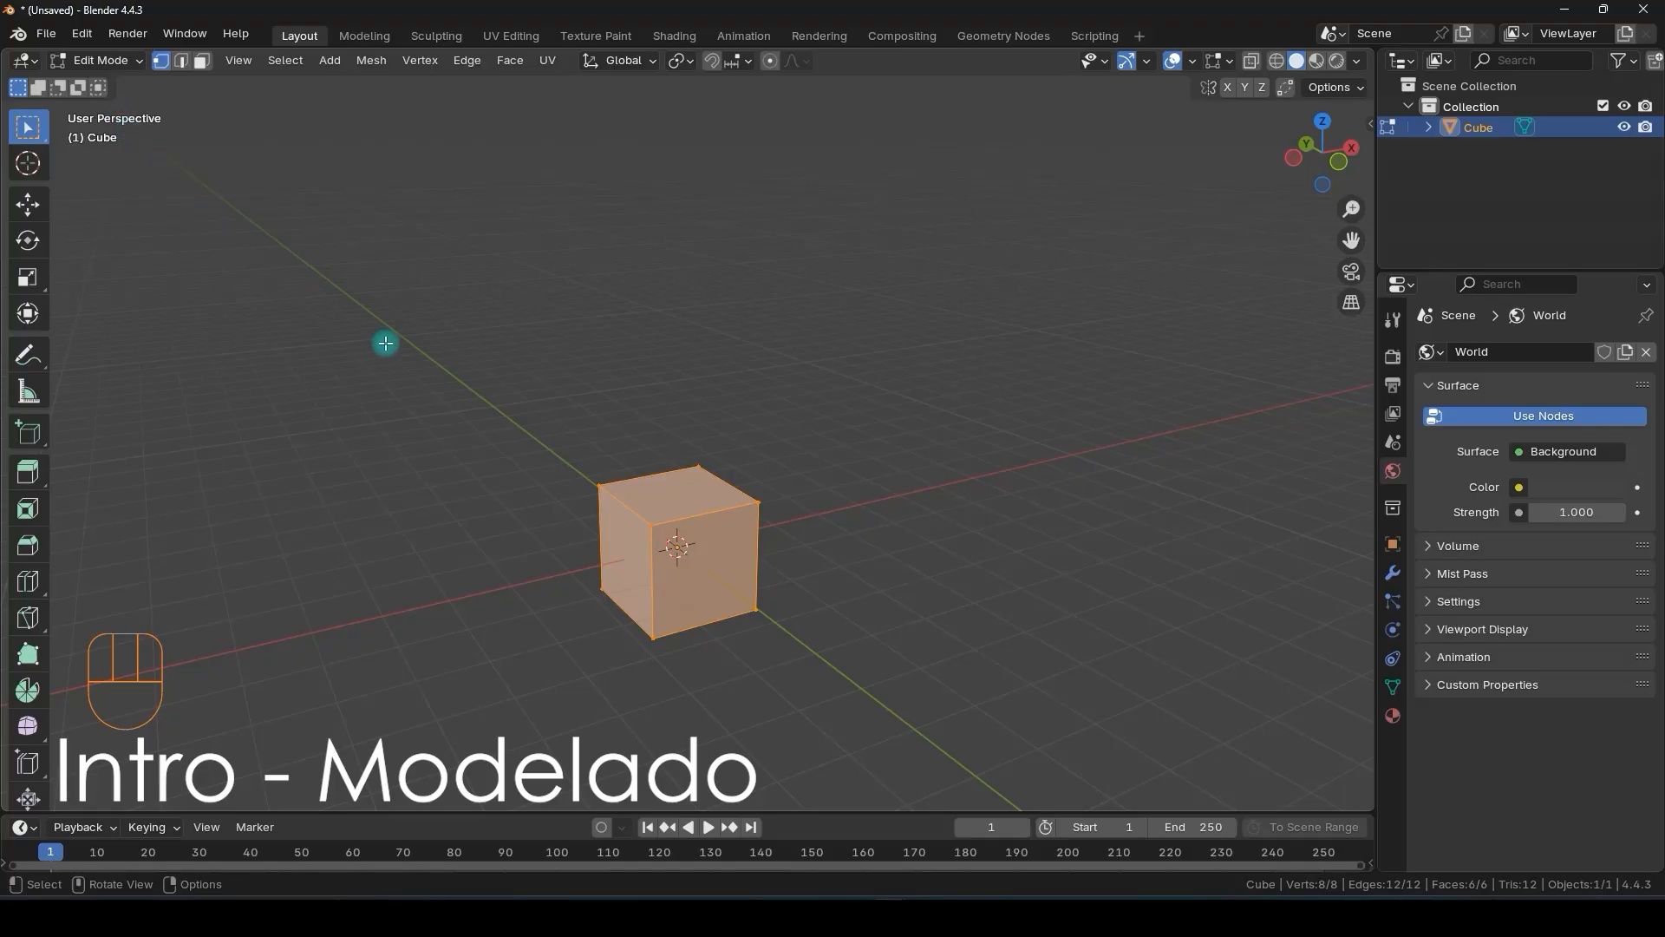
- Select individual corner vertices around the cube's top face in vertex selection mode
scroll(591, 495, "up", 2)
scroll(627, 558, "up", 1)
middle_click_drag(678, 599, 685, 538, "shift")
middle_click_drag(795, 479, 786, 518)
left_click(609, 500)
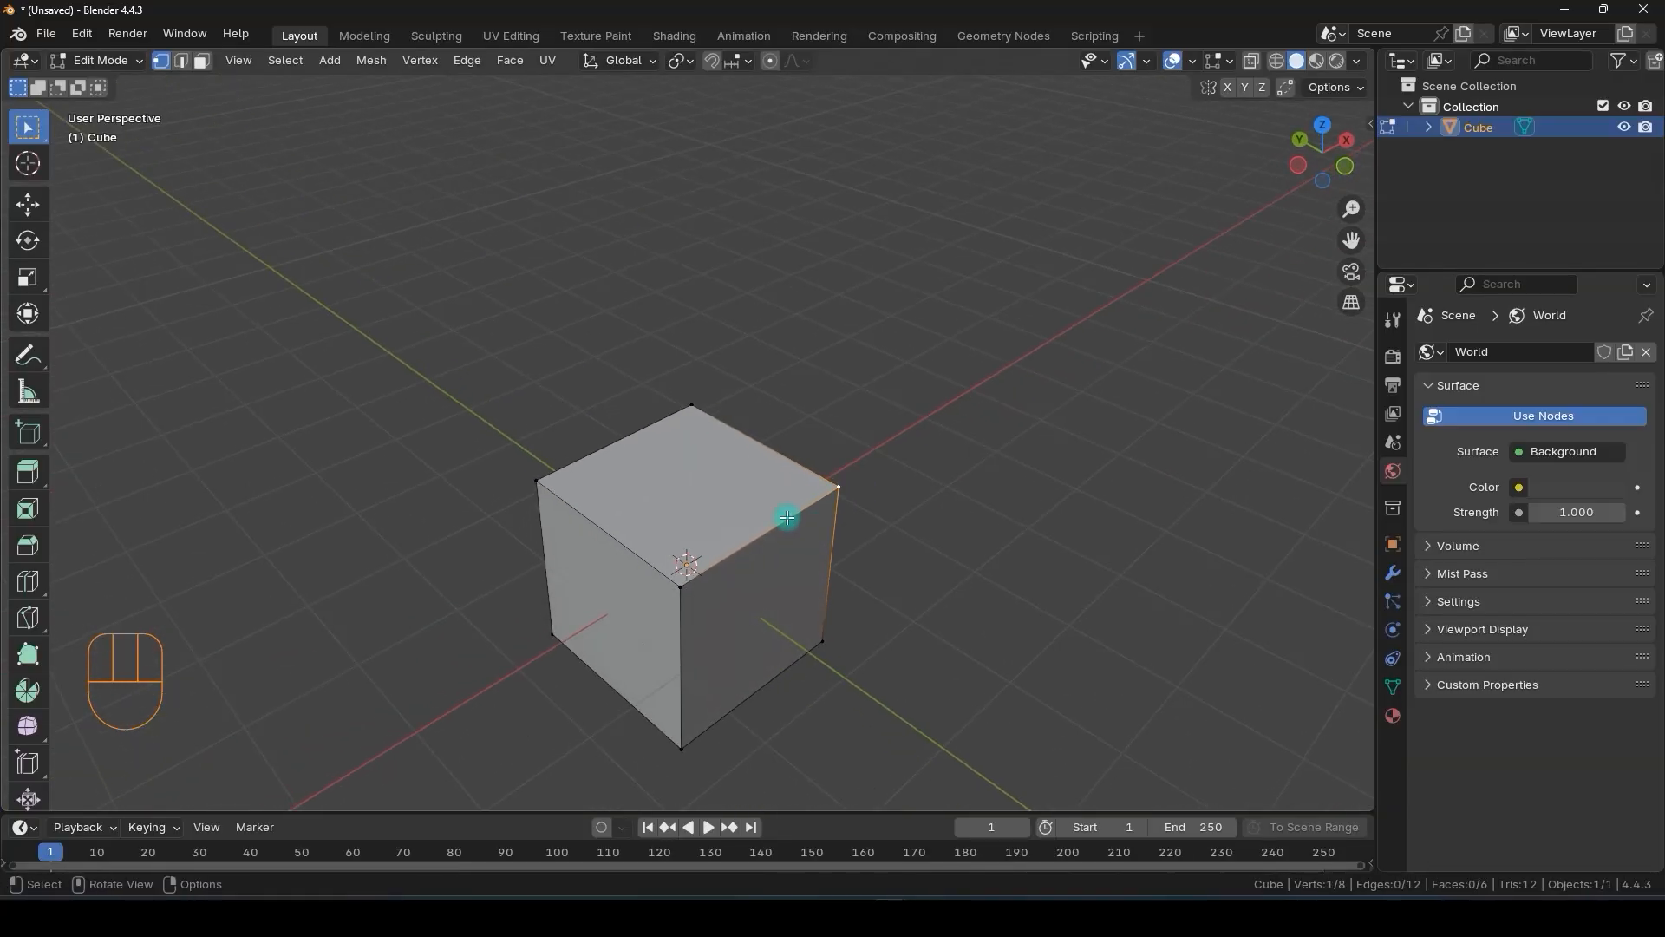
left_click(677, 587)
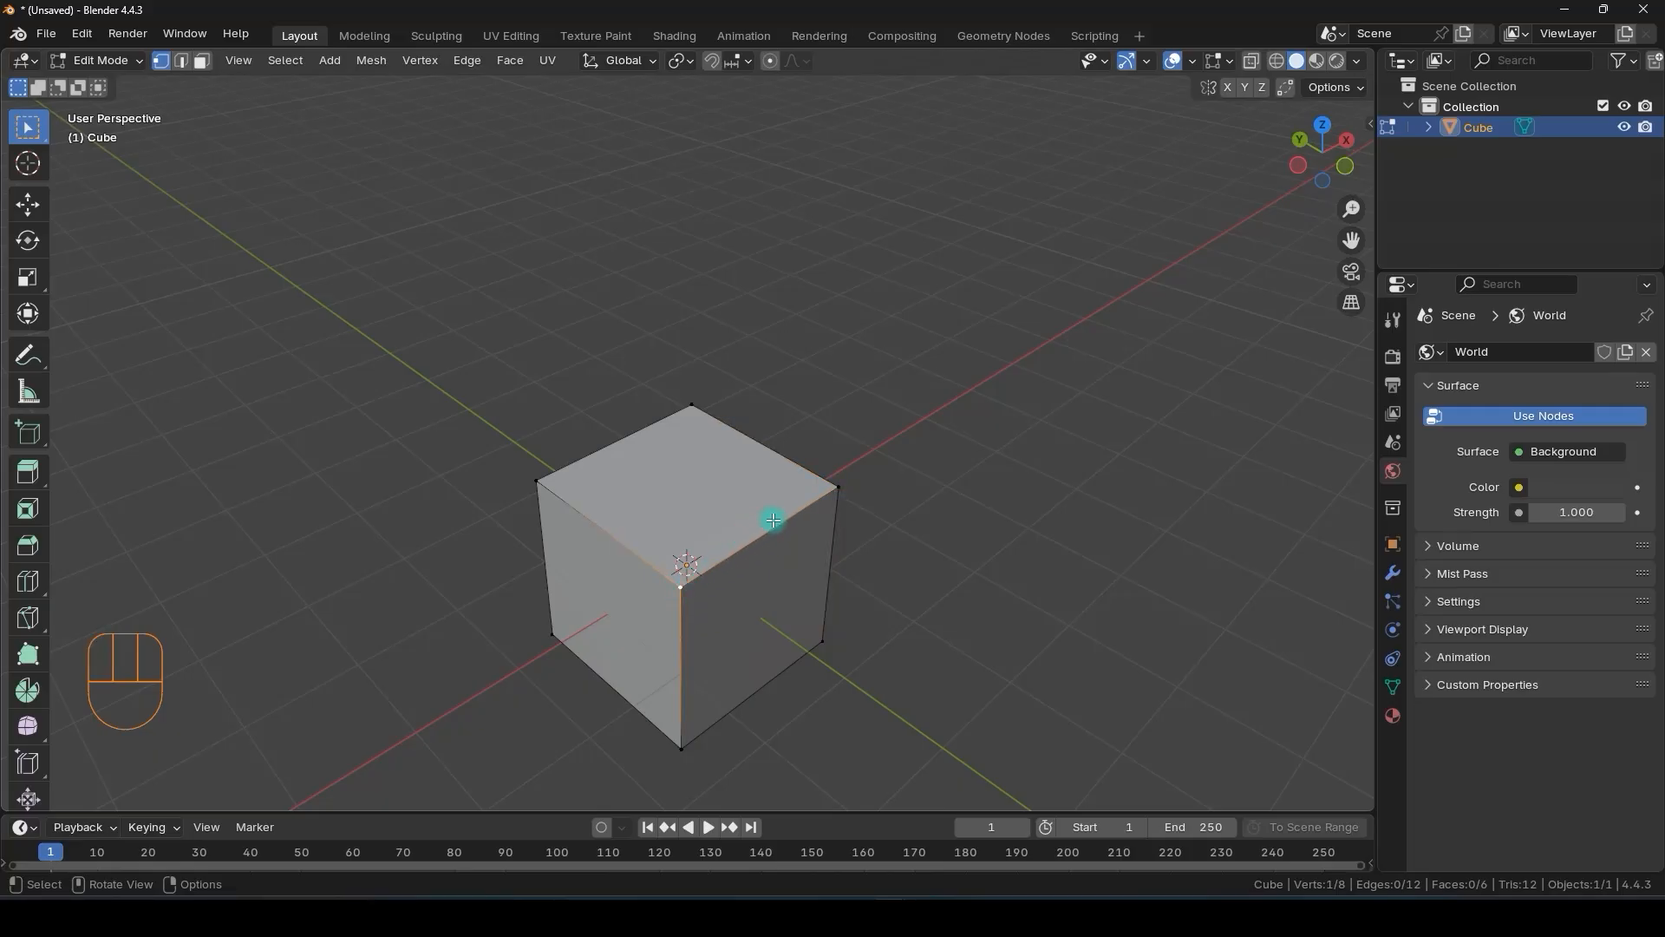
left_click(688, 392)
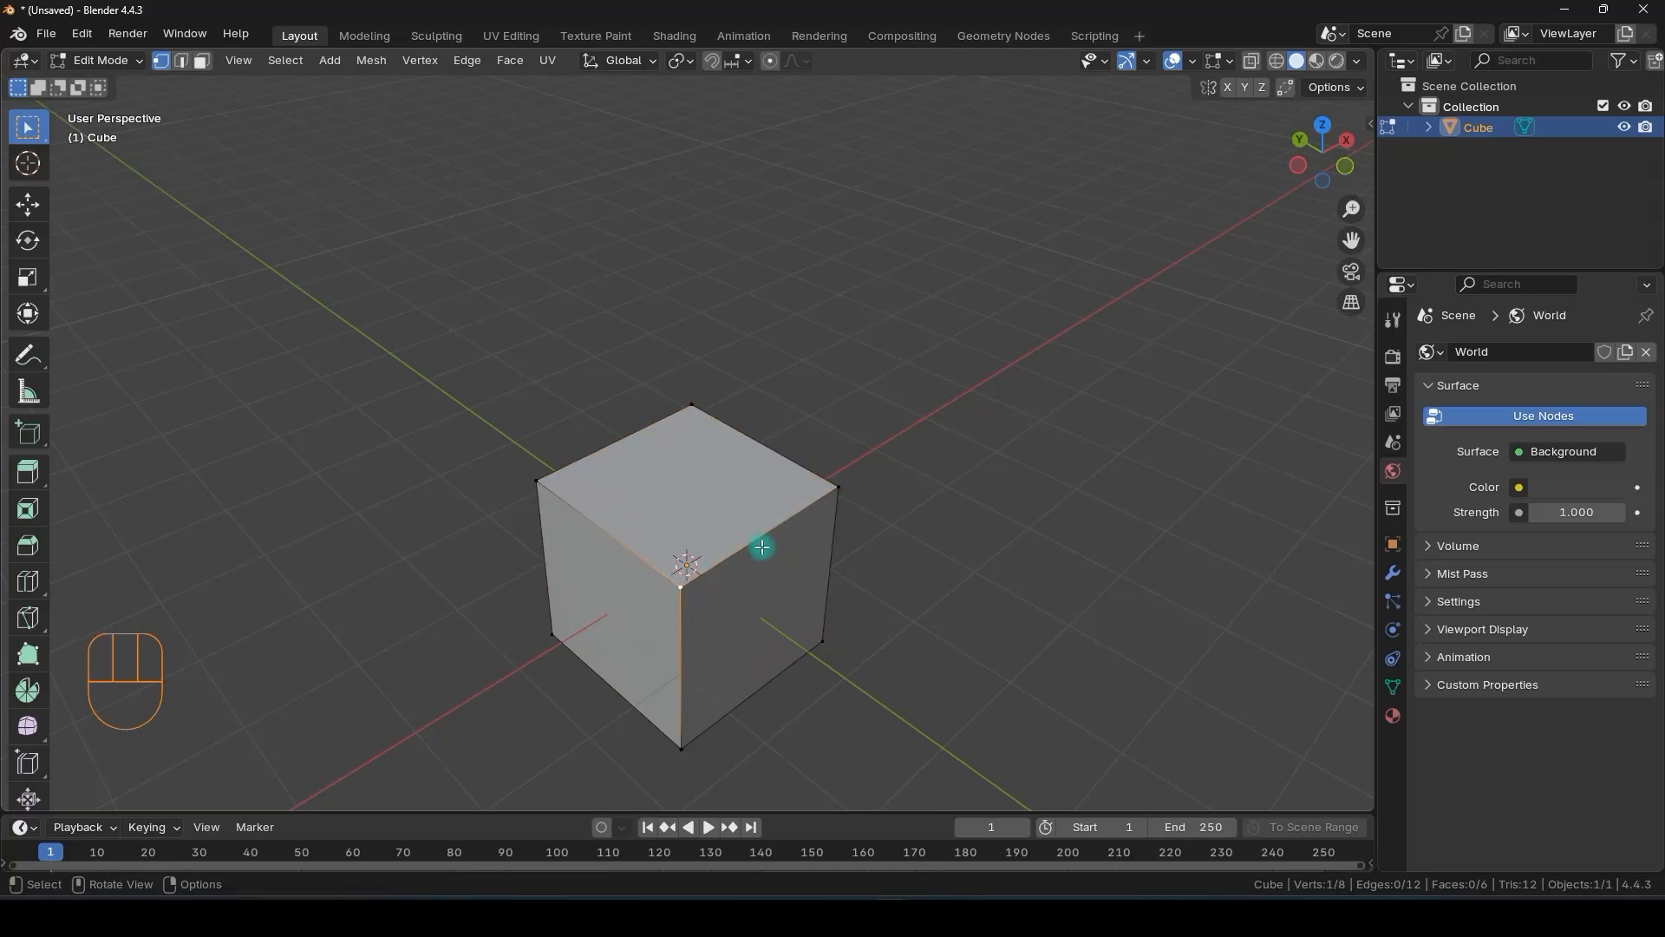
- Switch to face selection mode and select the cube's top face
key("2")
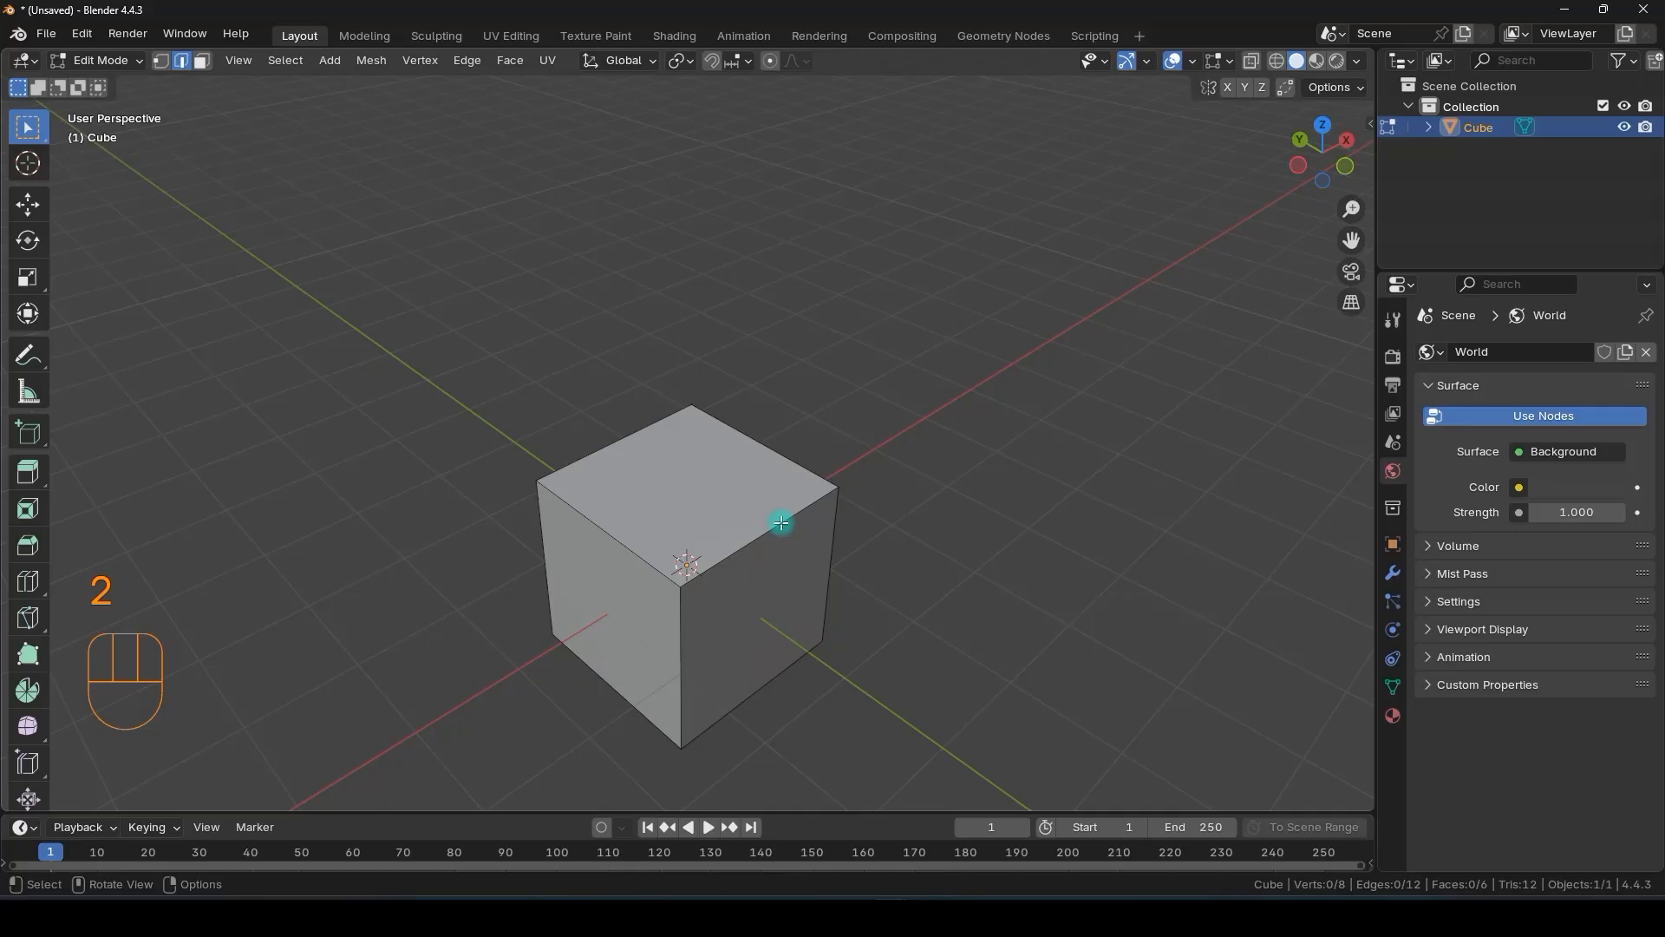
key("3")
left_click(706, 513)
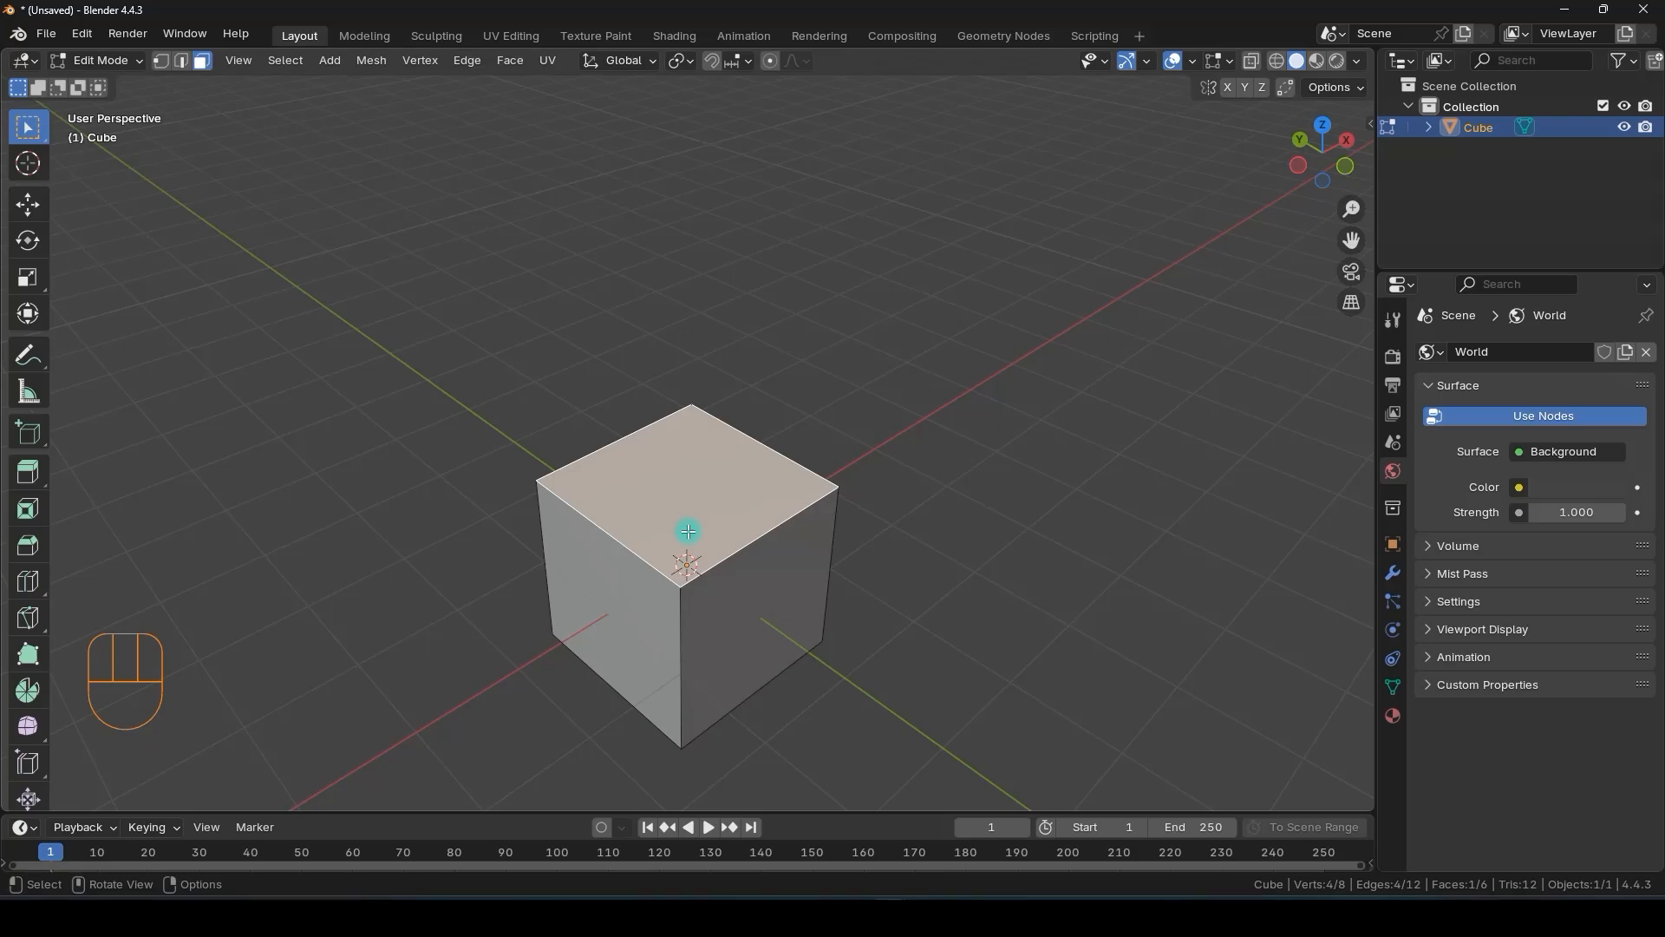
- Cycle the mesh selection through vertex, edge and face modes with the top face selected, ending in face mode
key("1")
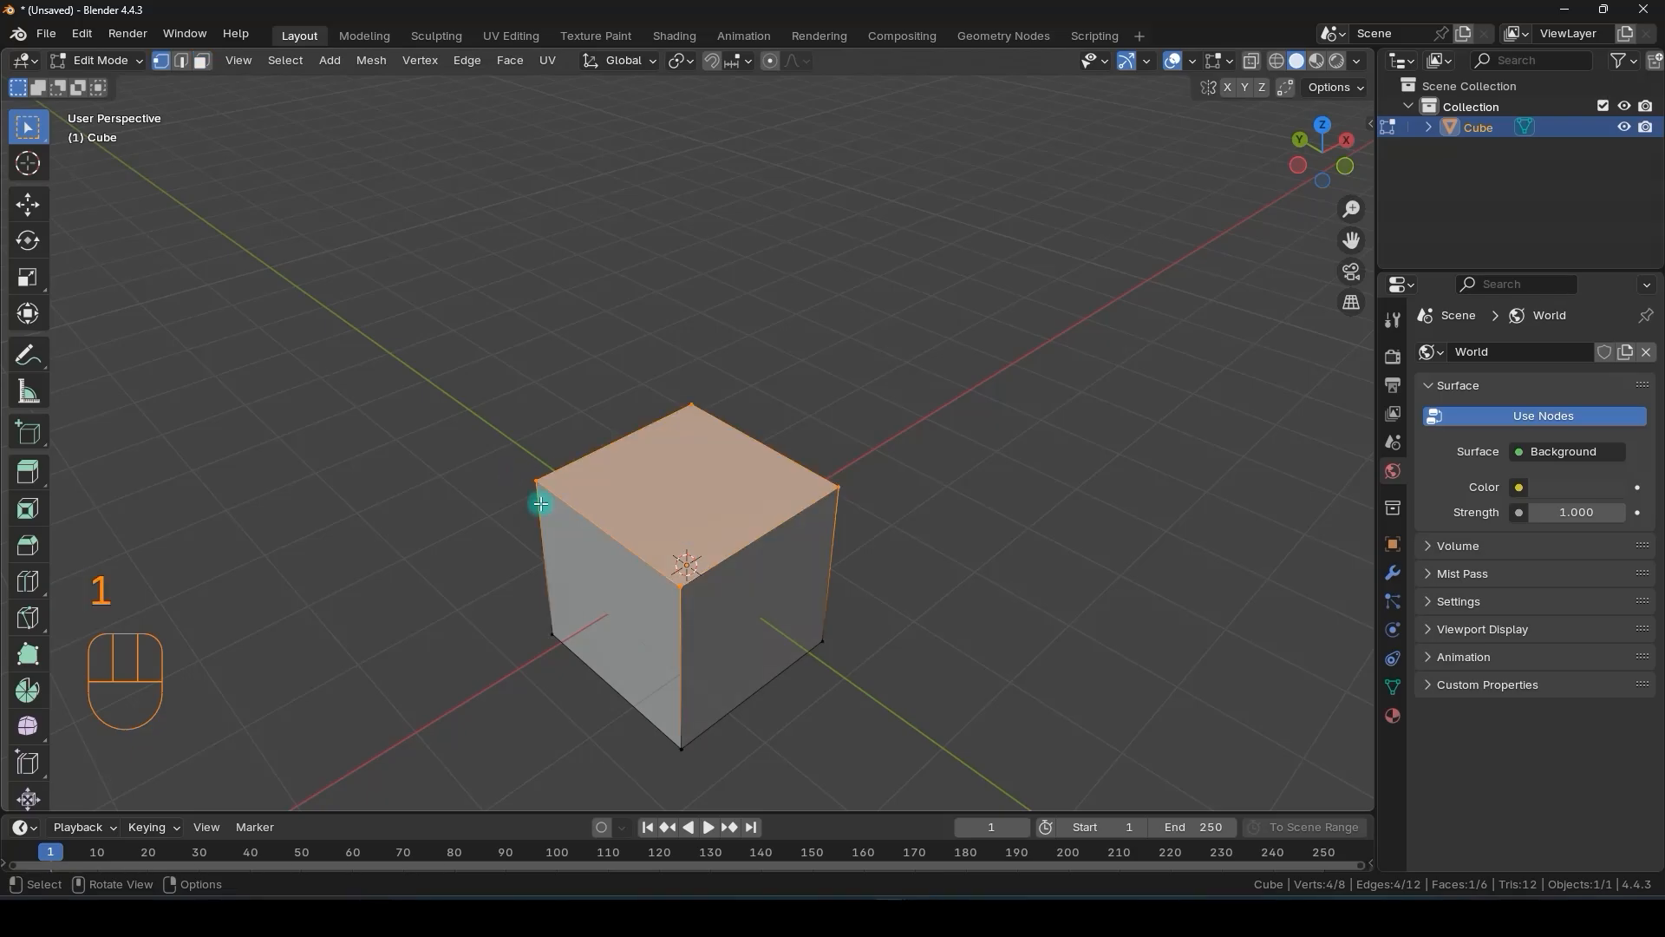
left_click(181, 66)
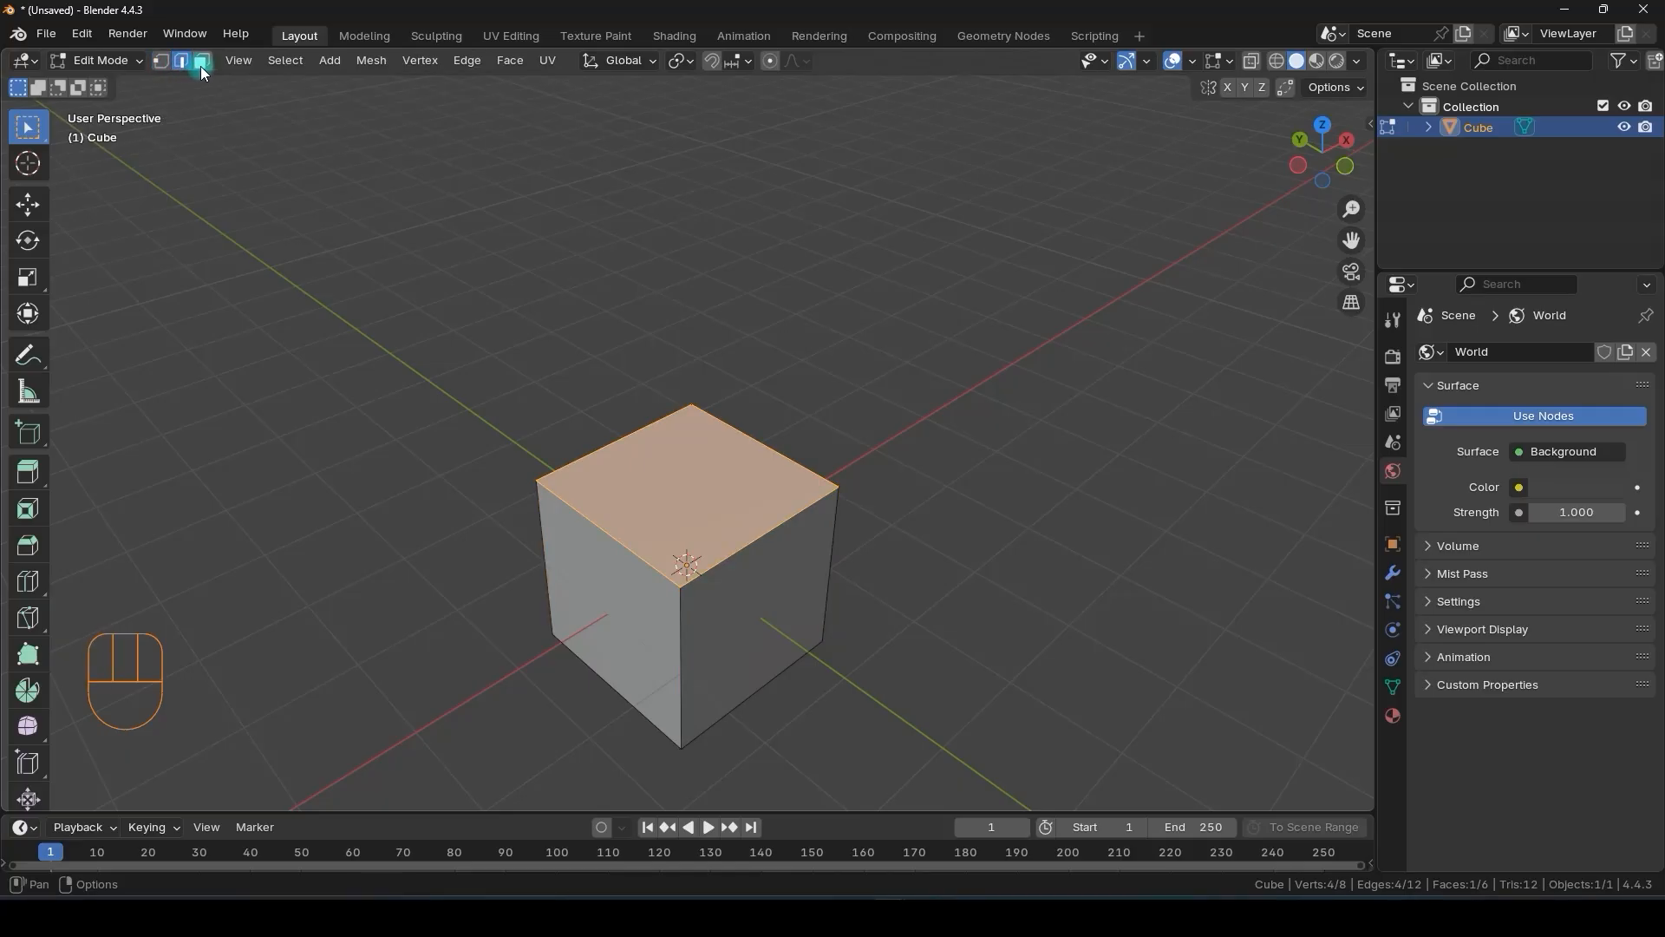
left_click(200, 66)
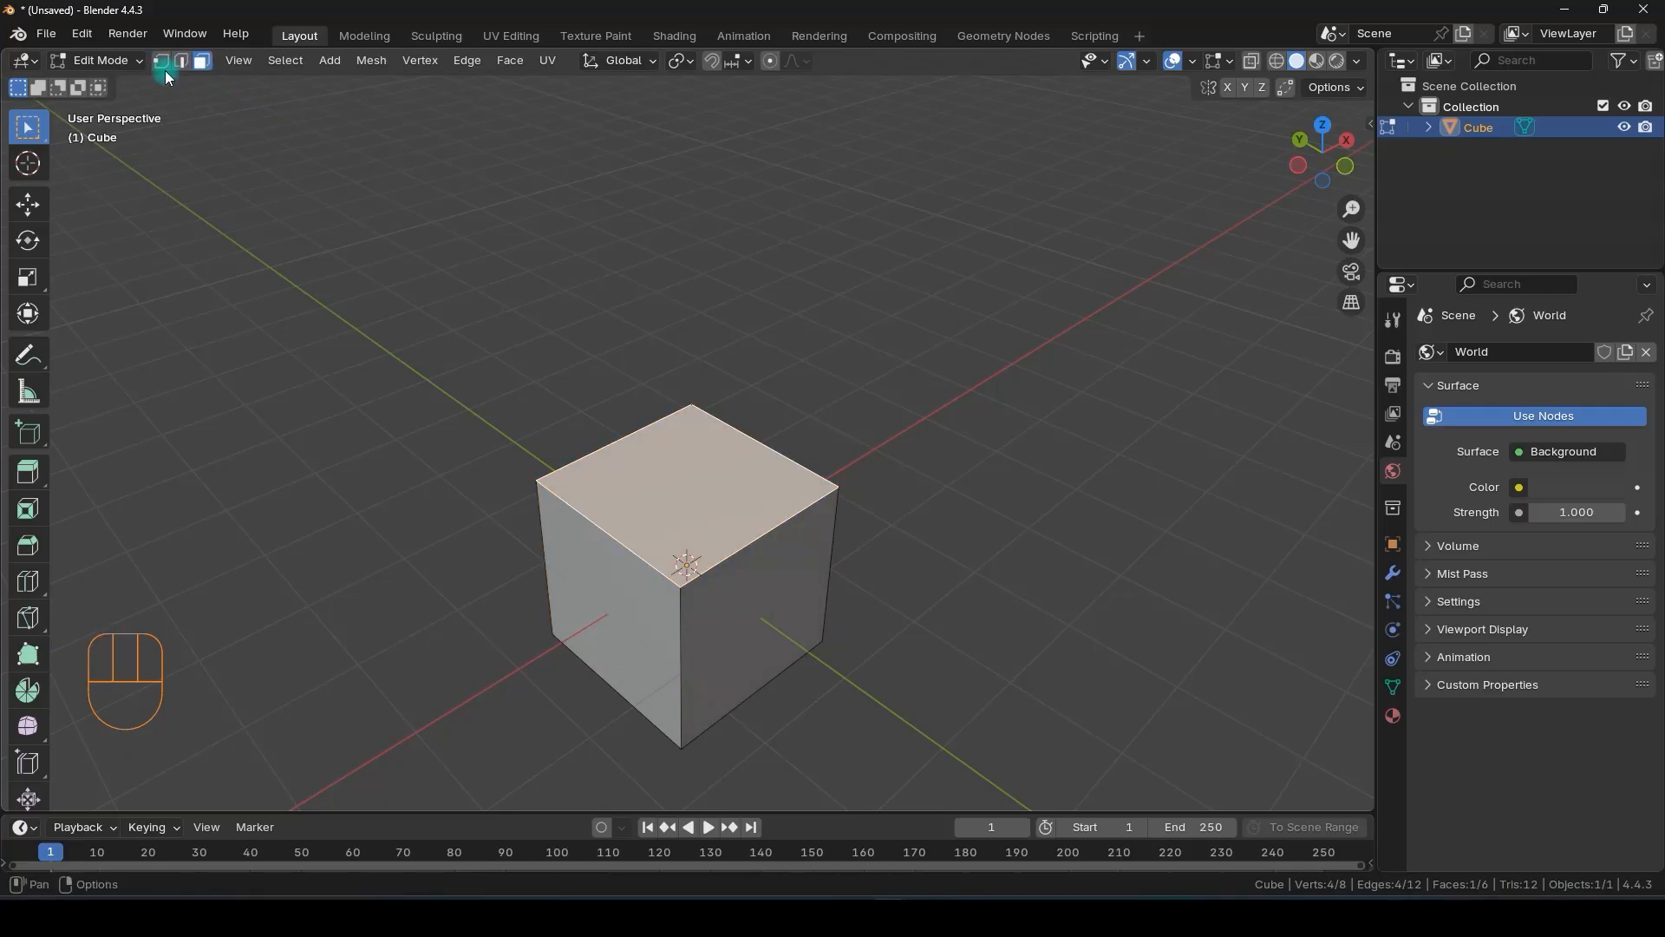
key("1")
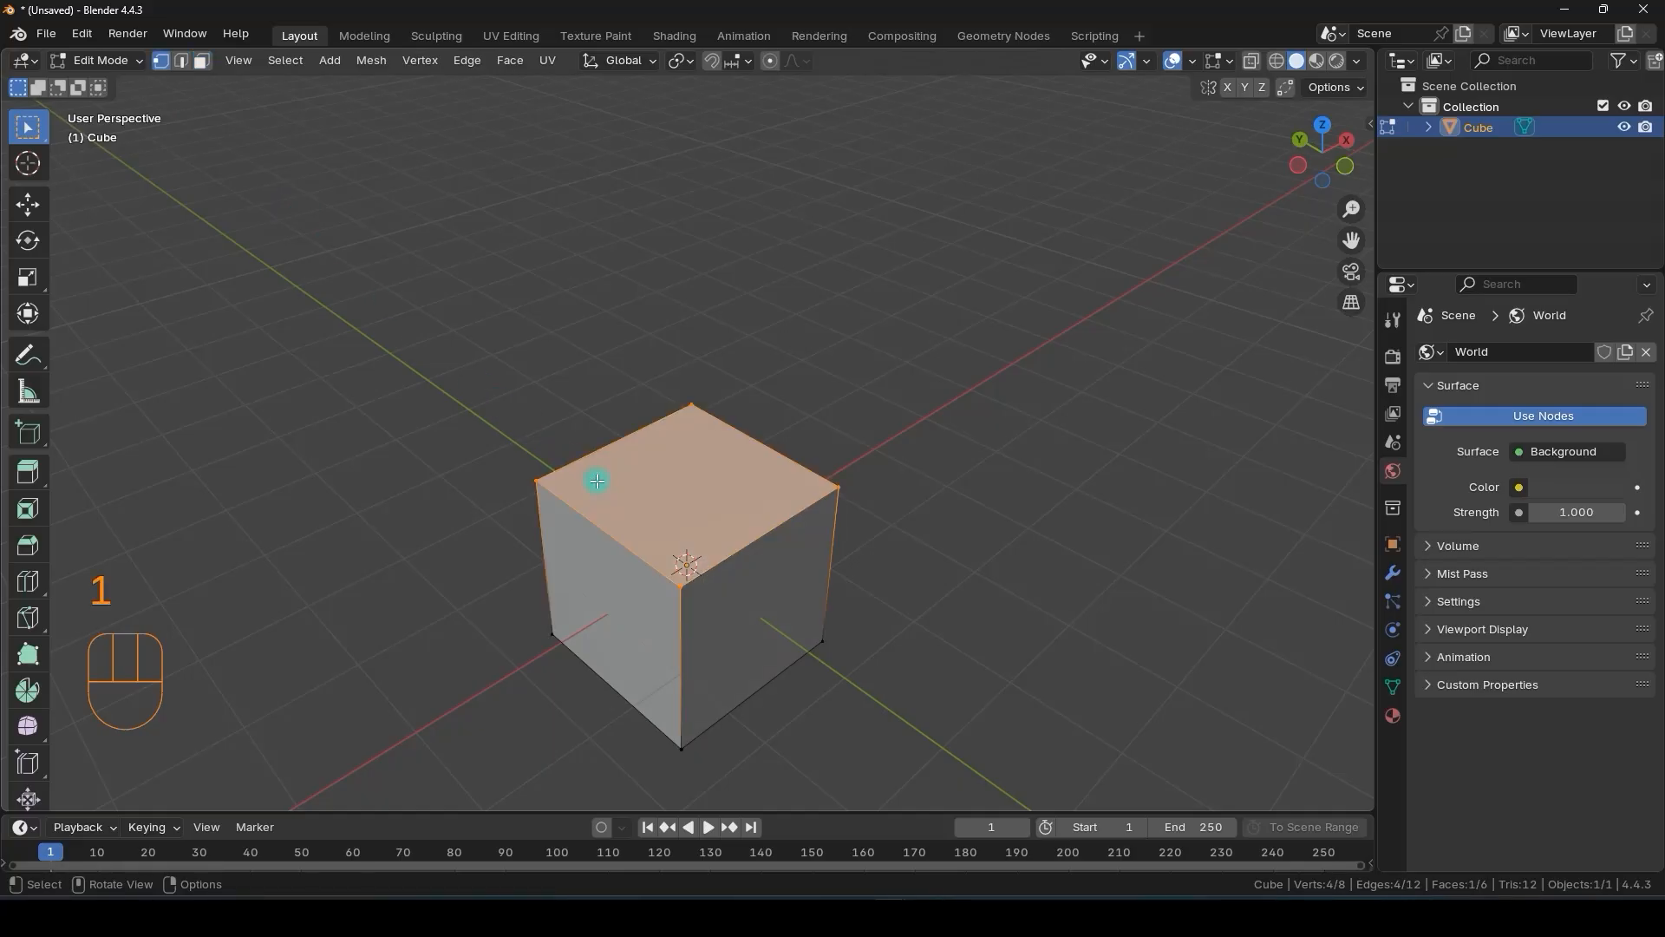
key("2")
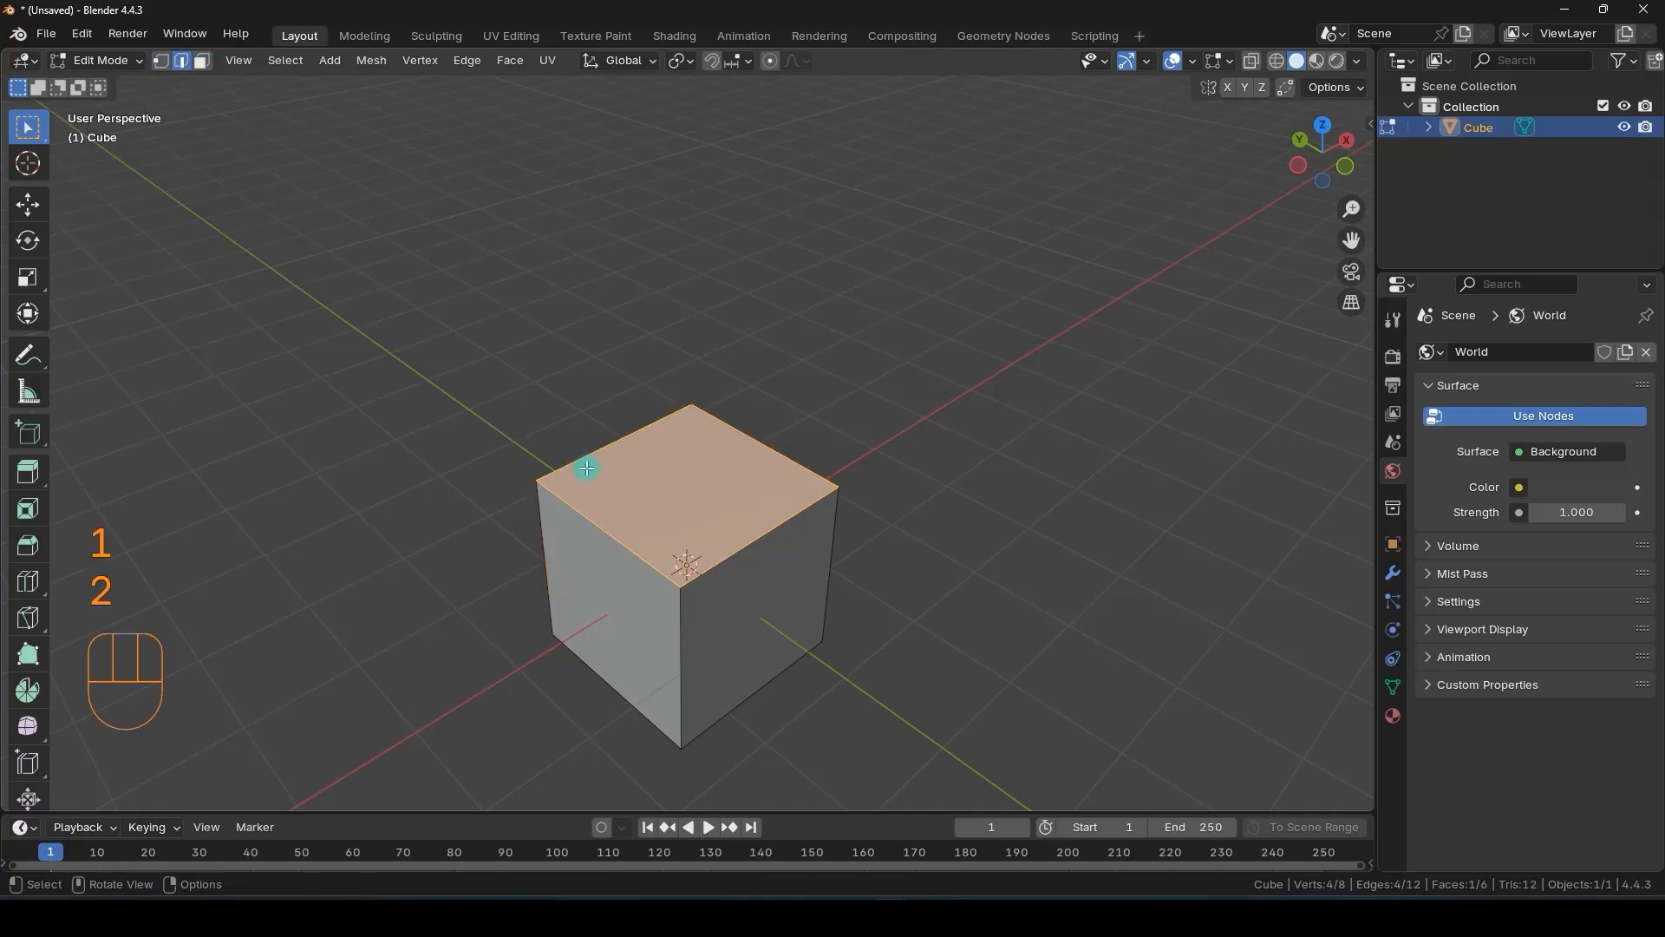
key("3")
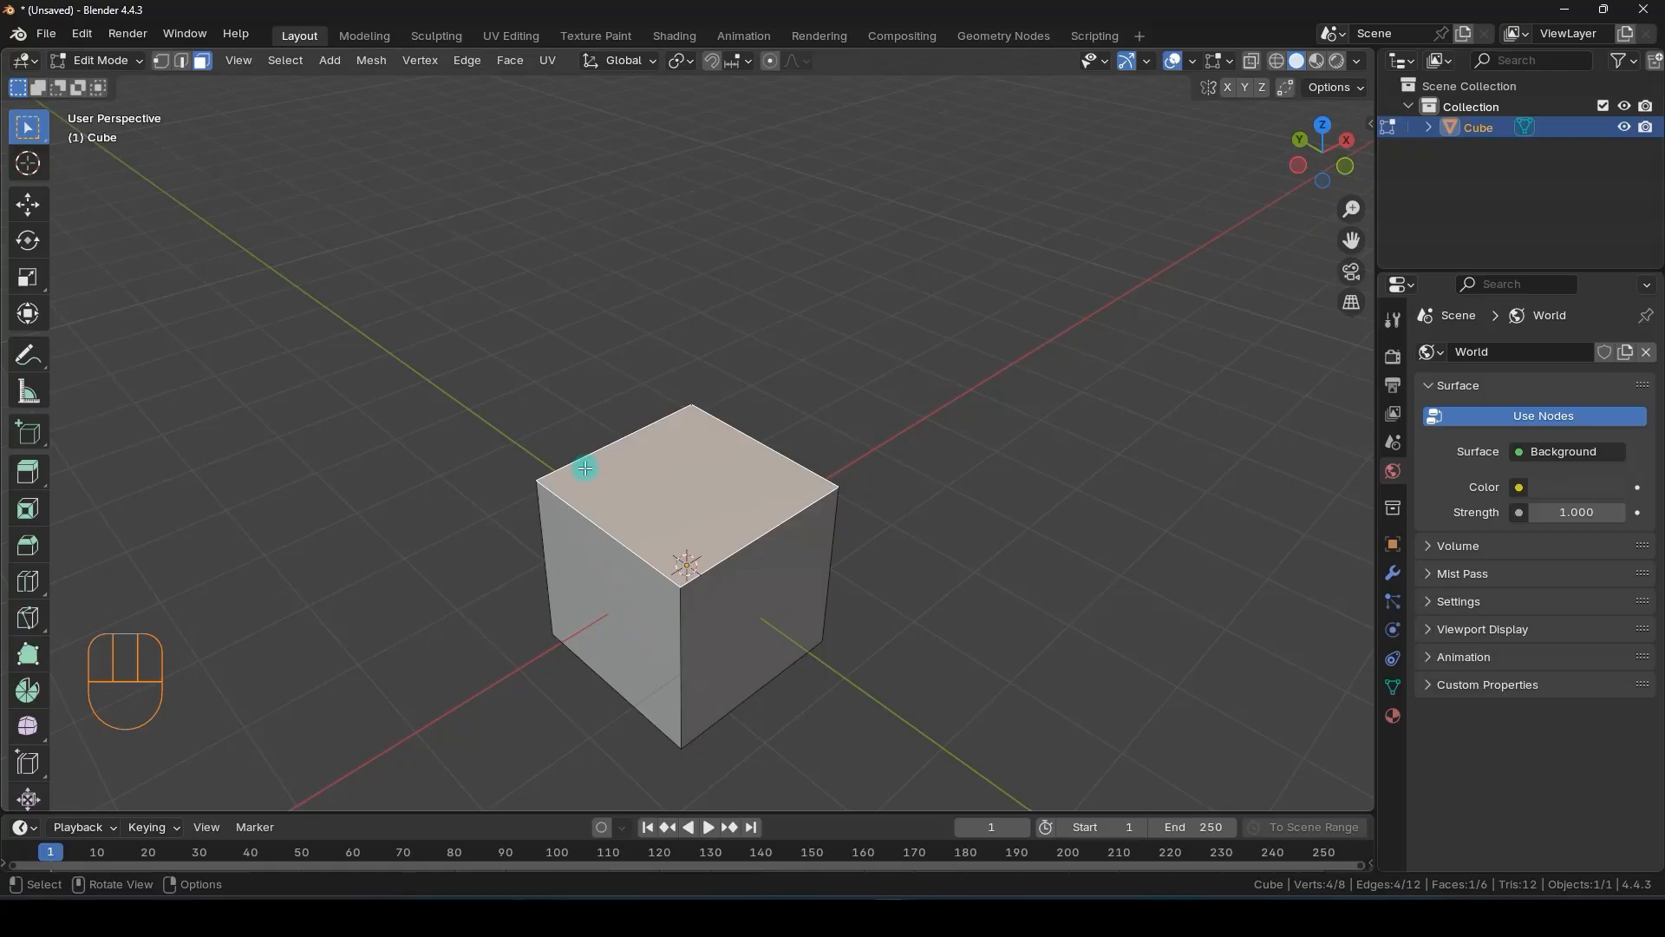
key("1")
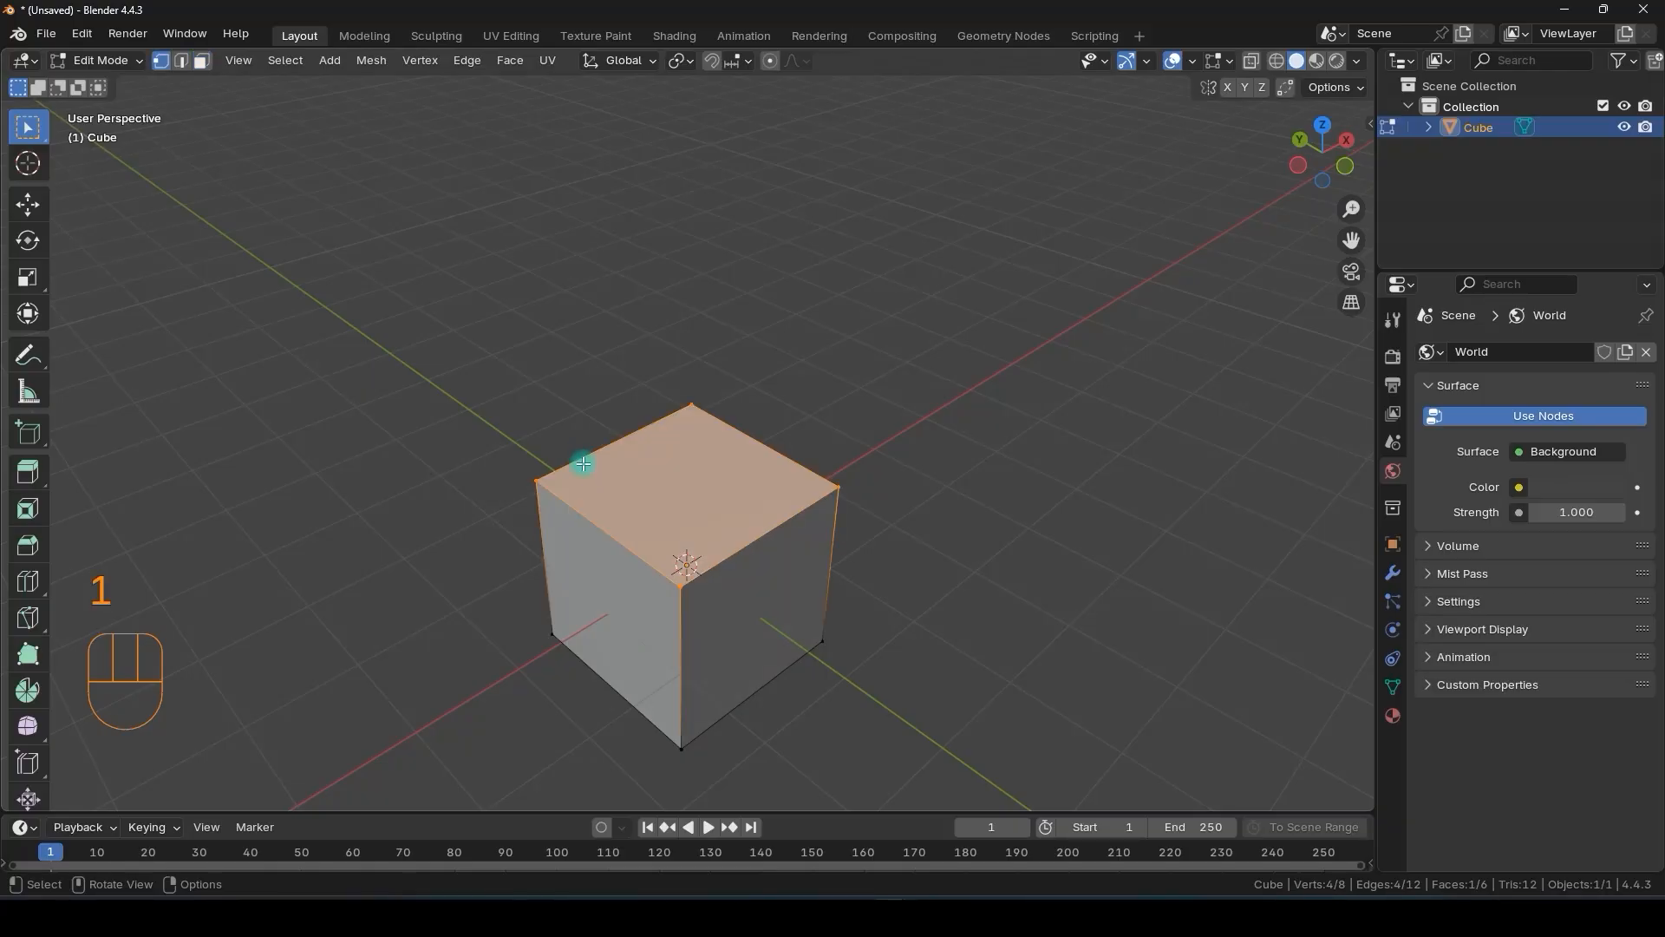
key("2")
key("3")
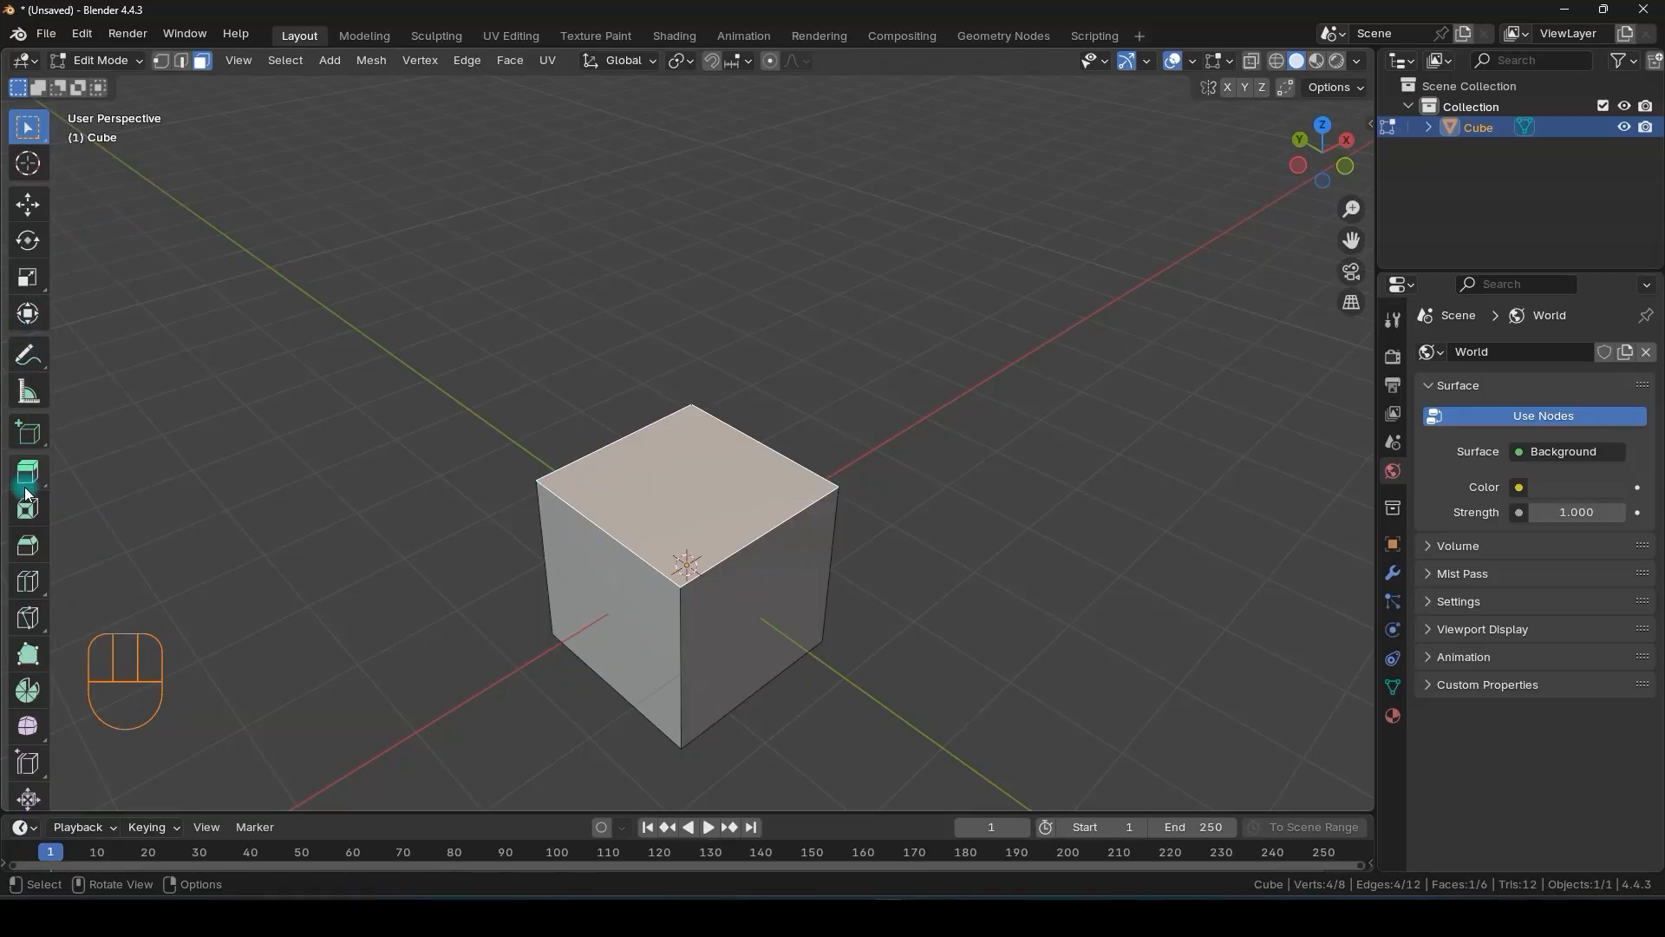
- Extrude the cube's top face upward about 1.3 m along the global Z axis
scroll(37, 468, "down", 3)
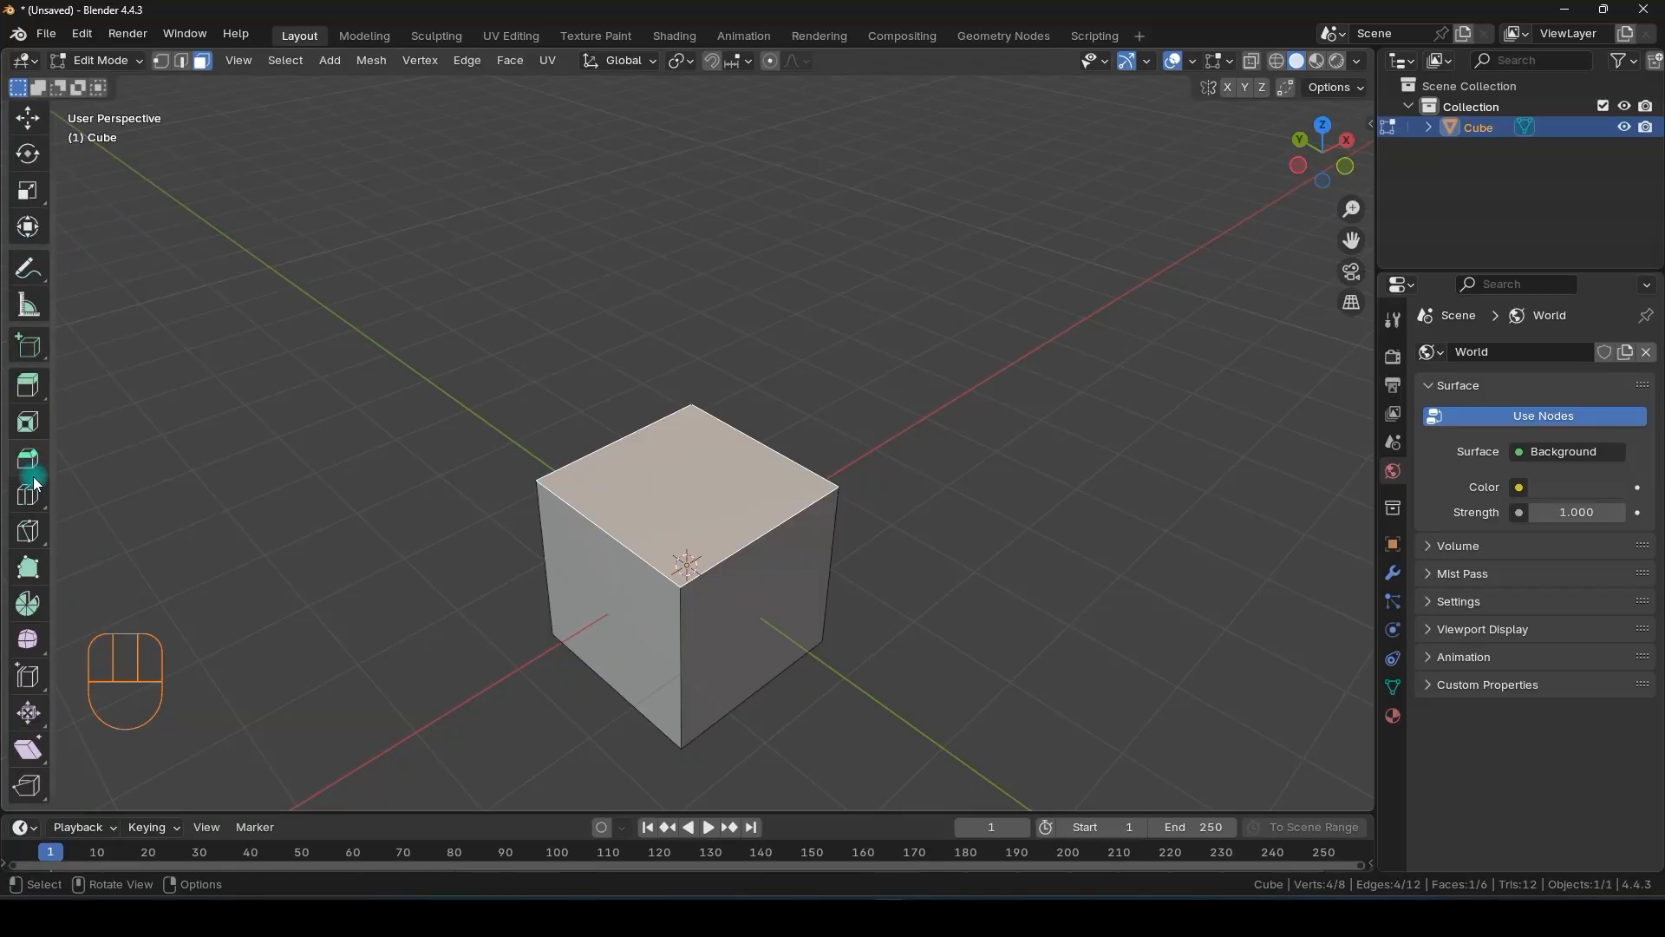
scroll(35, 494, "up", 3)
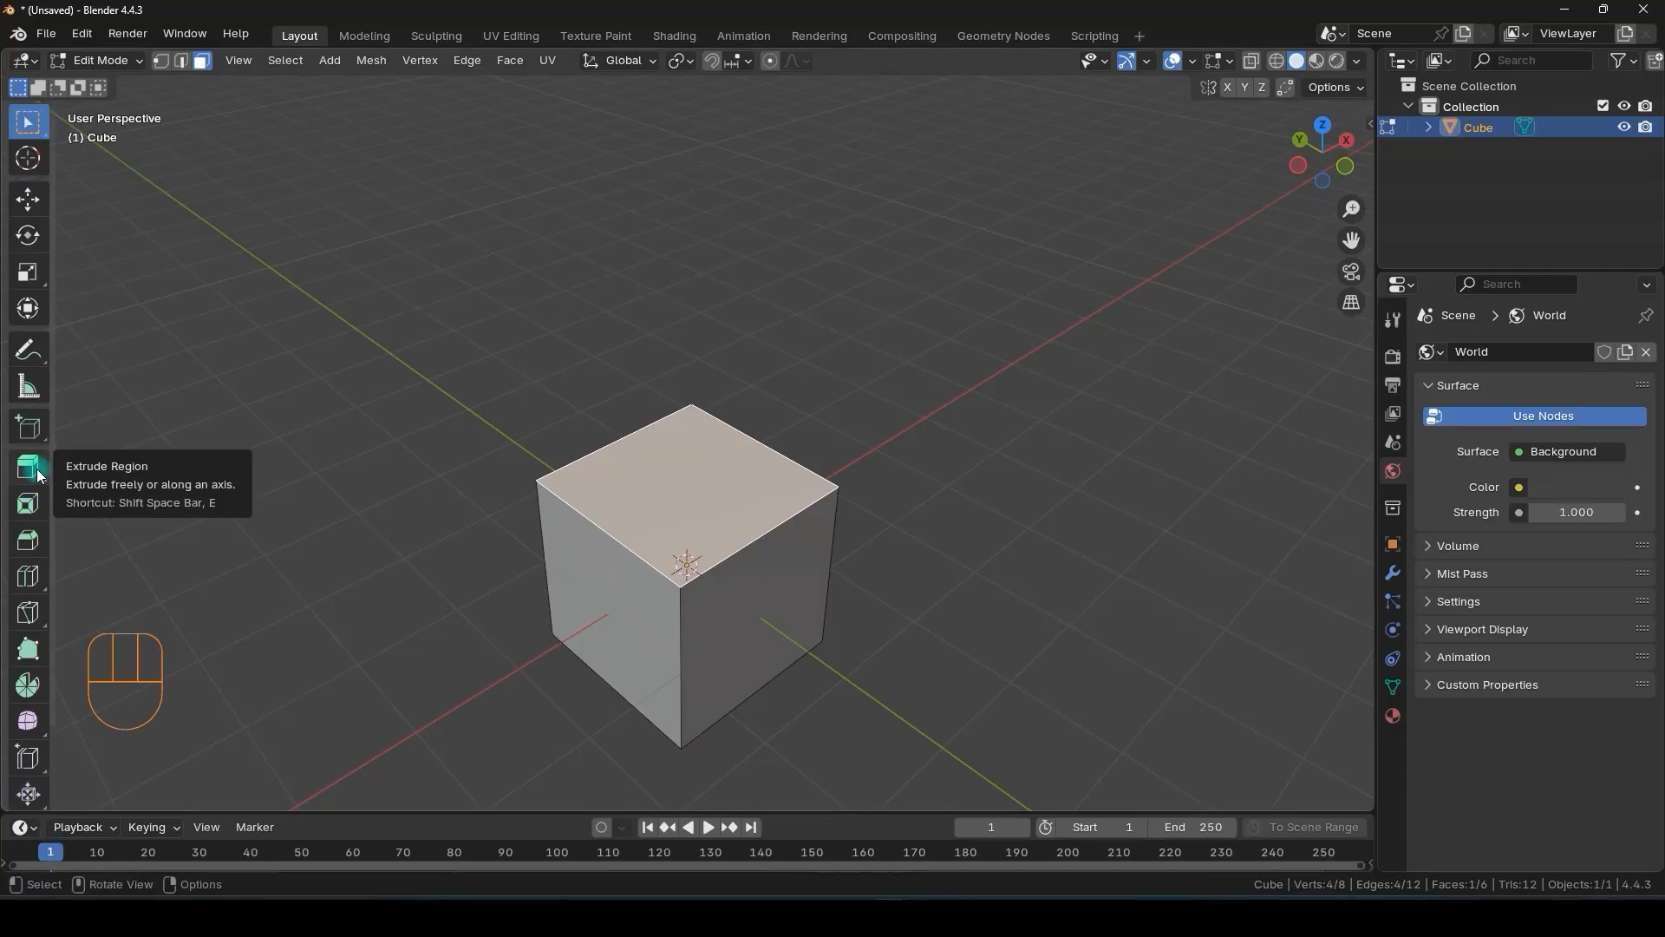
left_click(29, 469)
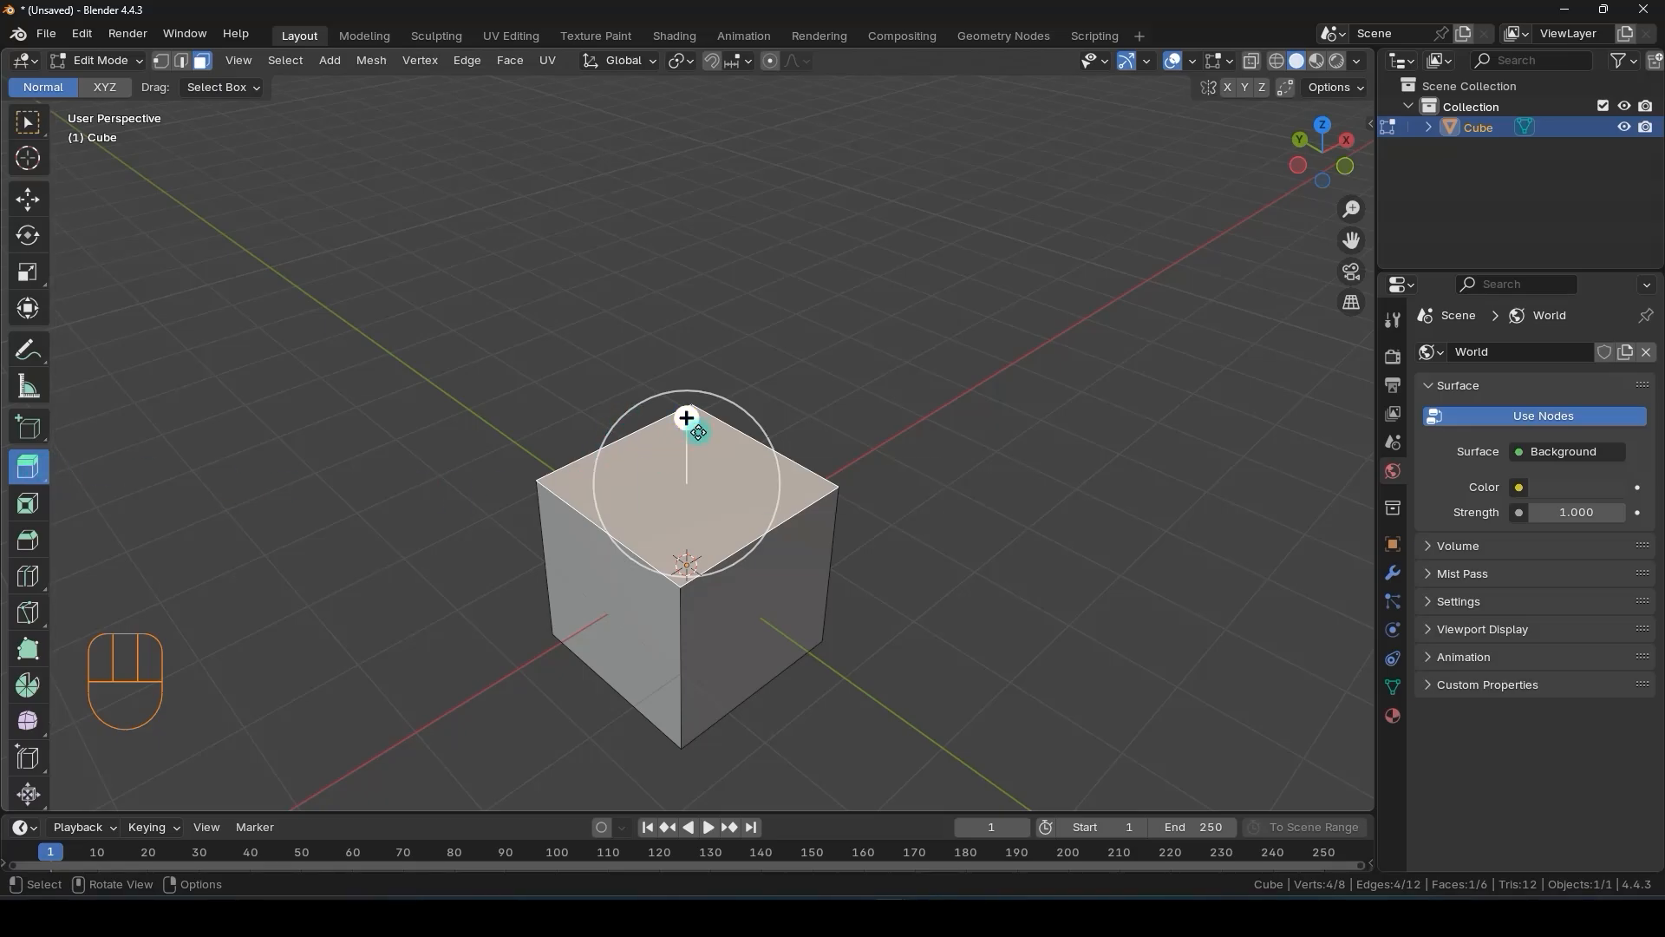
middle_click_drag(692, 429, 604, 412)
key("w")
key("e")
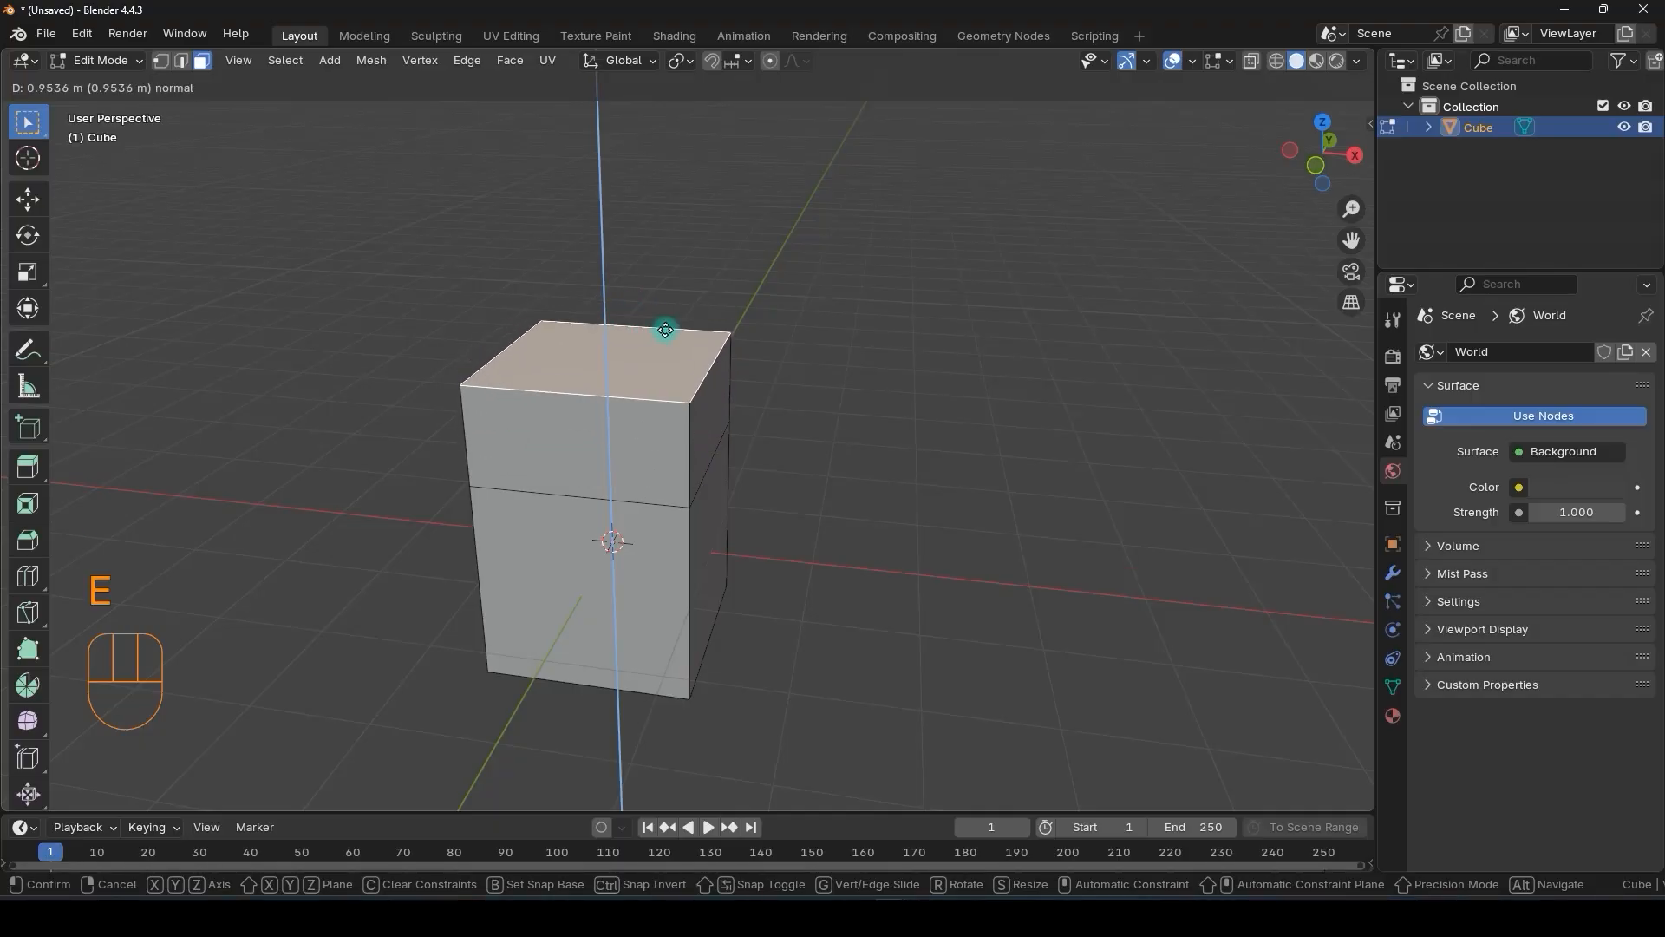
key("x")
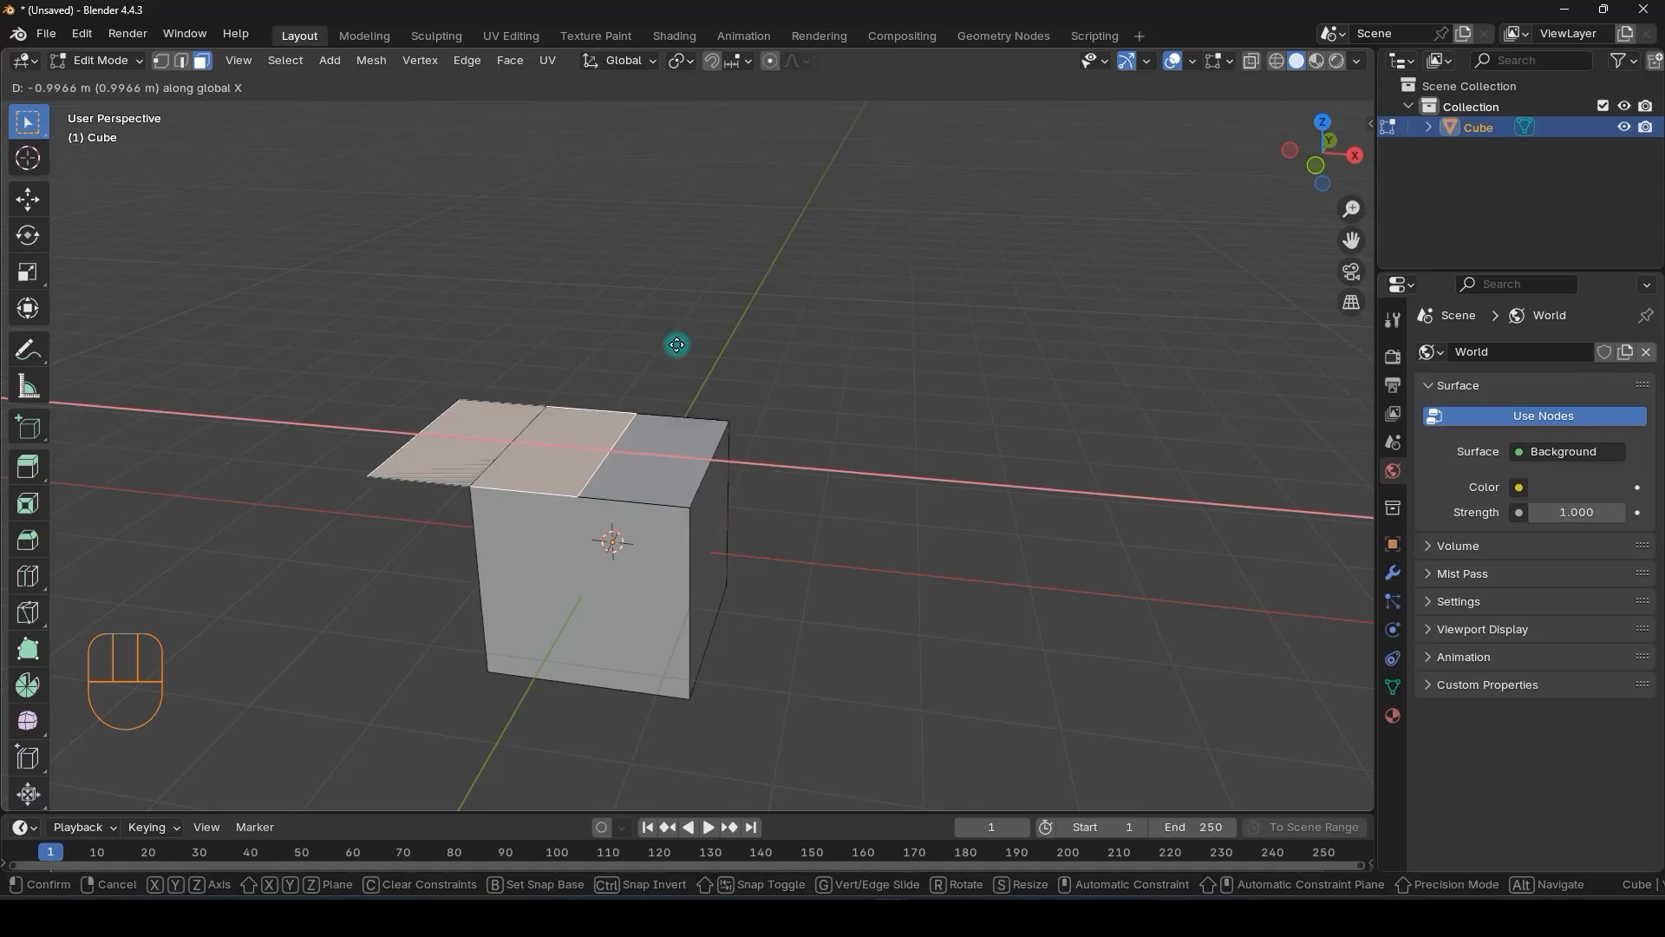
key("y")
key("z")
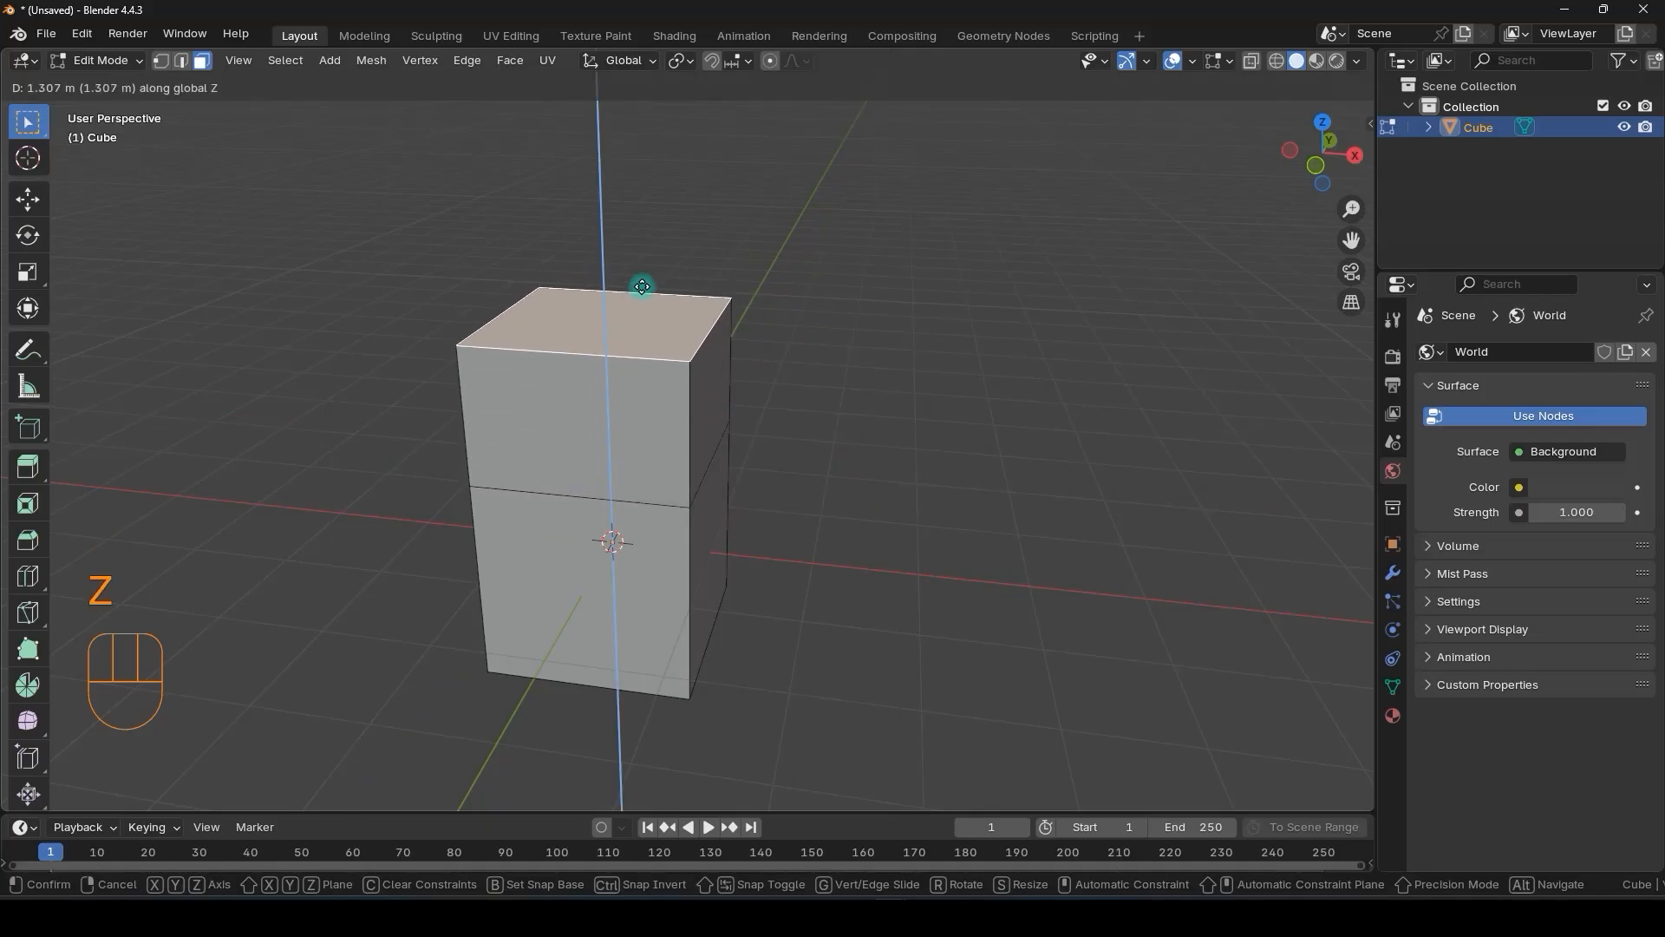
left_click(644, 293)
- Extrude the top face in place and scale the new face inward to about 0.7
middle_click_drag(642, 297, 650, 384)
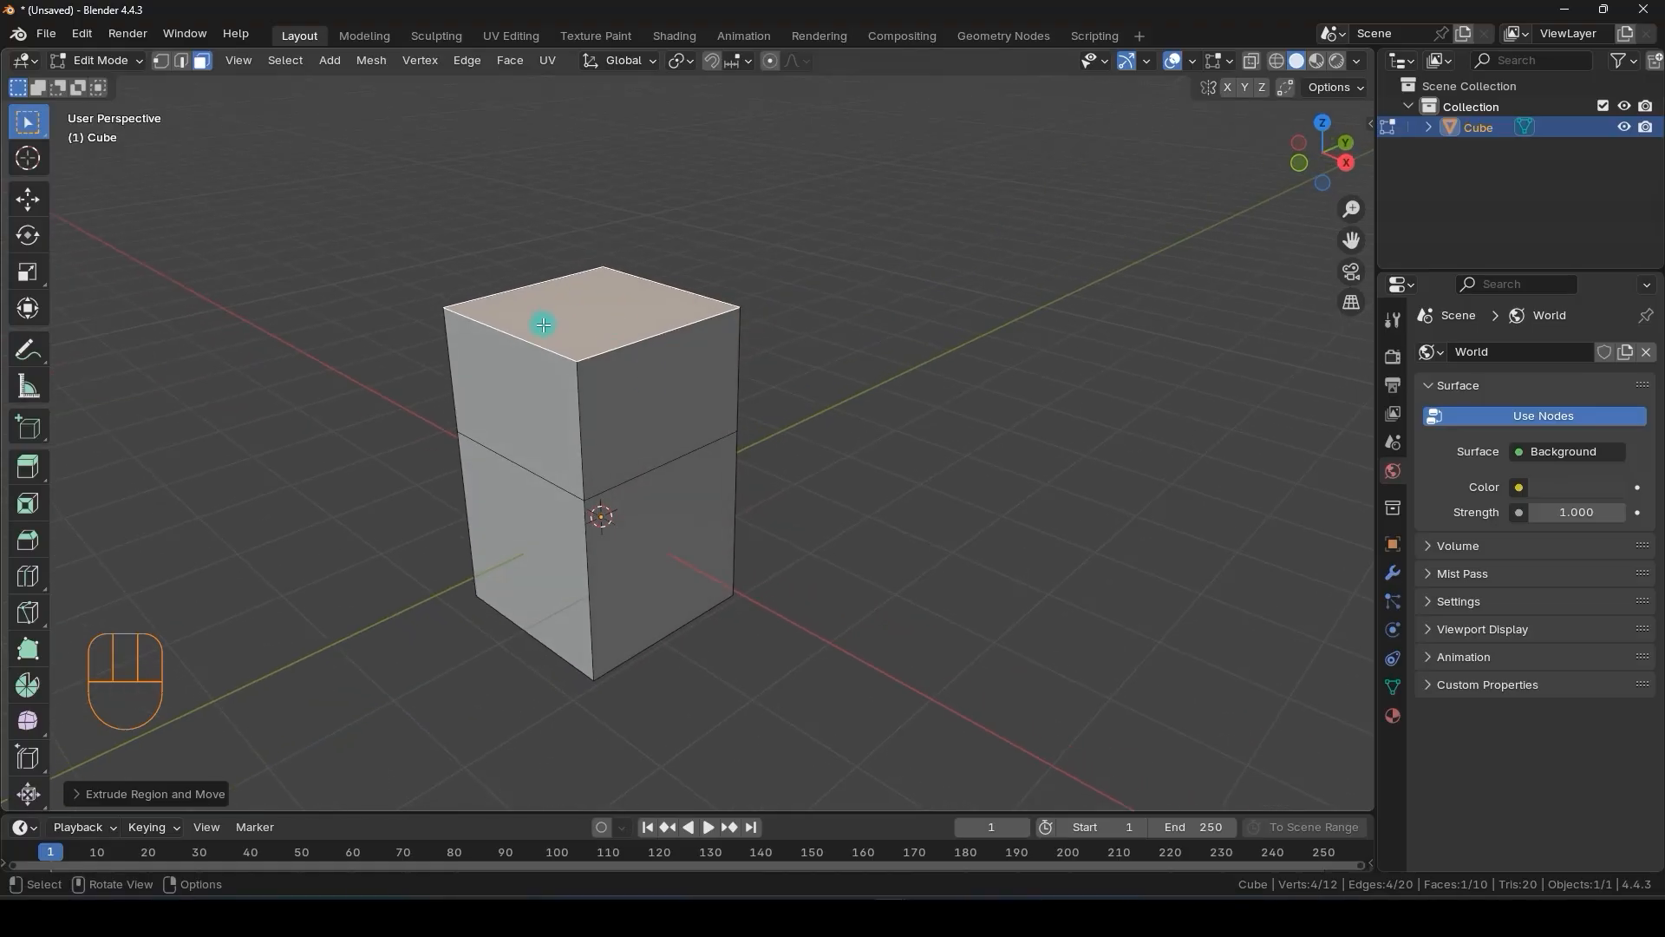
middle_click_drag(544, 325, 799, 423)
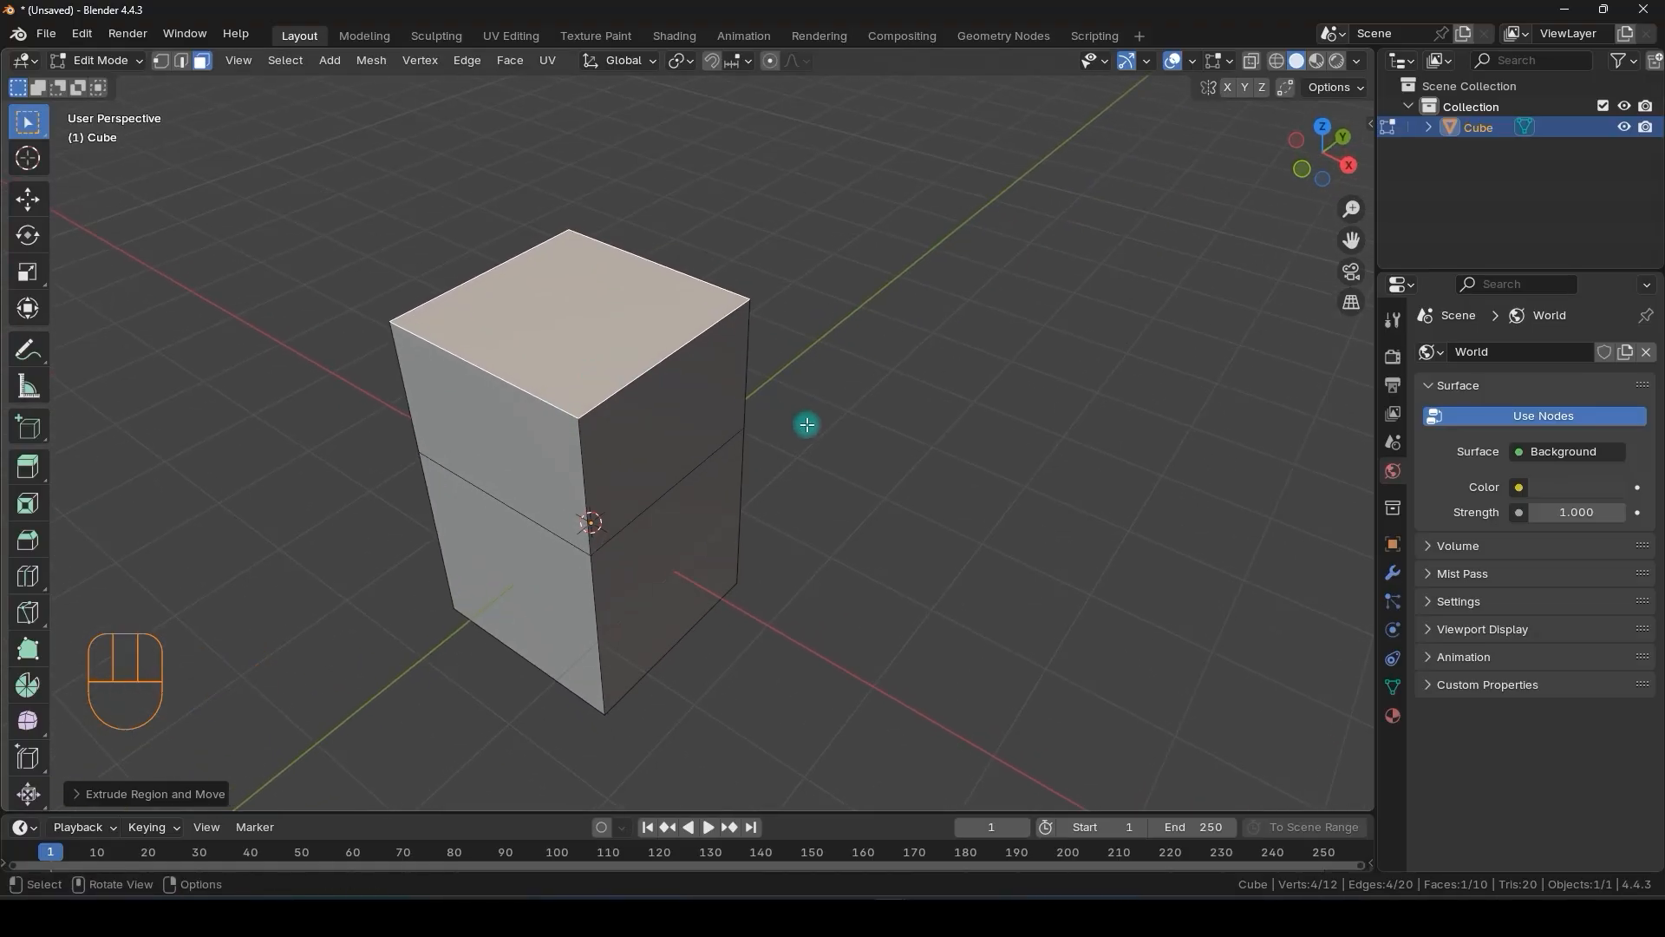
key("e")
key("s")
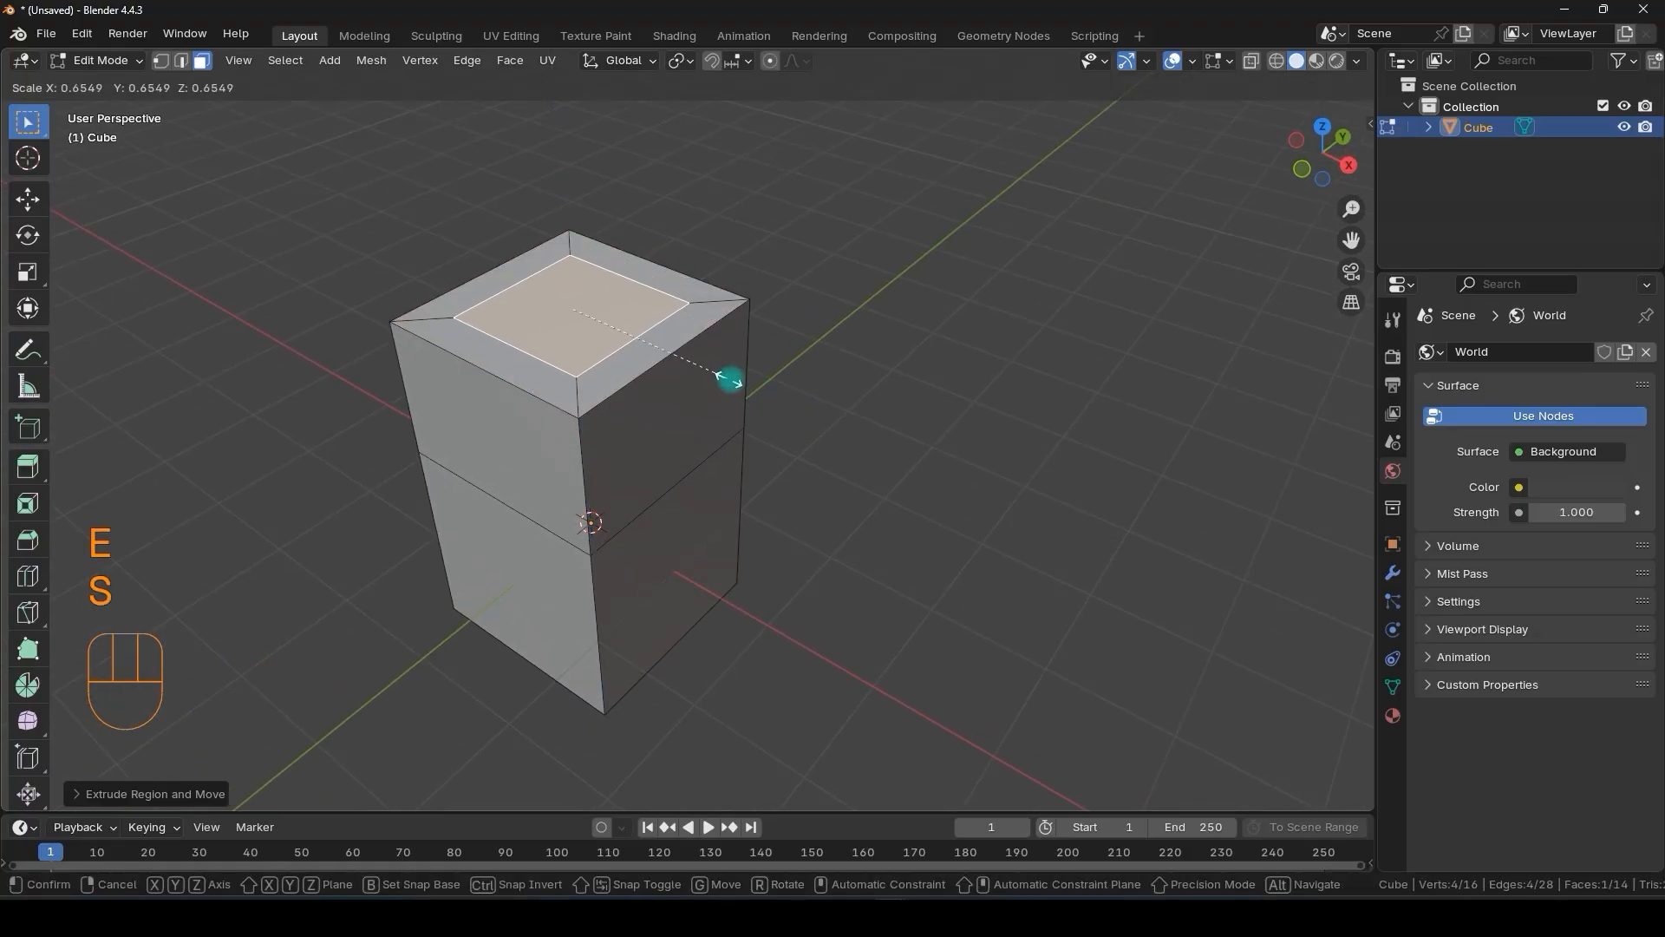
left_click(742, 383)
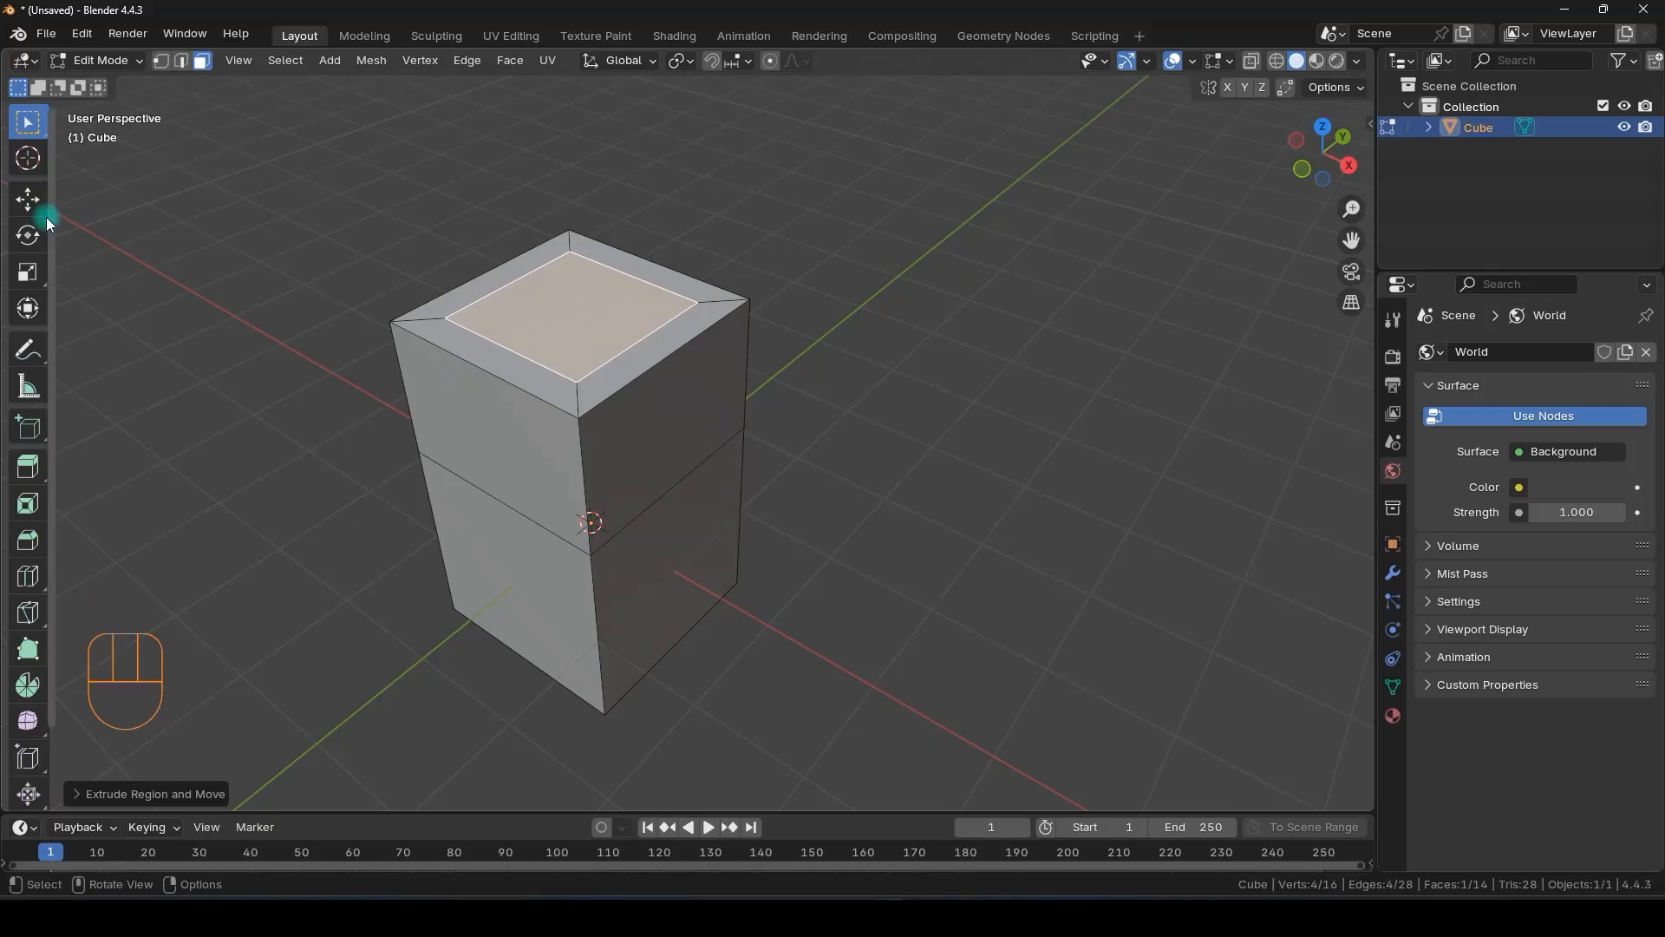
- Activate the Move tool and extrude the upper block's +X side face outward along its normal into a long overhang
left_click(27, 271)
left_click(31, 212)
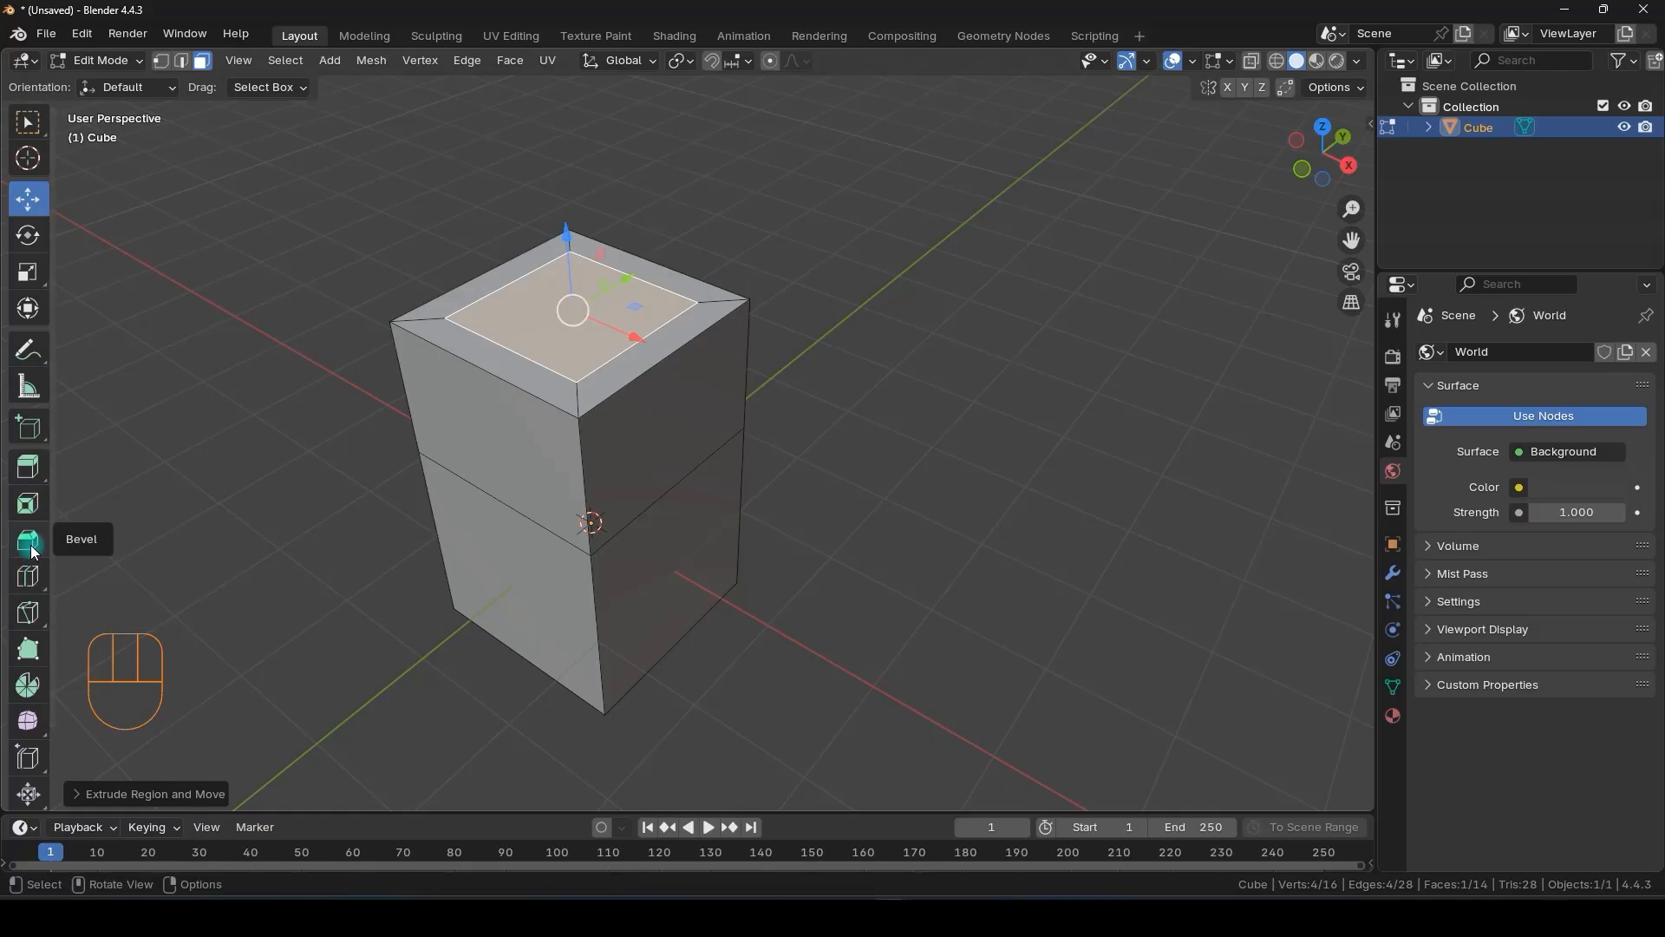
middle_click_drag(539, 454, 568, 439)
left_click(677, 437)
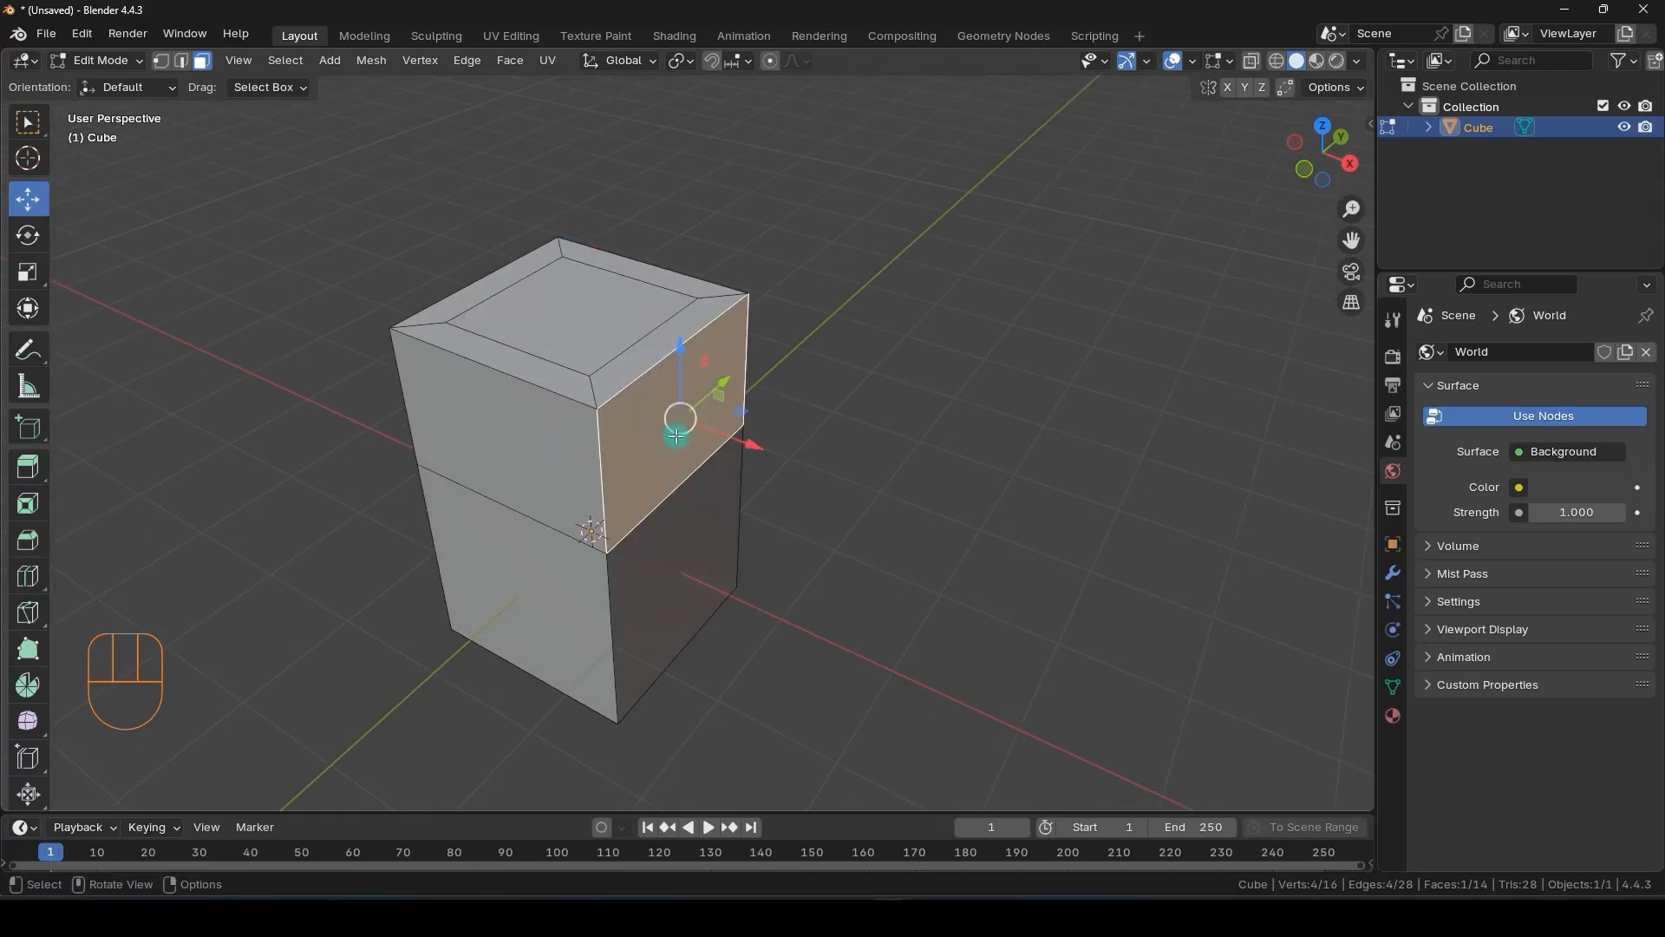
middle_click_drag(677, 438, 707, 433)
middle_click_drag(680, 431, 590, 401, "shift")
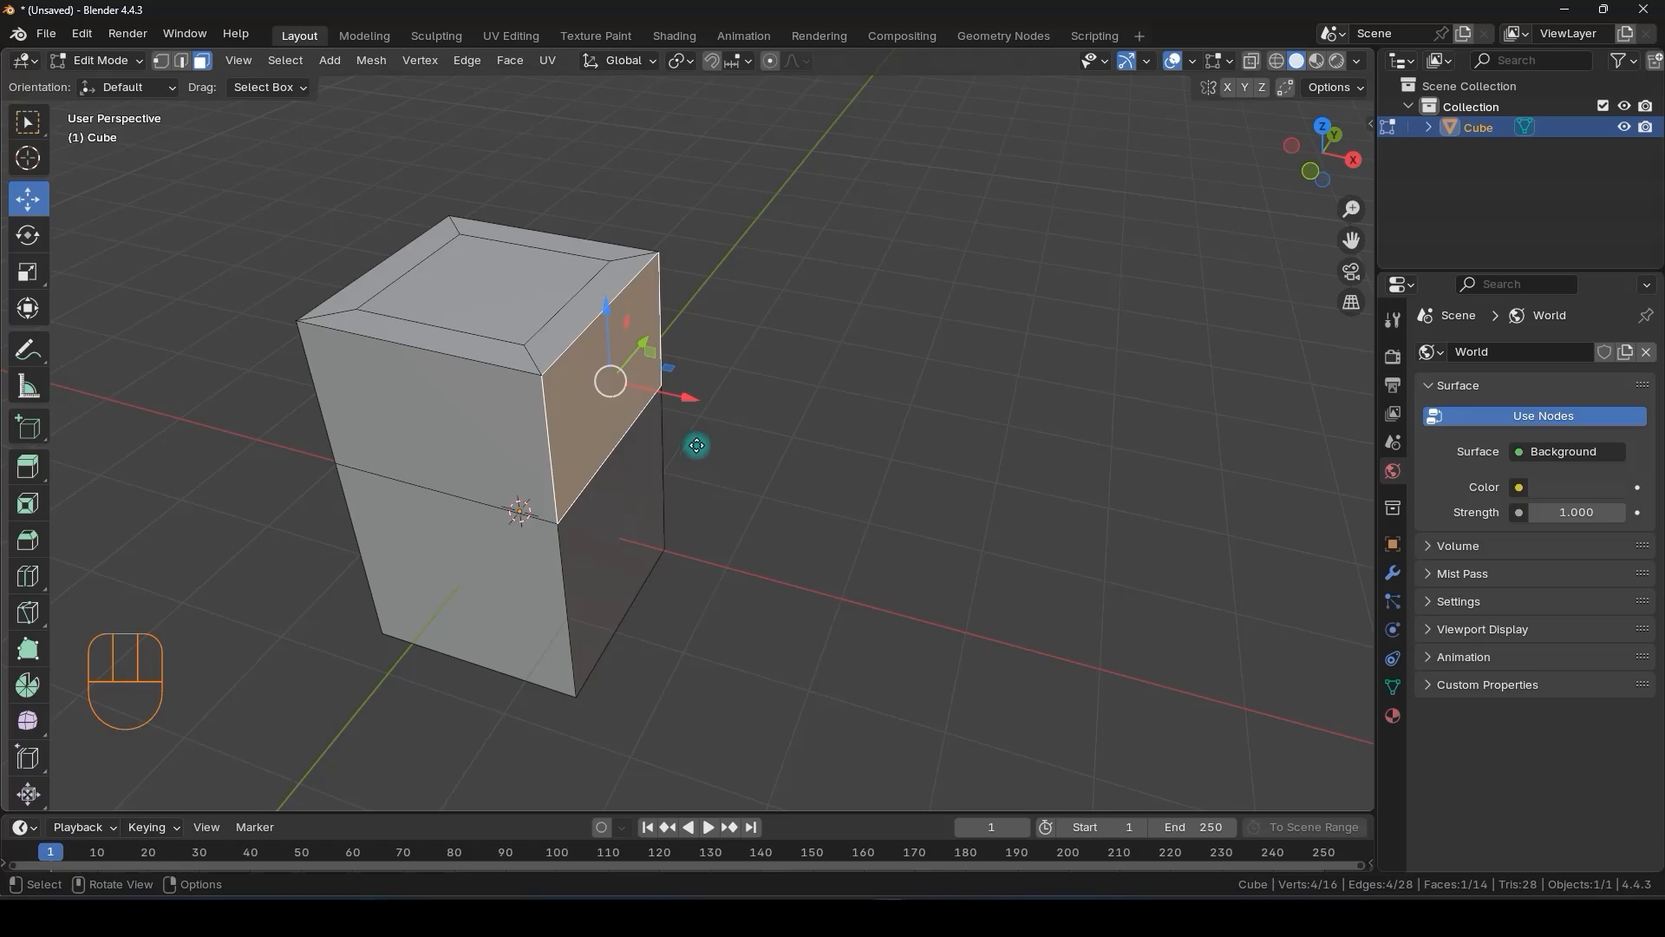
key("e")
left_click(1041, 508)
middle_click_drag(1027, 502, 937, 483)
- Bevel the outer top edge of the overhang with an offset of about 0.49 m and 1 segment
key("2")
left_click(833, 393)
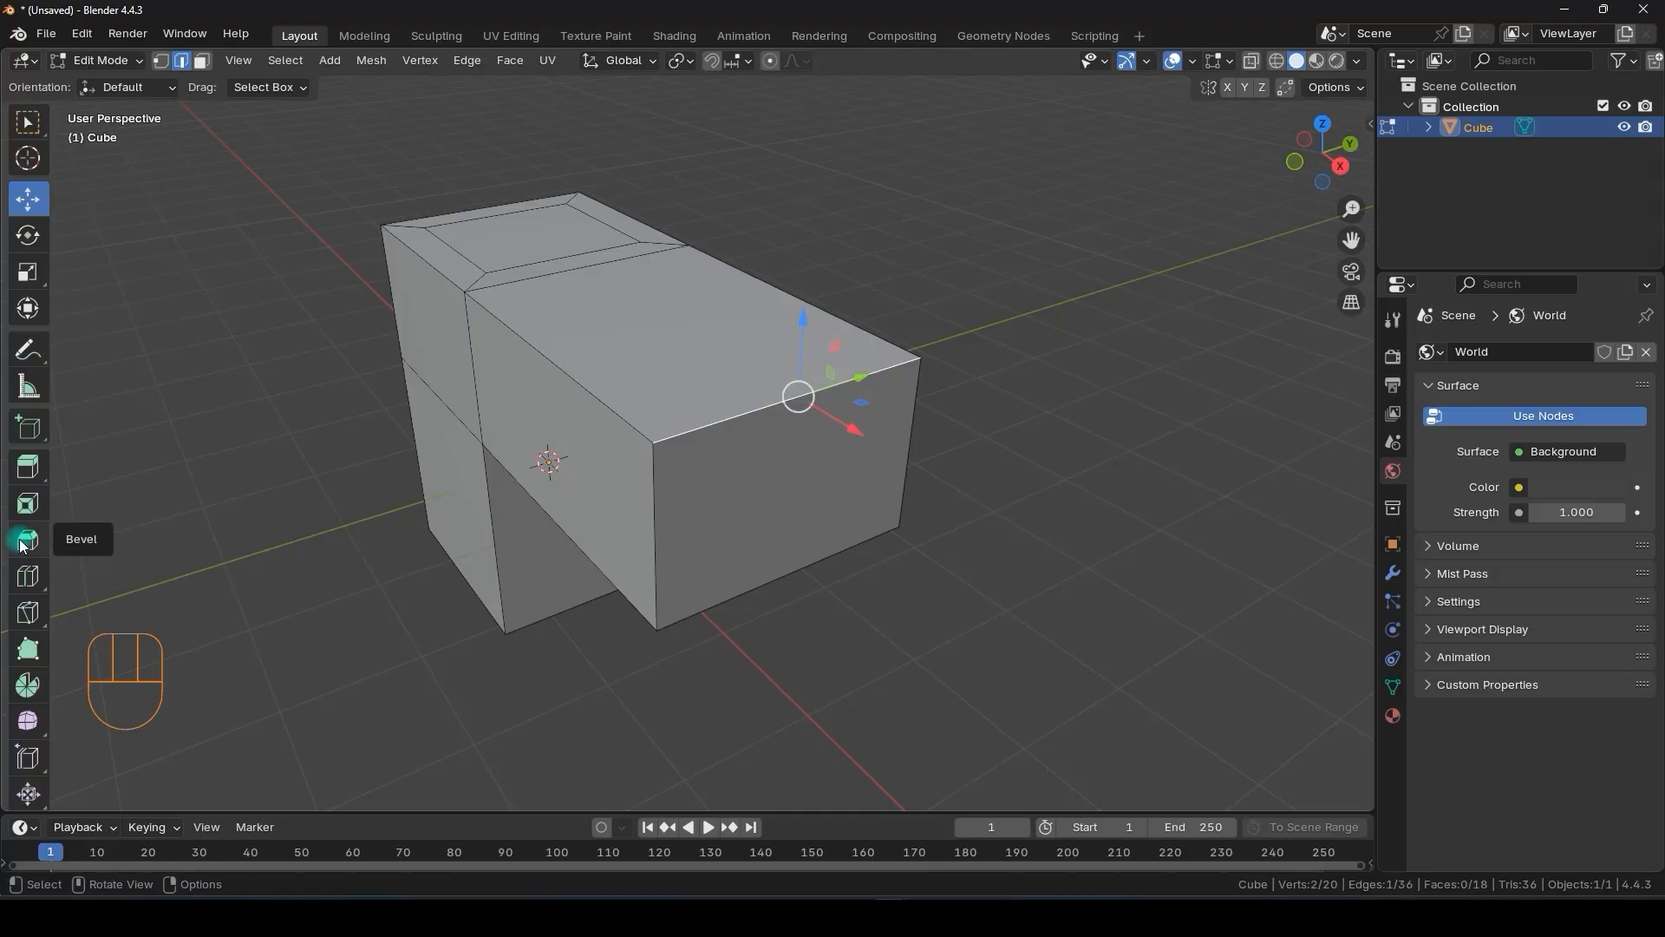
key("ctrl+b")
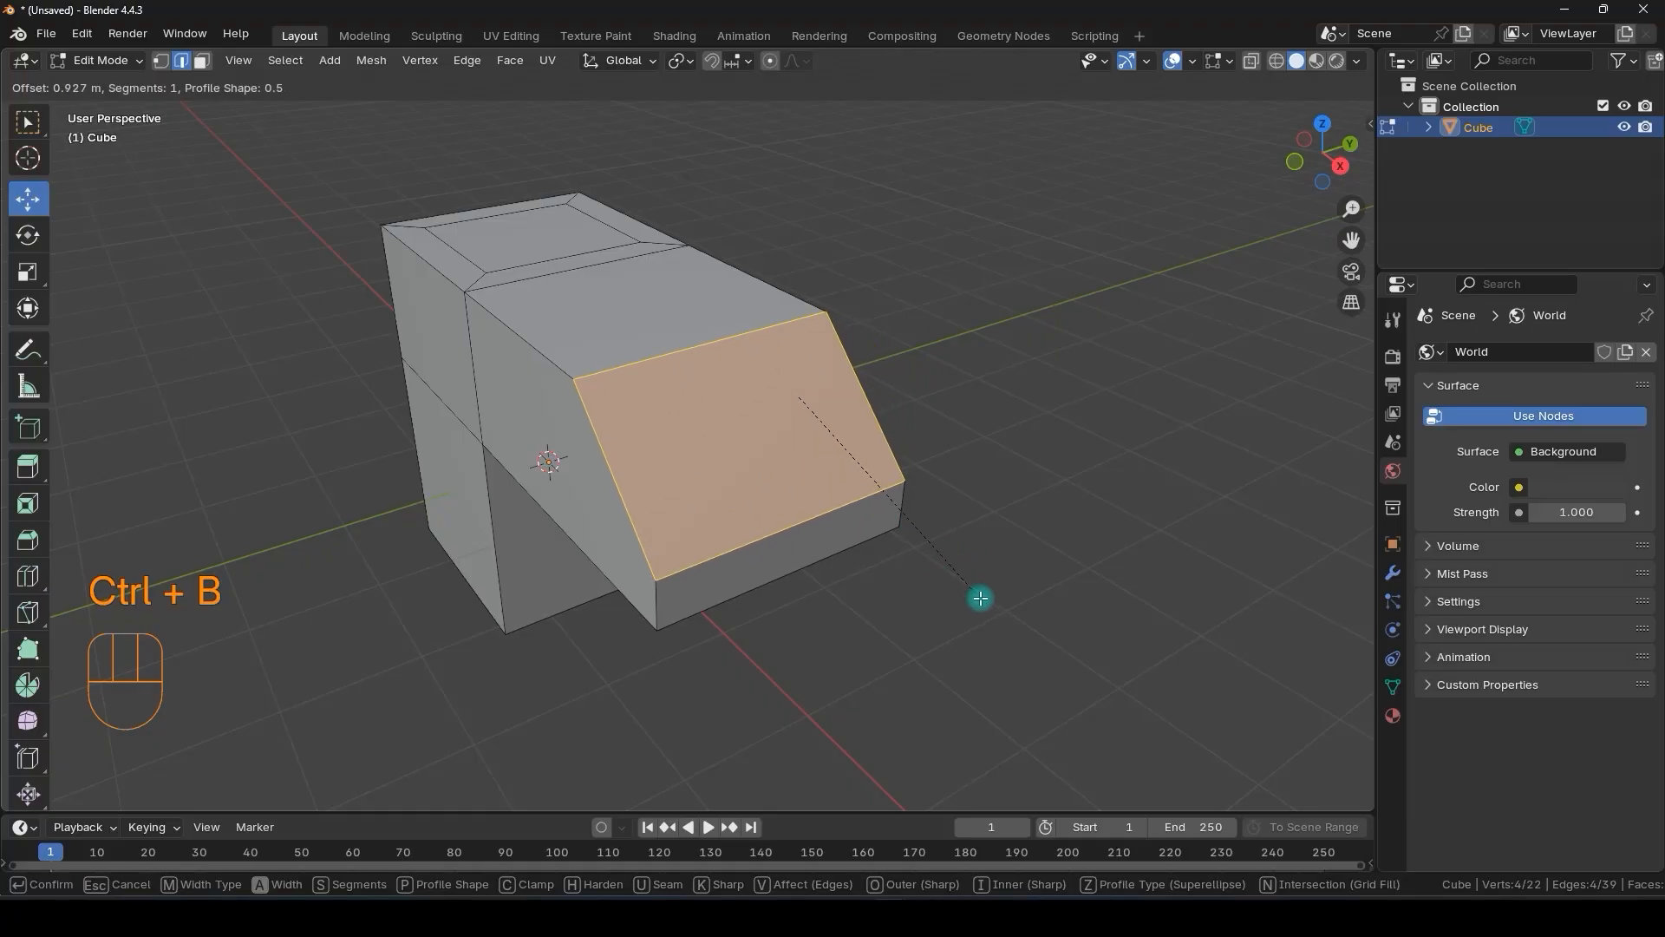
scroll(954, 573, "up", 4)
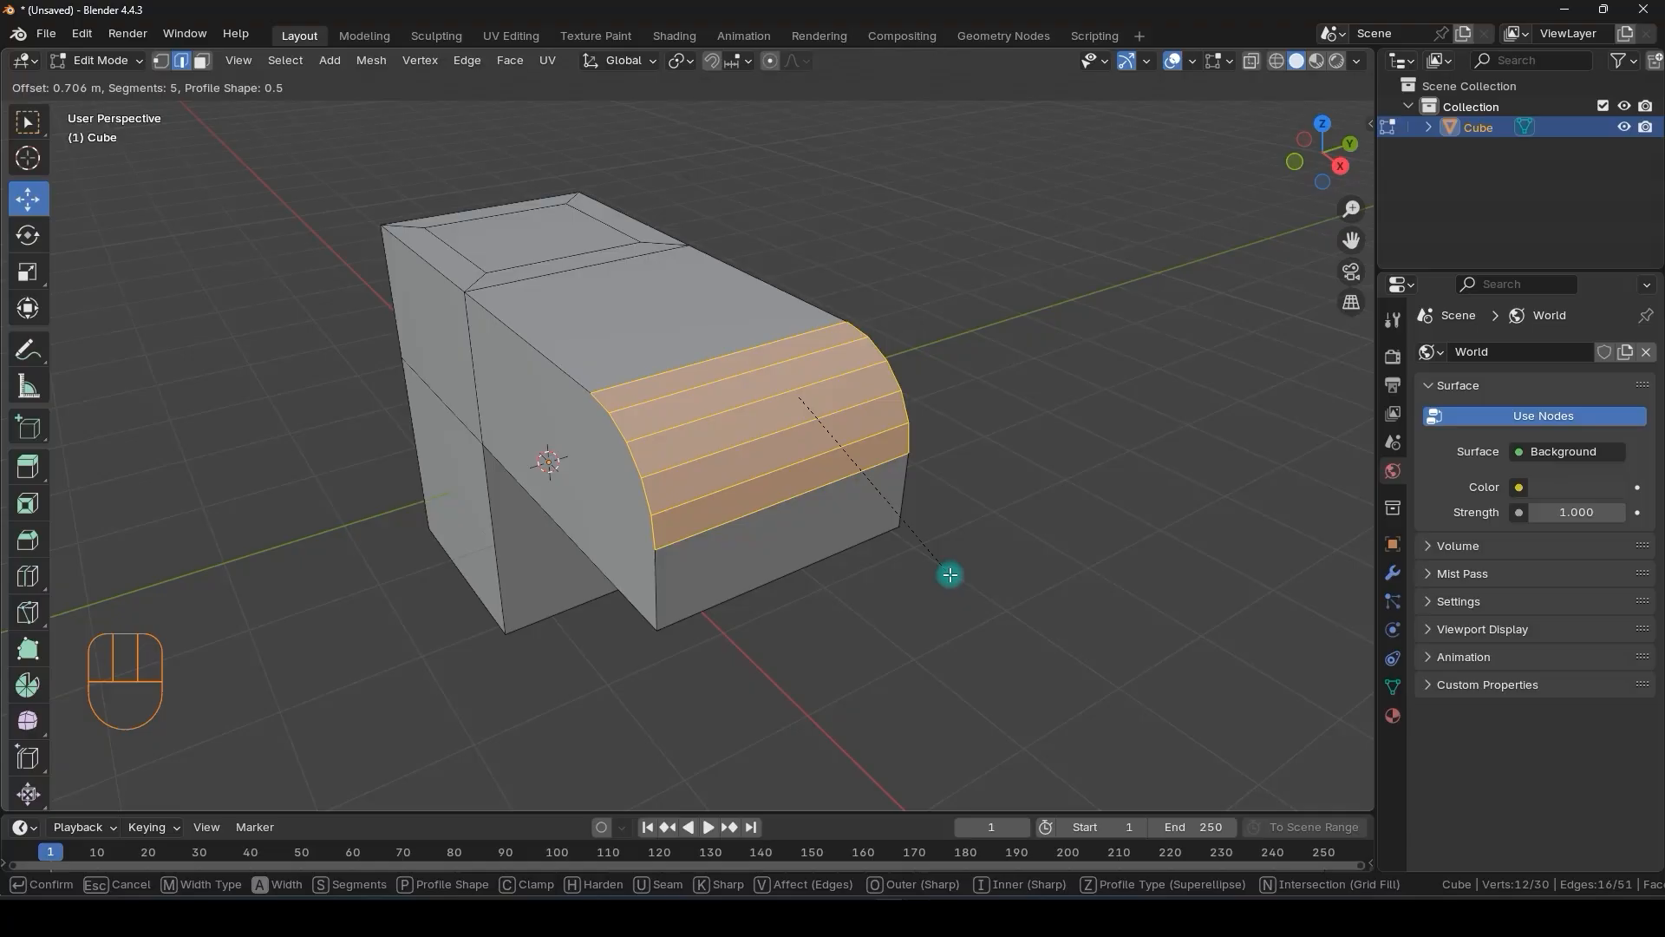
scroll(928, 568, "up", 5)
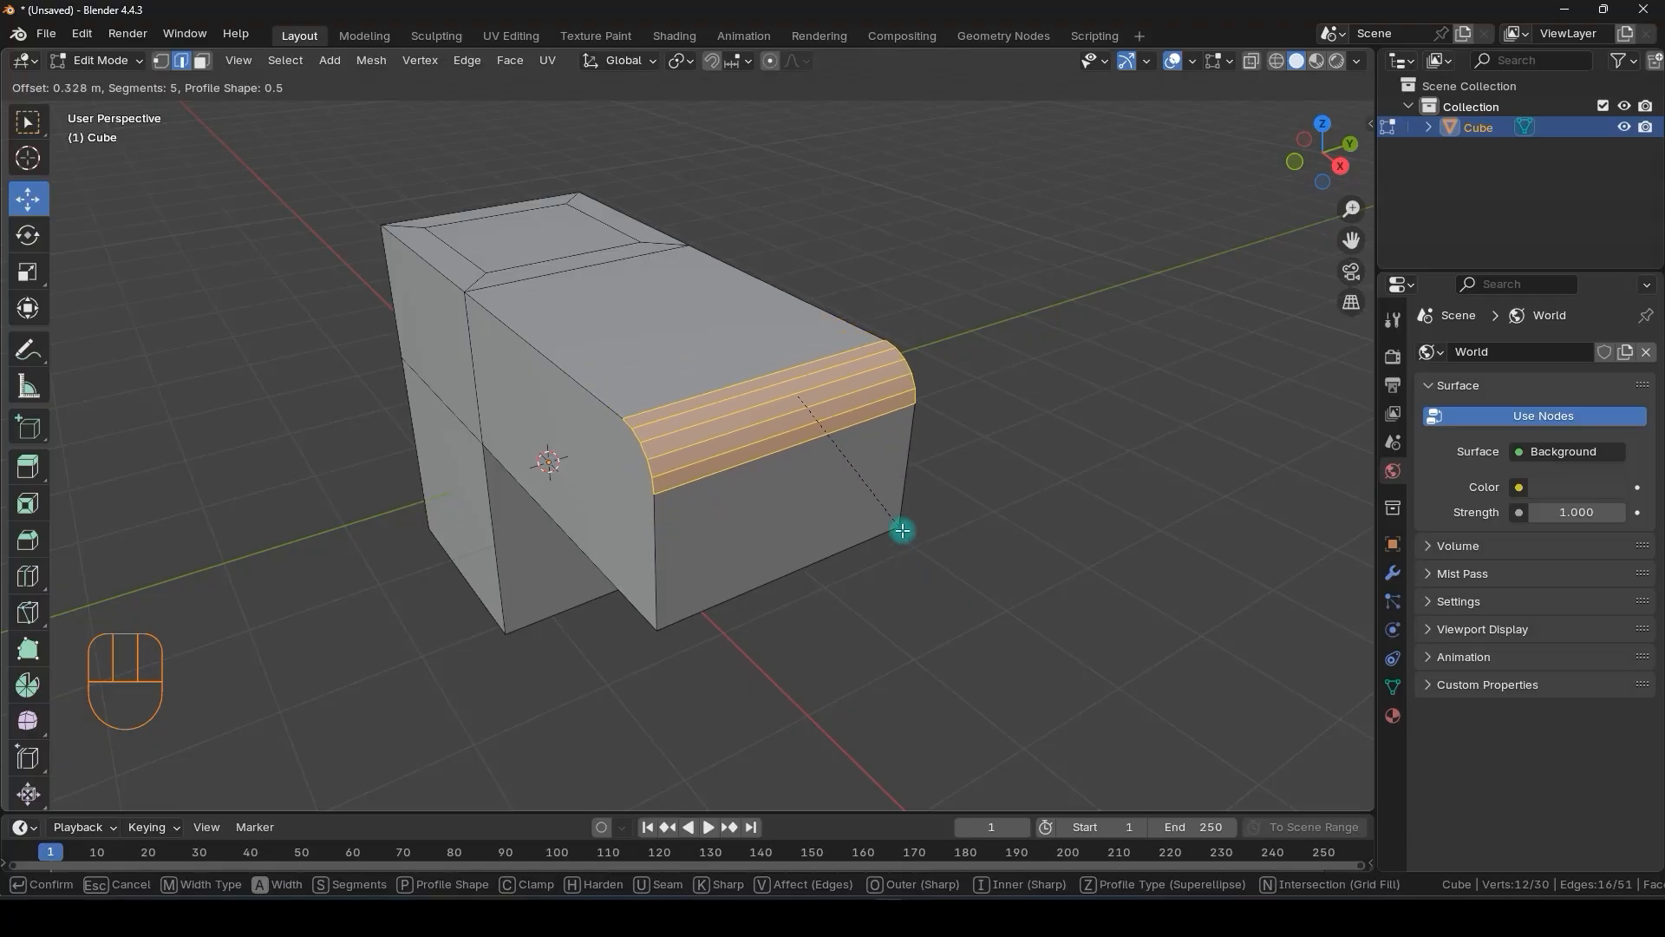
scroll(902, 531, "up", 13)
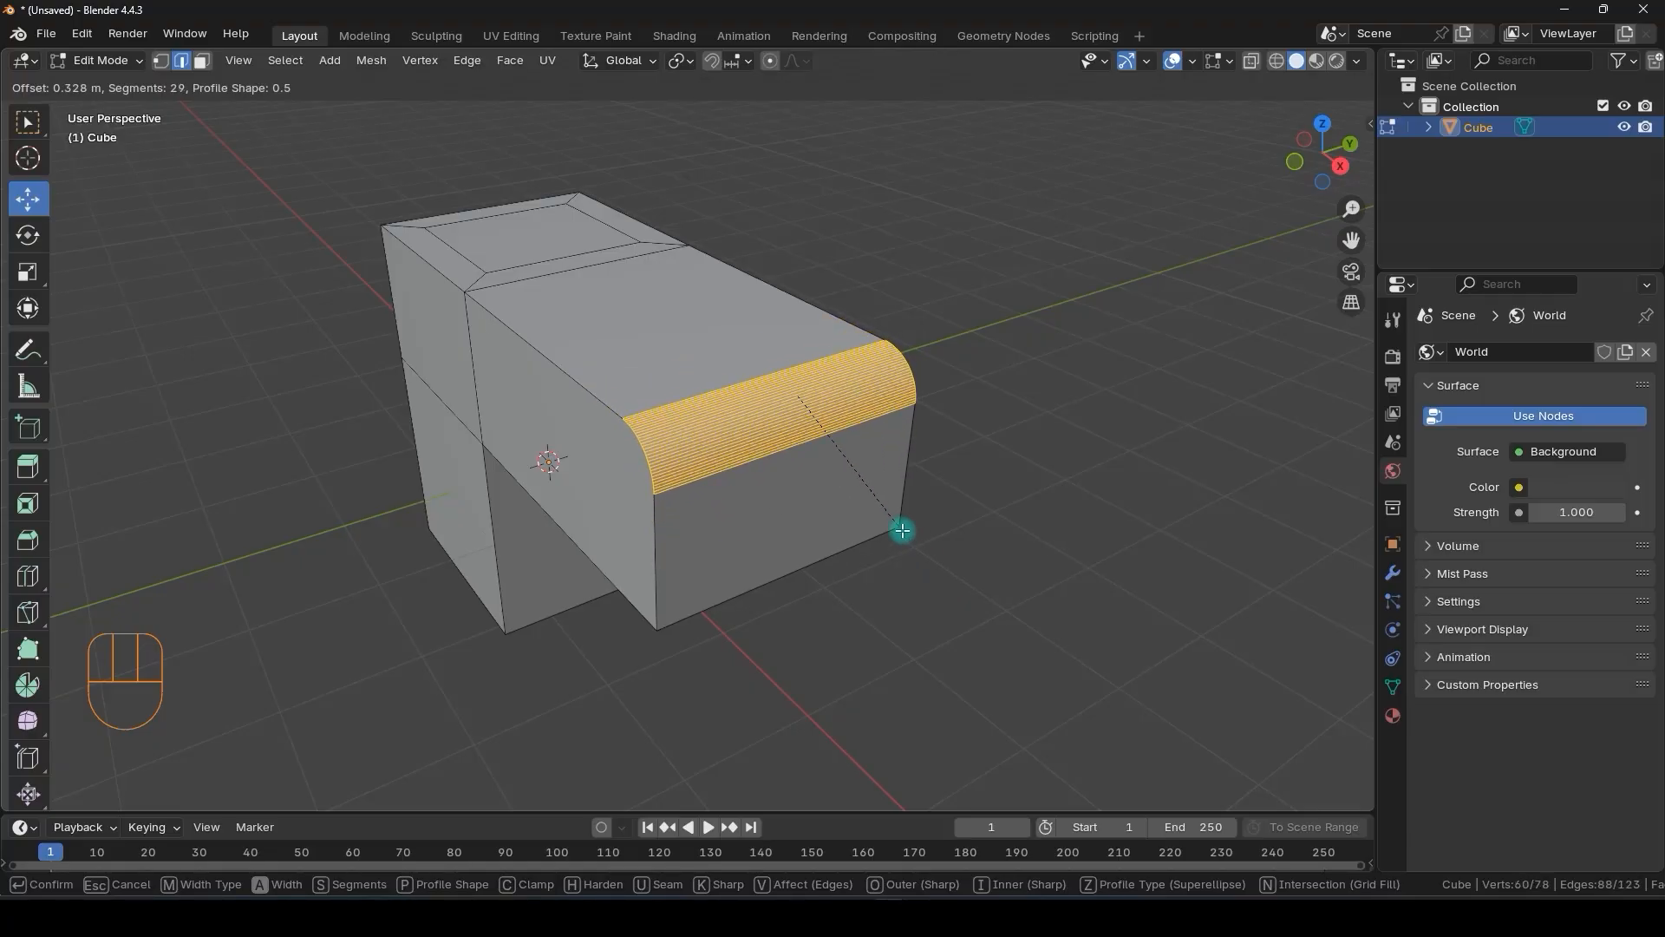
scroll(900, 530, "down", 17)
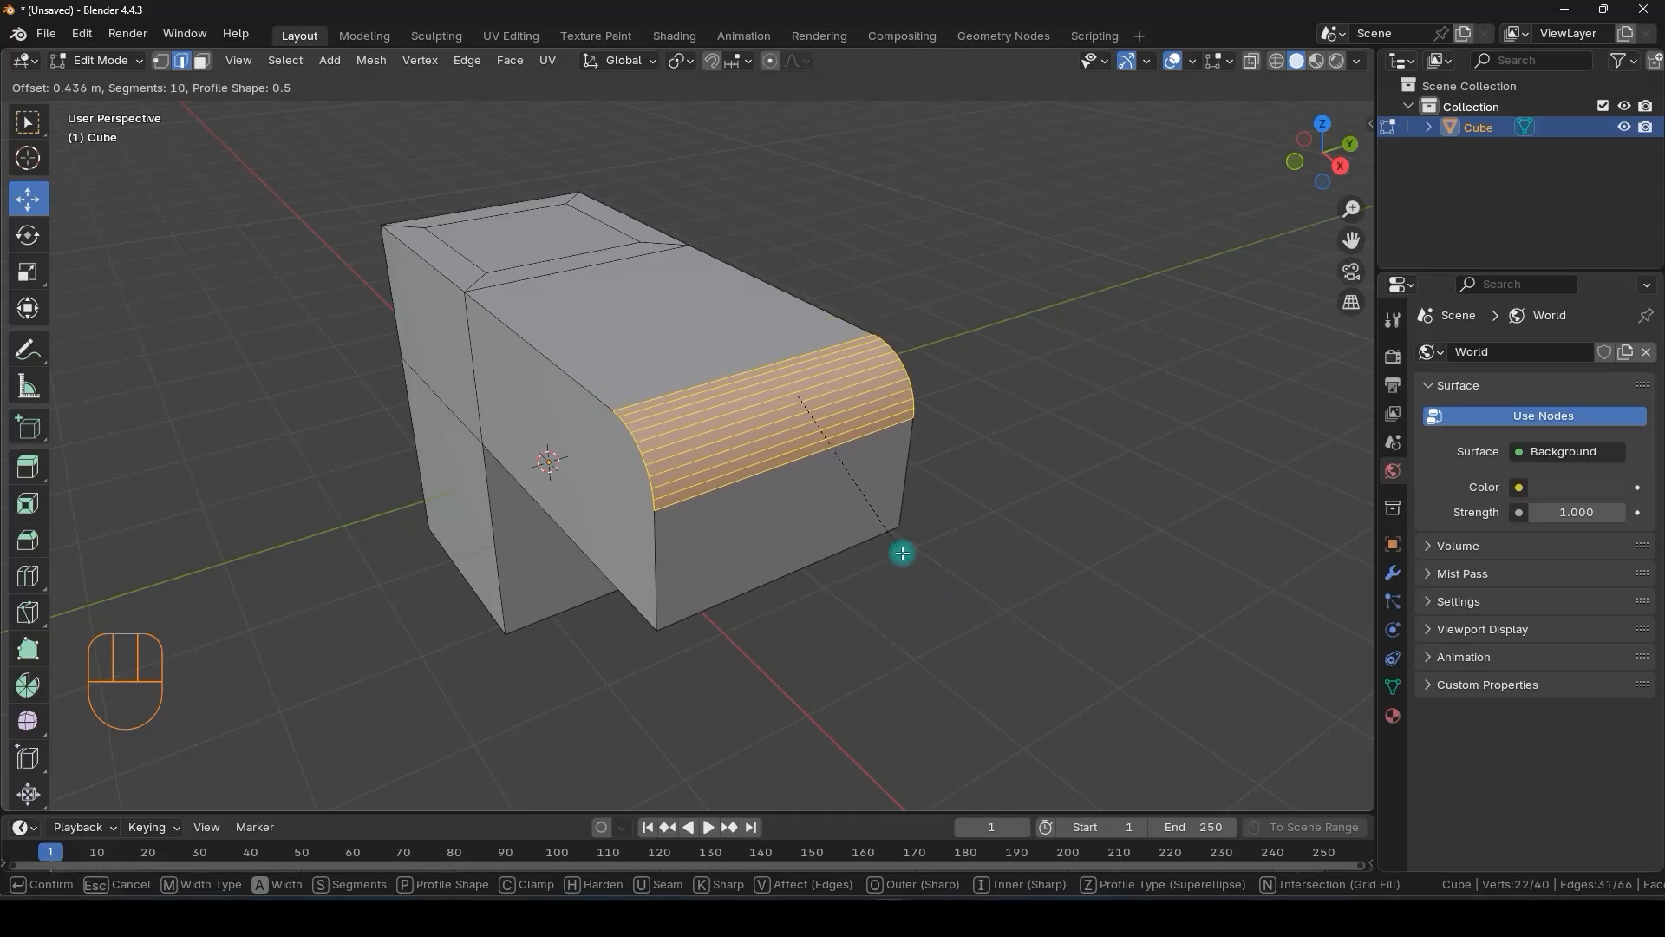
scroll(901, 552, "down", 4)
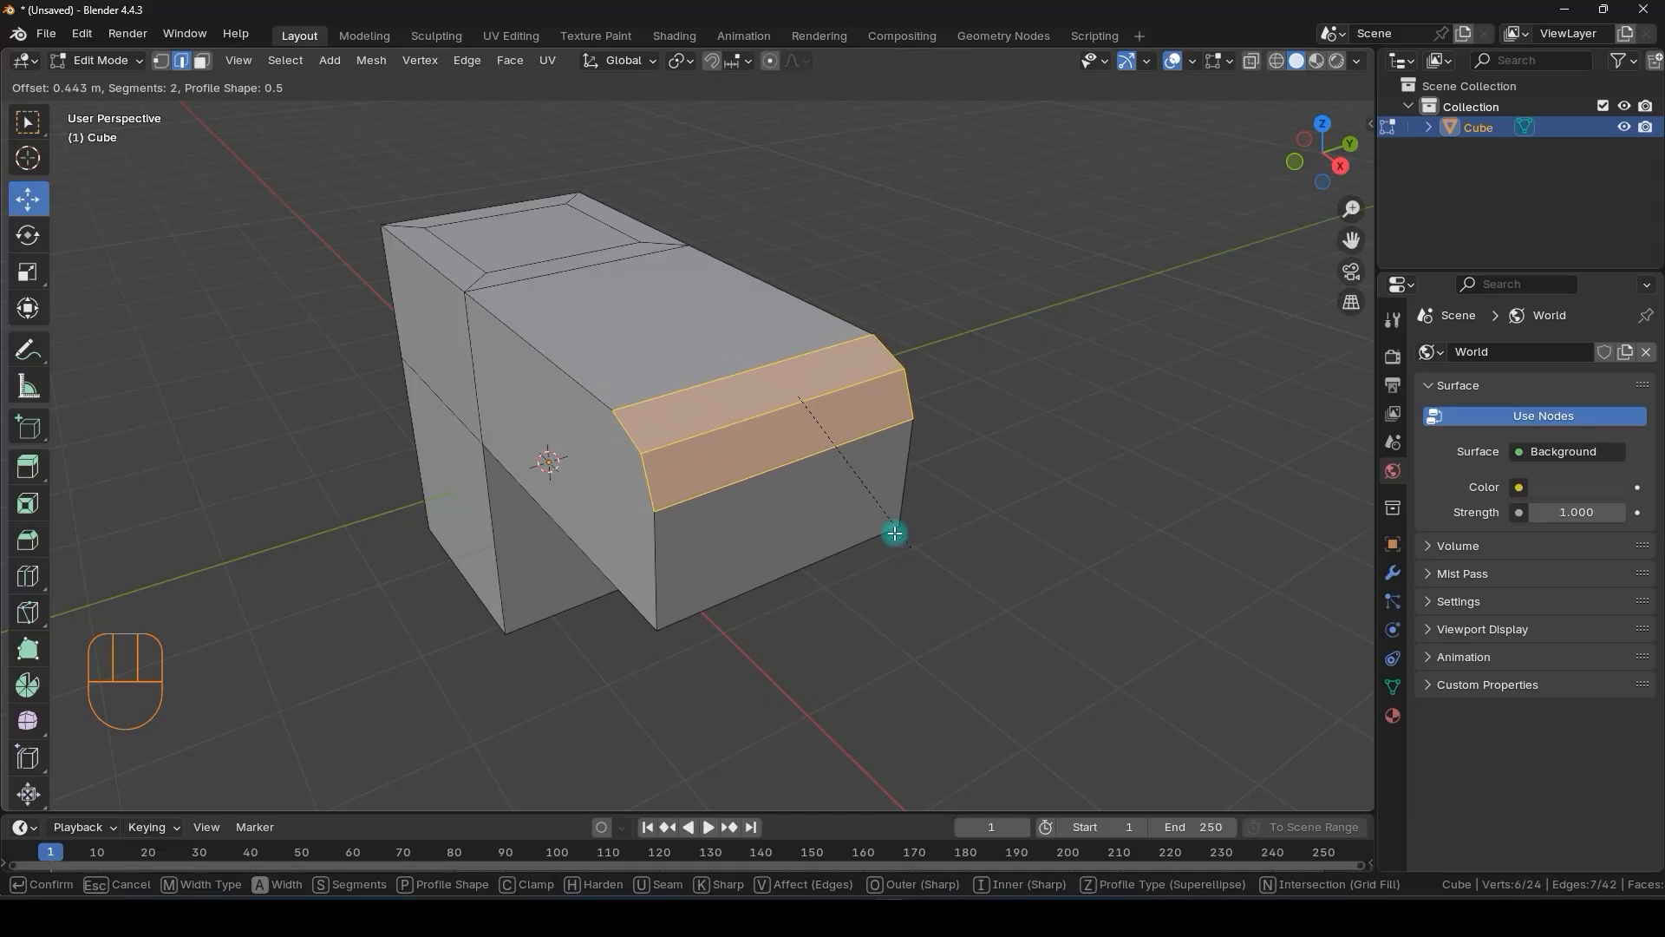
scroll(904, 542, "down", 1)
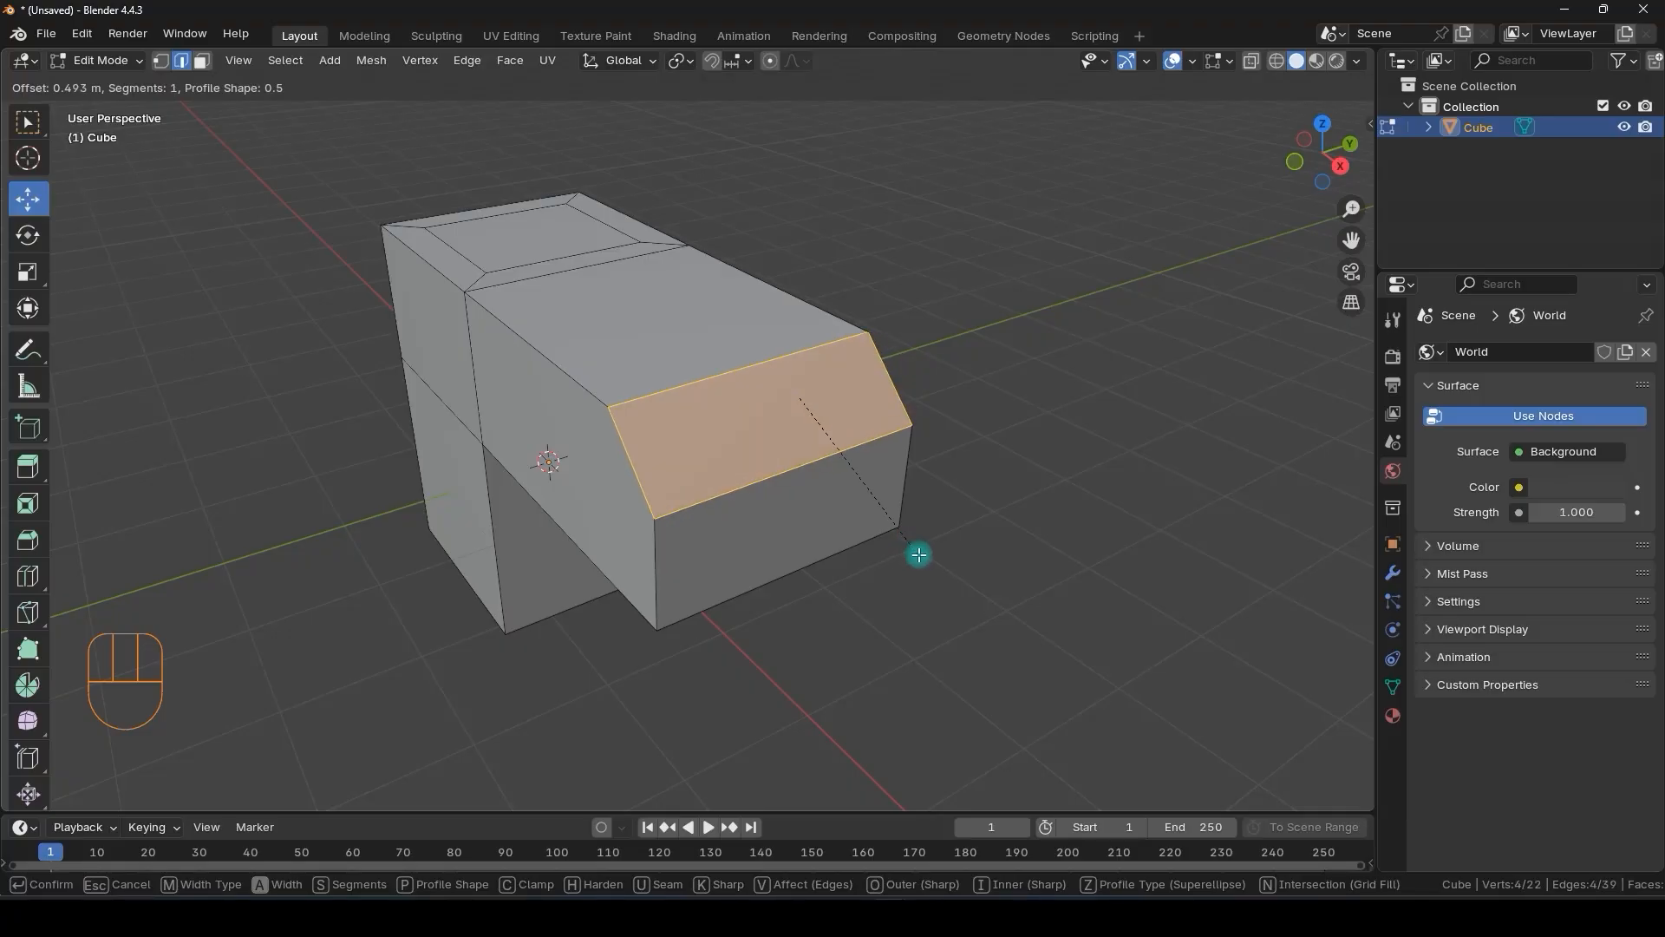
left_click(918, 555)
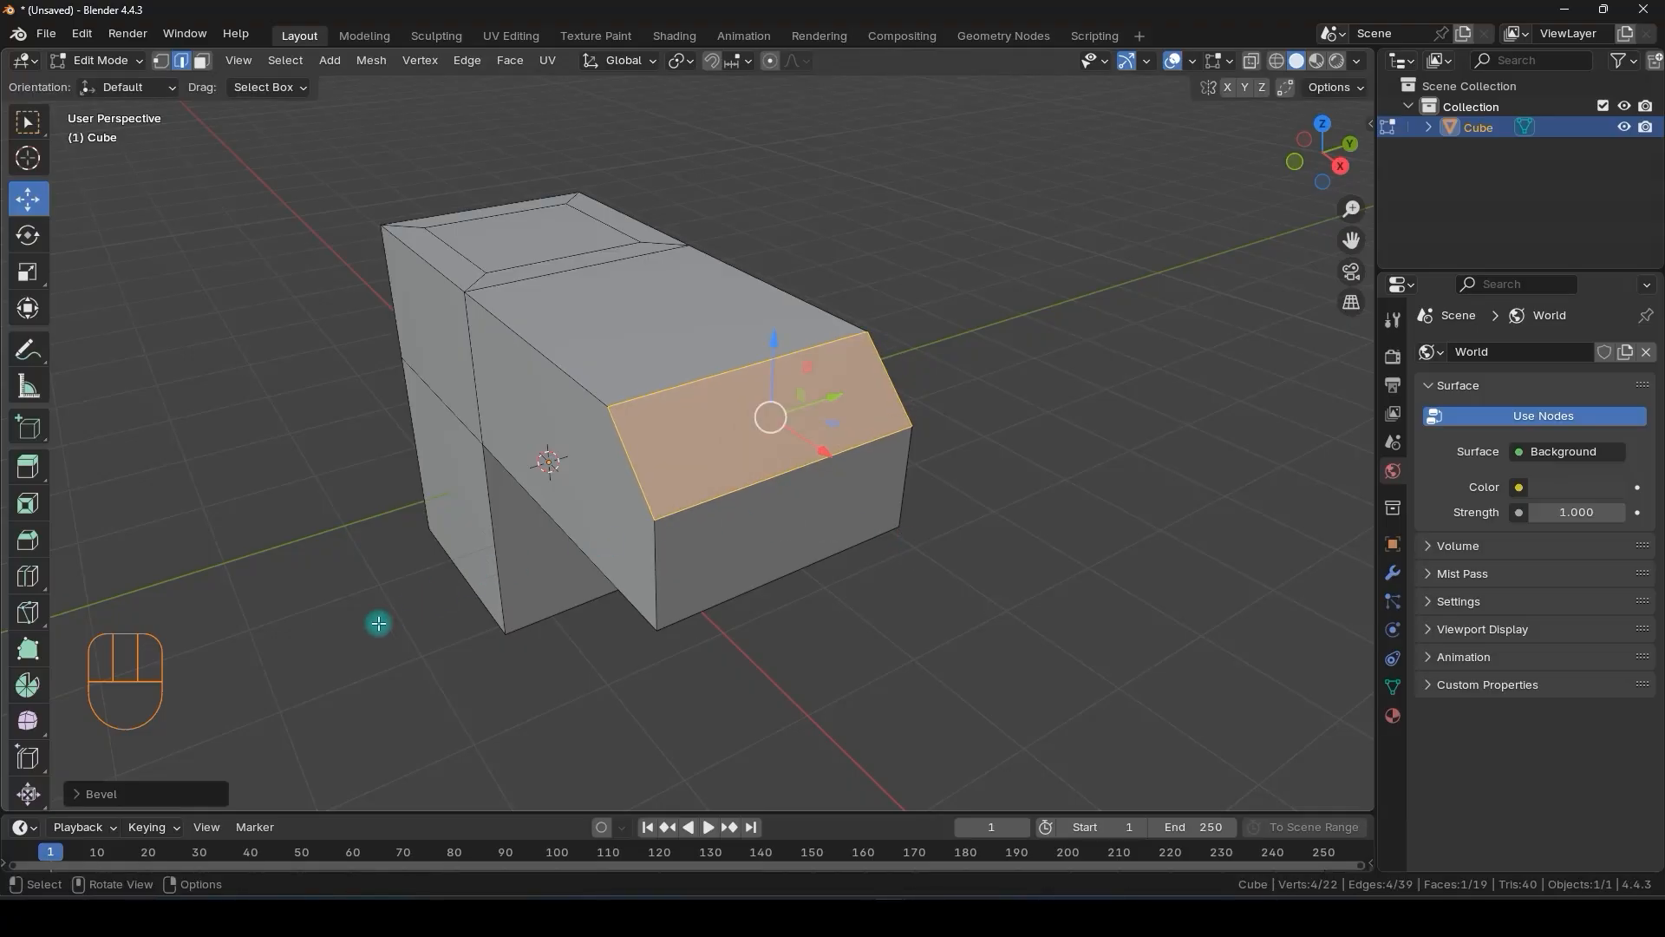
- Open the bevel settings, make the bevel affect vertices with 5 segments, and inspect the overhang's two outer top corners
left_click(80, 795)
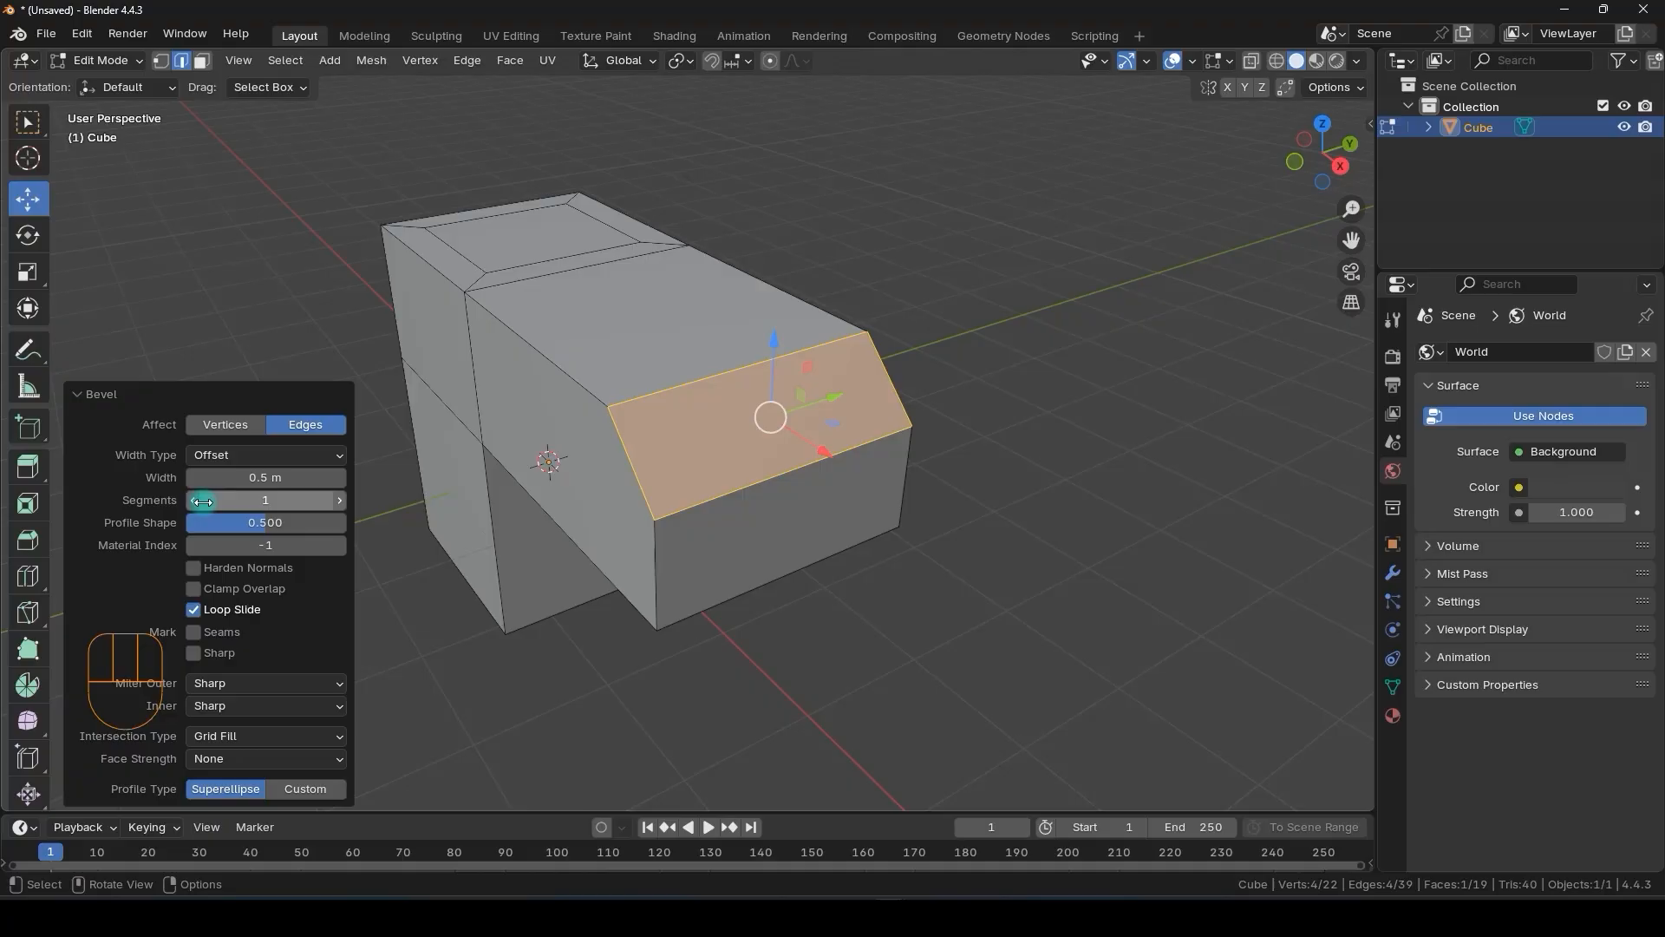
mouse_move(246, 501)
left_mouse_down()
mouse_move(295, 501)
mouse_move(241, 497)
left_mouse_up()
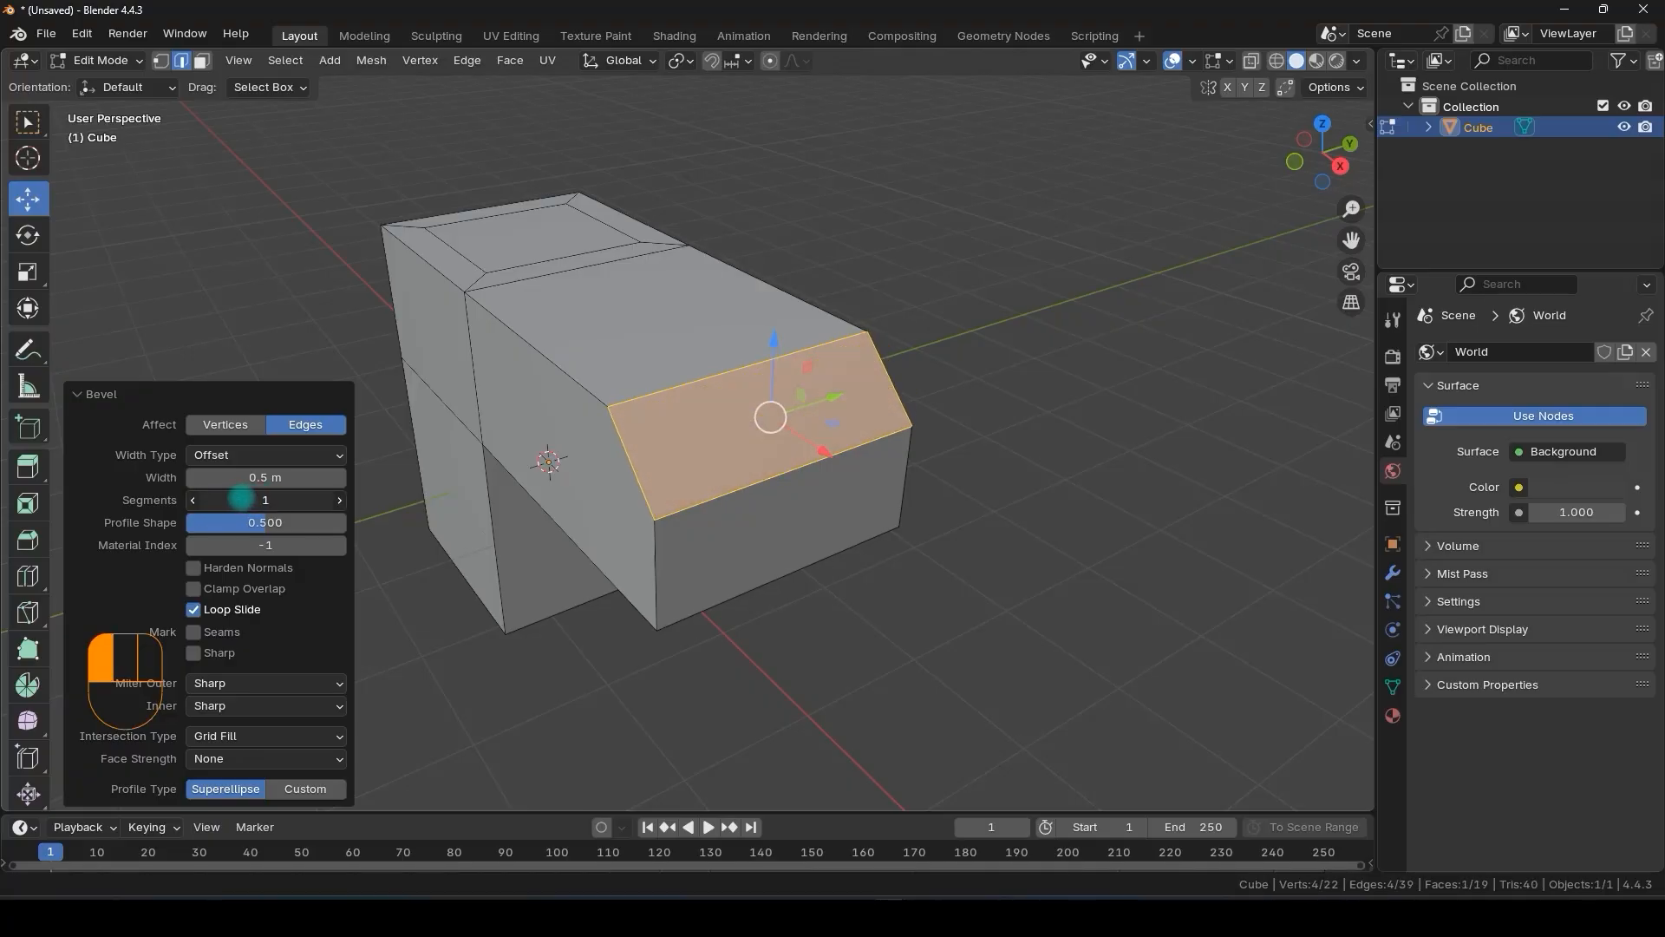
left_click(241, 425)
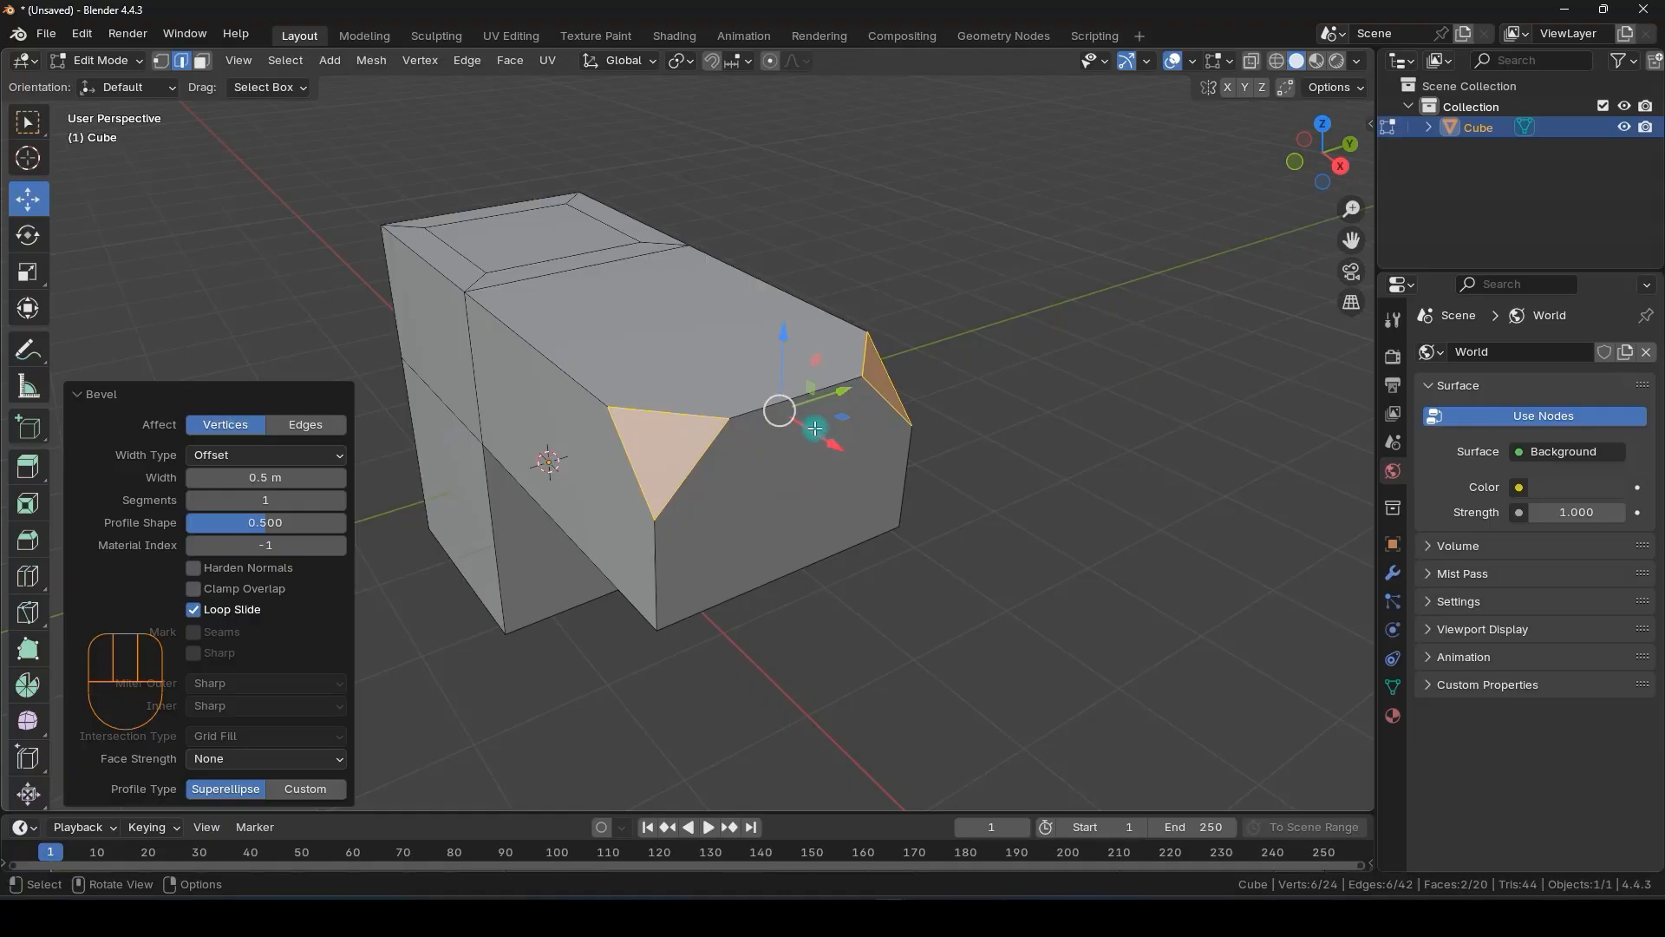
left_click_drag(277, 500, 271, 500)
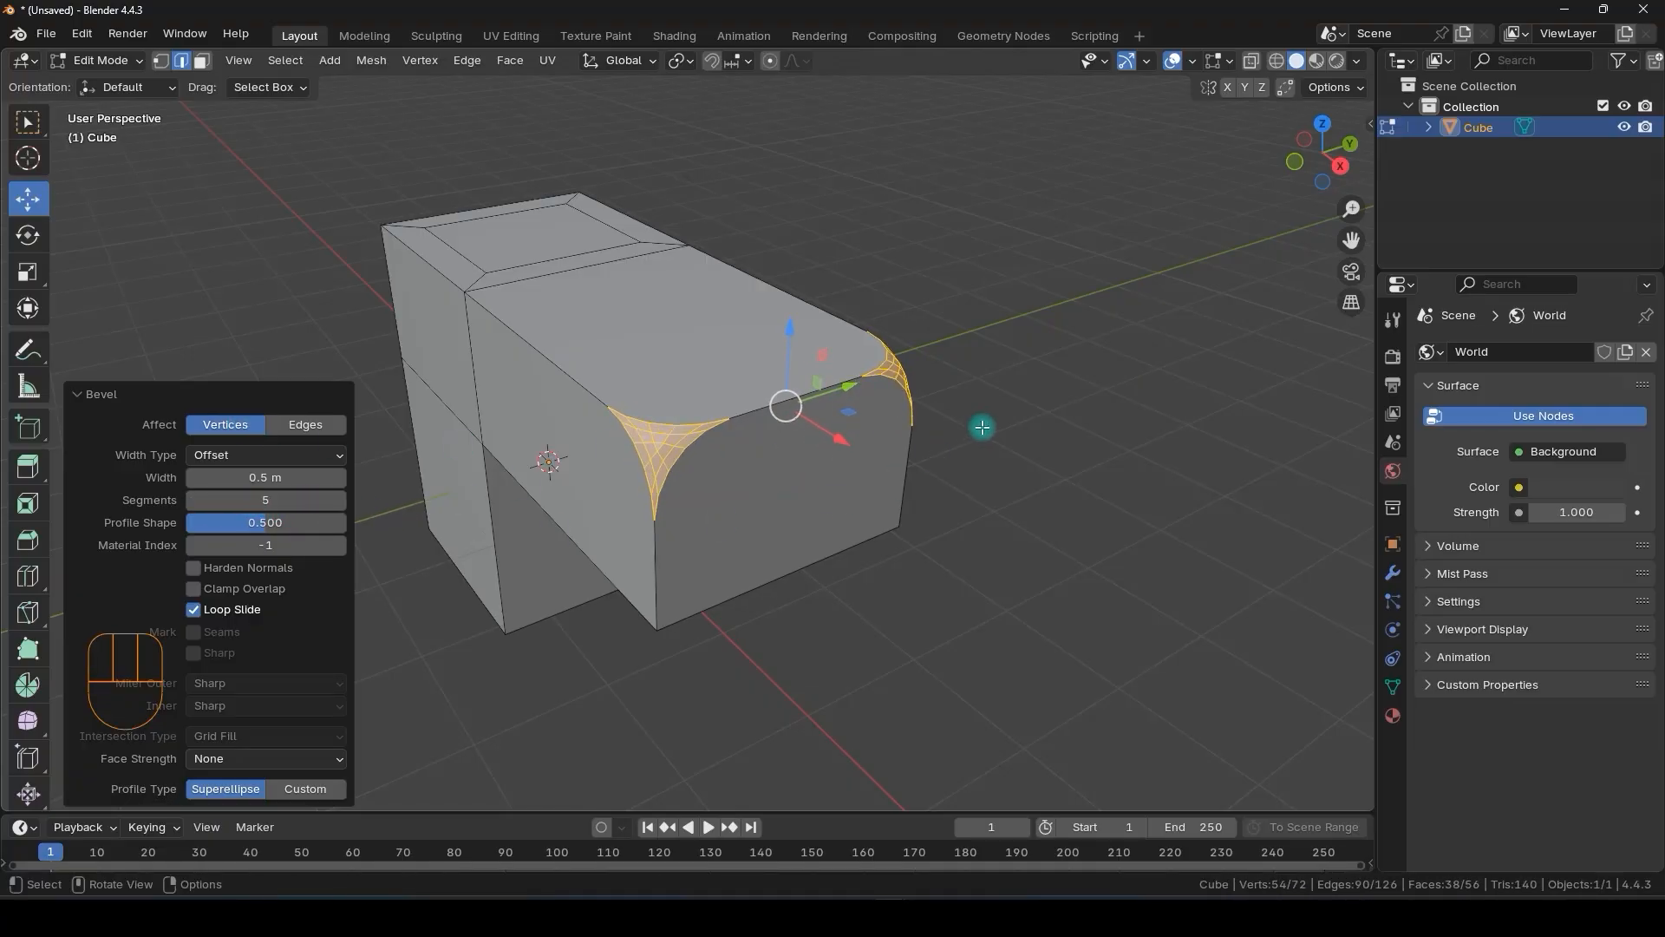
middle_click_drag(735, 428, 664, 453)
- Set the bevel to affect edges with 4 segments and a width of 0.73 m
left_click(308, 423)
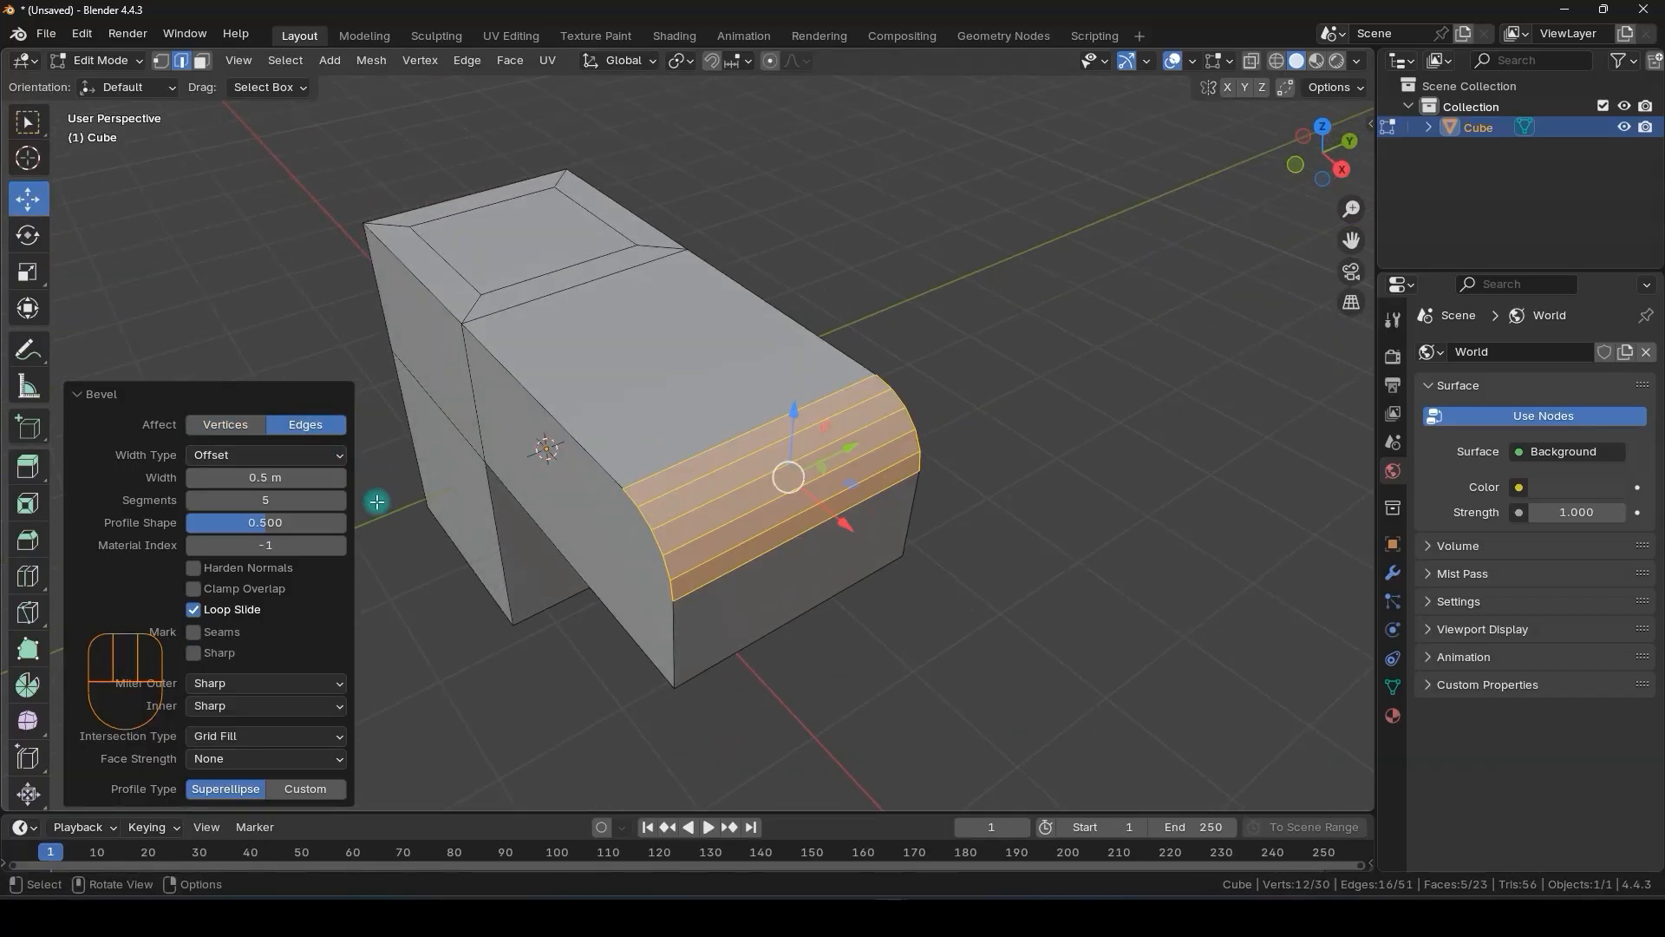
mouse_move(264, 500)
left_mouse_down()
mouse_move(249, 500)
mouse_move(260, 479)
mouse_move(336, 505)
mouse_move(270, 483)
left_mouse_up()
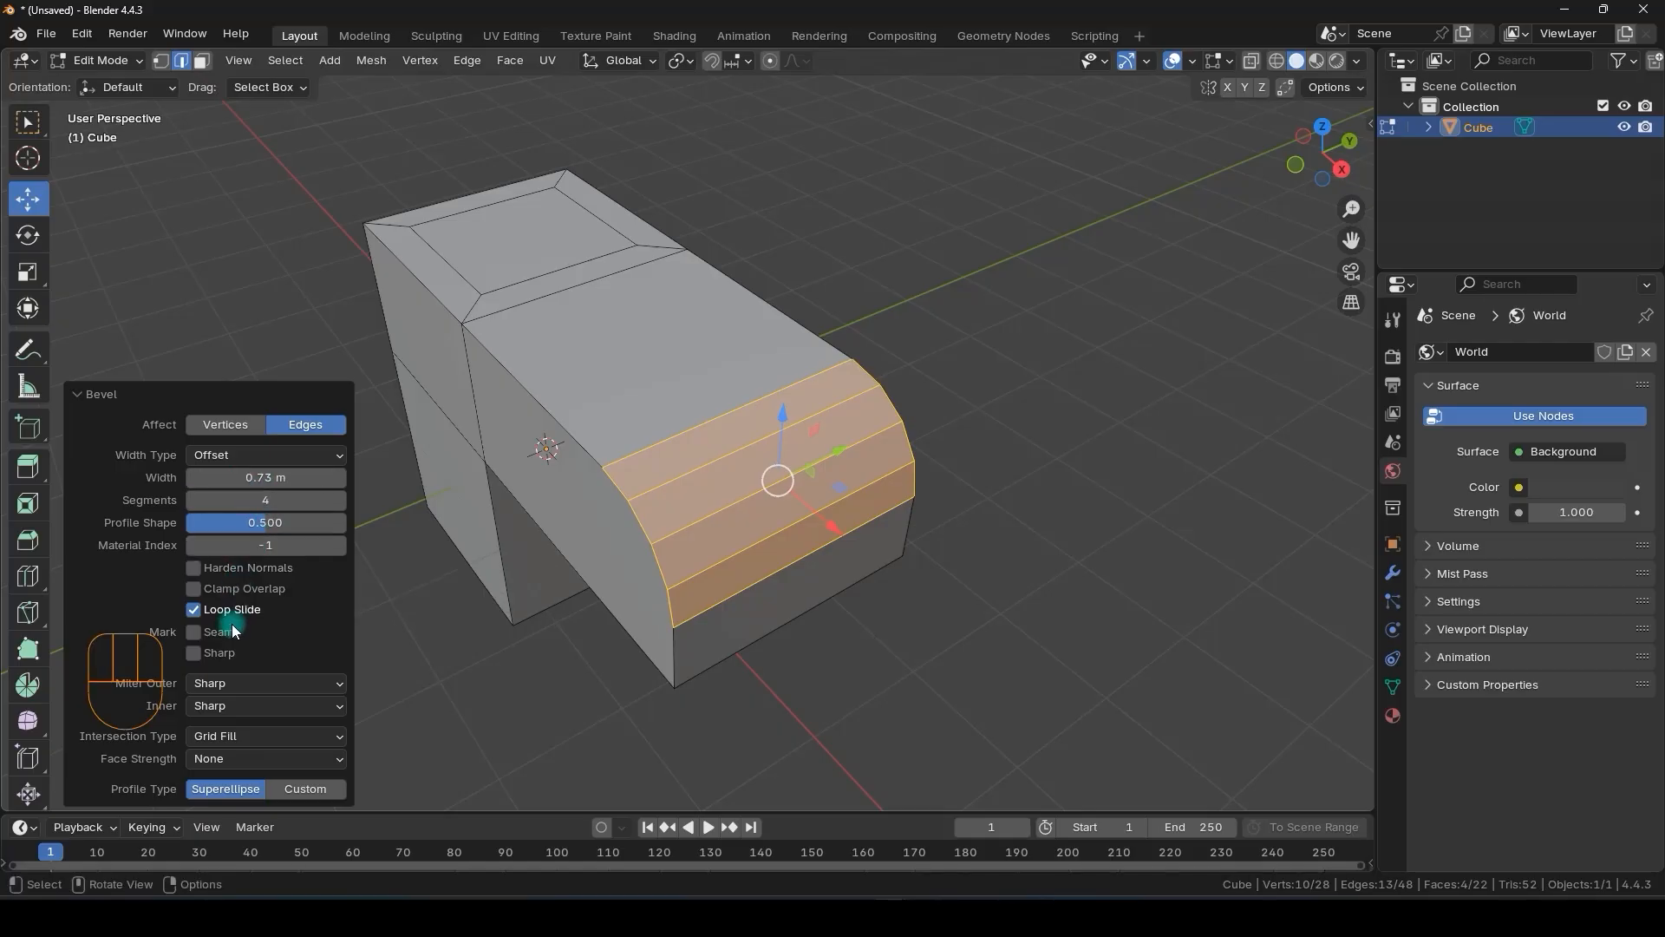
- Change the bevel's profile type to Custom and apply the Support Loops preset
left_click(274, 787)
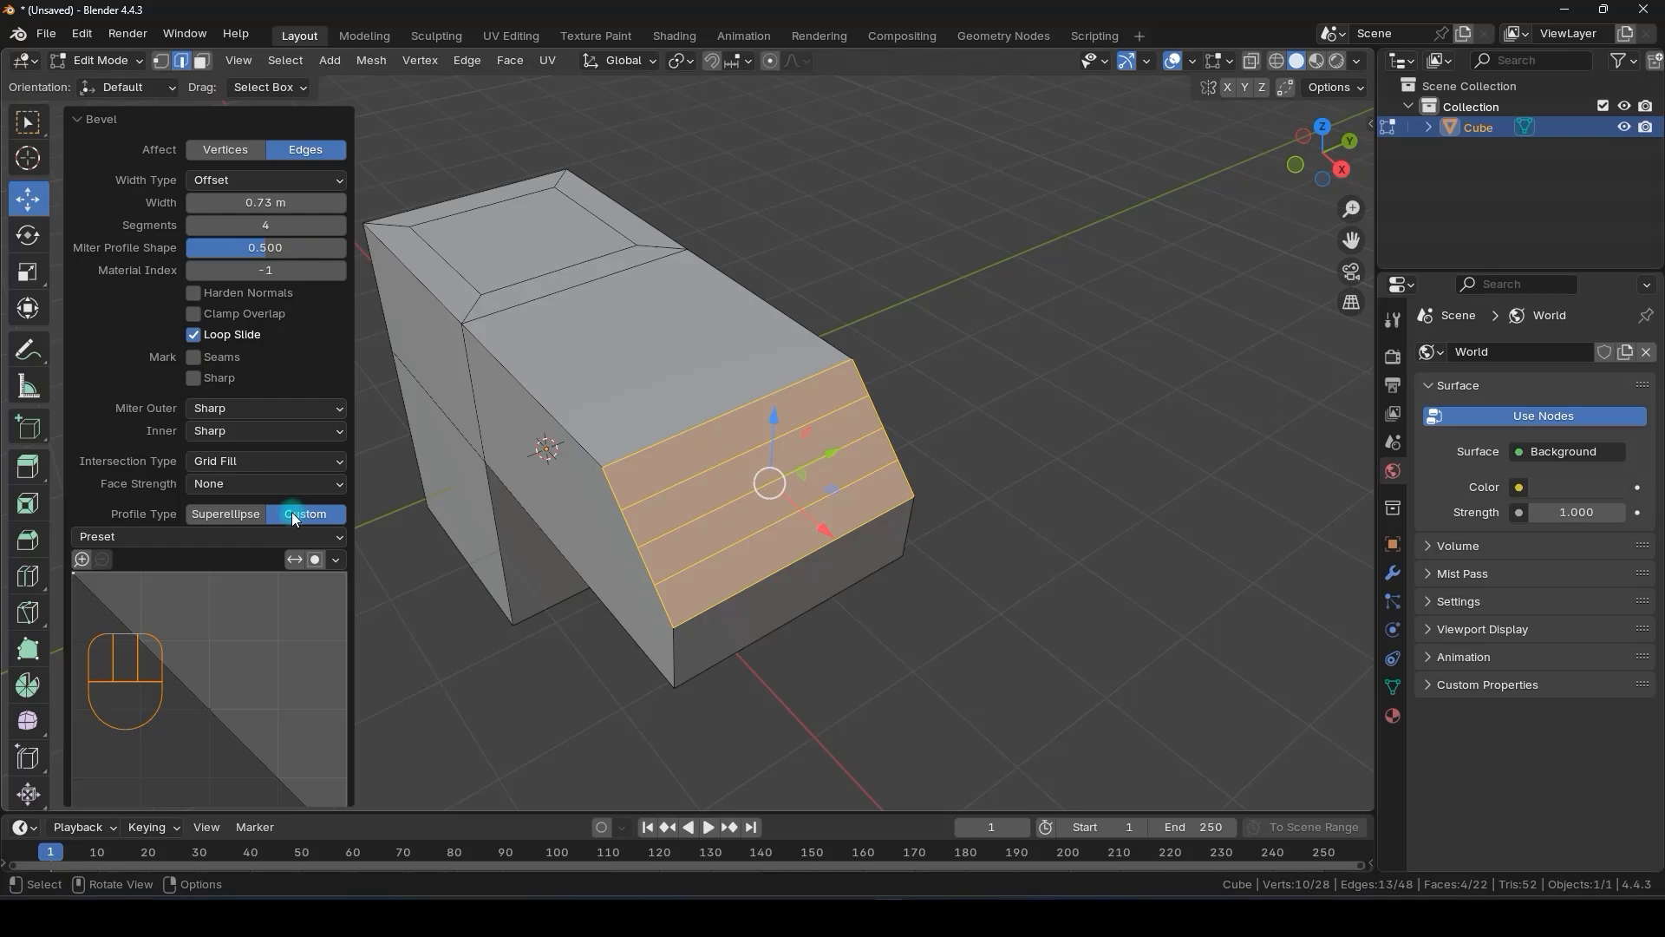
left_click(207, 536)
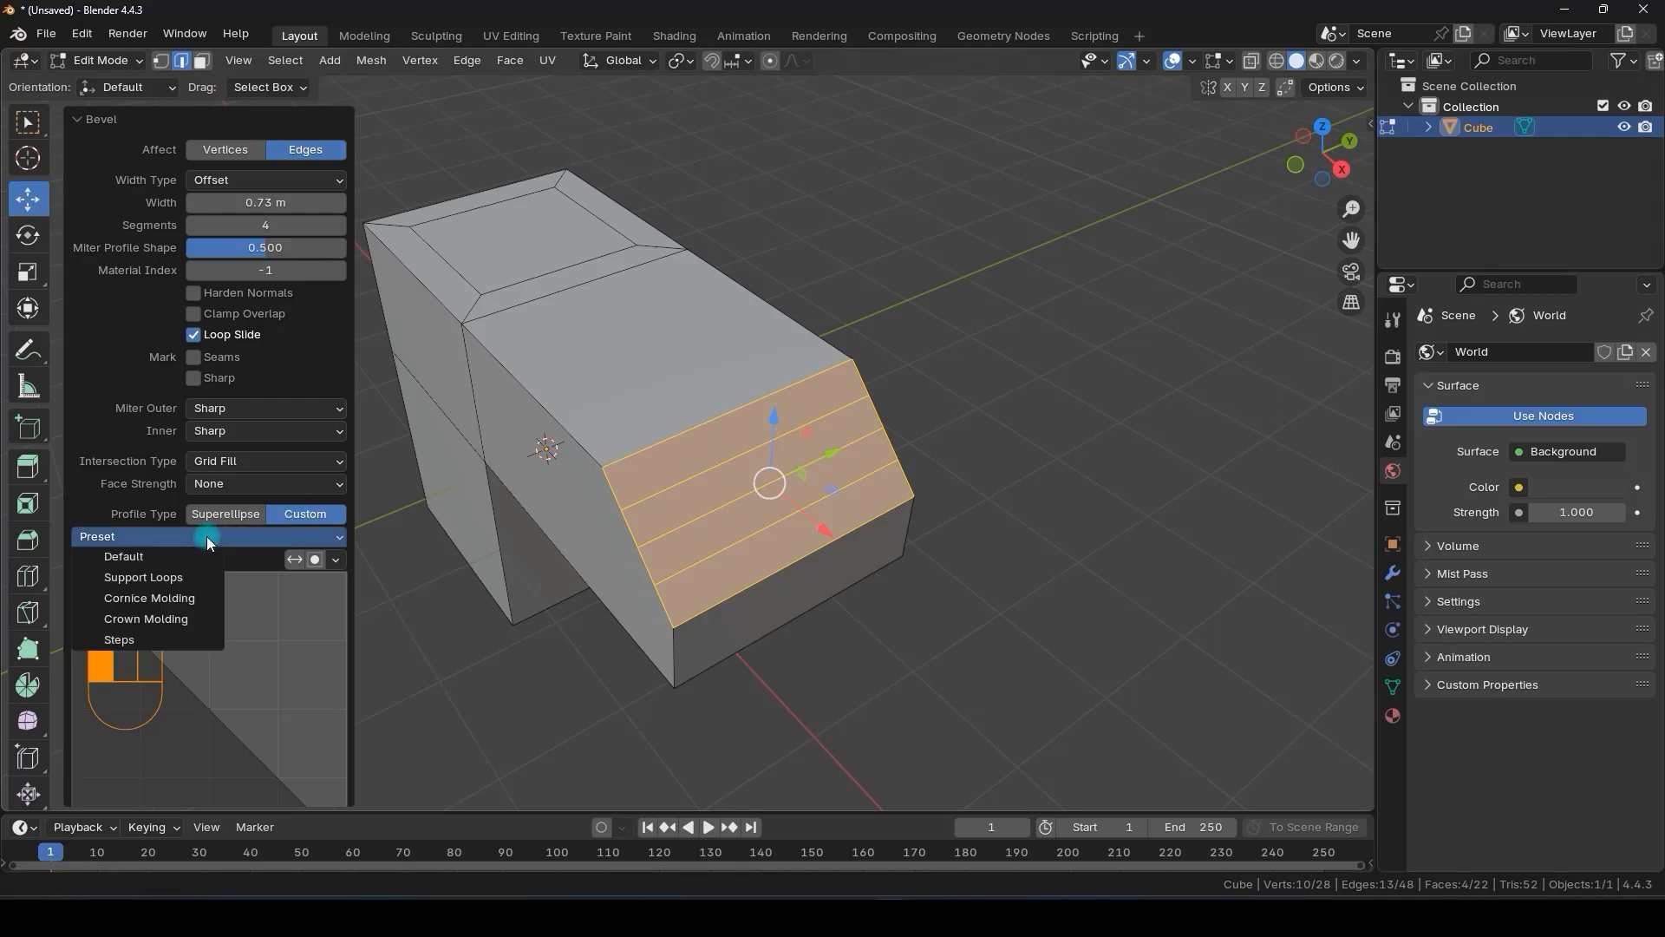
left_click(180, 578)
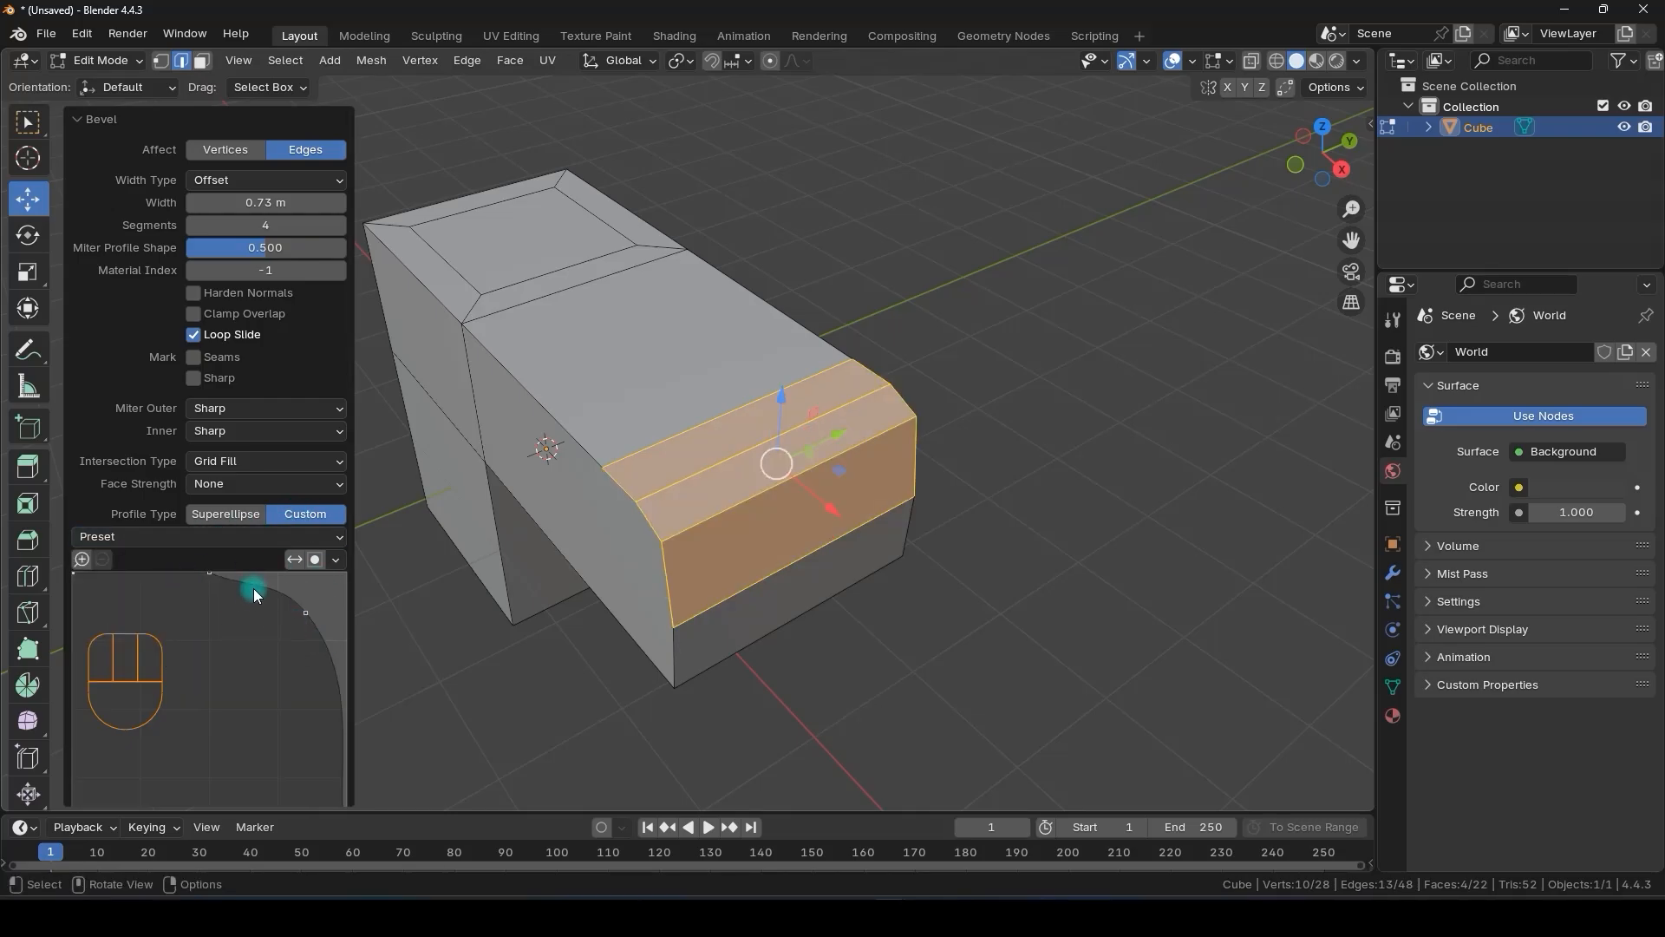
middle_click_drag(455, 601, 264, 632)
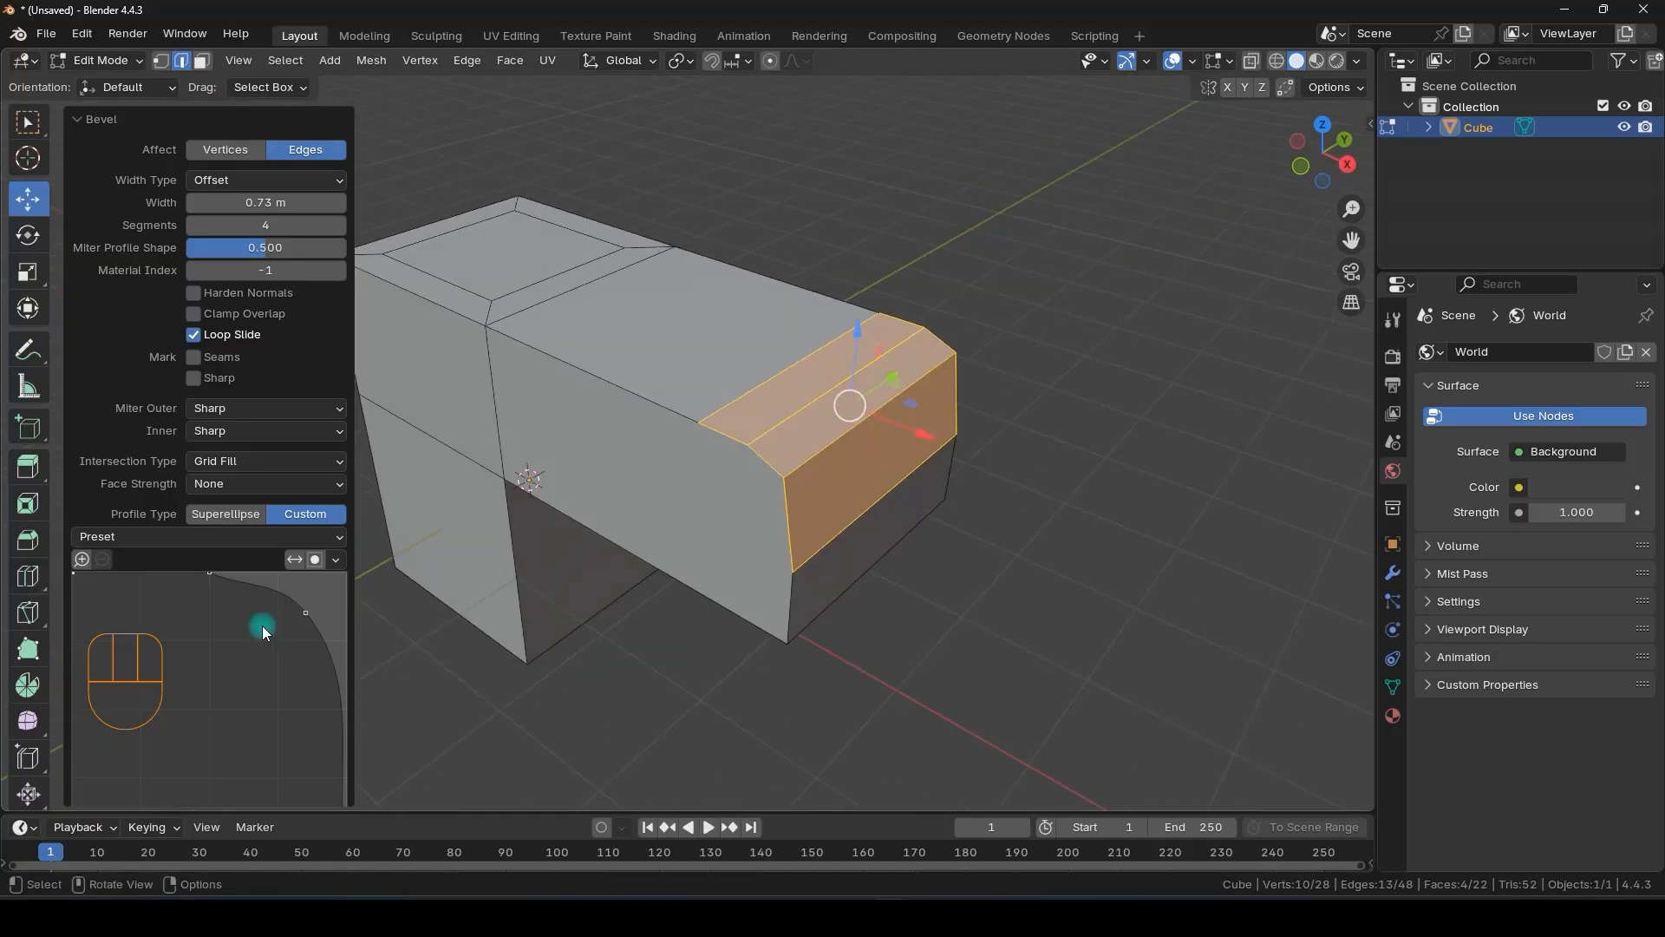
- Refine the Support Loops bevel to 23 segments and a width of 0.79 m
left_click(271, 226)
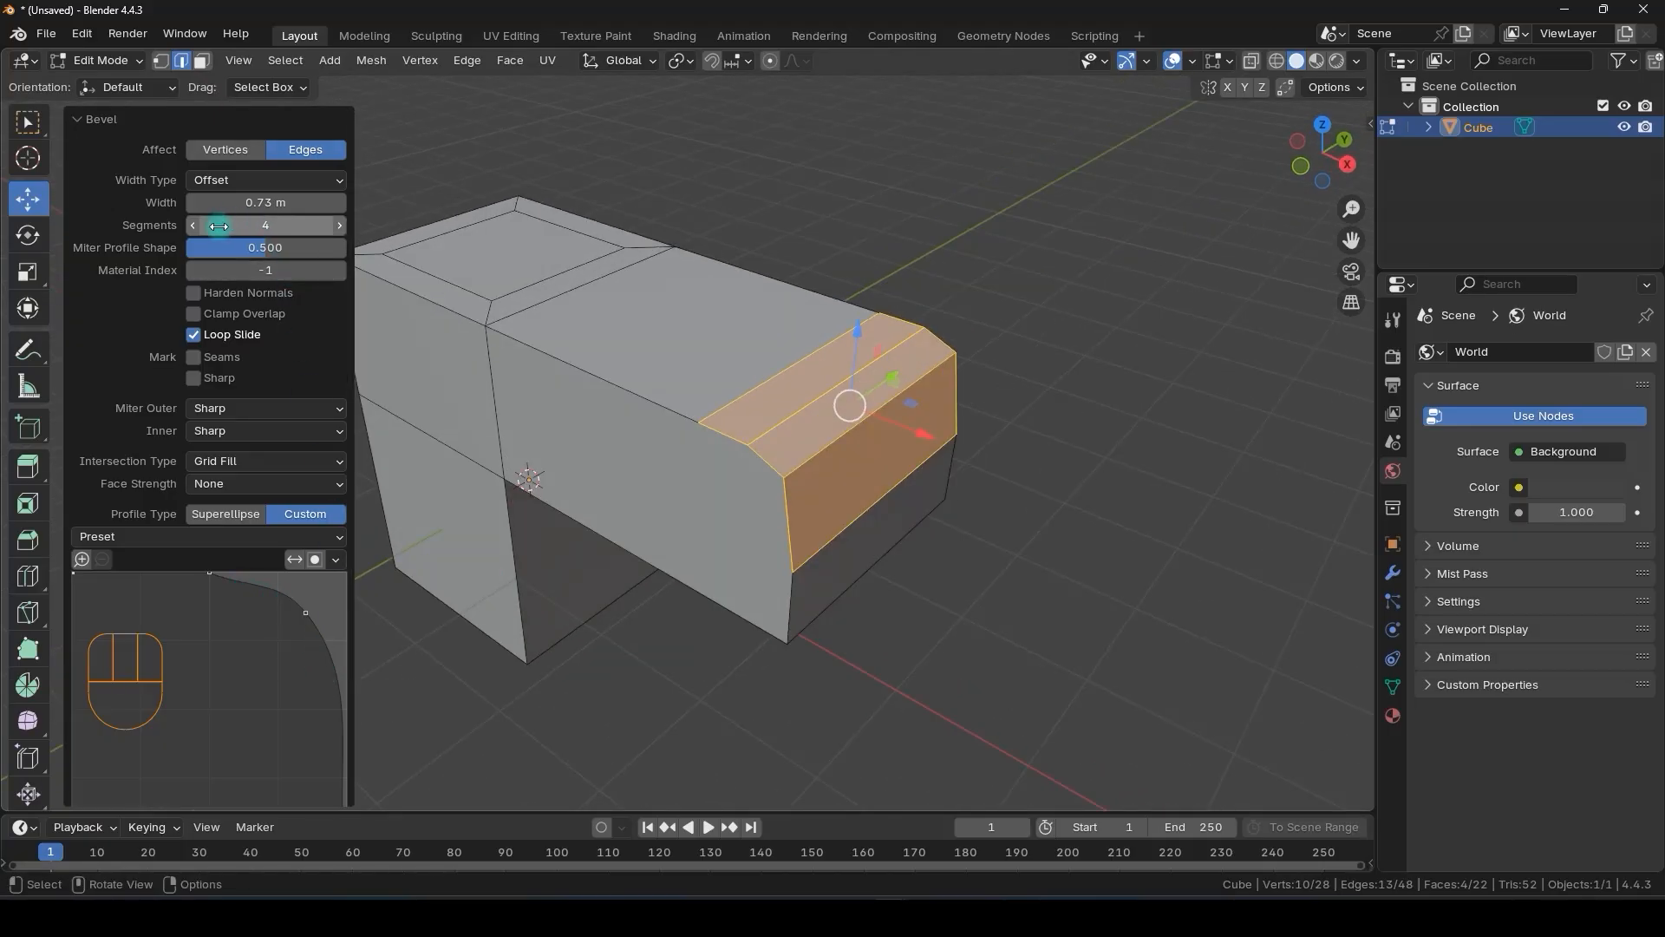
type("50")
key("Return")
left_click_drag(303, 227, 256, 202)
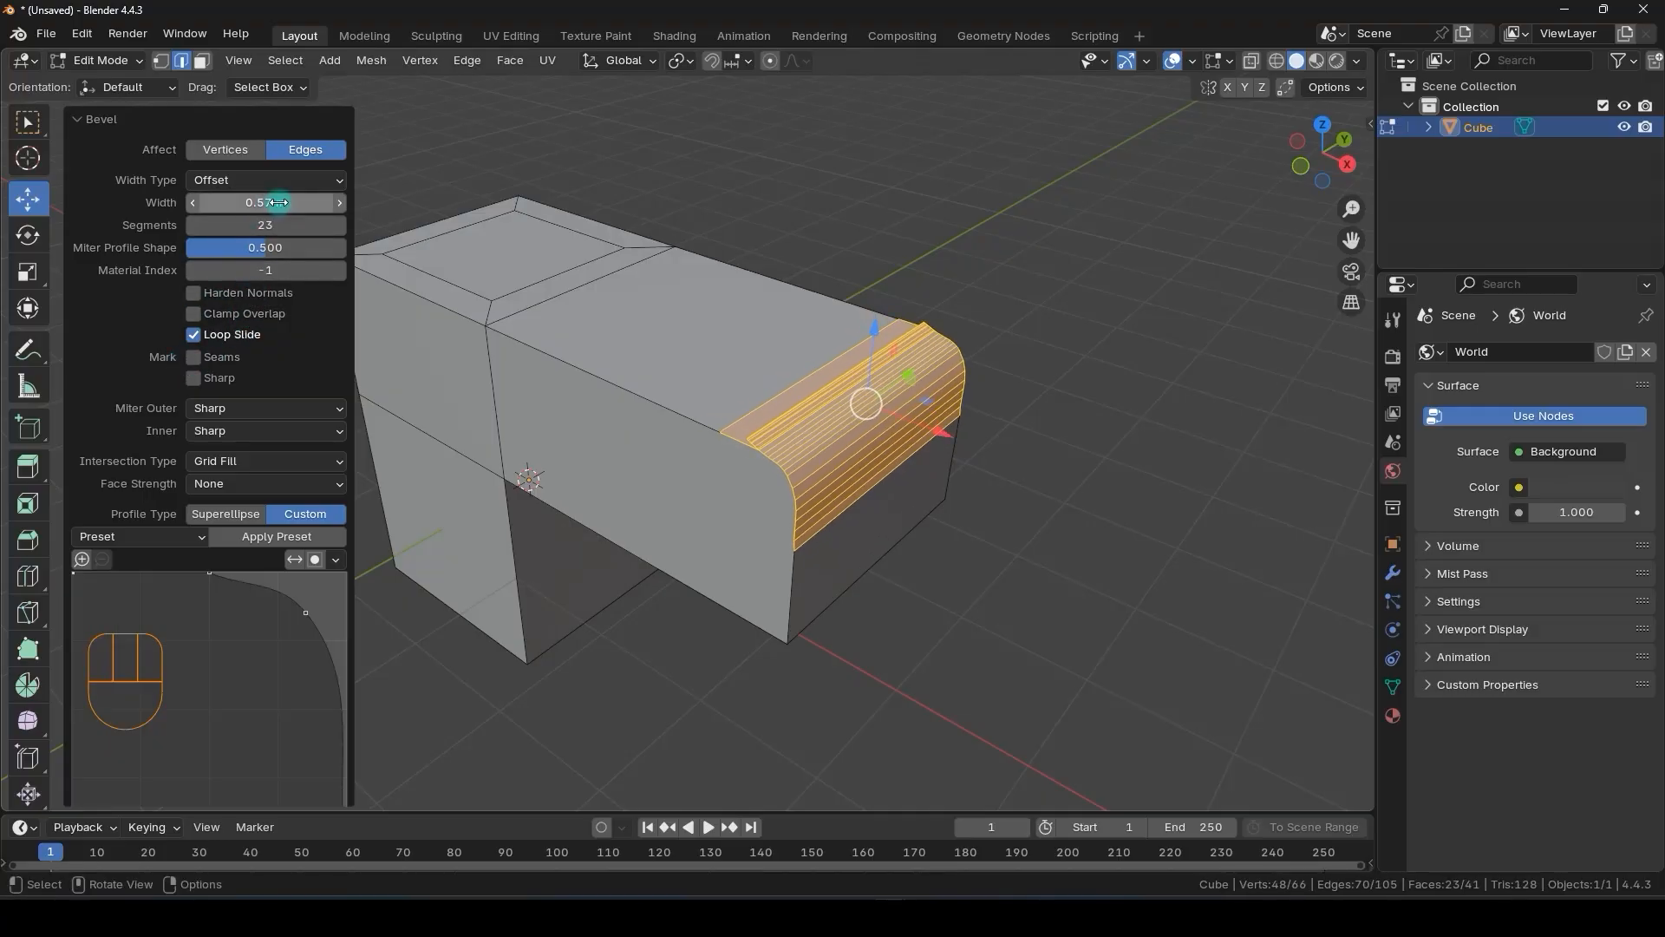
left_click(280, 202)
type("0")
key("Return")
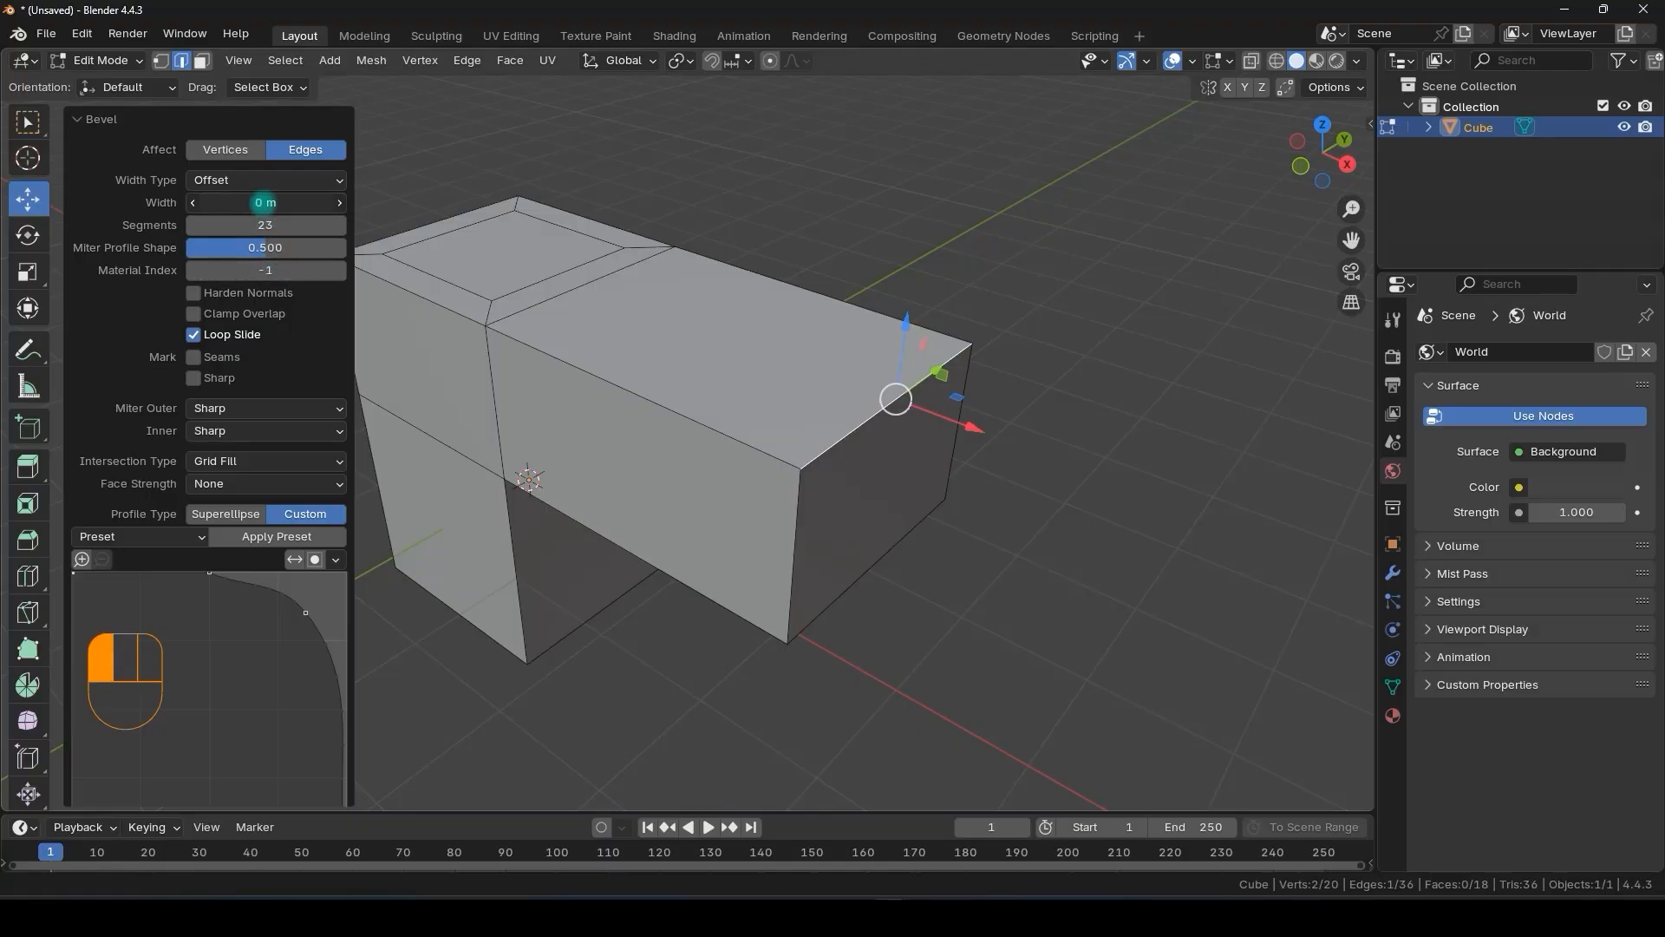
left_click_drag(260, 202, 253, 238)
- Apply the Cornice Molding profile preset to the bevel and raise its segments to 33
left_click(154, 536)
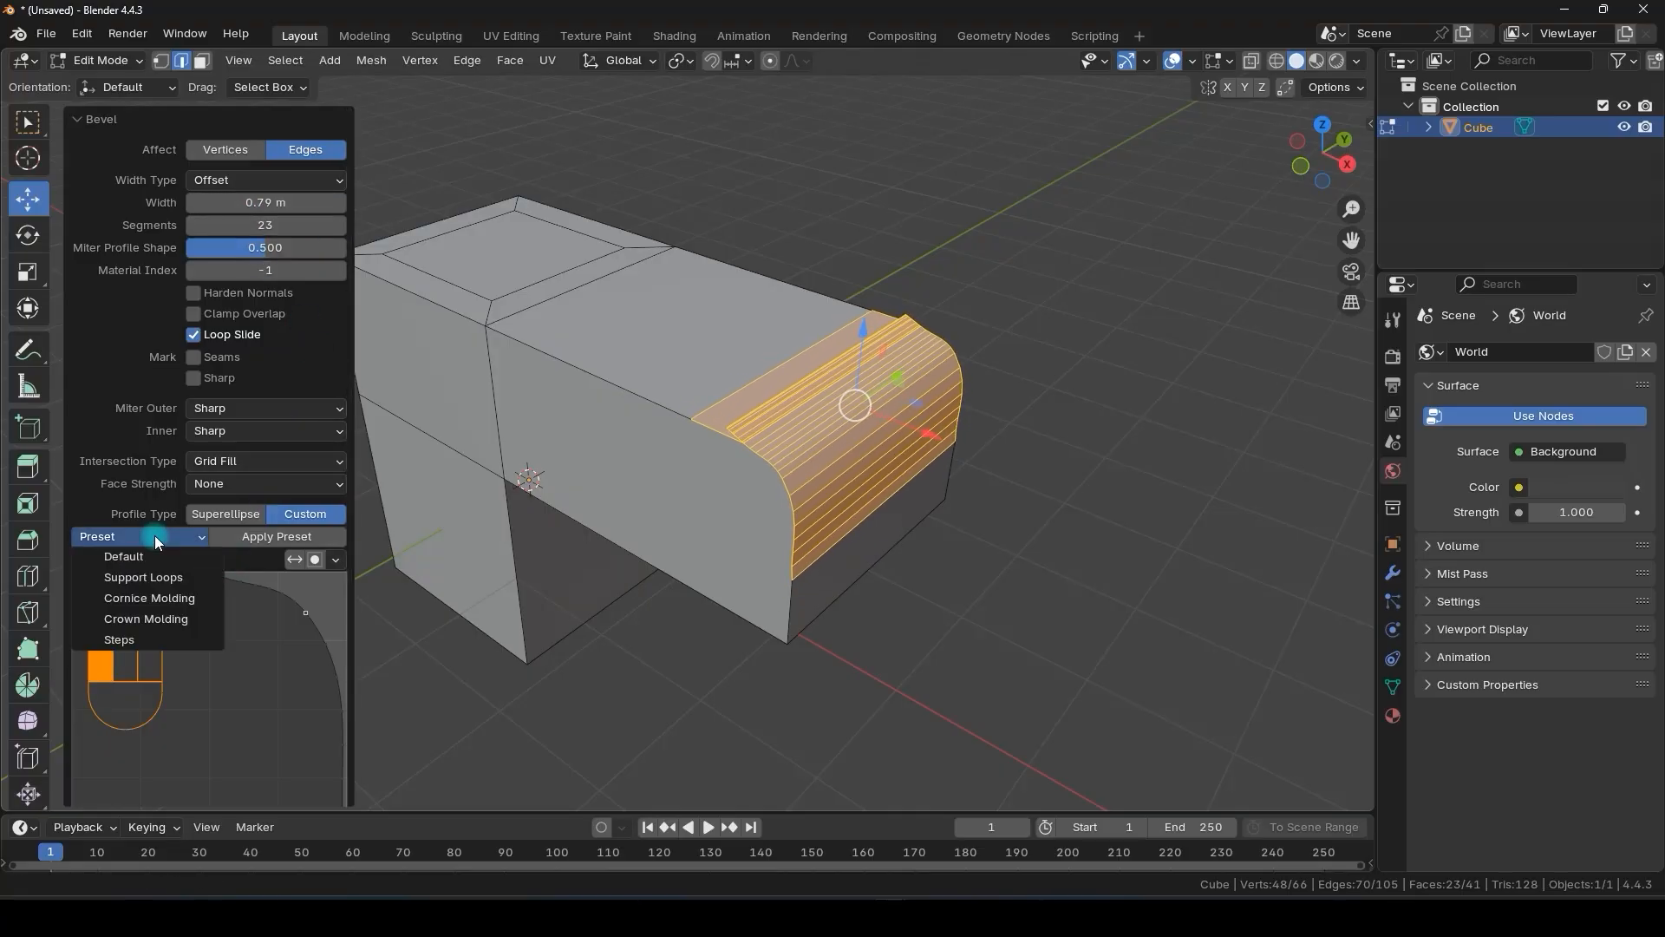
left_click(155, 599)
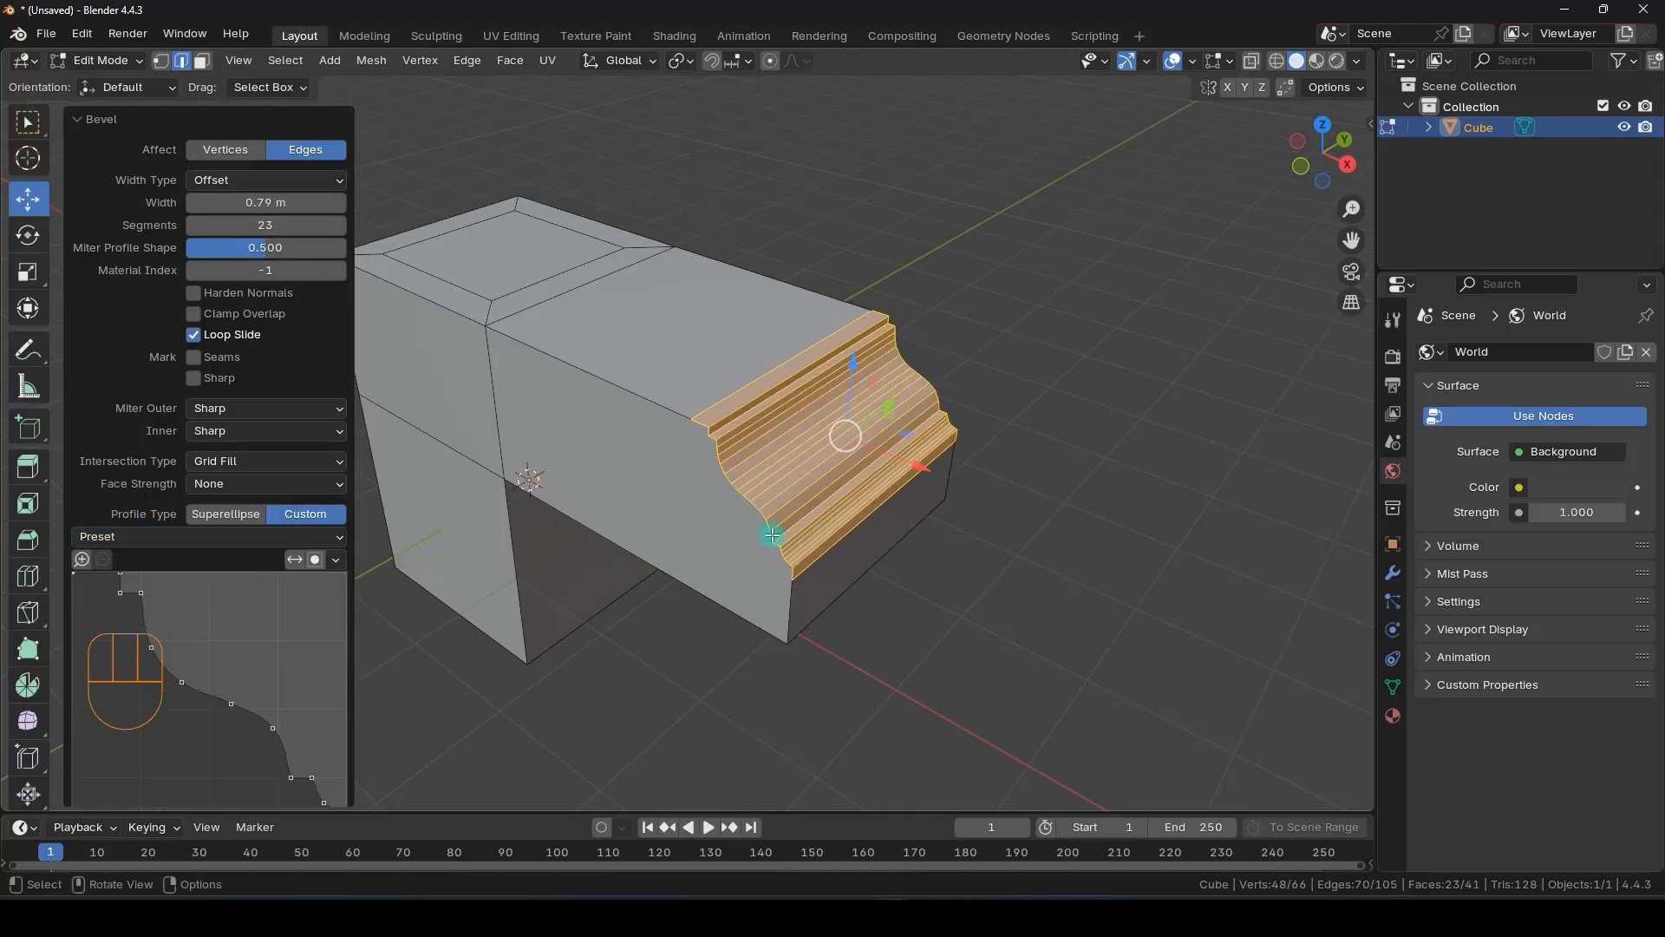
middle_click_drag(773, 535, 548, 457)
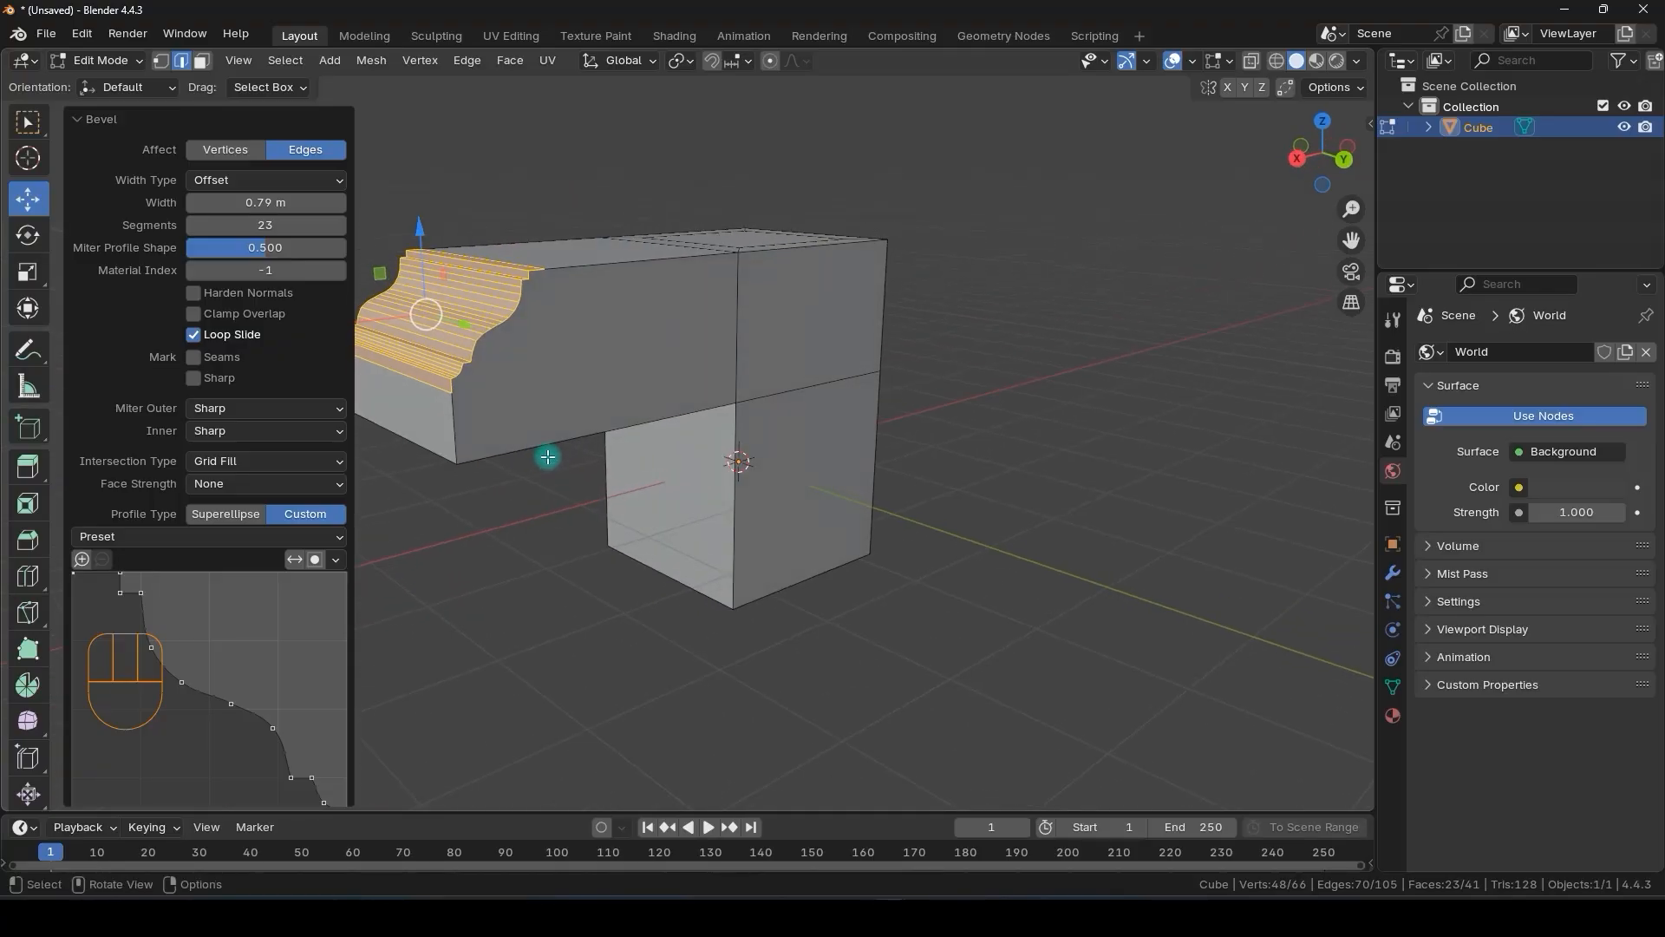
middle_click_drag(589, 364, 641, 392)
middle_click_drag(642, 392, 603, 422, "shift")
scroll(741, 463, "up", 1)
mouse_move(274, 227)
left_mouse_down()
mouse_move(224, 230)
mouse_move(280, 231)
left_mouse_up()
- Apply the Crown Molding preset to the bevel's custom profile and view the shape from the front corner
left_click(212, 536)
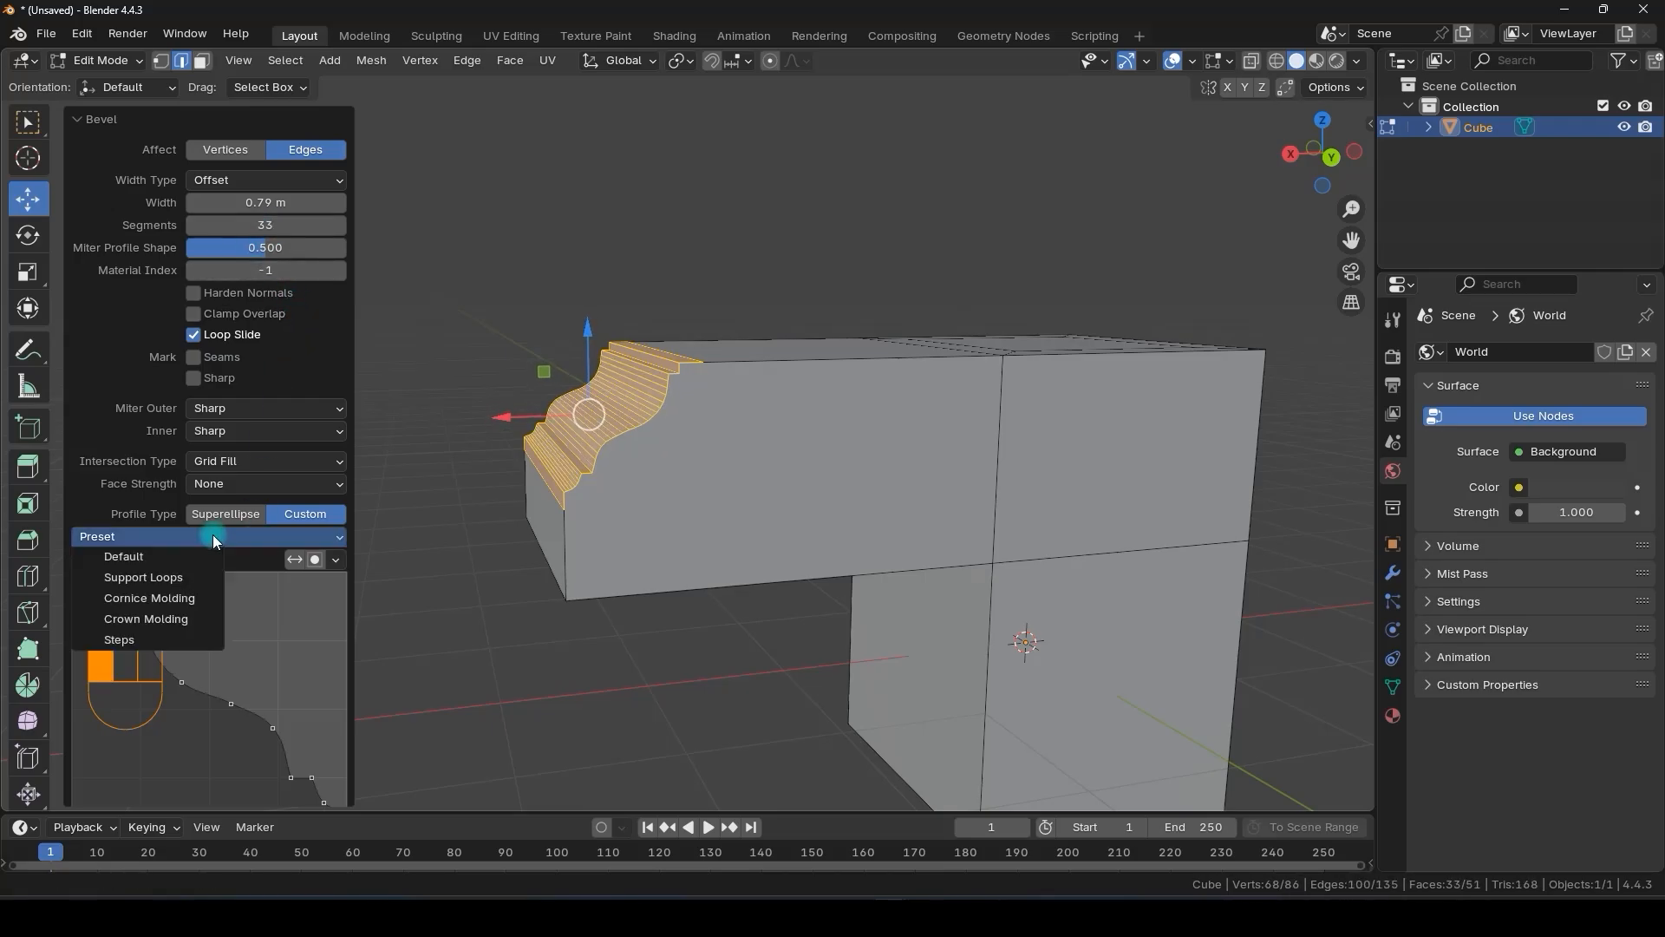
left_click(191, 618)
middle_click_drag(390, 577, 520, 490)
- Apply the Steps profile preset to the bevel with 27 segments and collapse the bevel settings
left_click(222, 536)
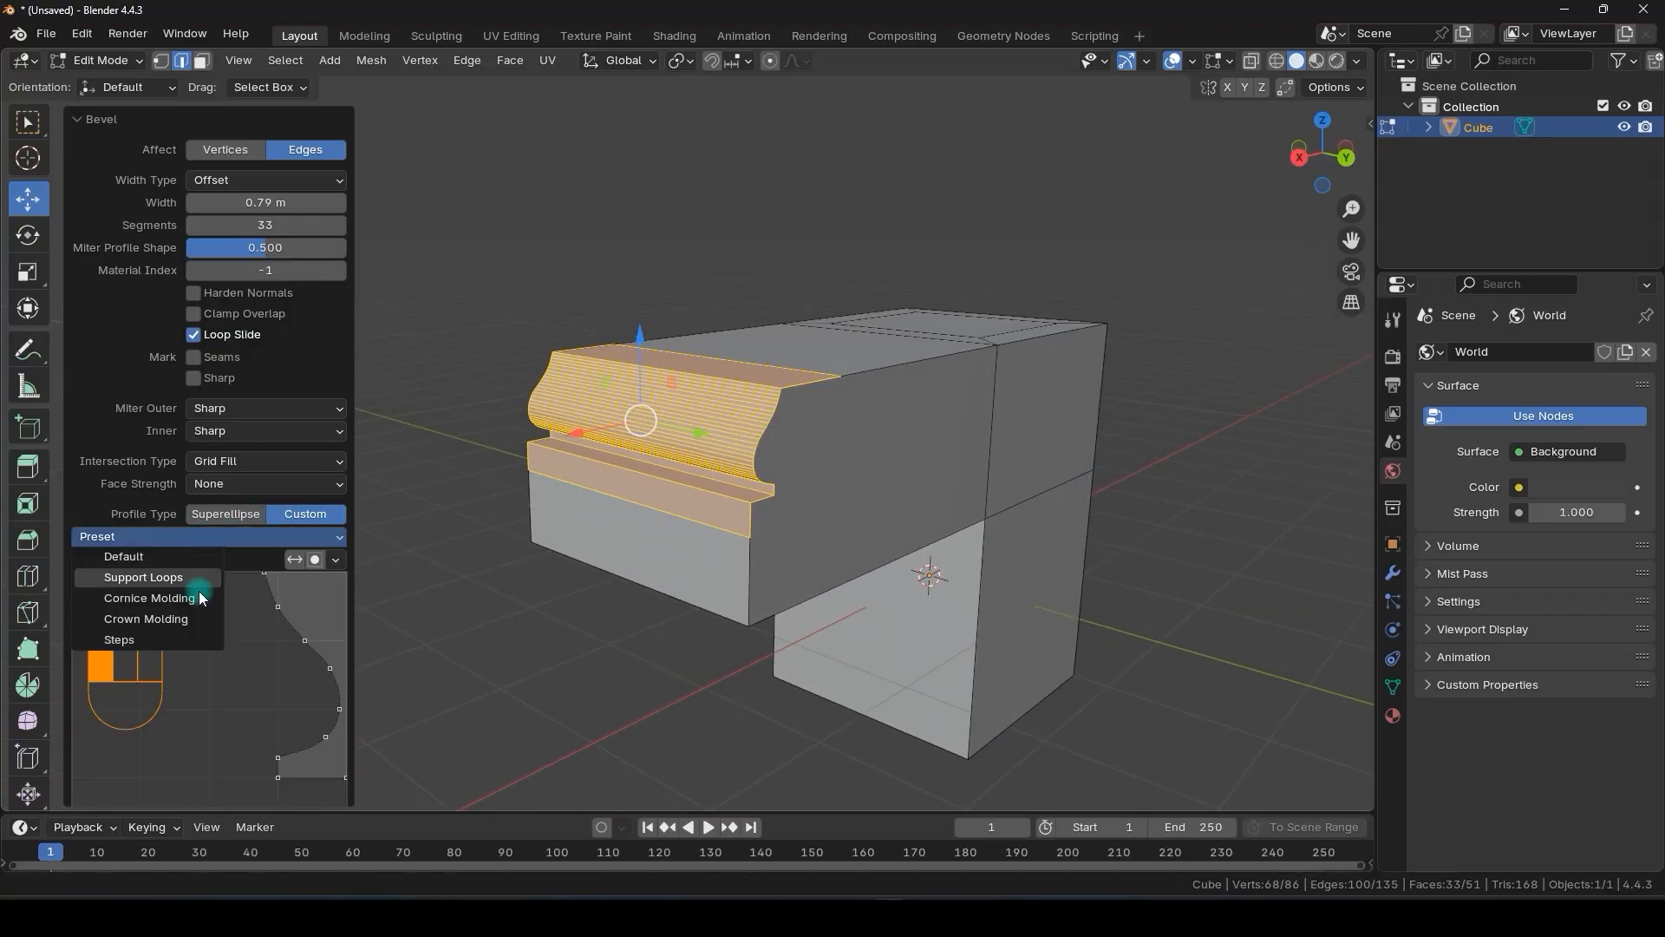
left_click(170, 633)
middle_click_drag(633, 482, 572, 451)
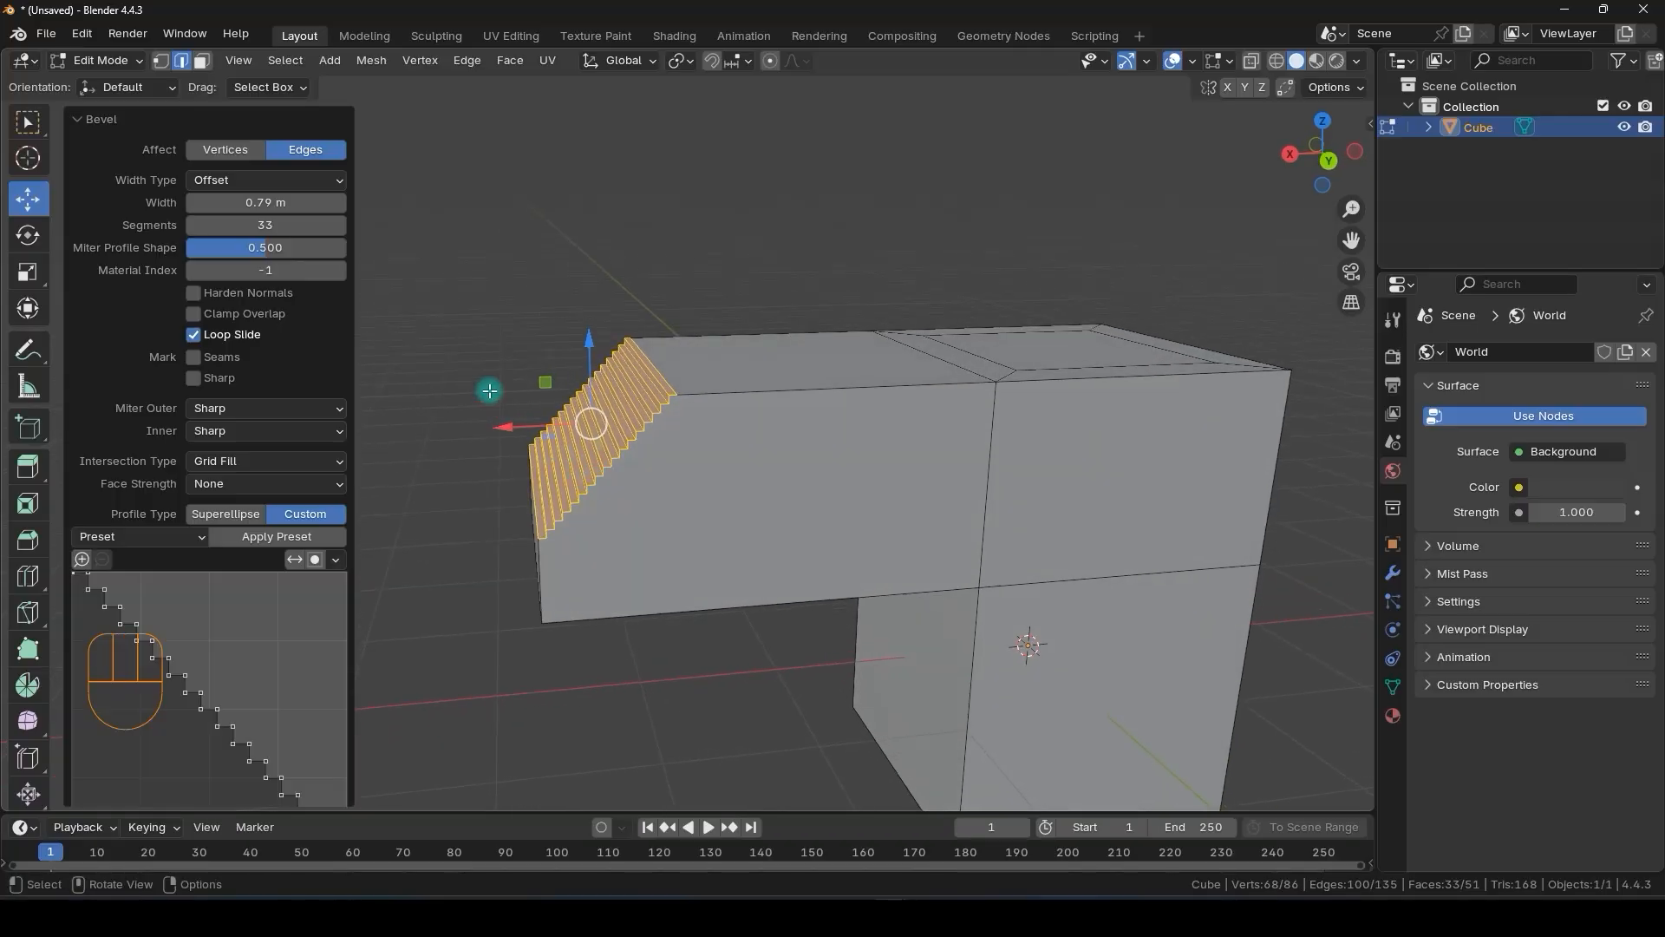
mouse_move(298, 232)
left_mouse_down()
mouse_move(237, 227)
mouse_move(283, 232)
left_mouse_up()
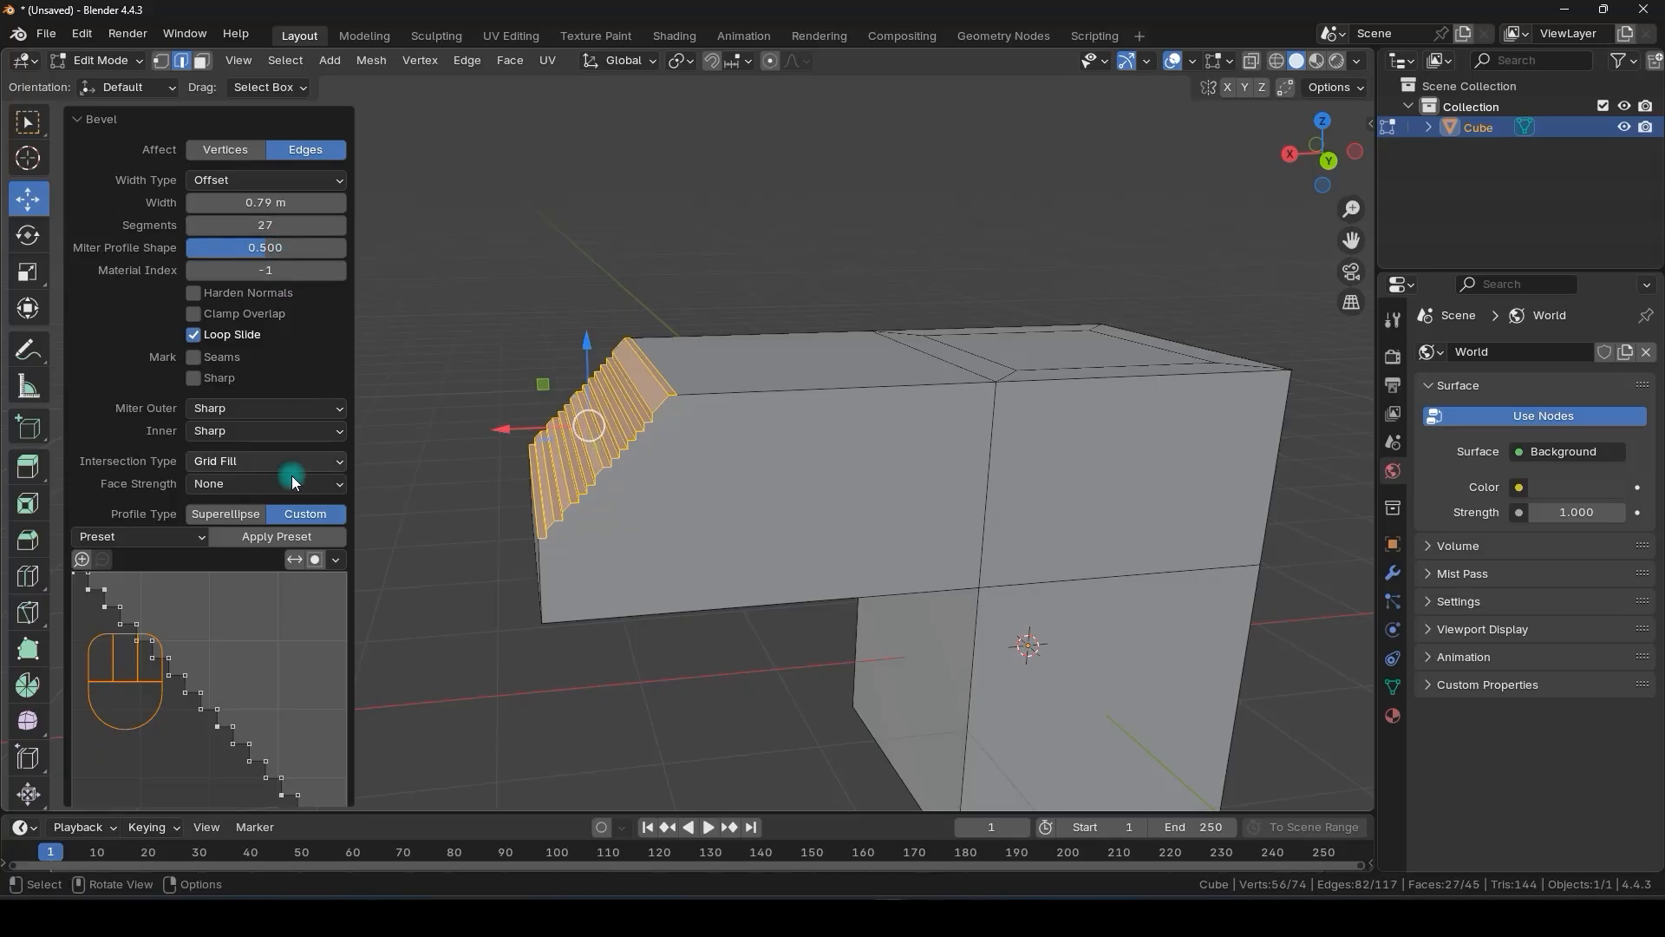
left_click(83, 119)
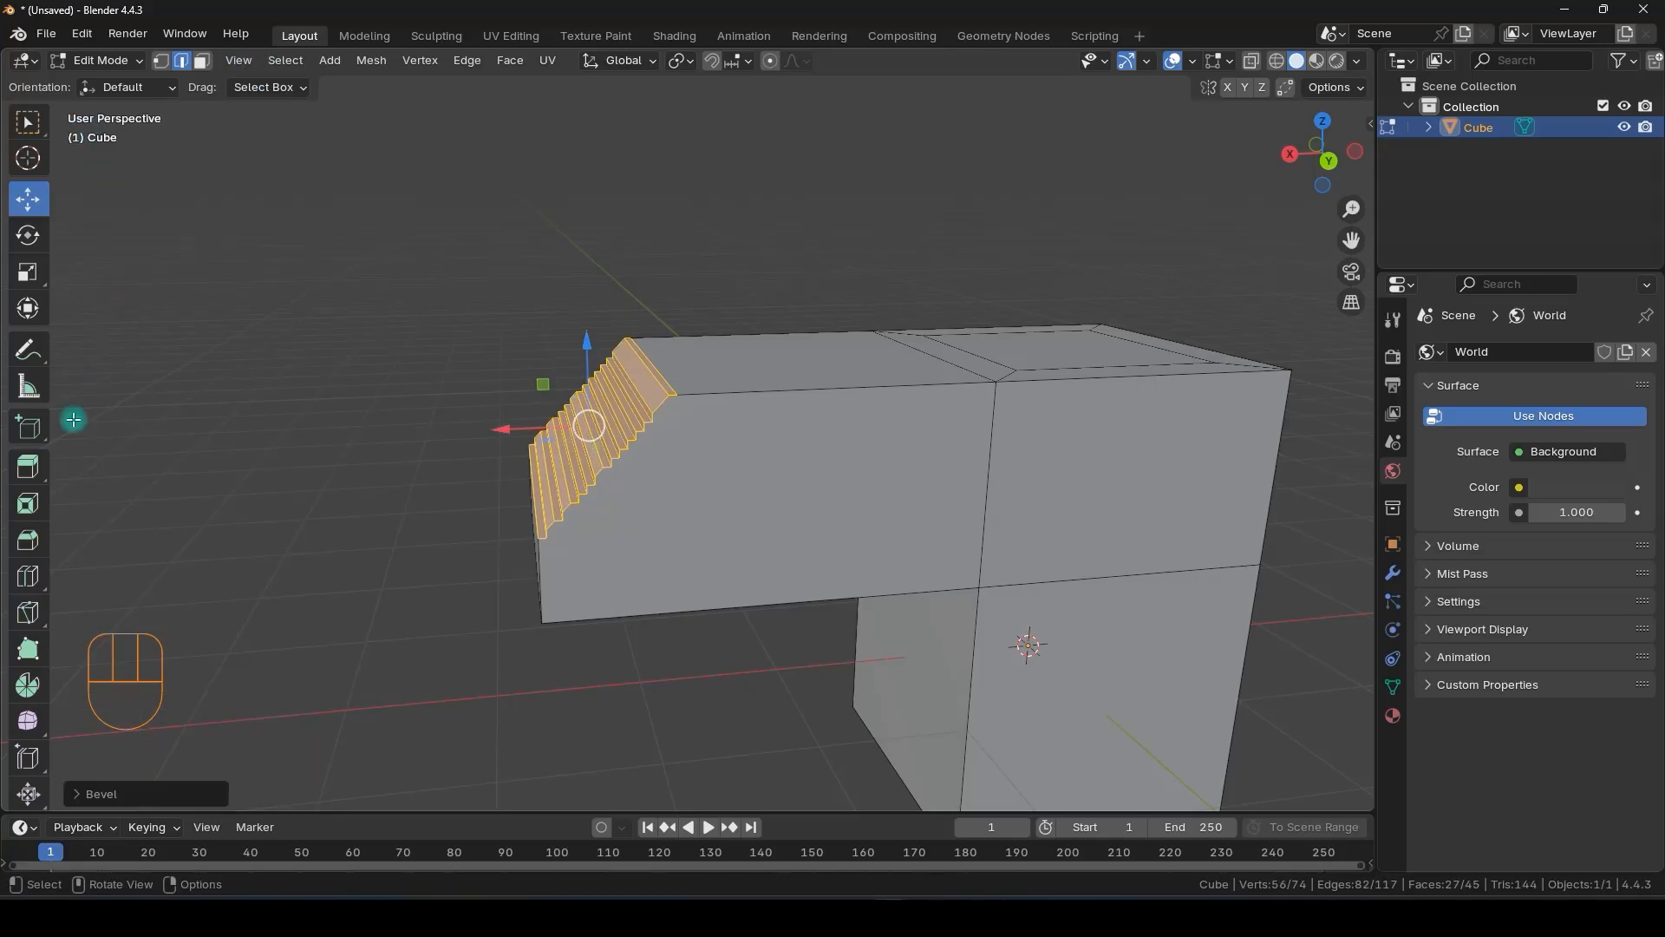
- Activate the Loop Cut tool and preview a lengthwise loop around the column, the overhang and its stepped bevel
left_click(32, 576)
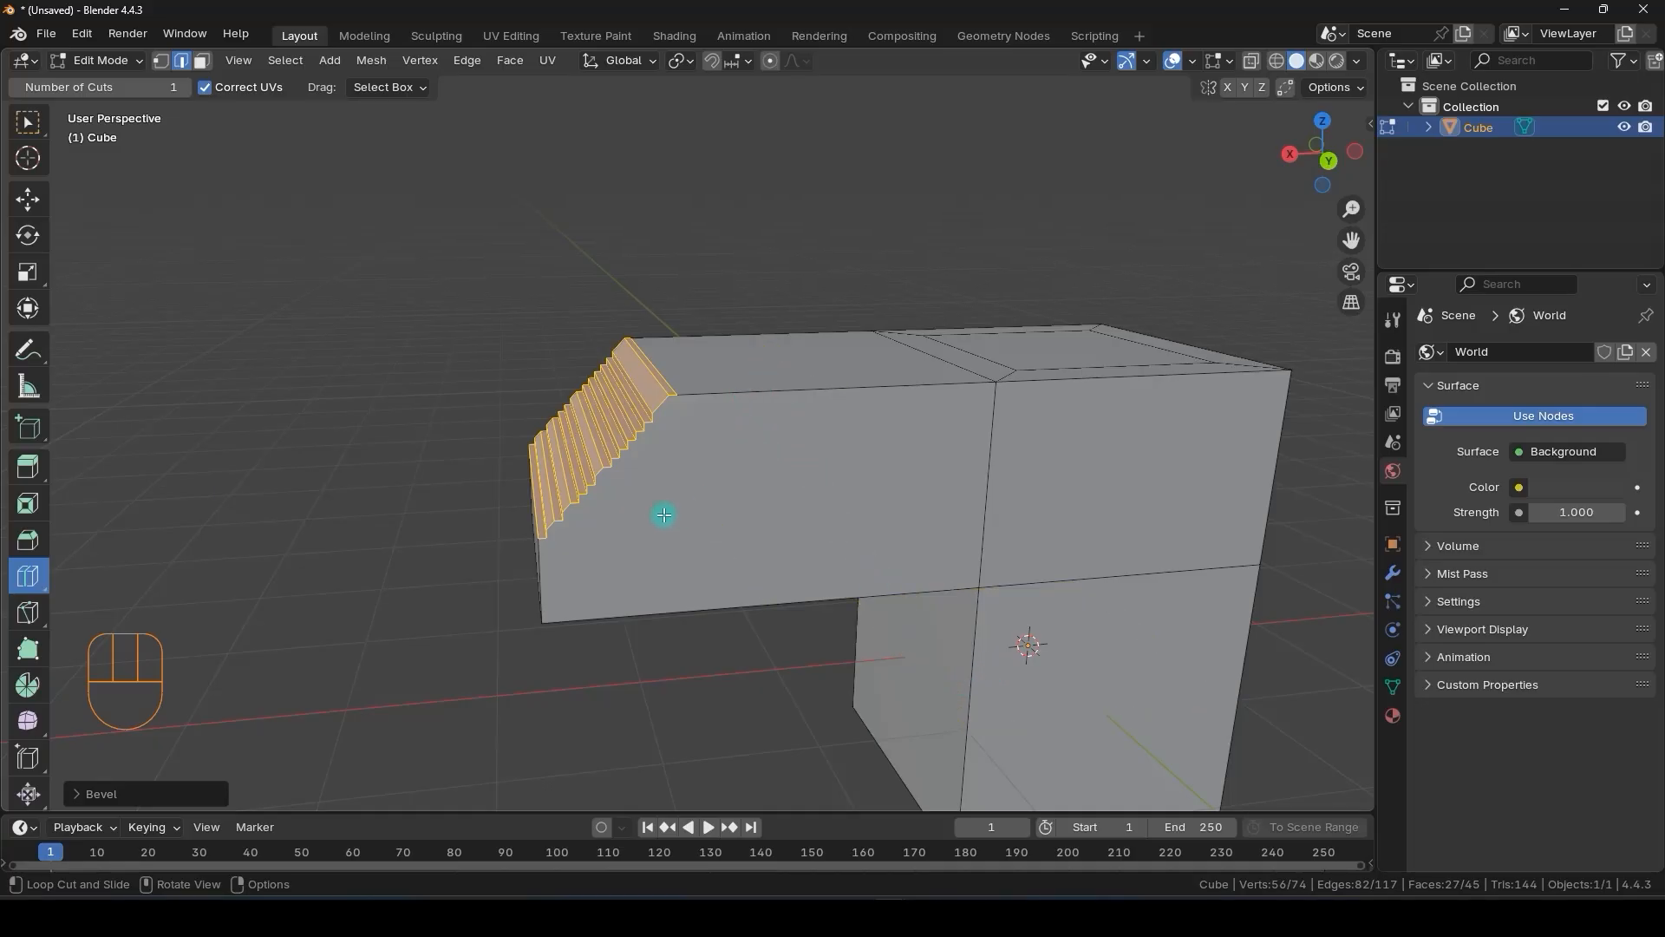
middle_click_drag(686, 505, 744, 426)
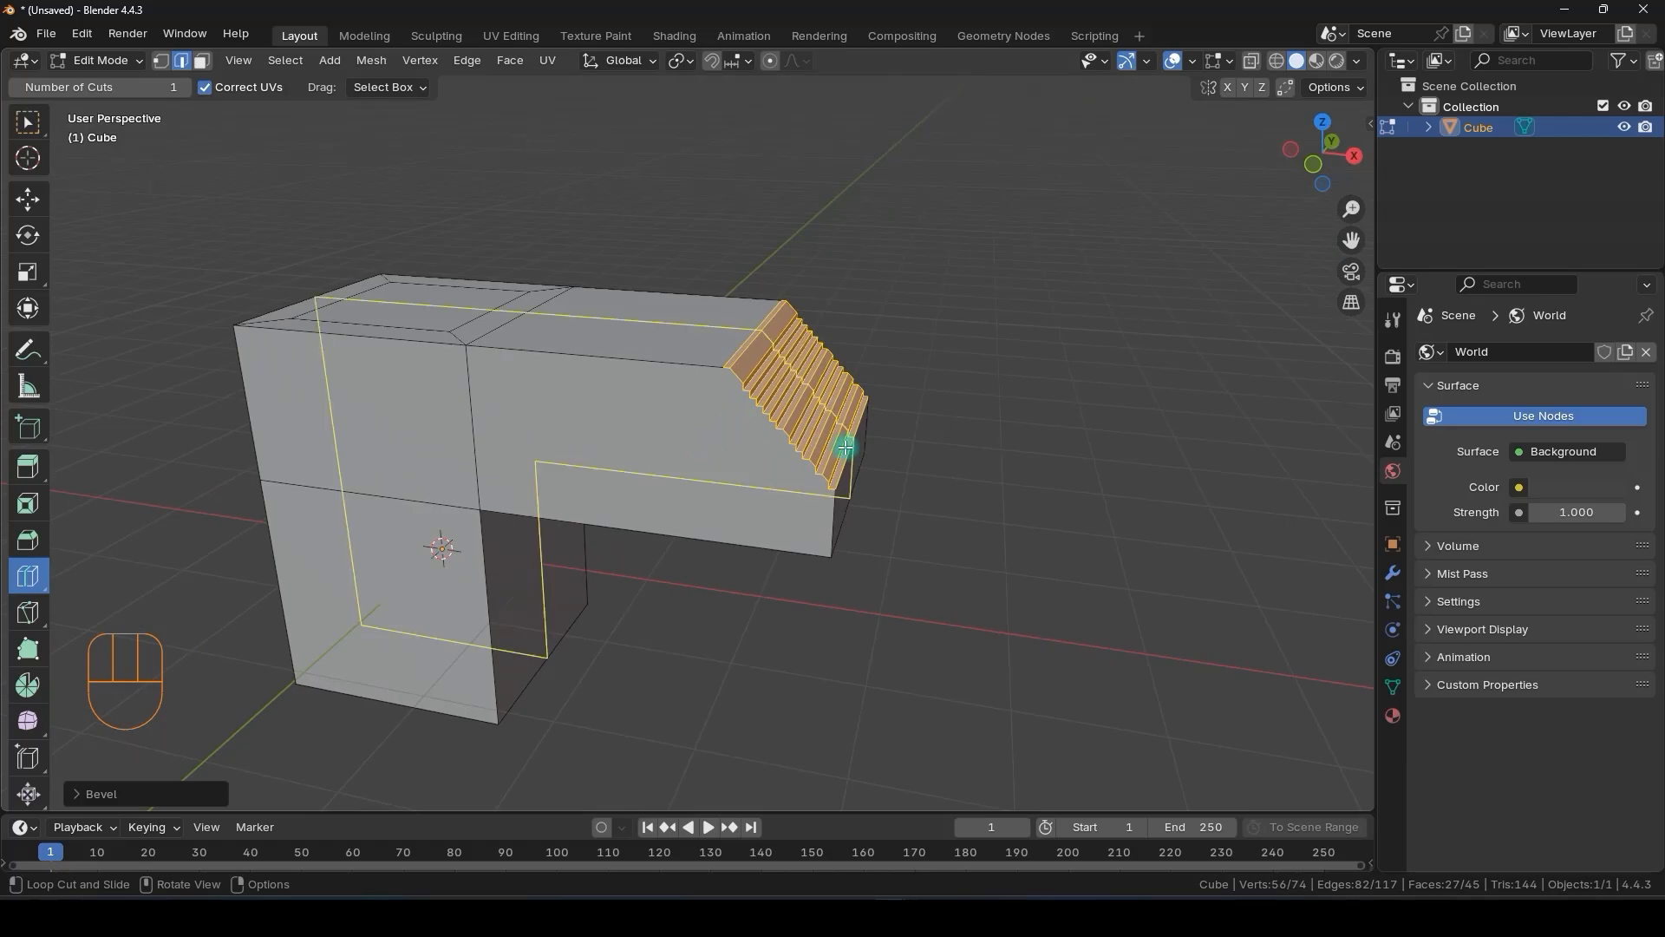
middle_click_drag(840, 446, 789, 412)
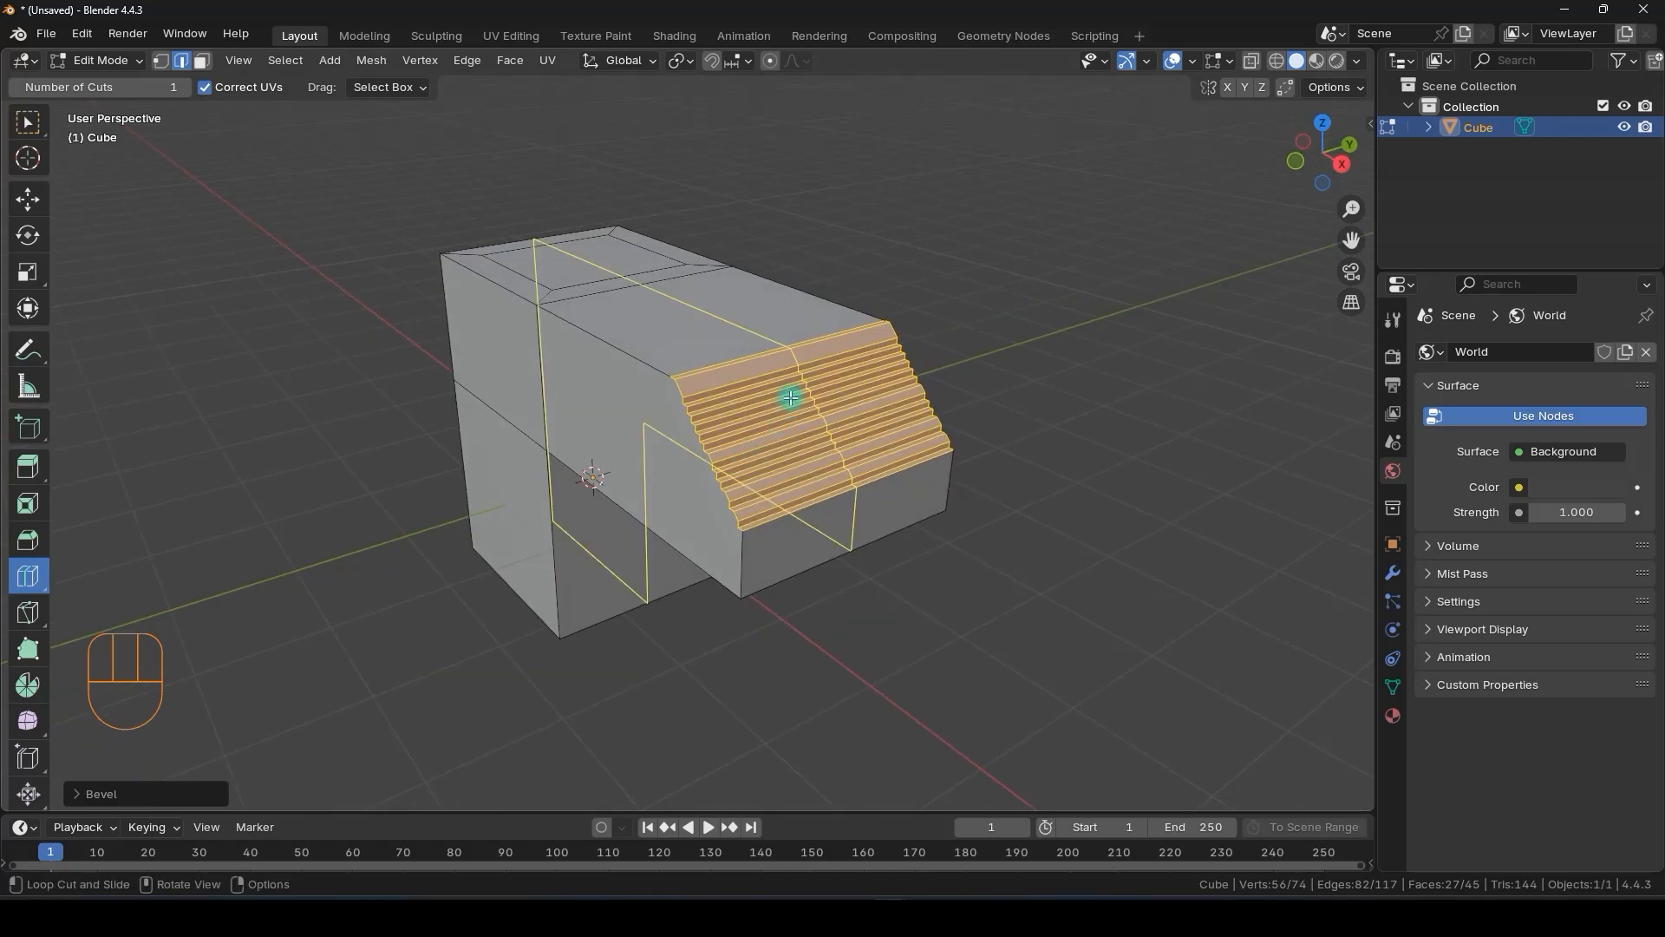
mouse_move(606, 361)
middle_mouse_down()
mouse_move(632, 375)
mouse_move(606, 335)
mouse_move(607, 353)
middle_mouse_up()
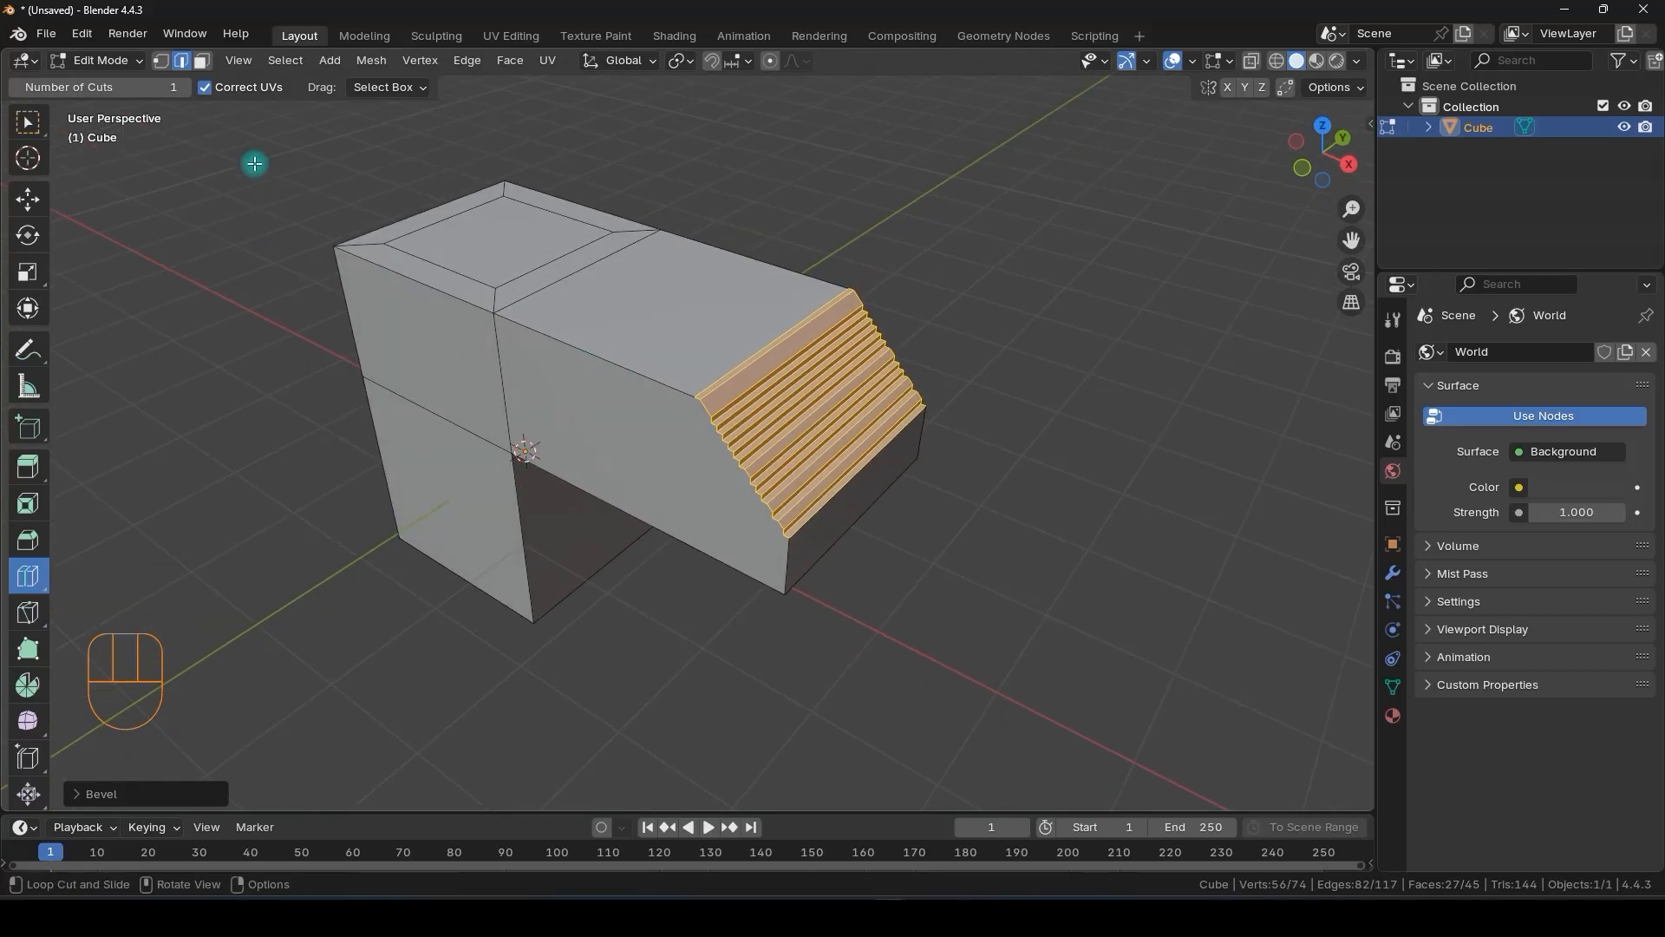
- Switch to face selection with the Select Box tool, select the upper block's -Y side face and examine its outline
left_click(202, 61)
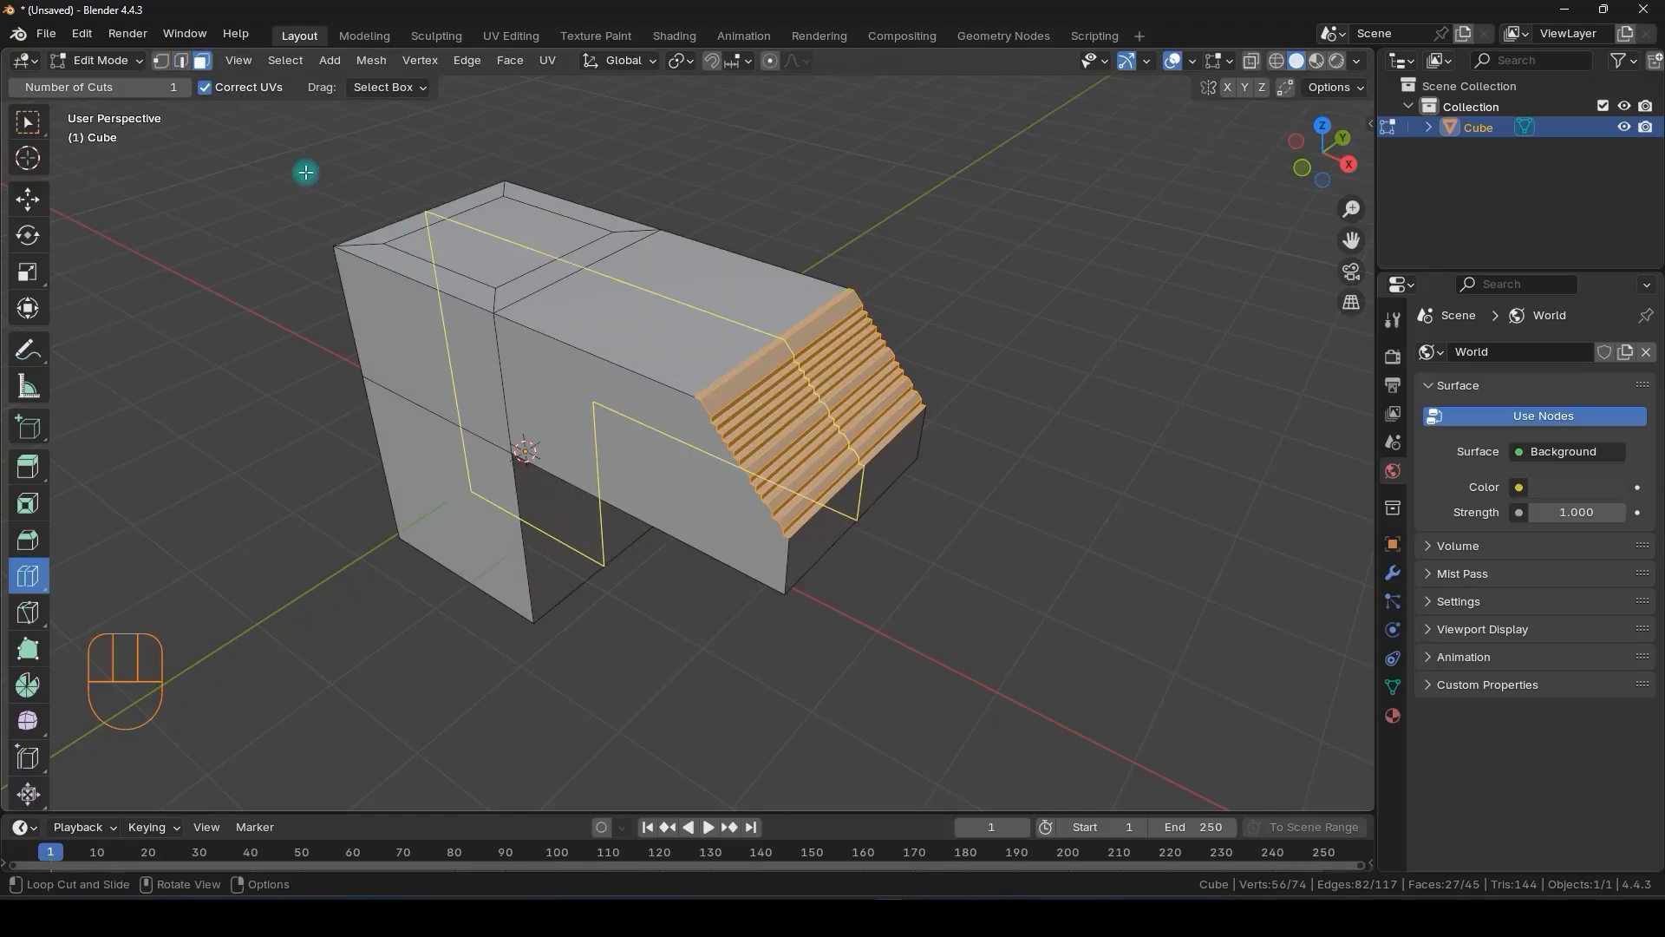
left_click(35, 128)
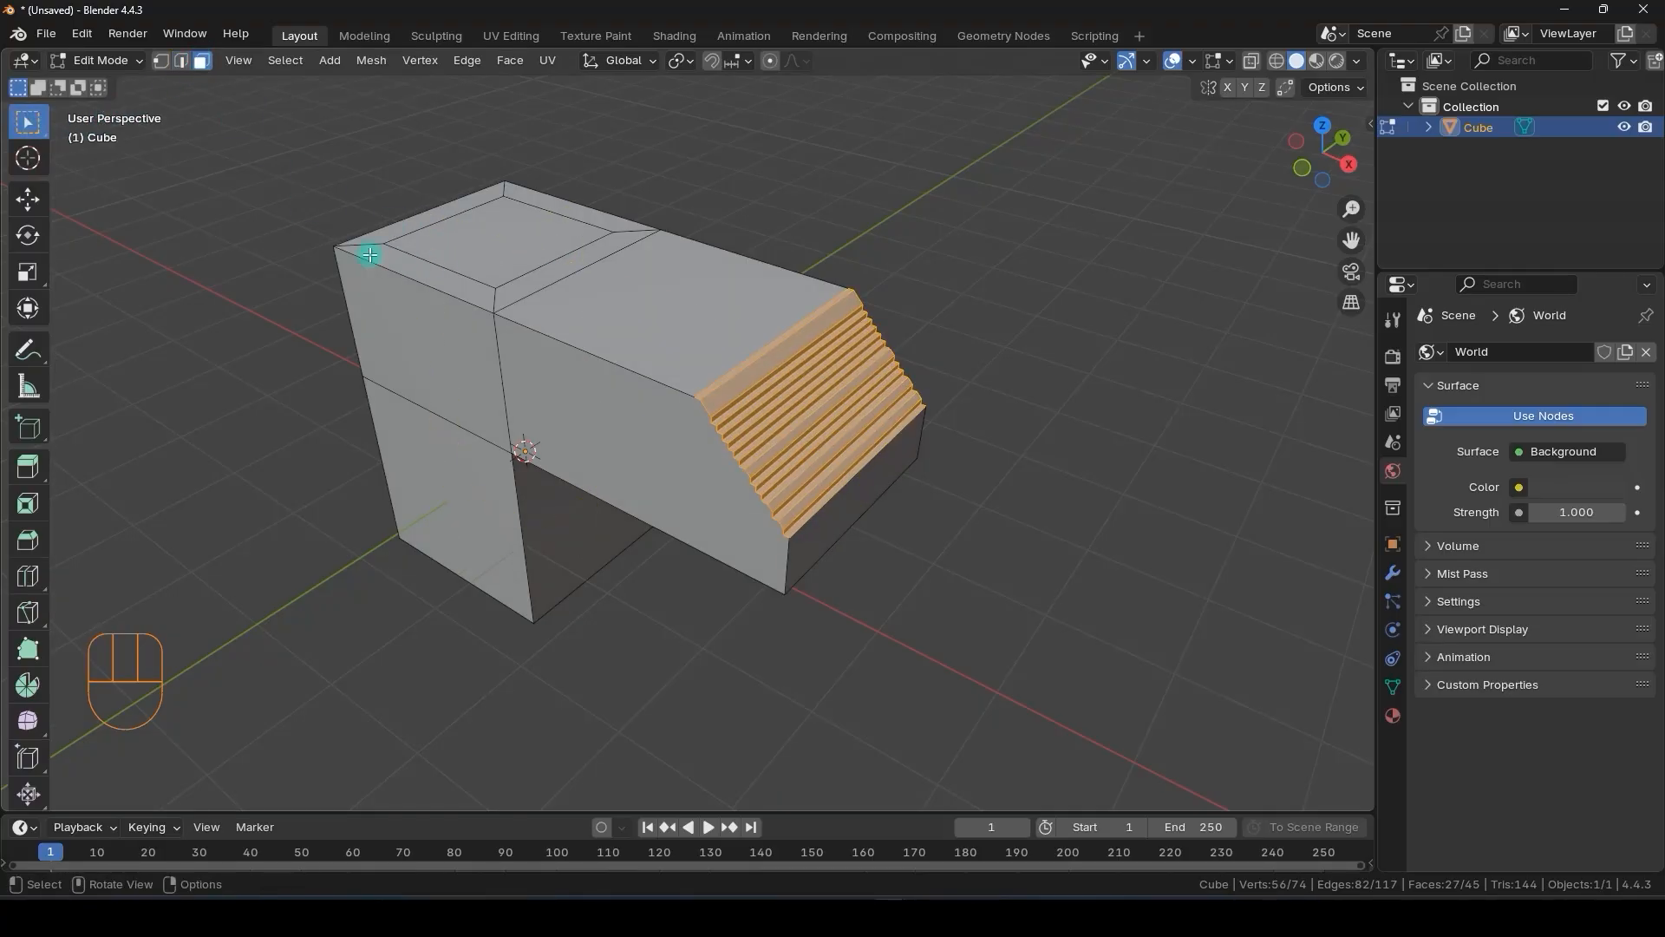
left_click(431, 304)
middle_click_drag(431, 305, 553, 365)
key("KP_Decimal")
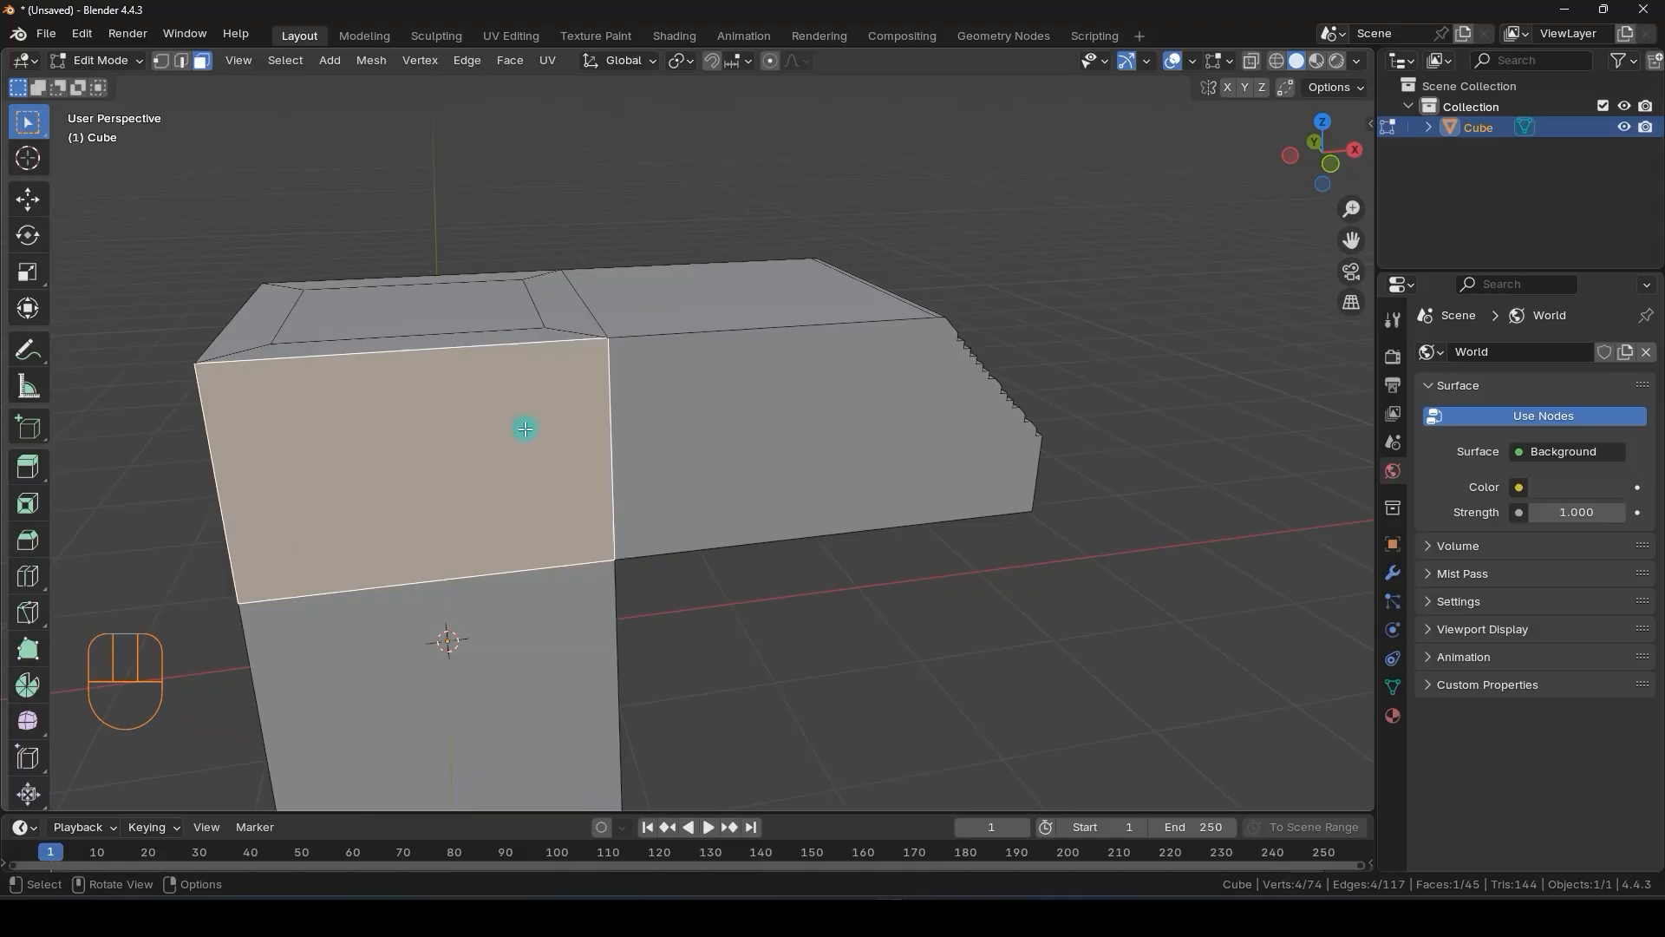
middle_click_drag(531, 425, 522, 464)
scroll(729, 361, "down", 4)
middle_click_drag(607, 392, 510, 420)
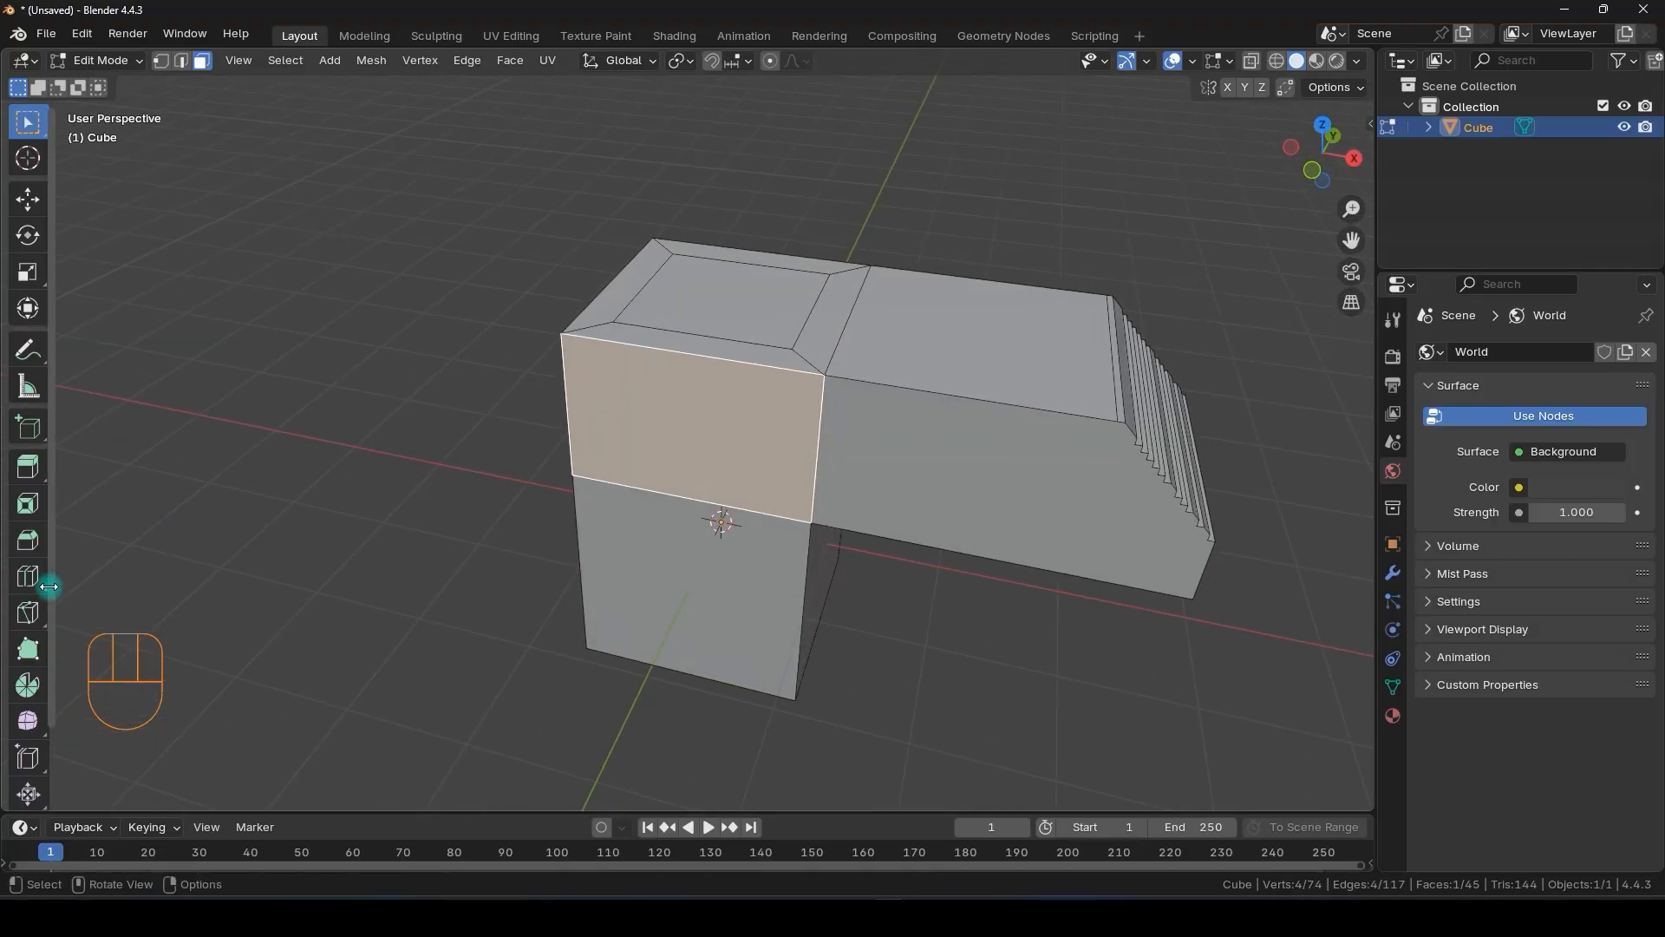
- Add a centred single loop cut across the overhang's top face with the Loop Cut tool
left_click(28, 576)
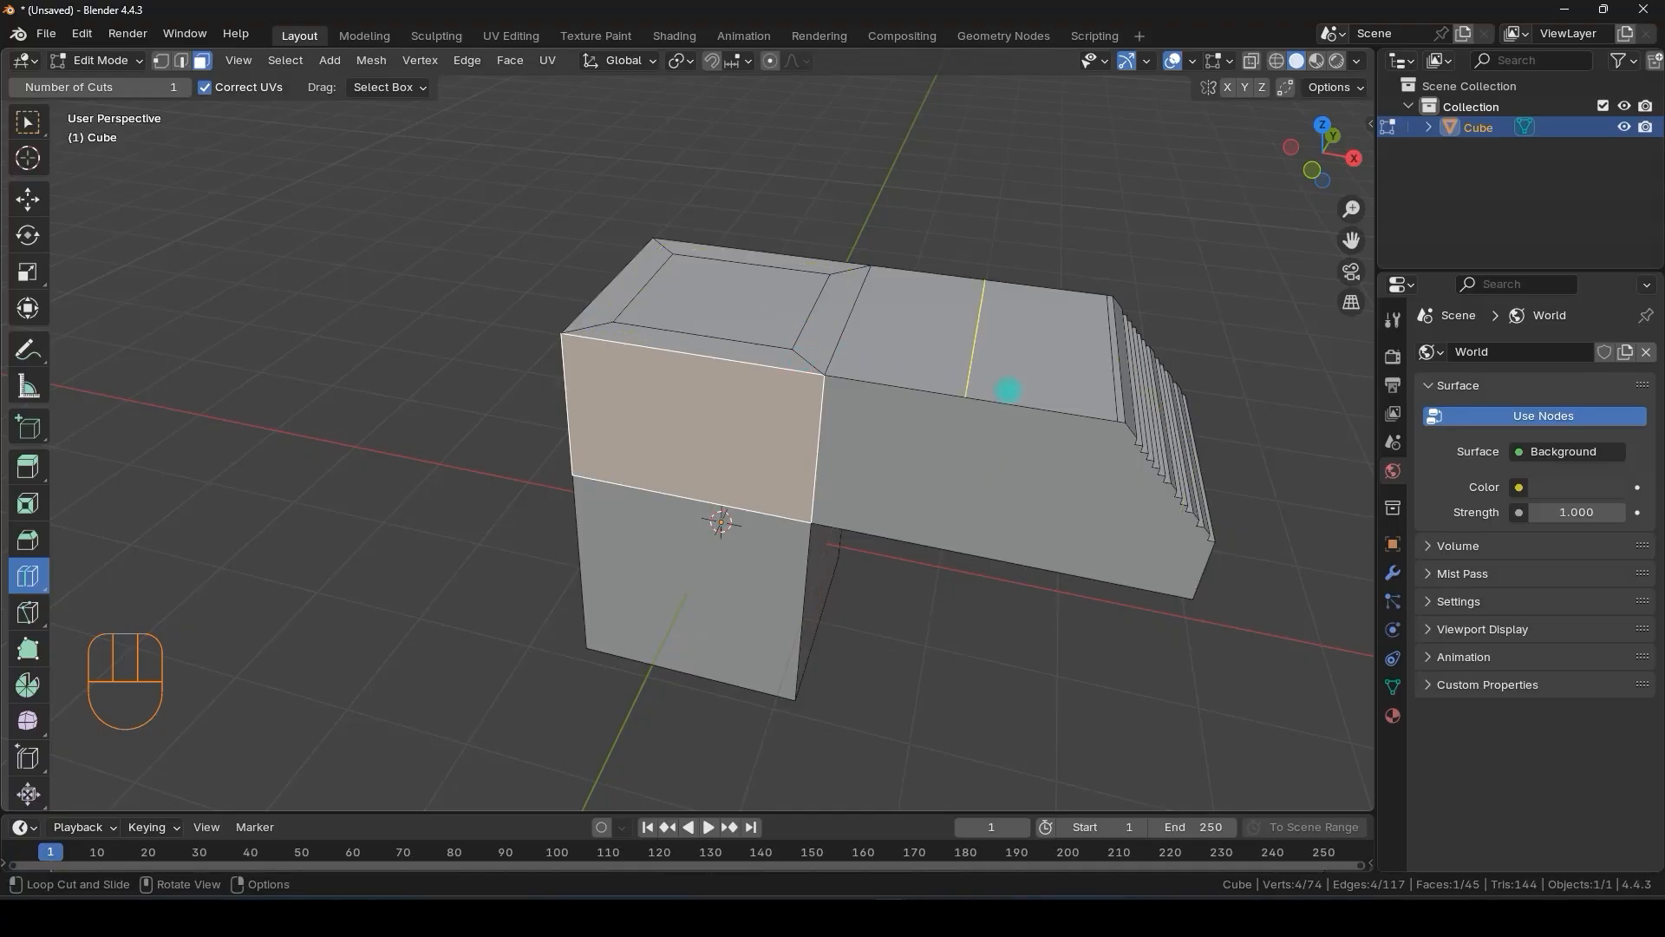
left_click(1007, 389)
key("Escape")
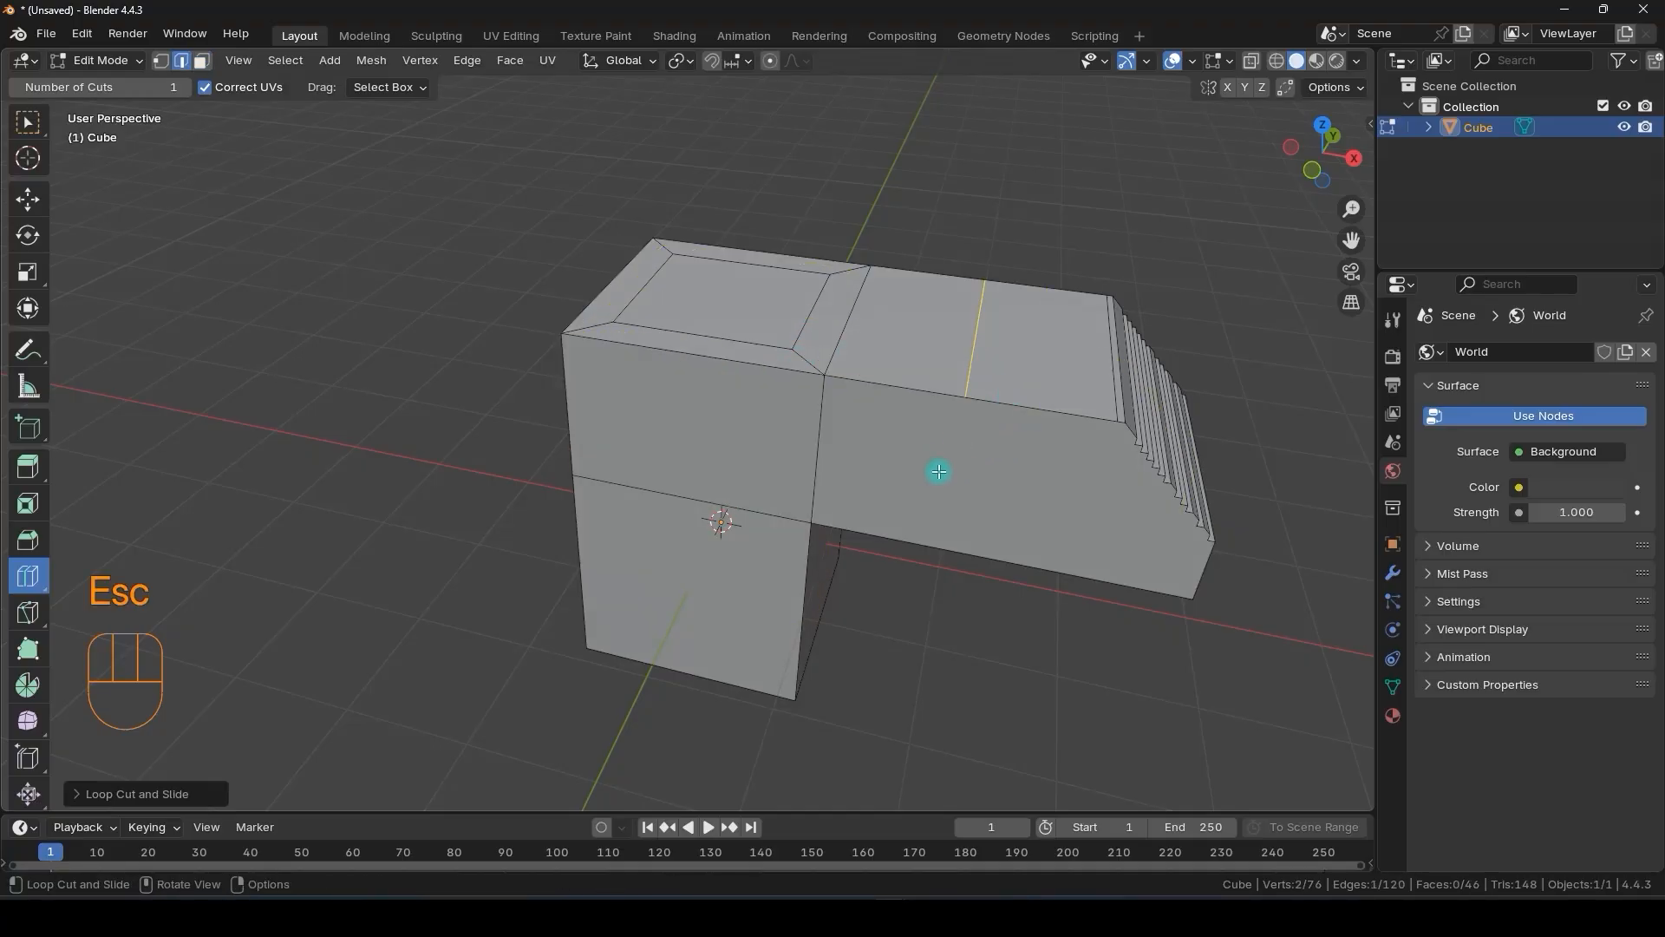
- Add another single loop cut along the narrow face where the overhang's top meets the stepped bevel
left_click(202, 63)
left_click(1112, 442)
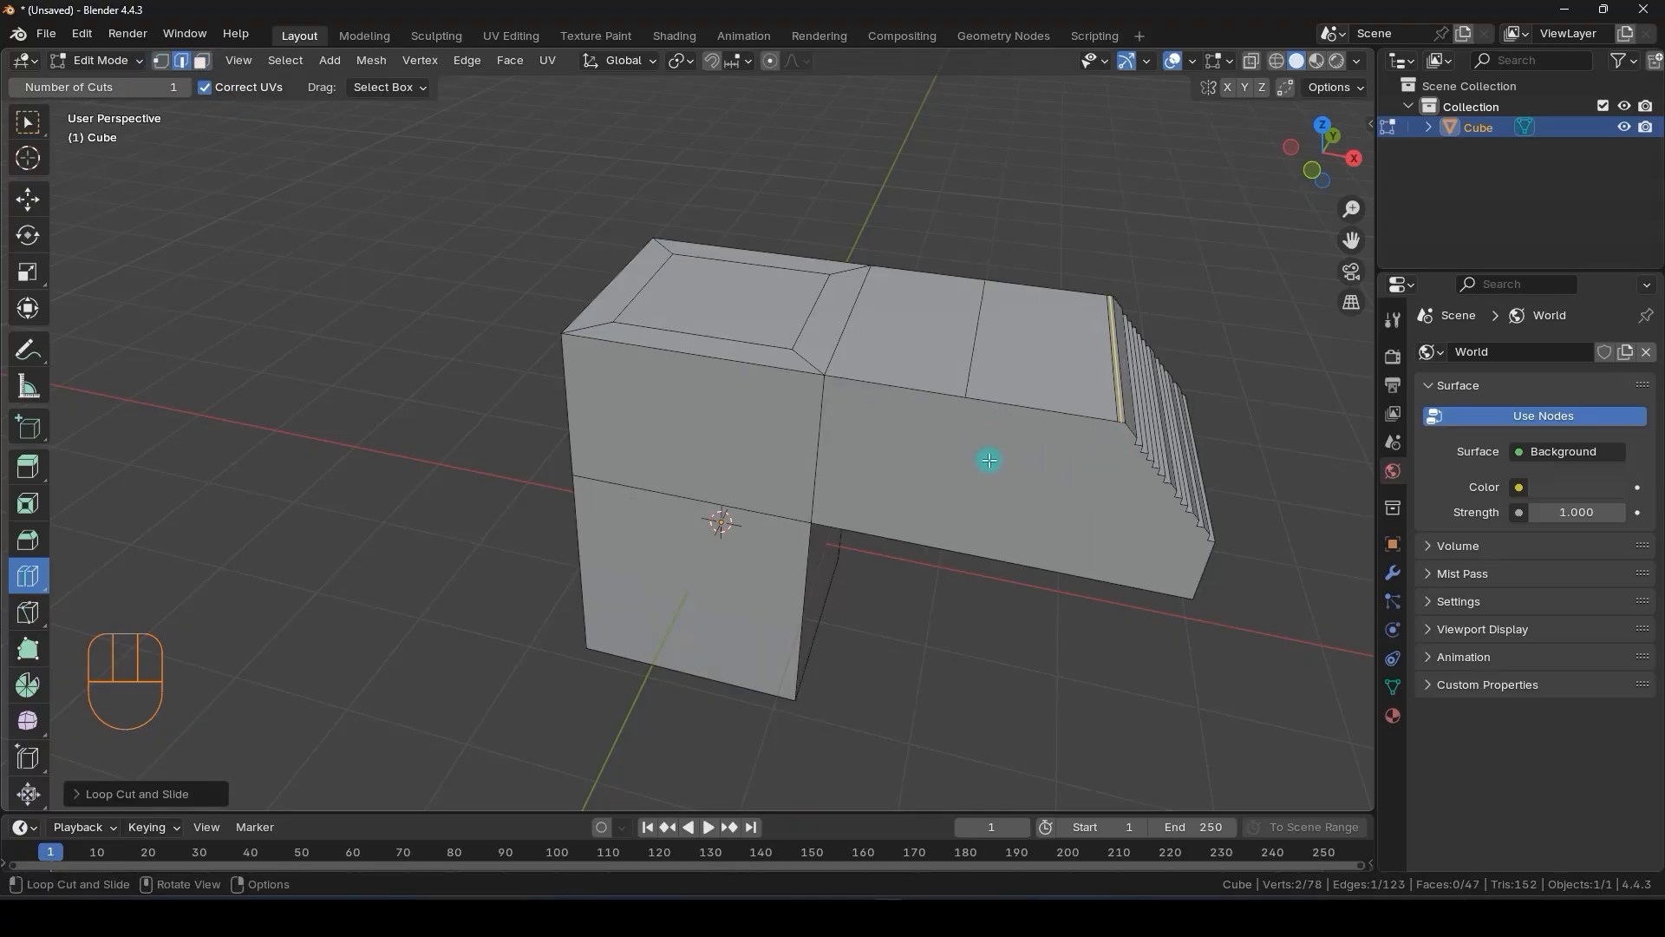
key("Escape")
- Return to the Select Box tool in face selection mode, select the overhang's -Y side face and examine its many-sided outline
key("w")
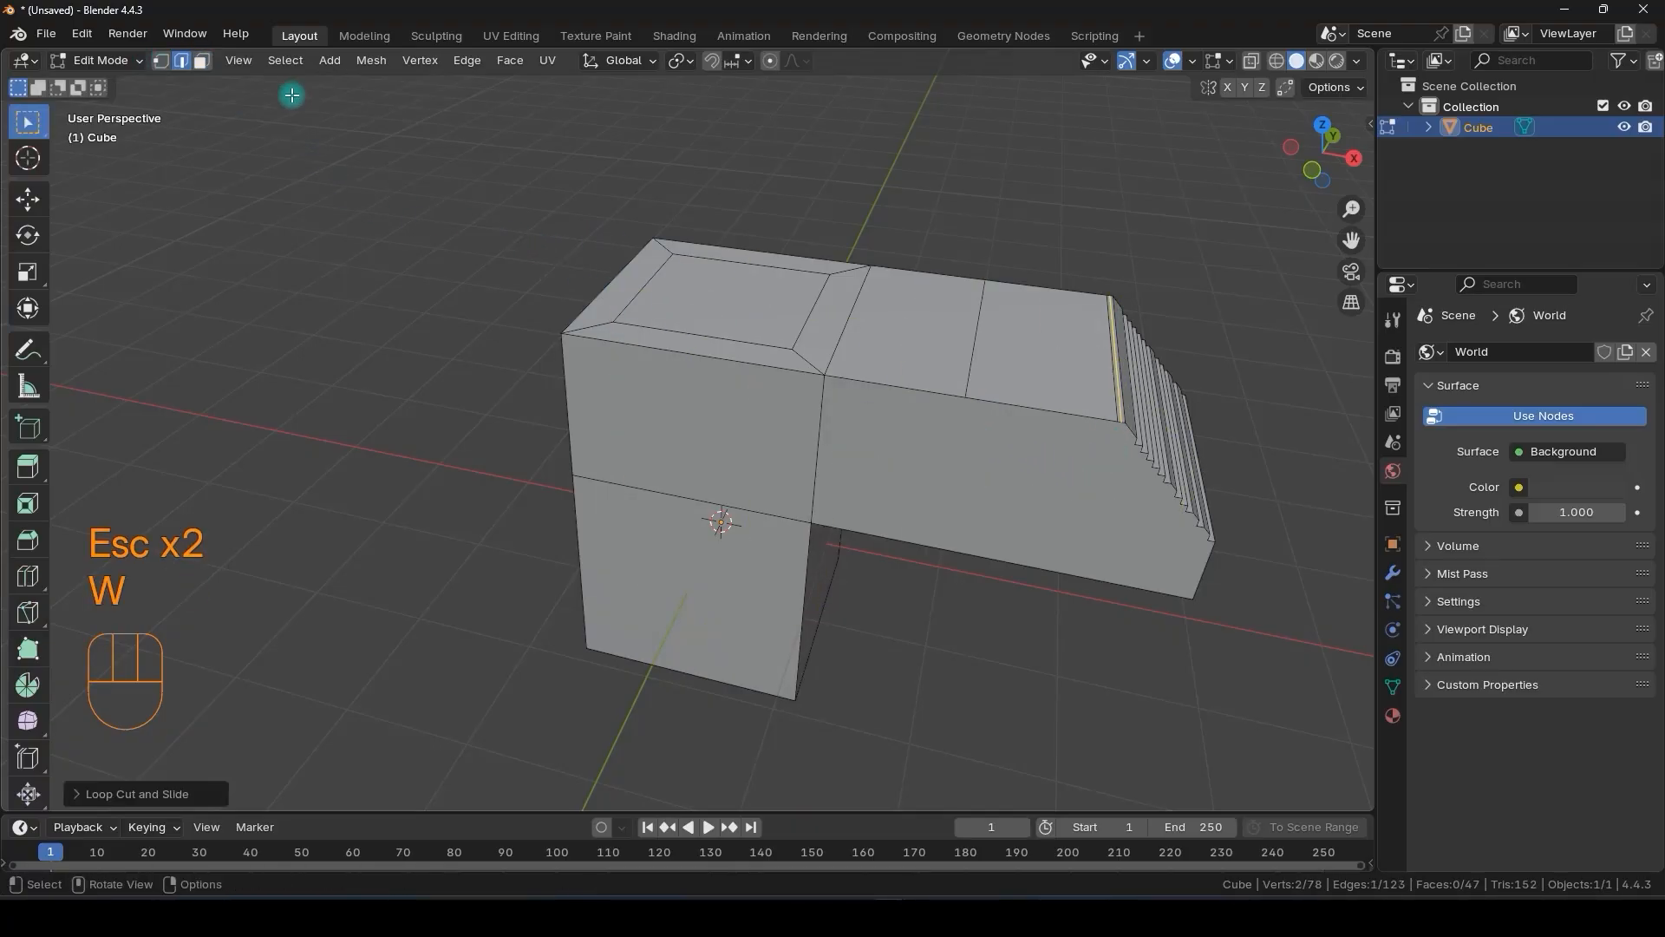
left_click(203, 63)
left_click(1044, 472)
middle_click_drag(1044, 471, 1026, 621)
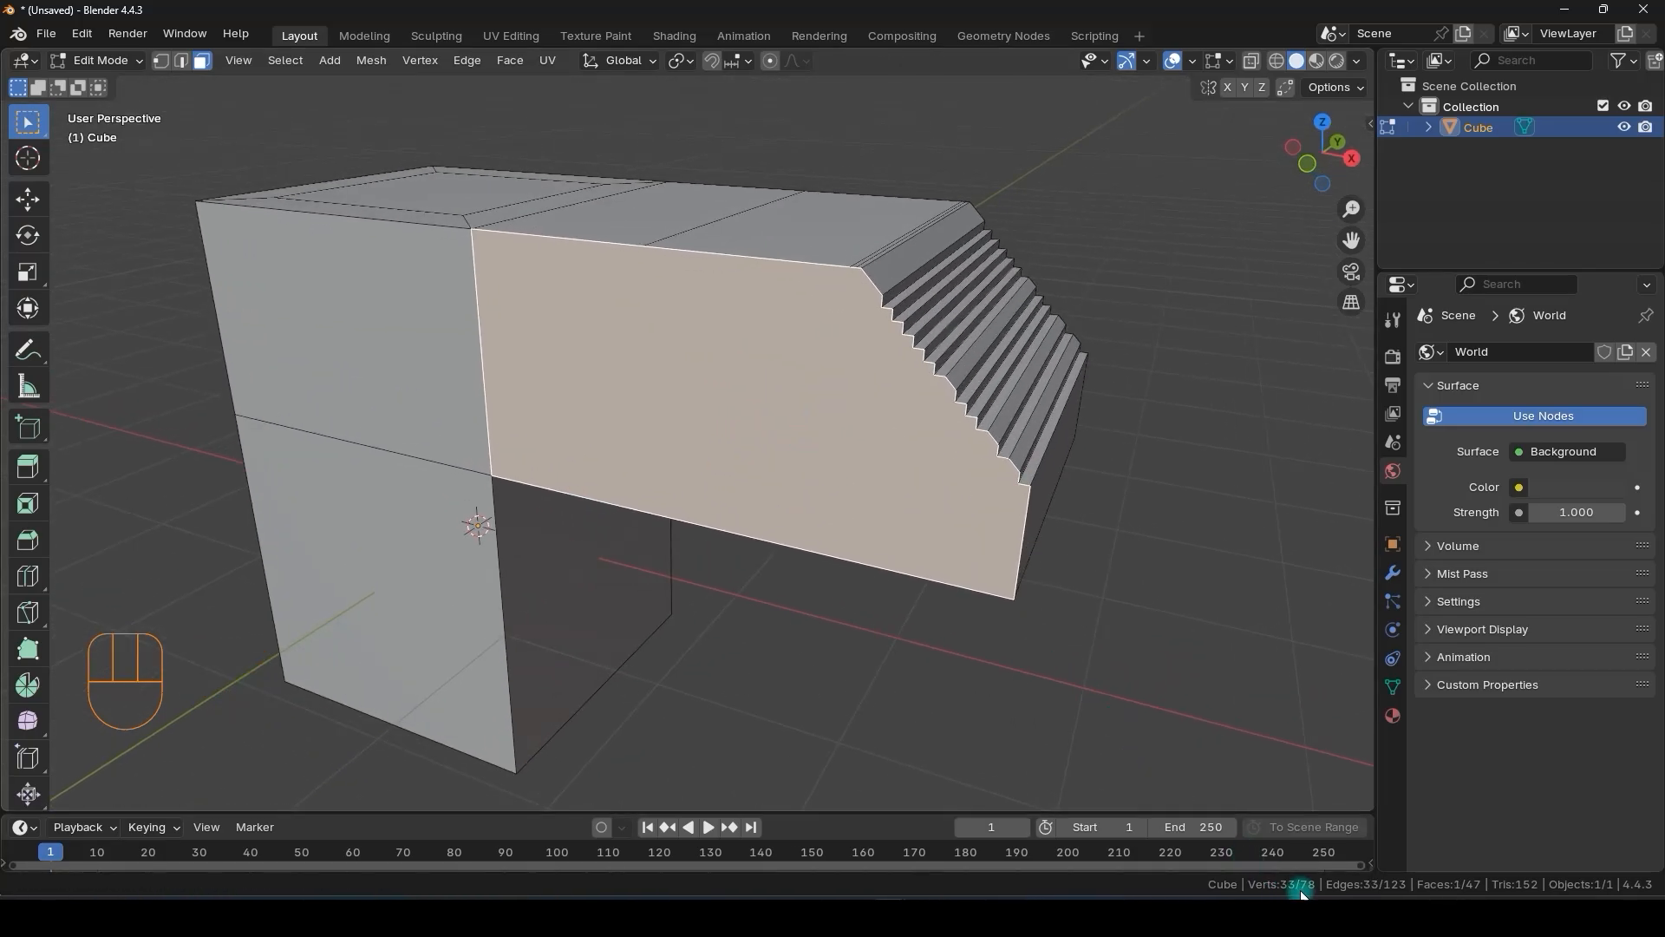
mouse_move(877, 453)
middle_mouse_down()
mouse_move(862, 472)
mouse_move(779, 393)
mouse_move(940, 401)
mouse_move(886, 382)
mouse_move(820, 392)
middle_mouse_up()
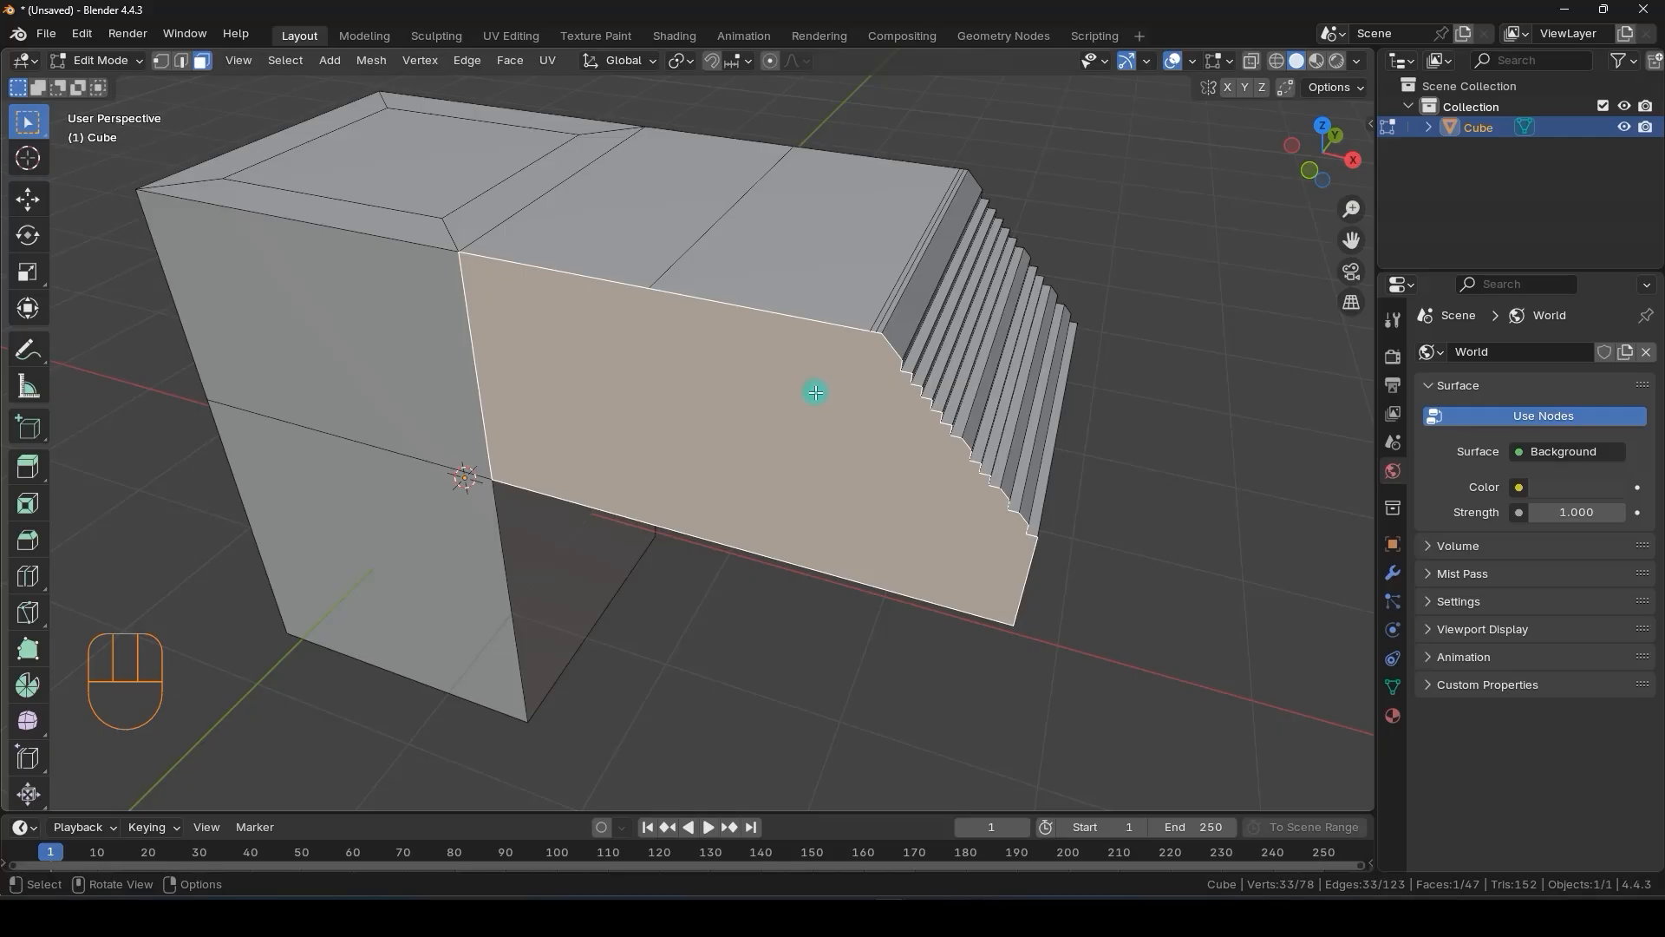
- Activate the Loop Cut tool, preview loops on the block, and add a UV sphere to the mesh
left_click(27, 575)
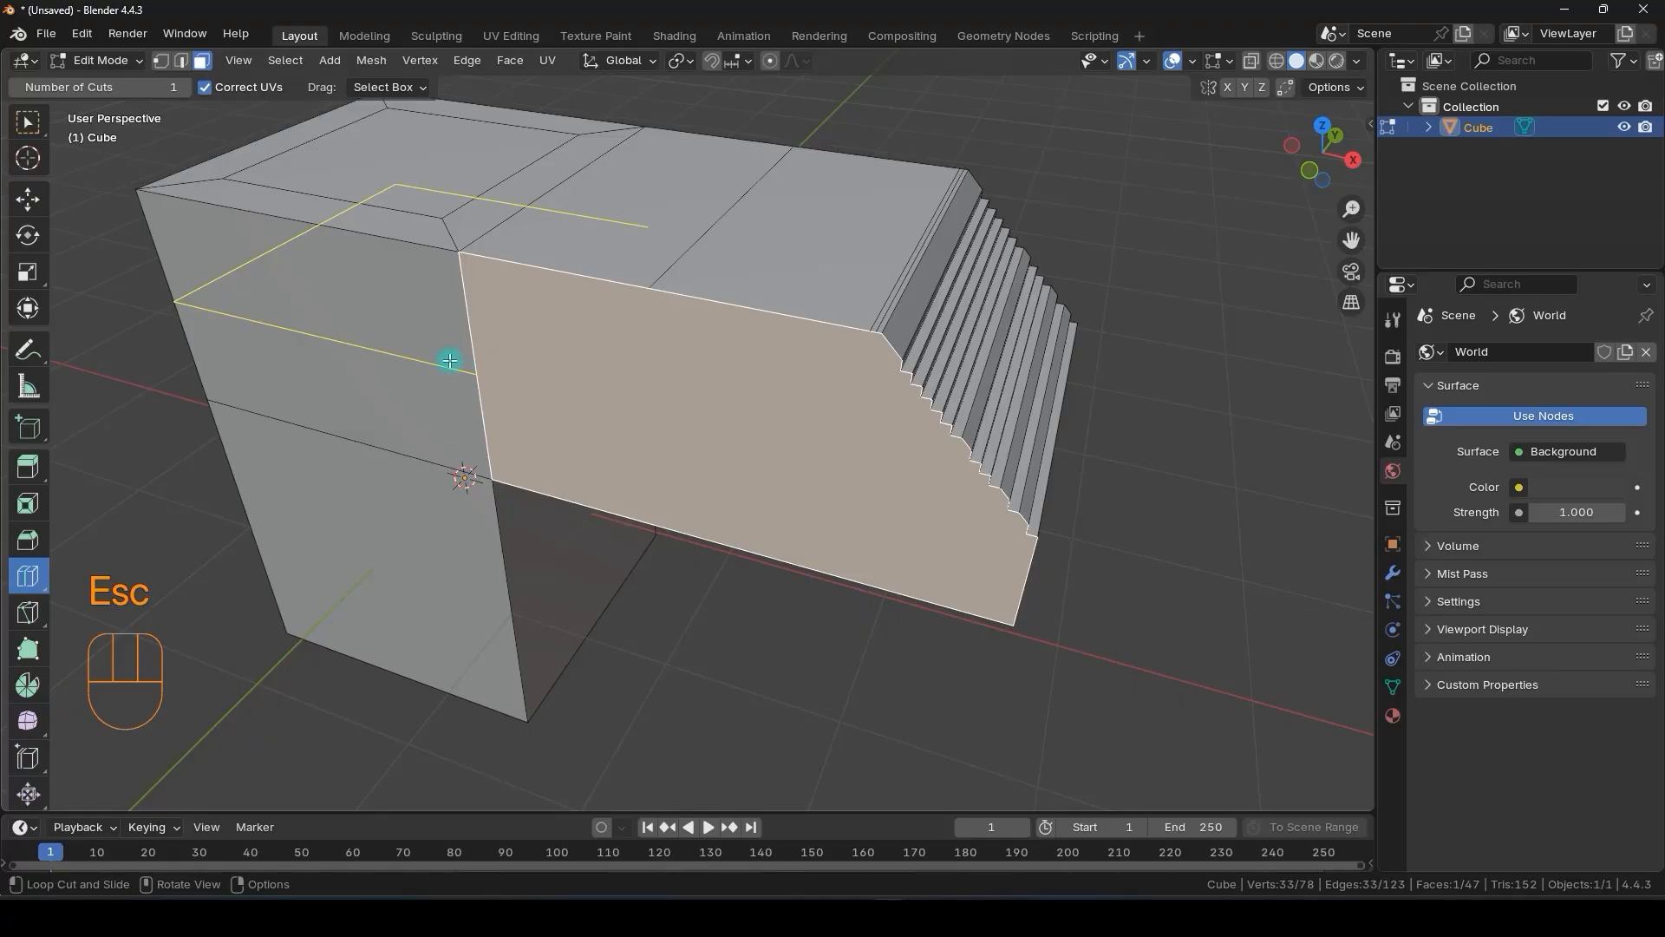
scroll(783, 416, "down", 3)
middle_click_drag(872, 430, 748, 396, "shift")
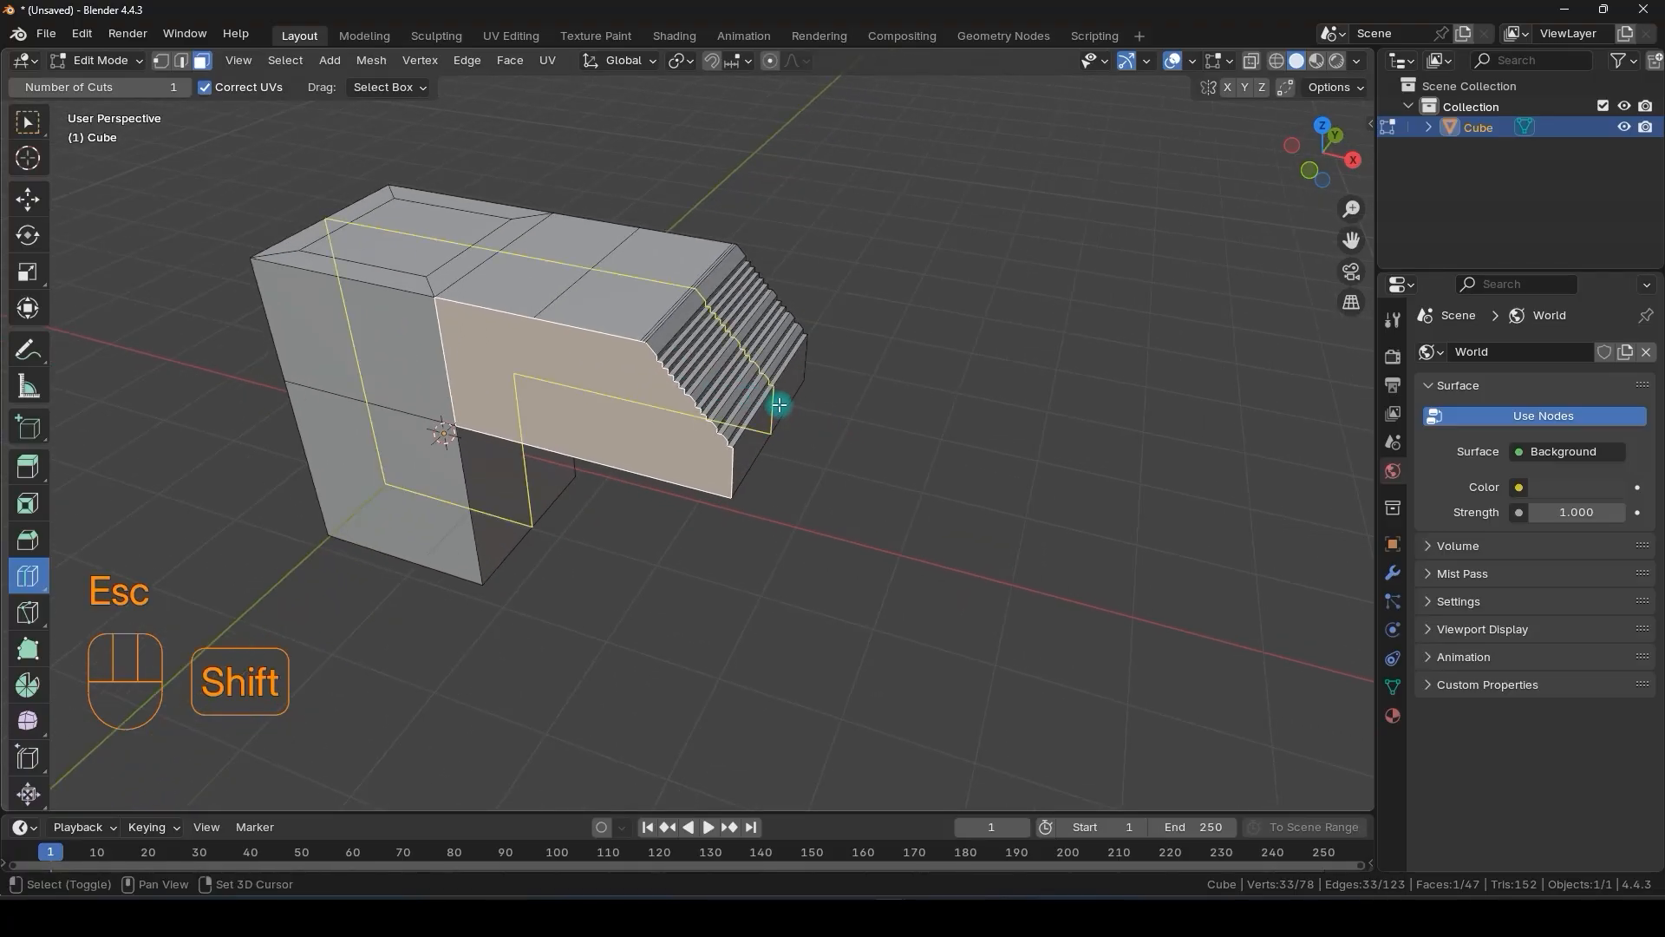
key("shift+a")
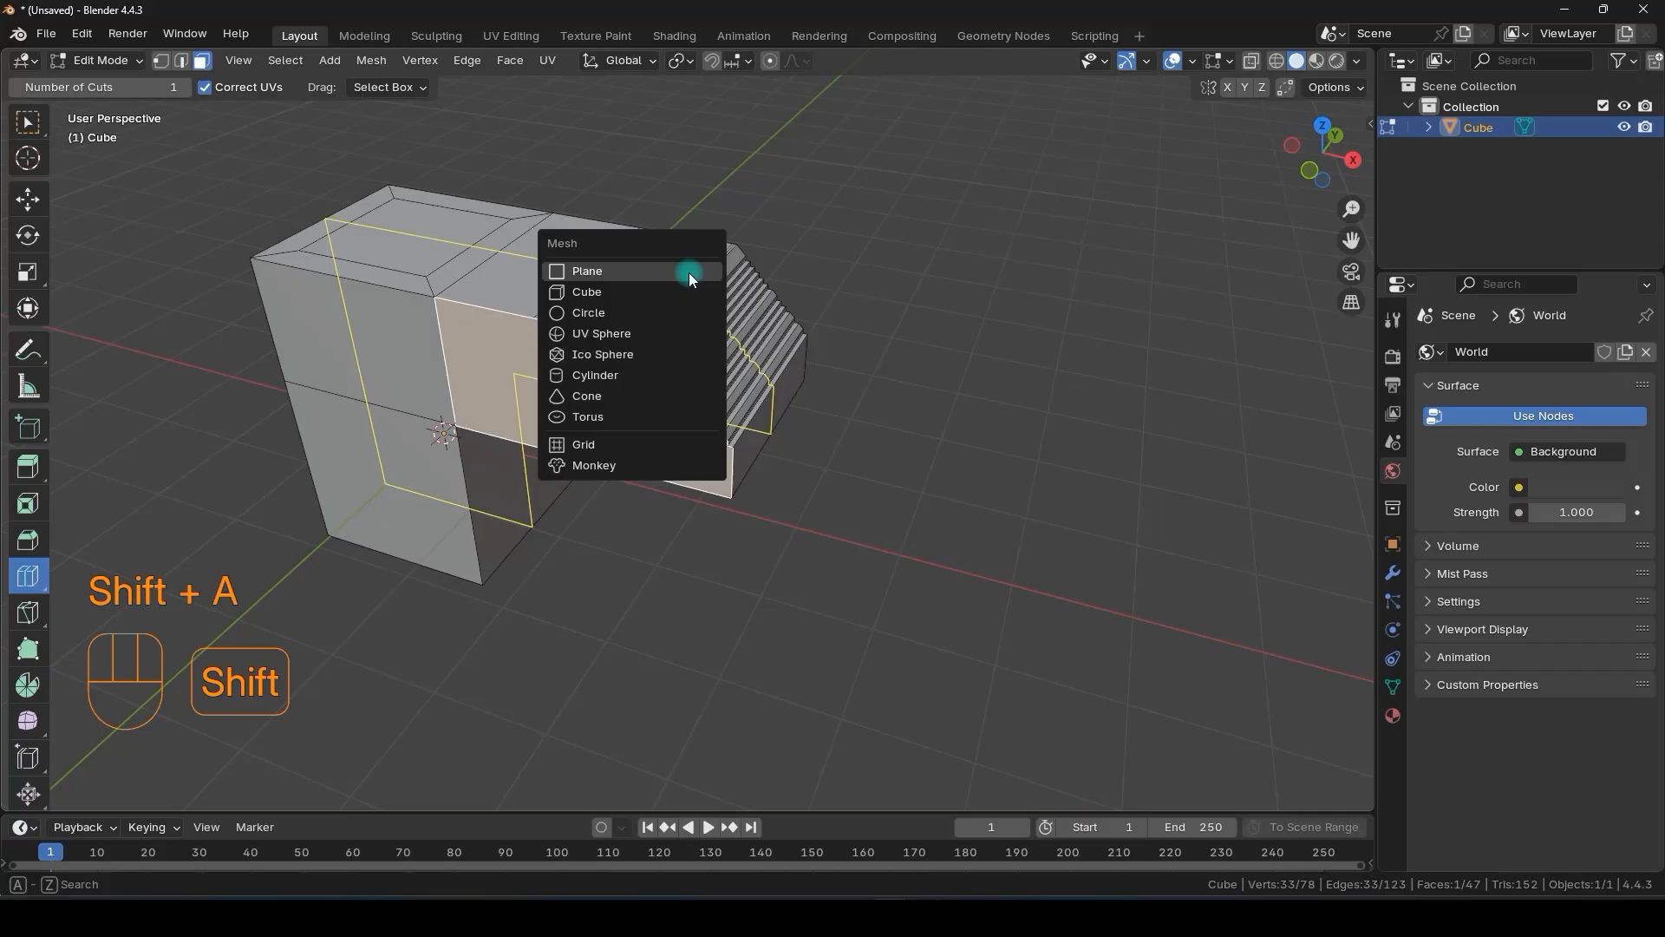
left_click(616, 336)
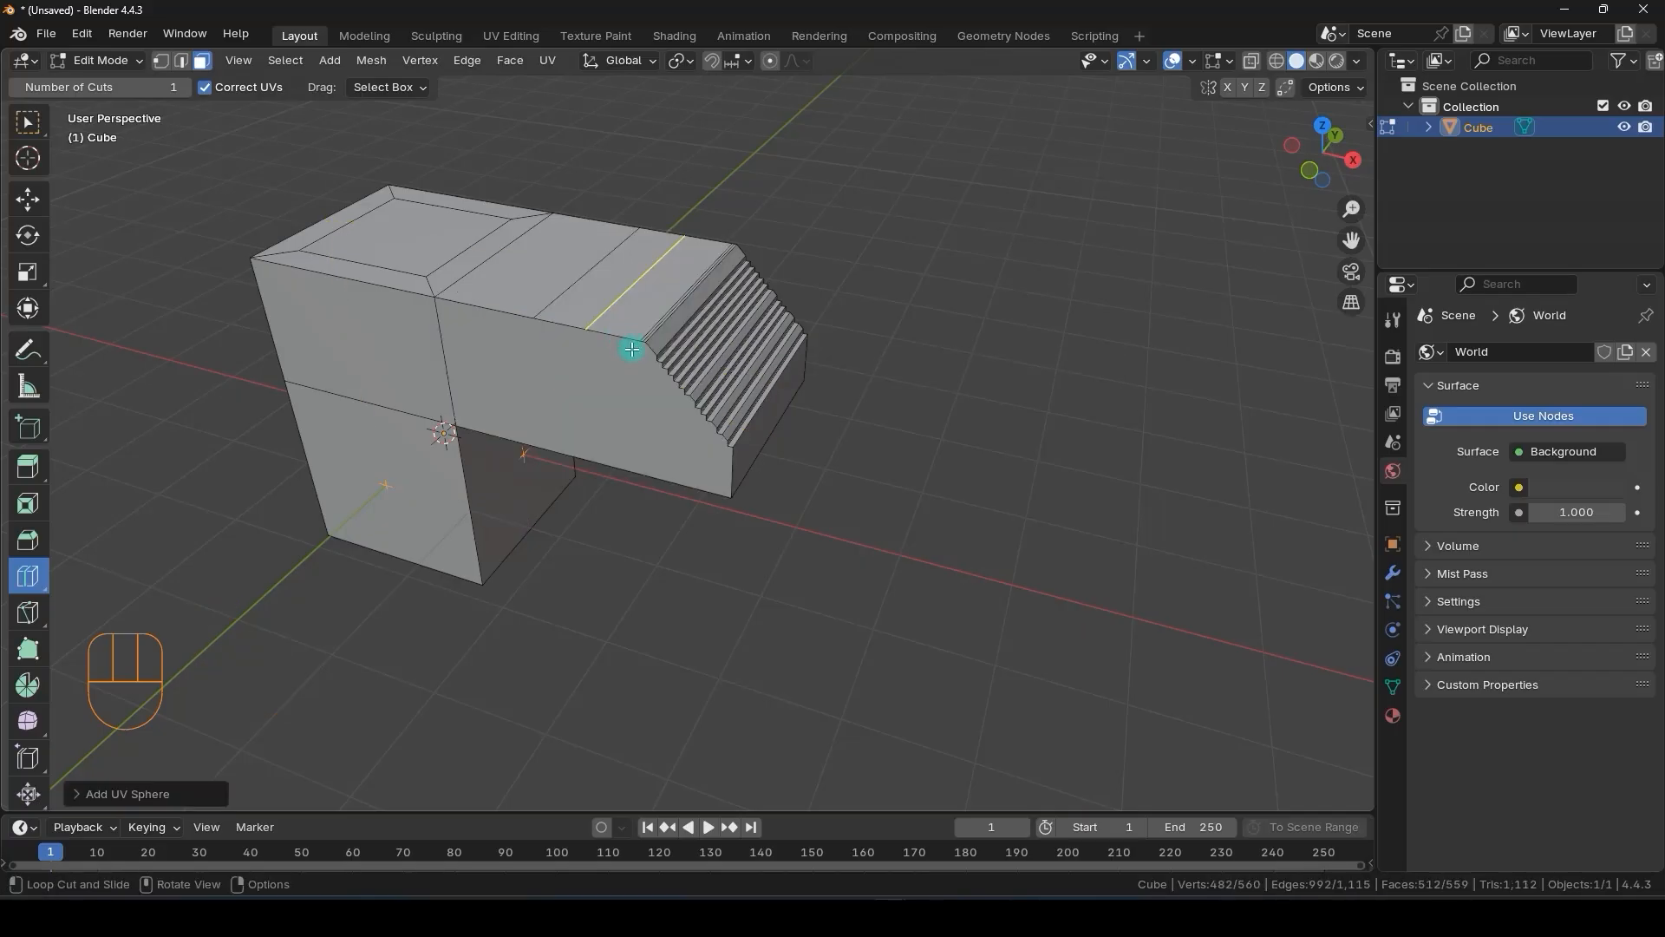
- Move the UV sphere along the global X axis until it sits beyond the overhang's stepped end
middle_click_drag(607, 425, 579, 446)
key("g")
key("x")
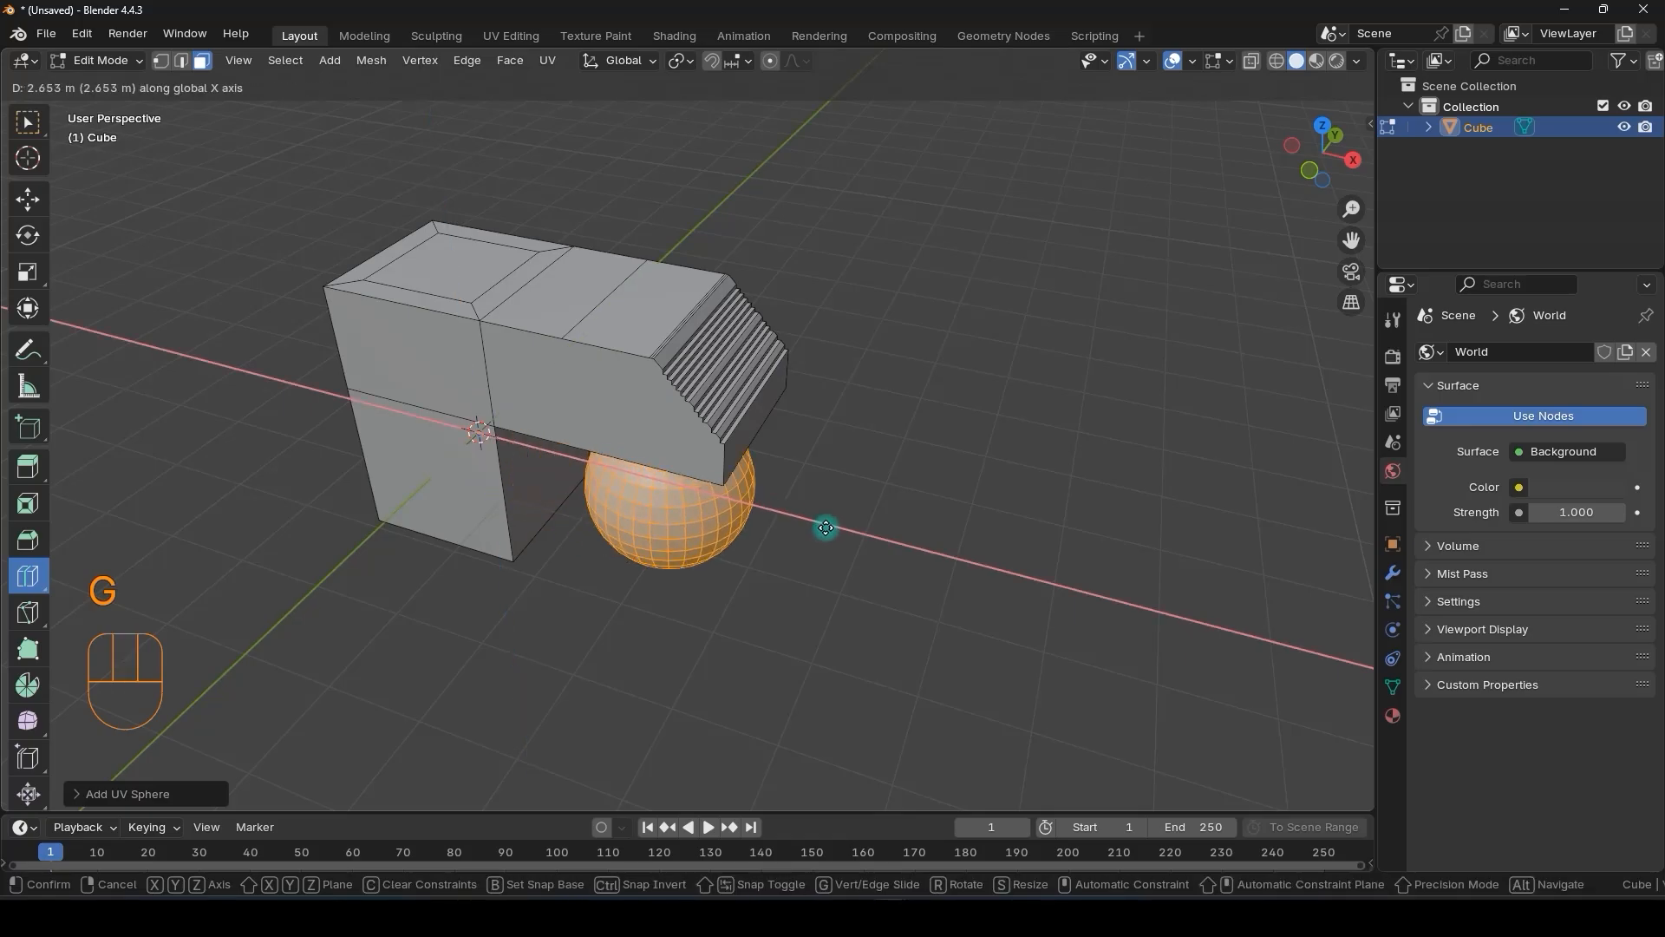
left_click(903, 552)
- Preview loops around the sphere's pole and add a single vertical loop cut running from below the pole's triangle fan down its side
scroll(876, 538, "up", 3)
middle_click_drag(858, 528, 617, 431, "shift")
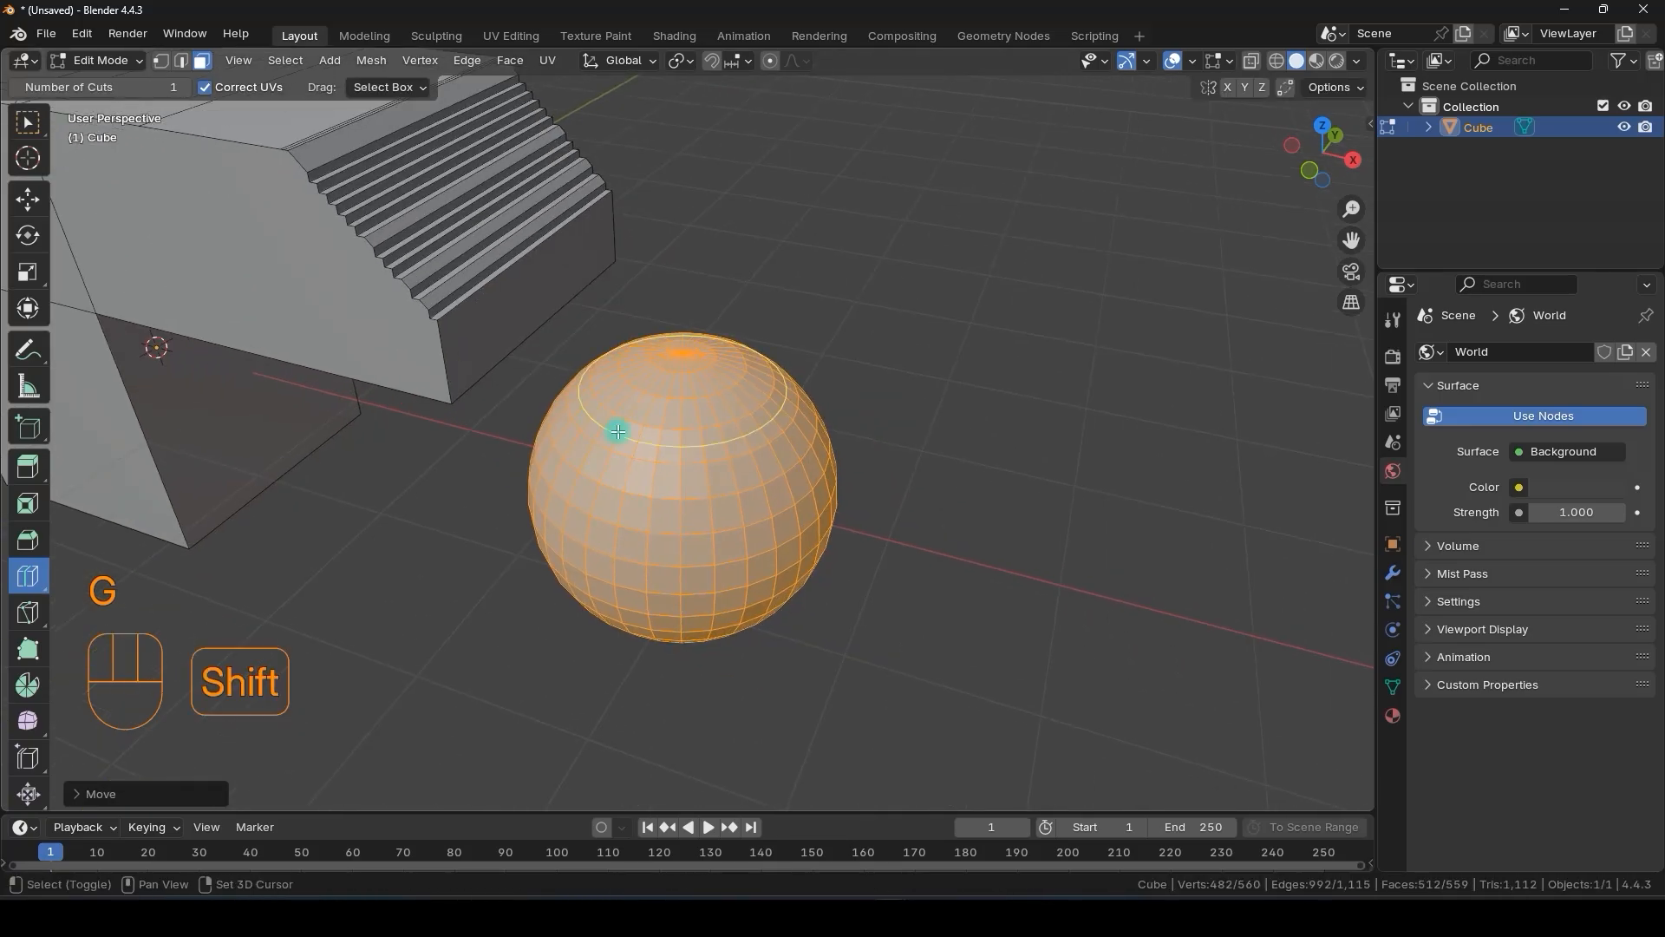
scroll(624, 427, "up", 3)
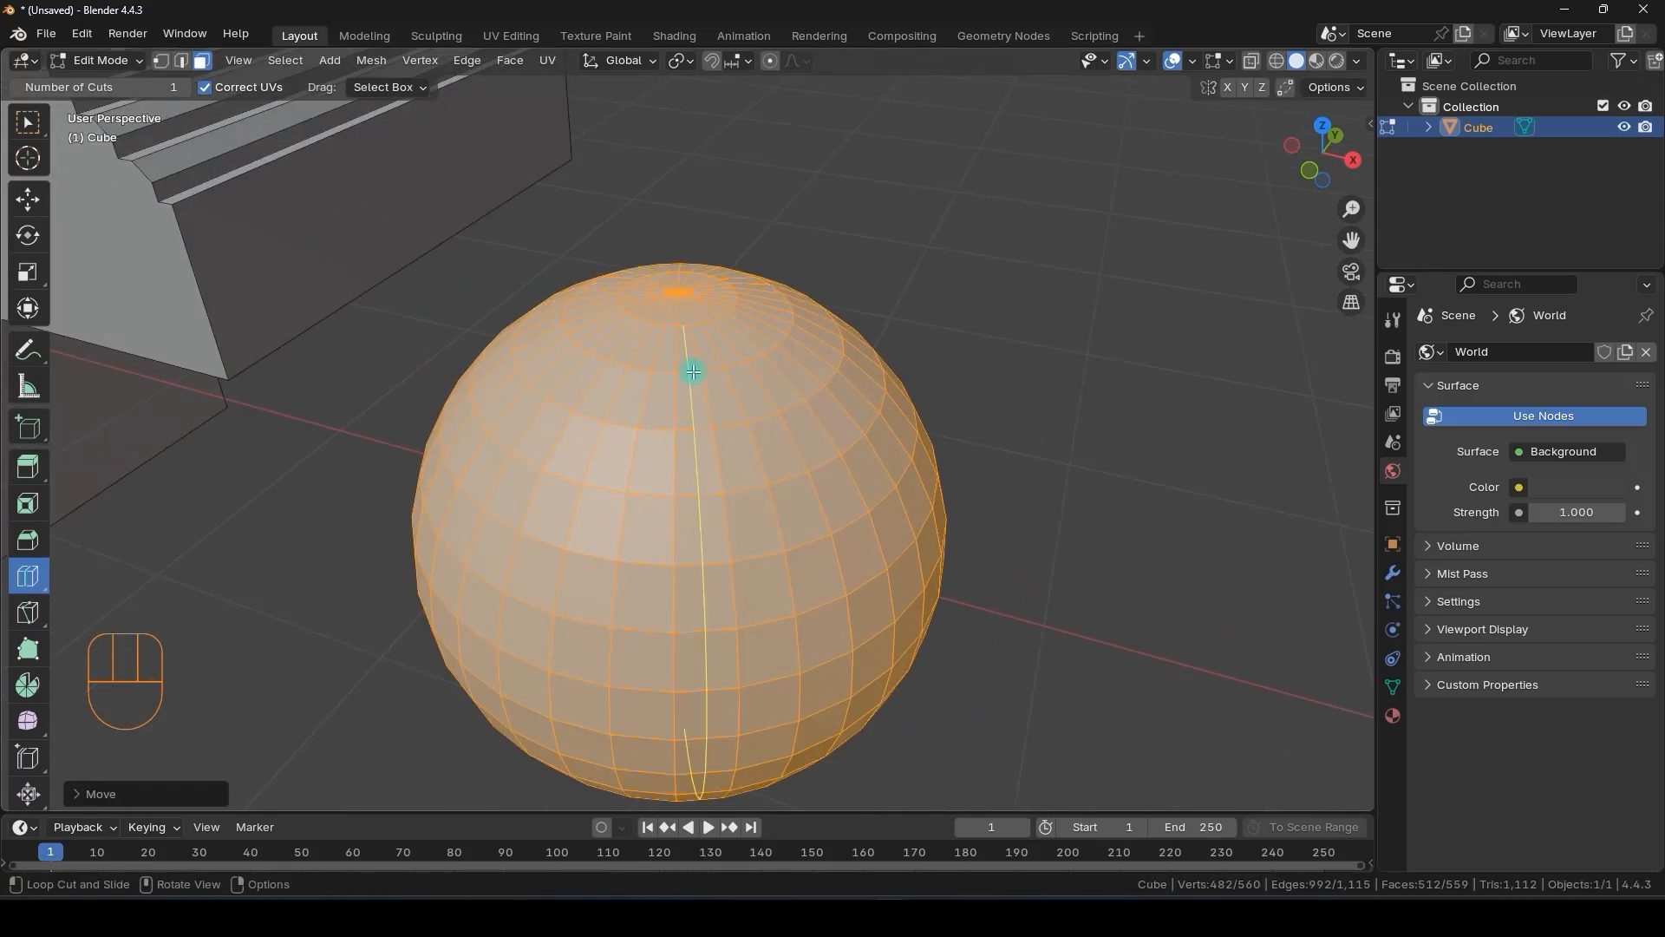
middle_click_drag(688, 338, 673, 450)
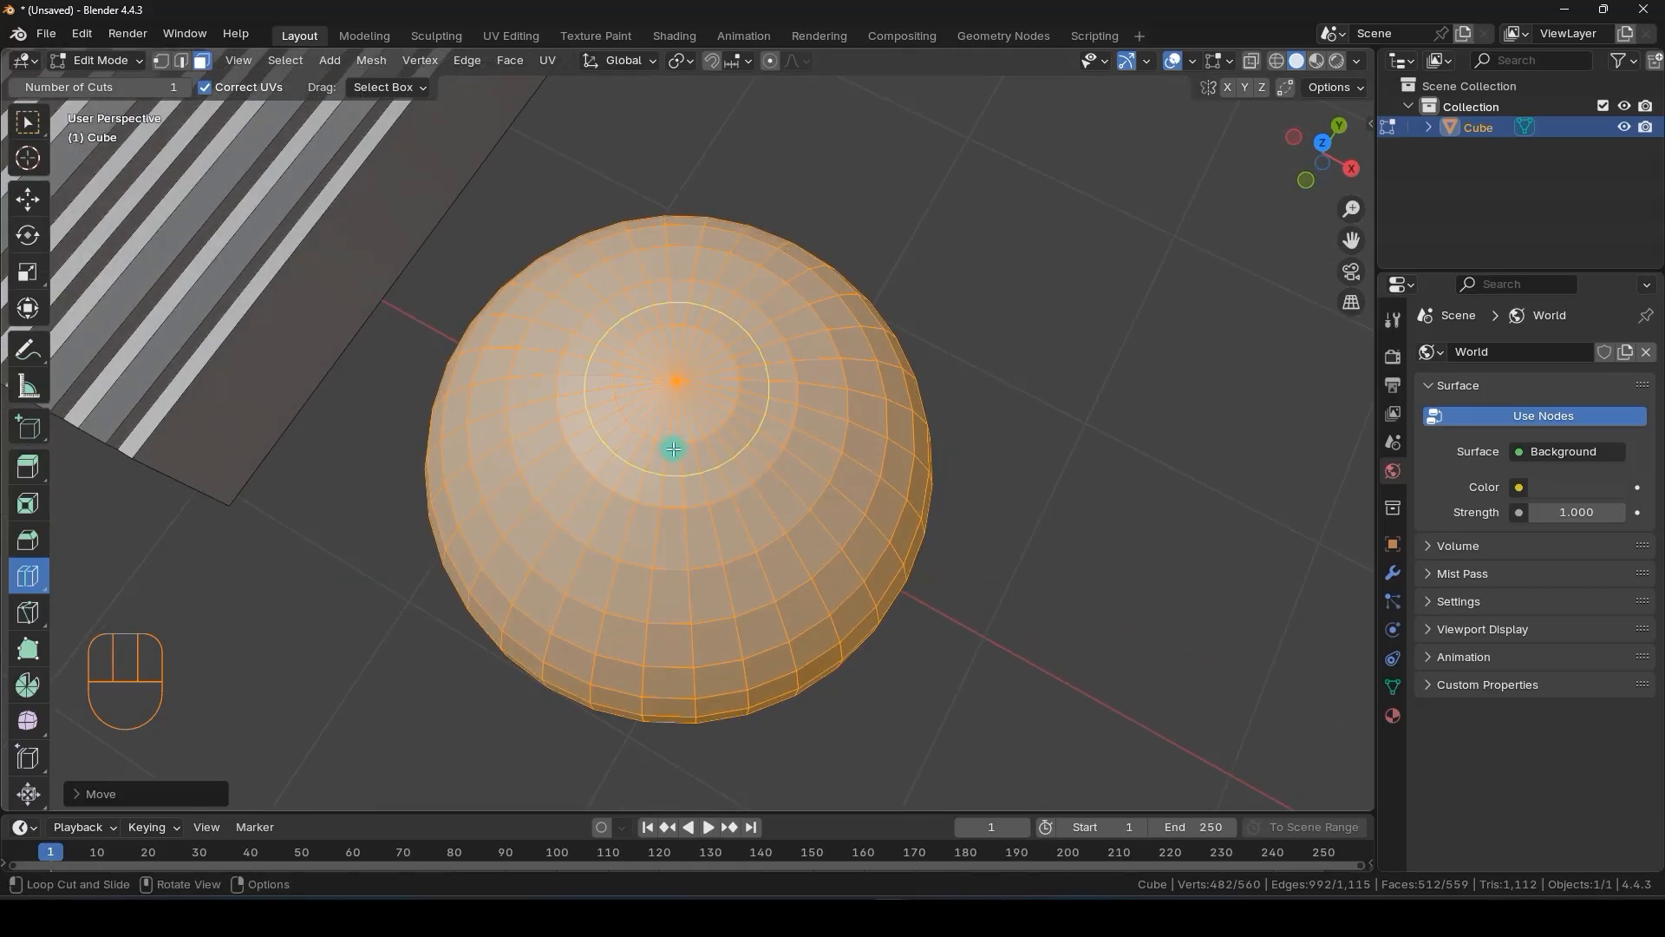
scroll(668, 442, "up", 4)
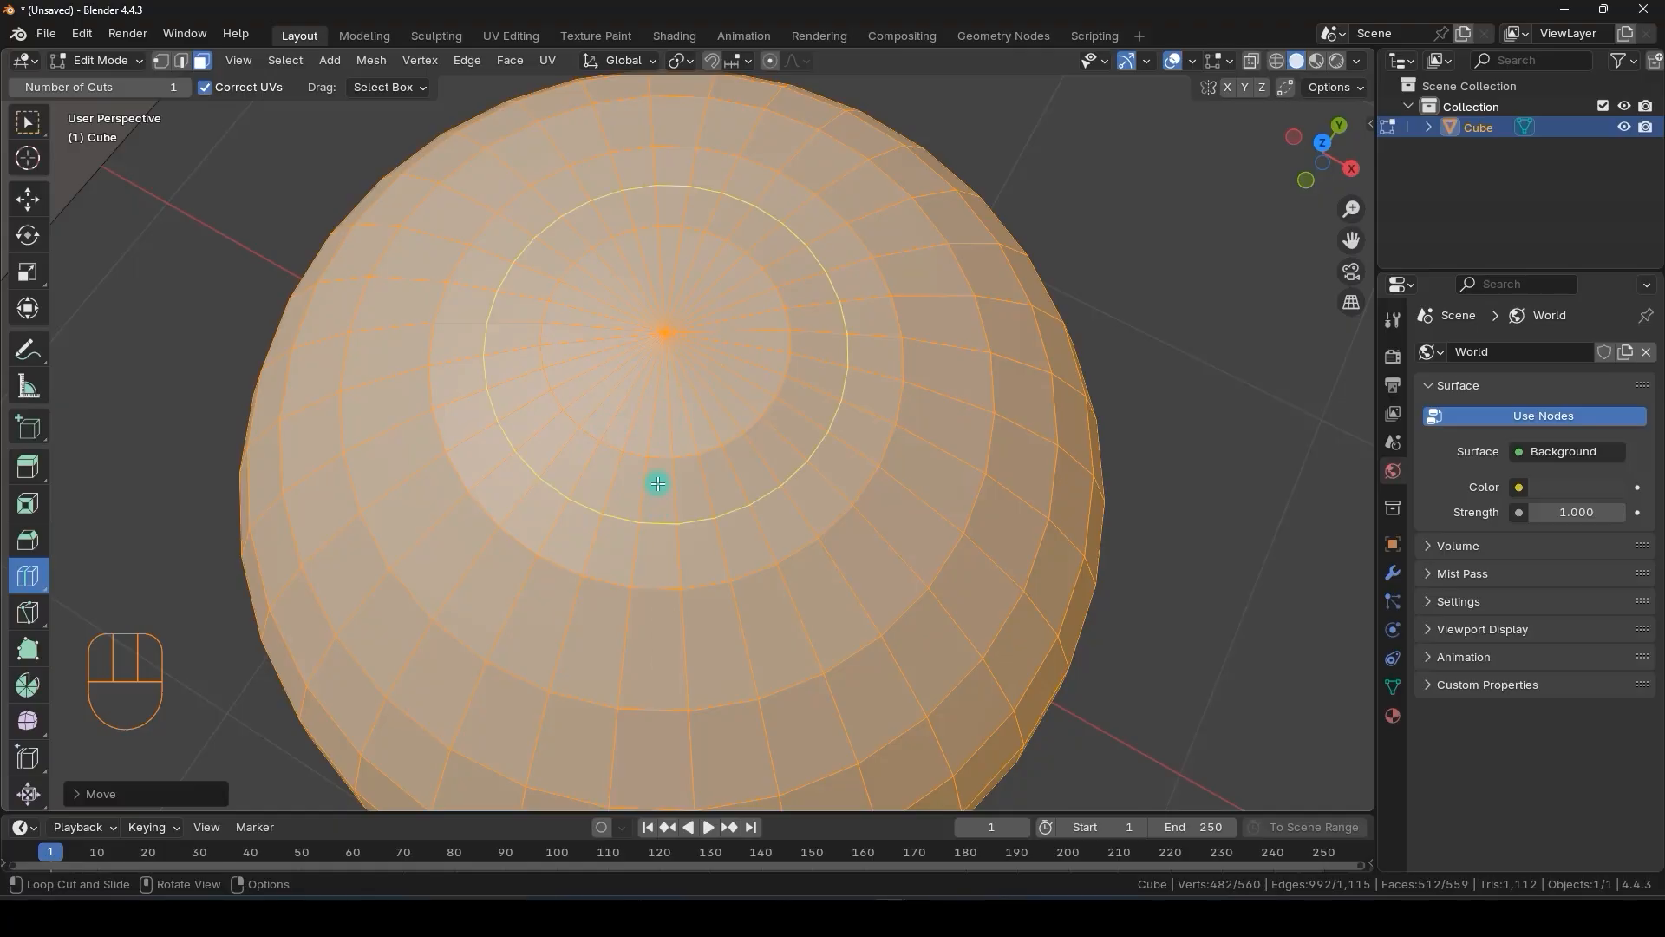
left_click(654, 598)
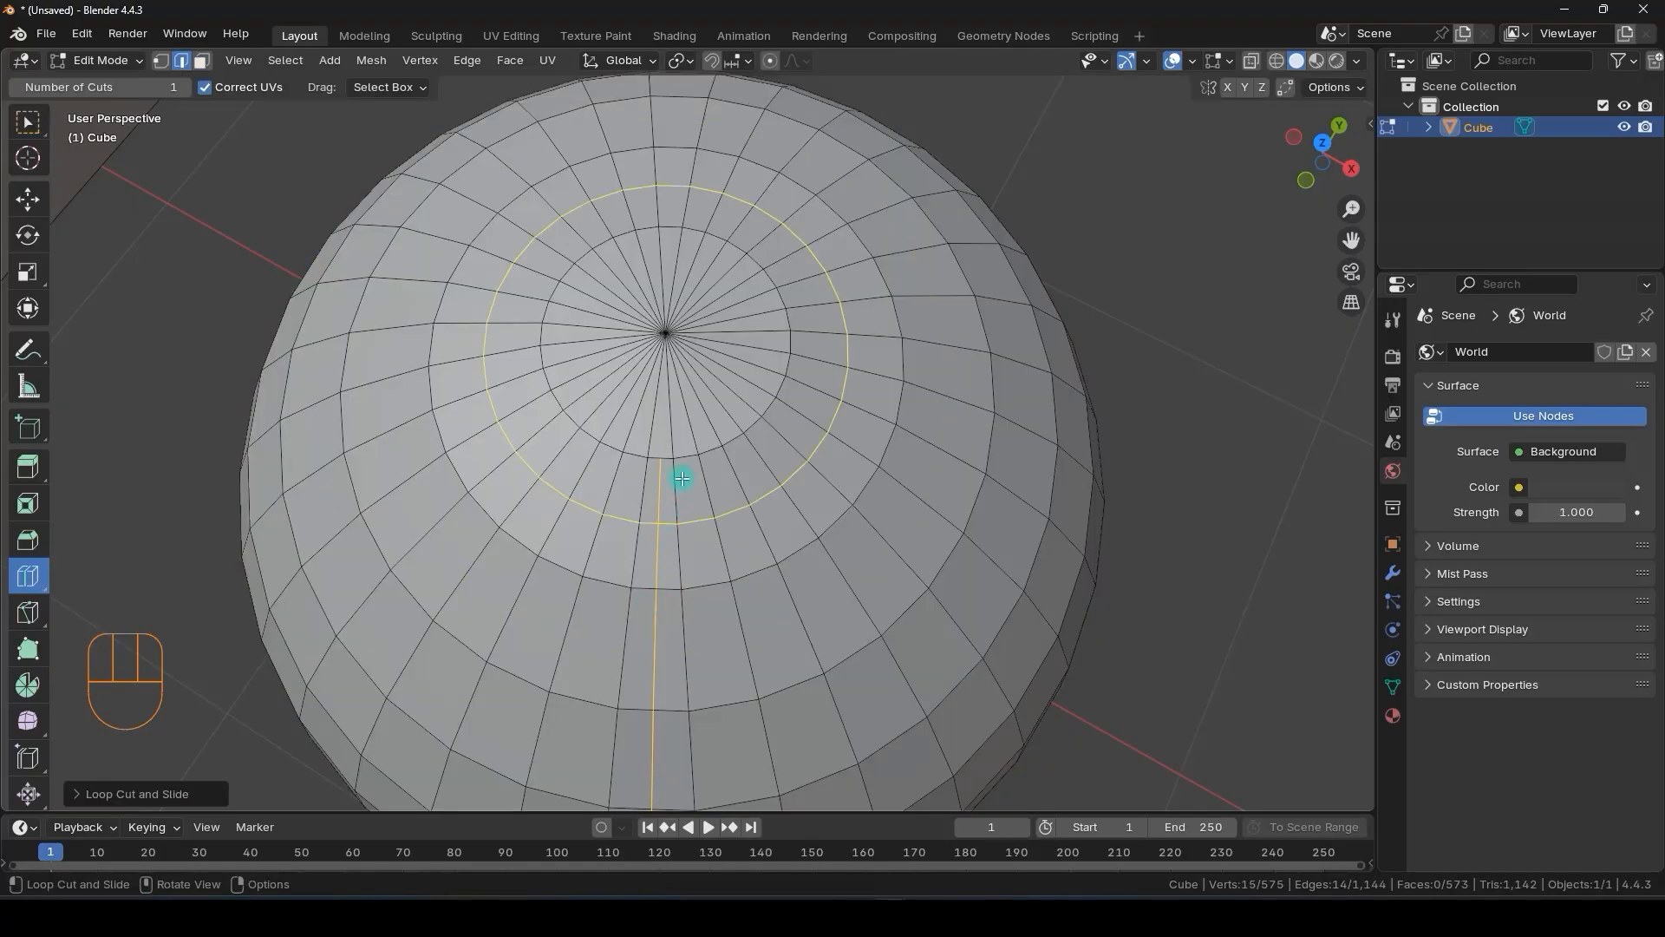
key("Escape")
scroll(664, 447, "down", 5)
middle_click_drag(658, 436, 744, 410)
key("ctrl+Tab")
left_click(505, 366)
key("Tab")
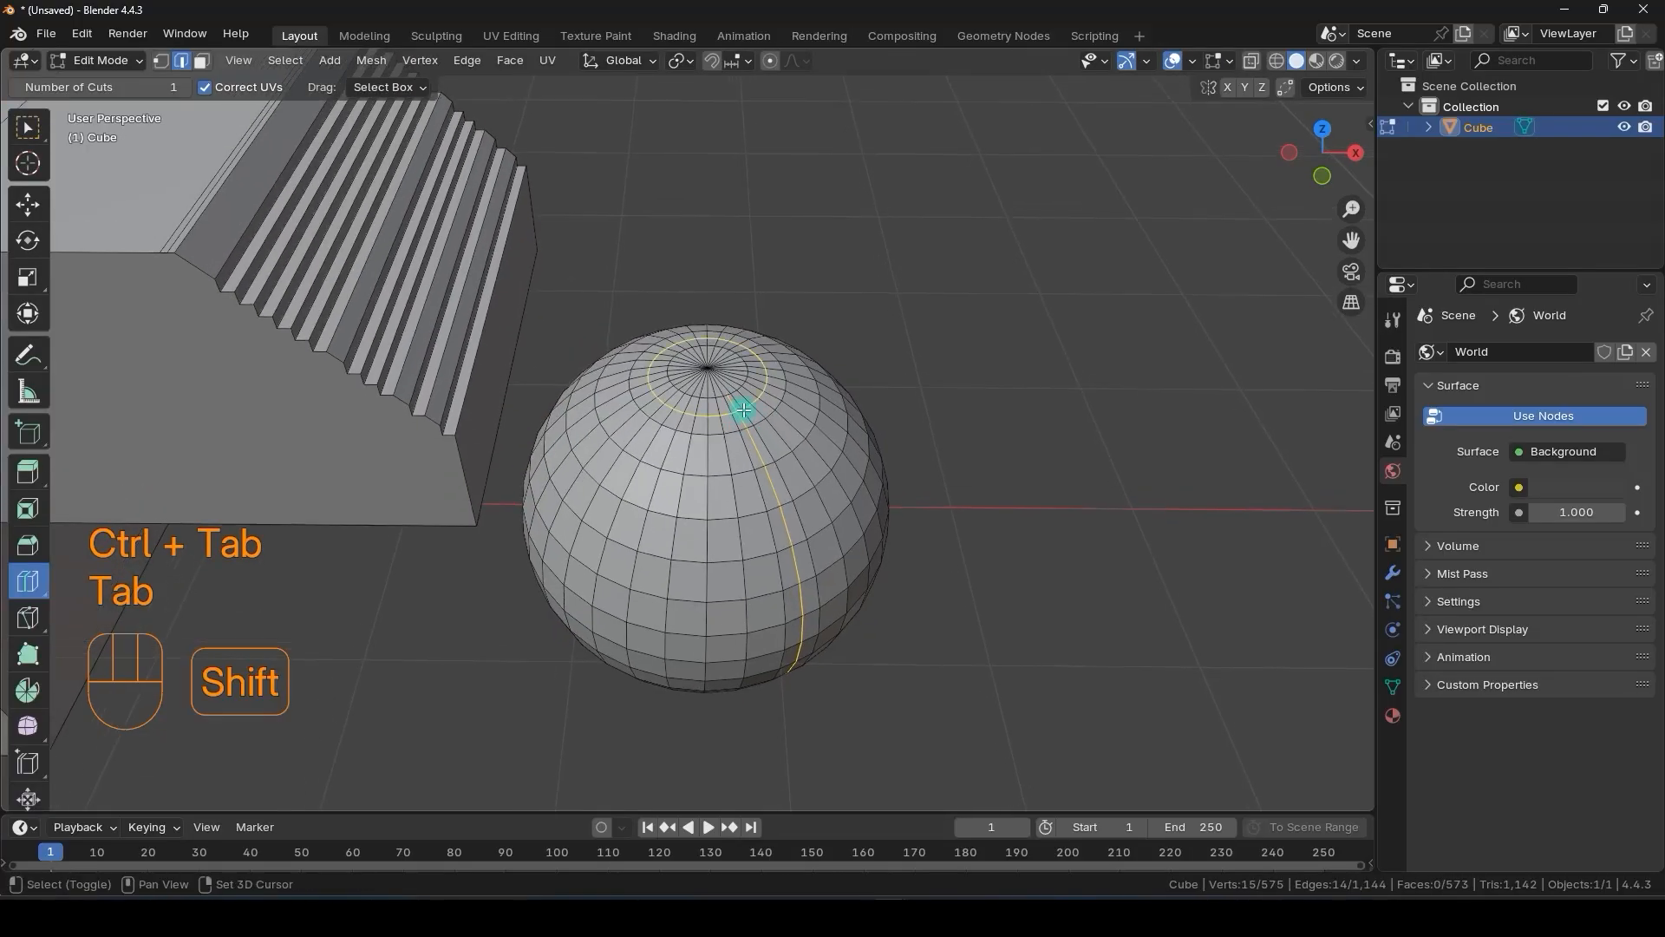
middle_click_drag(643, 403, 799, 373, "shift")
scroll(785, 379, "down", 2)
middle_click_drag(617, 381, 660, 379, "shift")
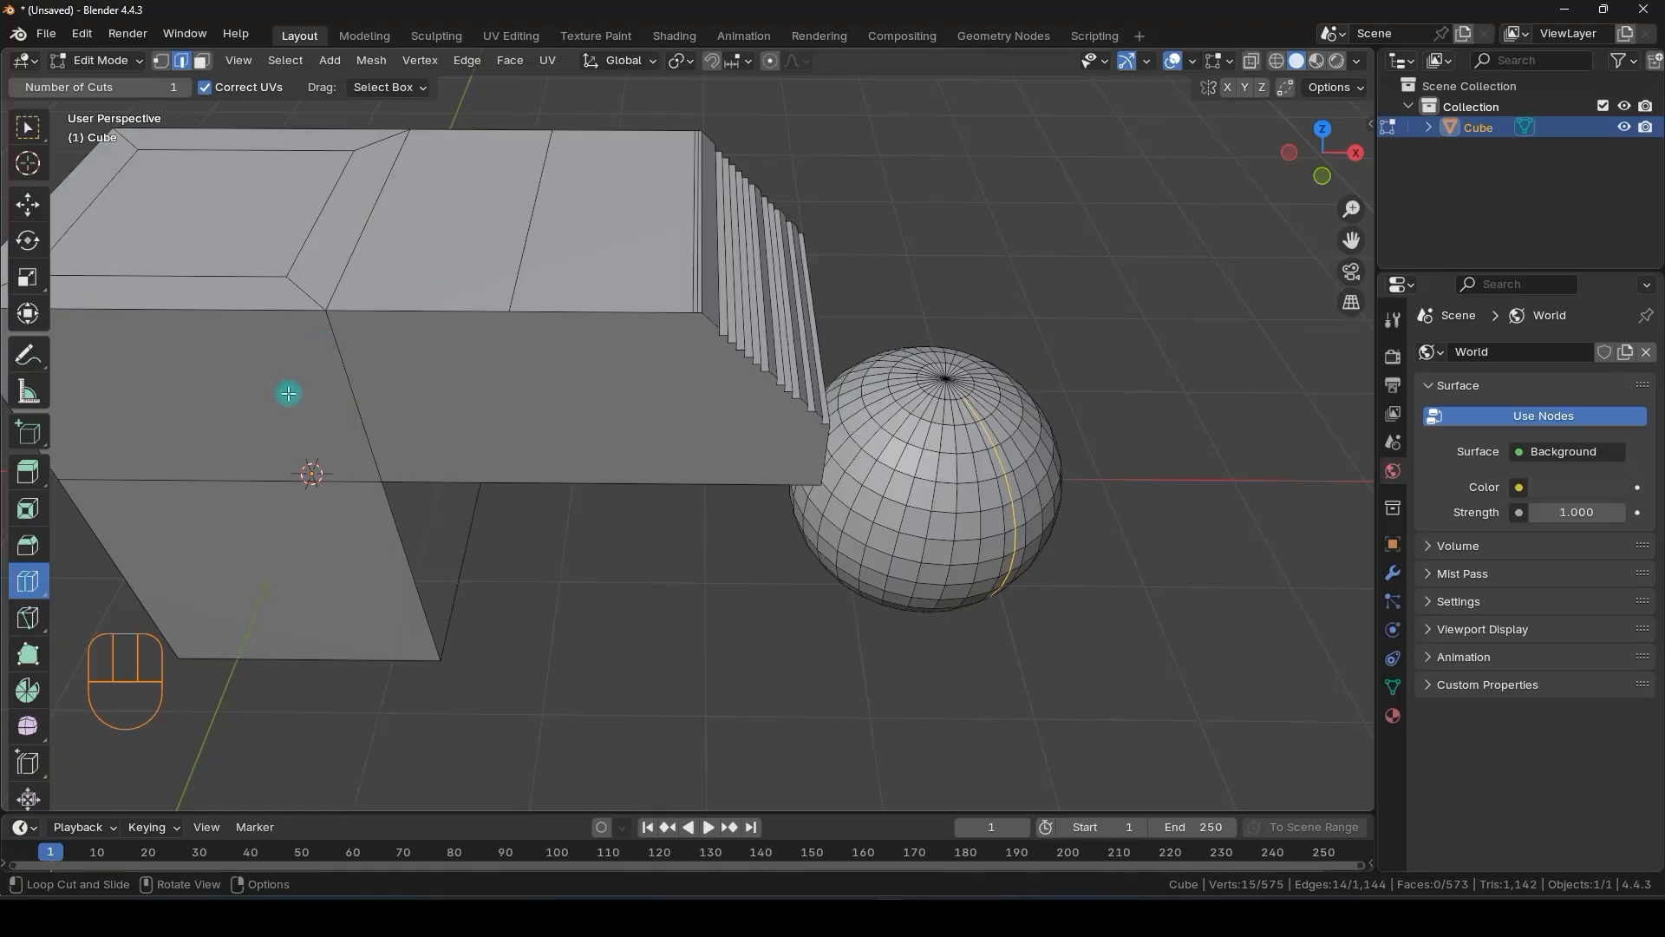
- Return to the Select Box tool and add a vertical loop cut around the block, slid towards its -X side by a factor of -0.616
middle_click_drag(260, 386, 587, 364, "shift")
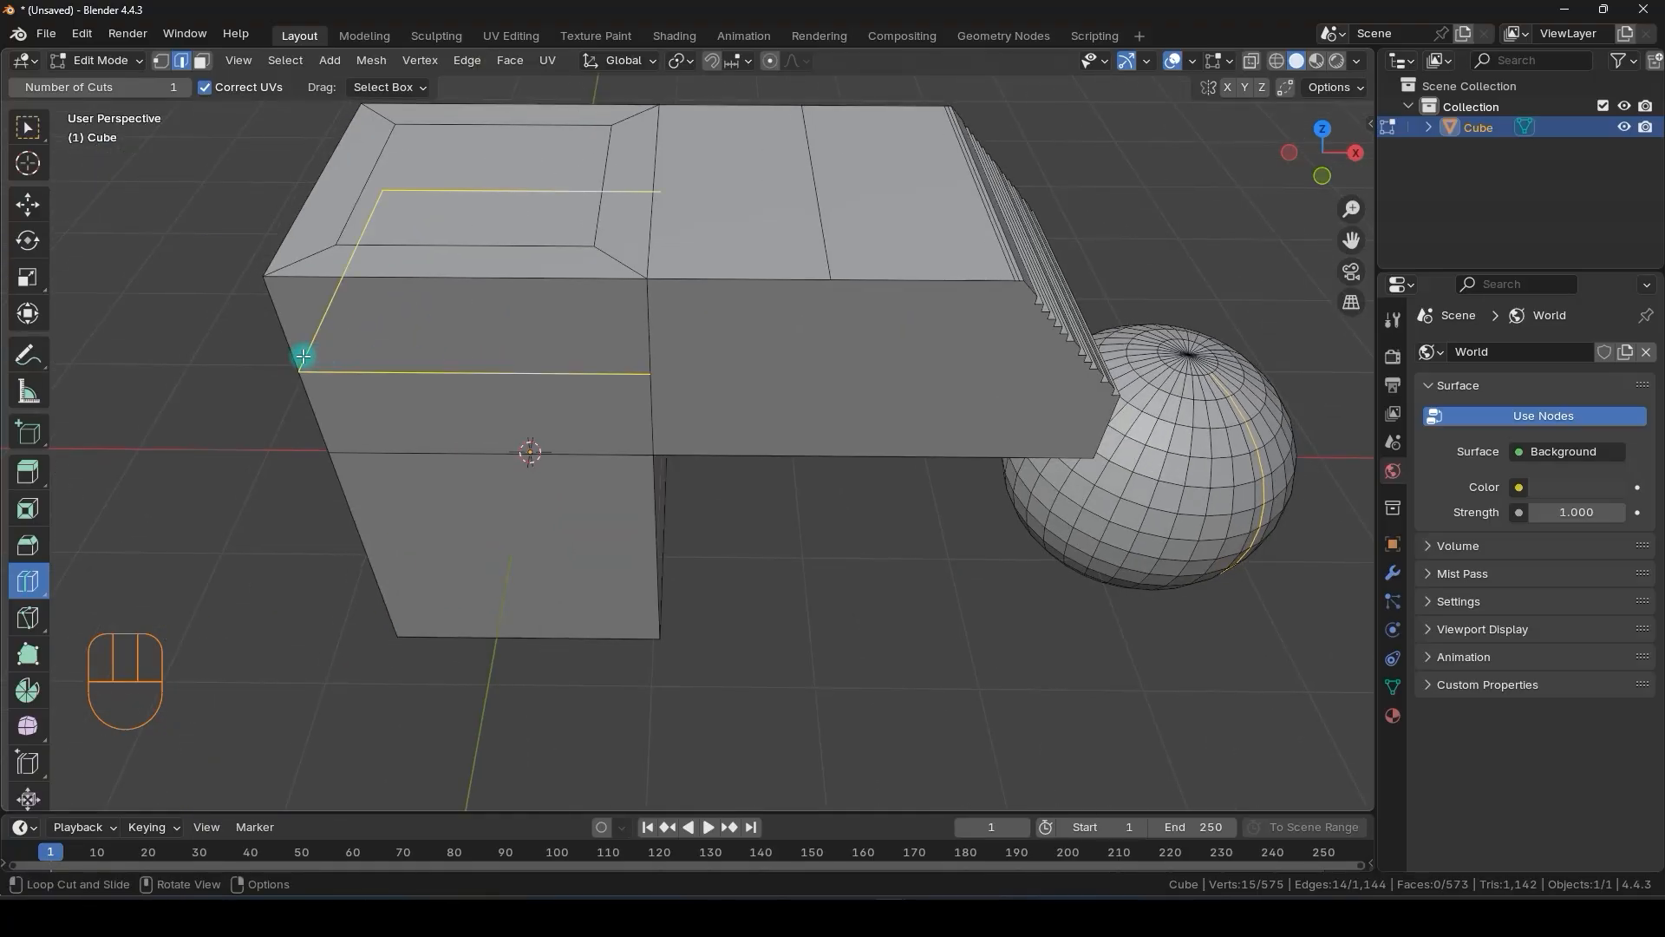
key("Escape")
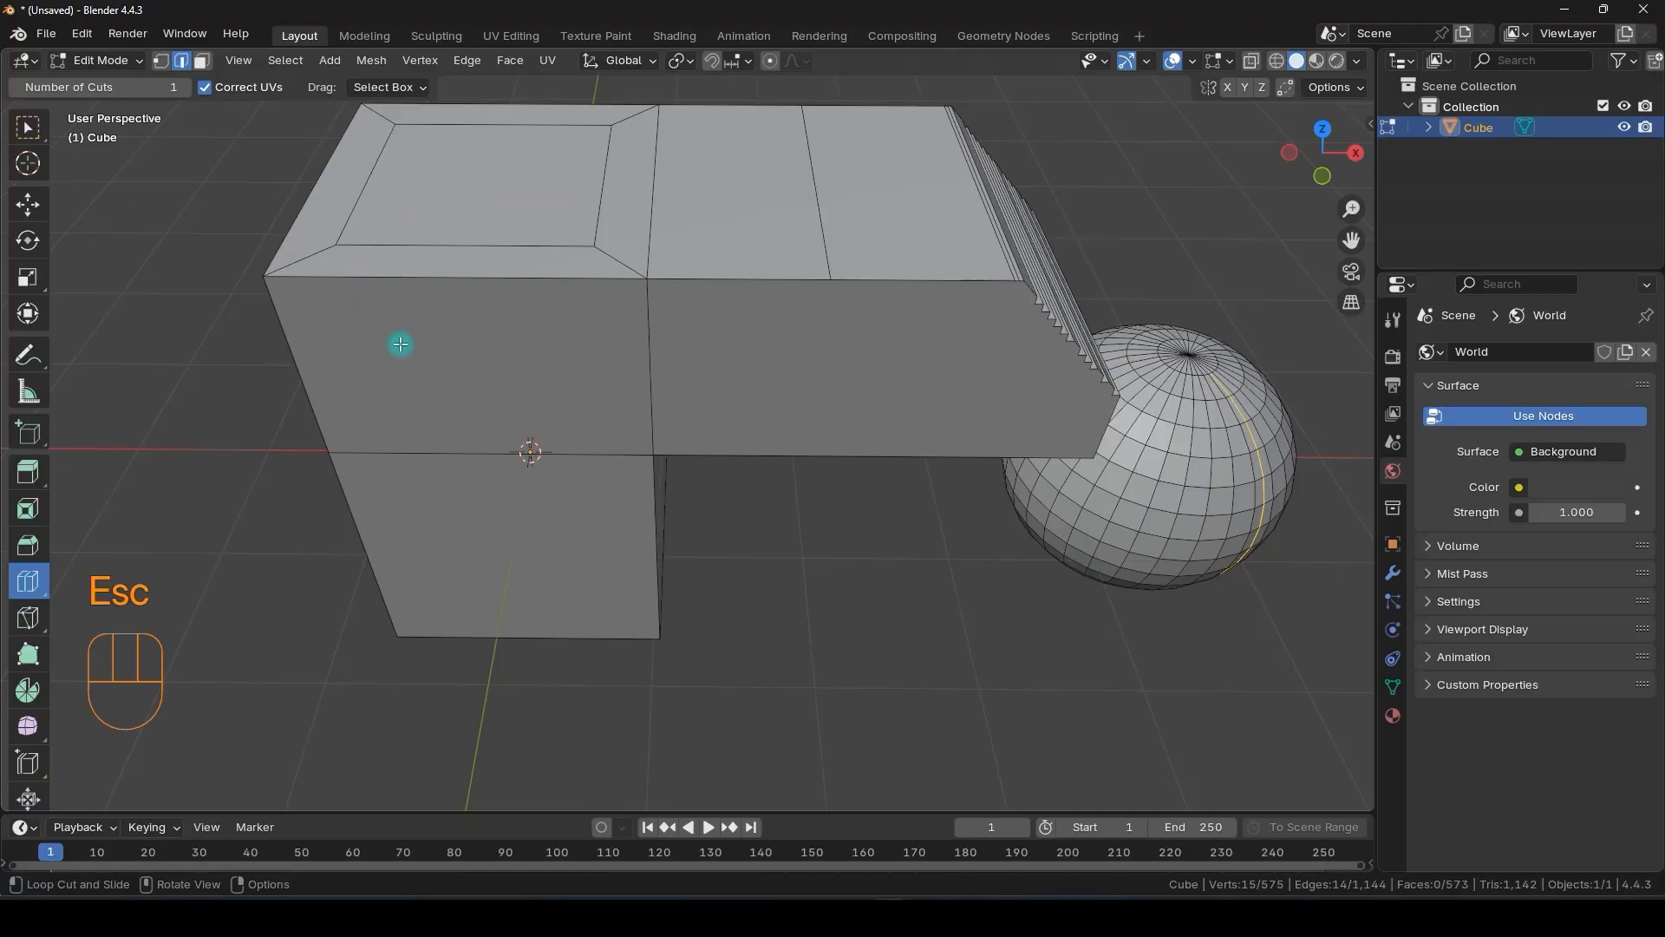
key("w")
middle_click_drag(610, 369, 543, 367, "shift")
key("ctrl+r")
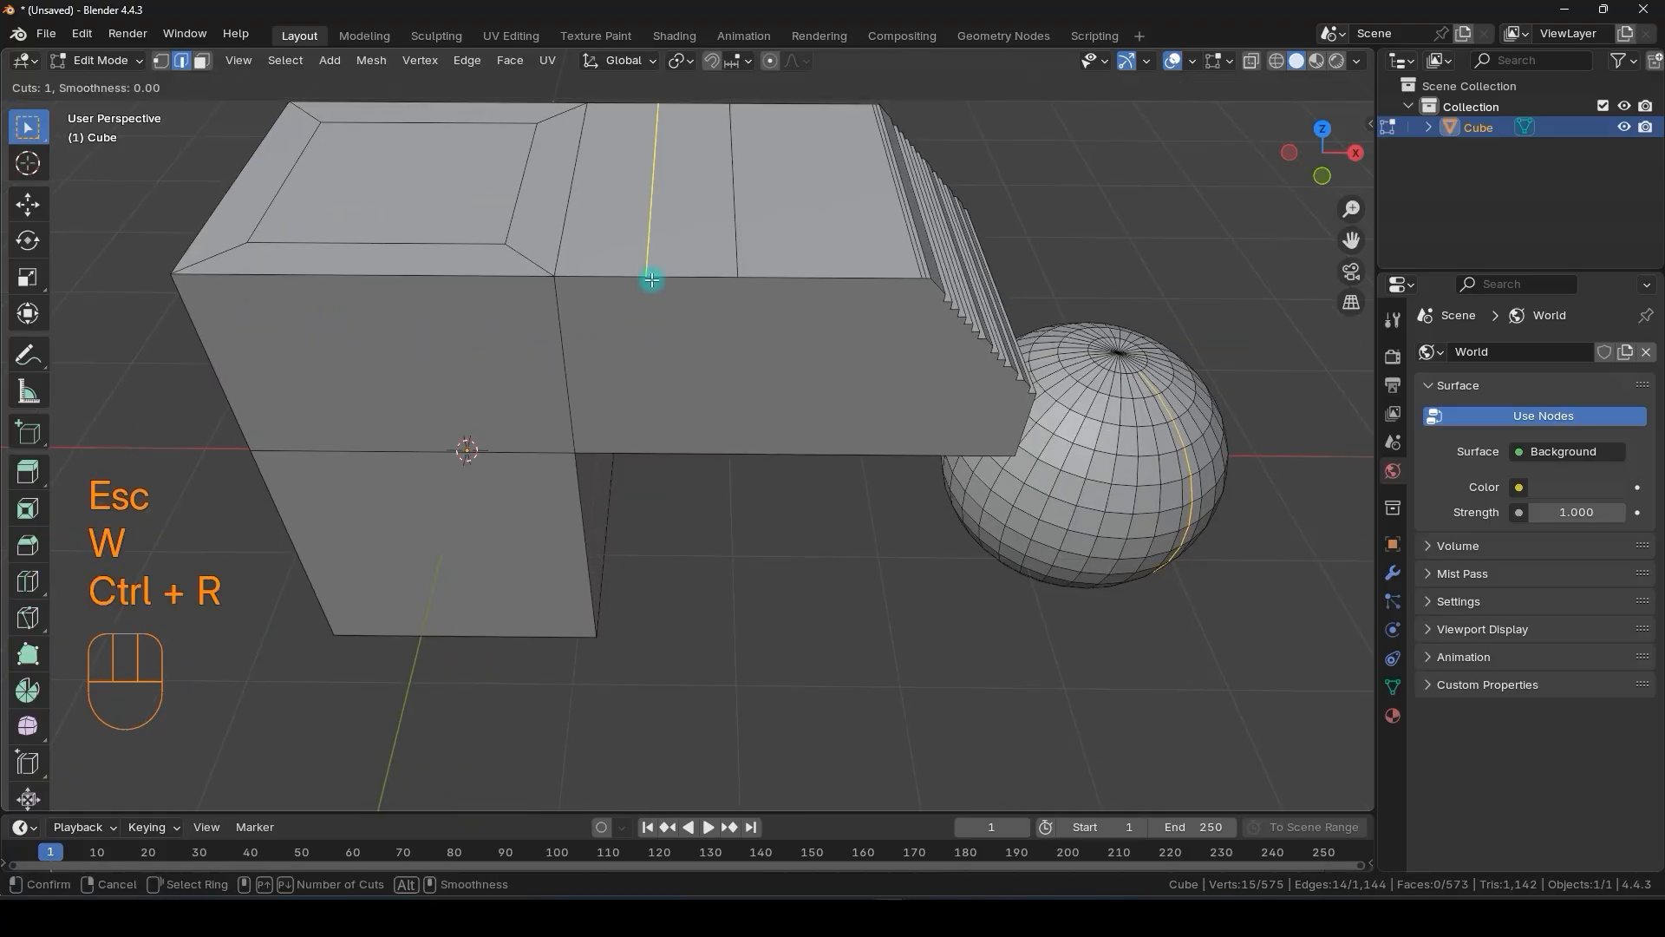
left_click(399, 274)
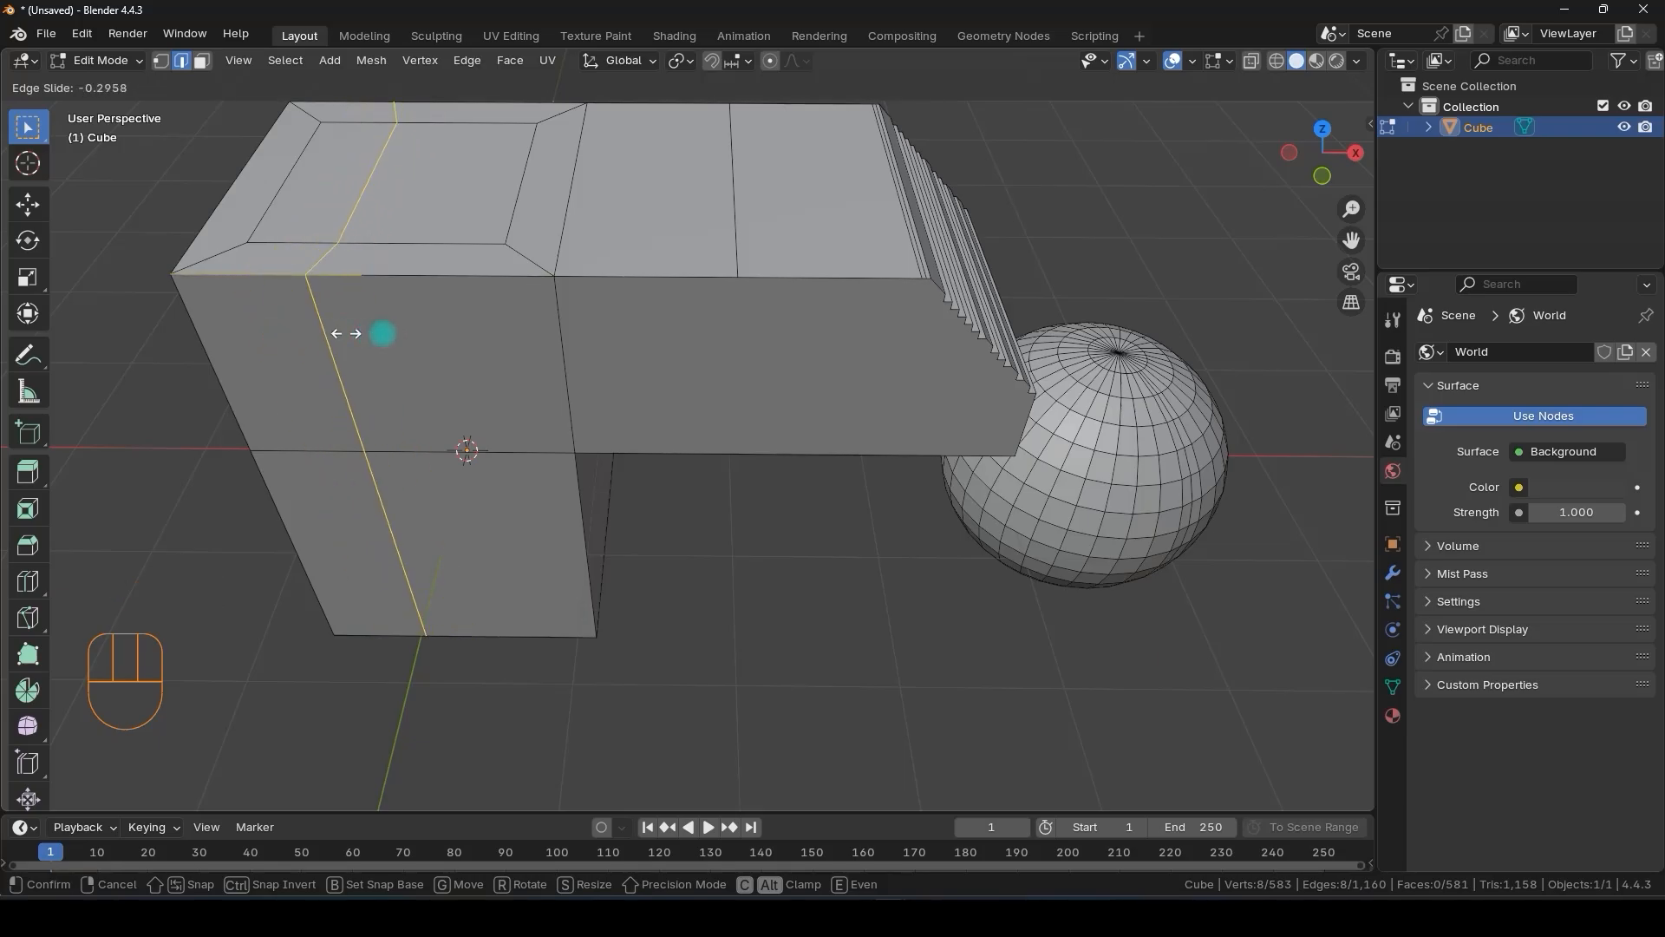
left_click(283, 332)
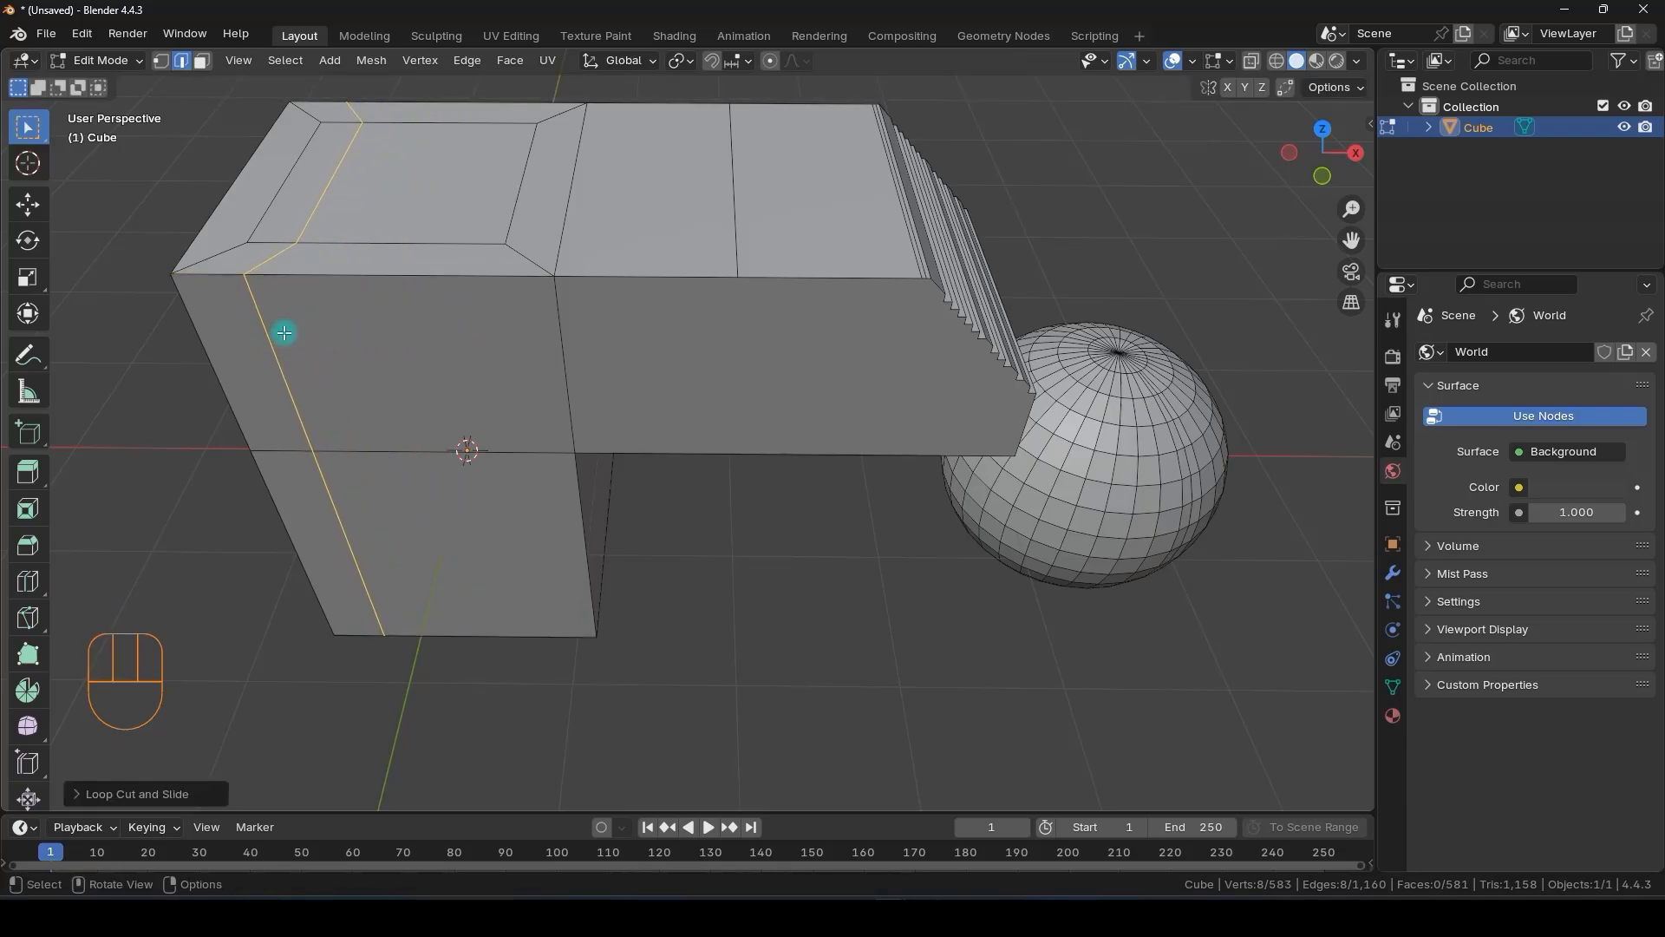
middle_click_drag(279, 330, 524, 367, "shift")
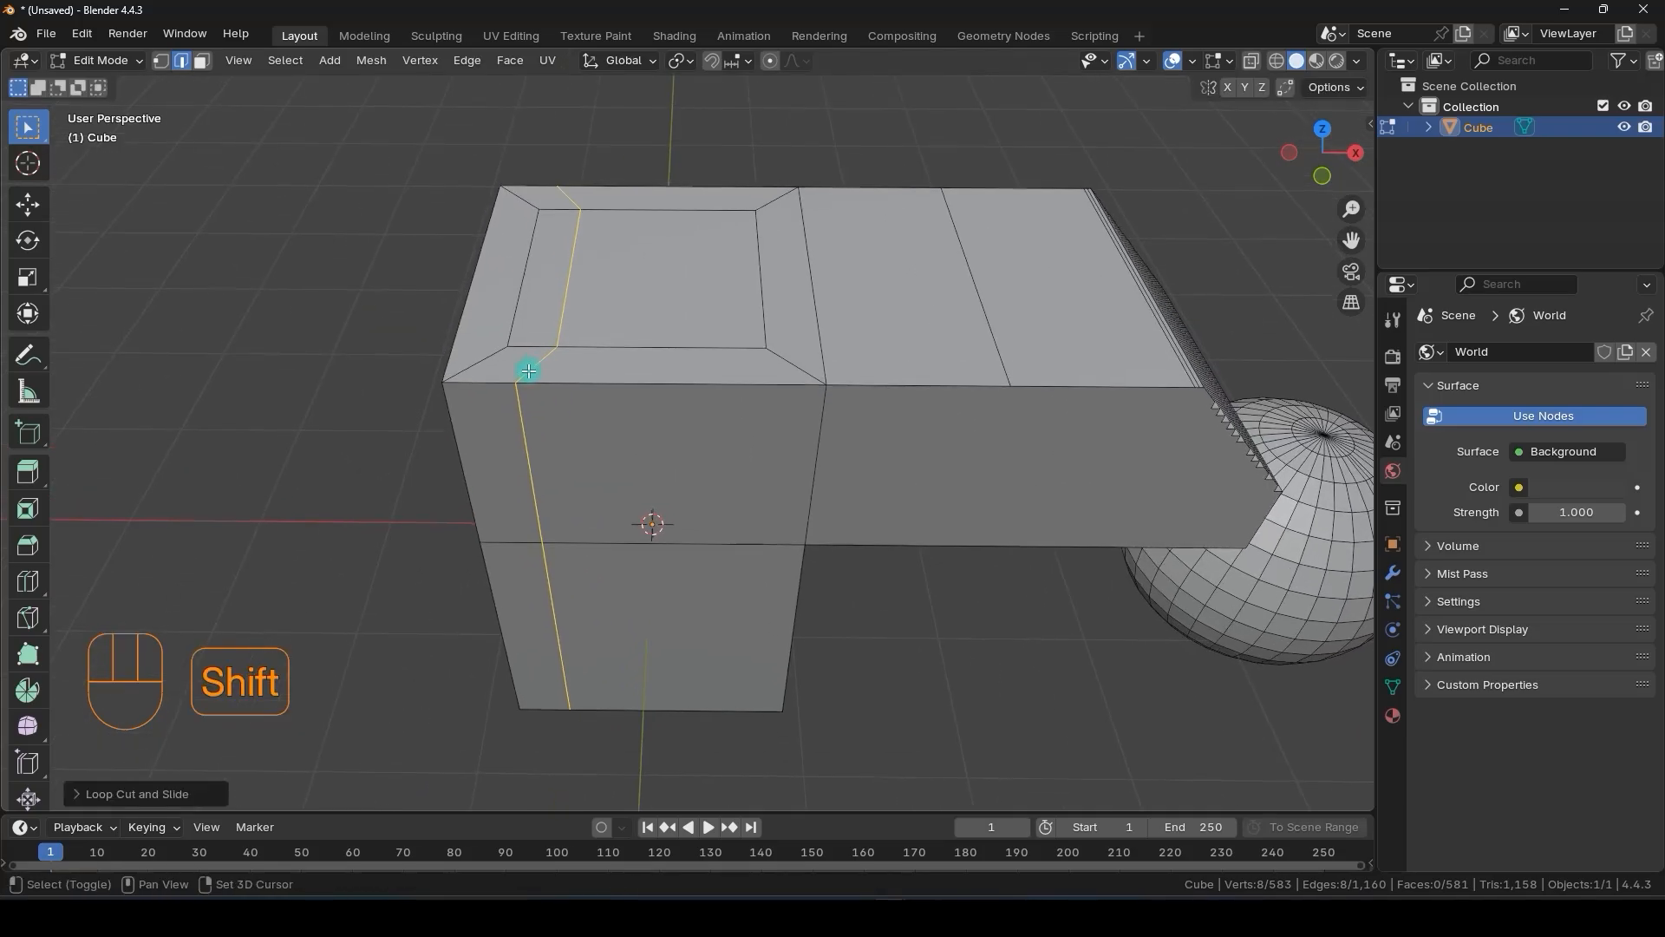
- In the loop cut's operation settings, set 15 cuts, a smoothness of 0.490 and a factor of 0.008
left_click(77, 795)
left_click(245, 607)
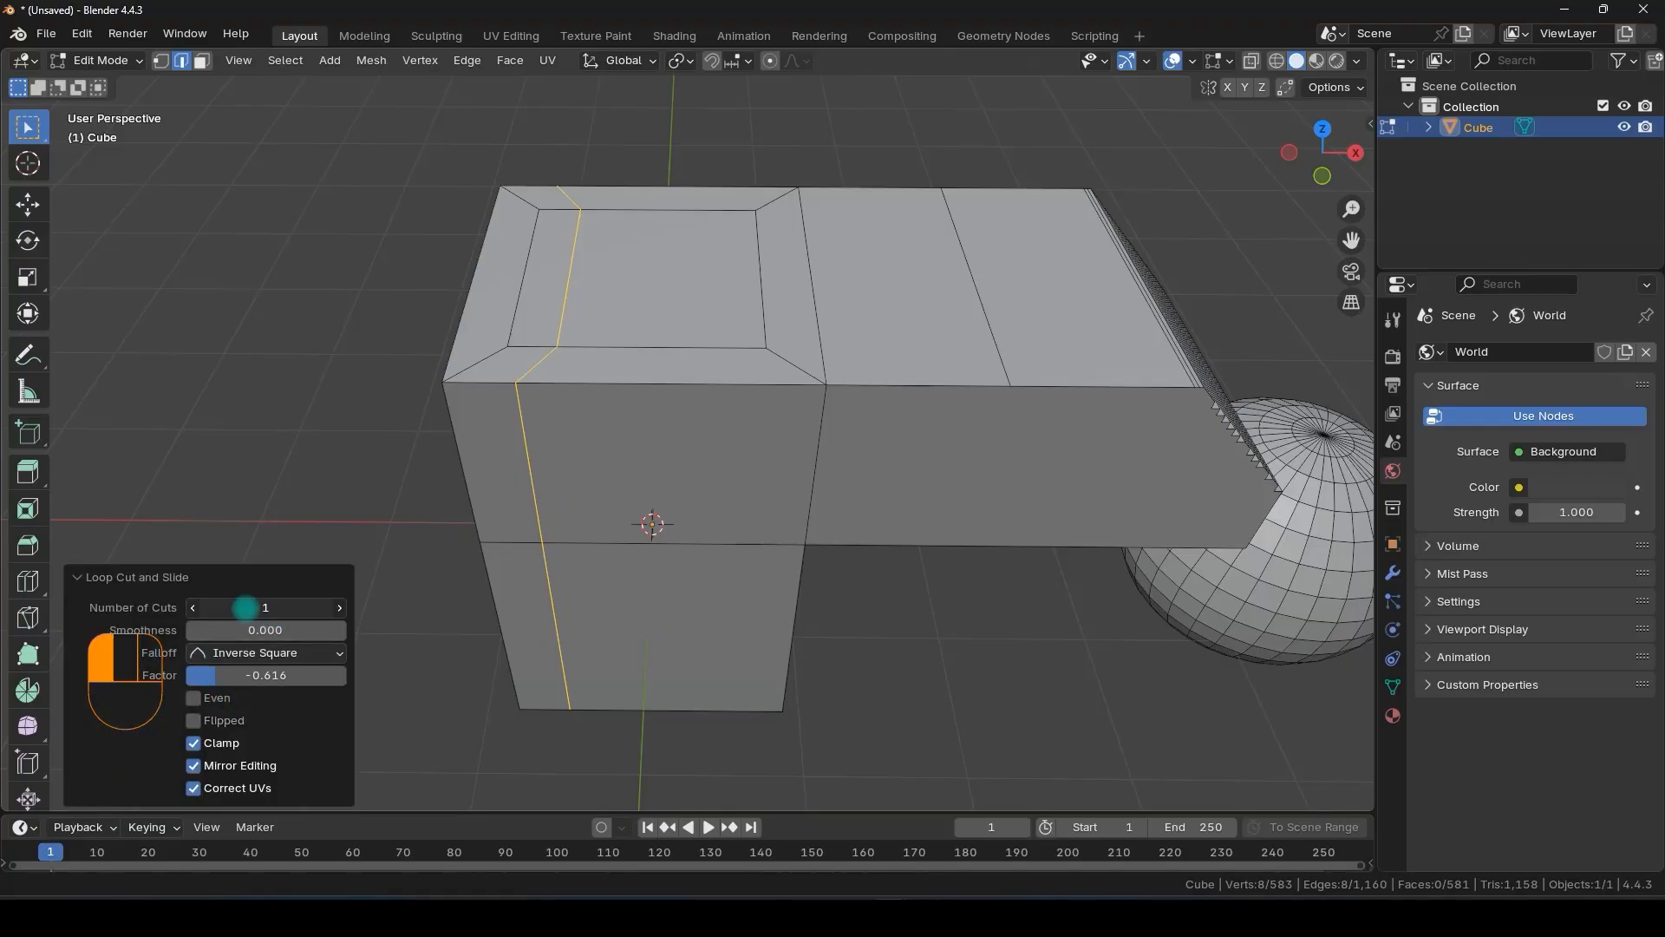
mouse_move(246, 607)
left_mouse_down()
mouse_move(260, 607)
mouse_move(237, 607)
left_mouse_up()
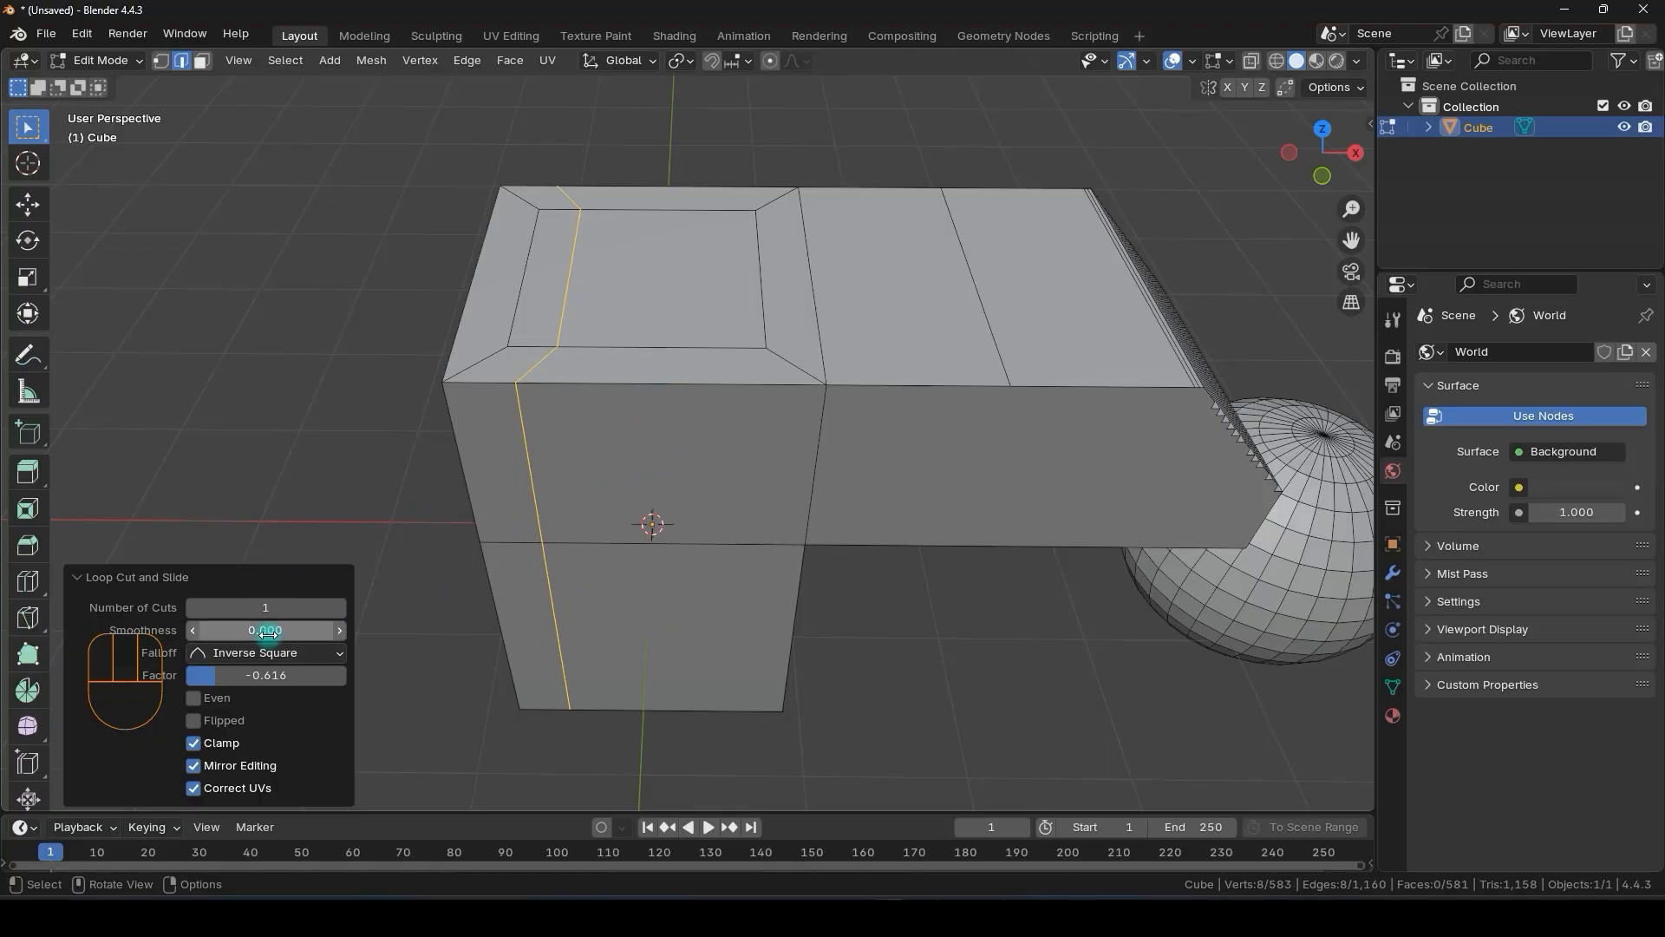
mouse_move(253, 636)
left_mouse_down()
mouse_move(327, 632)
mouse_move(275, 647)
mouse_move(314, 647)
mouse_move(251, 625)
mouse_move(297, 607)
mouse_move(258, 607)
mouse_move(249, 632)
mouse_move(280, 630)
left_mouse_up()
middle_click_drag(646, 503, 763, 490)
left_click_drag(247, 630, 376, 654)
middle_click_drag(376, 653, 628, 483)
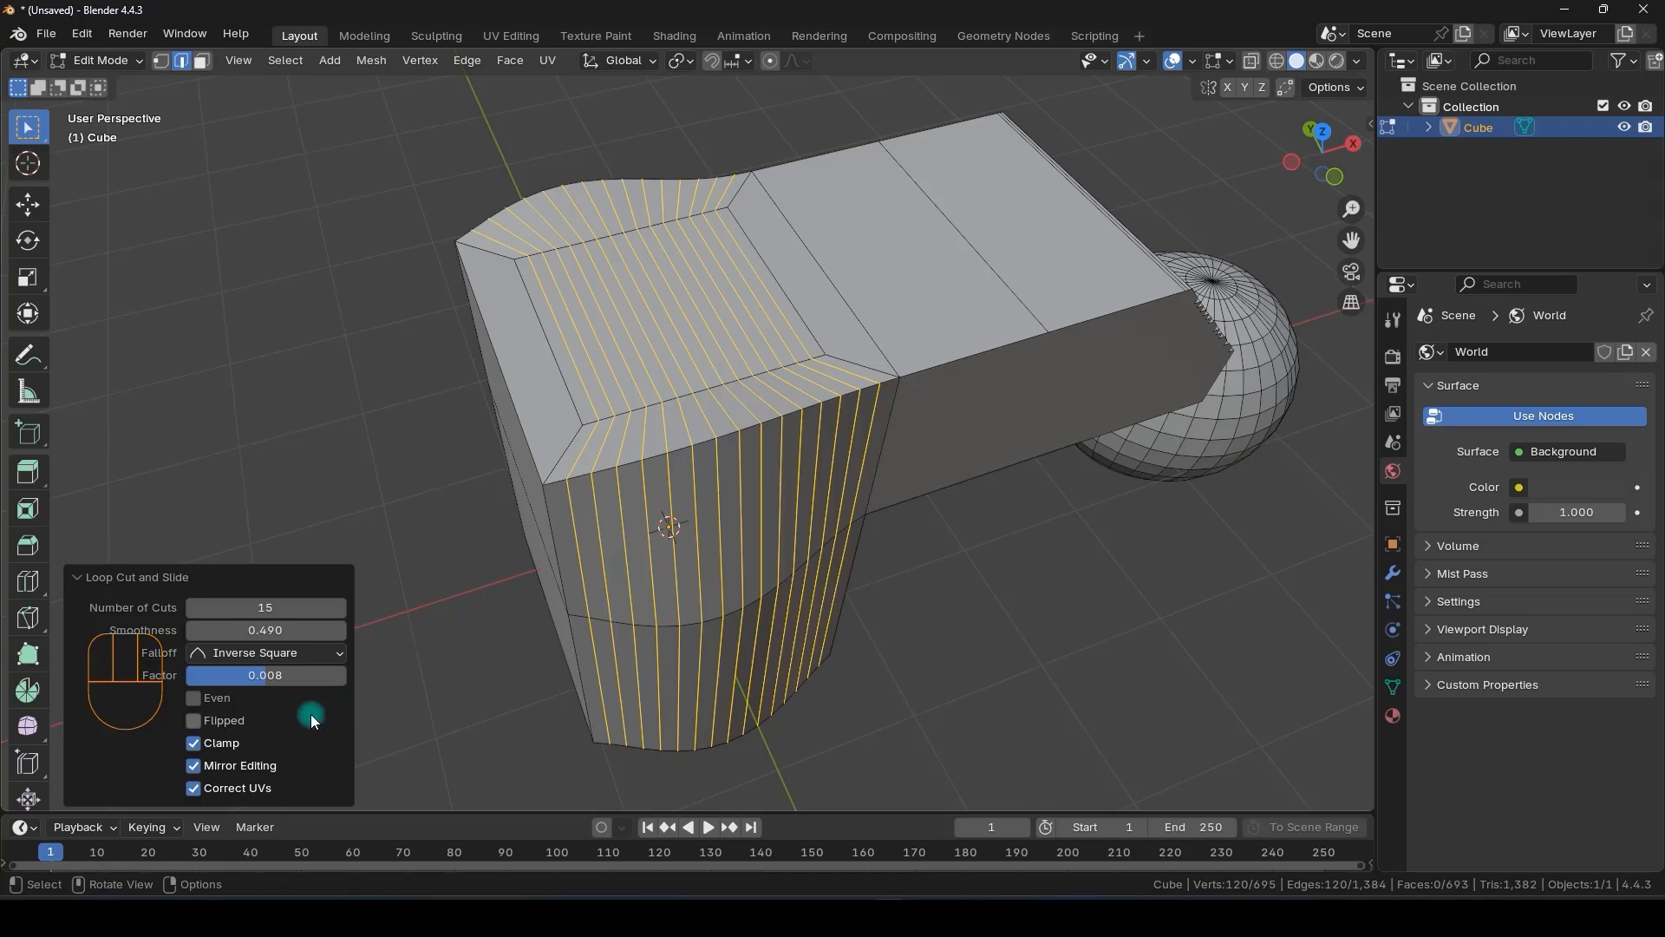
- Reduce the loop cut to 2 cuts, turn on the Even option and examine the spacing from above
left_click_drag(280, 611, 226, 609)
middle_click_drag(721, 521, 662, 491)
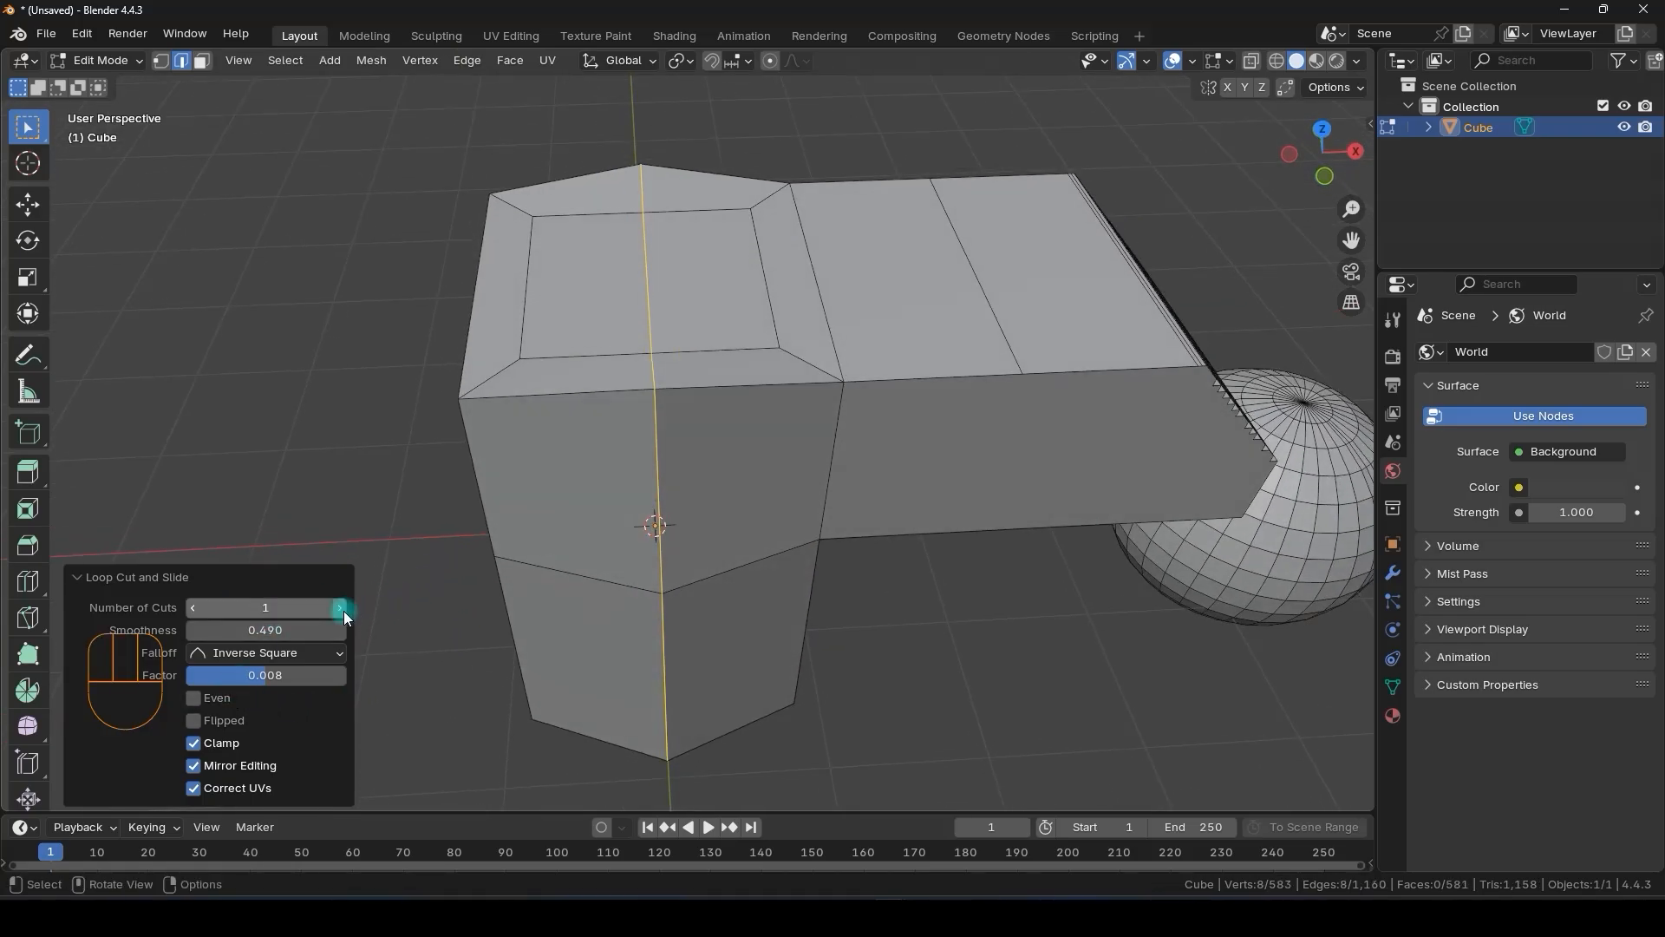
left_click(342, 609)
left_click(209, 699)
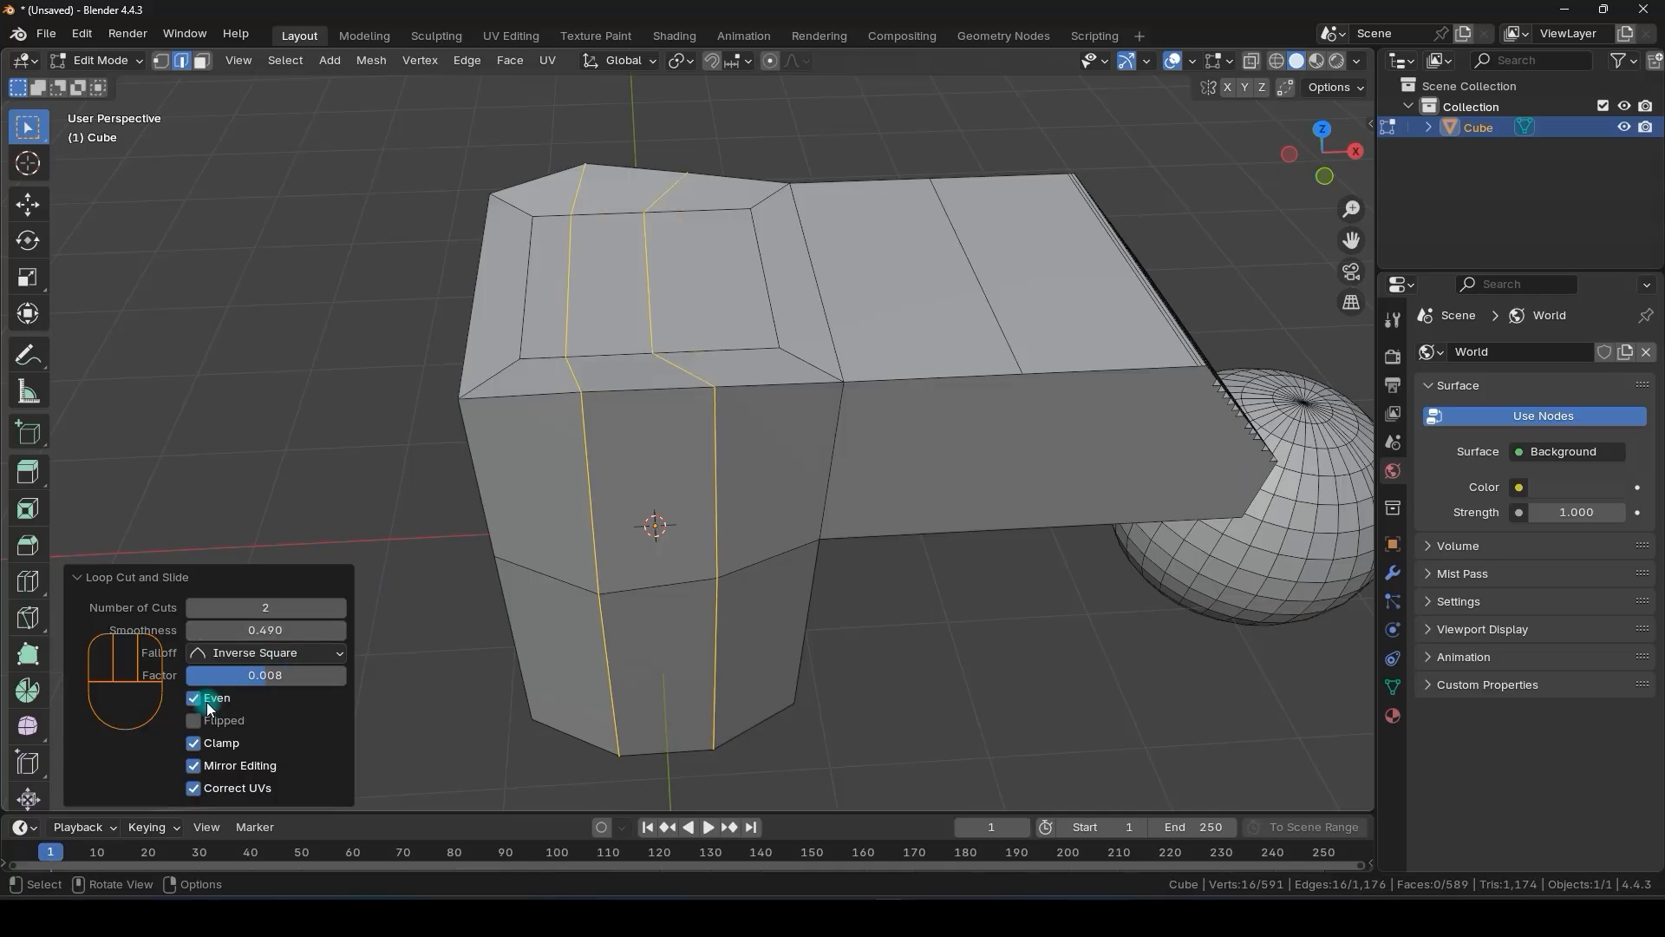
left_click(207, 701)
left_click(206, 700)
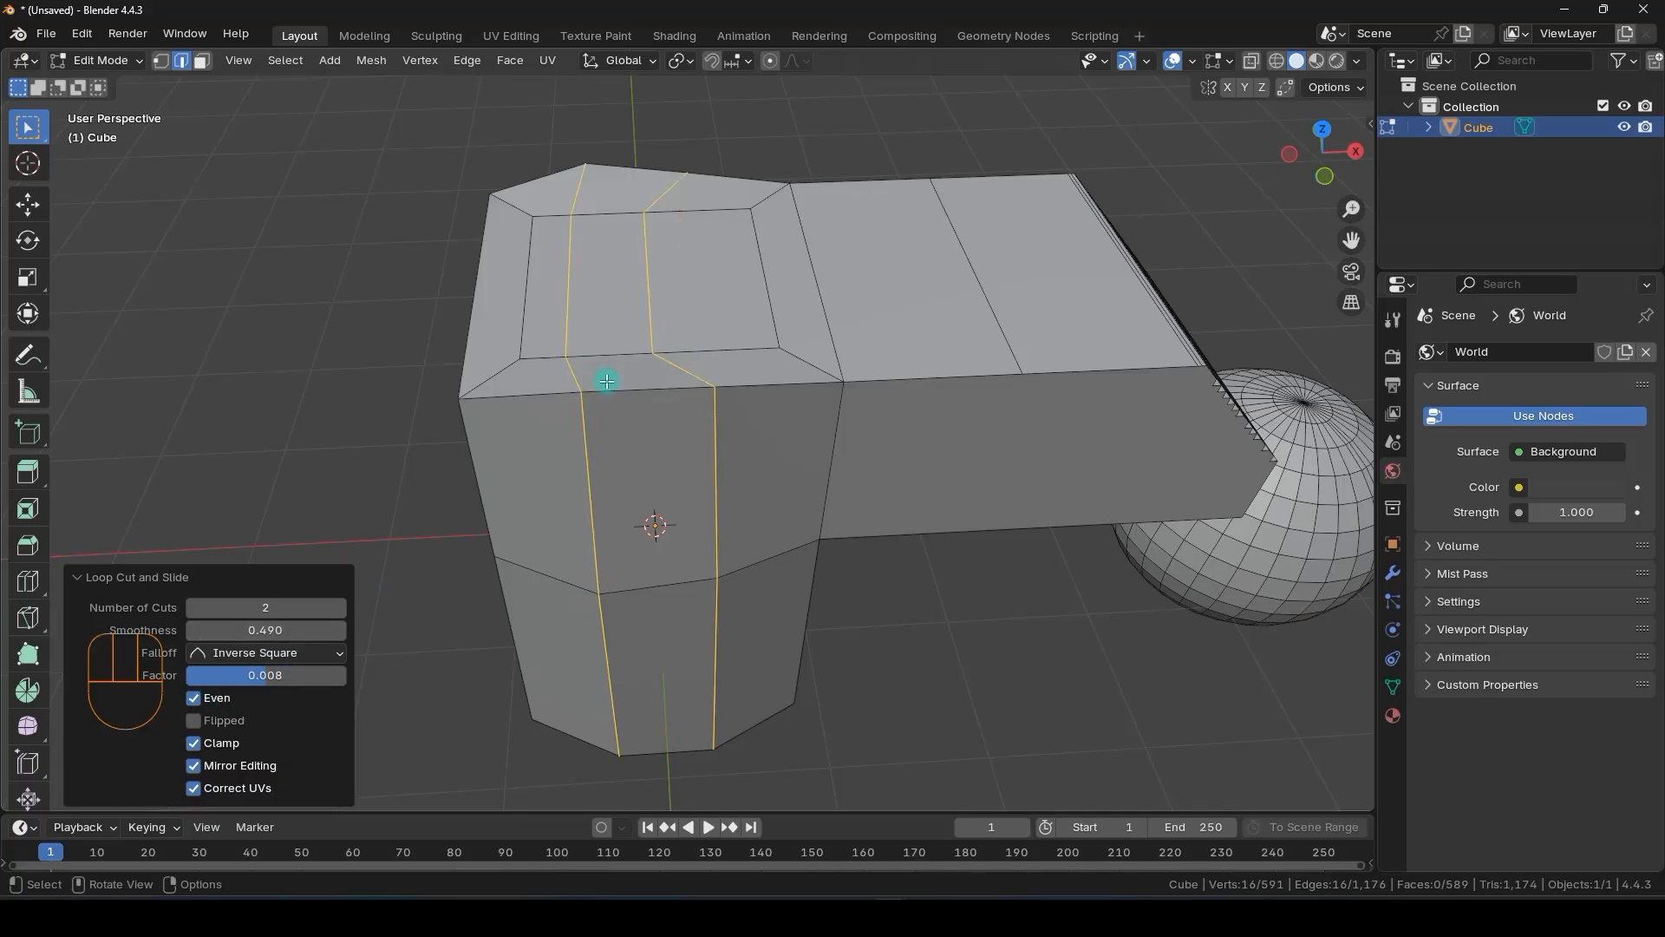
middle_click_drag(622, 269, 585, 271)
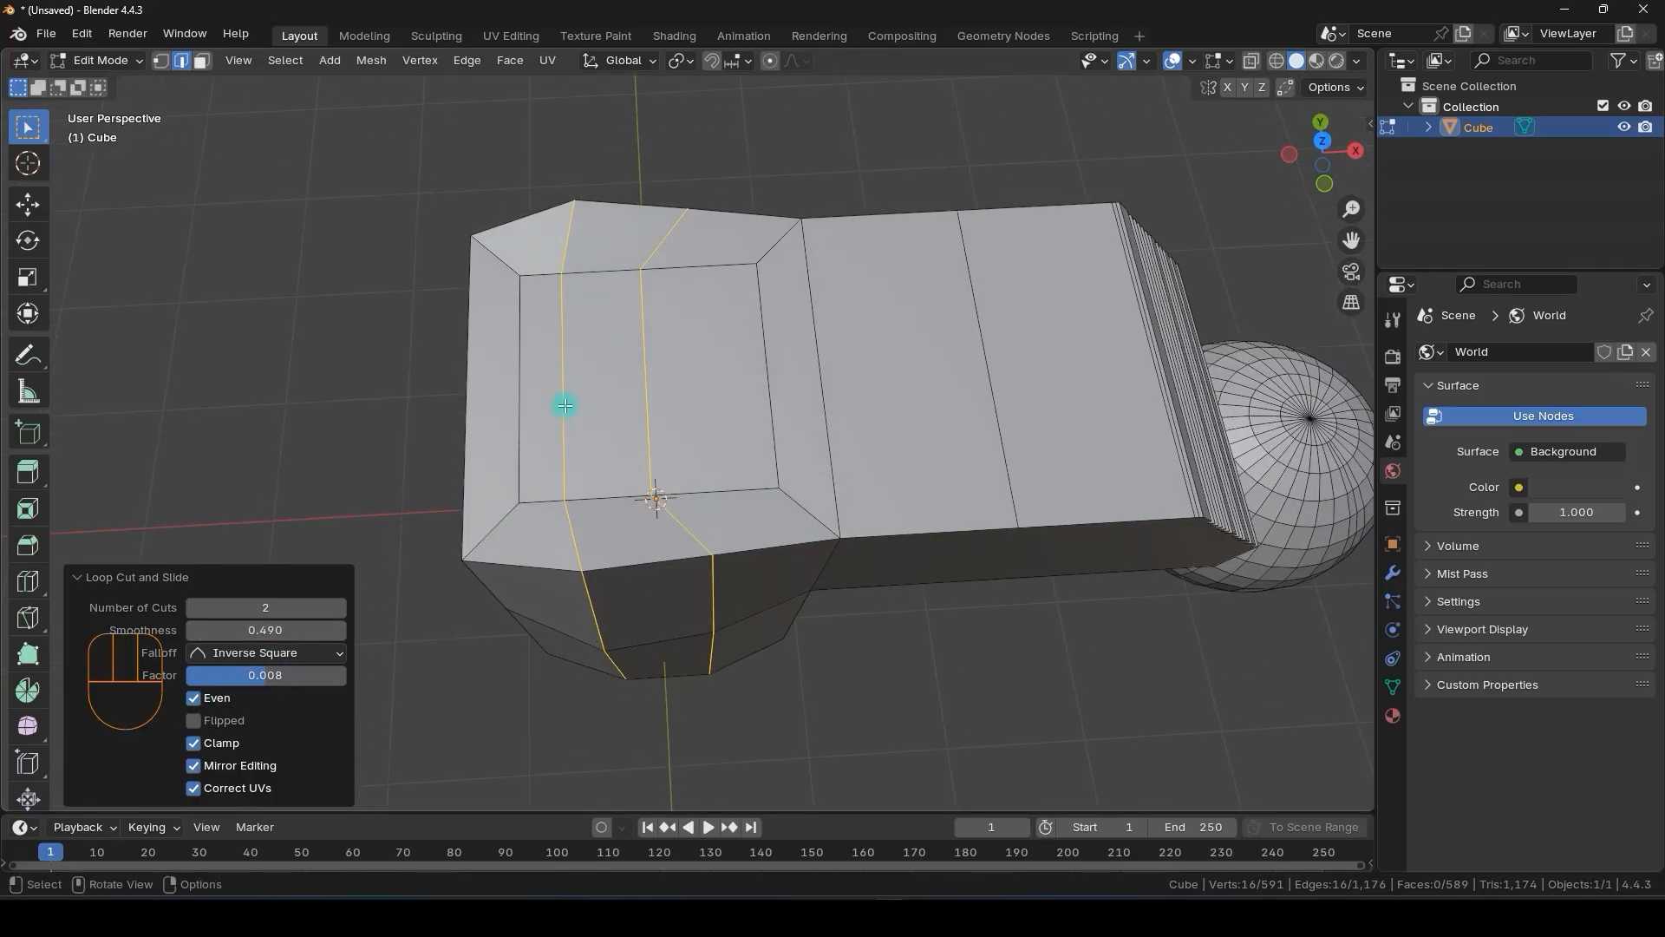
middle_click_drag(565, 405, 568, 247)
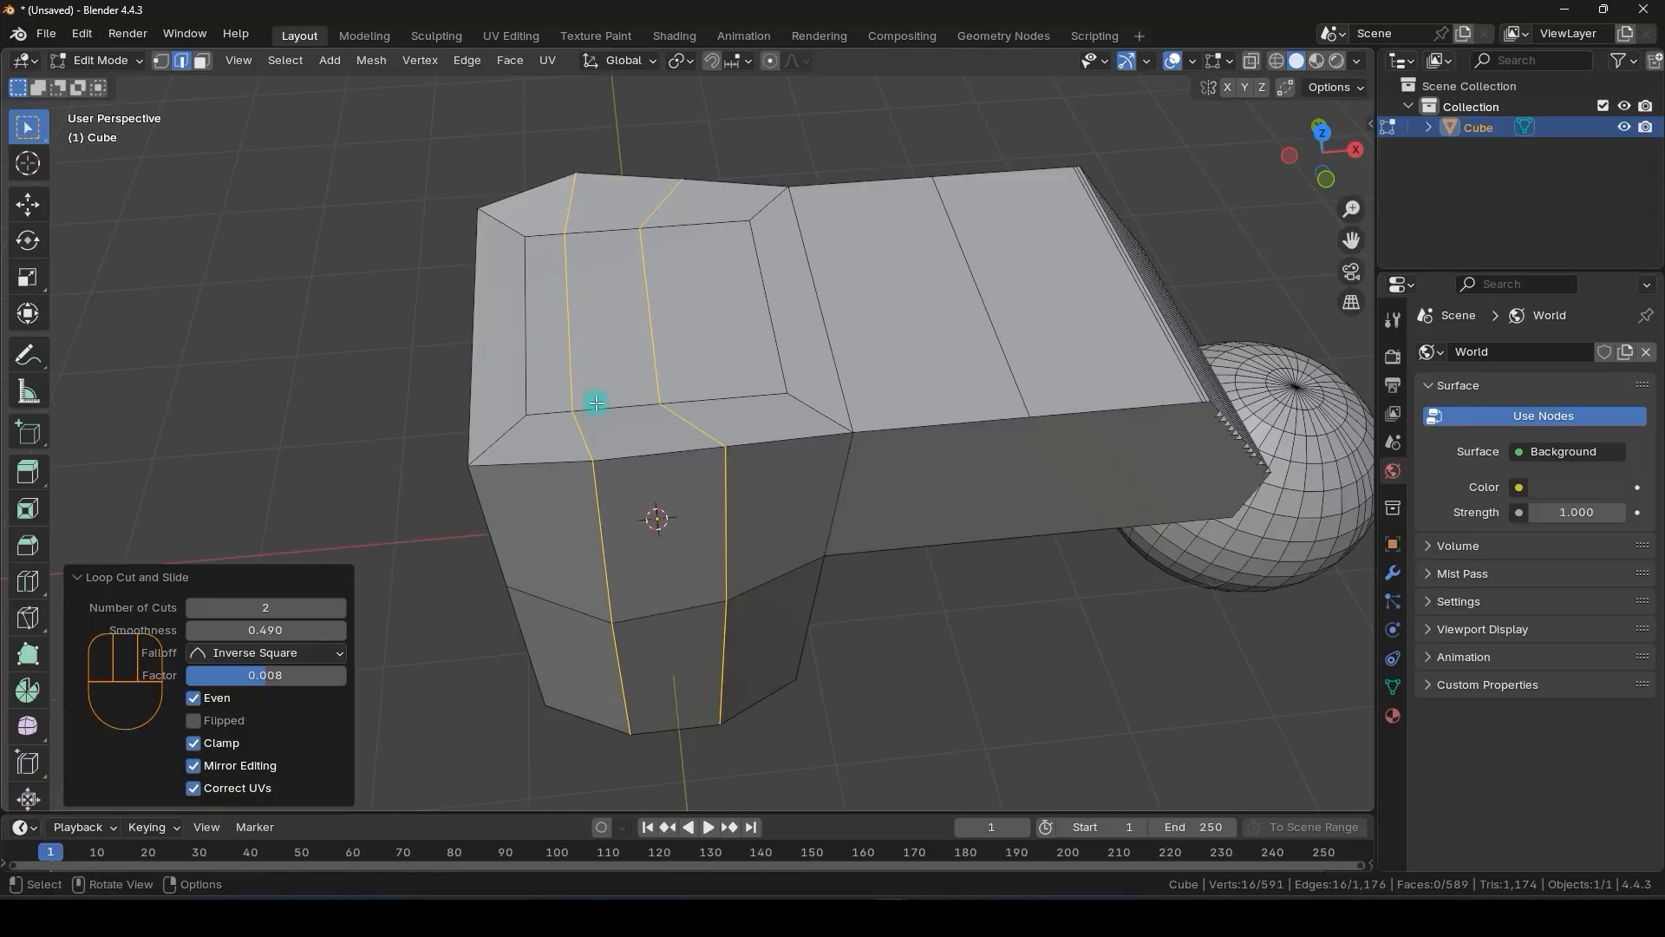
- Toggle the Even option to compare the spacing of the two cuts, leaving it off
left_click(206, 698)
middle_click_drag(661, 517, 529, 572)
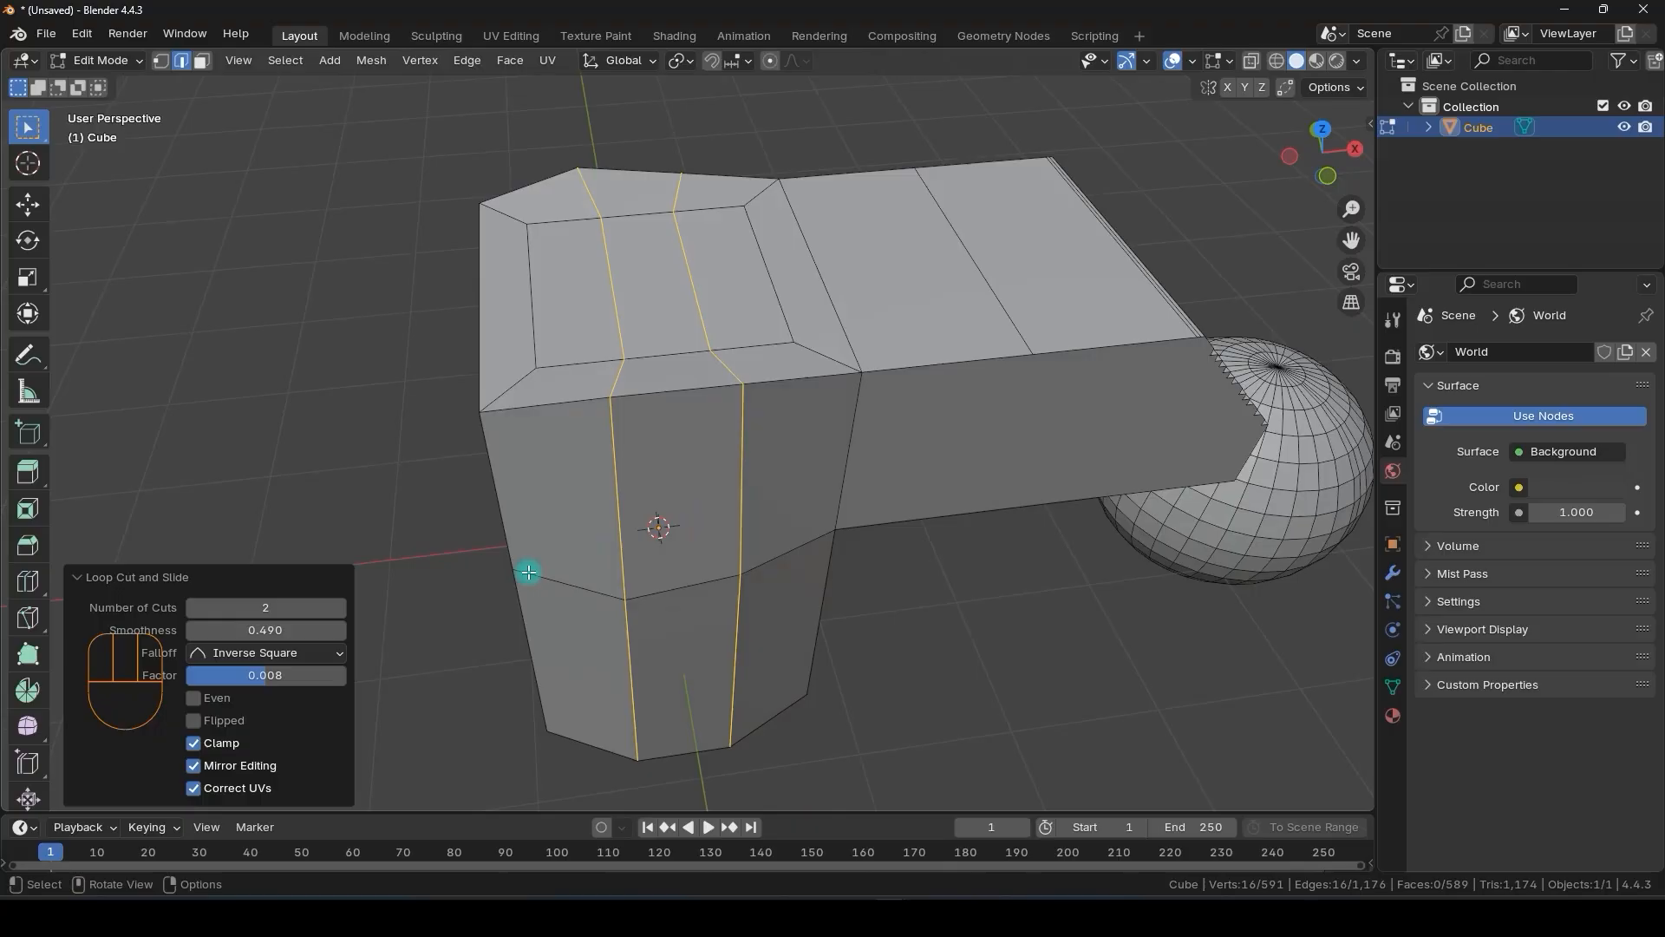
left_click(212, 704)
left_click(214, 701)
left_click(213, 700)
left_click(213, 701)
- Try the Smooth falloff and the Sphere falloff on the two loop cuts
left_click(249, 653)
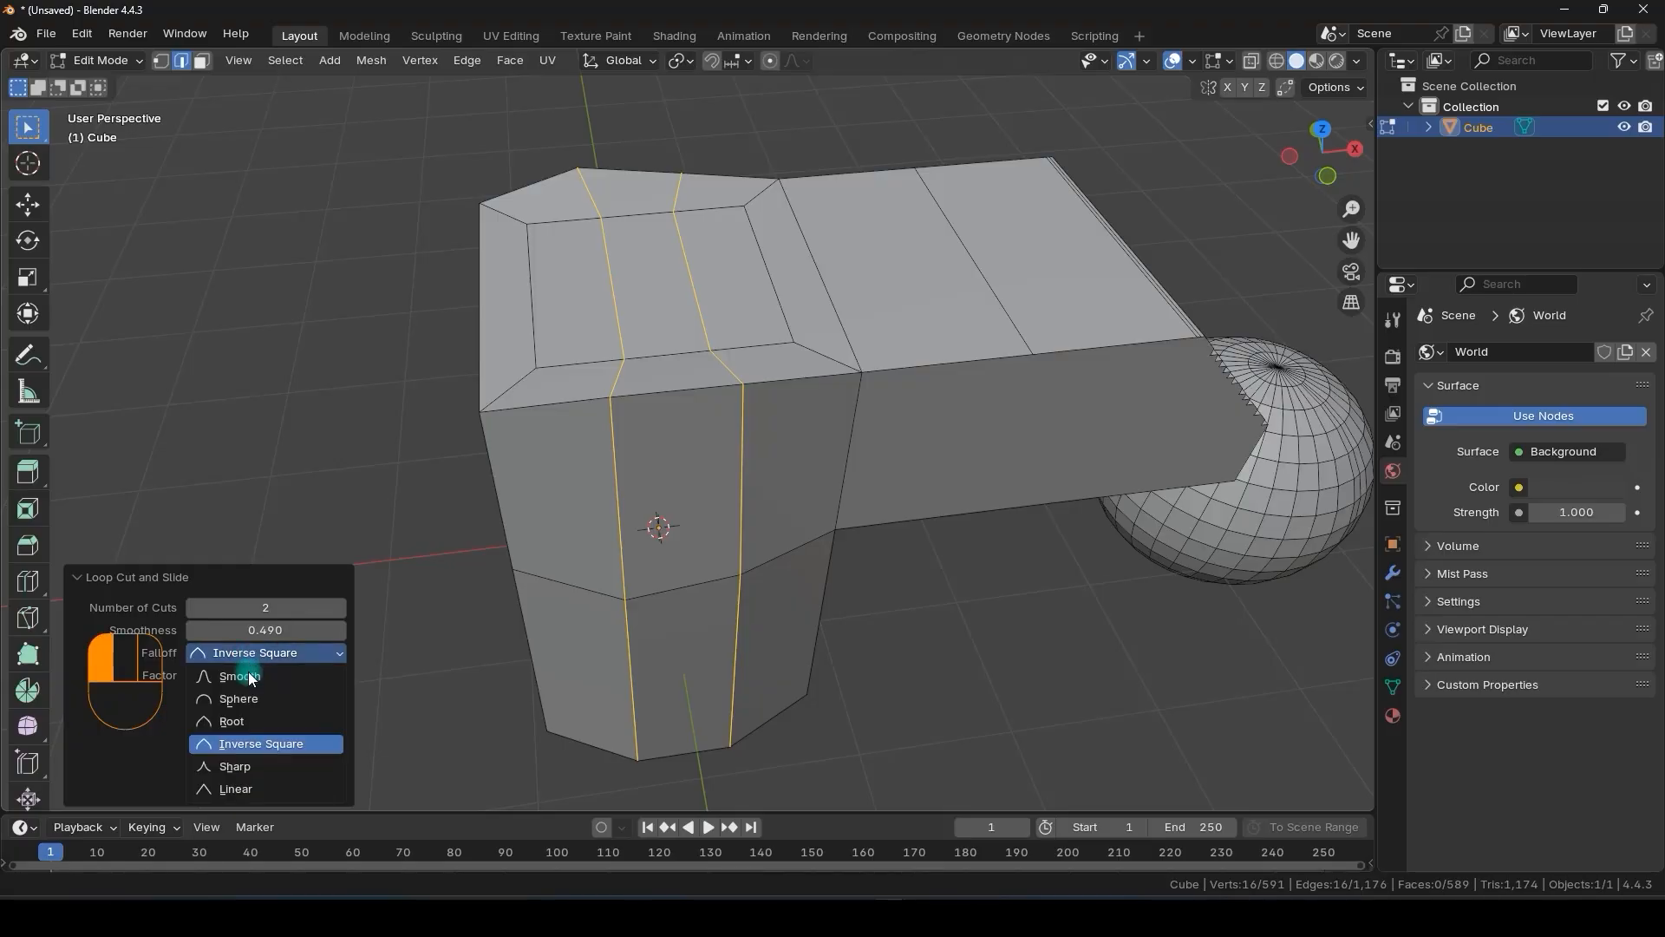
left_click(249, 677)
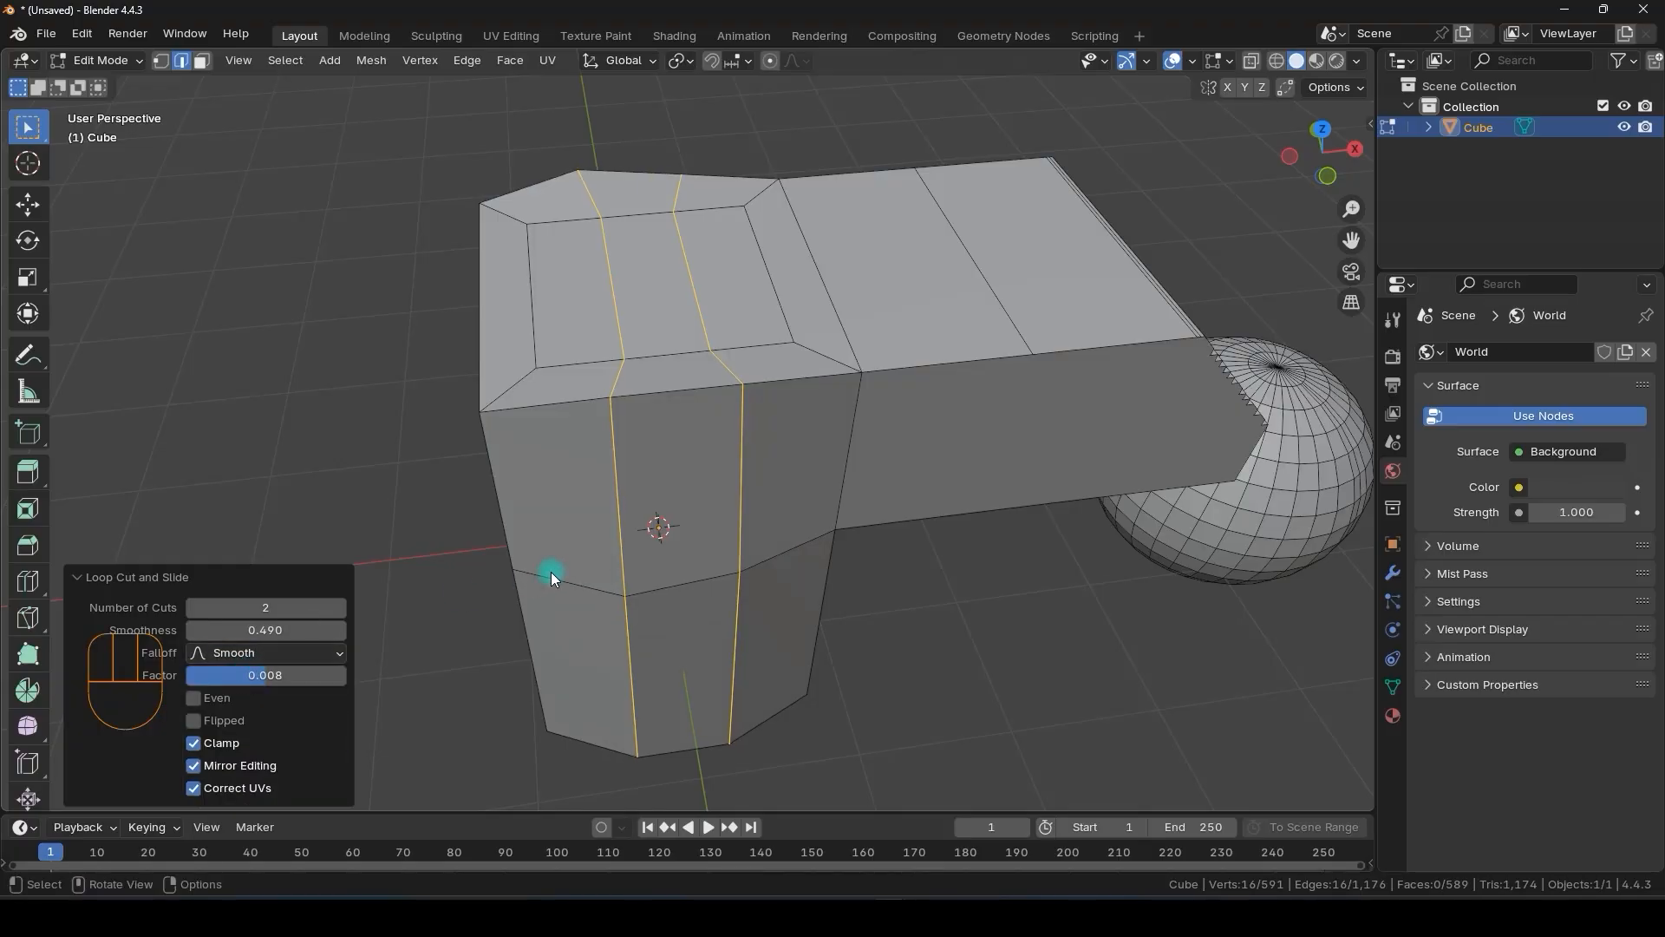
left_click(247, 655)
left_click(249, 700)
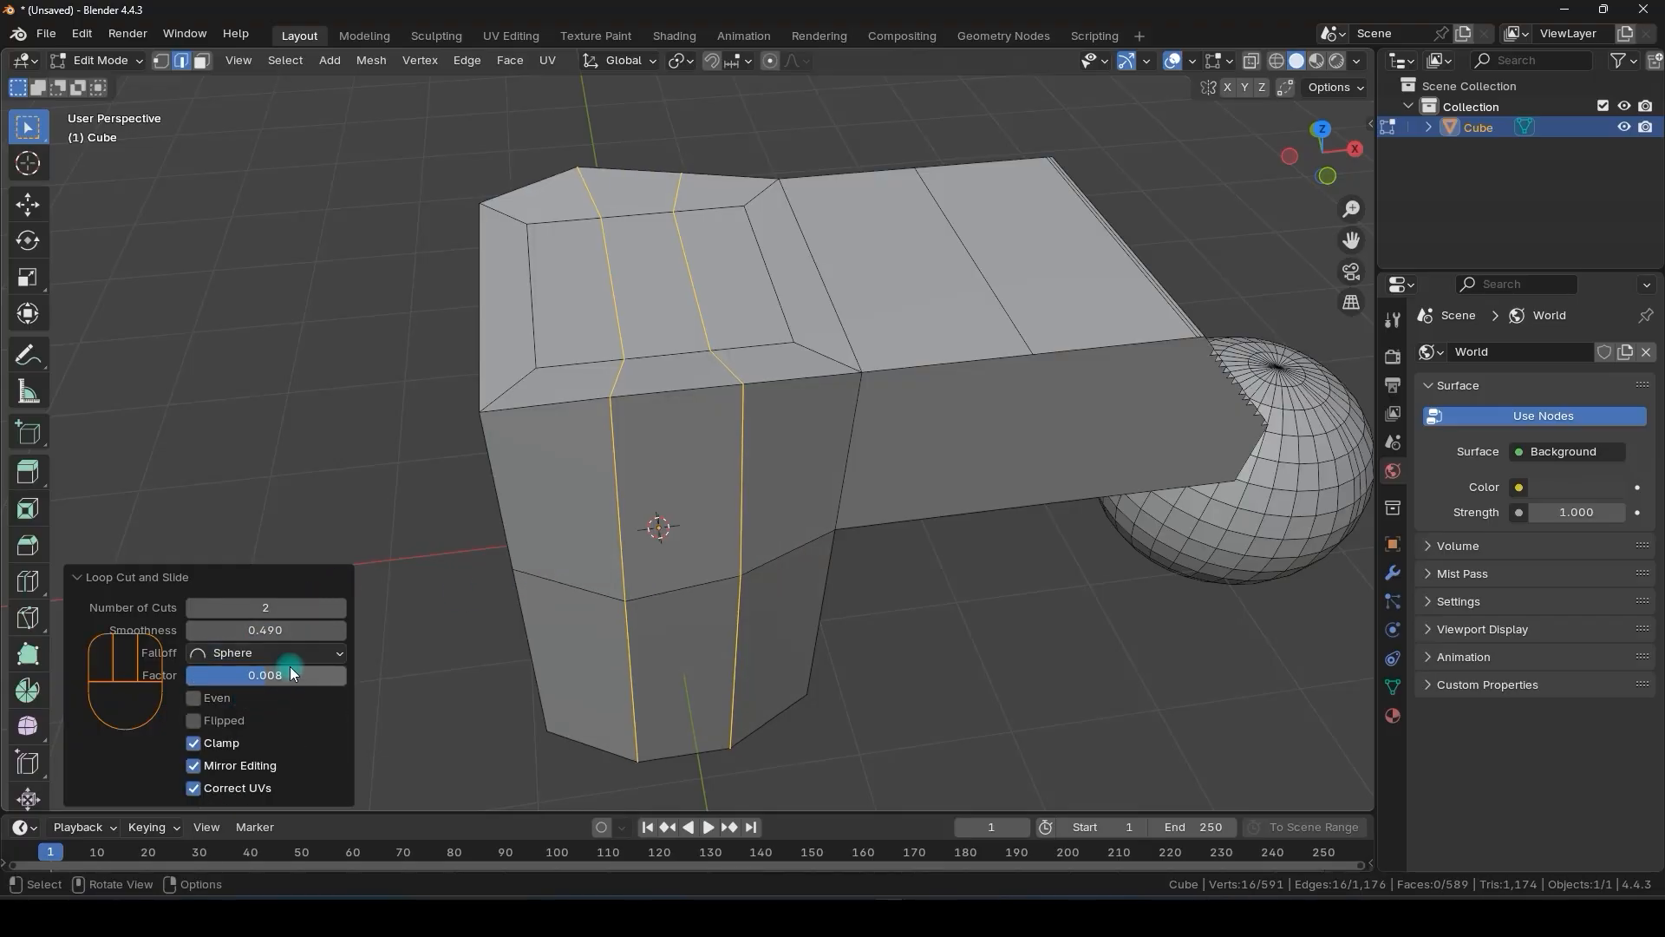
- Raise the number of cuts to 11 and set the falloff back to Inverse Square
mouse_move(266, 607)
left_mouse_down()
mouse_move(313, 607)
mouse_move(282, 607)
left_mouse_up()
left_click(224, 654)
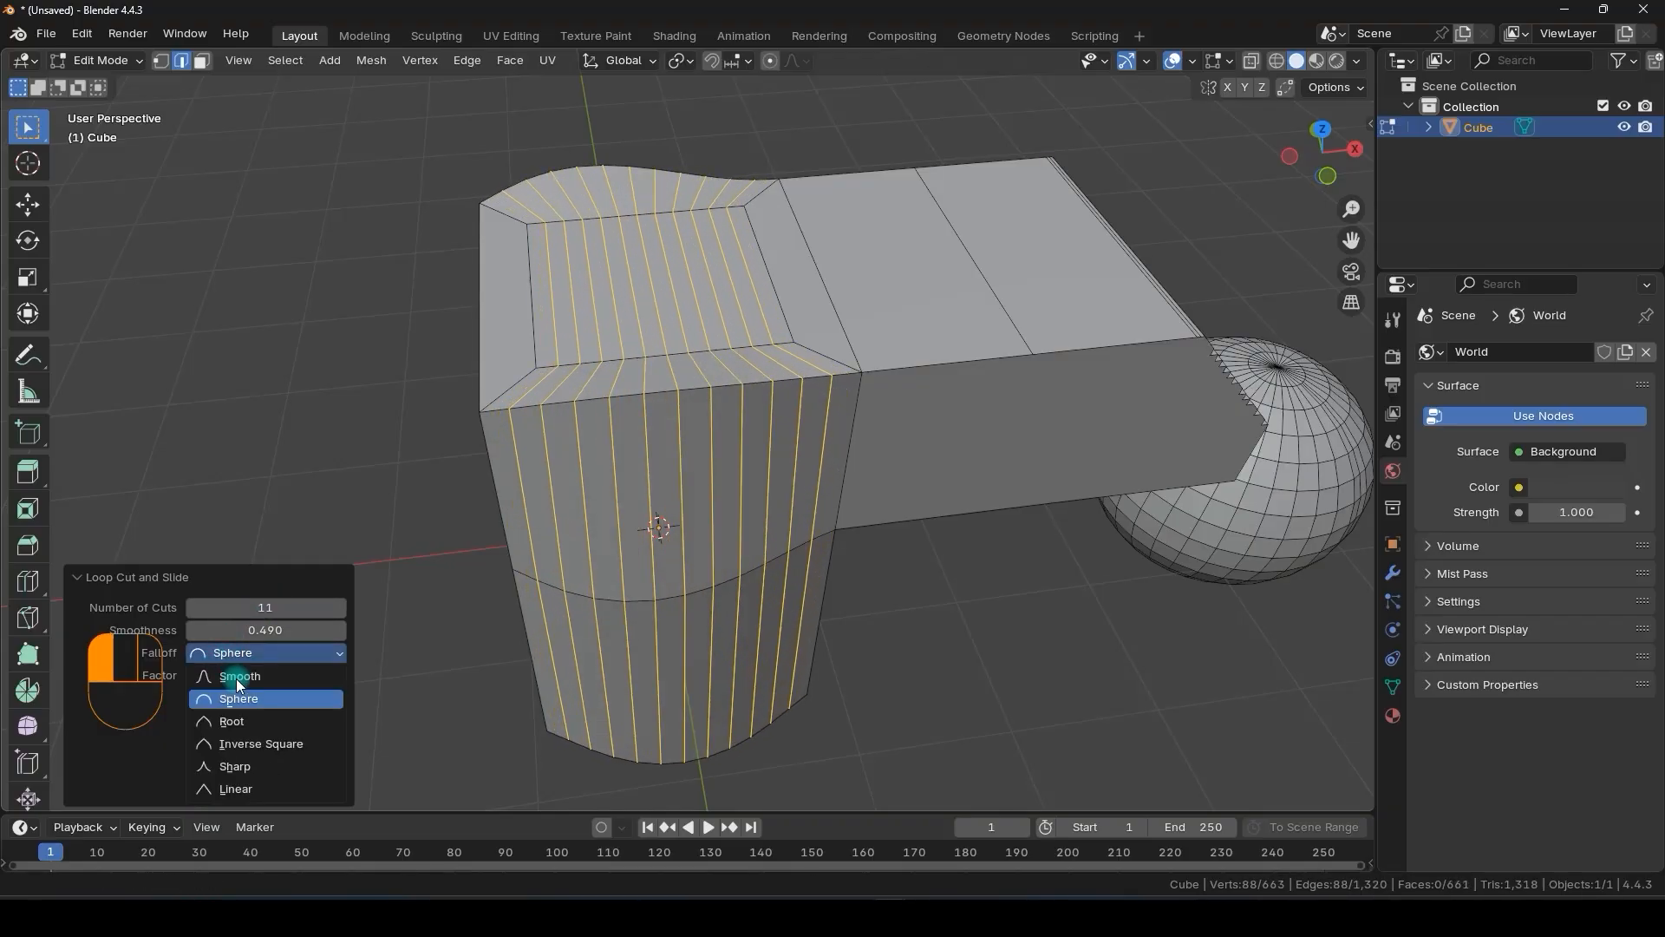
left_click(257, 748)
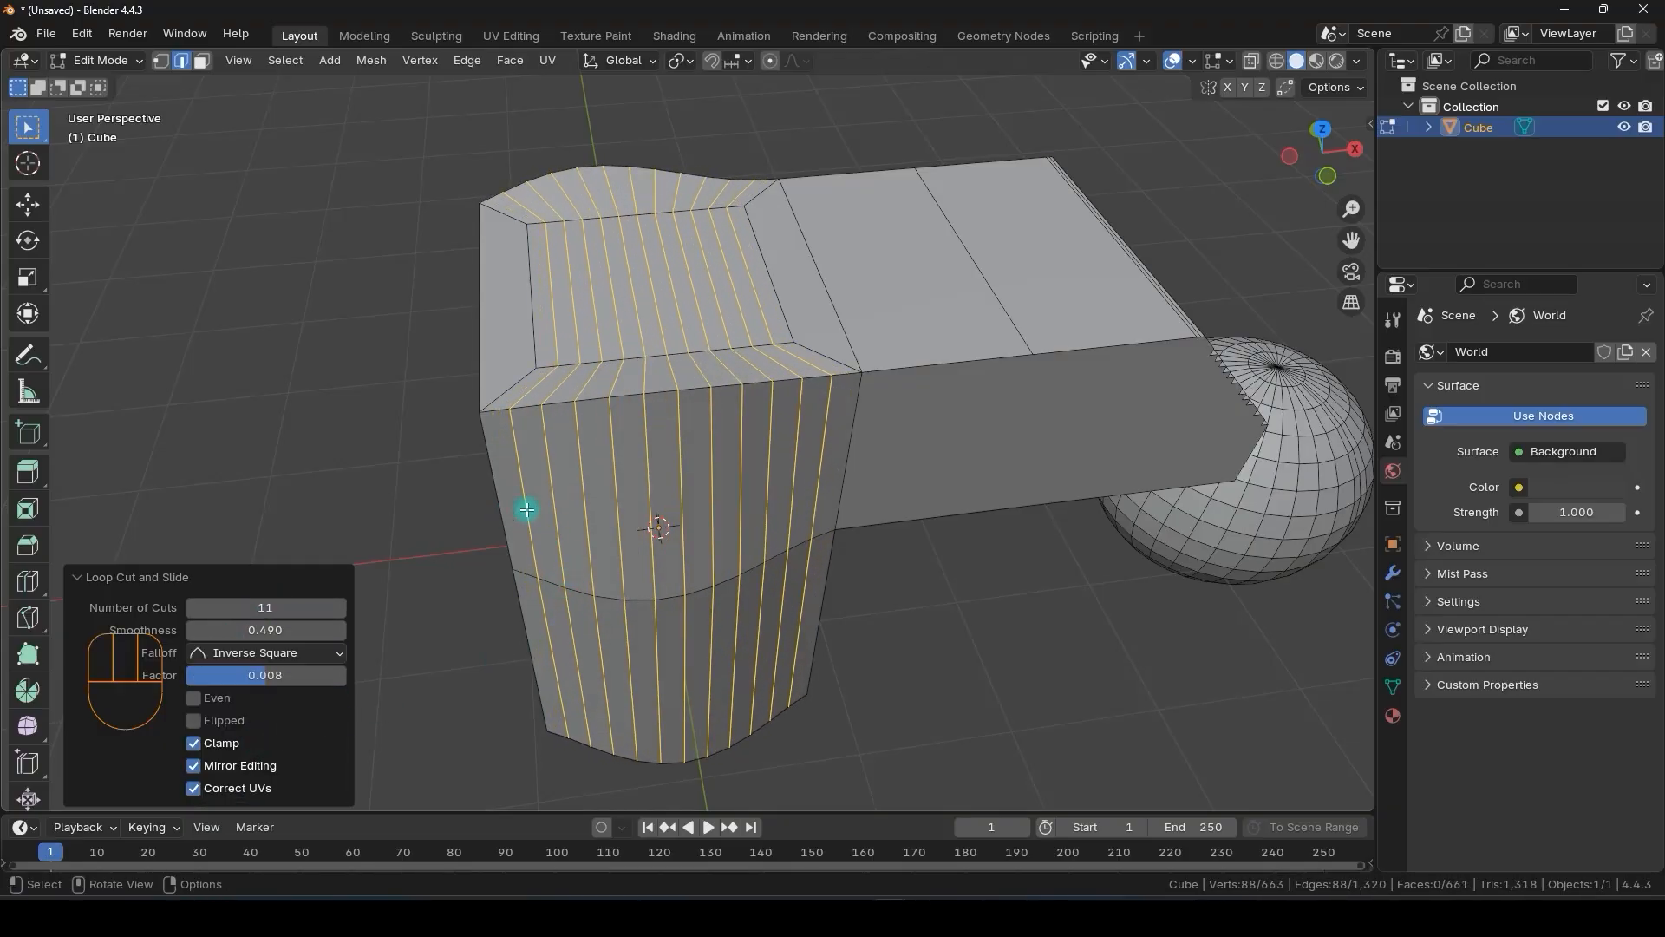
- Increase the loop cut's smoothness and number of cuts for a denser, stronger bulge, and collapse its settings
middle_click_drag(527, 510, 453, 598)
mouse_move(265, 630)
left_mouse_down()
mouse_move(315, 626)
mouse_move(300, 641)
mouse_move(261, 606)
mouse_move(318, 608)
mouse_move(273, 608)
left_mouse_up()
left_click(79, 577)
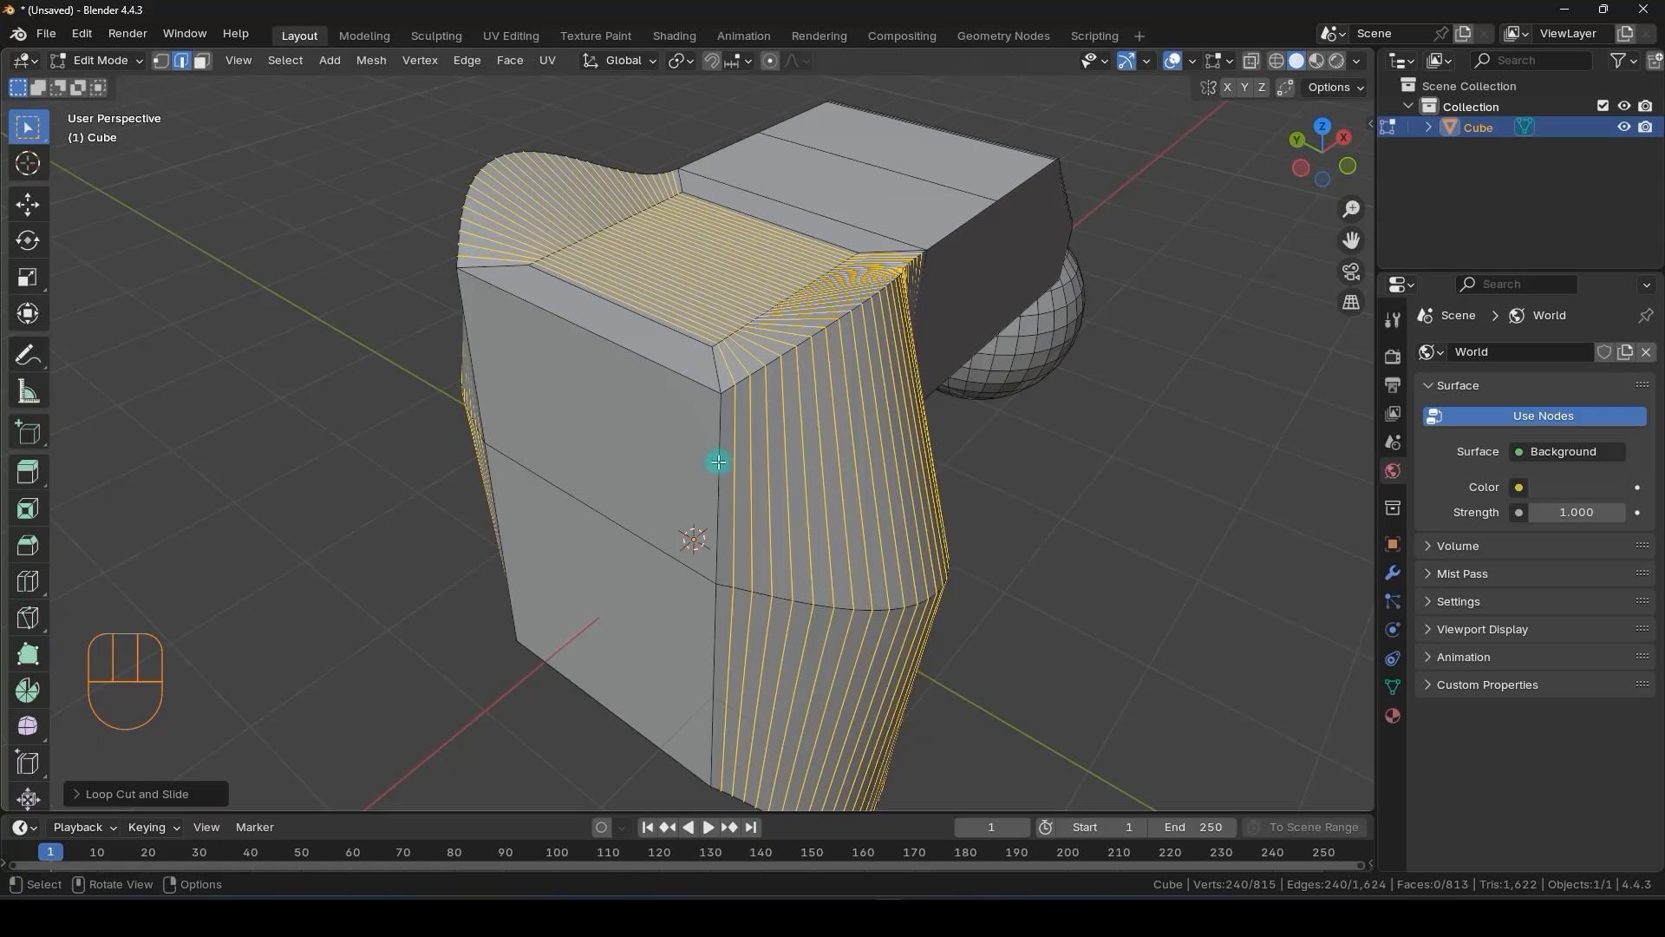
- In vertex mode, knife a diagonal cut across the arm's top face from the corner at the column to the opposite midpoint vertex
middle_click_drag(718, 462, 217, 555)
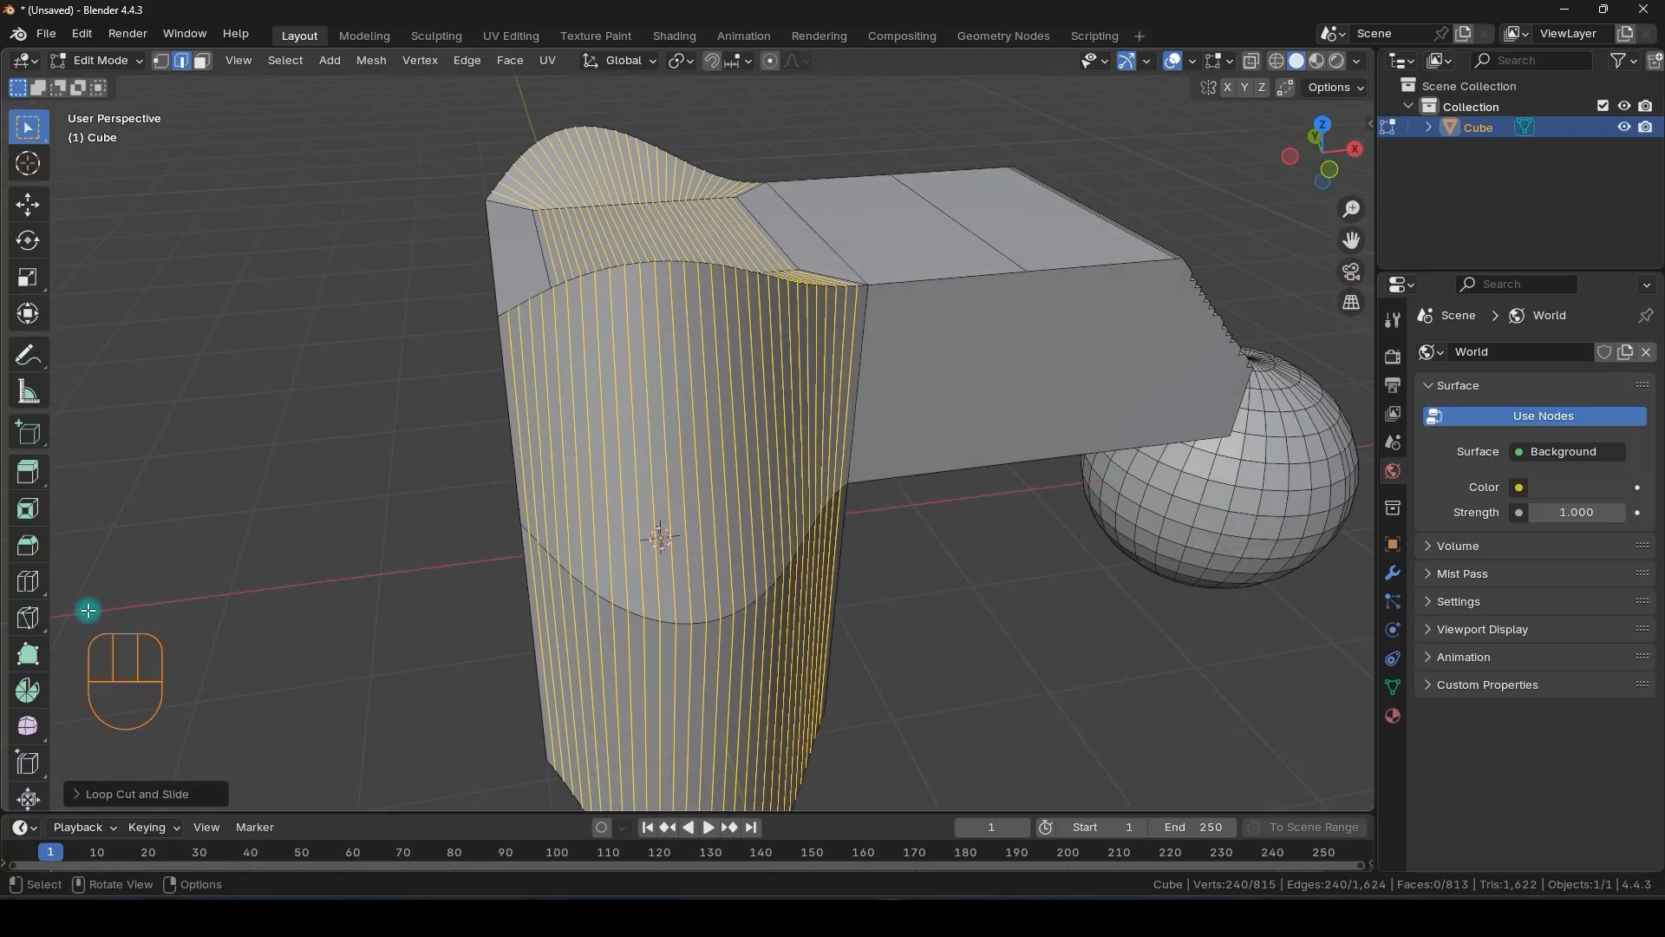
middle_click_drag(676, 460, 613, 456)
left_click(28, 618)
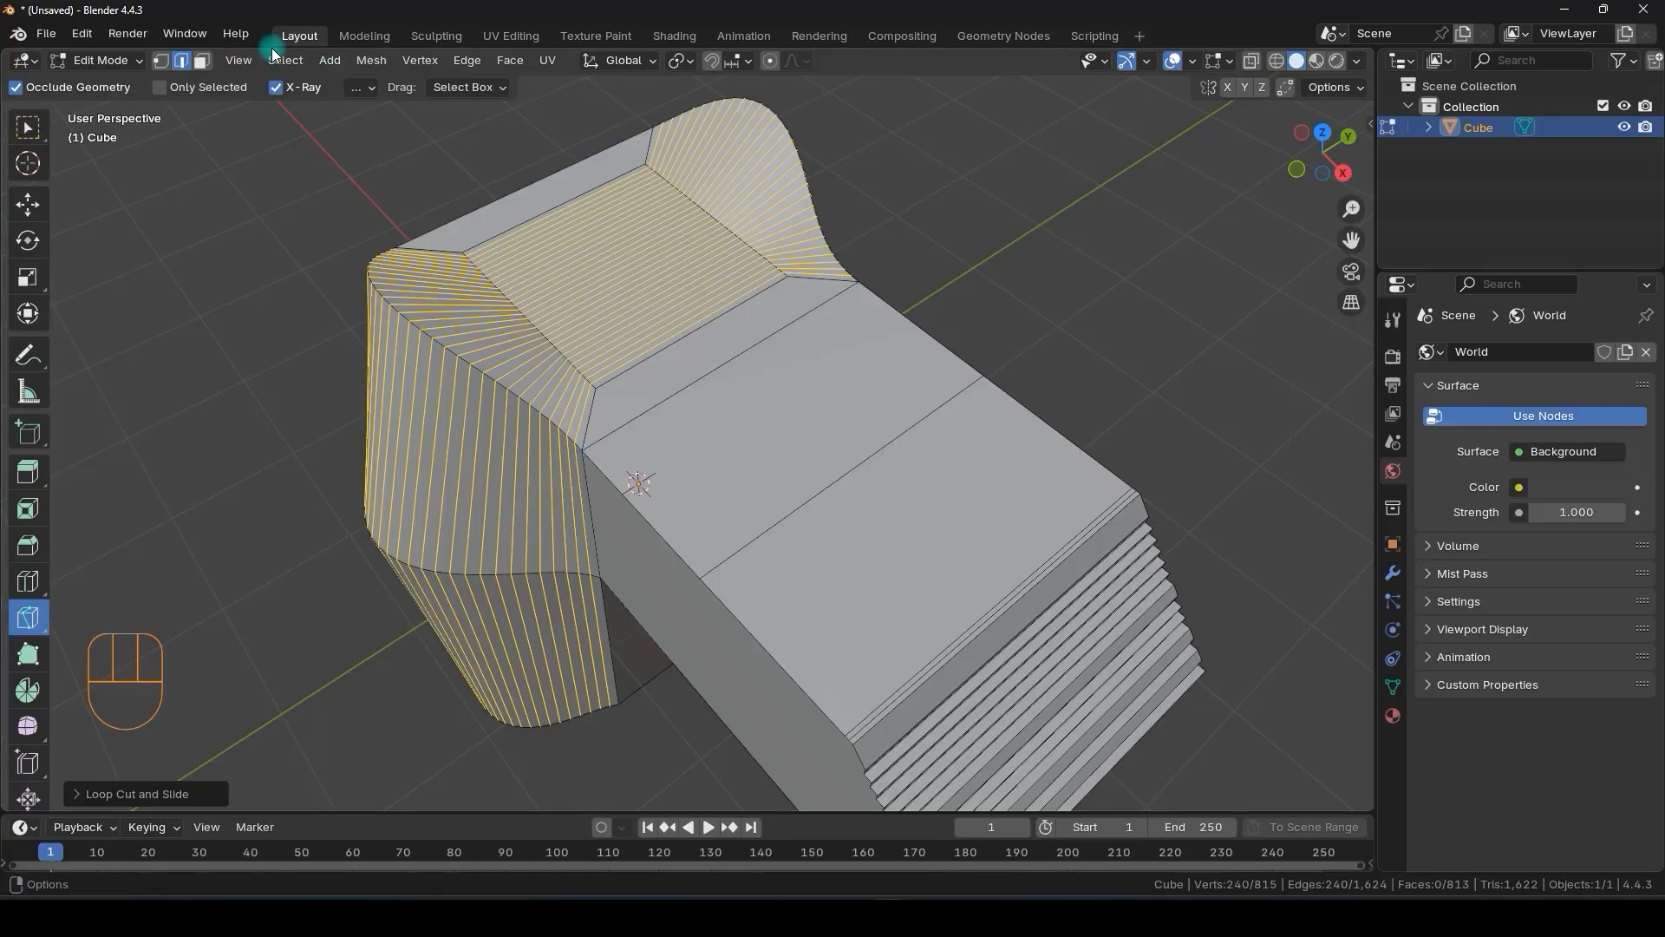
left_click(159, 62)
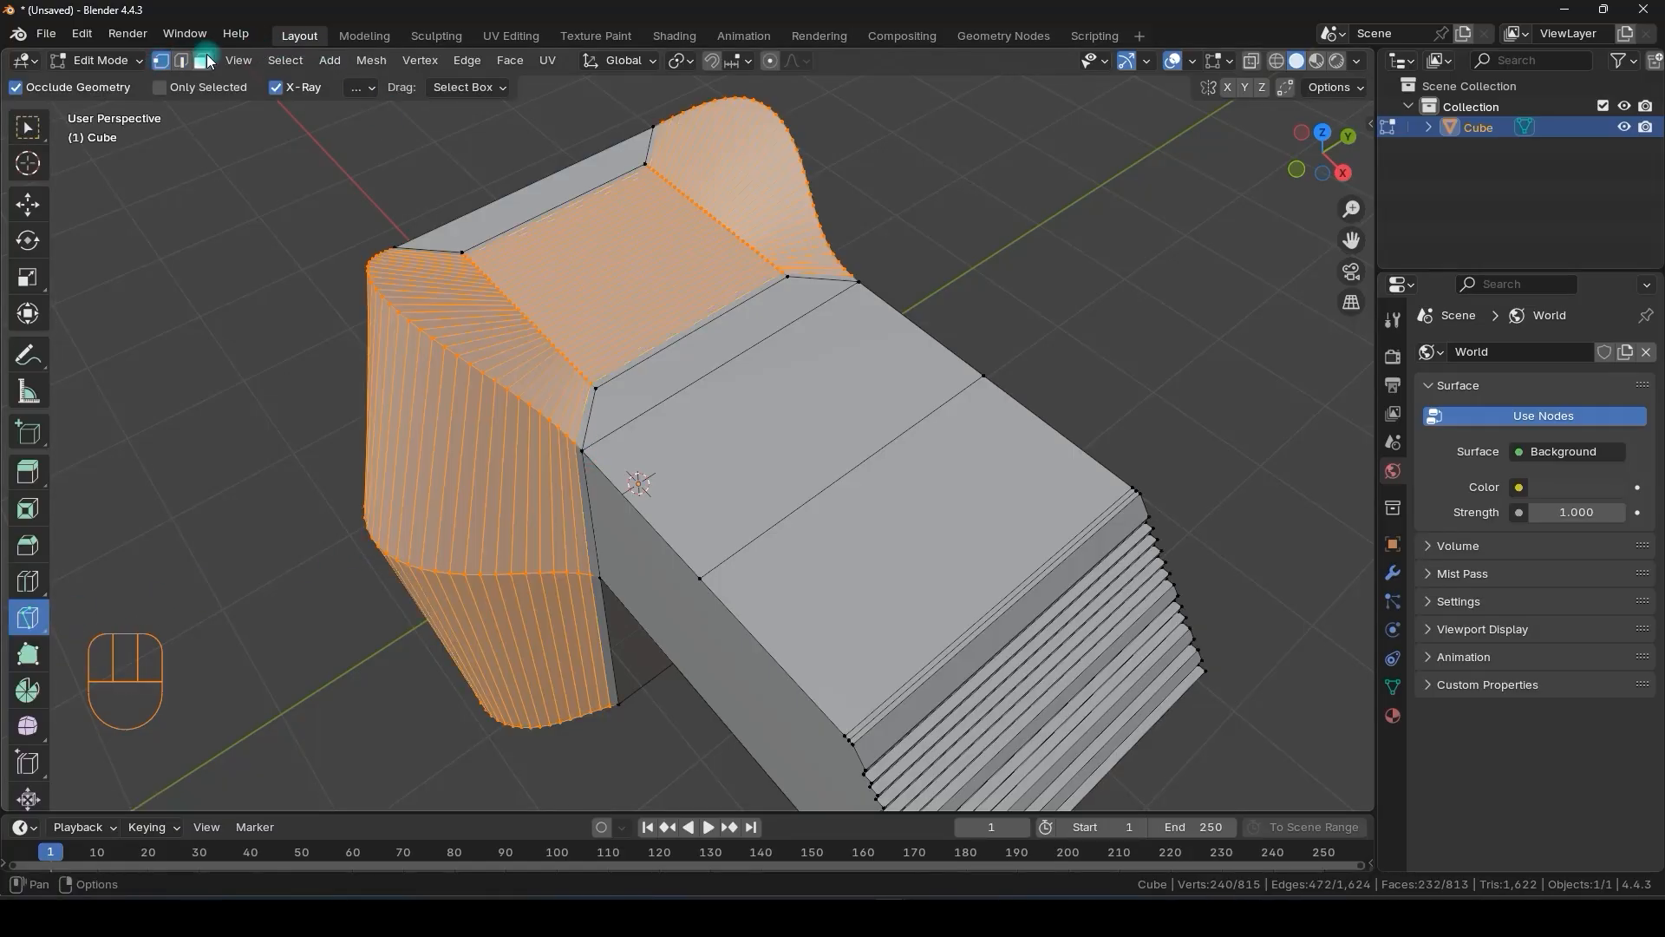
left_click(584, 449)
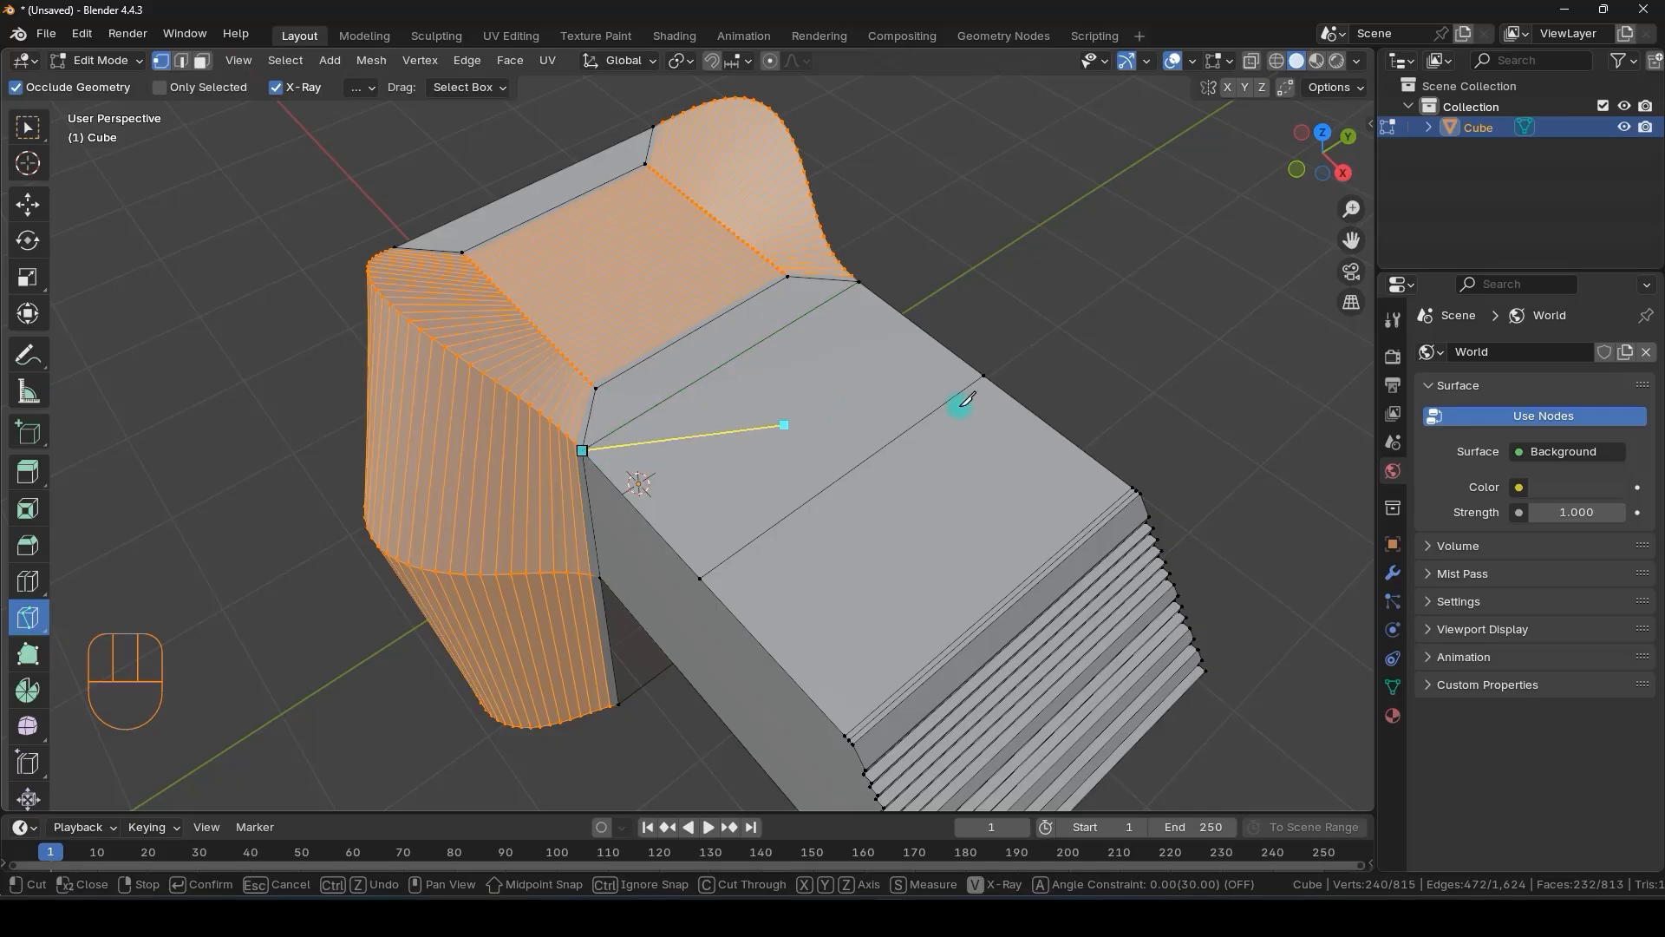
left_click(985, 374)
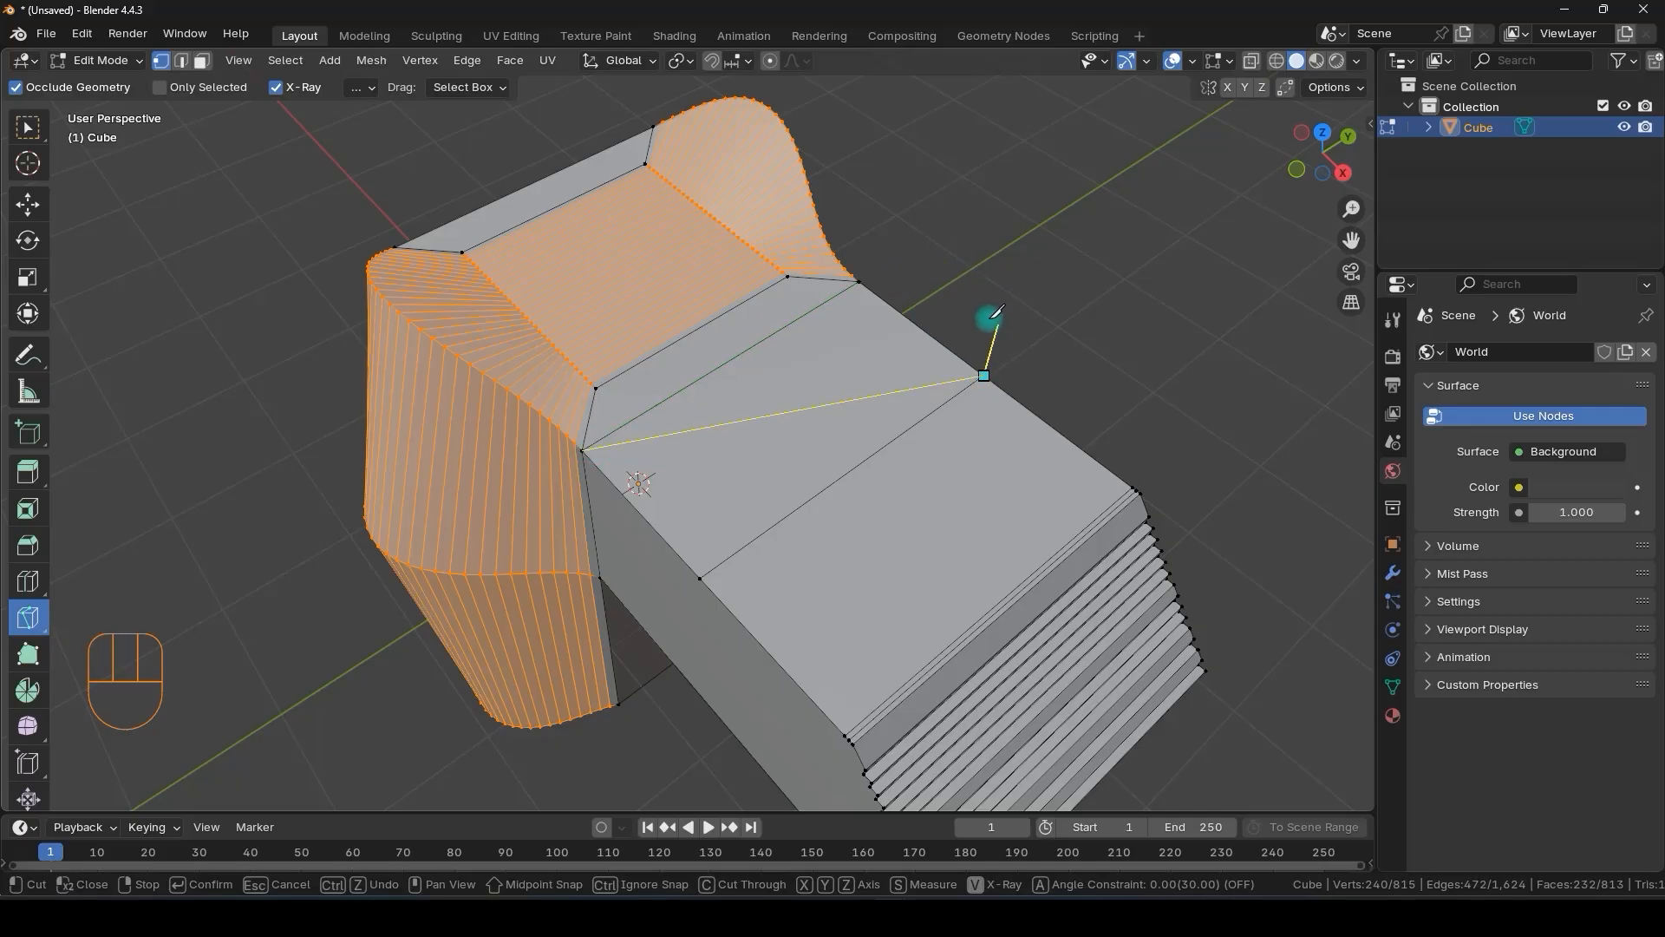
key("Return")
- From the back view, knife a slightly slanted line down the arm's side face, starting above the arm and ending below it
middle_click_drag(1037, 388, 486, 264)
left_click(483, 260)
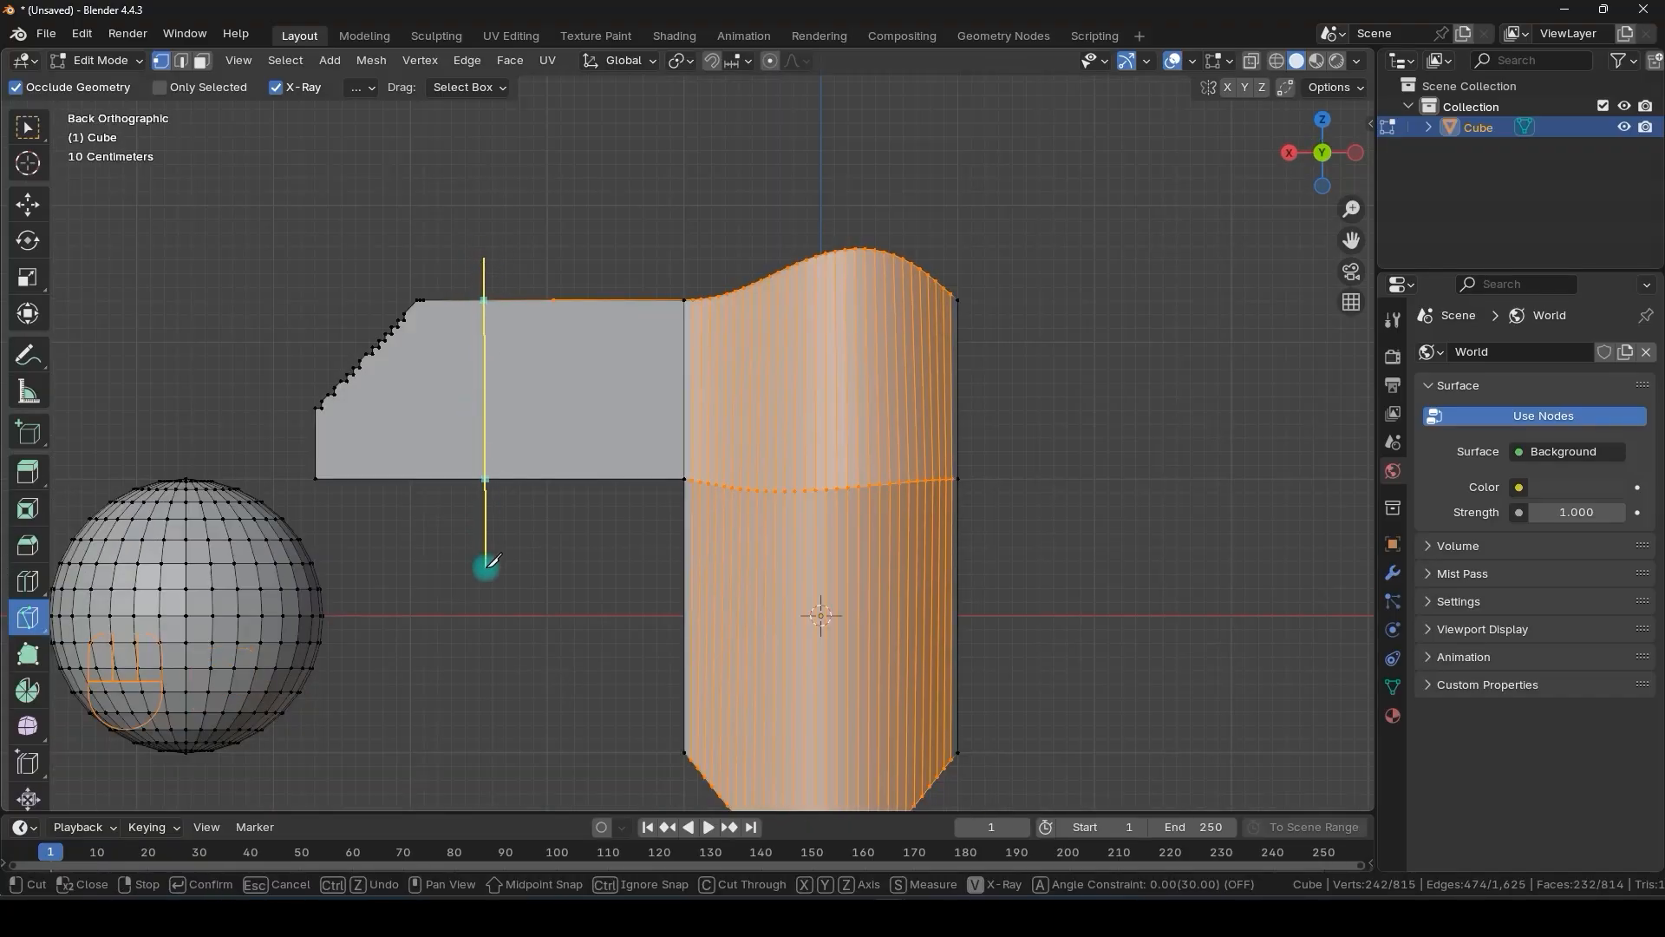
left_click(521, 584)
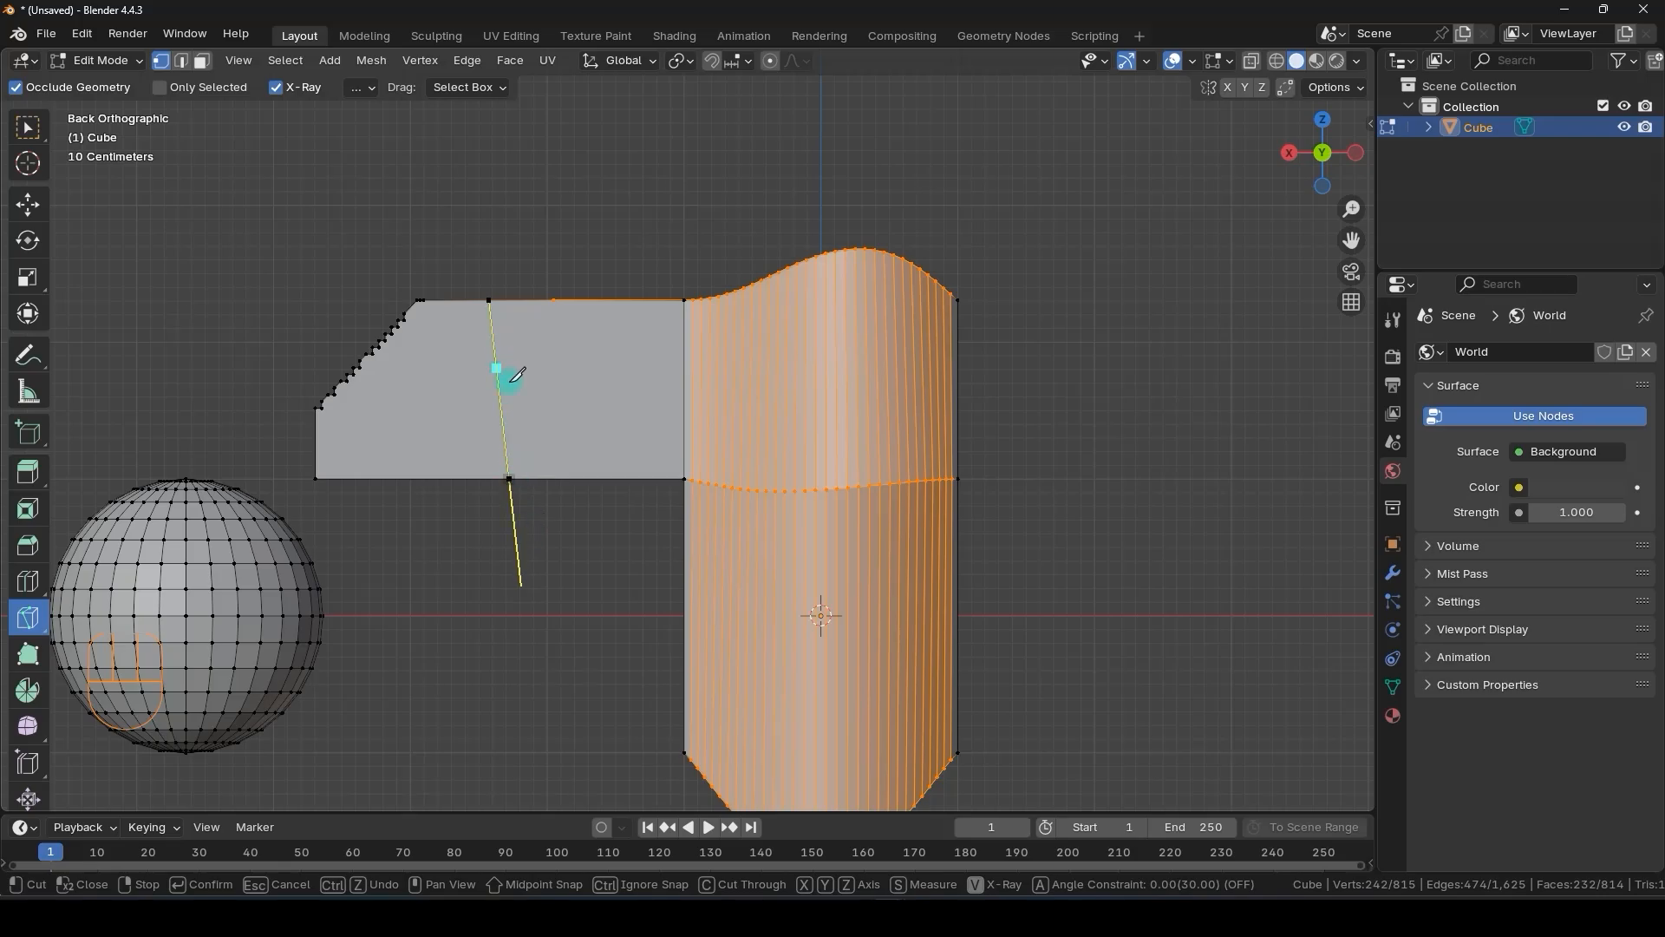
key("Return")
middle_click_drag(532, 439, 581, 501)
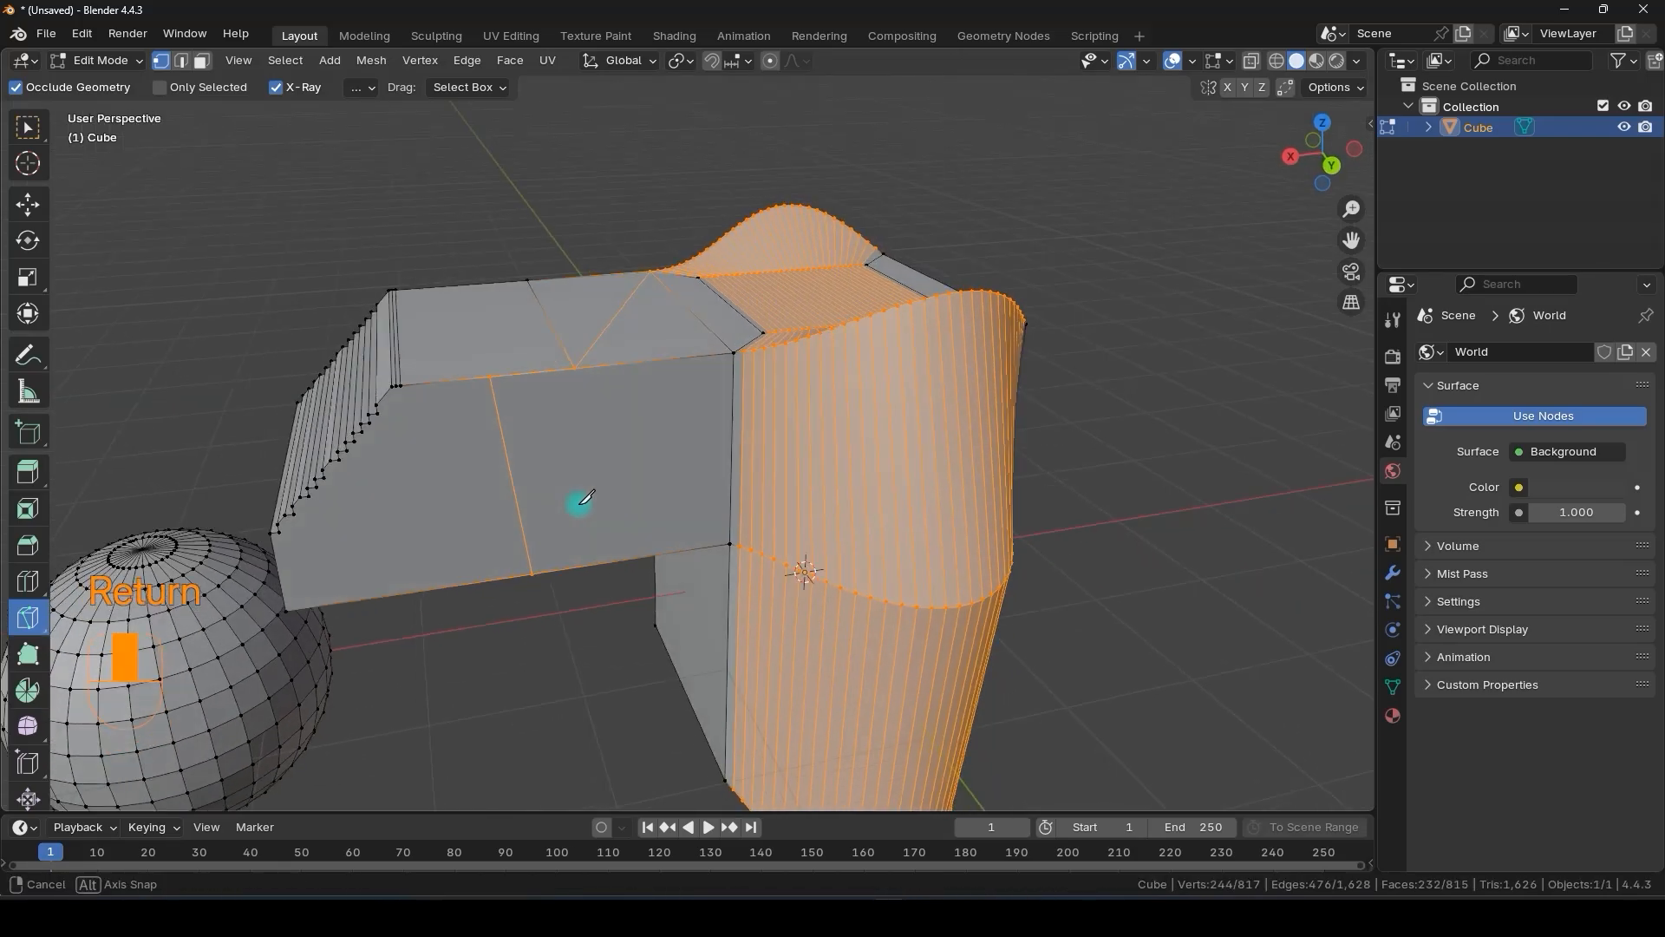
- Toggle the X-ray display in the back view to compare both modes, and leave it on
middle_click_drag(484, 373, 496, 314)
key("alt+z")
key("alt+z")
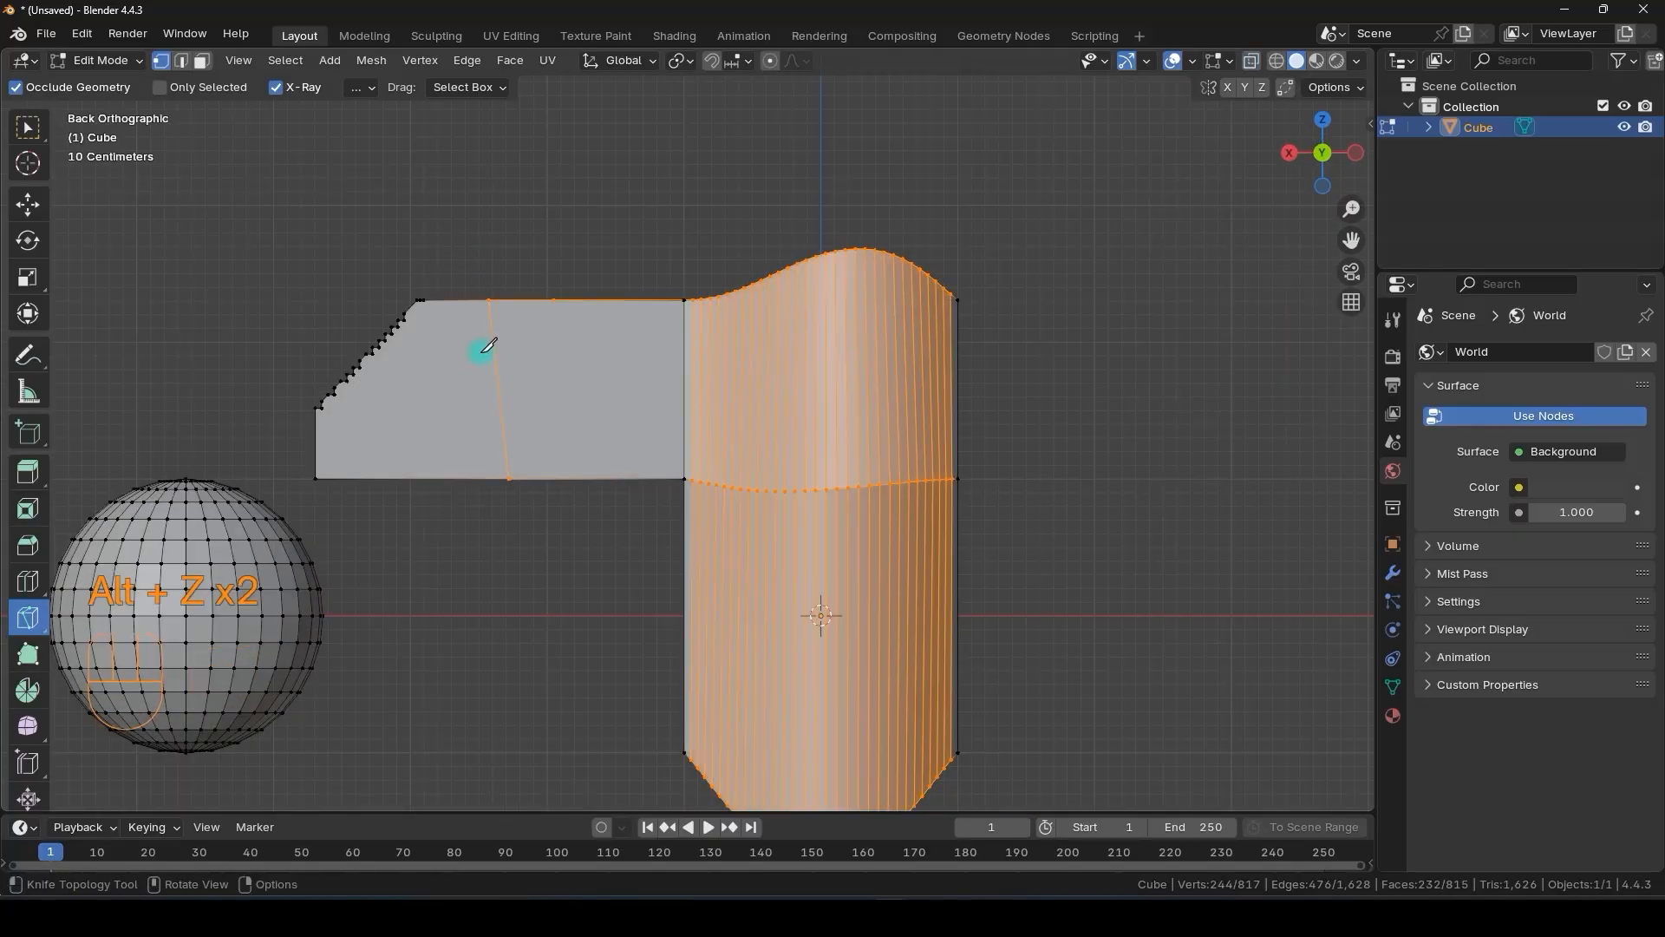
left_click(1254, 62)
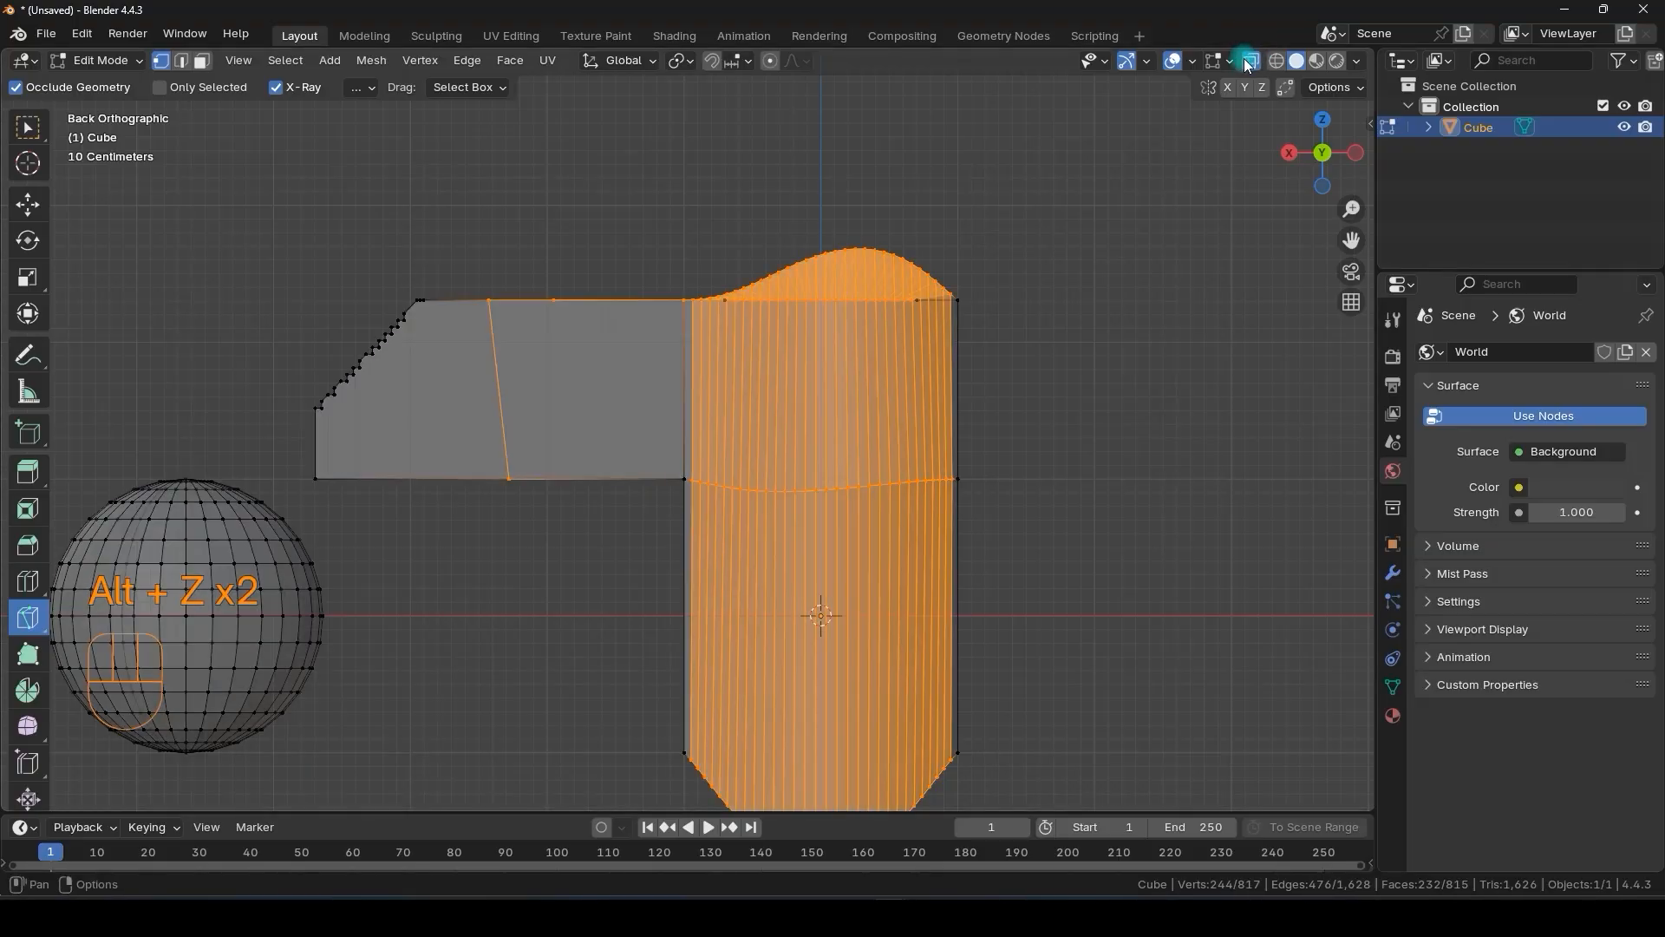
key("alt+z")
key("alt+z")
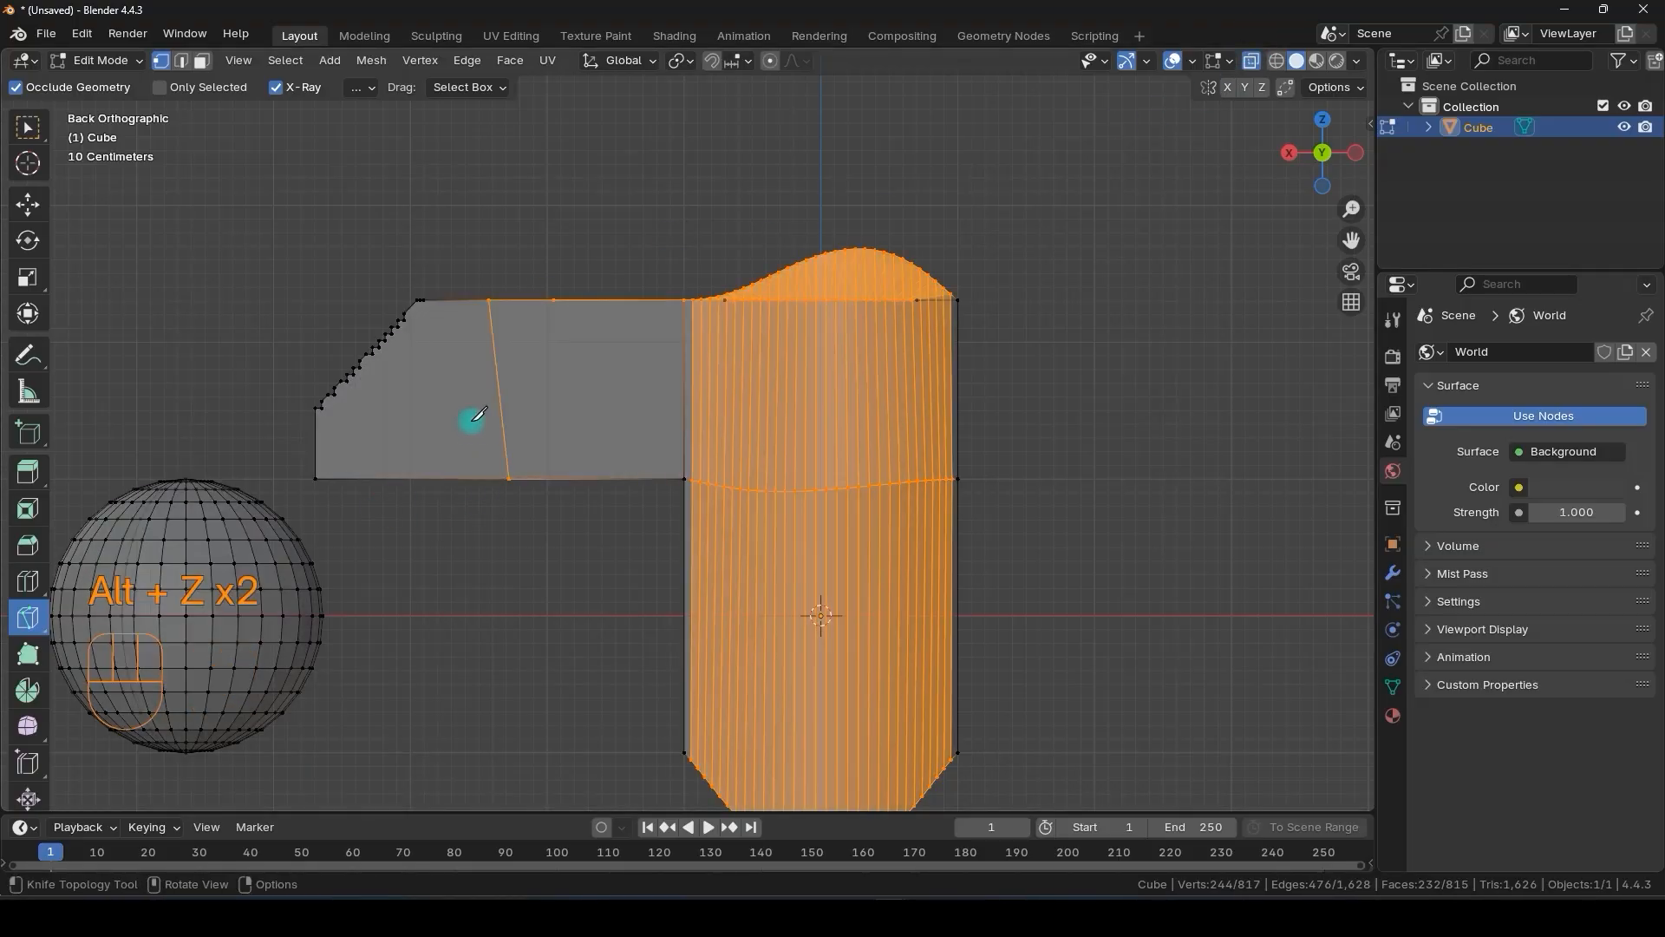
- Make a second knife cut with Cut Through across the arm, between the first slanted cut and the bevelled end, and inspect both sides
left_click(438, 269)
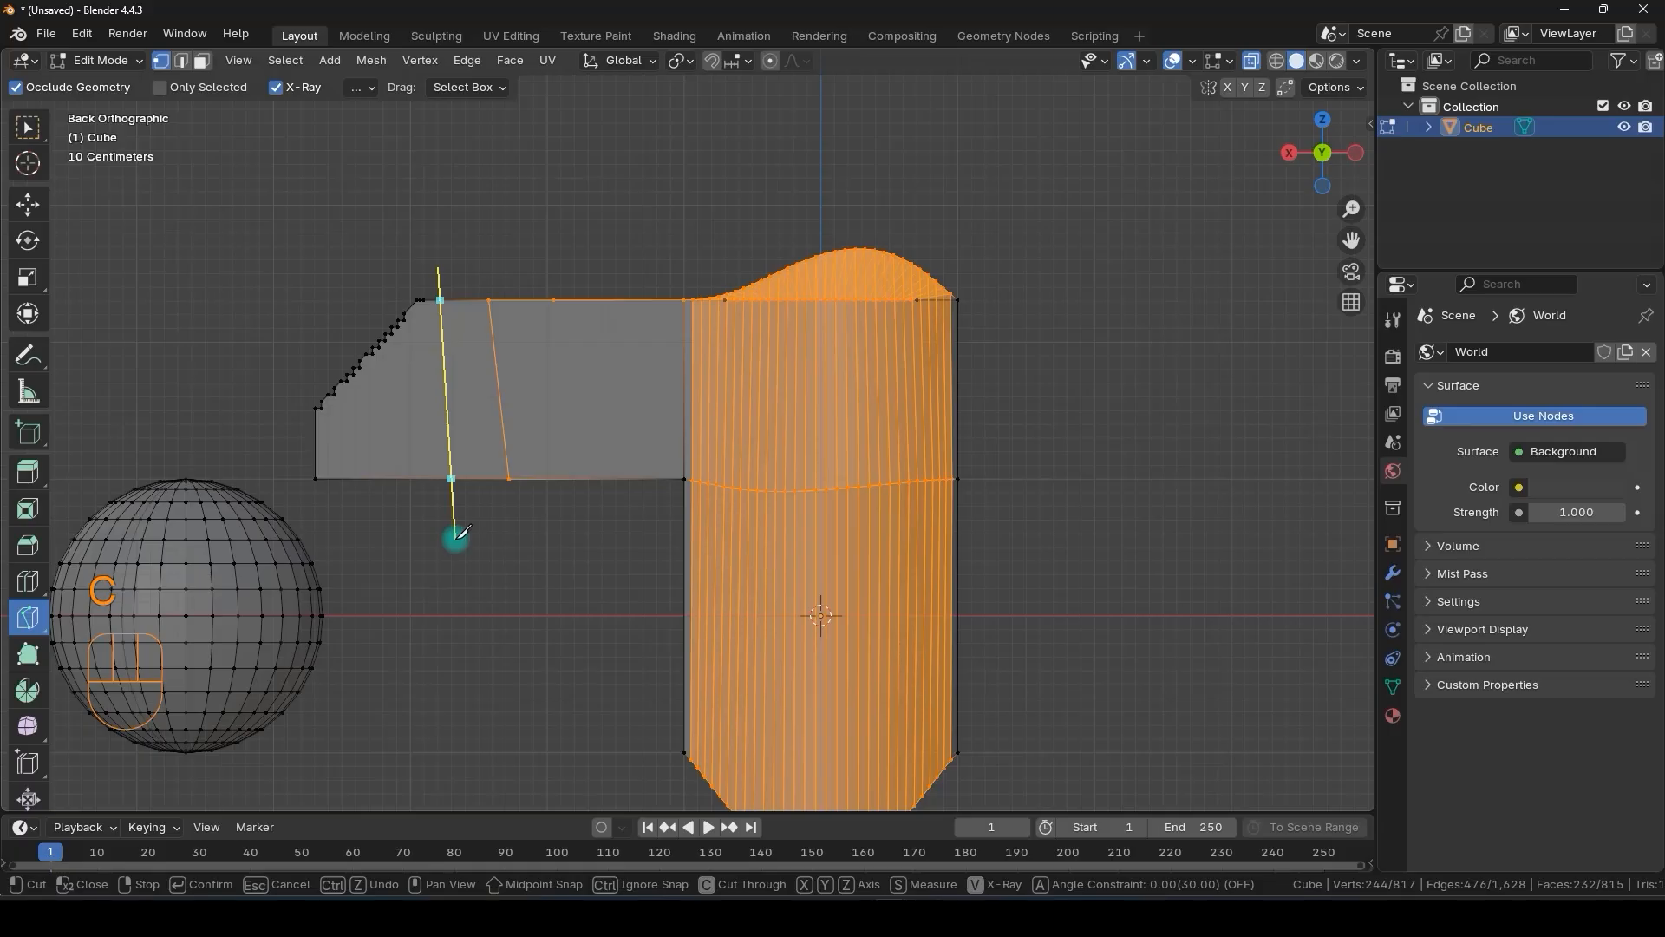
key("Return")
key("Return")
middle_click_drag(476, 398, 418, 346)
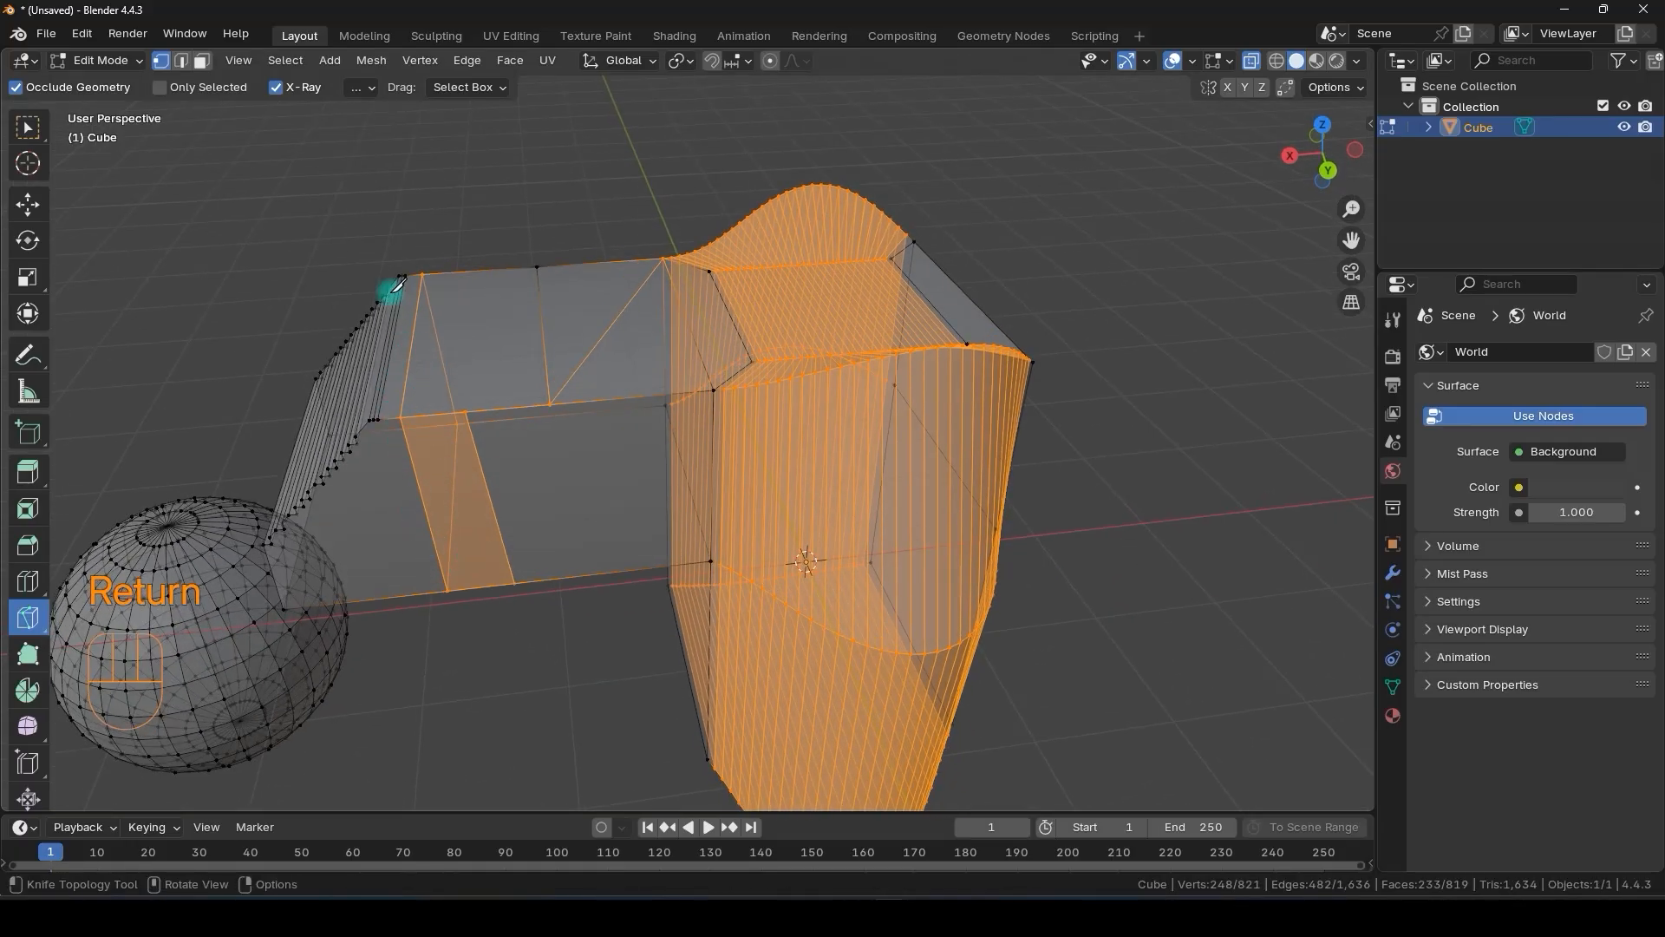
middle_click_drag(437, 497, 446, 428)
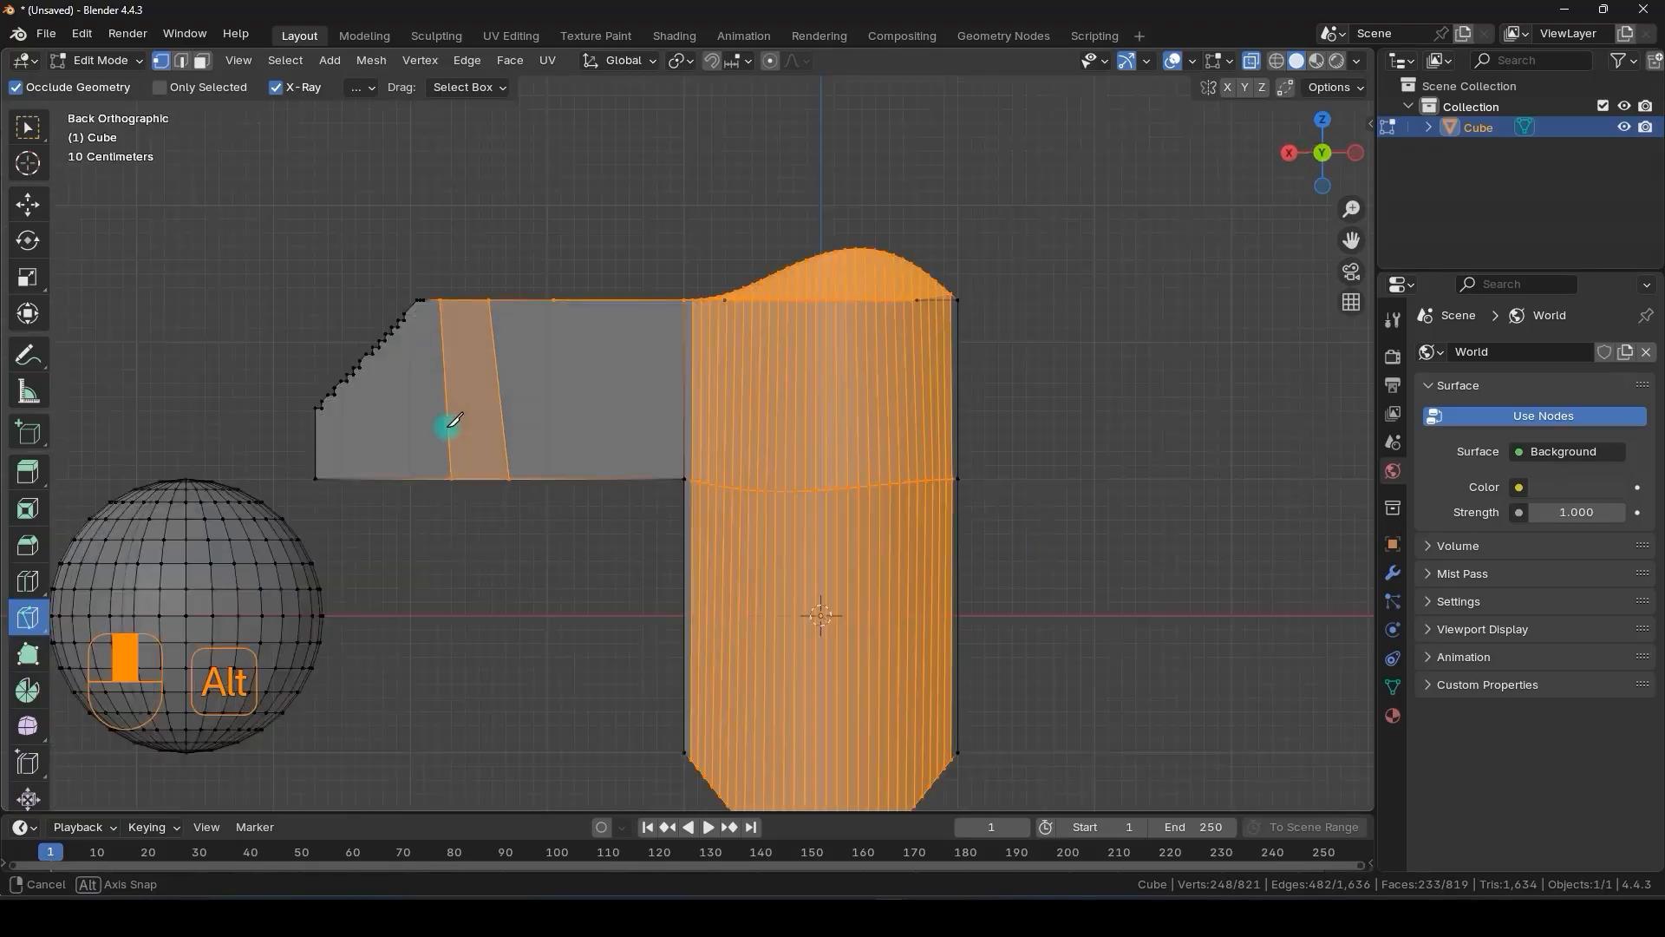
middle_click_drag(444, 315, 439, 279)
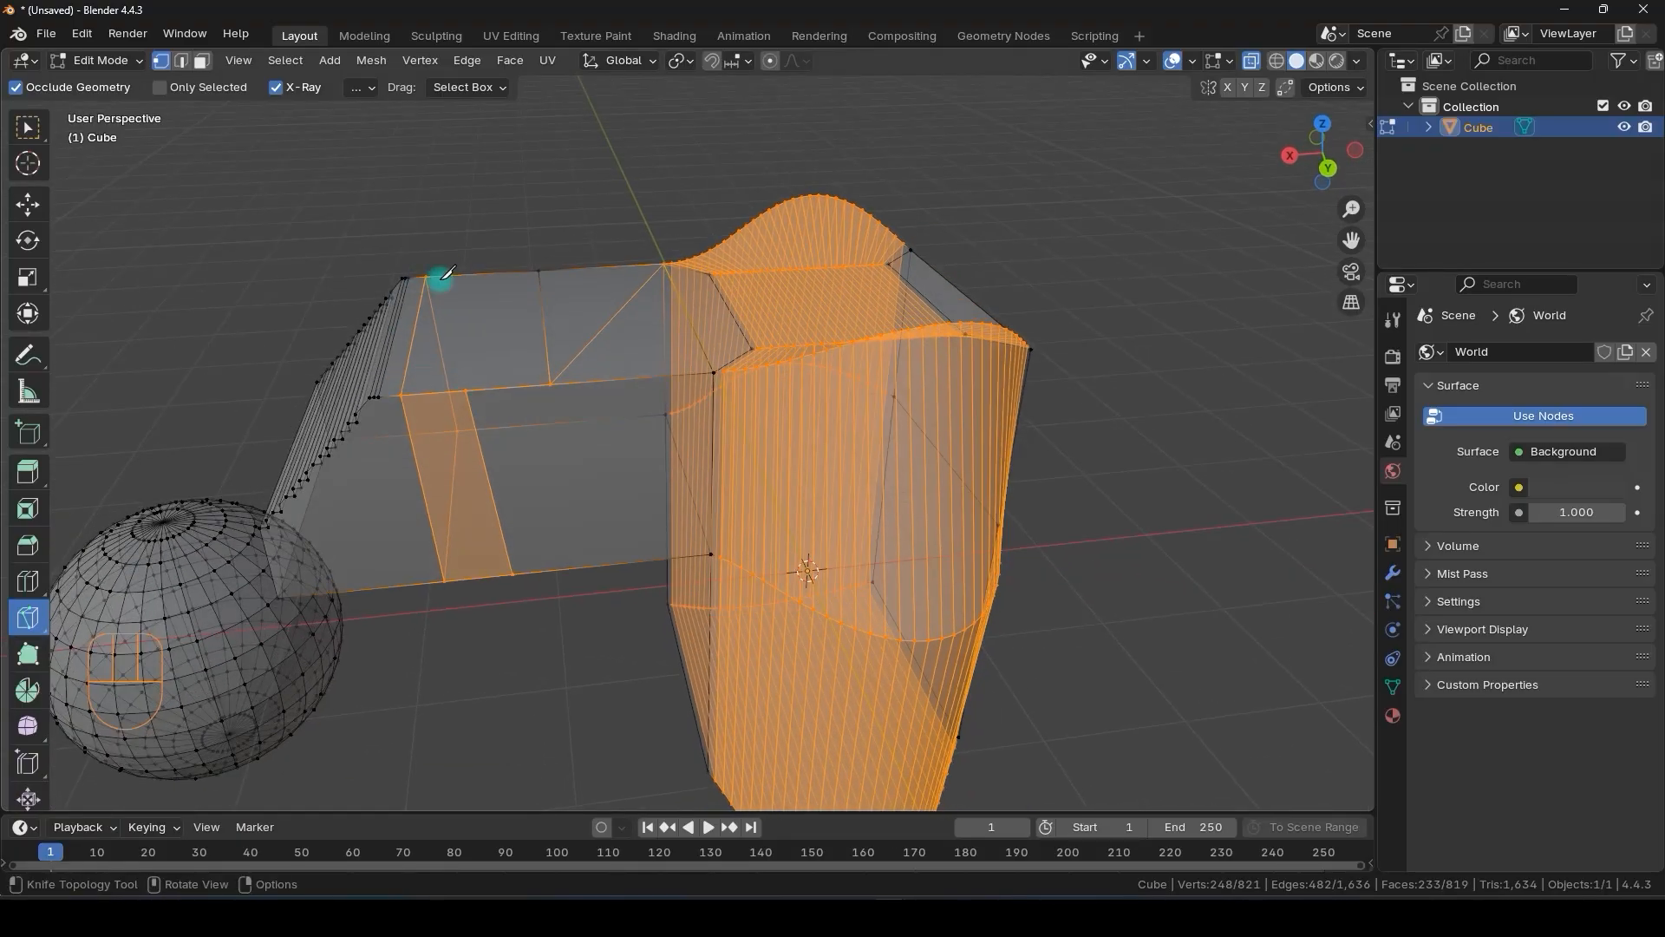
middle_click_drag(457, 472, 565, 504, "alt")
- Turn X-ray off and knife a closed rectangle into the arm's side face, between the slanted cut and the column
key("alt+z")
scroll(560, 403, "up", 2)
left_click(468, 368)
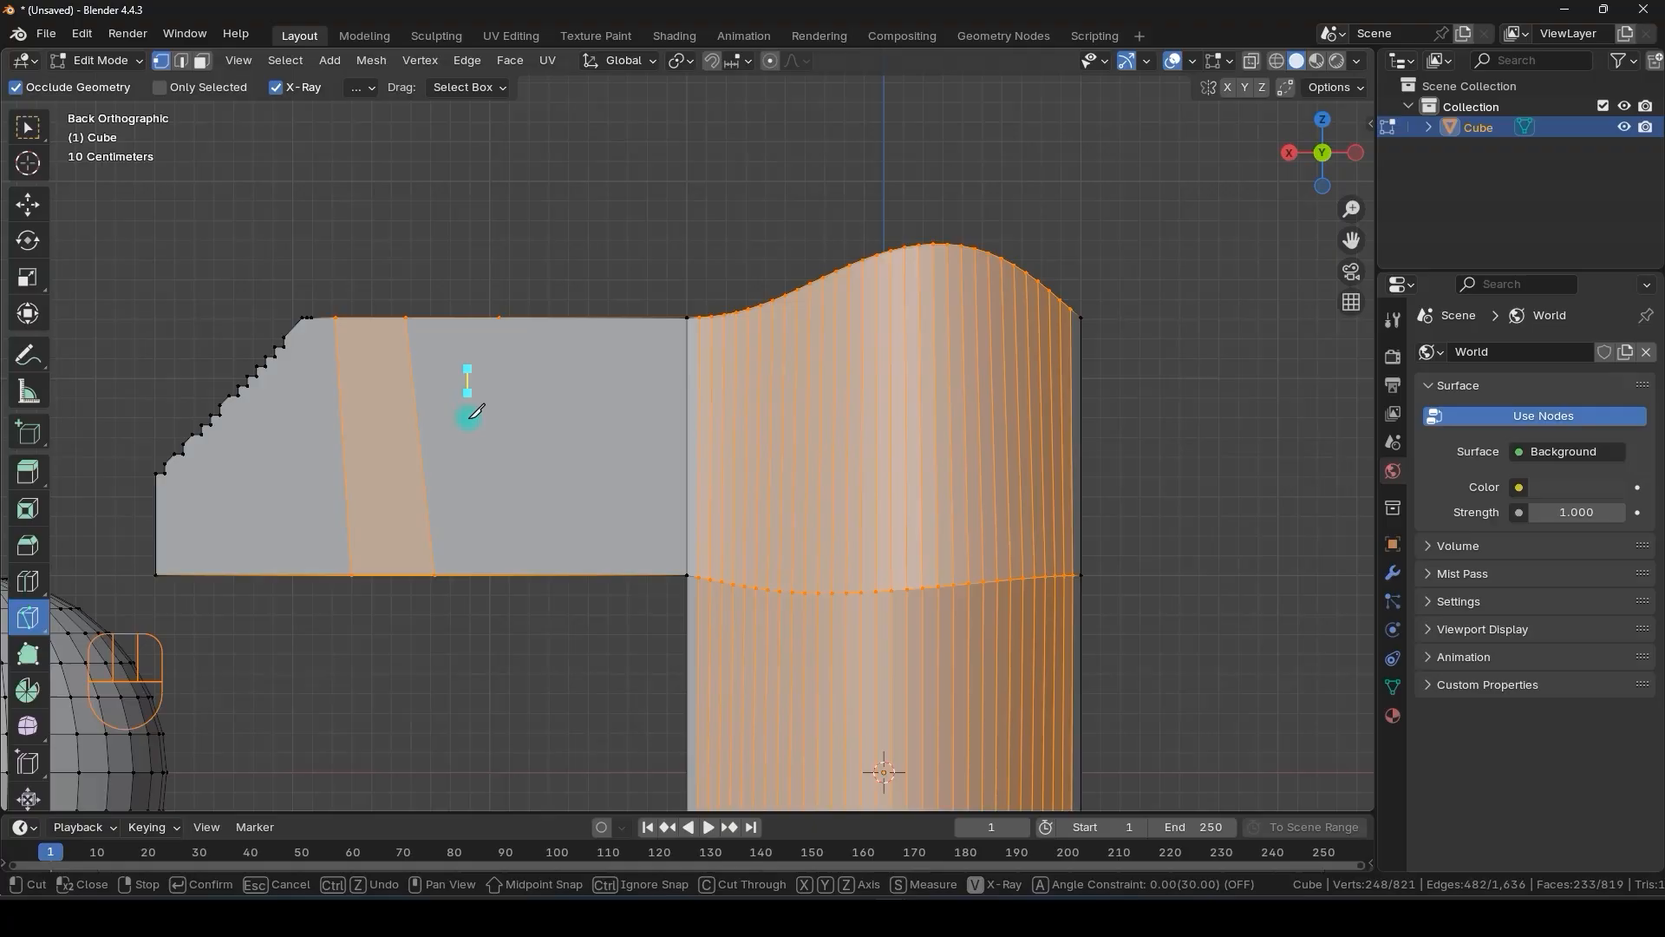
left_click(468, 472)
left_click(594, 468)
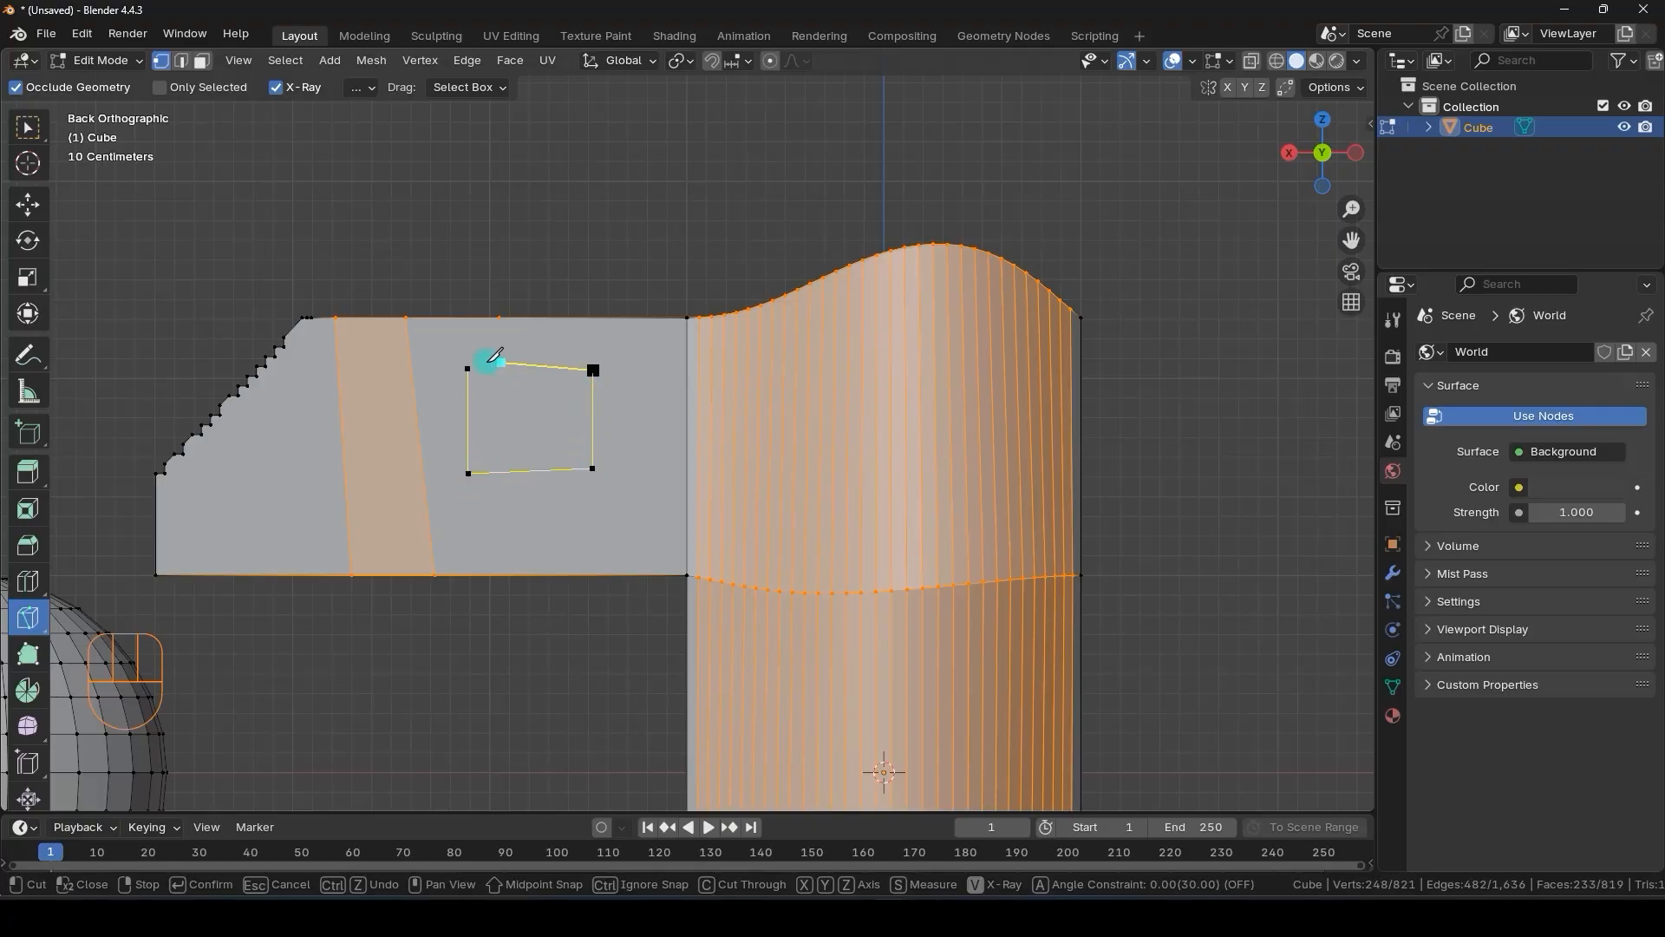
left_click(565, 369)
- Knife cuts from the rectangle's four corners to the surrounding face's corners, and apply the whole cut
left_click(594, 468)
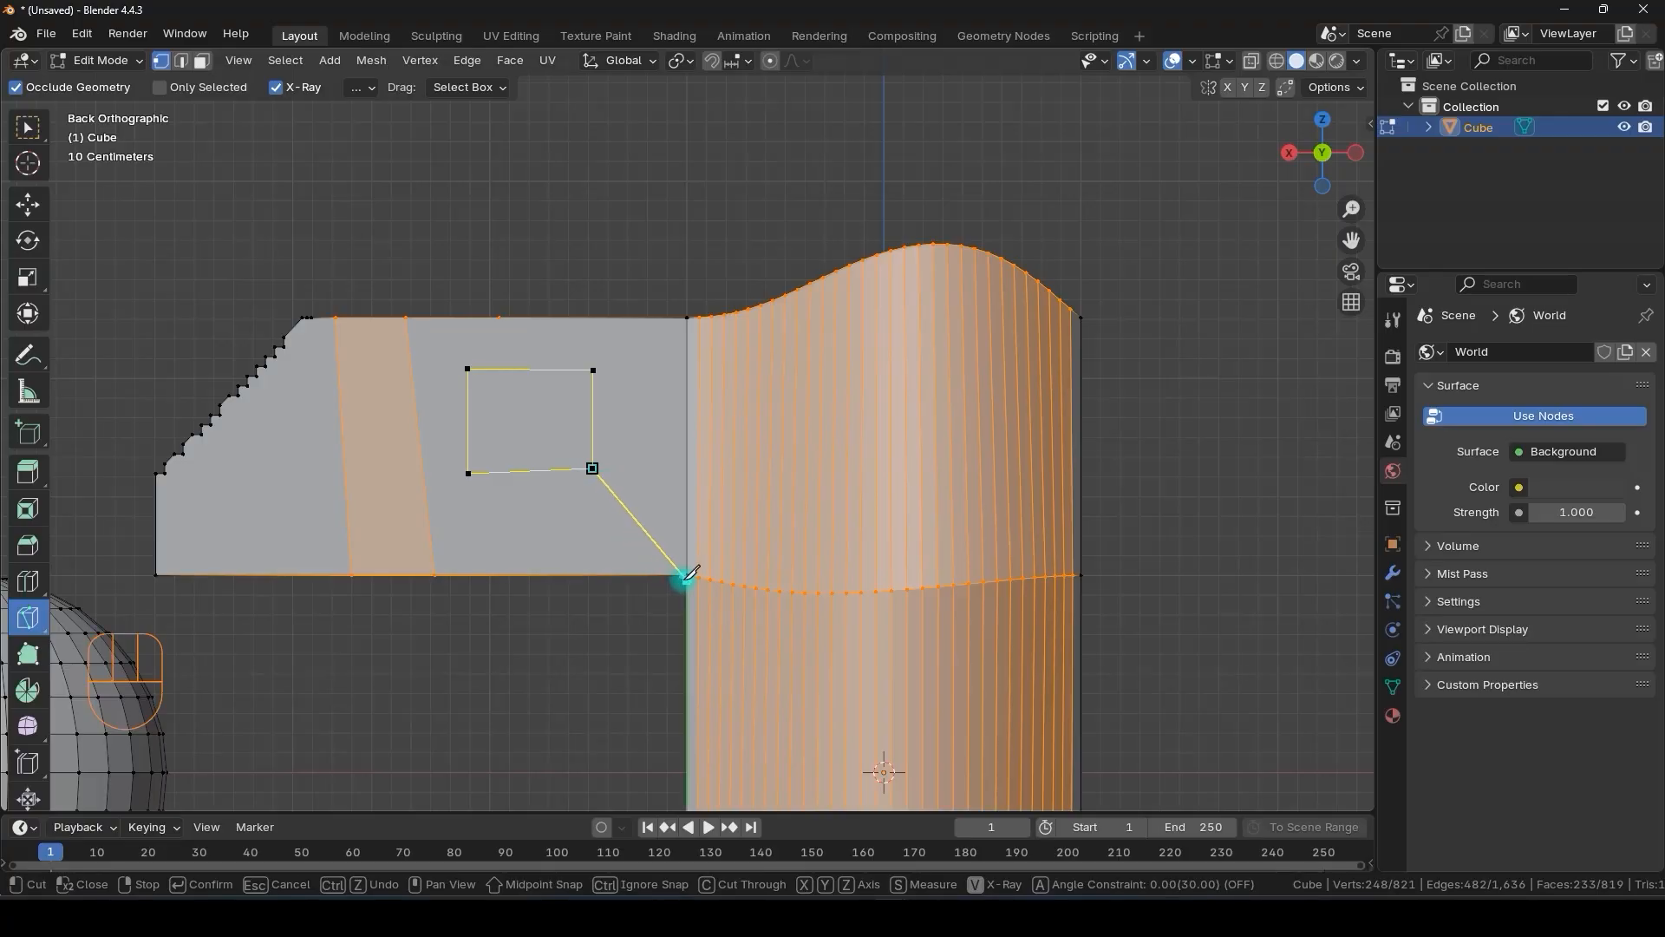
left_click(682, 540)
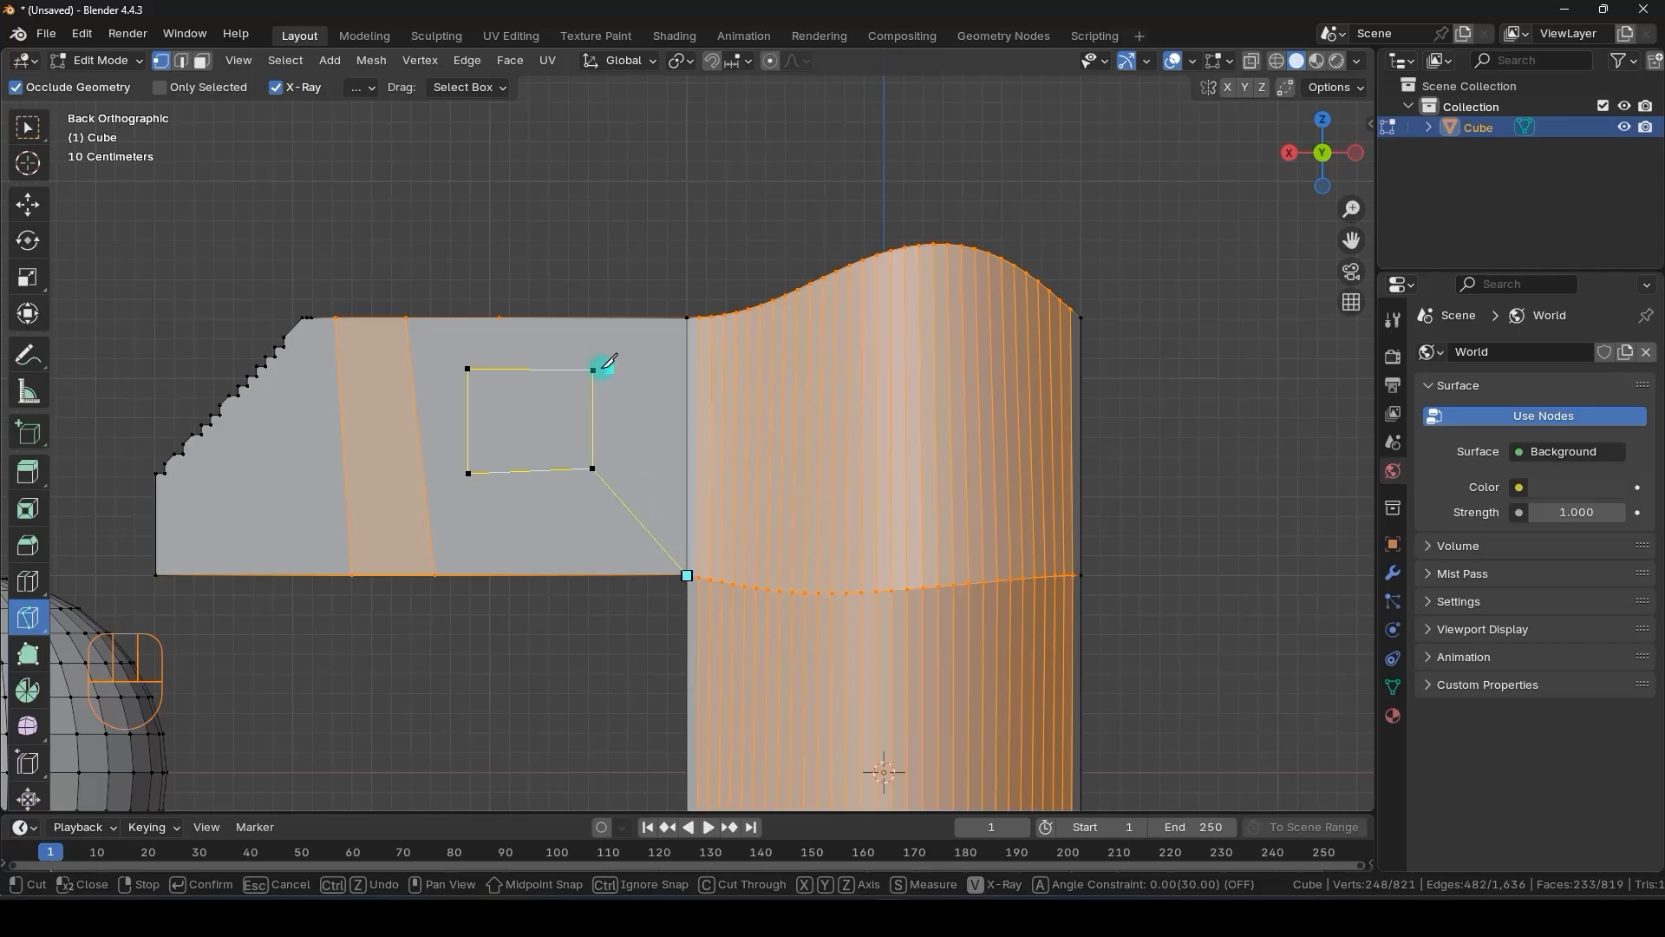
left_click(692, 314)
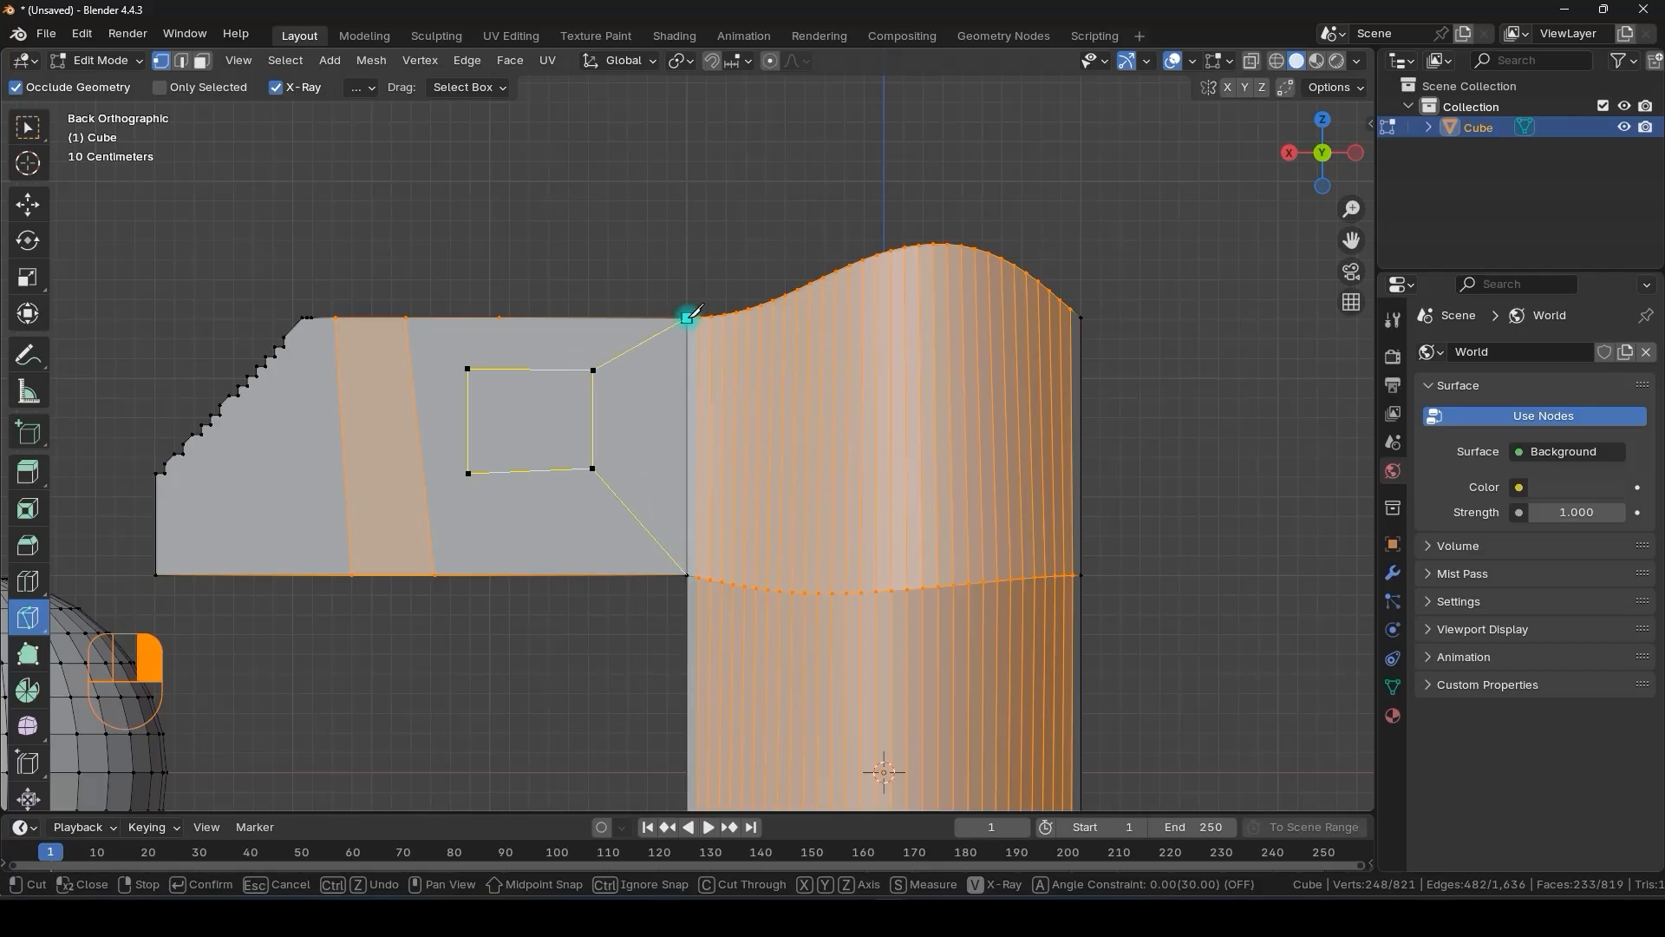
left_click(469, 368)
left_click(405, 317)
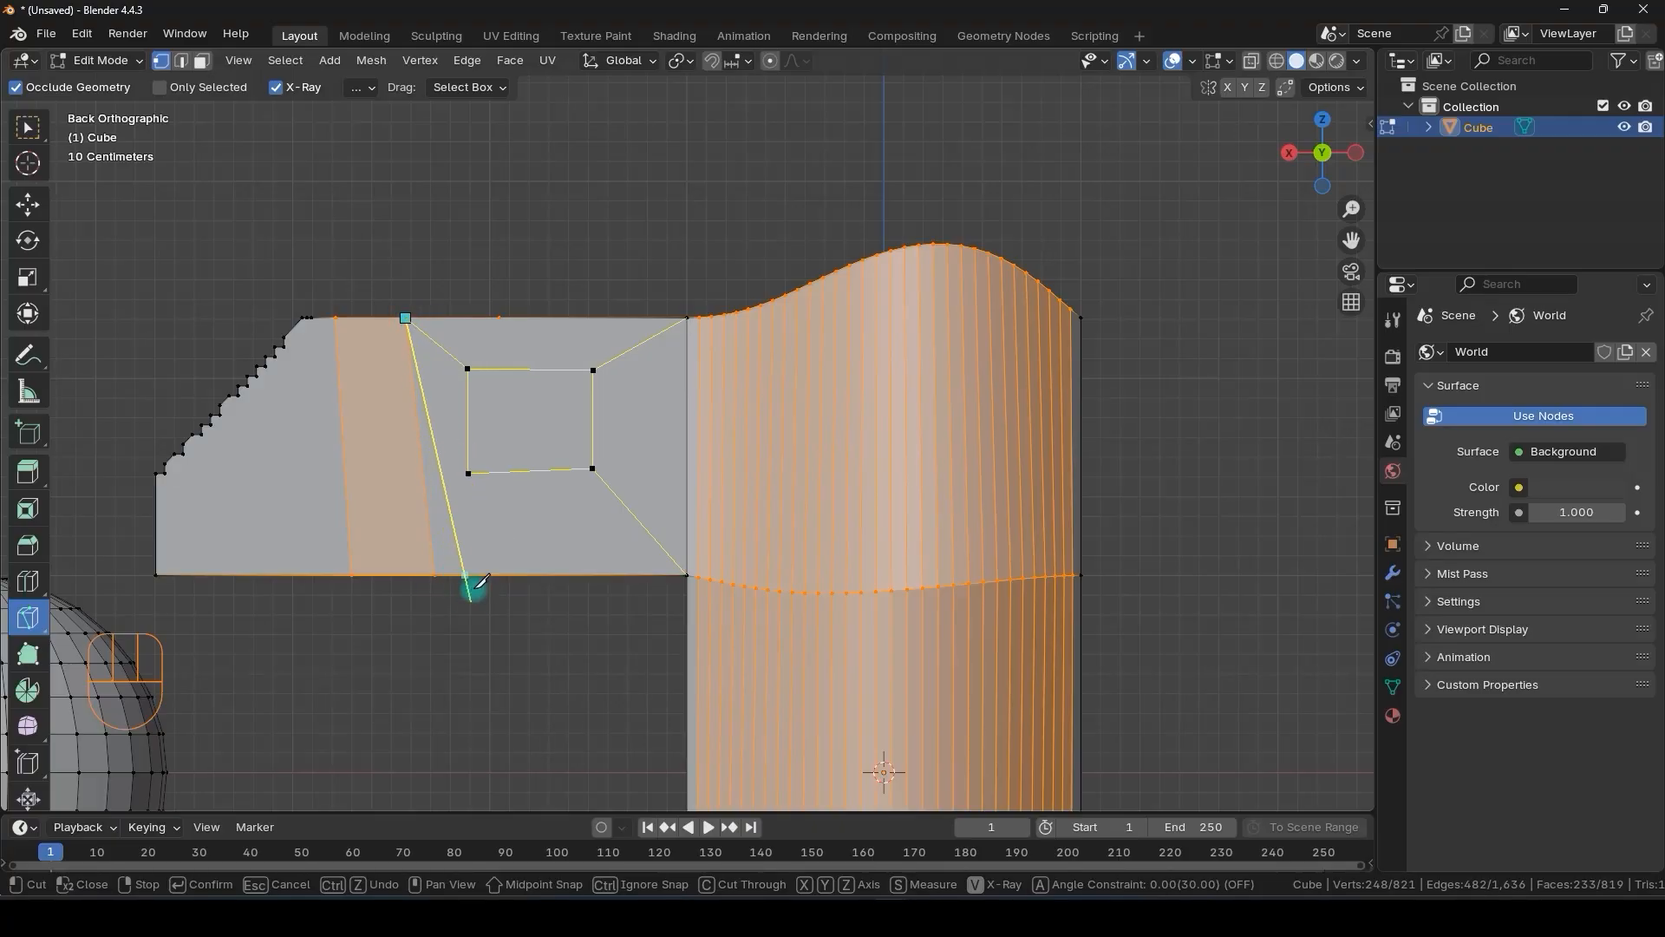
right_click(446, 408)
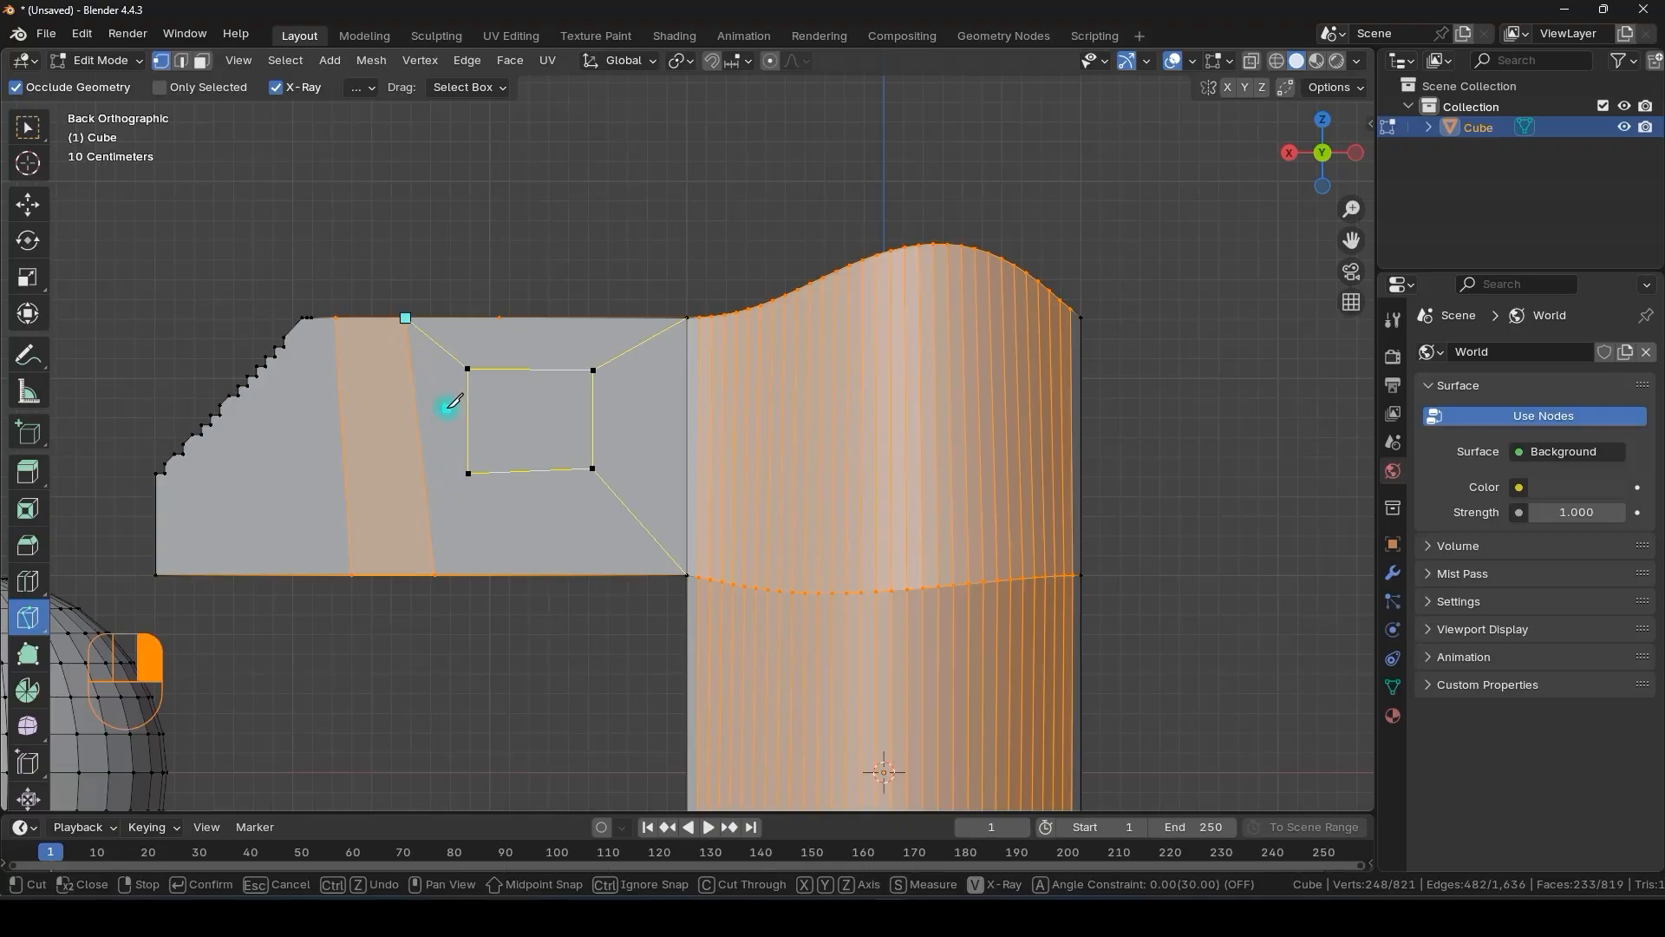
left_click(468, 473)
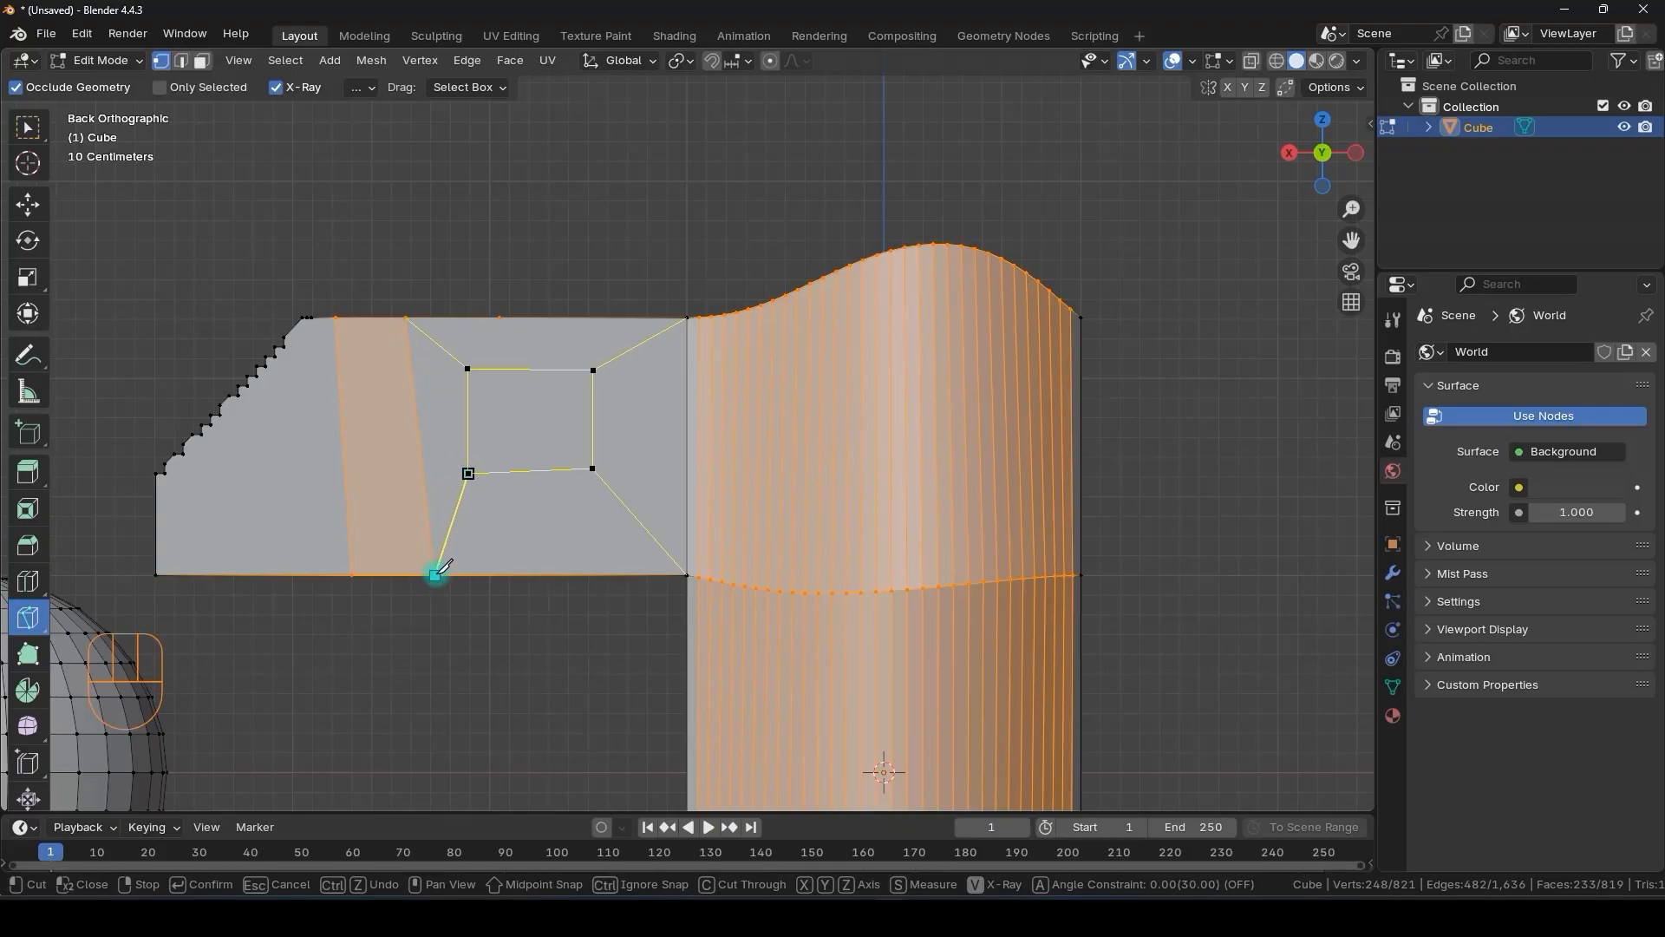
left_click(435, 574)
key("Return")
- With the box selection tool, select the four corner vertices of the rectangle cut into the arm's side
middle_click_drag(543, 420, 565, 451)
key("w")
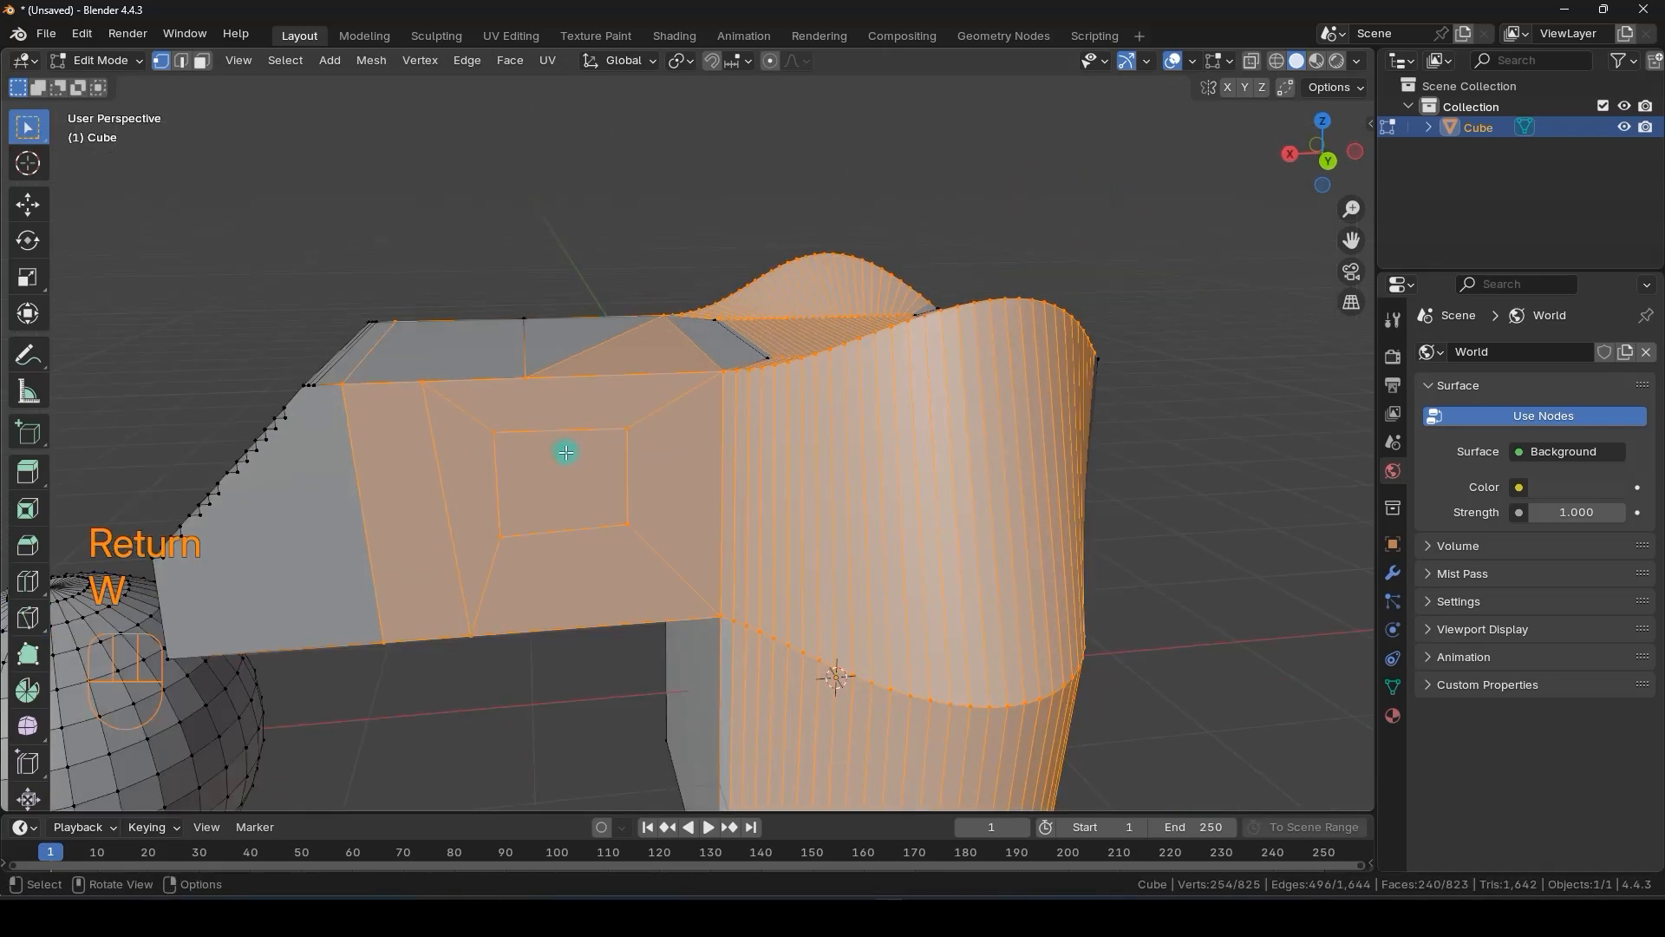
left_click(566, 451)
left_click(495, 419)
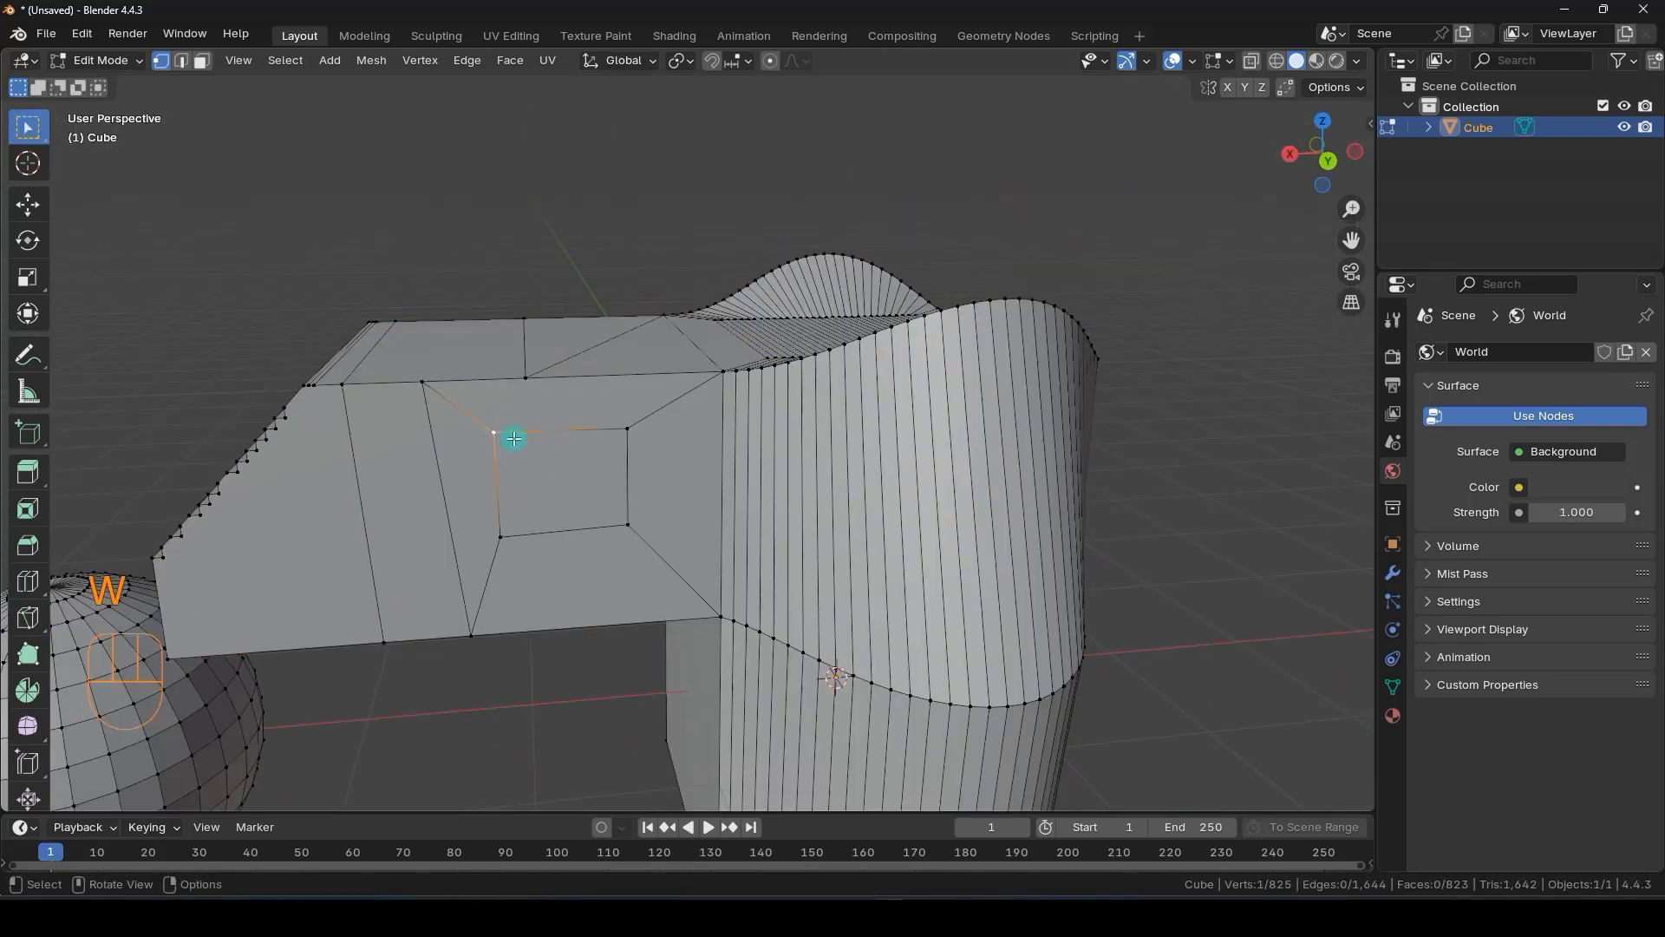
left_click(631, 445, "shift")
left_click(625, 526, "shift")
left_click(518, 533, "shift")
- Try shaping the rectangular face into a protrusion by moving it, extruding it and scaling its end to about 0.6
middle_click_drag(518, 533, 643, 506)
key("g")
middle_click(479, 504)
left_click(464, 522)
key("e")
left_click(799, 584)
key("s")
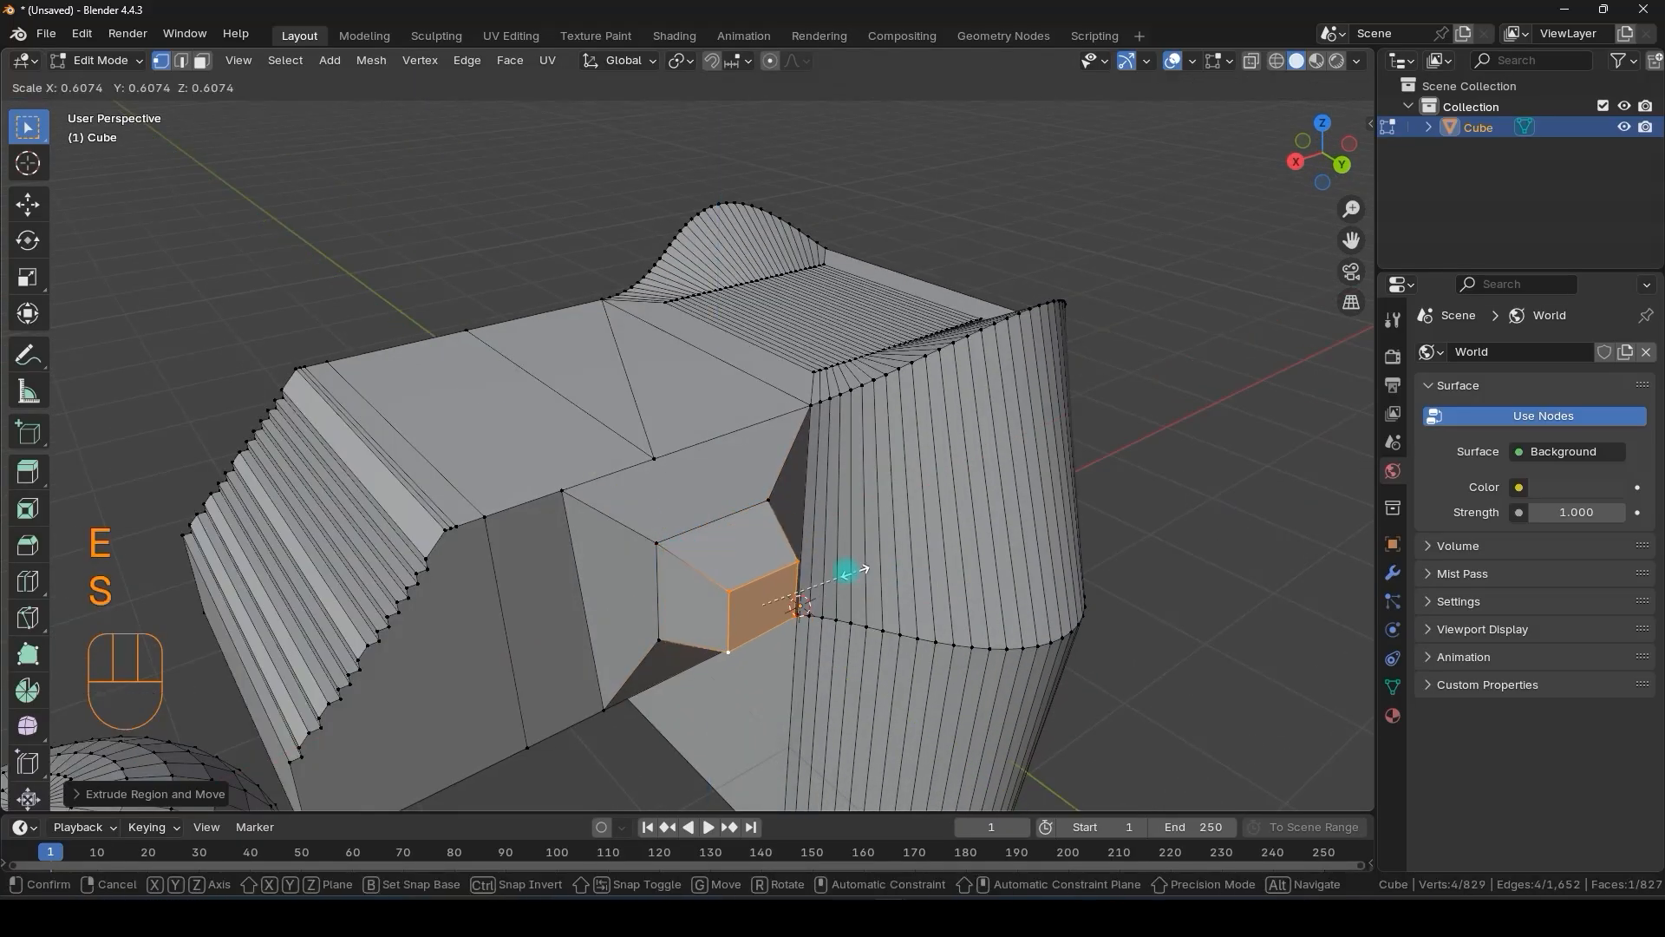
left_click(848, 570)
- Undo the scaling, extrusion and move of the rectangular face
middle_click_drag(847, 569, 687, 436)
key("ctrl+z")
key("ctrl+z")
key("ctrl+z")
scroll(717, 439, "down", 4)
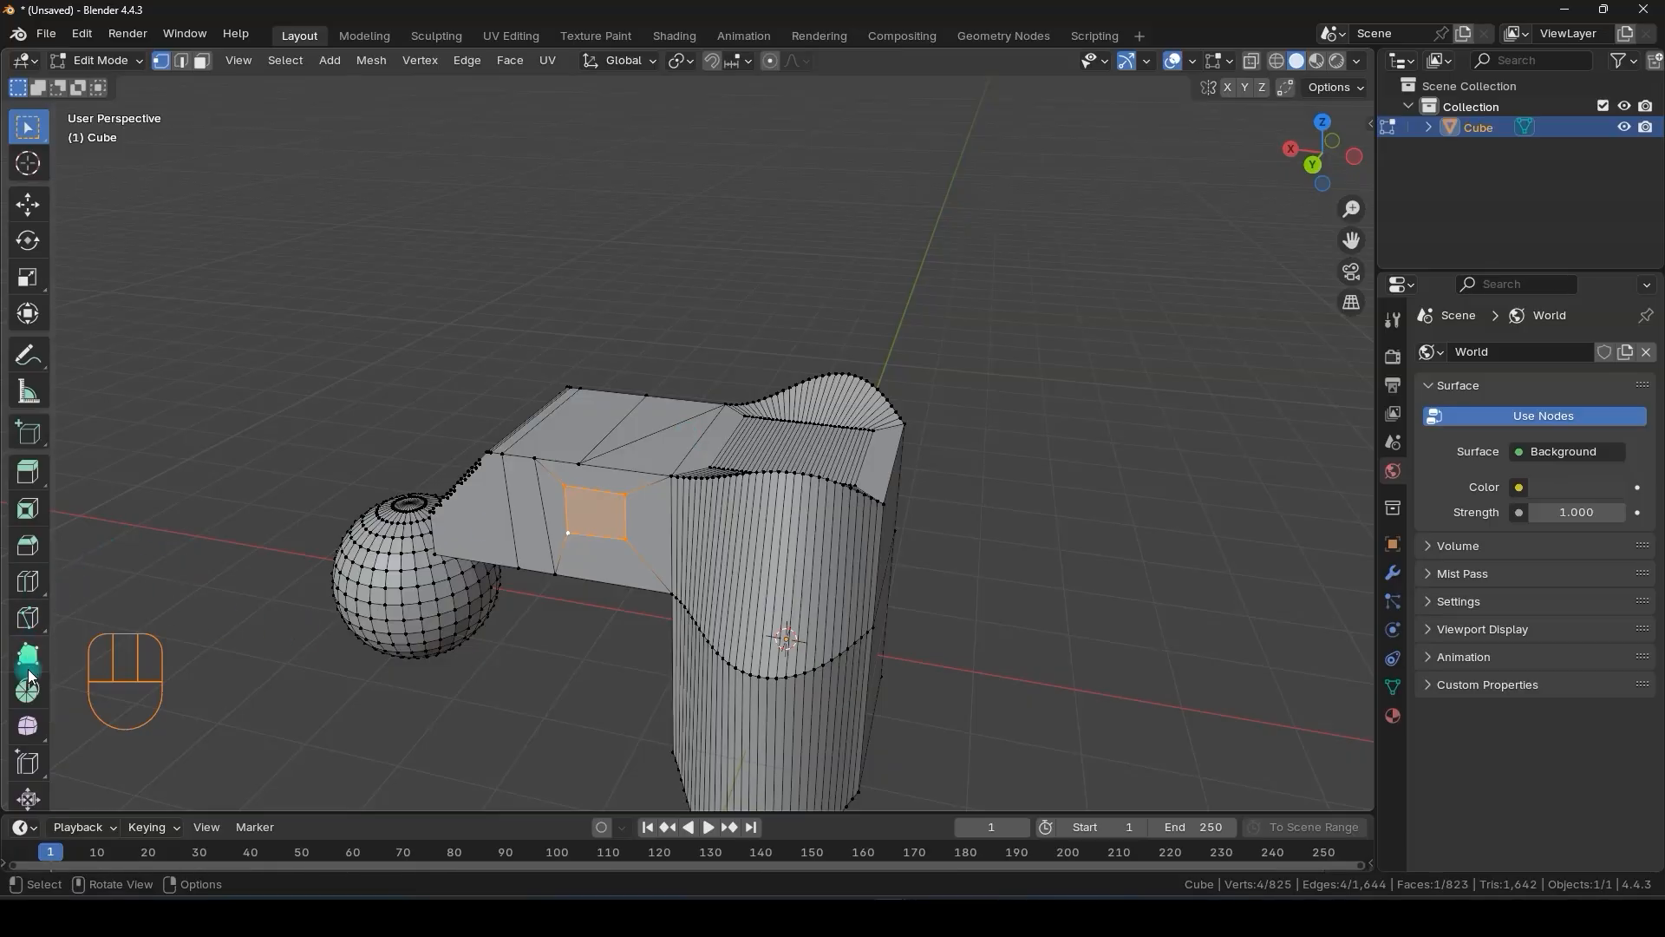
scroll(26, 664, "down", 3)
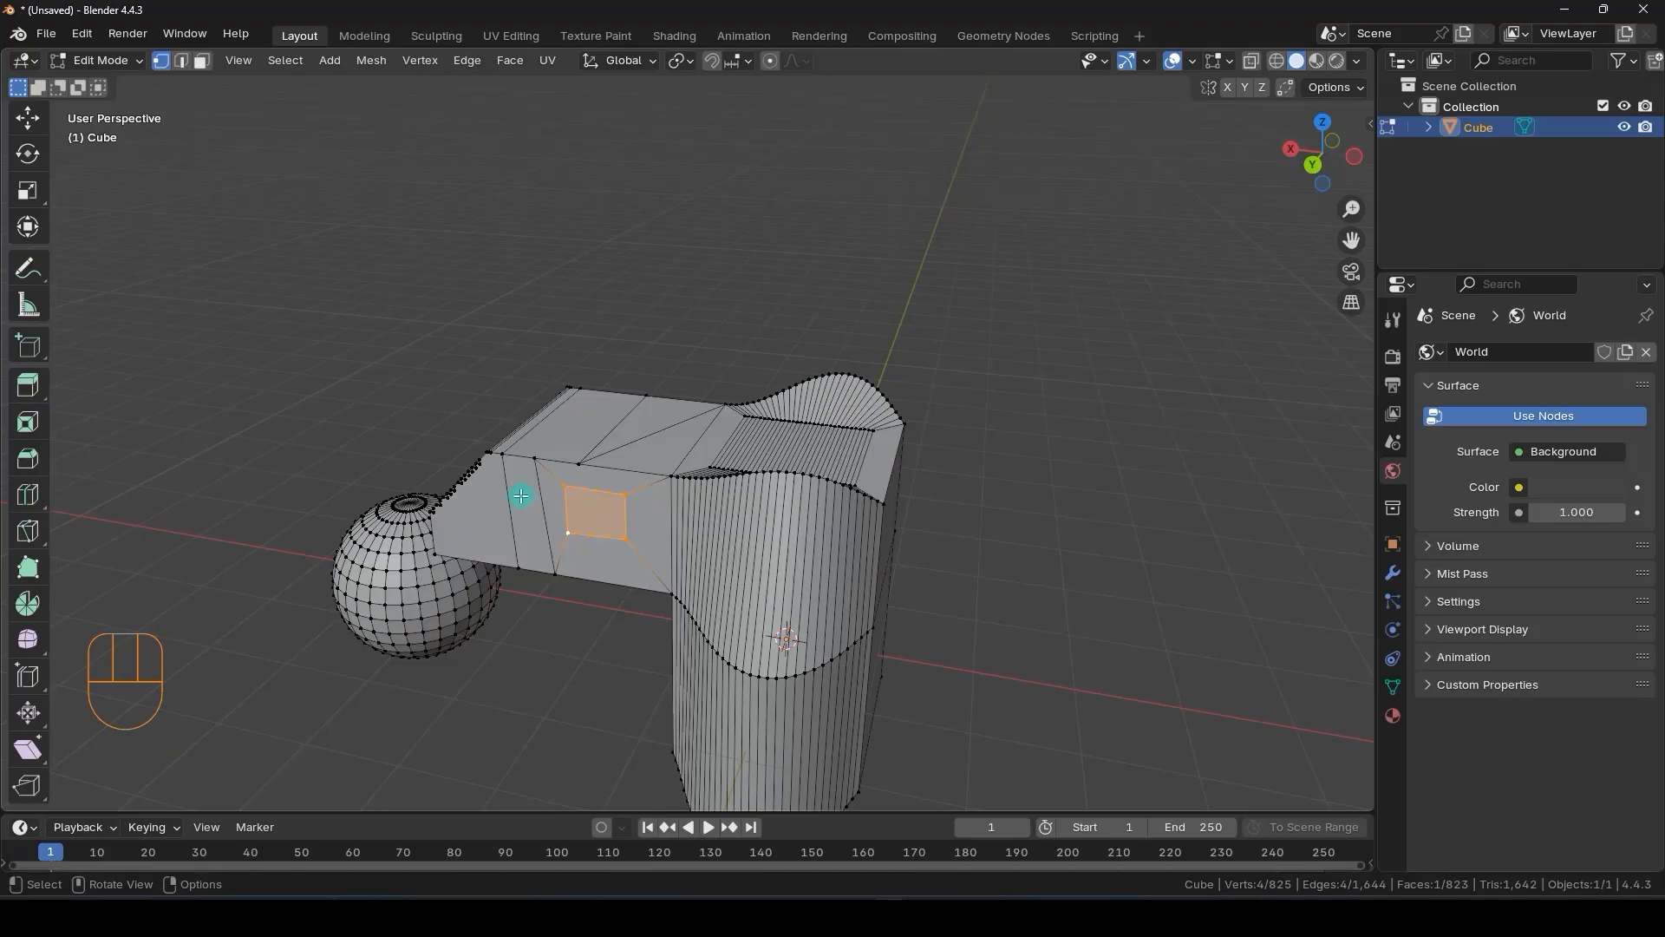
middle_click_drag(529, 493, 795, 476)
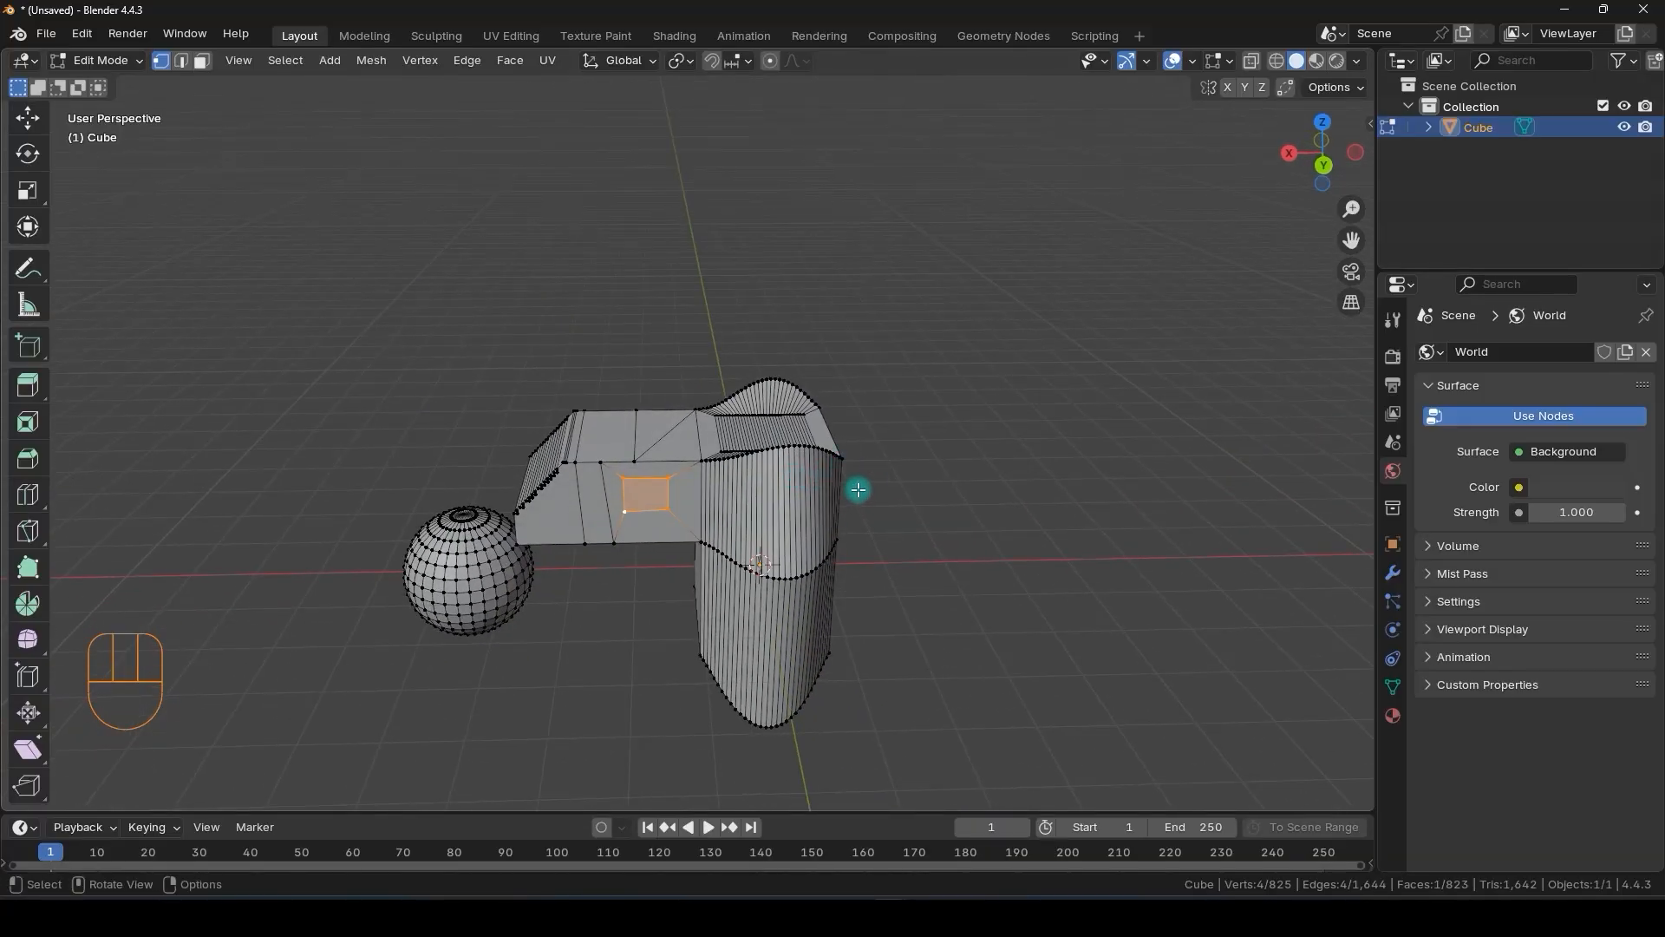
middle_click_drag(855, 486, 714, 486)
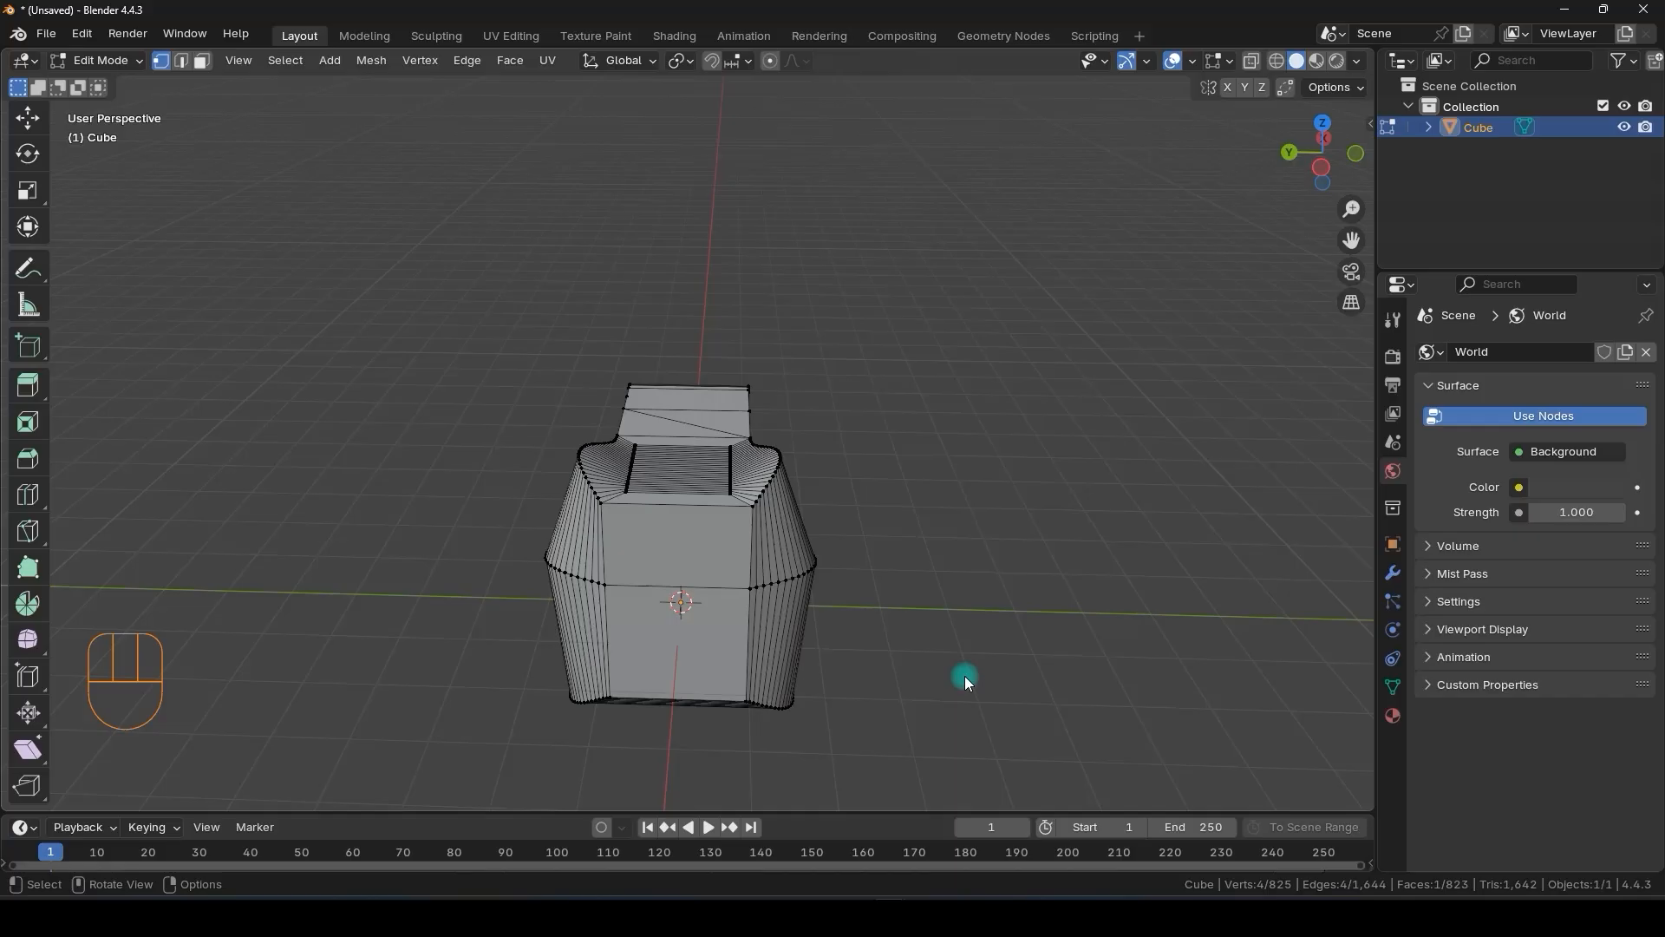
- Deselect the mesh, bring up the character image Calaca.jpg in the image viewer, and move its window off the modelling screen after viewing
mouse_move(1004, 919)
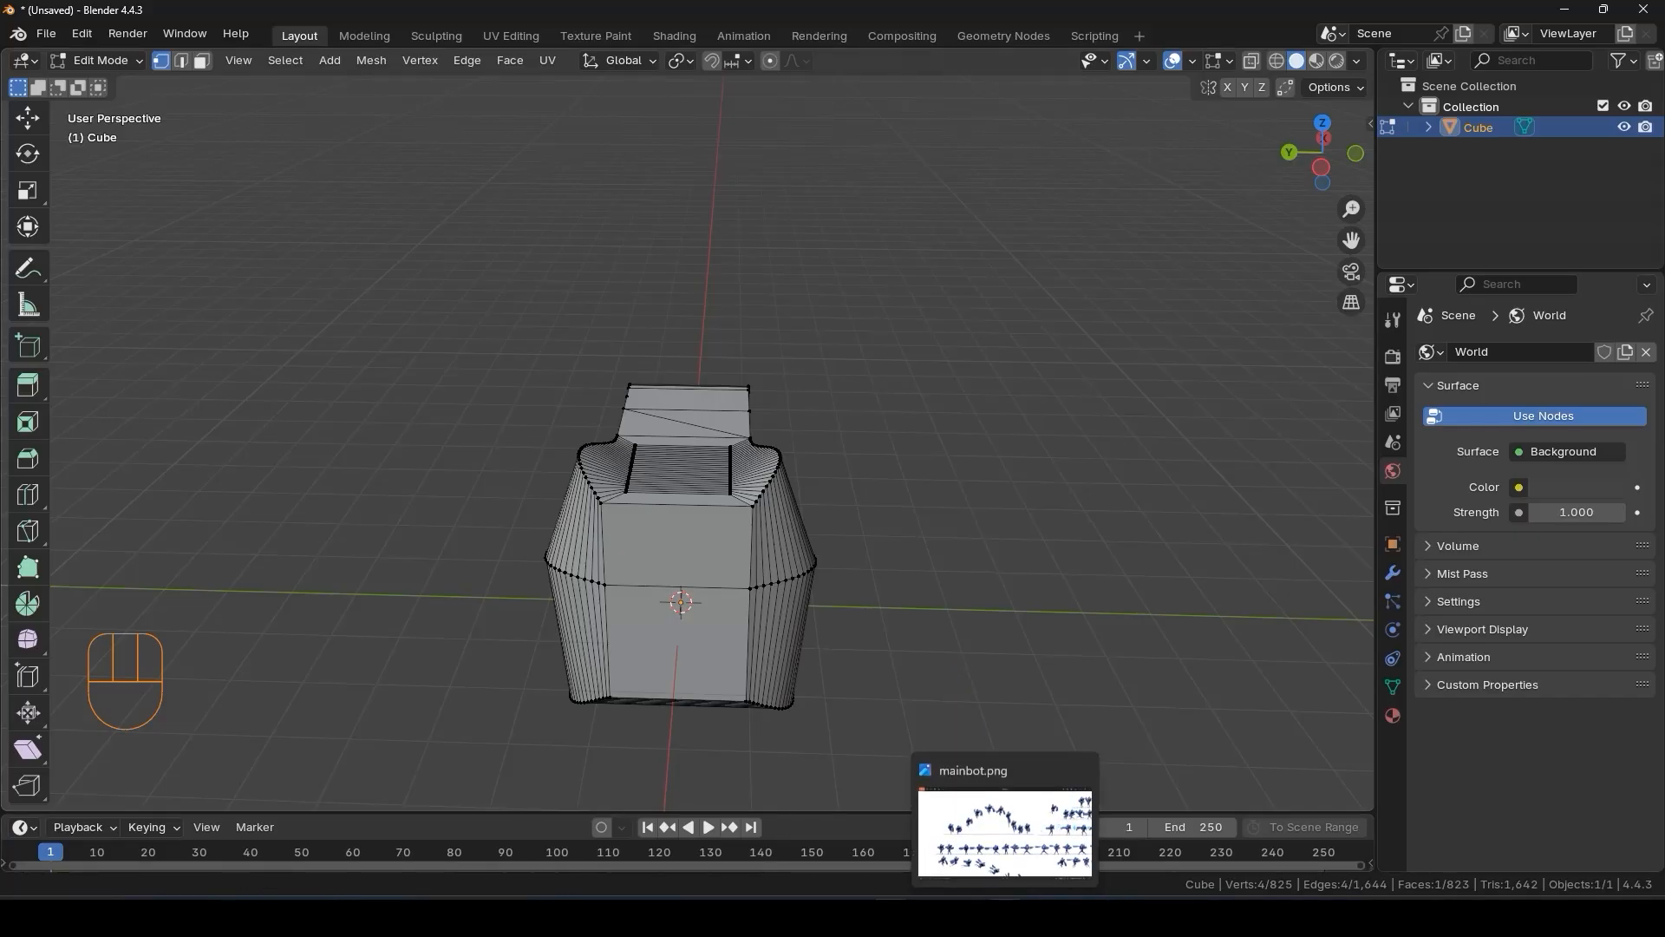
left_click(918, 643)
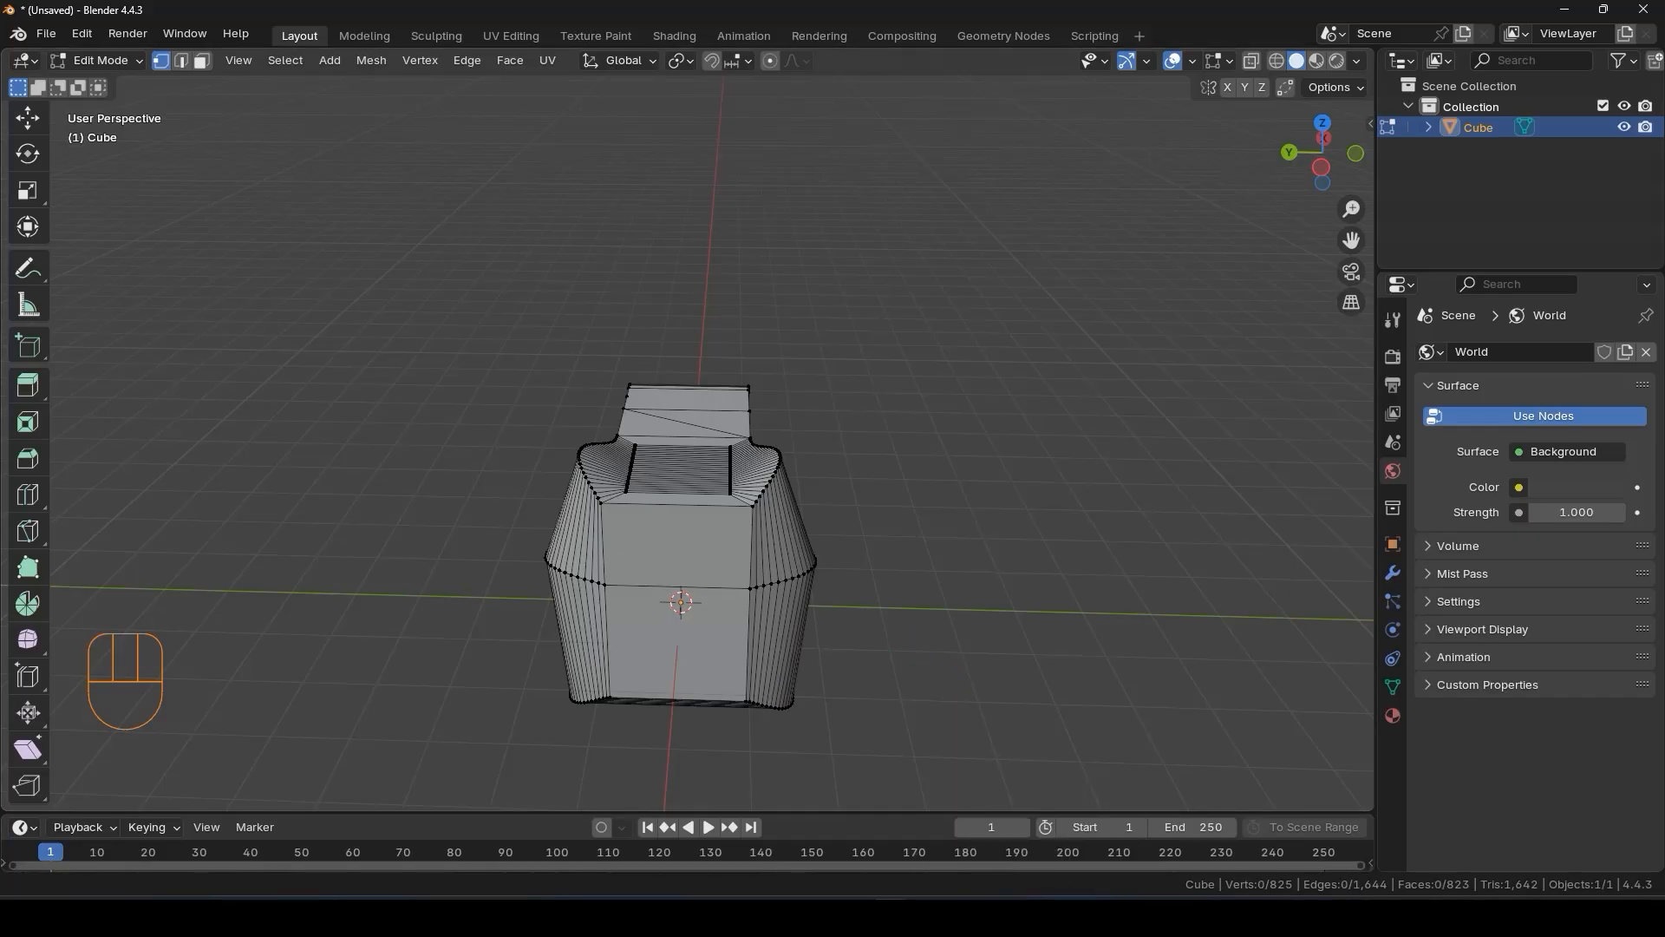
left_click_drag(0, 607, 778, 26)
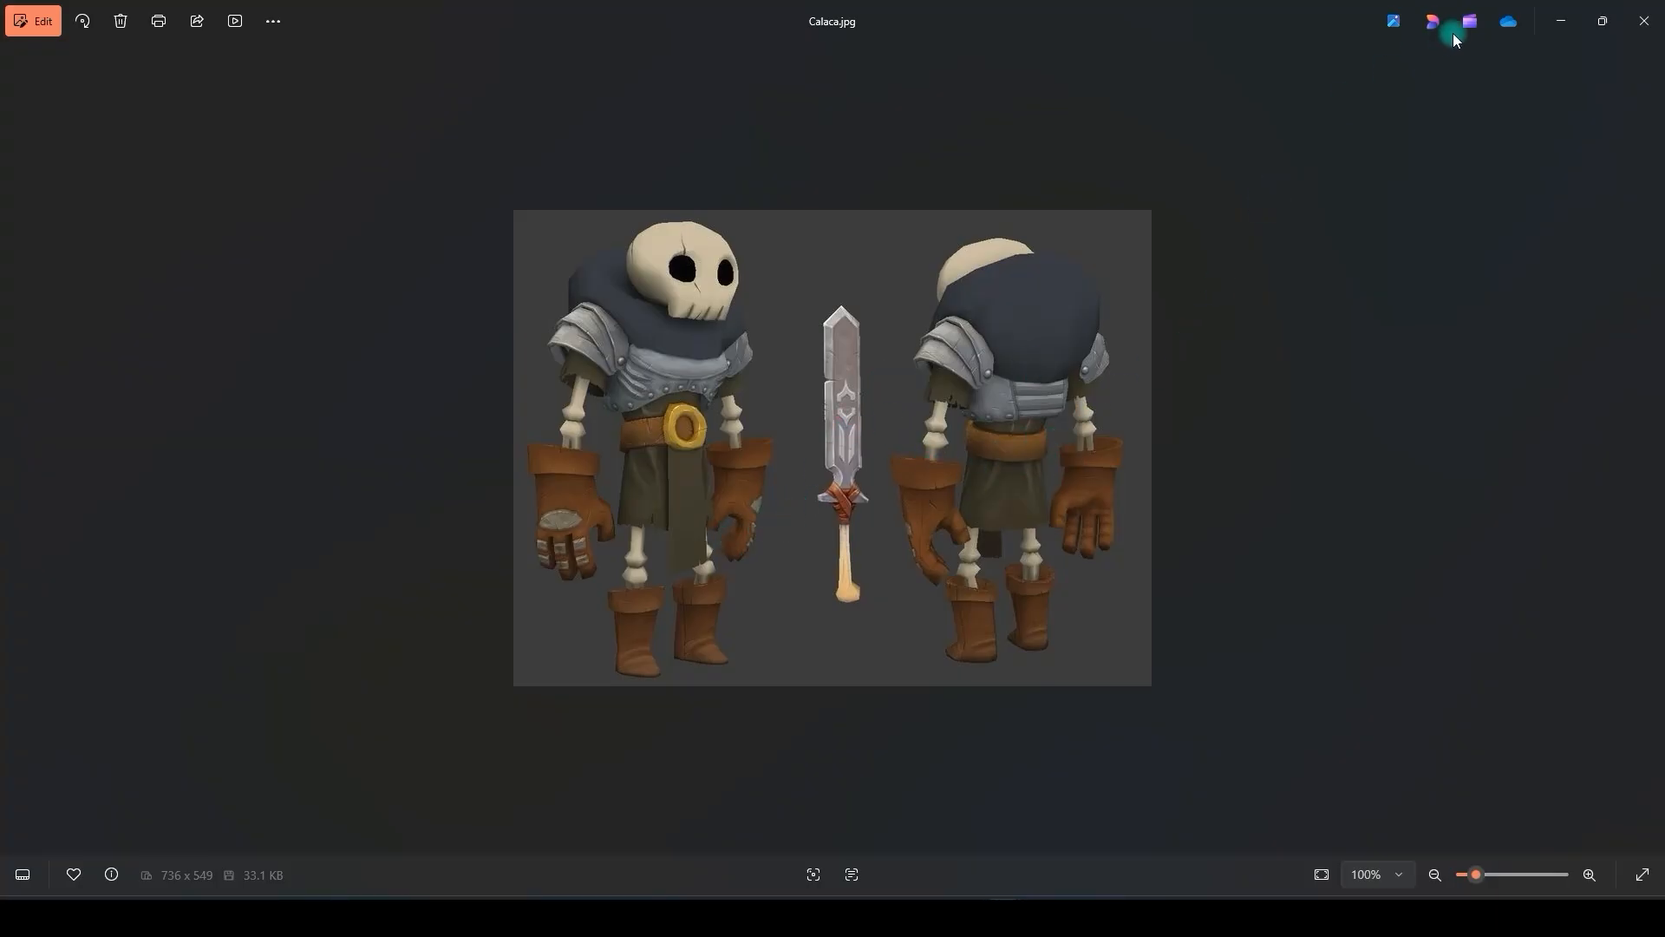
mouse_move(1603, 26)
left_click(1604, 22)
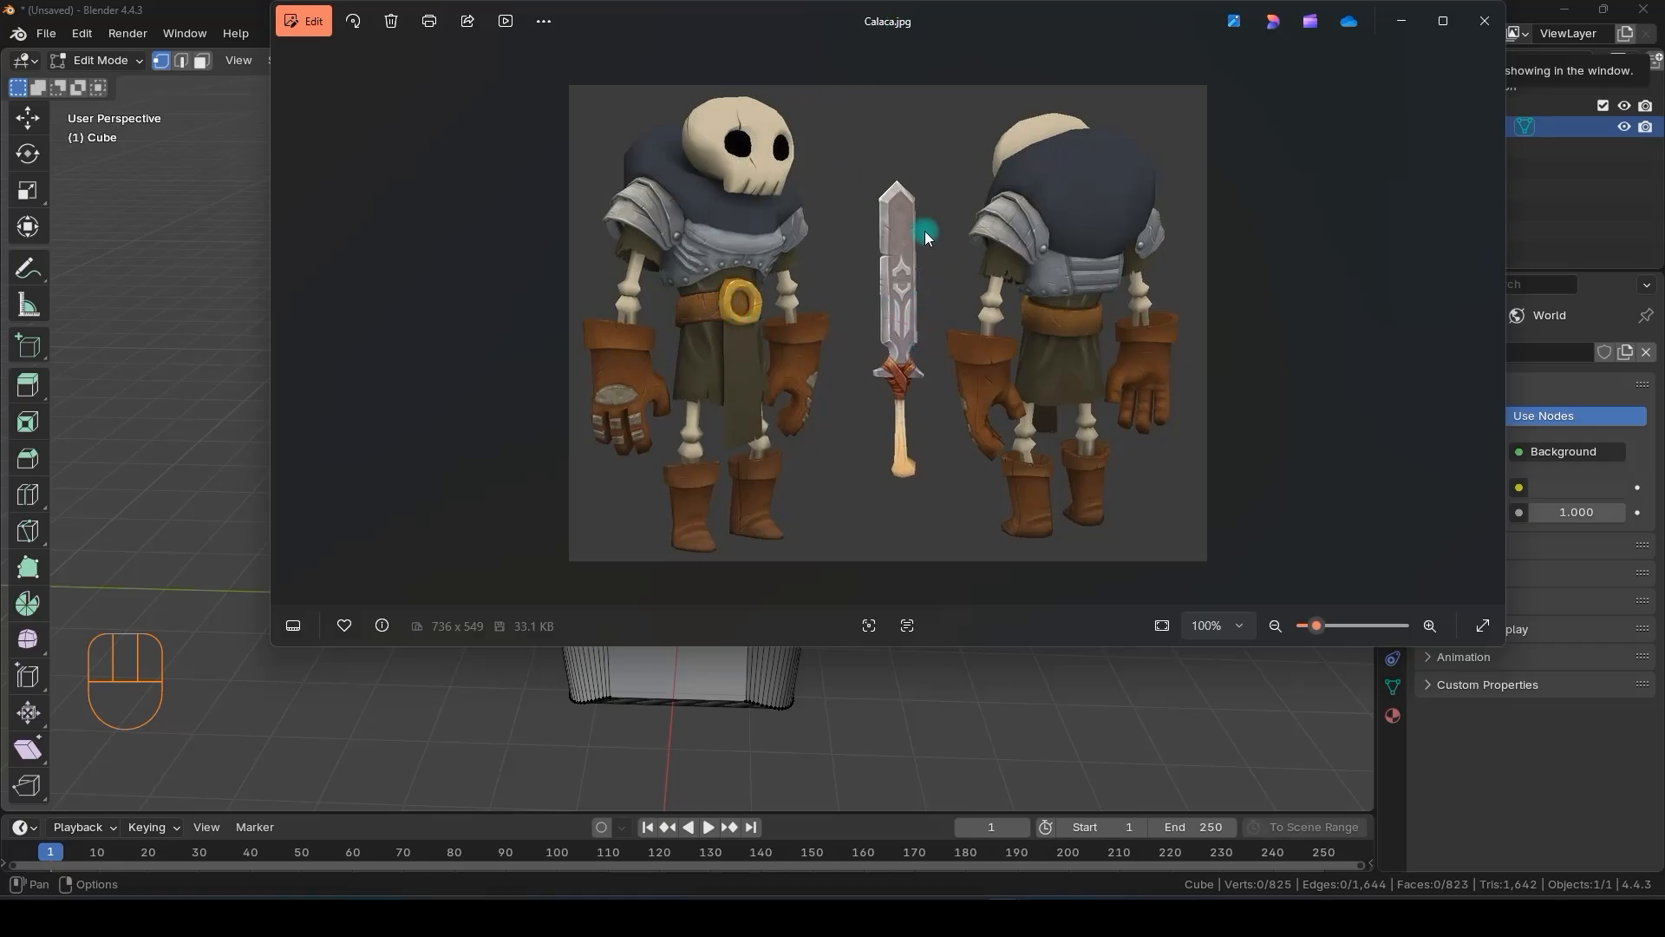
left_click_drag(890, 21, 0, 347)
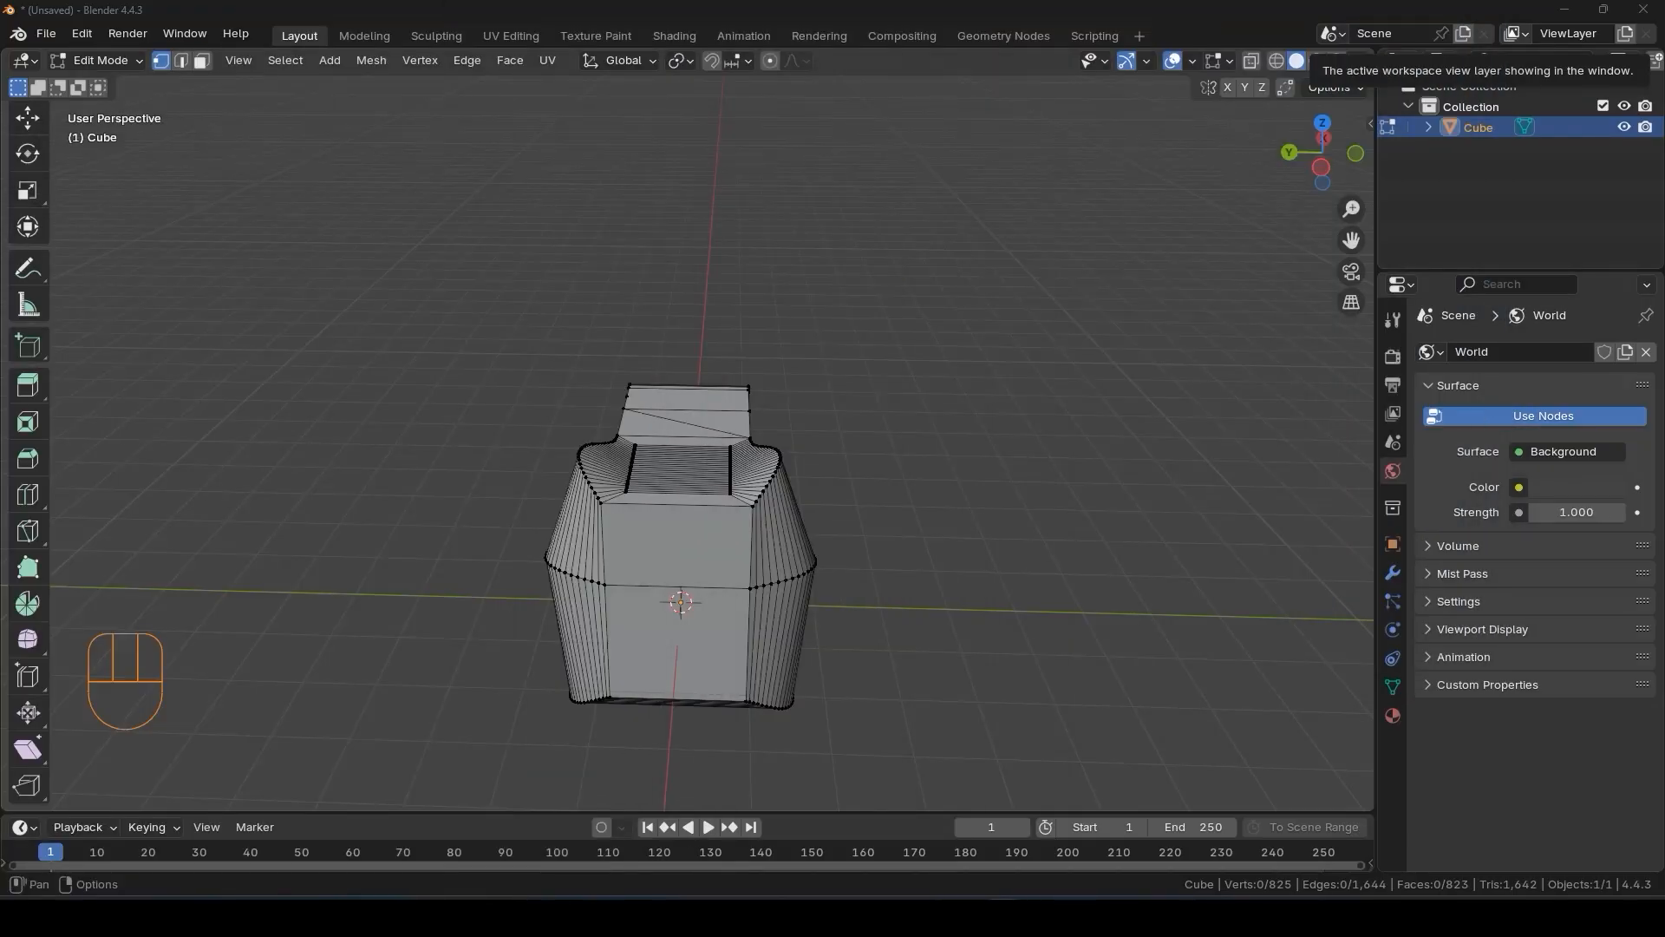
- Return the cube model to Object Mode and start a new file
mouse_move(732, 442)
middle_mouse_down()
mouse_move(624, 442)
mouse_move(761, 442)
middle_mouse_up()
key("ctrl+Tab")
left_click(557, 431)
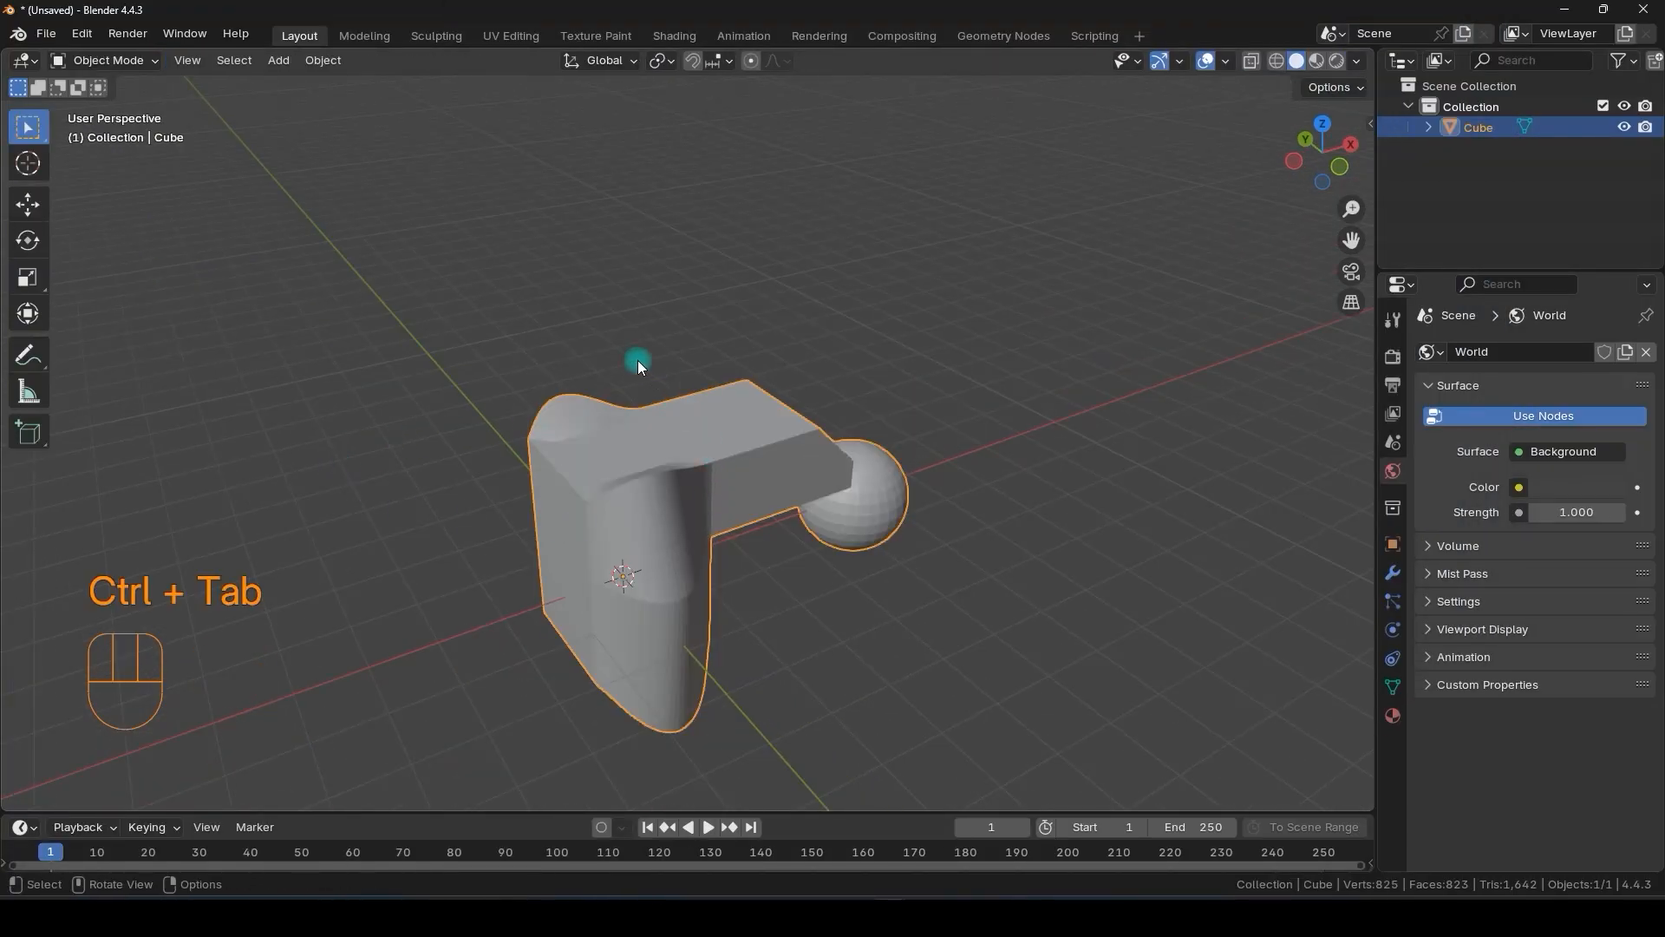
left_click(46, 33)
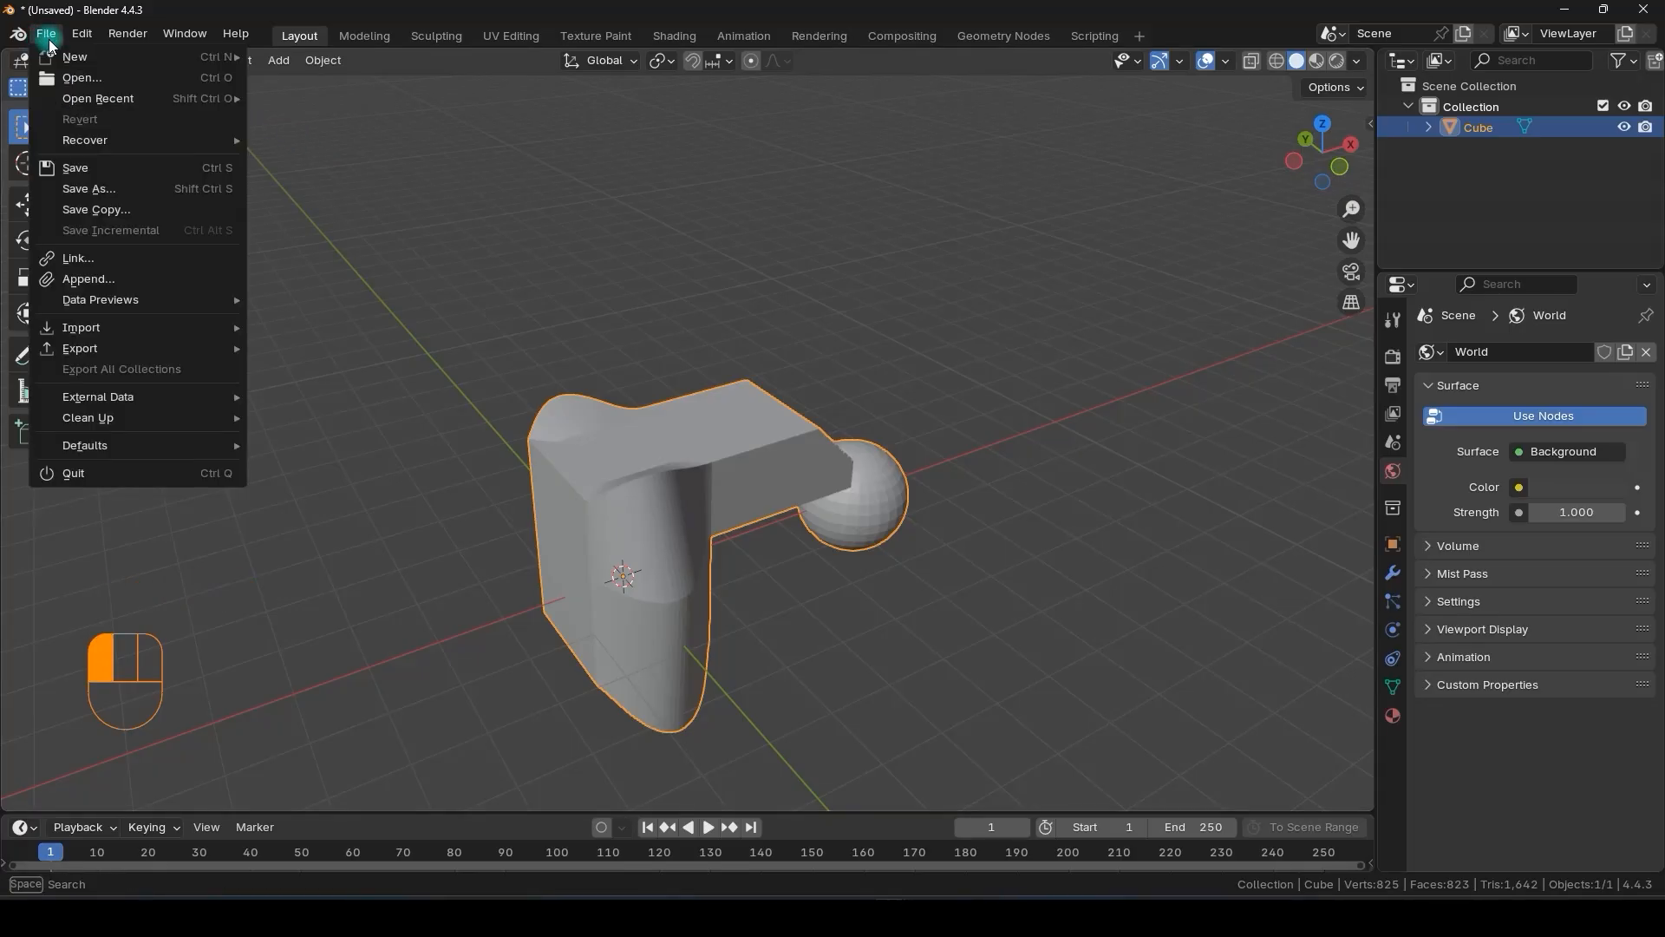
mouse_move(53, 59)
left_click(335, 56)
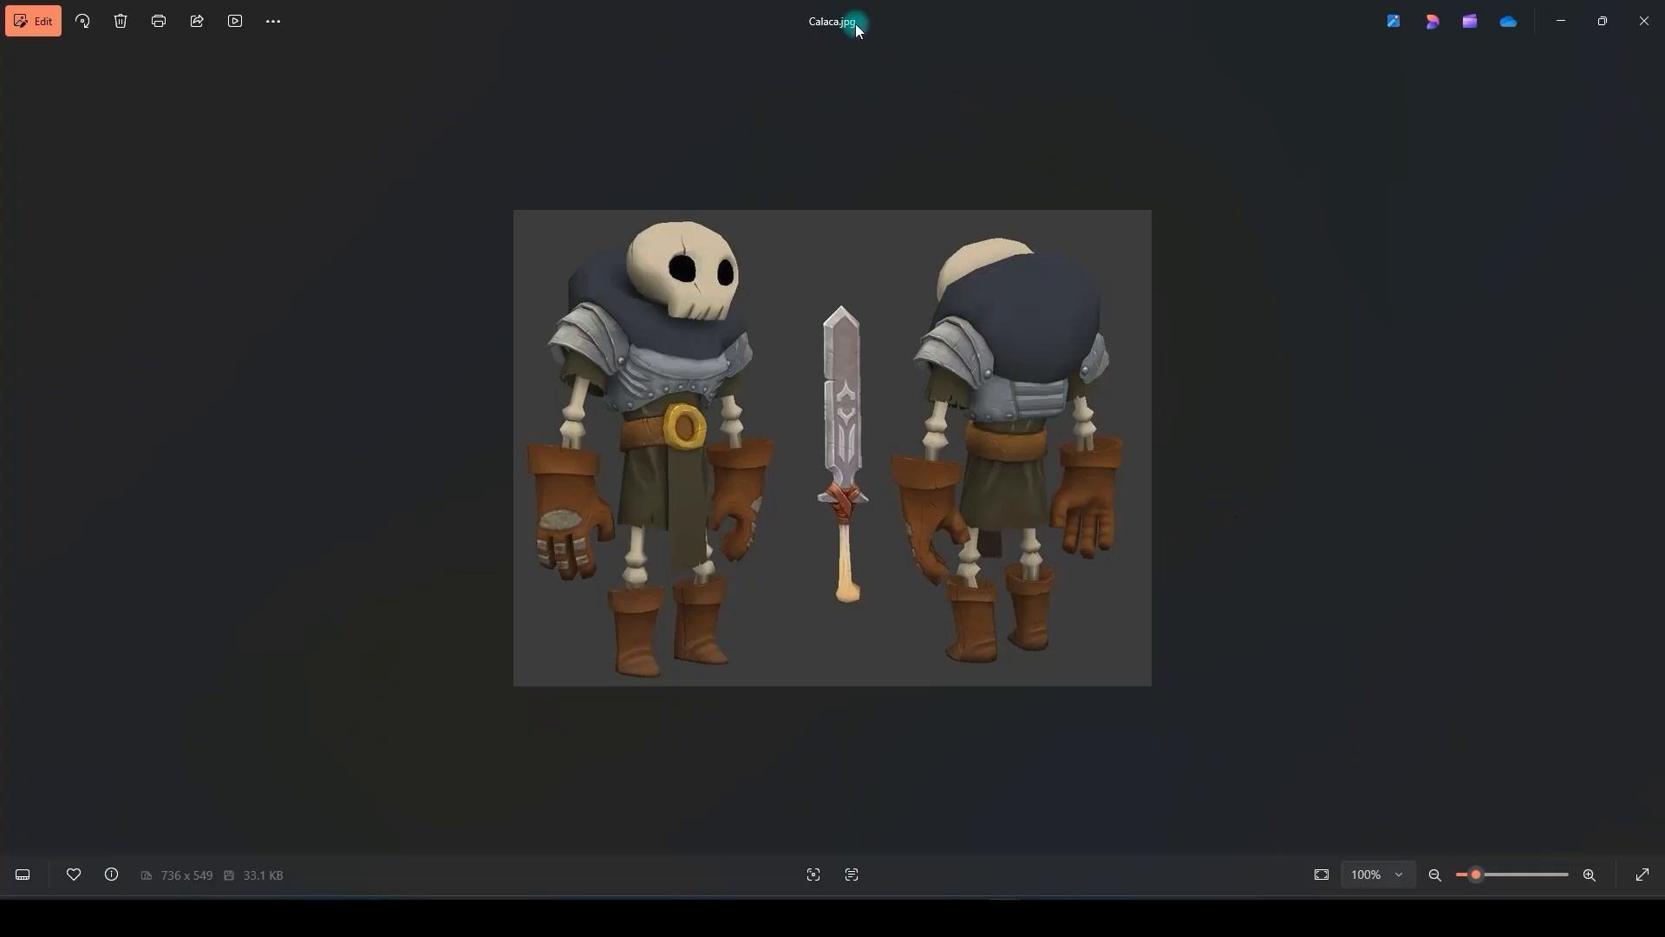
- Examine the character's colour art Calaca.jpg and its front and side wireframe images in the image viewer, and close the viewer
left_click_drag(847, 21, 0, 282)
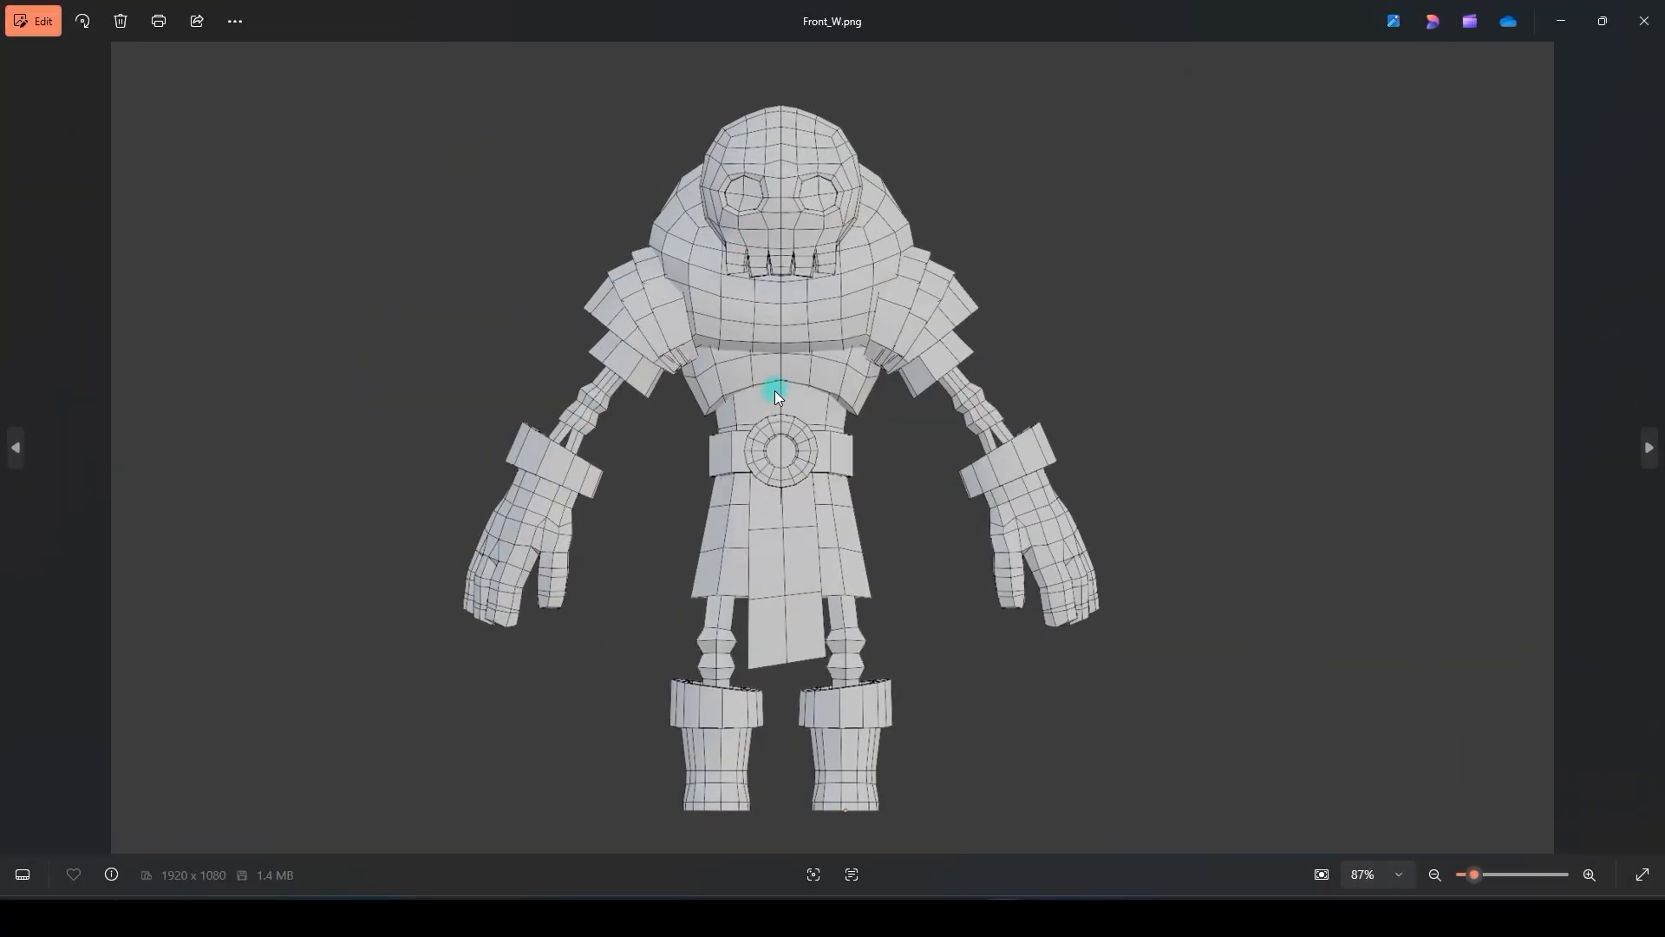
key("Right")
key("Right")
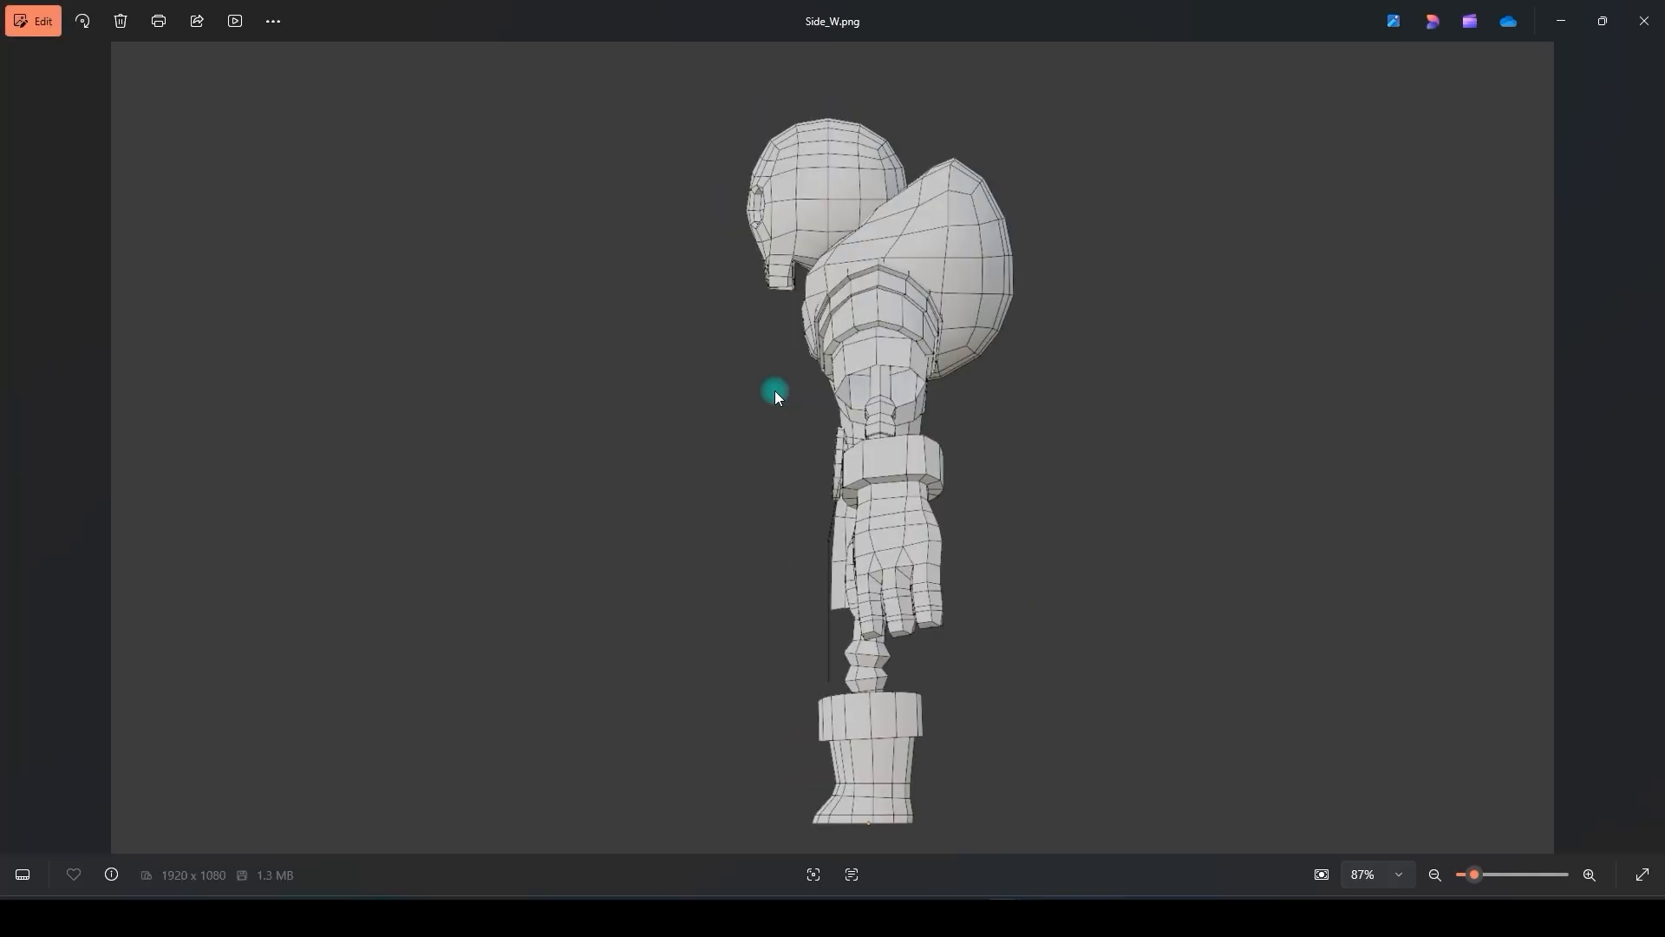
key("Left")
key("Left")
key("Left")
key("Left")
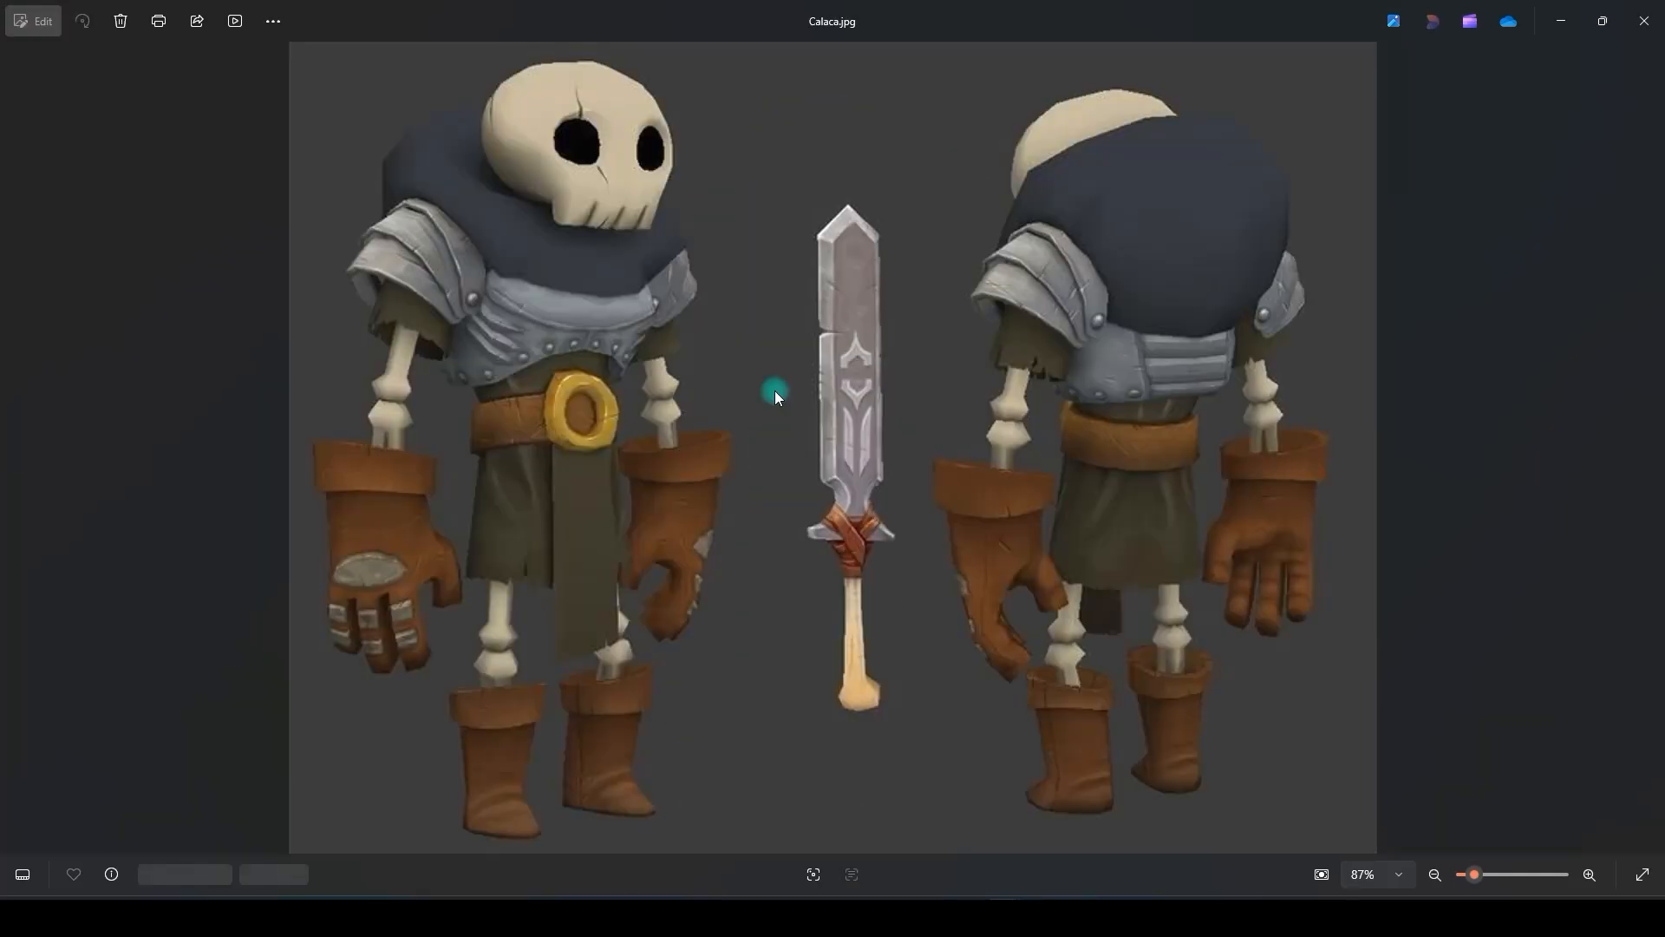
key("Right")
key("Right")
key("Left")
key("Right")
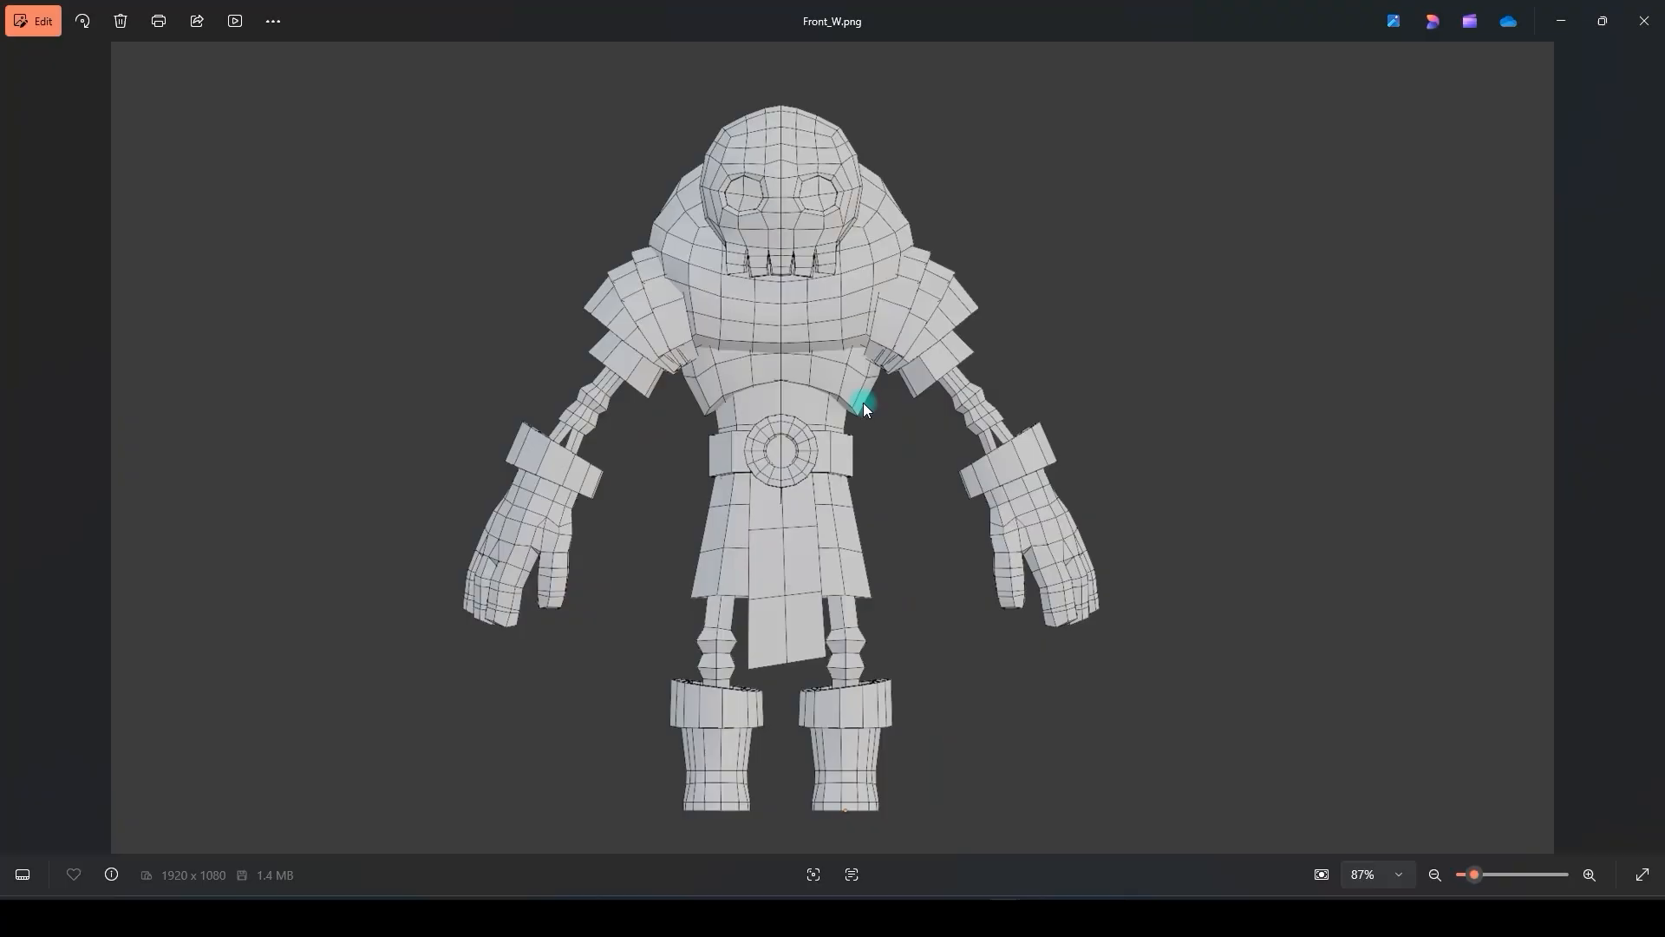
key("Left")
key("Right")
key("Right")
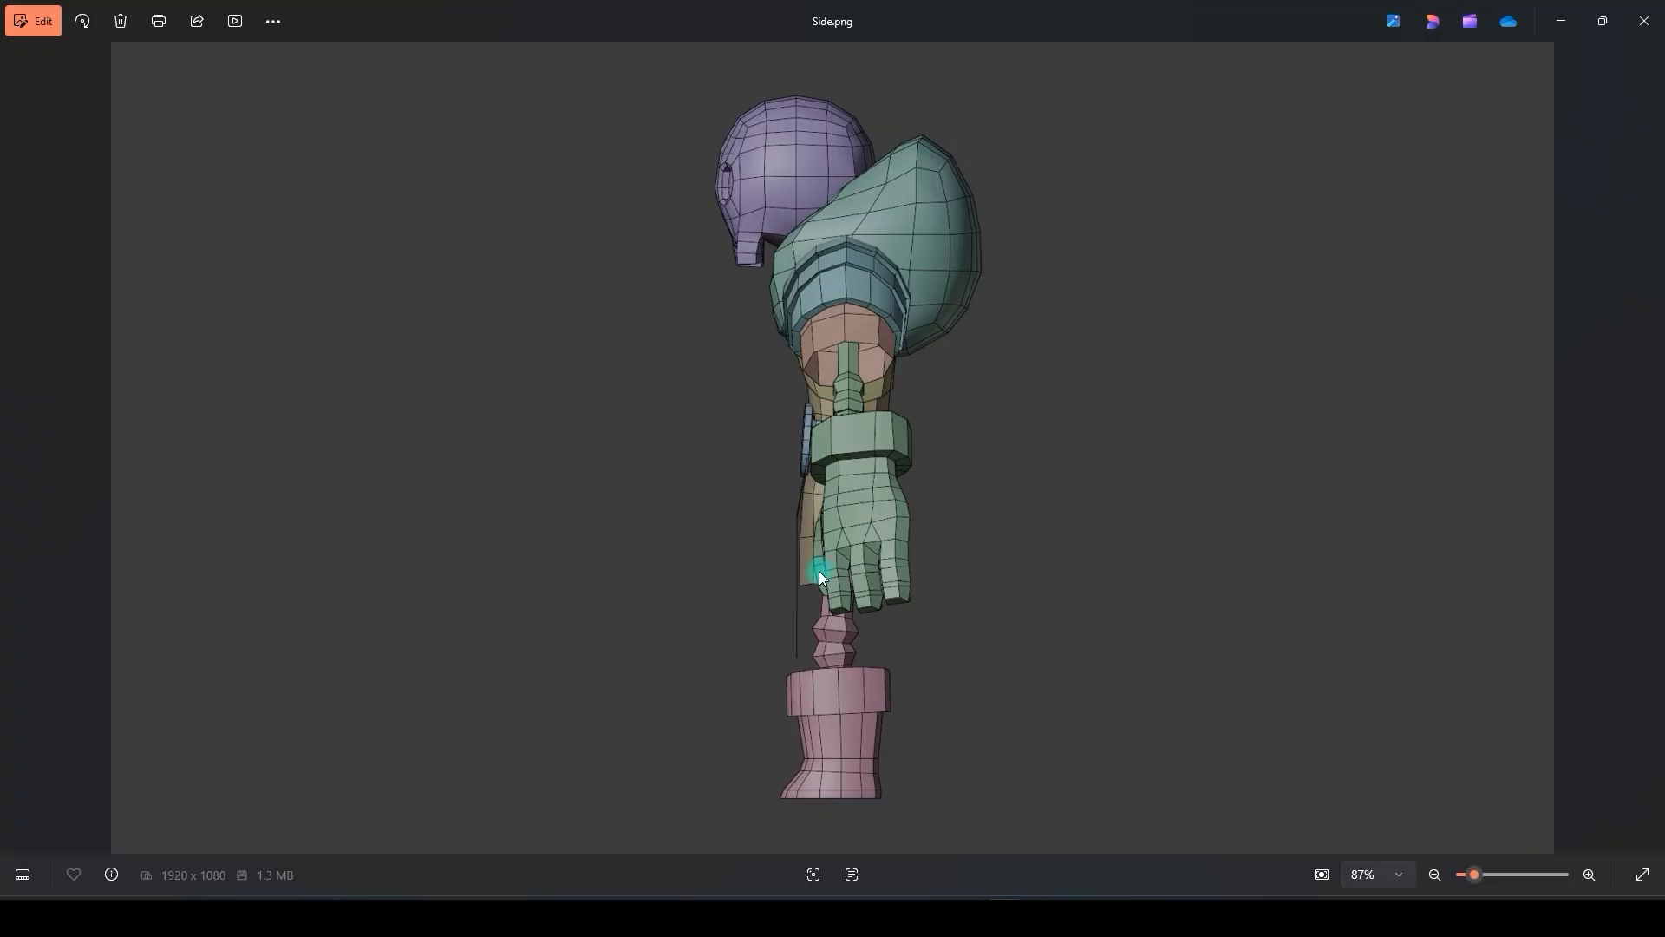
key("Right")
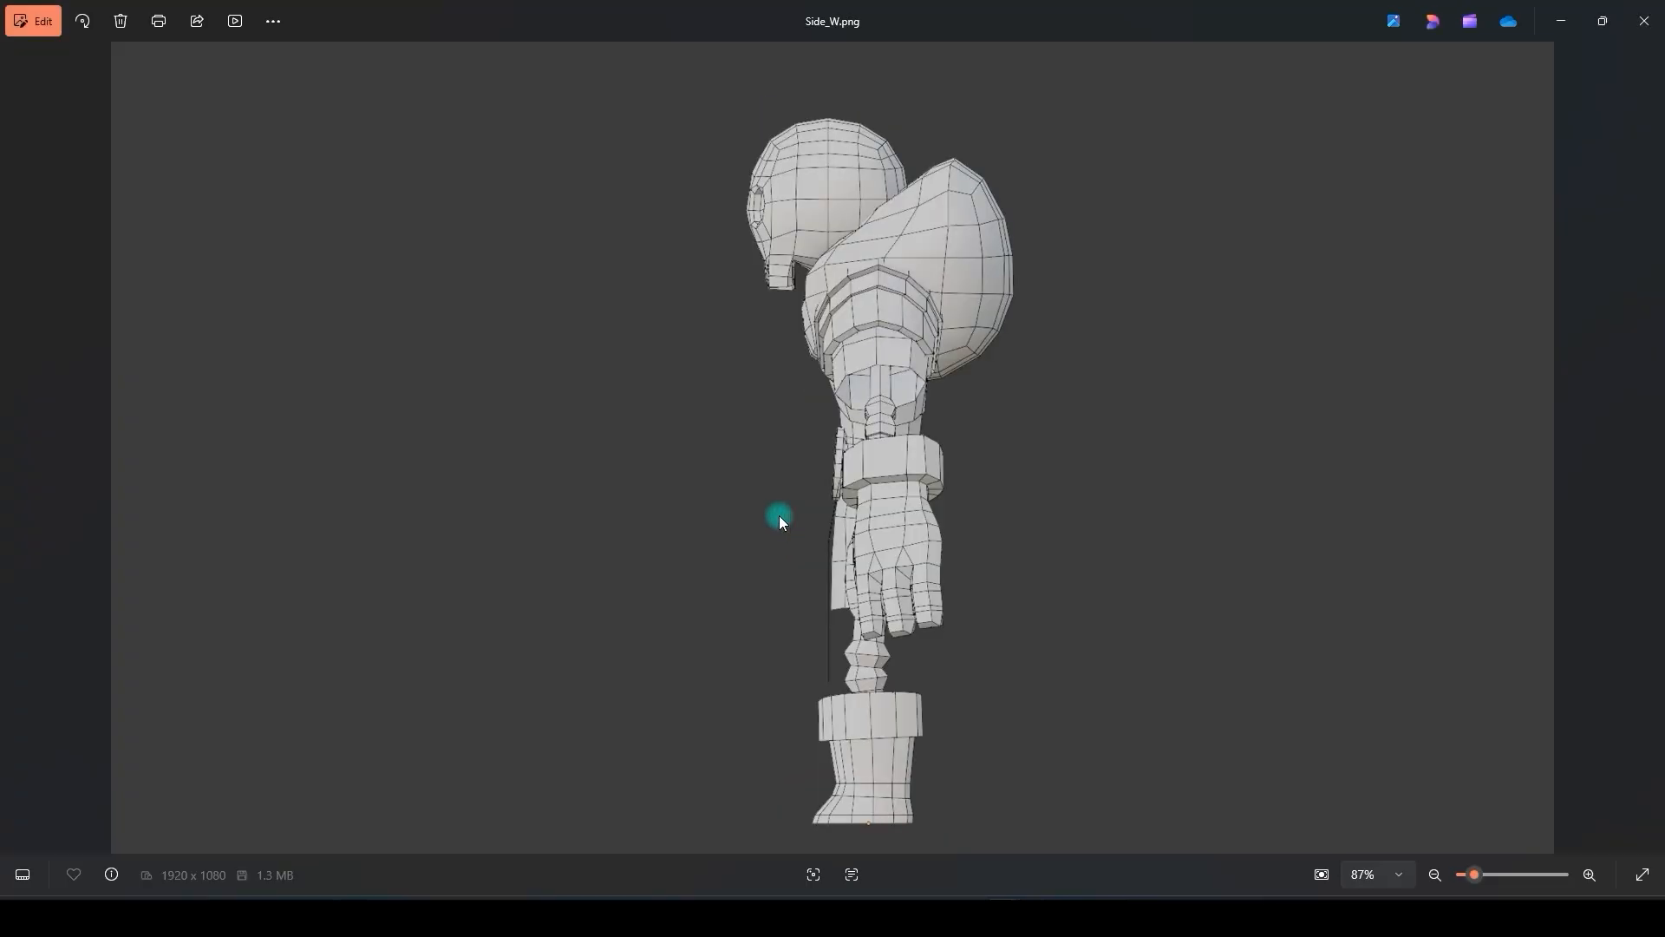
key("Left")
key("Left")
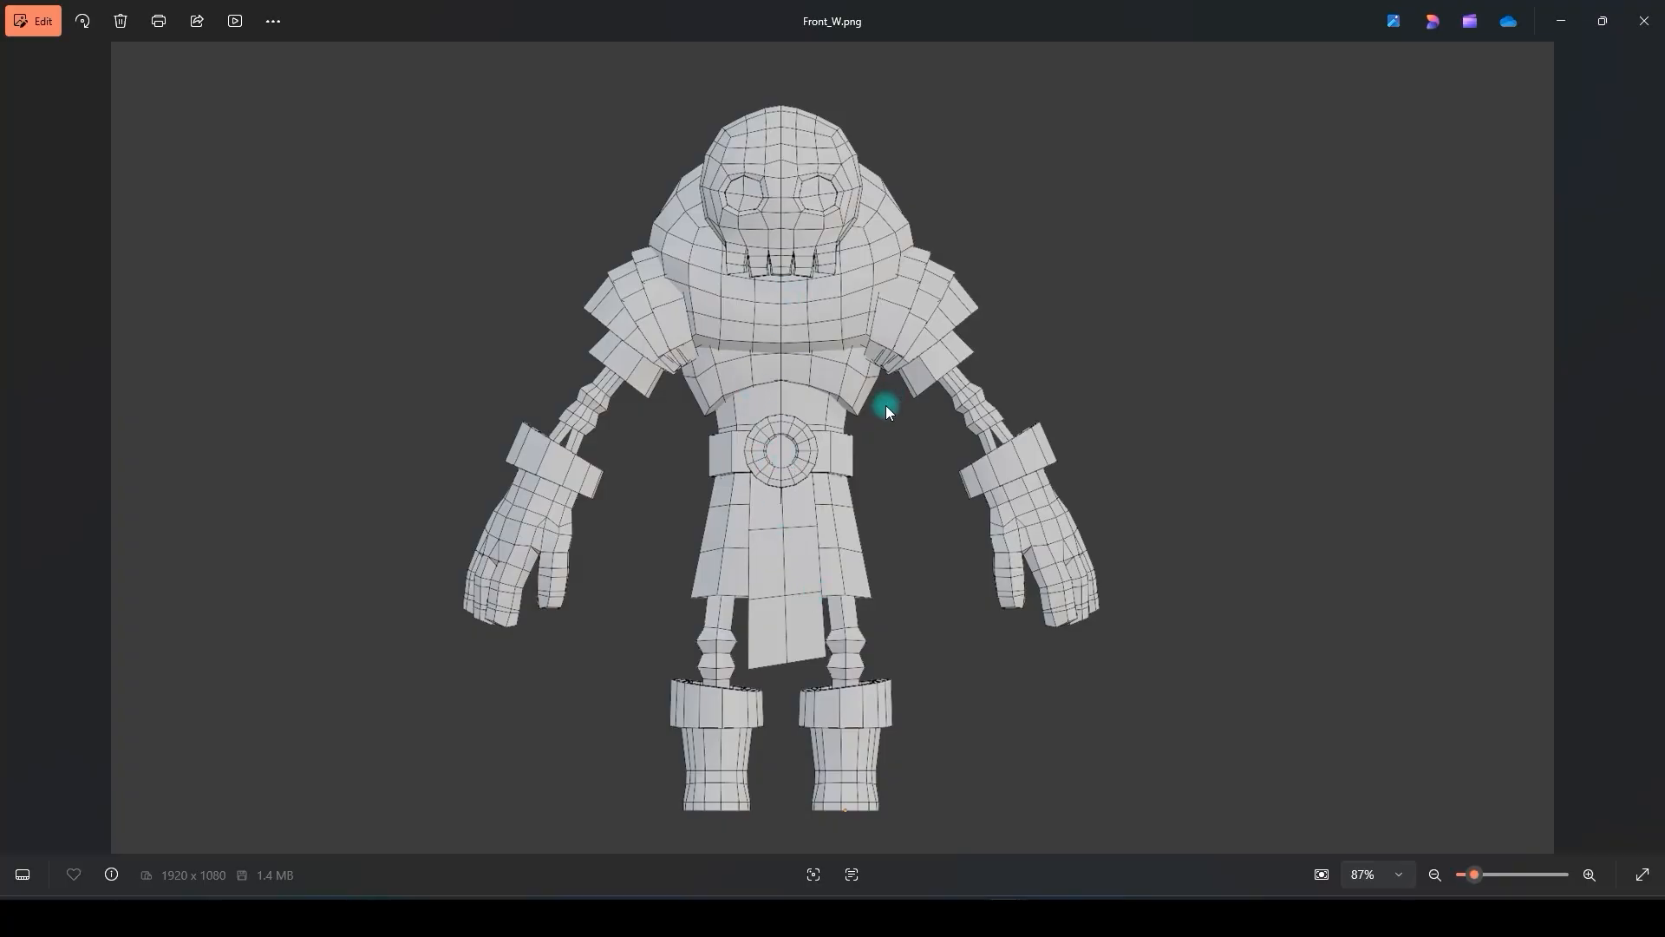
left_click(1647, 23)
- Delete the default cube to empty the scene
middle_click_drag(605, 494, 703, 476)
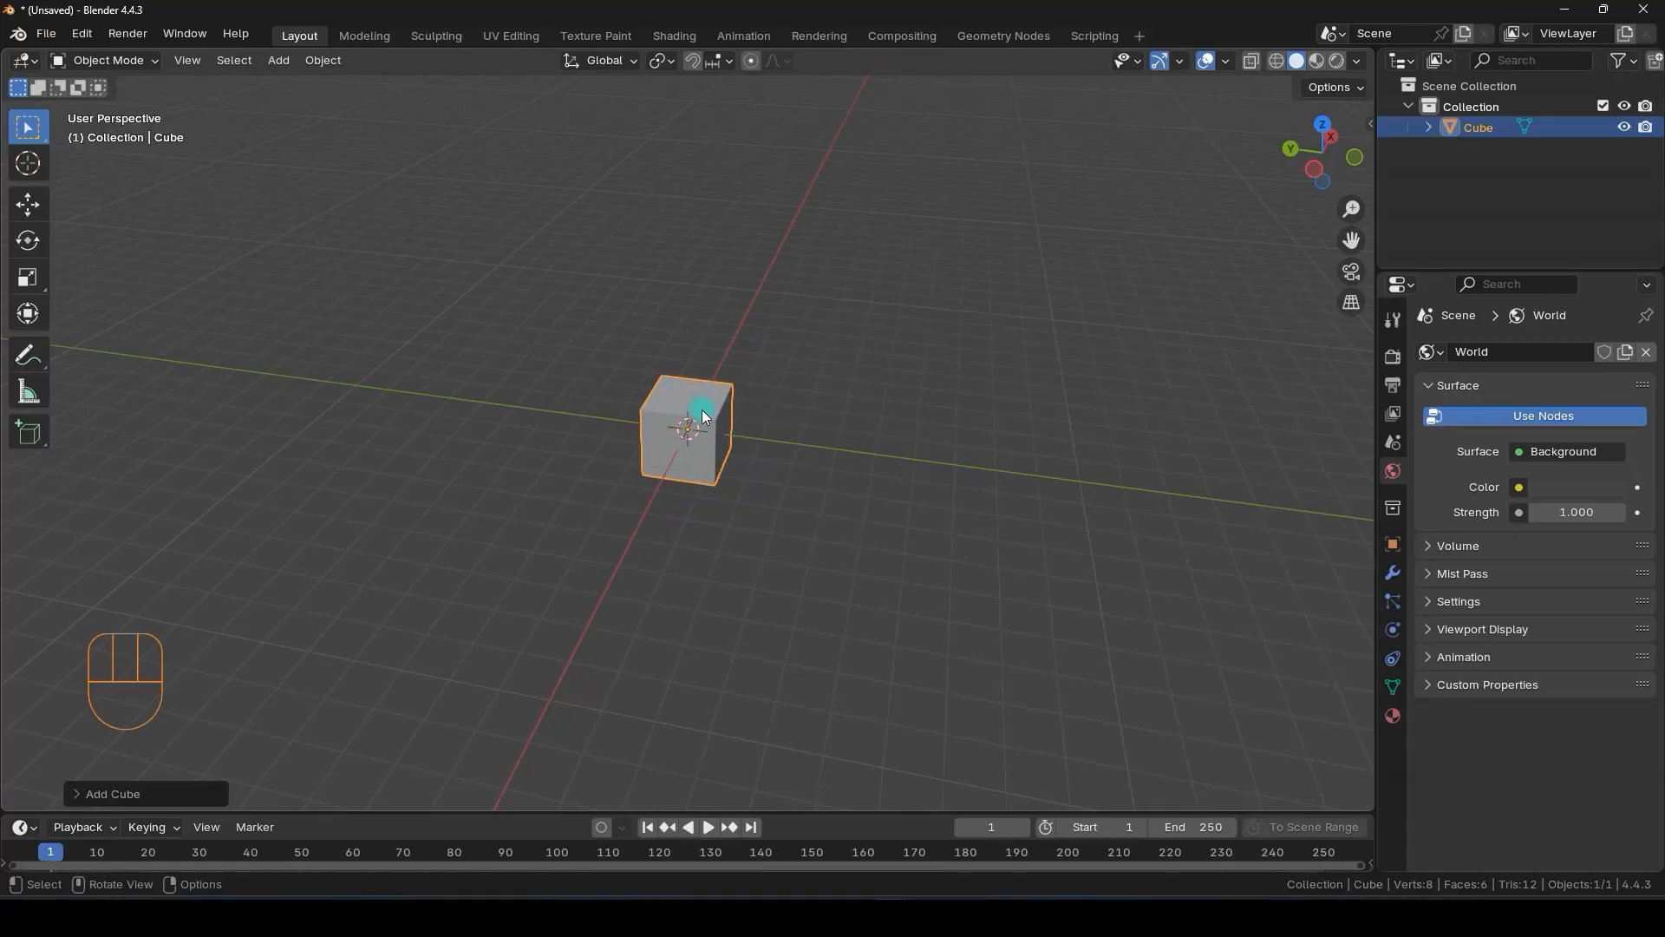
key("Delete")
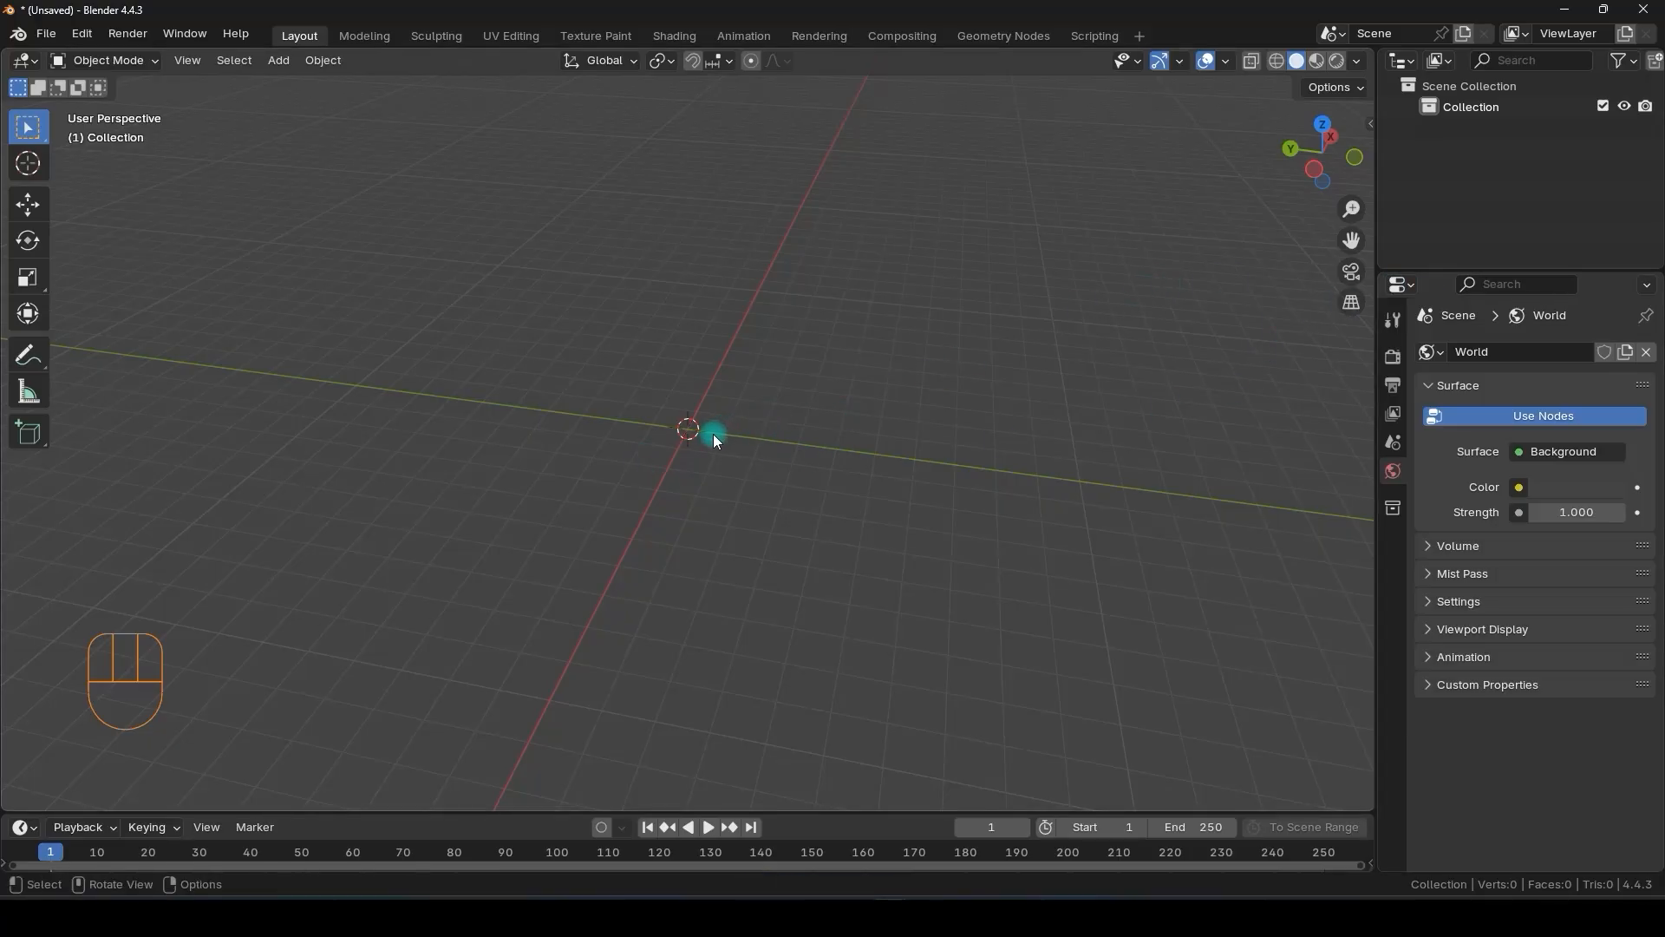
middle_click_drag(694, 447, 678, 503, "shift")
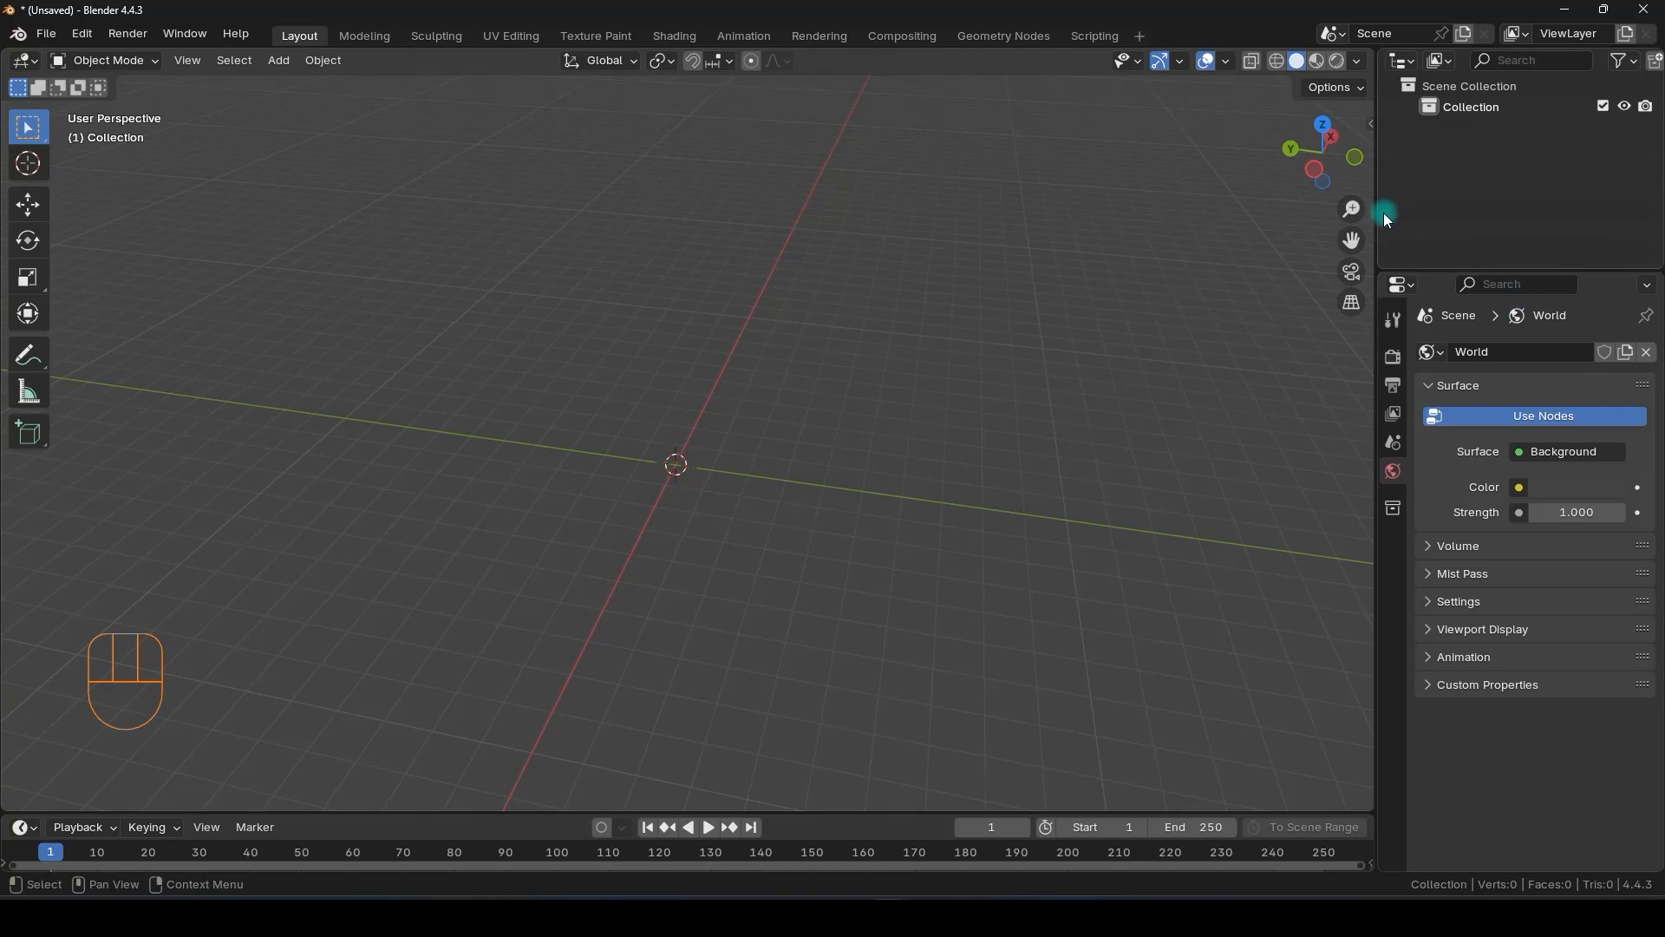
- Widen the column holding the Outliner and Properties editors, and change the Outliner area to an Image Editor
left_click_drag(1387, 218, 1304, 189)
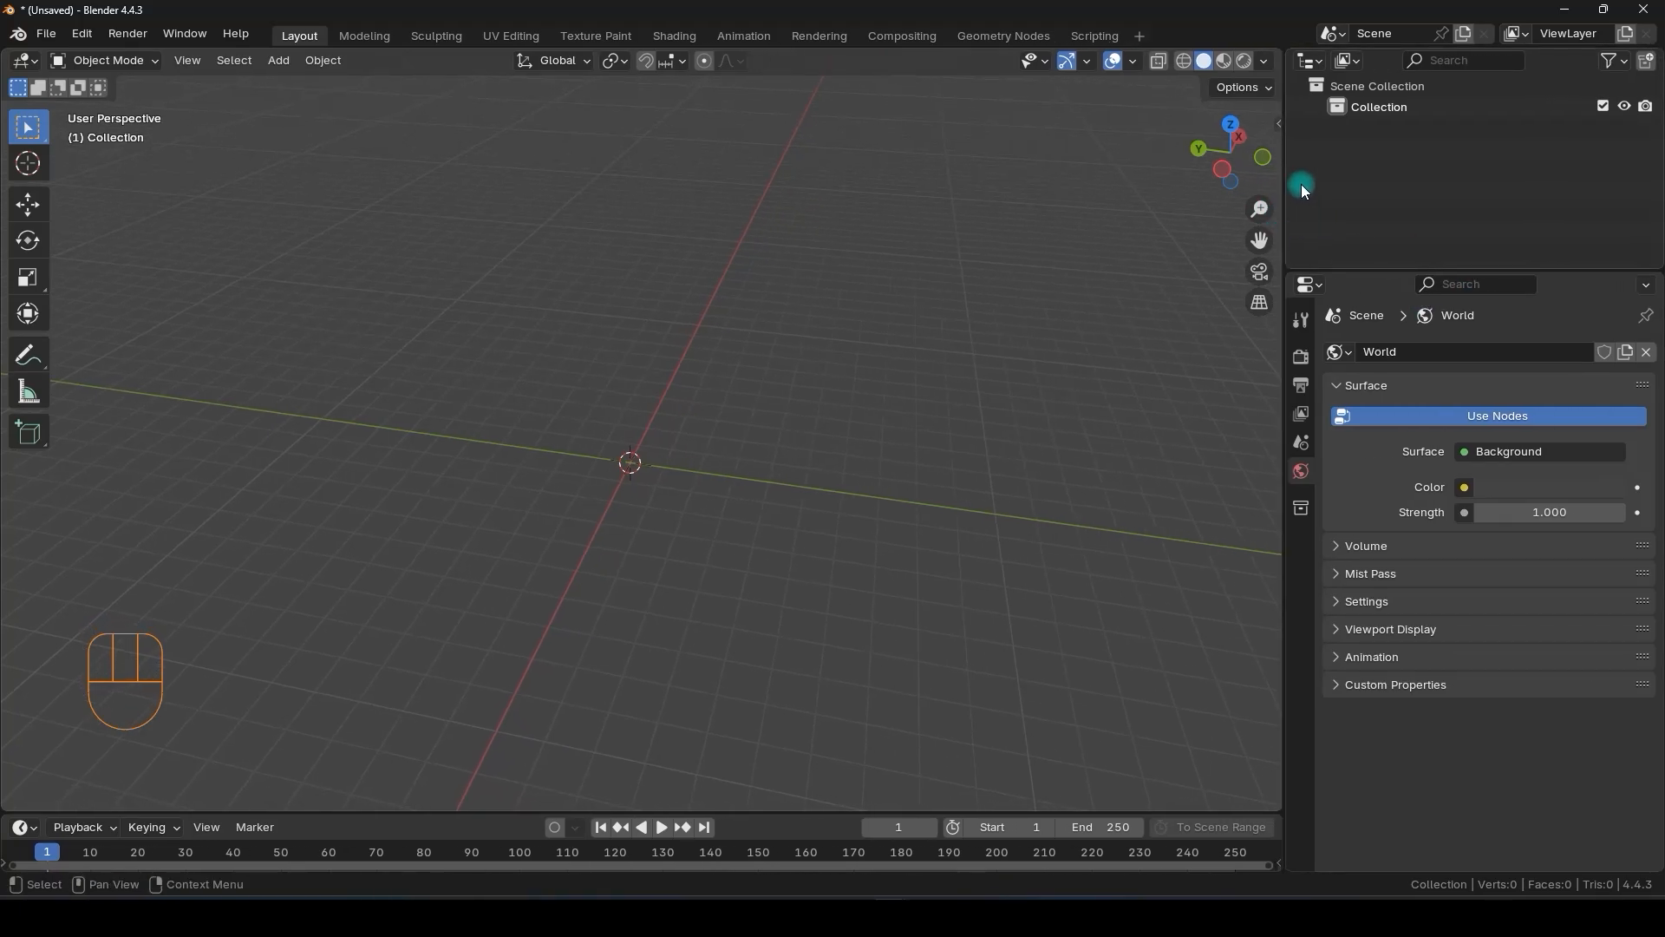
left_click(1315, 62)
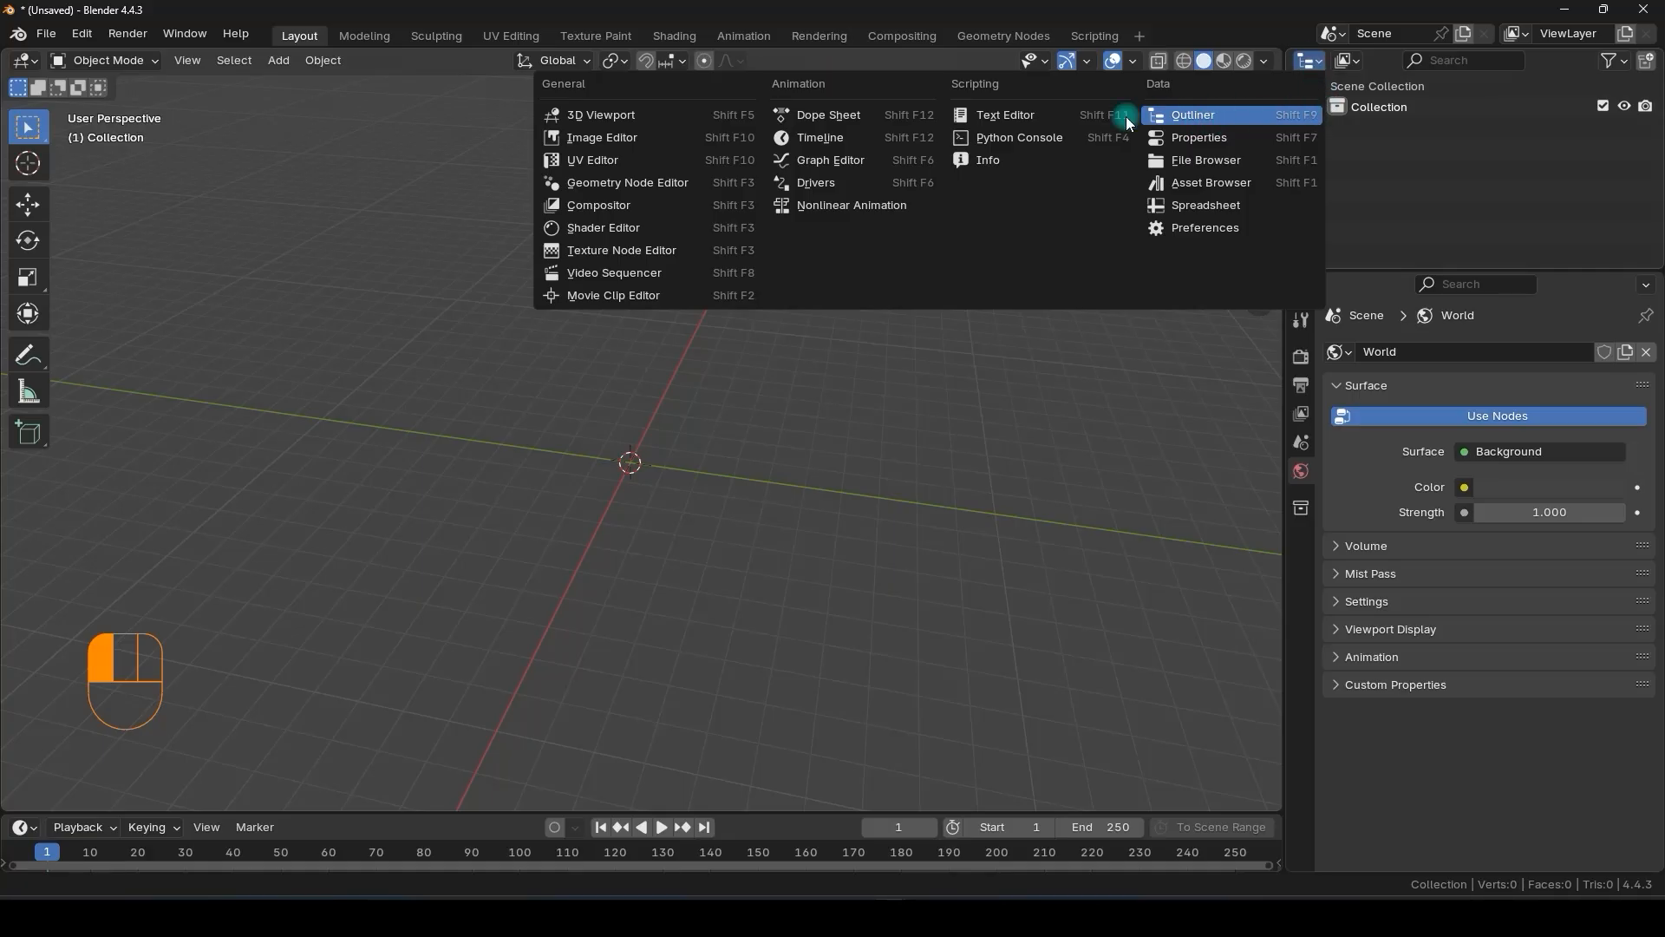
left_click(604, 144)
scroll(1497, 163, "down", 2)
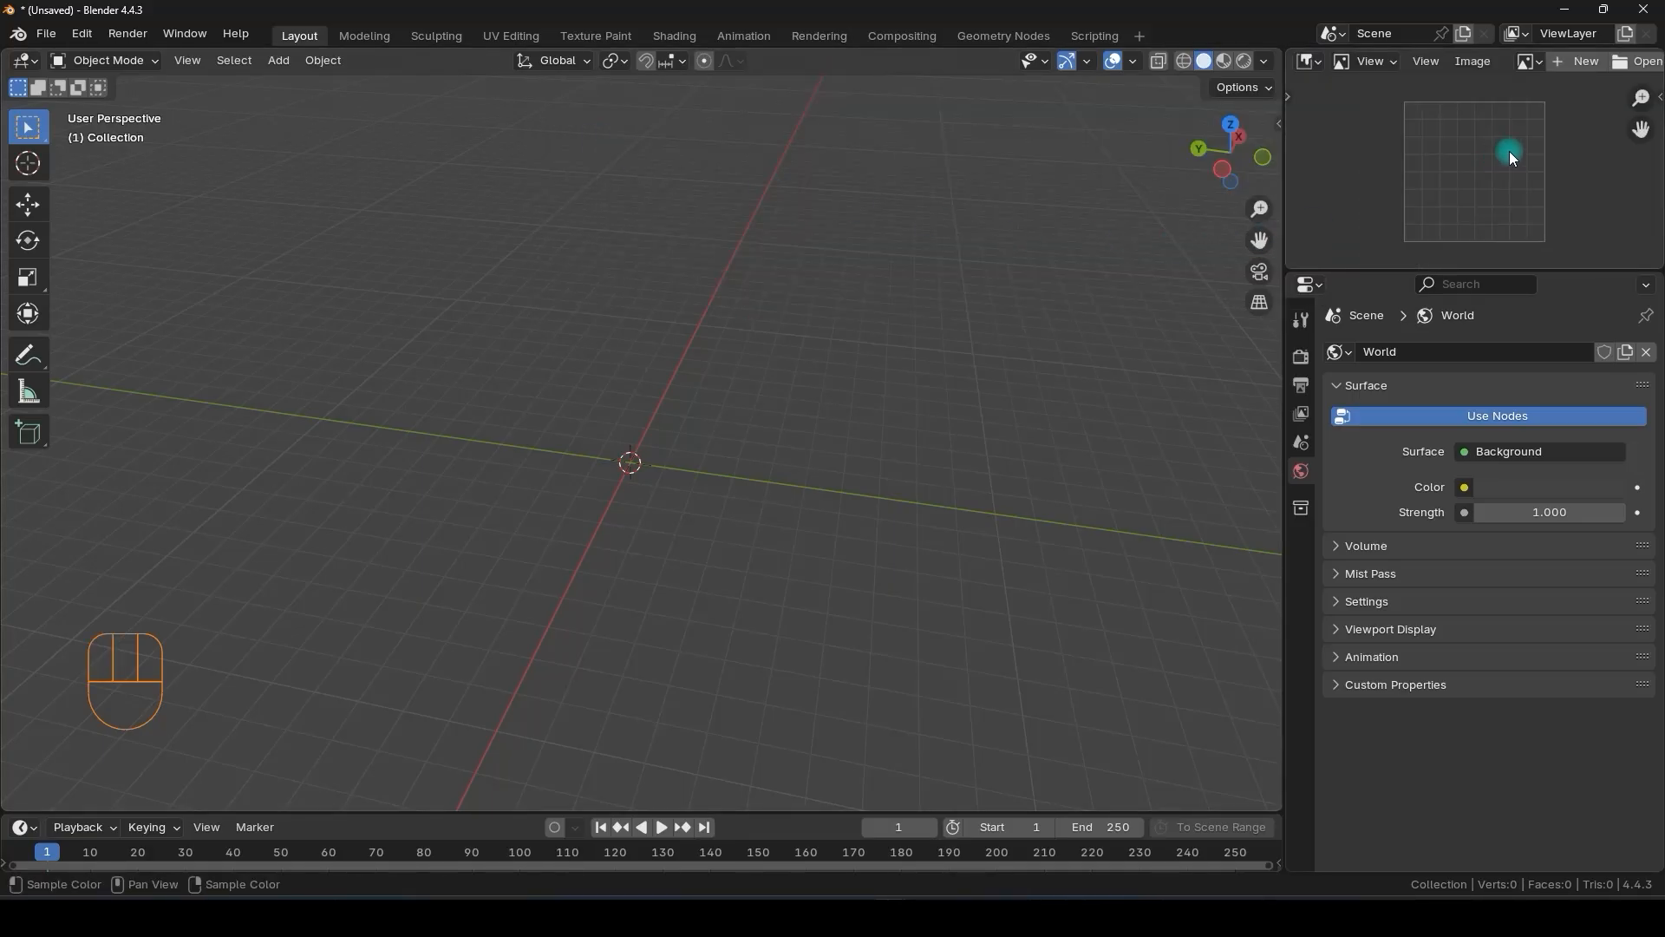
- Load Calaca.jpg into the Image Editor, enlarge that editor downward, and frame the front-facing figure in it
left_click(1630, 62)
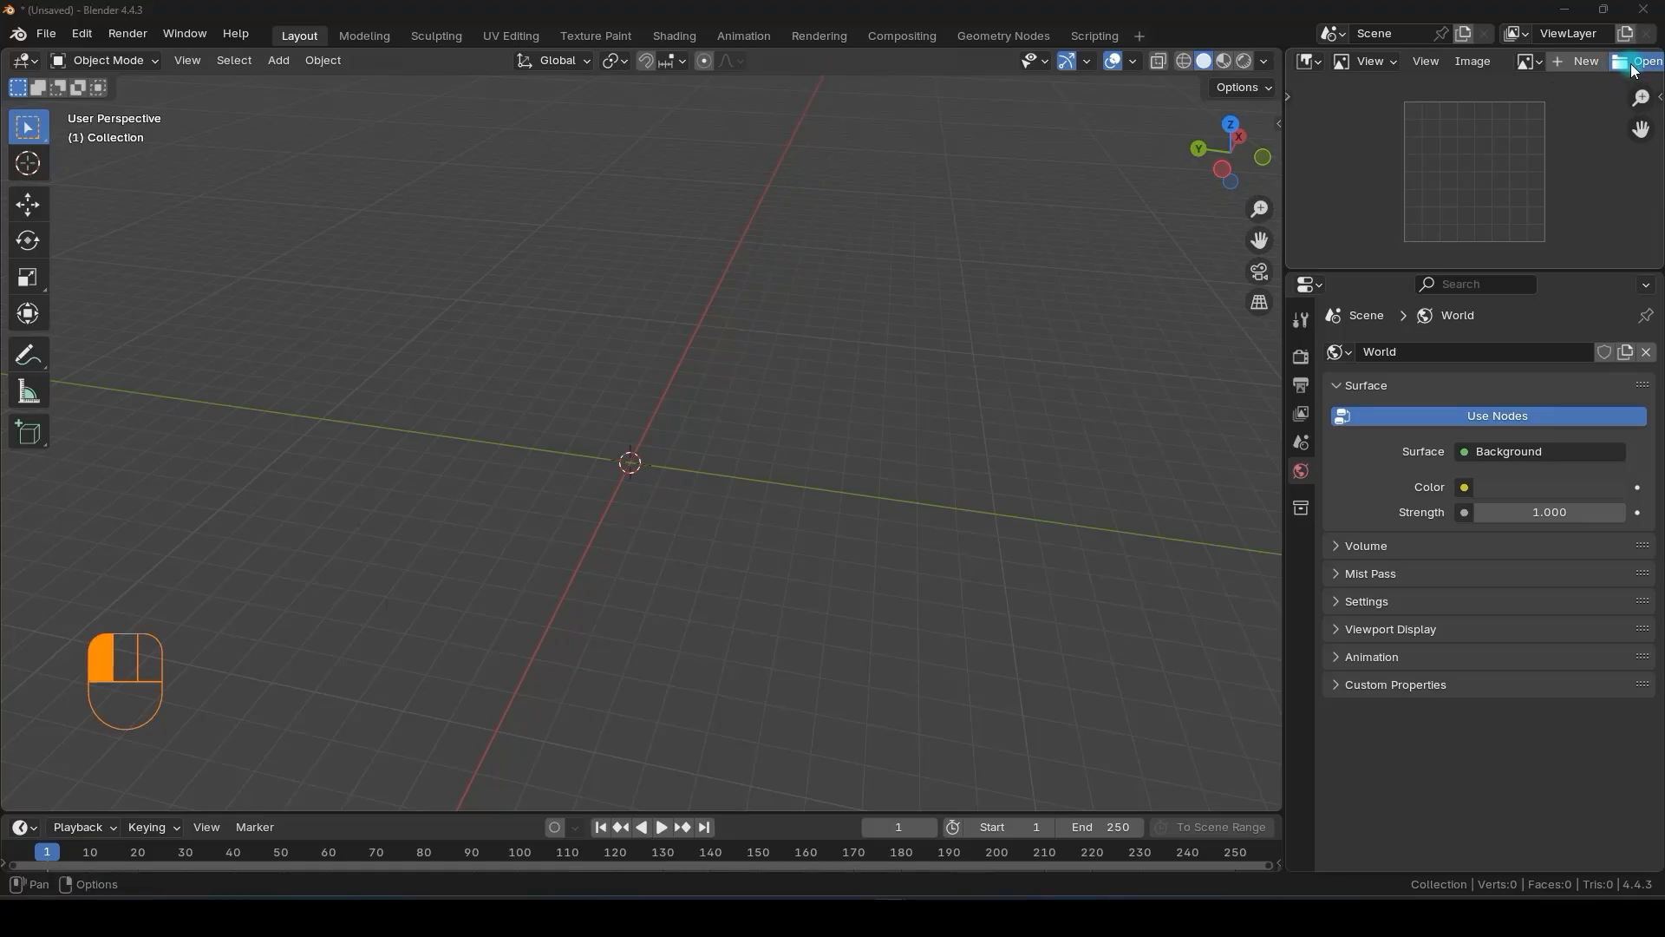
left_click(1354, 183)
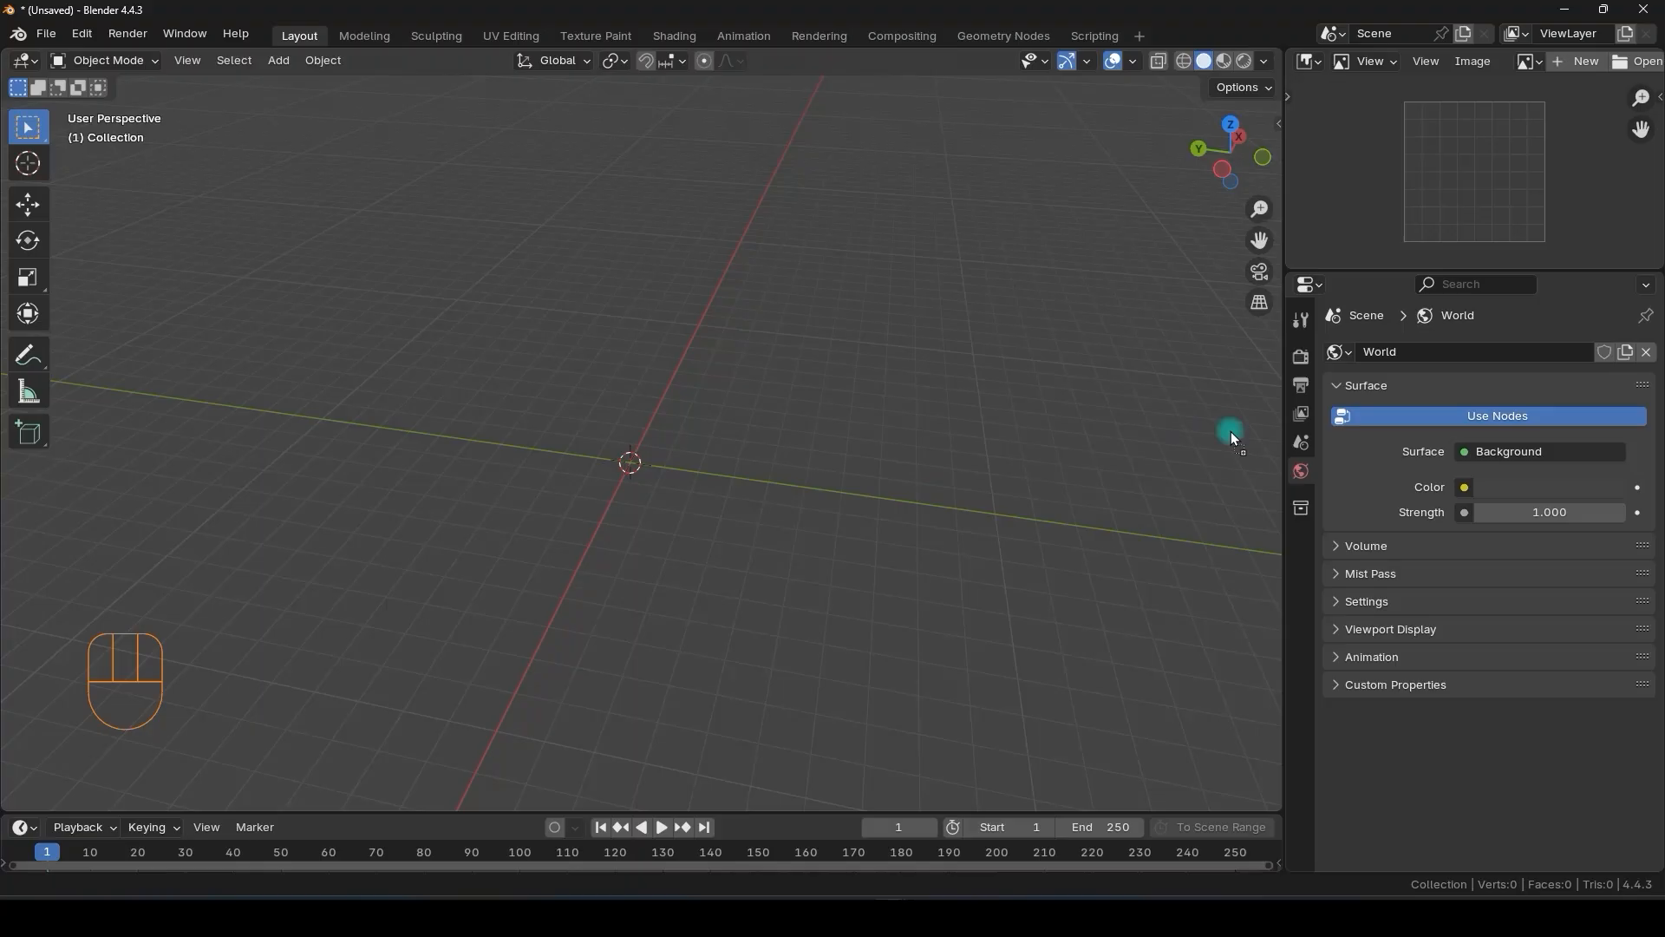
left_click_drag(1417, 211, 1417, 212)
left_click_drag(1397, 271, 1379, 461)
scroll(1403, 326, "up", 6)
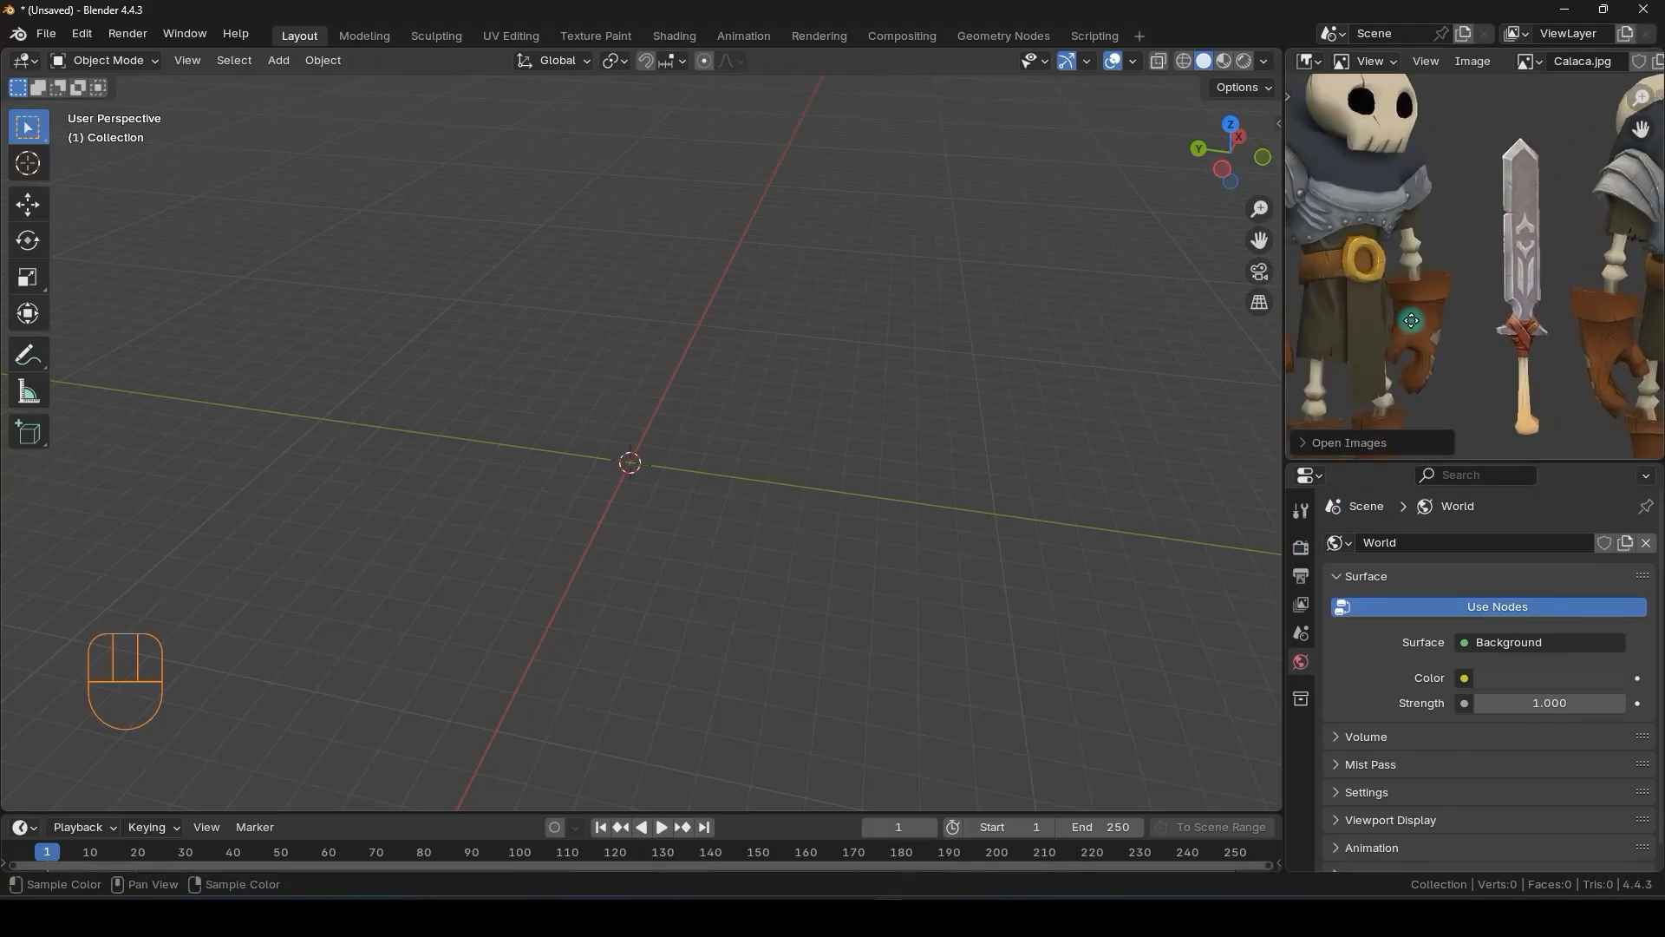
middle_click_drag(1492, 258, 1465, 230)
scroll(1461, 304, "down", 3)
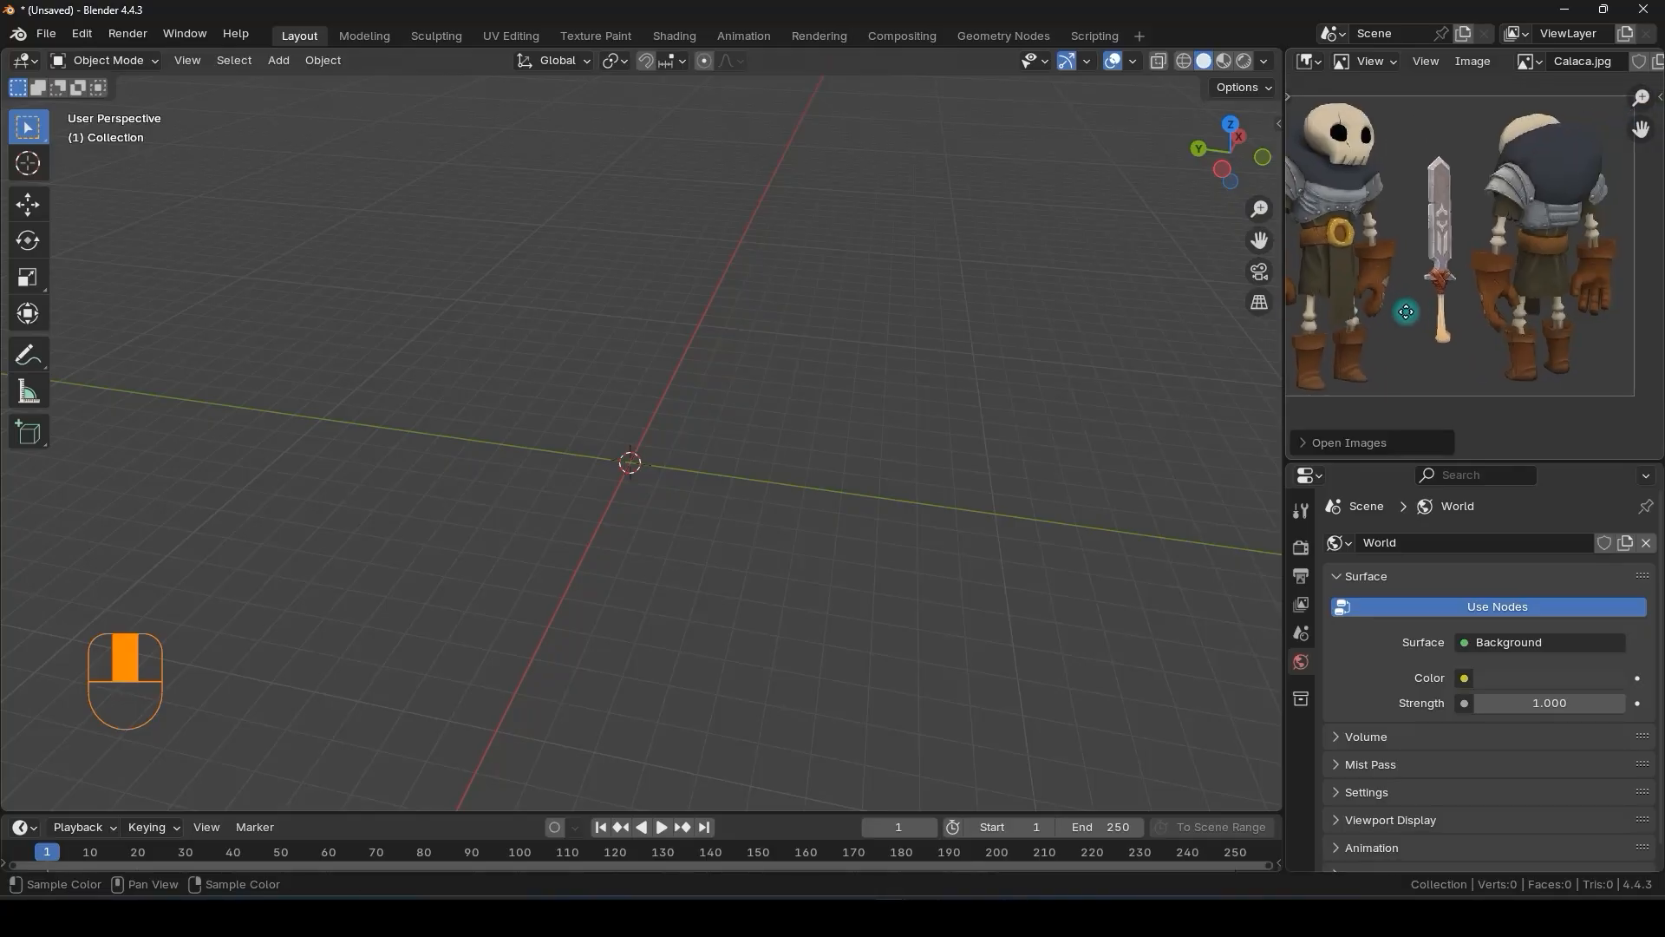
middle_click_drag(1458, 304, 1567, 305)
scroll(1439, 302, "up", 4)
middle_click_drag(1434, 301, 1554, 261)
scroll(1547, 276, "down", 3)
- In front orthographic view, add the coloured front wireframe image of the character to the scene as an image Empty
middle_click_drag(456, 541, 508, 525)
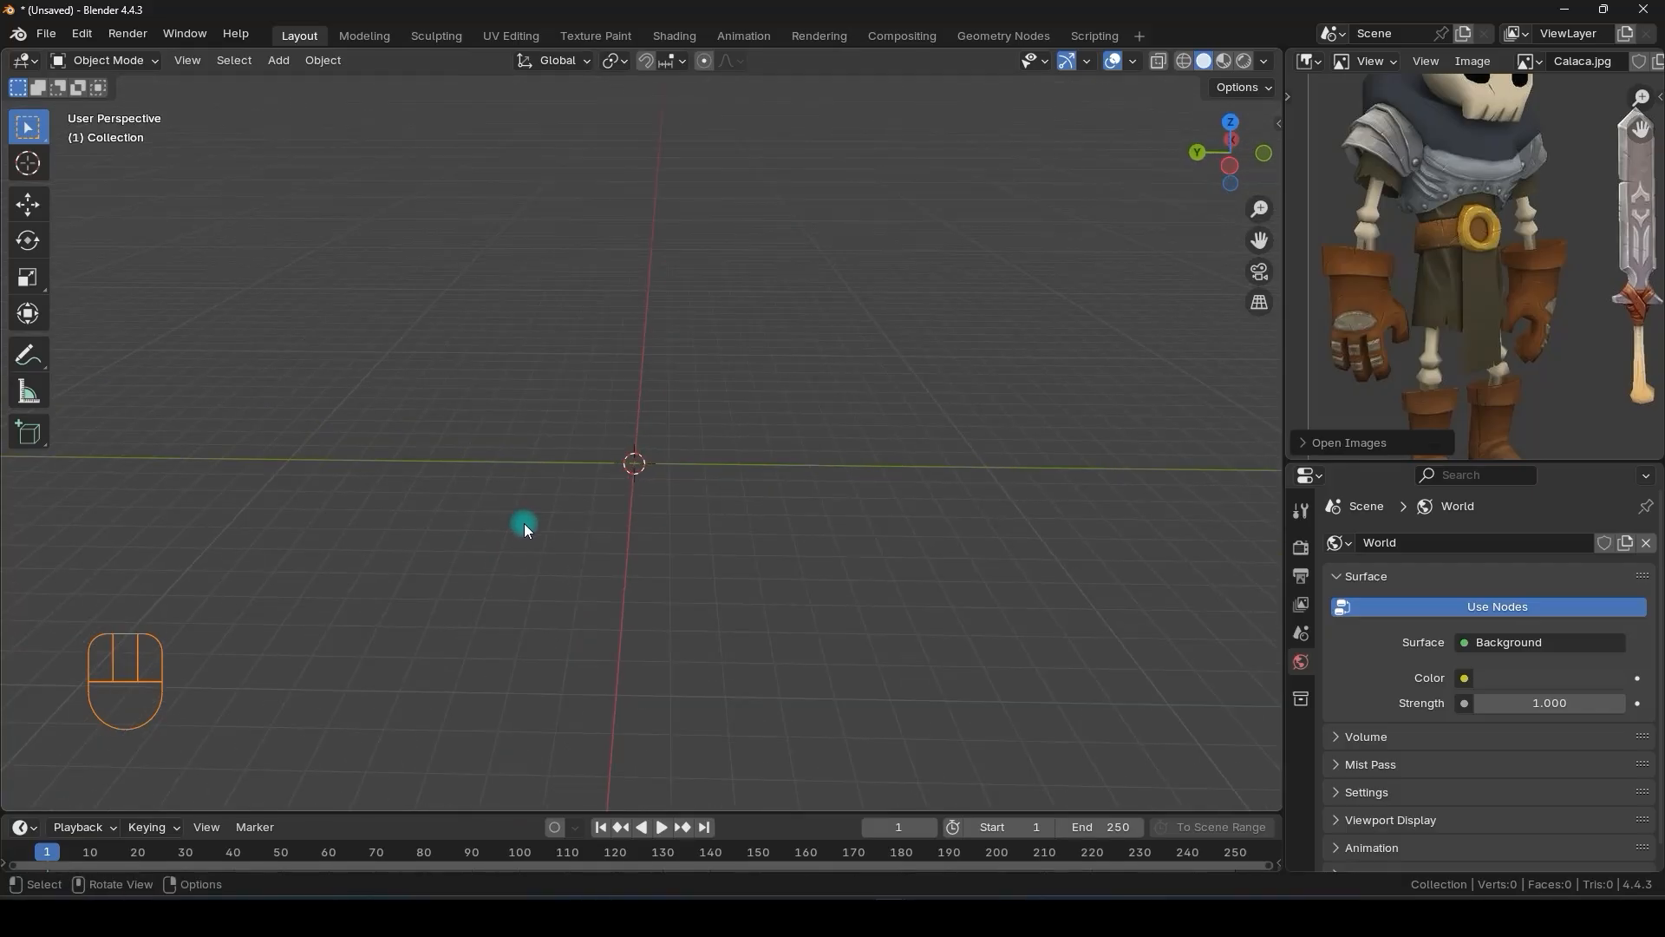
key("KP_1")
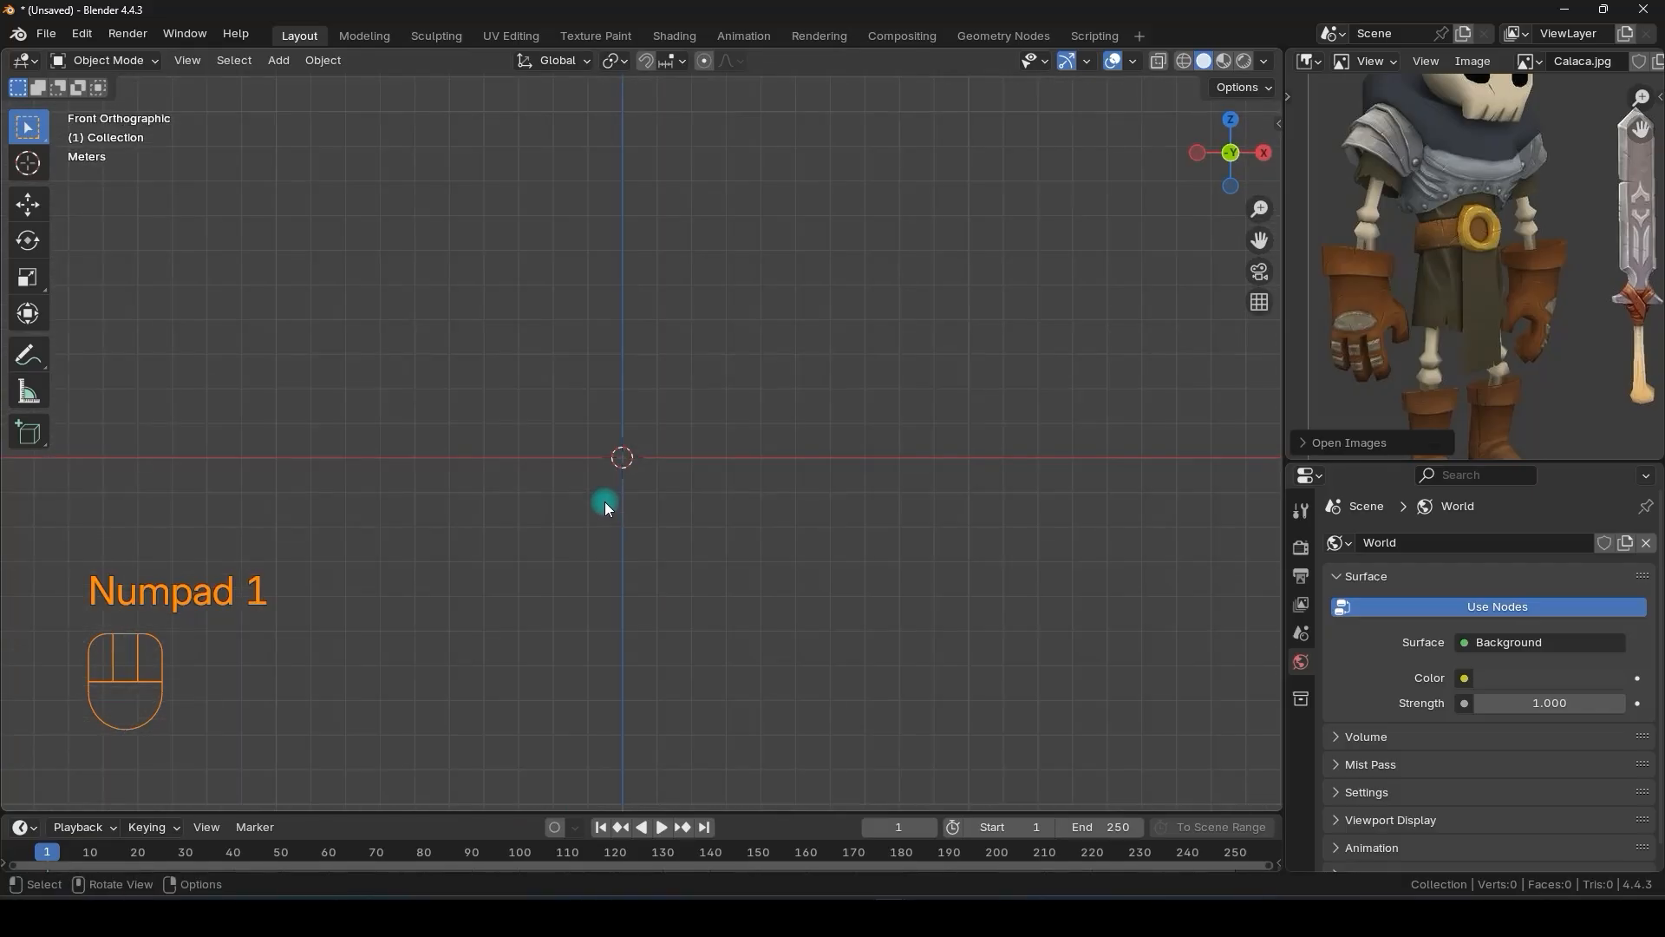
middle_click_drag(640, 421, 565, 494, "shift")
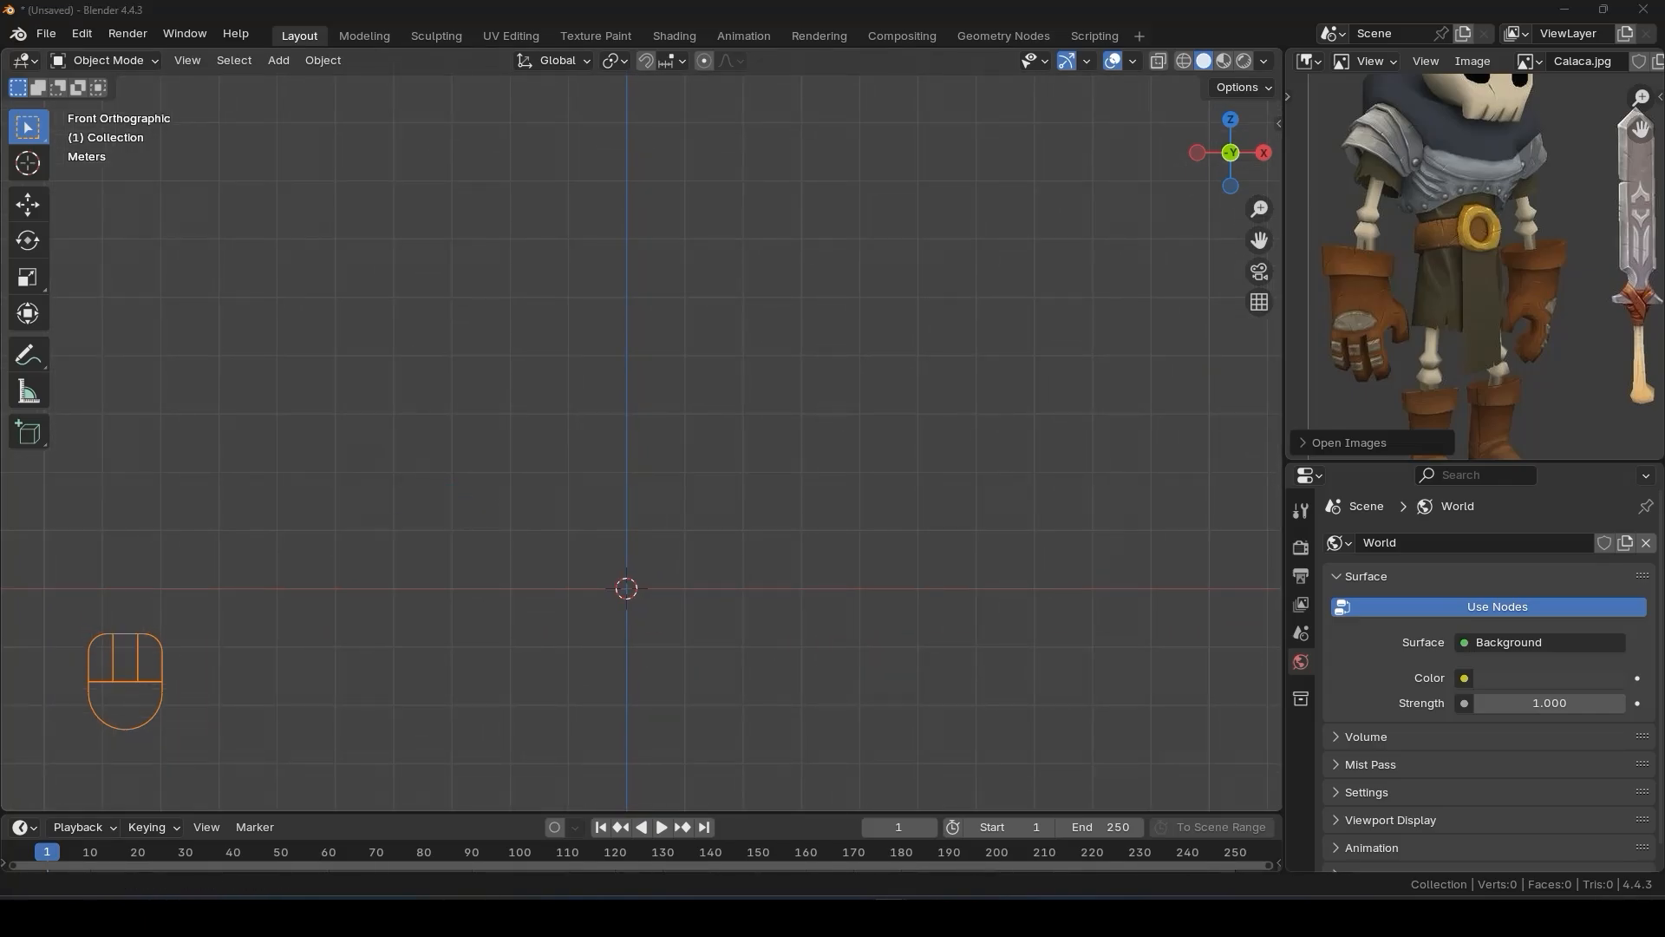
left_click_drag(1, 468, 683, 441)
left_click_drag(642, 518, 639, 512)
scroll(659, 574, "up", 3)
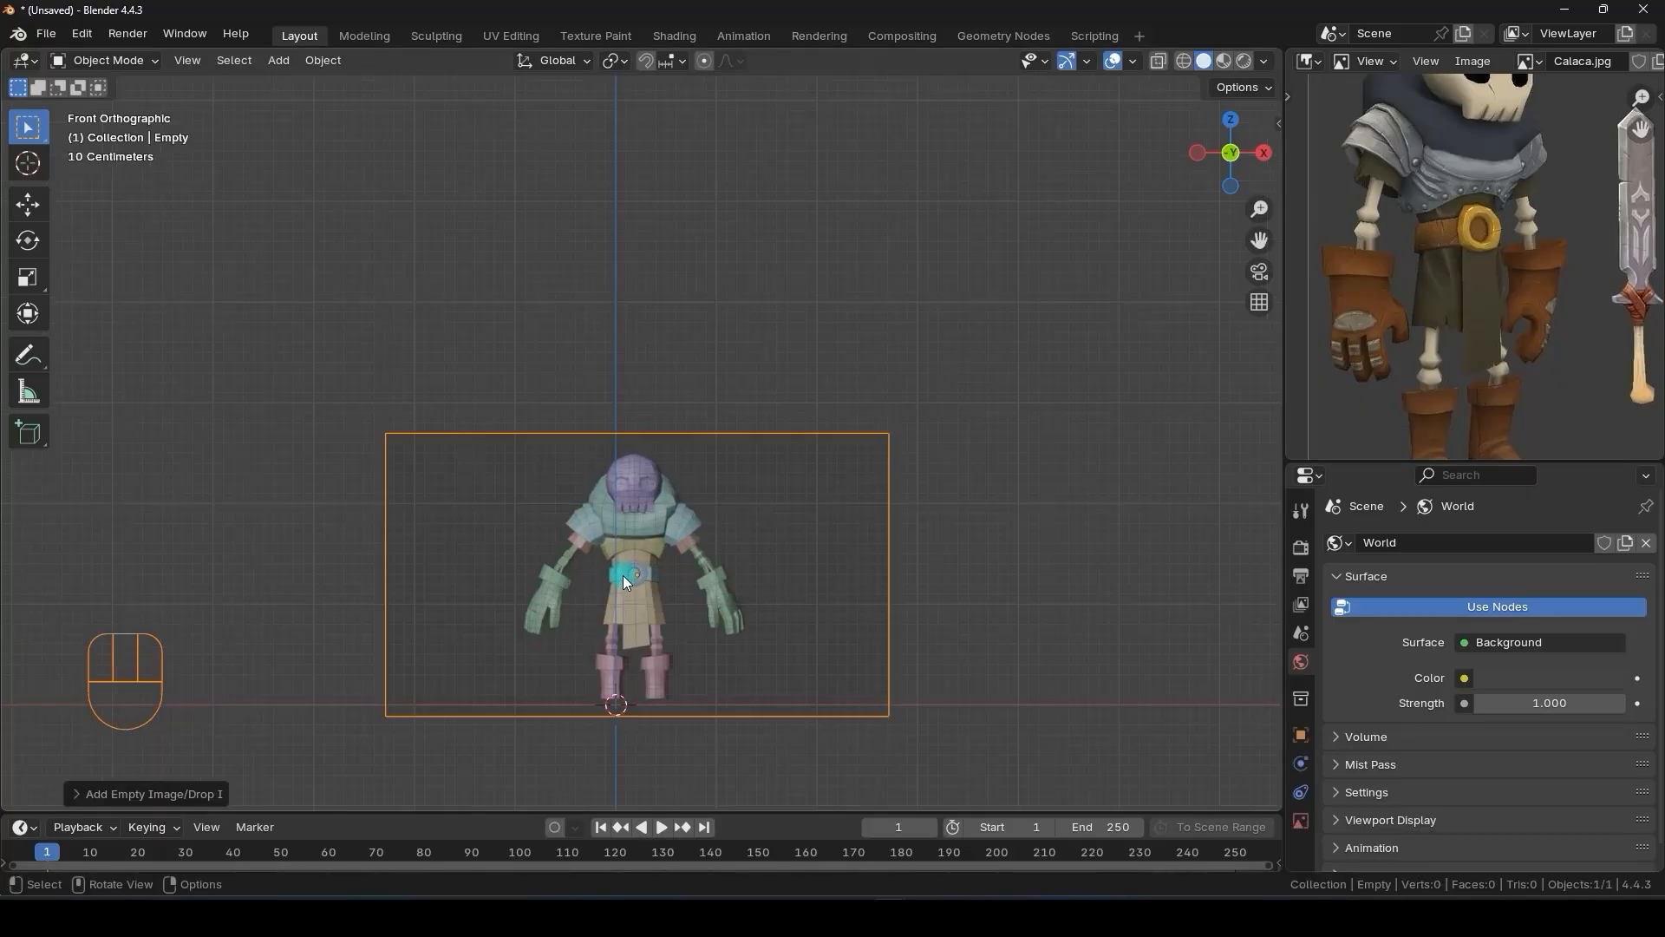
mouse_move(627, 583)
middle_mouse_down("shift")
mouse_move(621, 494)
mouse_move(638, 577)
middle_mouse_up("shift")
scroll(612, 495, "up", 3)
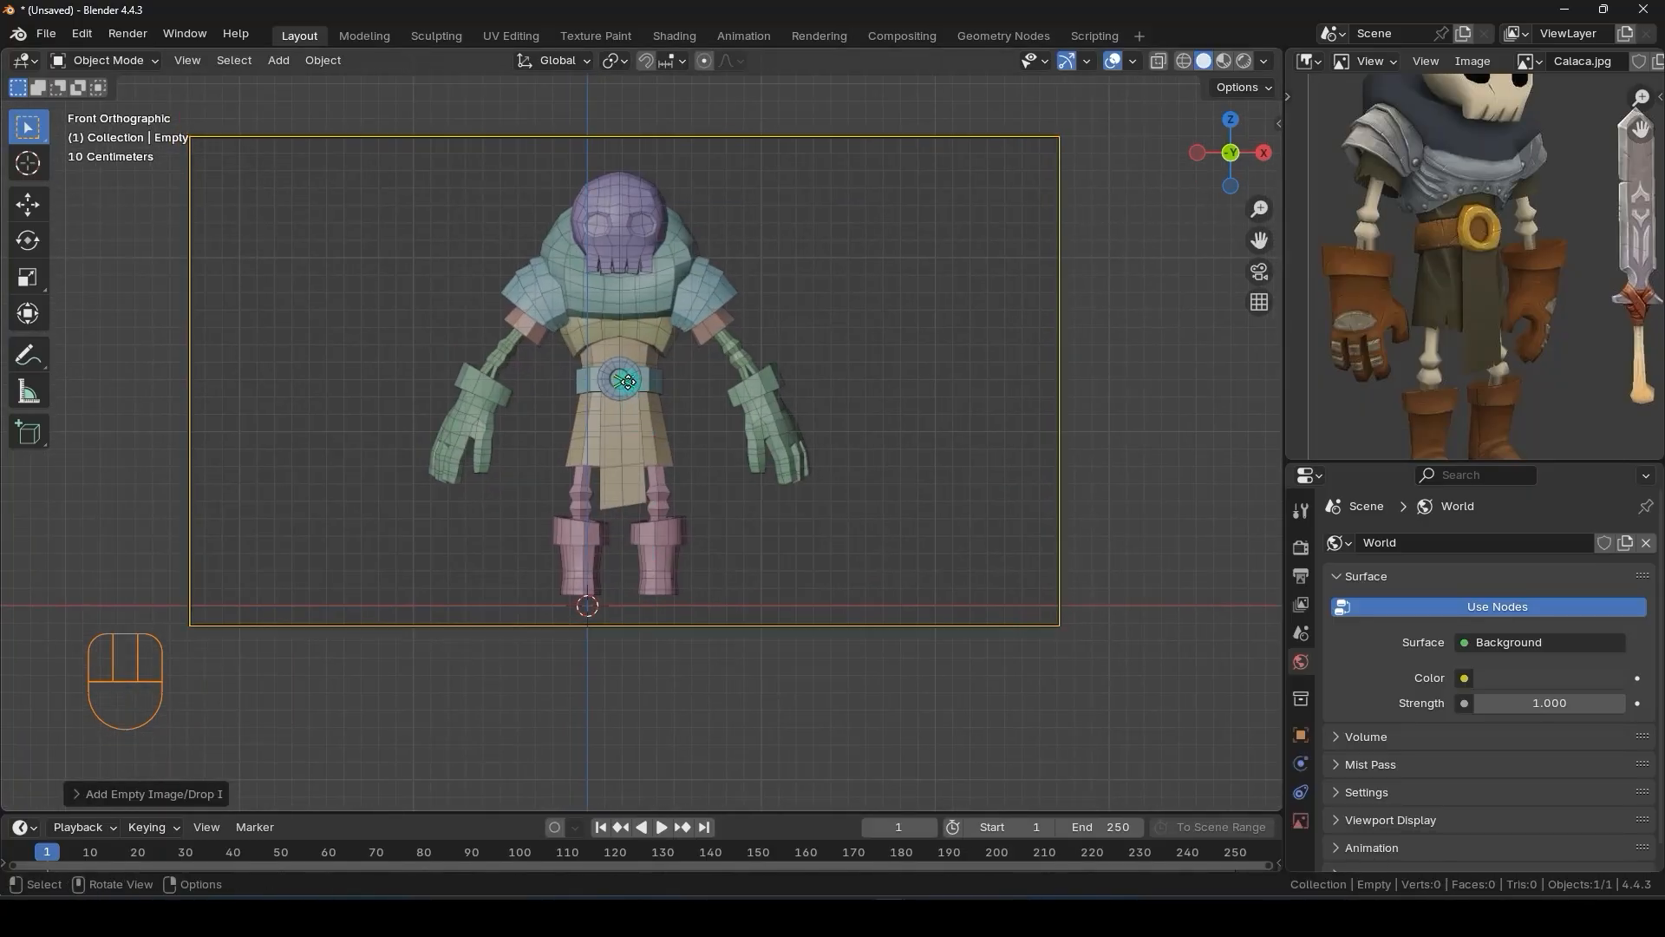
- Move the front reference image so the figure is centred on the vertical axis with its boots on the ground line
left_click_drag(627, 382, 592, 392)
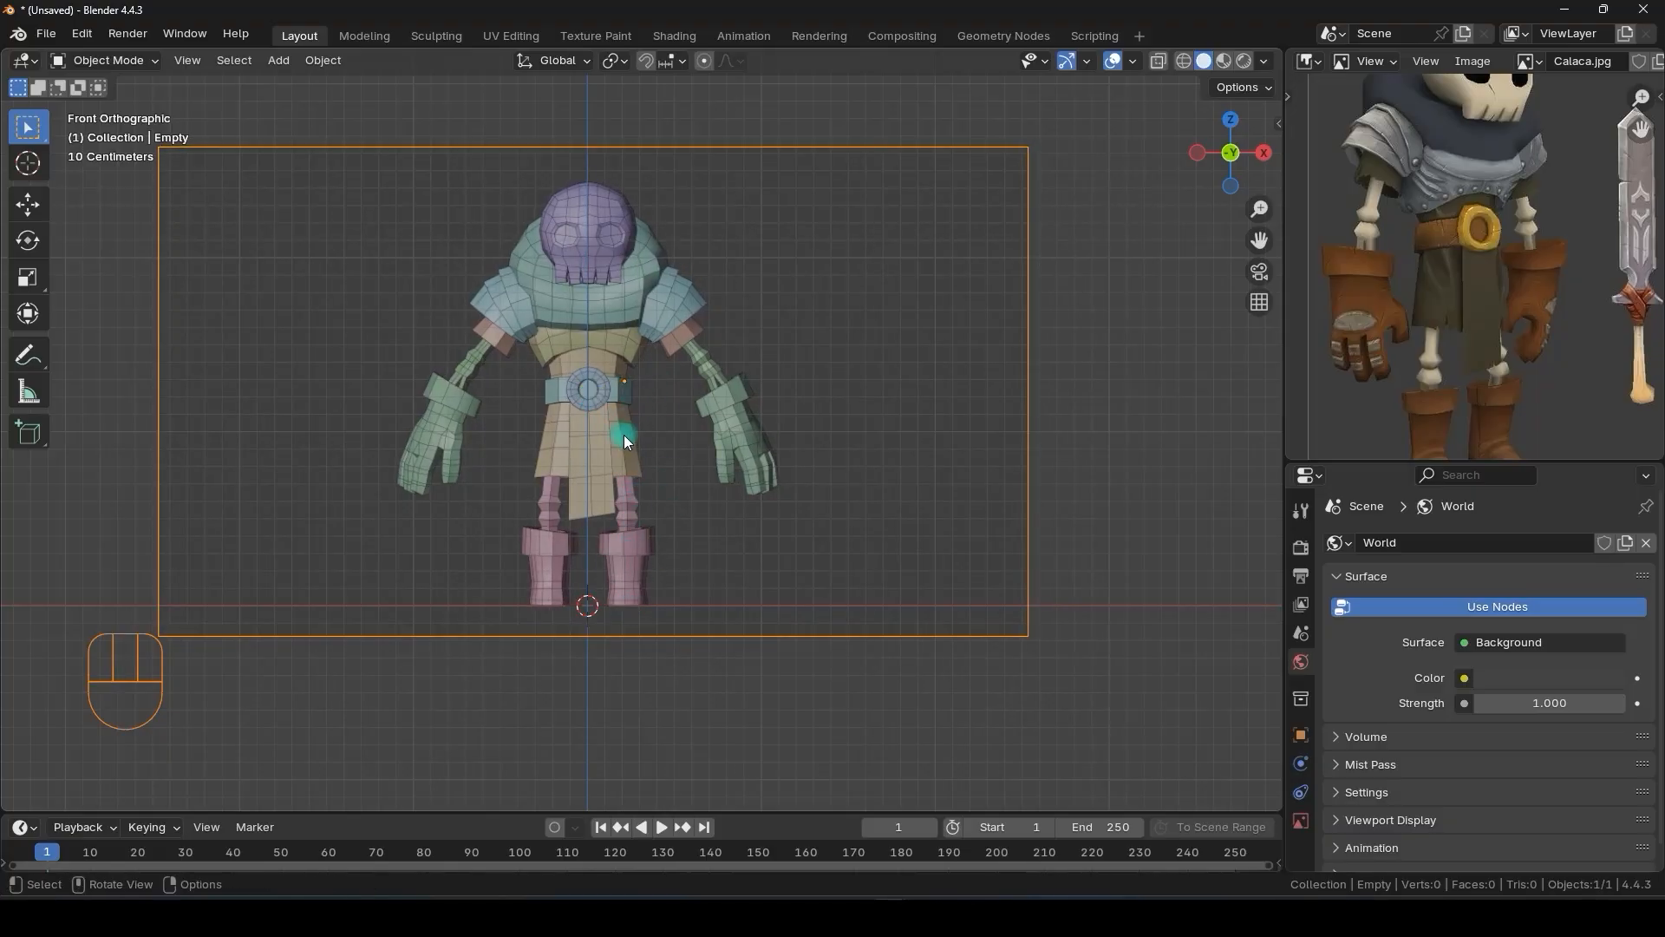
scroll(623, 437, "up", 2)
middle_click_drag(592, 514, 644, 677, "shift")
scroll(657, 485, "up", 2)
scroll(626, 490, "up", 2)
middle_click_drag(641, 491, 645, 717, "shift")
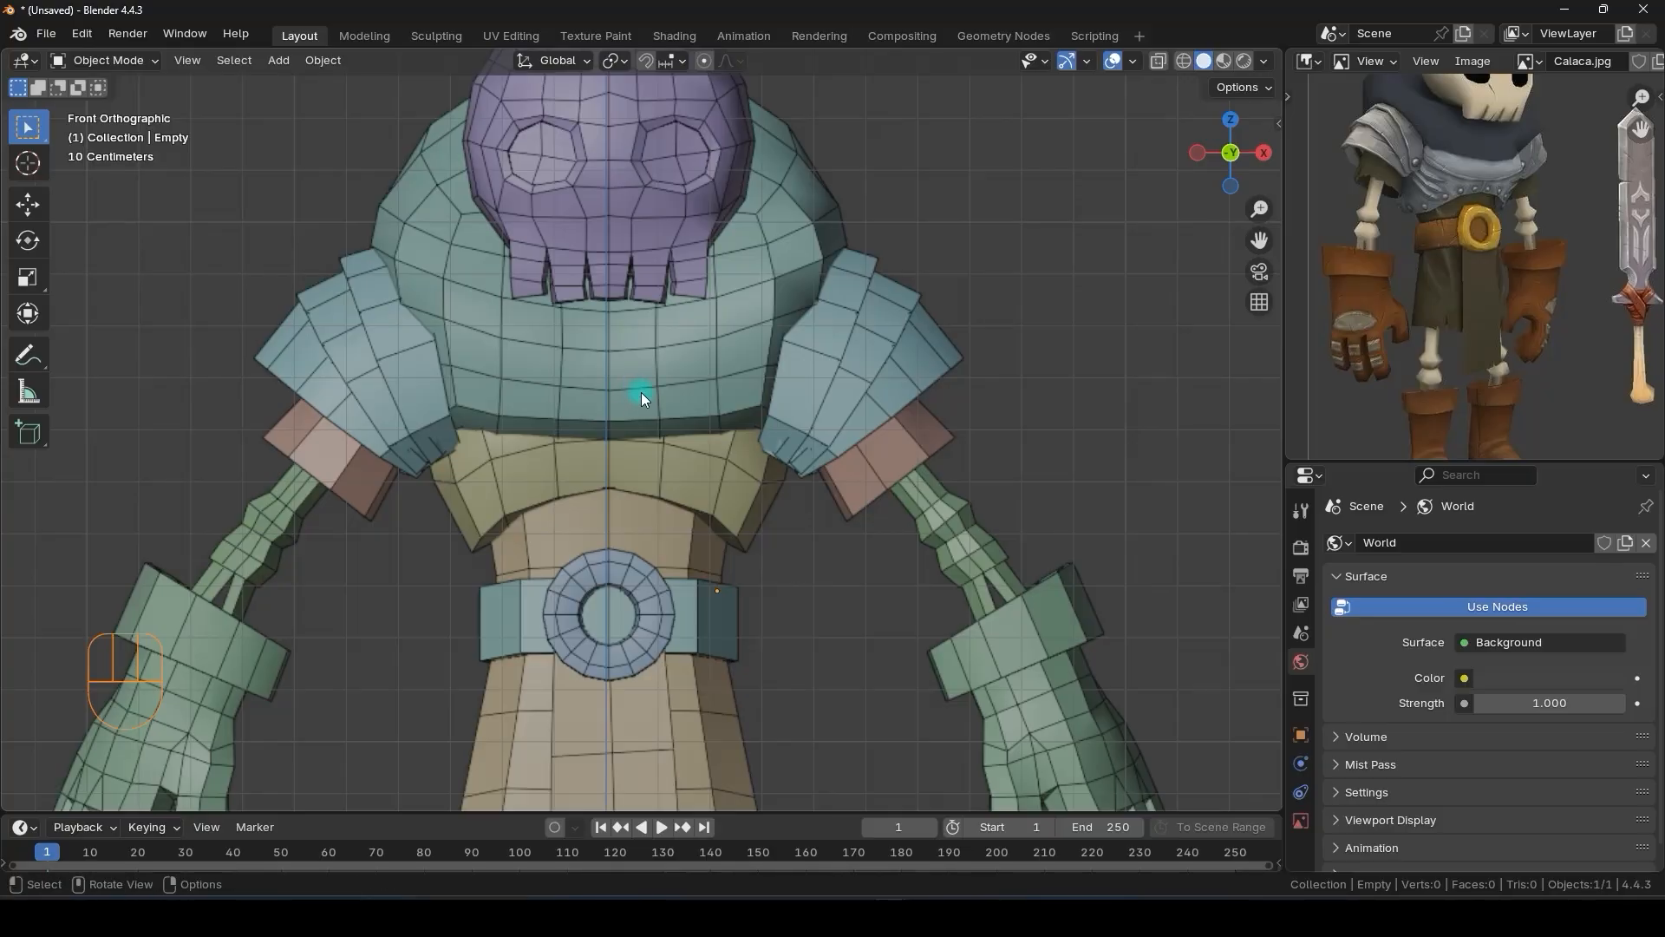
- Shift the front reference image about 0.033 m along X, off the centre line, and compare its midline with the vertical axis
key("g")
key("x")
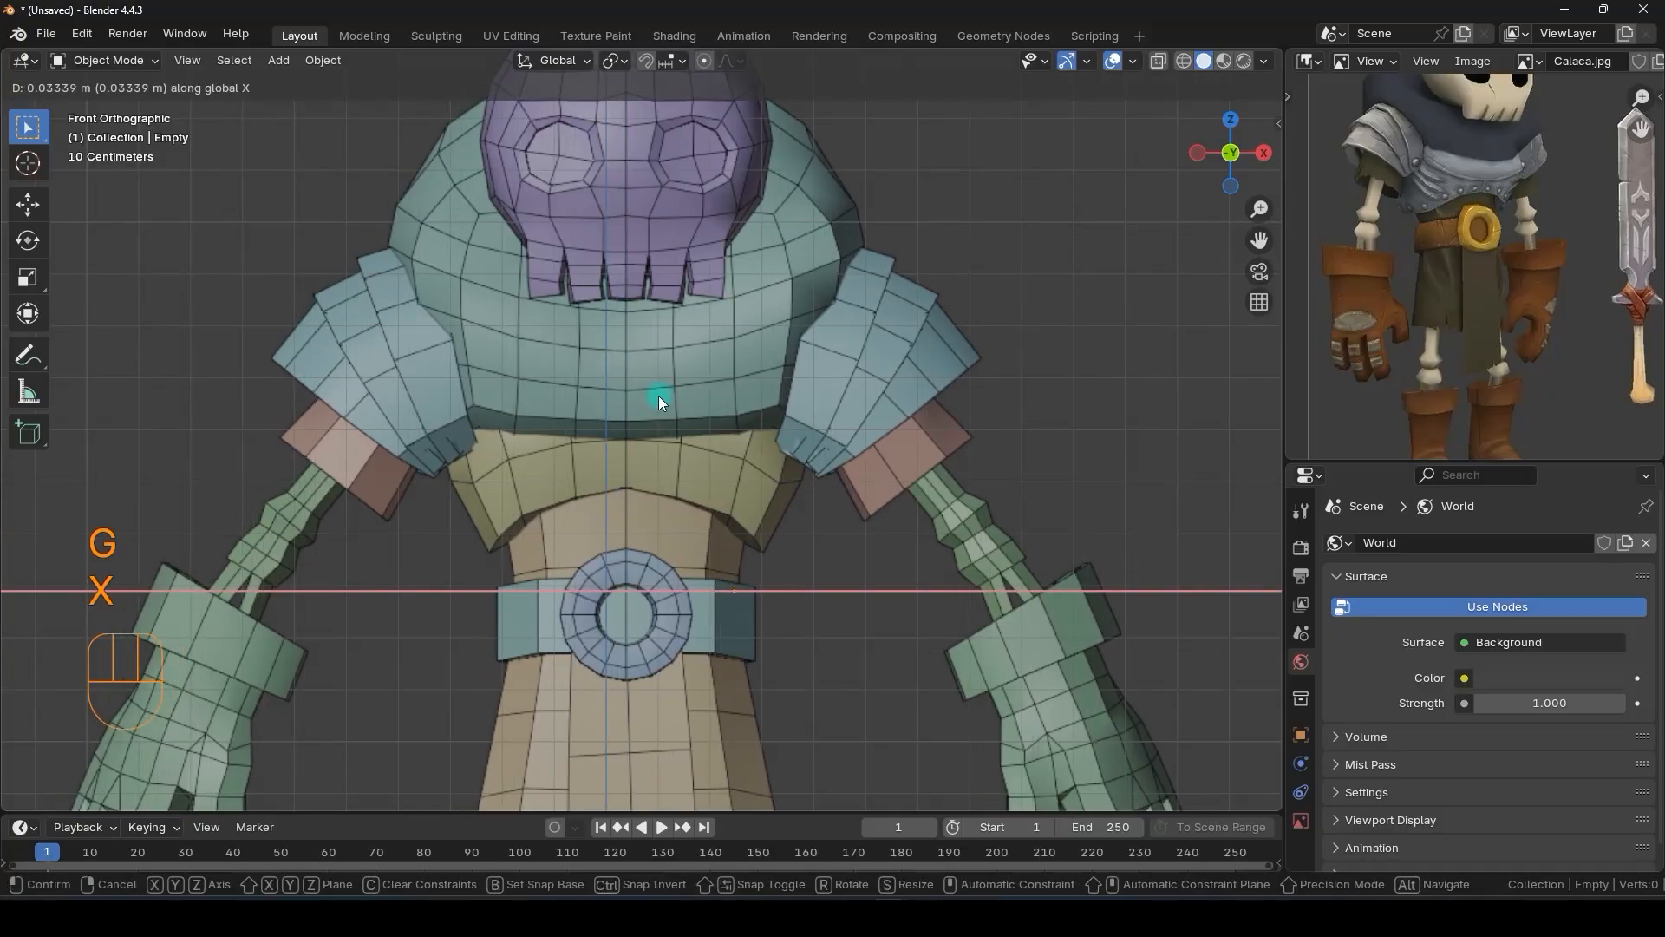
left_click(628, 367)
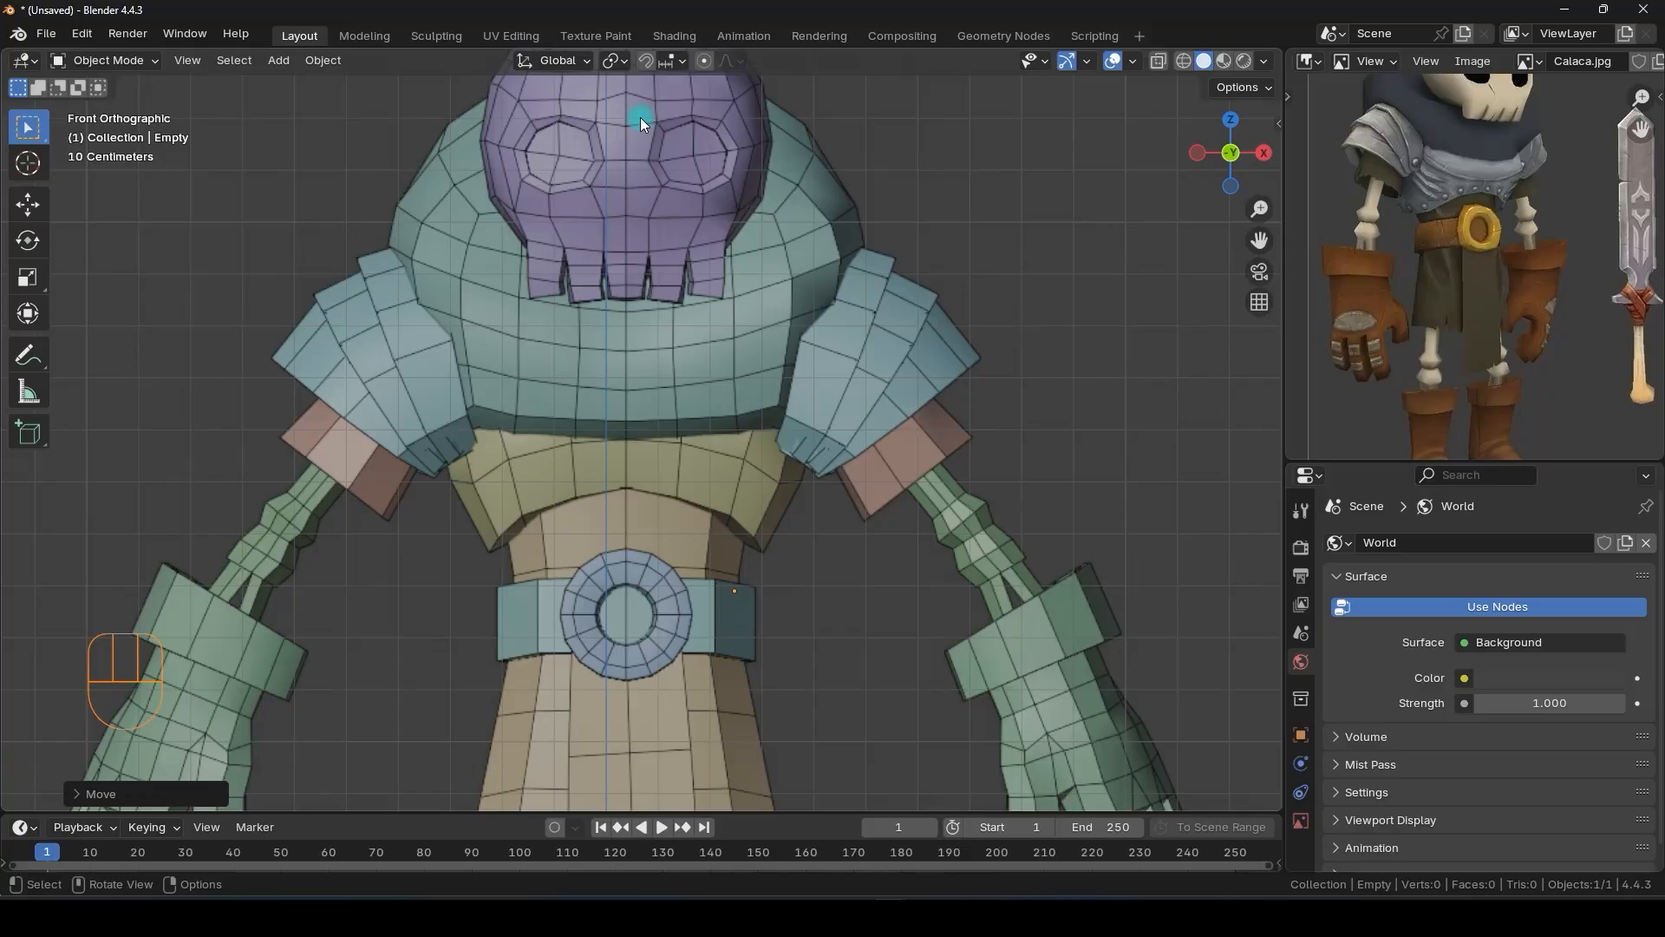
middle_click_drag(627, 201, 639, 333, "shift")
middle_click_drag(626, 251, 639, 216, "shift")
middle_click_drag(650, 431, 622, 456, "shift")
scroll(600, 455, "down", 2)
scroll(593, 553, "up", 2)
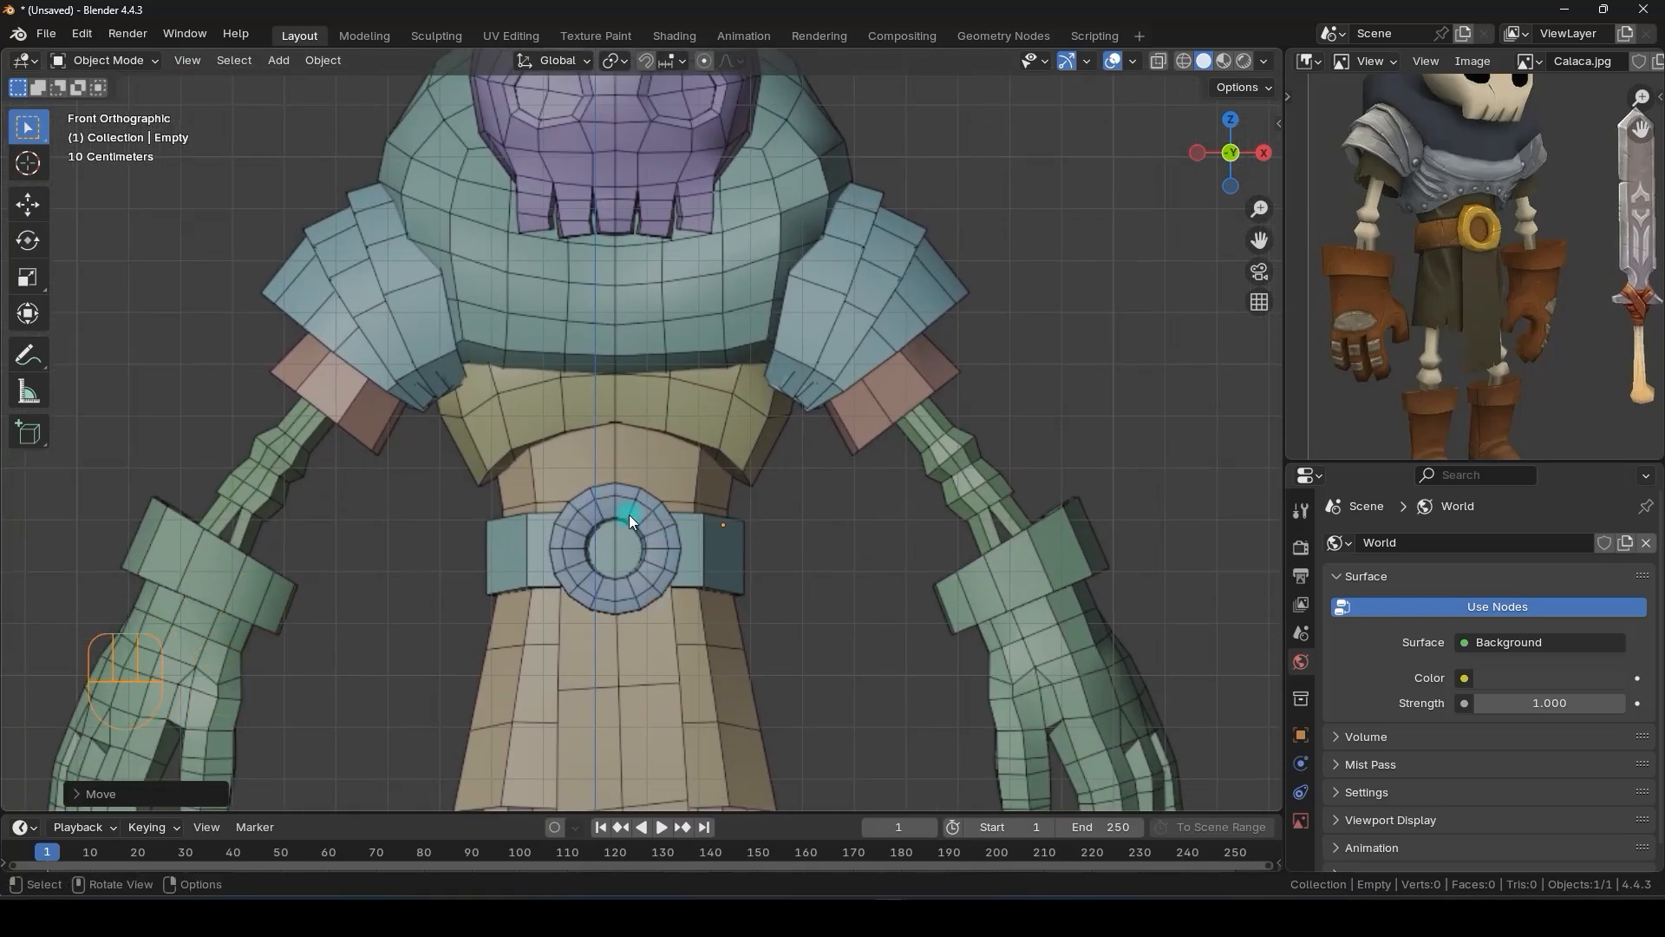
- Move the front reference image about -0.037 m along X to align the figure's midline with the vertical axis, and check the alignment
key("g")
key("x")
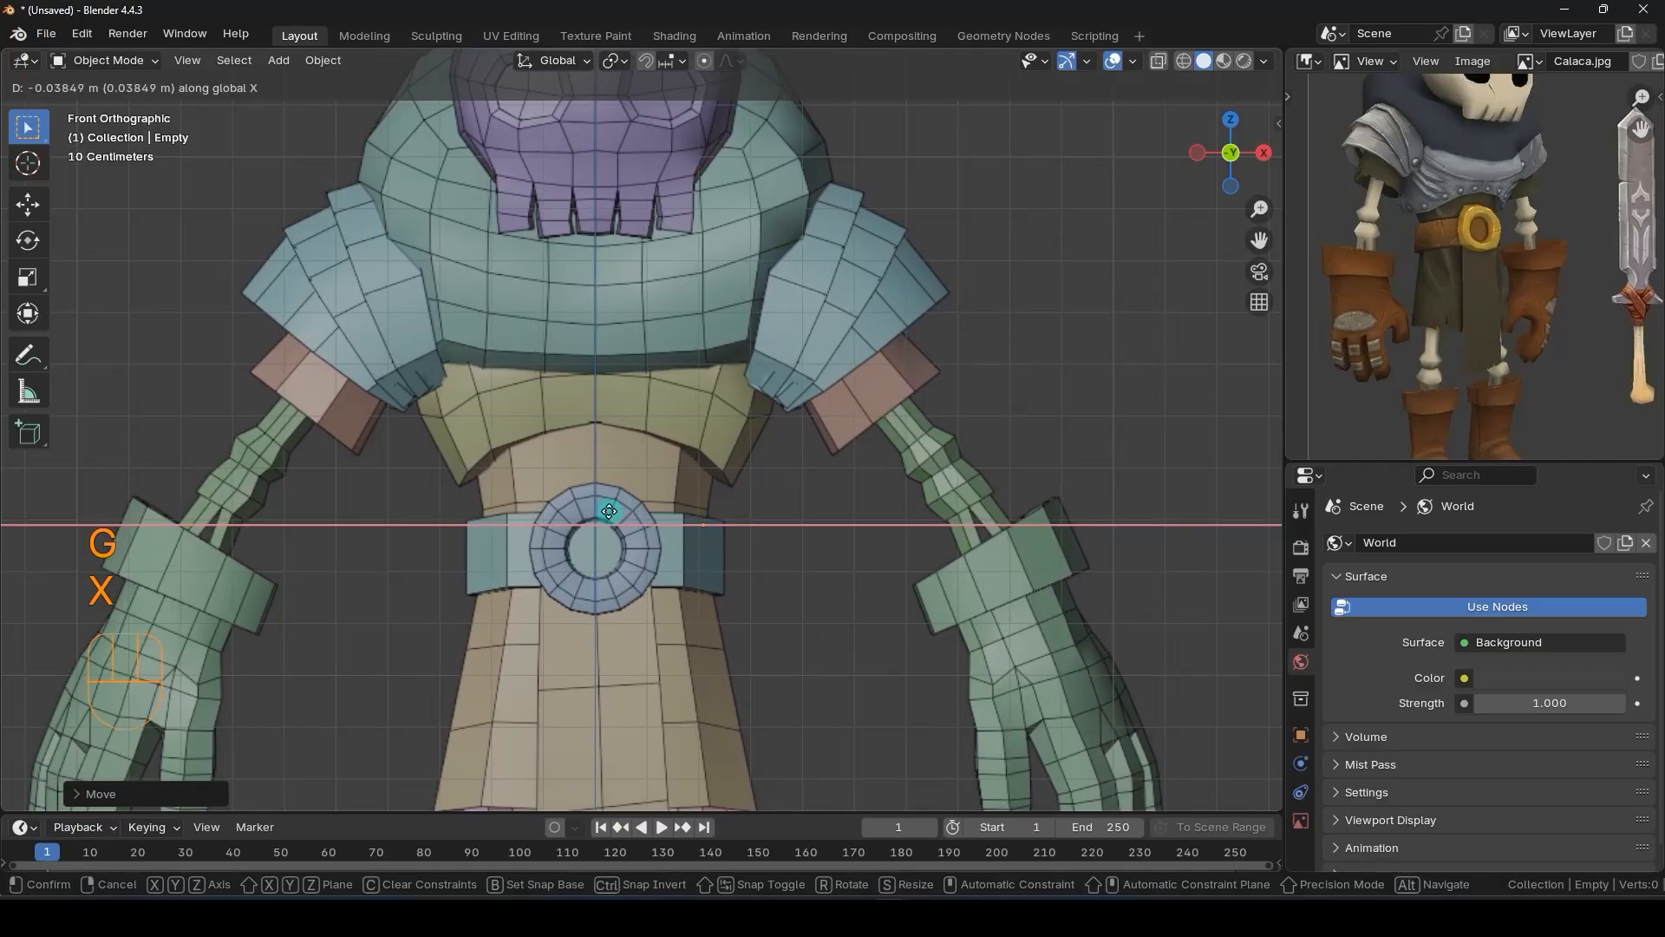
key("shift")
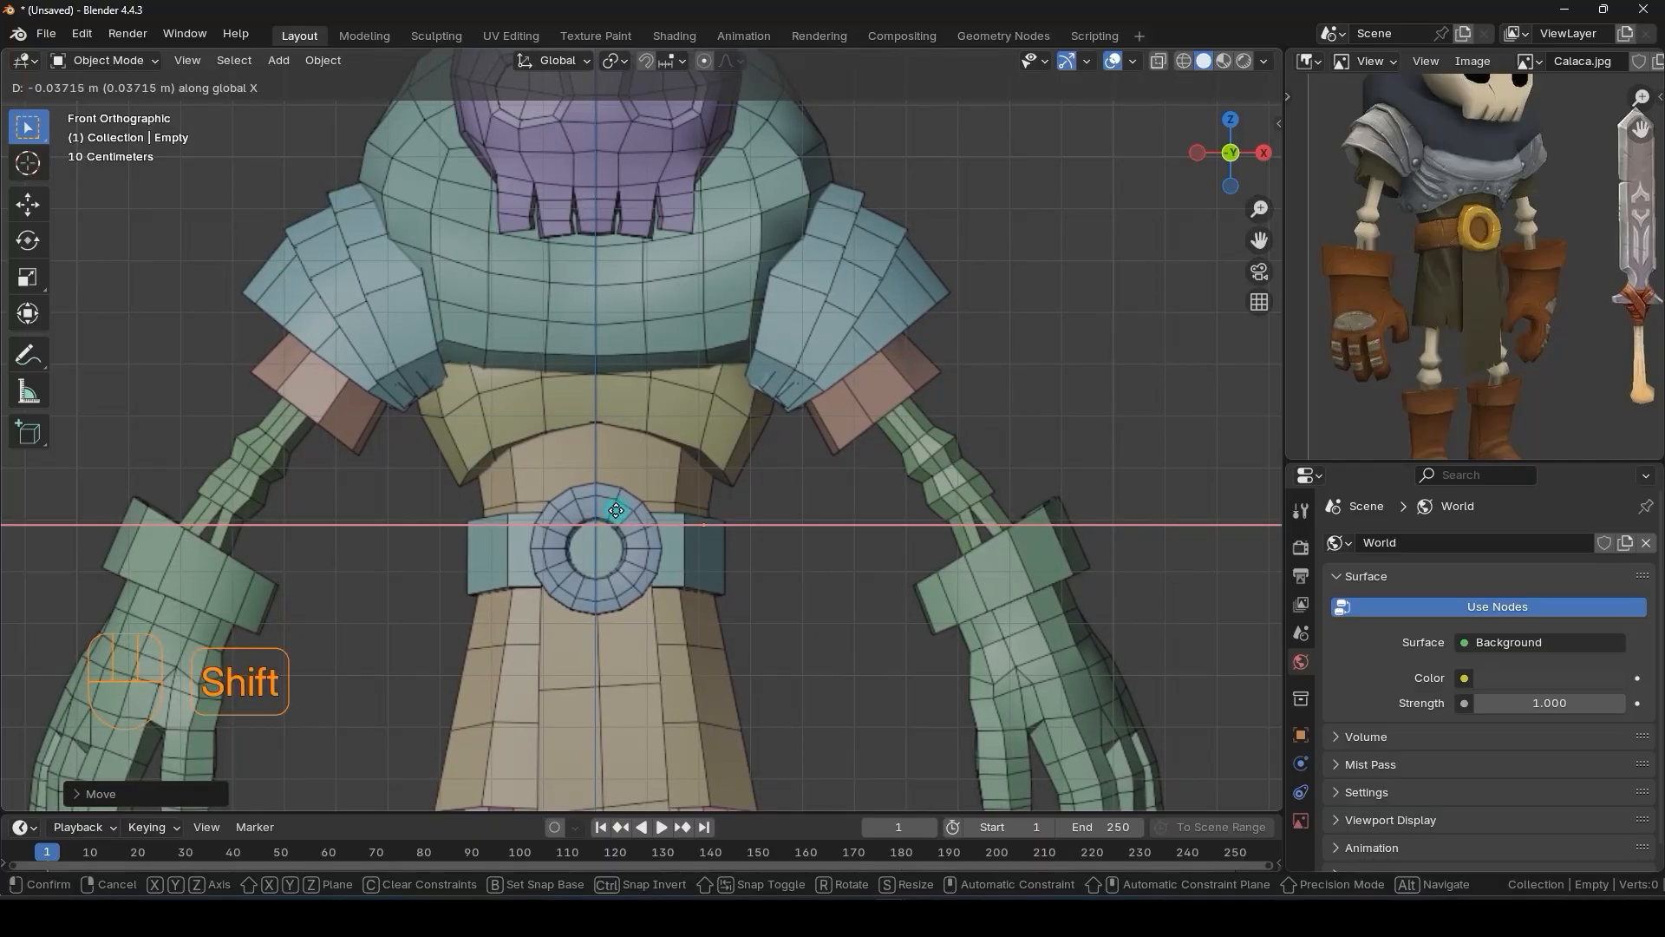
left_click(616, 510)
scroll(595, 330, "up", 6)
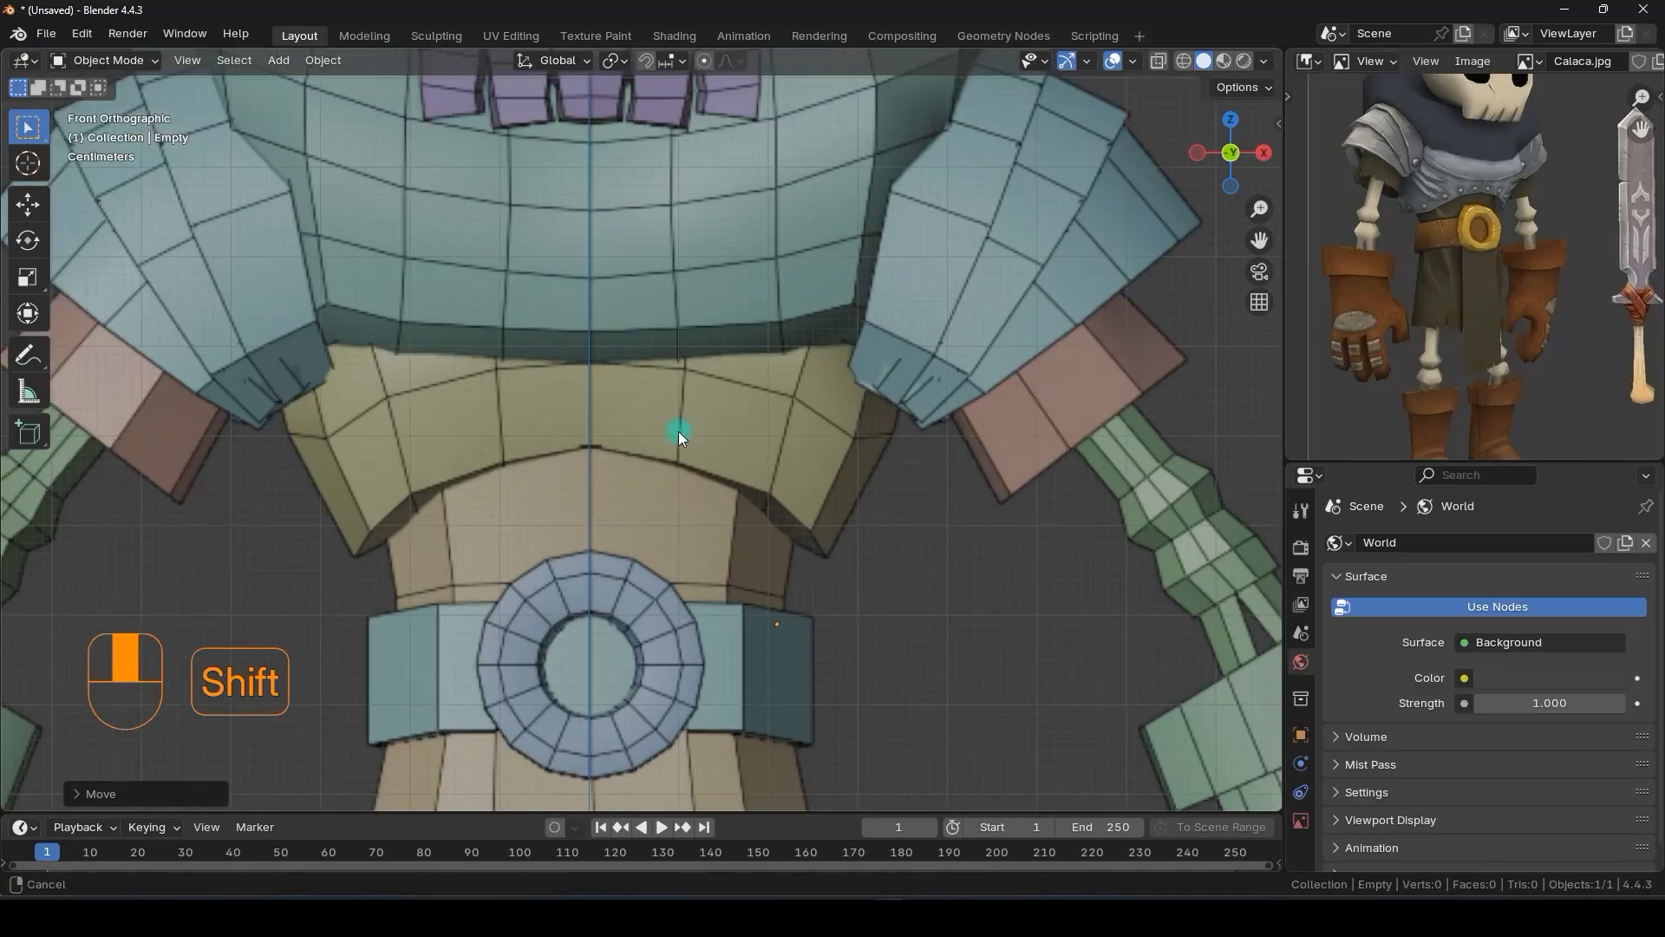
scroll(701, 381, "down", 9)
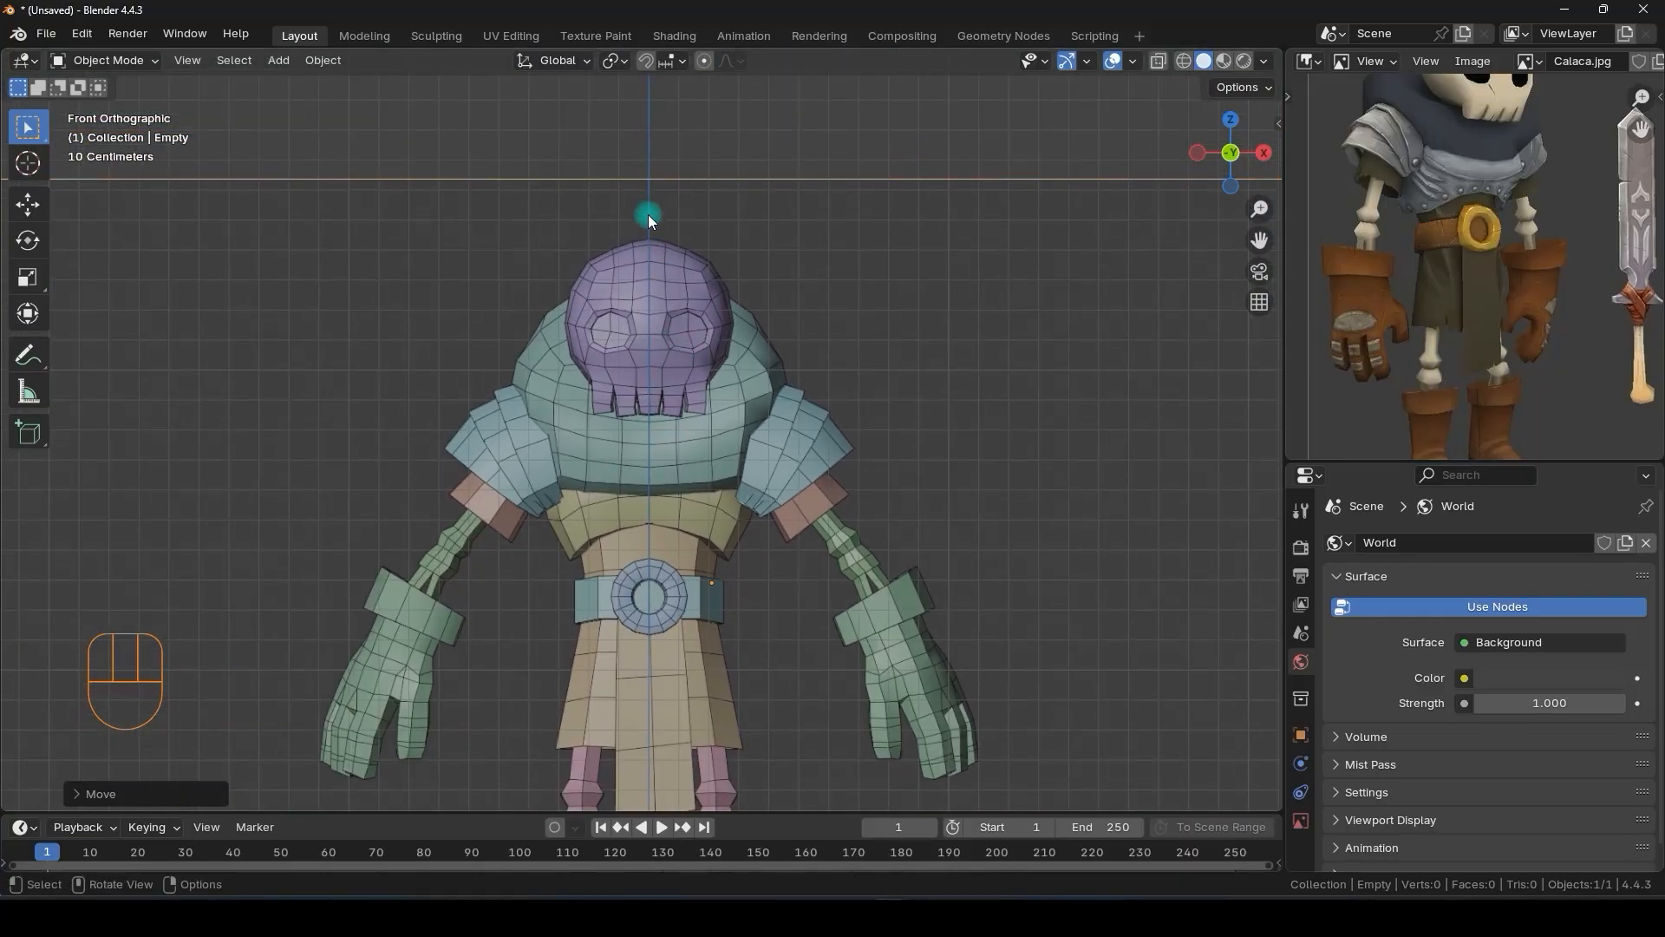
scroll(652, 249, "up", 2)
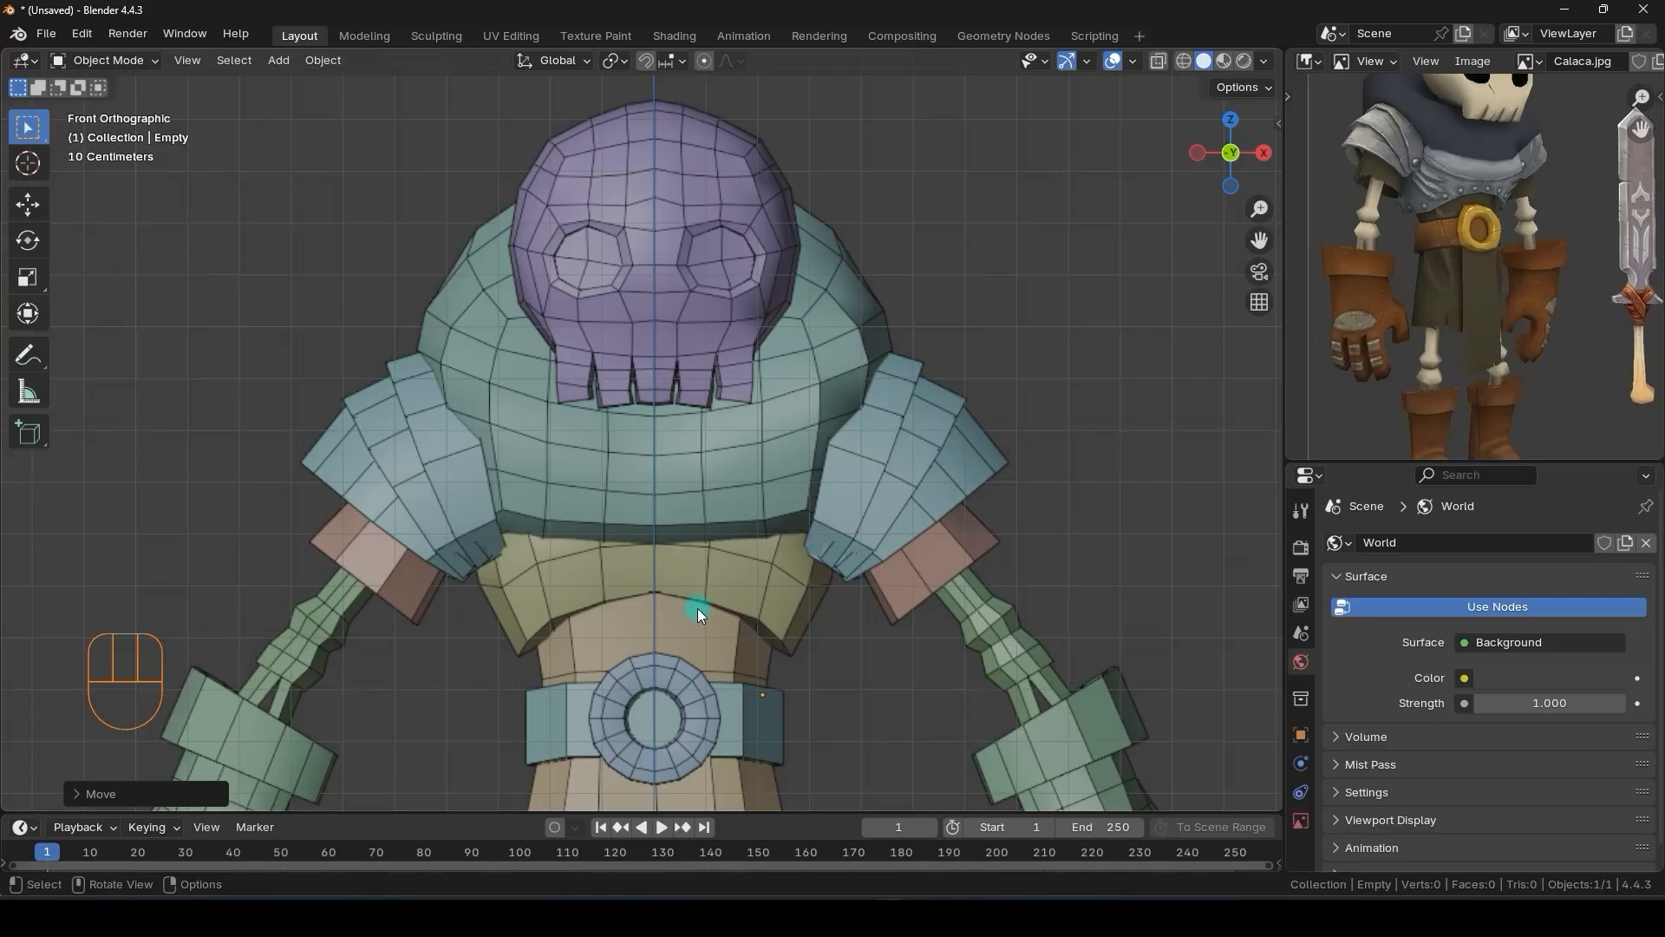
- Check the front reference image against the ground line and vertical axis, and switch the reference image viewer area to the Outliner
scroll(697, 607, "down", 2)
middle_click_drag(697, 607, 654, 420, "shift")
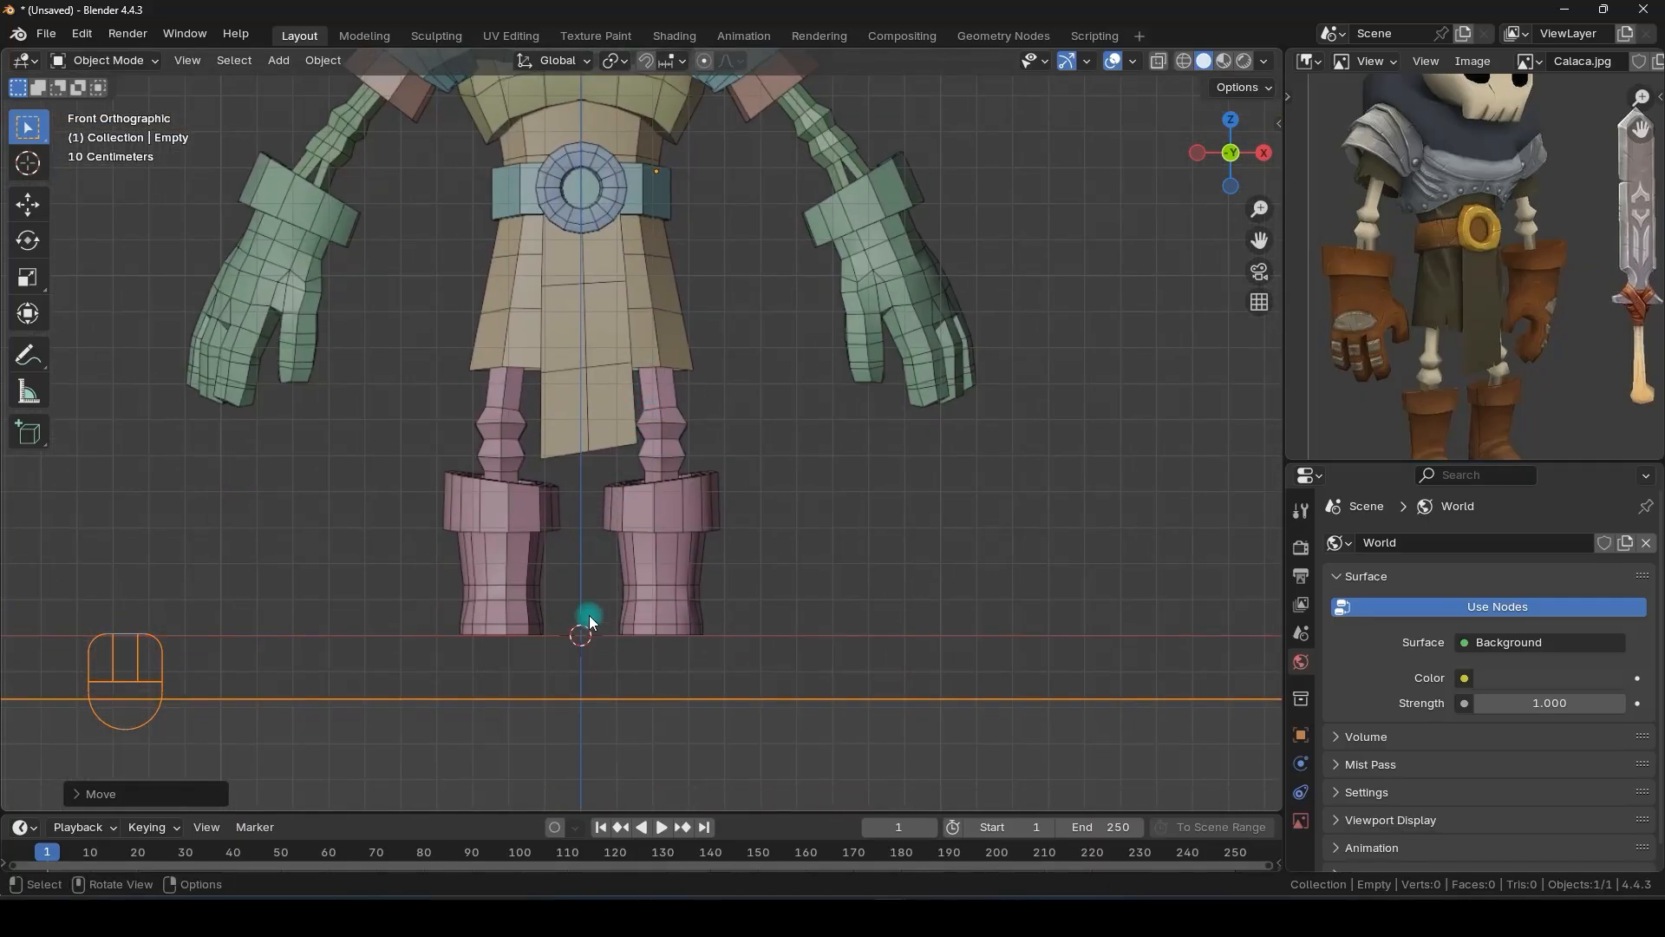
scroll(701, 554, "up", 4, "shift")
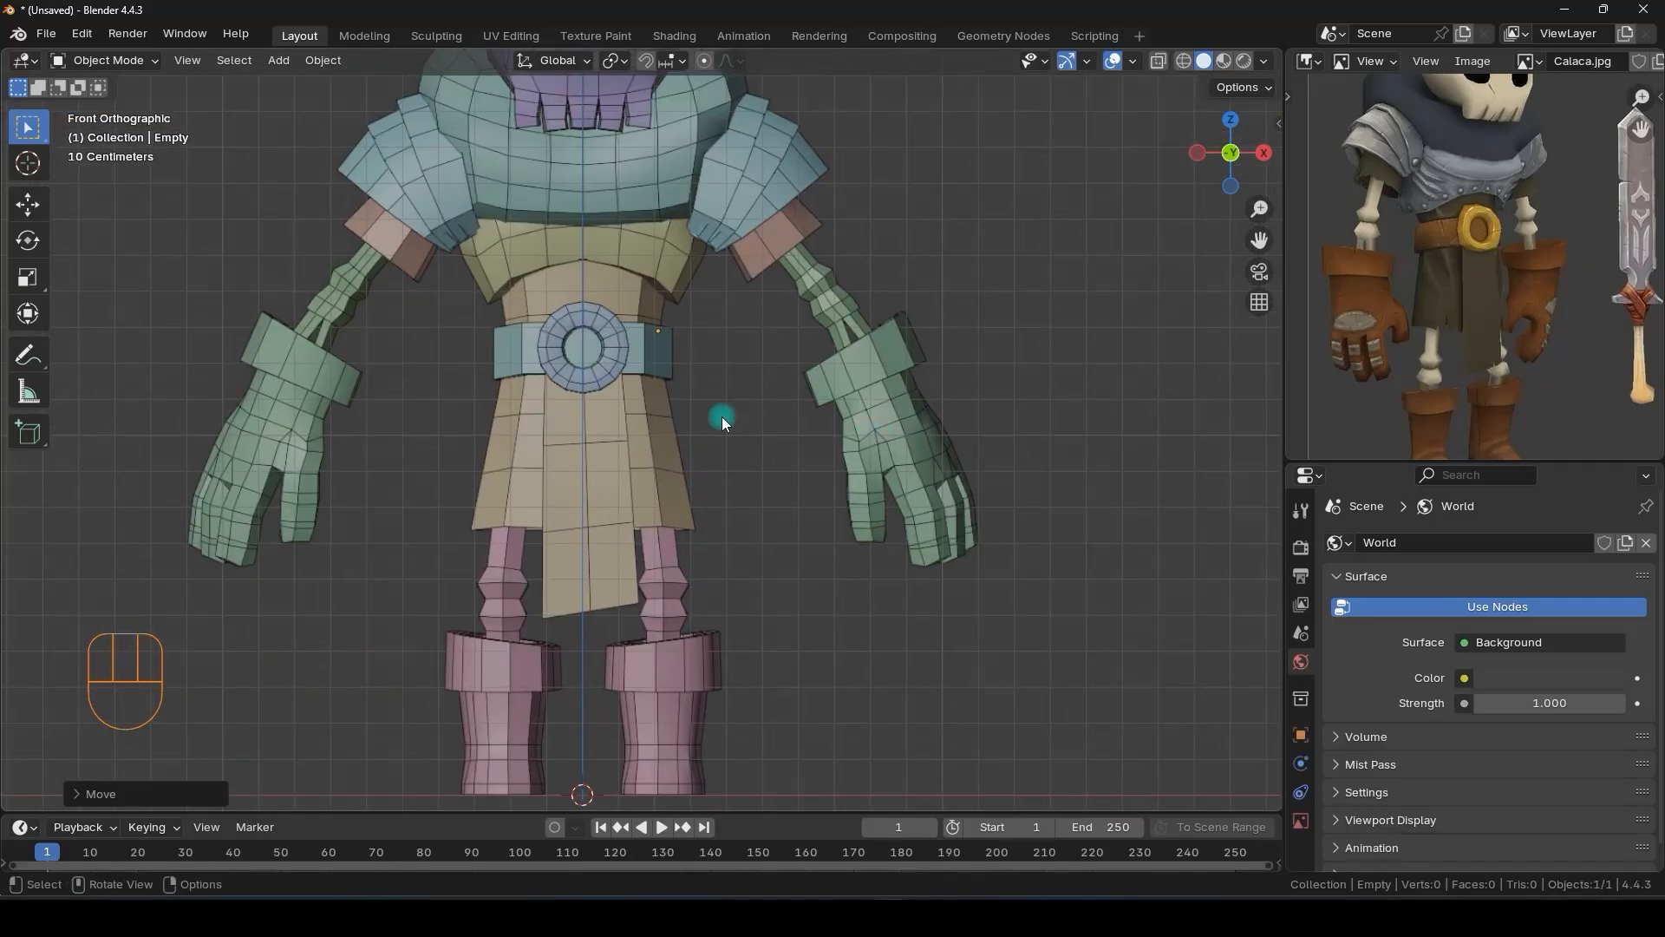
scroll(720, 415, "down", 2)
middle_click_drag(691, 345, 689, 397, "shift")
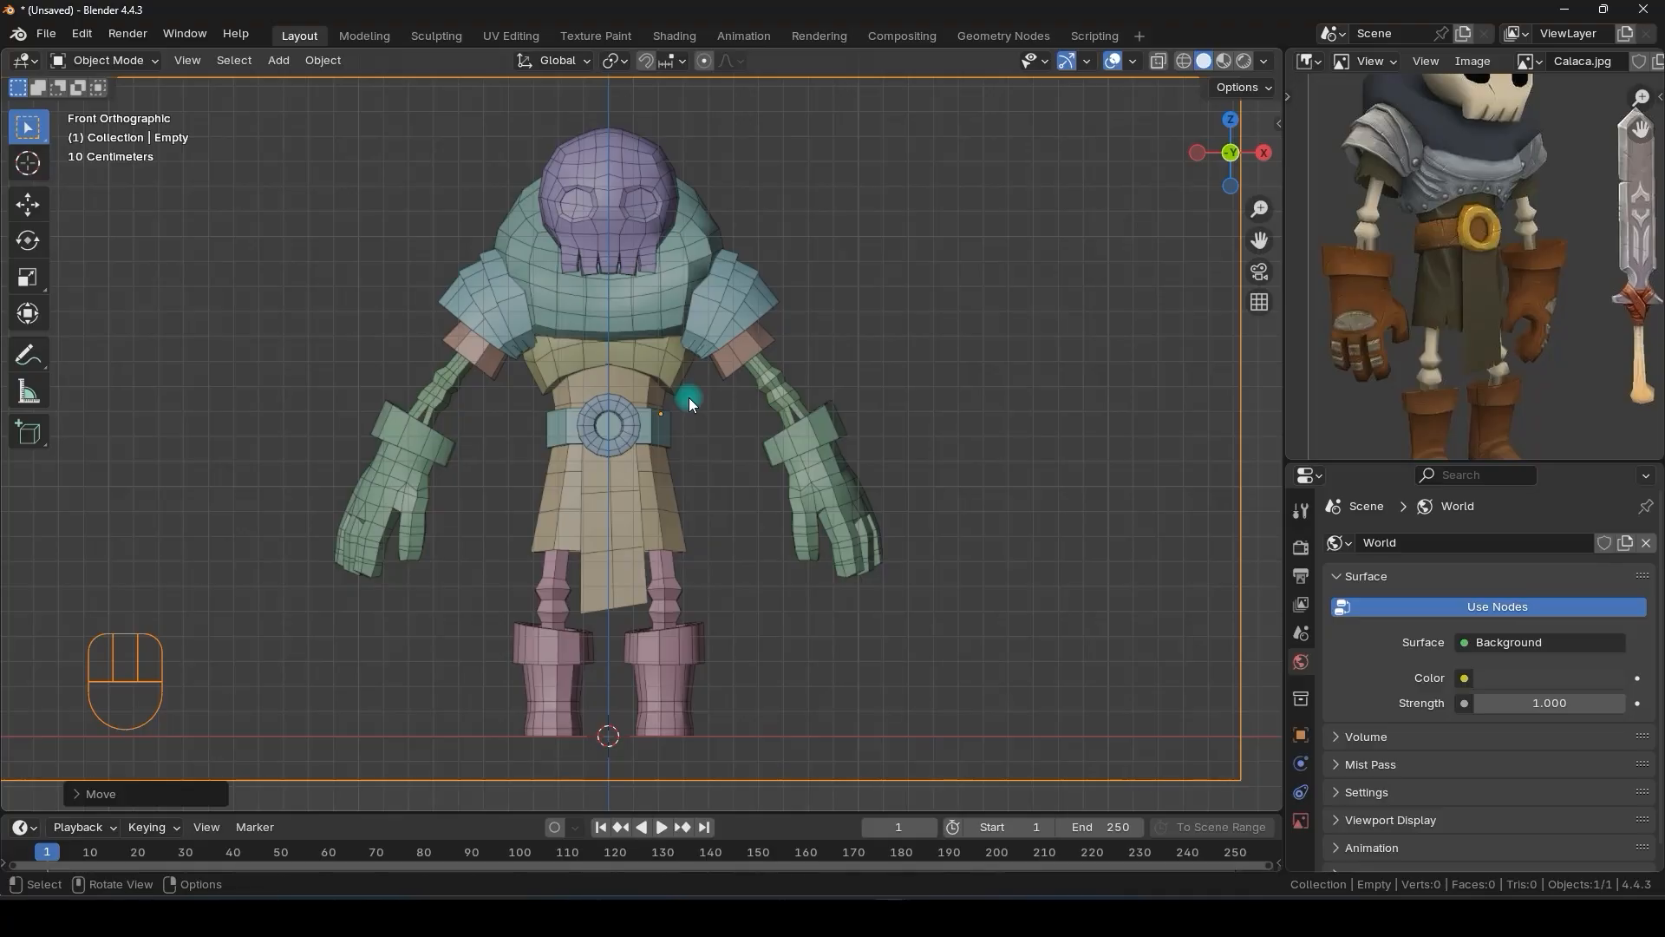
left_click(1306, 61)
left_click(1168, 116)
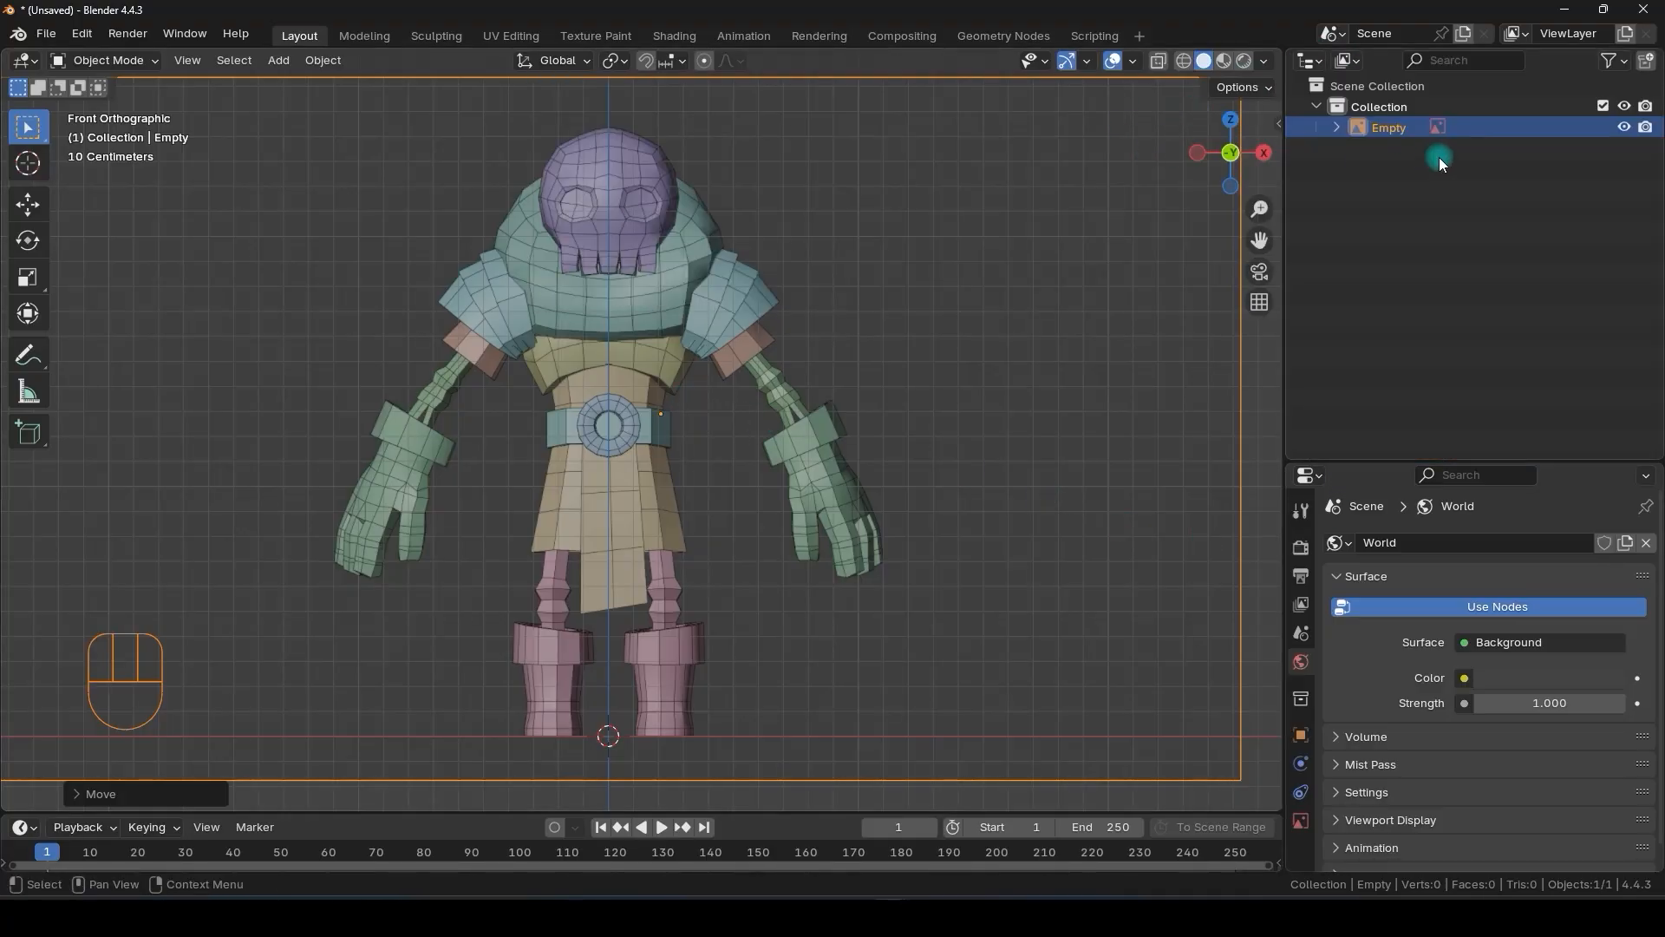
- Show the selectability toggles in the Outliner and make the front reference image unselectable
left_click(1454, 132)
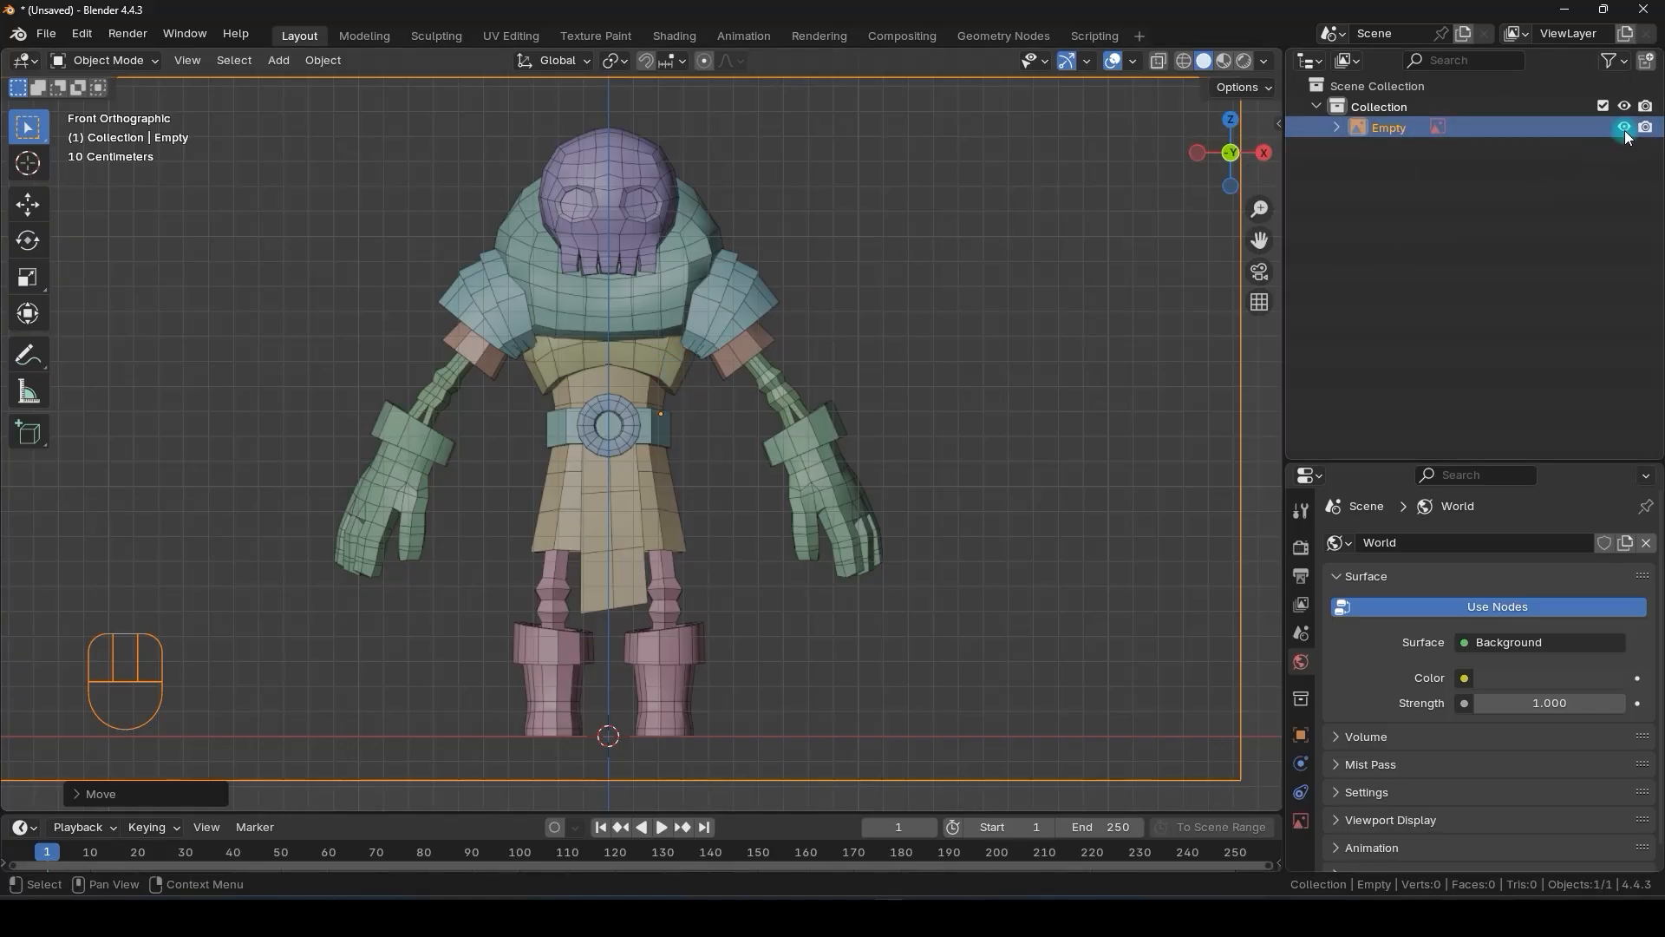
left_click(1614, 62)
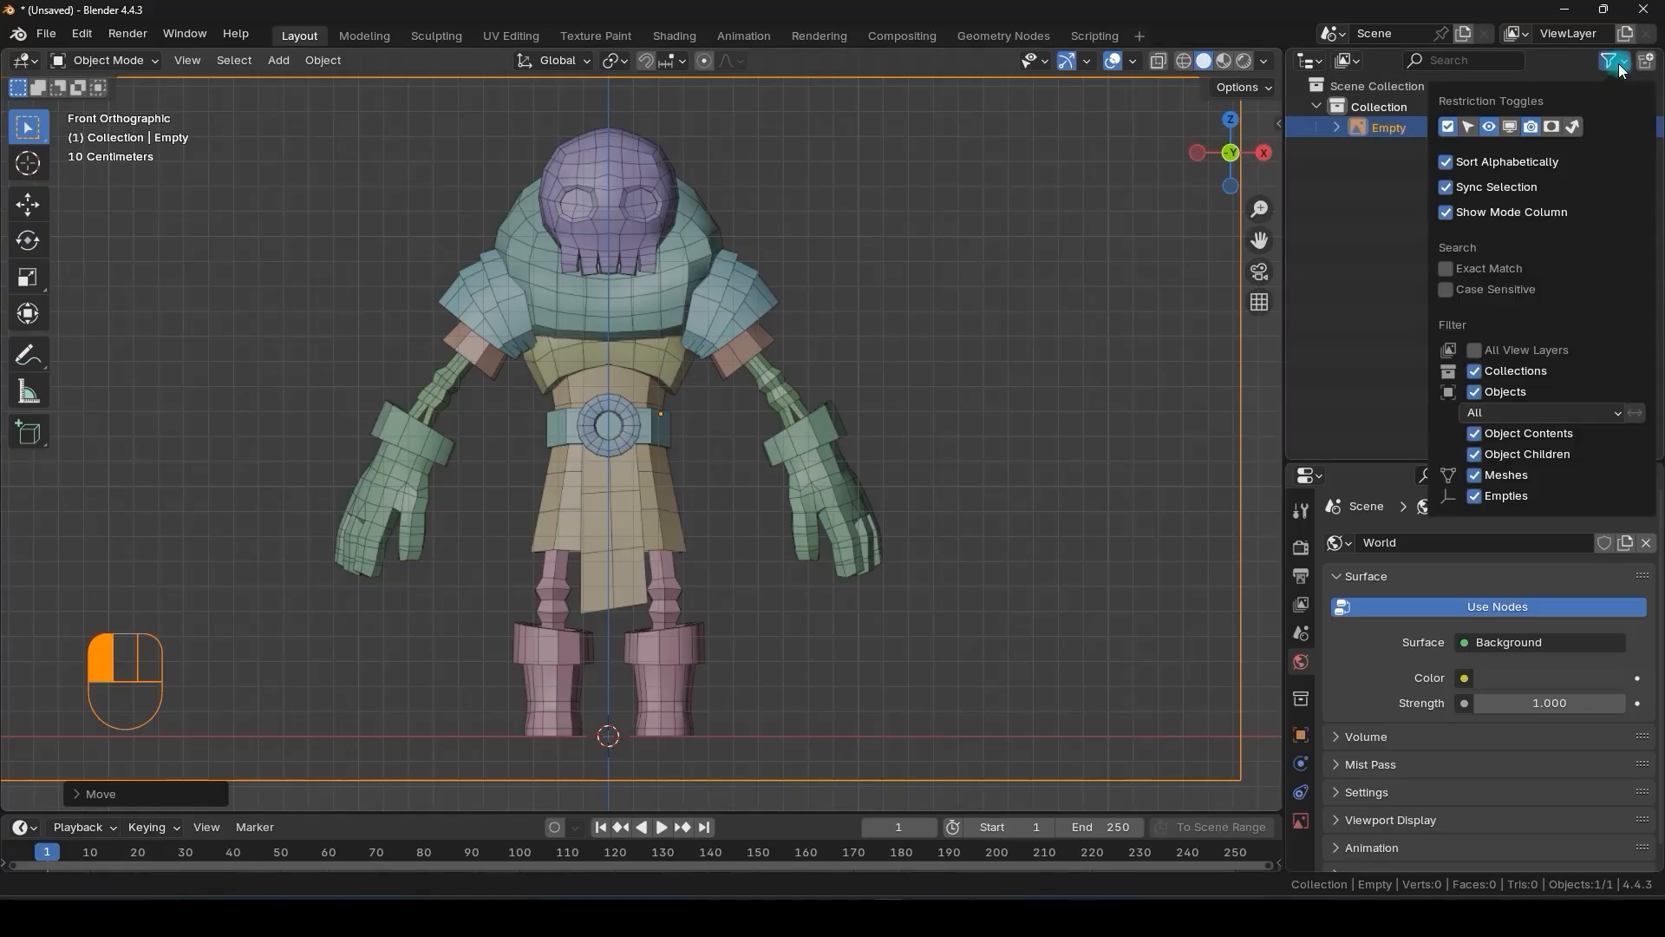
left_click(1470, 129)
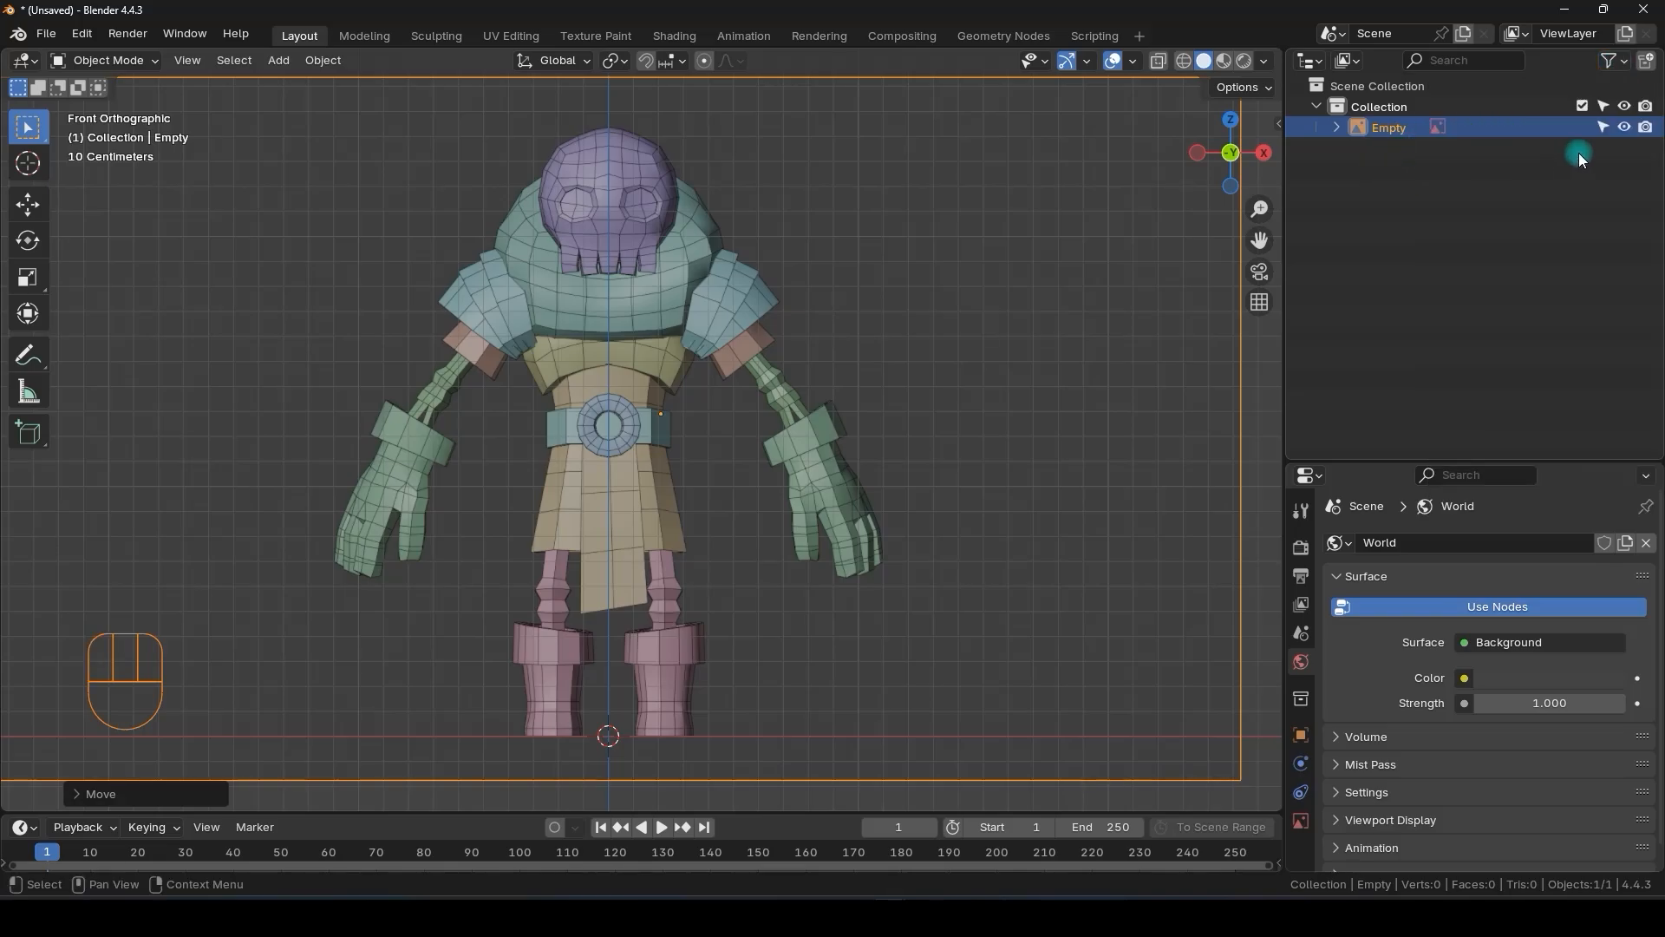
left_click(1604, 128)
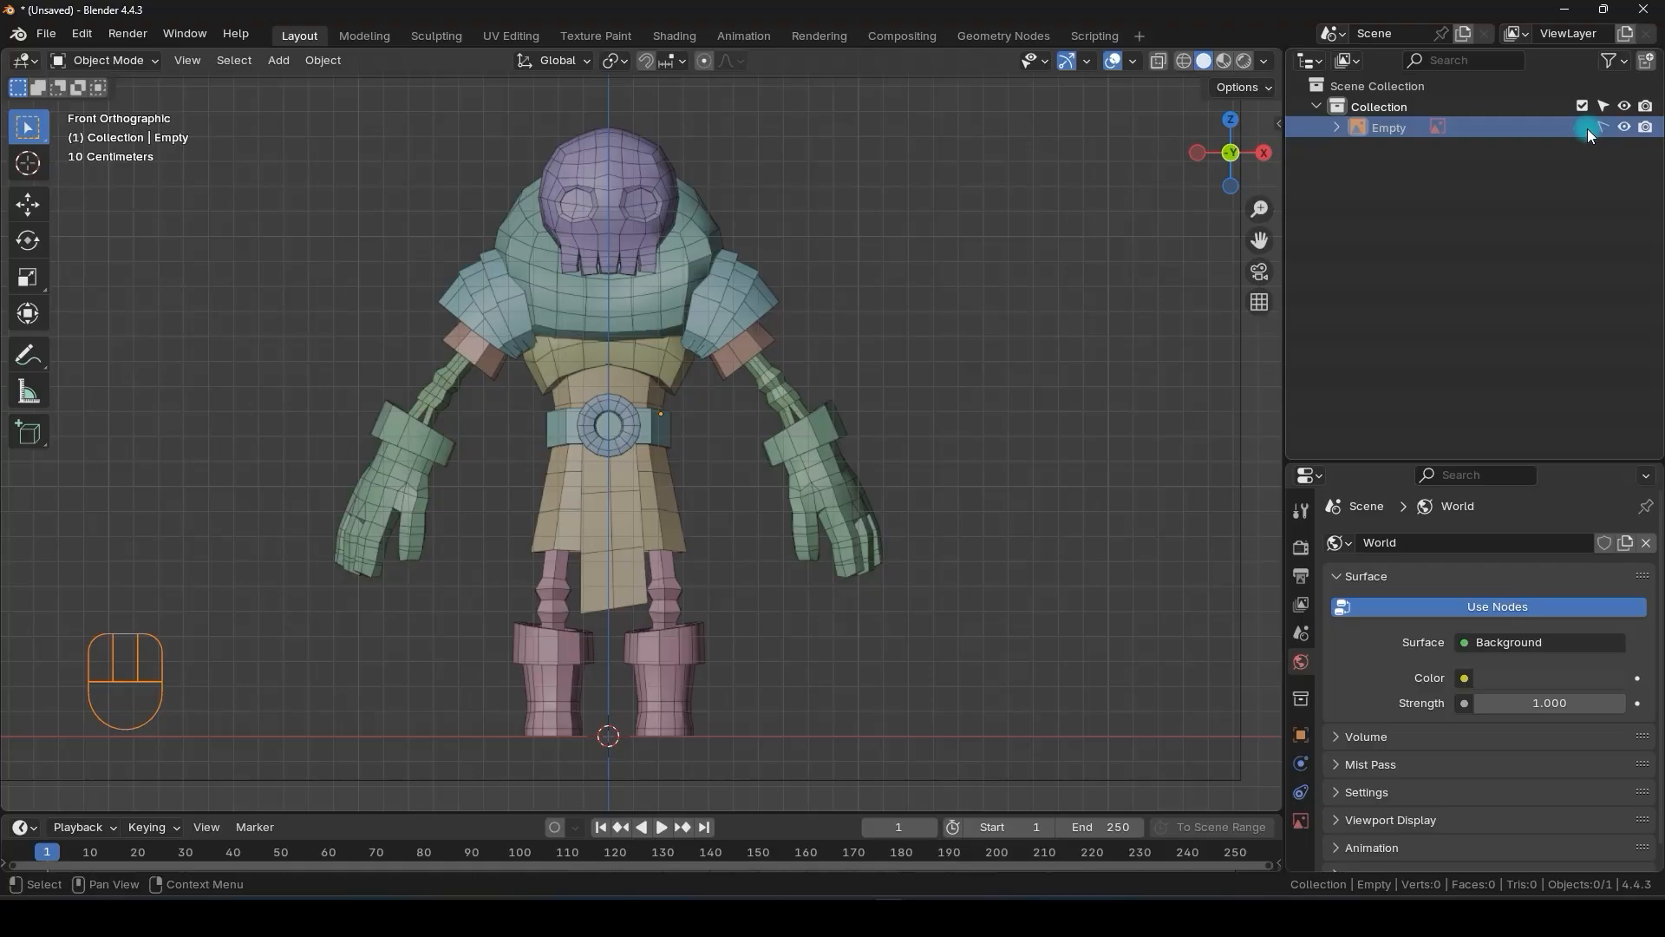
left_click(591, 476)
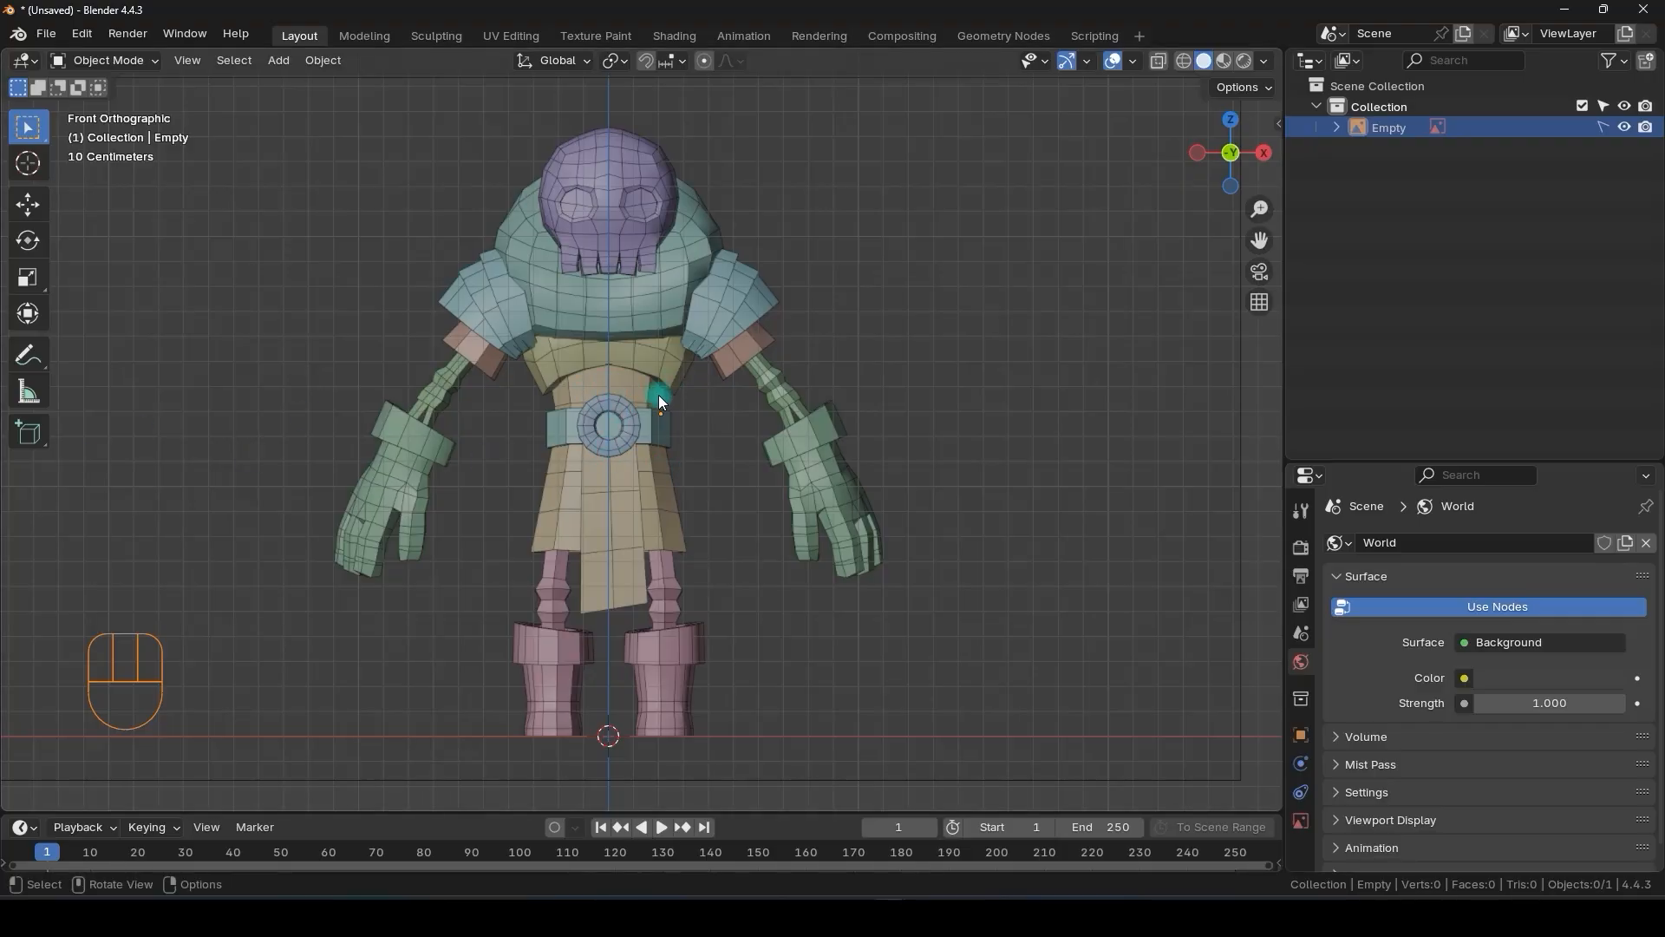
- In right orthographic view, add the side reference image Side.png and move it up about 0.29 m so the boots meet the ground line
key("KP_3")
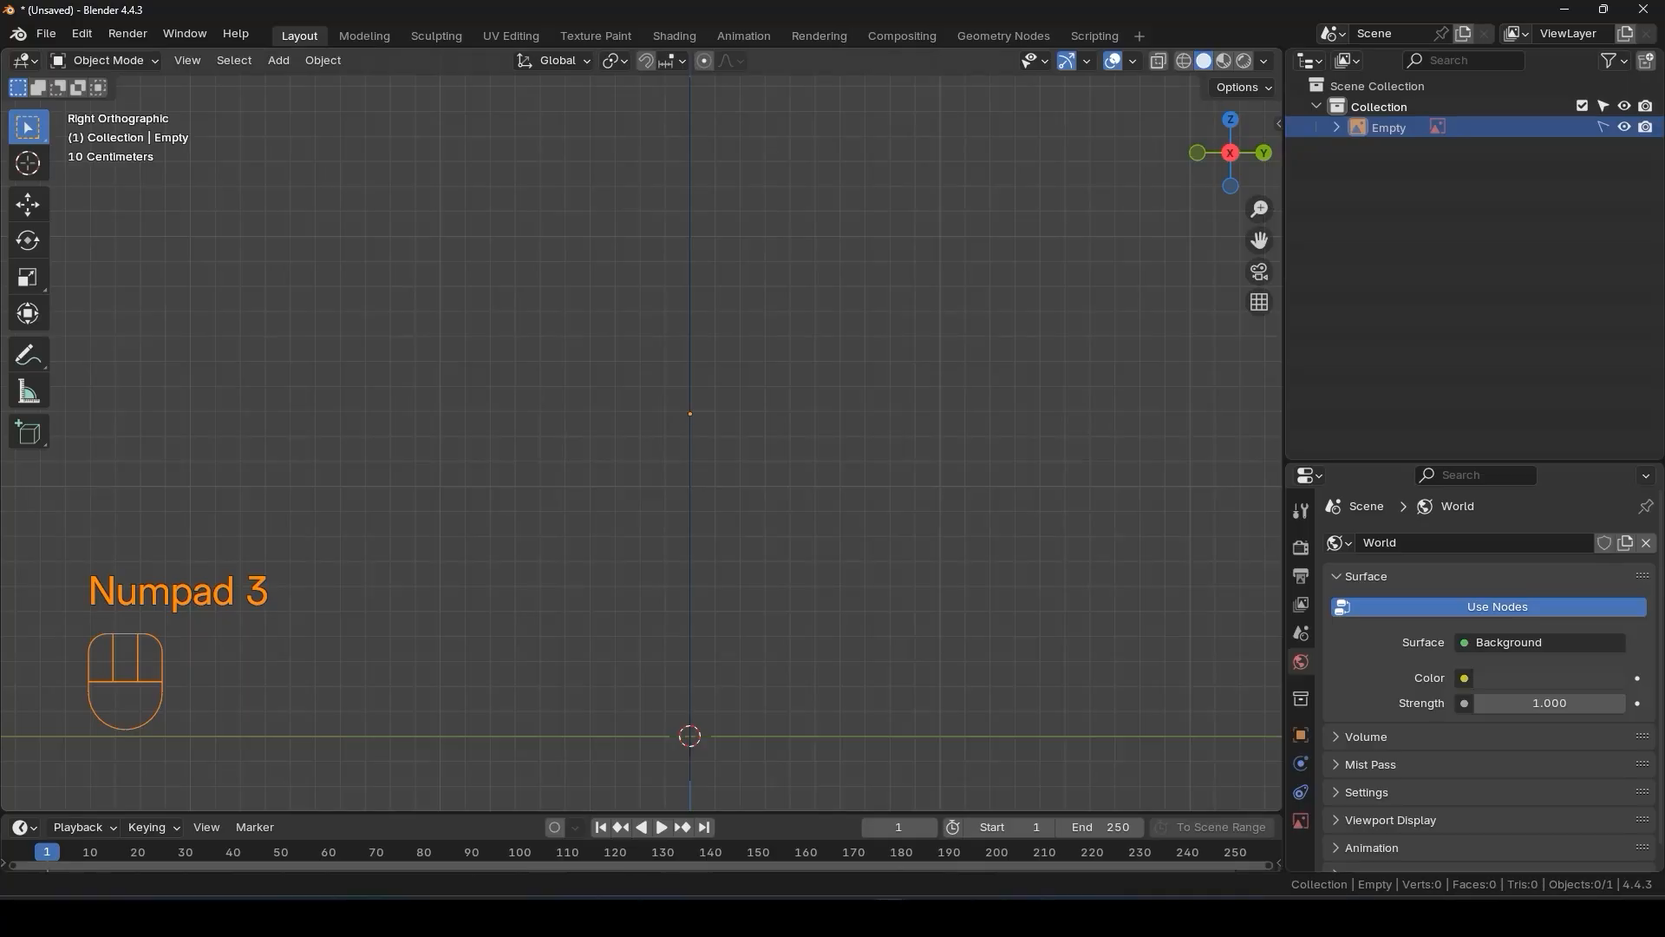
left_click_drag(650, 491, 732, 512)
left_click_drag(717, 447, 727, 496)
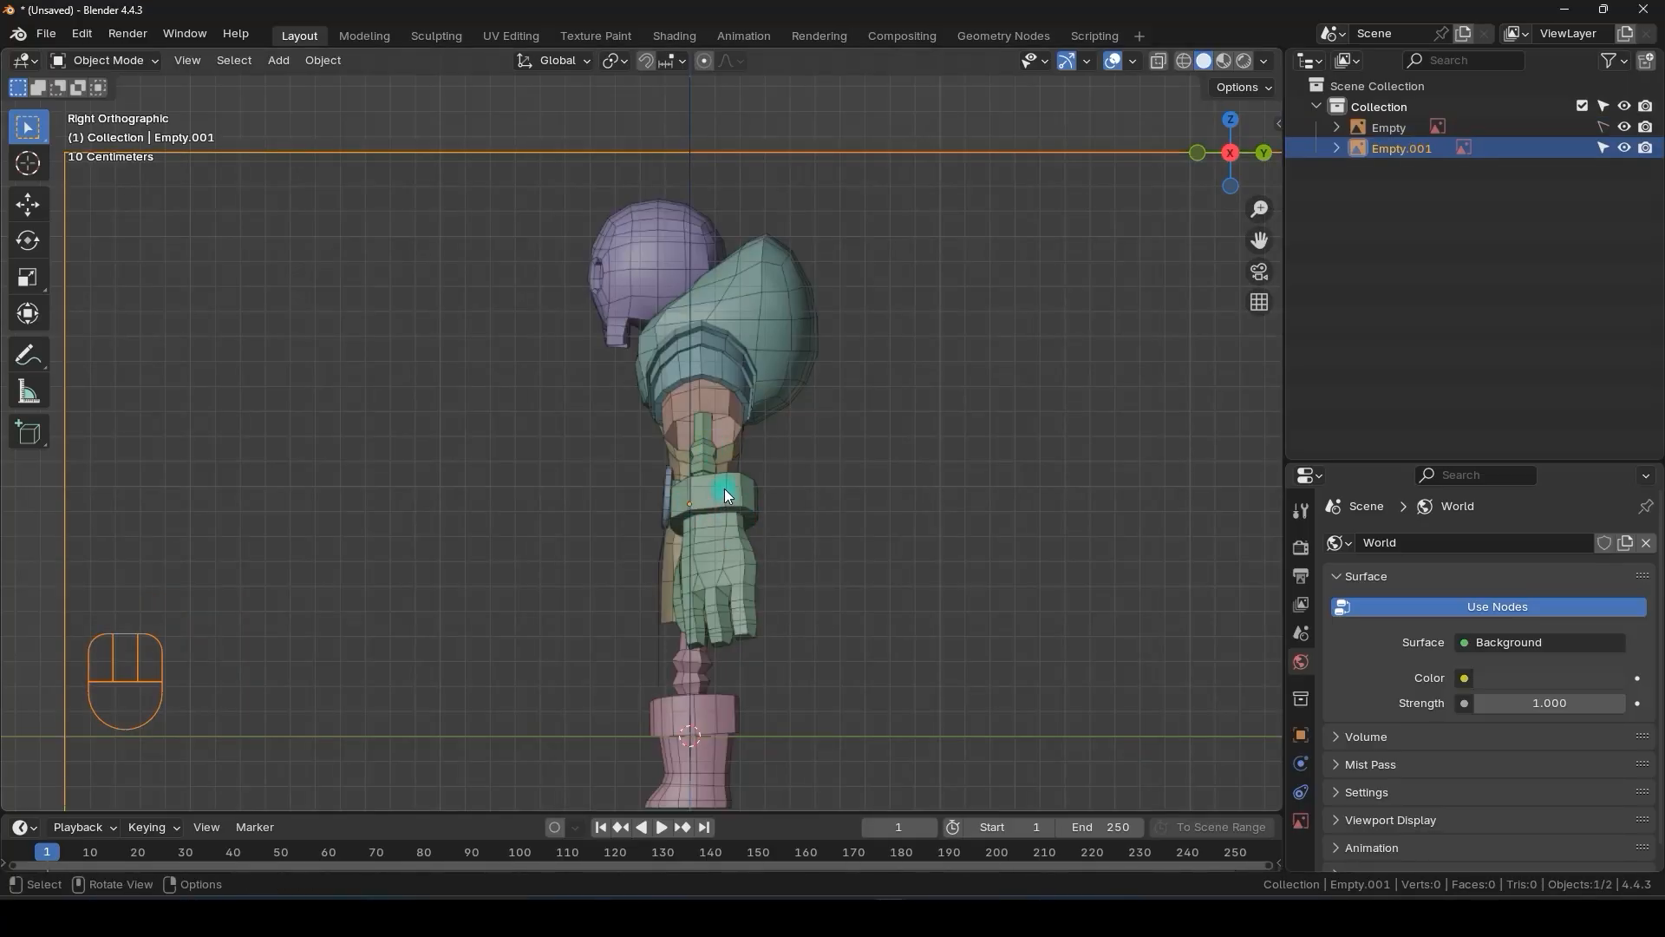
key("g")
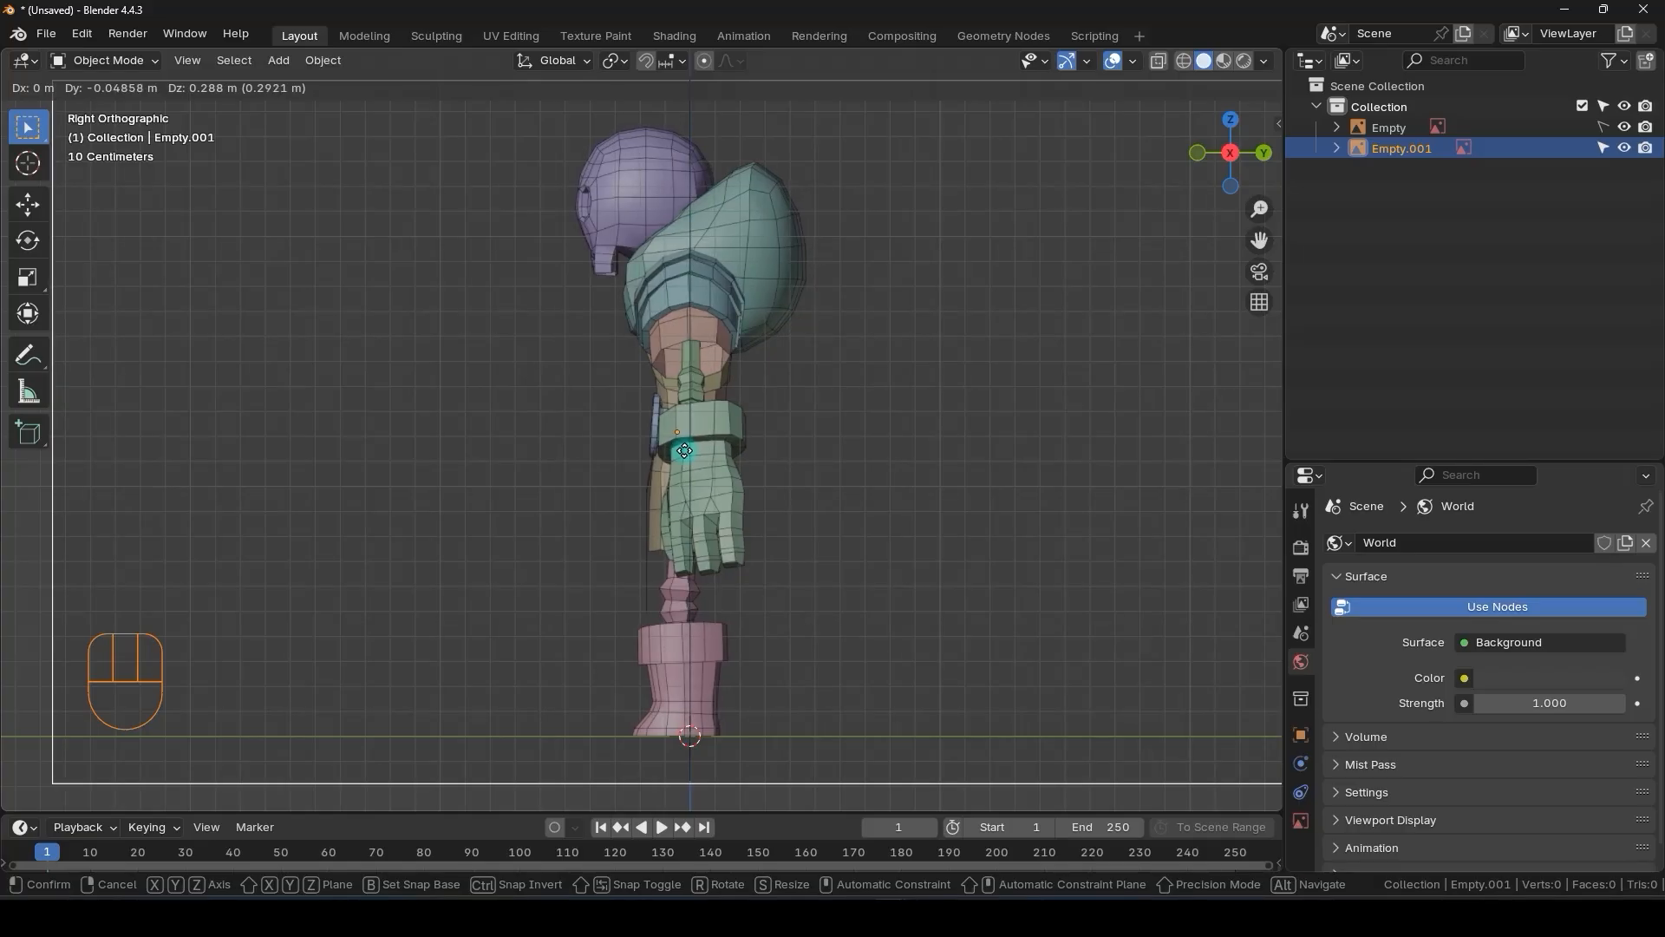
left_click(686, 450)
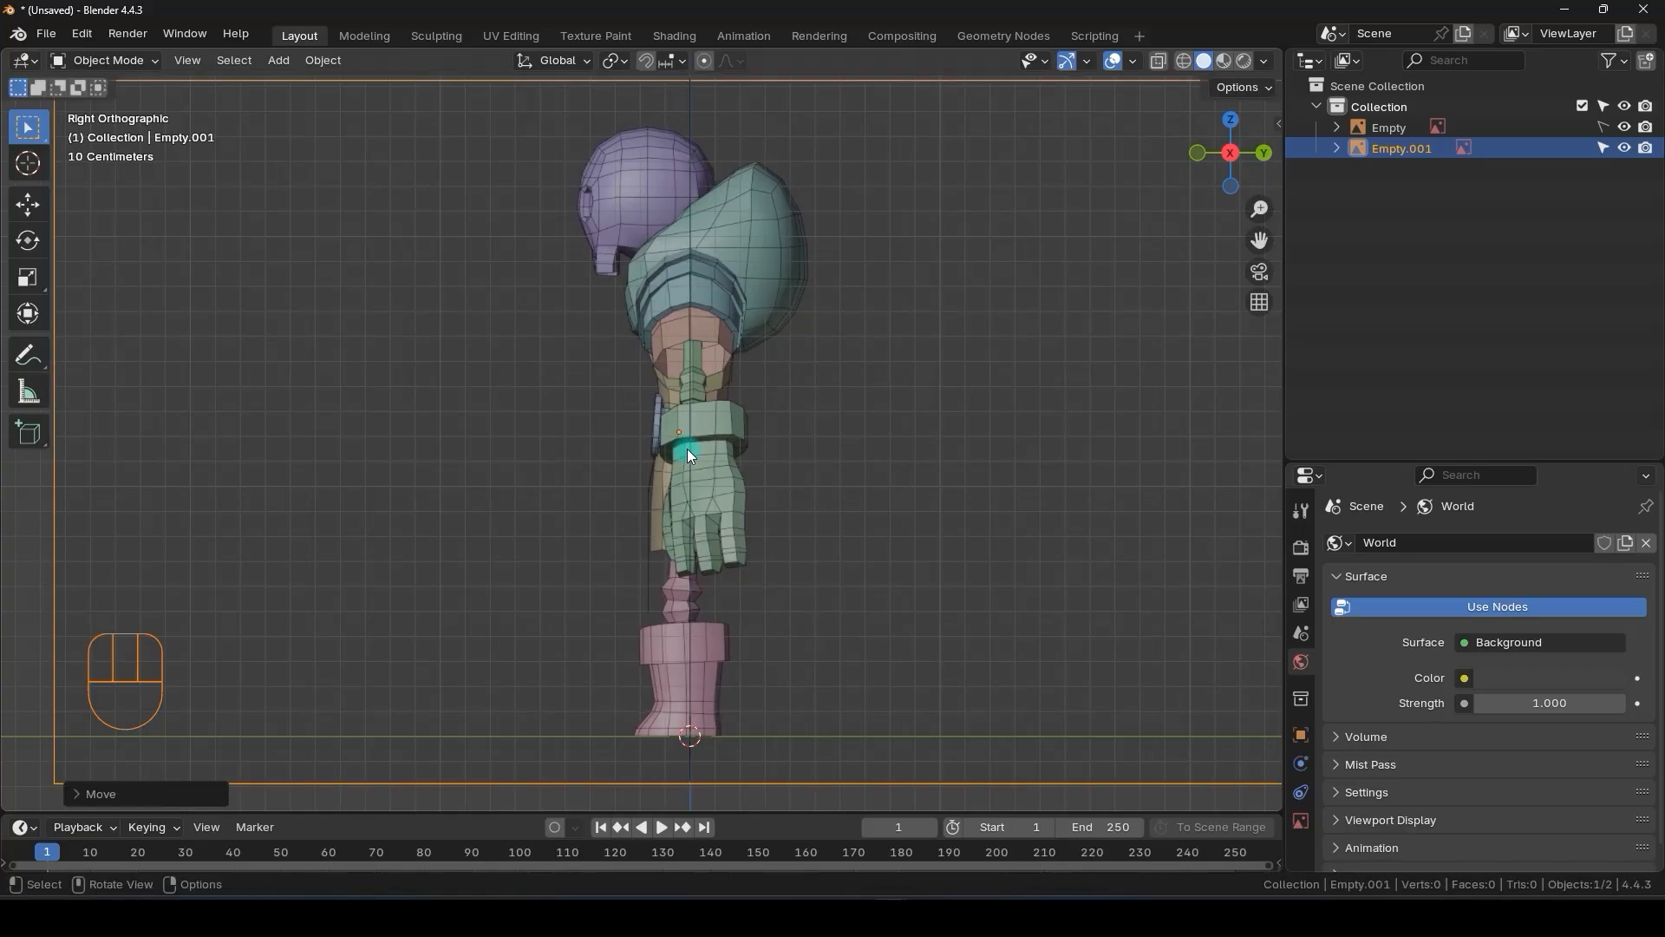
- Move the side reference image about -0.003 m along Y to align the shoulder armour's midline with the vertical axis
scroll(685, 433, "up", 3)
middle_click_drag(675, 253, 683, 443, "shift")
scroll(655, 503, "up", 1)
scroll(704, 477, "down", 3)
scroll(661, 351, "down", 1)
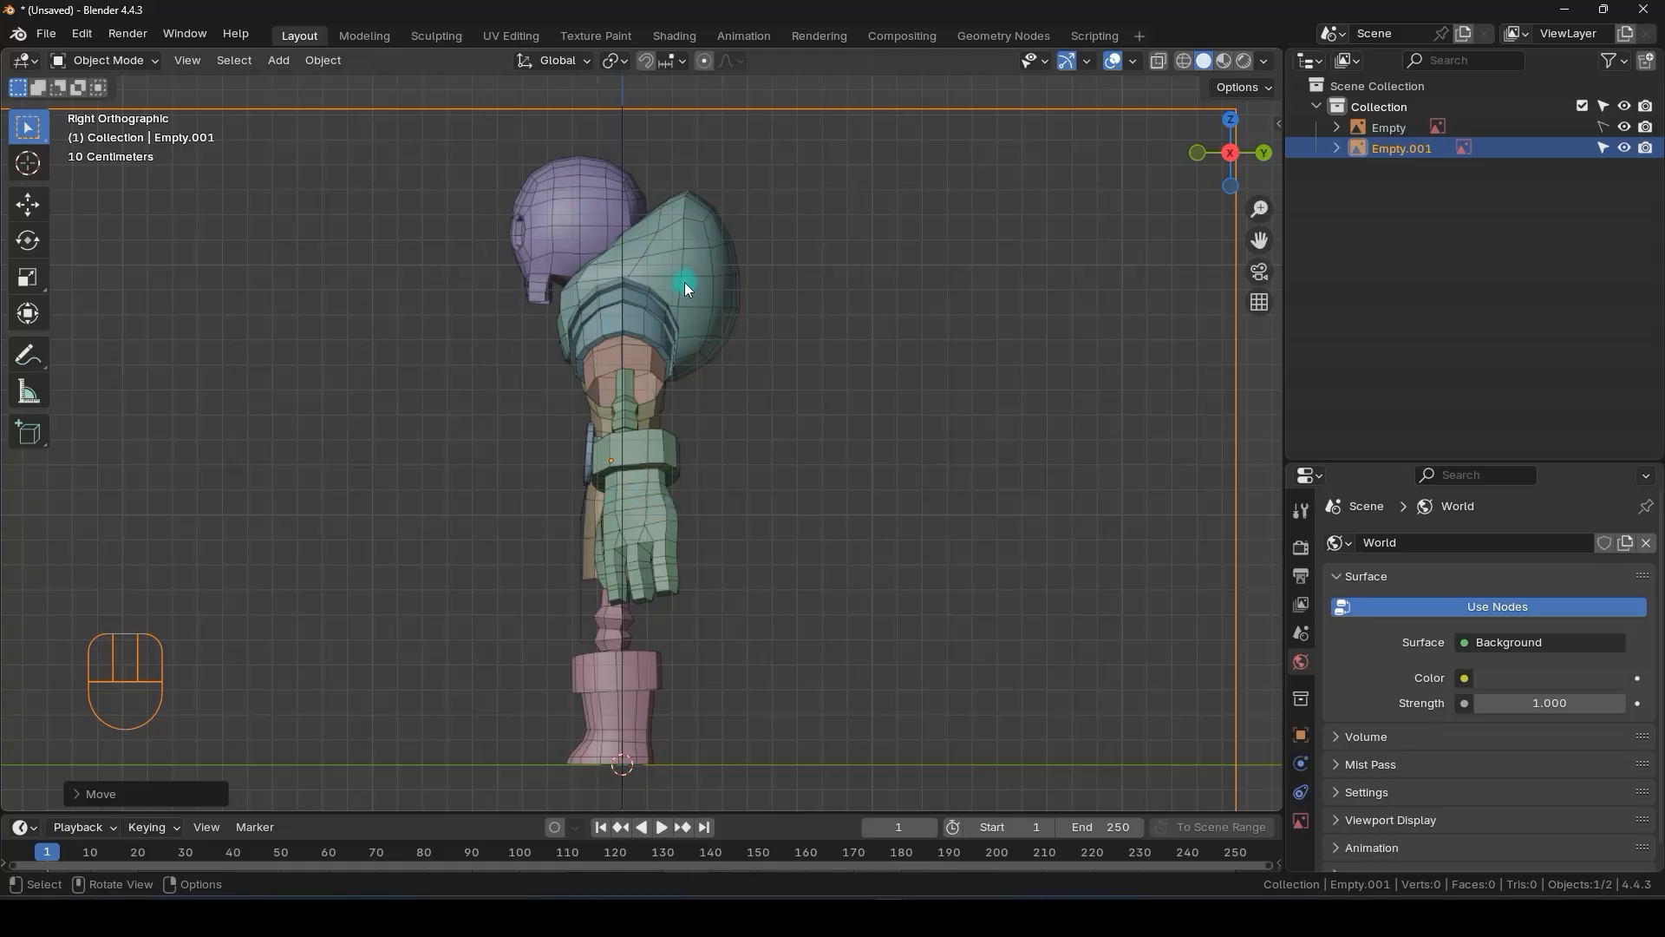
scroll(617, 316, "up", 8)
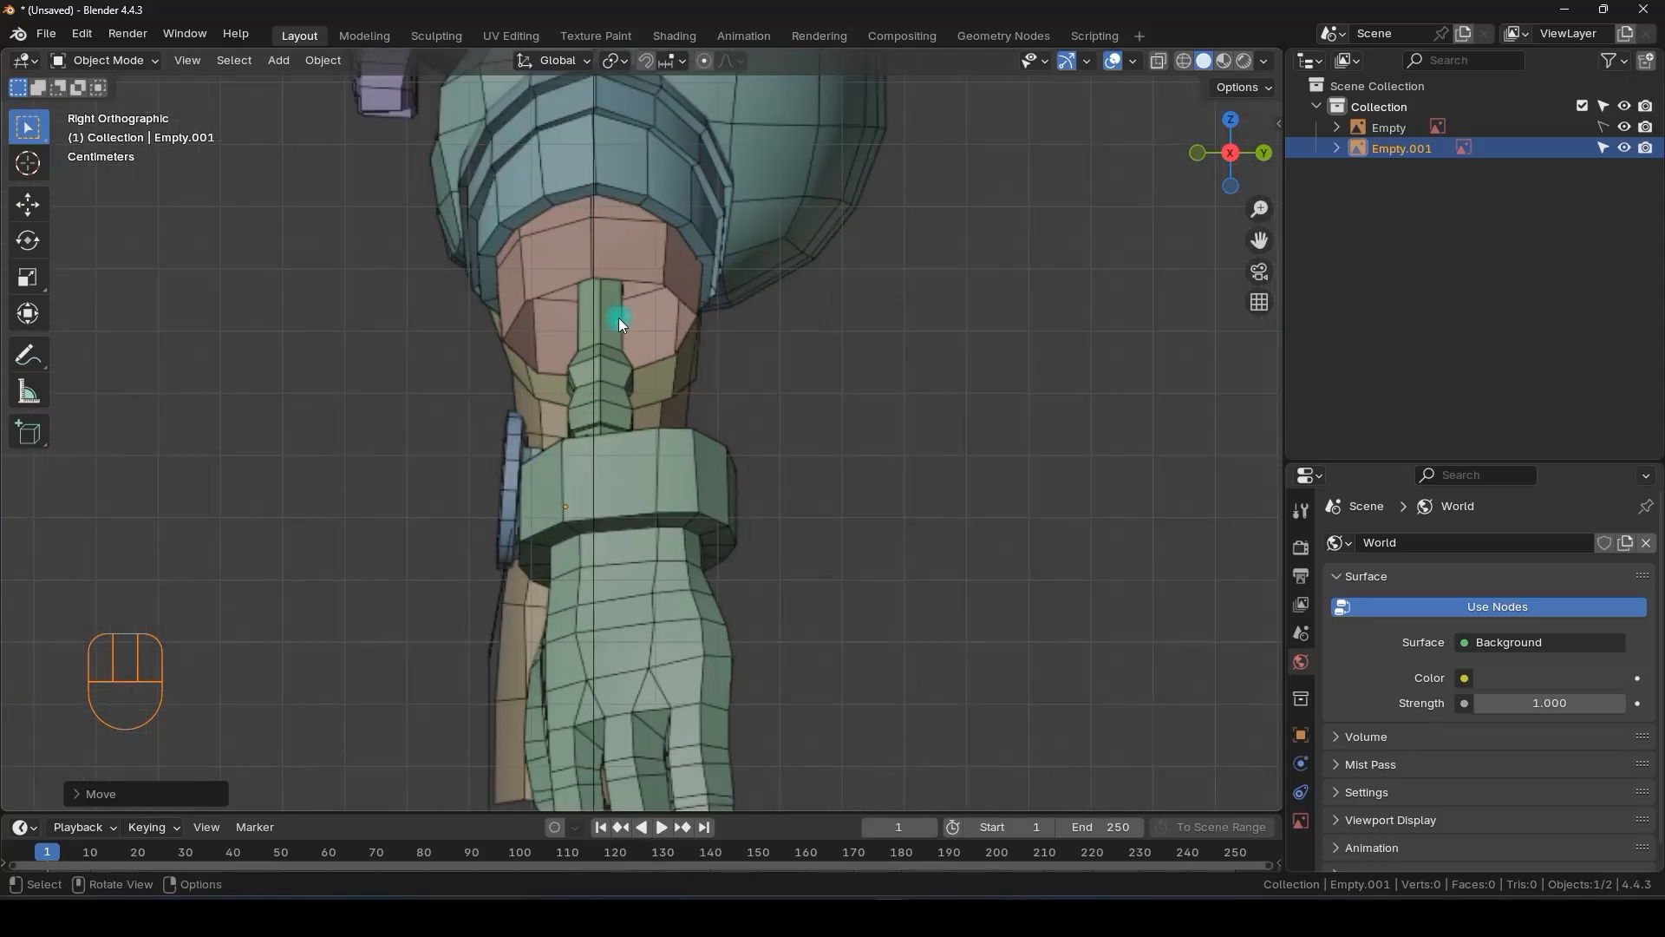
middle_click_drag(624, 318, 651, 350, "shift")
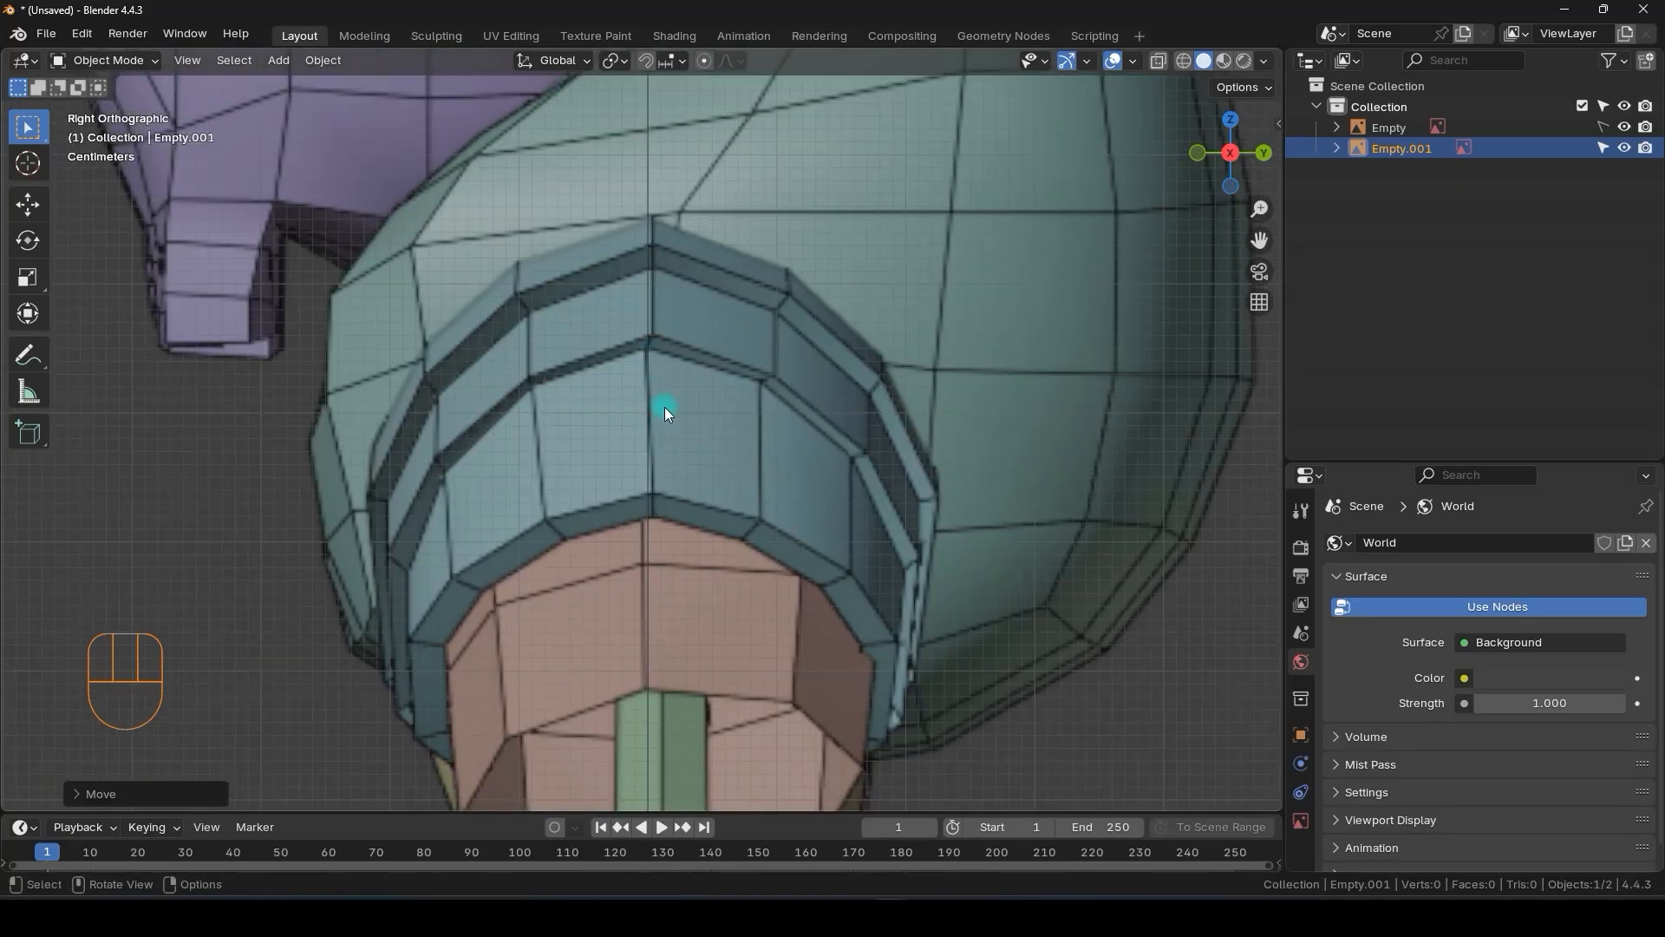
key("g")
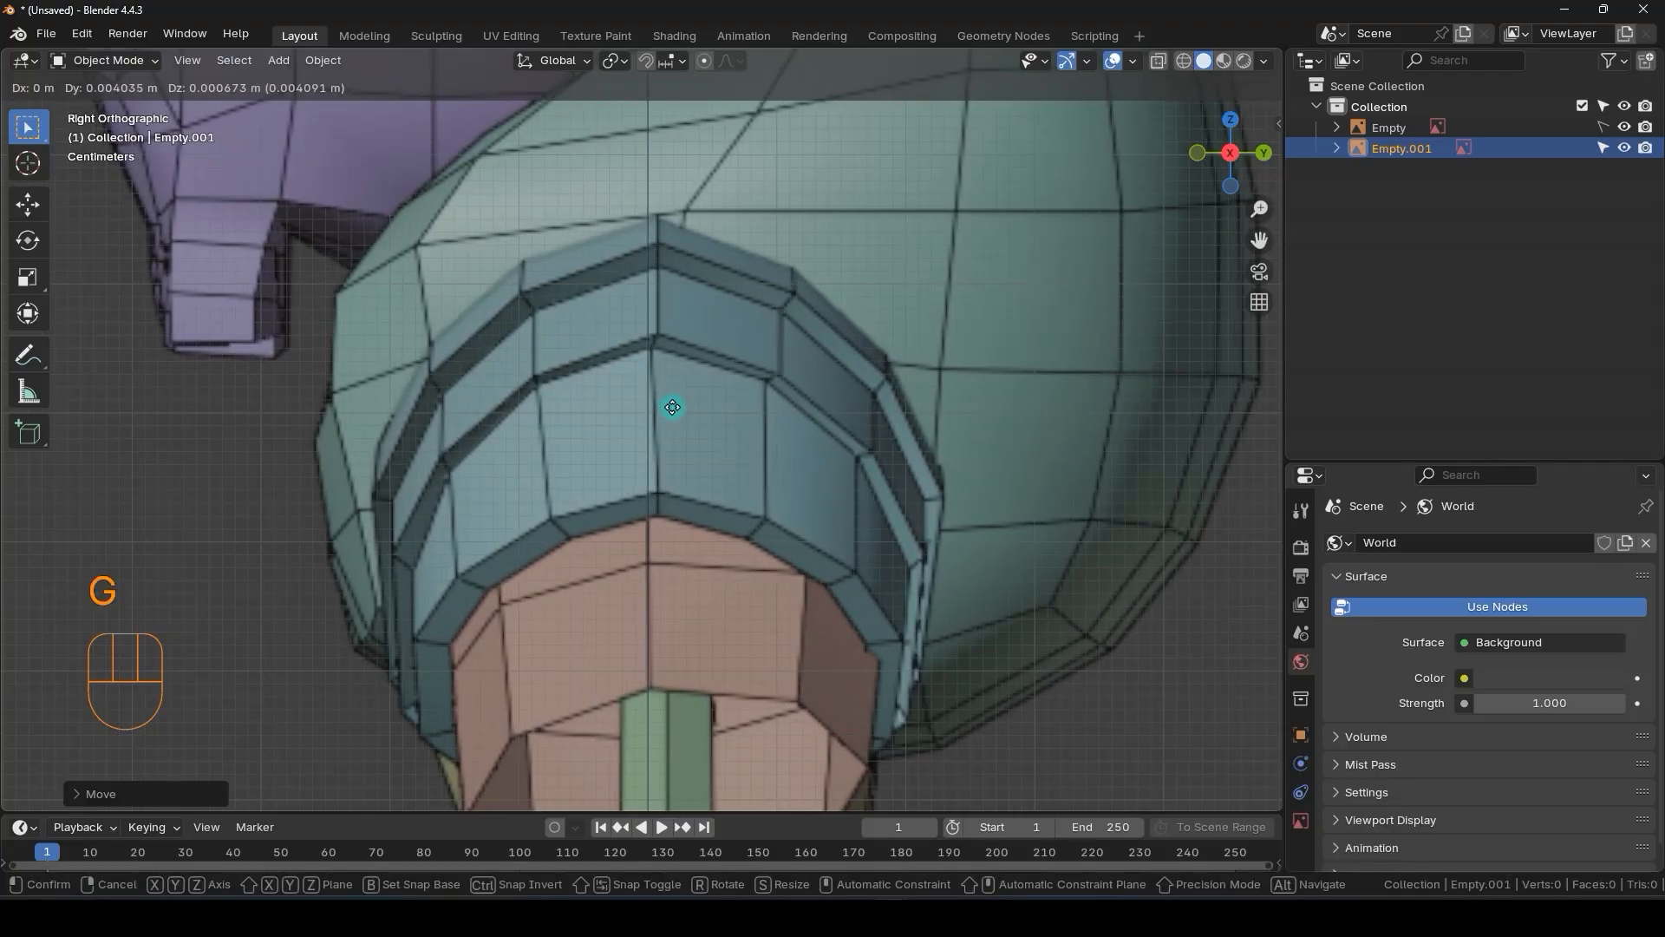
key("y")
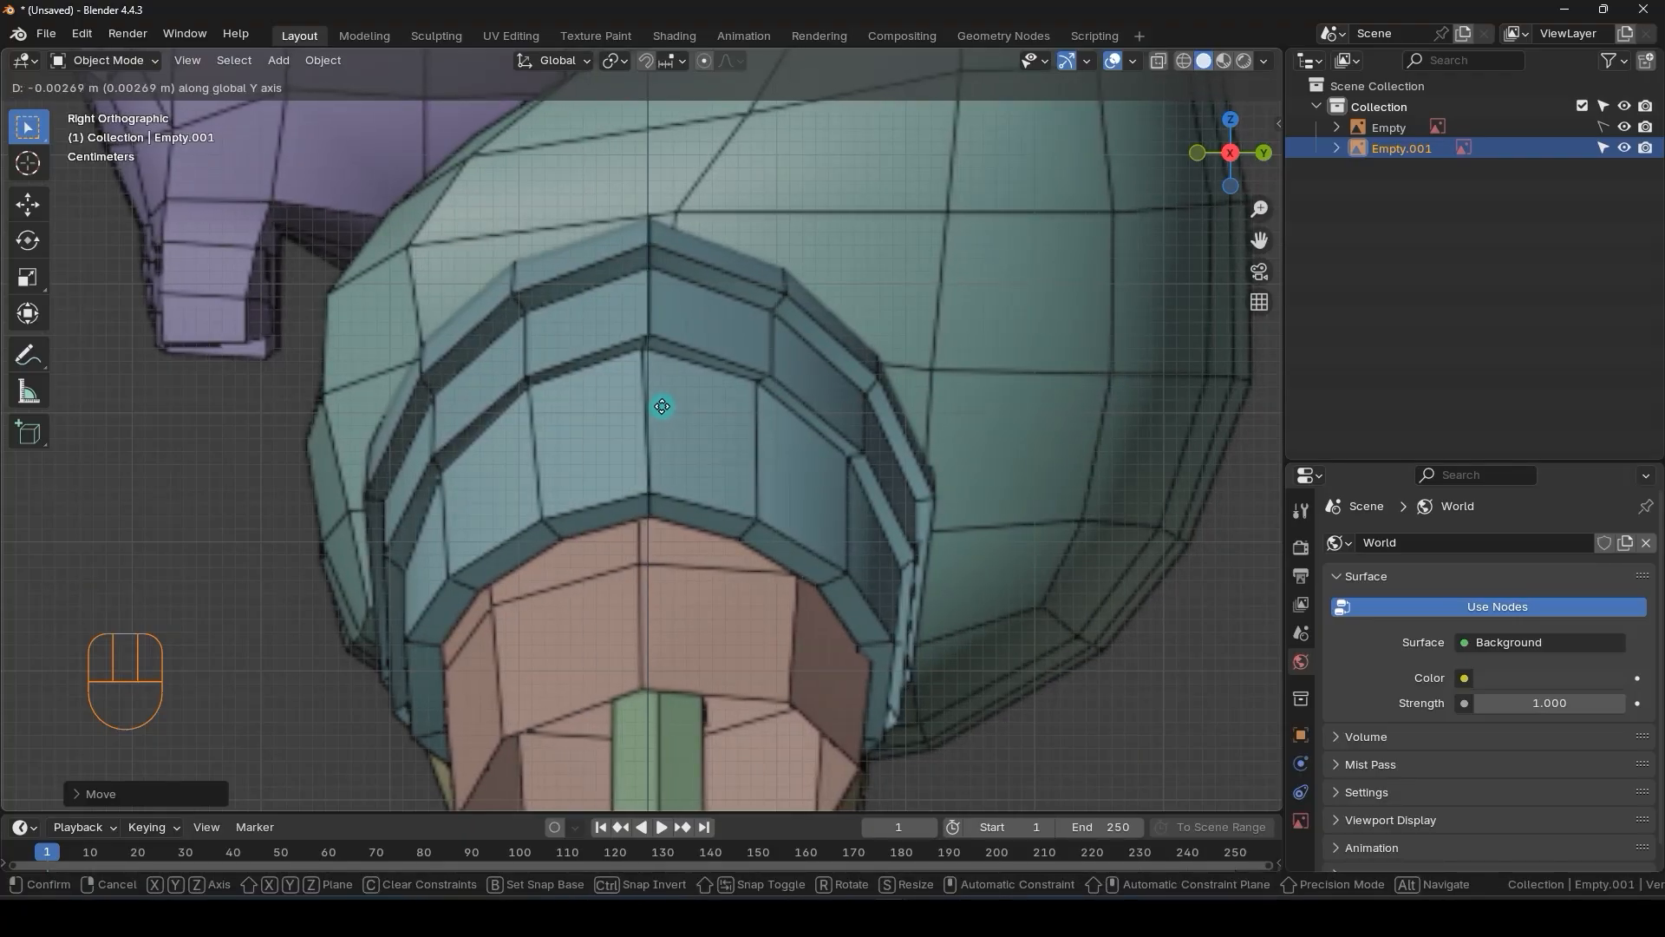
left_click(662, 406)
- Lower the side reference image about 0.001 m along Z to bring the boot sole to the ground line
scroll(648, 331, "down", 5)
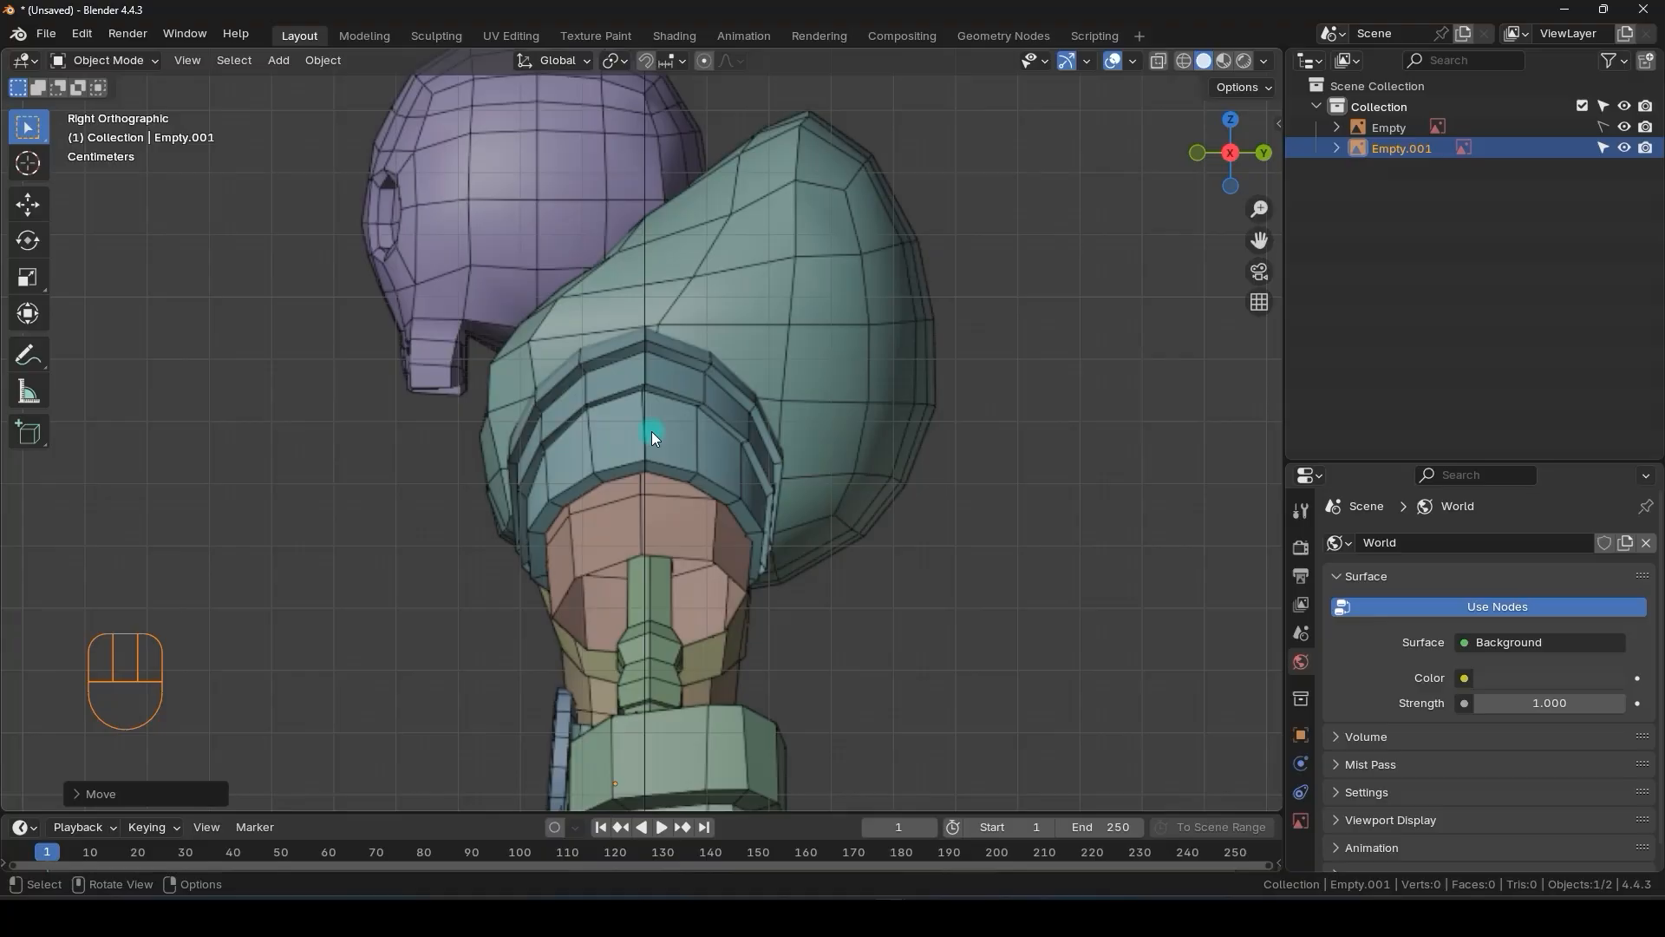
middle_click_drag(658, 449, 654, 377, "shift")
scroll(657, 364, "down", 2)
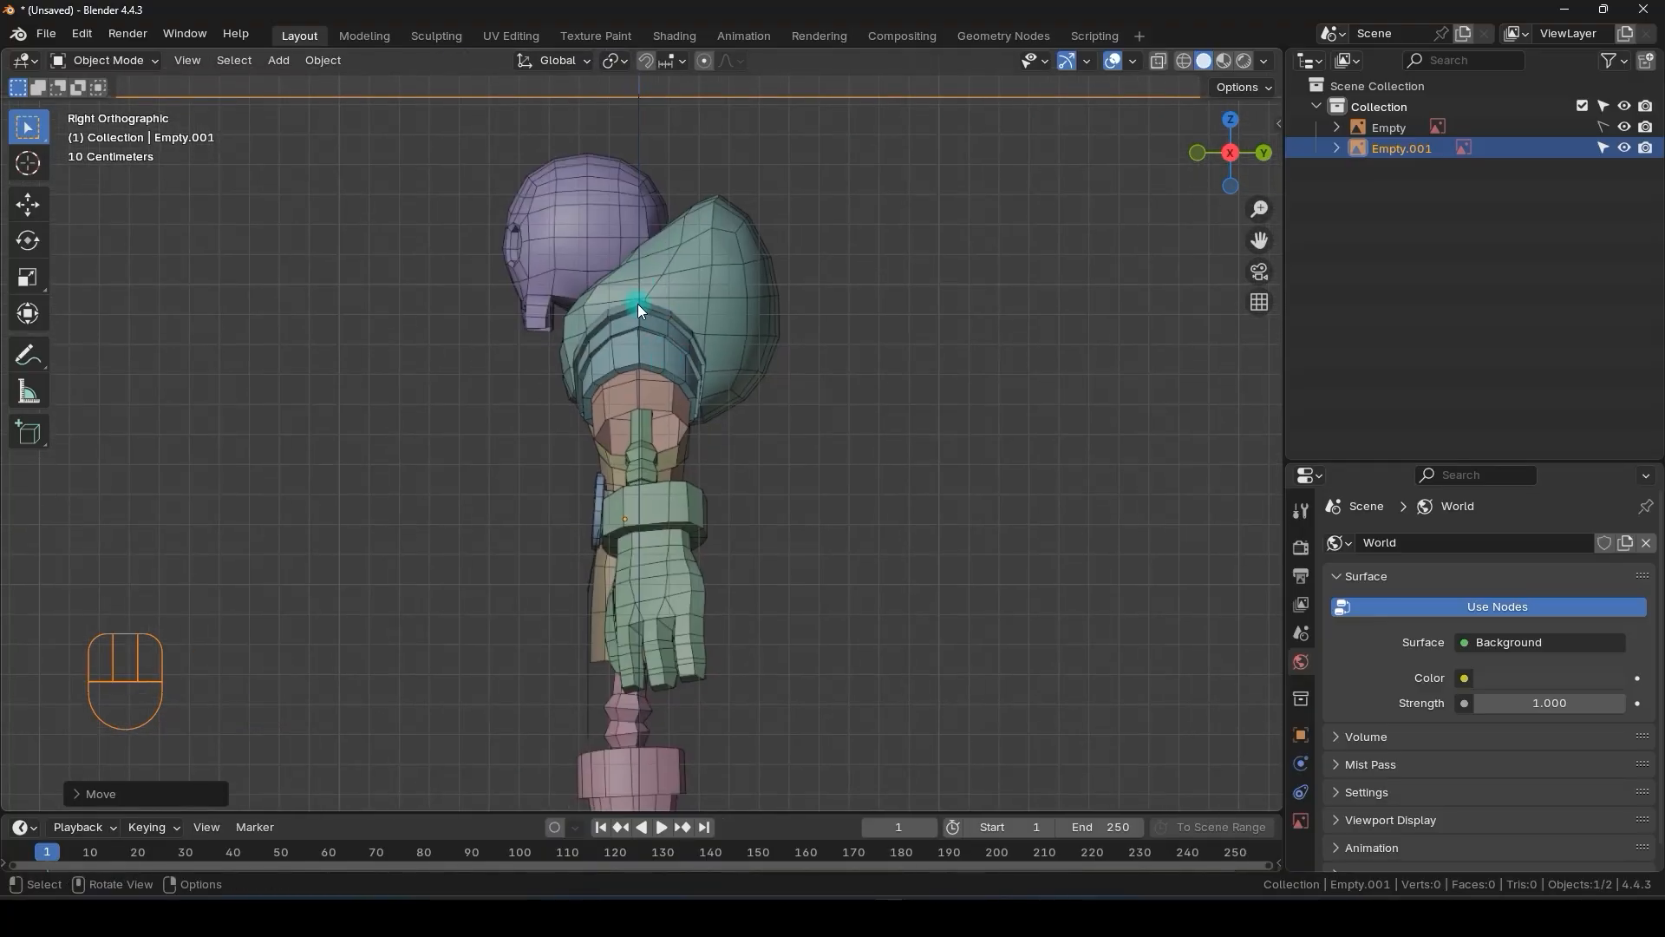
middle_click_drag(640, 312, 653, 272, "shift")
scroll(635, 366, "down", 2)
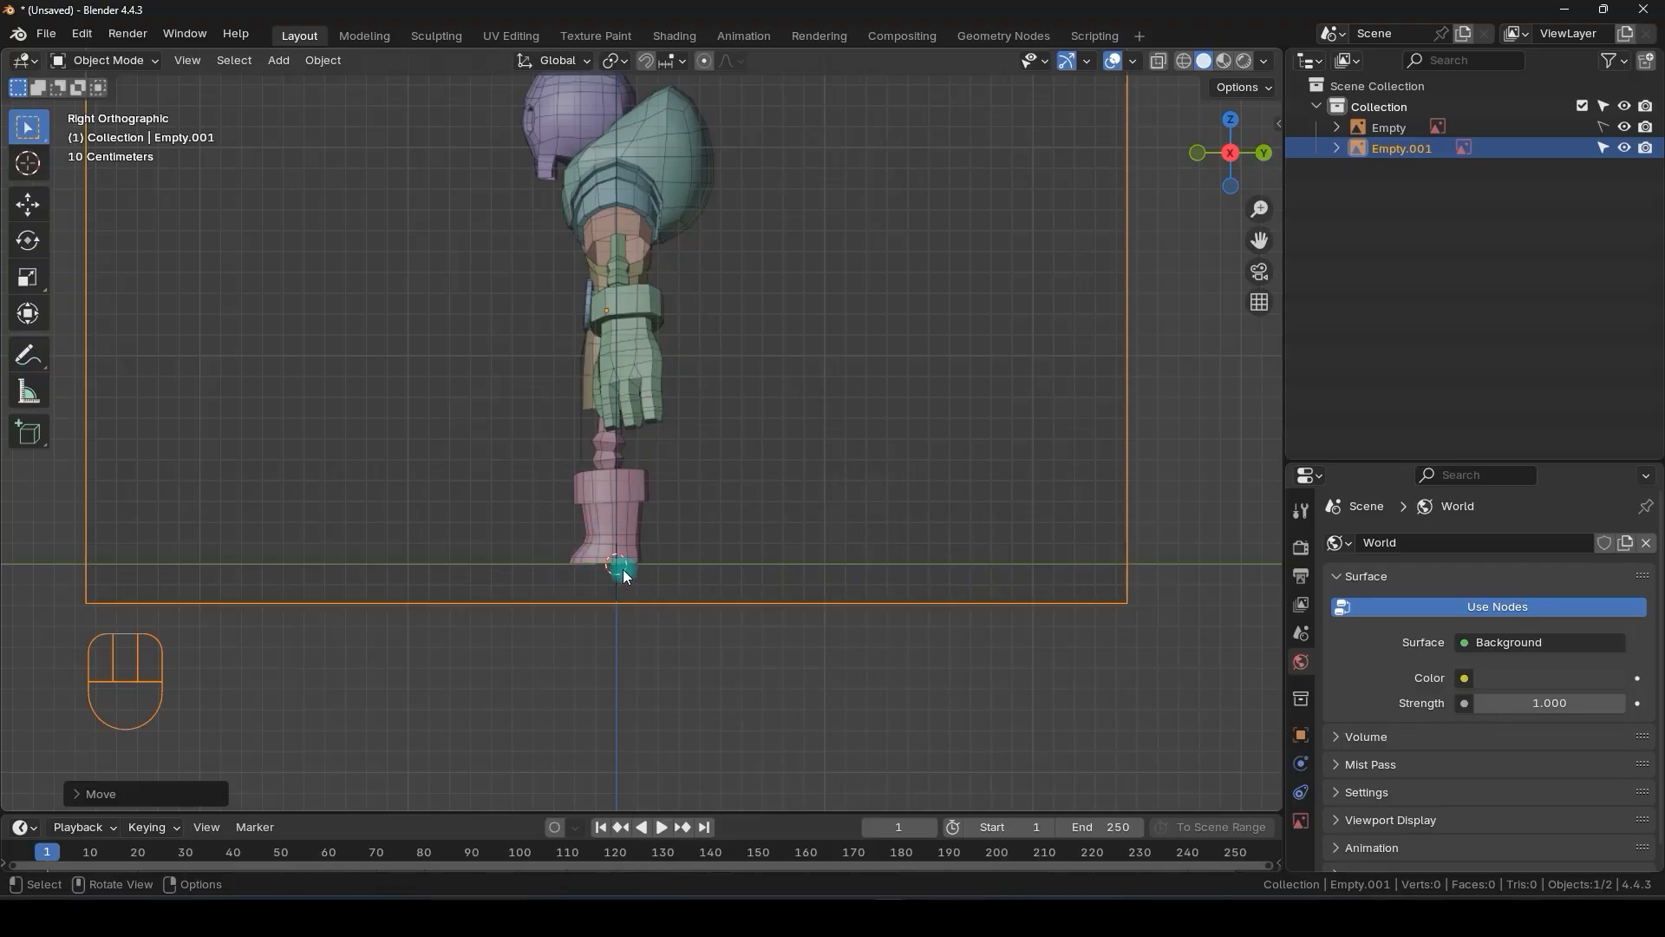
scroll(623, 569, "up", 3)
middle_click_drag(629, 550, 689, 392, "shift")
scroll(623, 581, "up", 4)
scroll(673, 608, "up", 4)
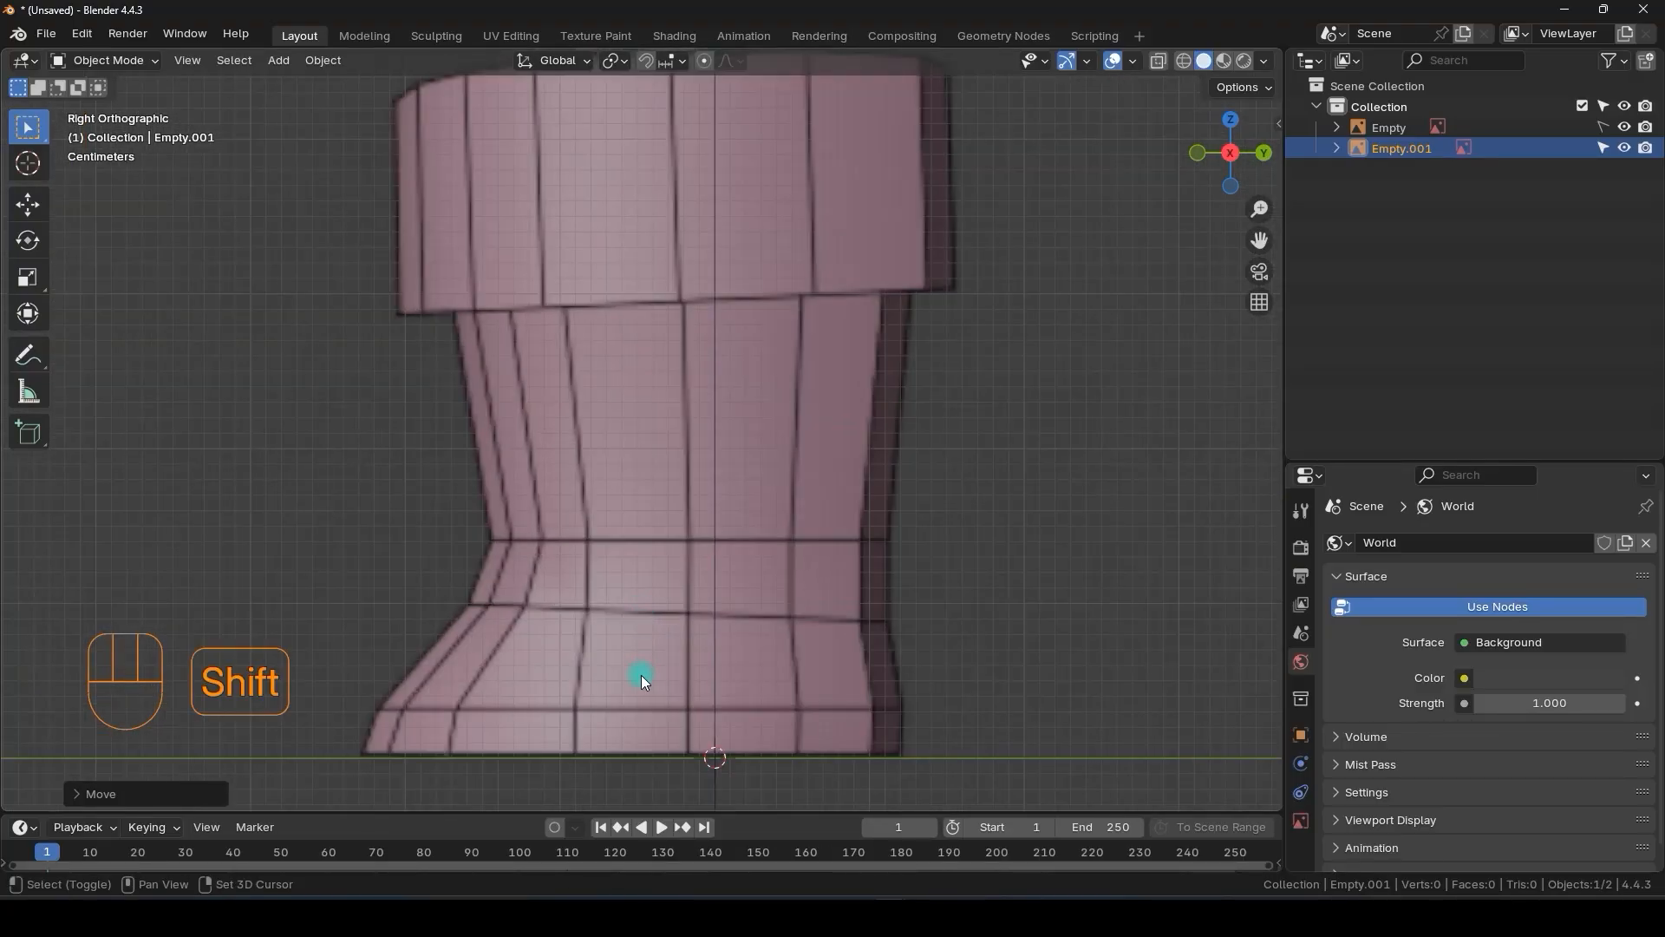
middle_click_drag(641, 675, 633, 414, "shift")
scroll(643, 532, "up", 4)
middle_click_drag(727, 587, 690, 533, "shift")
key("g")
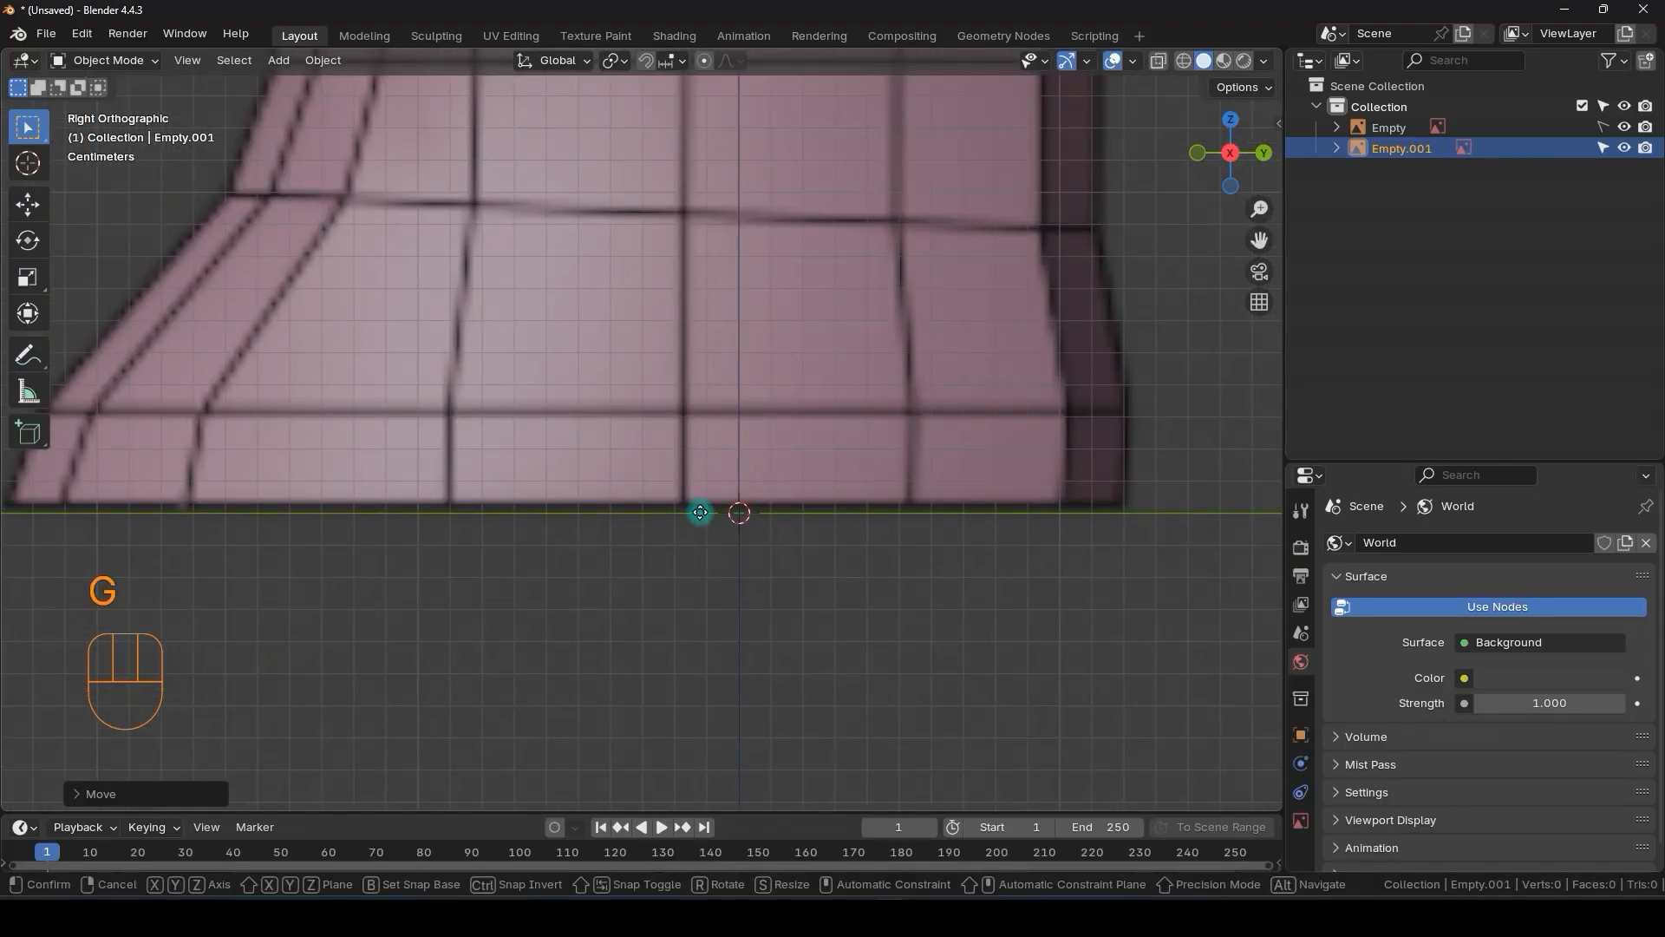
key("z")
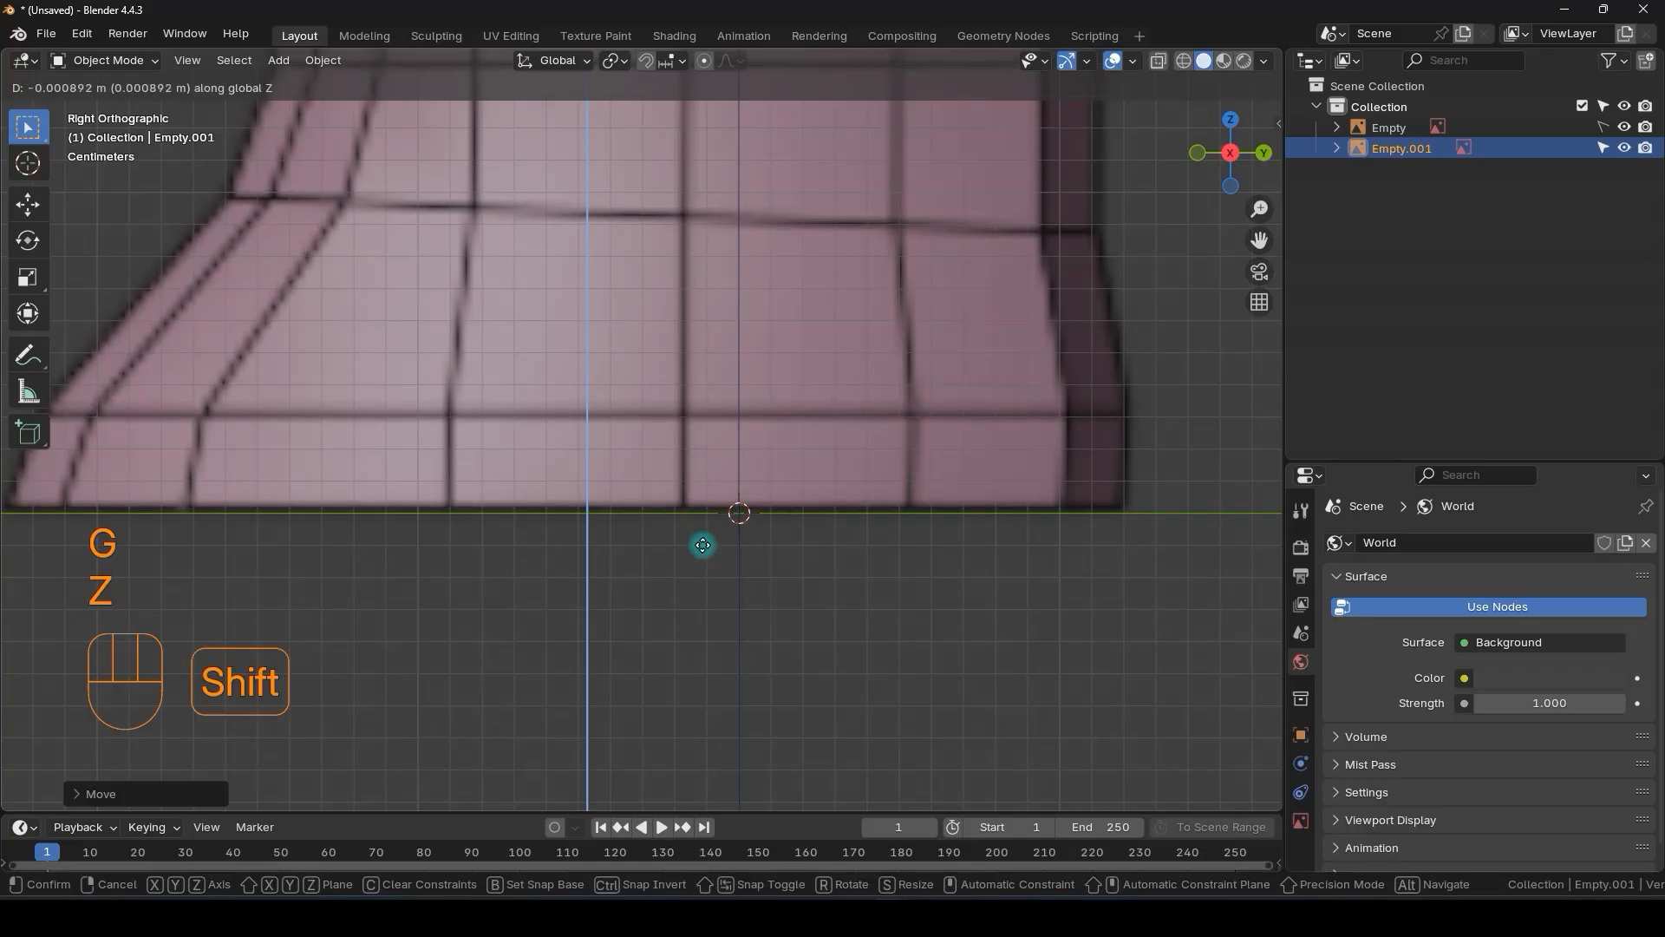
left_click(701, 544, "shift")
- Examine the placement of both reference images in perspective, front and right views
scroll(507, 497, "down", 5)
scroll(548, 455, "down", 4)
middle_click_drag(560, 396, 605, 717, "shift")
scroll(615, 425, "down", 5)
middle_click_drag(616, 418, 690, 494)
scroll(683, 459, "down", 5)
key("KP_1")
key("KP_3")
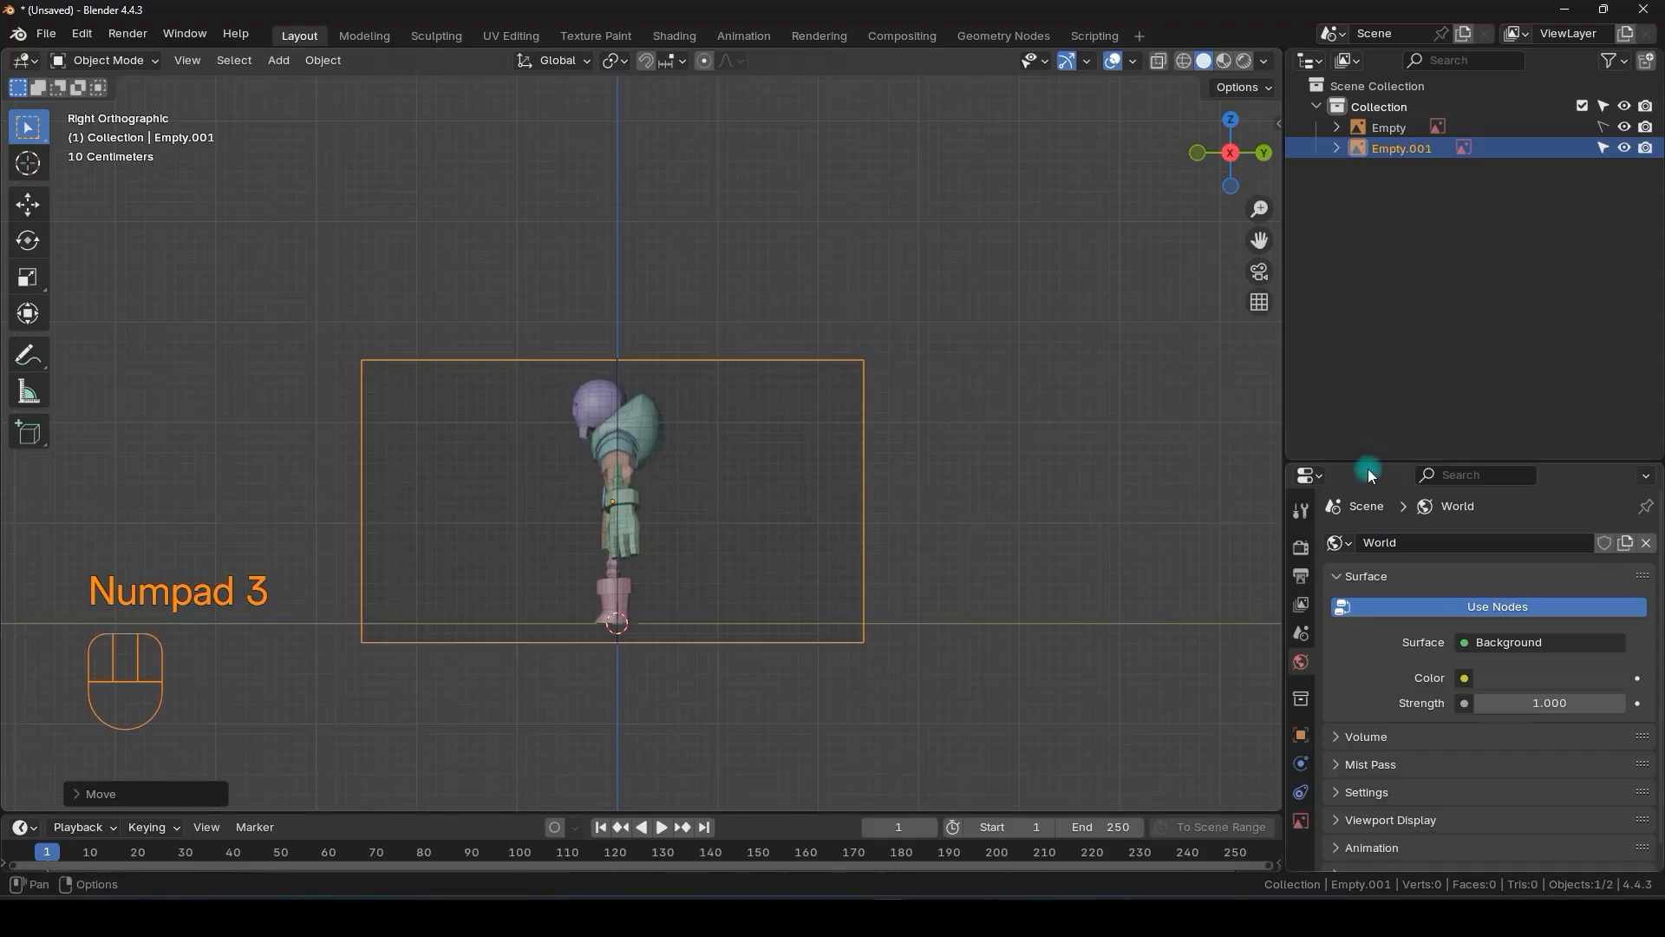
- Make the front reference image selectable again and show its image settings in an enlarged Properties editor
left_click_drag(1367, 467, 1379, 245)
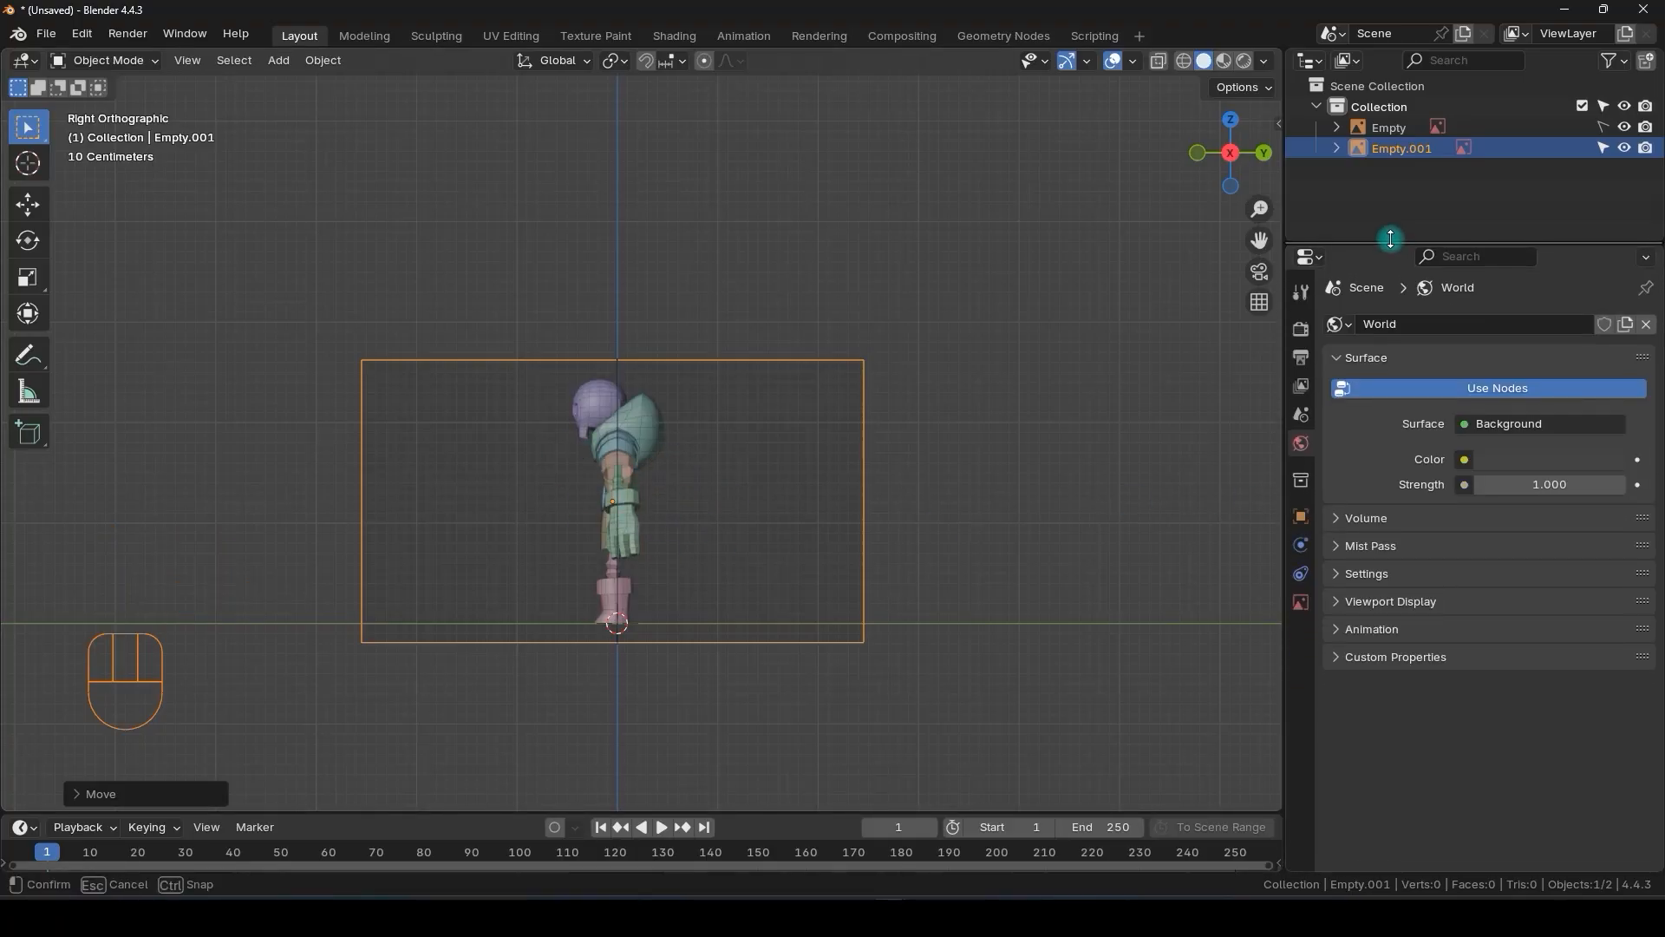
left_click(1604, 128)
left_click(1380, 130)
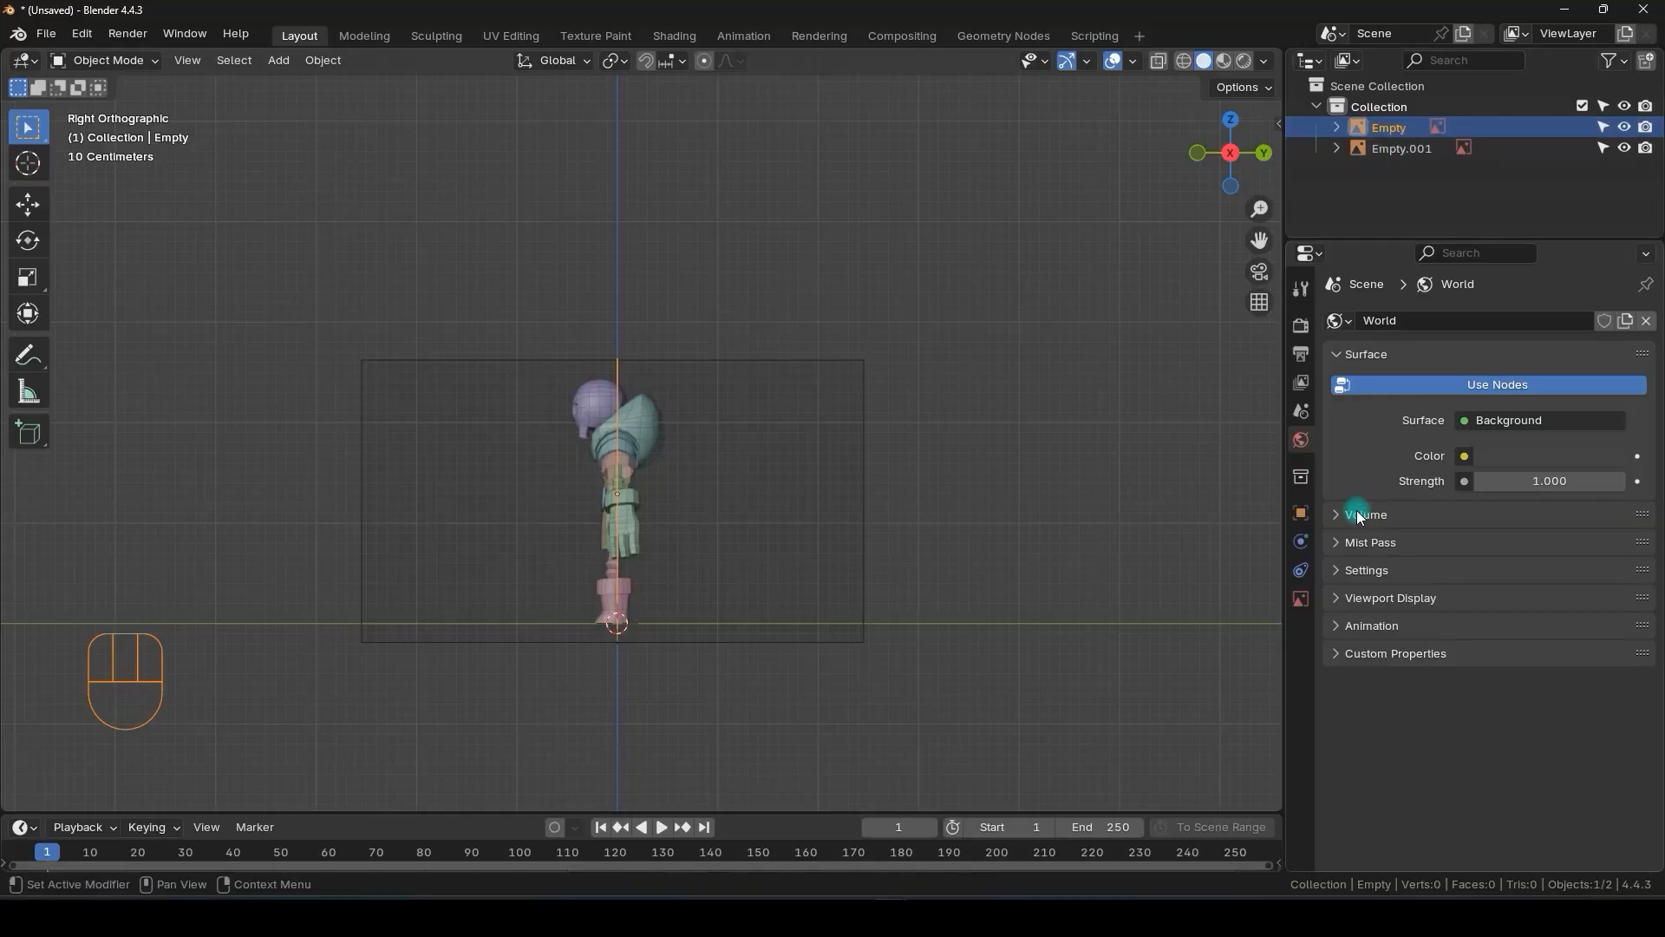
left_click(1301, 599)
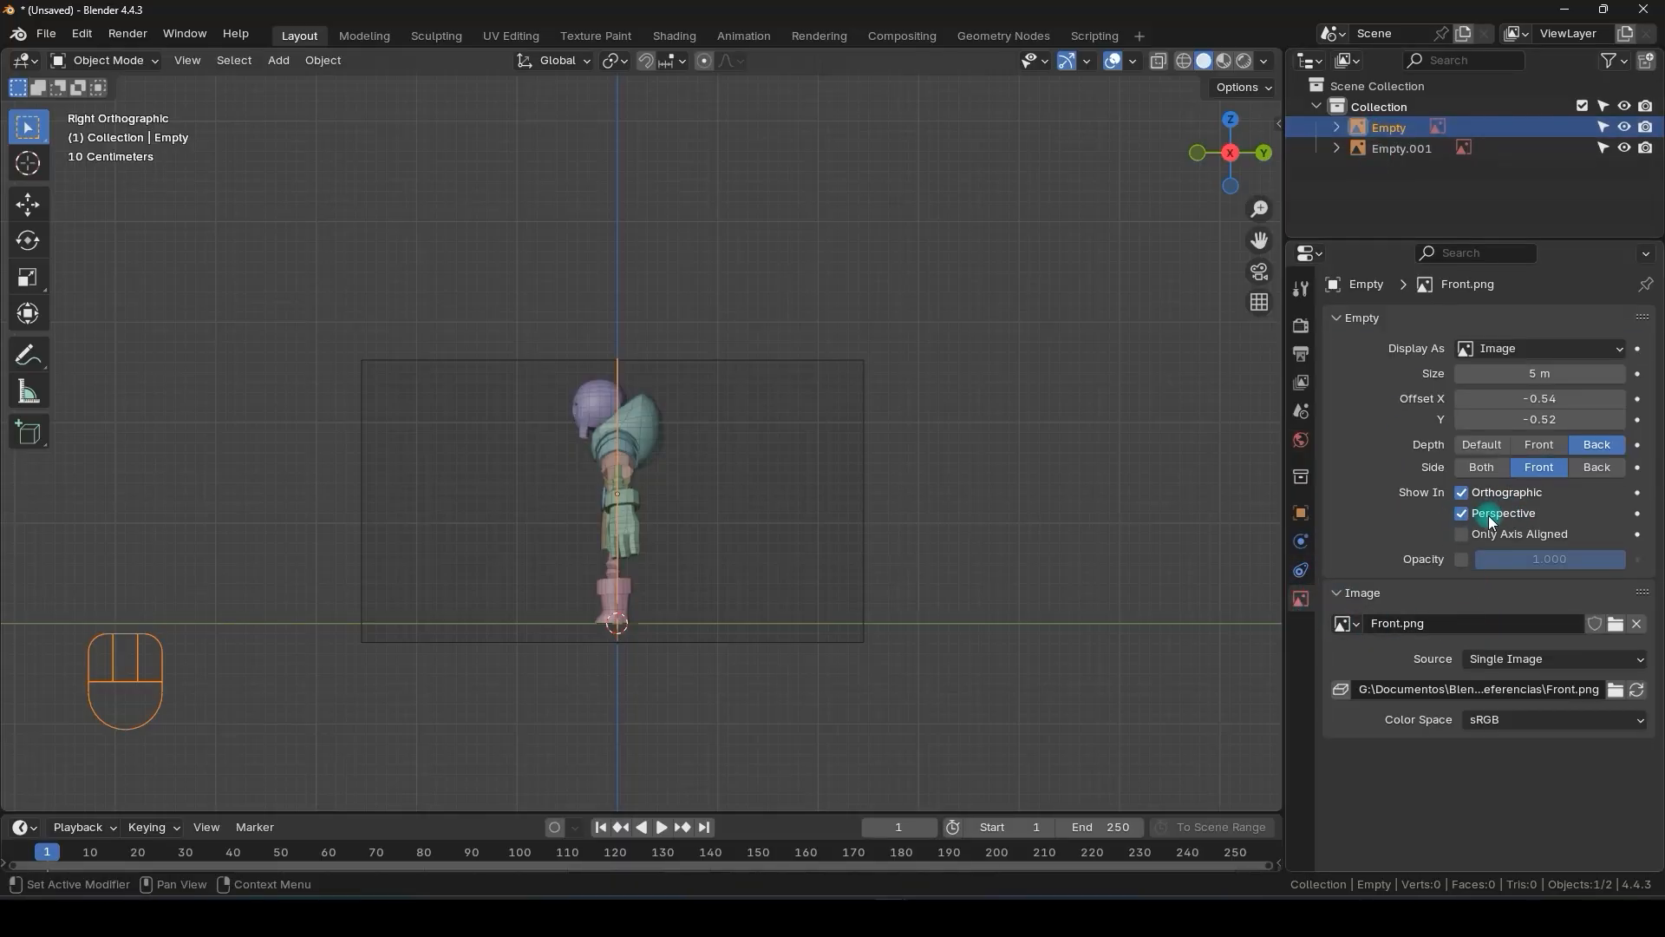
- Display the side reference image in perspective view, with its Depth set to Default and its Side set to Both
middle_click_drag(622, 450, 720, 507)
left_click(1392, 153)
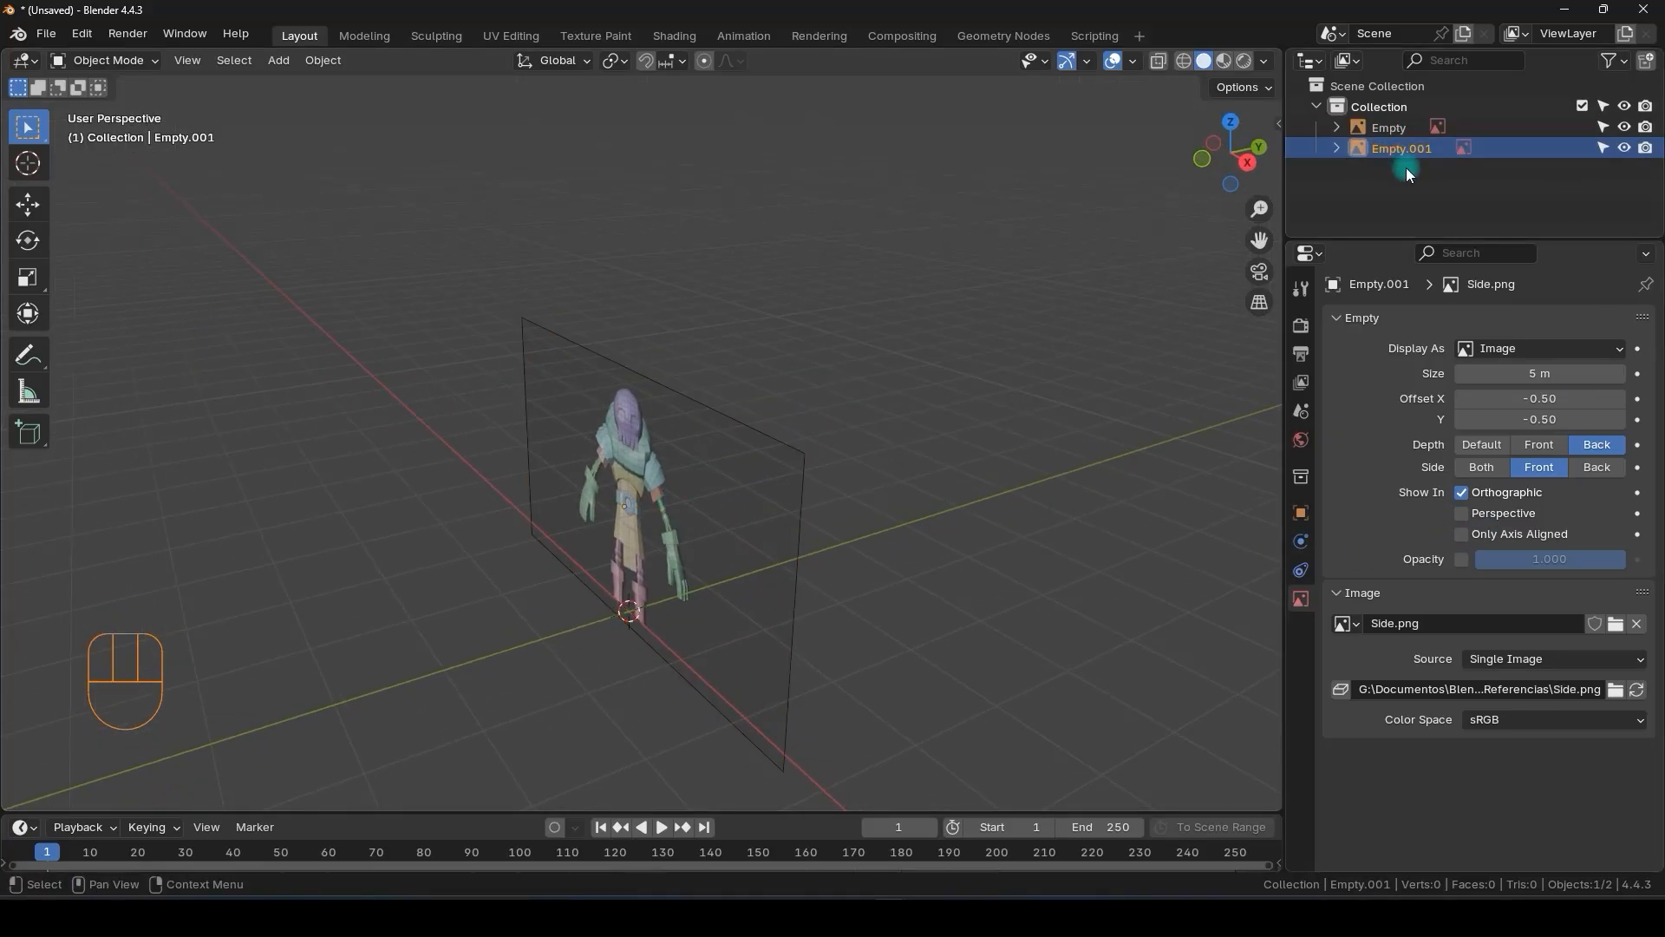
left_click(1464, 514)
middle_click_drag(954, 486, 980, 464)
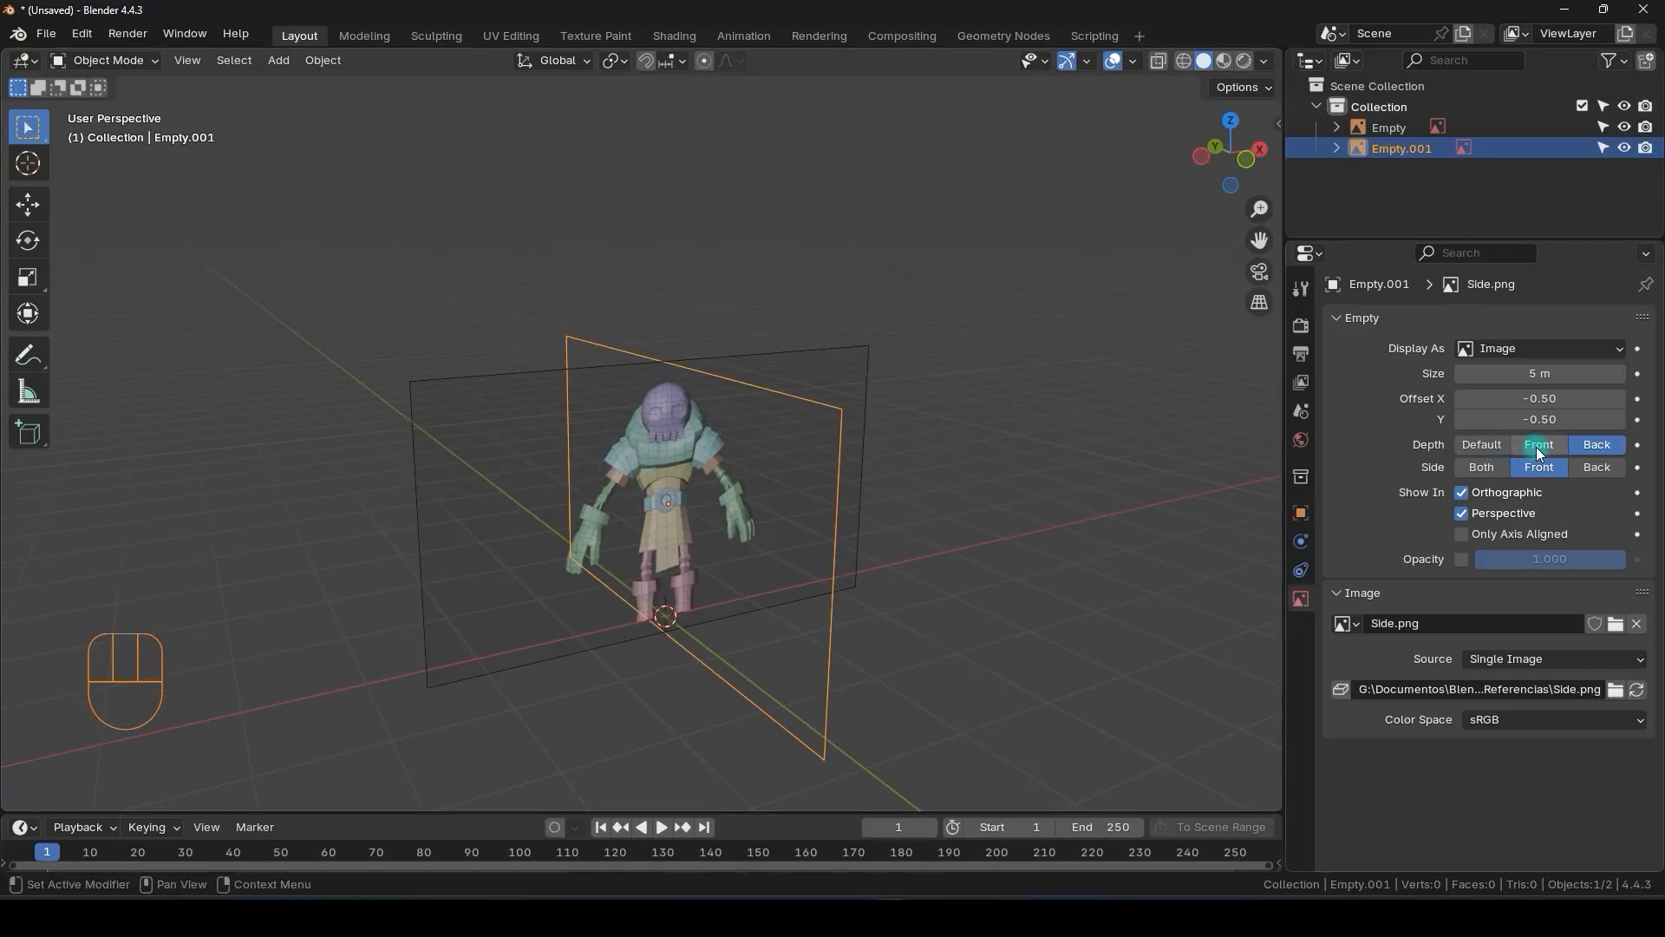
left_click(1481, 444)
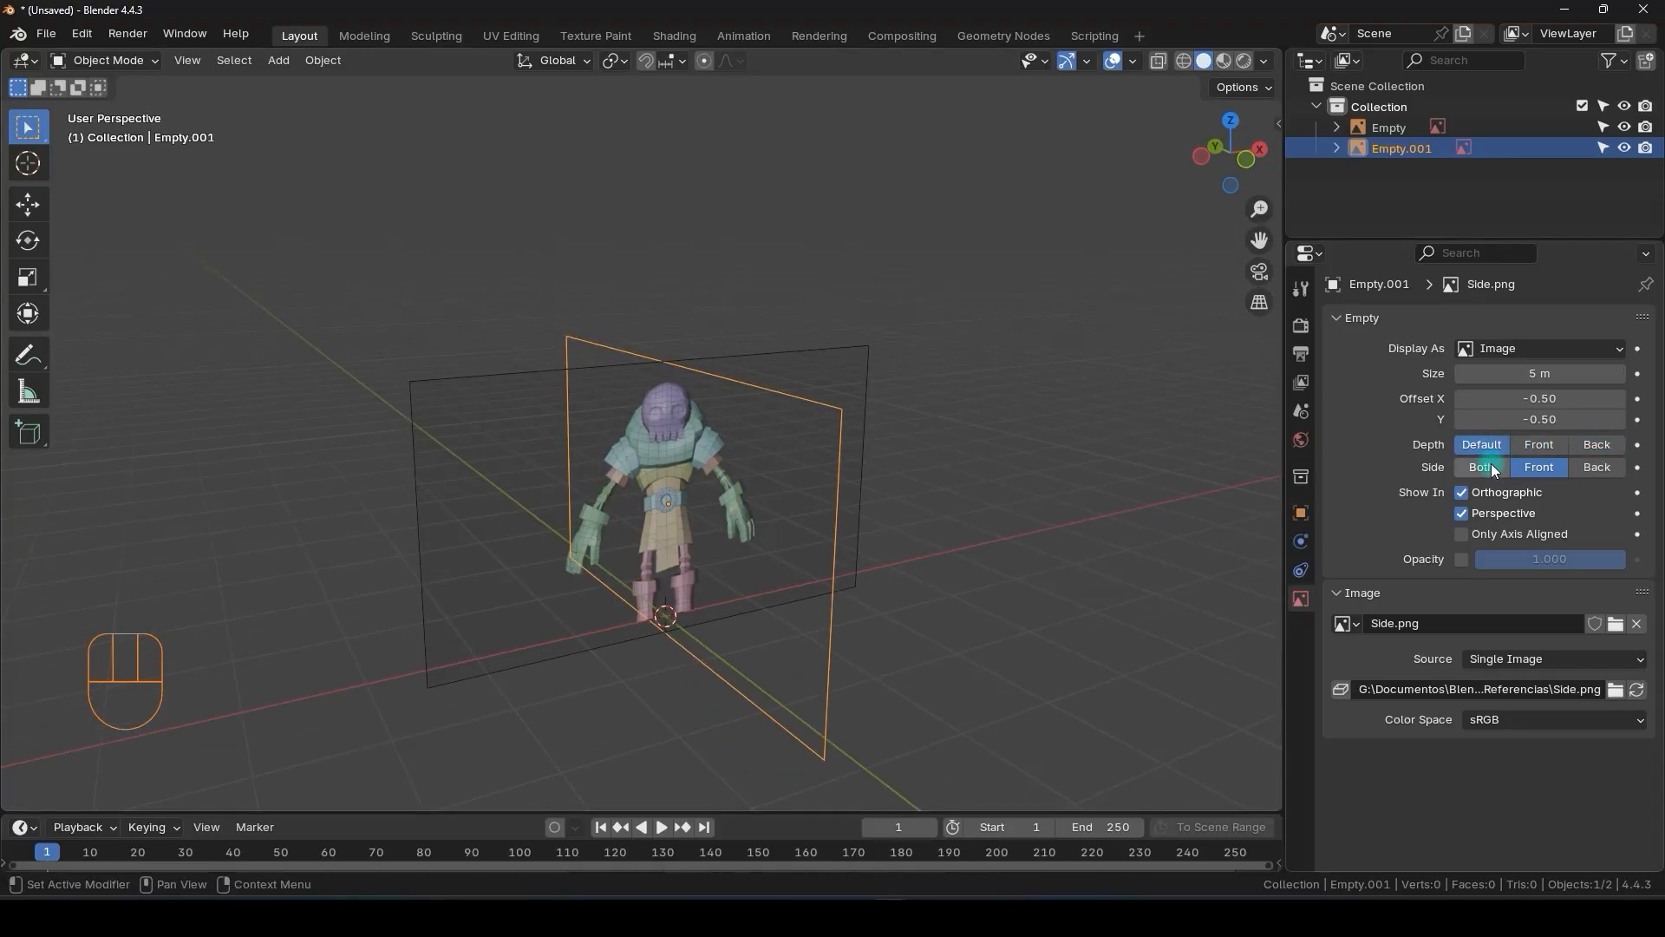
left_click(1485, 467)
middle_click_drag(1075, 481, 826, 453)
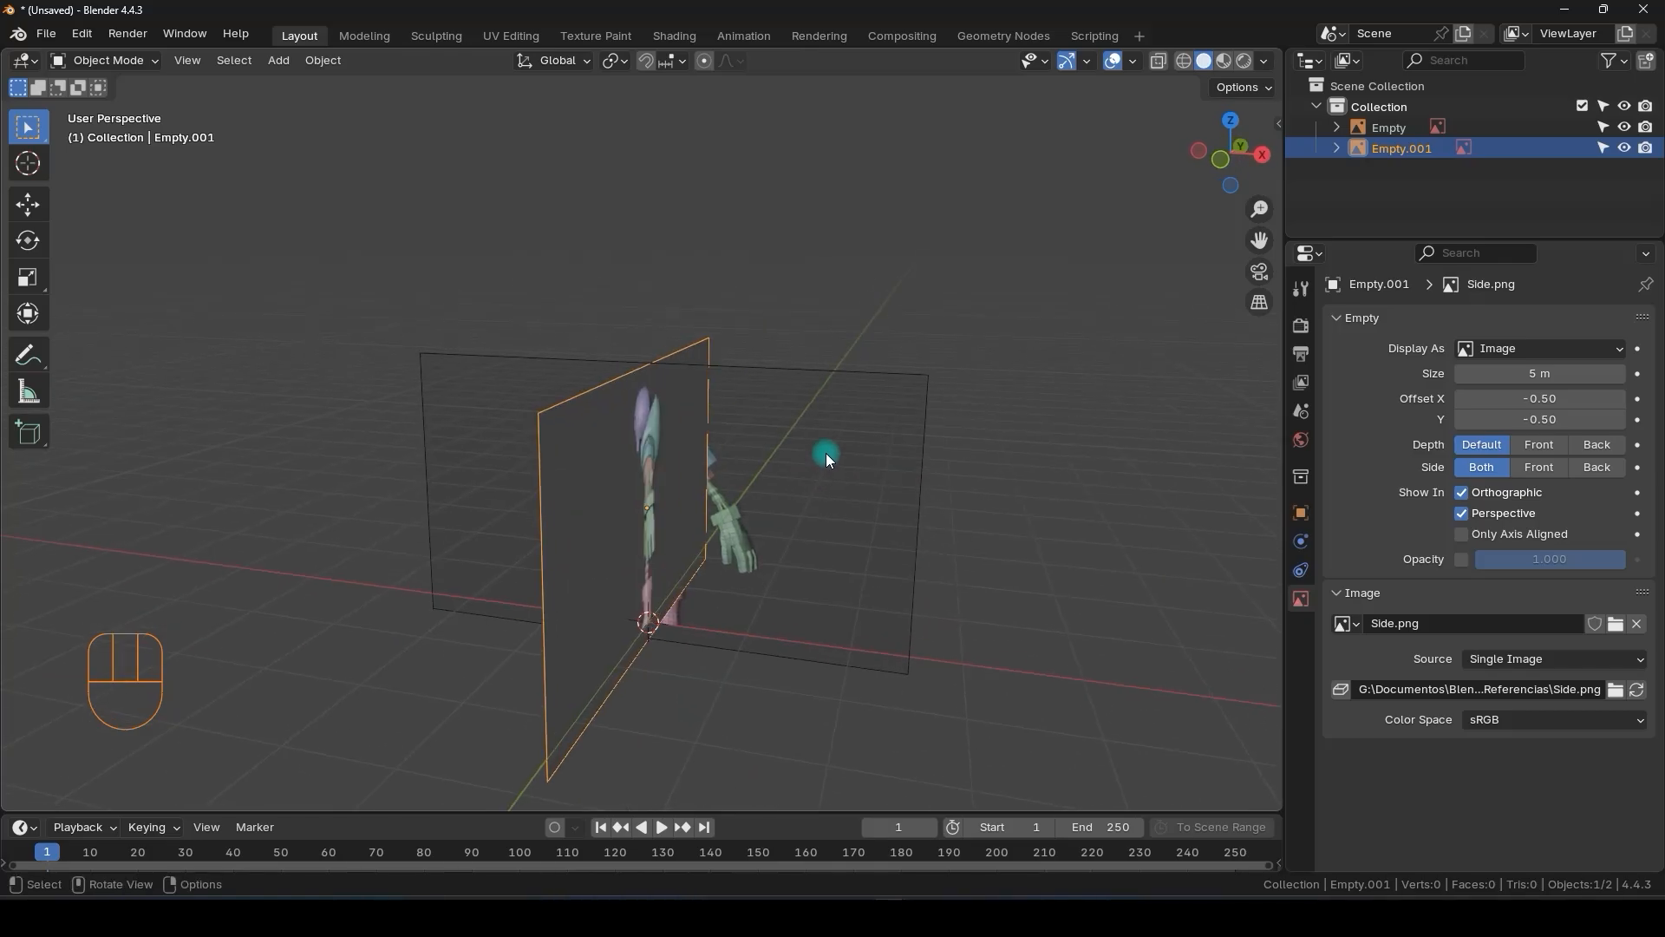
- Set the front reference image's Side to Both, and try its Depth as Default and as Front
left_click(828, 452)
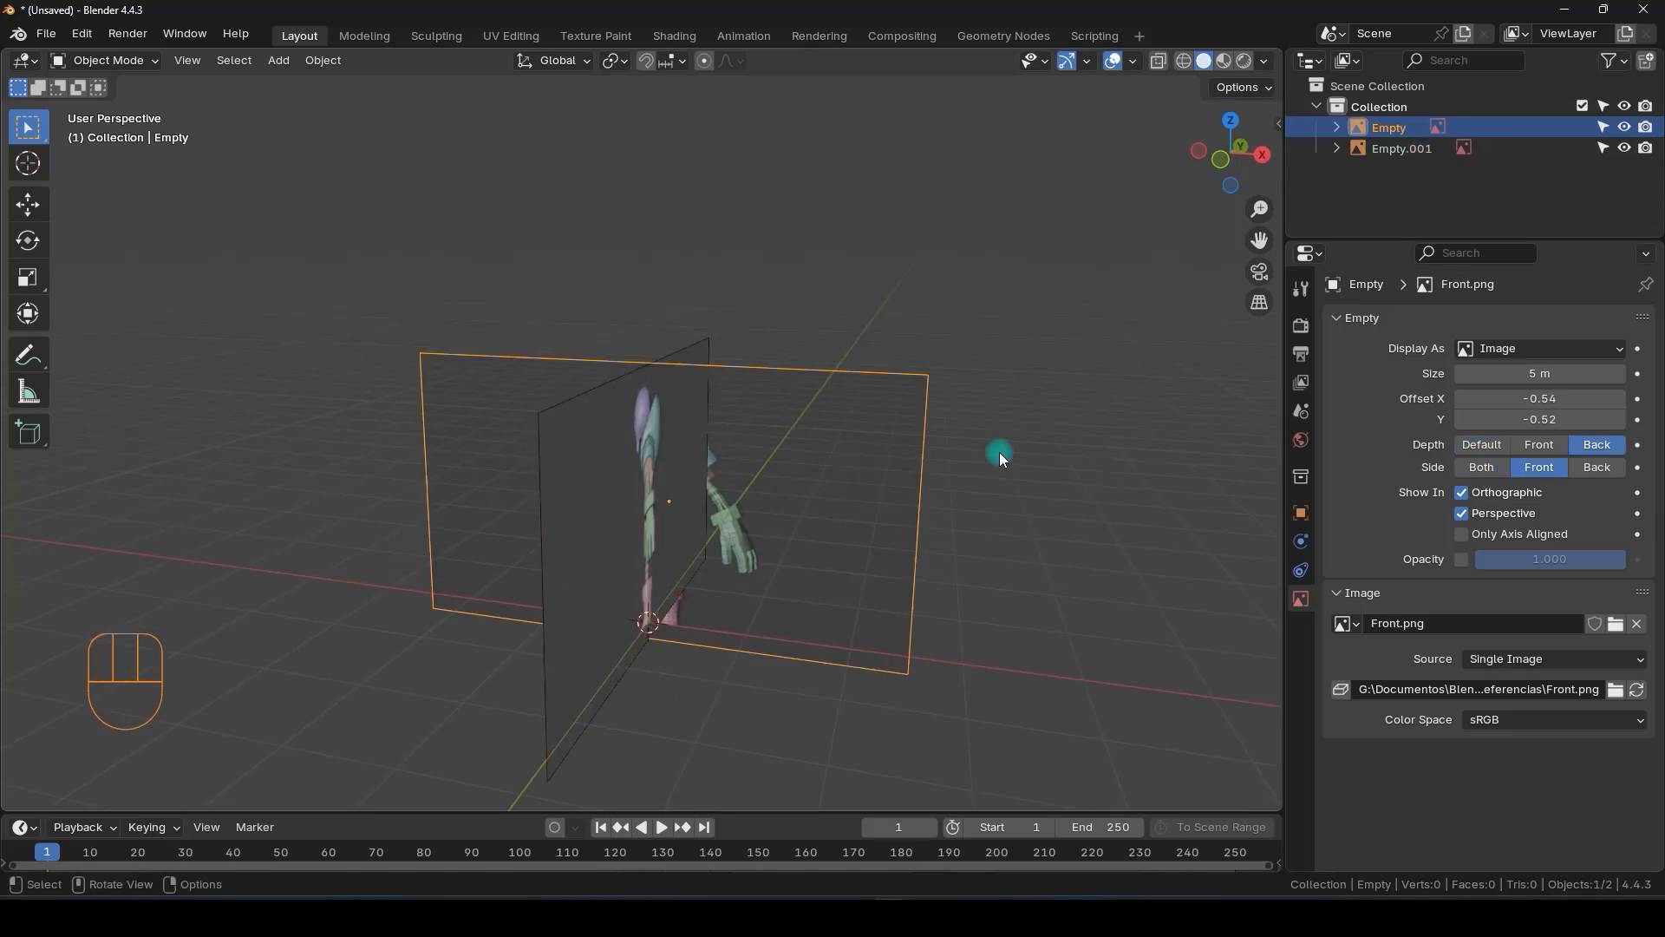
left_click(1482, 468)
left_click(1496, 445)
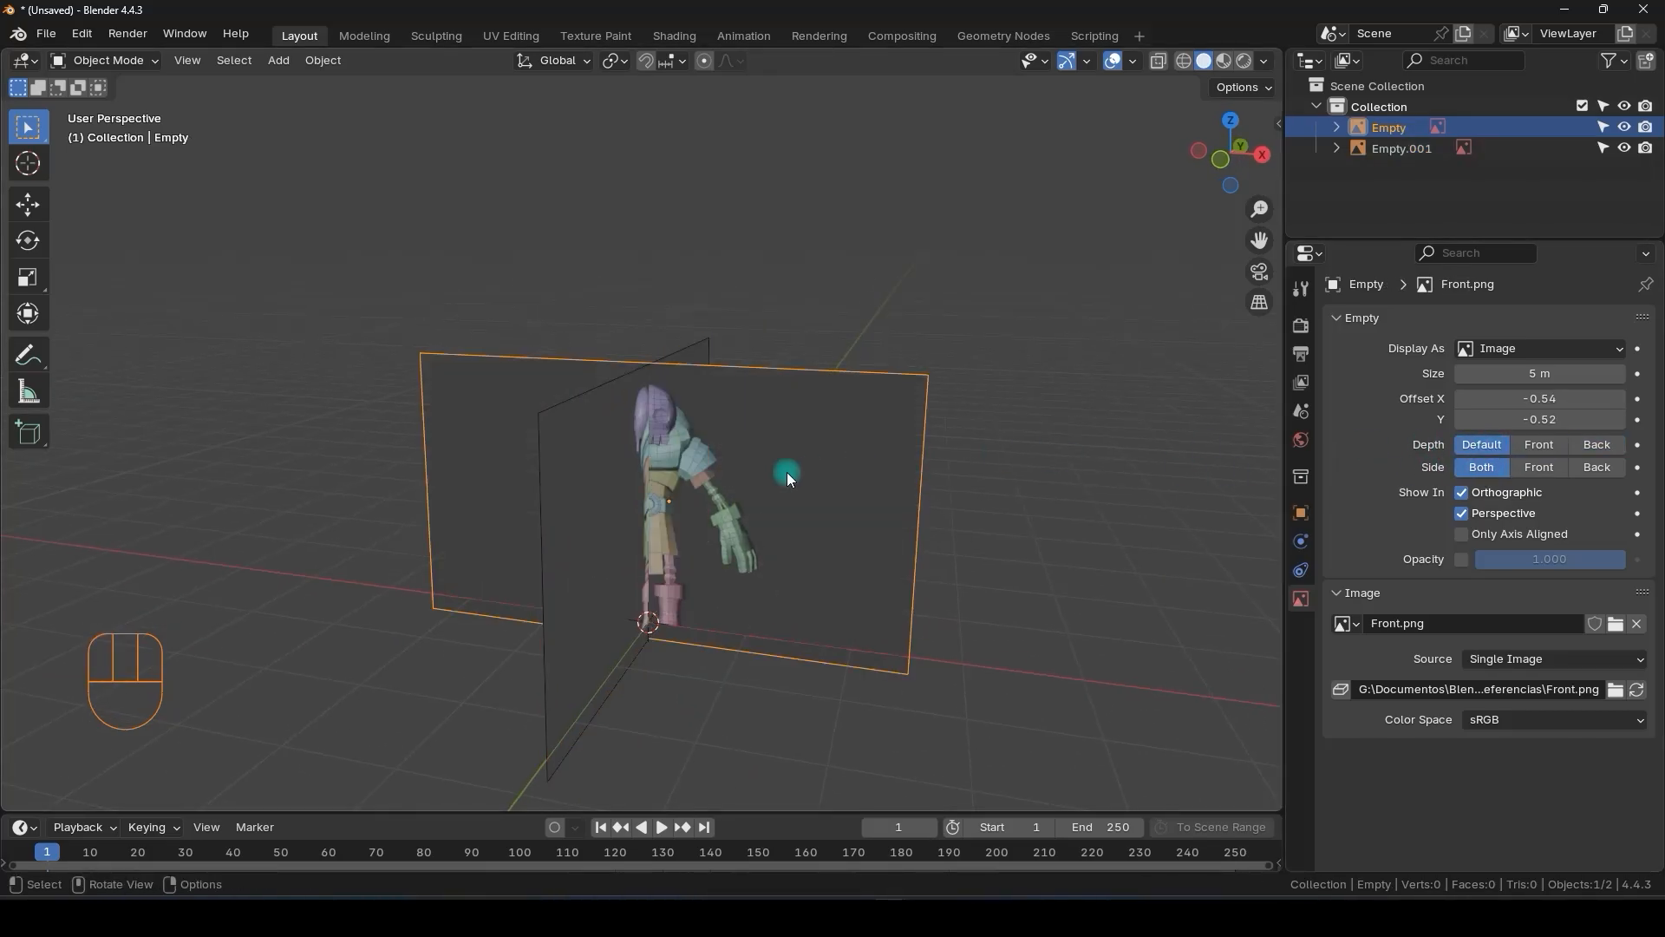
middle_click_drag(788, 472, 599, 479)
left_click(1540, 445)
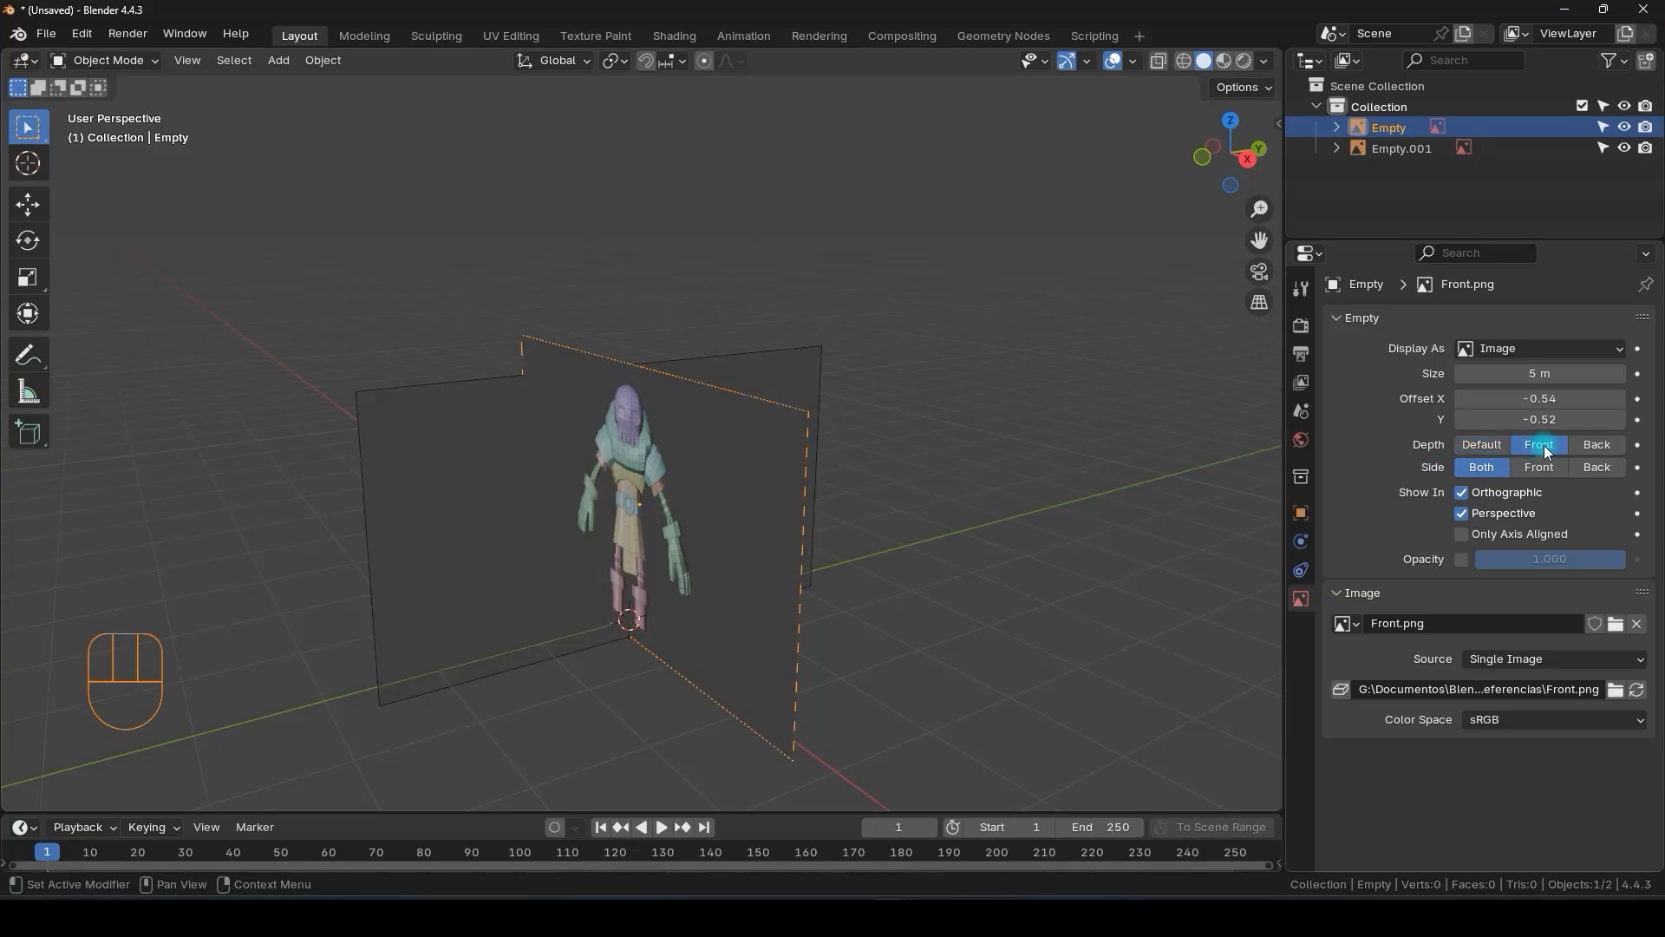
- Try the front reference image's Depth as Back, and set its Side to Front and its Depth to Front
left_click(1588, 446)
middle_click_drag(877, 465, 1285, 482)
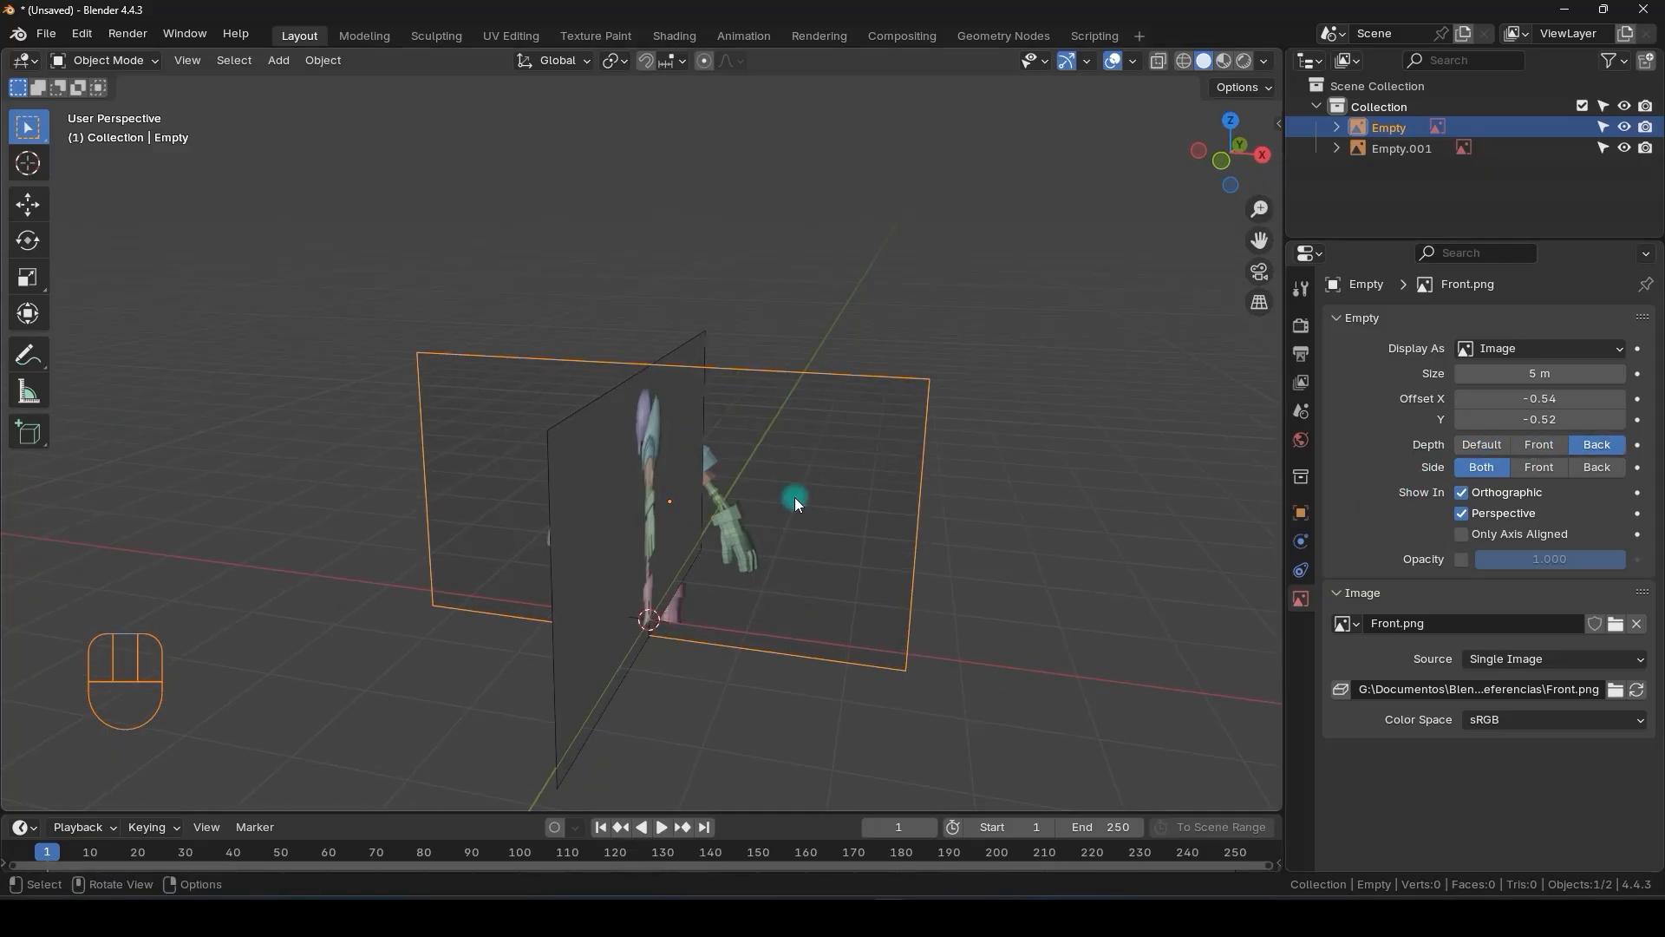
middle_click_drag(795, 497, 648, 498)
left_click(1536, 471)
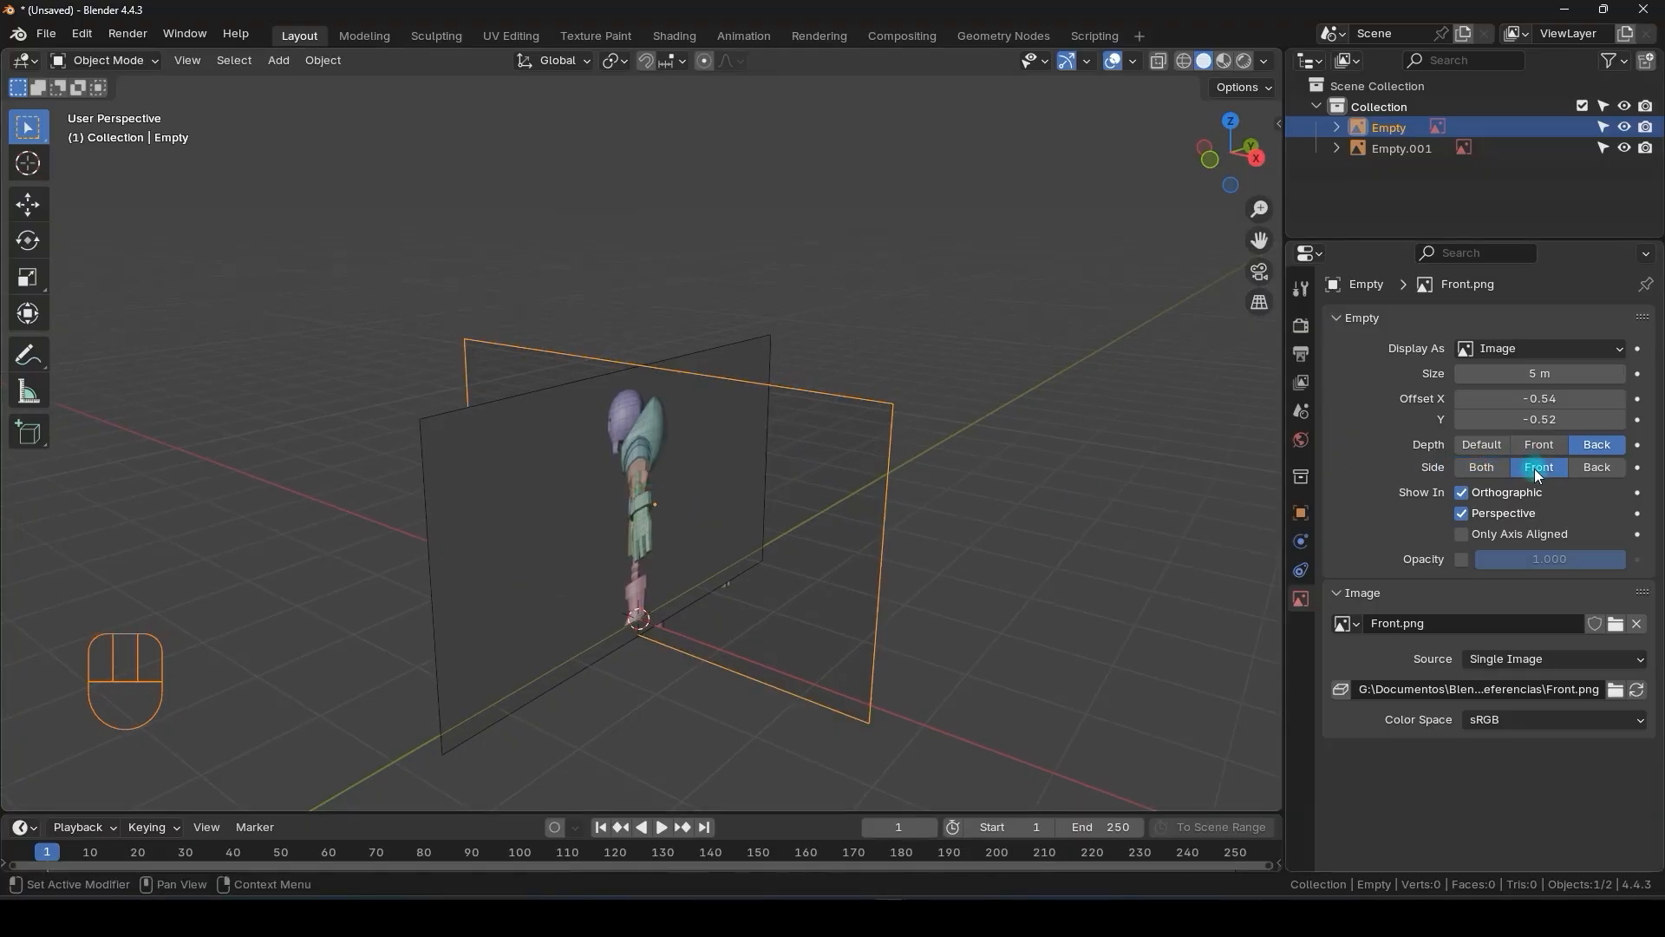
left_click(1542, 449)
middle_click_drag(648, 534, 438, 542)
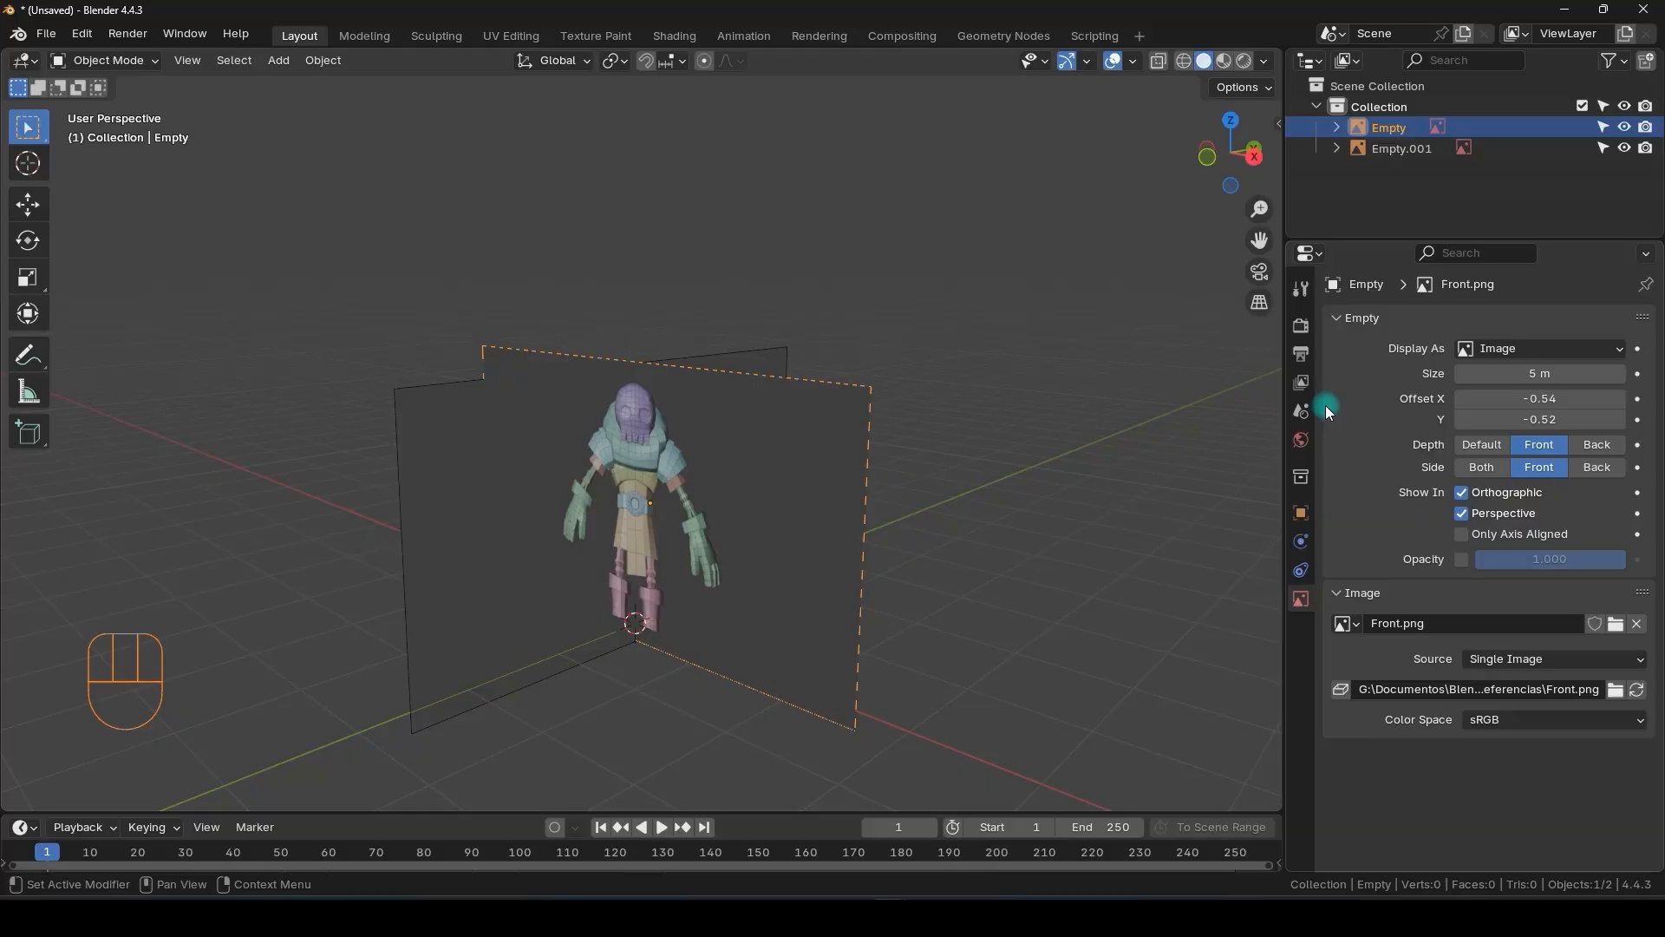
- Try the side reference image's Depth as Front, and set the Depth of both the side and front images to Back
left_click(1401, 148)
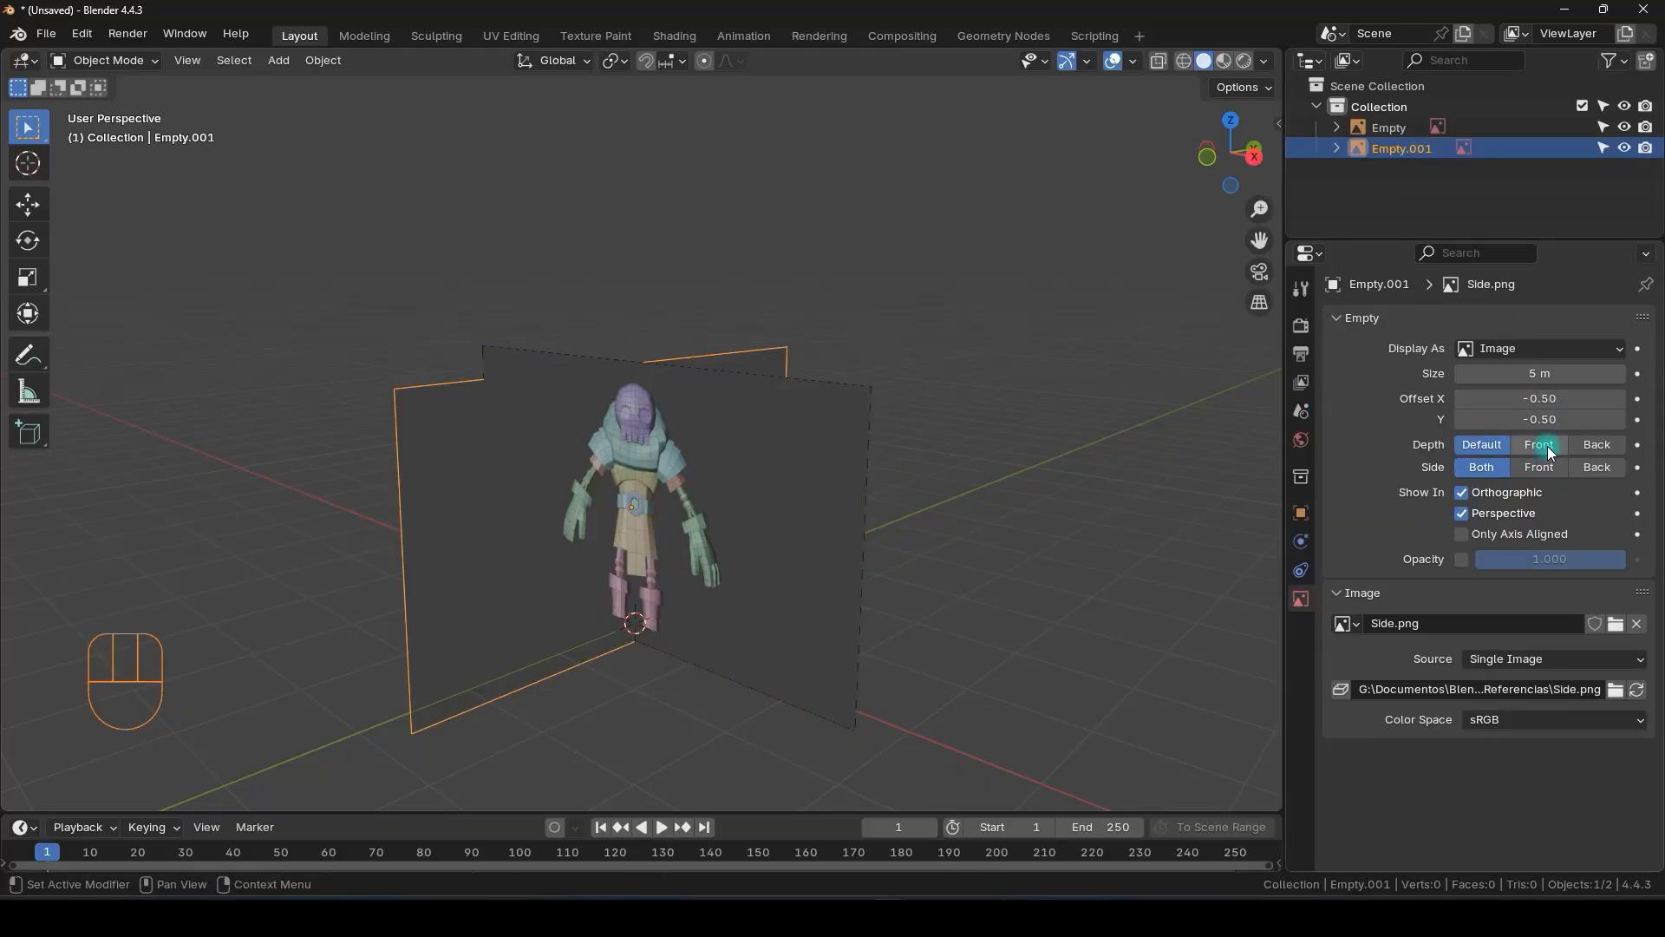
left_click(1540, 445)
mouse_move(627, 496)
middle_mouse_down()
mouse_move(833, 490)
mouse_move(702, 479)
mouse_move(1225, 503)
mouse_move(805, 511)
mouse_move(1210, 508)
middle_mouse_up()
left_click(1596, 444)
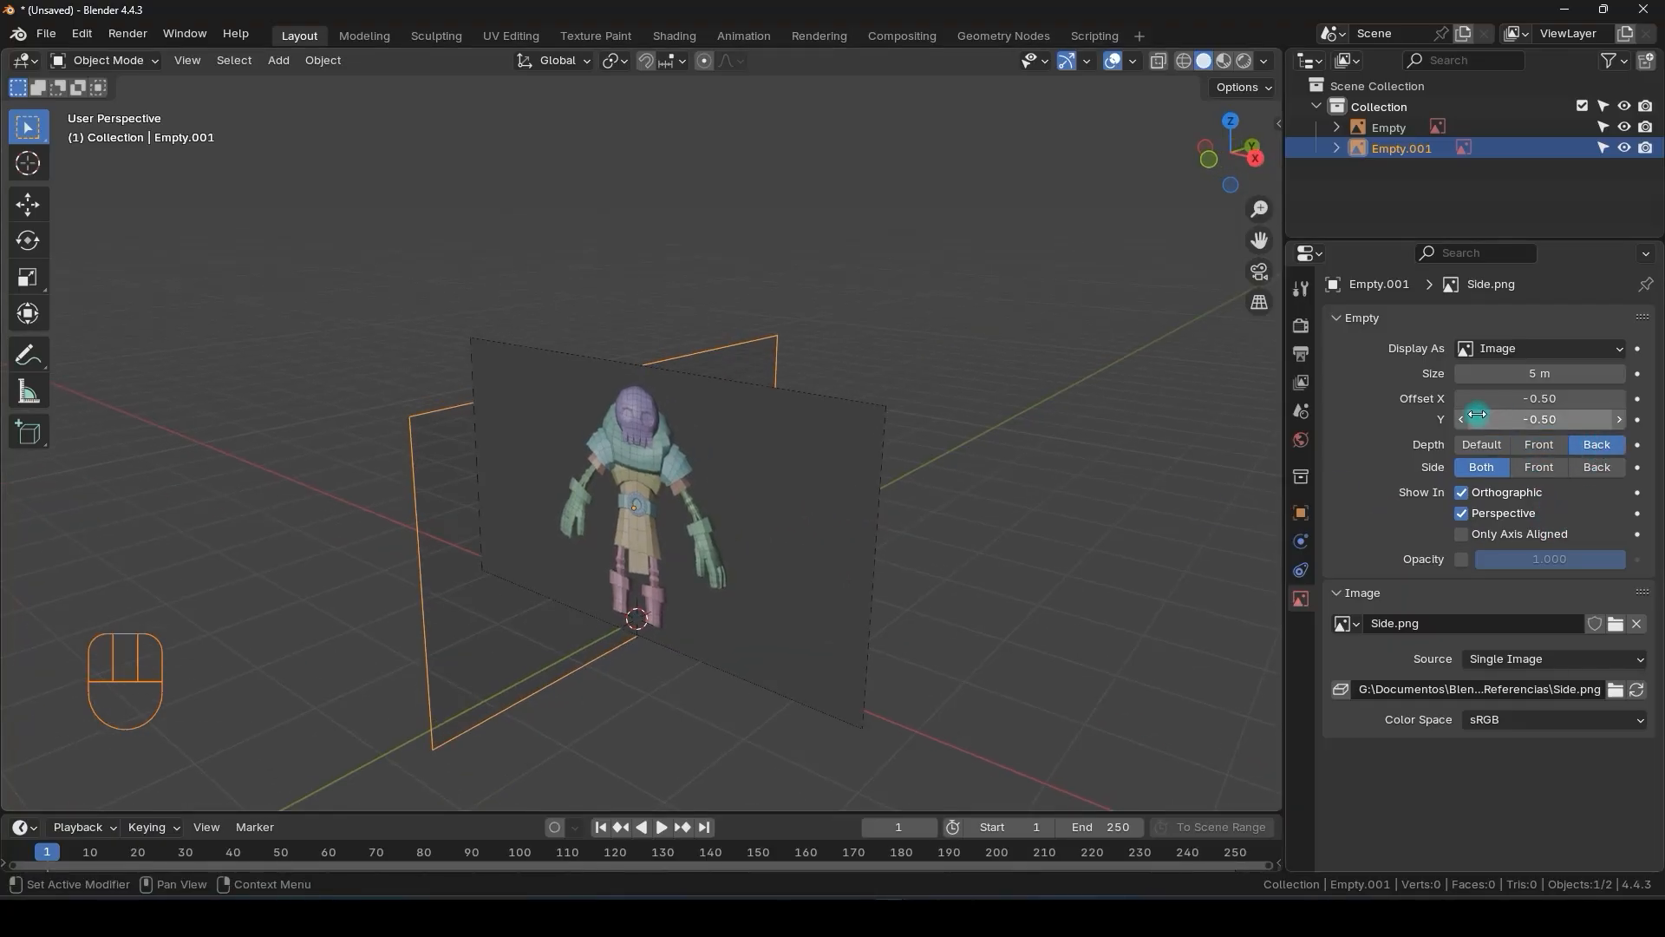
left_click(1388, 128)
left_click(1596, 445)
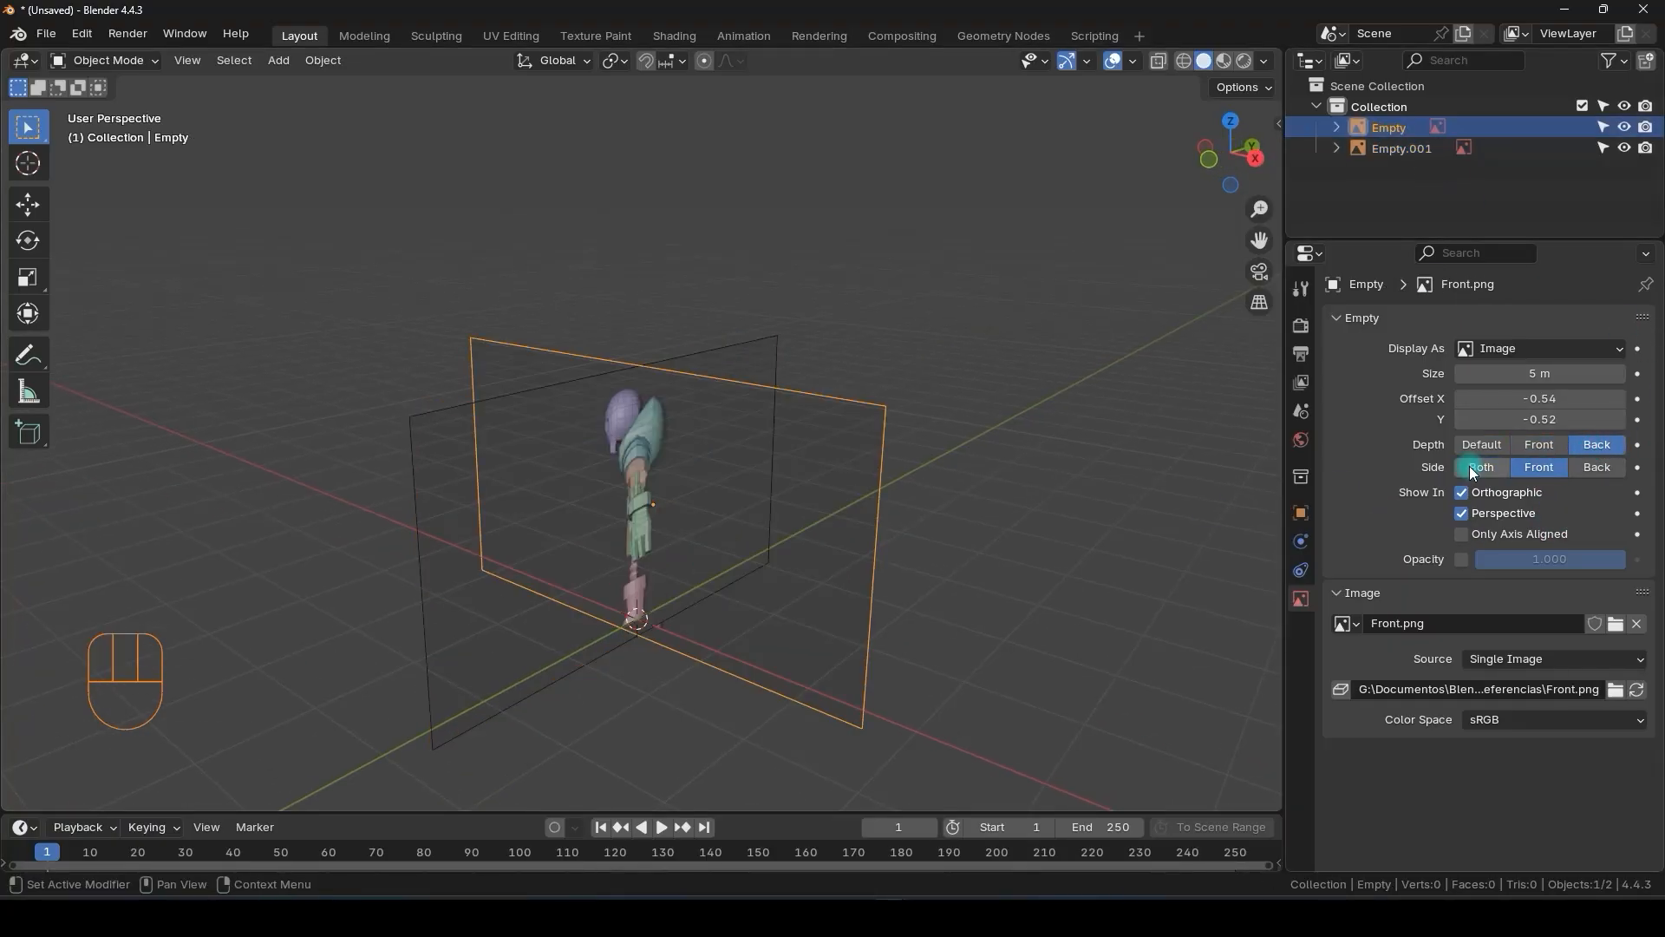
middle_click_drag(678, 550, 659, 494)
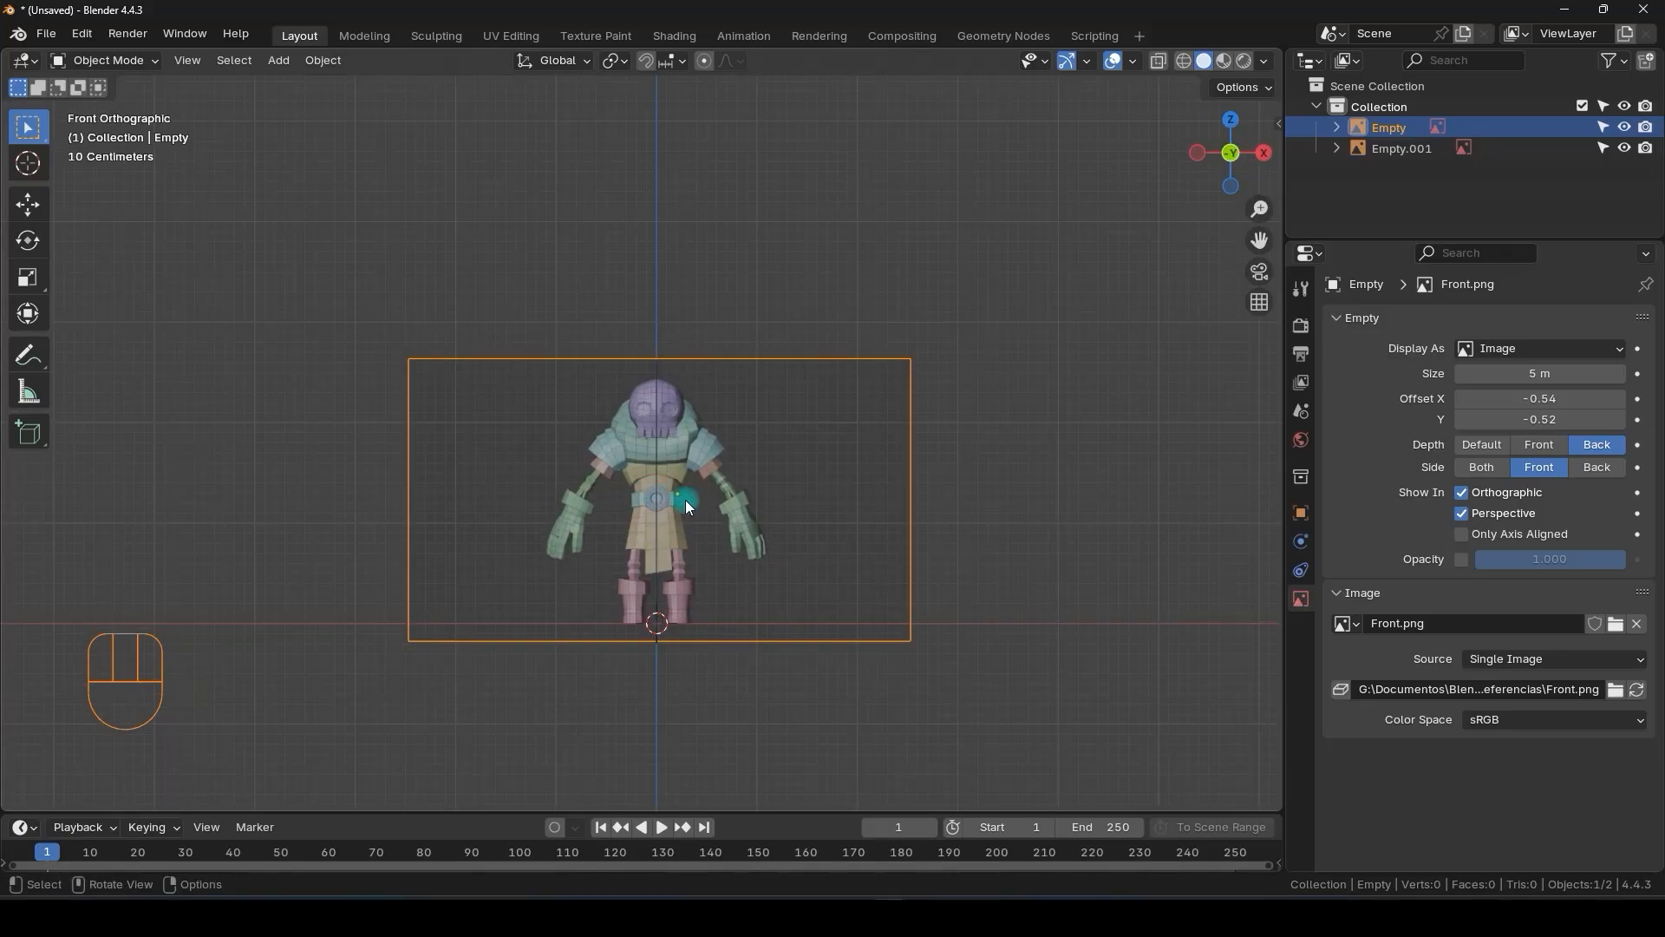
- Select both reference images in front view and set the transform pivot point to 3D Cursor
scroll(681, 520, "up", 3)
mouse_move(796, 473)
middle_mouse_down()
mouse_move(632, 501)
mouse_move(450, 494)
mouse_move(545, 505)
mouse_move(580, 466)
mouse_move(579, 486)
mouse_move(760, 513)
mouse_move(763, 552)
mouse_move(1246, 468)
mouse_move(1007, 287)
mouse_move(717, 550)
mouse_move(744, 495)
mouse_move(798, 465)
middle_mouse_up()
left_click_drag(809, 276, 491, 568)
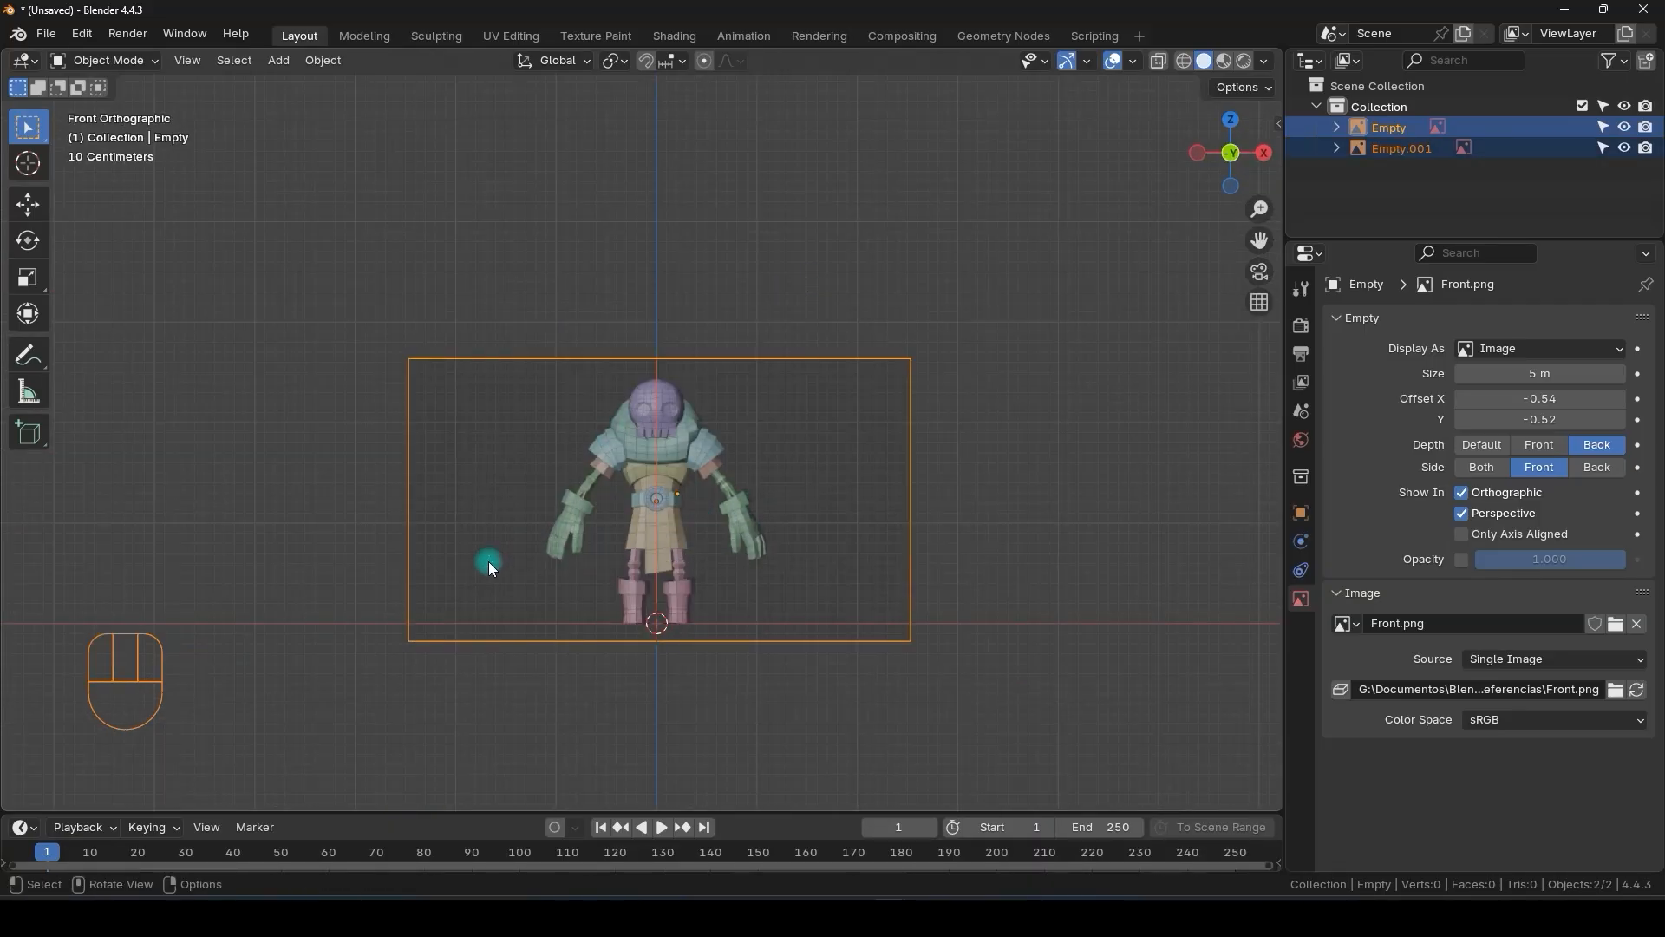
left_click(622, 61)
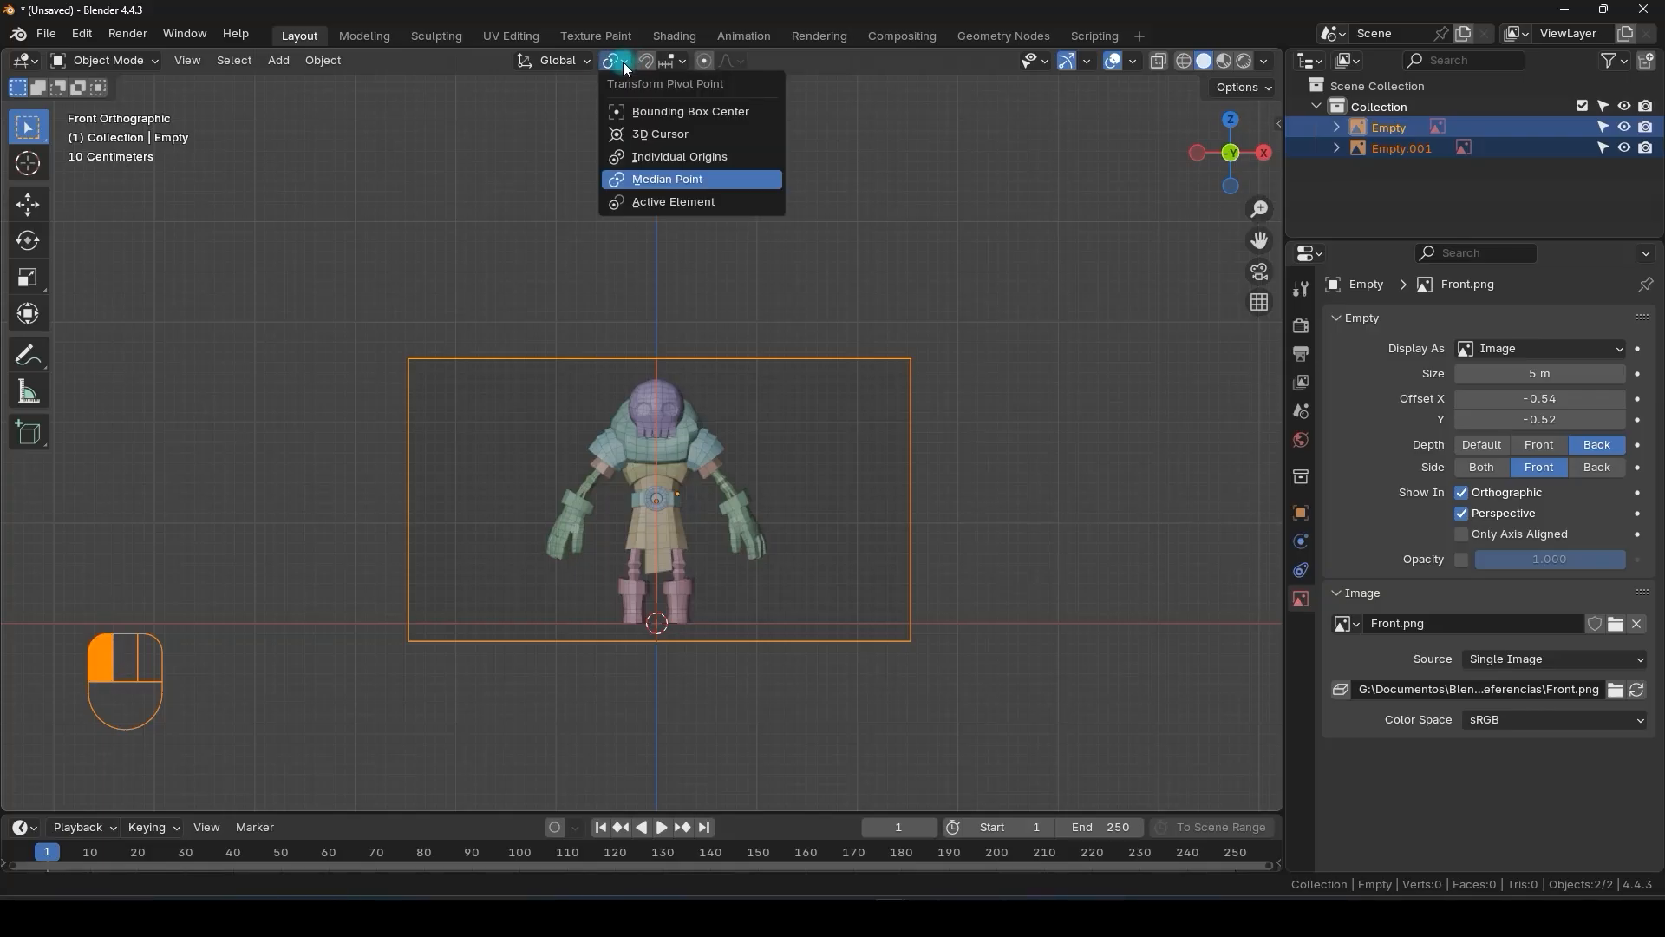
left_click(641, 135)
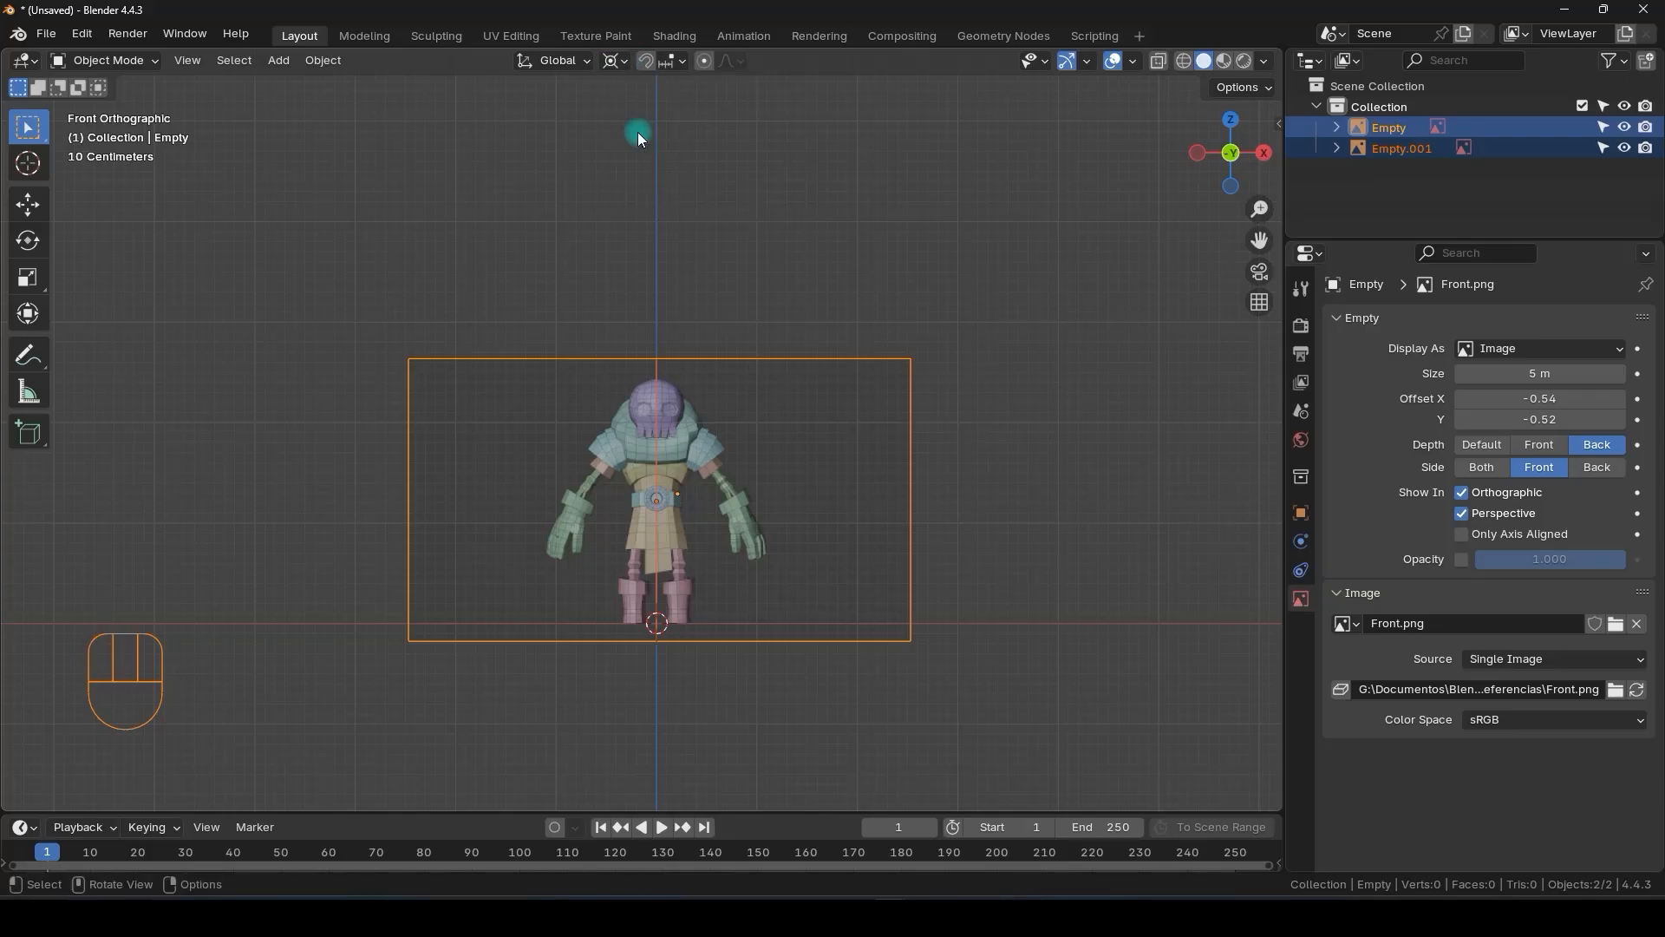
- Show the viewport's sidebar and deselect both reference images
middle_click_drag(705, 625, 704, 572, "shift")
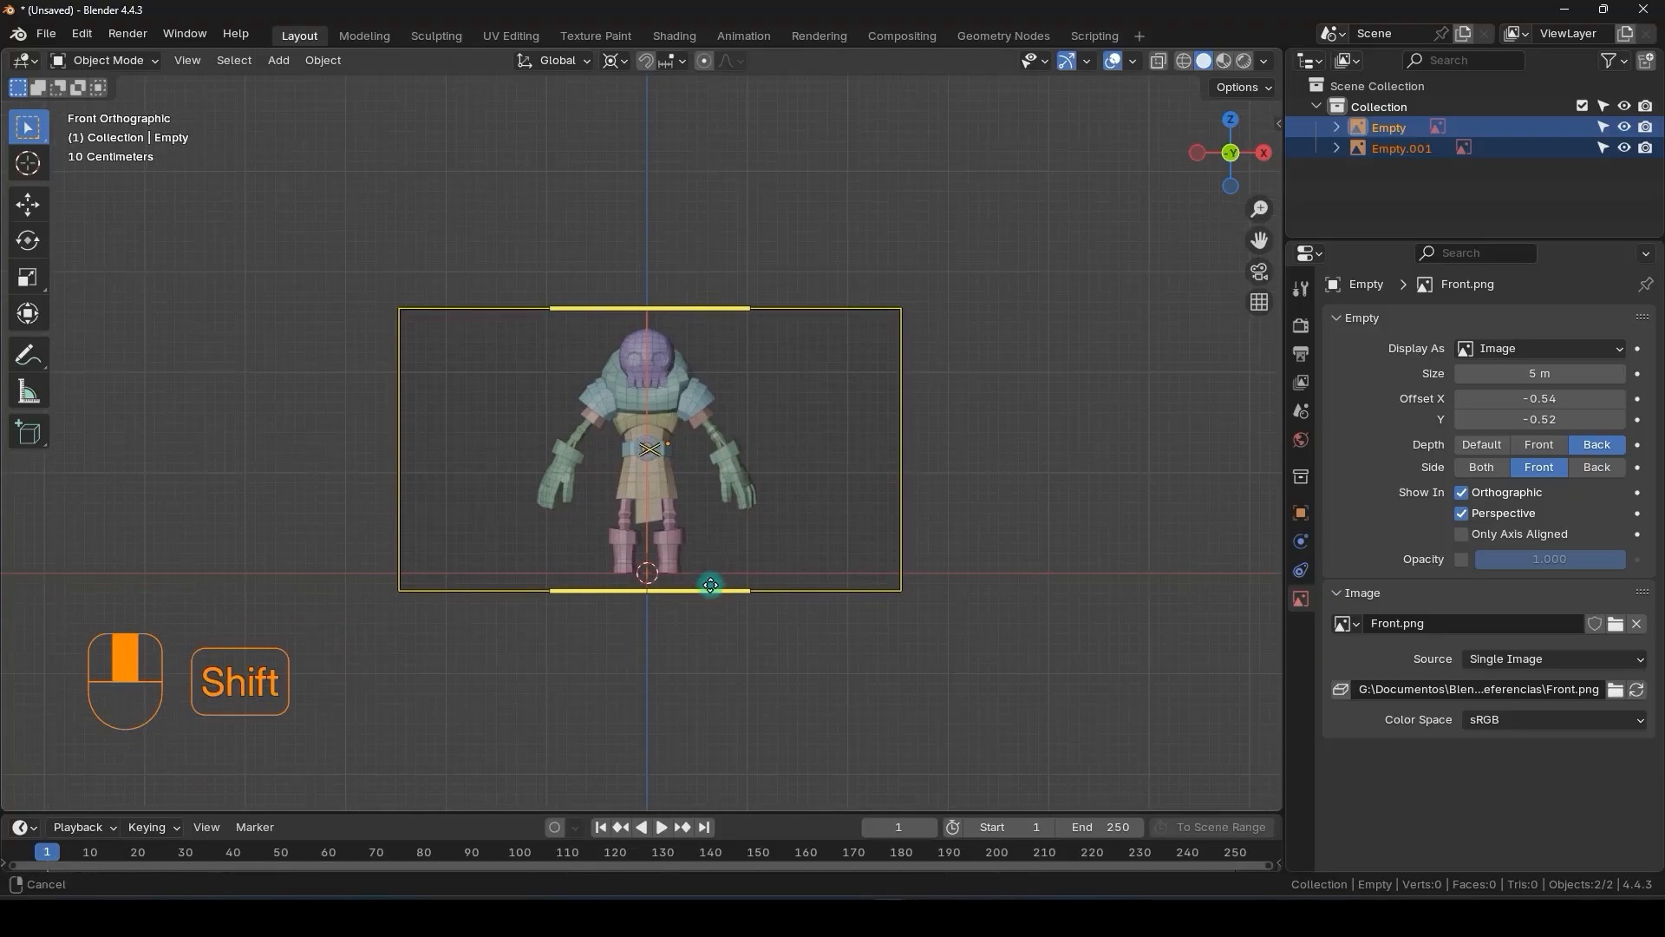
scroll(704, 572, "up", 1)
scroll(706, 568, "up", 1)
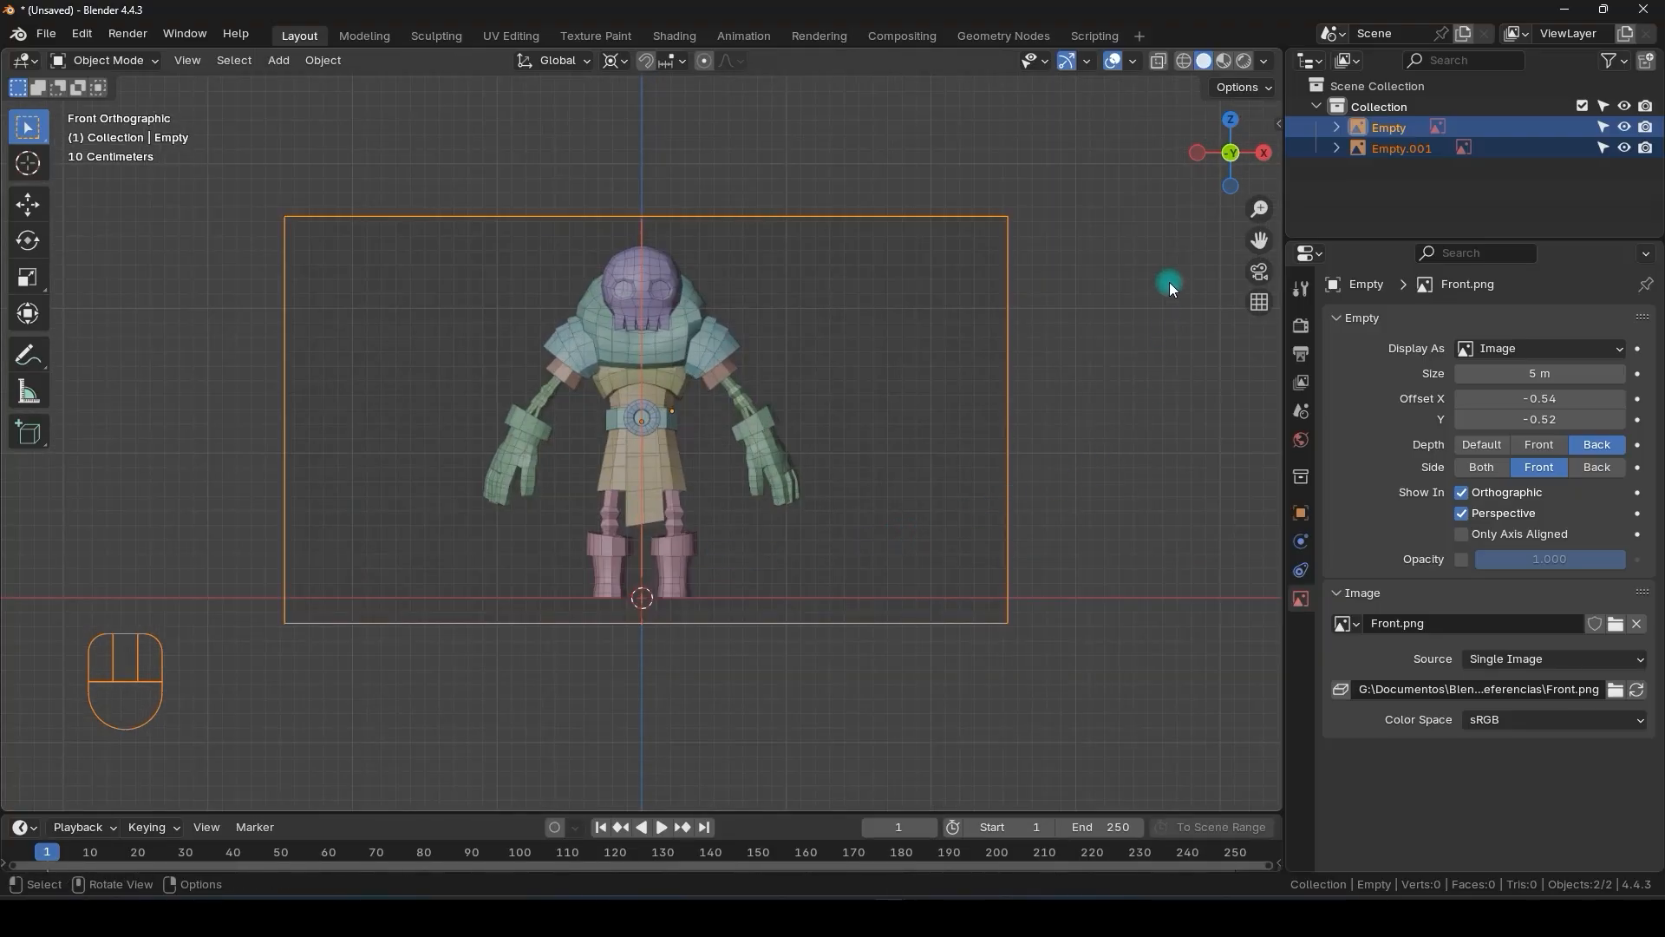
left_click(1276, 128)
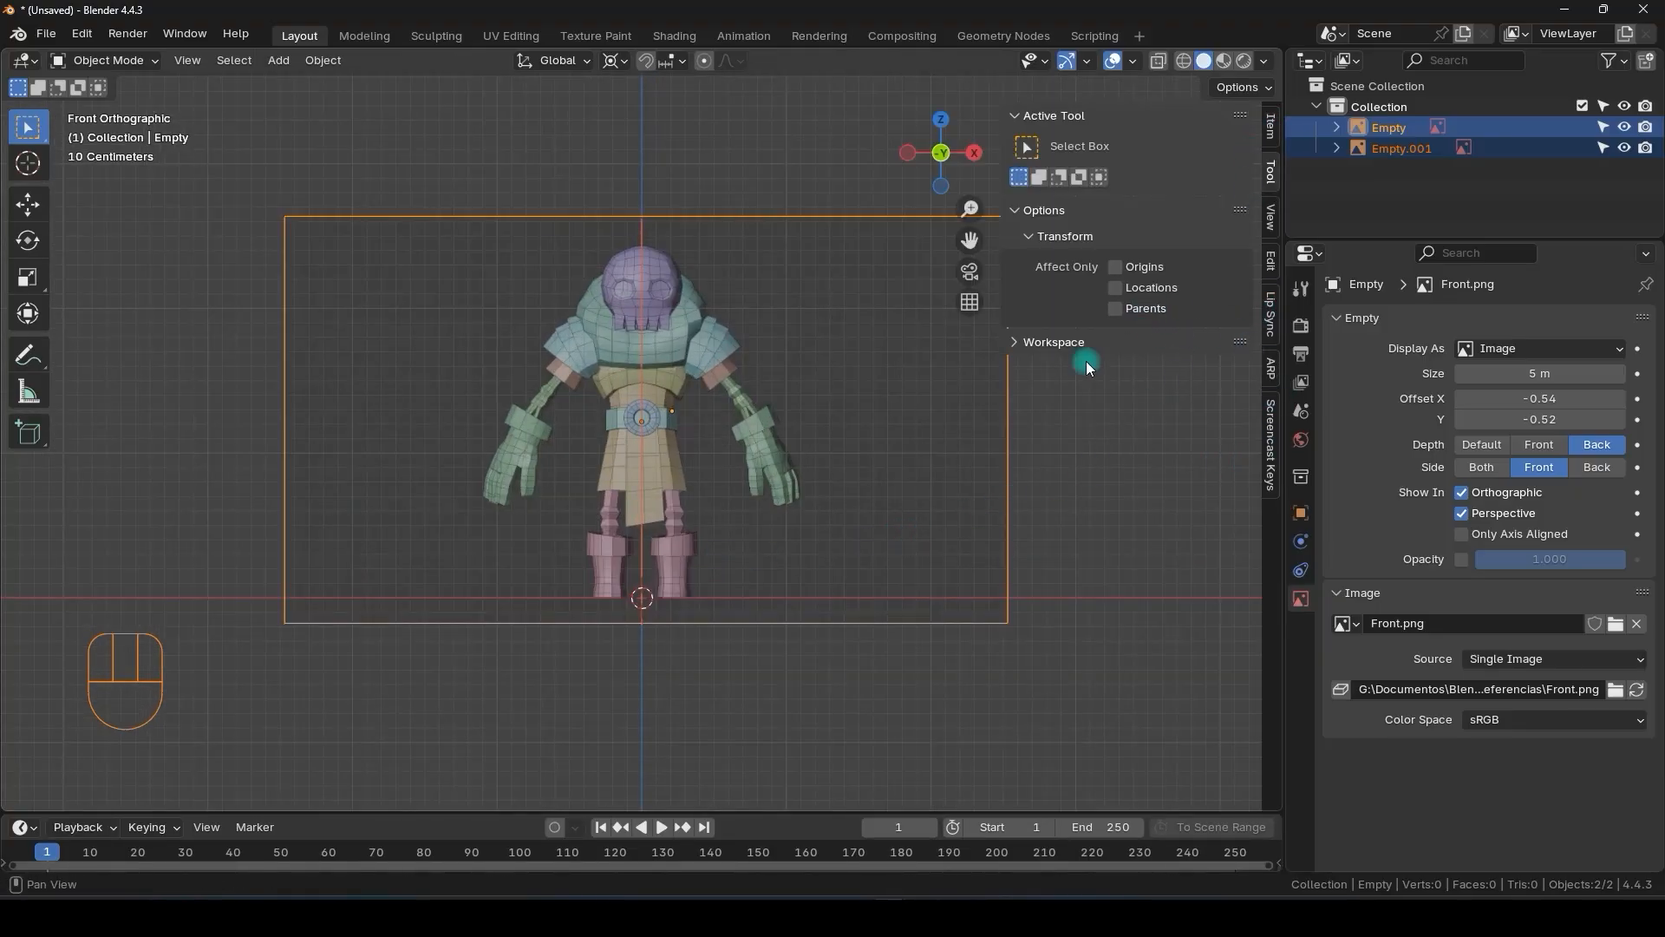
scroll(706, 523, "down", 2)
left_click(739, 652)
- Add a cube mesh to the scene in perspective view
middle_click_drag(696, 559, 682, 597)
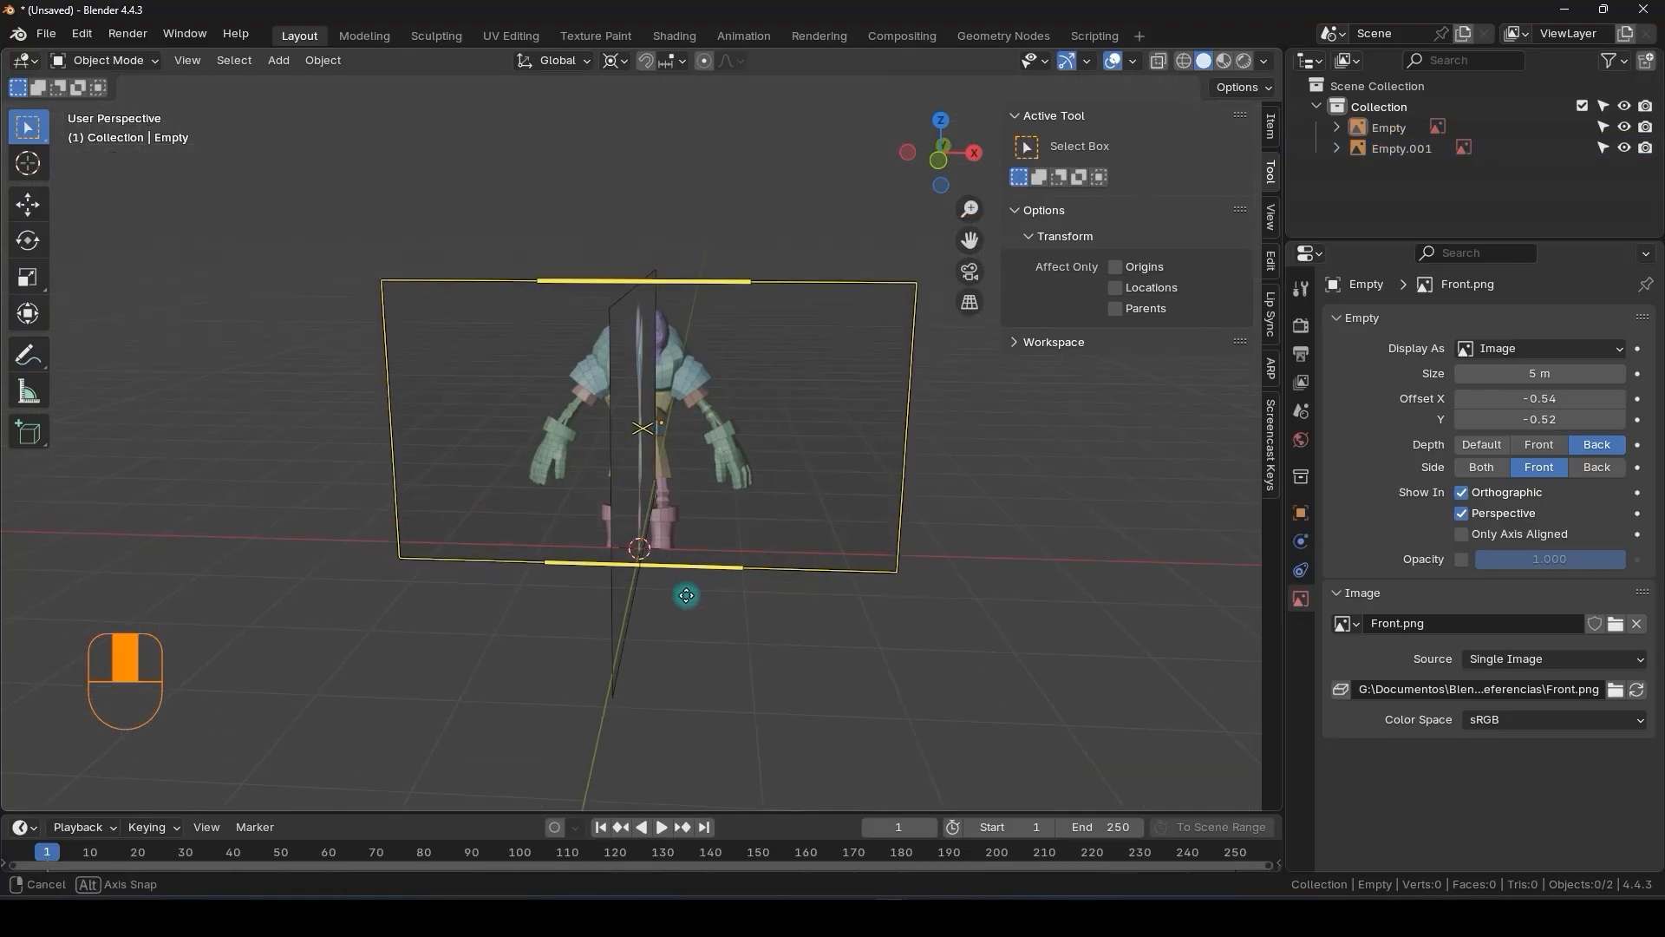
key("shift+a")
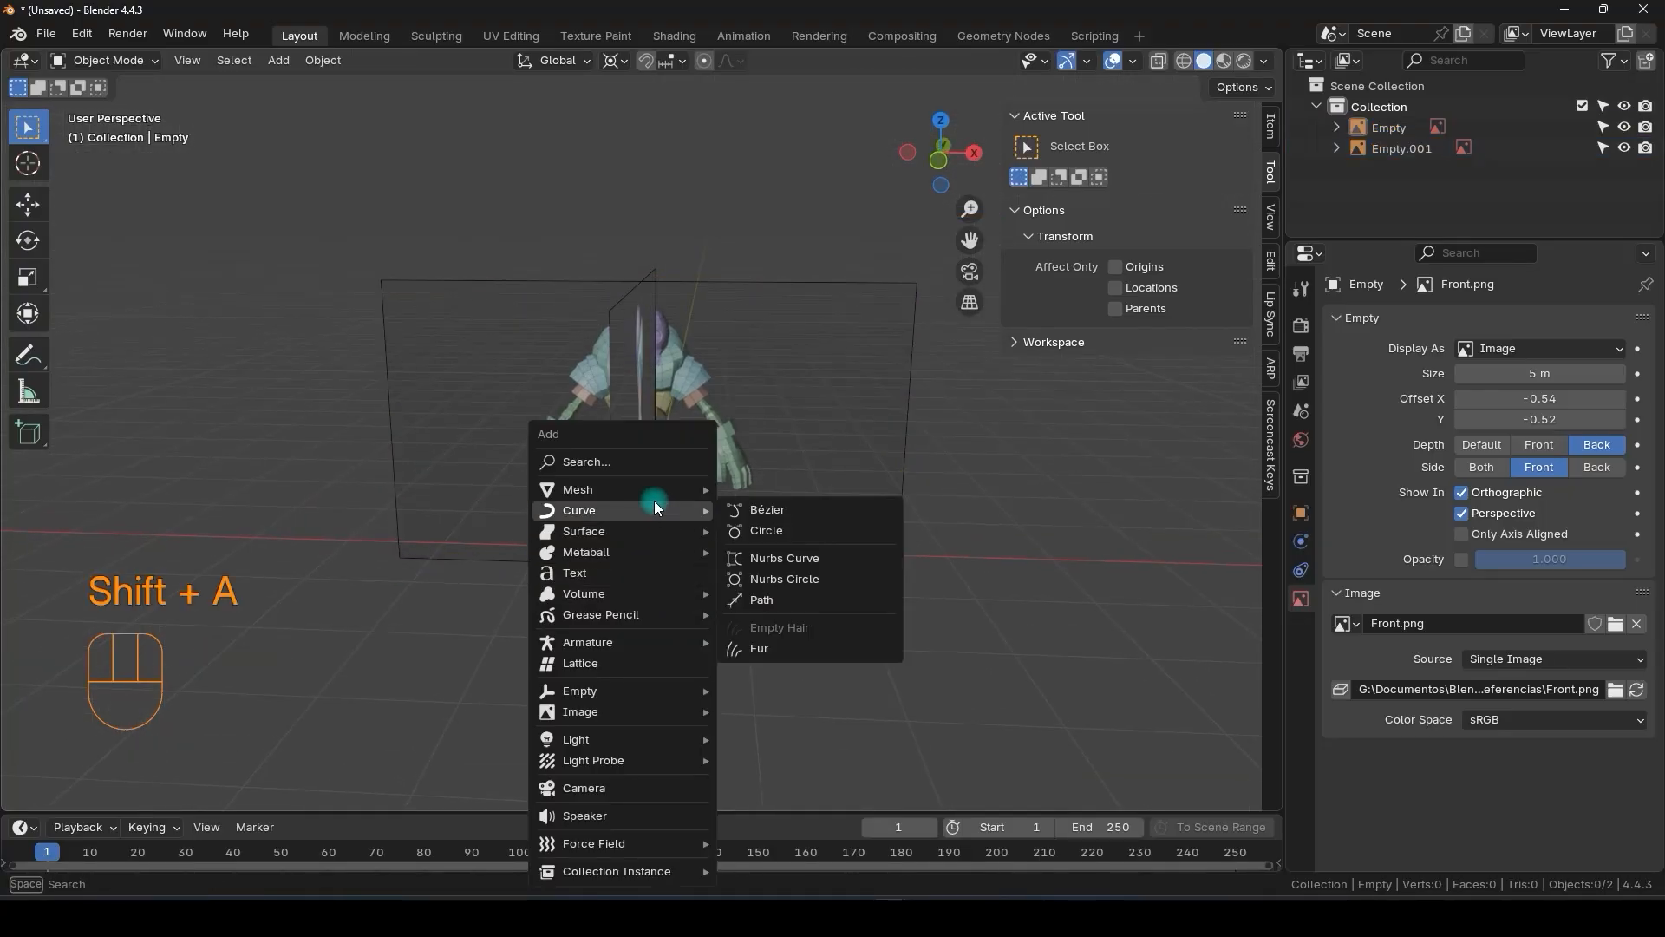
mouse_move(680, 490)
left_click(759, 510)
- Try Set Origin to Base Centered on the cube, undo it, and look up that command among the object commands
middle_click_drag(743, 550, 553, 561)
key("shift+q")
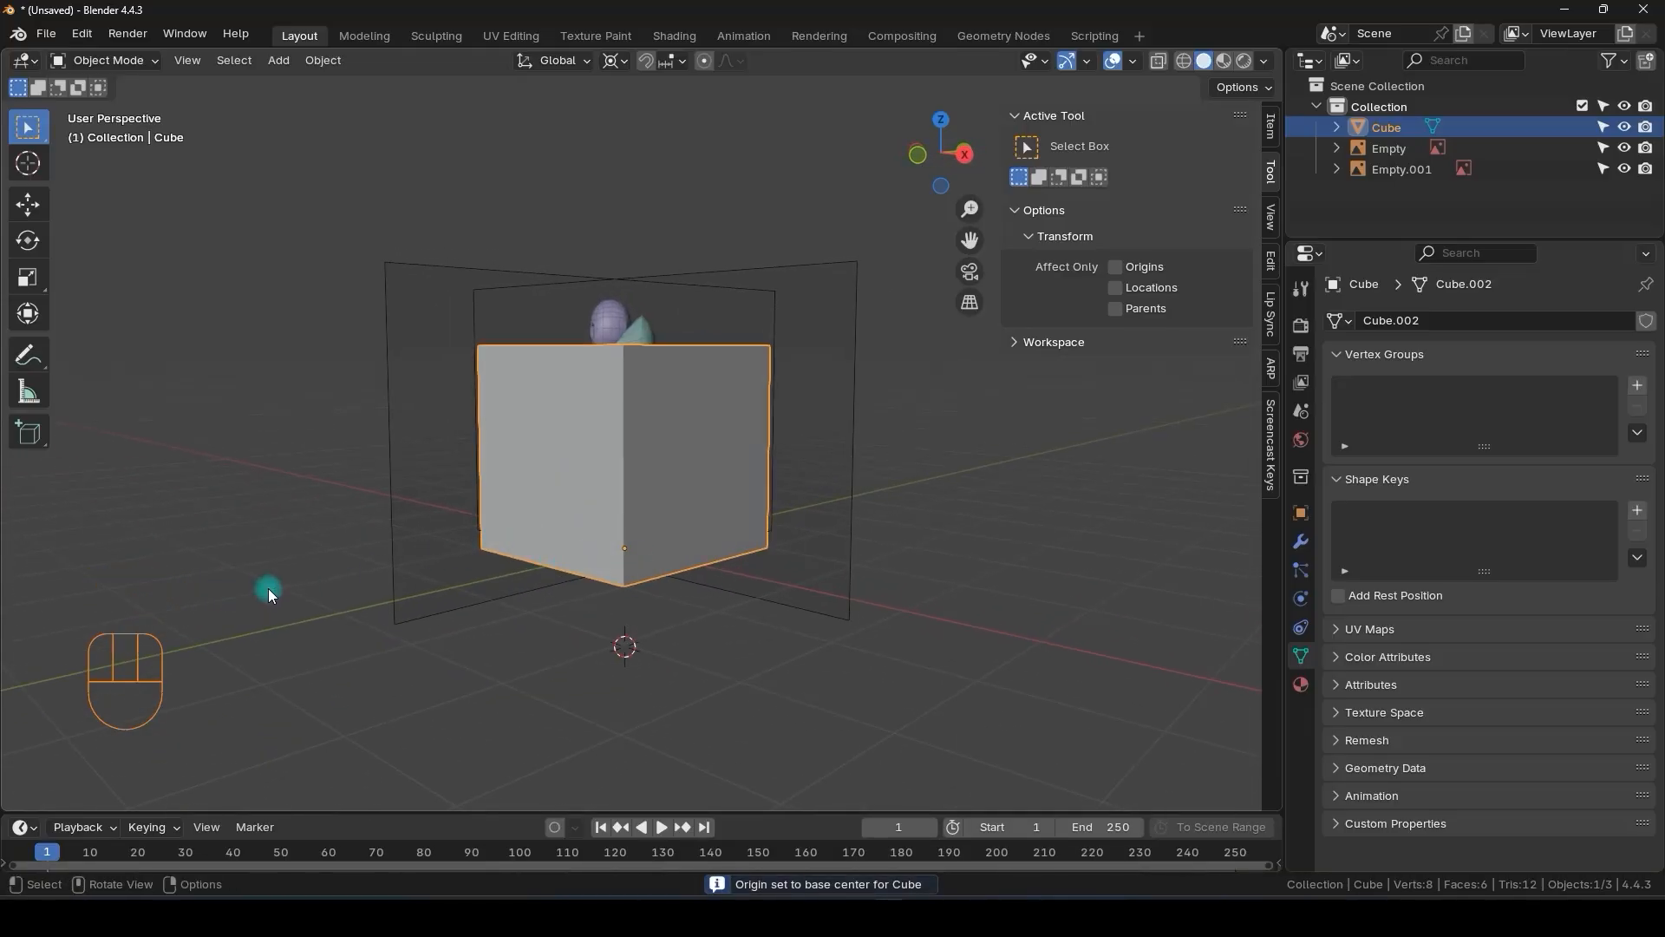
middle_click_drag(548, 538, 654, 590, "shift")
key("ctrl+z")
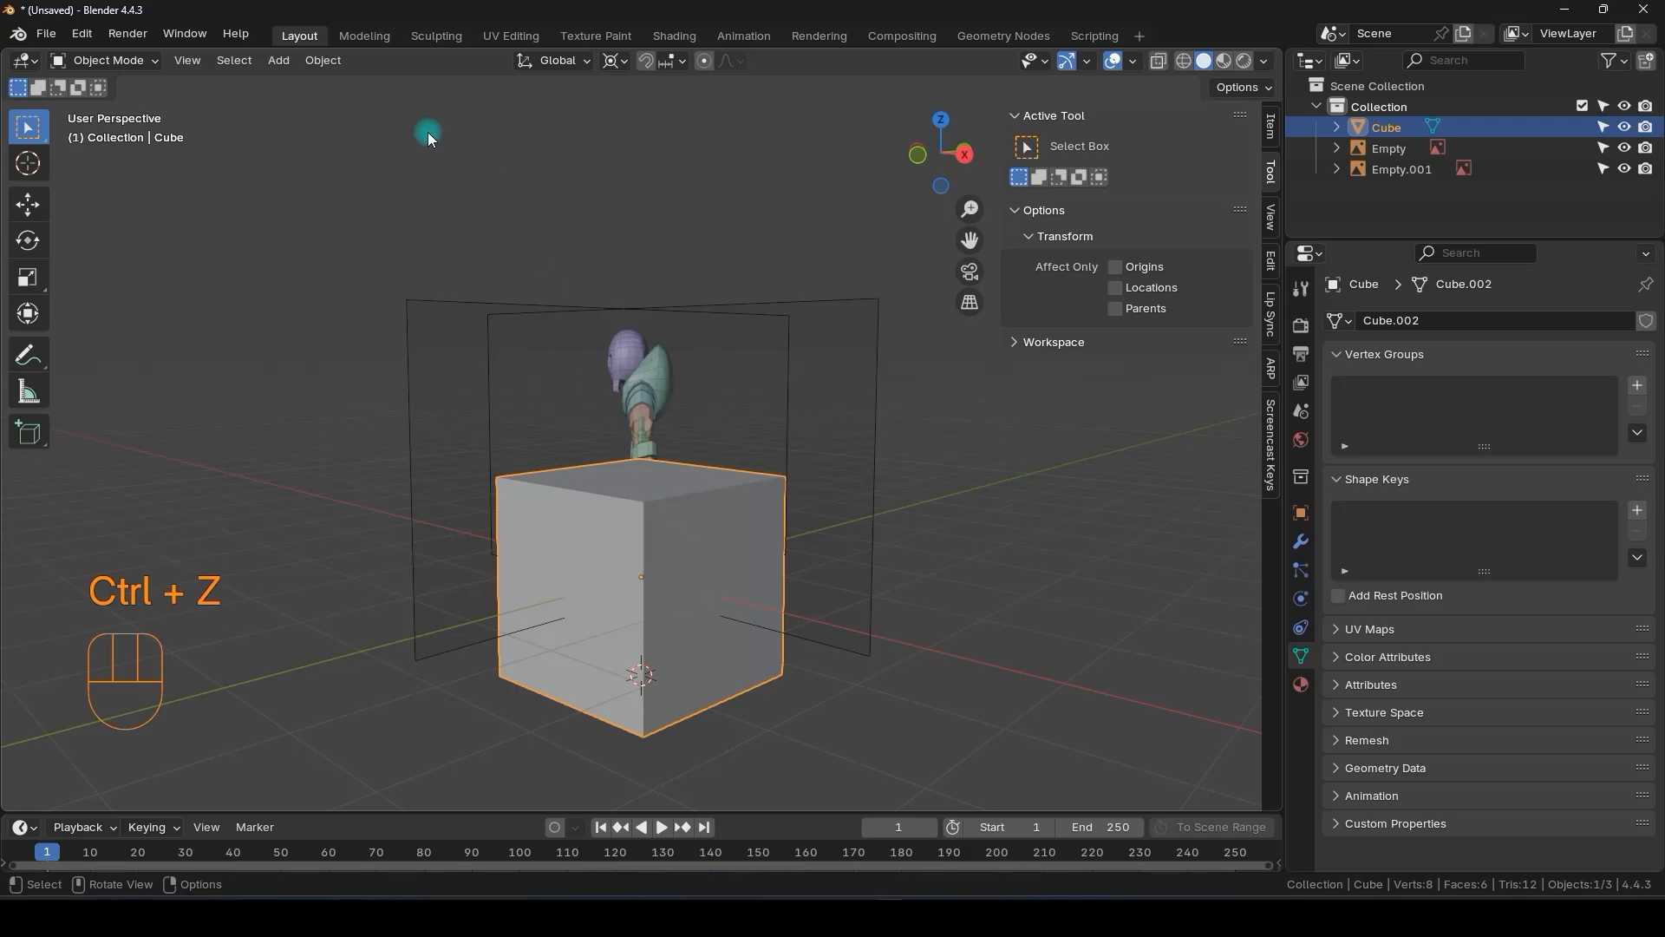
left_click(324, 61)
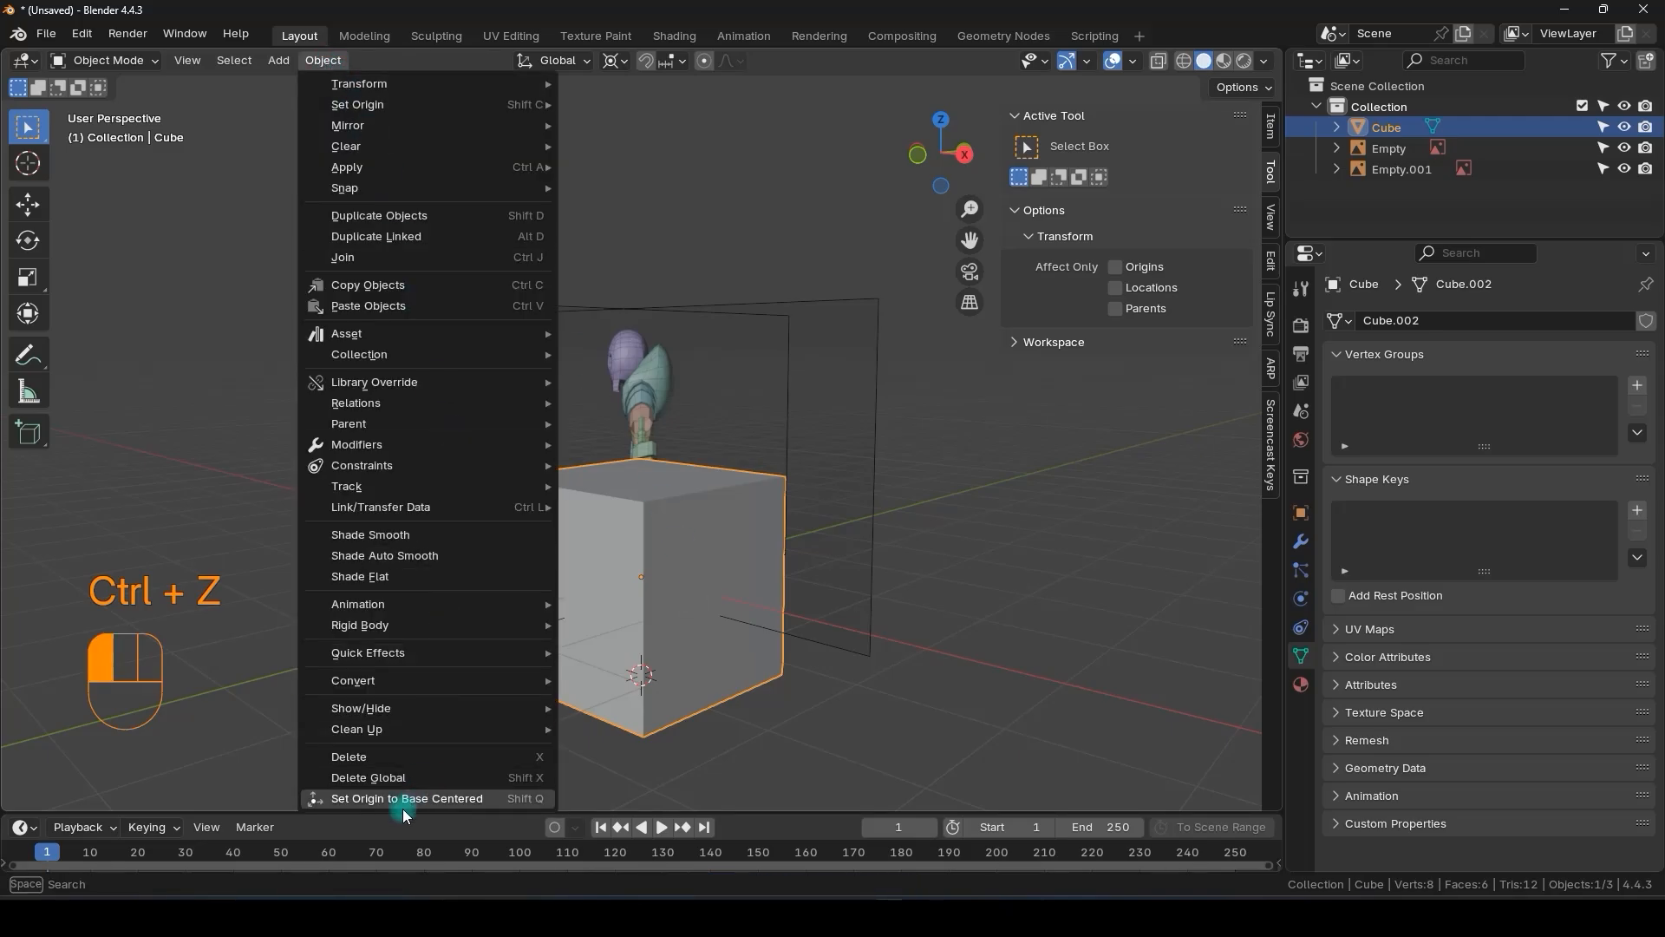
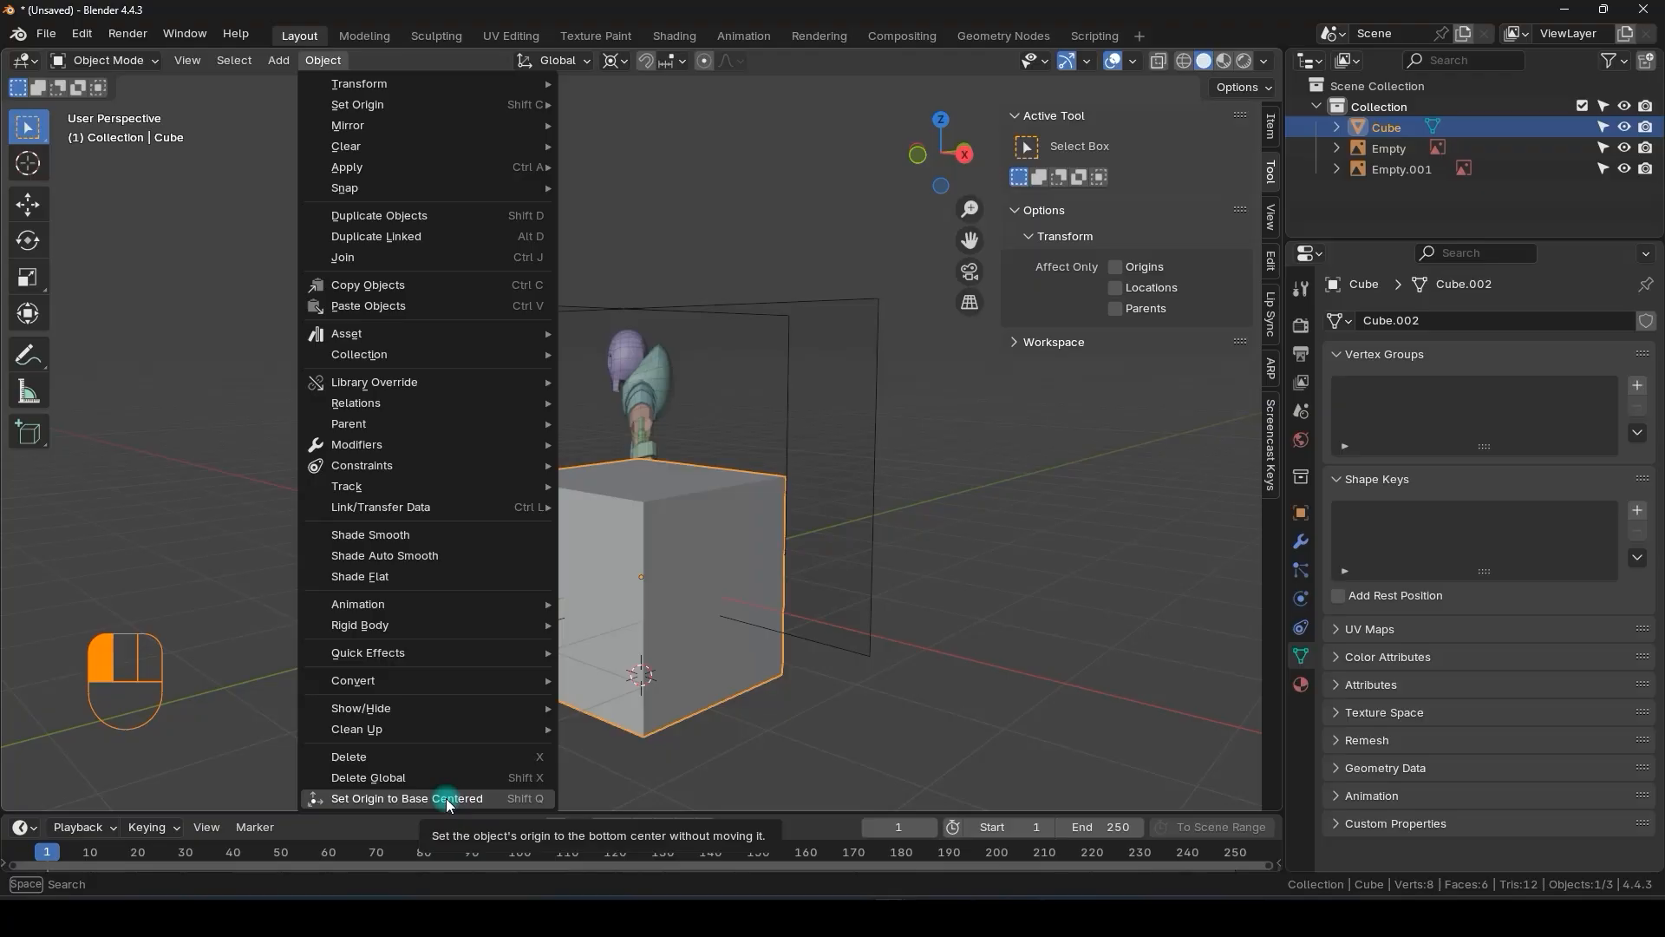
left_click(445, 798)
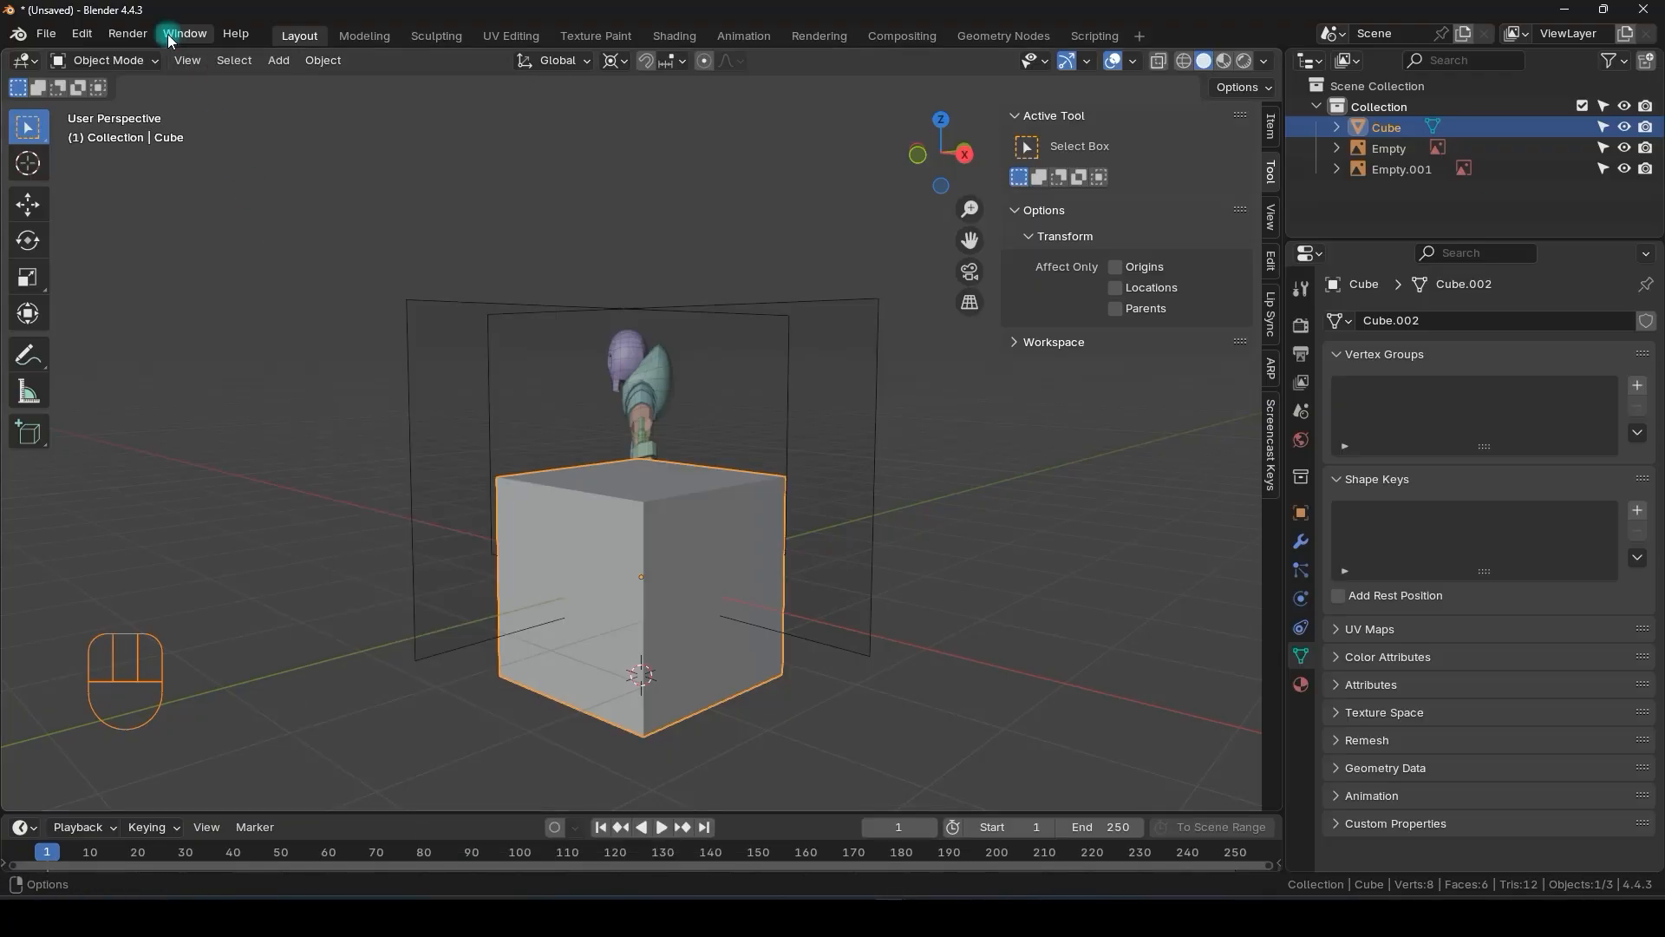
- Install the origin-to-base add-on from disk, using the Origin to Base folder in Addons\Creados
left_click(84, 34)
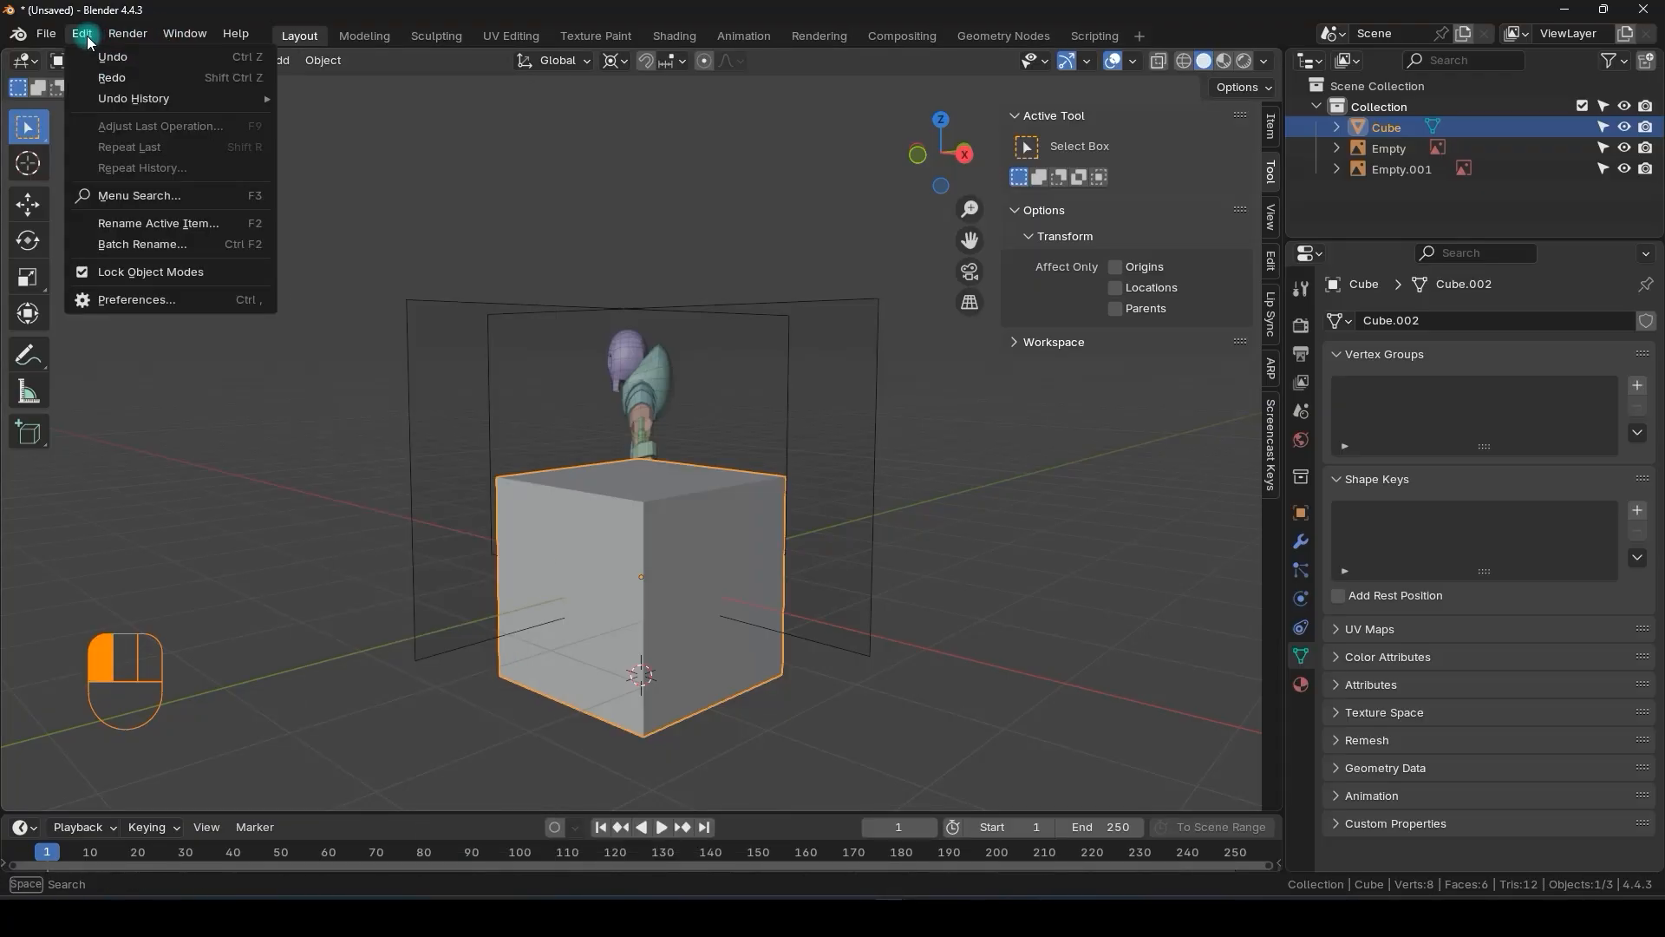
left_click(136, 302)
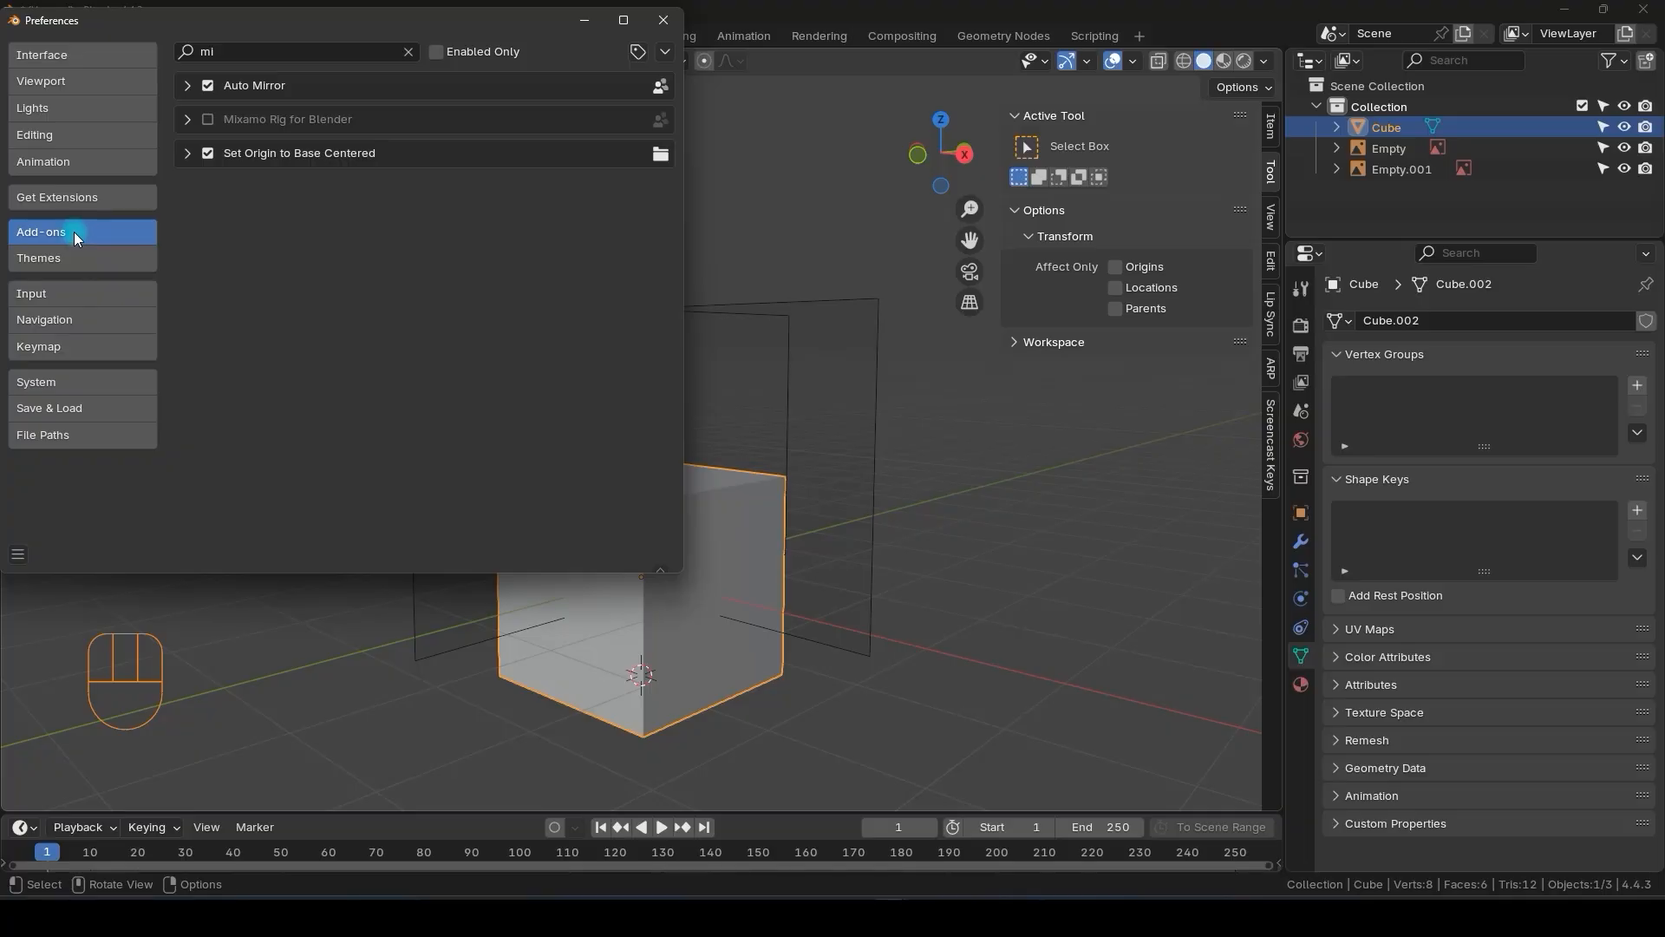
left_click(665, 51)
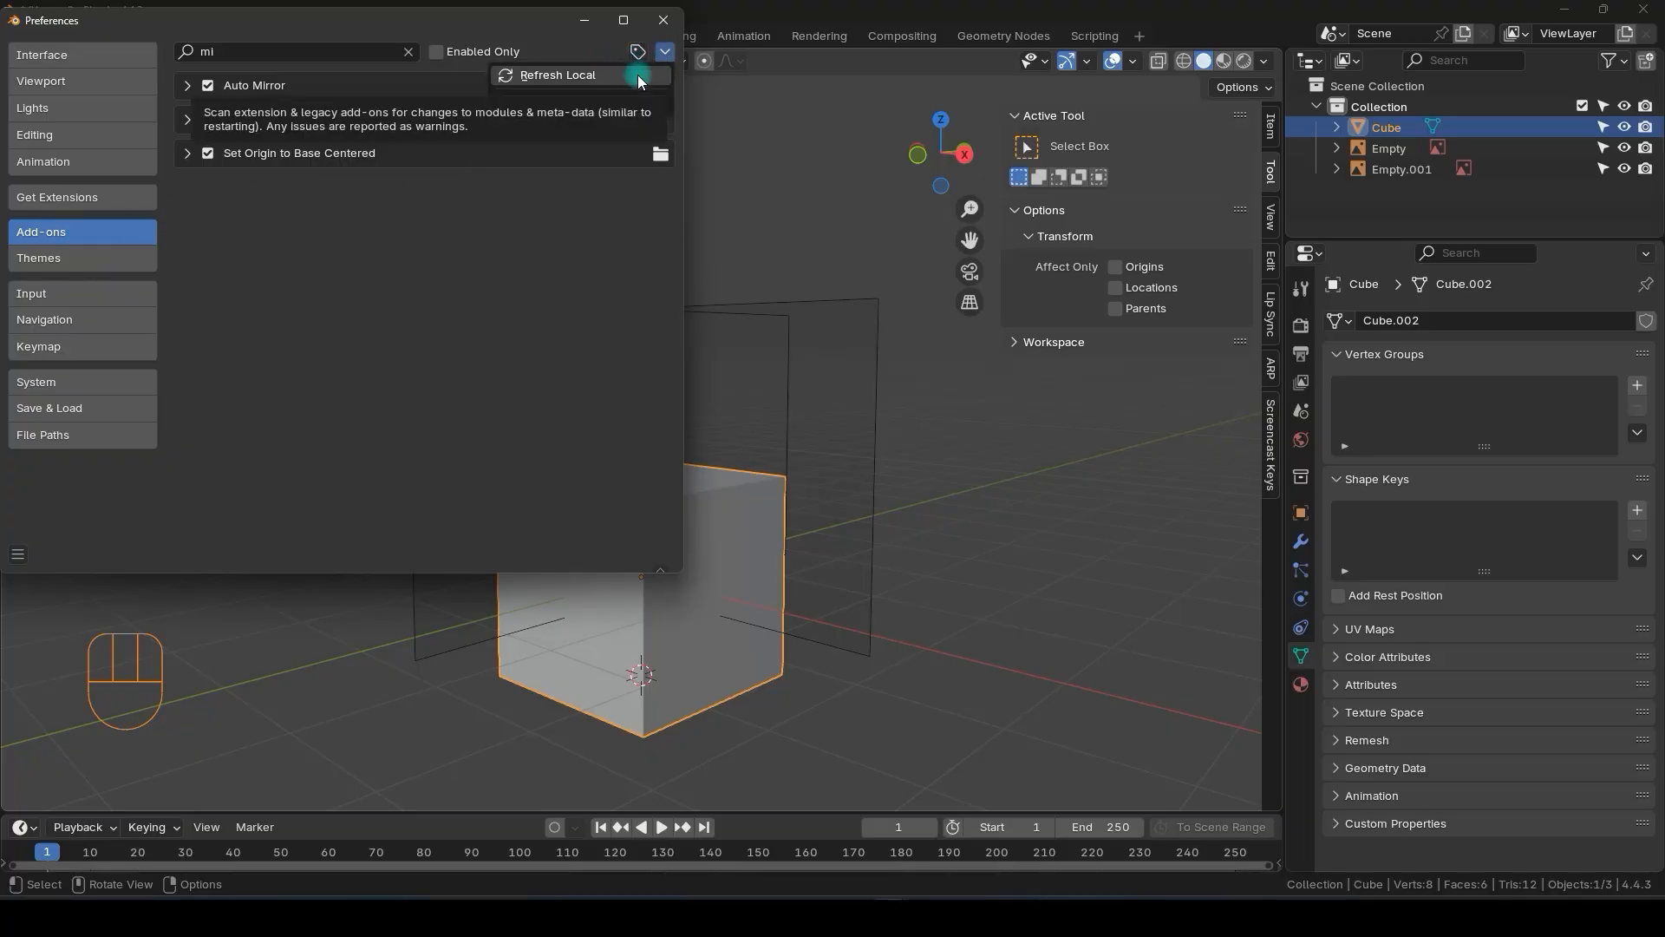
left_click(602, 101)
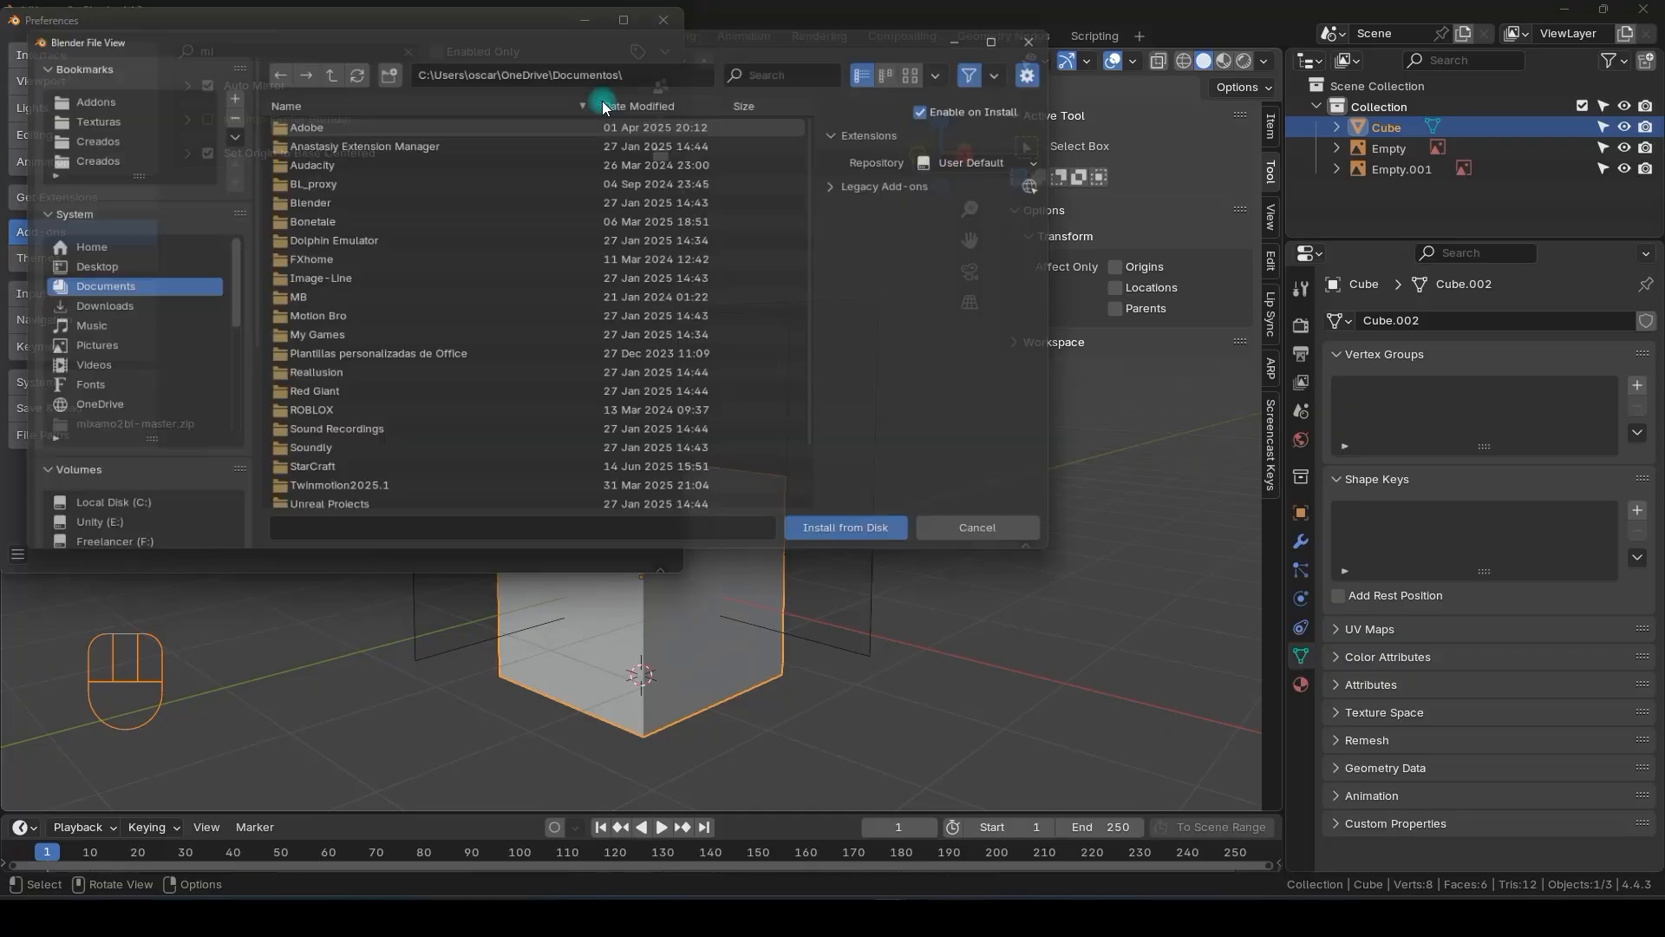
left_click(121, 93)
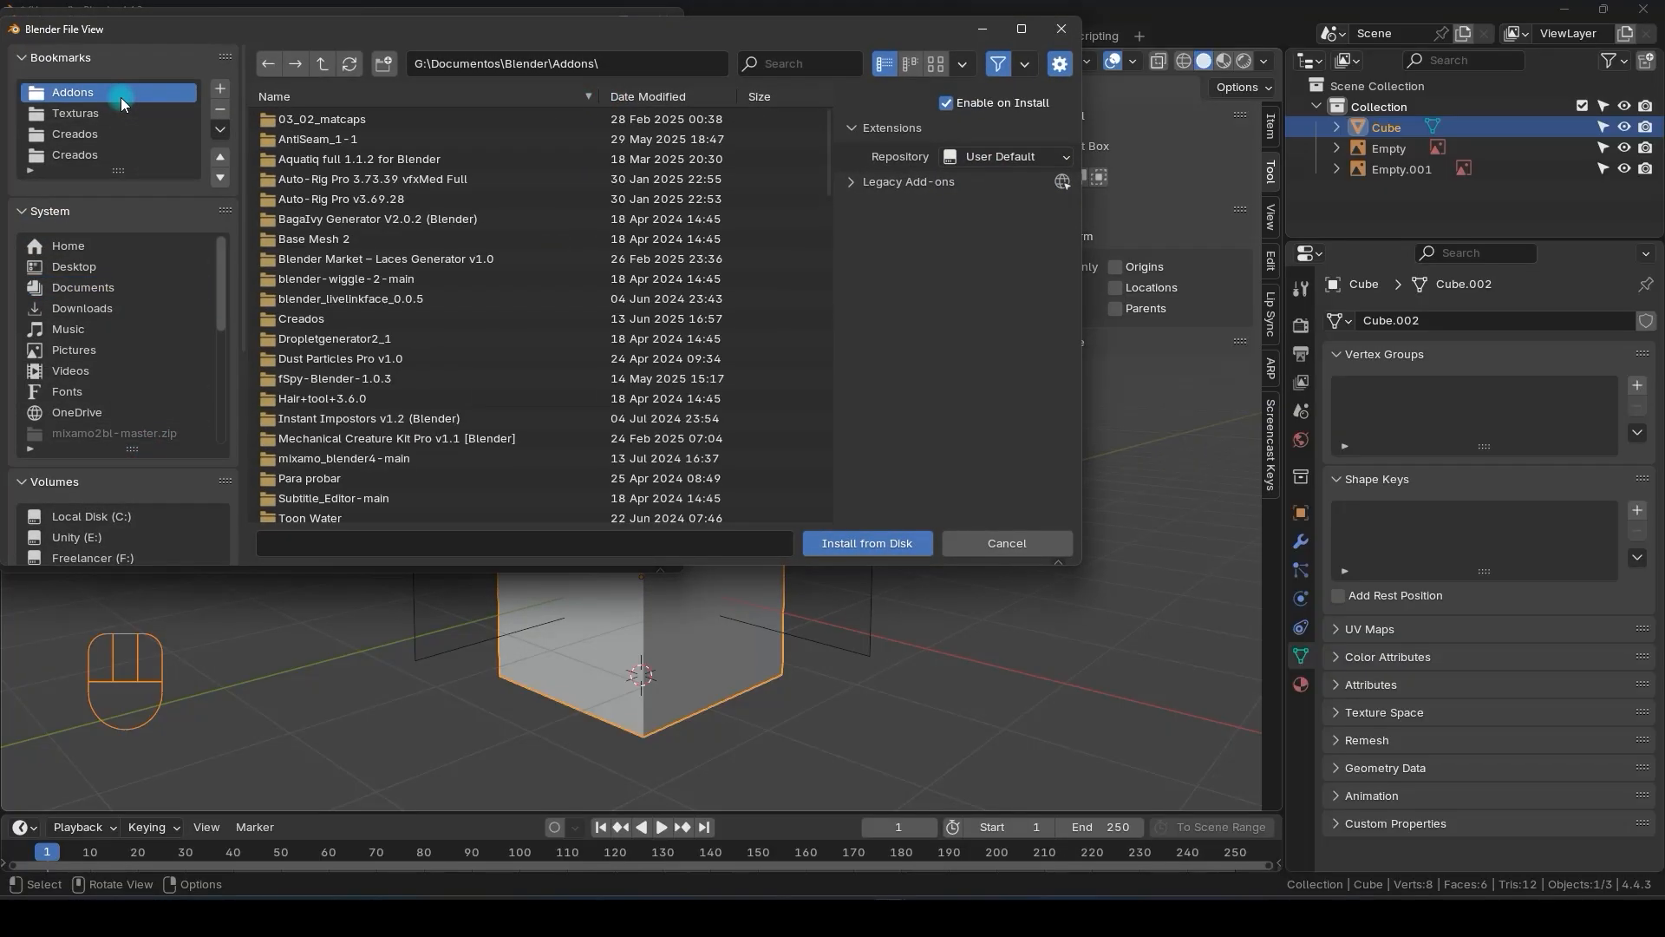
left_click(338, 321)
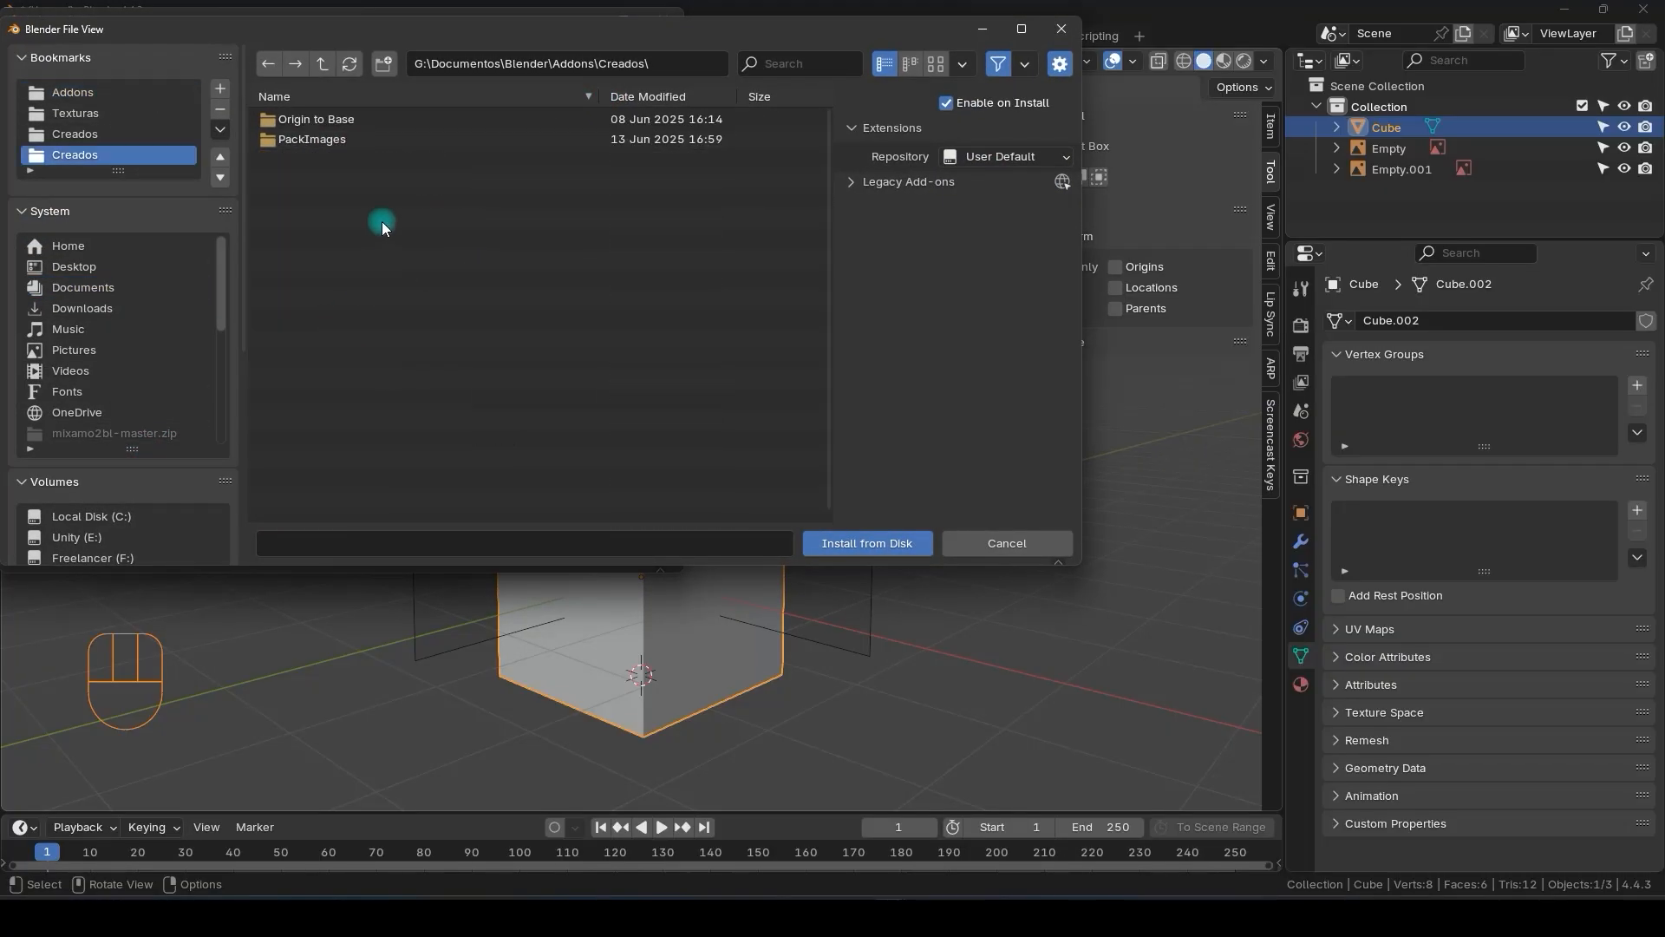
left_click(346, 121)
double_click(345, 140)
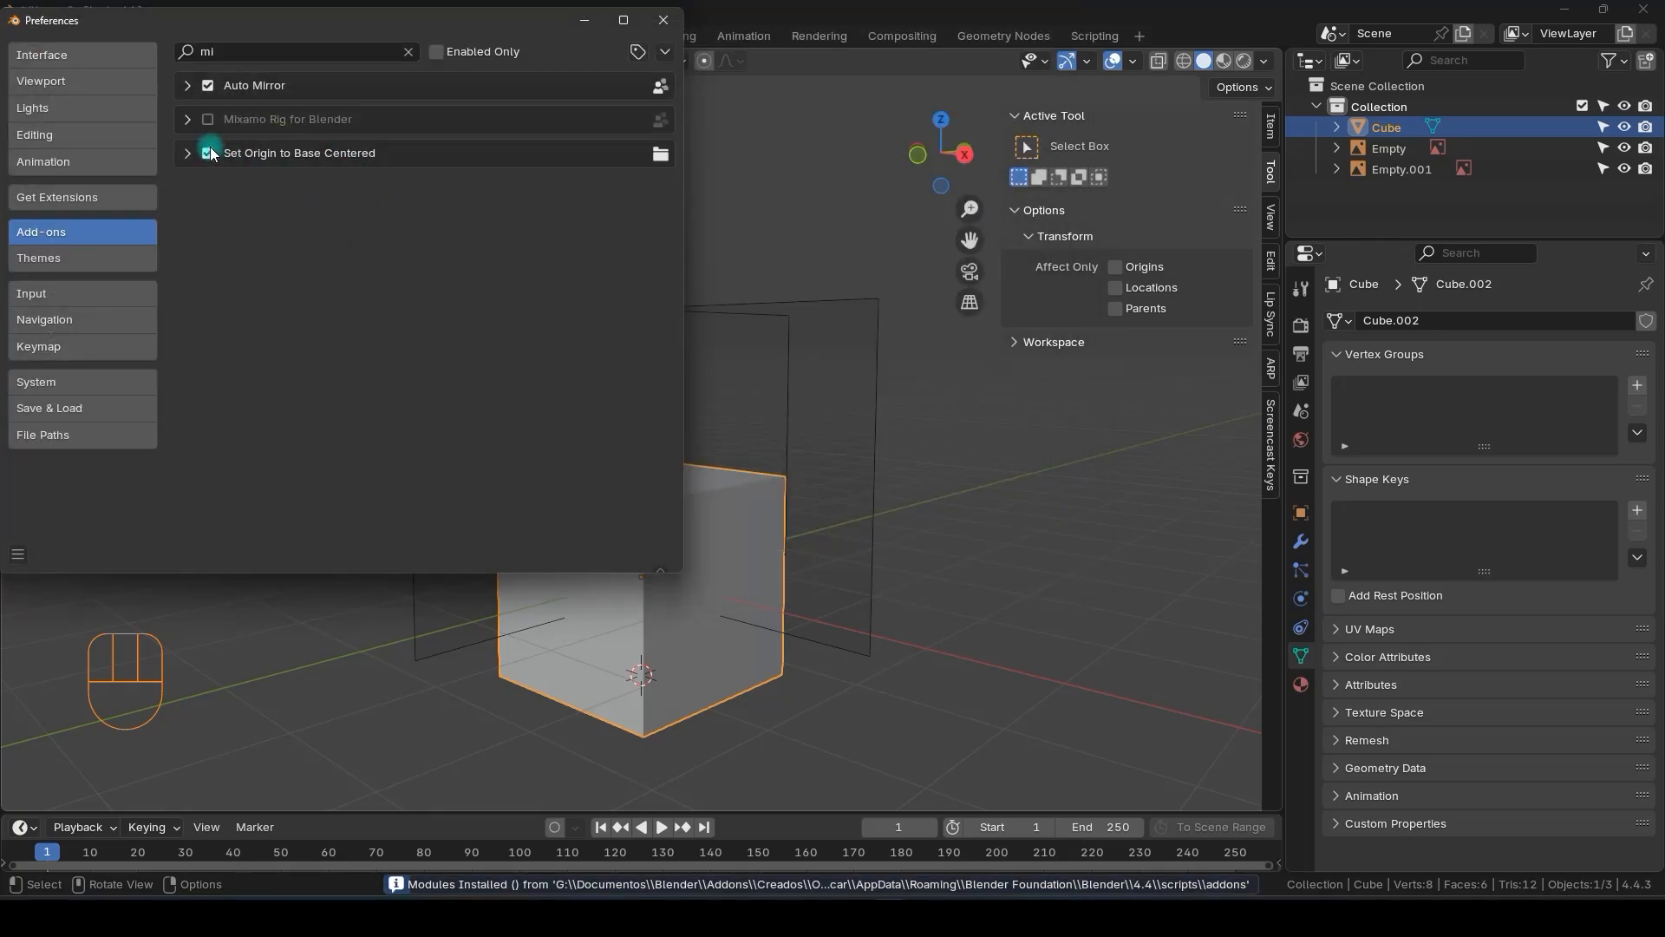
- Turn the Set Origin to Base Centered add-on off and on again, and close the preferences
left_click(208, 153)
left_click(207, 154)
left_click(664, 19)
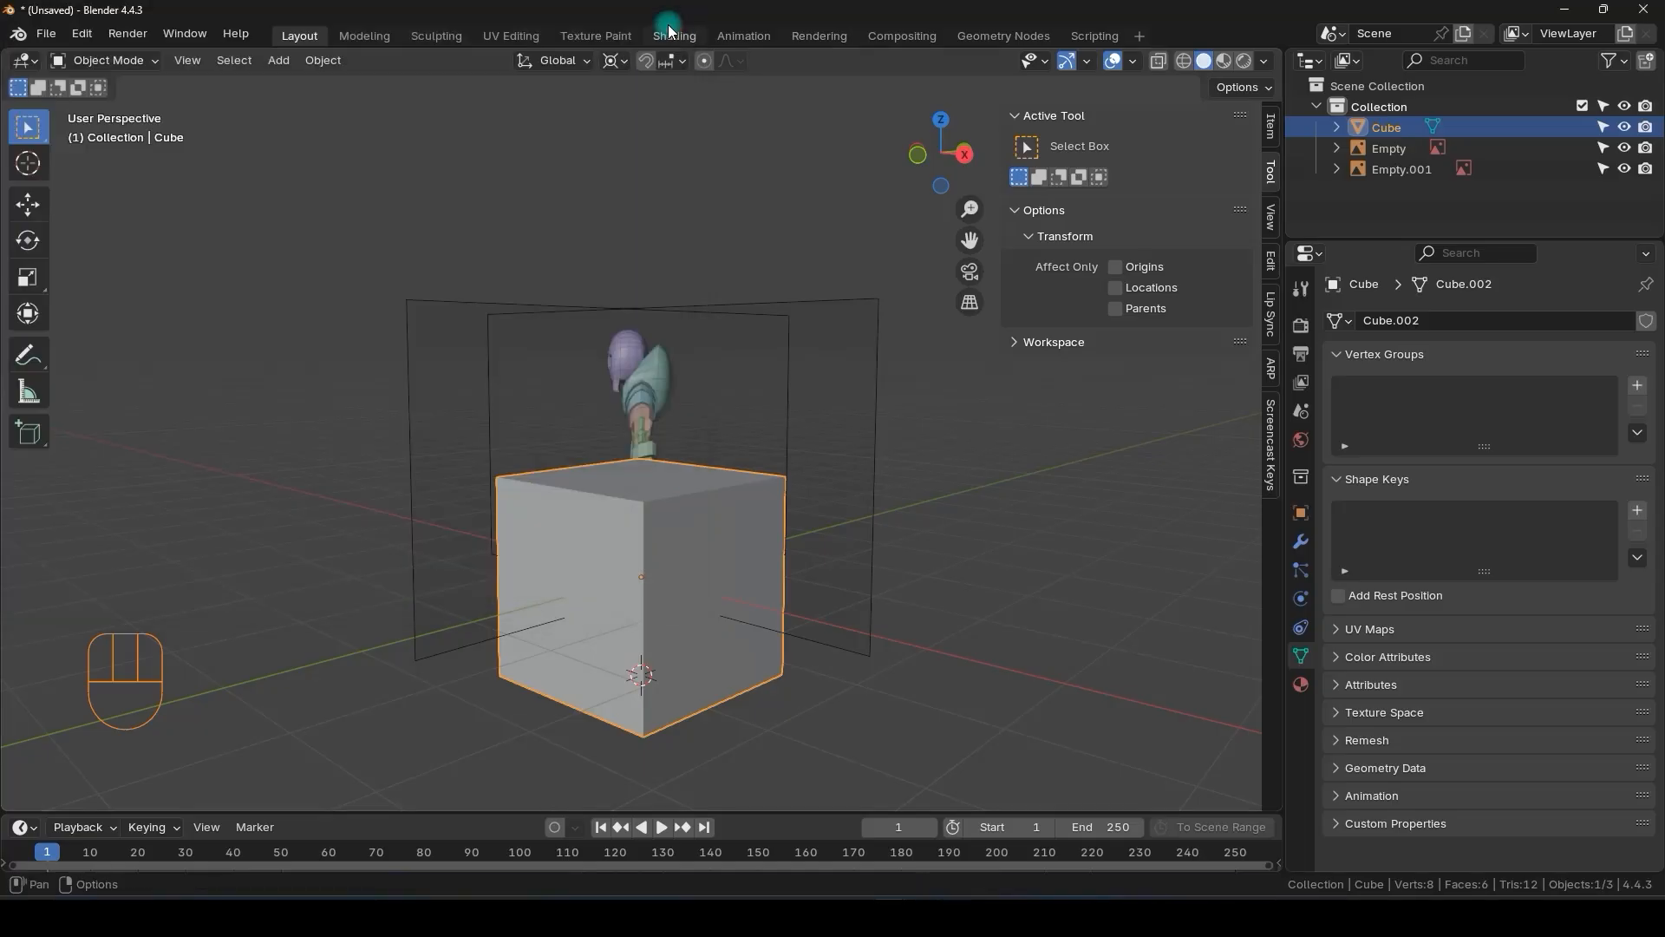
- Apply Set Origin to Base Centered to the cube, check its transform values in front view, and undo the origin change
left_click(335, 65)
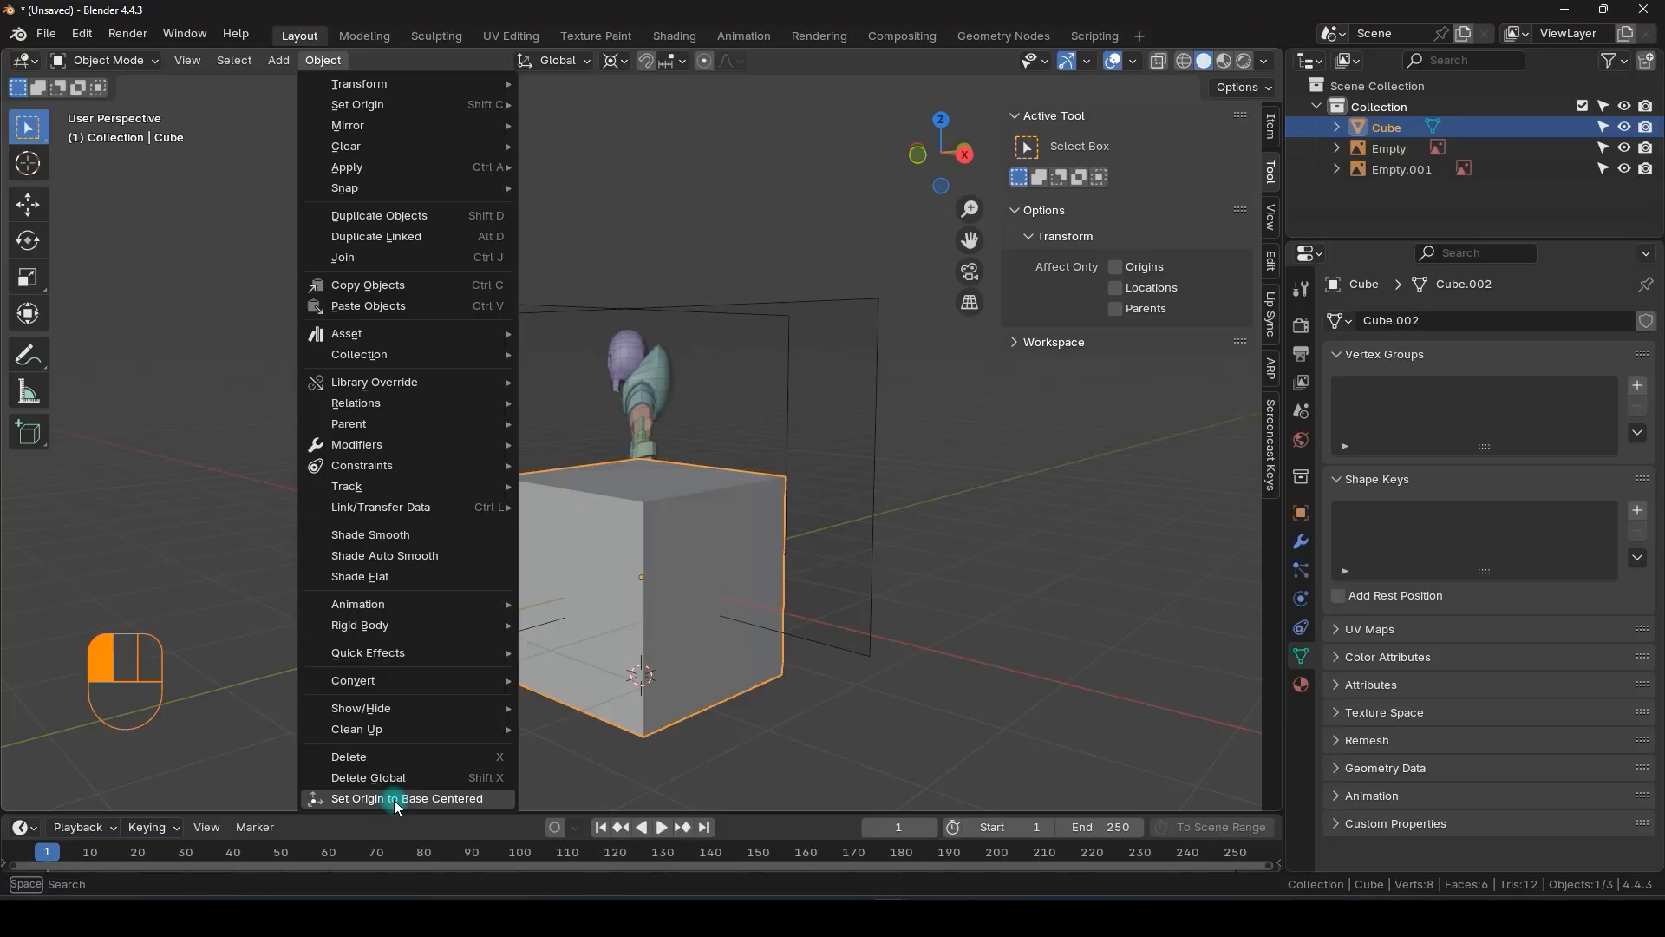
left_click(395, 800)
middle_click_drag(486, 694, 693, 535)
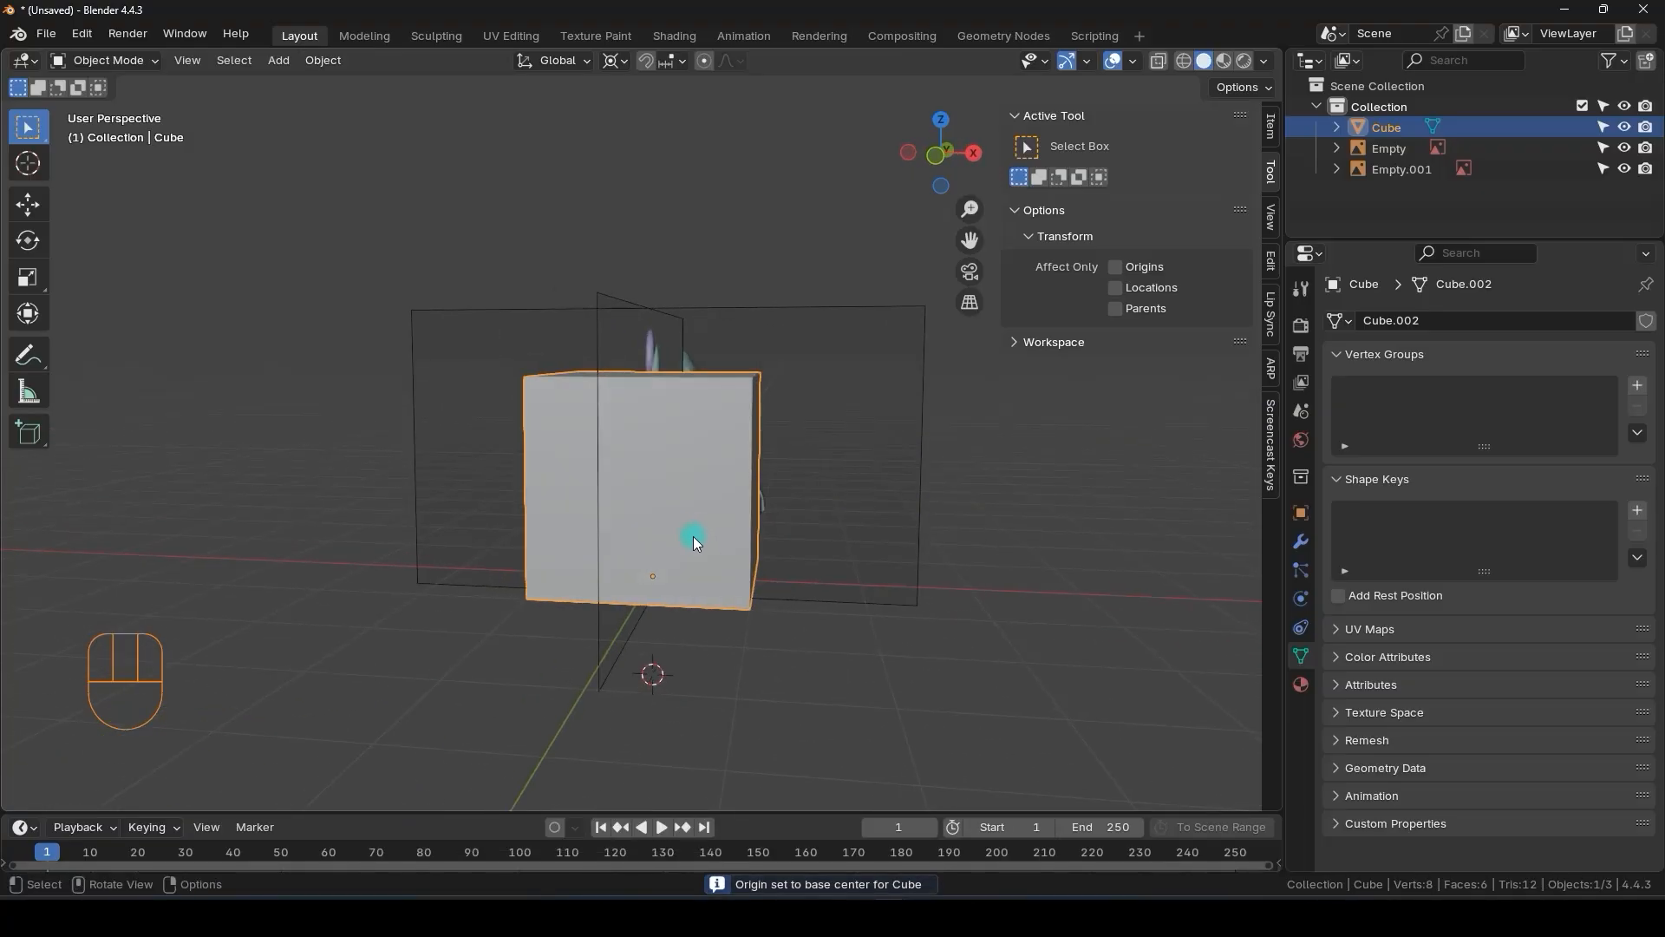
key("KP_1")
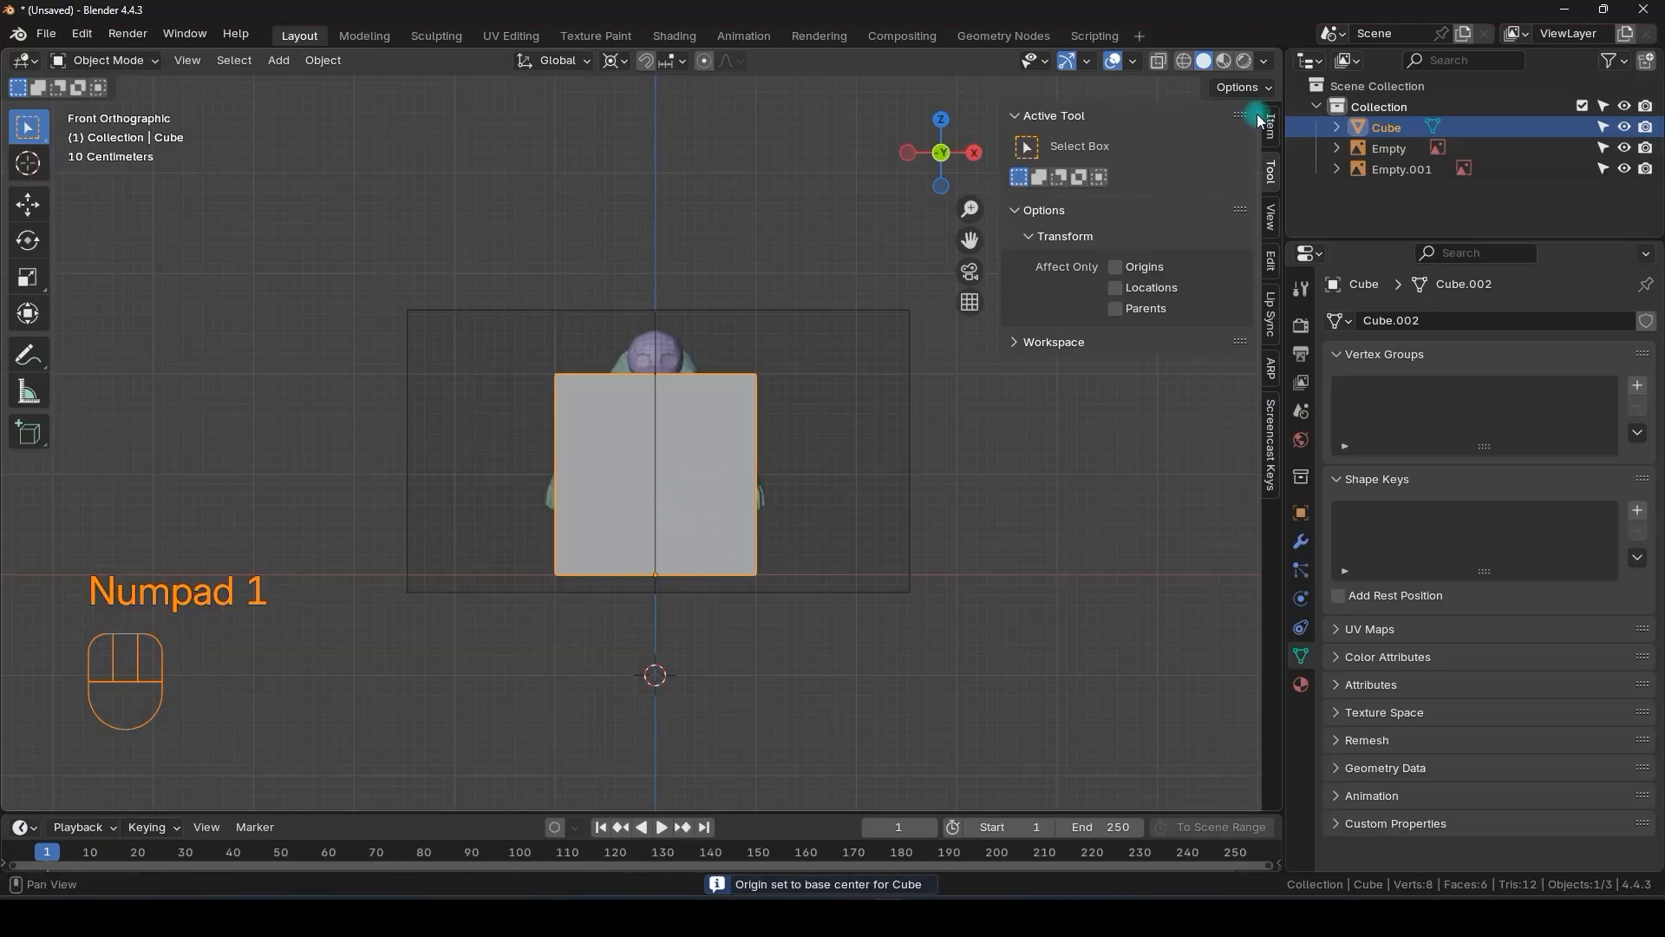
left_click(1266, 137)
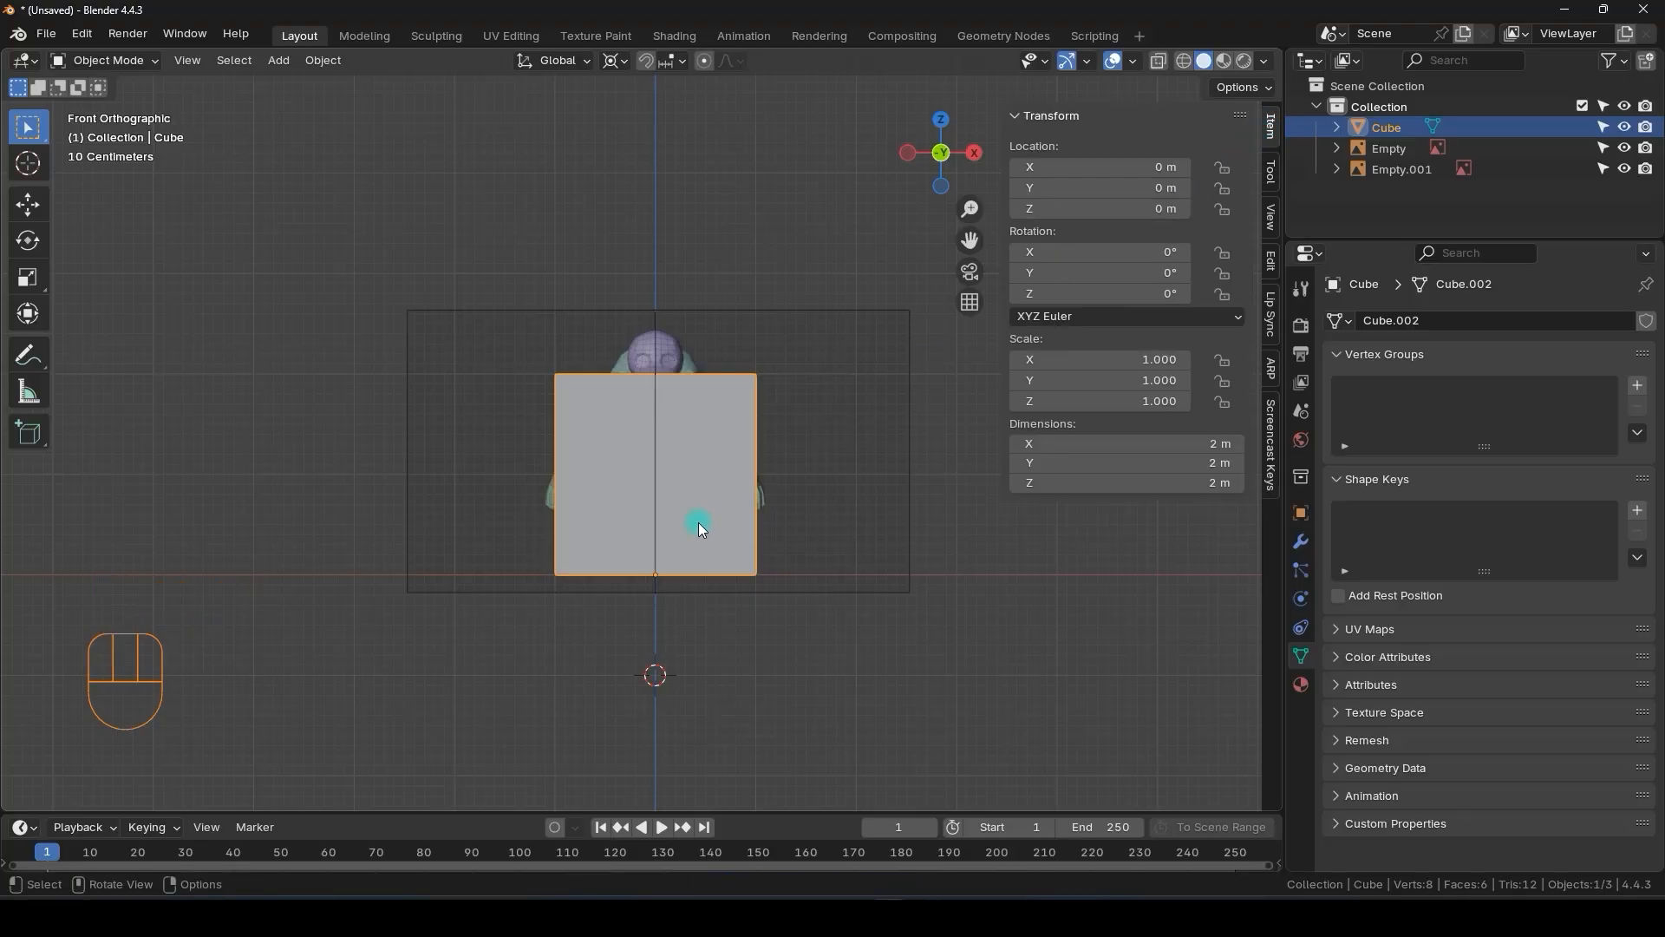
key("ctrl+z")
- Snap the 3D cursor to the cube's bottom face in face select mode, and return to Object Mode
middle_click_drag(662, 512, 696, 489)
key("Tab")
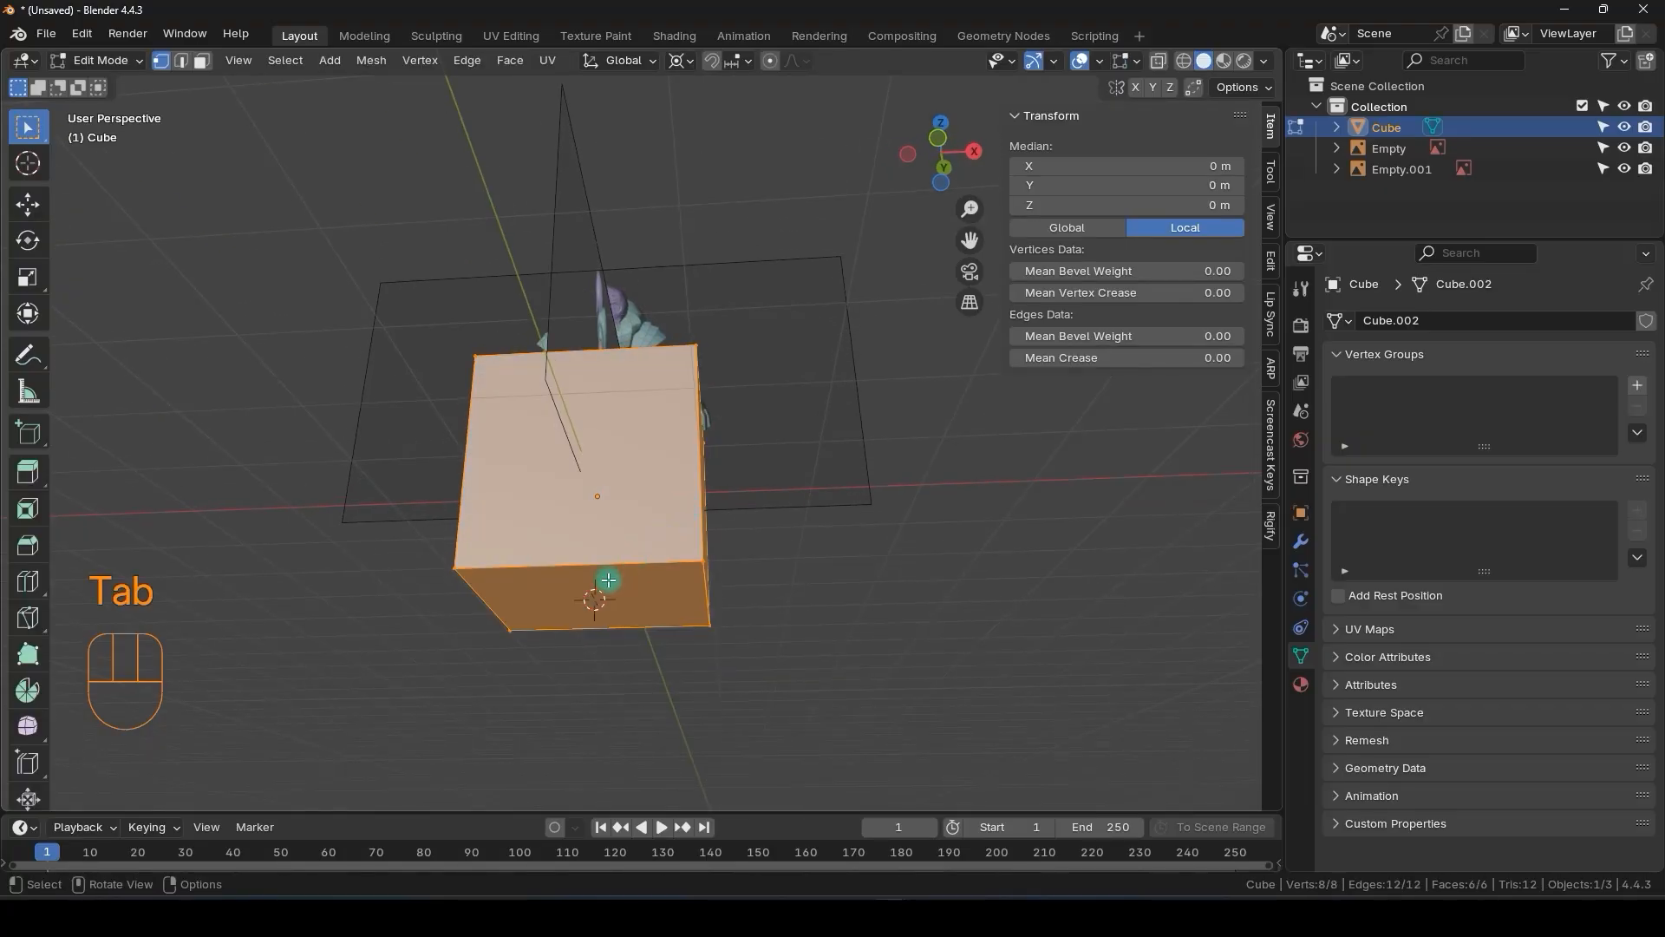
left_click(208, 73)
left_click_drag(524, 573, 641, 603)
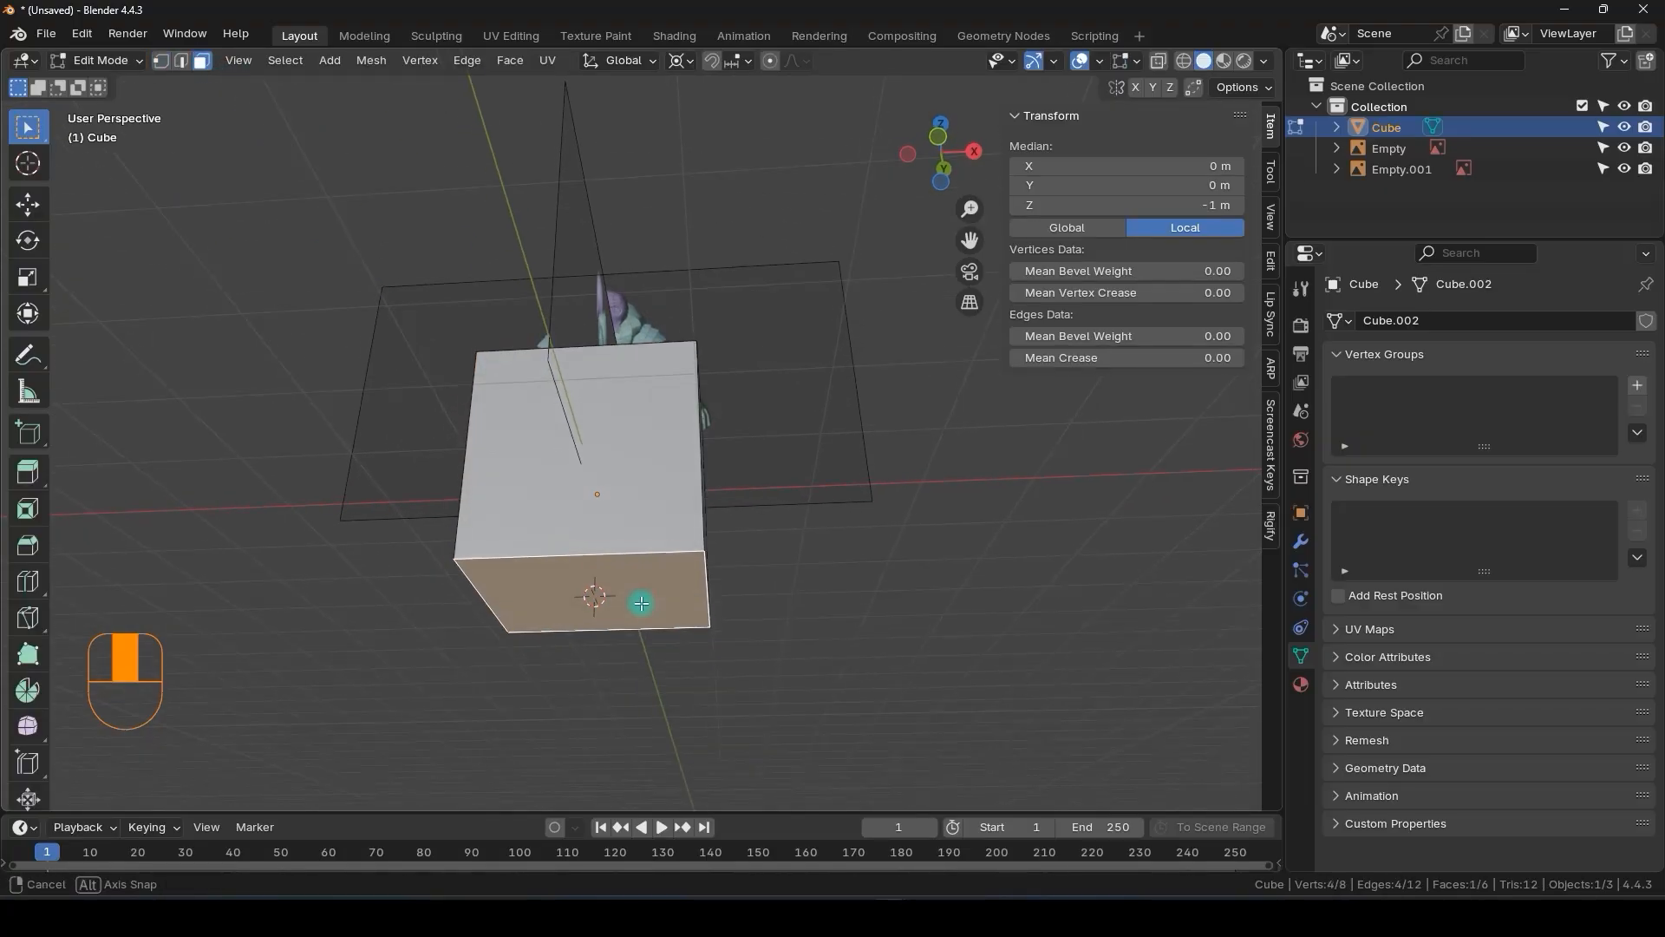
middle_click_drag(641, 603, 706, 560)
key("shift+s")
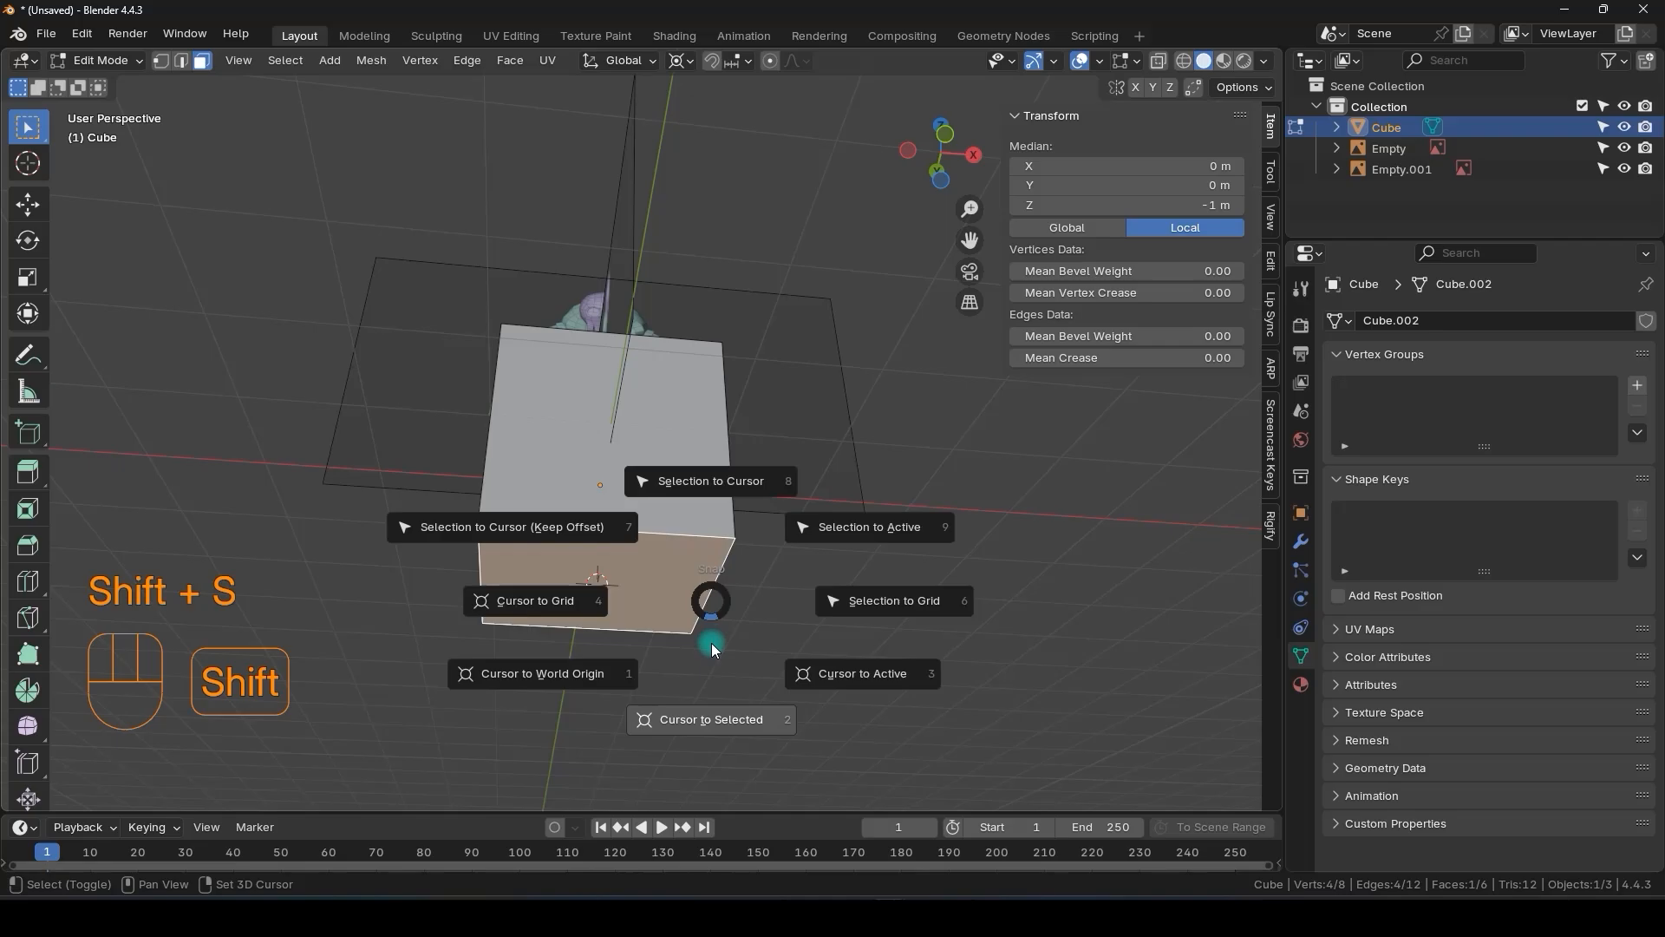
left_click(711, 719)
middle_click_drag(662, 594, 674, 595)
key("Tab")
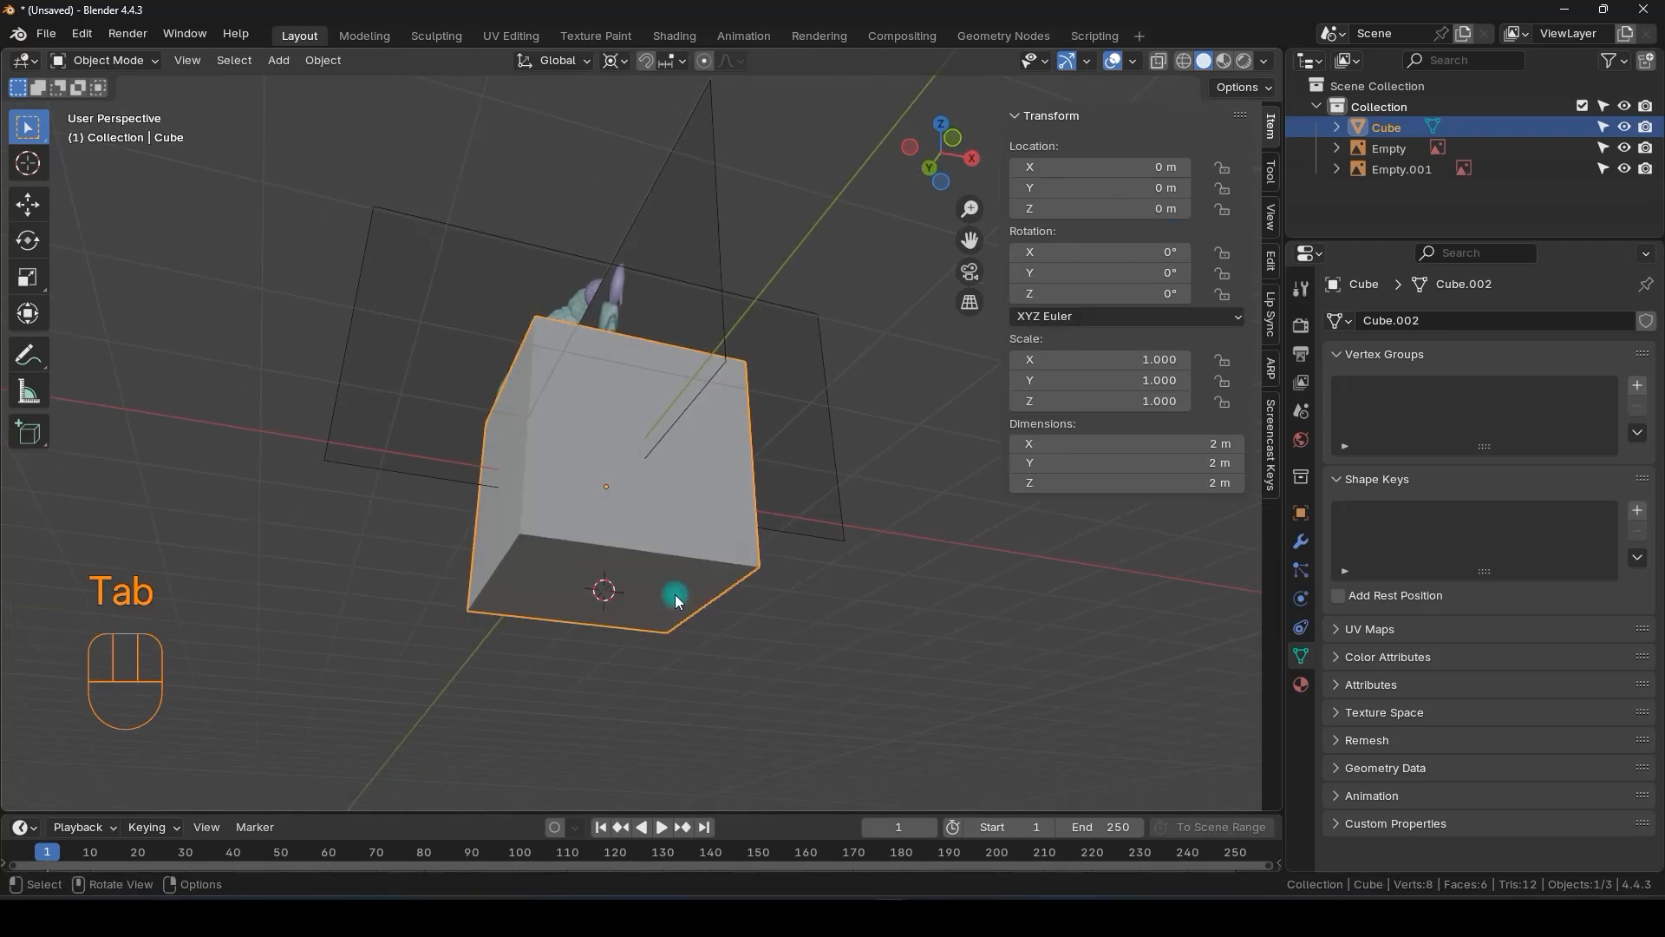
- Set the cube's origin to the 3D cursor and its Z location to 0 m
left_click(334, 61)
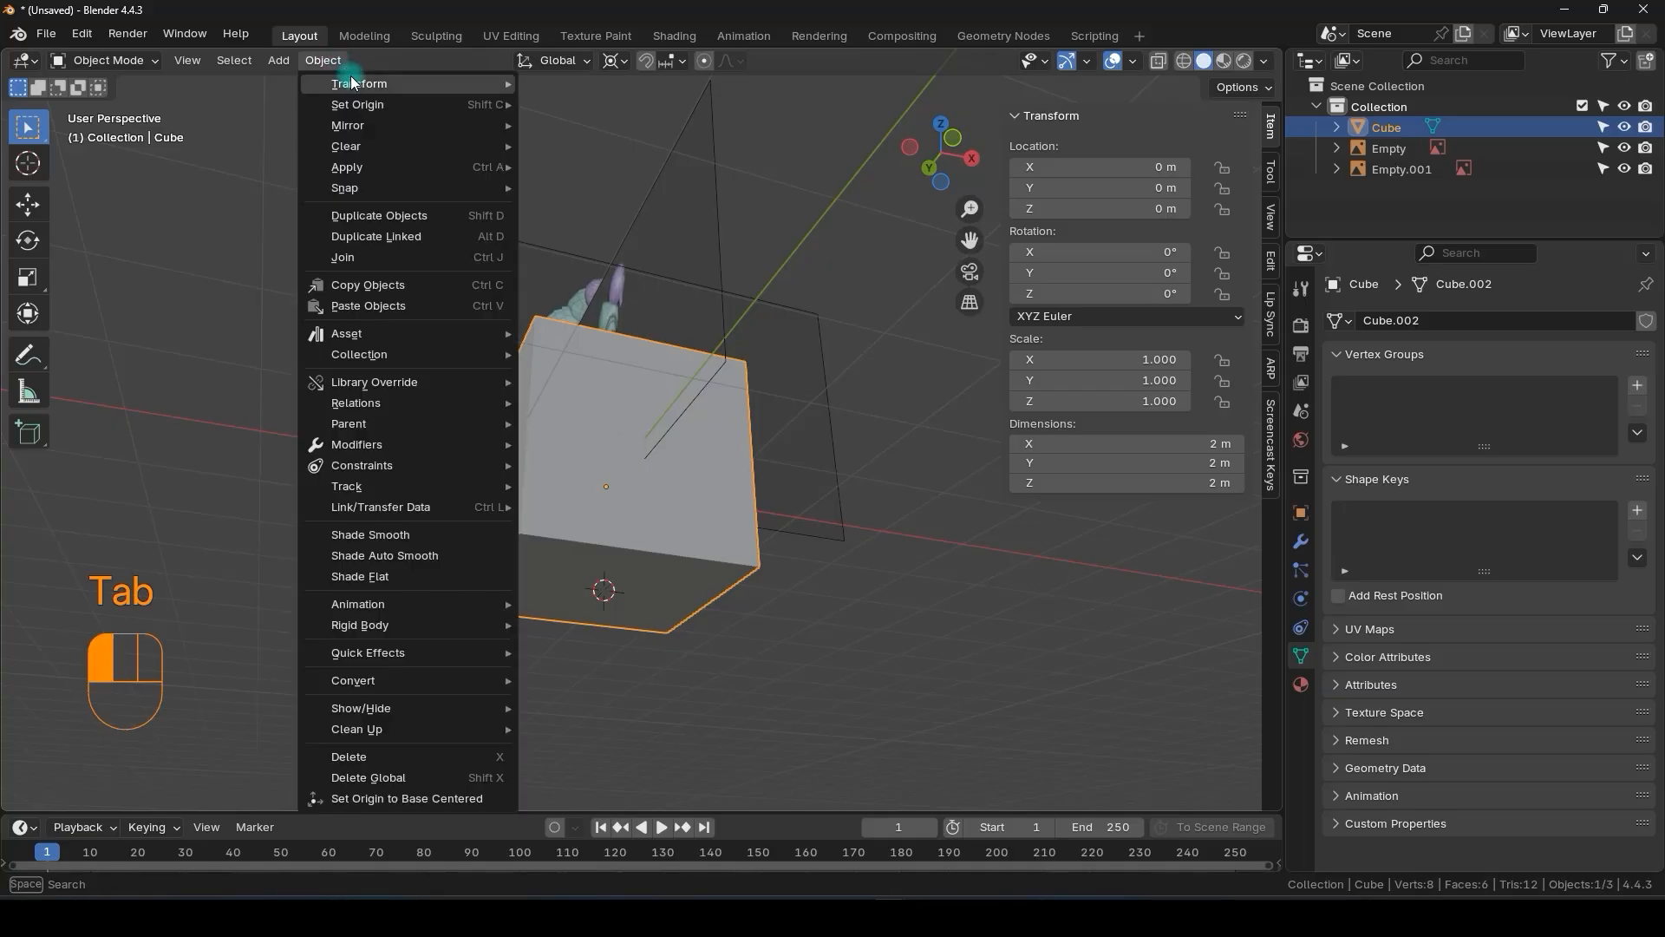
mouse_move(406, 103)
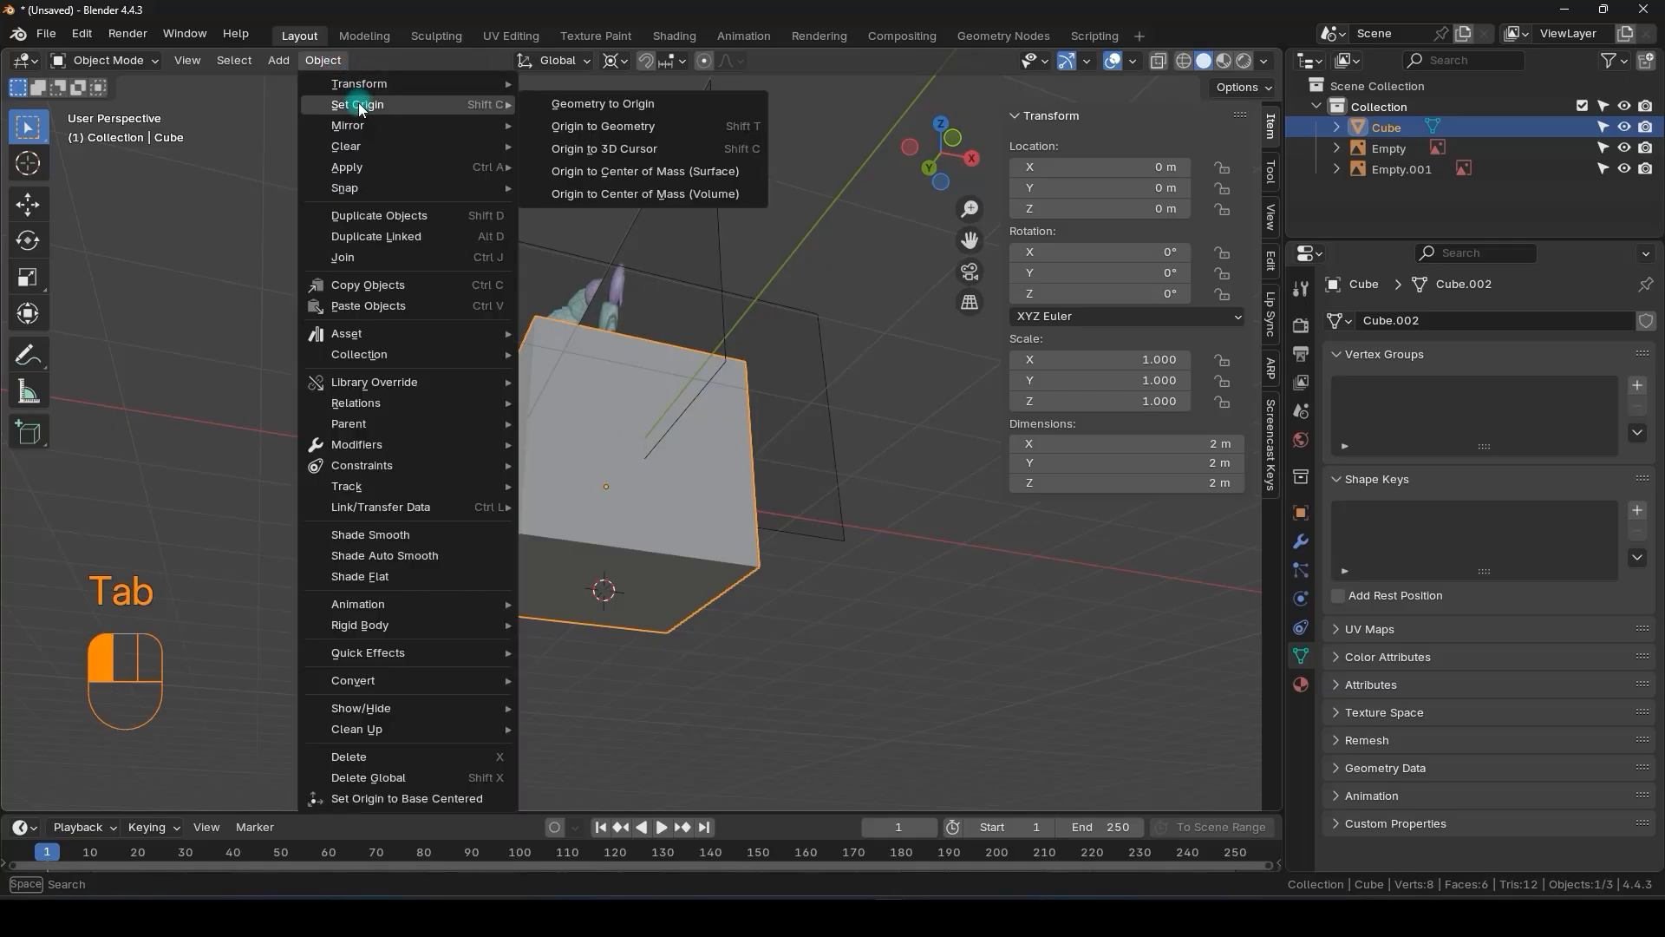
left_click(607, 149)
middle_click_drag(695, 381, 678, 448)
left_click(1114, 203)
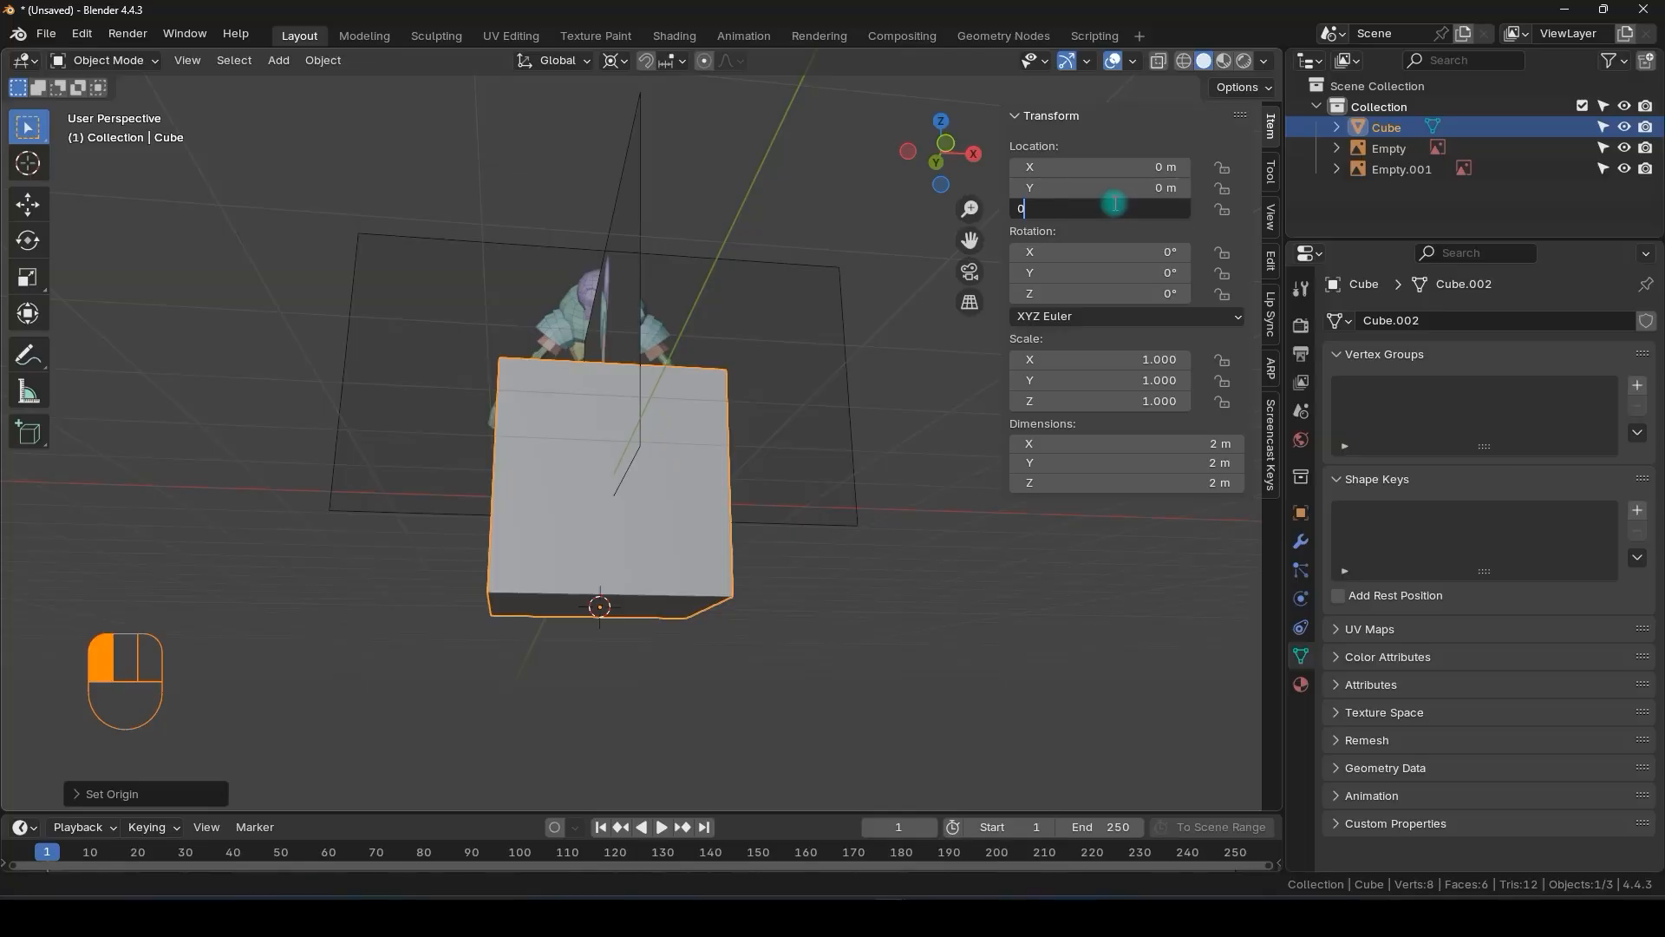
type("0")
key("Return")
- Apply Set Origin to Base Centered to the cube and check its placement in front view
middle_click_drag(664, 362, 529, 467)
left_click(322, 60)
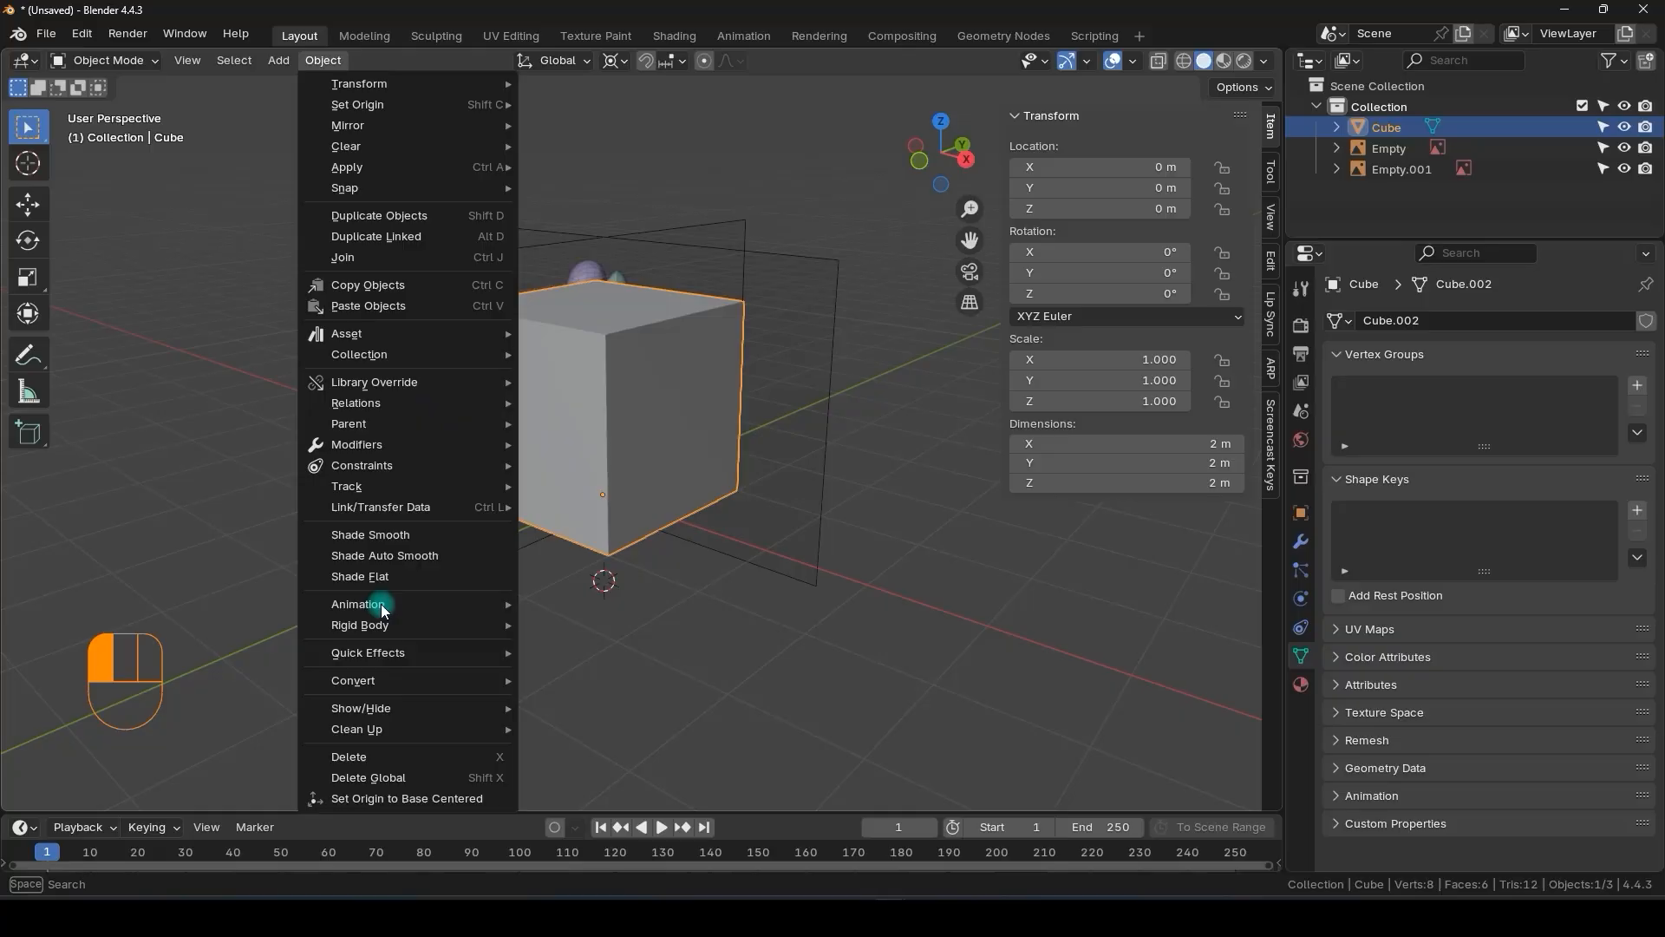
left_click(368, 804)
middle_click_drag(527, 529, 636, 491)
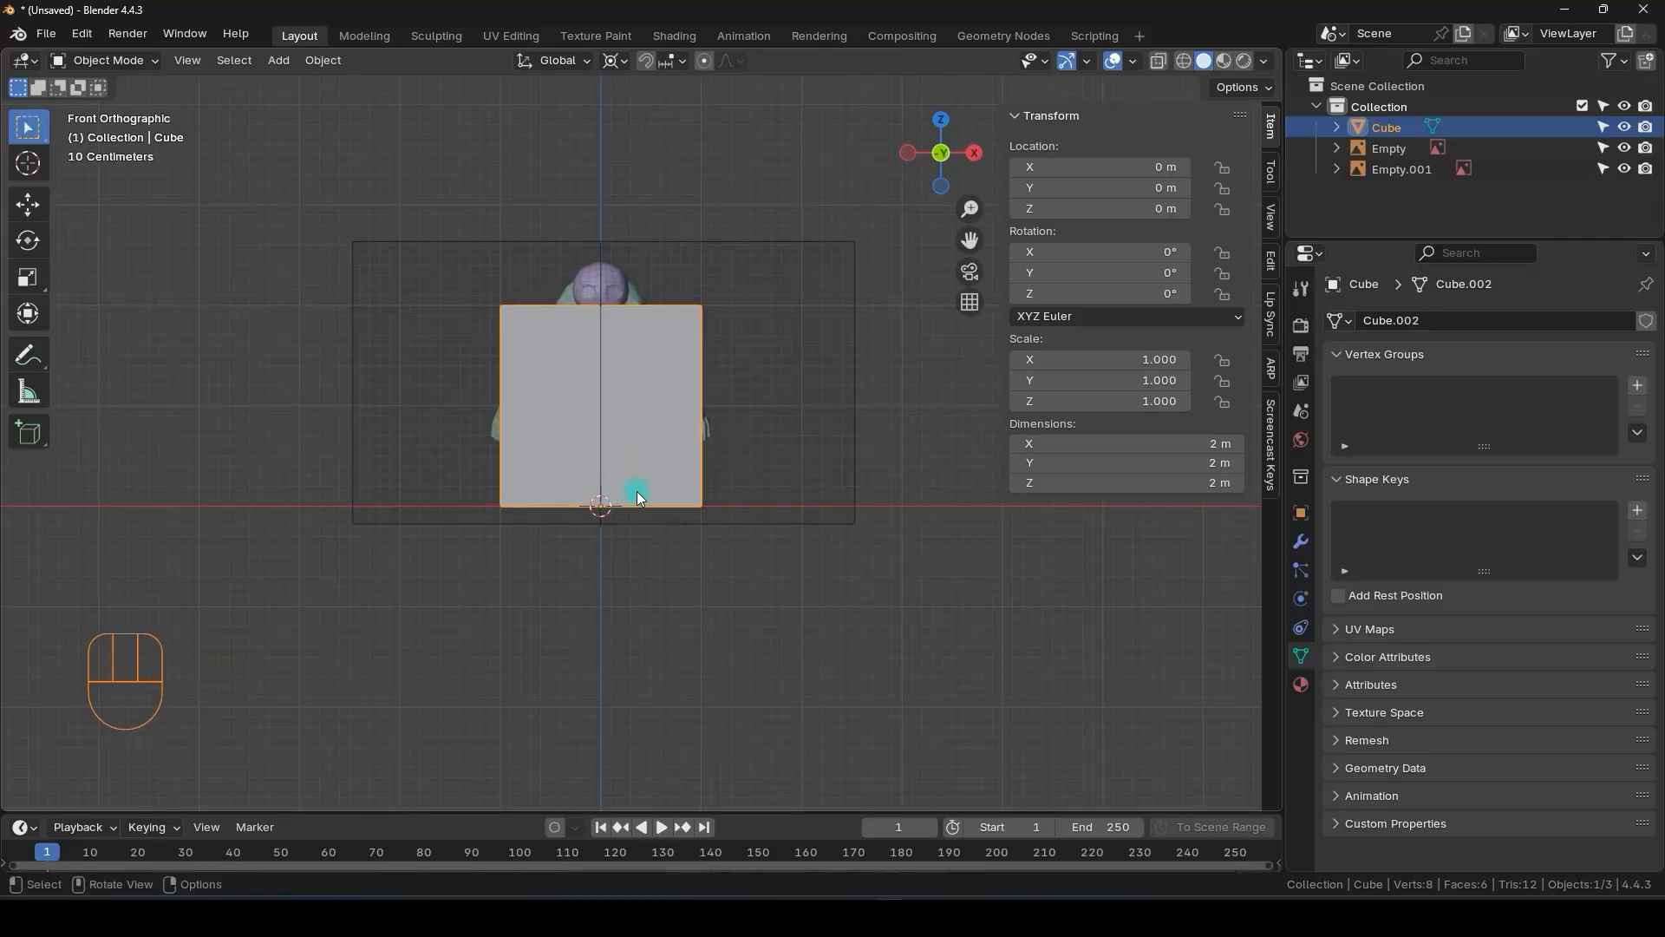
- Mark the cube's top edge and a slightly lower level with short annotation lines beside its upper corner
left_click_drag(664, 191, 465, 300)
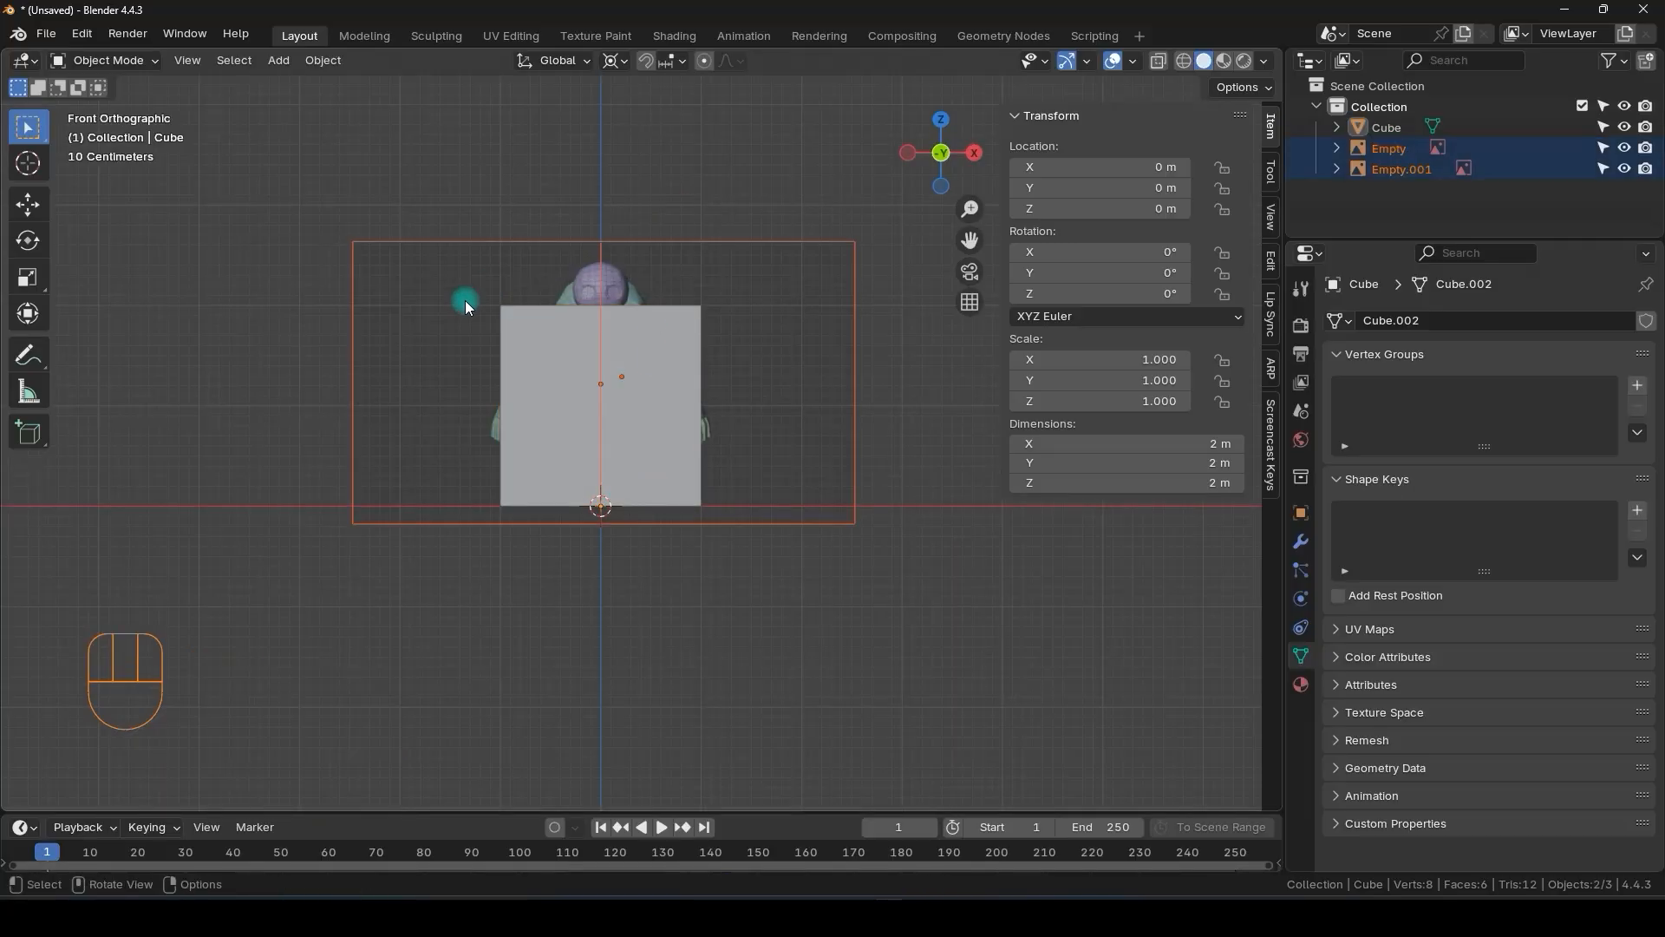
scroll(444, 364, "up", 2)
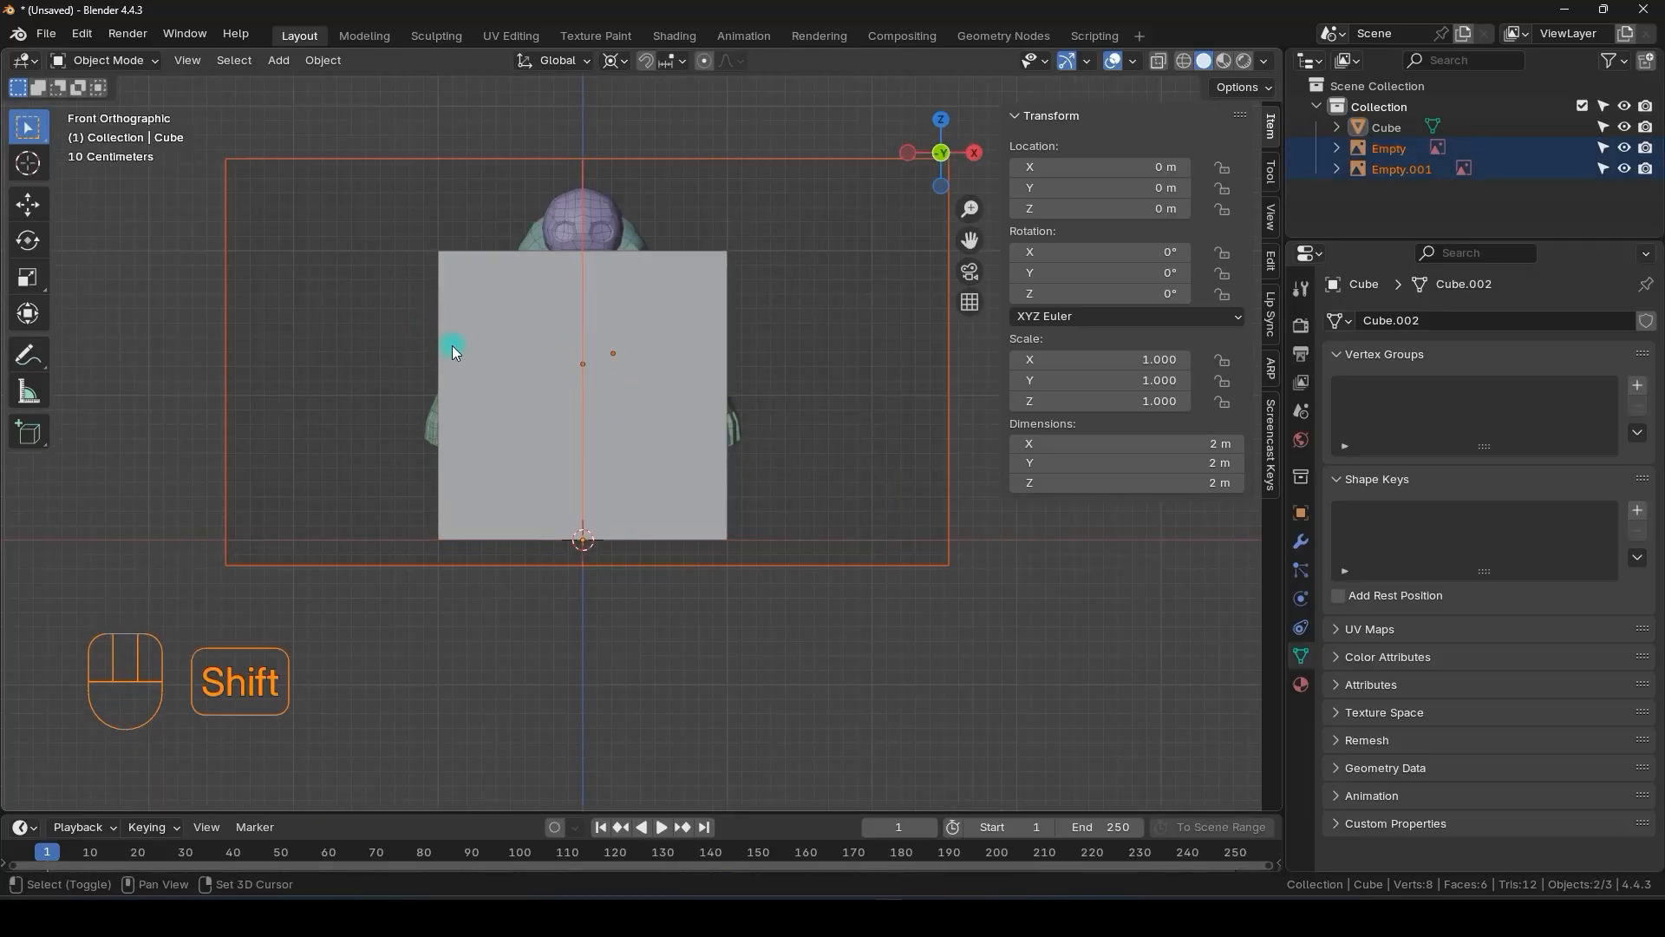
middle_click_drag(451, 345, 508, 402, "shift")
scroll(437, 357, "up", 2)
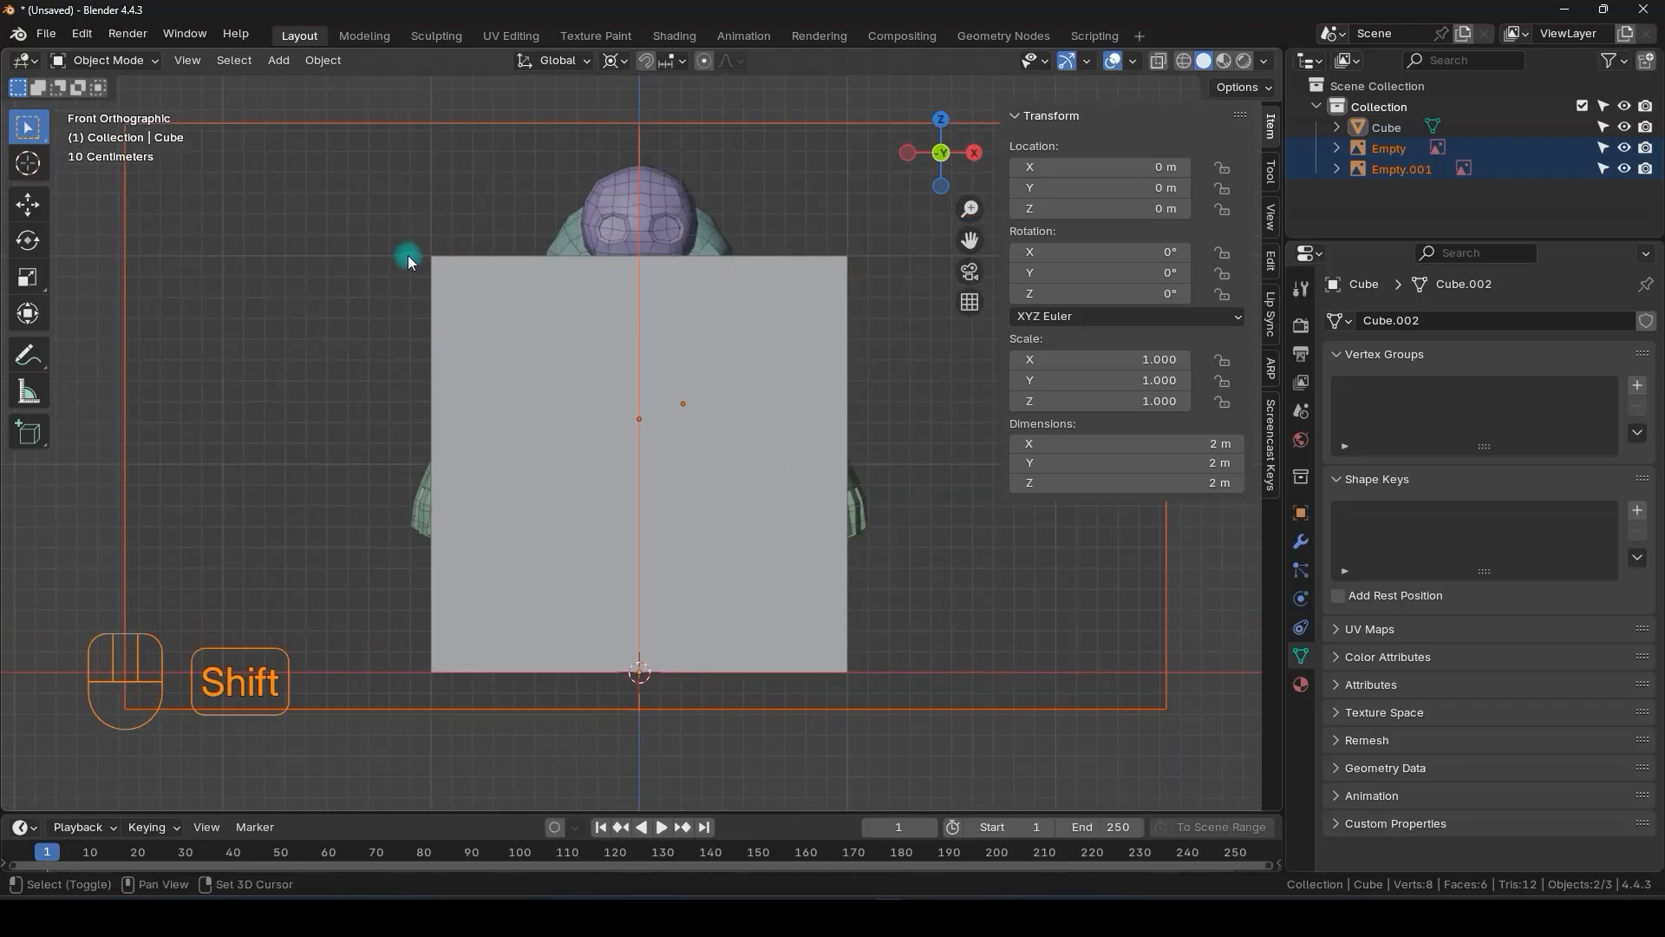
key("d")
left_click_drag(409, 249, 409, 254)
left_click_drag(417, 323, 438, 318)
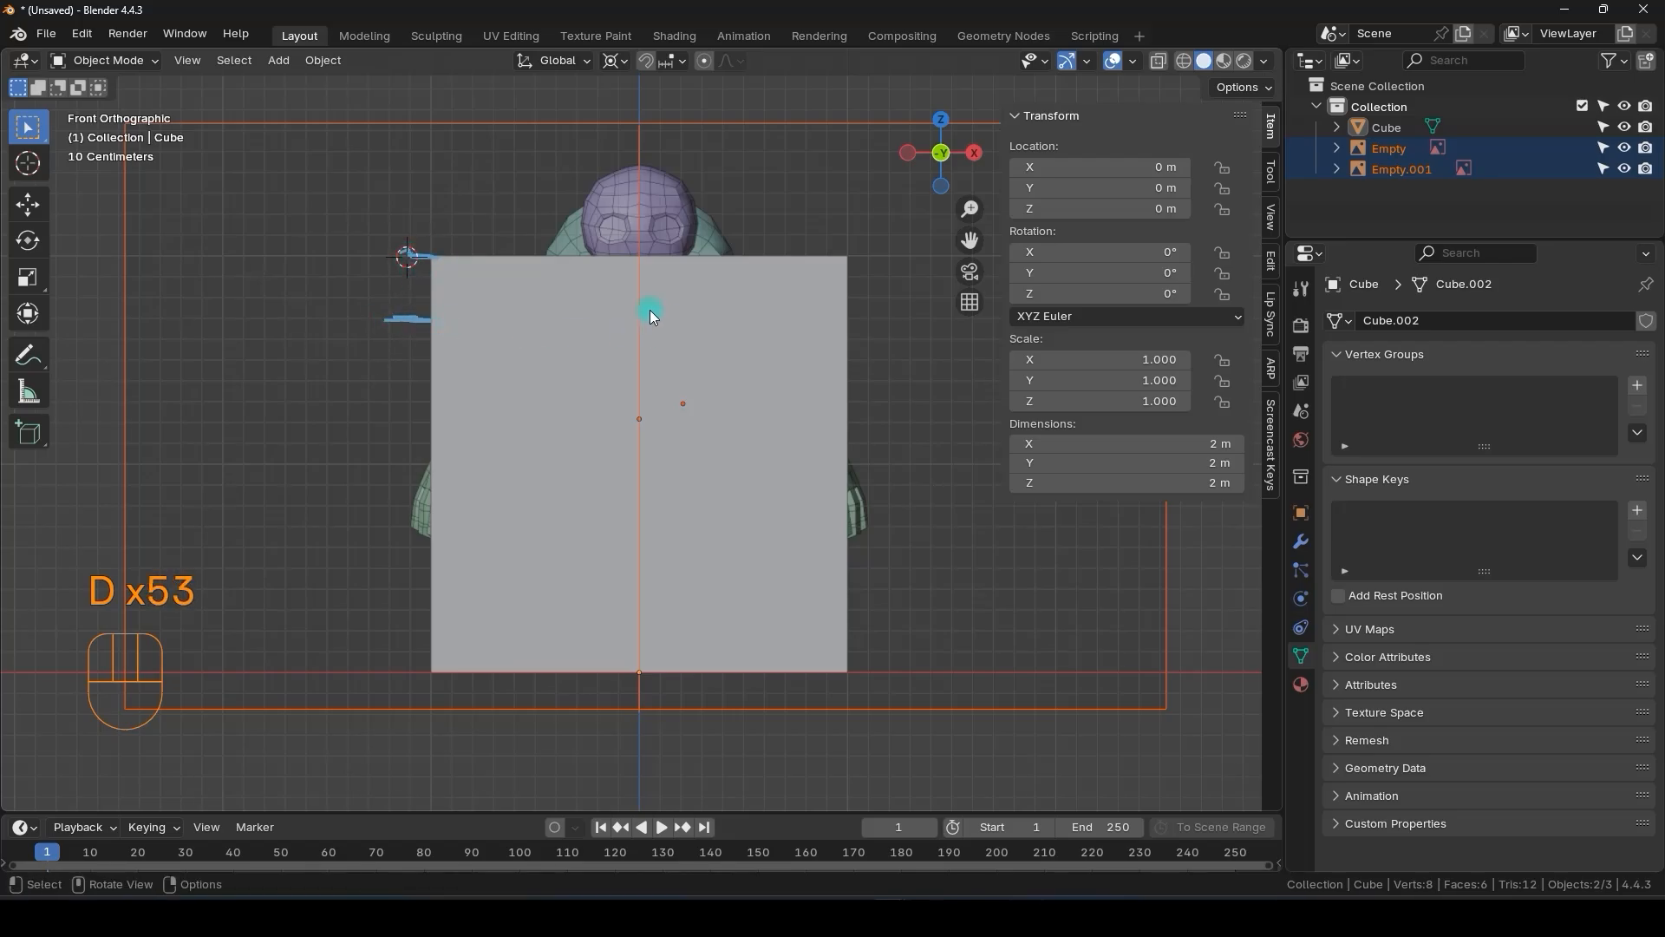
- Erase the annotation lines beside the cube and return the 3D cursor to the world origin
mouse_move(489, 230)
right_mouse_down("shift")
mouse_move(394, 324)
mouse_move(411, 272)
mouse_move(411, 311)
mouse_move(367, 322)
right_mouse_up("shift")
key("shift+s")
left_click(499, 341)
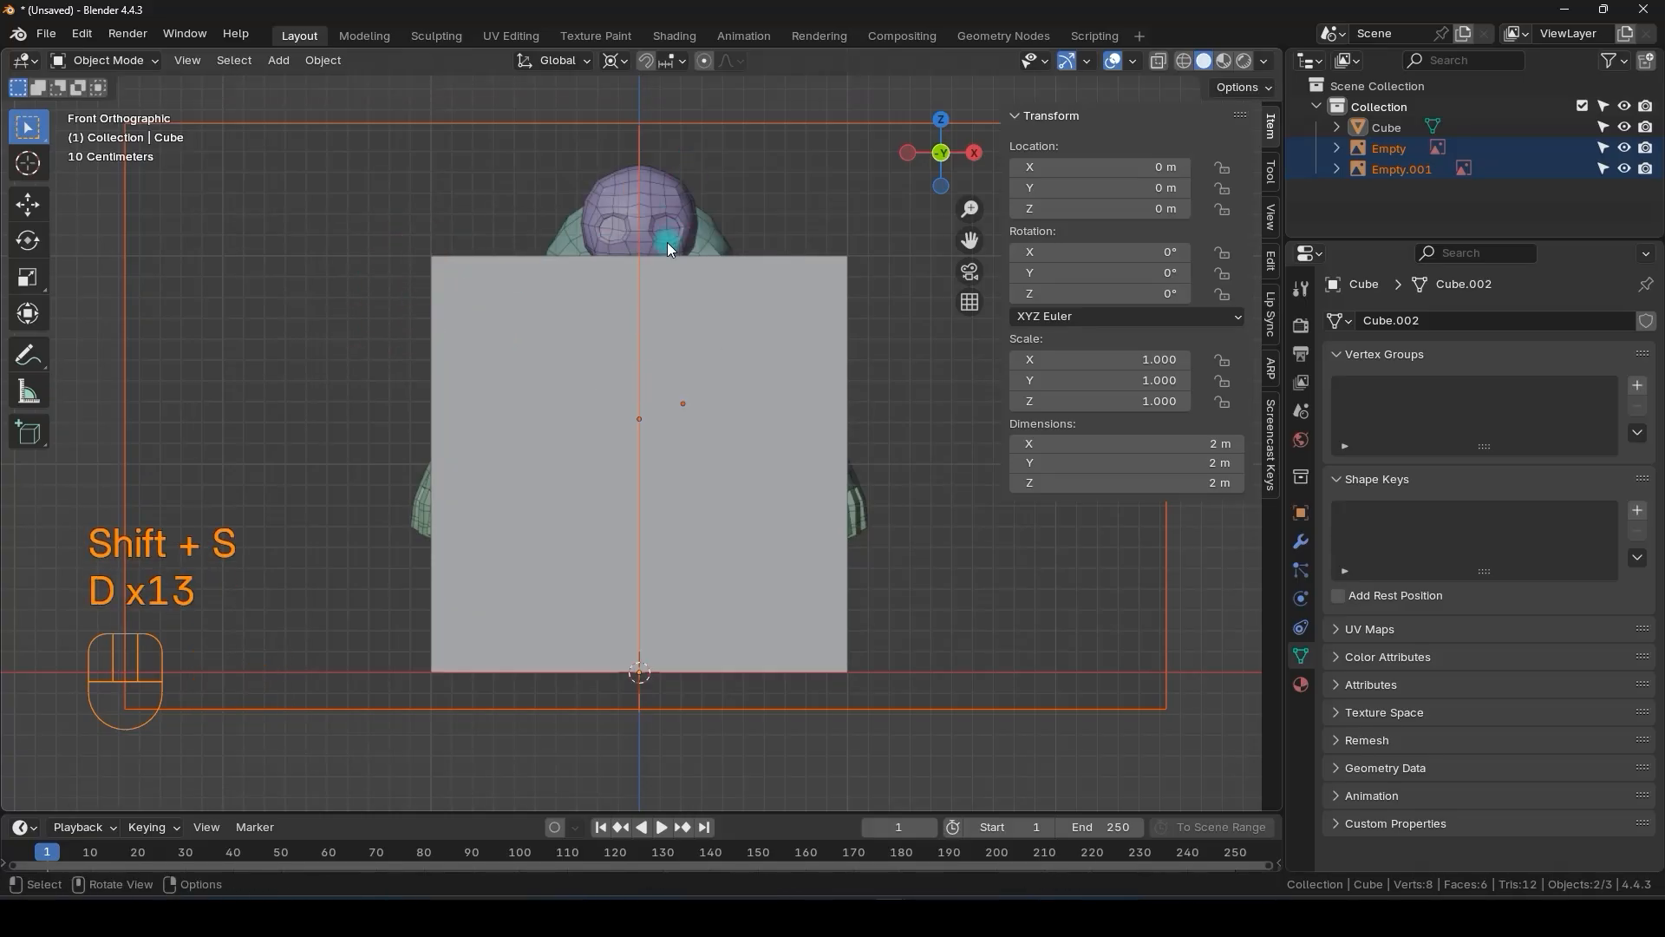
- Scale both reference images down about the 3D cursor until the character's head fits within the cube's height
scroll(667, 242, "down", 2)
left_click_drag(726, 164, 538, 279)
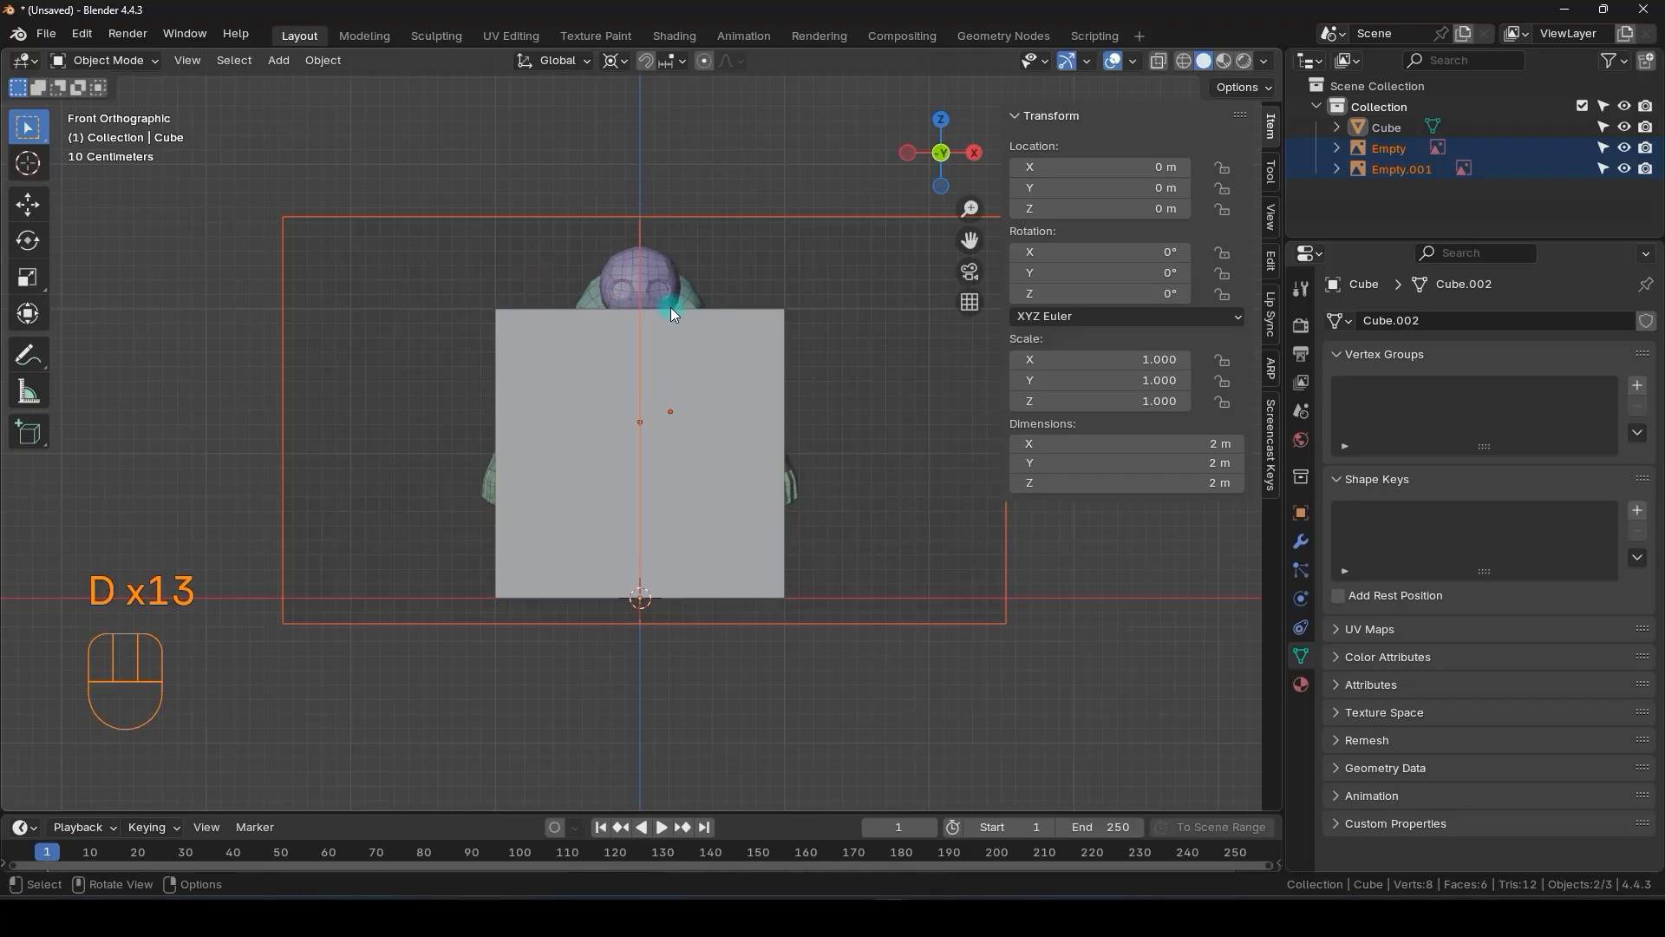
left_click(616, 60)
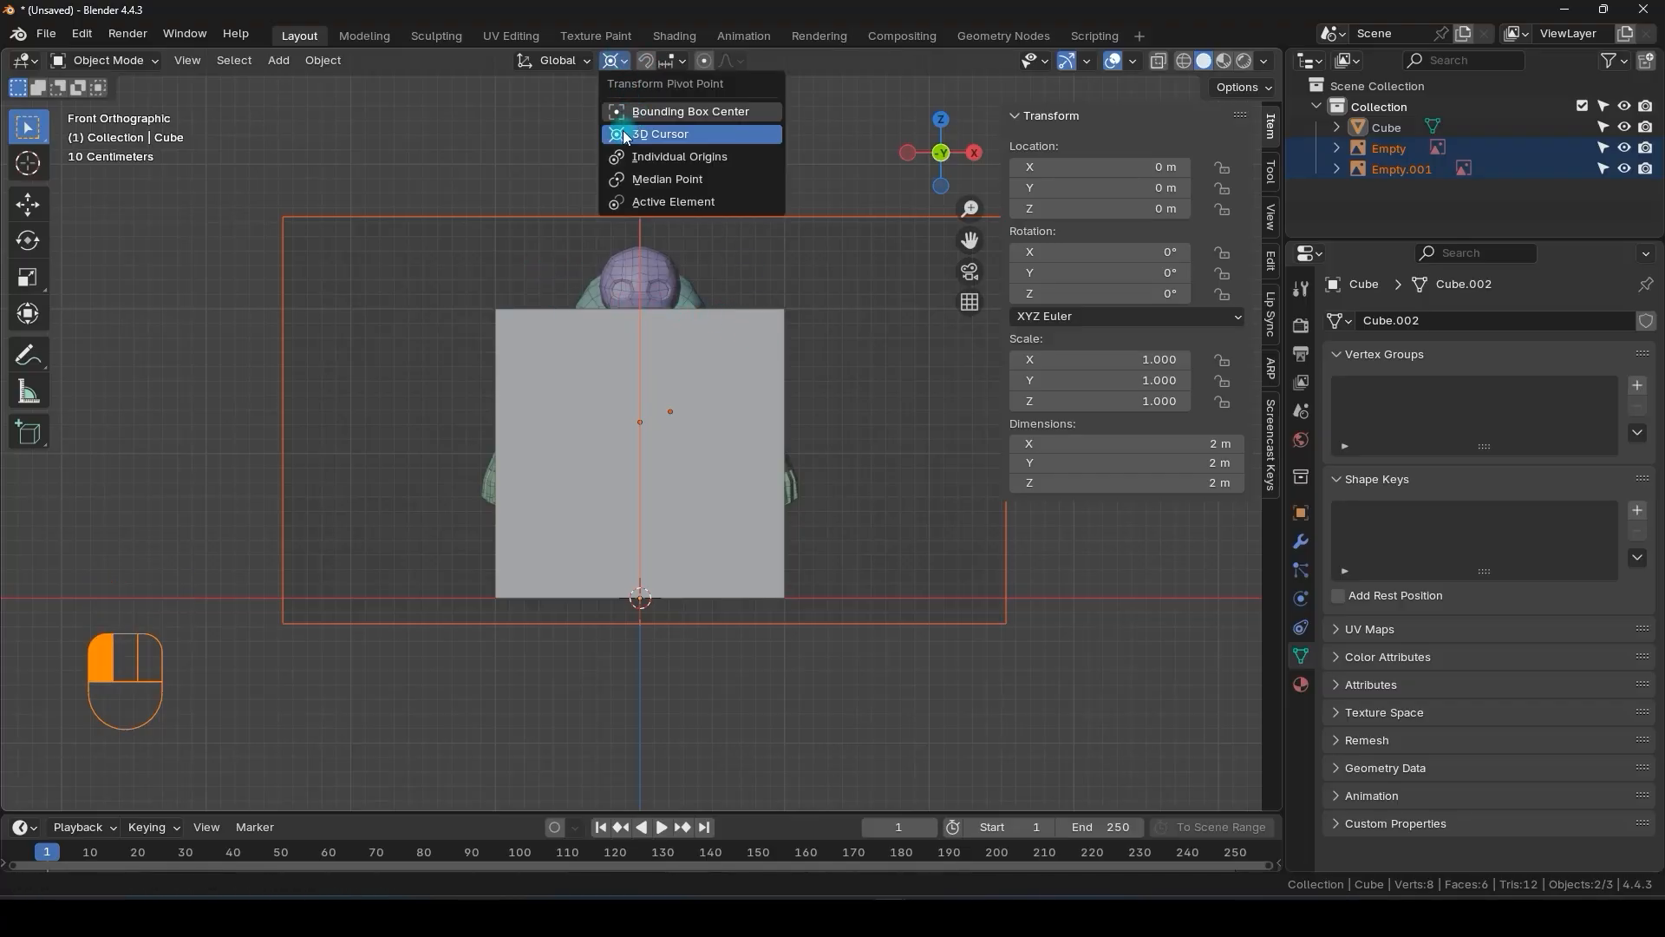
left_click(645, 133)
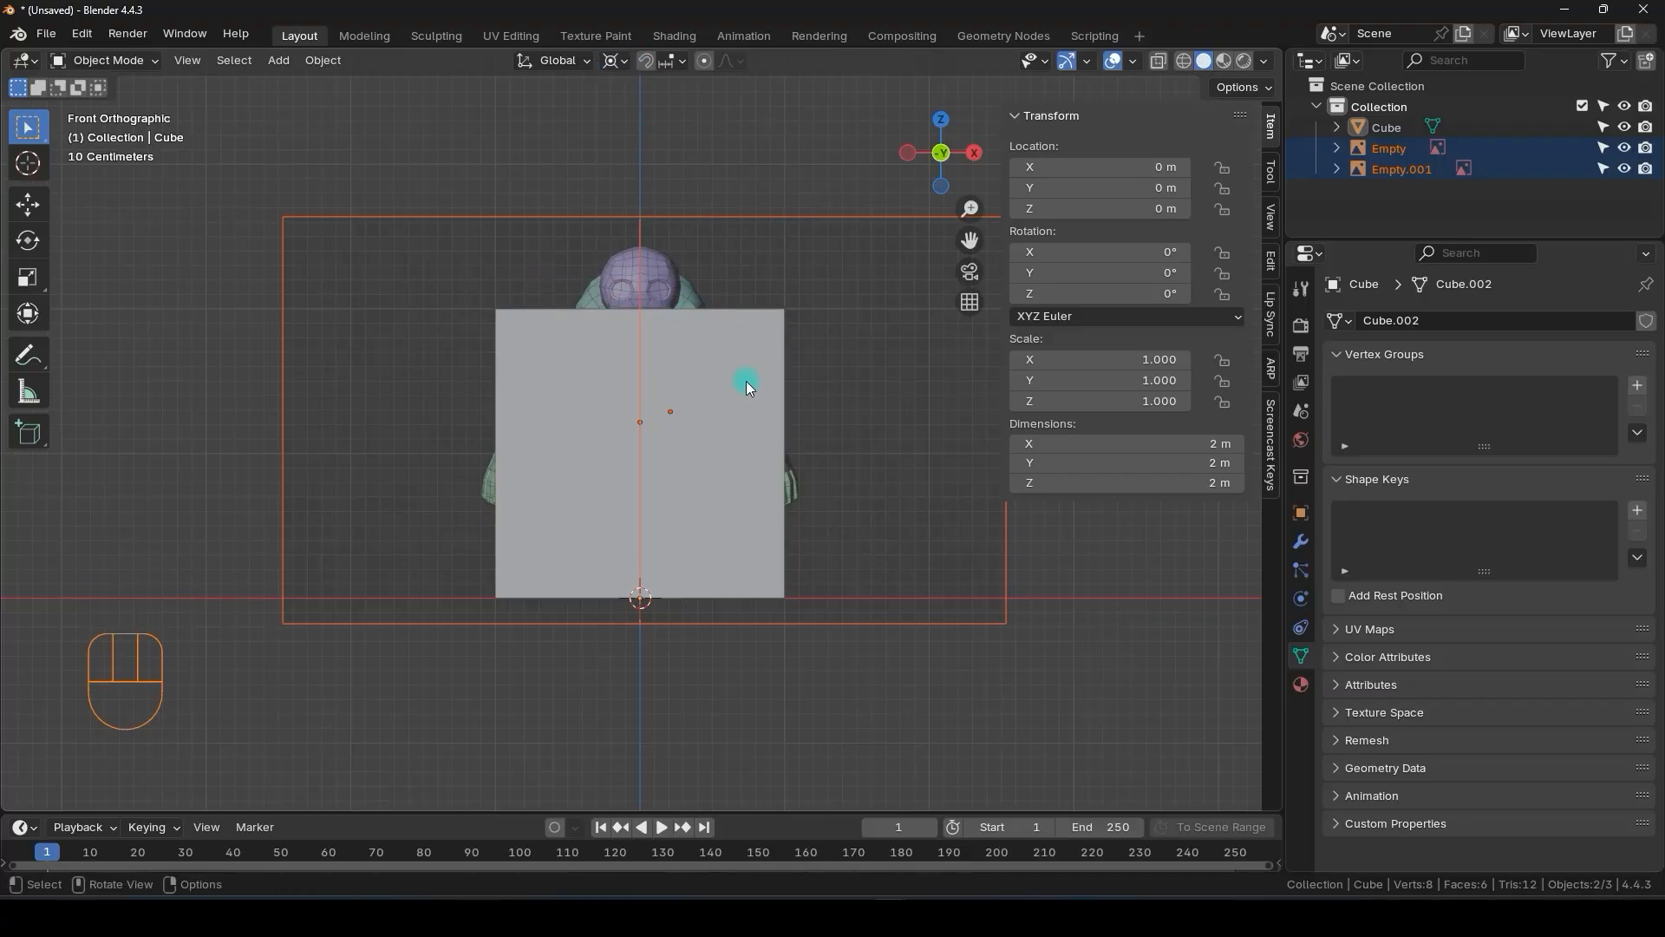
middle_click_drag(750, 387, 669, 467, "shift")
key("s")
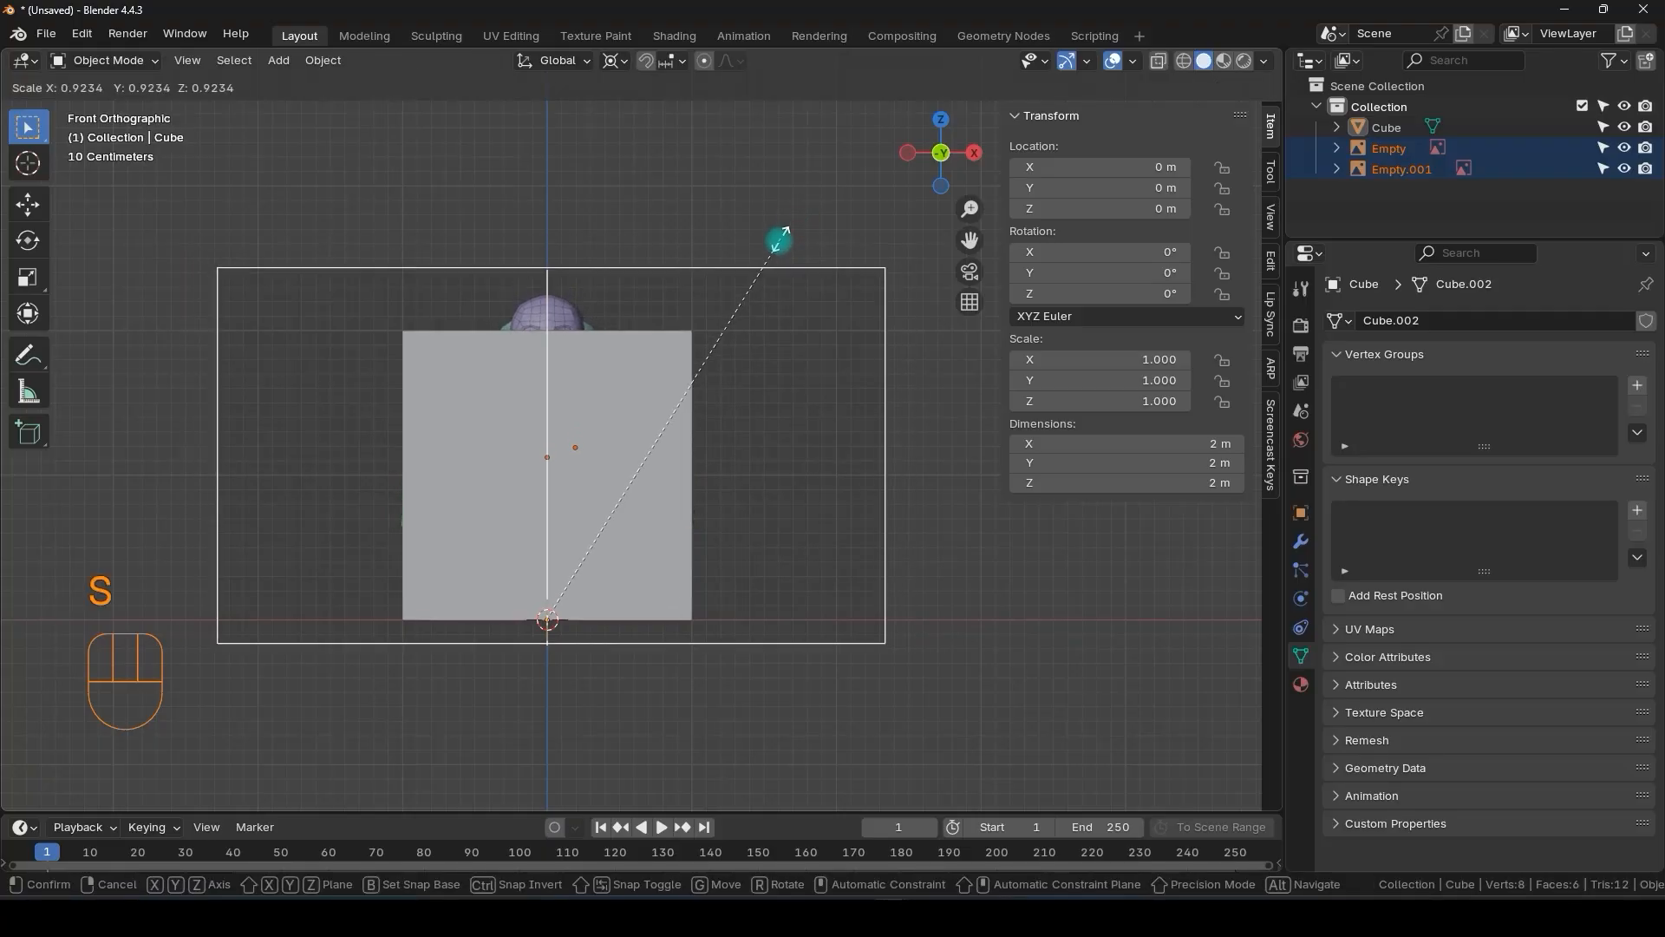
left_click(756, 269)
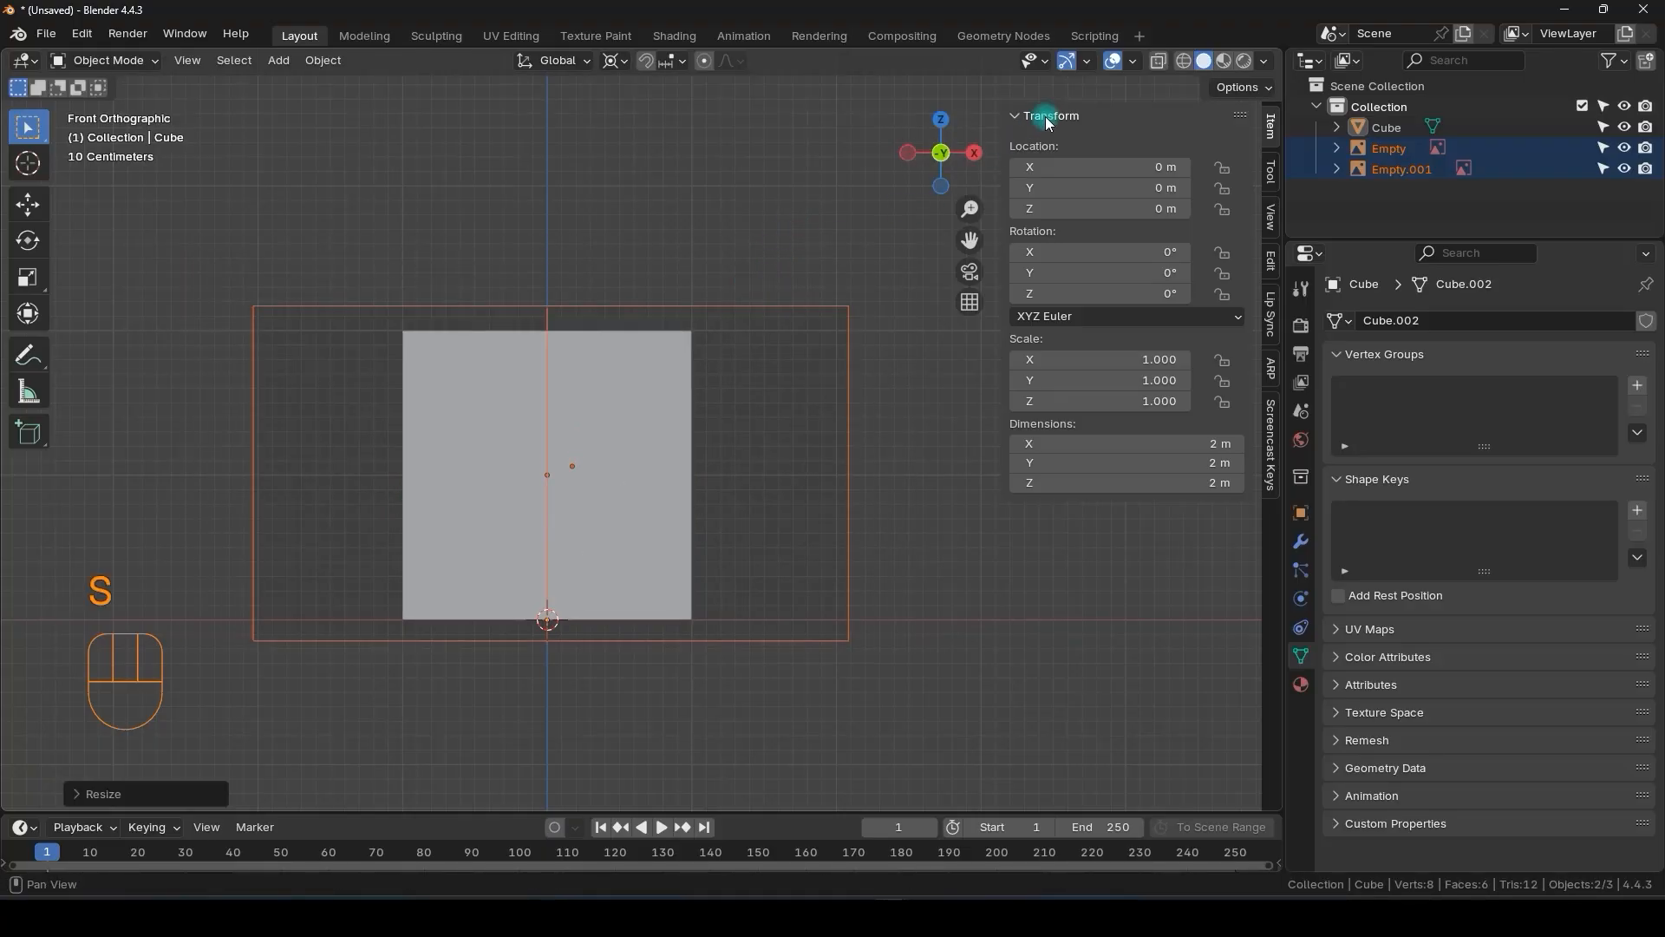
- Turn on X-ray and scale both reference images by about 0.85, placing the character's head below the cube's top
left_click(1157, 60)
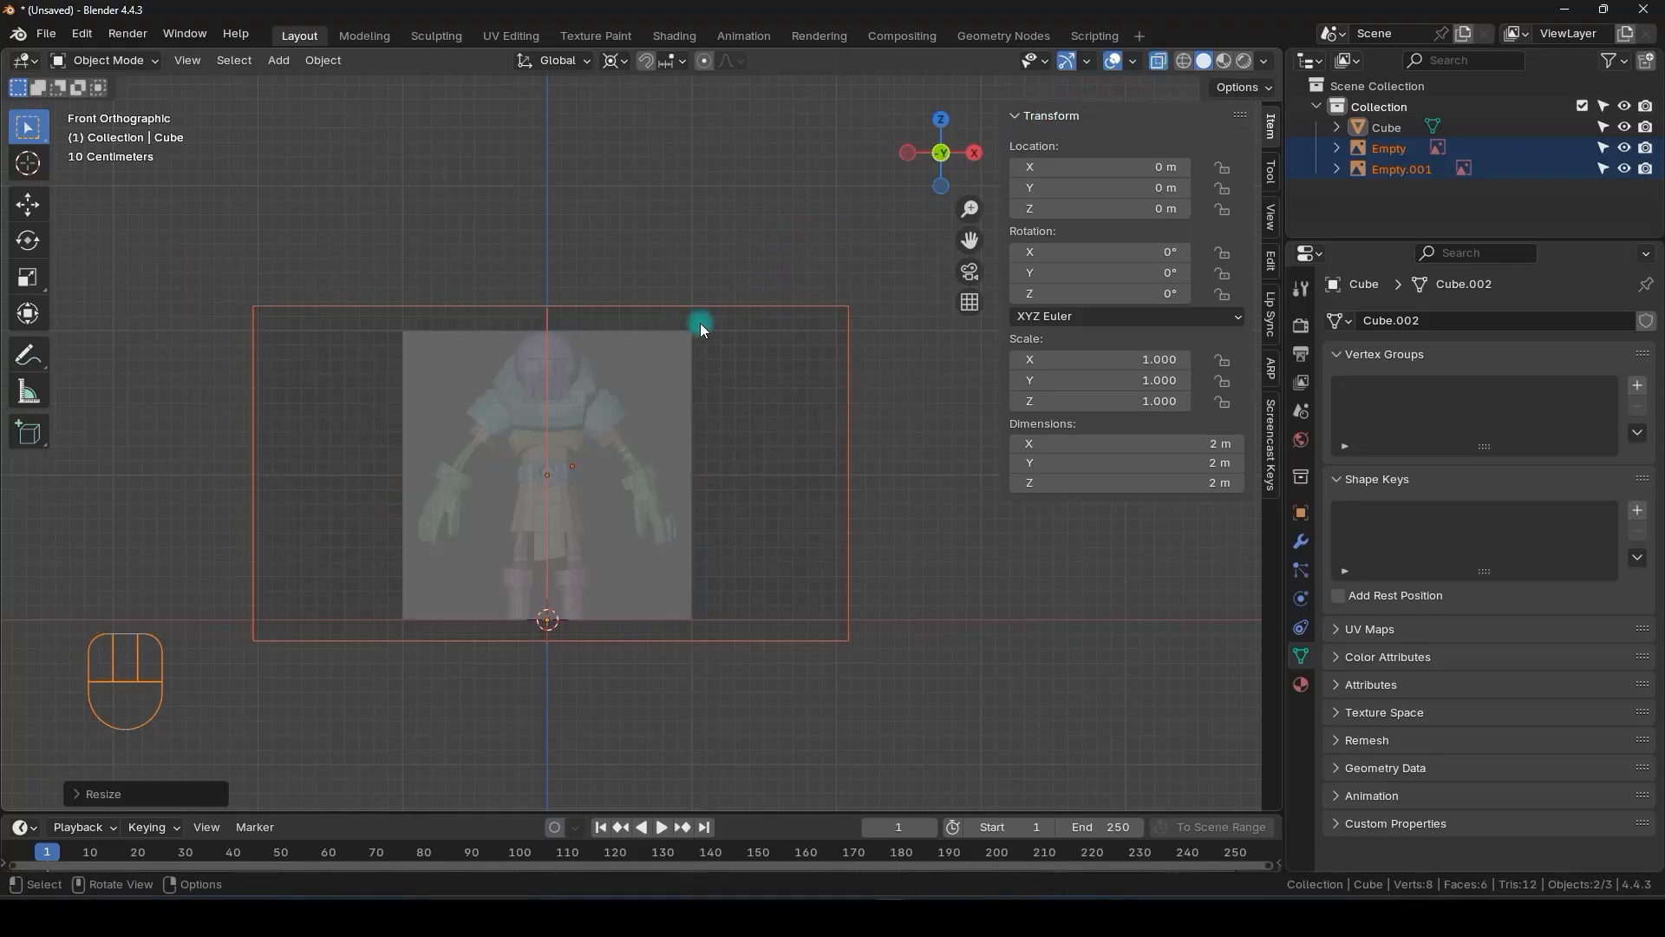
scroll(685, 308, "up", 2)
key("s")
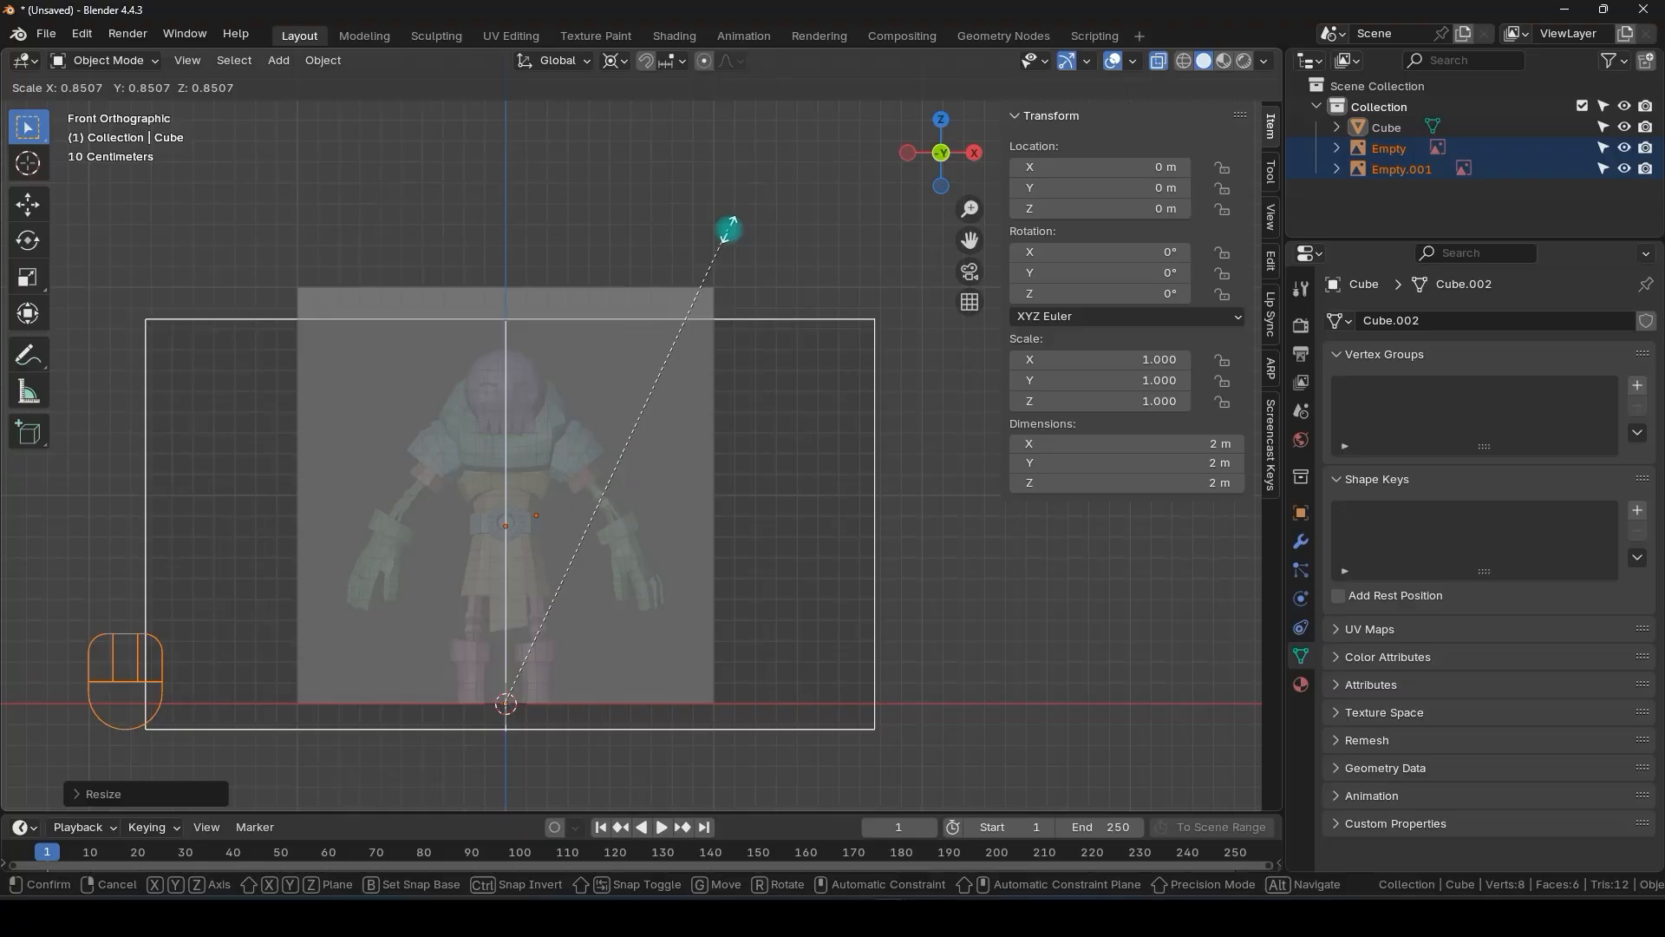
left_click(728, 228)
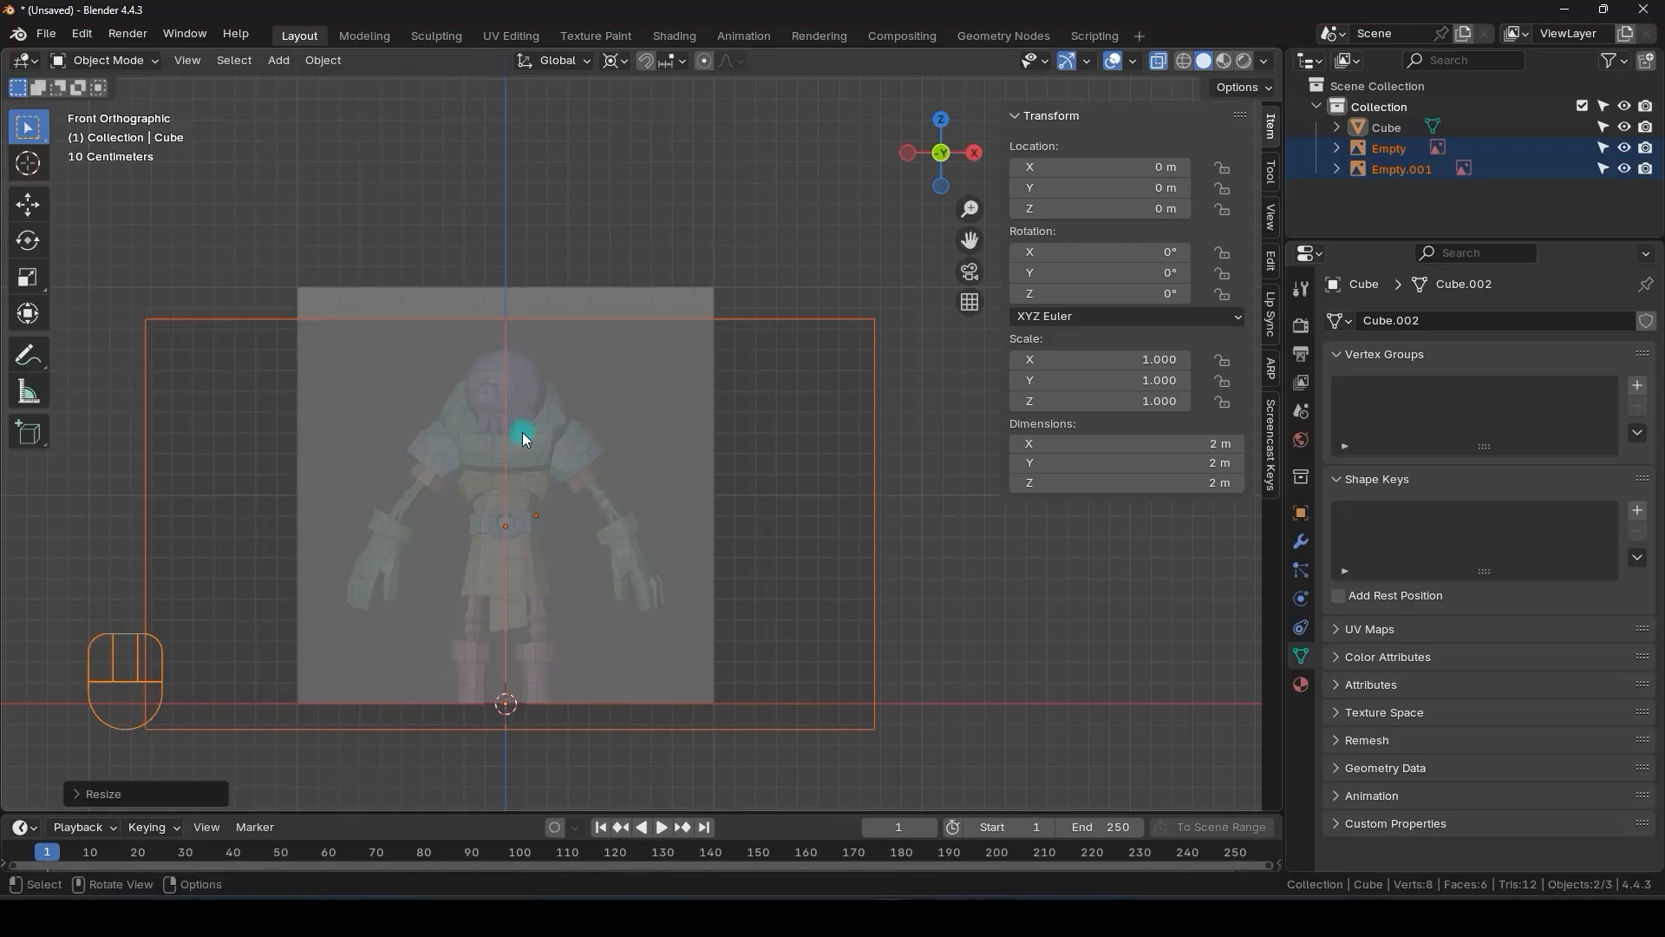
- Turn off X-ray and delete the cube
middle_click_drag(793, 286, 653, 345)
key("alt+z")
left_click(693, 286)
key("Delete")
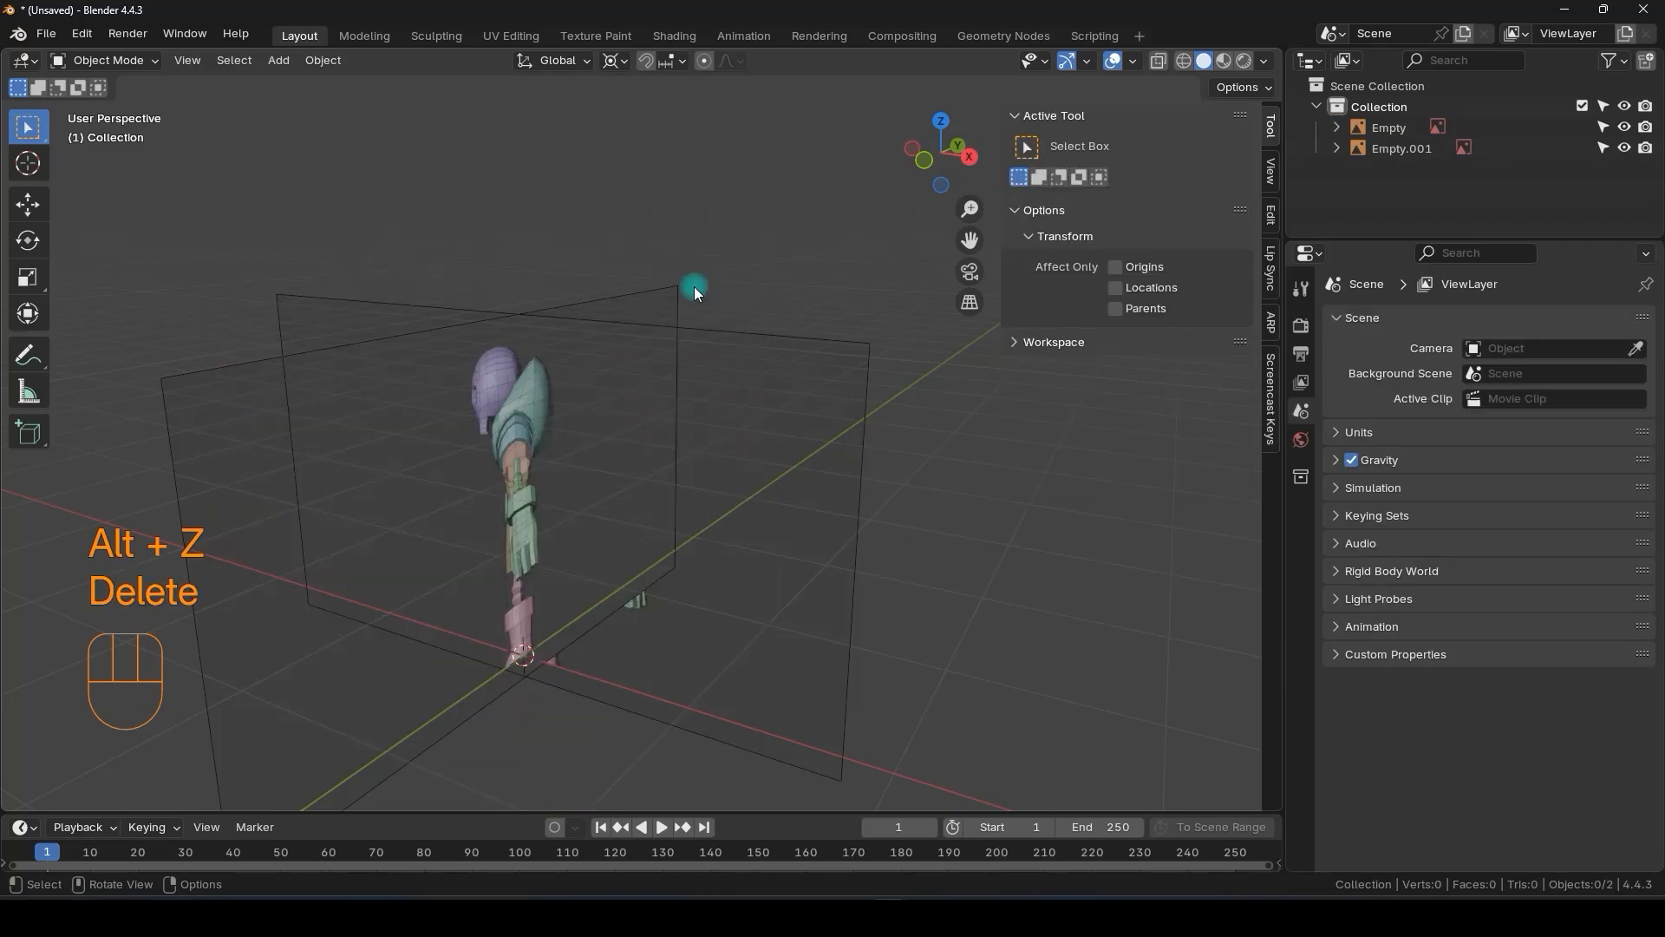
- Draw a horizontal annotation line above the character's head, starting at the centre axis, and erase it
middle_click_drag(449, 413, 579, 376, "alt")
mouse_move(577, 351)
middle_mouse_down("ctrl")
mouse_move(575, 397)
mouse_move(595, 407)
mouse_move(575, 402)
mouse_move(570, 360)
middle_mouse_up("ctrl")
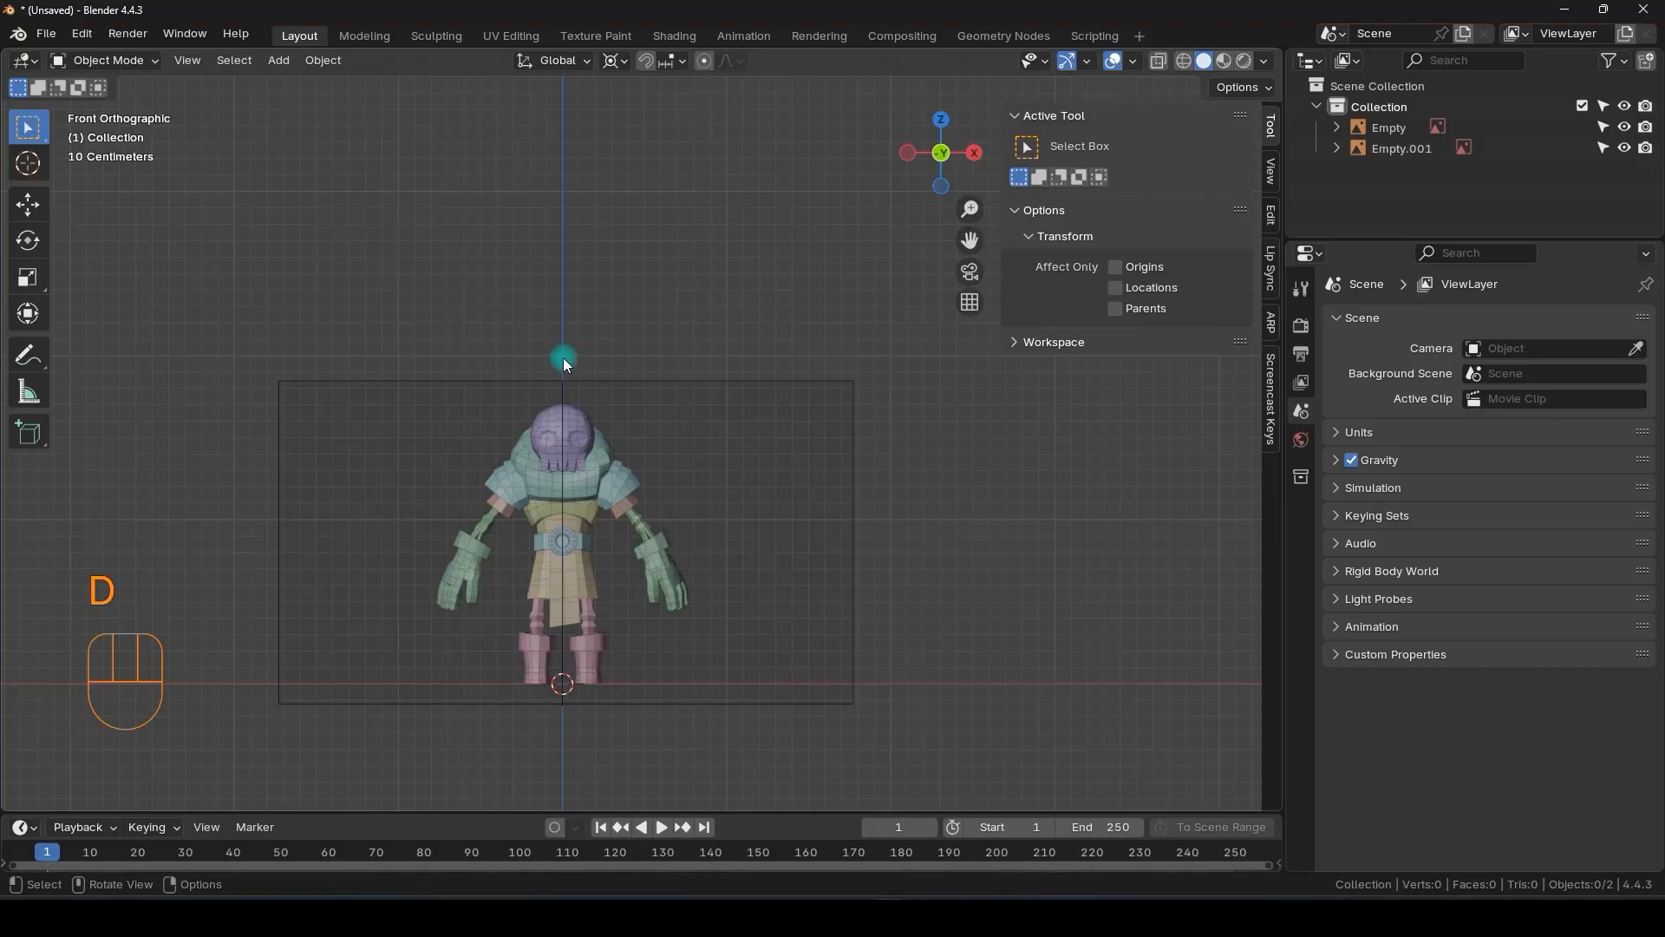
left_click_drag(564, 354, 731, 352)
scroll(647, 390, "up", 2)
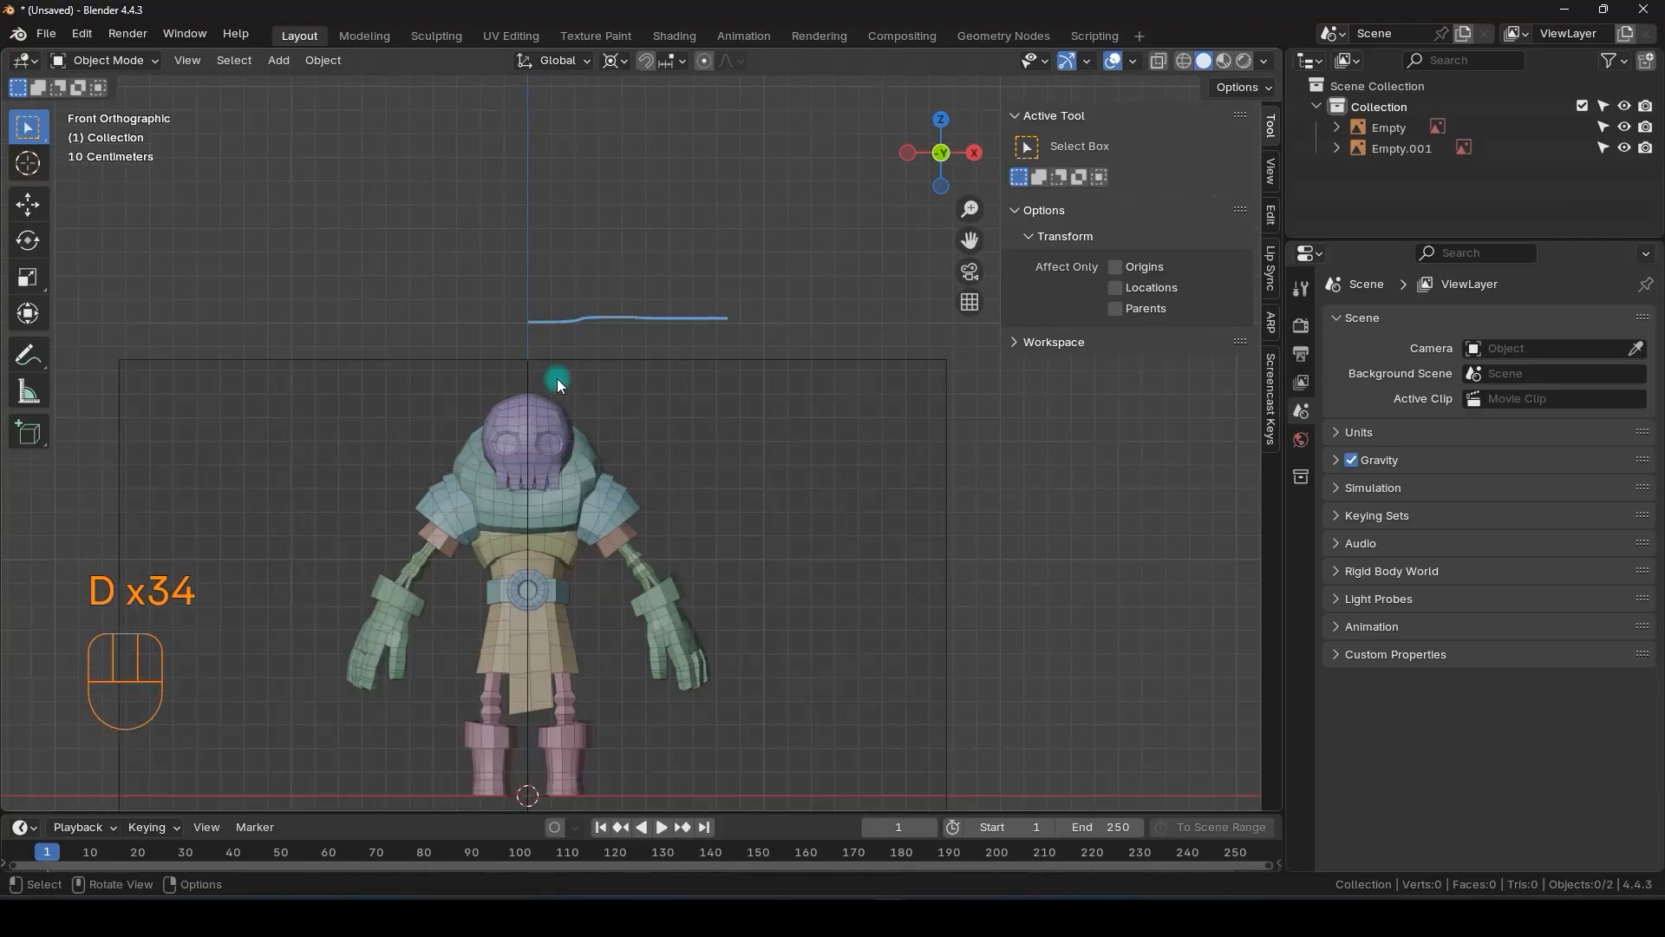
scroll(525, 393, "up", 2)
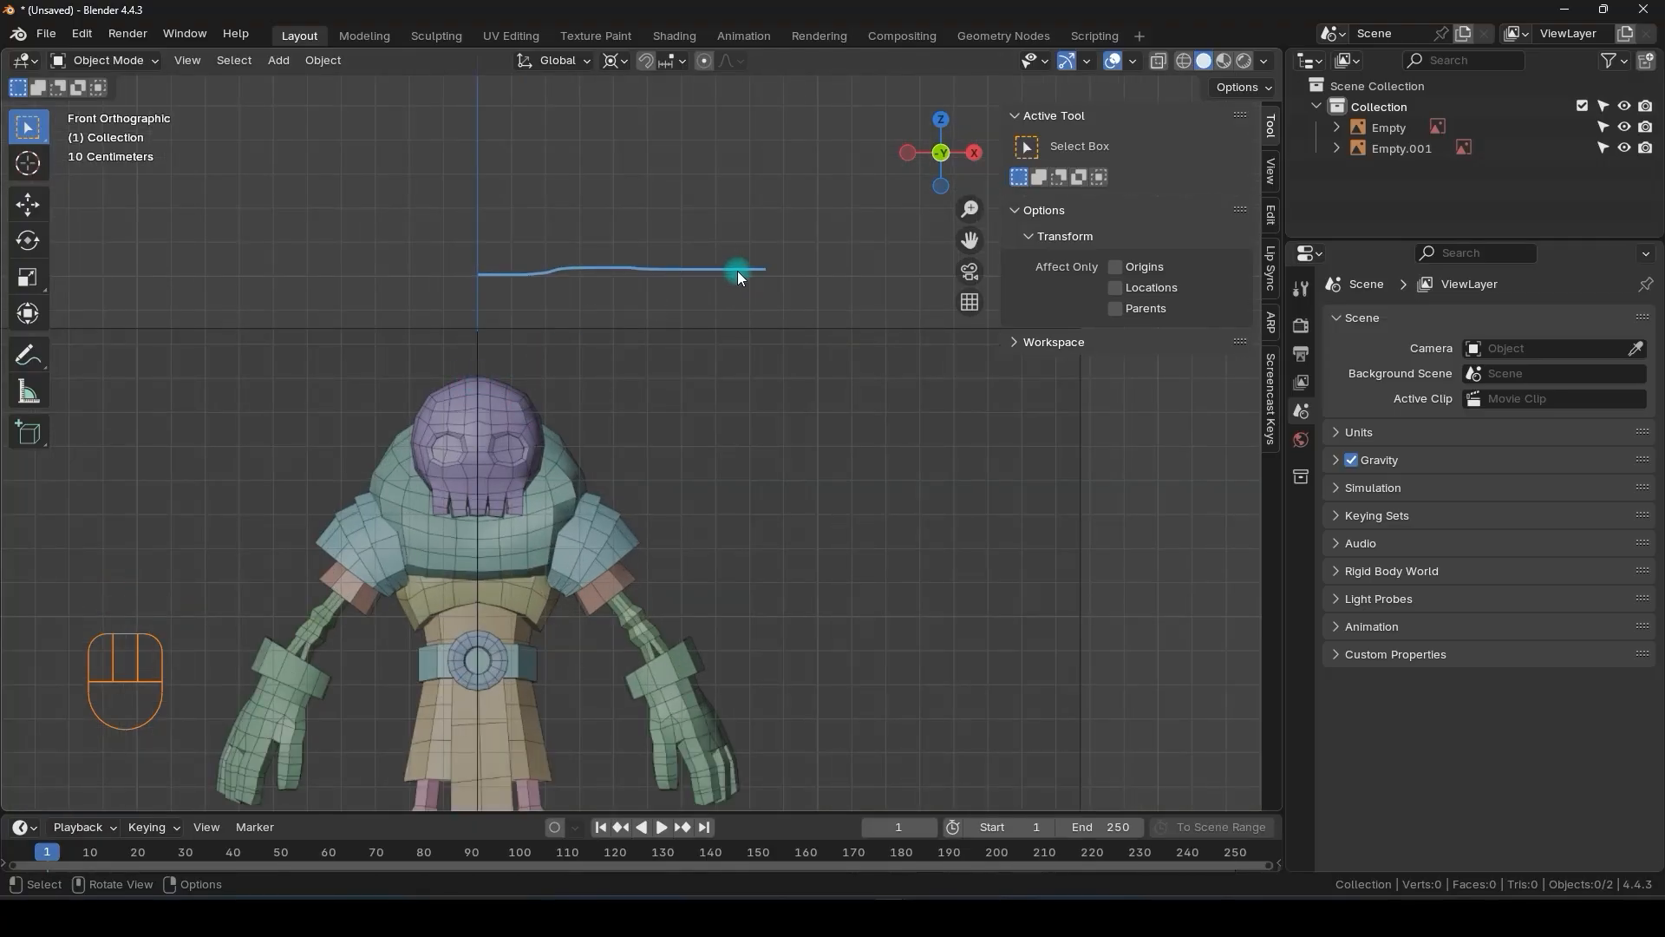
key("d")
mouse_move(768, 271)
right_mouse_down()
mouse_move(476, 252)
mouse_move(482, 265)
right_mouse_up()
- Make both reference image empties unselectable and collapse their collection in the outliner
scroll(641, 486, "down", 5)
middle_click_drag(652, 497, 627, 385, "shift")
middle_click_drag(628, 385, 598, 406)
left_click_drag(600, 227, 497, 373)
middle_click_drag(497, 373, 461, 392)
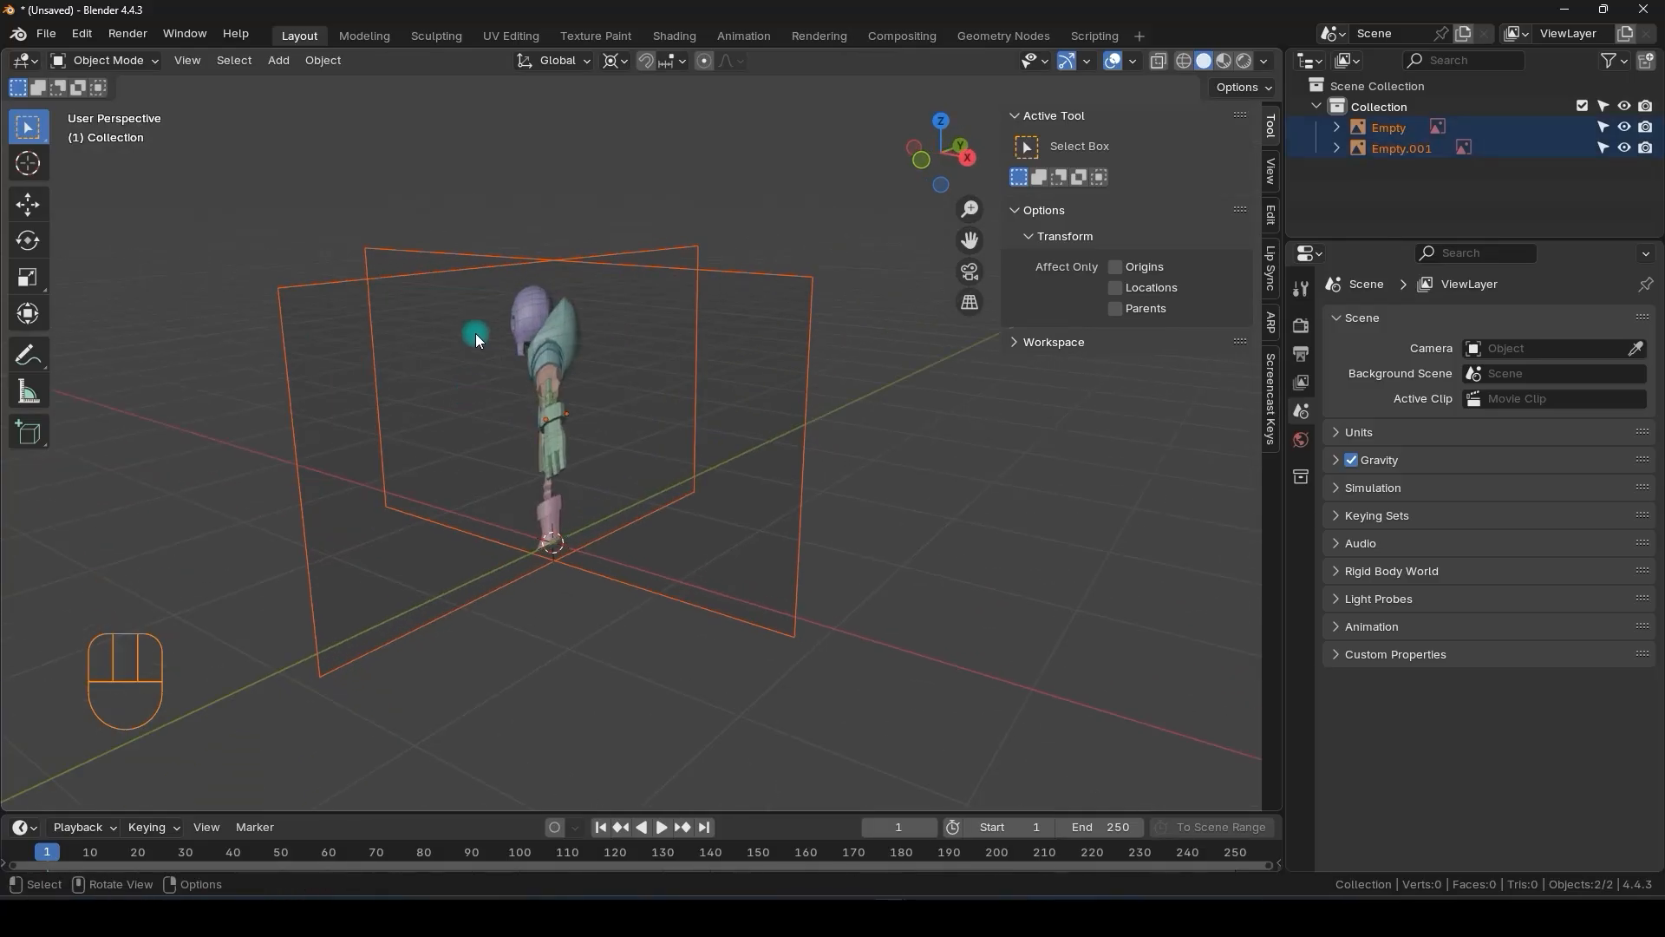
left_click(475, 333)
middle_click_drag(475, 333, 607, 356)
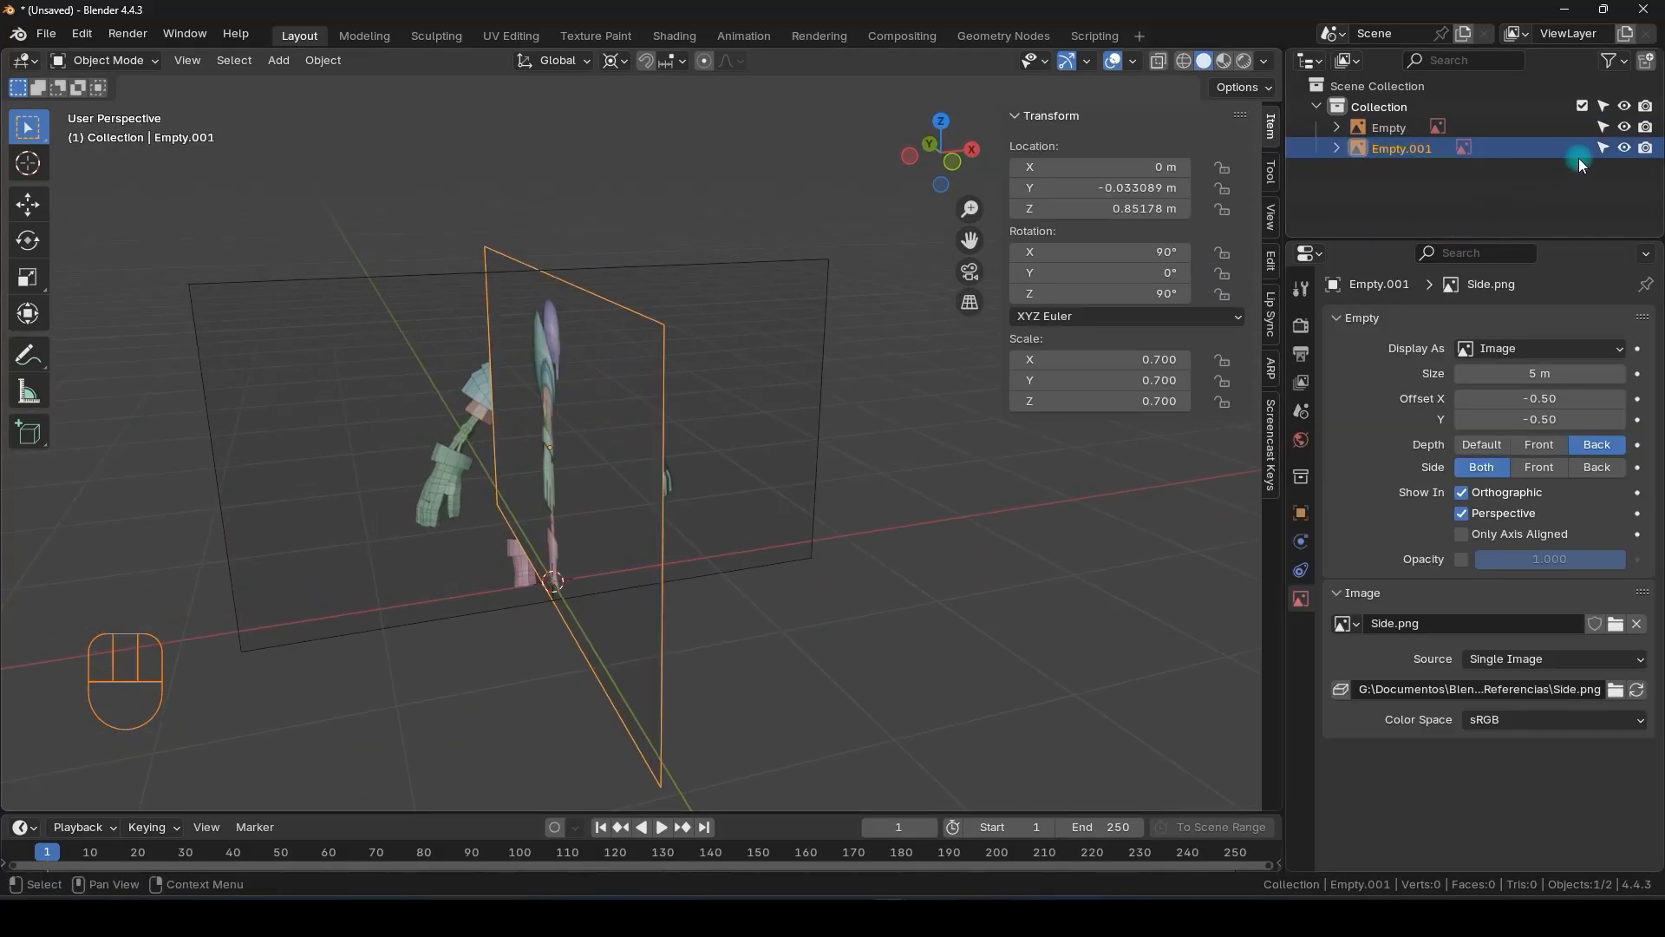
left_click(1602, 147)
left_click(1603, 126)
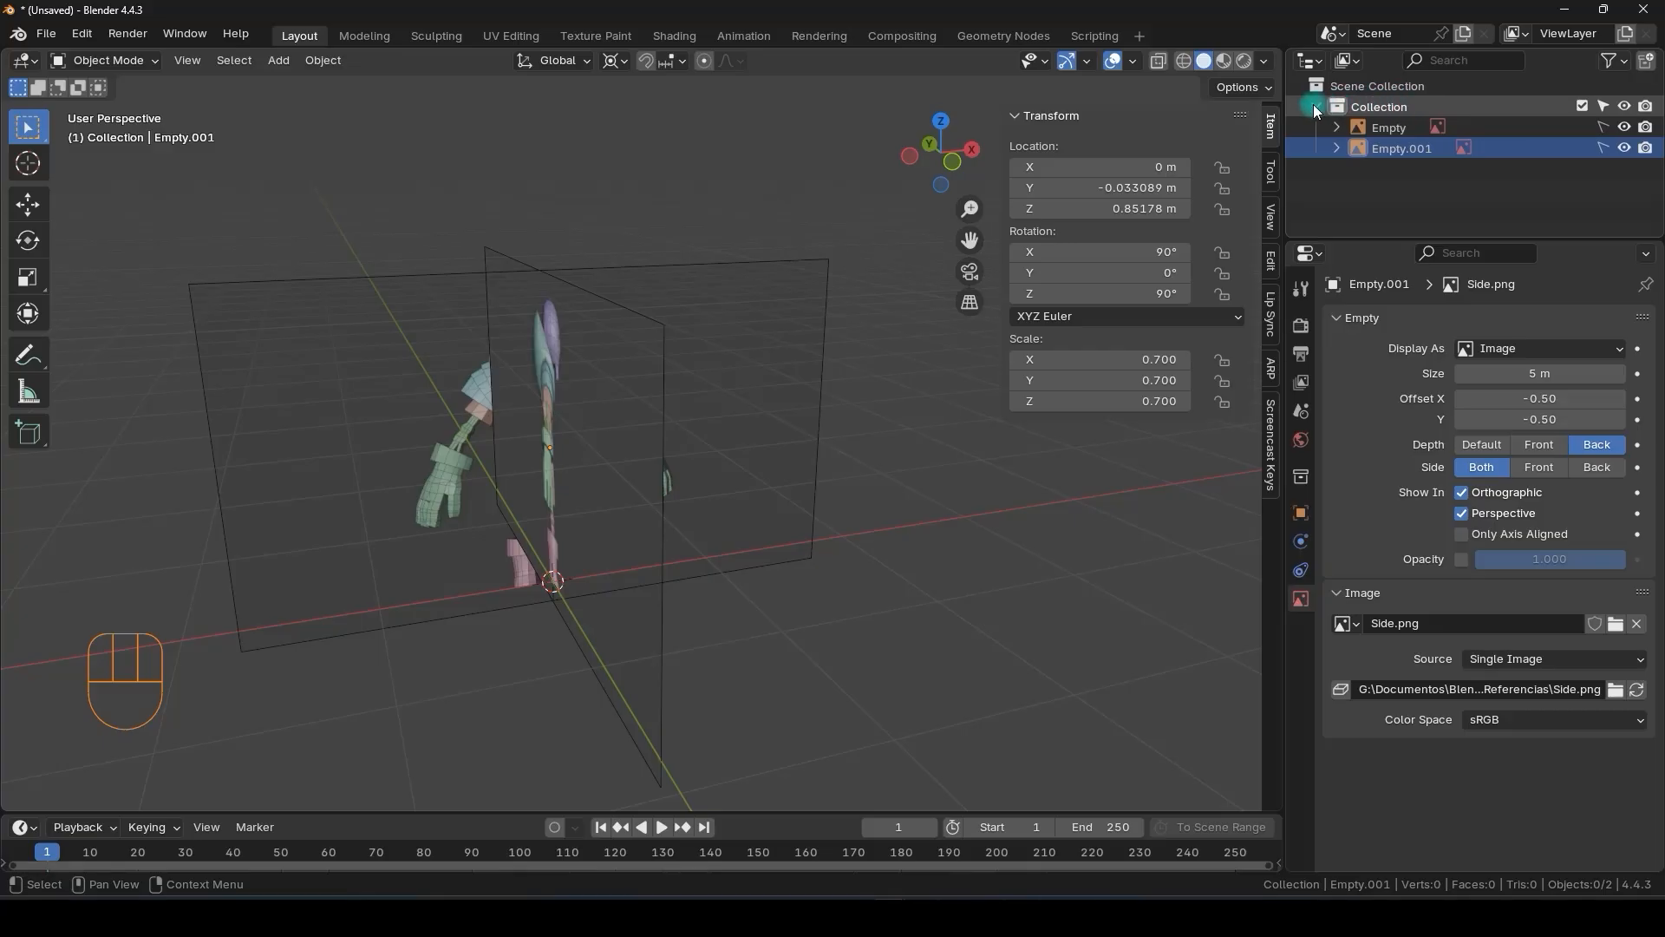
left_click(1315, 106)
- Replace the outliner with an Image Editor showing Calaca.jpg, enlarge it, and frame the character's boots there and in front view
middle_click_drag(772, 381, 841, 368)
left_click(1308, 57)
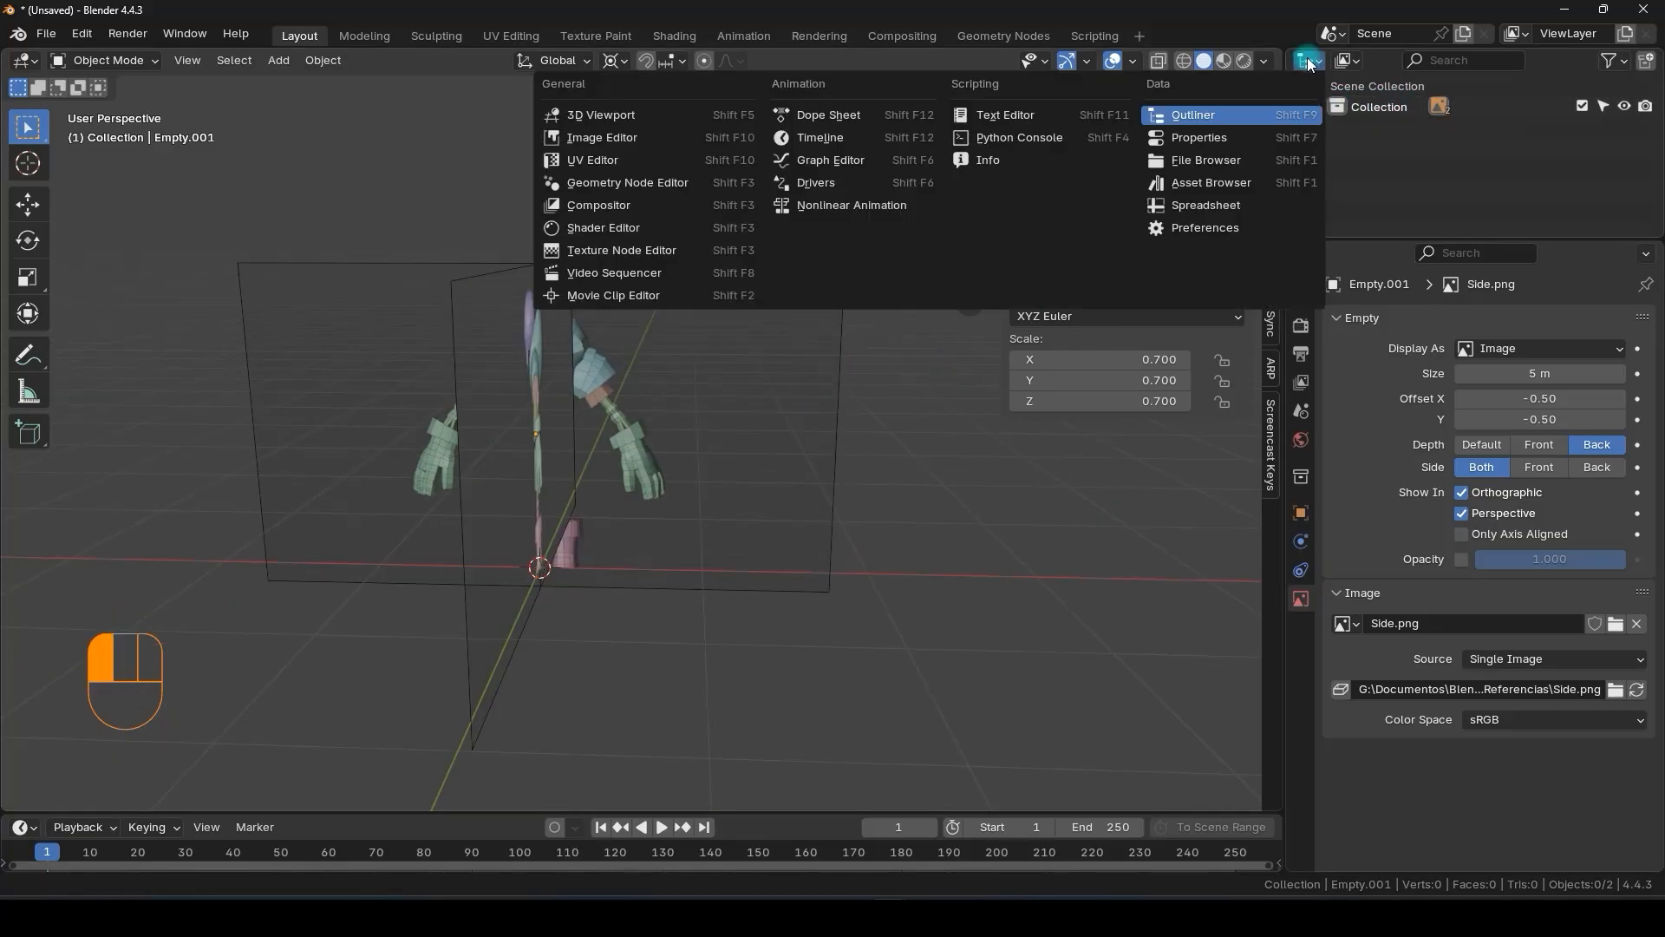
left_click(642, 146)
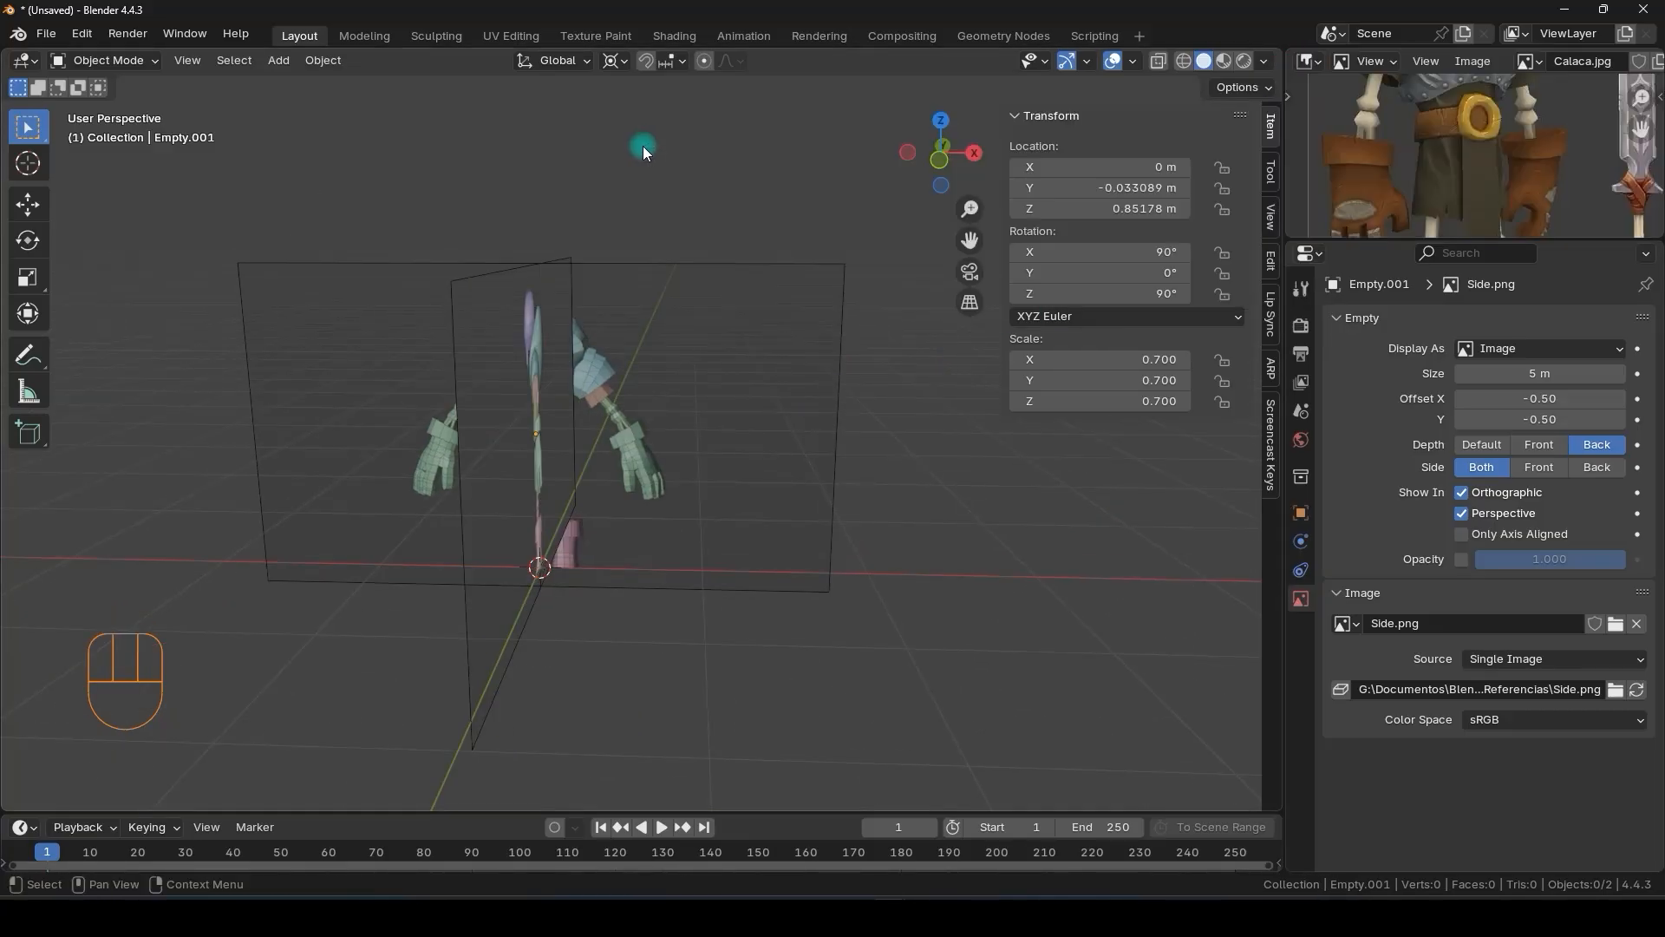
left_click_drag(1377, 243, 1345, 477)
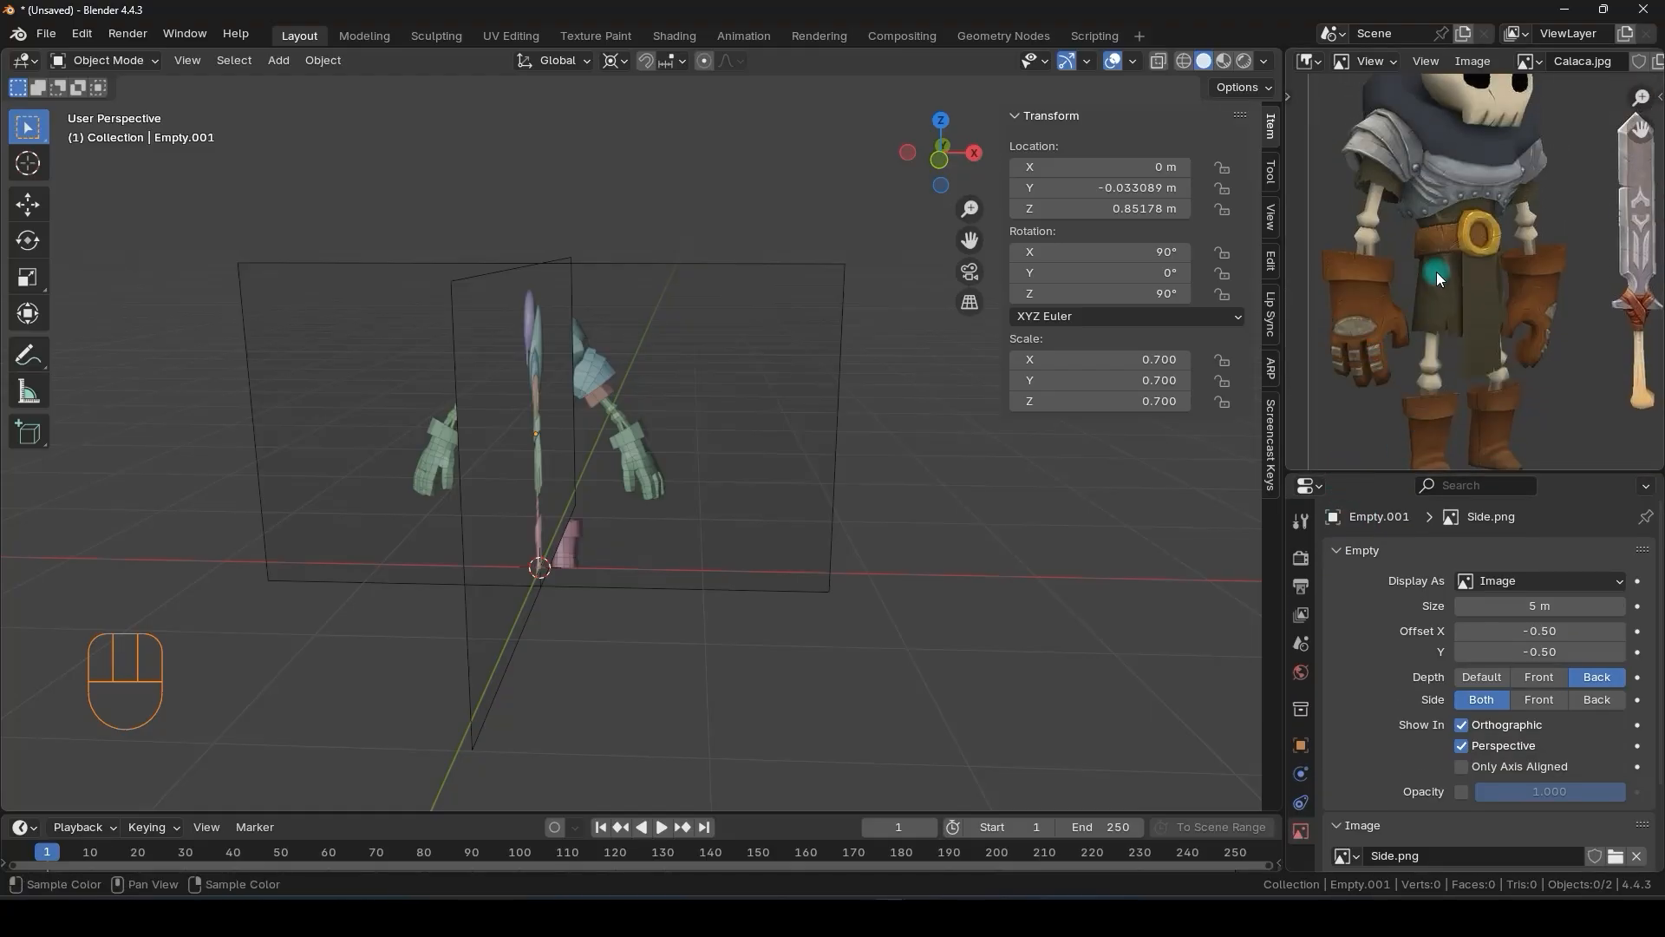
scroll(1427, 265, "down", 4)
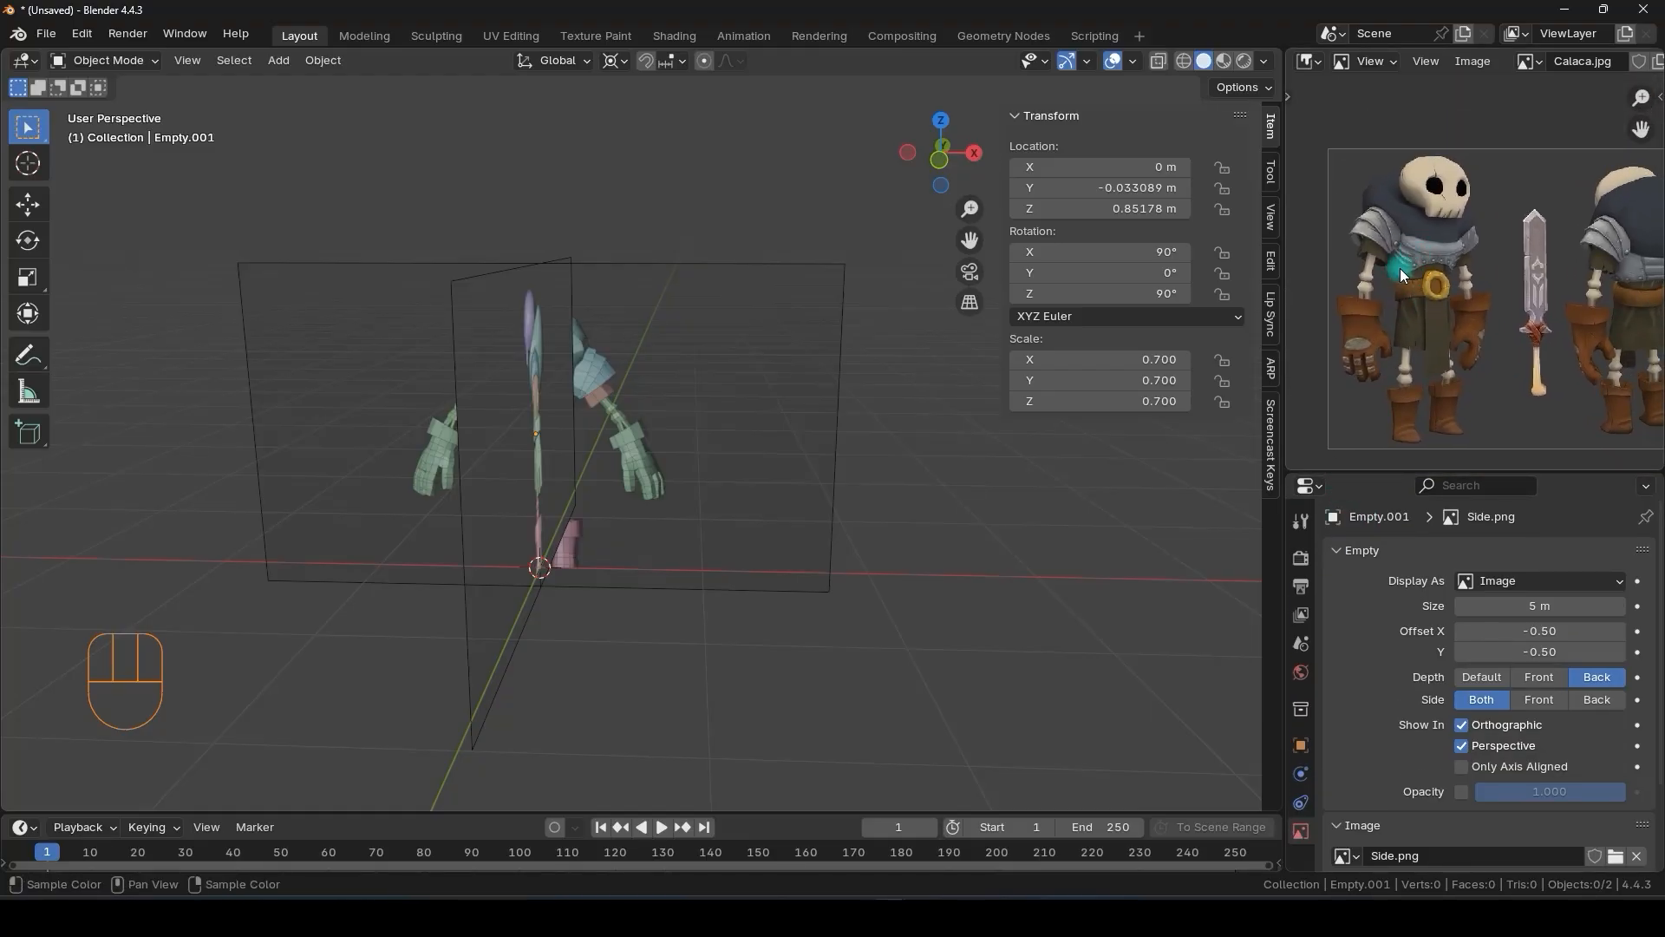
scroll(1405, 295, "up", 3)
mouse_move(1412, 326)
middle_mouse_down()
mouse_move(1423, 284)
mouse_move(1438, 321)
middle_mouse_up()
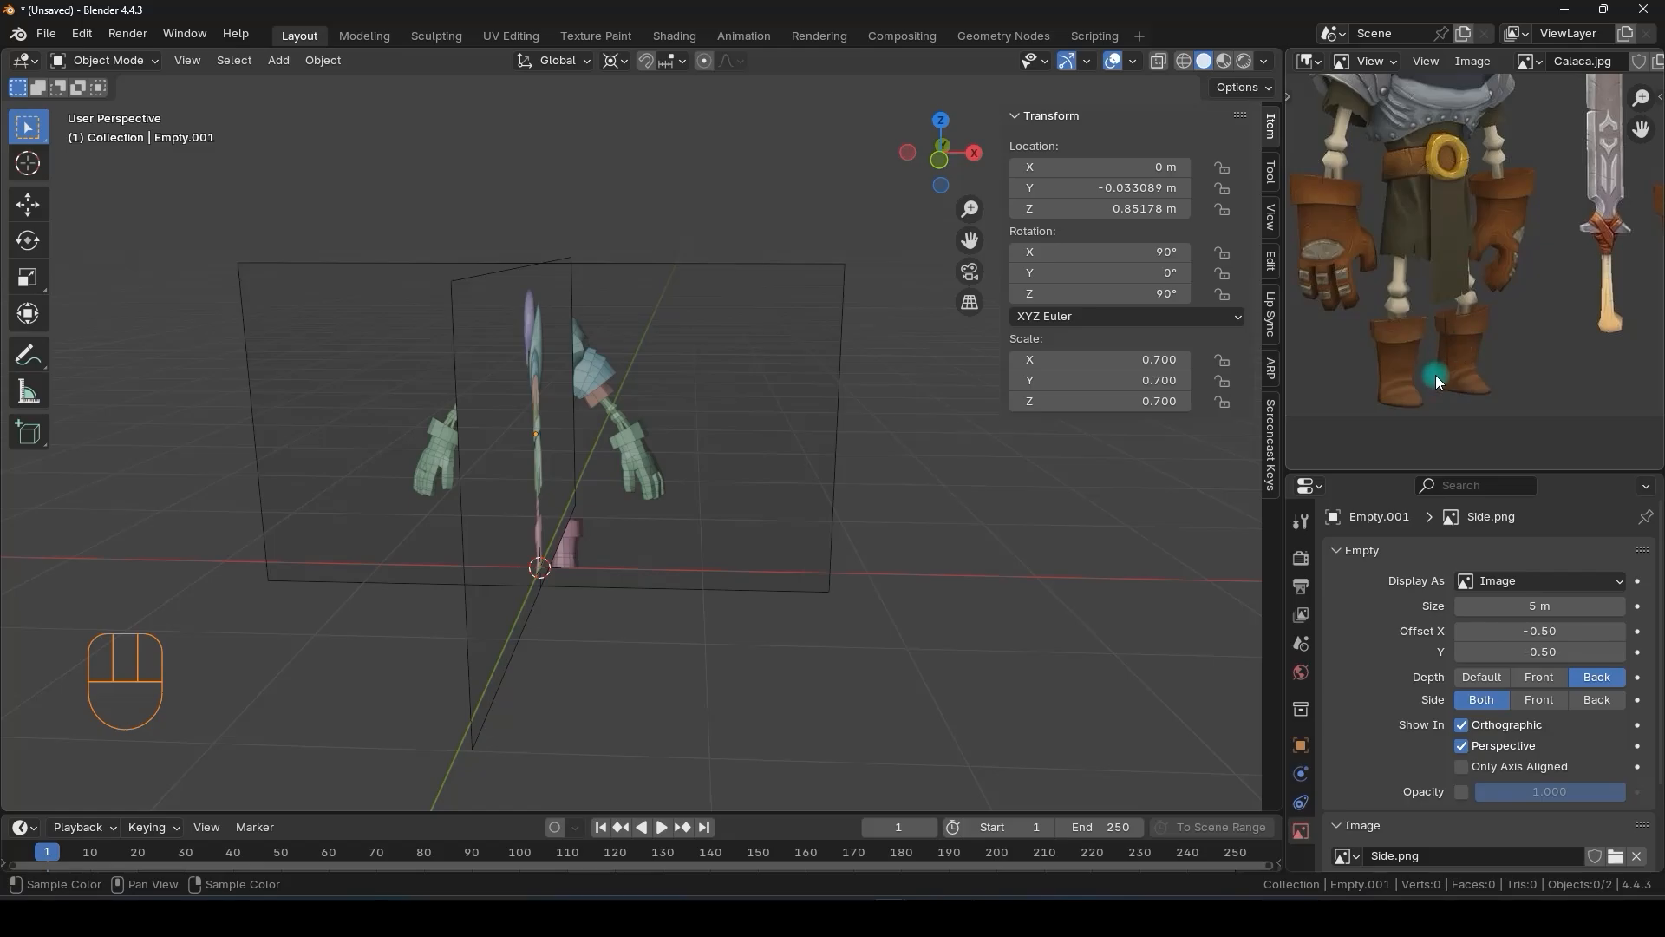
middle_click_drag(630, 526, 628, 477)
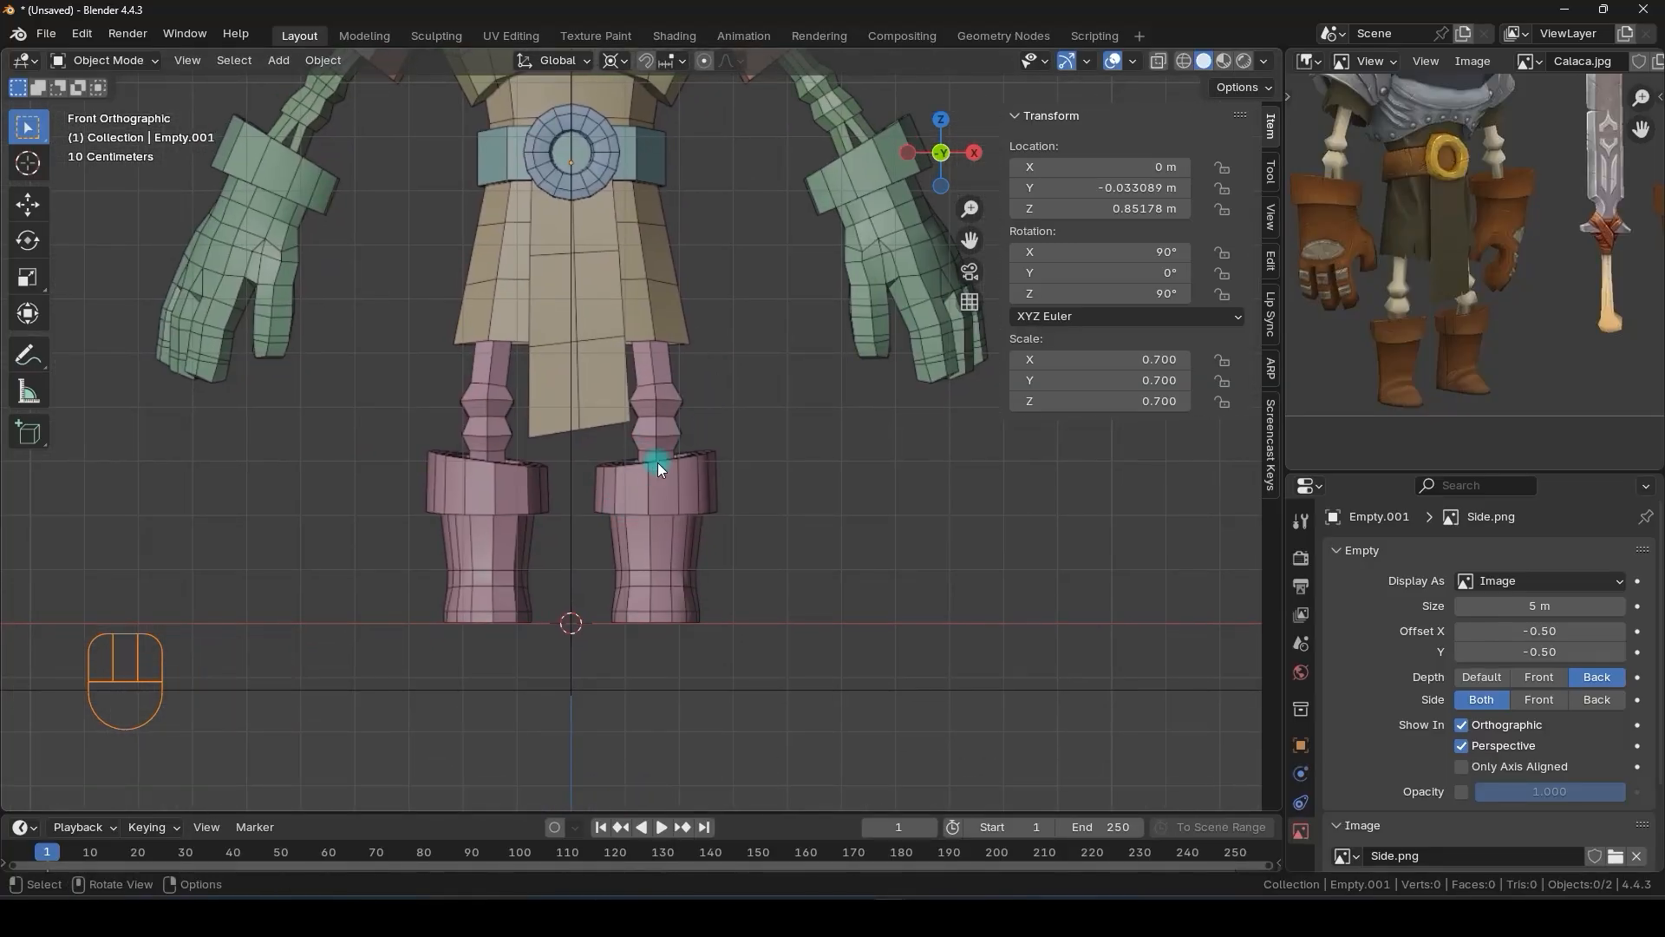
- Add a cylinder mesh at the world origin with 12 vertices
middle_click_drag(638, 586, 663, 509, "shift")
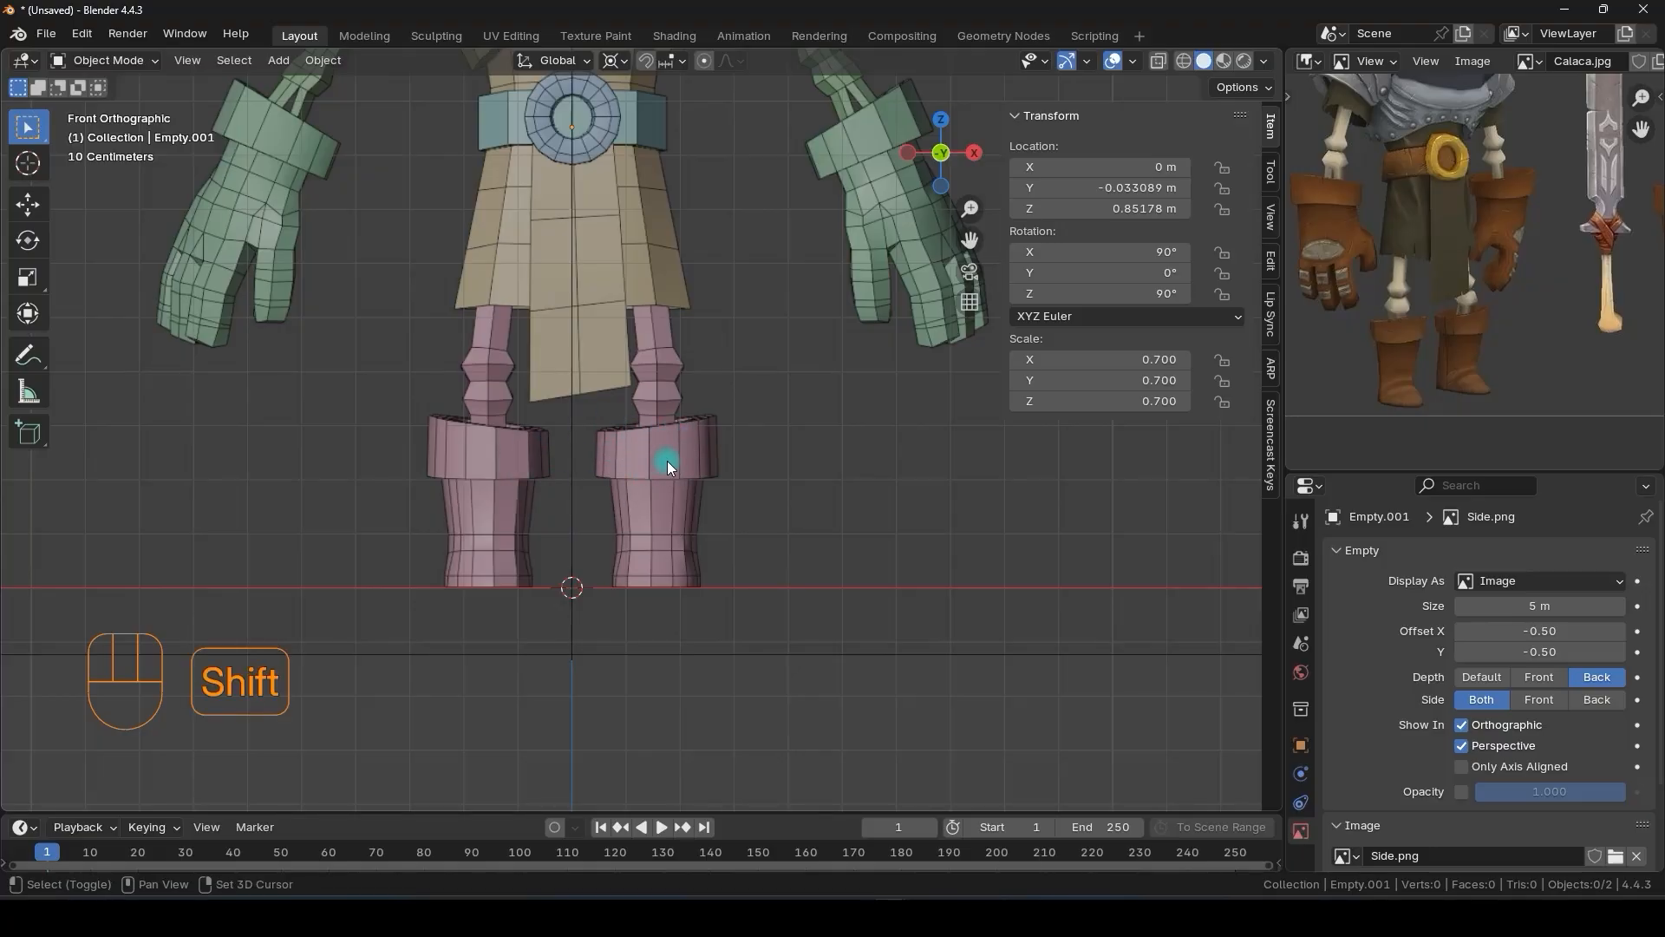
key("shift+a")
mouse_move(667, 461)
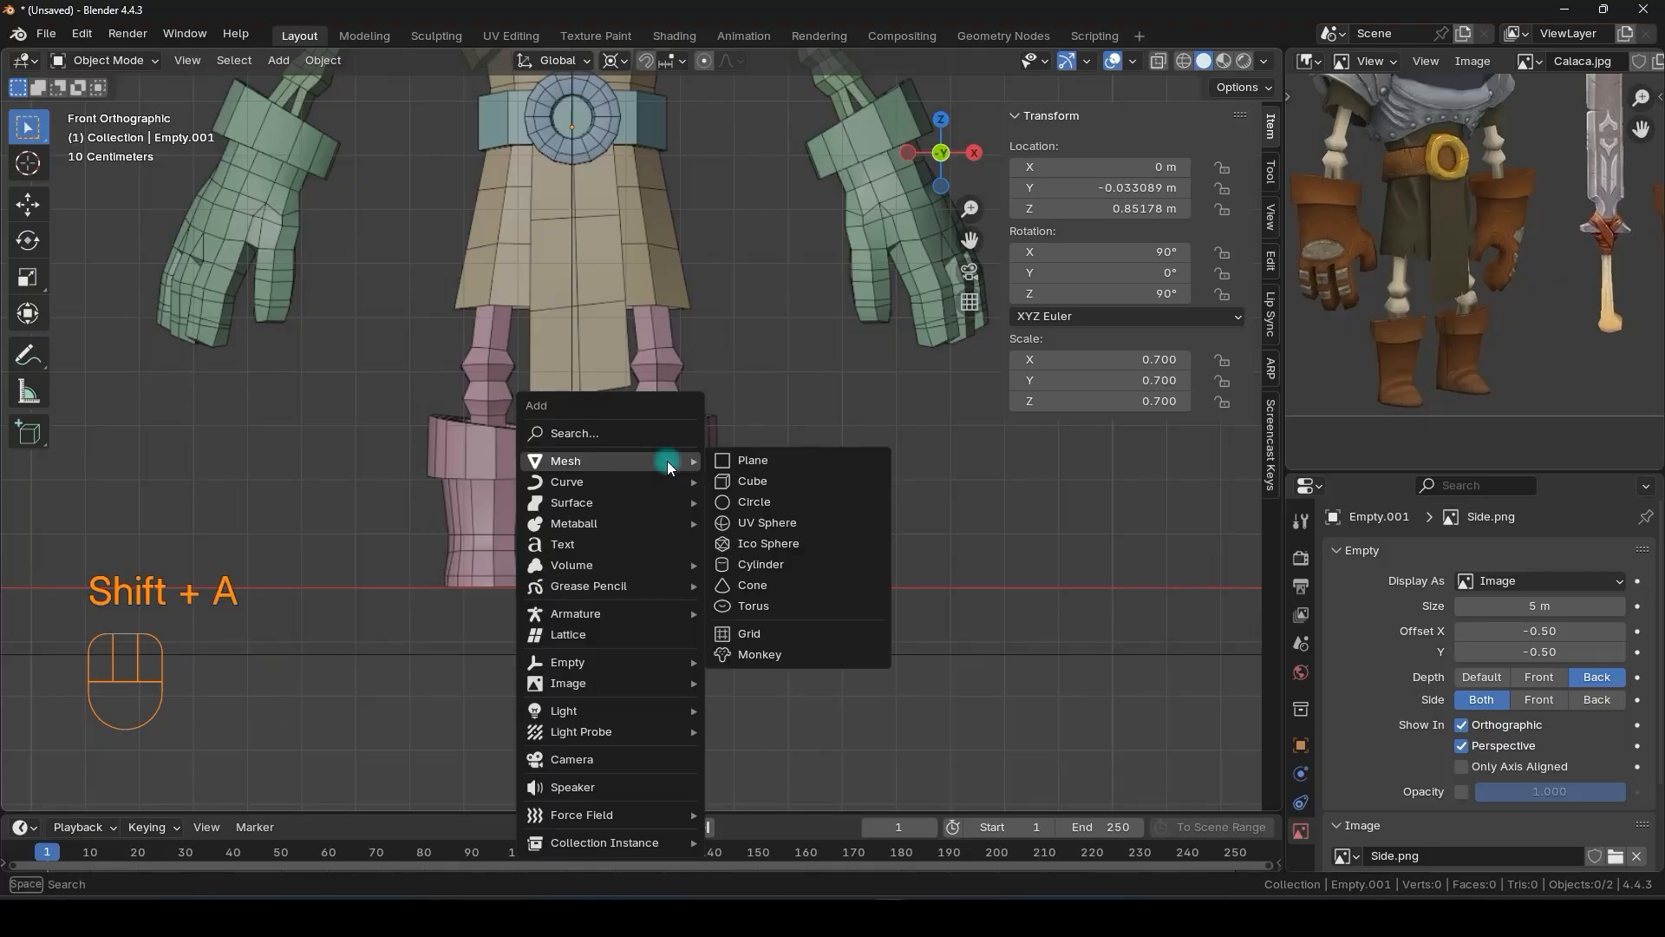
left_click(757, 562)
scroll(598, 549, "down", 4)
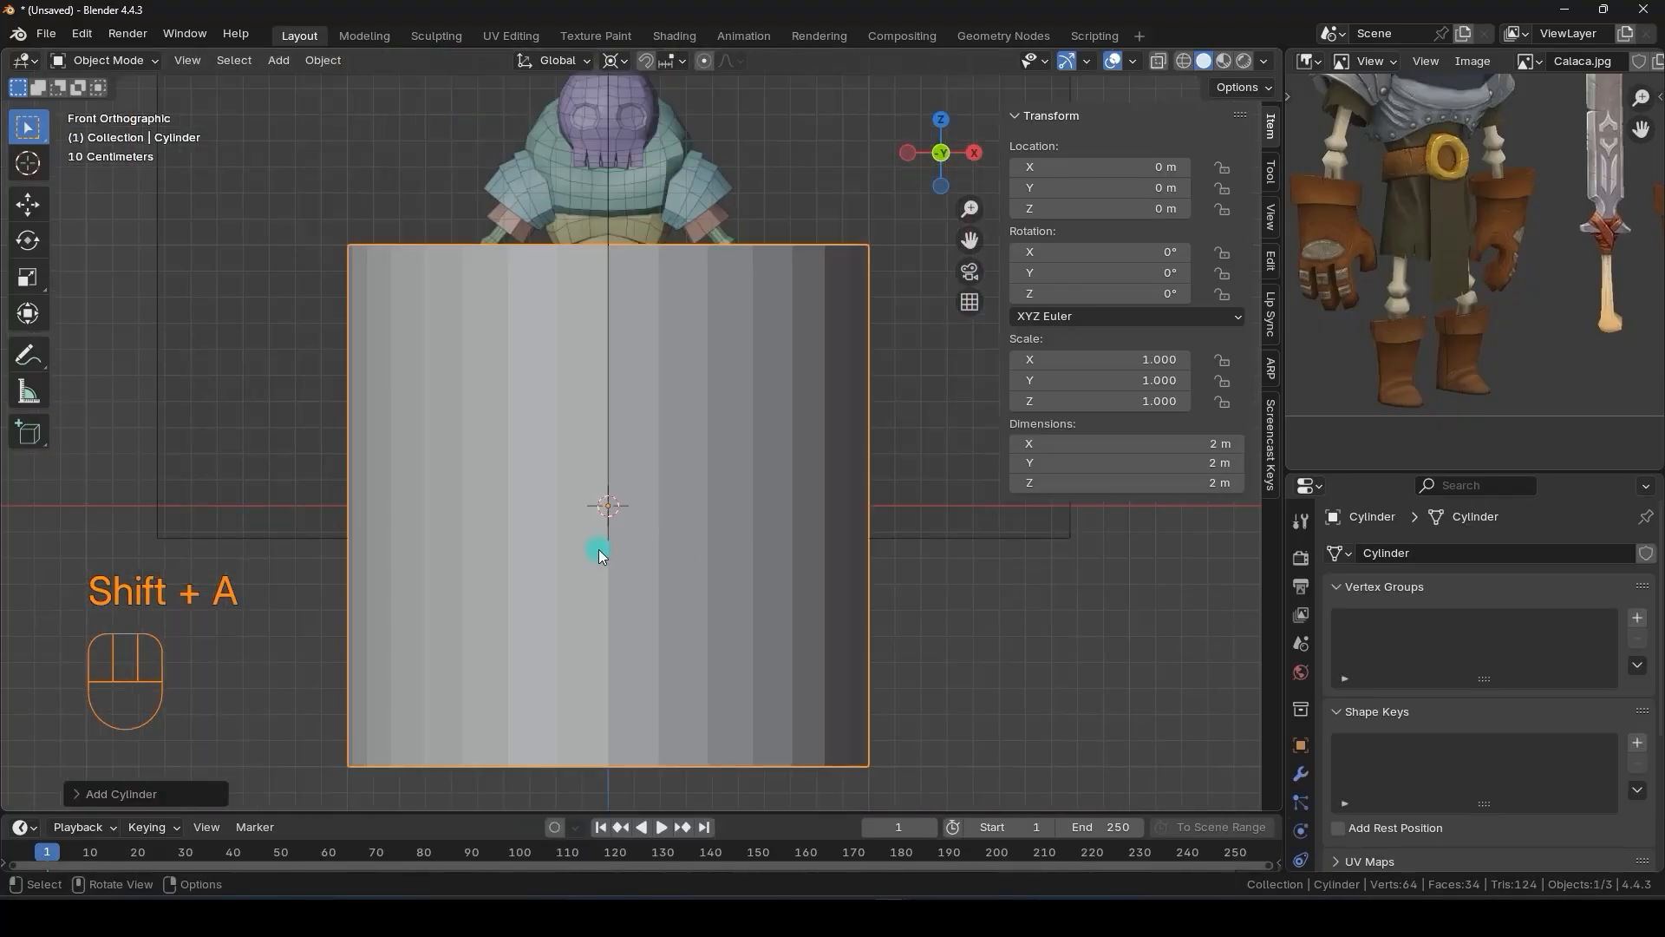
left_click(73, 792)
left_click(277, 547)
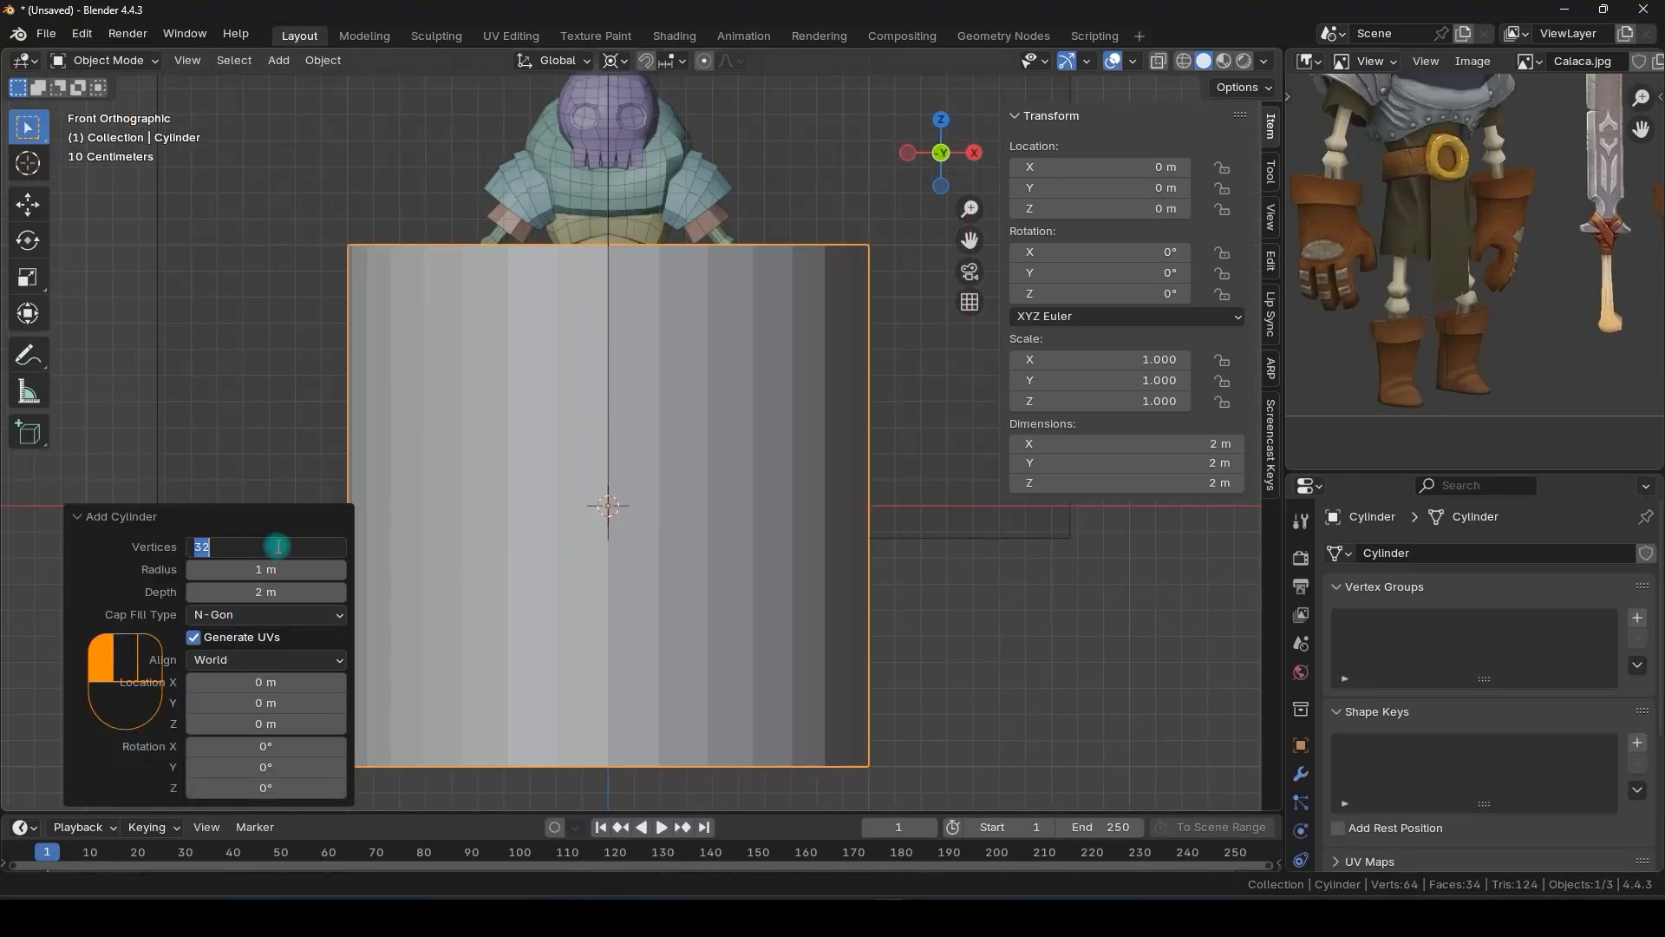
key("Return")
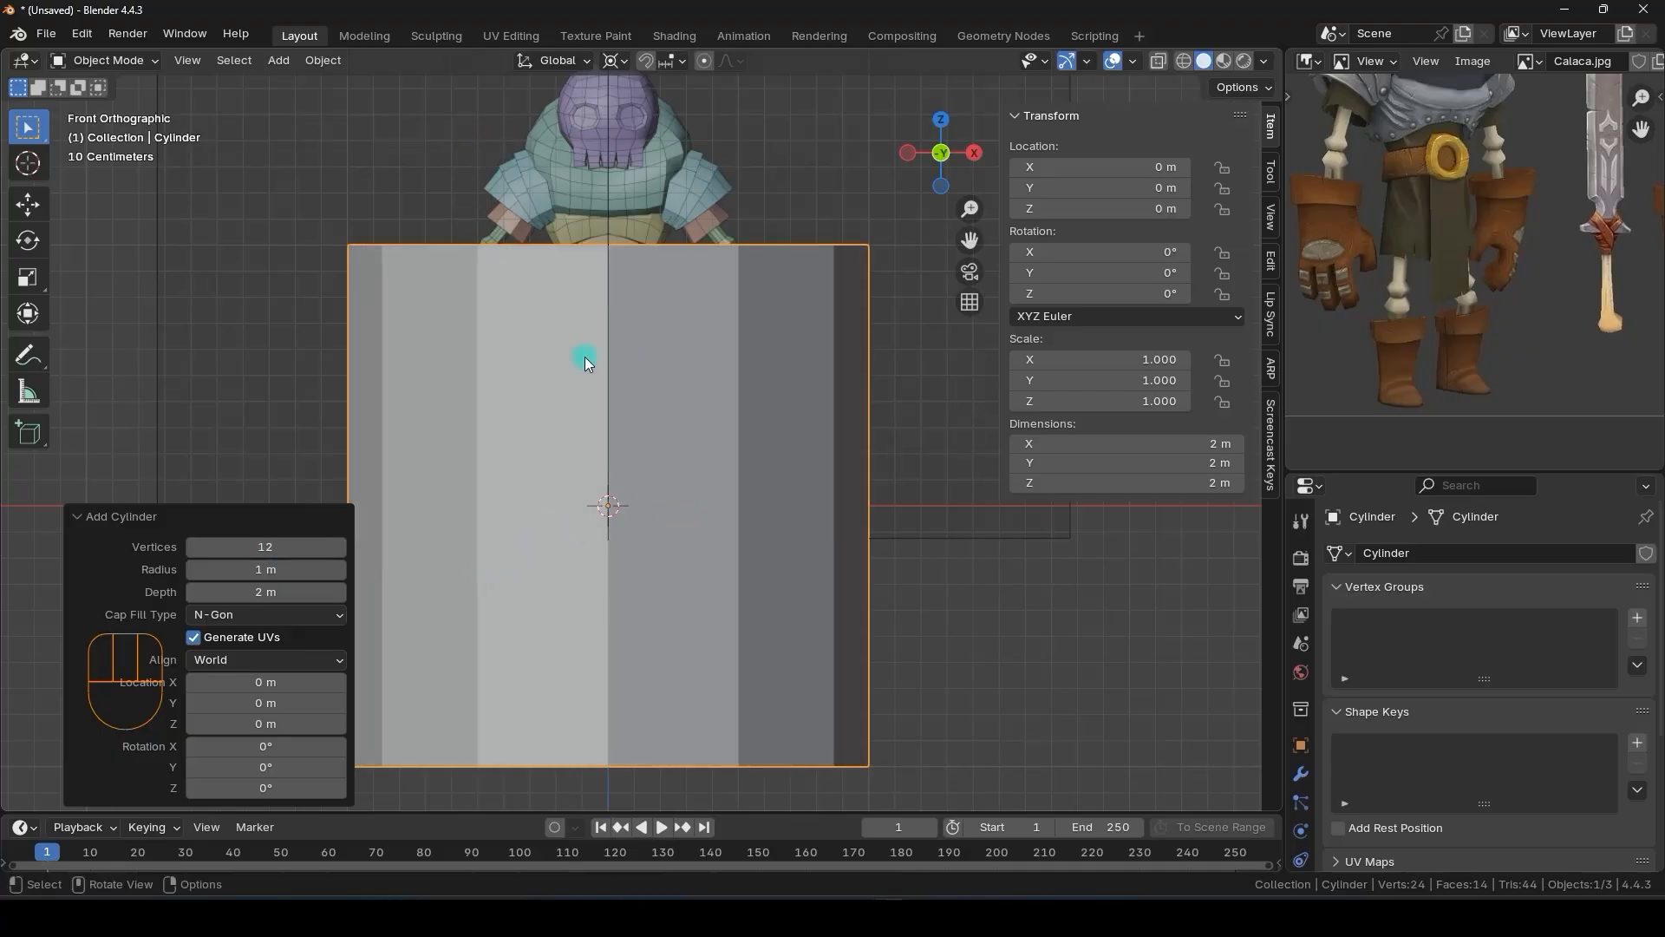
- Assign the shortcut Shift+Q to Set Origin to Base Centered and apply that command to the cylinder
left_click(326, 61)
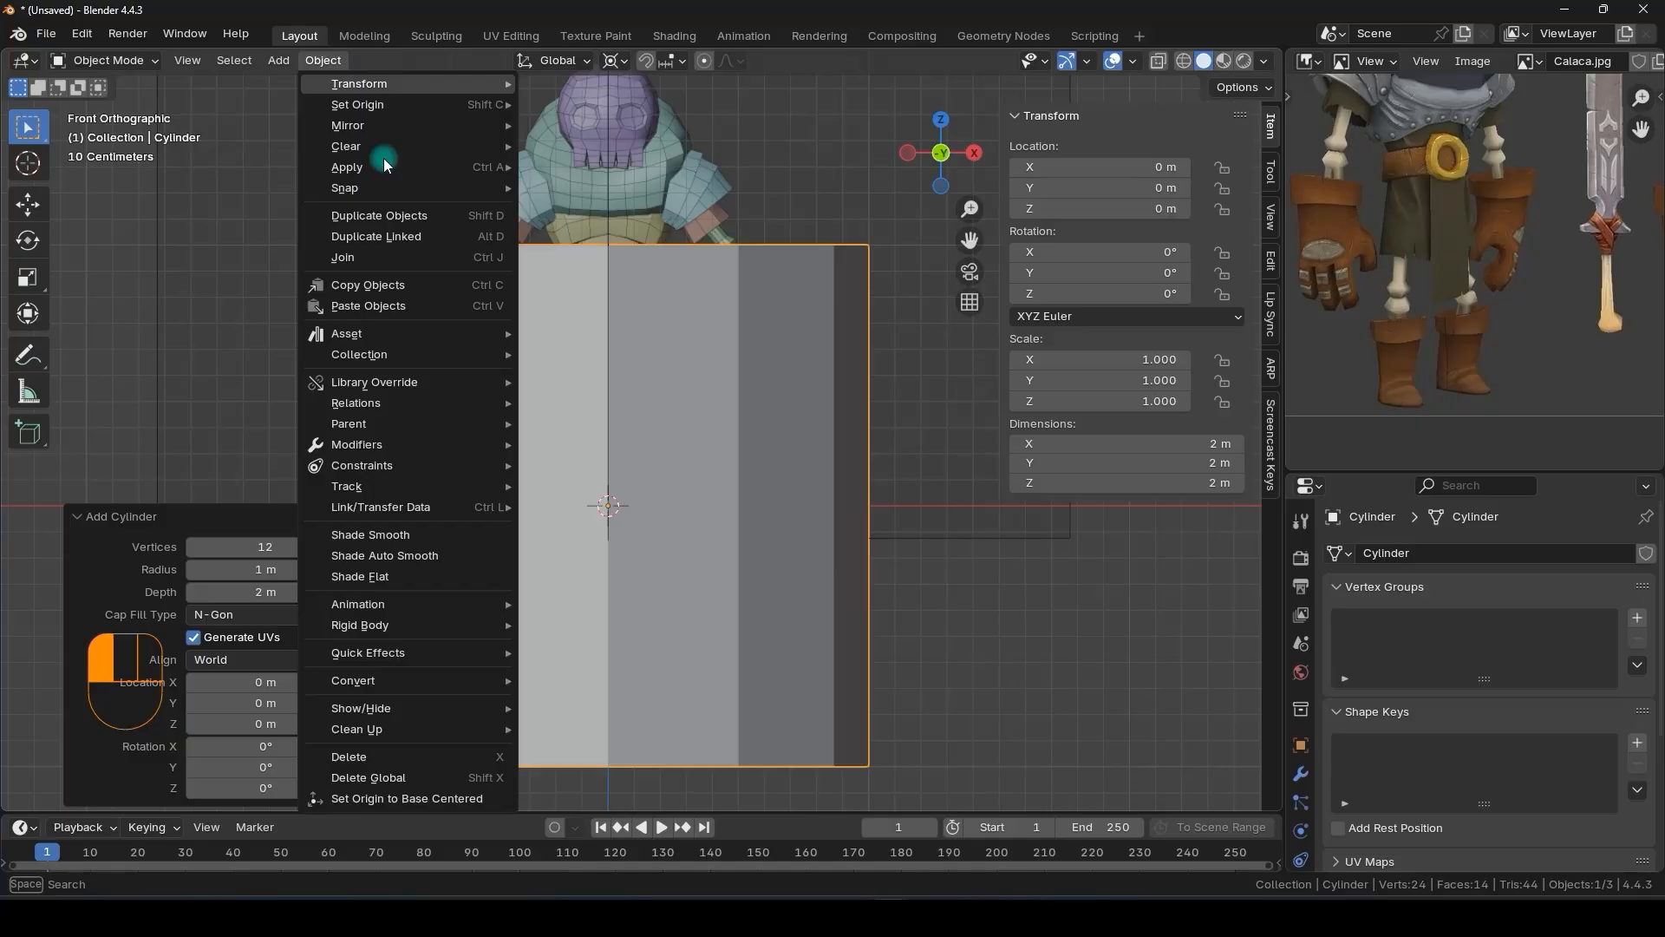
right_click(425, 799)
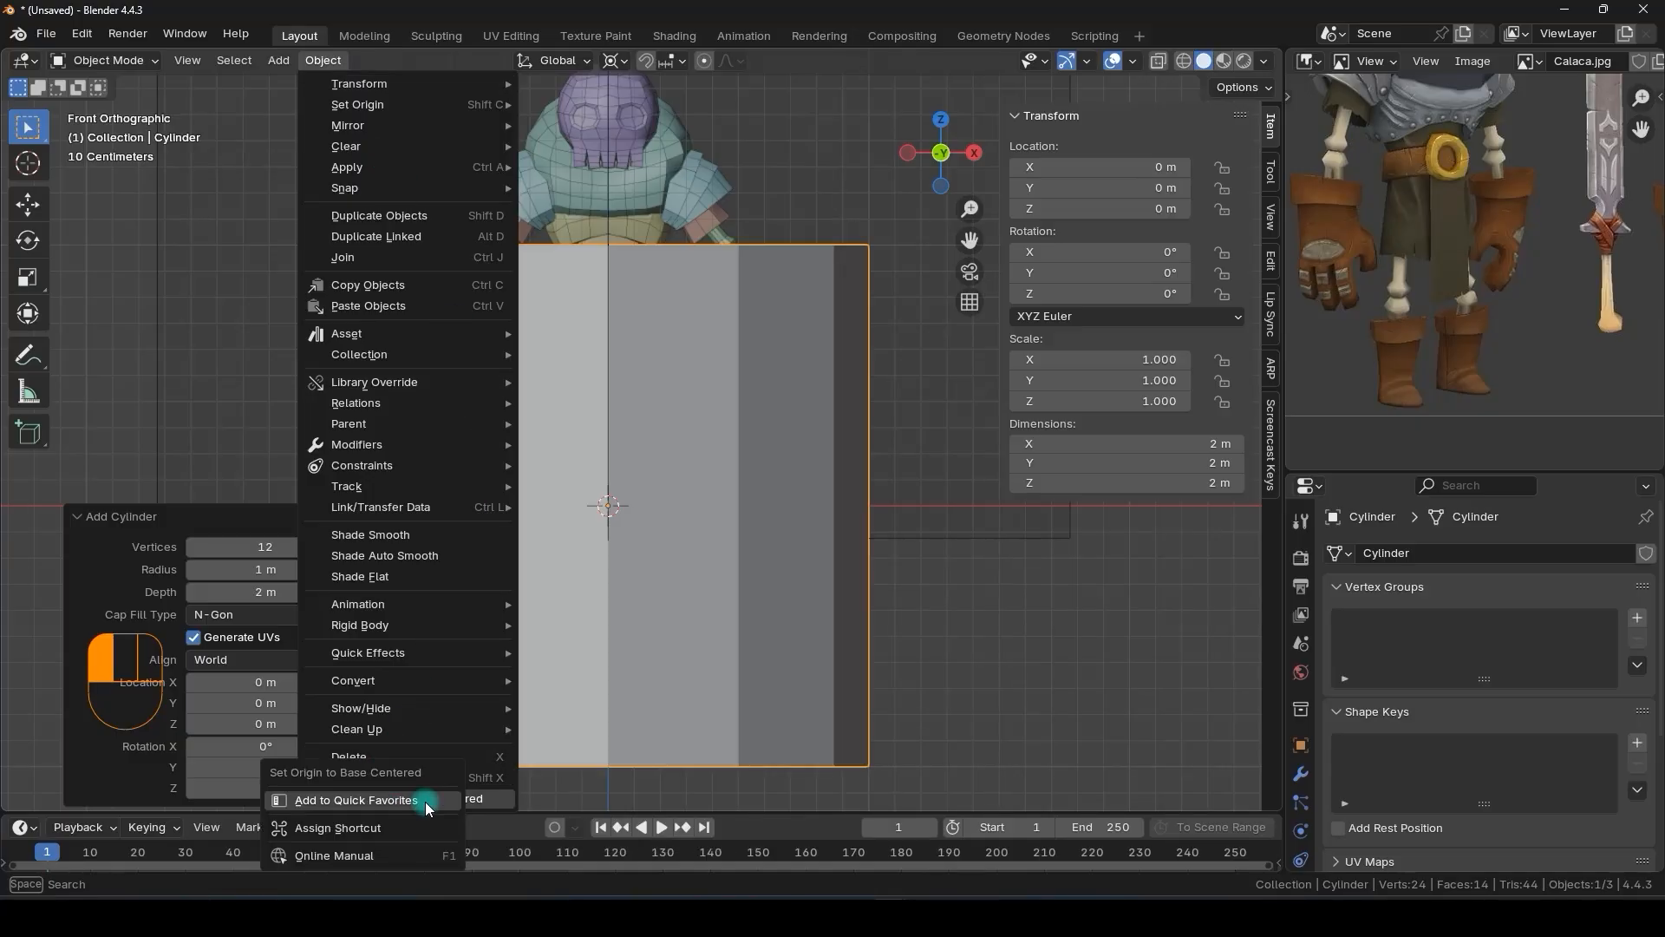
left_click(350, 829)
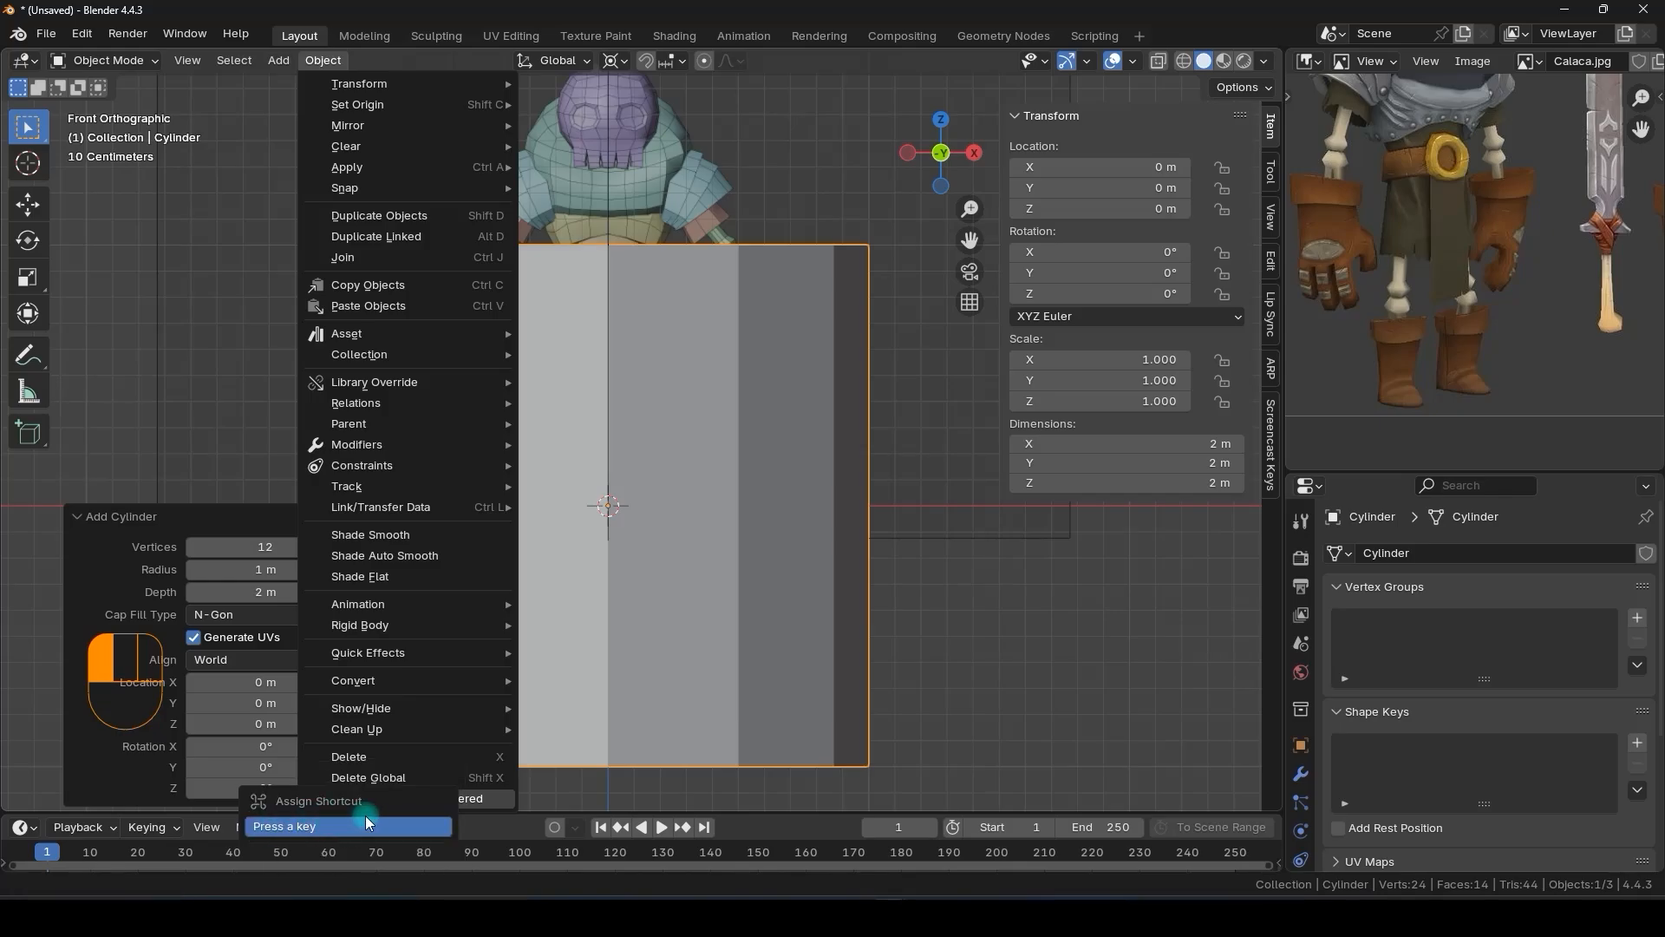
key("shift")
key("shift+q")
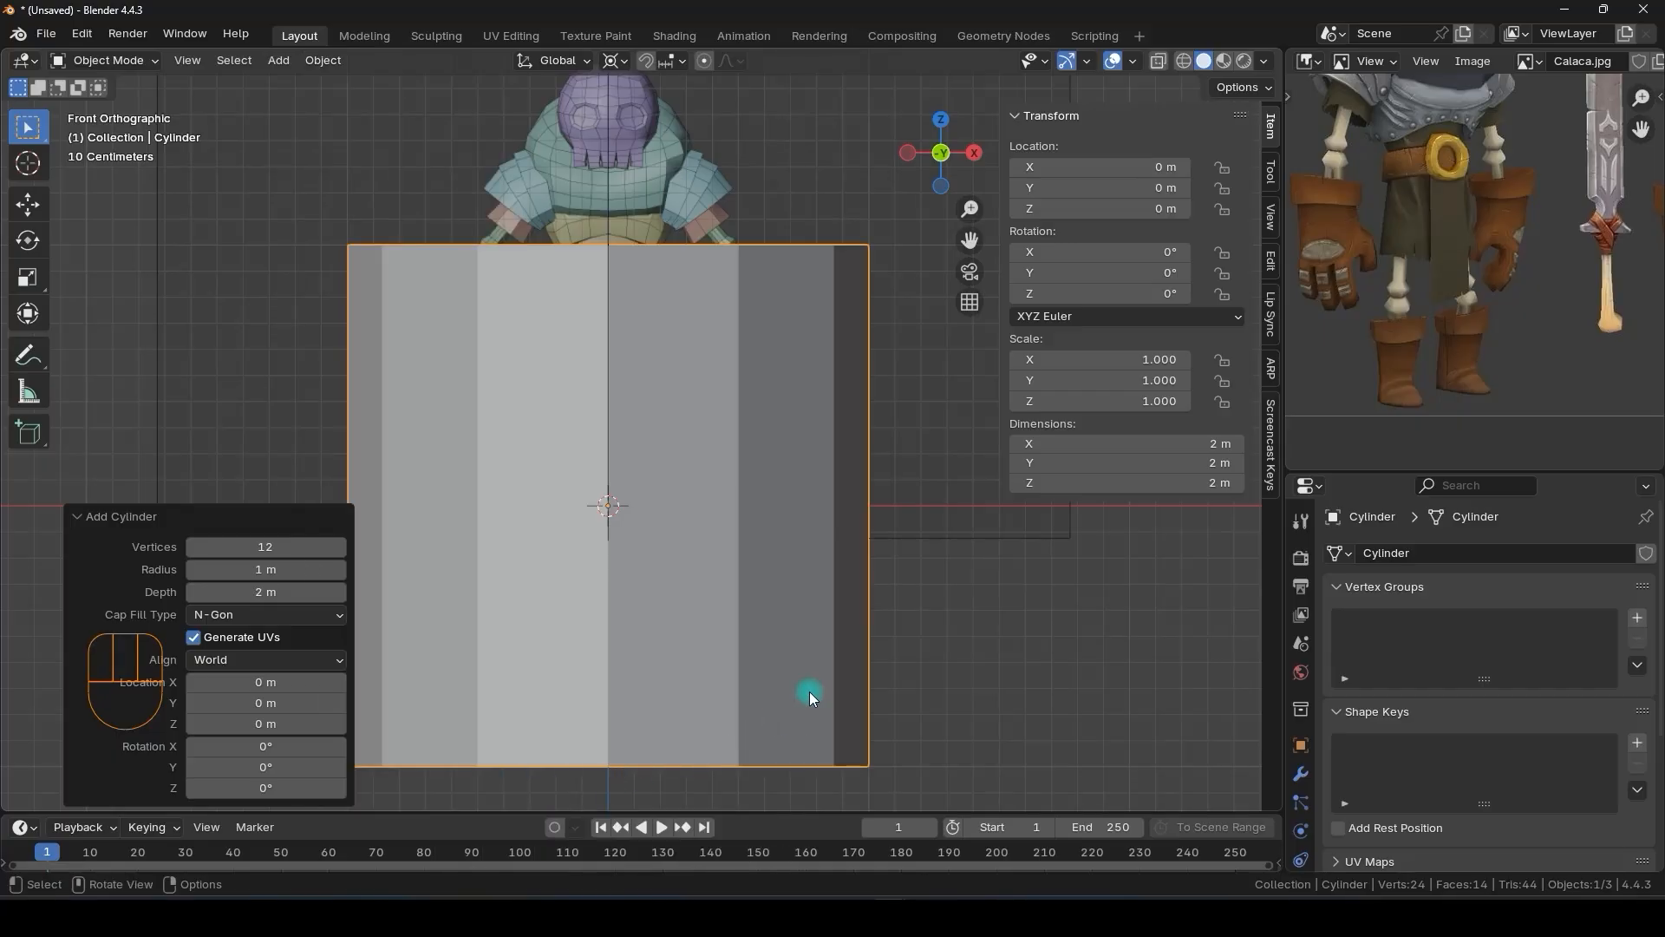
key("shift+q")
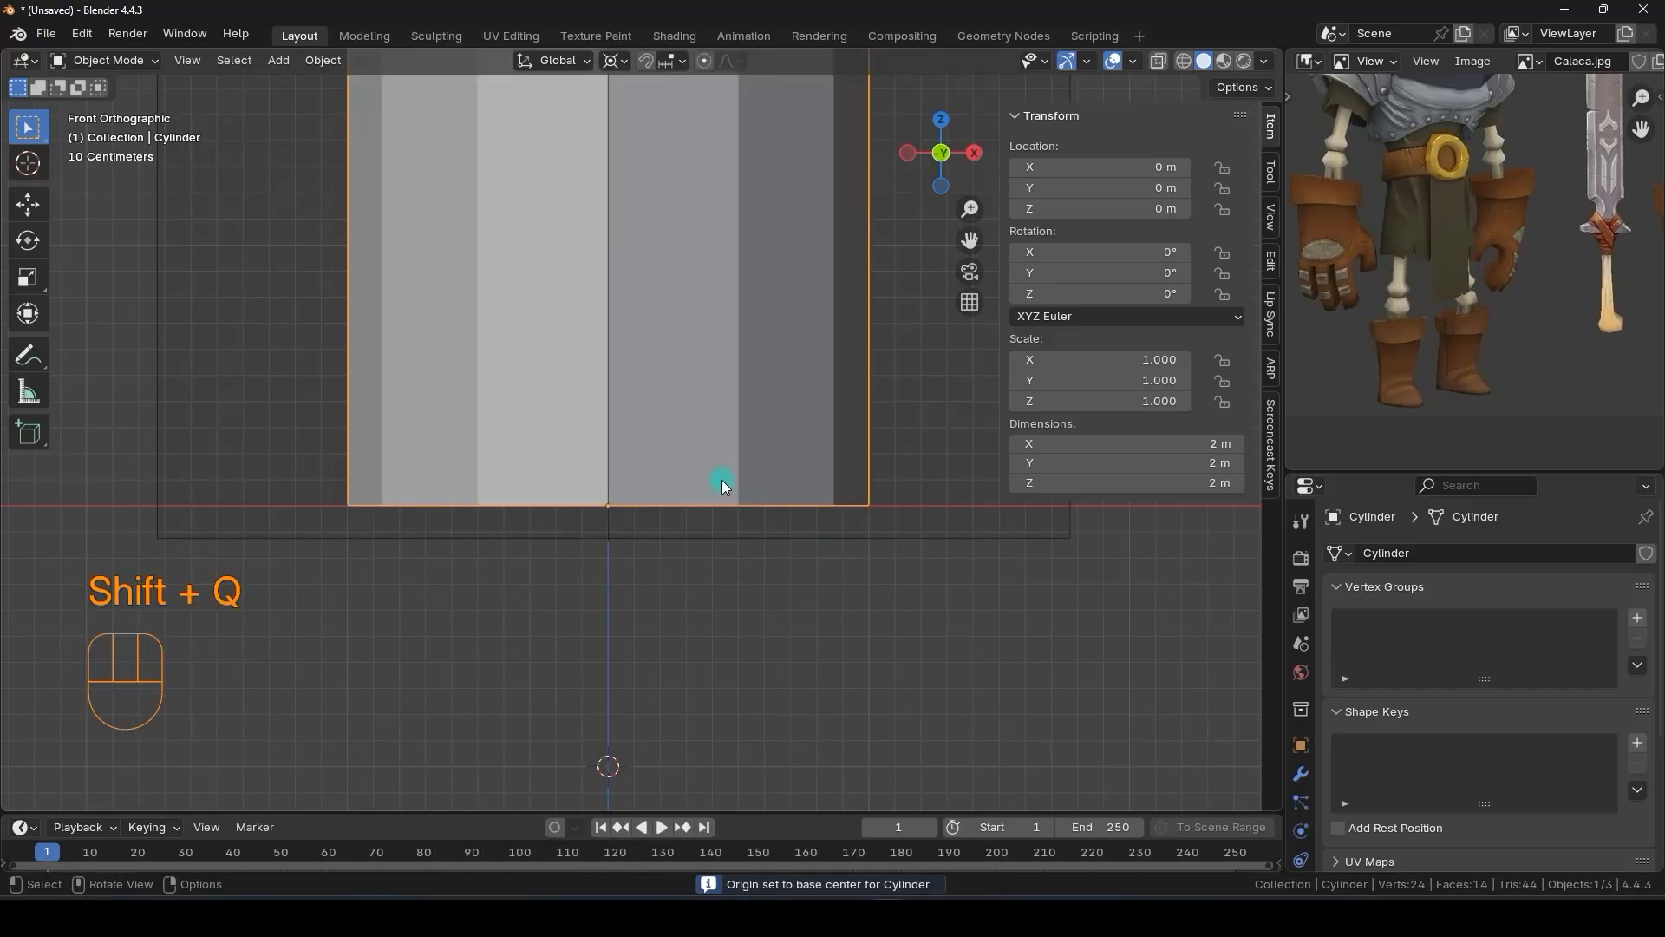
- Change the transform pivot point to Median Point
middle_click_drag(723, 481, 640, 537)
scroll(640, 537, "up", 3)
key("s")
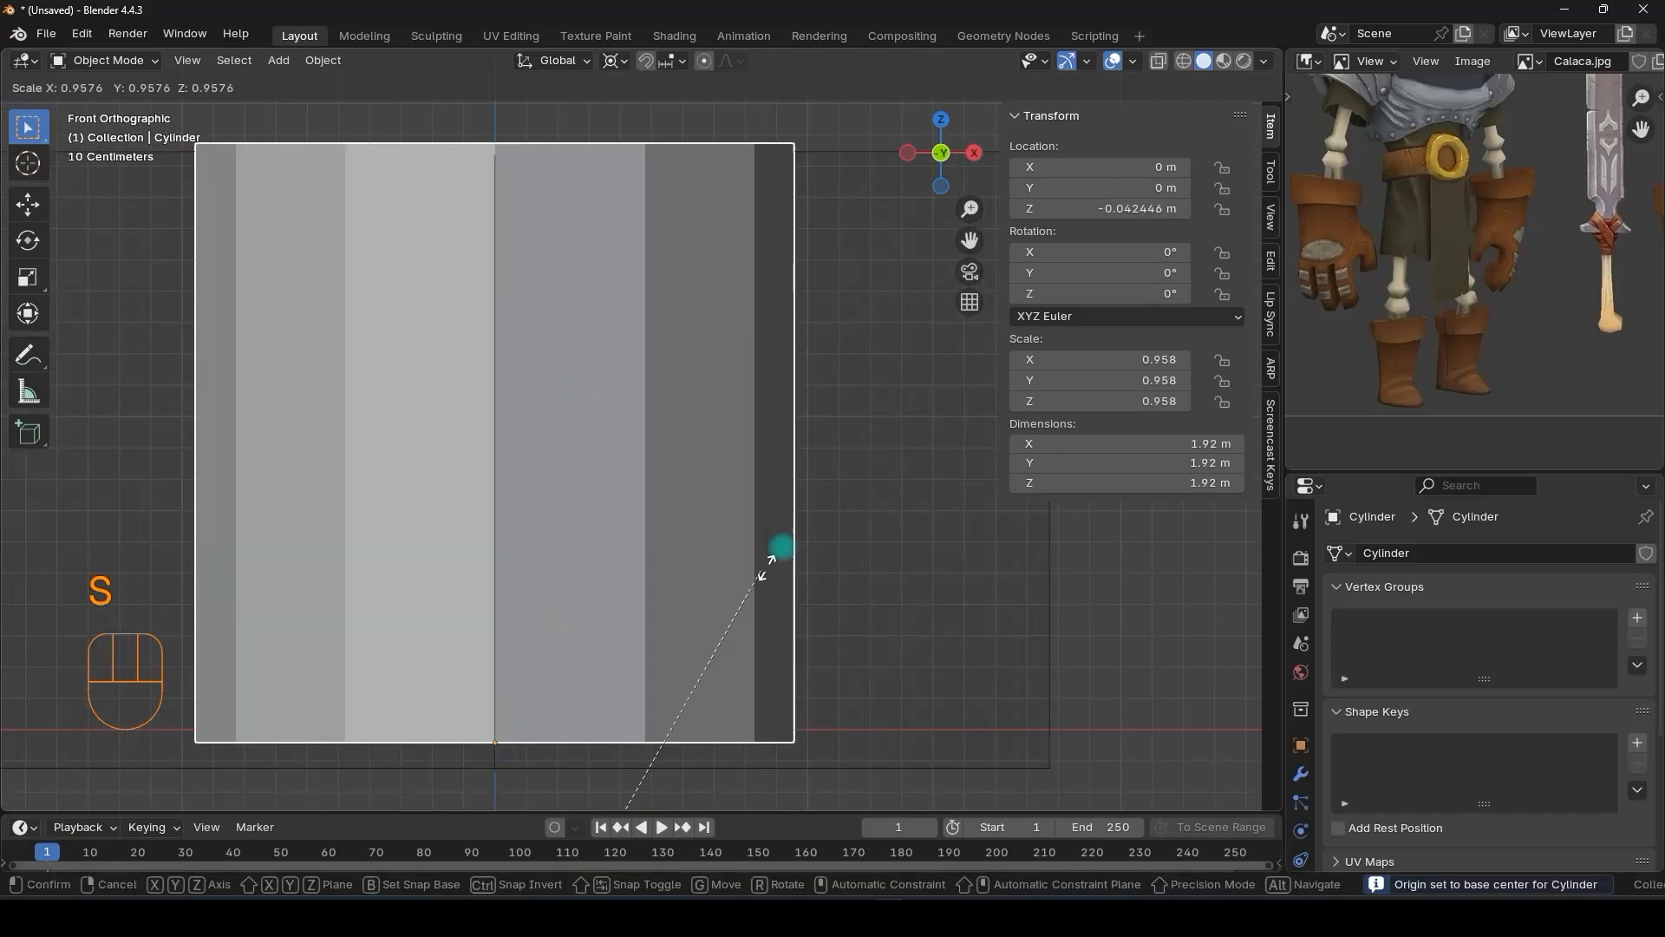
key("Escape")
left_click(618, 60)
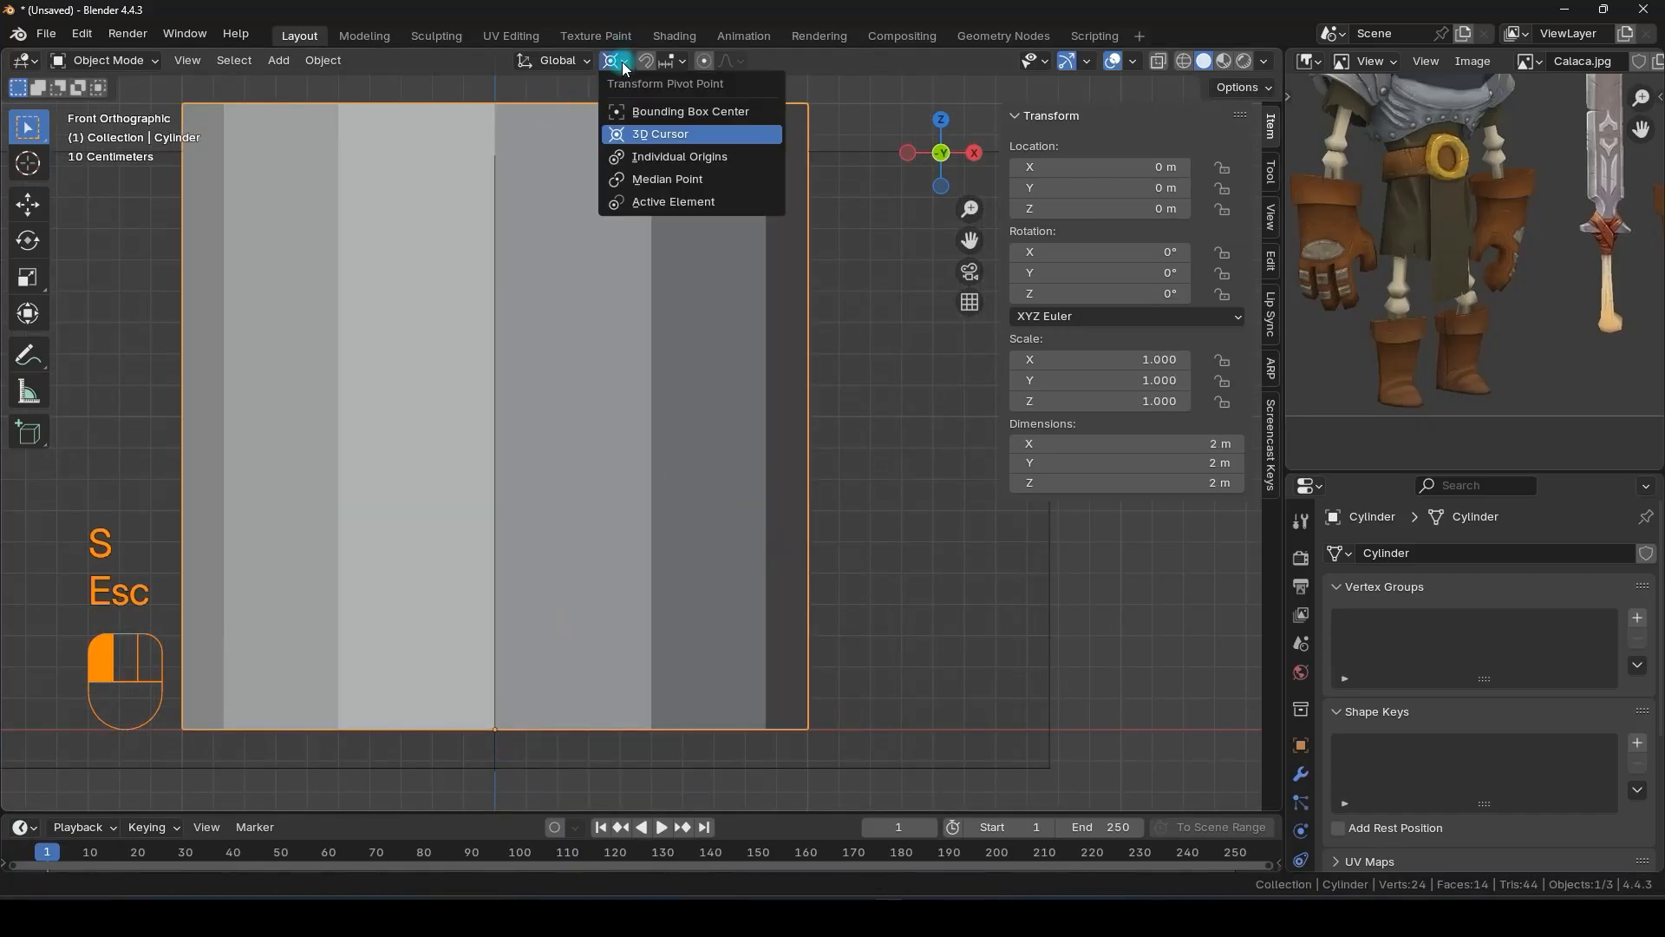
left_click(645, 183)
- Scale the cylinder down uniformly to about 0.216
scroll(594, 390, "down", 4)
middle_click_drag(590, 490, 552, 464, "shift")
key("s")
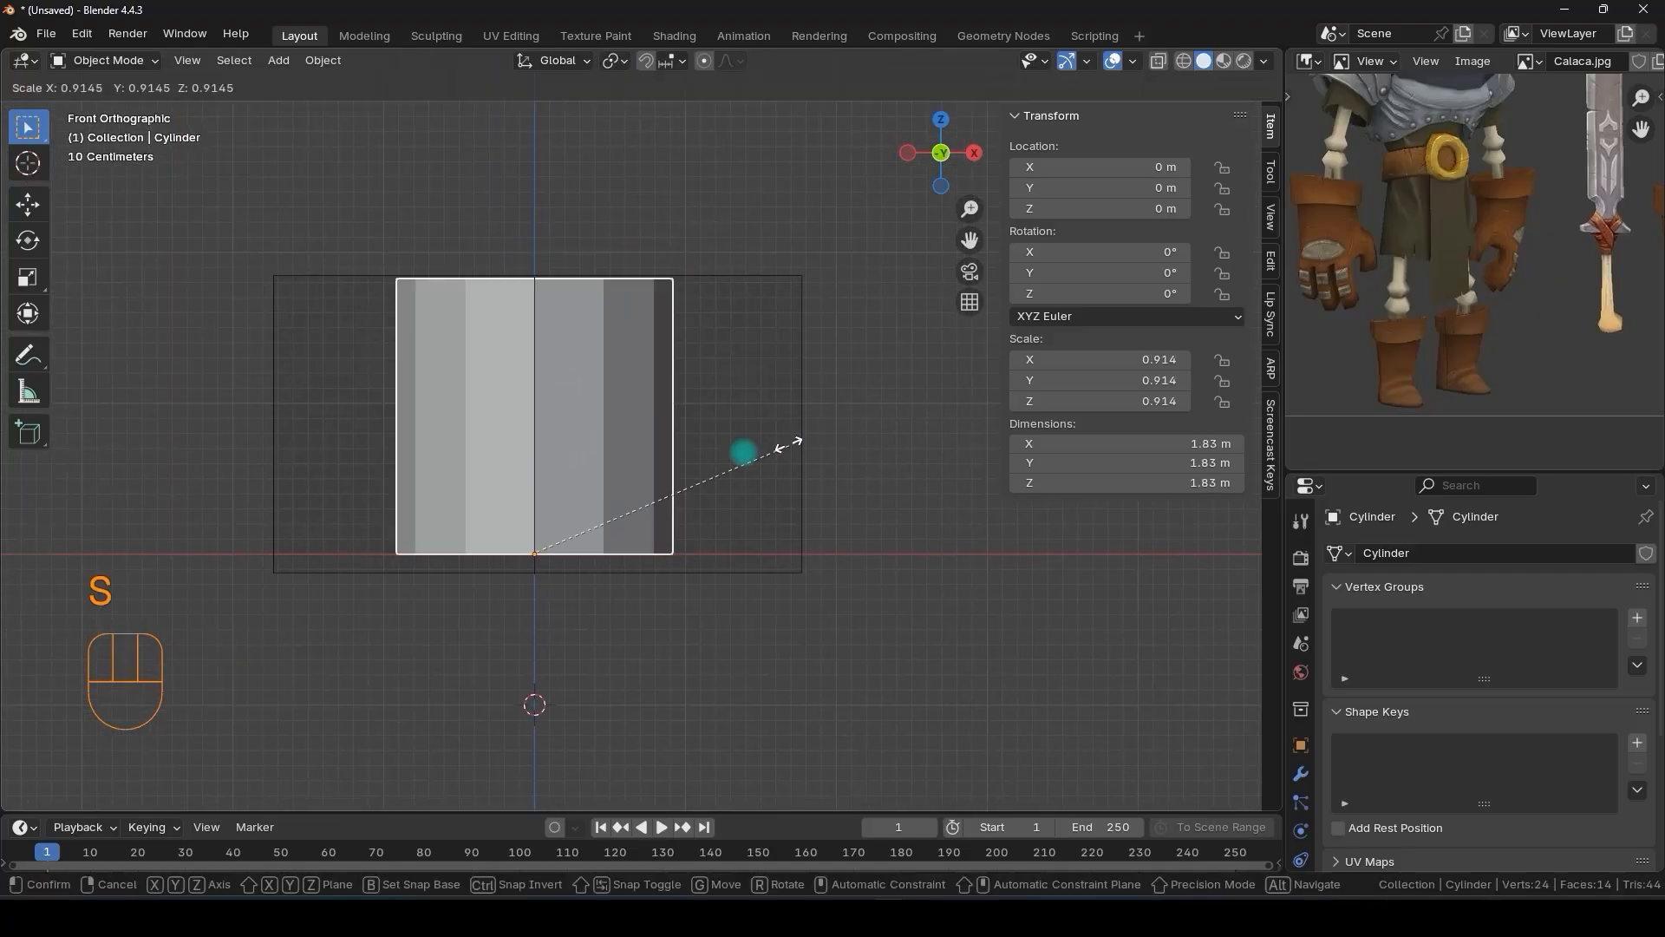
left_click(576, 492)
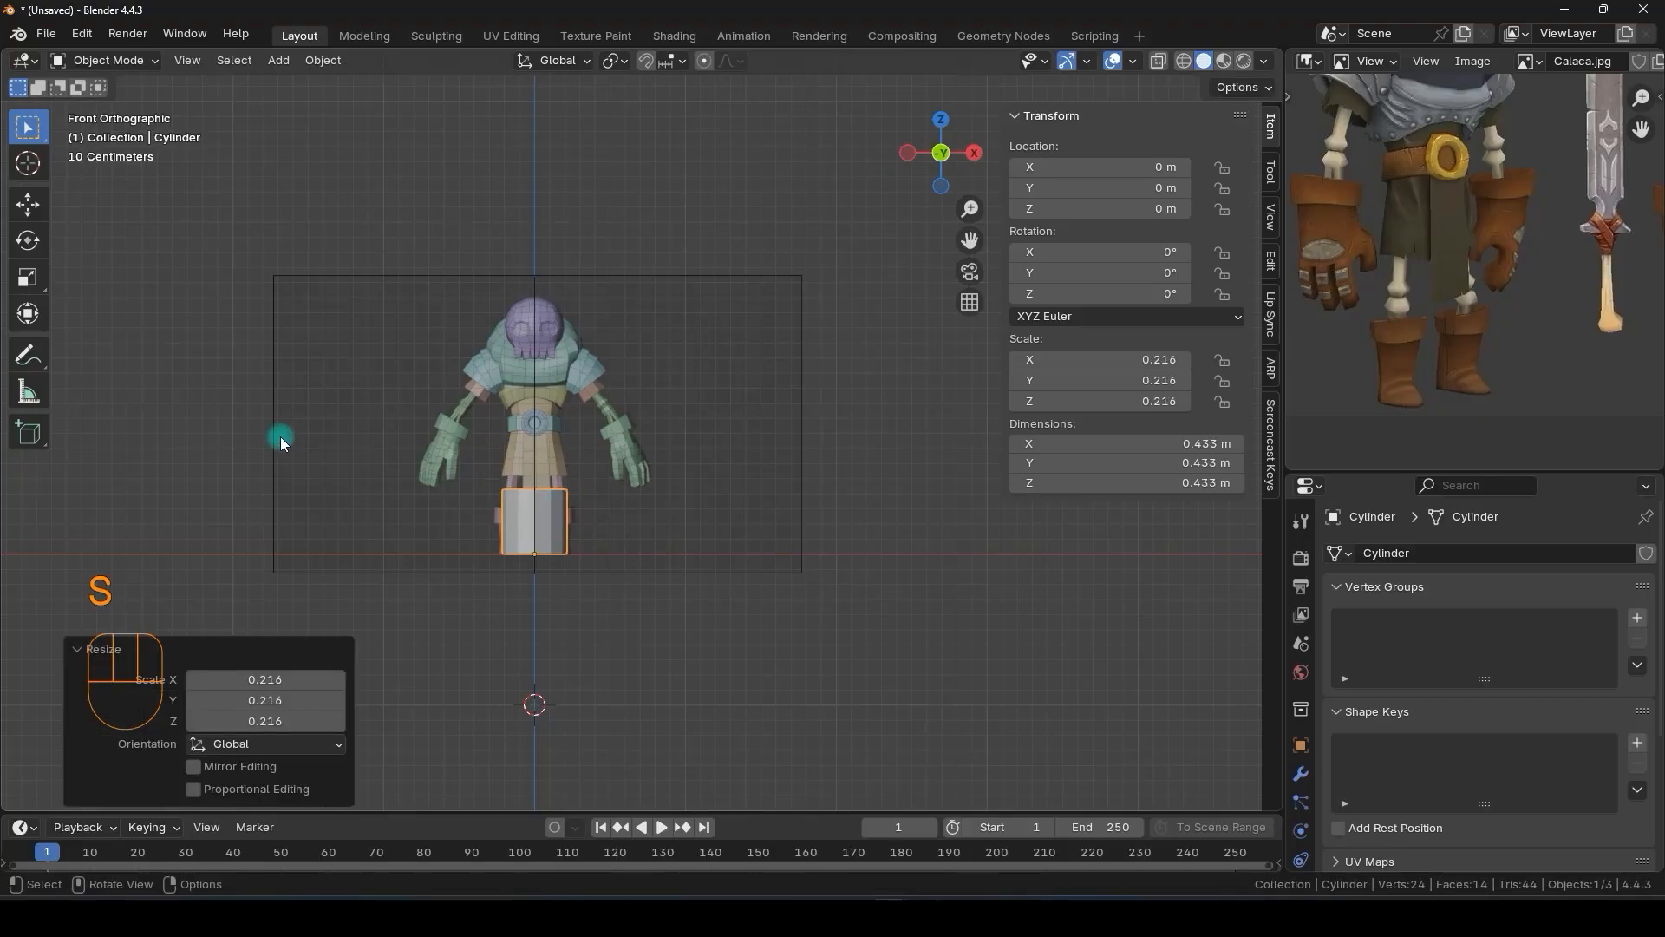
- Shrink the cylinder further to a scale of about 0.083 and move it about 0.158 m along X onto the boot
left_click(28, 205)
scroll(385, 530, "up", 3)
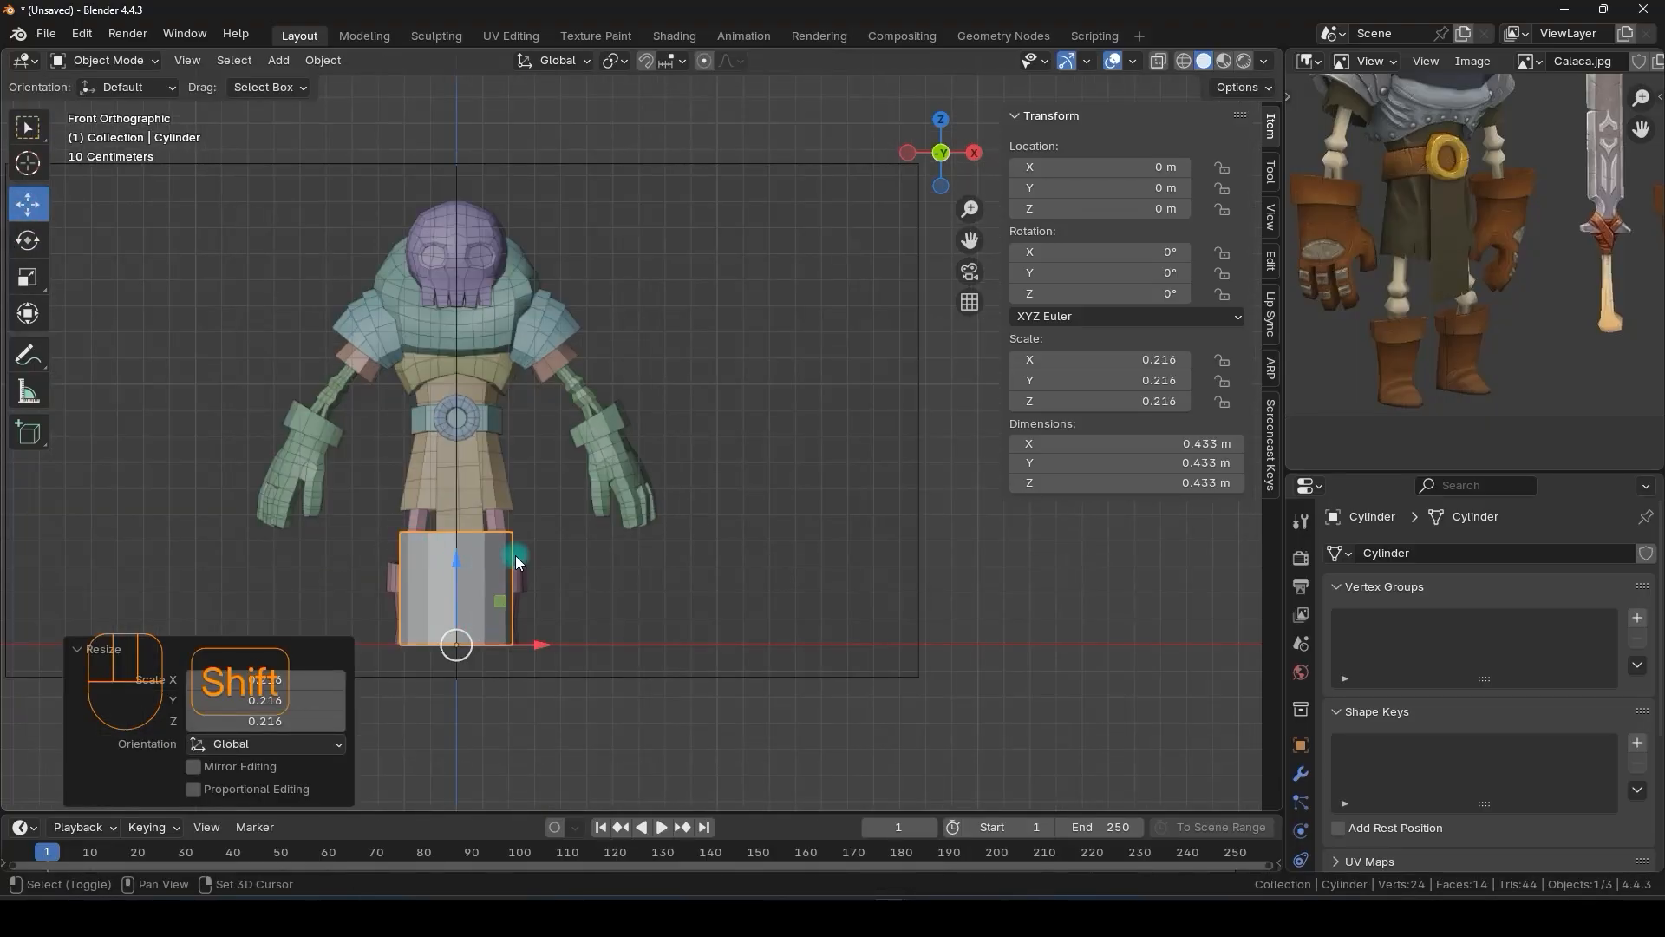
middle_click_drag(515, 555, 622, 351, "shift")
scroll(607, 404, "up", 3)
scroll(740, 480, "up", 2)
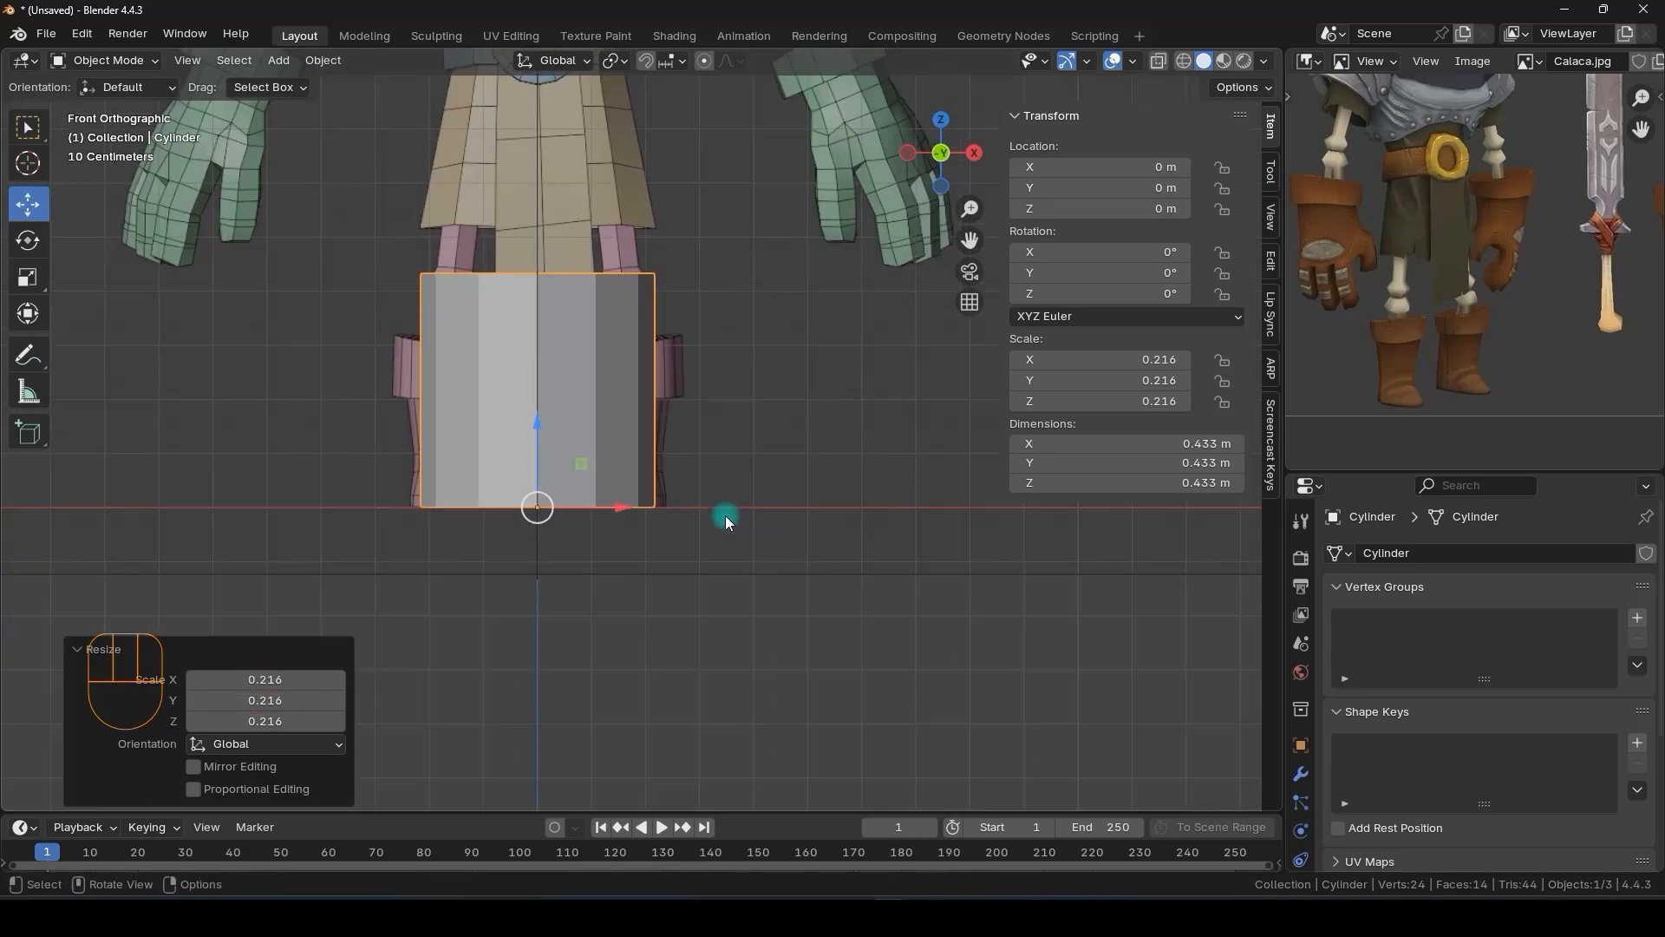
key("s")
left_click(603, 513)
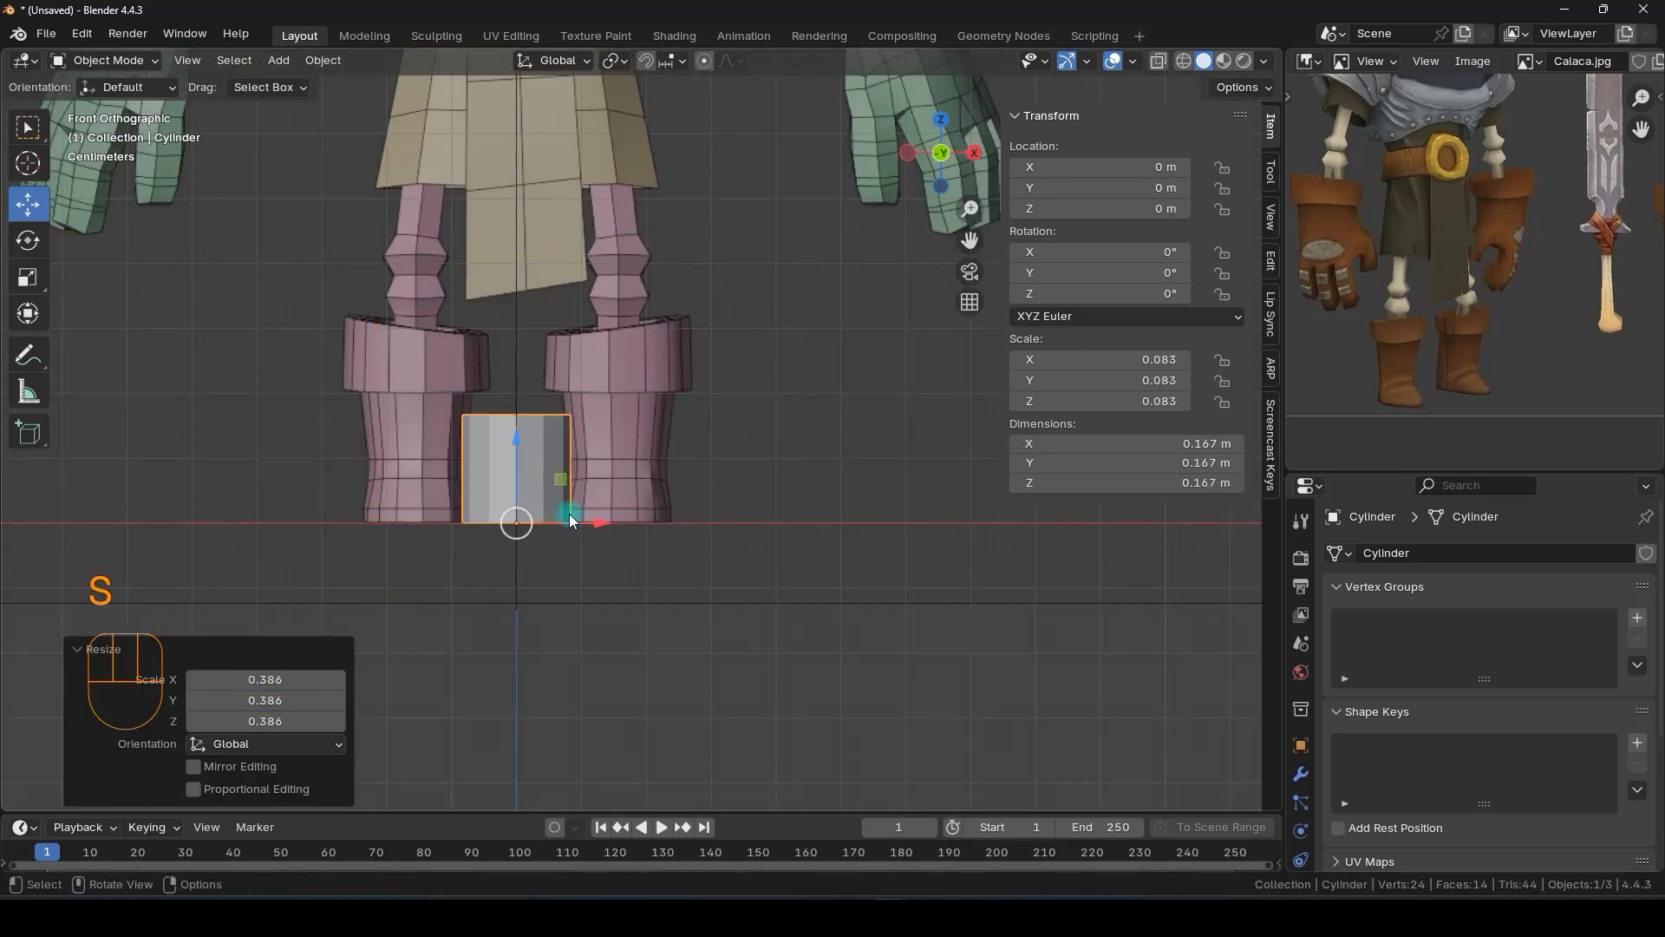
left_click_drag(596, 523, 698, 515)
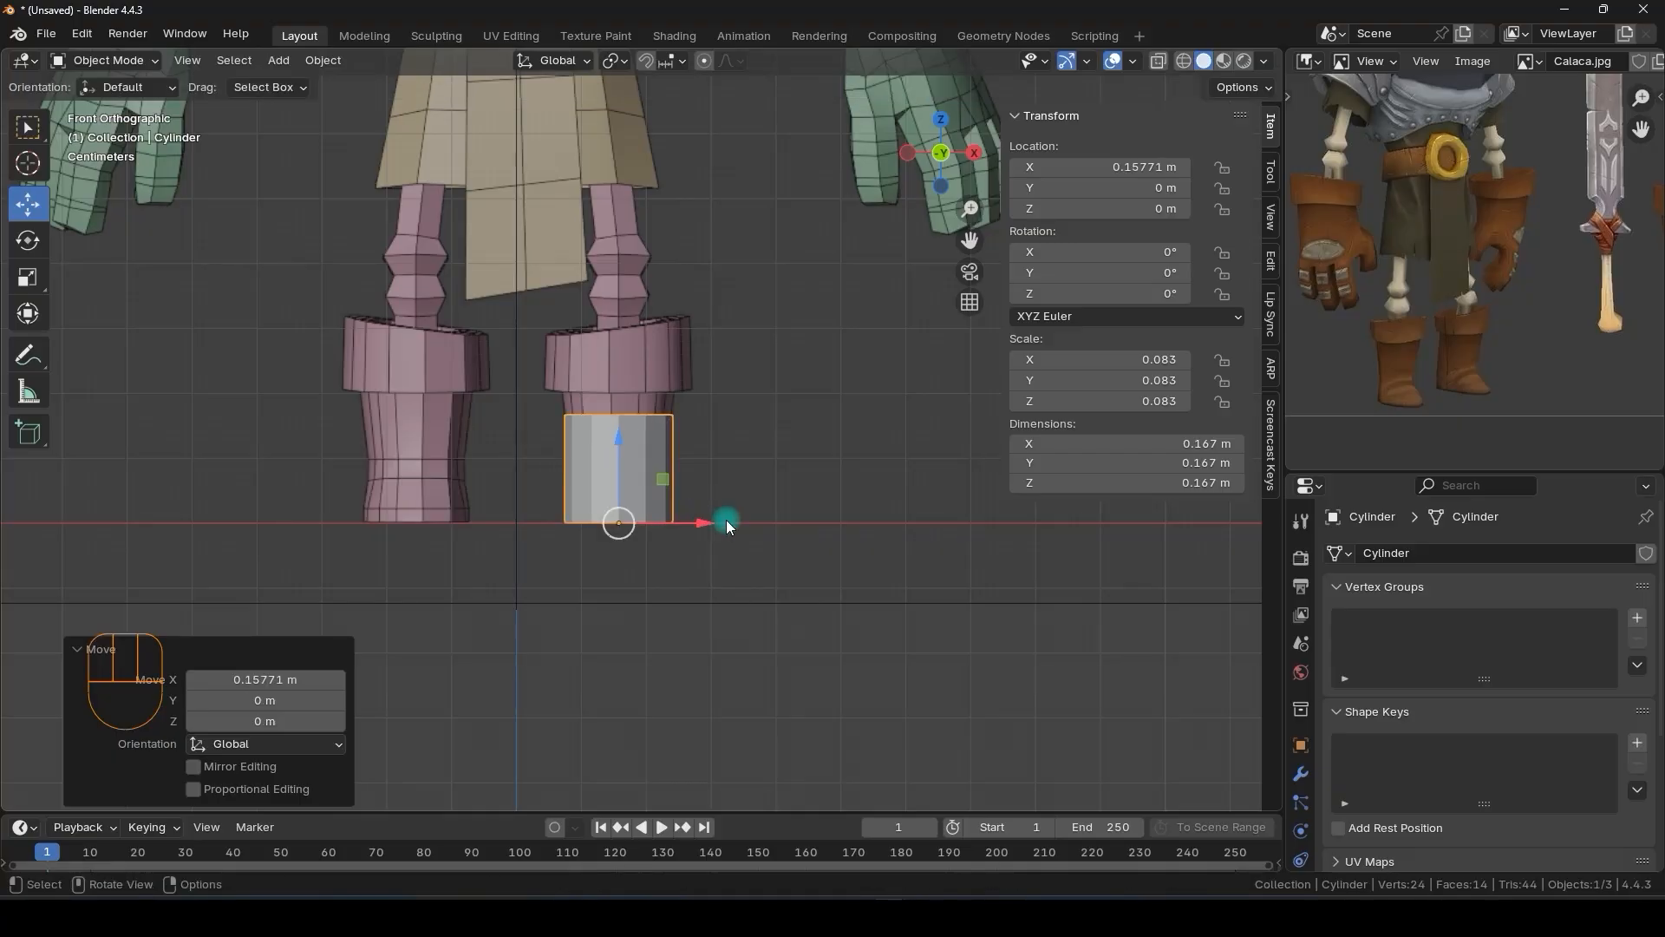
- Turn on X-ray and stretch the cylinder along Z by about 1.21, up to the underside of the boot's cuff
left_click(1157, 64)
scroll(653, 426, "up", 3)
middle_click_drag(710, 555, 699, 513, "shift")
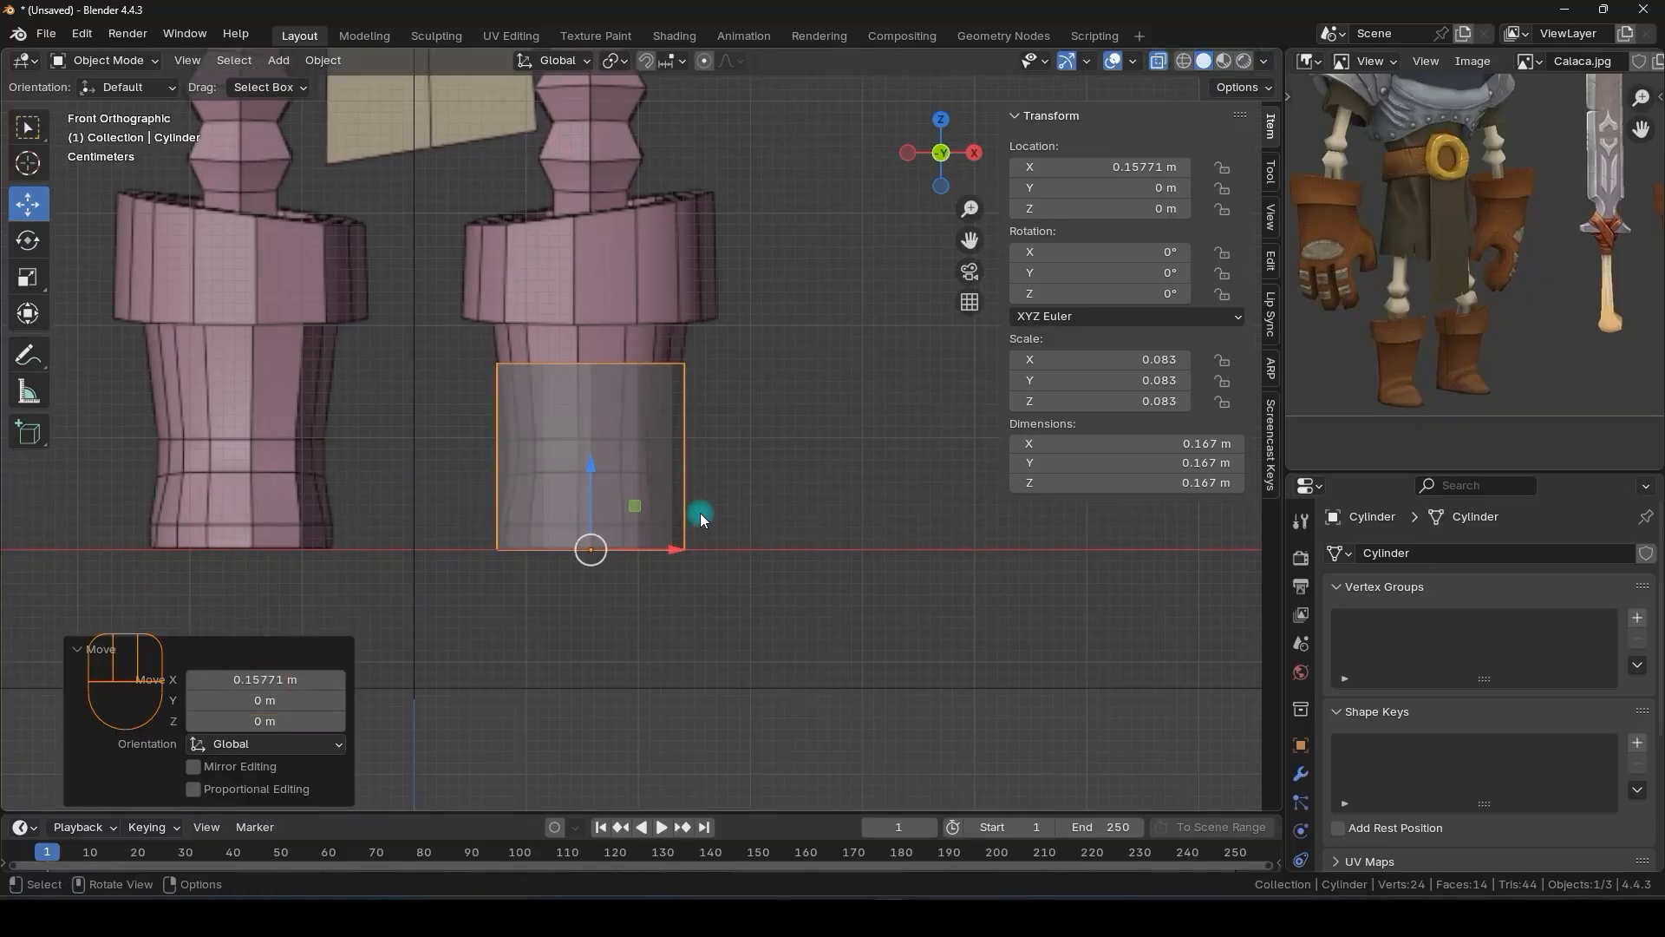
key("s")
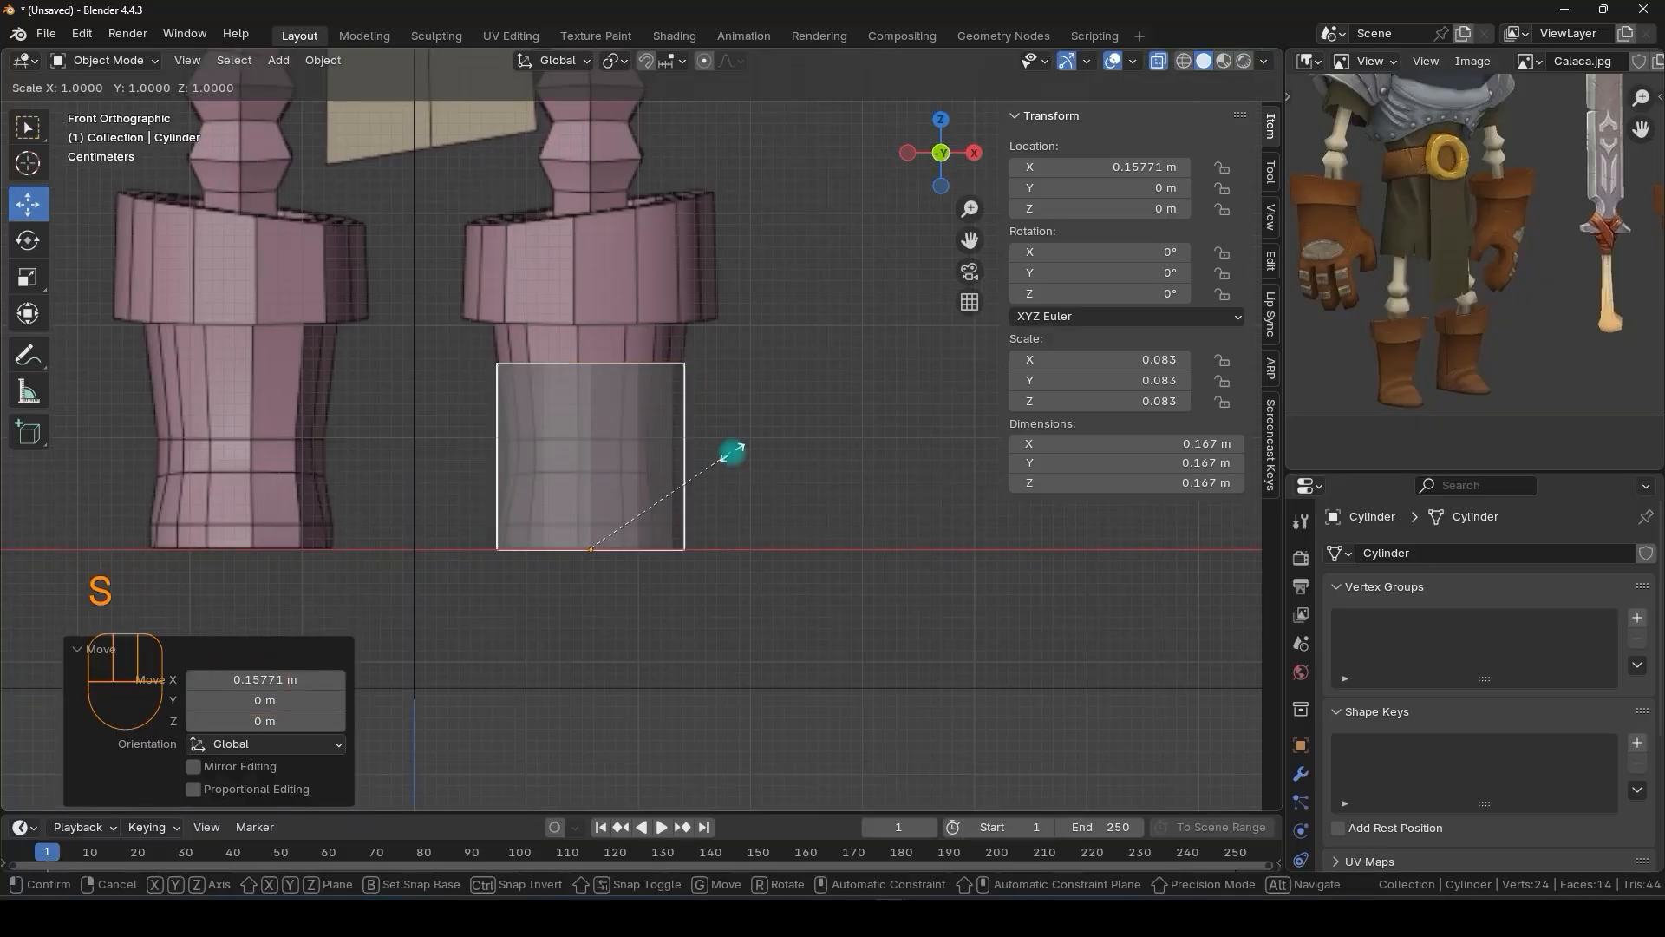
key("z")
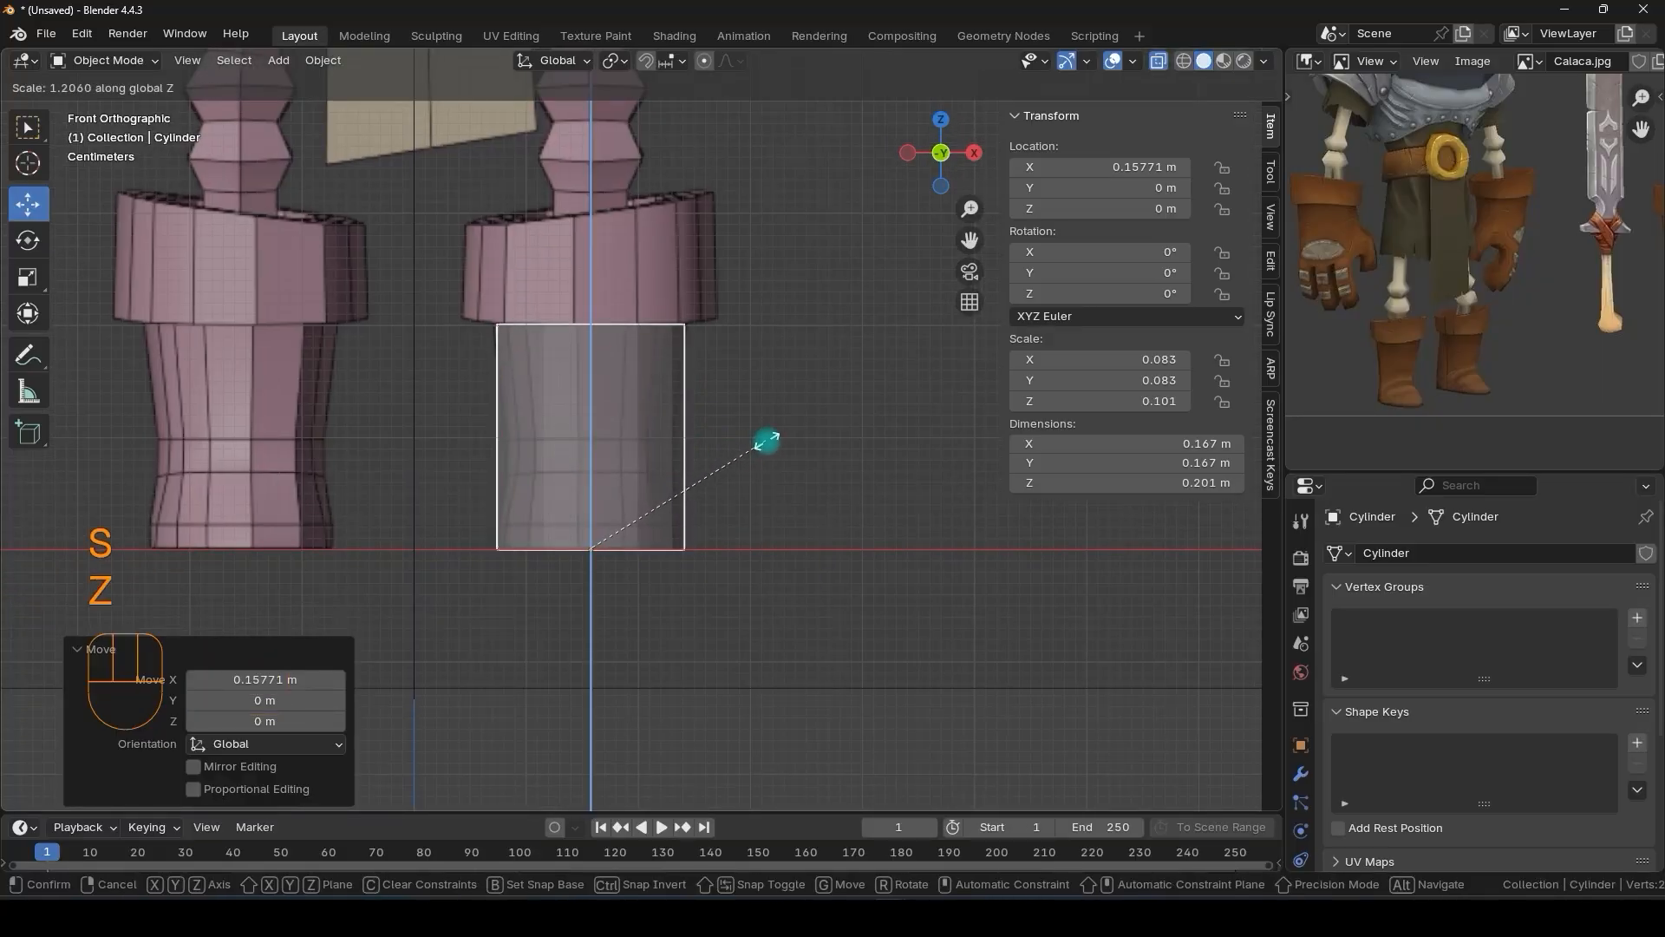
left_click(767, 441)
- In side view, move the cylinder's front bottom vertices about -0.077 m along Y to the tip of the boot's toe
middle_click_drag(678, 461, 628, 463, "shift")
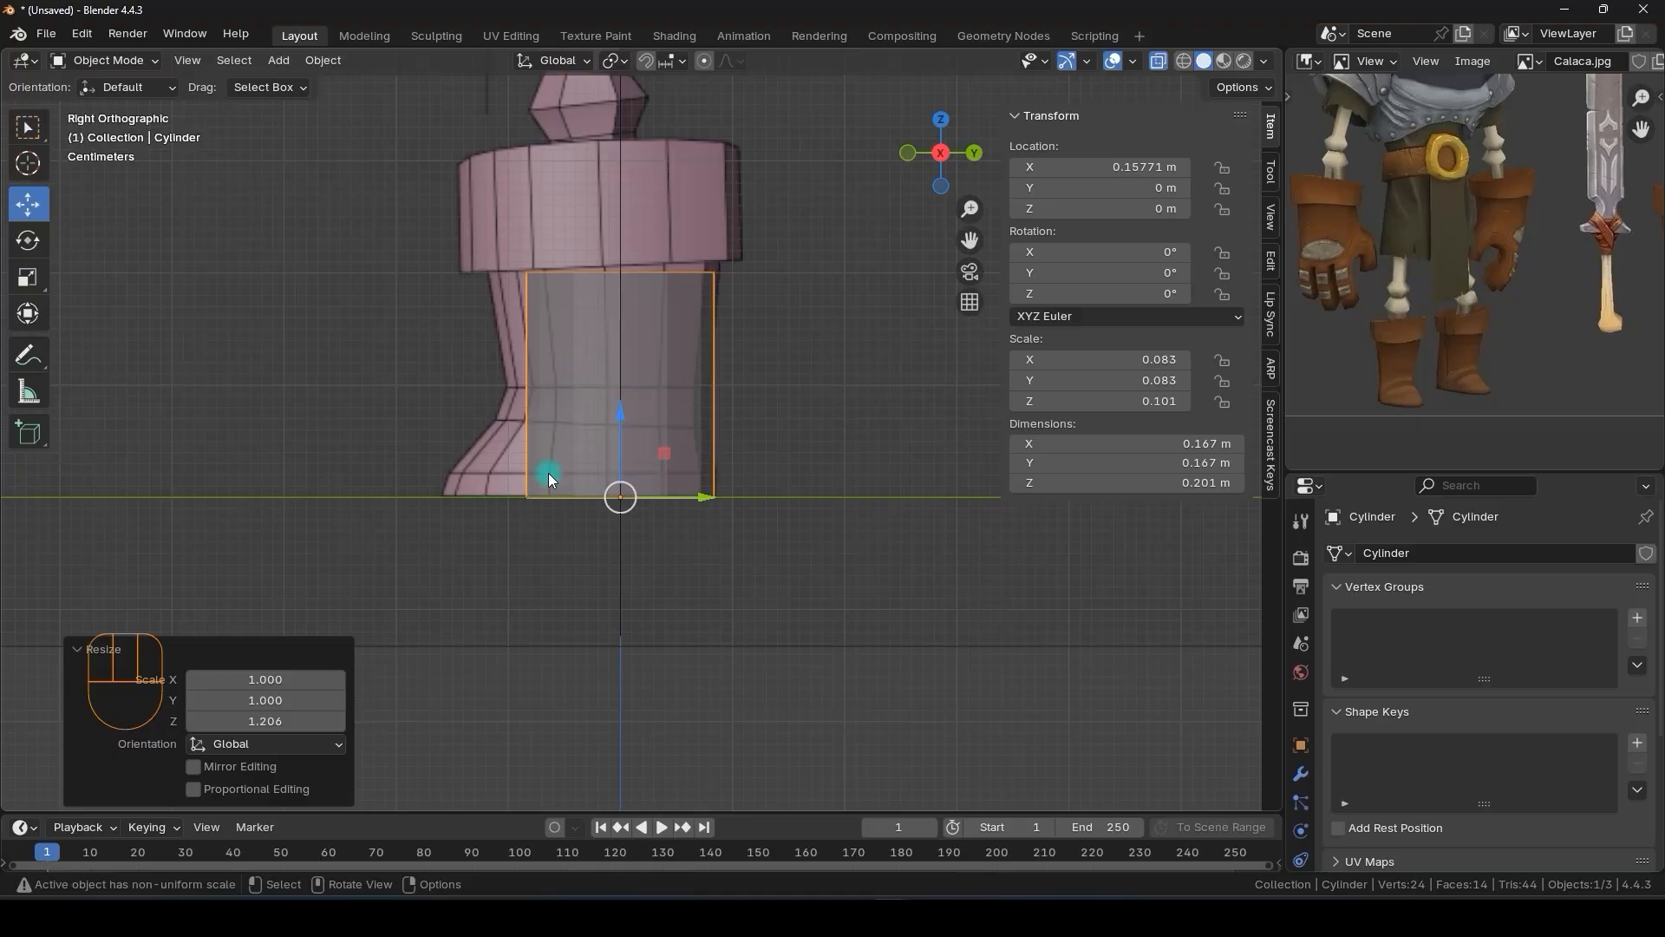
key("Tab")
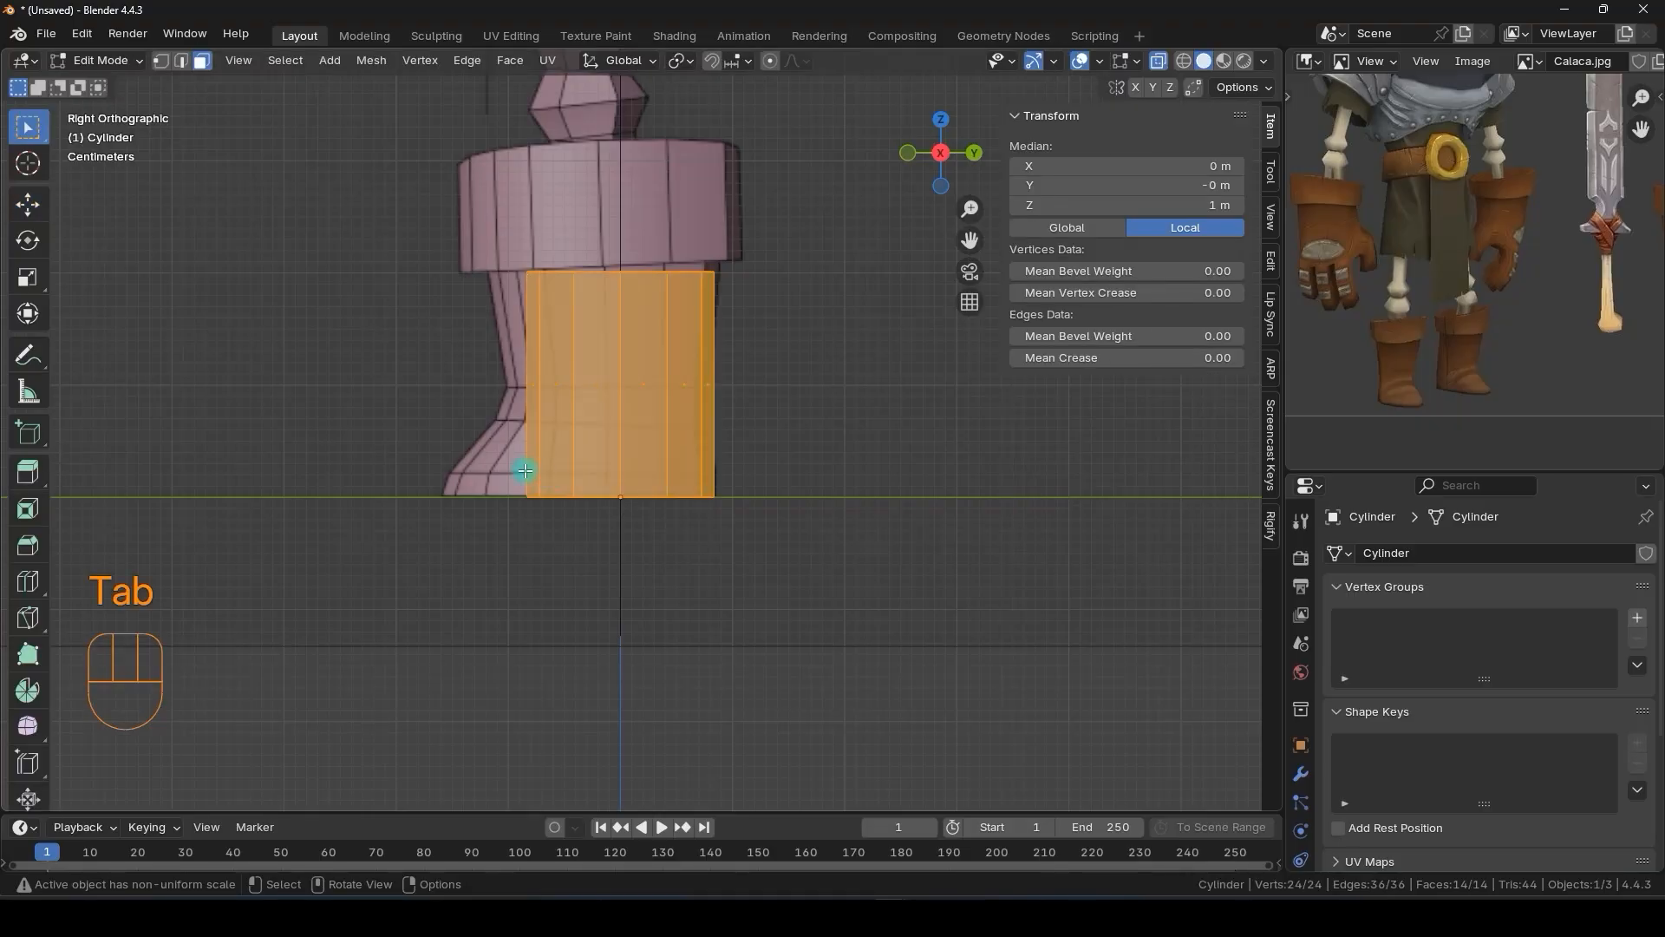
key("1")
mouse_move(525, 470)
middle_mouse_down()
mouse_move(573, 486)
mouse_move(547, 491)
middle_mouse_up()
left_click_drag(503, 476, 572, 598)
middle_click_drag(572, 598, 597, 505)
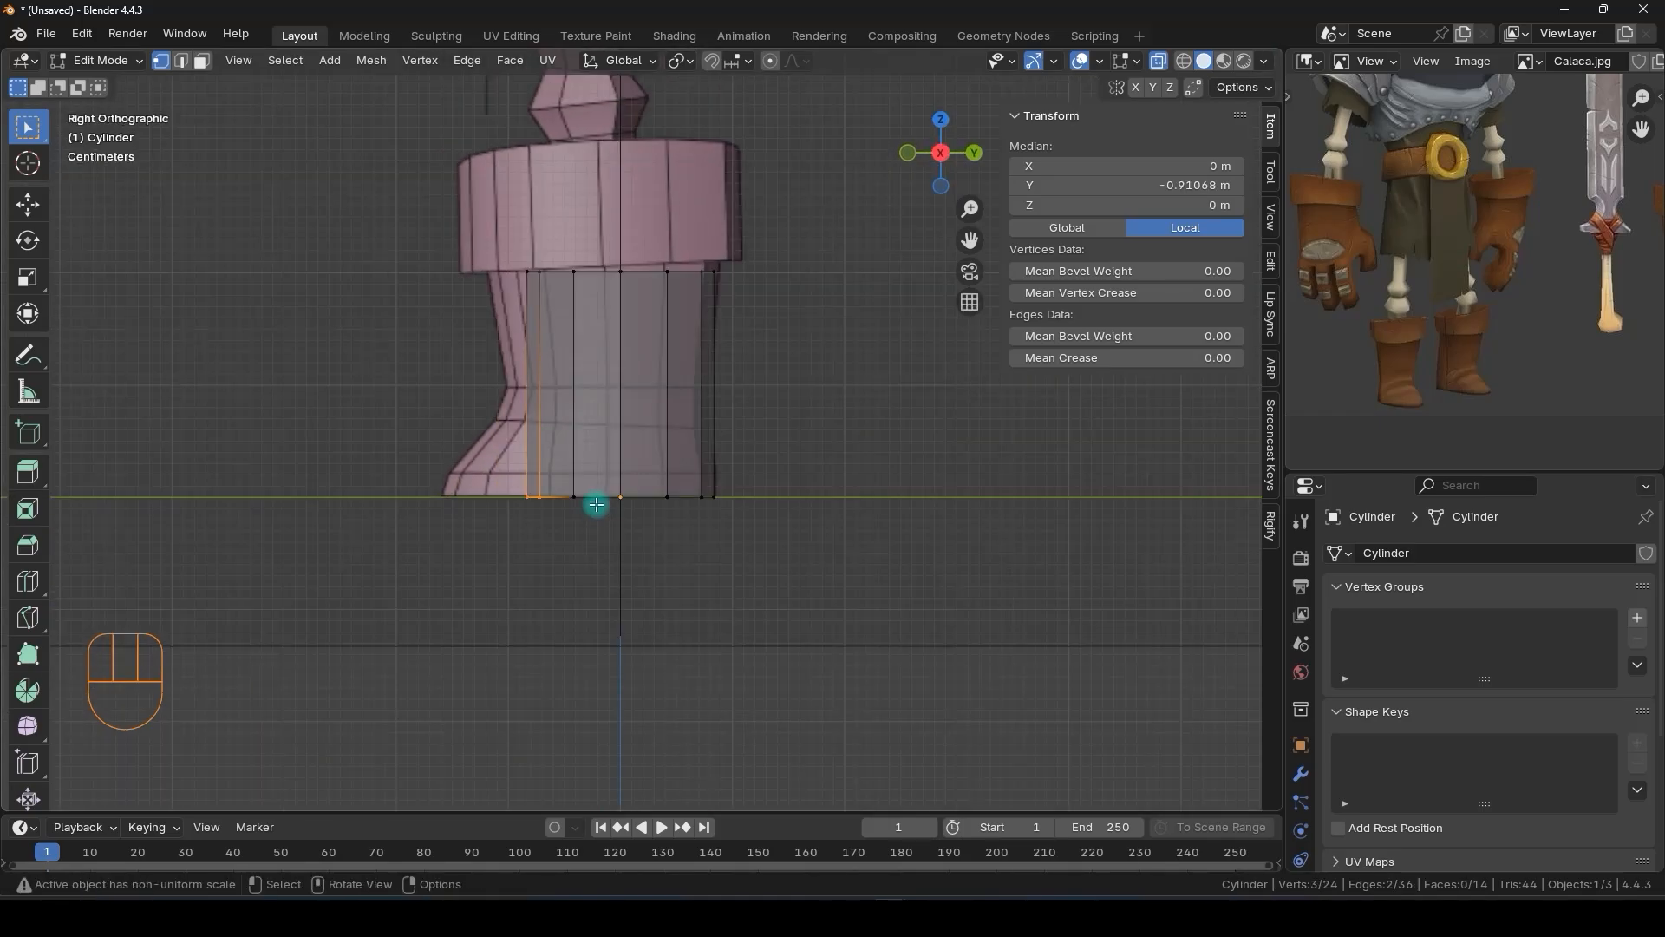
key("g")
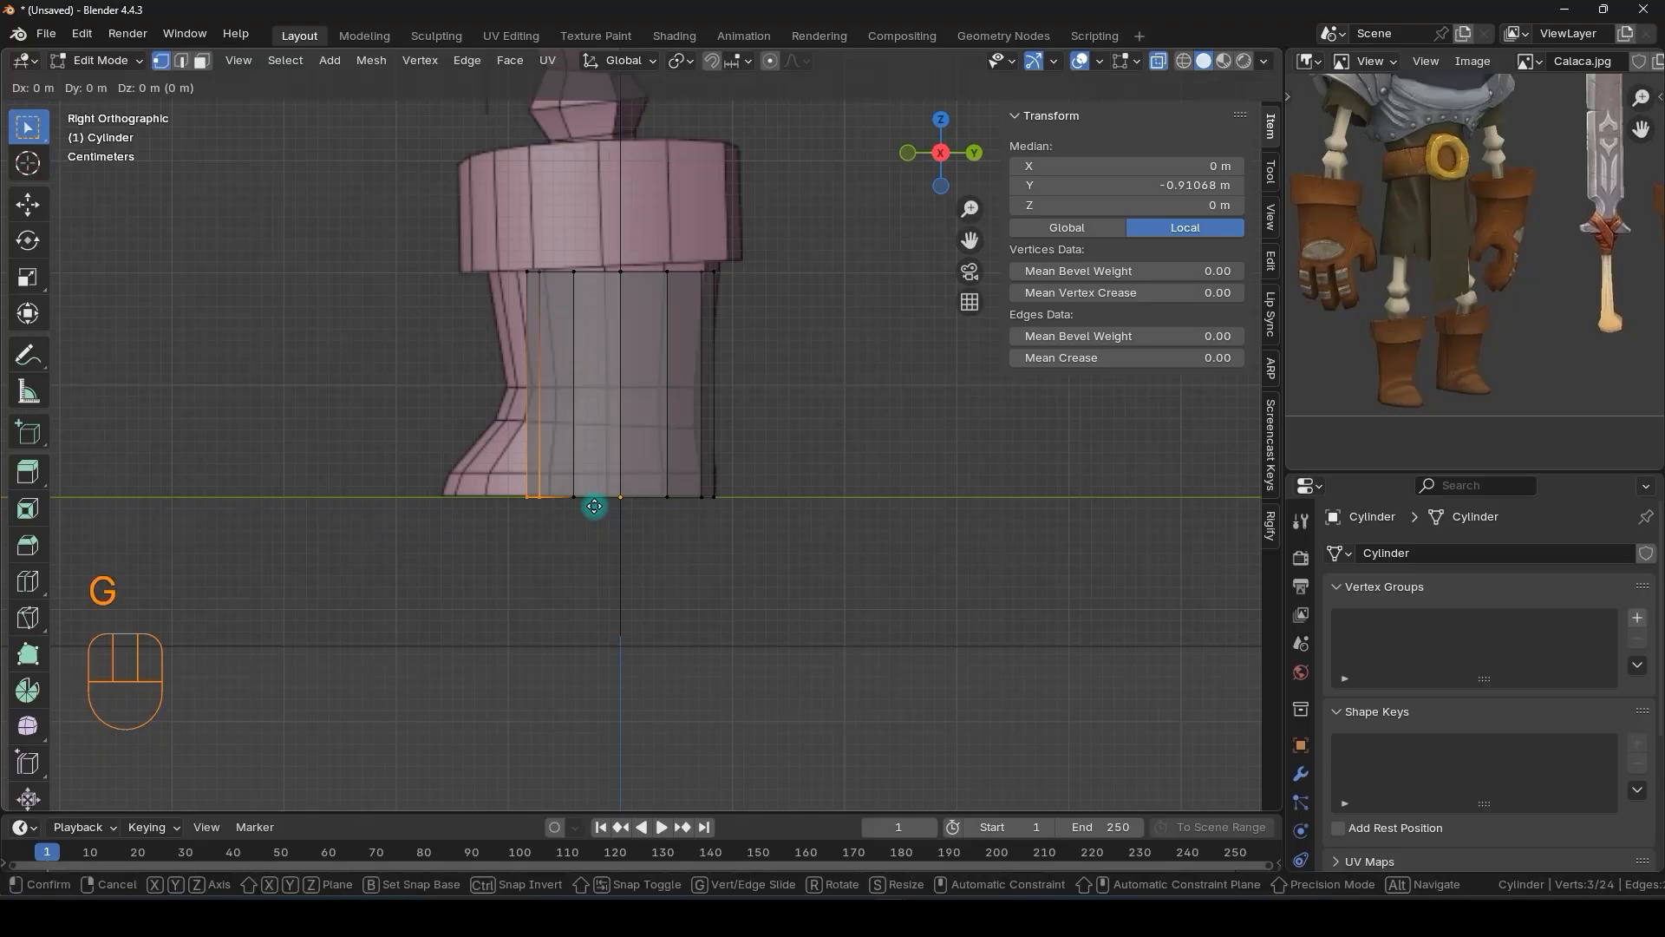
key("y")
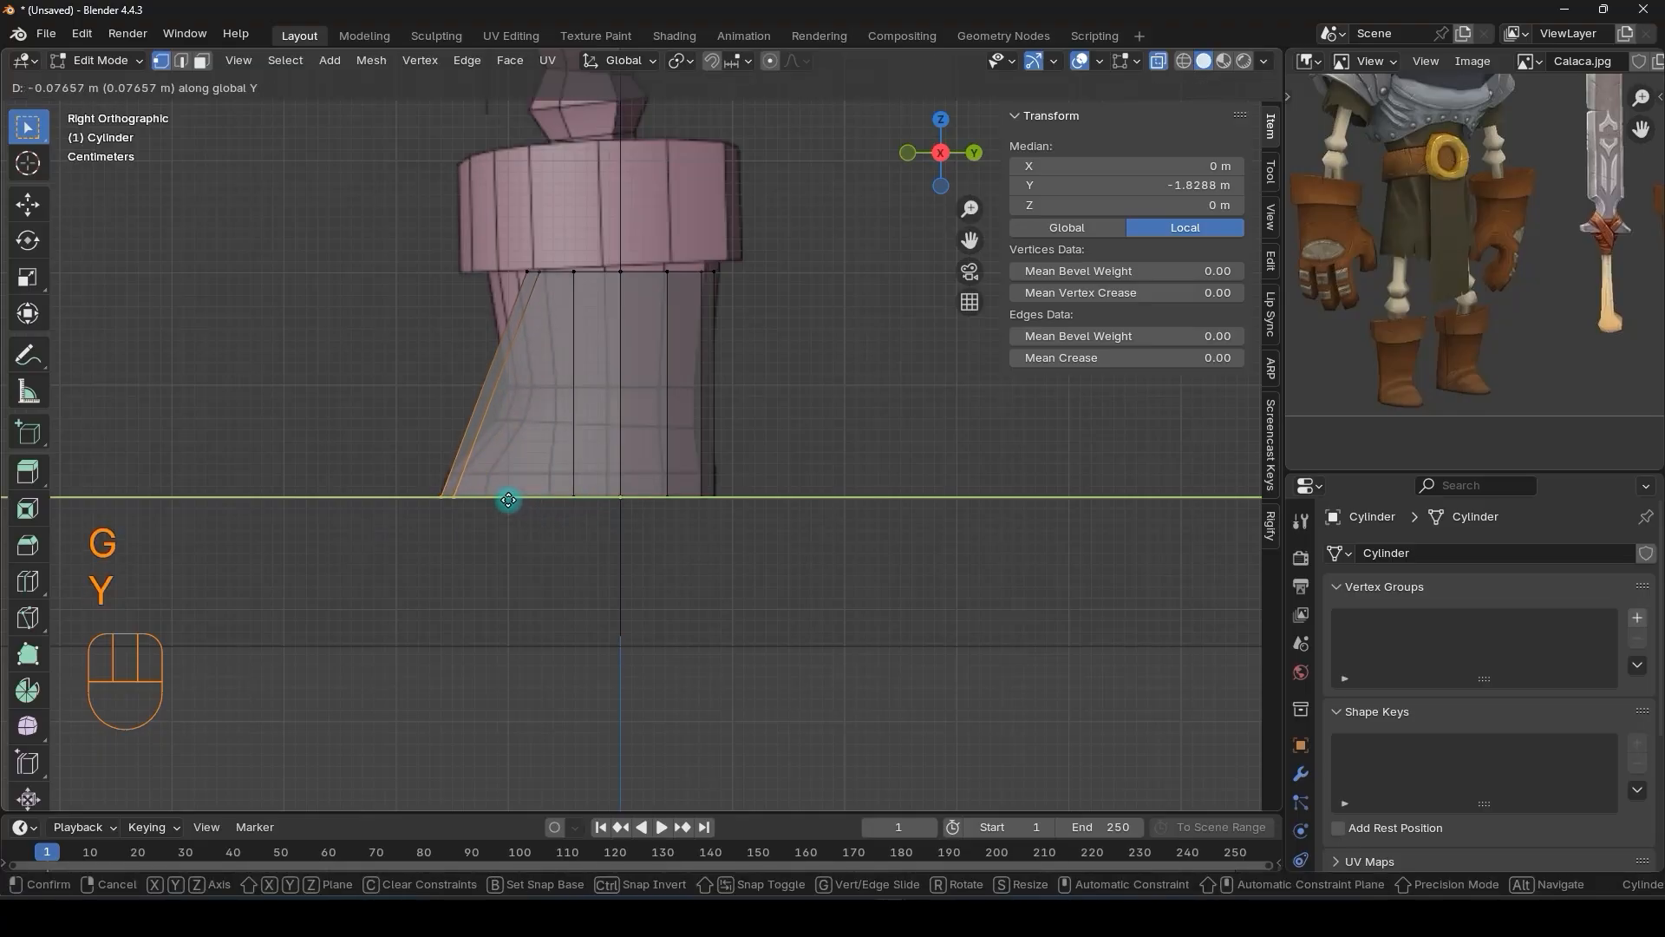
left_click(508, 499)
- Add one horizontal loop cut around the boot mesh and lower it about 0.036 m along Z
middle_click_drag(564, 402, 554, 472, "shift")
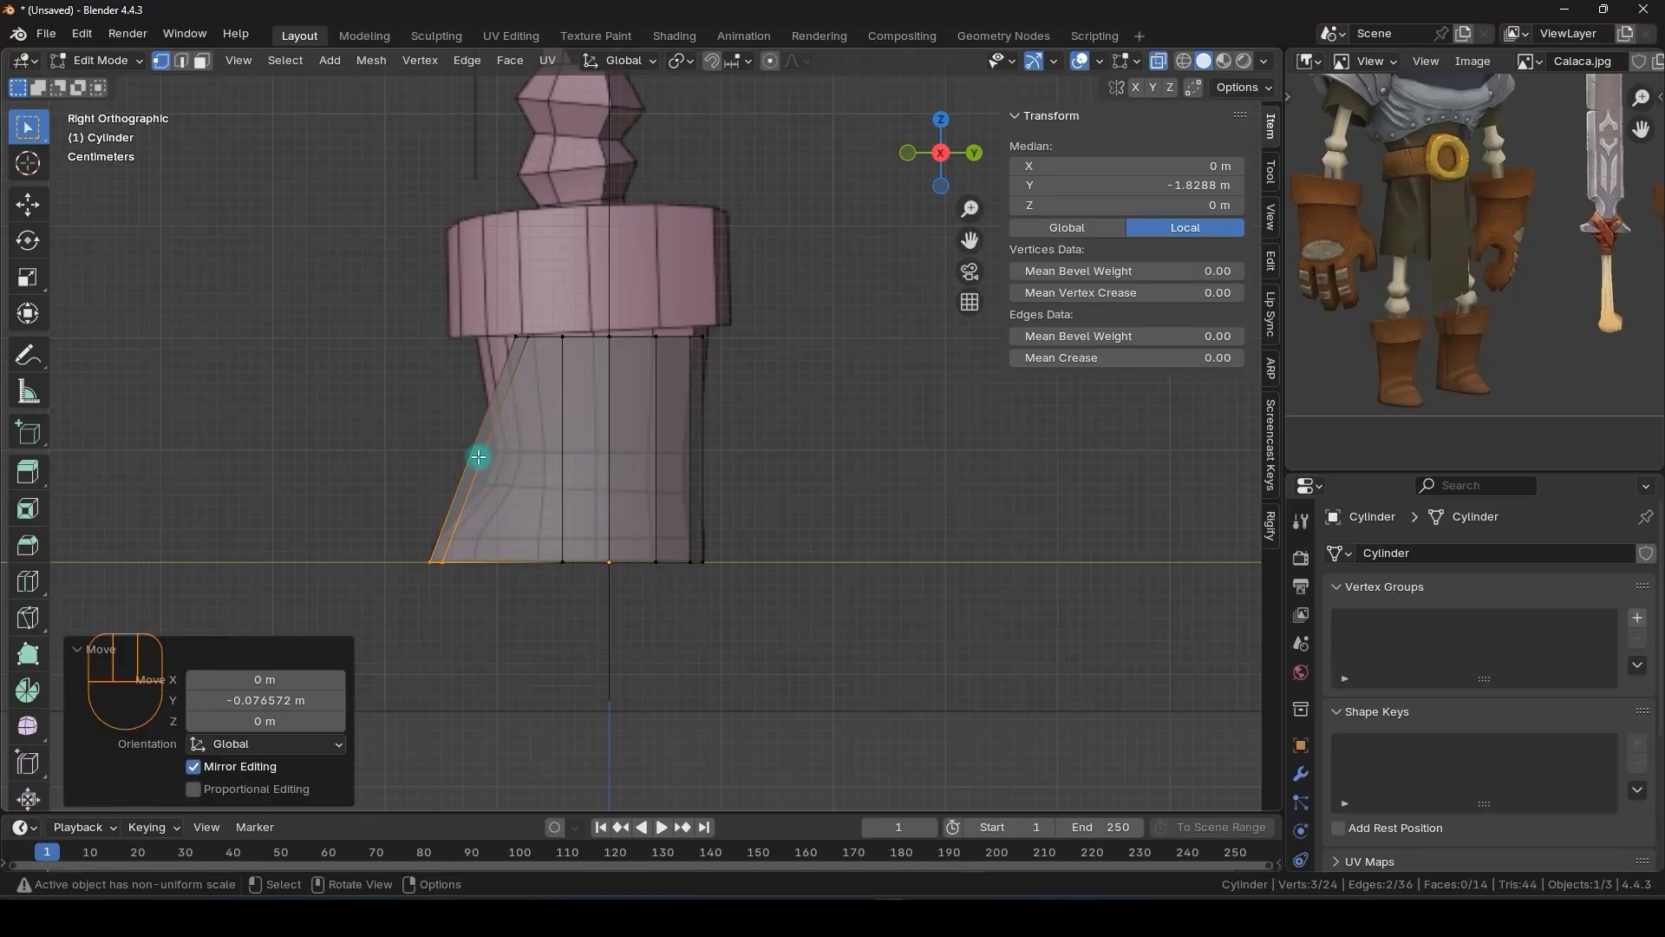
key("ctrl+r")
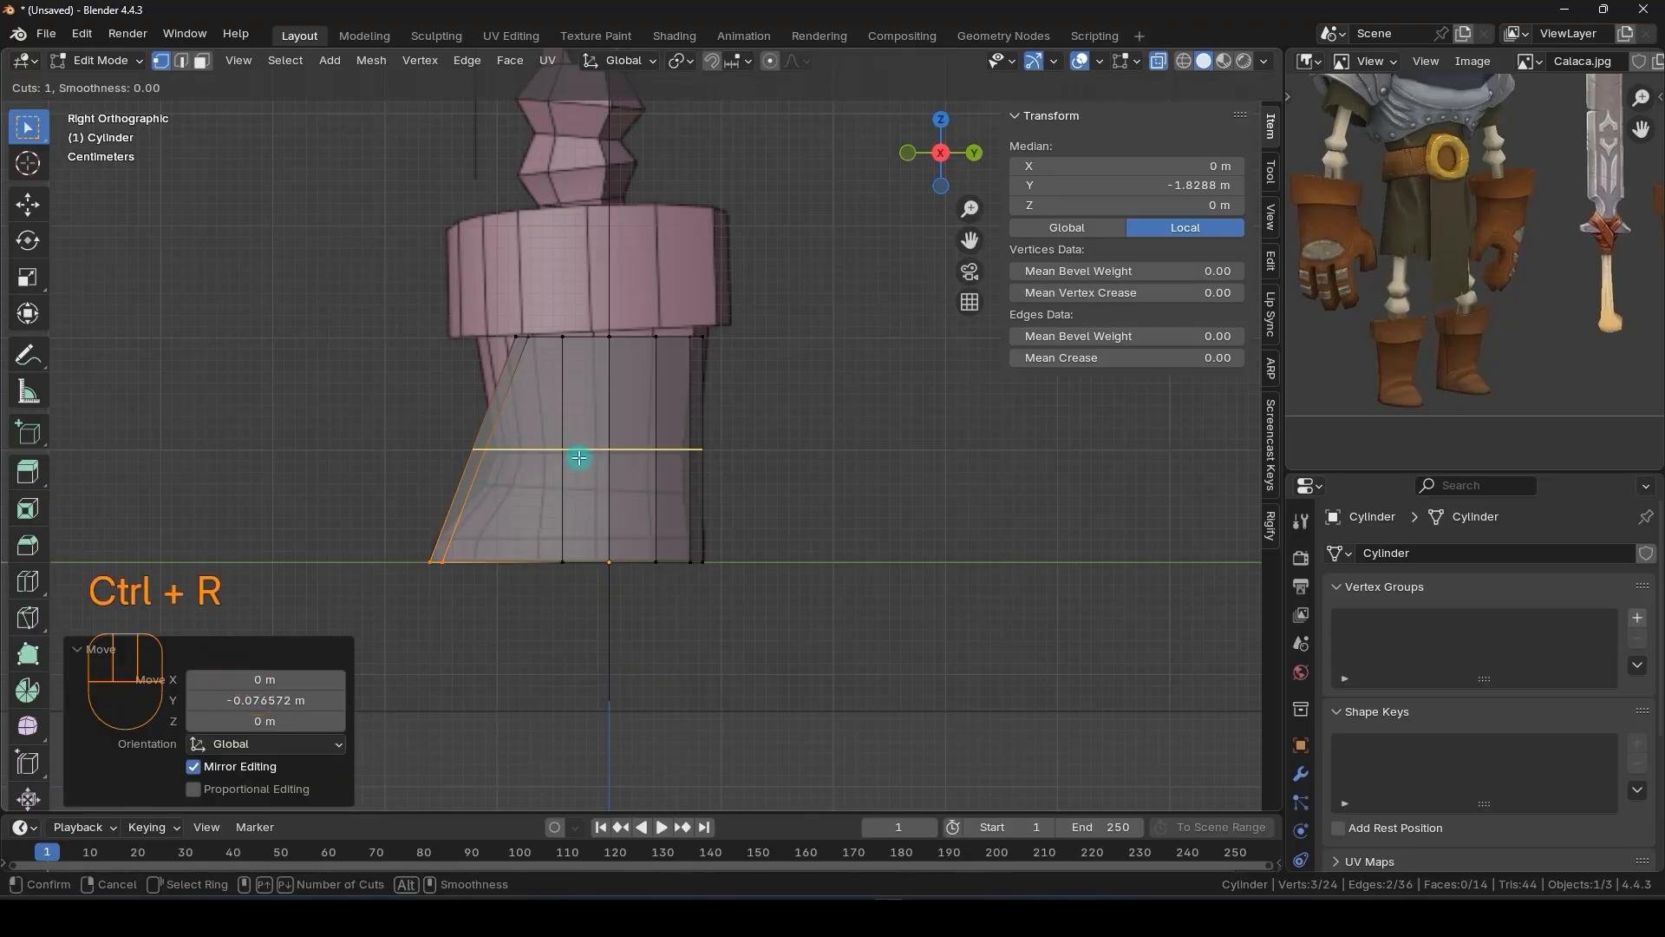
left_click(579, 458)
key("Escape")
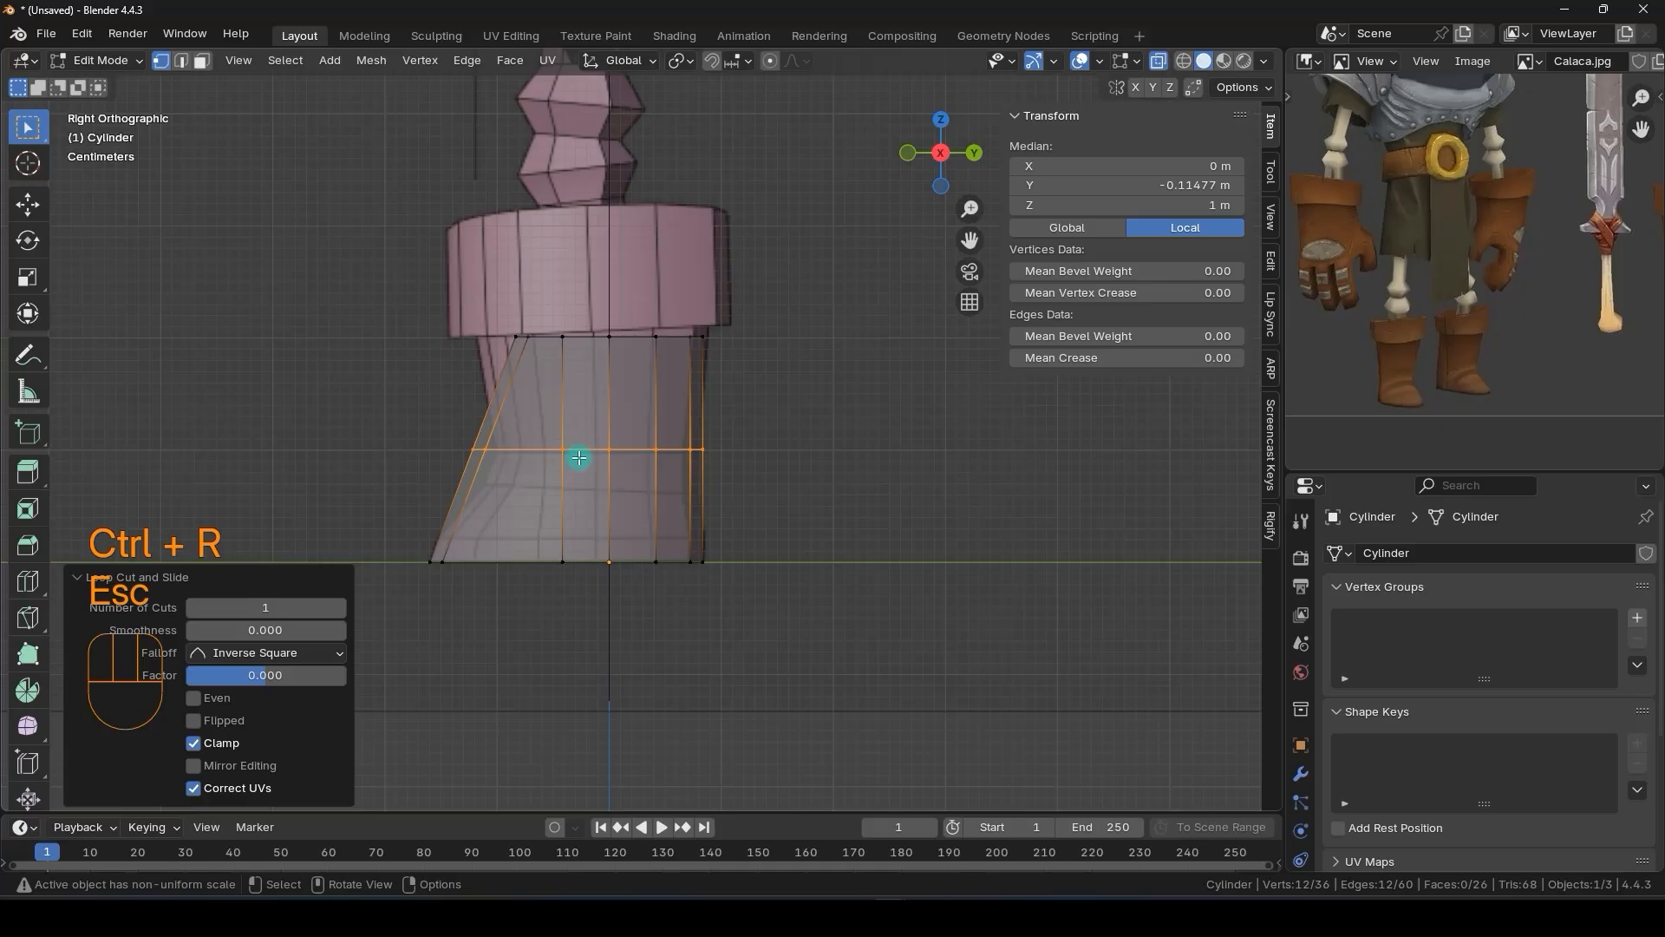
key("g")
key("z")
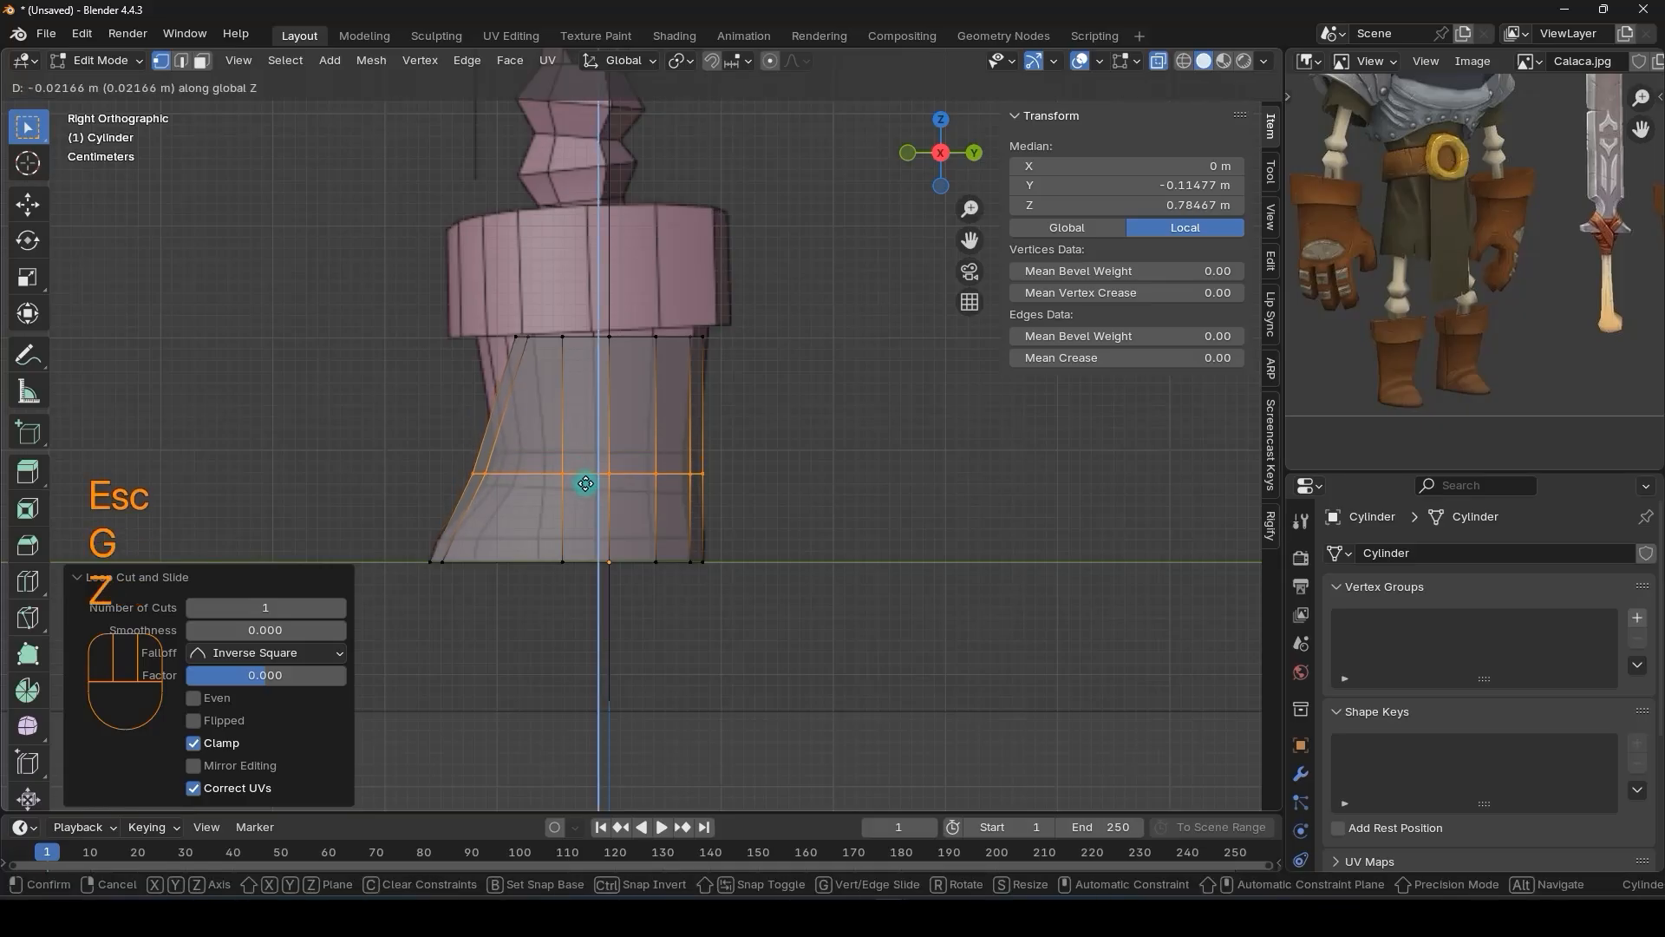
left_click(587, 497)
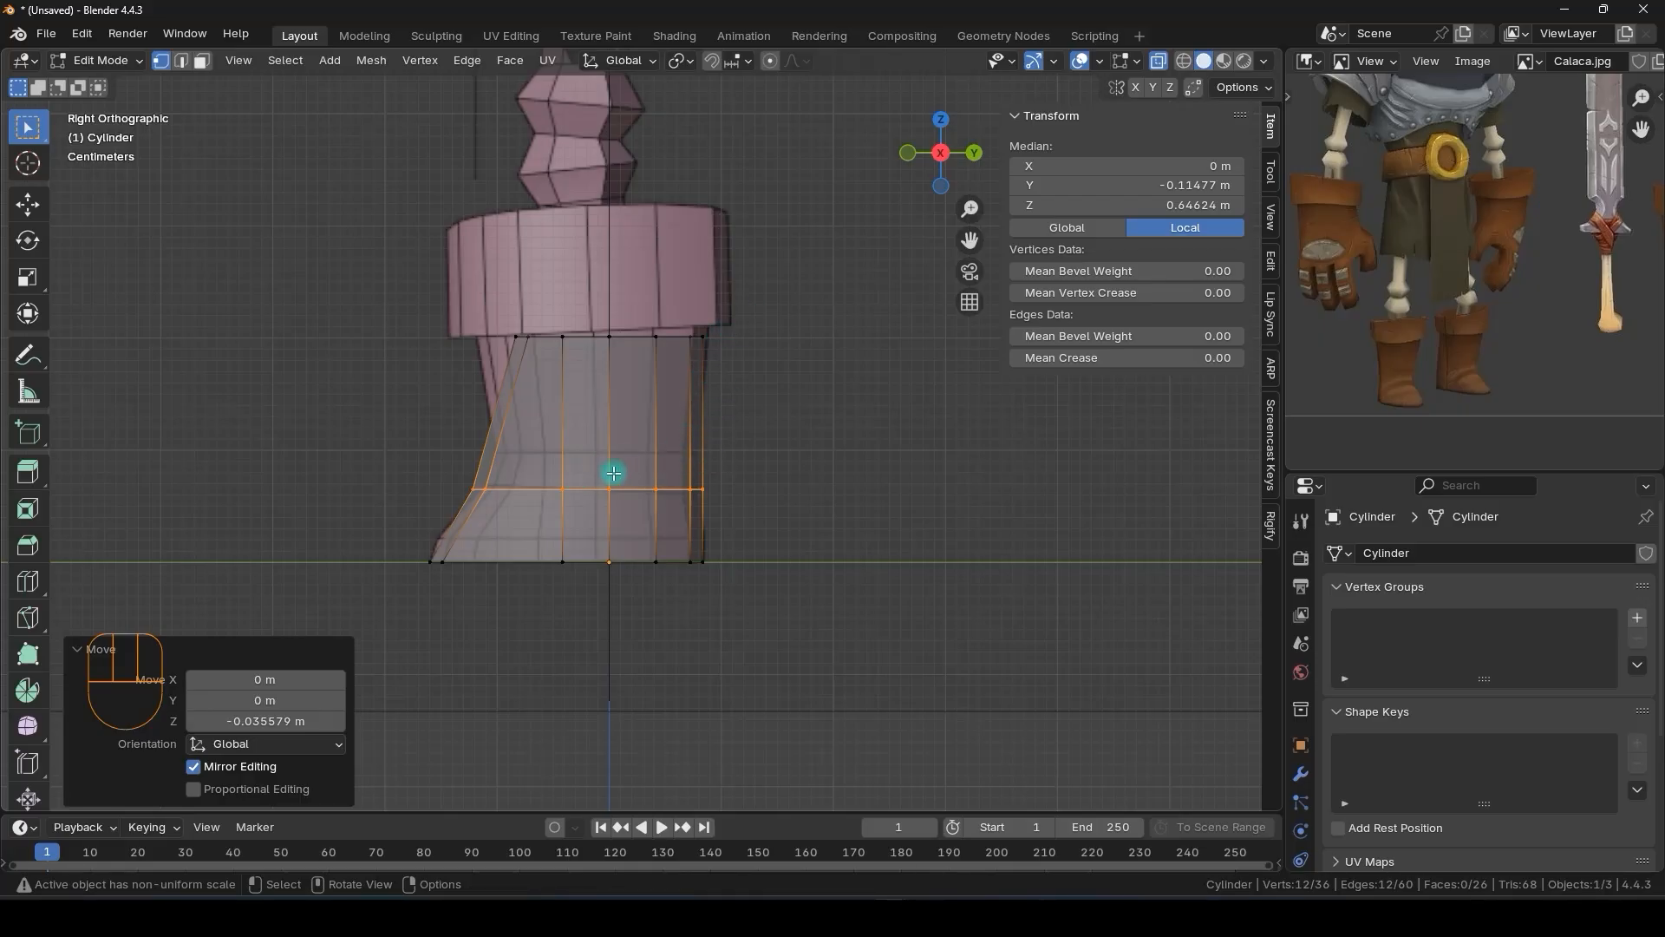
- Move the front vertices of the new edge loop about 0.009 m back along Y to match the instep
left_click(503, 504, "alt")
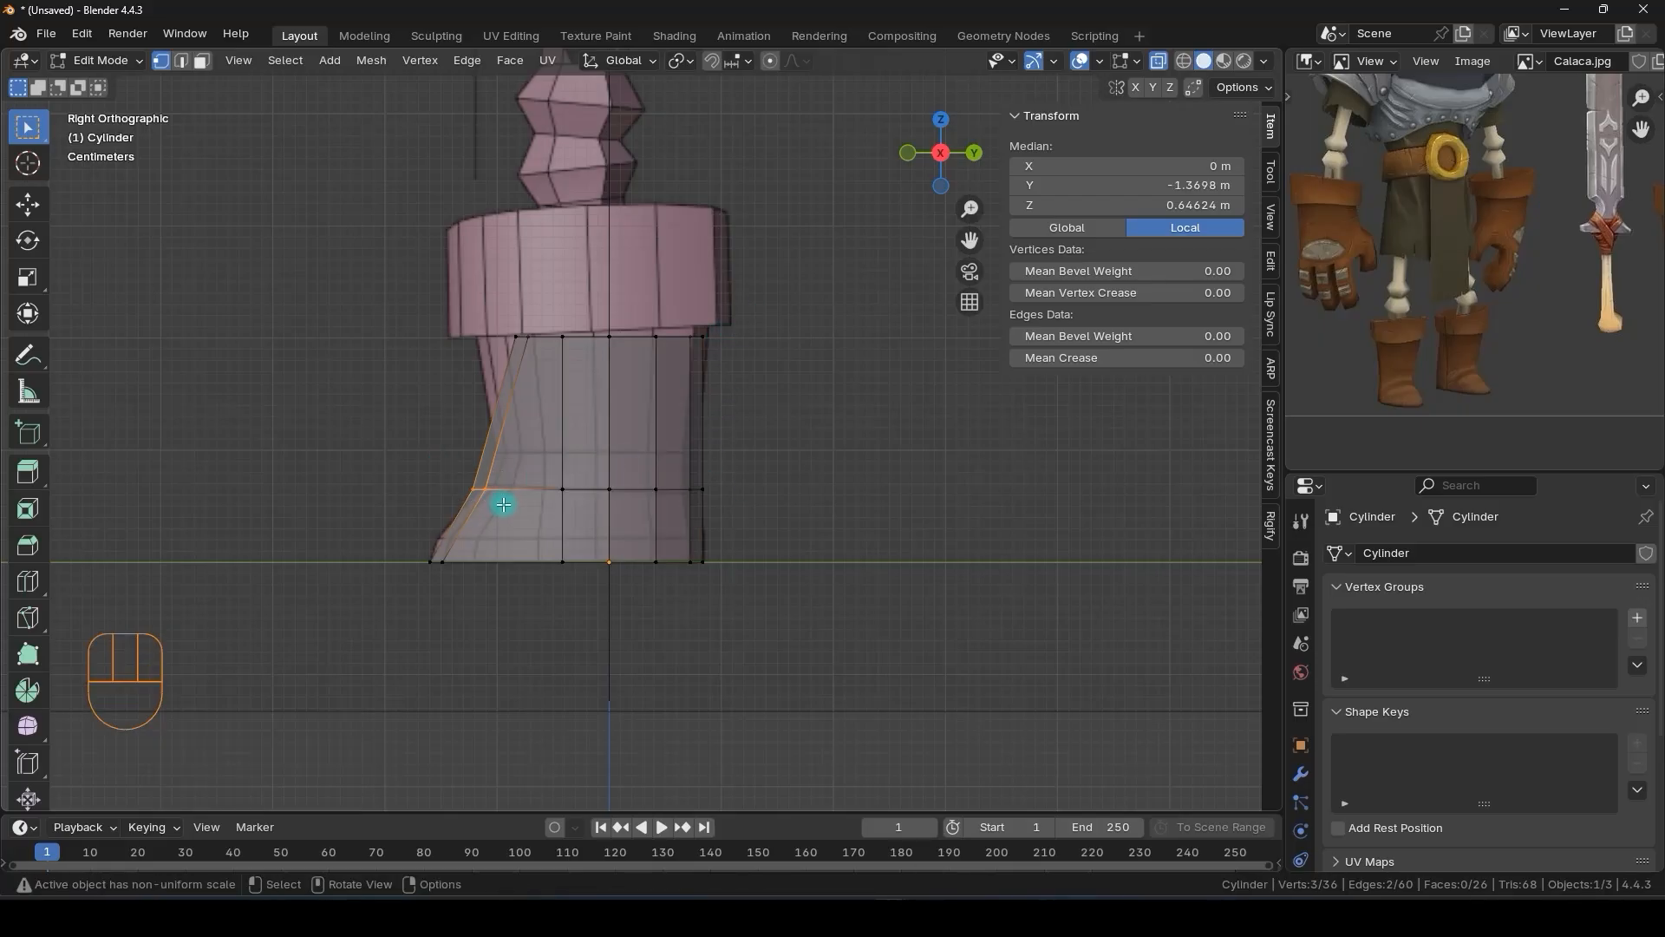
left_click(27, 204)
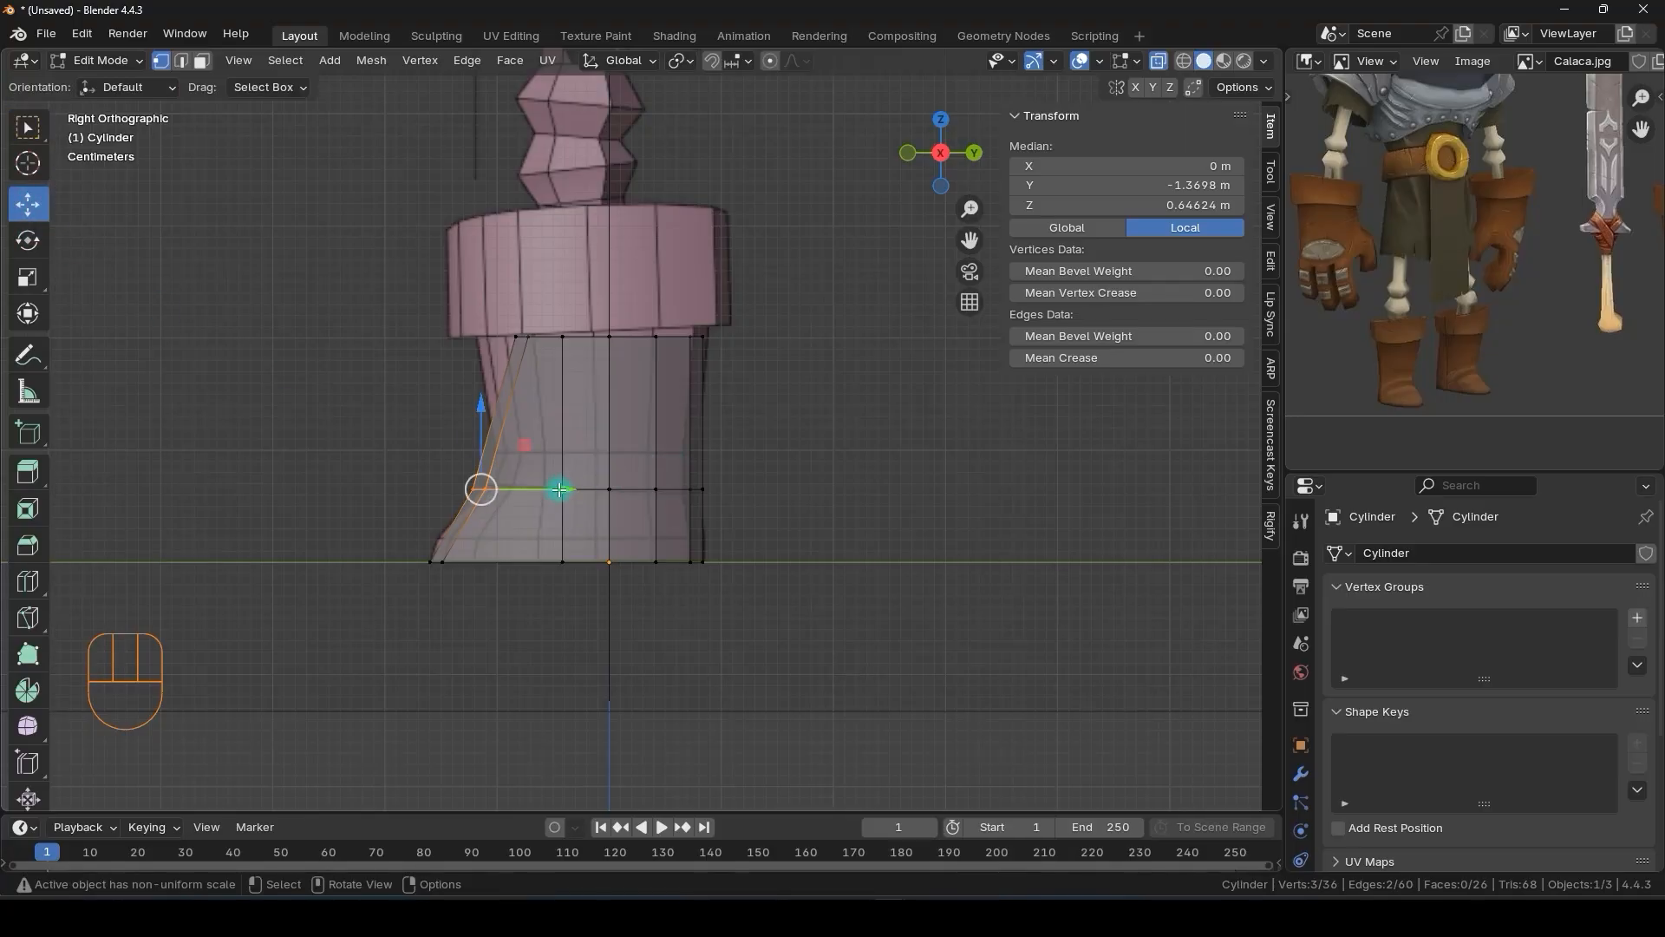
left_click_drag(558, 488, 565, 487)
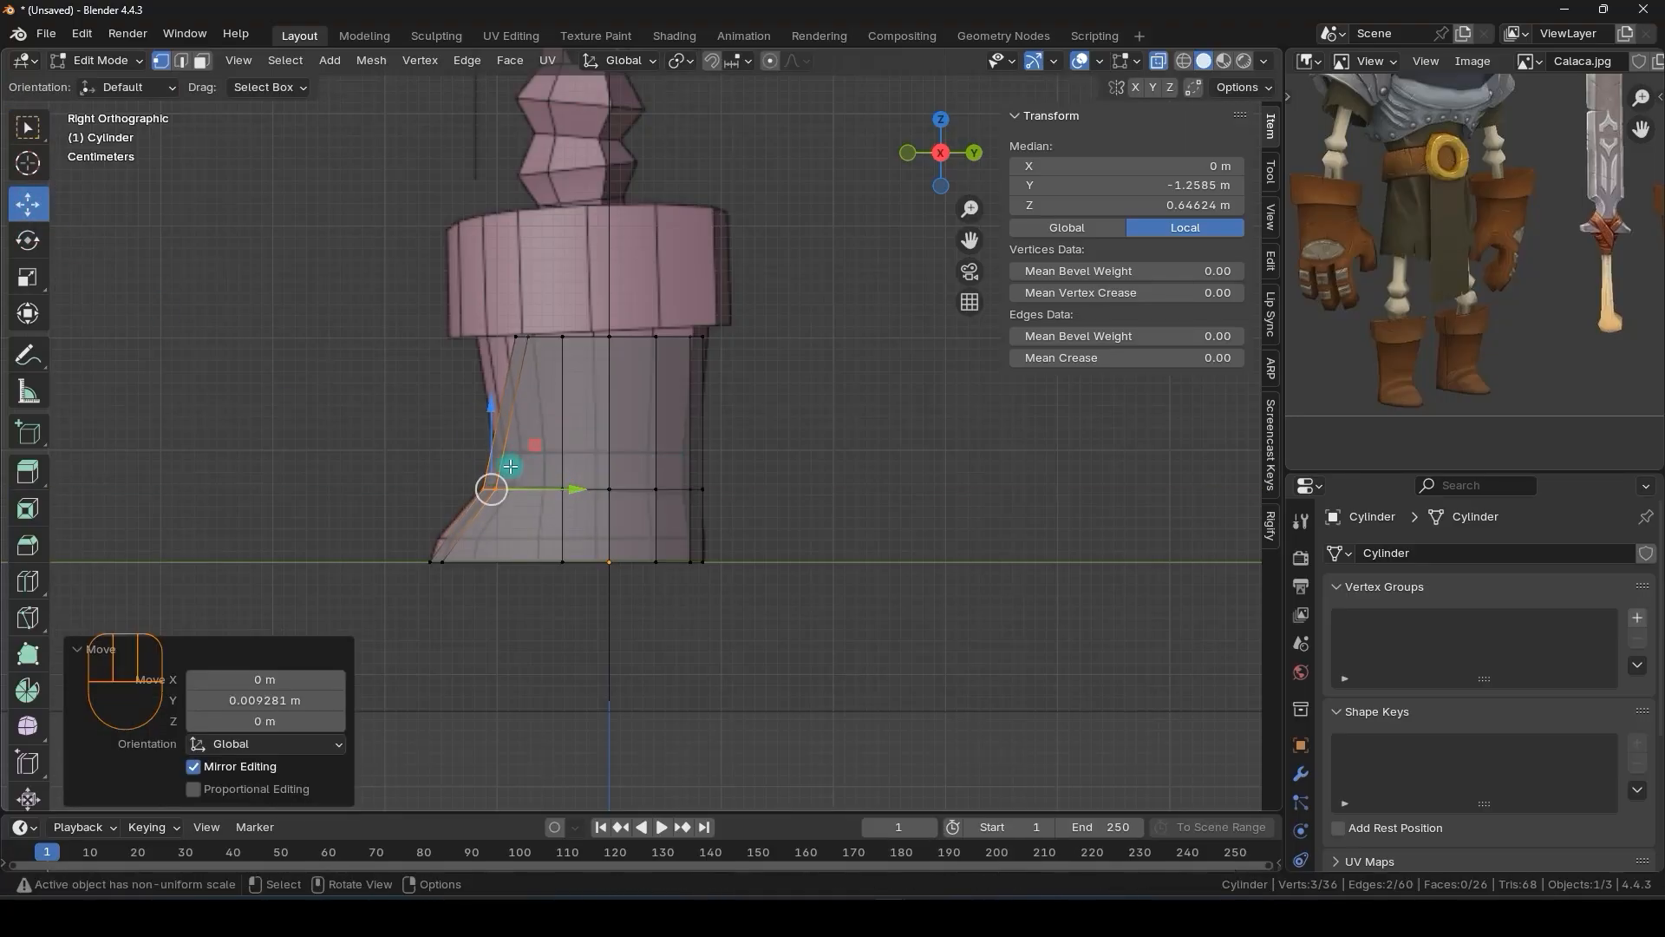
- Select the whole middle edge loop and raise it about 0.004 m along Z
left_click_drag(408, 466, 738, 497)
left_click_drag(594, 419, 596, 367)
middle_click_drag(596, 367, 589, 404, "shift")
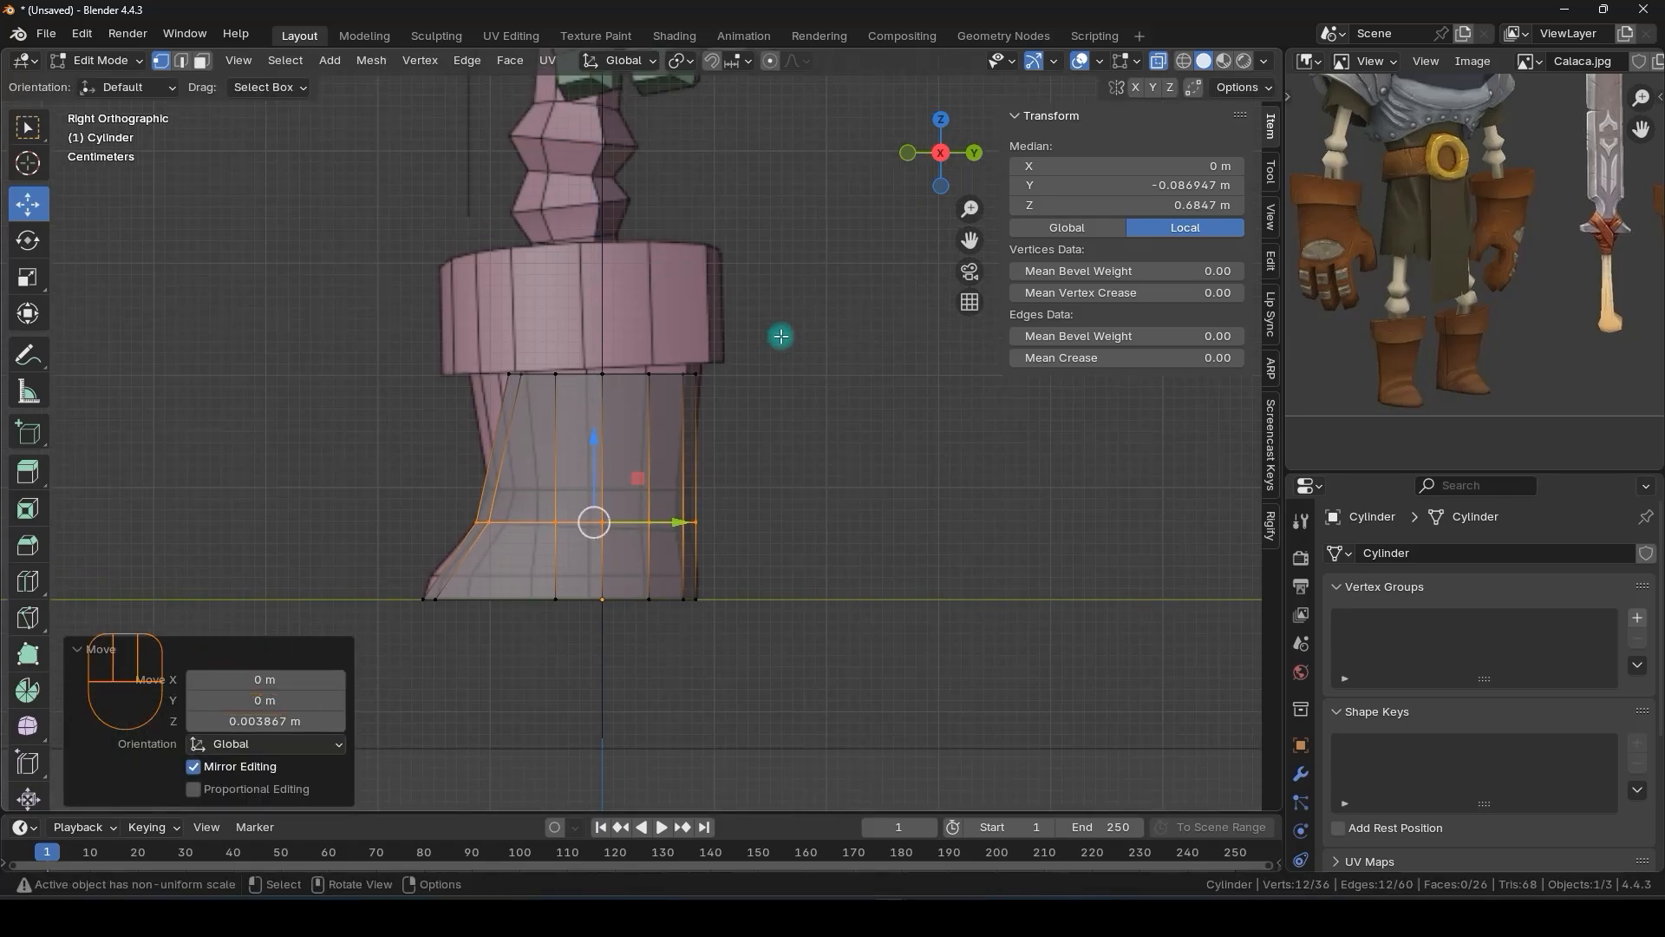
- Move the front vertices of the boot's top rim about -0.035 m along Y to match the side reference
left_click_drag(780, 335, 450, 391)
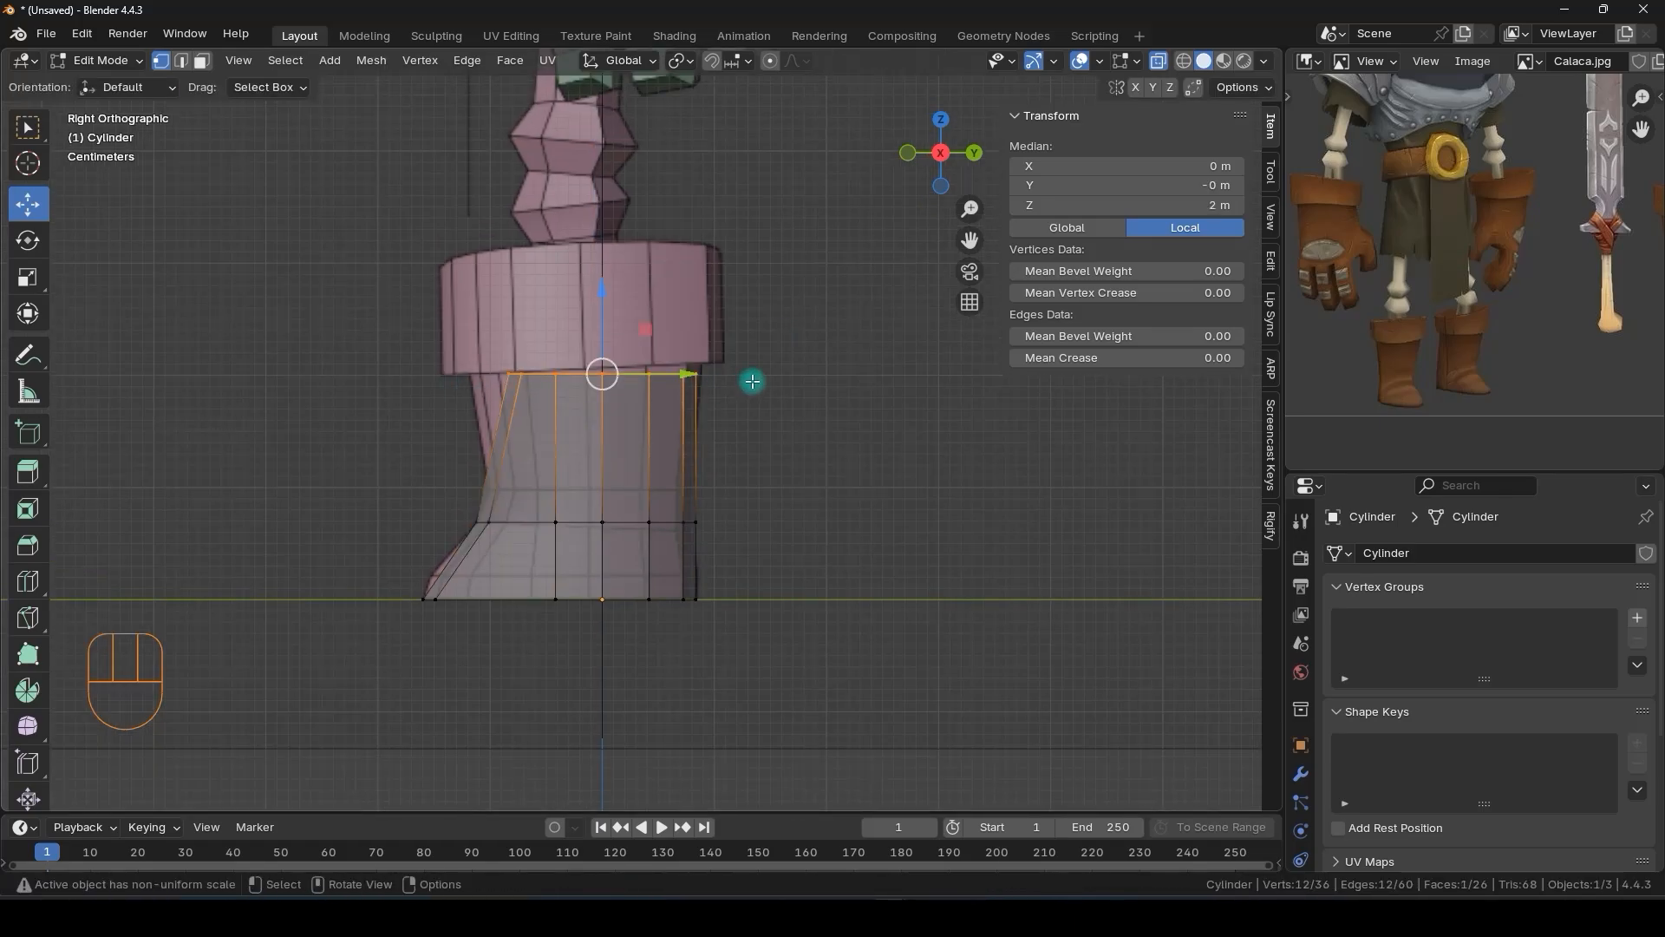
left_click_drag(466, 305, 556, 375)
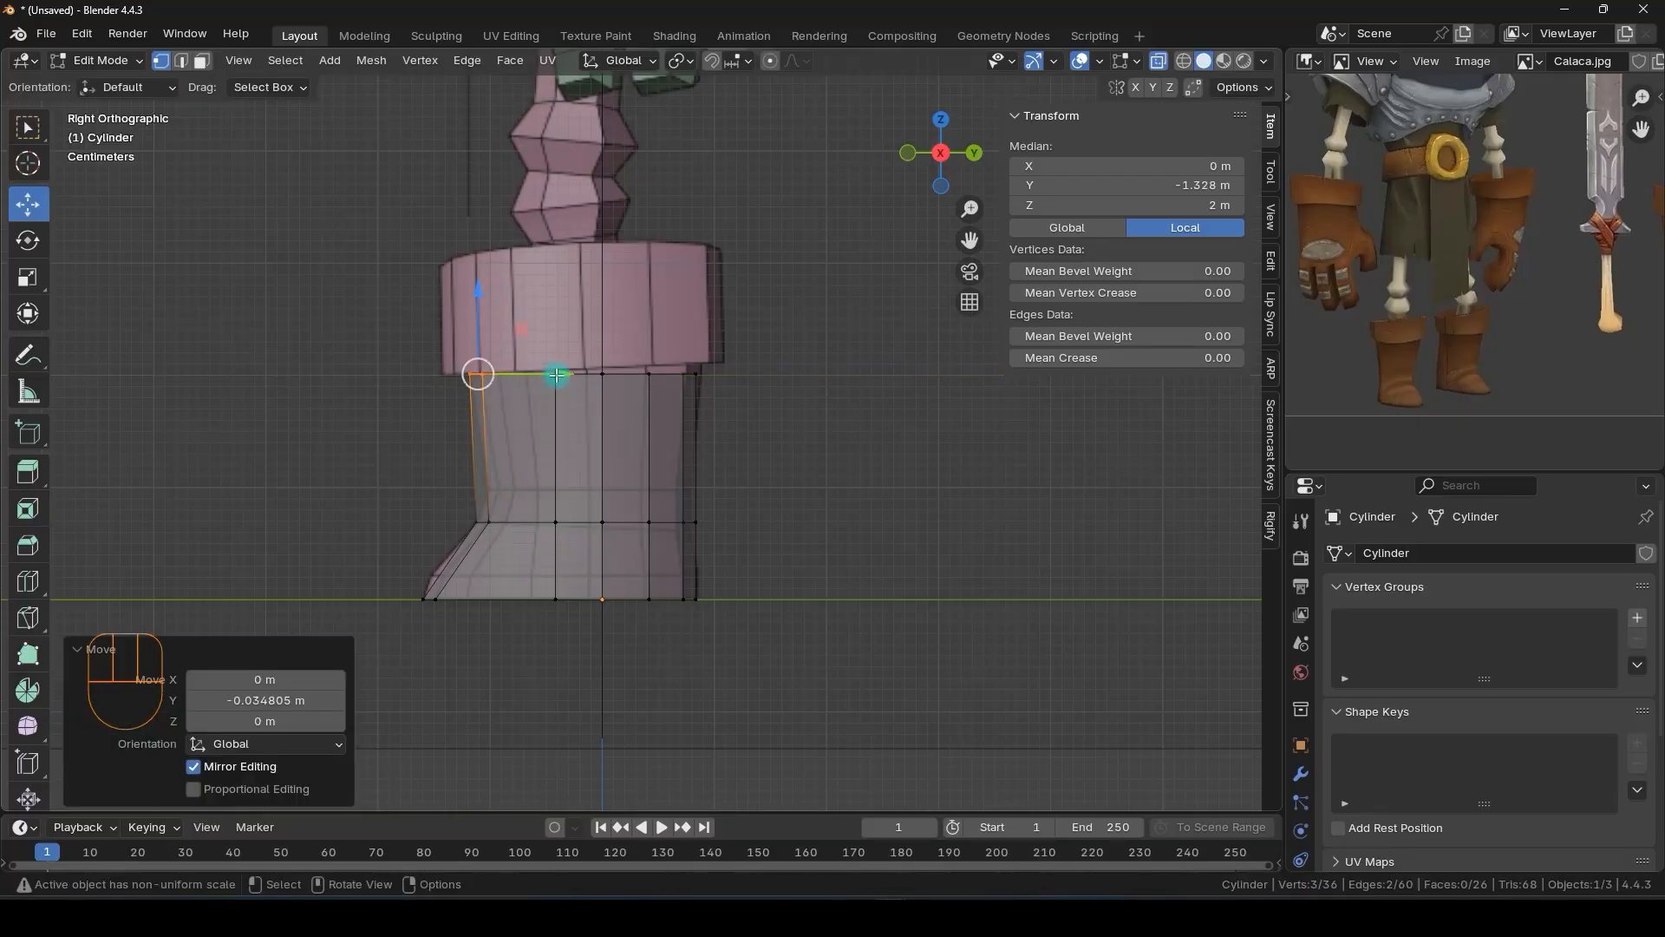
- Raise the remaining top-rim vertices about 0.003 m, tilt them slightly up at the back, and shift them another 0.003 m along Y and Z
left_click_drag(744, 347, 579, 395)
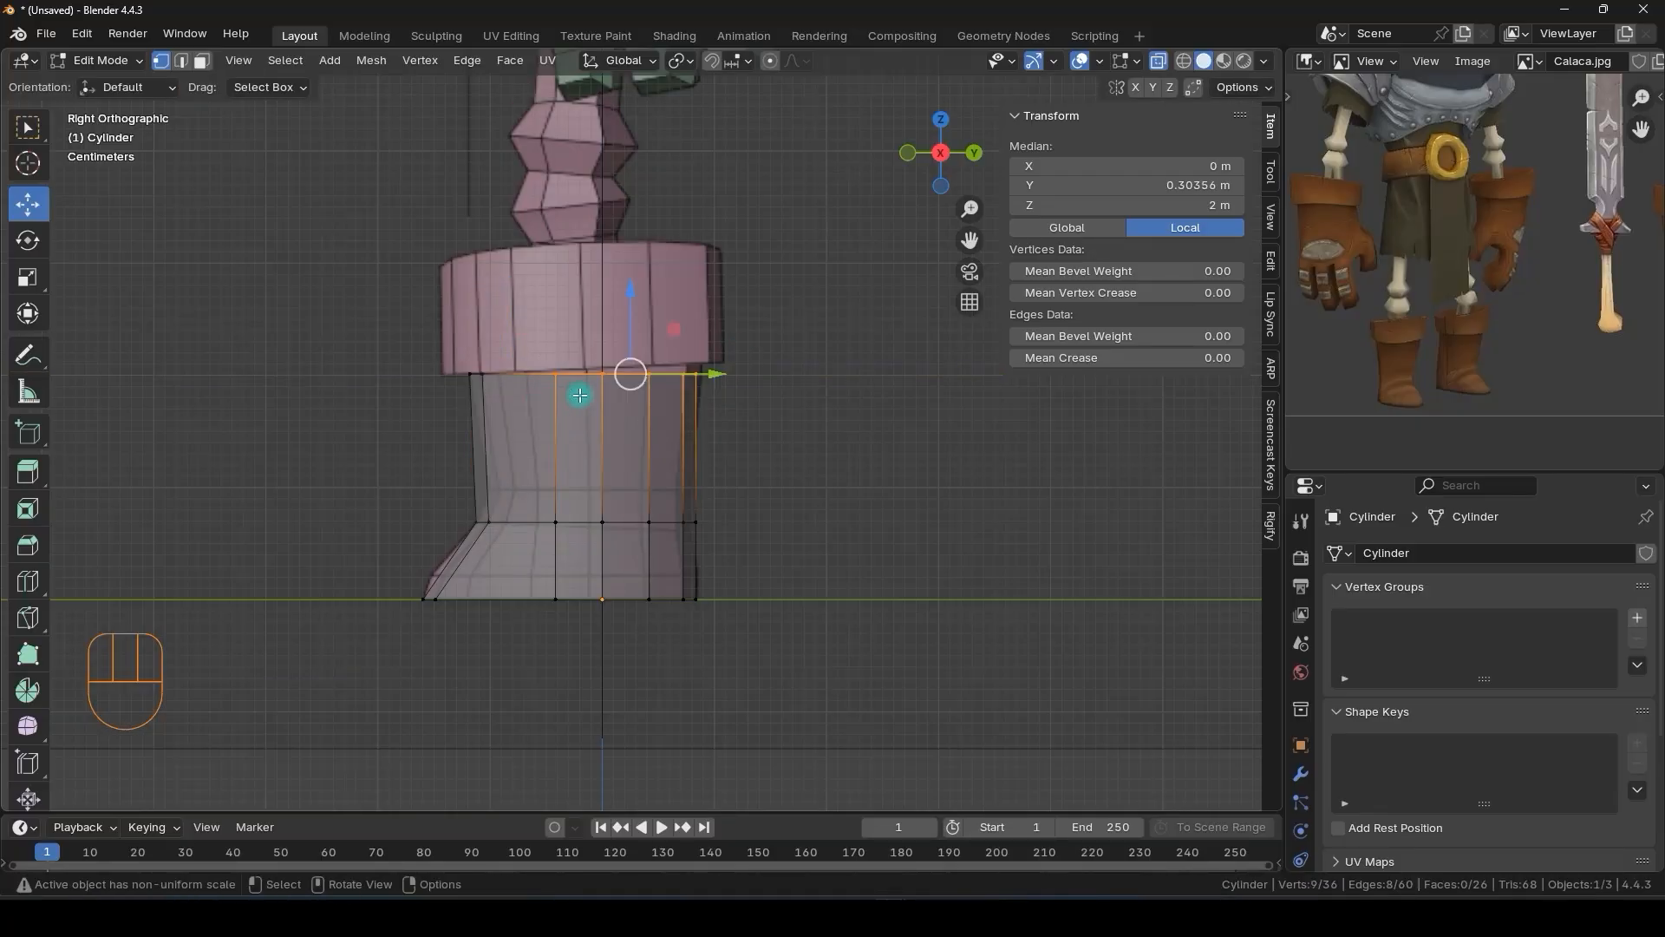
left_click_drag(636, 315, 630, 291)
key("r")
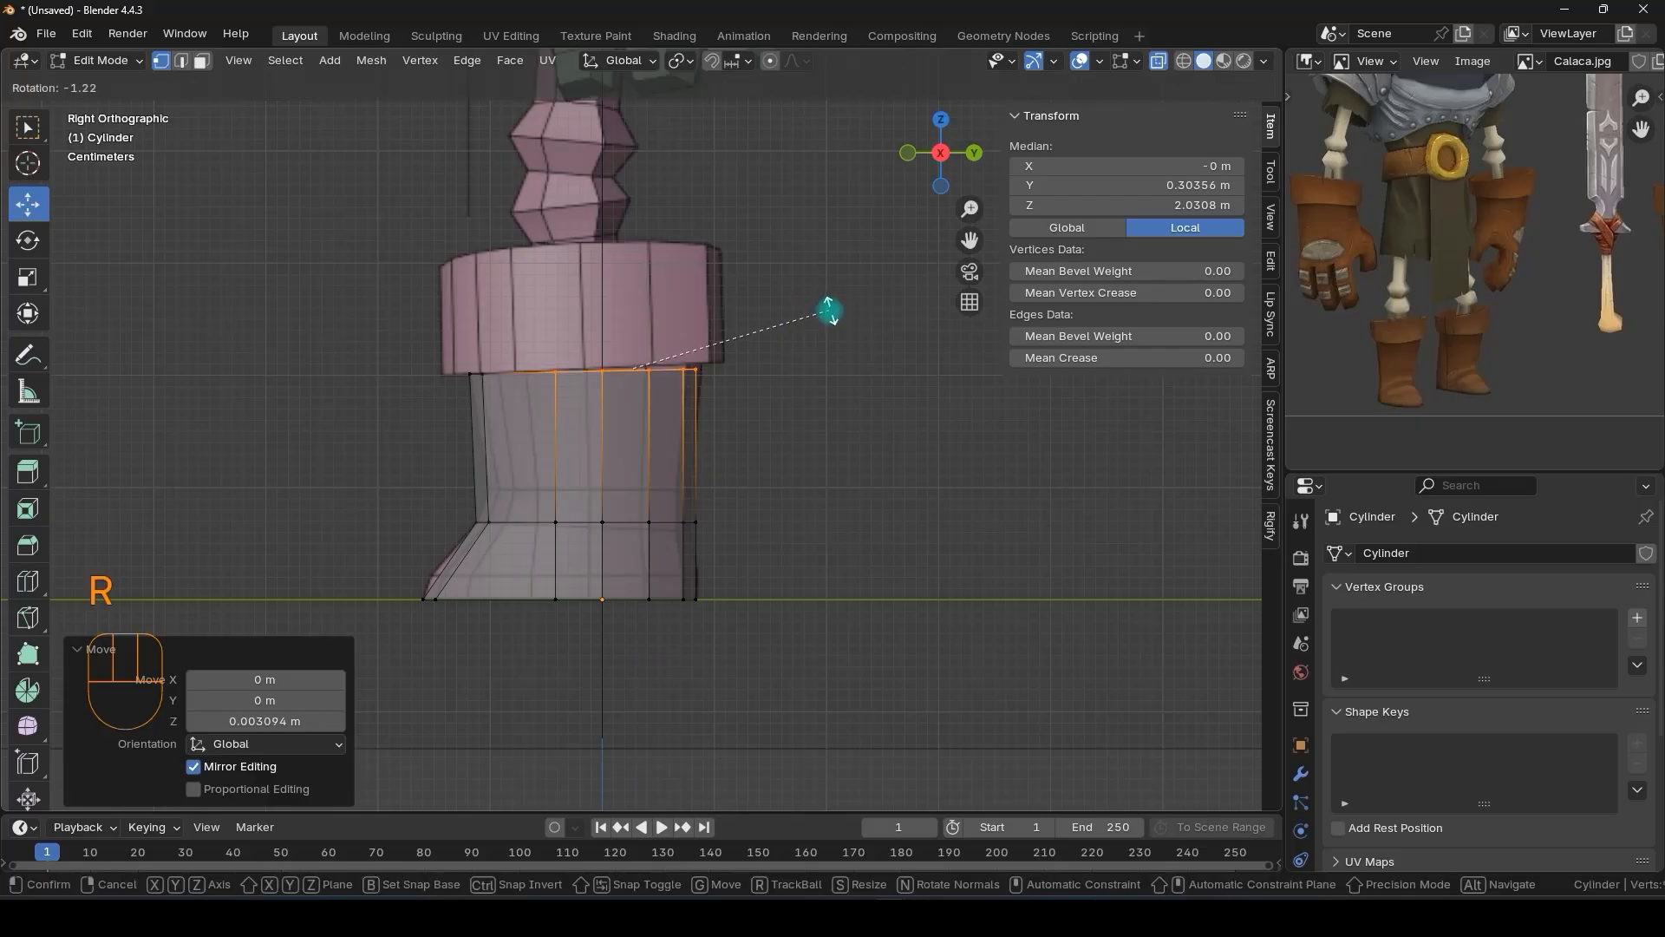
left_click(826, 309)
left_click_drag(662, 368, 623, 373)
middle_click_drag(584, 520, 569, 471, "shift")
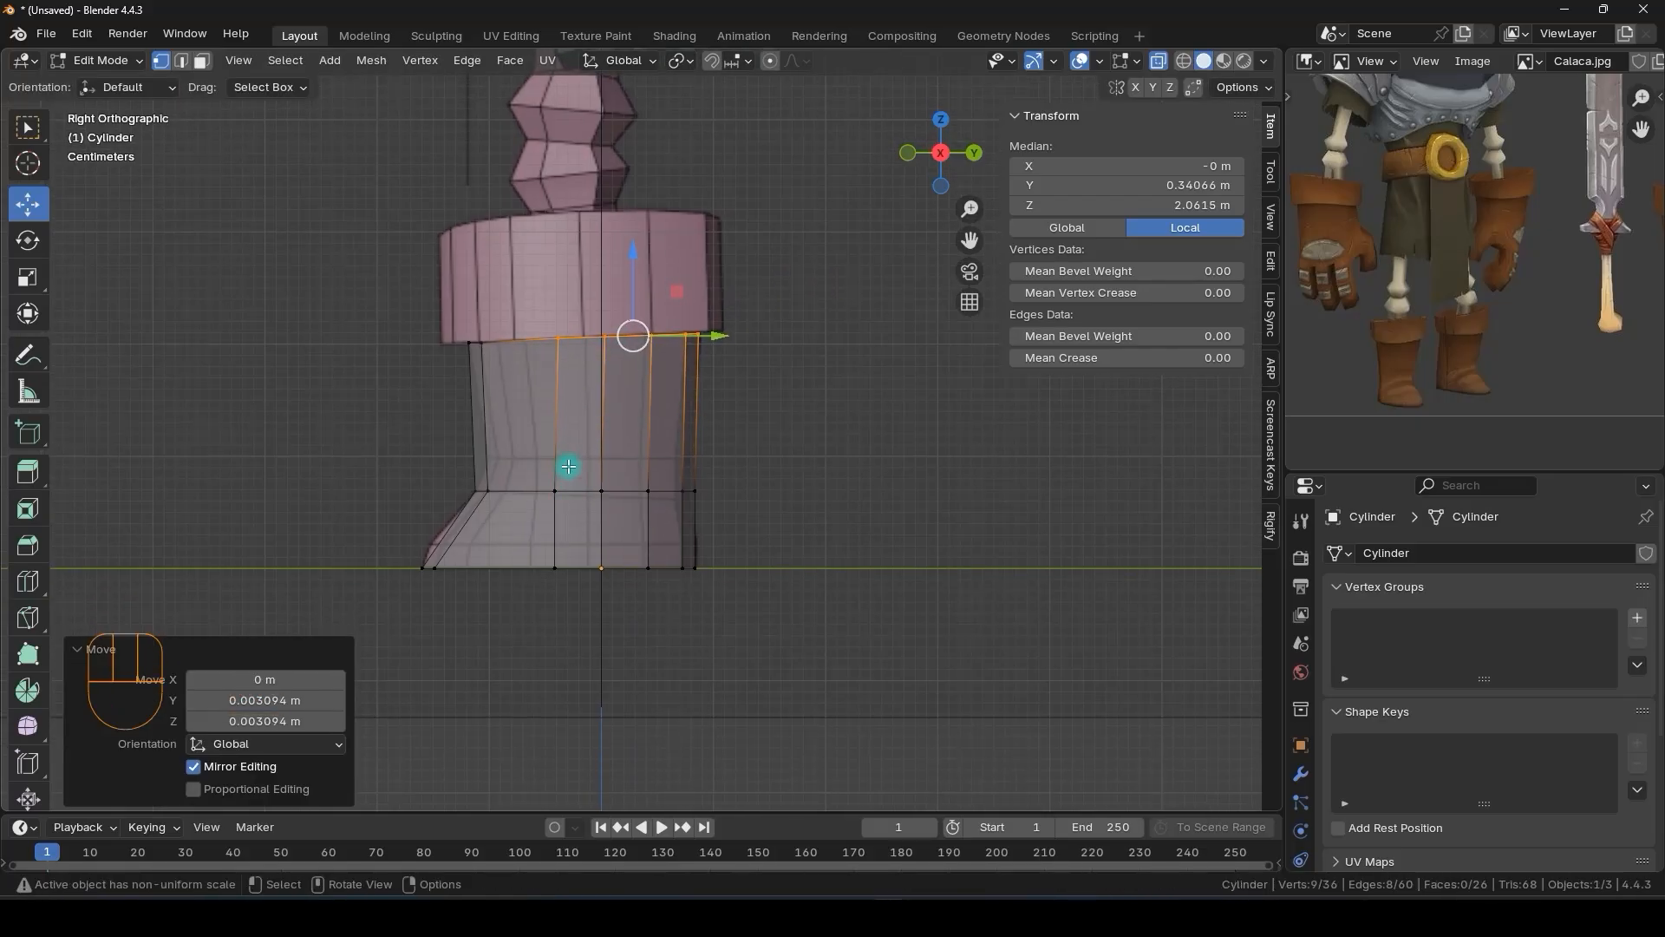
- Add one loop cut just above the boot's middle loop with slide factor 0.552 and move its front vertices about 0.013 m along Y
key("ctrl+r")
left_click(511, 460)
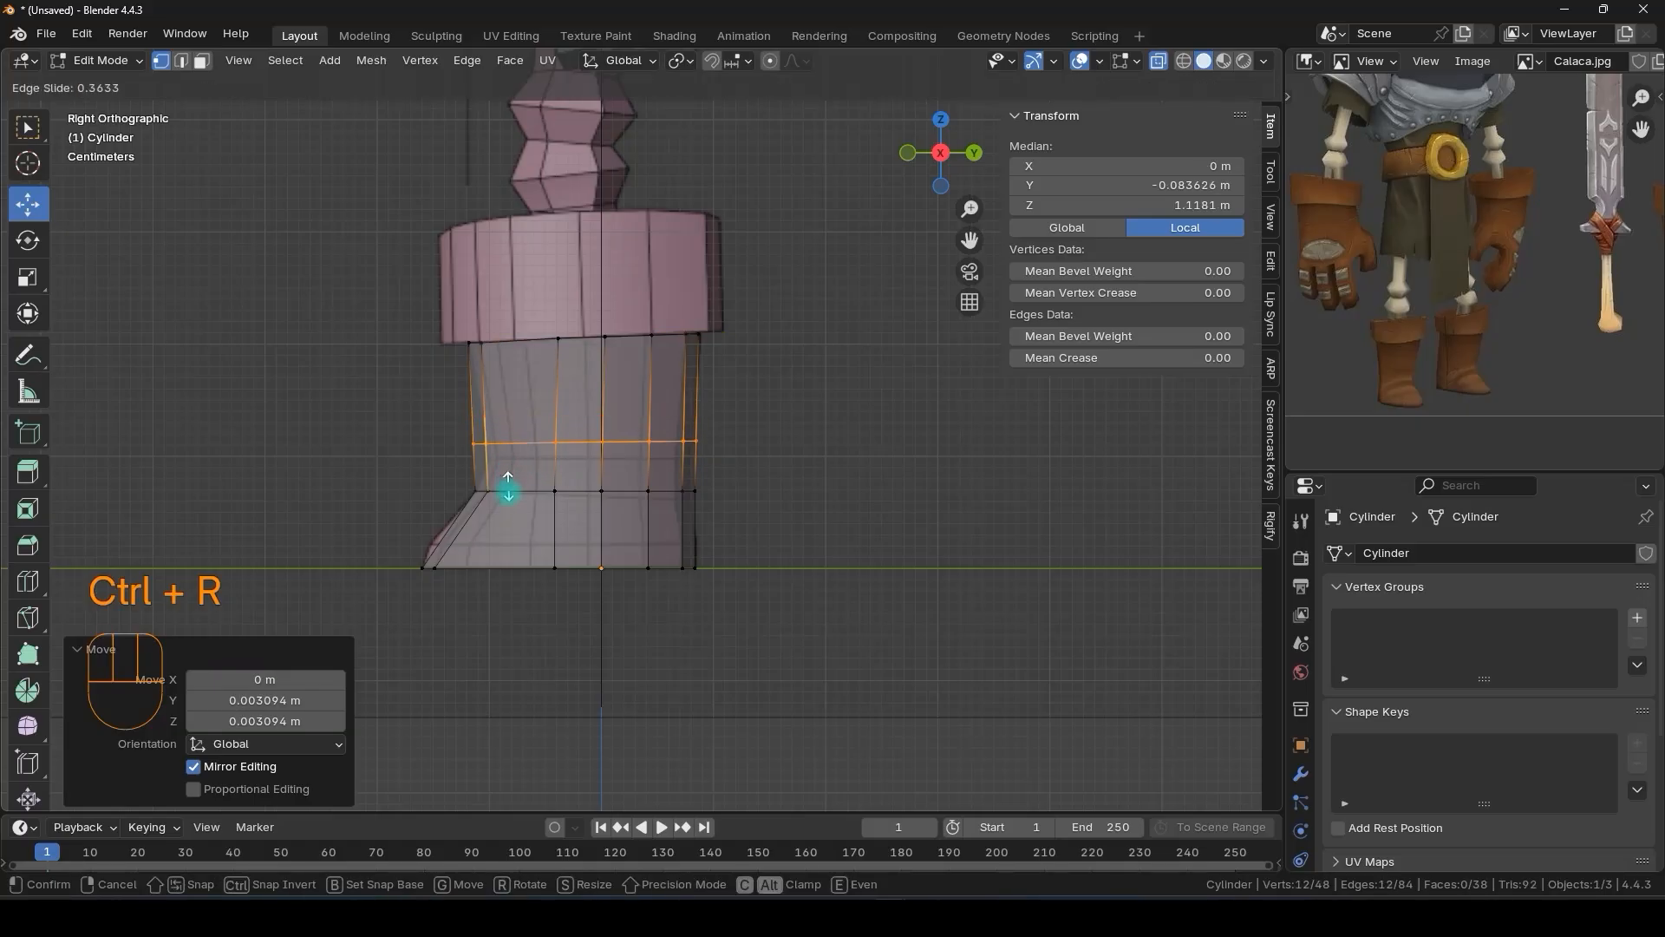
left_click(511, 497)
key("s")
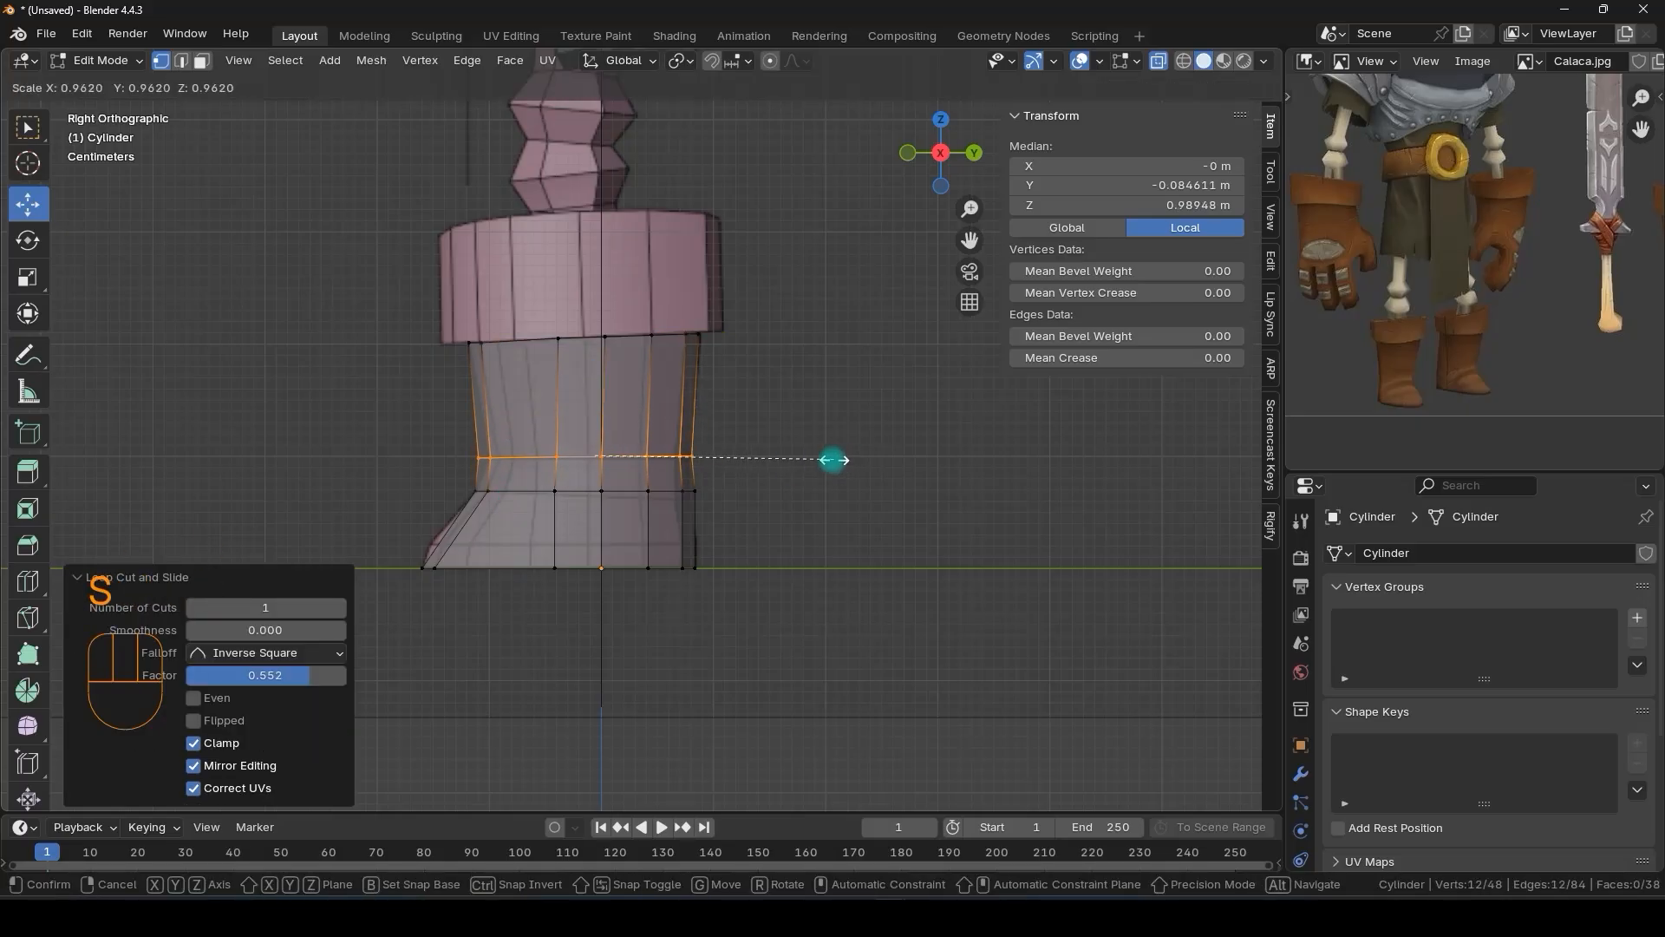
key("Escape")
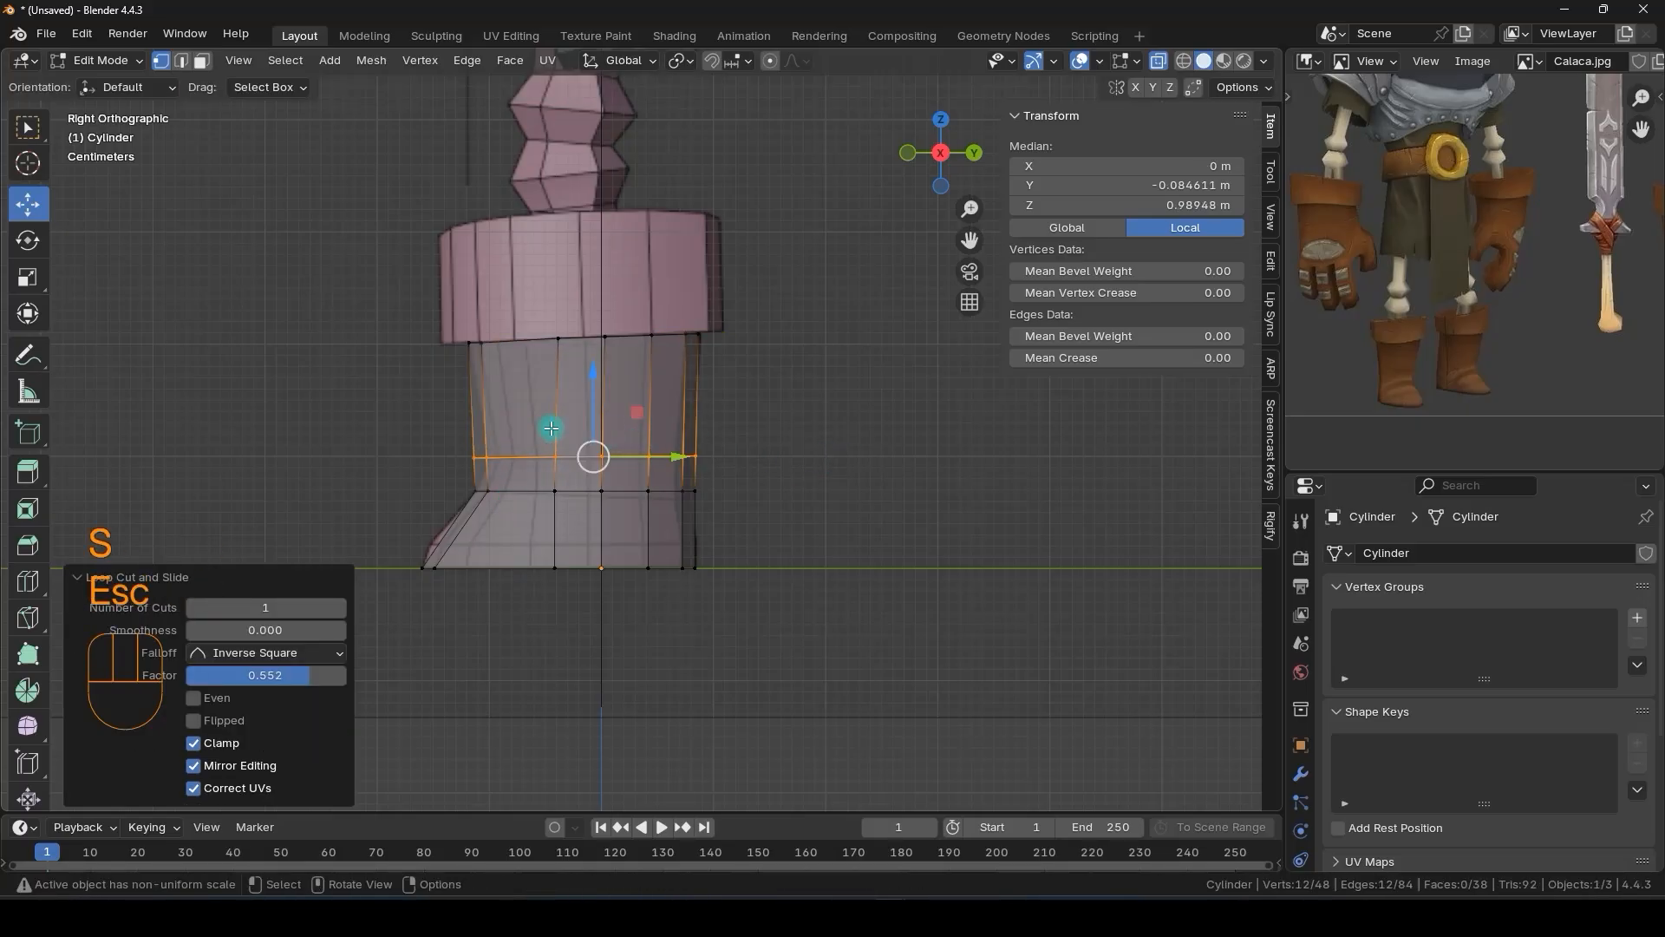
left_click_drag(382, 427, 540, 465)
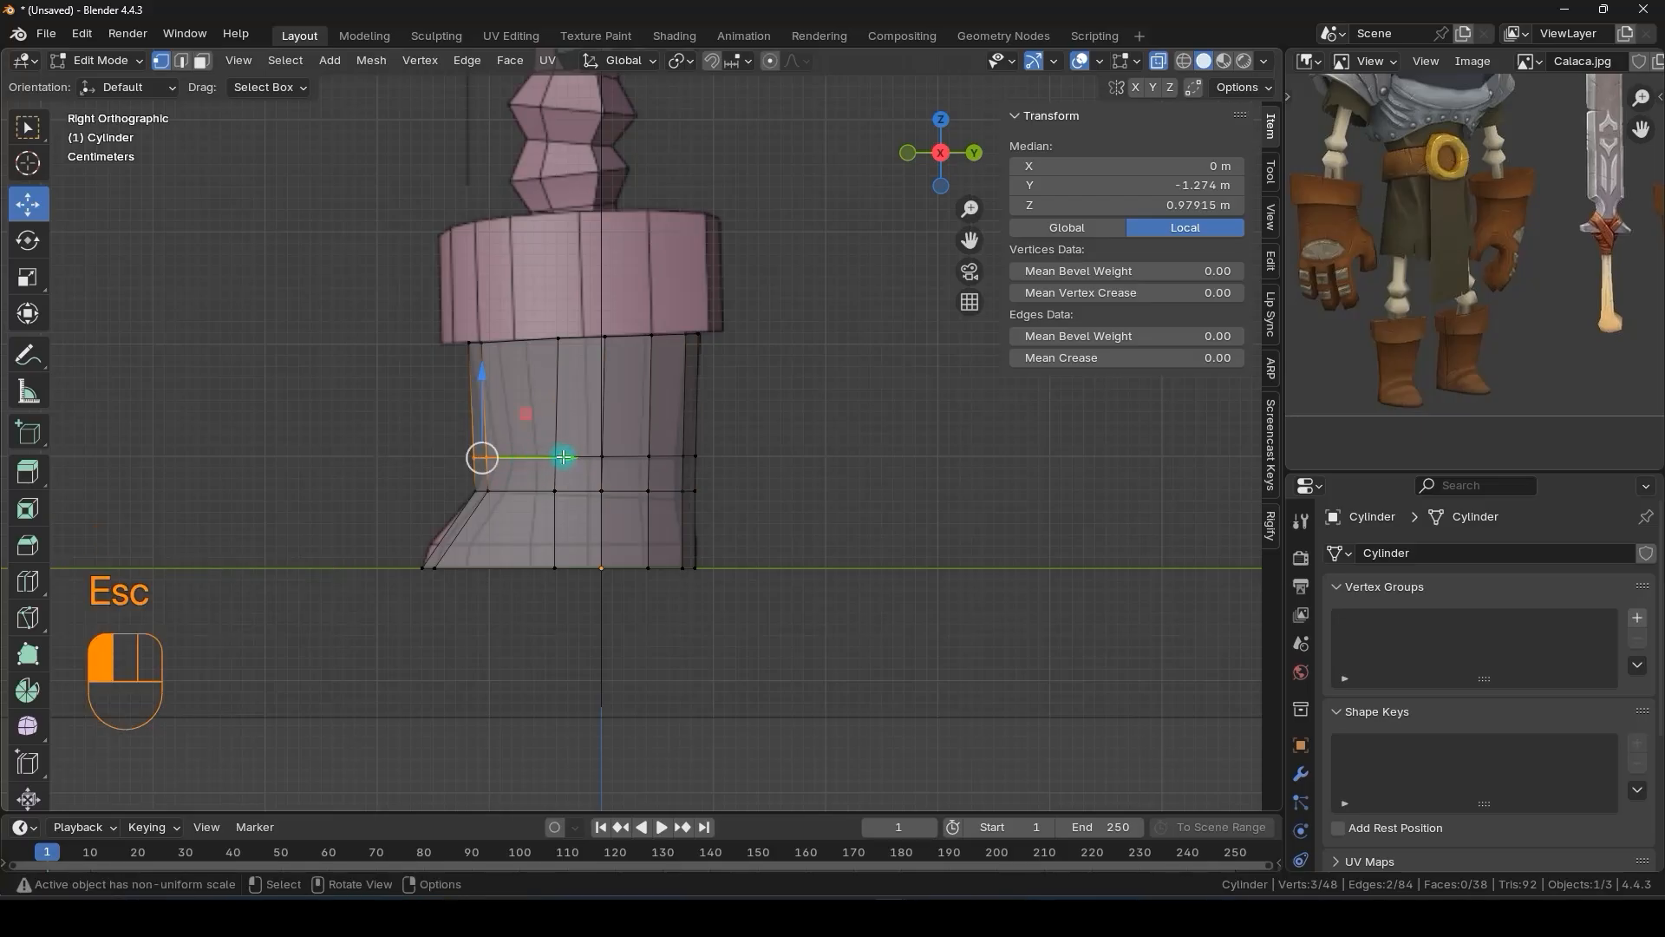
left_click_drag(564, 457, 579, 453)
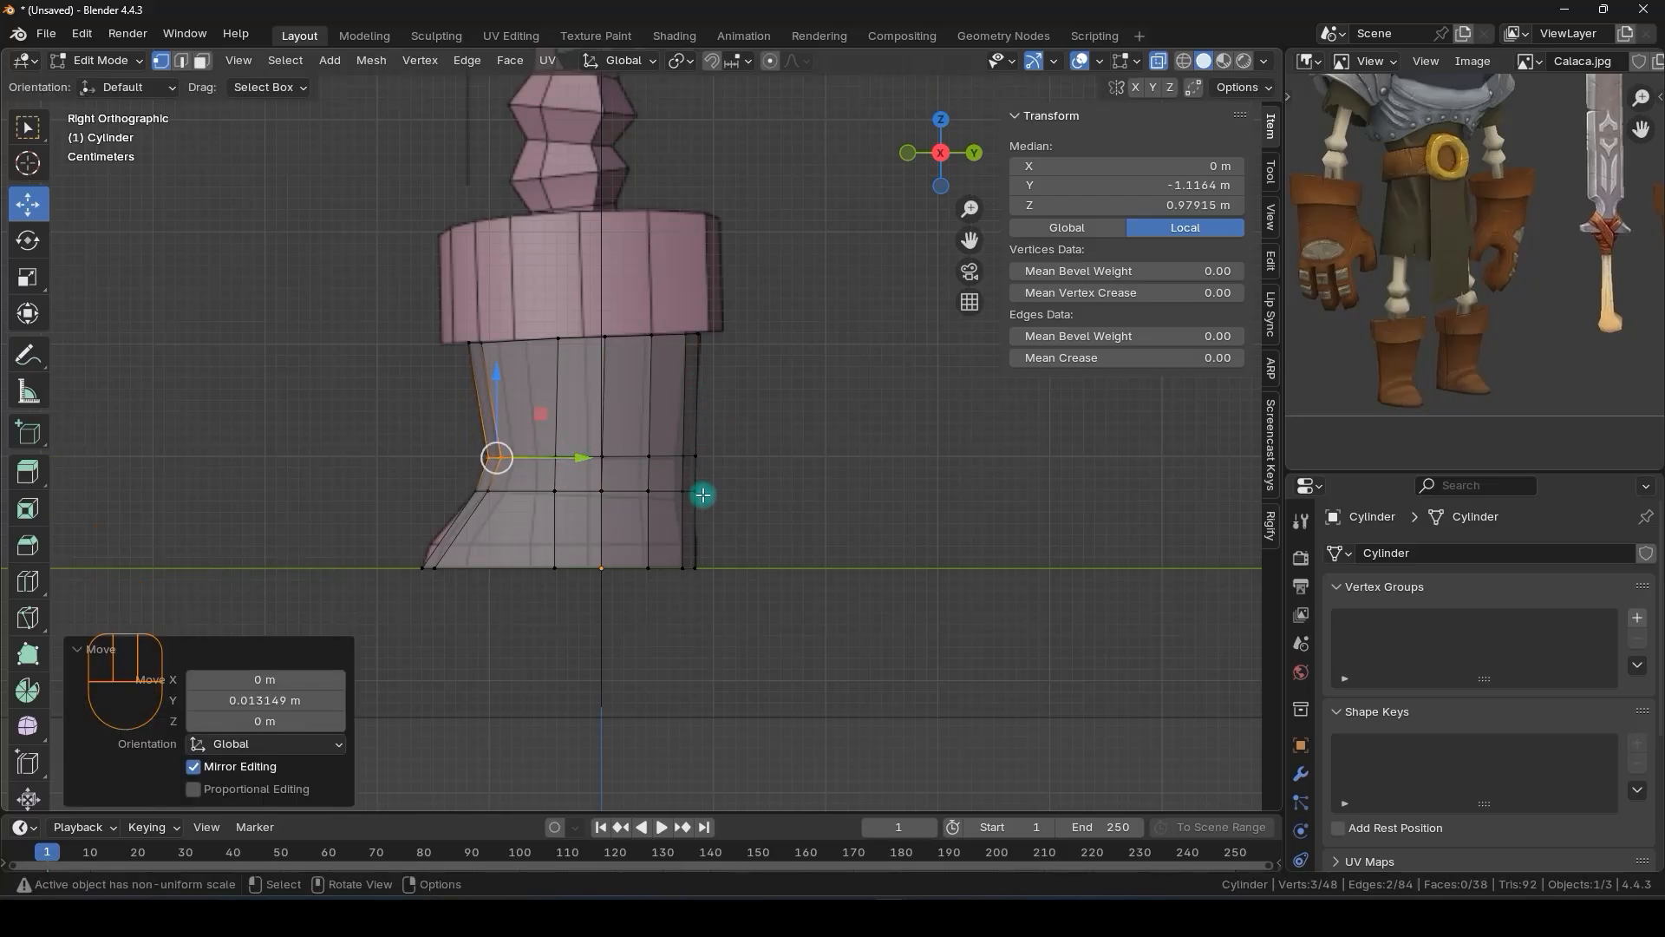
- Move the back vertices of both middle edge loops forward to follow the heel, the lower loop's about -0.005 m along Y
left_click_drag(739, 434, 629, 475)
scroll(737, 492, "up", 3)
middle_click_drag(777, 503, 687, 471, "shift")
scroll(686, 471, "up", 2)
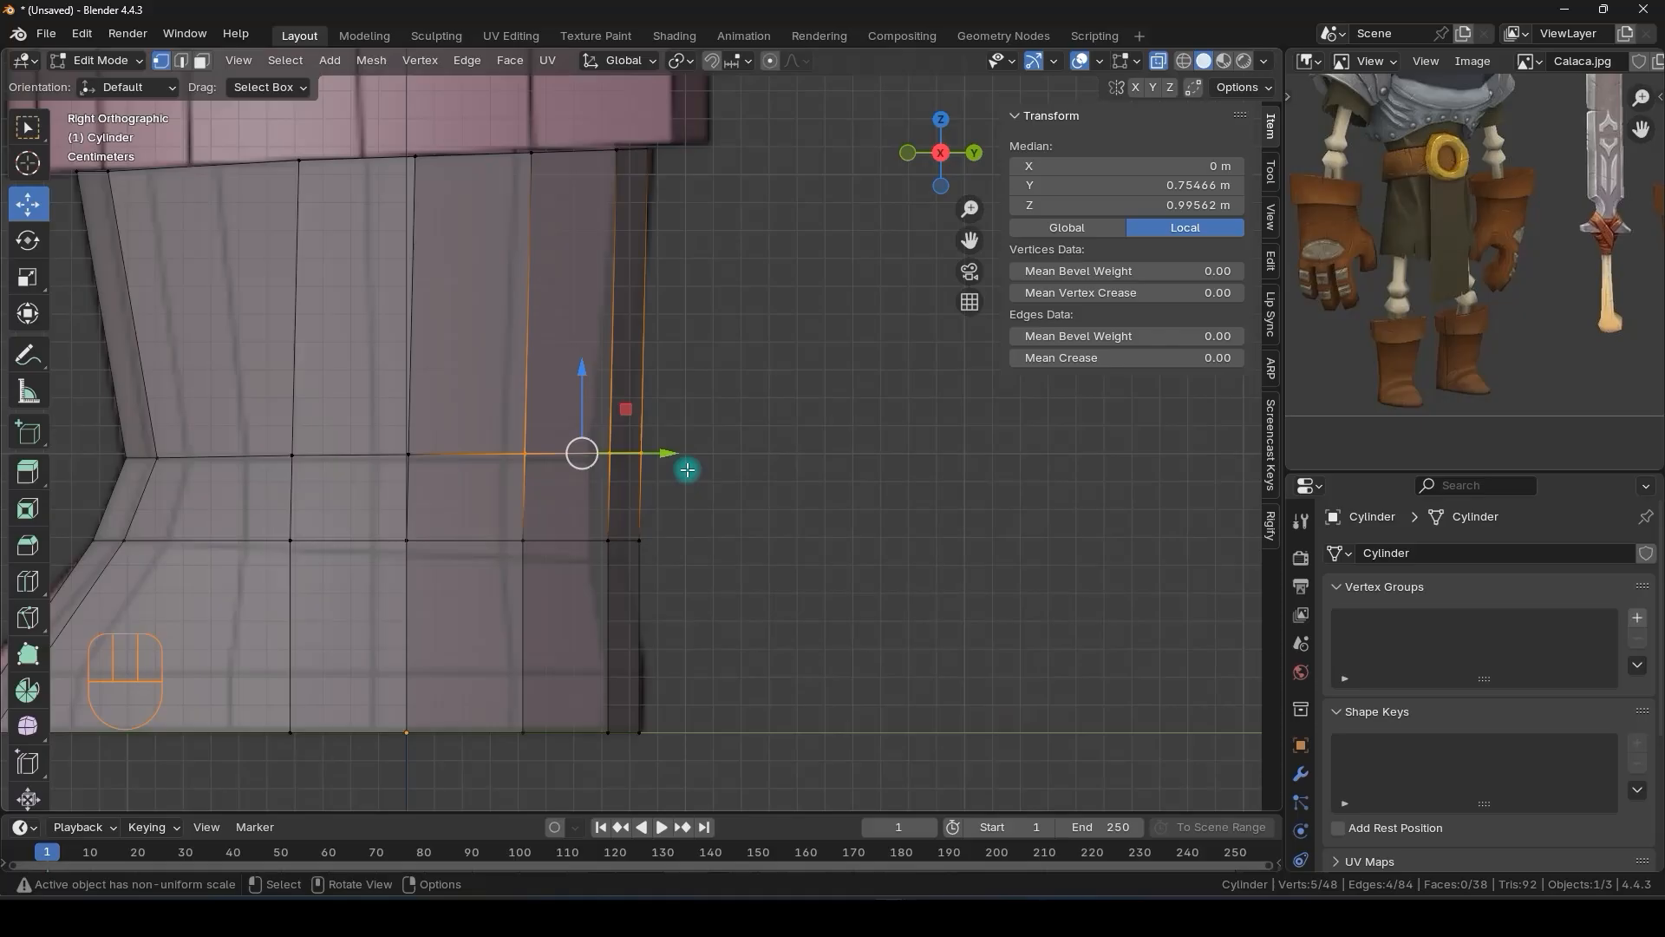
left_click_drag(746, 423, 679, 457)
mouse_move(706, 517)
left_mouse_down()
mouse_move(595, 565)
mouse_move(701, 539)
left_mouse_up()
scroll(568, 535, "down", 2)
middle_click_drag(628, 550, 730, 592, "shift")
scroll(517, 528, "down", 2)
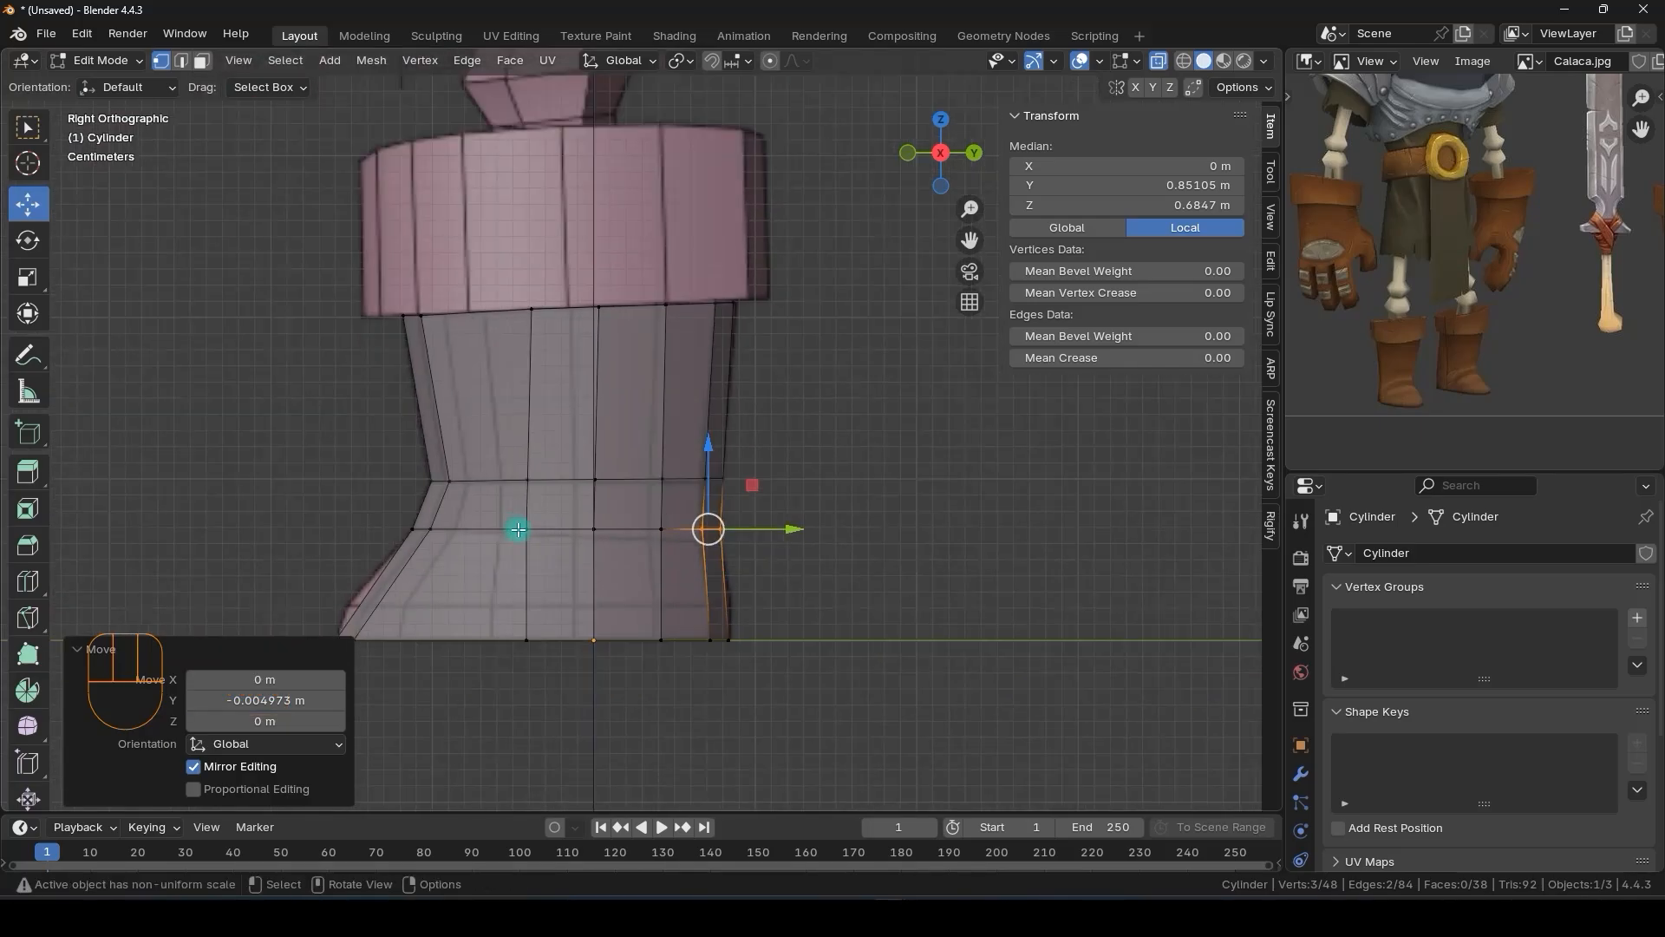
- Add one horizontal loop cut around the boot's foot just above the sole, slid to a factor of 0.35
middle_click_drag(523, 561, 543, 522, "shift")
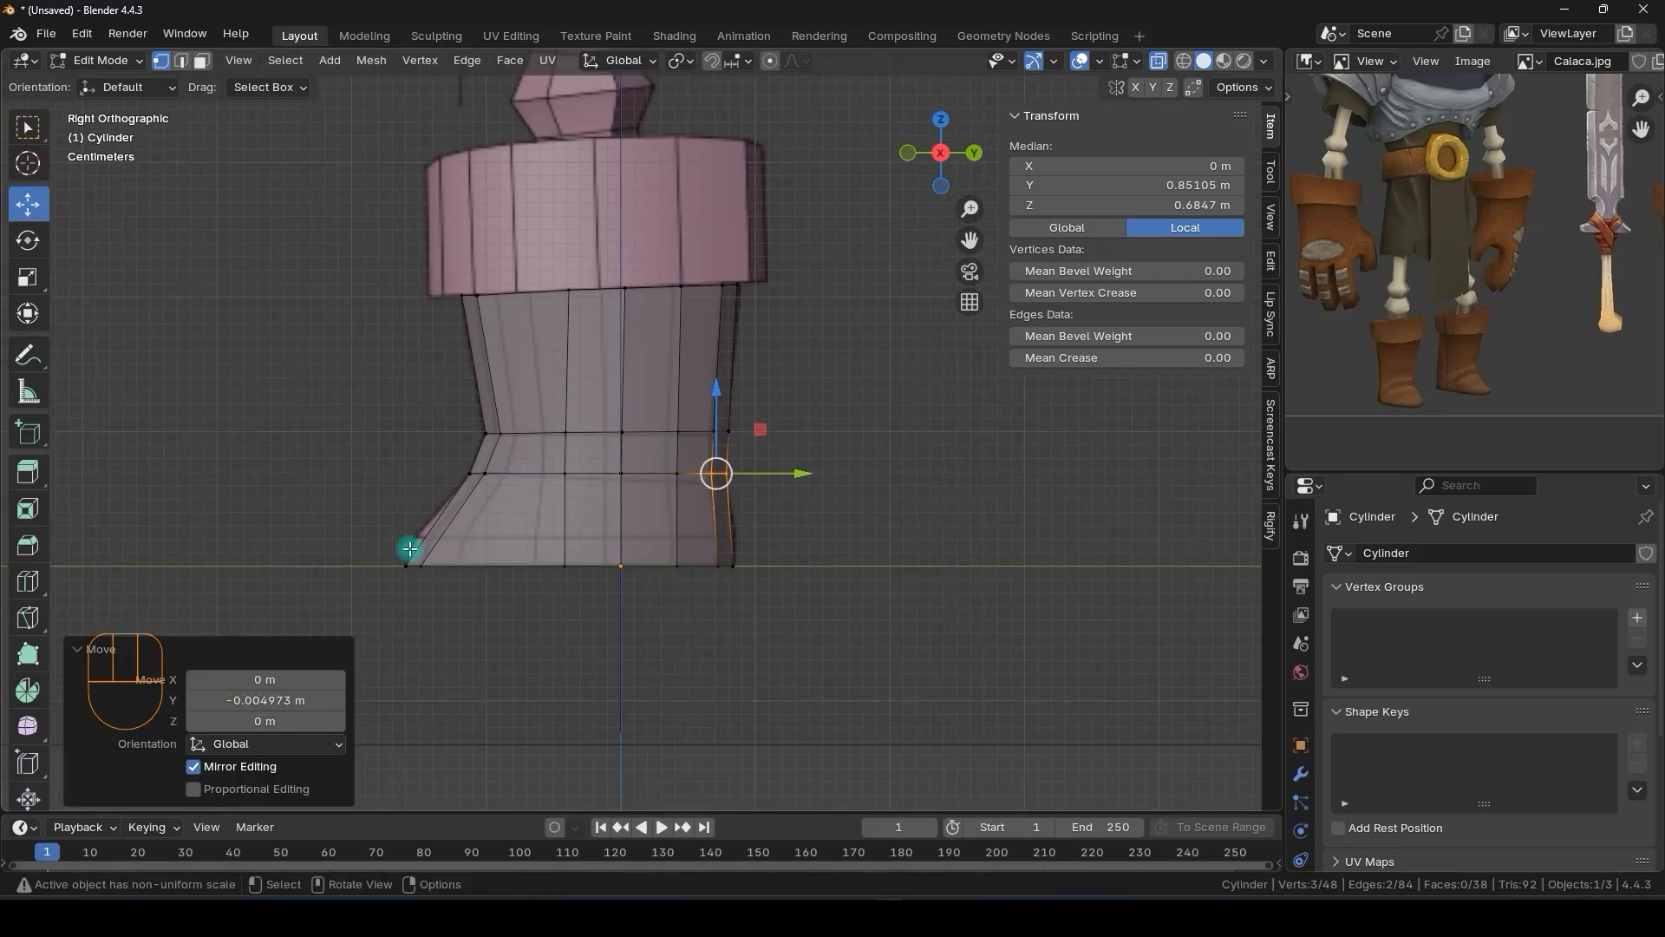
key("ctrl+r")
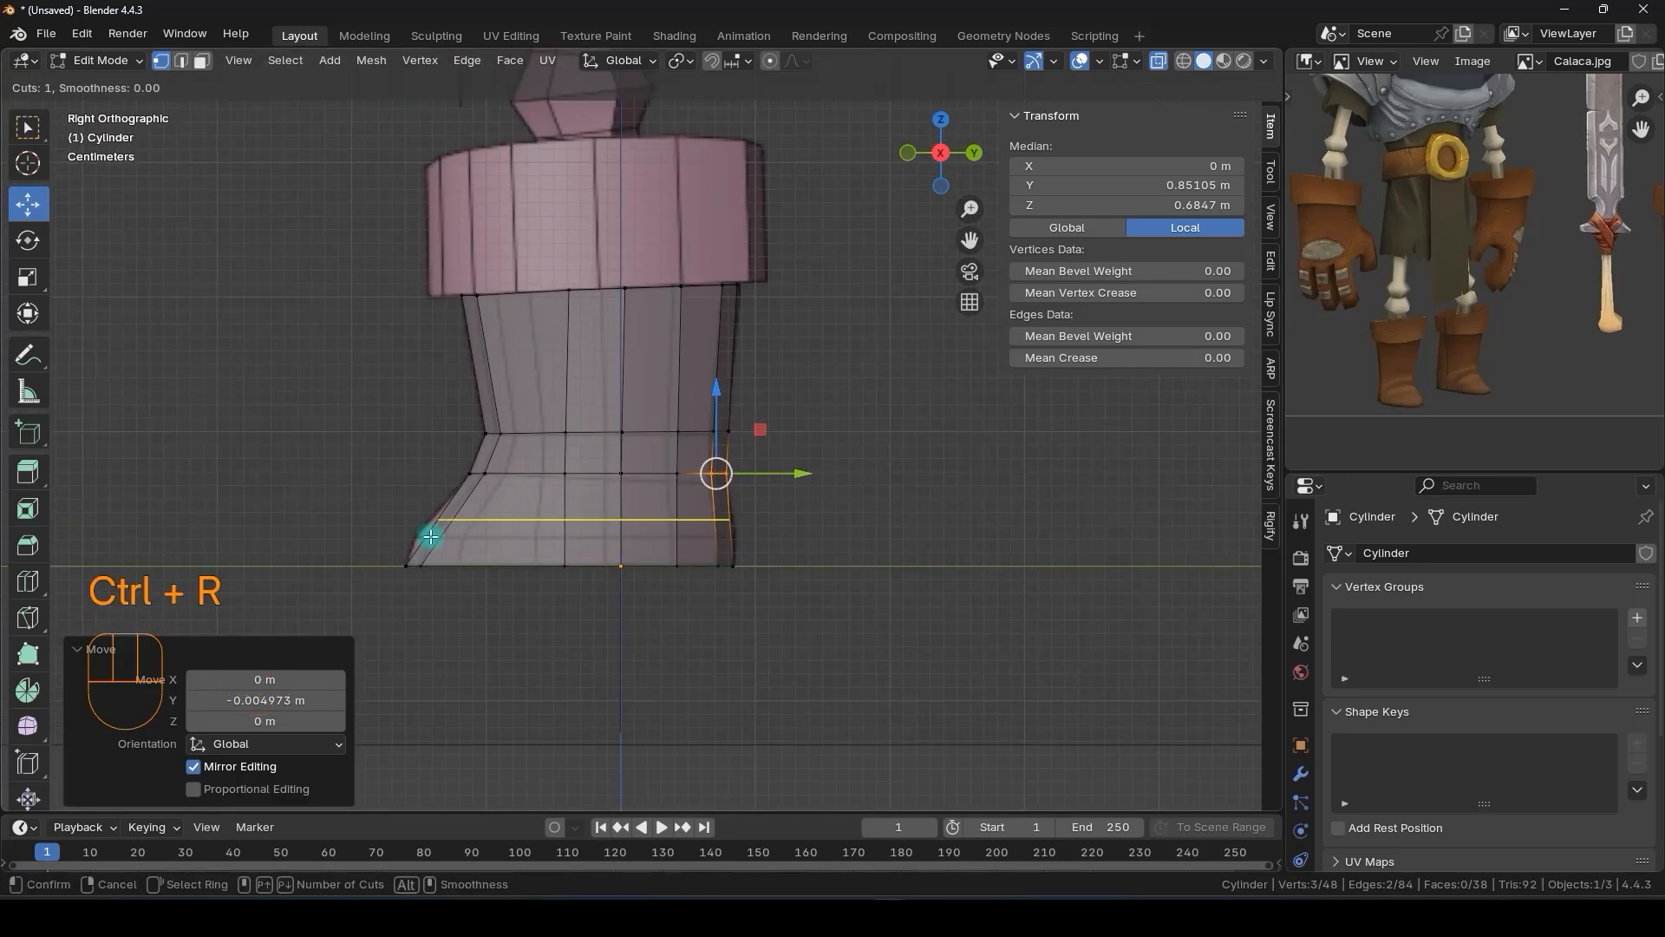
left_click(430, 537)
left_click(422, 552)
- Move the new loop's toe vertices about -0.006 m along Y to round out the front of the foot
left_click(450, 538)
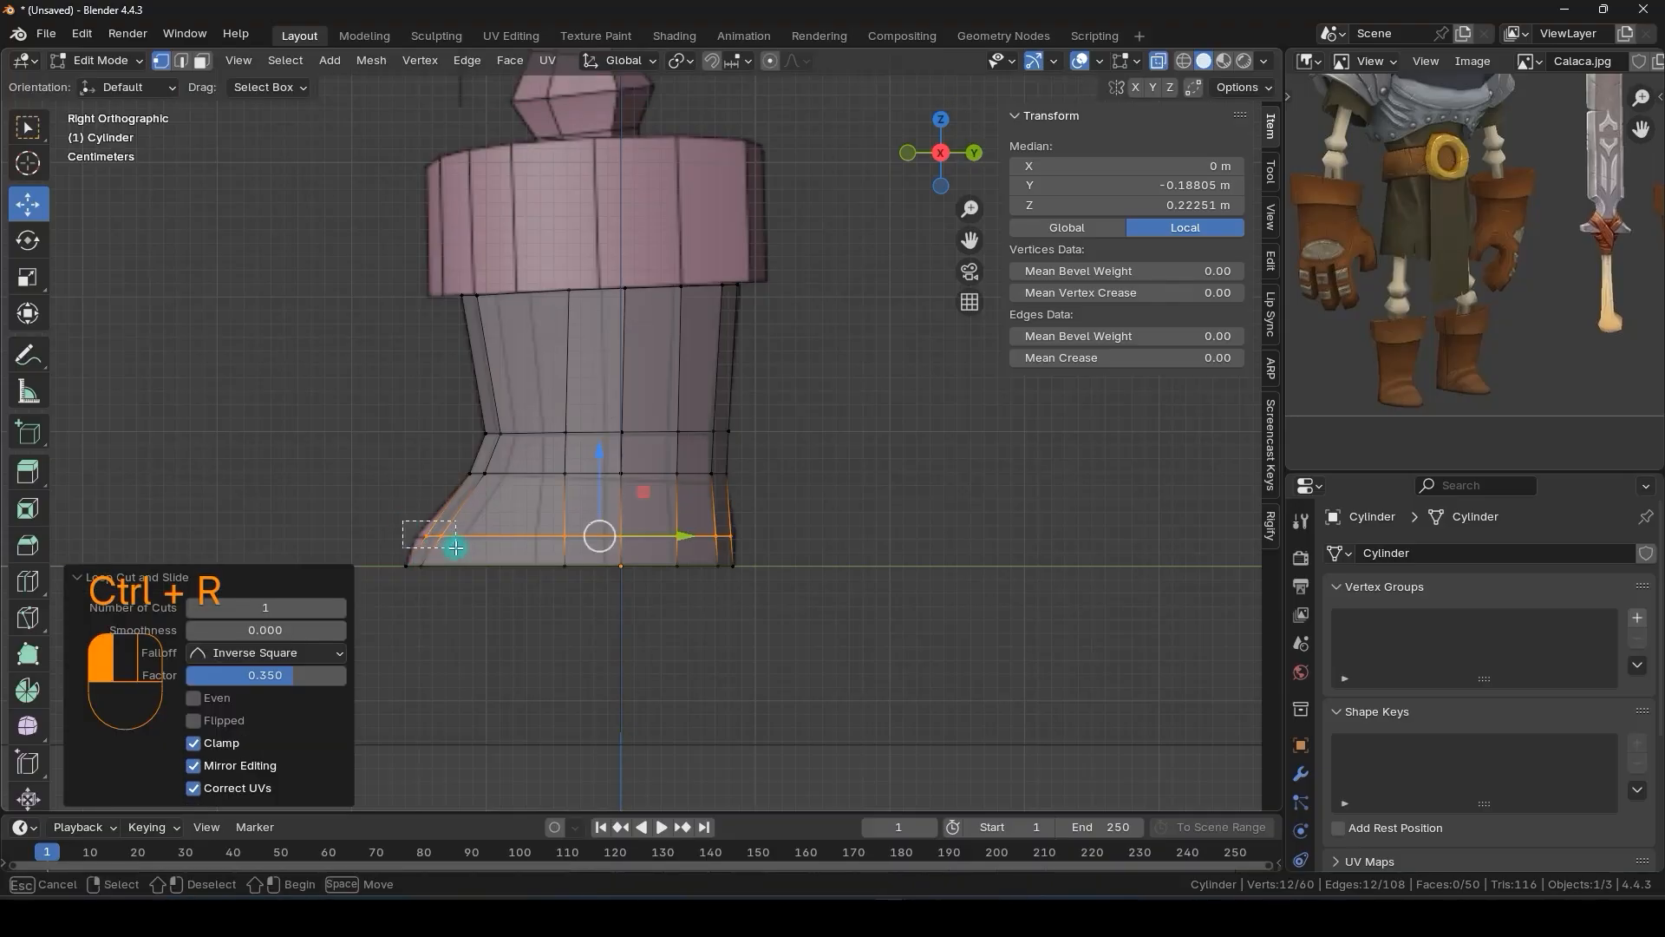
left_click_drag(520, 531, 509, 539)
middle_click_drag(509, 538, 634, 530)
key("alt+z")
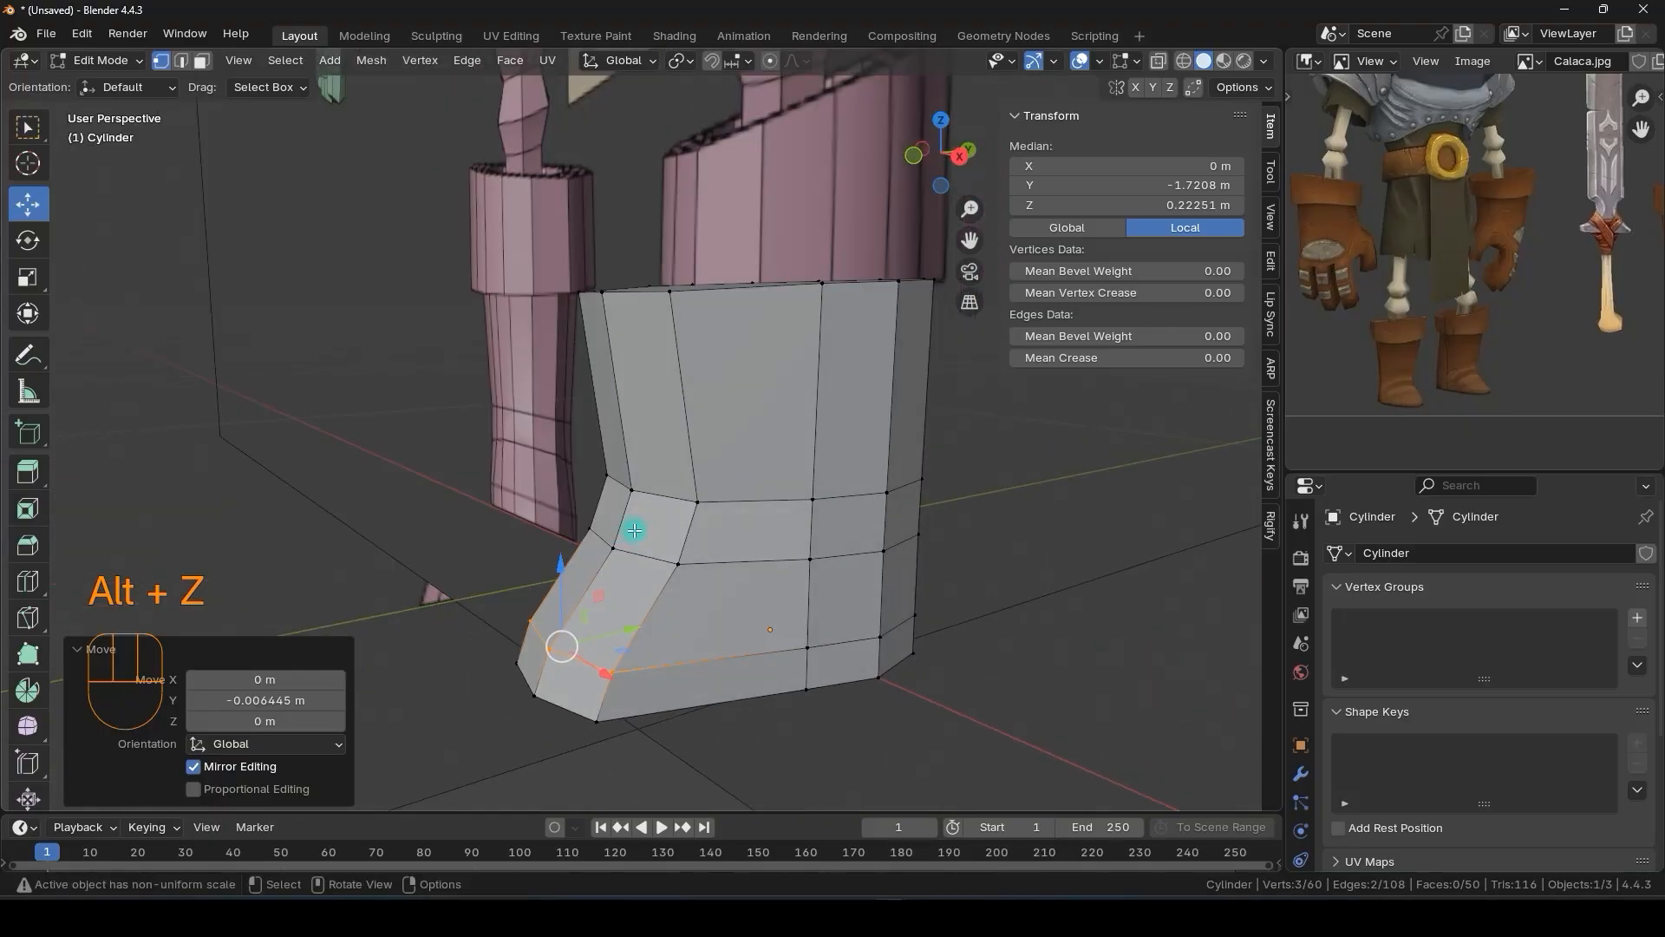
- Add a centred vertical loop cut through the wide panel on each side of the boot, behind the toe
middle_click_drag(730, 468, 698, 562)
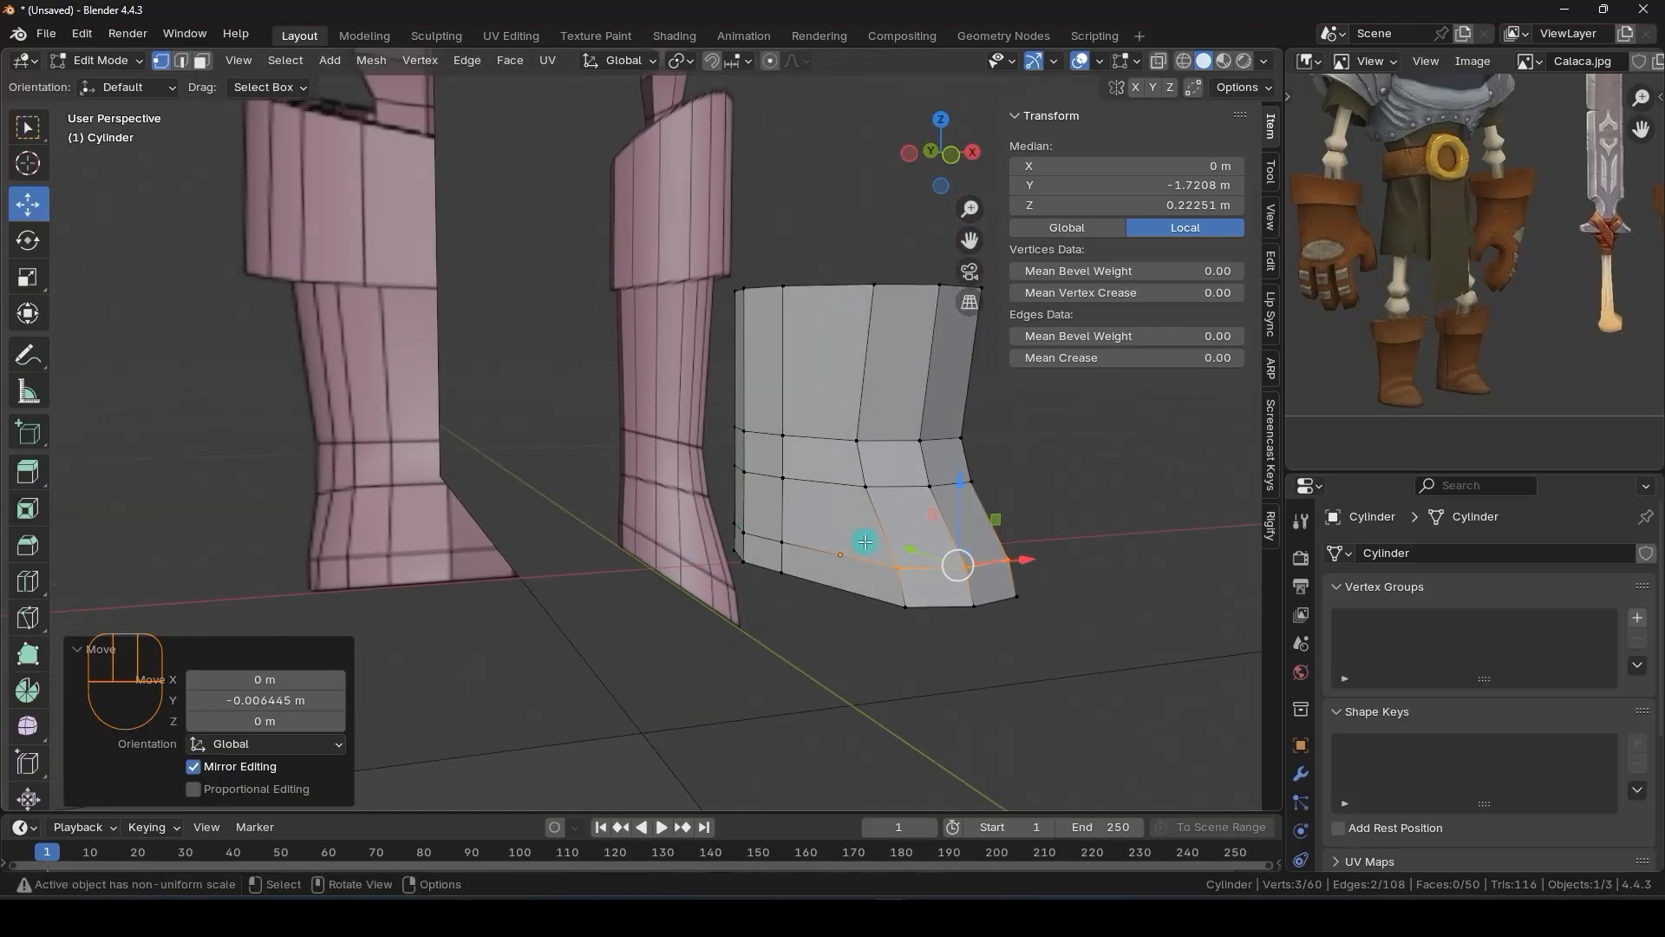
mouse_move(864, 542)
middle_mouse_down()
mouse_move(784, 550)
mouse_move(680, 607)
mouse_move(825, 561)
mouse_move(810, 578)
mouse_move(725, 546)
mouse_move(848, 547)
mouse_move(823, 460)
mouse_move(792, 498)
mouse_move(855, 569)
middle_mouse_up()
key("ctrl+r")
left_click(795, 547)
key("Escape")
key("ctrl+r")
left_click(821, 460)
key("Escape")
- Select the two new vertical edge loops and scale them along X by about 1.087 to round the boot's sides
left_click(925, 484, "alt+shift")
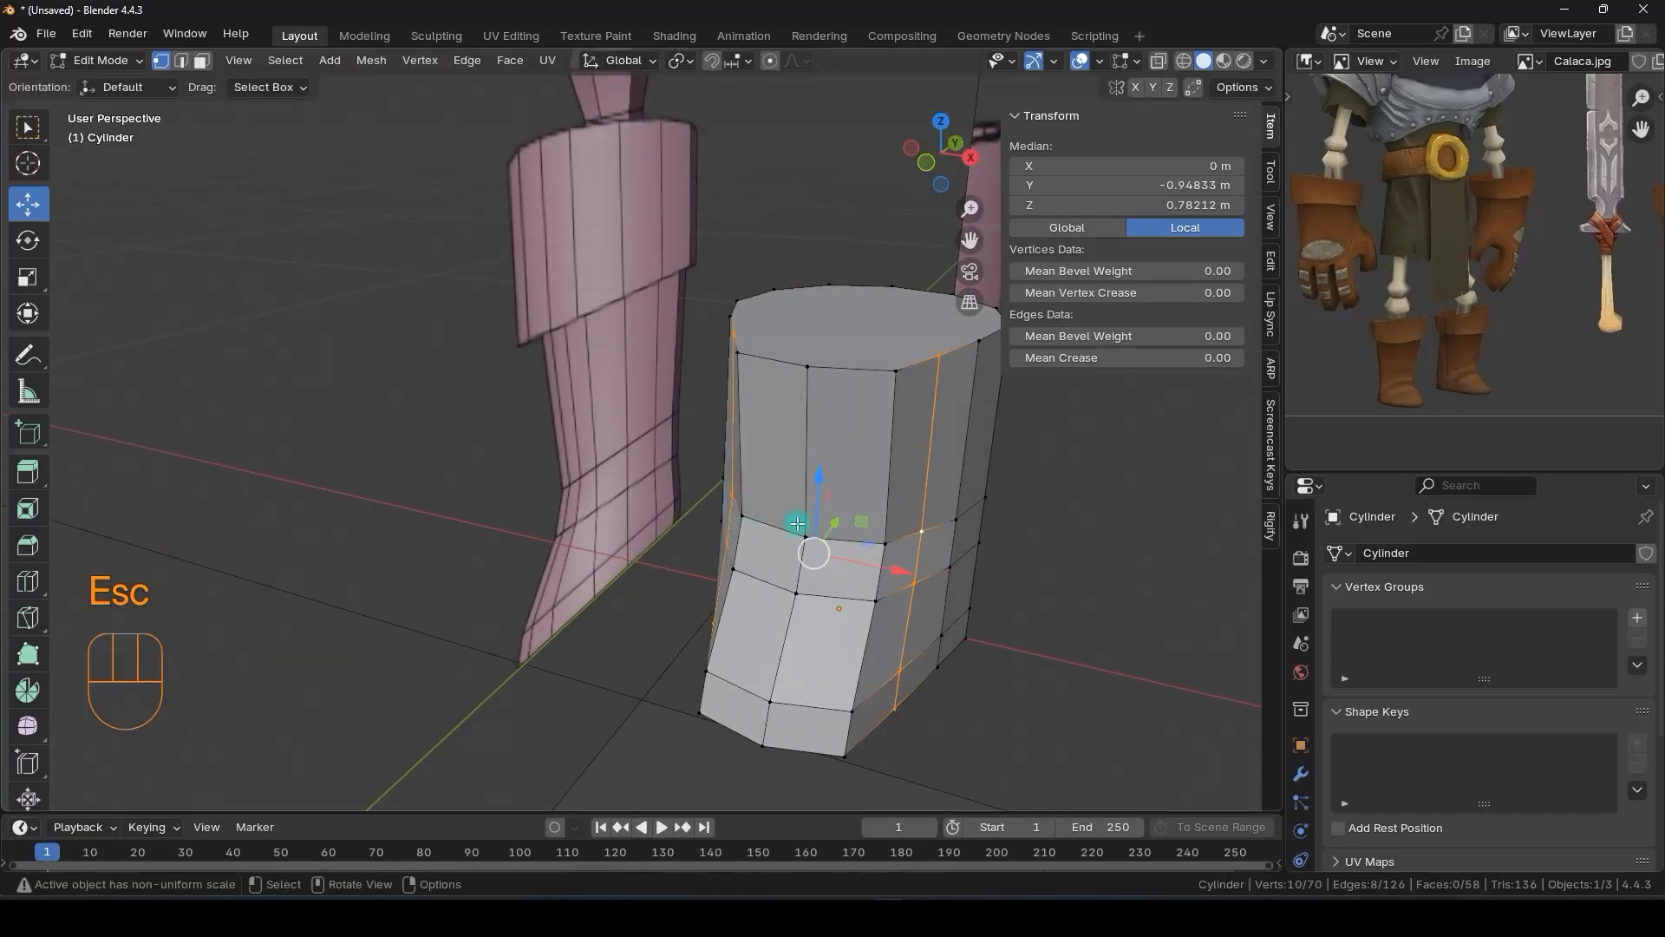
middle_click_drag(924, 485, 768, 420)
left_click(767, 420, "alt")
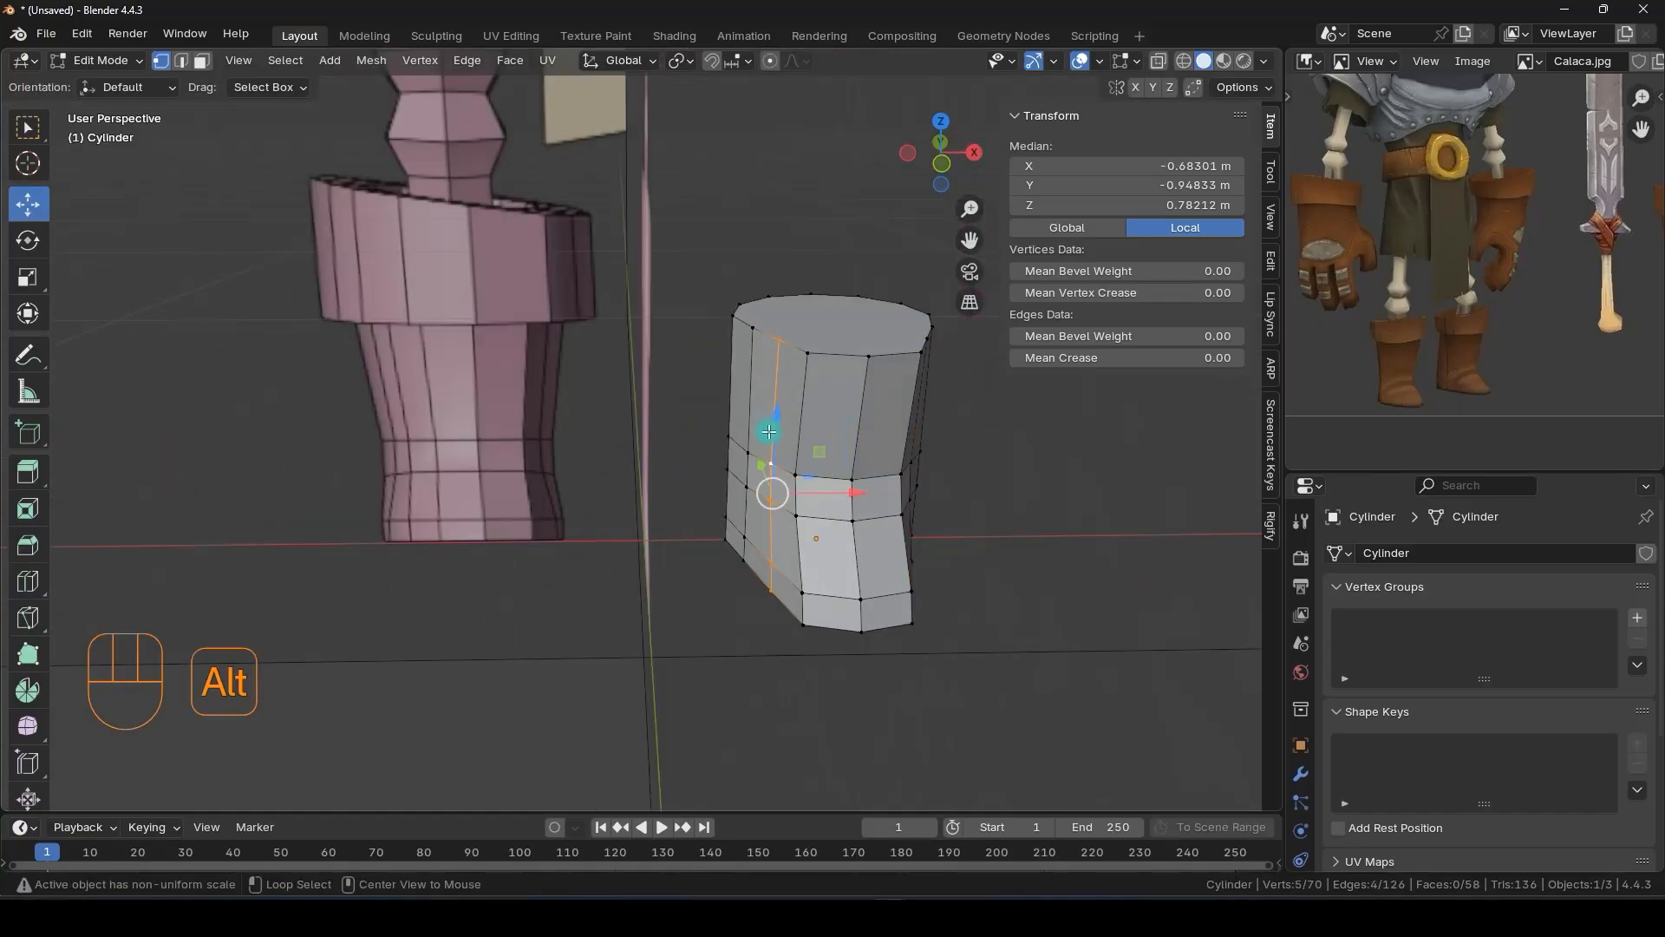
scroll(795, 569, "up", 4)
middle_click_drag(798, 569, 824, 614, "shift")
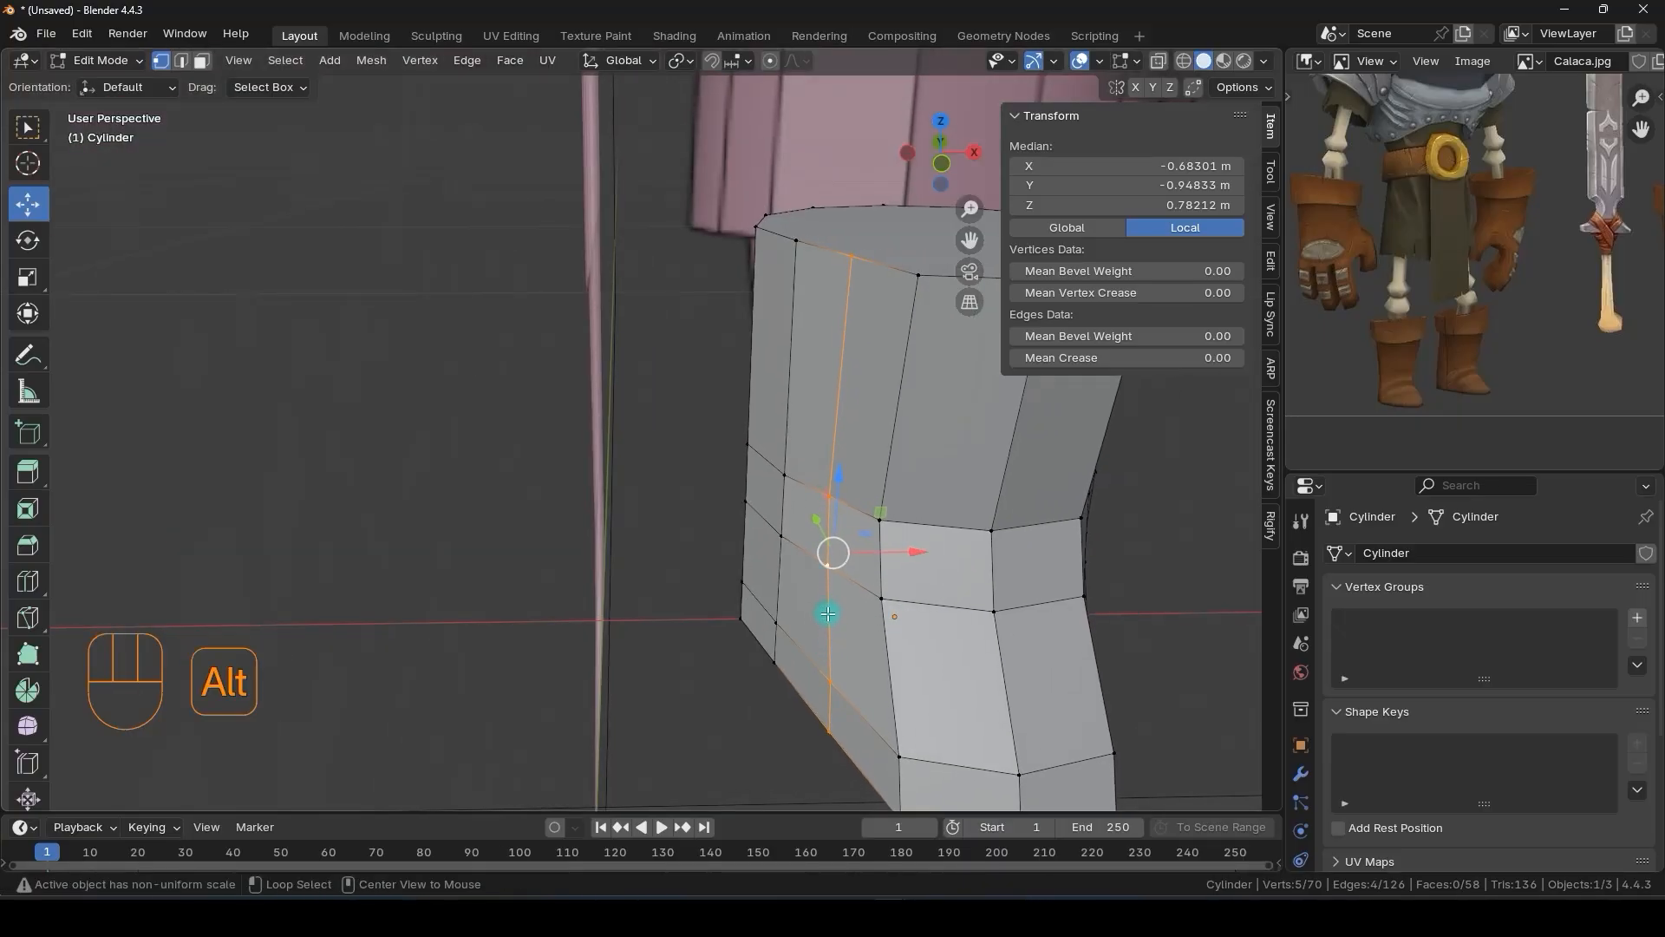
middle_click_drag(828, 614, 762, 630, "shift")
left_click(764, 419, "alt")
scroll(774, 452, "down", 2)
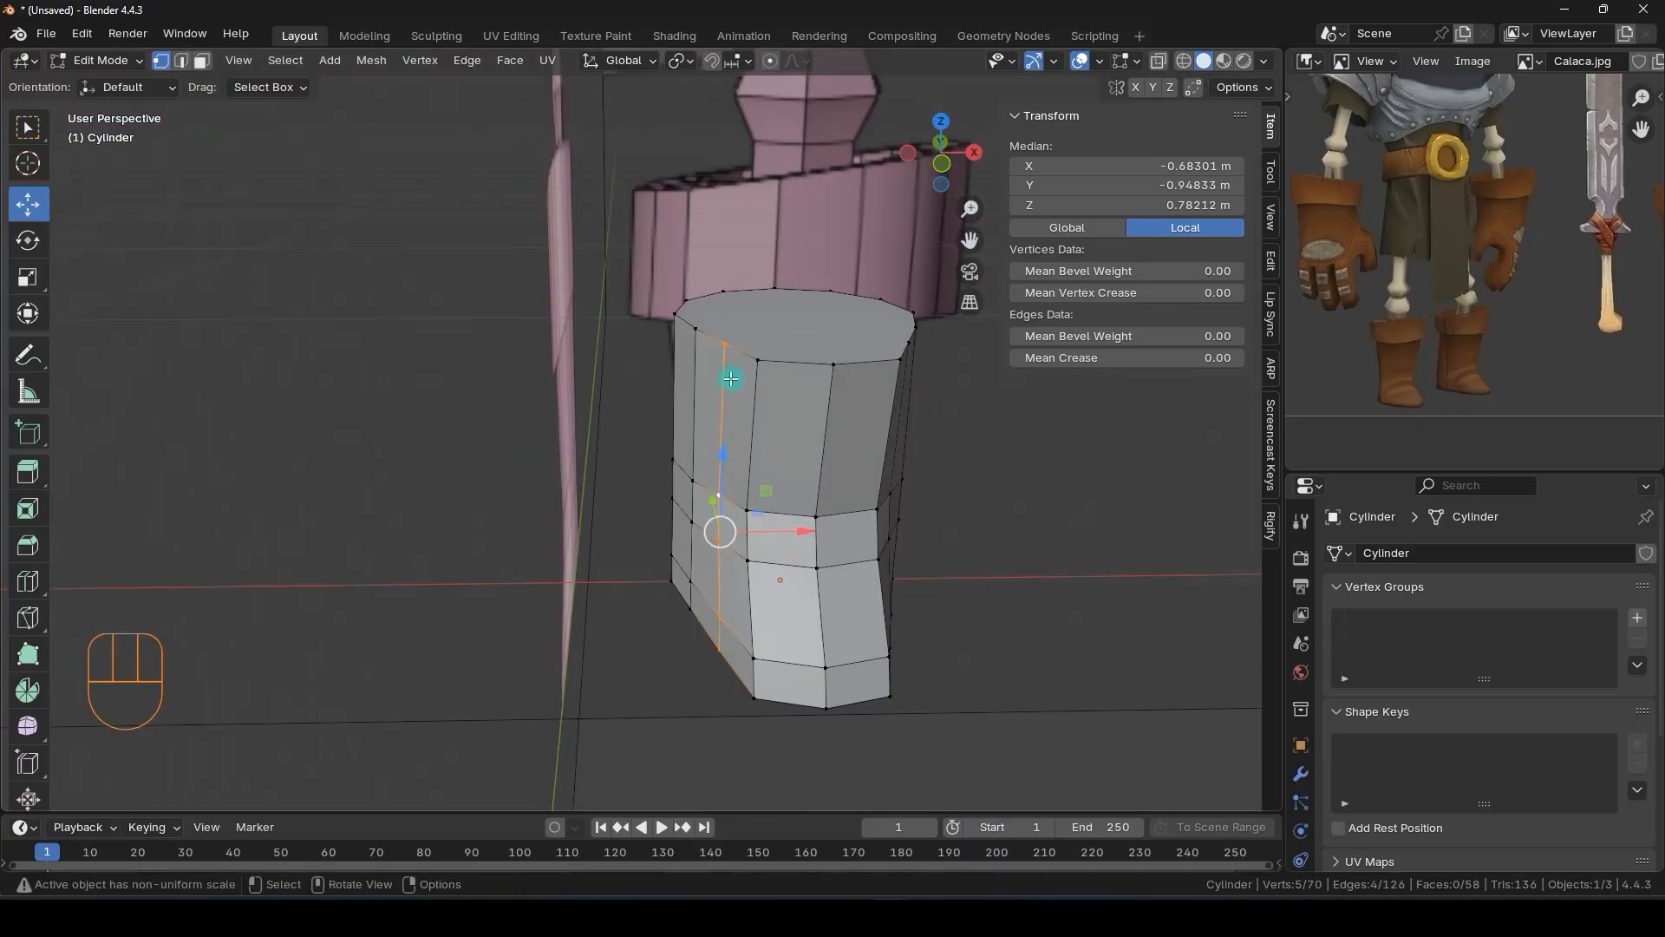
middle_click_drag(765, 431, 818, 505)
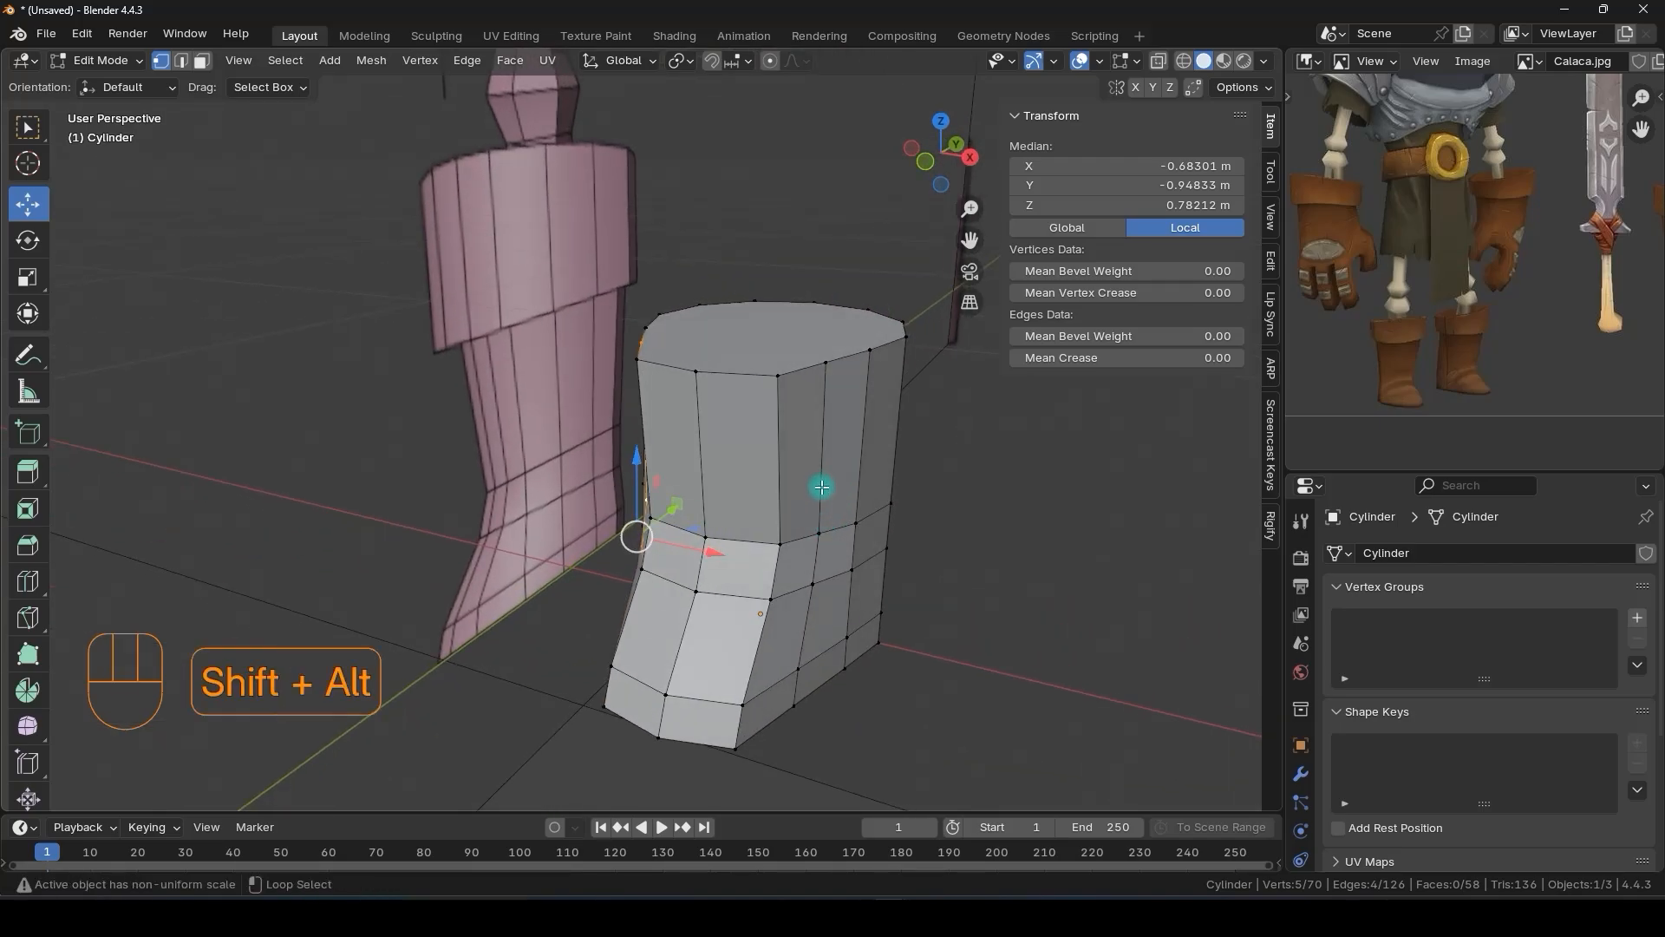
left_click(822, 487, "alt+shift")
middle_click_drag(822, 487, 850, 528)
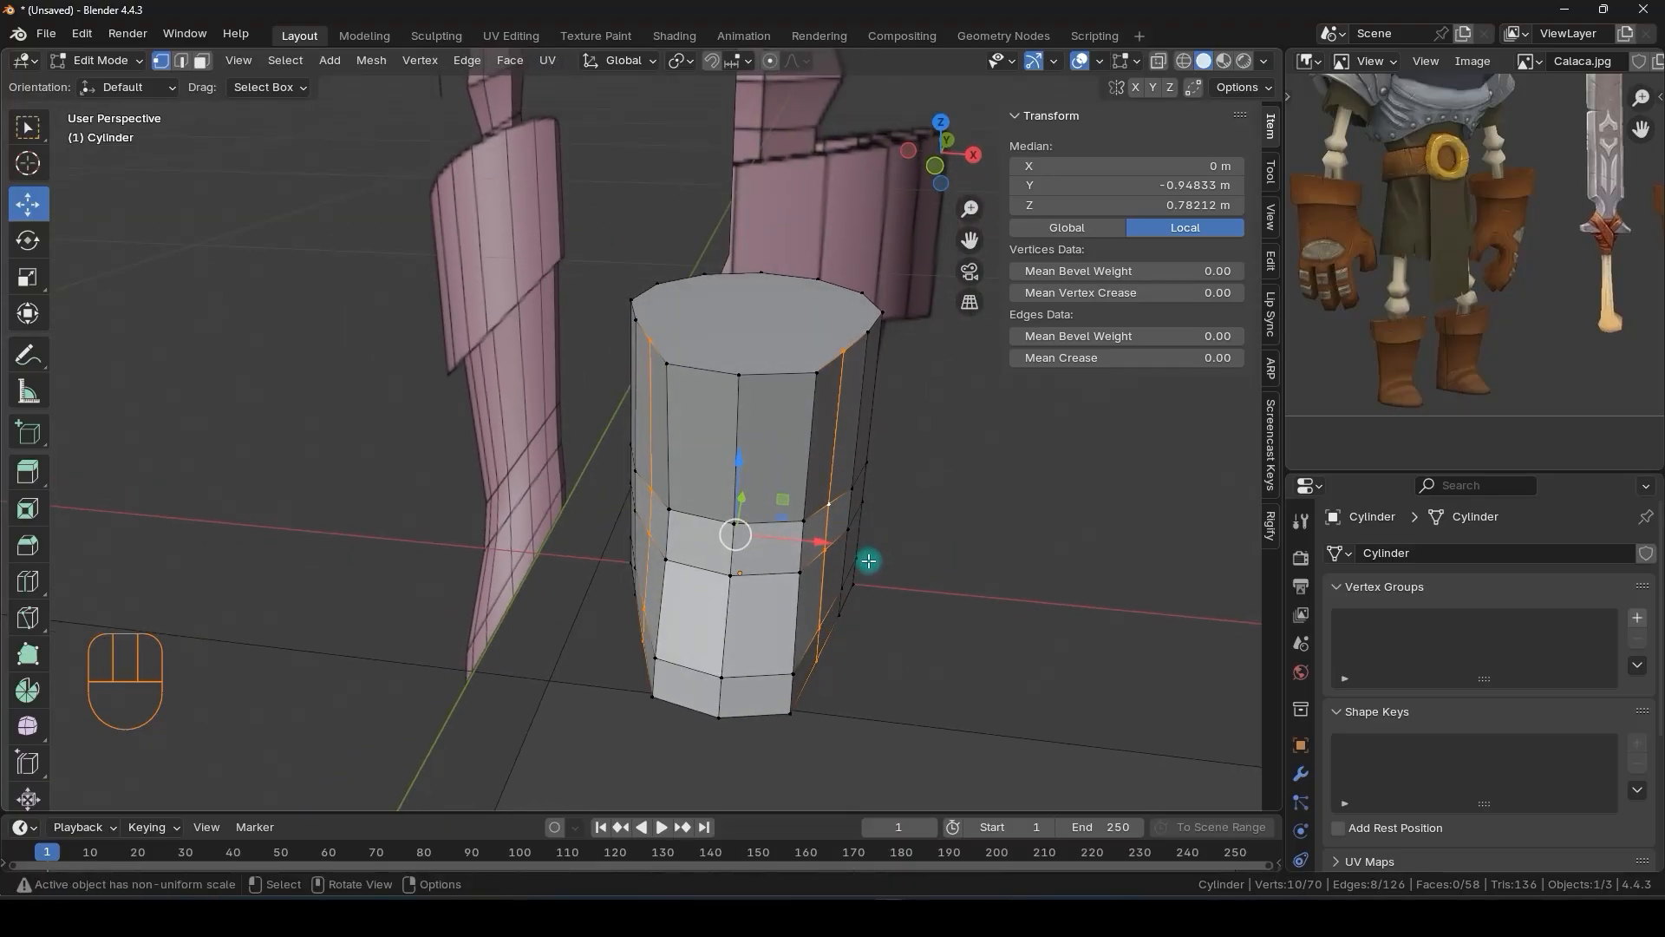
key("s")
key("x")
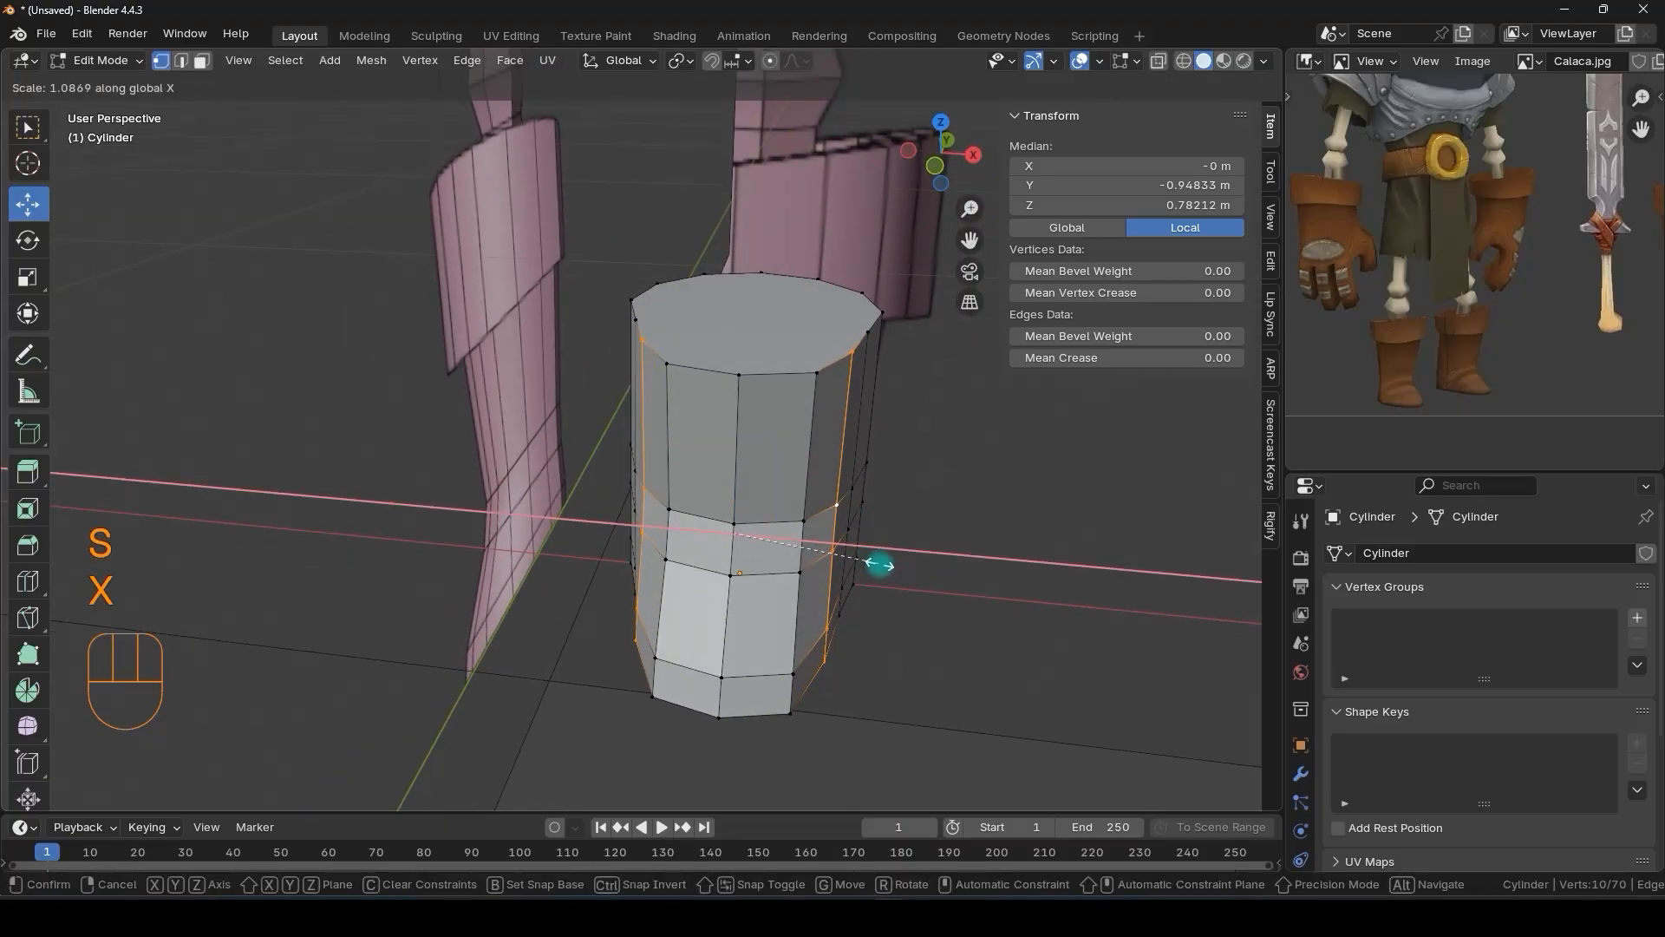
left_click(880, 565)
- Move the inner-side vertices of the two ankle loops inwards along X to match the reference boot in front view
middle_click_drag(880, 565, 888, 498, "alt")
key("alt+z")
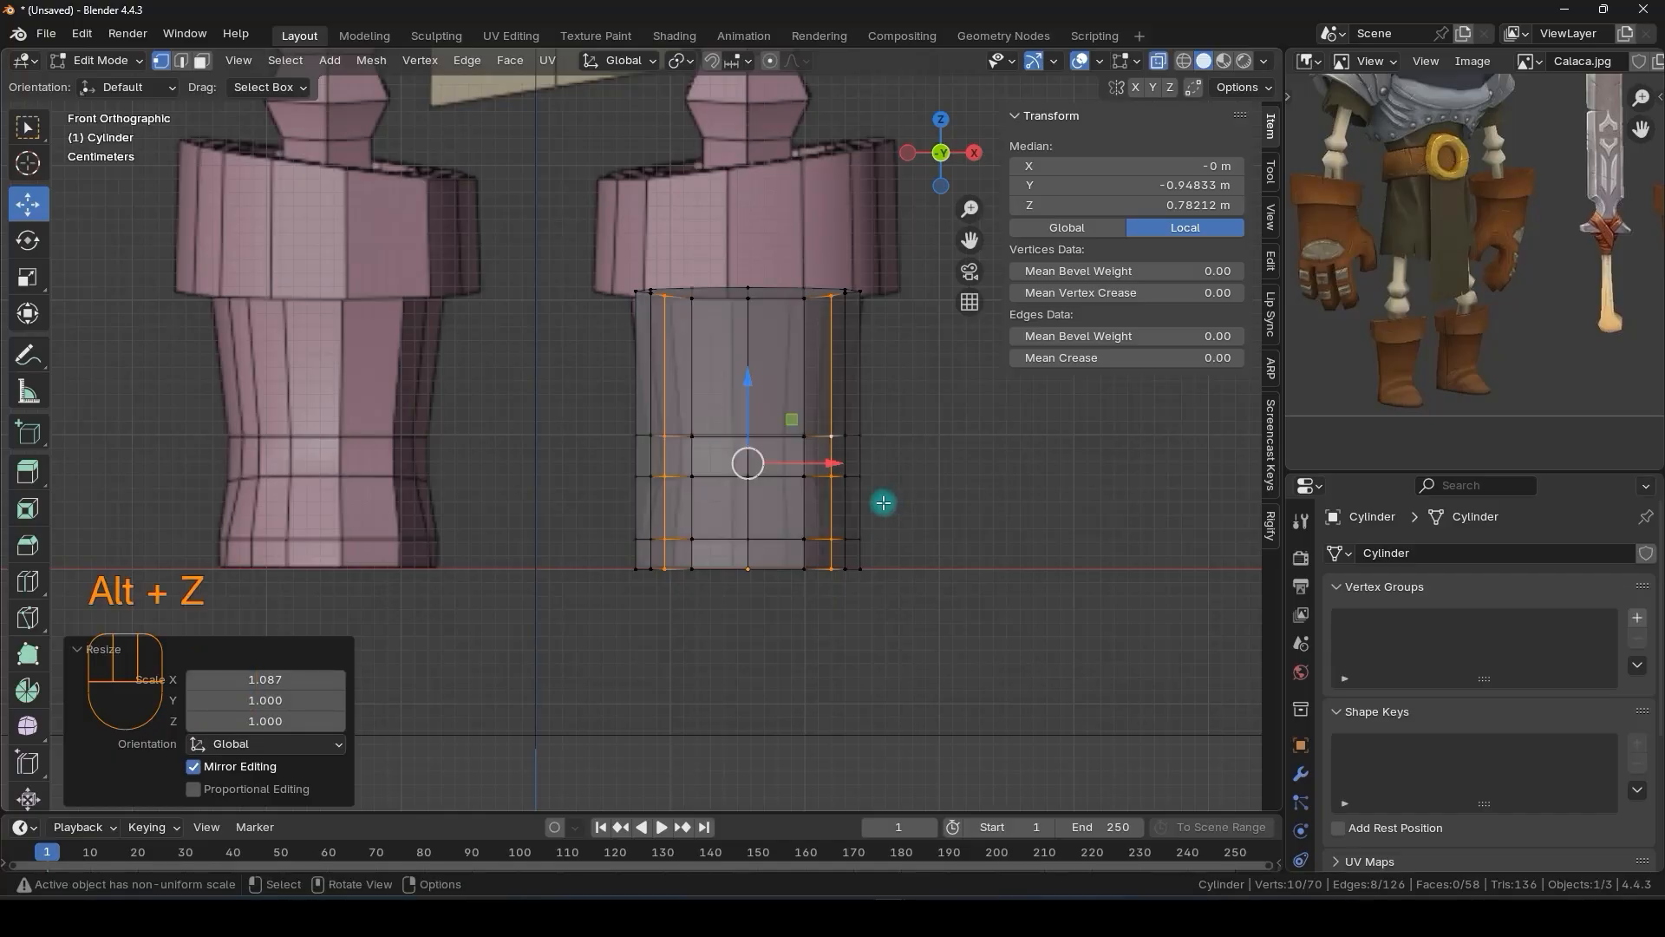
key("alt+z")
key("alt+z")
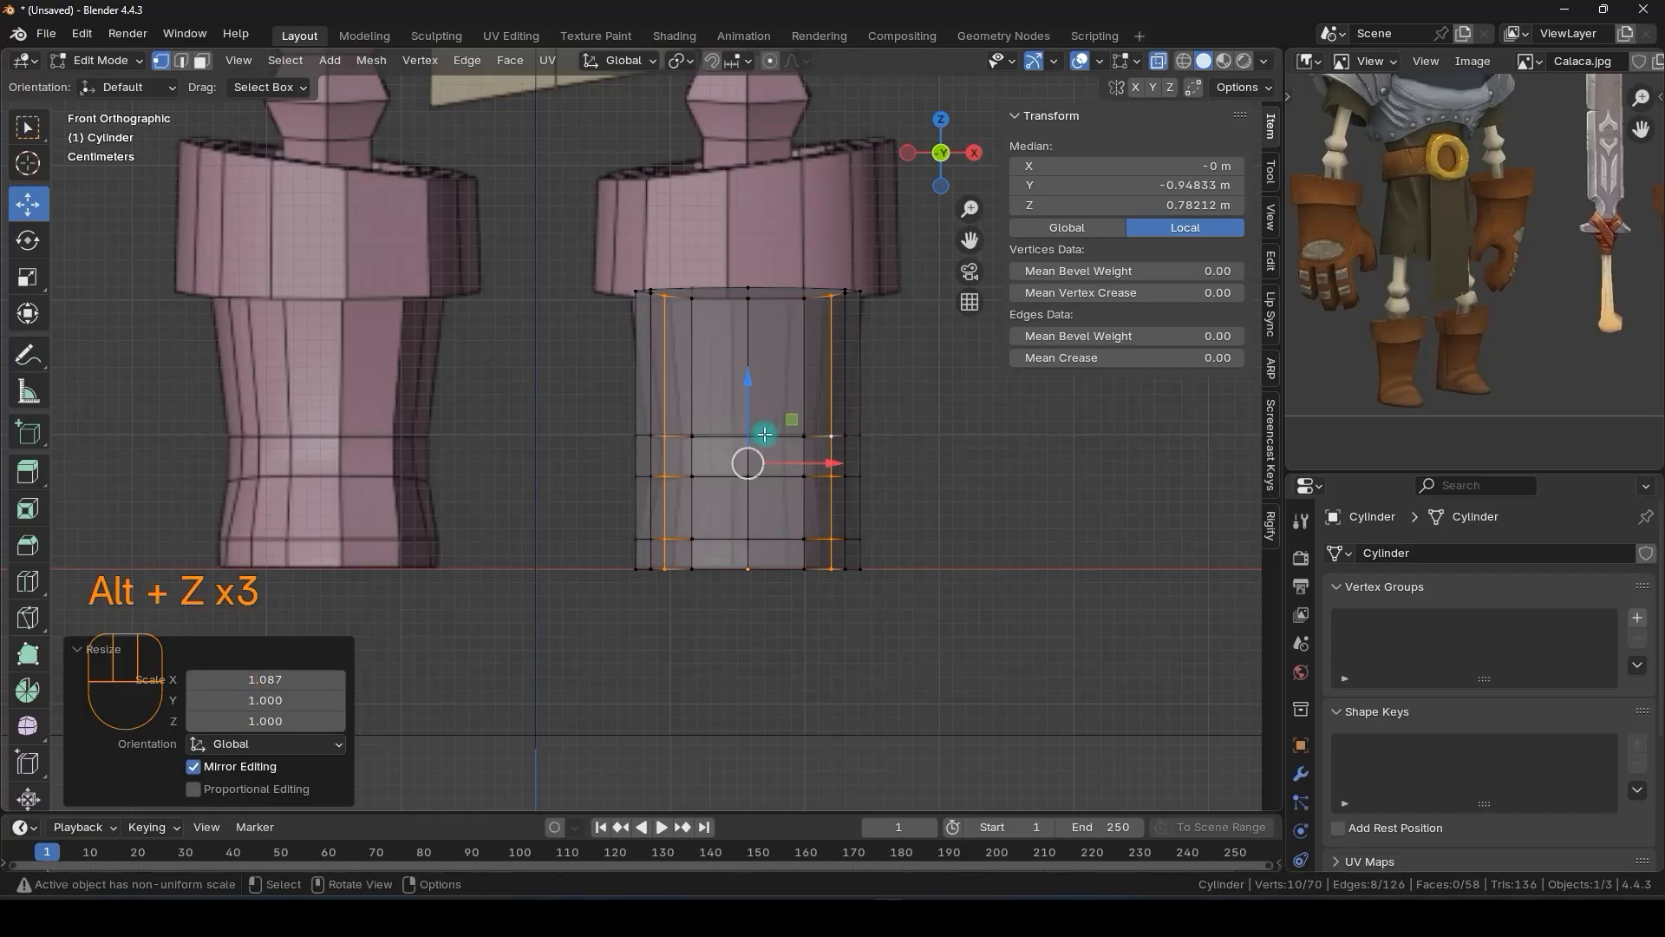
scroll(640, 455, "up", 1)
scroll(633, 446, "up", 1)
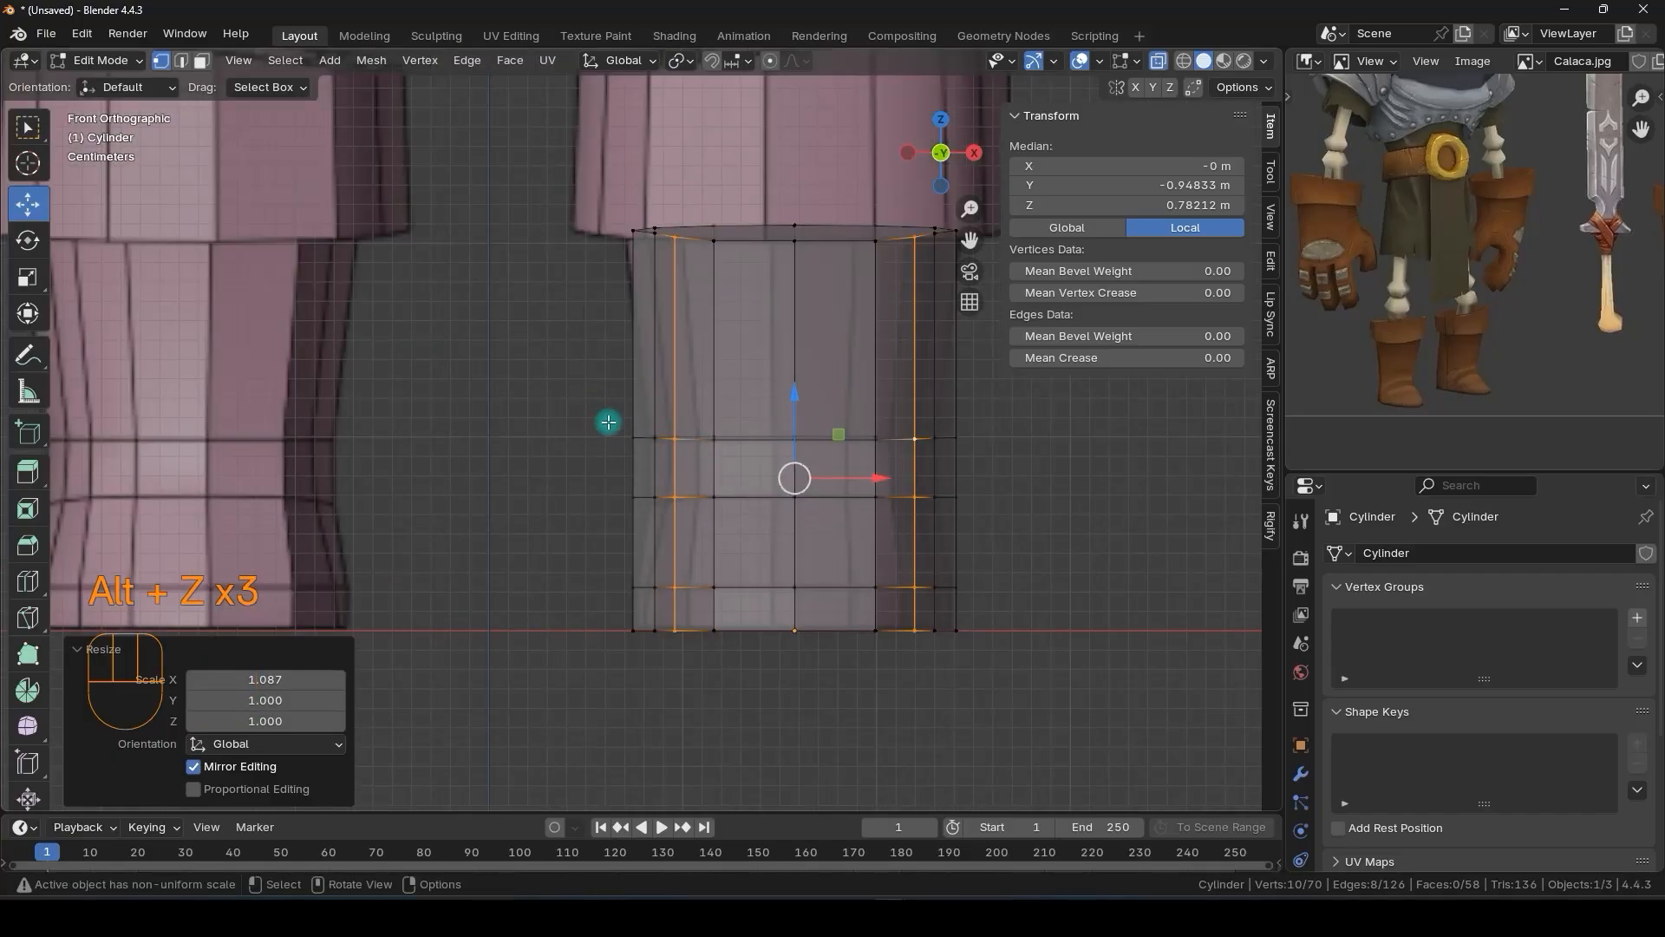
left_click_drag(608, 422, 621, 432)
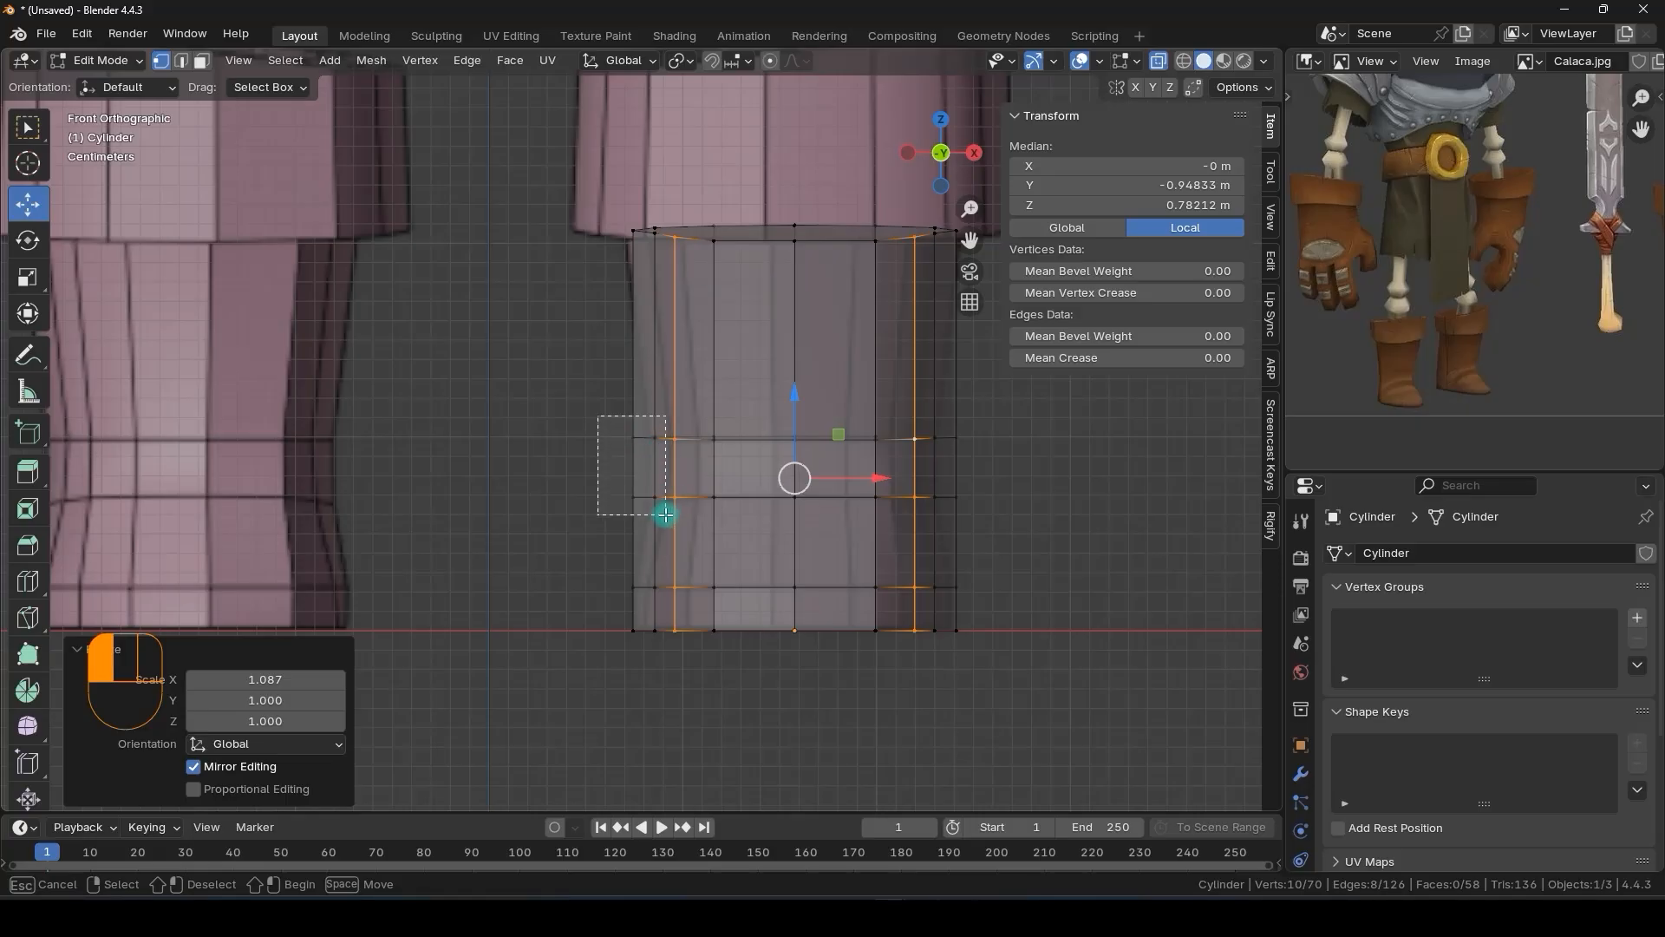
left_click_drag(665, 514, 665, 514)
key("alt+z")
mouse_move(691, 471)
middle_mouse_down()
mouse_move(689, 516)
mouse_move(718, 468)
middle_mouse_up()
key("alt+z")
left_click_drag(719, 466, 735, 465)
- Move the outer-side vertices of the two ankle loops inwards along X and check the boot's shape against the reference
middle_click_drag(927, 446, 858, 454, "shift")
left_click_drag(917, 423, 860, 518)
left_click_drag(945, 474, 941, 473)
key("alt+z")
key("Tab")
middle_click_drag(918, 485, 747, 450)
key("alt+z")
key("alt+z")
key("Tab")
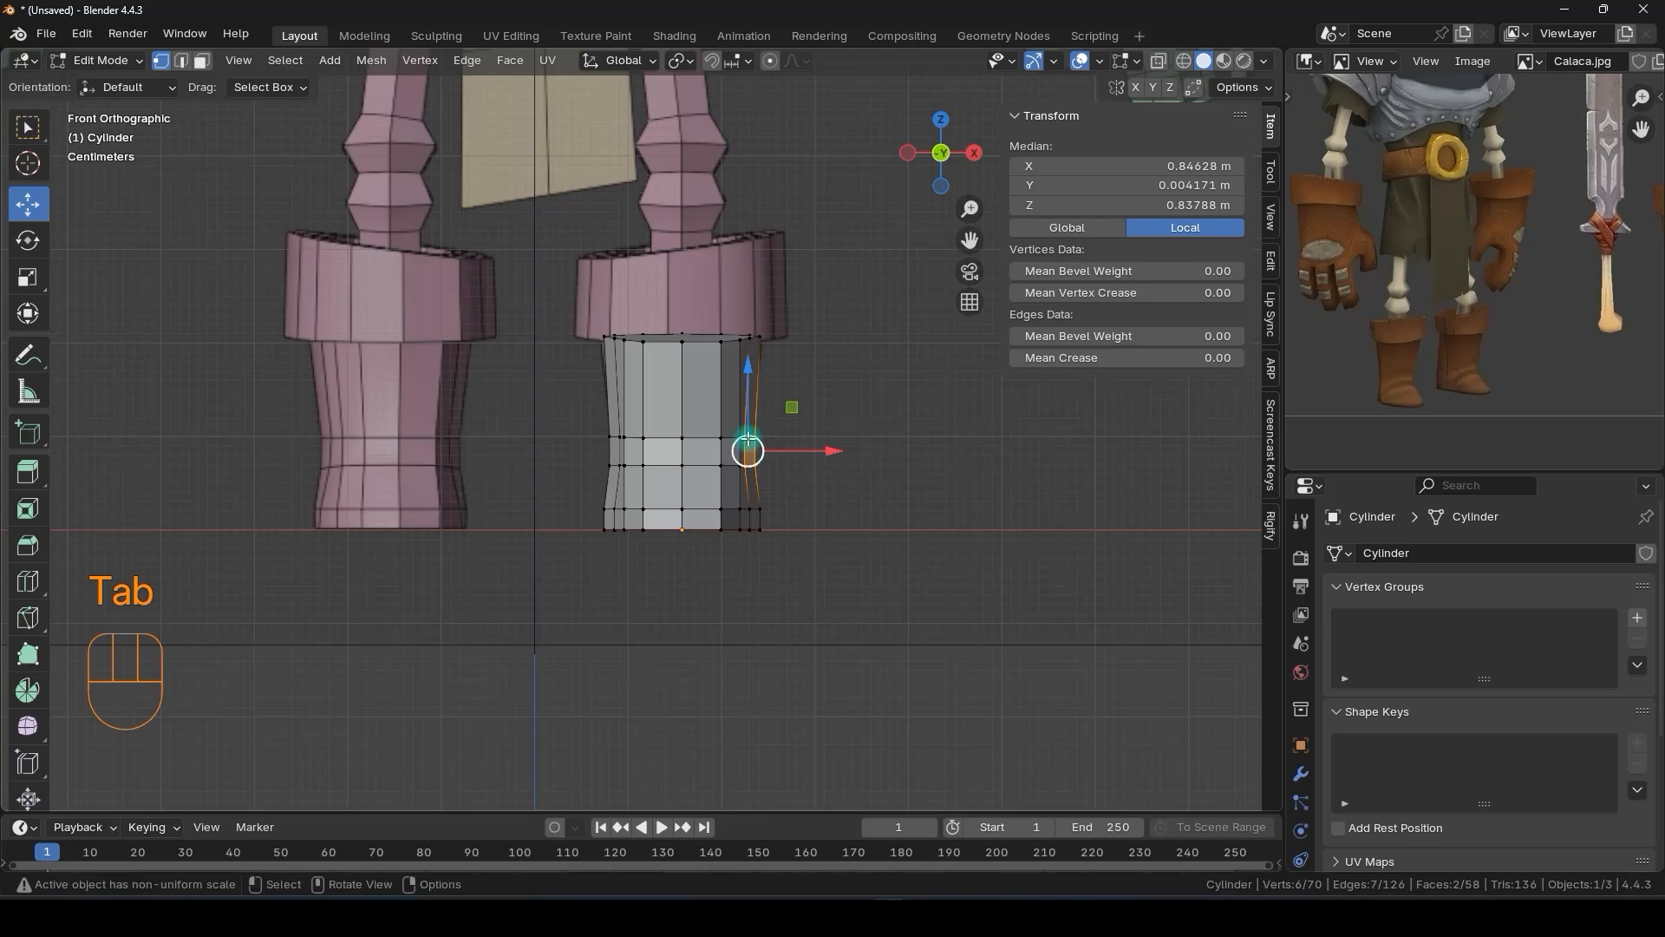
- Extrude the boot's top face in place and scale it by about 1.354 to the width of the reference cuff
key("alt+z")
scroll(755, 401, "up", 3)
left_click_drag(823, 337, 414, 435)
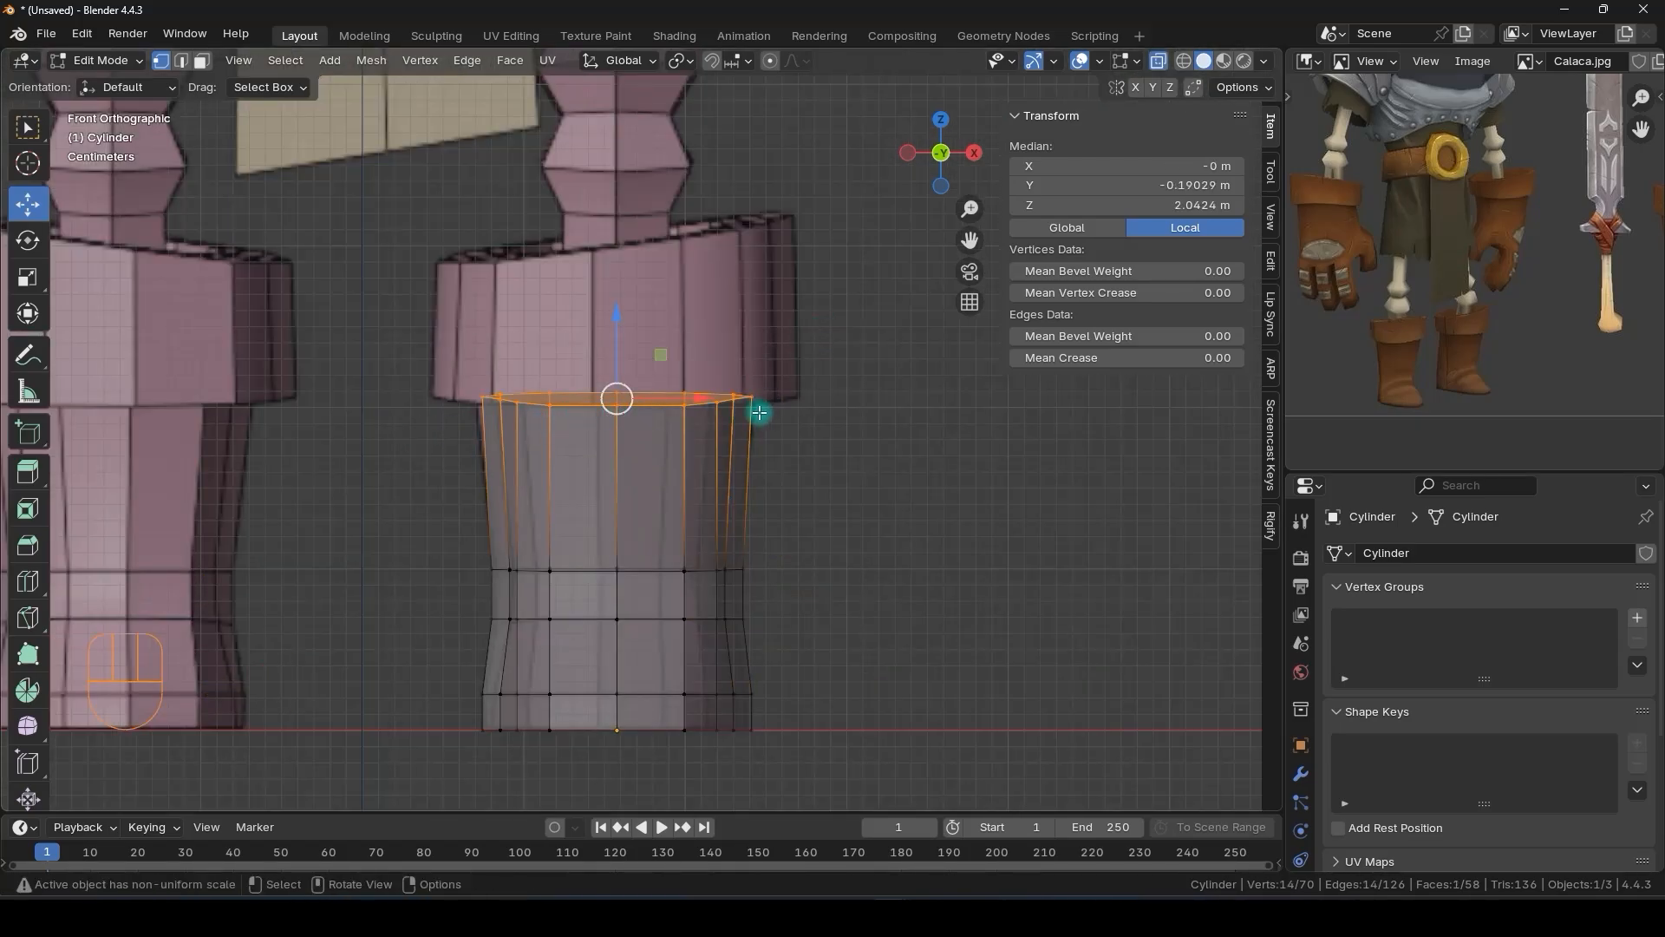
key("e")
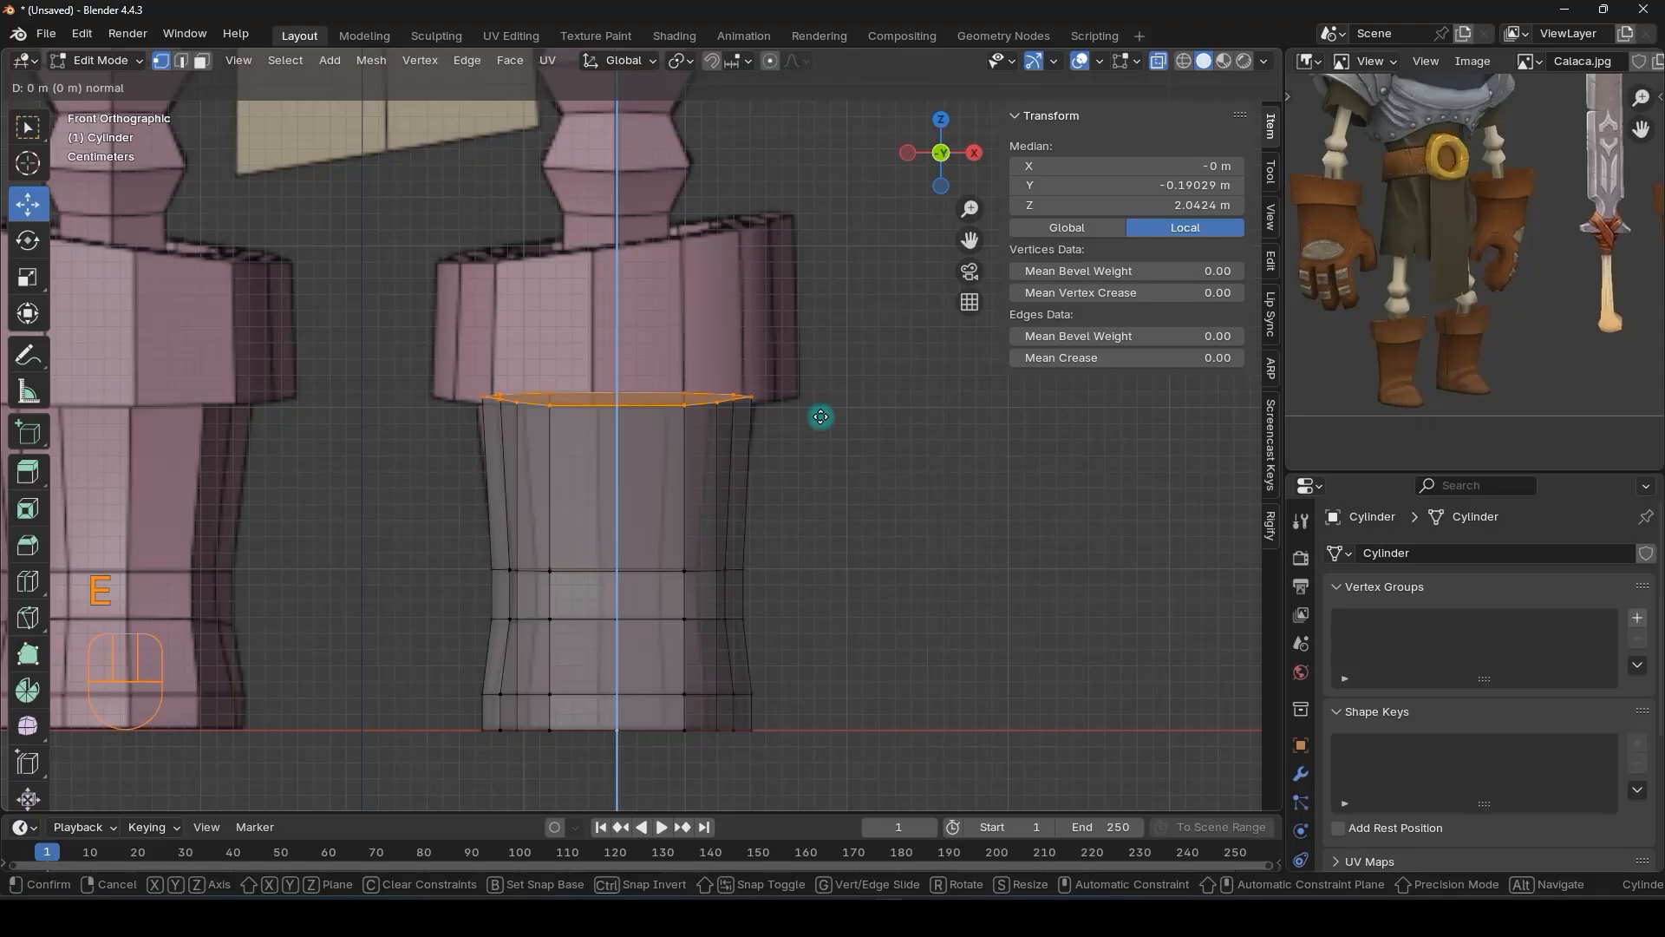
right_click(820, 416)
key("s")
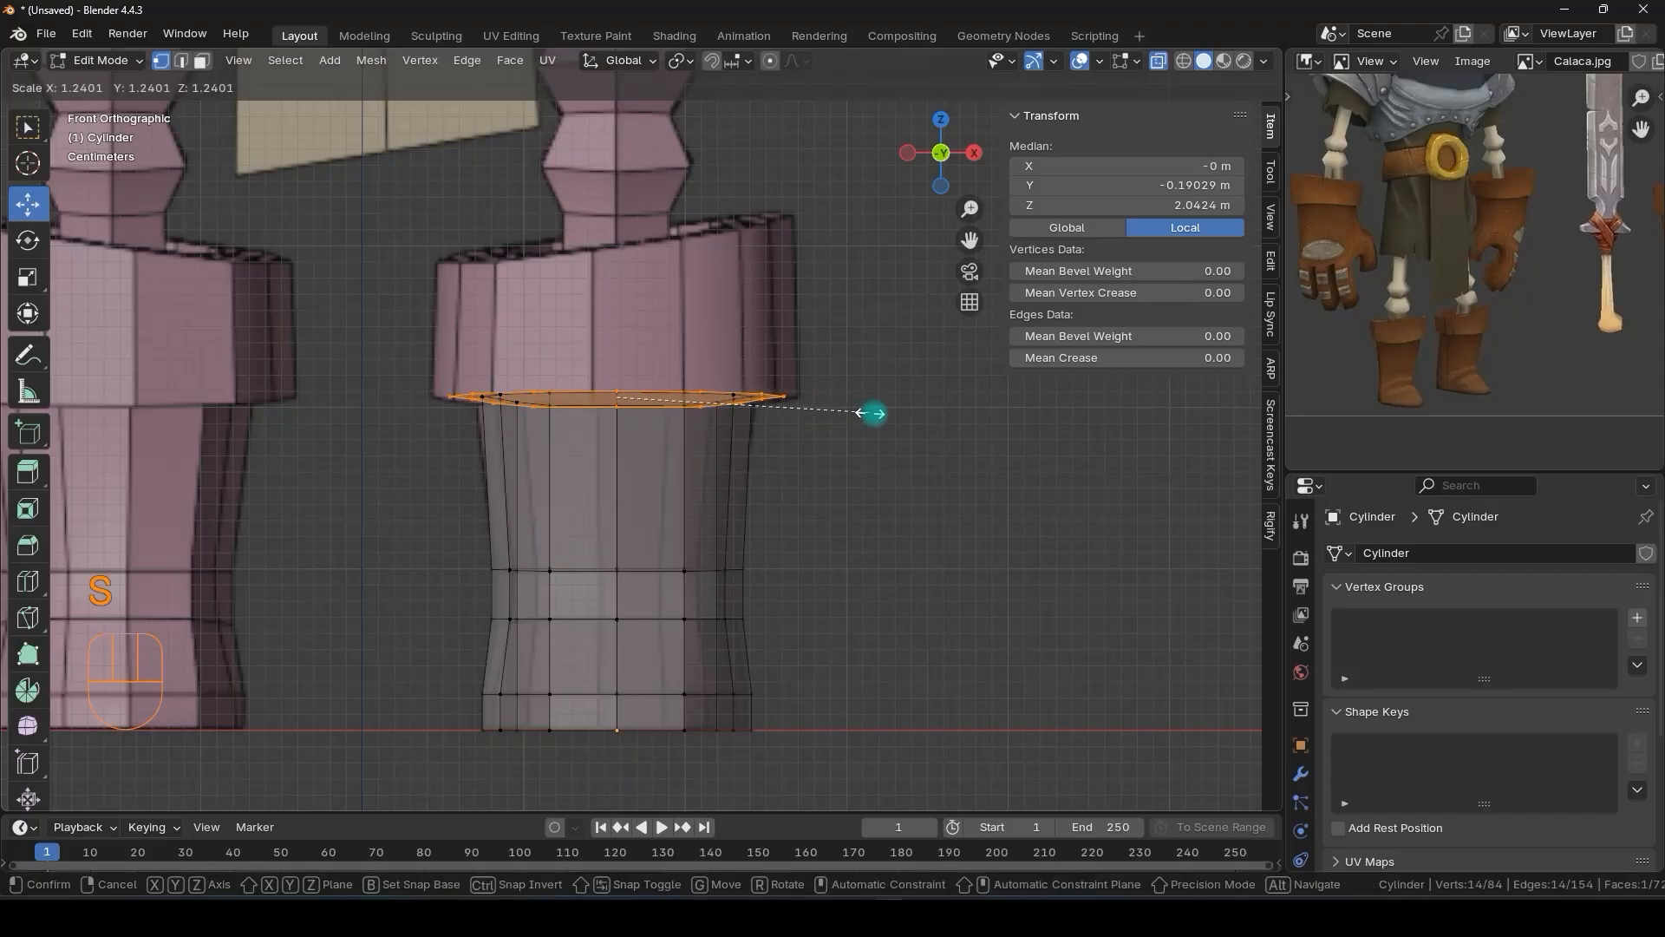
left_click(893, 411)
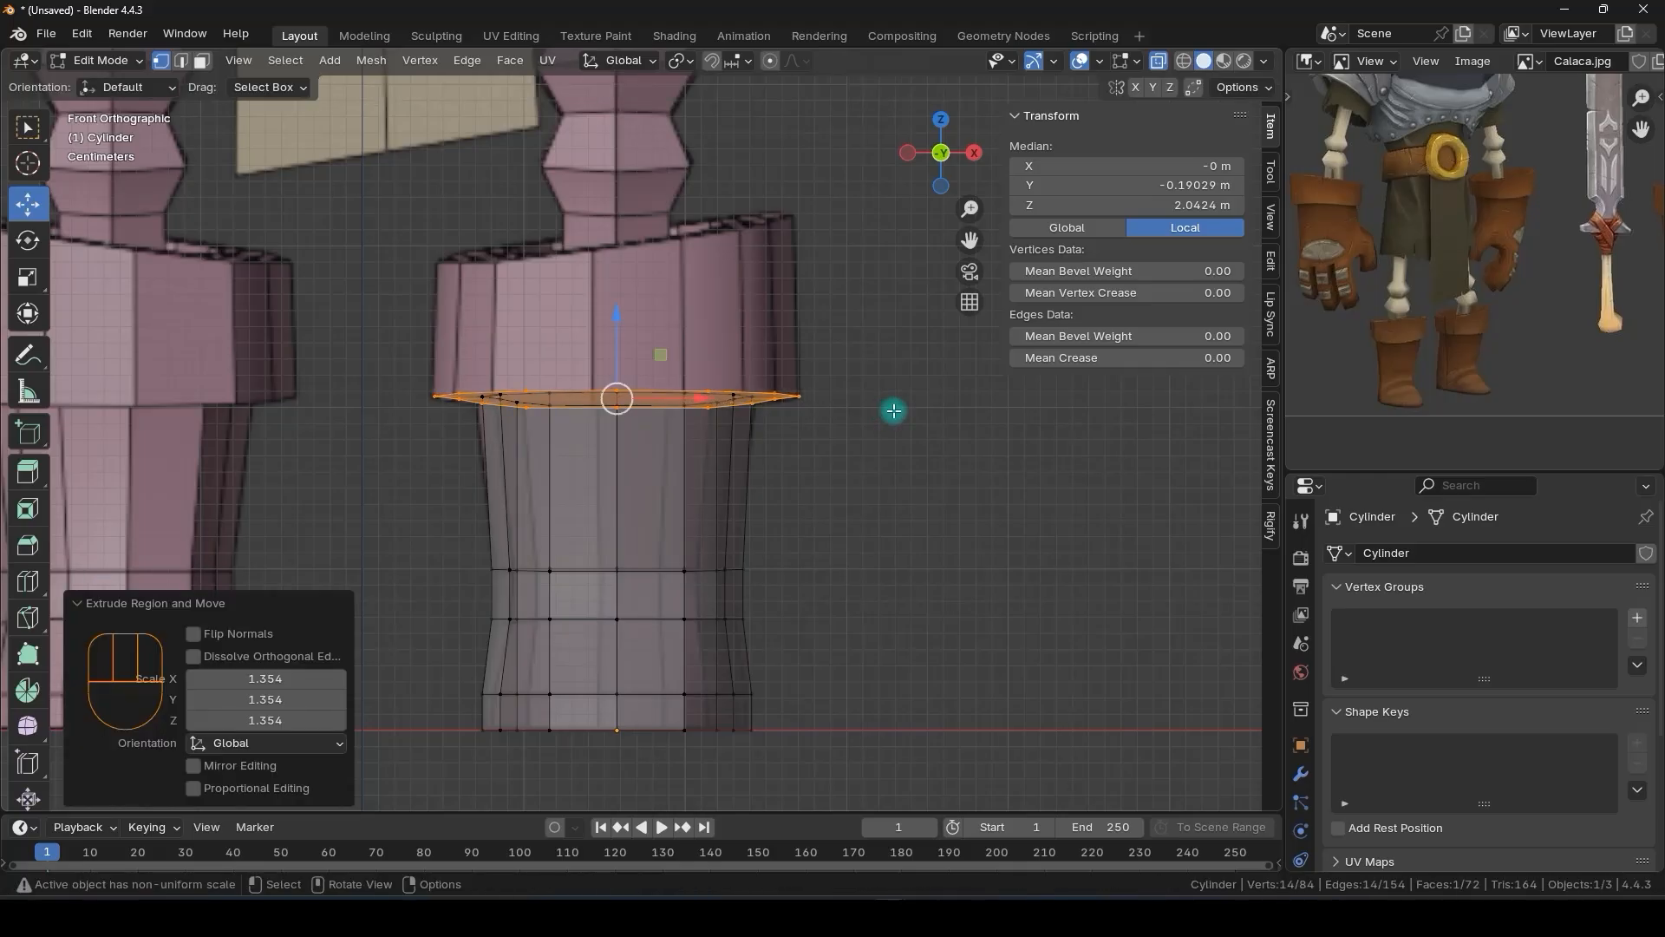
- Extrude the widened face up about 0.1 m and tilt it about -7.15° to match the cuff's slanted rim
key("e")
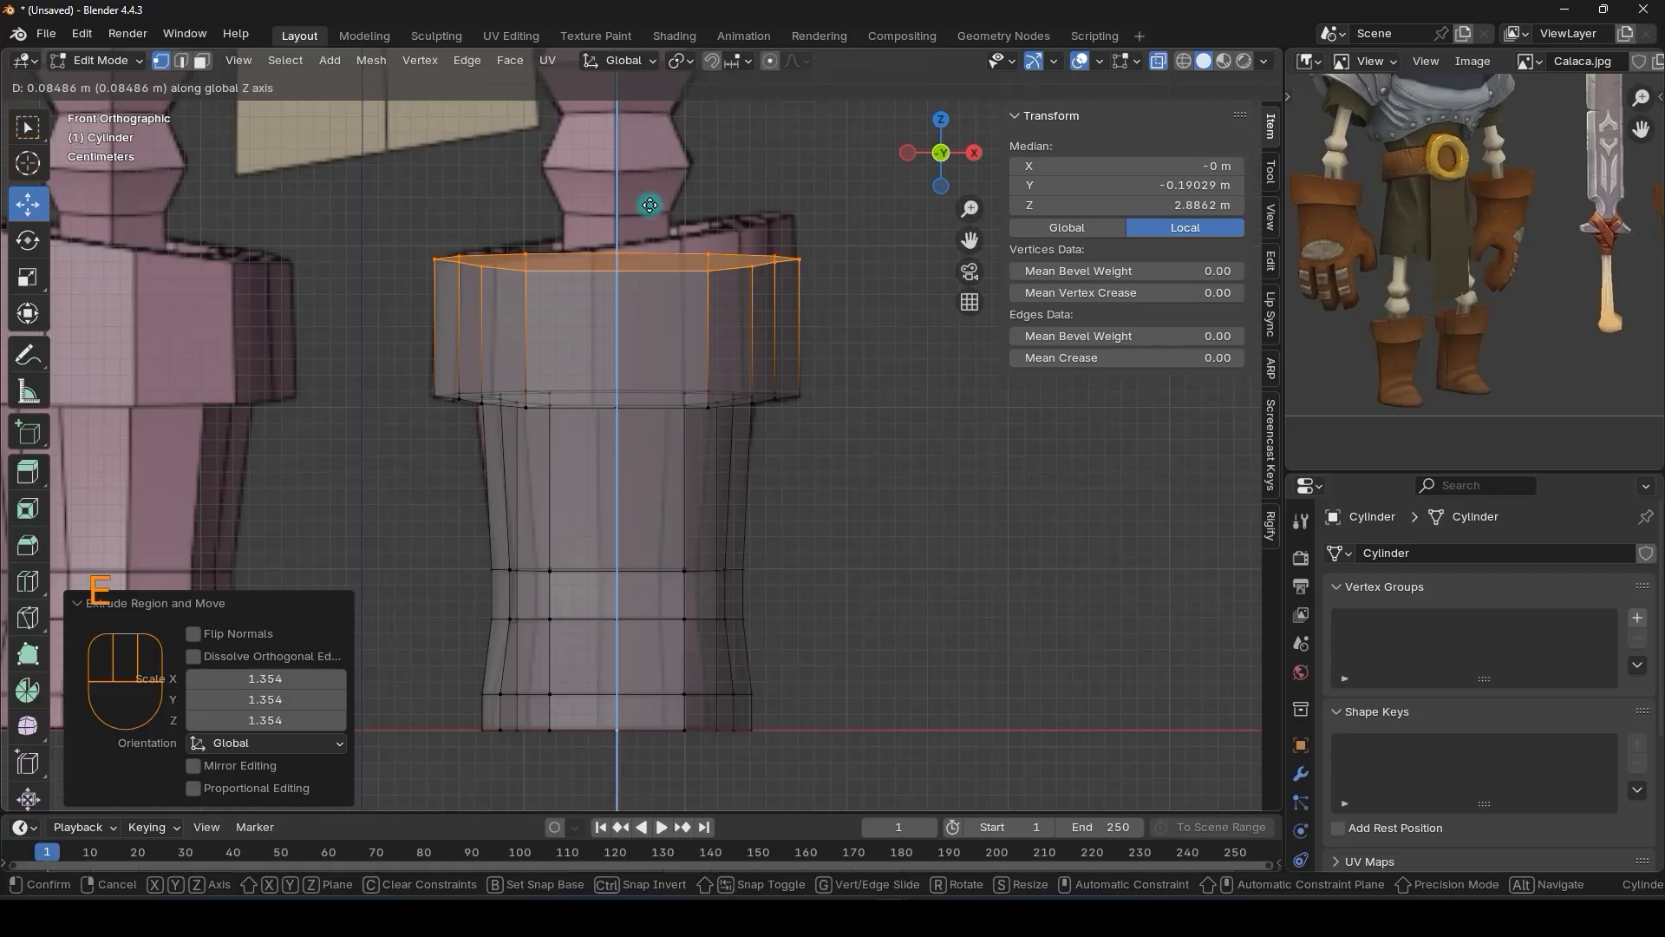
left_click(645, 161)
key("r")
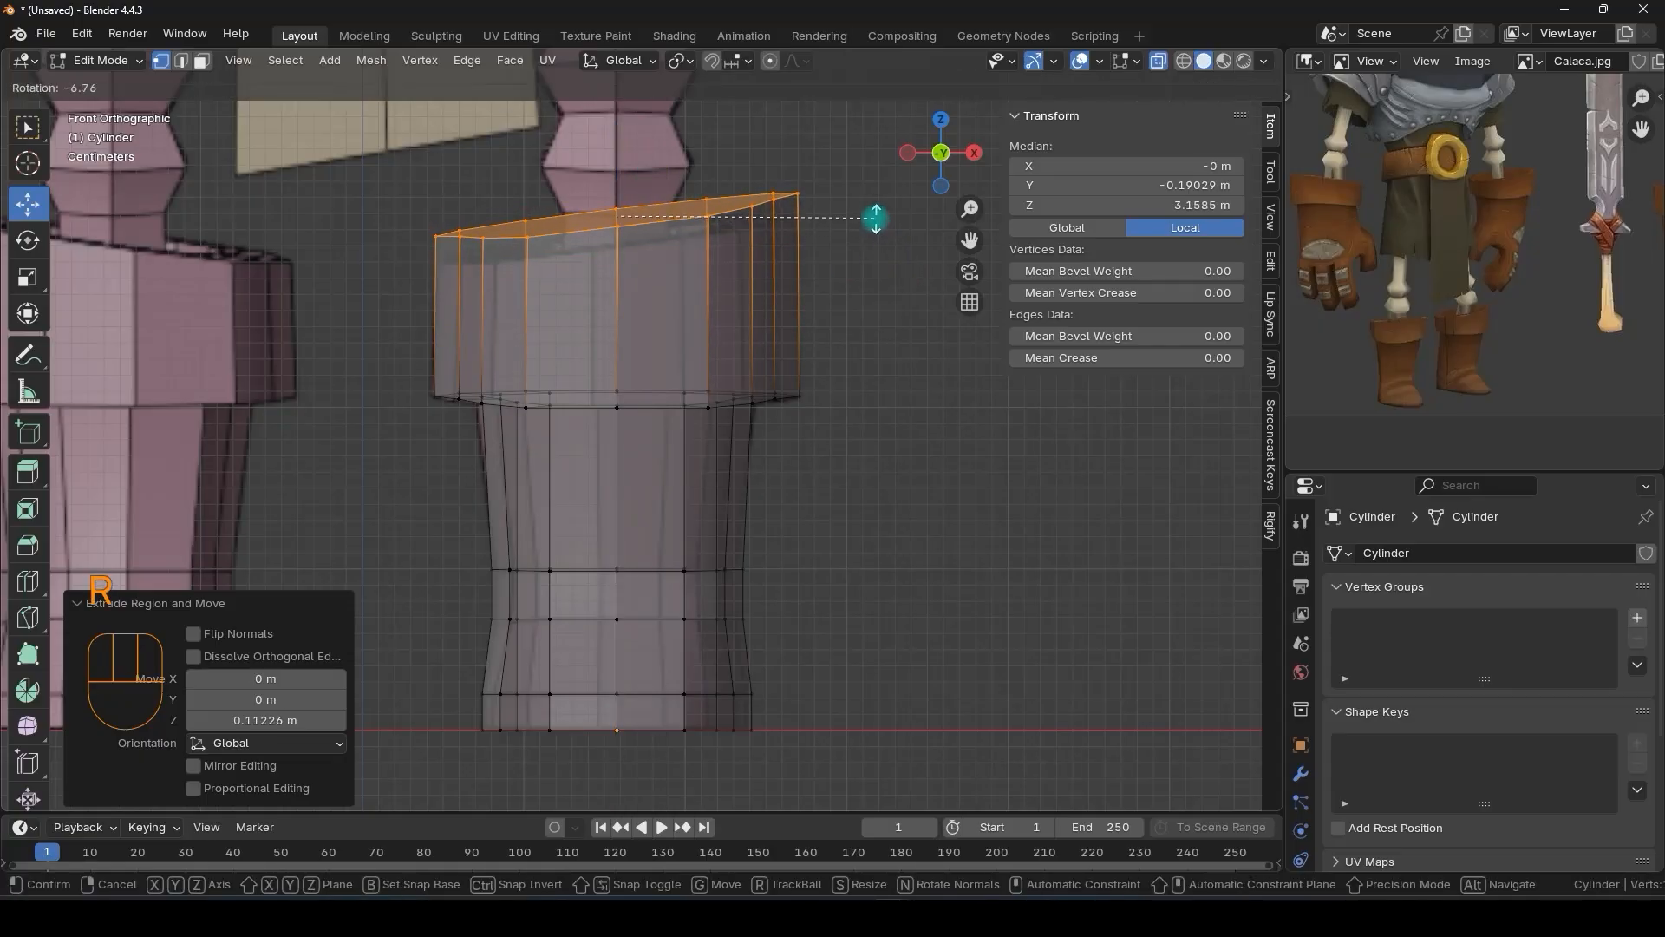
left_click(876, 217)
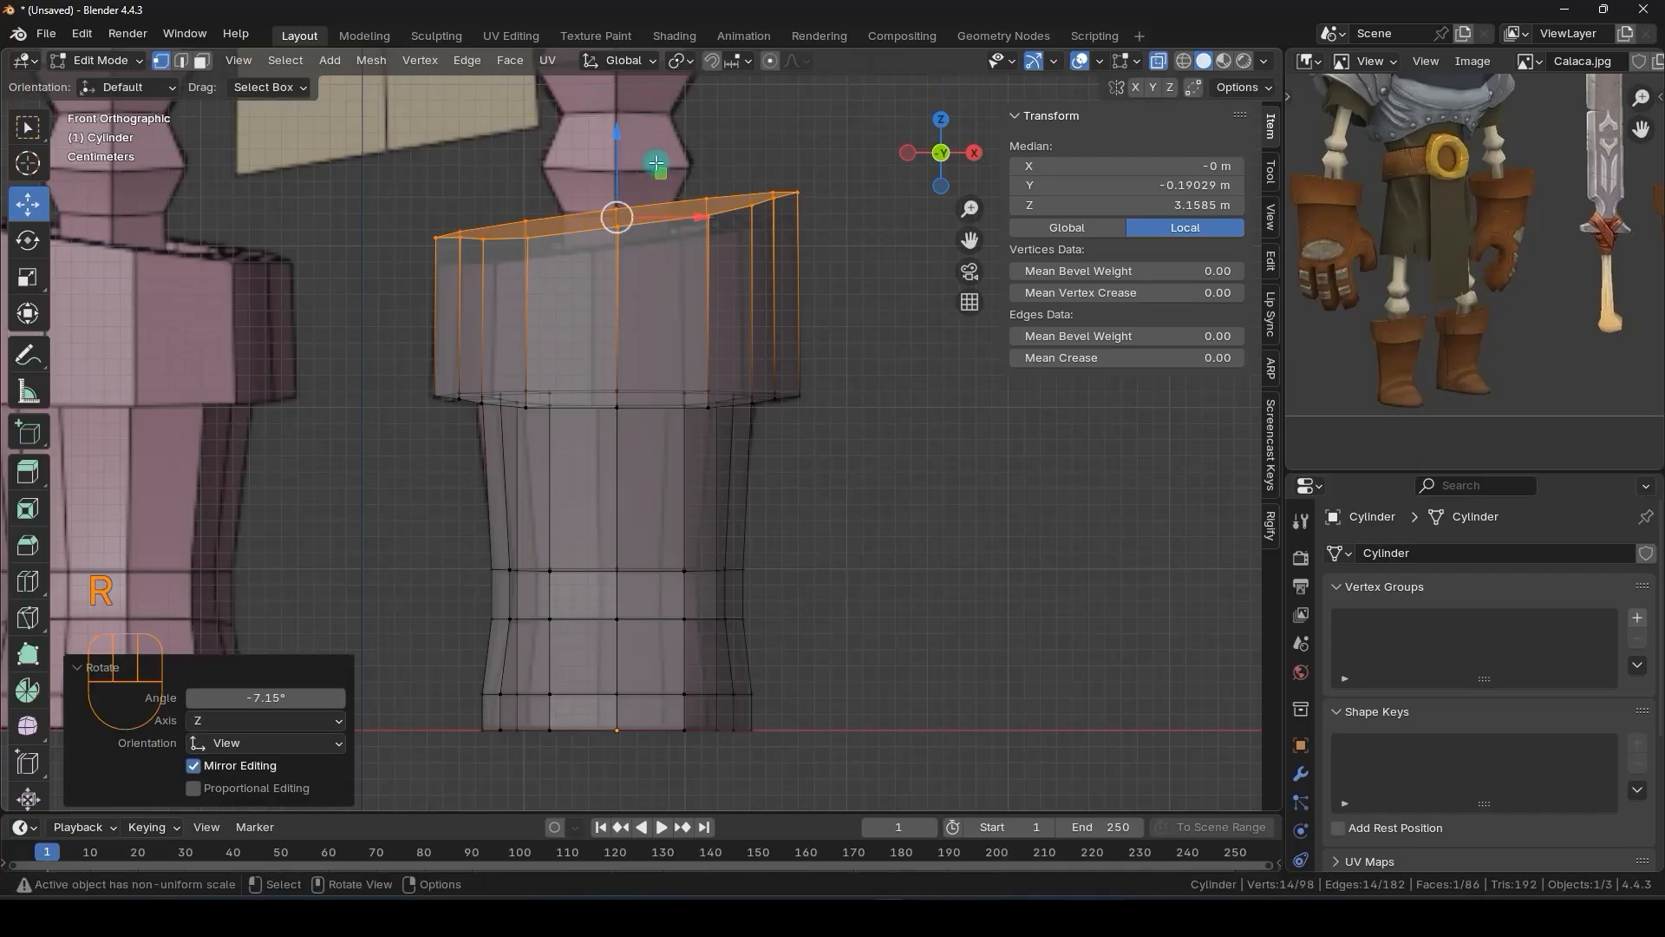
left_click_drag(624, 136, 622, 159)
key("alt+z")
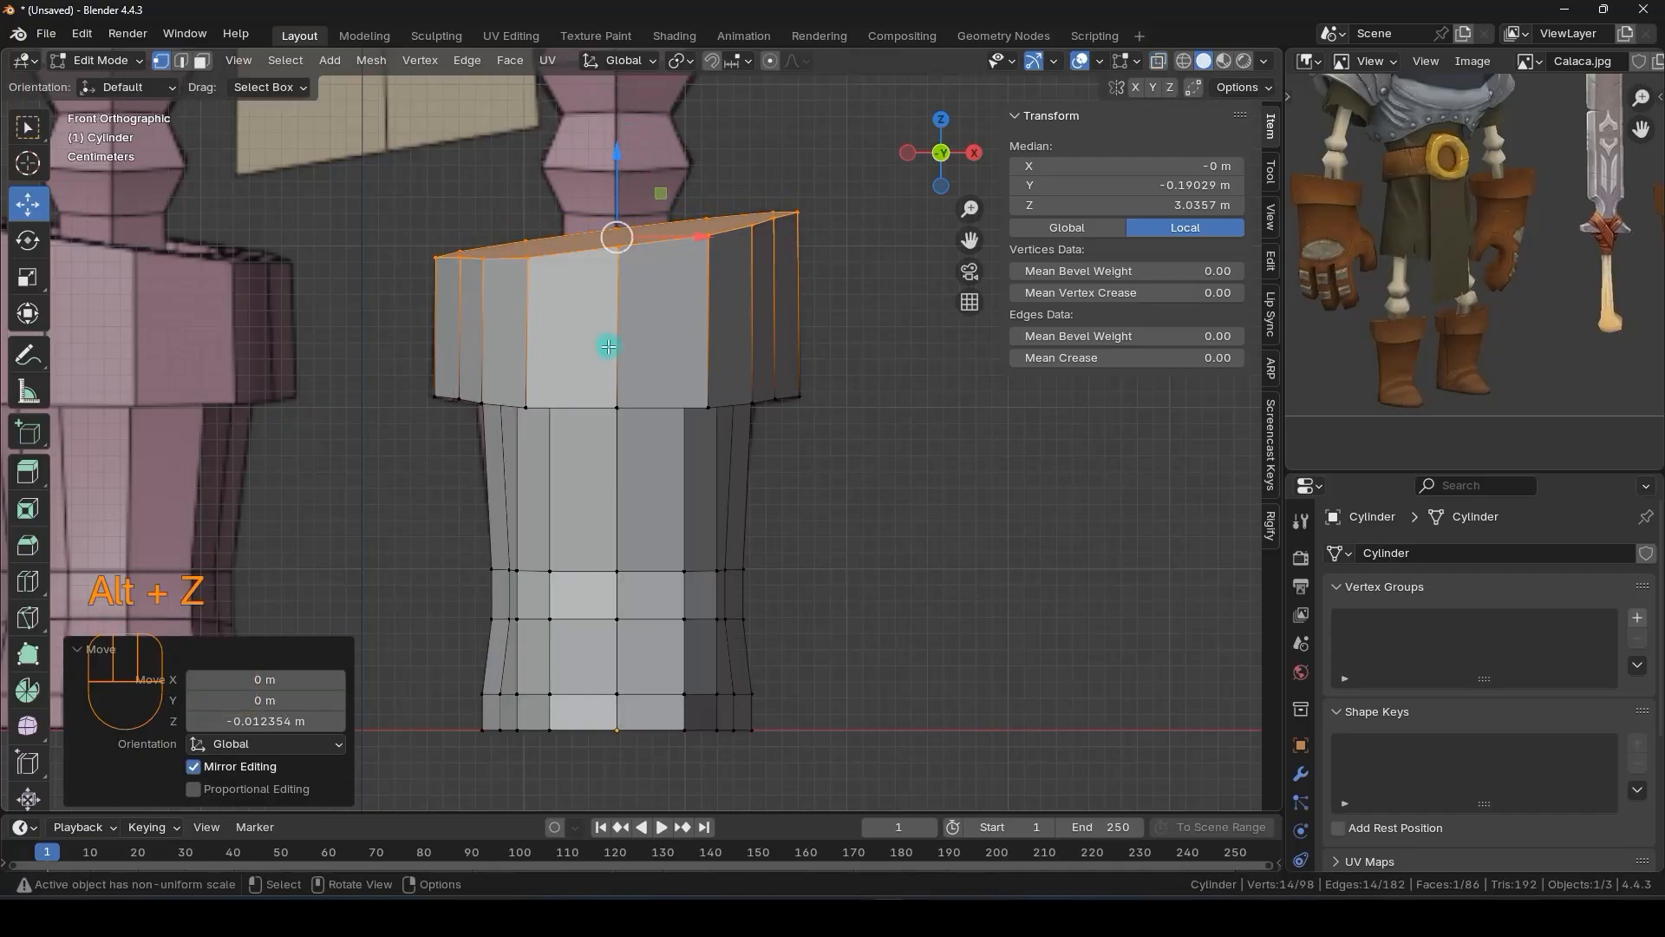
- Inset the cuff's top face with a thickness of about 0.4 m to form the rim
mouse_move(613, 346)
middle_mouse_down()
mouse_move(661, 387)
mouse_move(780, 416)
mouse_move(654, 450)
mouse_move(500, 434)
mouse_move(587, 435)
mouse_move(622, 360)
middle_mouse_up()
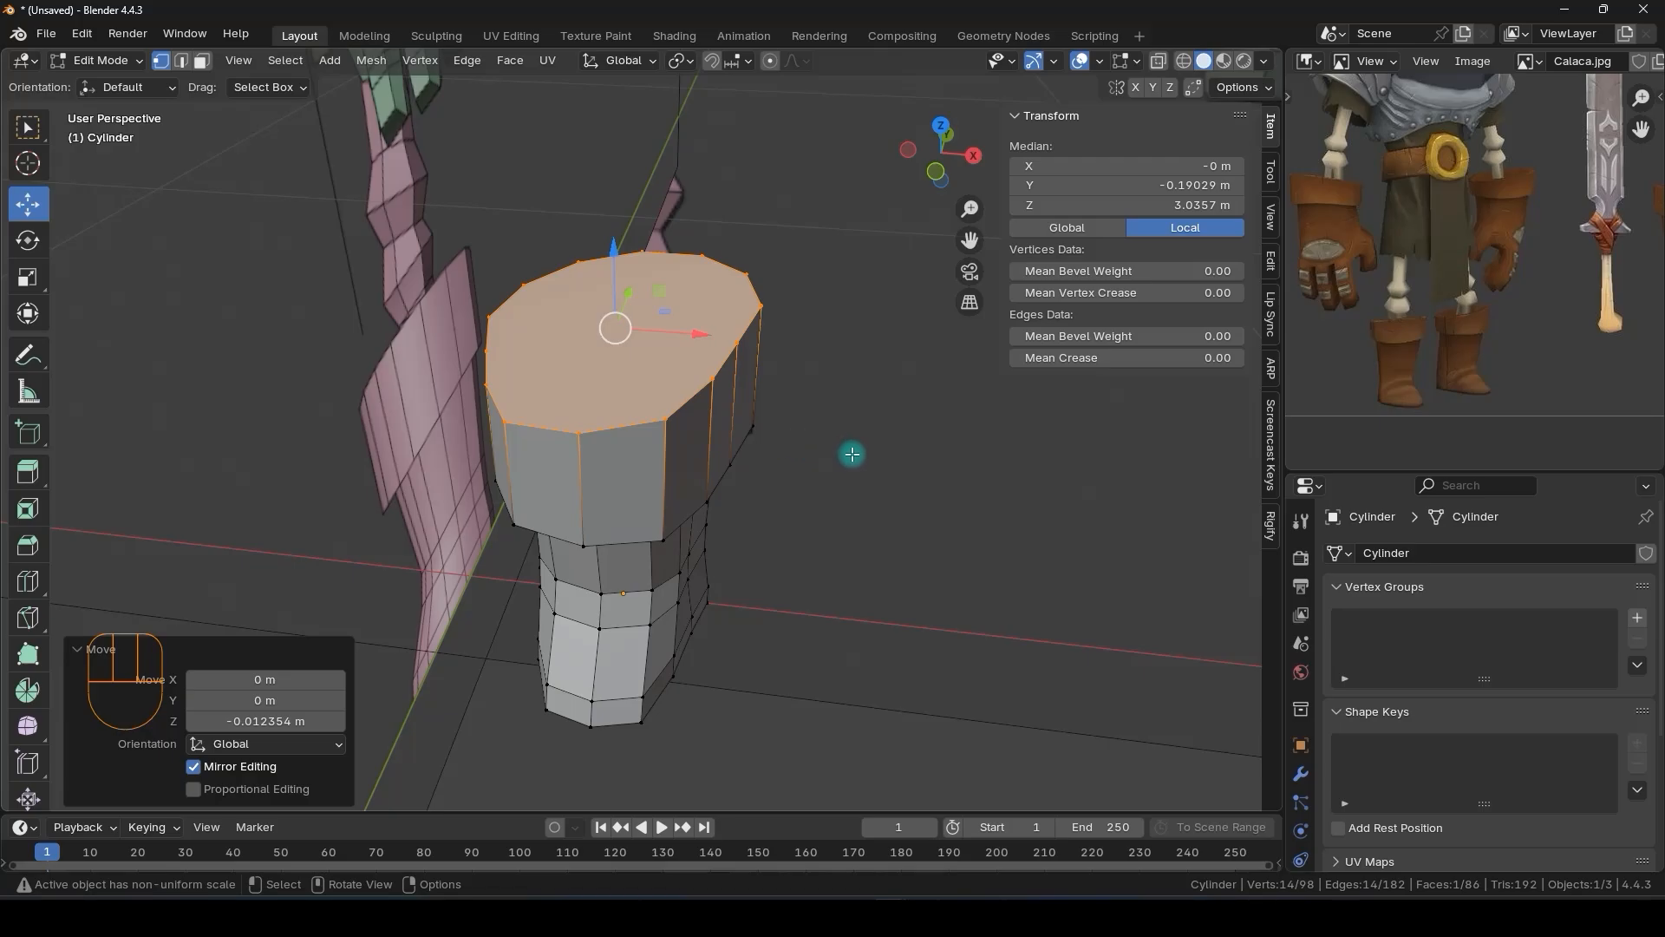
key("i")
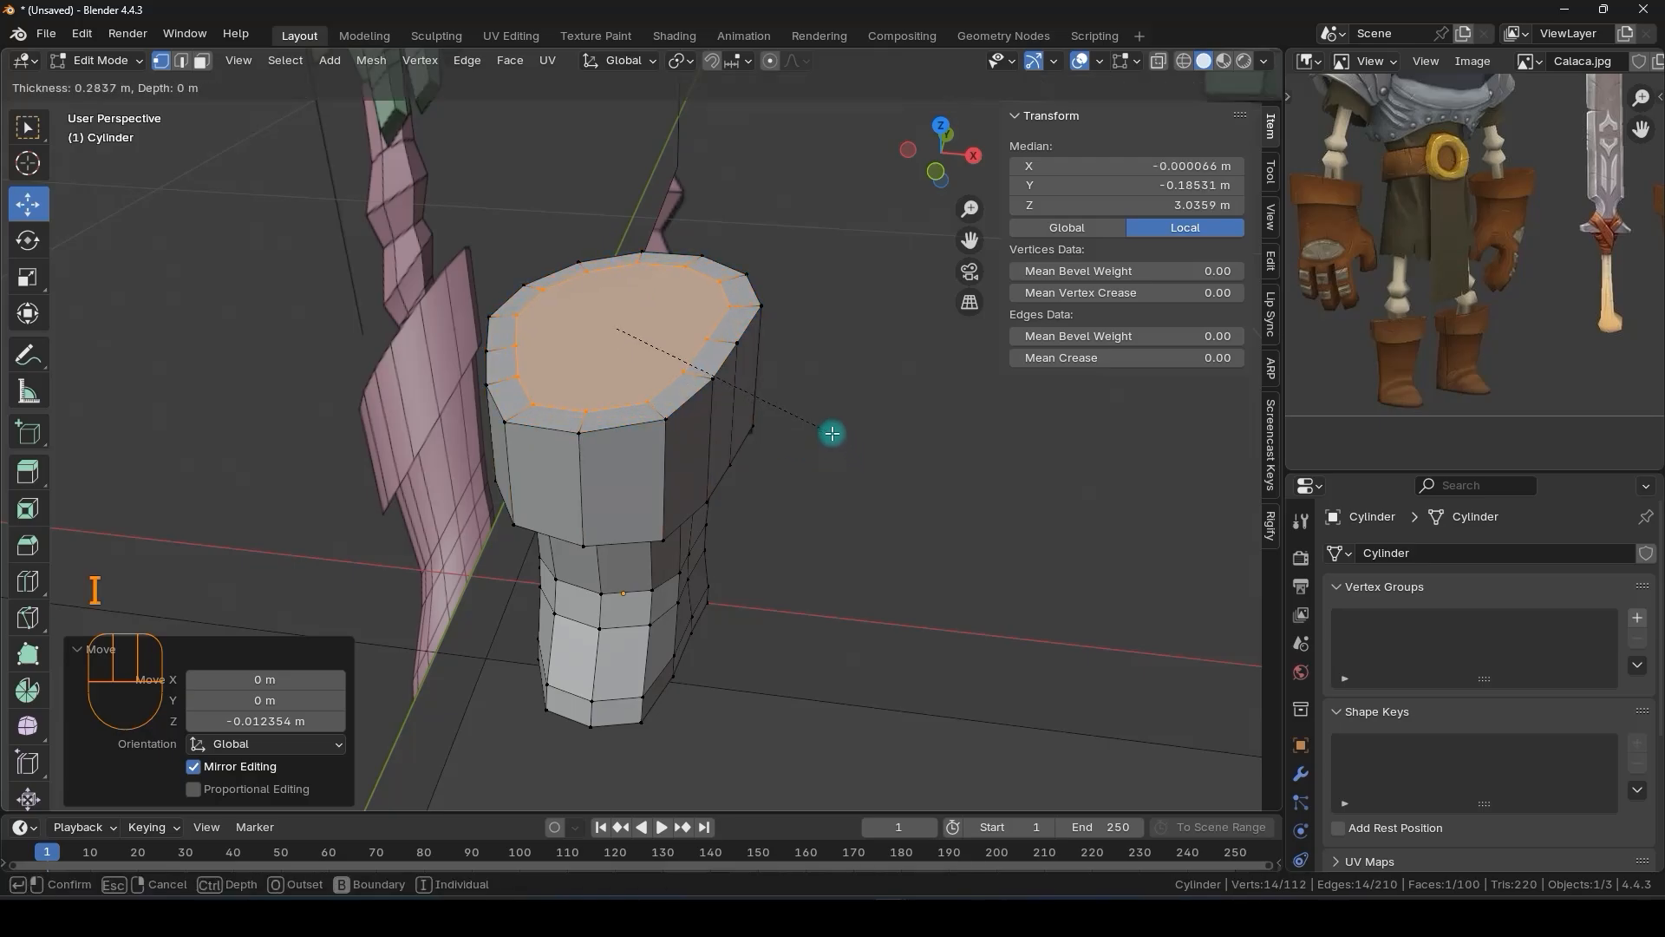
left_click(822, 422)
middle_click_drag(691, 424, 475, 393, "alt")
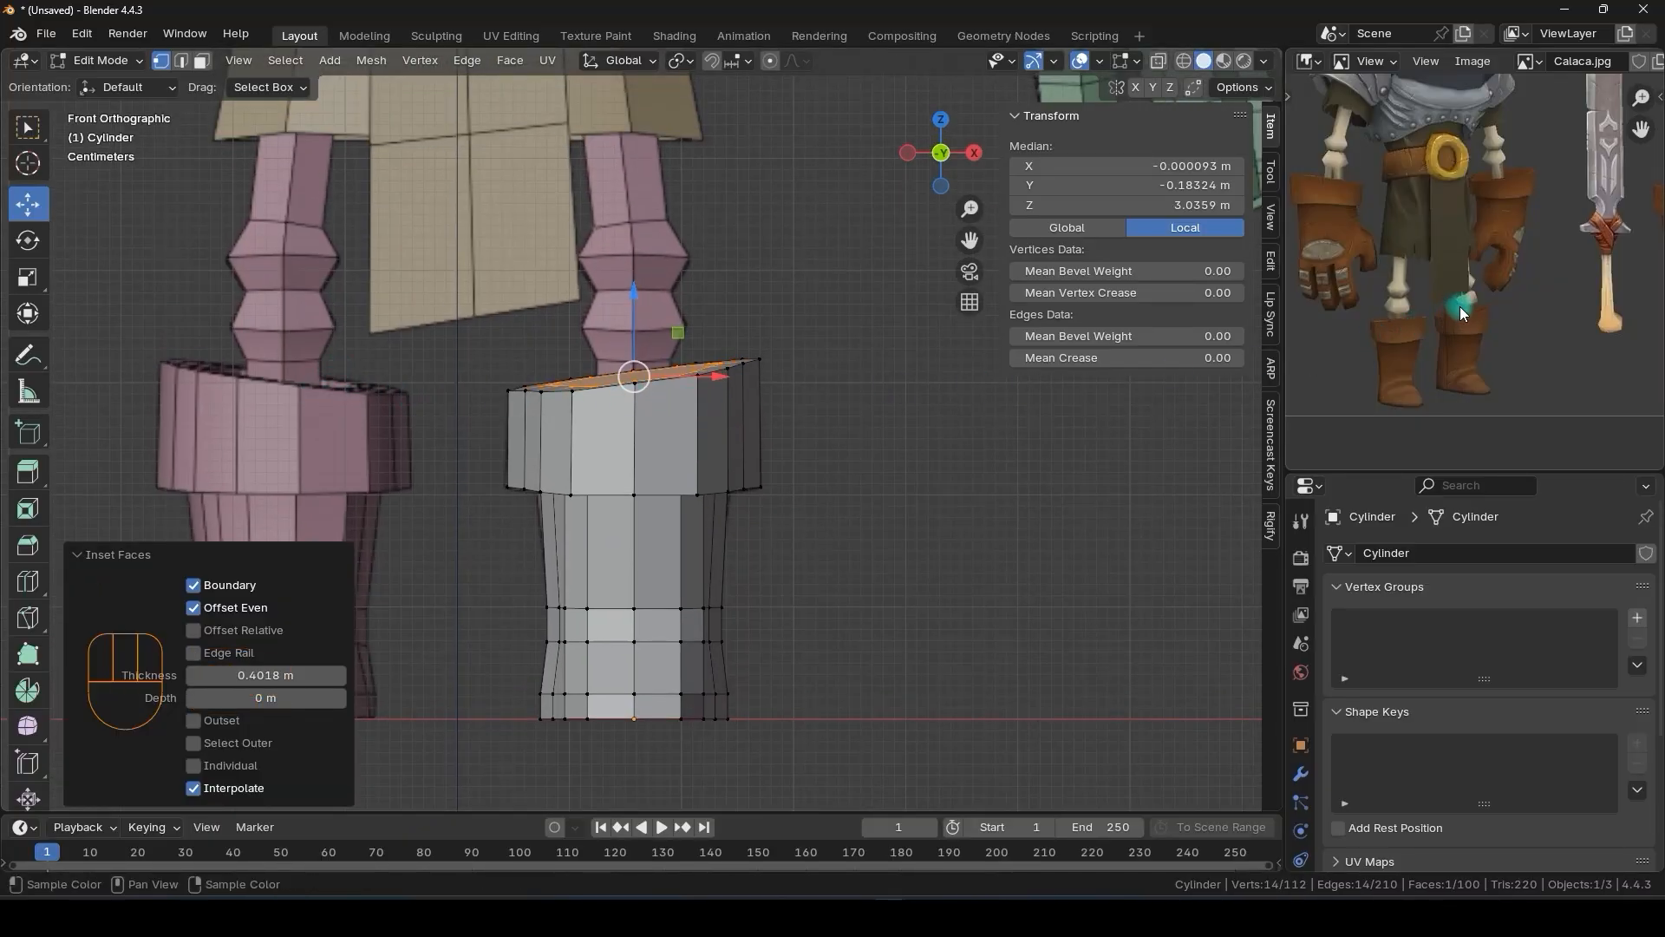
- Extrude the inset face about -0.035 m along global Z to hollow out the cuff
mouse_move(643, 384)
middle_mouse_down()
mouse_move(651, 424)
mouse_move(666, 396)
mouse_move(625, 379)
mouse_move(634, 395)
middle_mouse_up()
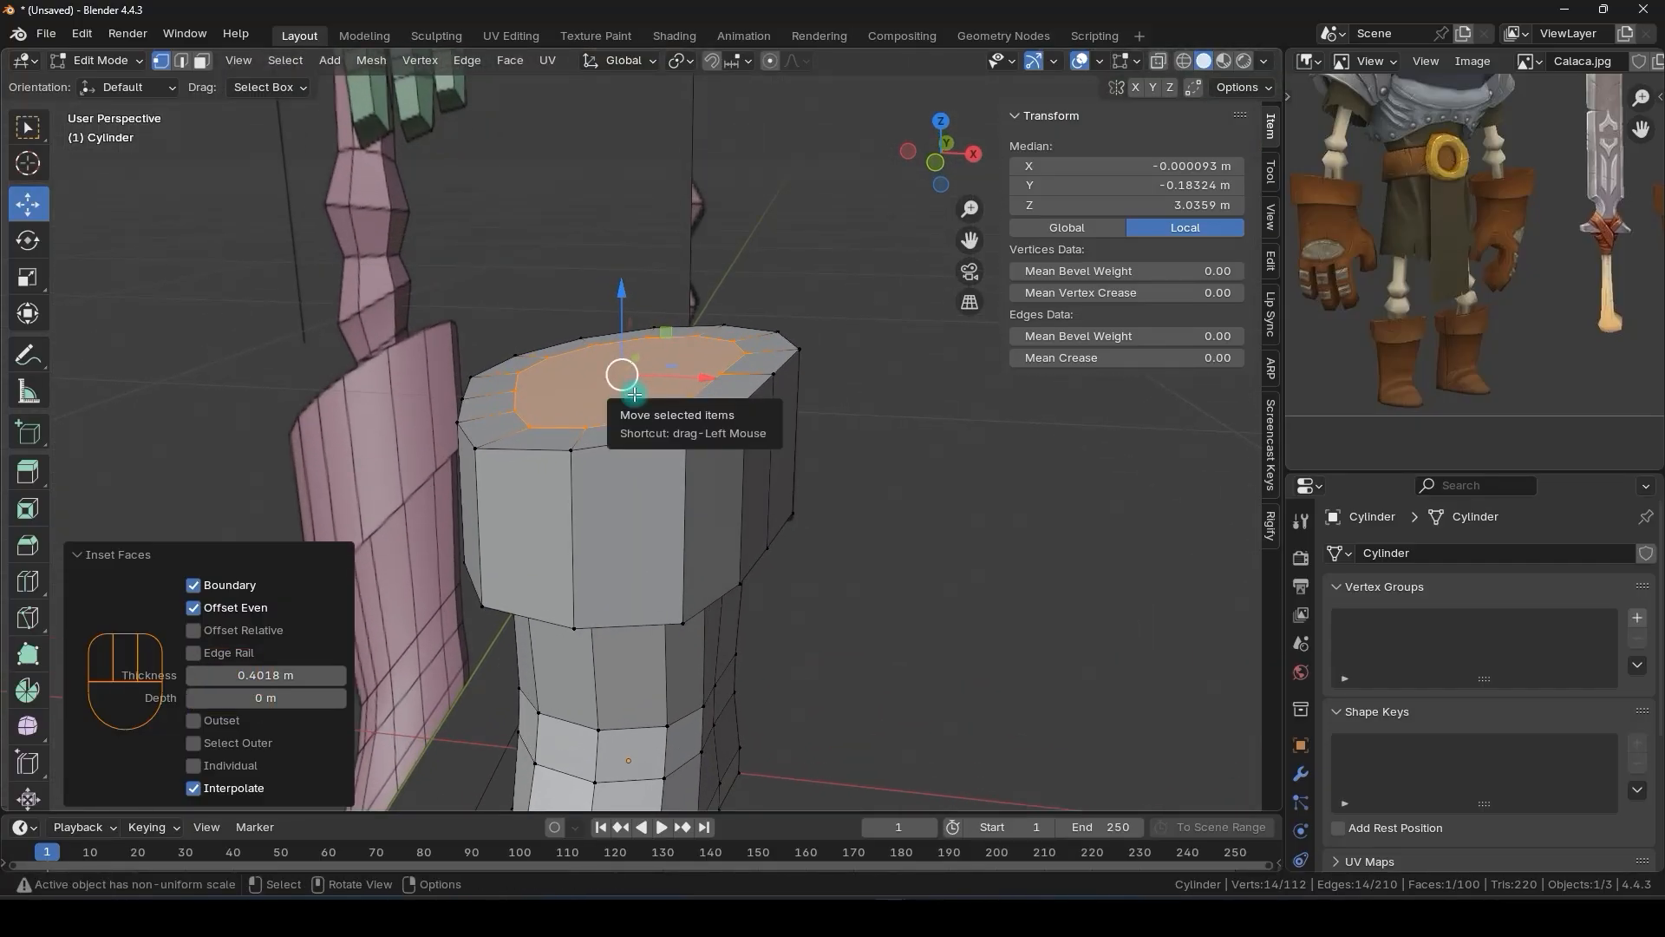
key("e")
key("z")
key("z")
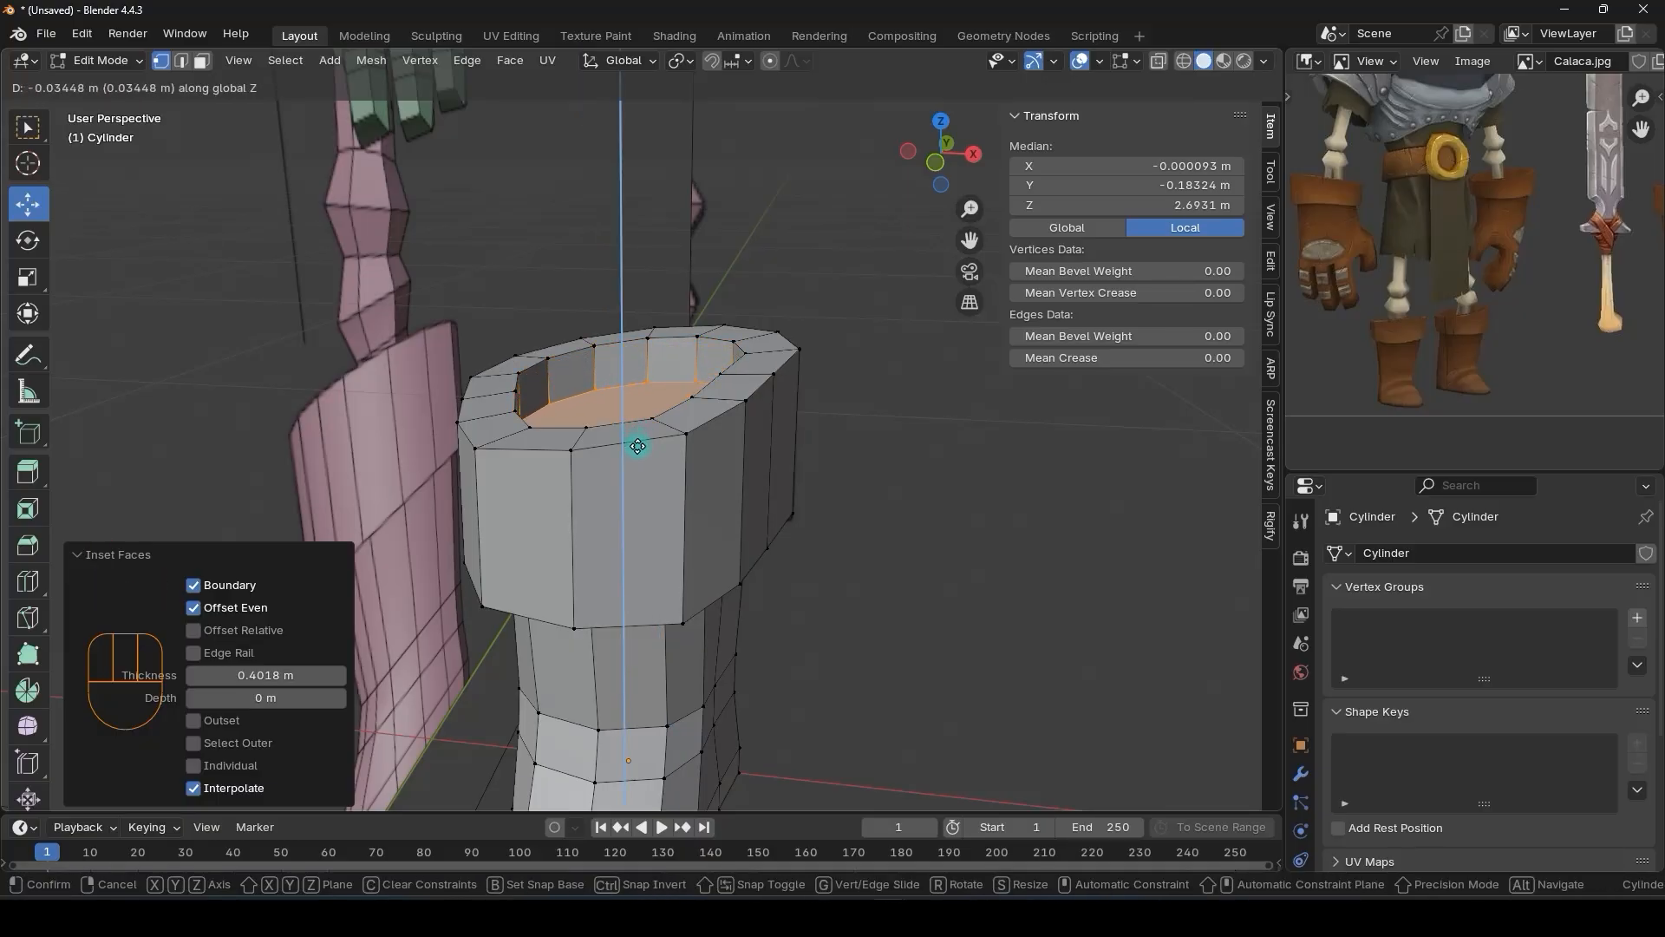
left_click(637, 446)
middle_click_drag(628, 424, 658, 338)
- Lower the recessed face further inside the cuff in front view and return to Object Mode
key("alt+z")
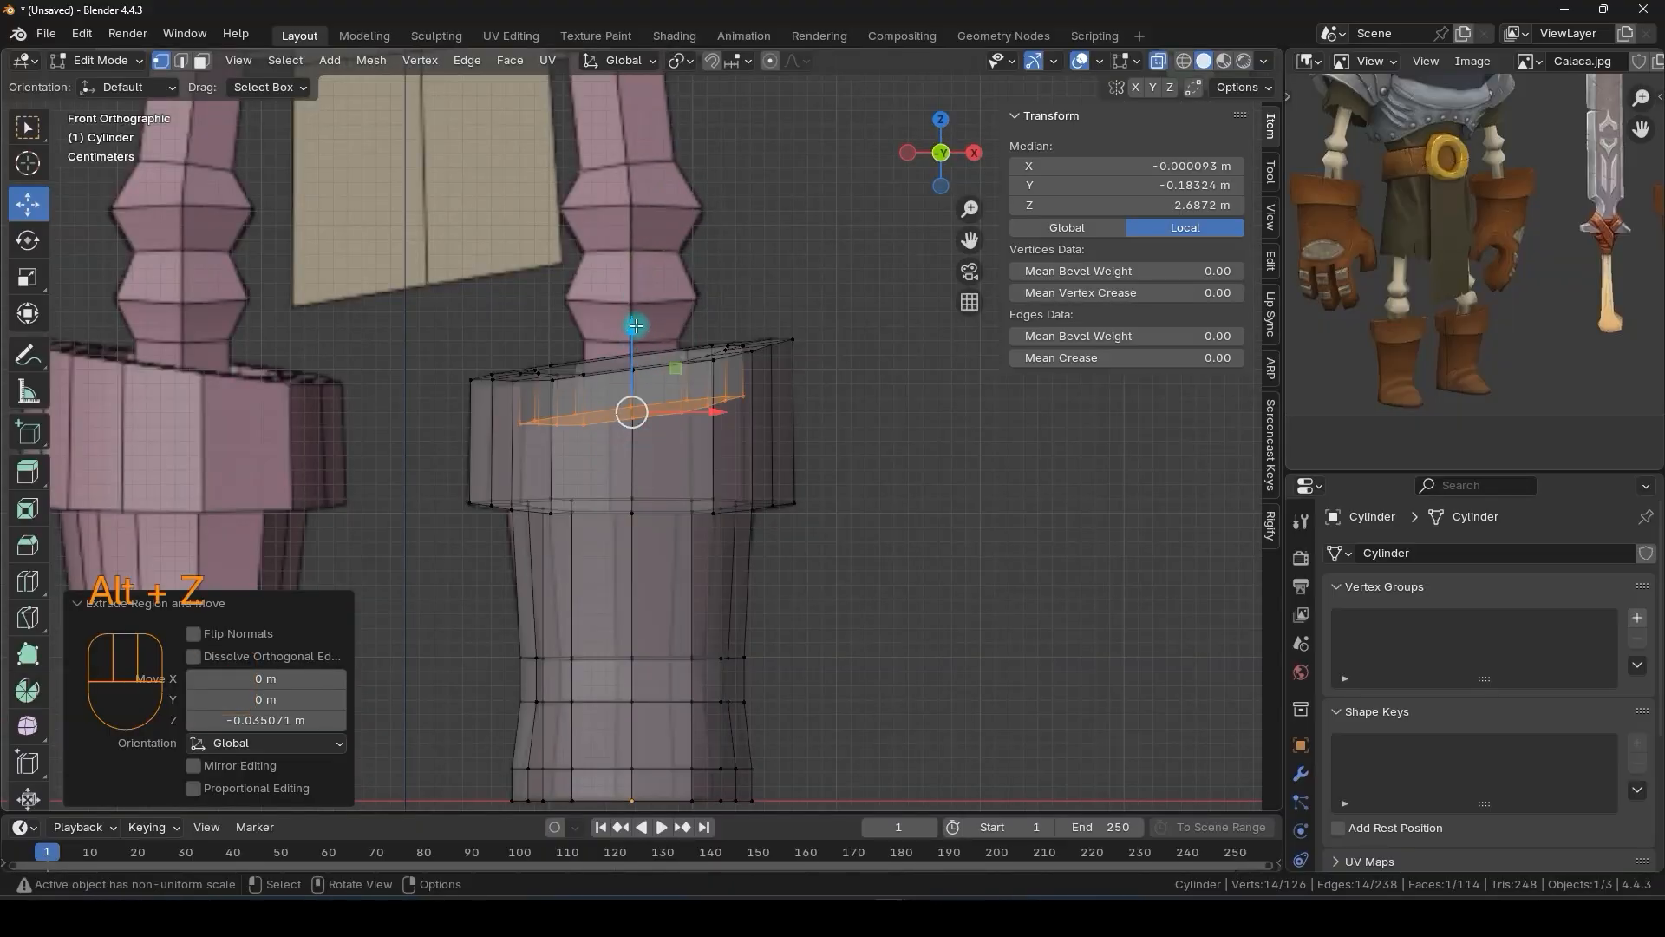
left_click_drag(636, 325, 630, 372)
mouse_move(631, 372)
middle_mouse_down()
mouse_move(695, 398)
mouse_move(692, 443)
mouse_move(595, 460)
mouse_move(686, 402)
mouse_move(662, 364)
middle_mouse_up()
key("alt+z")
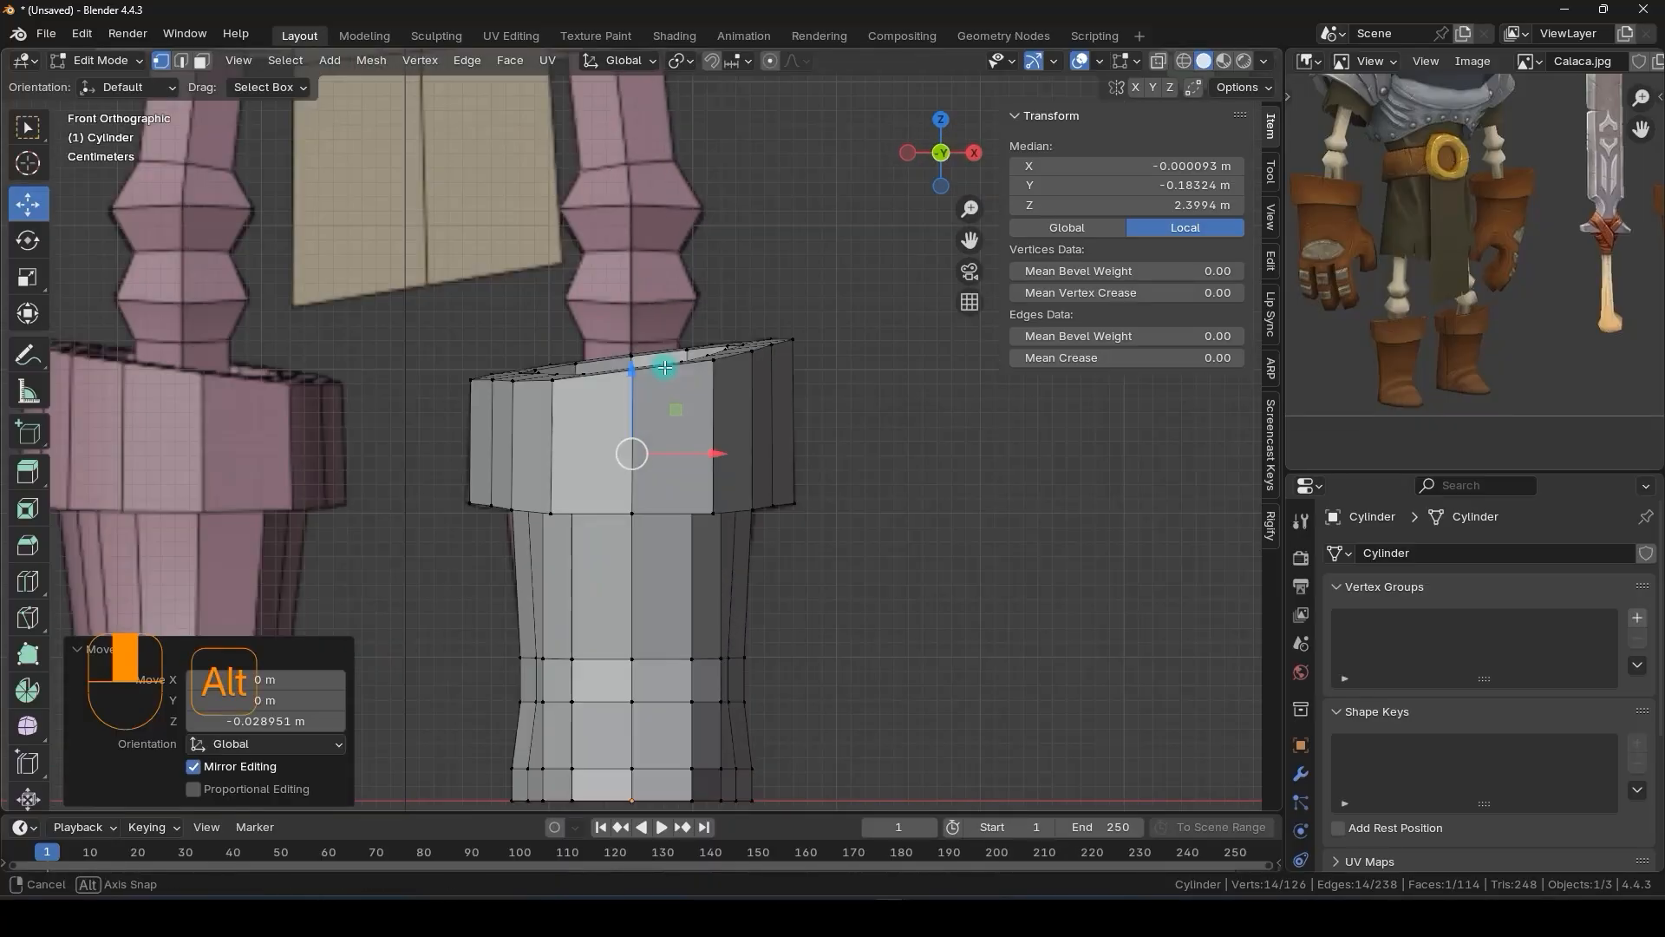
key("alt+z")
left_click_drag(627, 368, 631, 346)
key("alt+z")
key("Tab")
- Enlarge the Properties editor upwards into the reference image area and bring the character's upper body into view
middle_click_drag(639, 364, 652, 456)
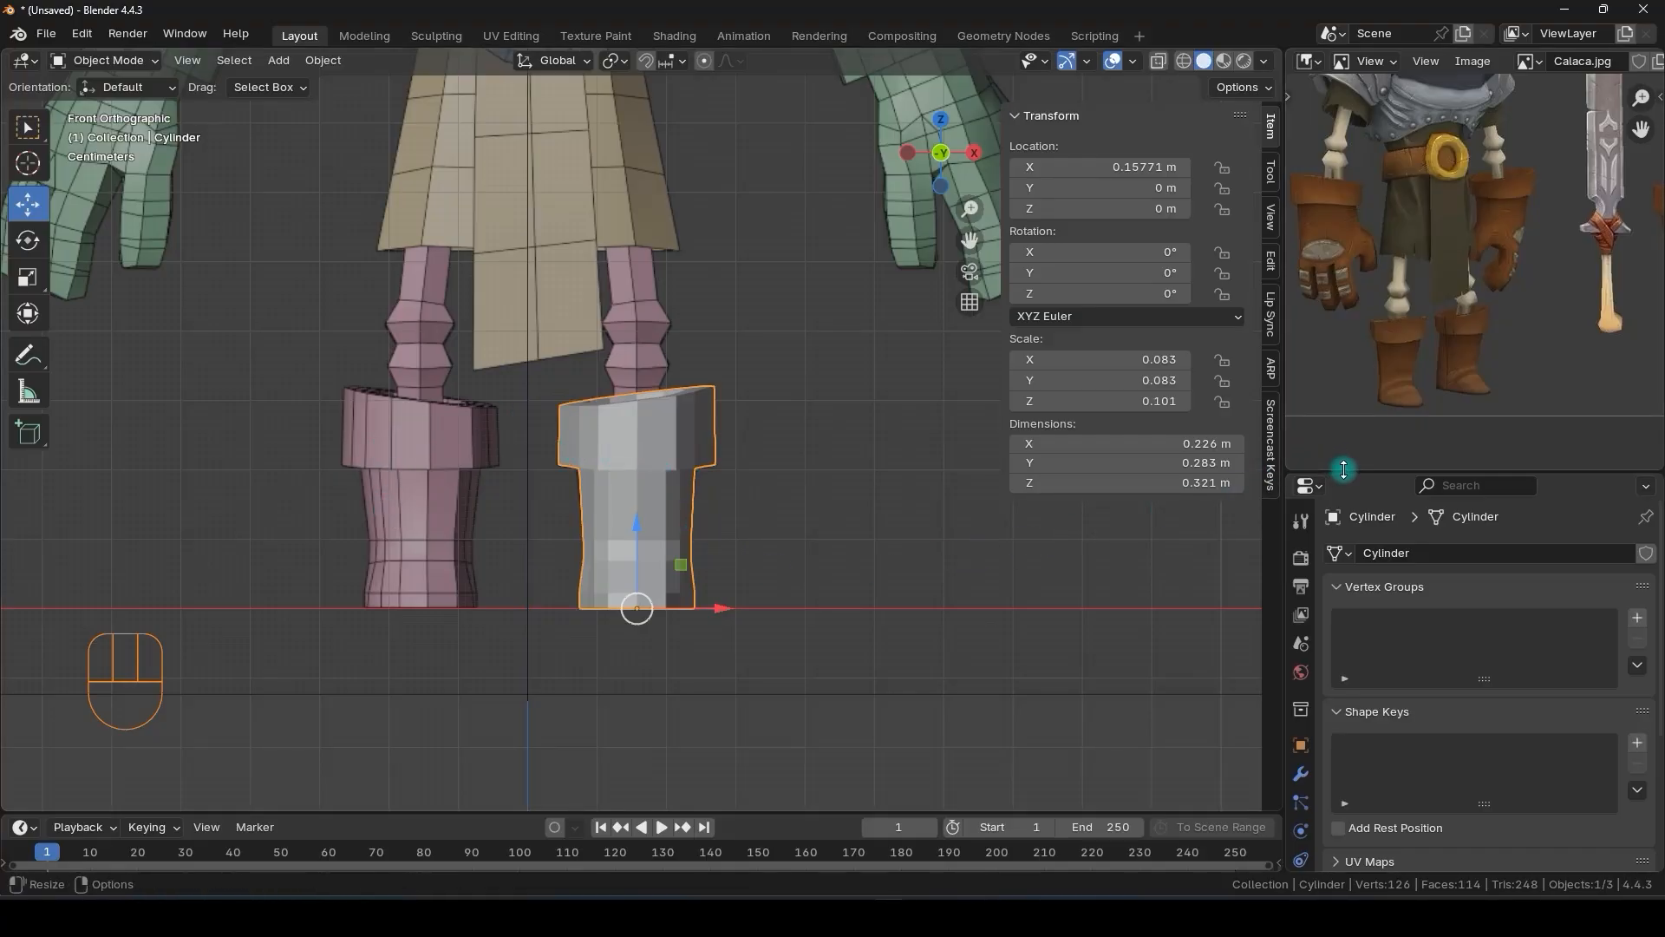
left_click_drag(1283, 469, 1360, 314)
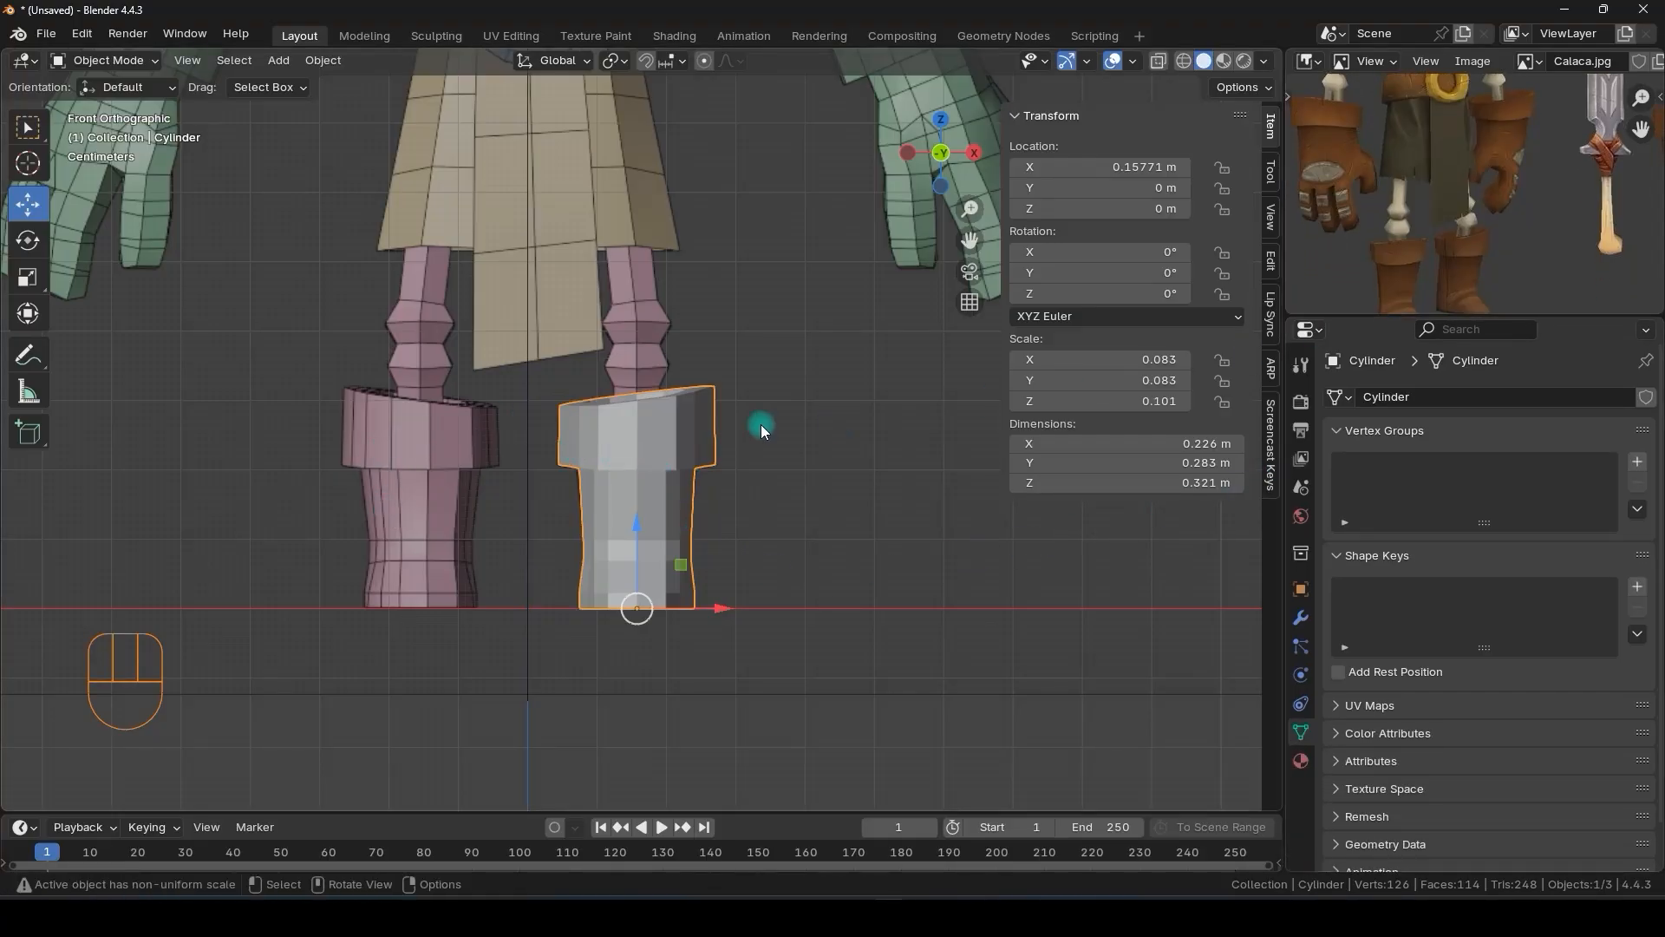
middle_click_drag(638, 435, 638, 600, "shift")
scroll(663, 446, "down", 2)
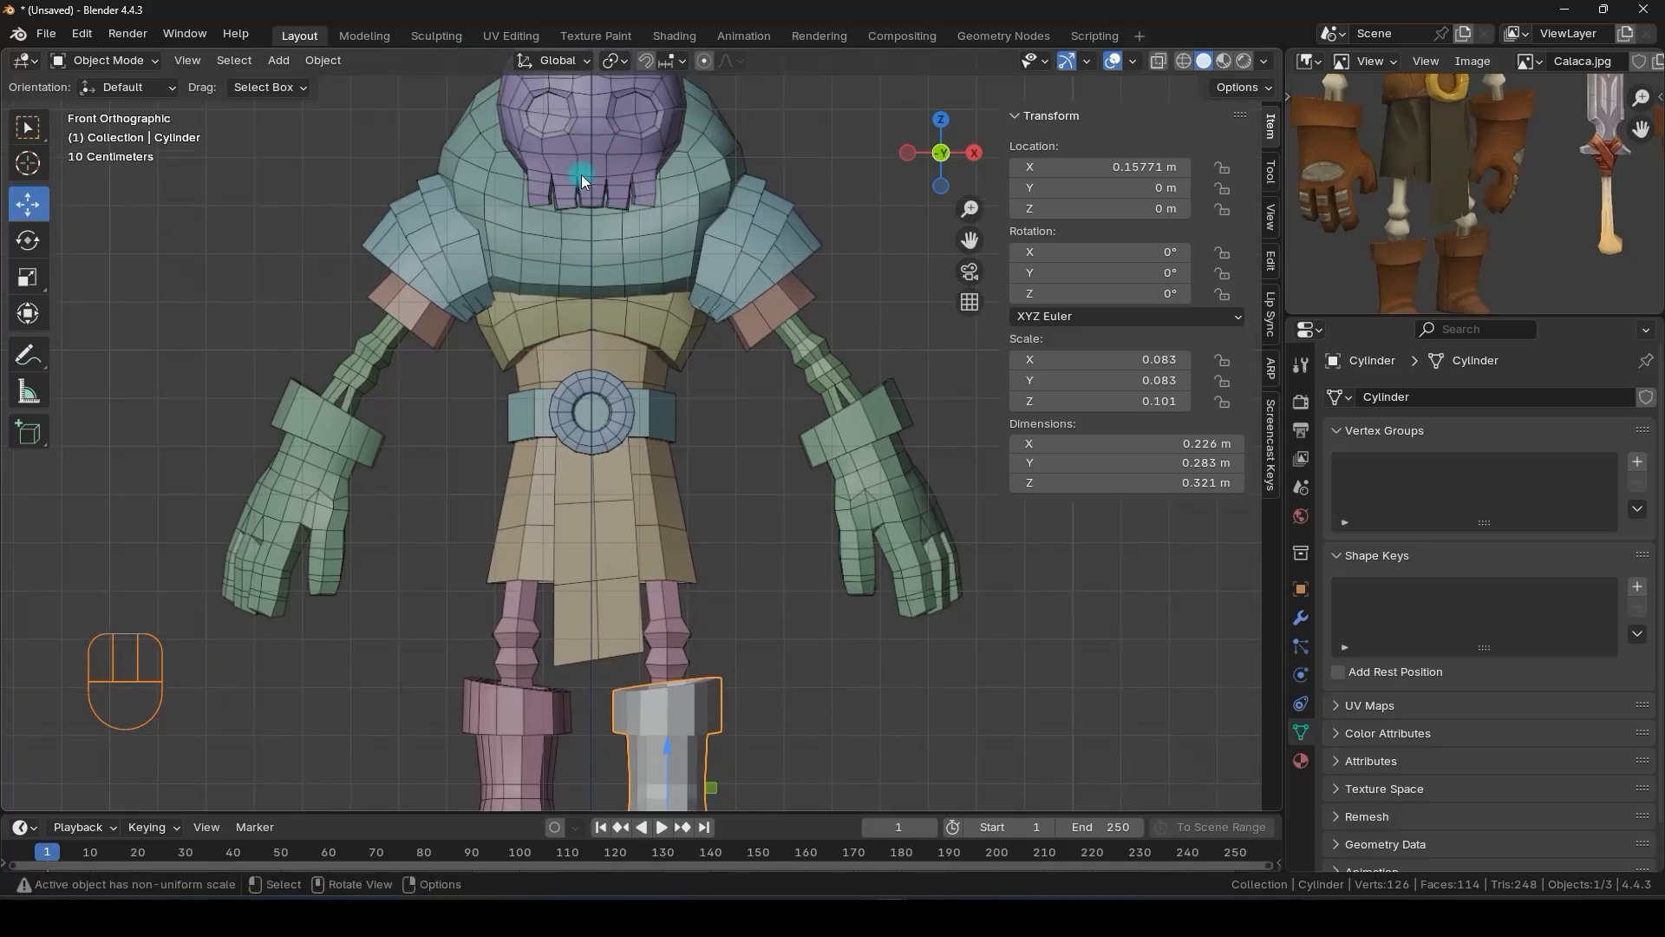
- Examine the reference leg bones and how they enter the boots in front view
middle_click_drag(626, 485, 615, 425, "shift")
middle_click_drag(591, 606, 588, 519, "shift")
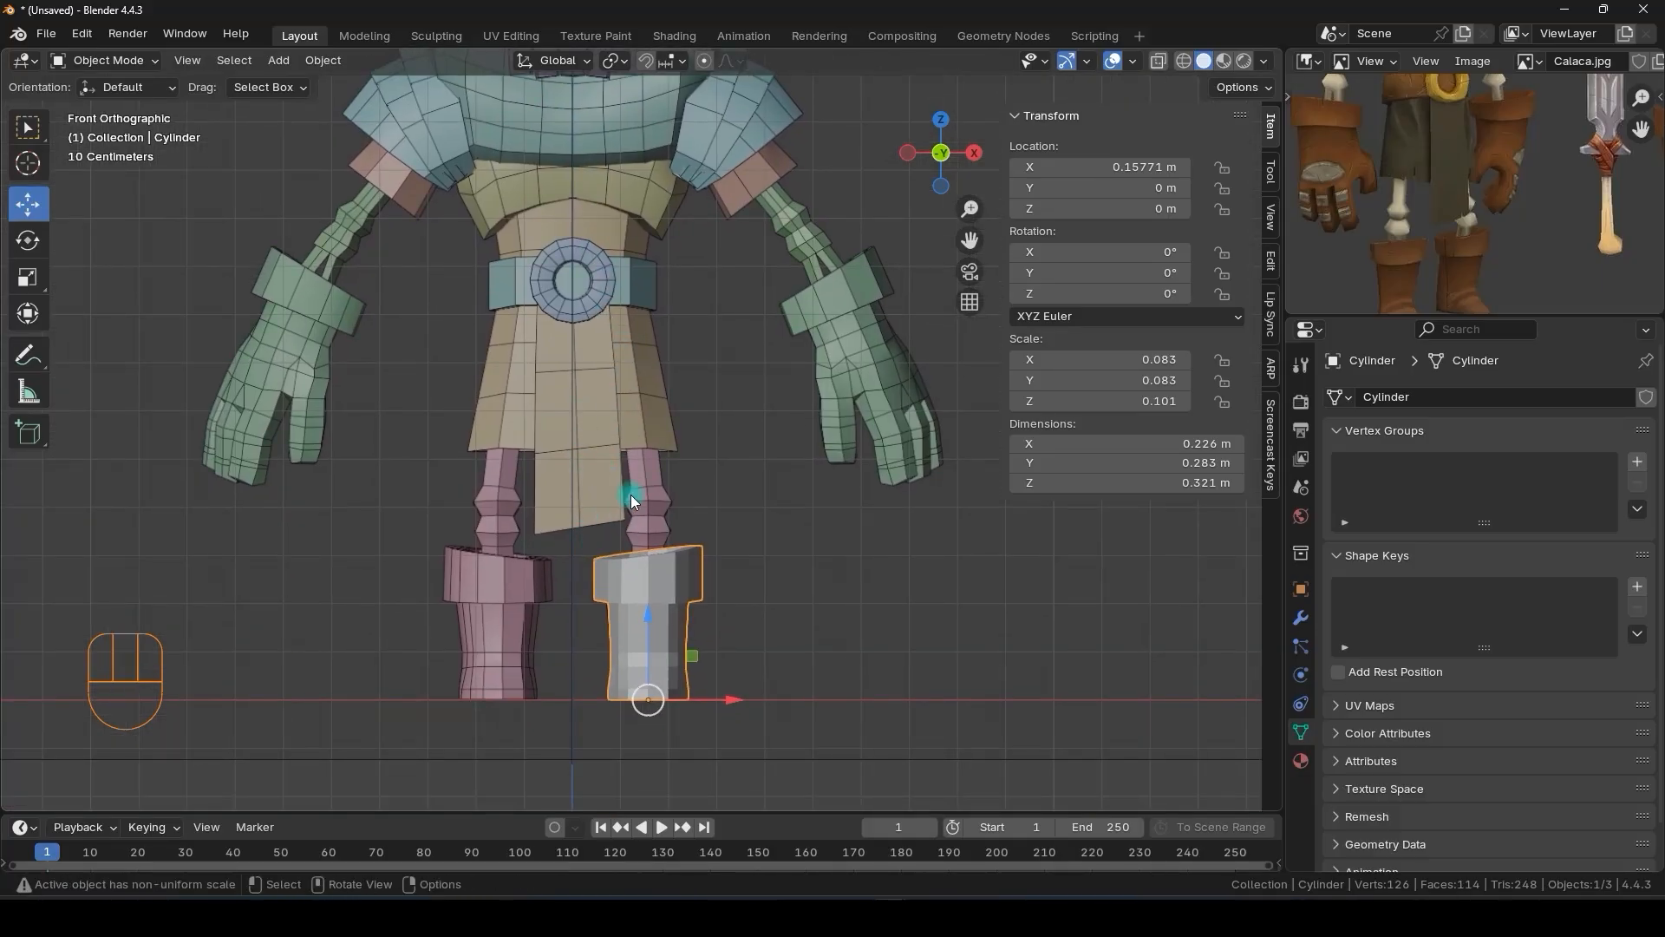
middle_click_drag(593, 592, 607, 458, "shift")
mouse_move(626, 488)
middle_mouse_down()
mouse_move(620, 527)
mouse_move(628, 490)
middle_mouse_up()
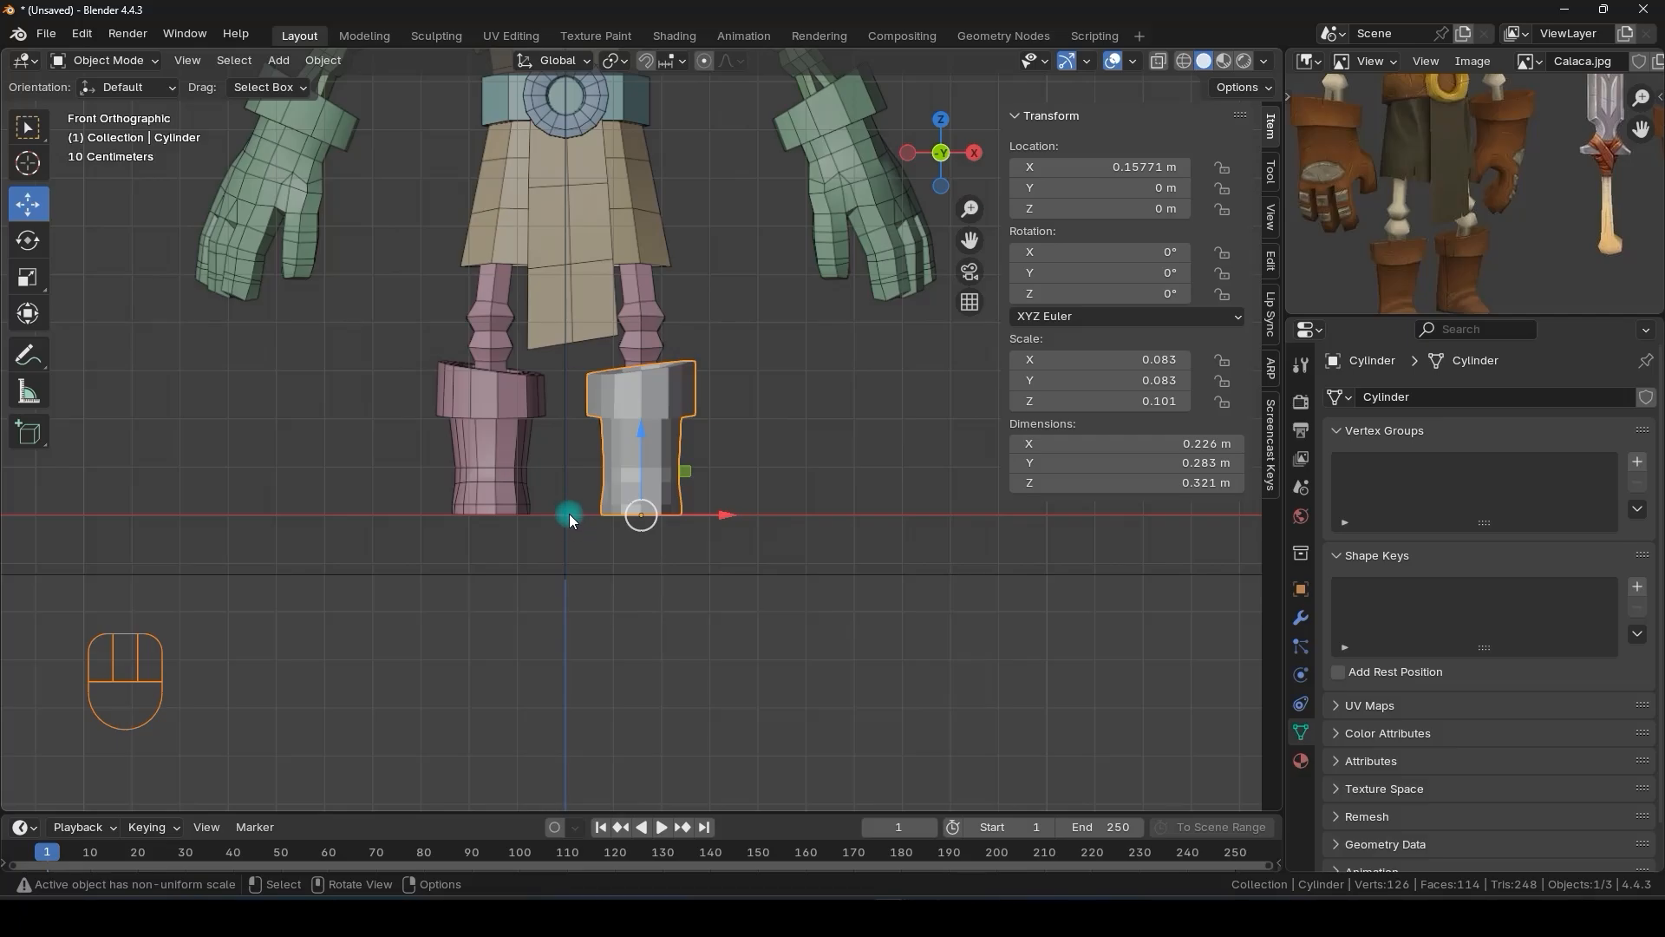
middle_click_drag(652, 351, 600, 487, "shift")
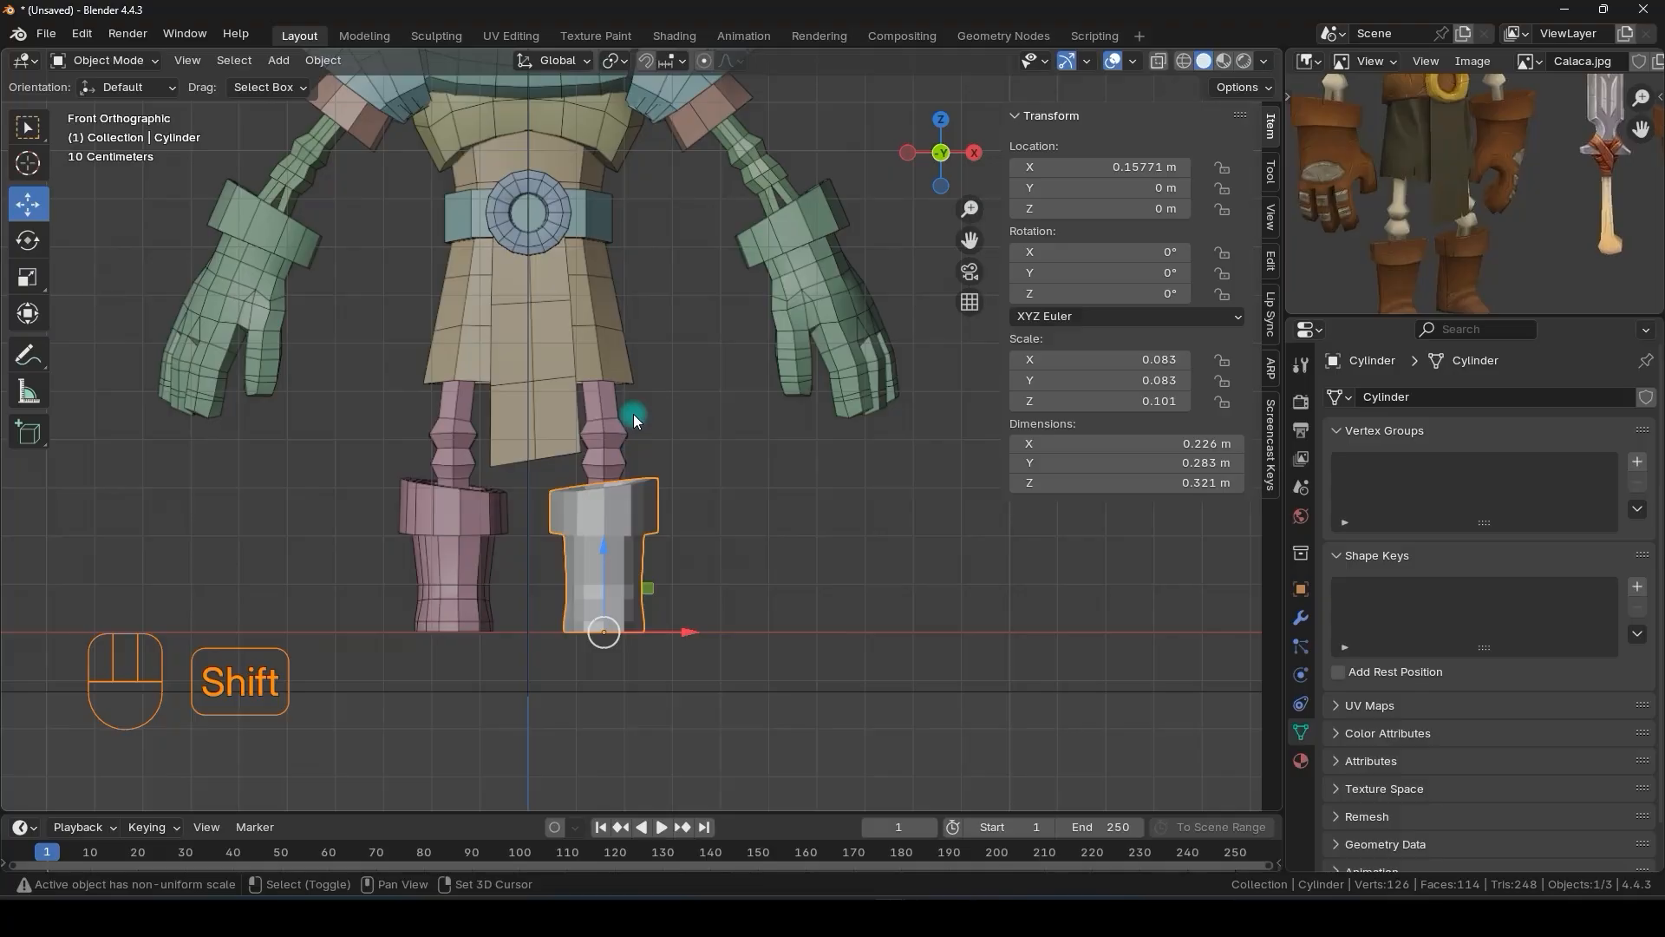
middle_click_drag(633, 414, 612, 485, "shift")
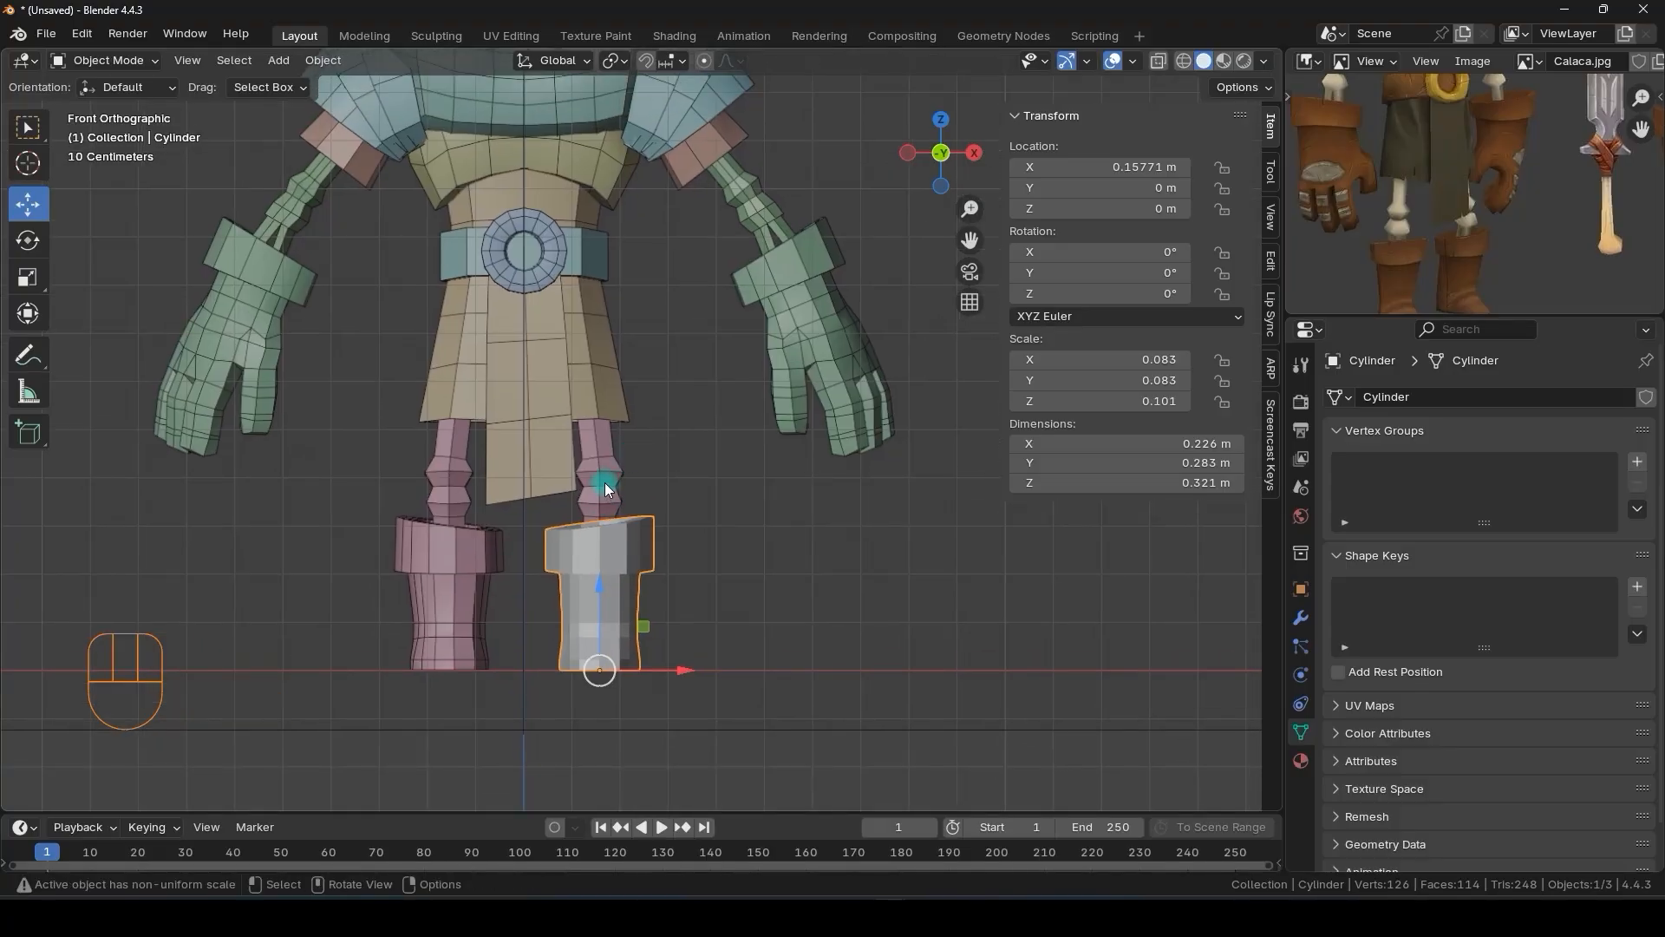
scroll(605, 480, "up", 3)
middle_click_drag(622, 522, 633, 555, "shift")
- Edit the boot mesh and snap the 3D cursor to the recessed face inside the cuff
key("Tab")
scroll(611, 593, "up", 2)
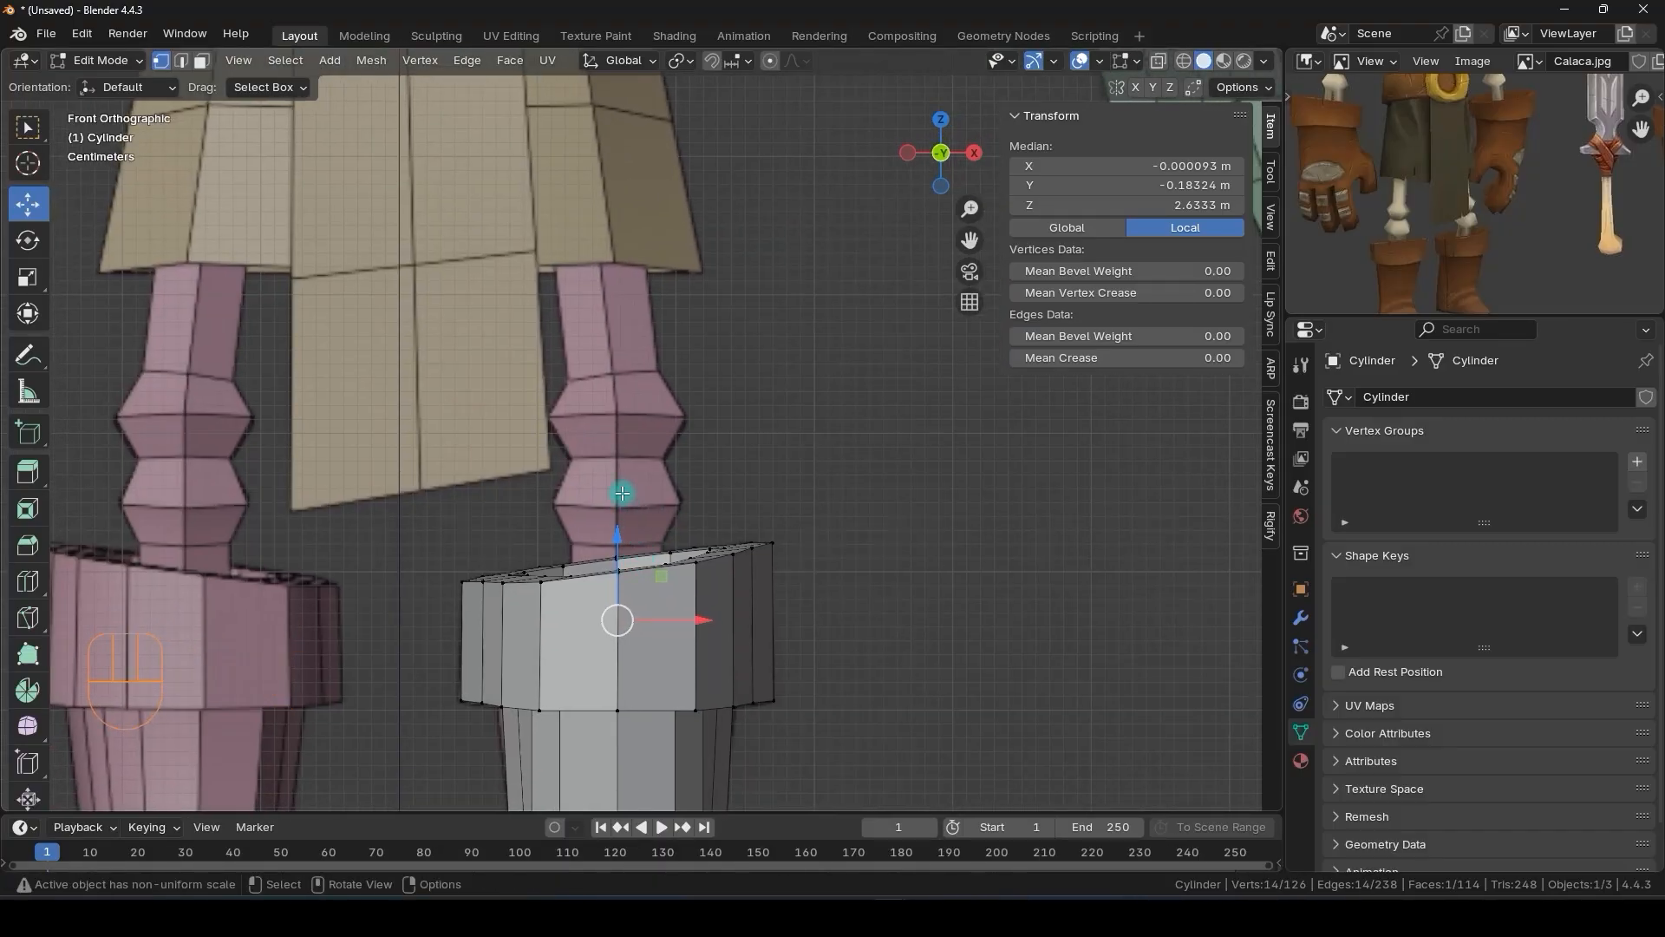
scroll(617, 495, "down", 2)
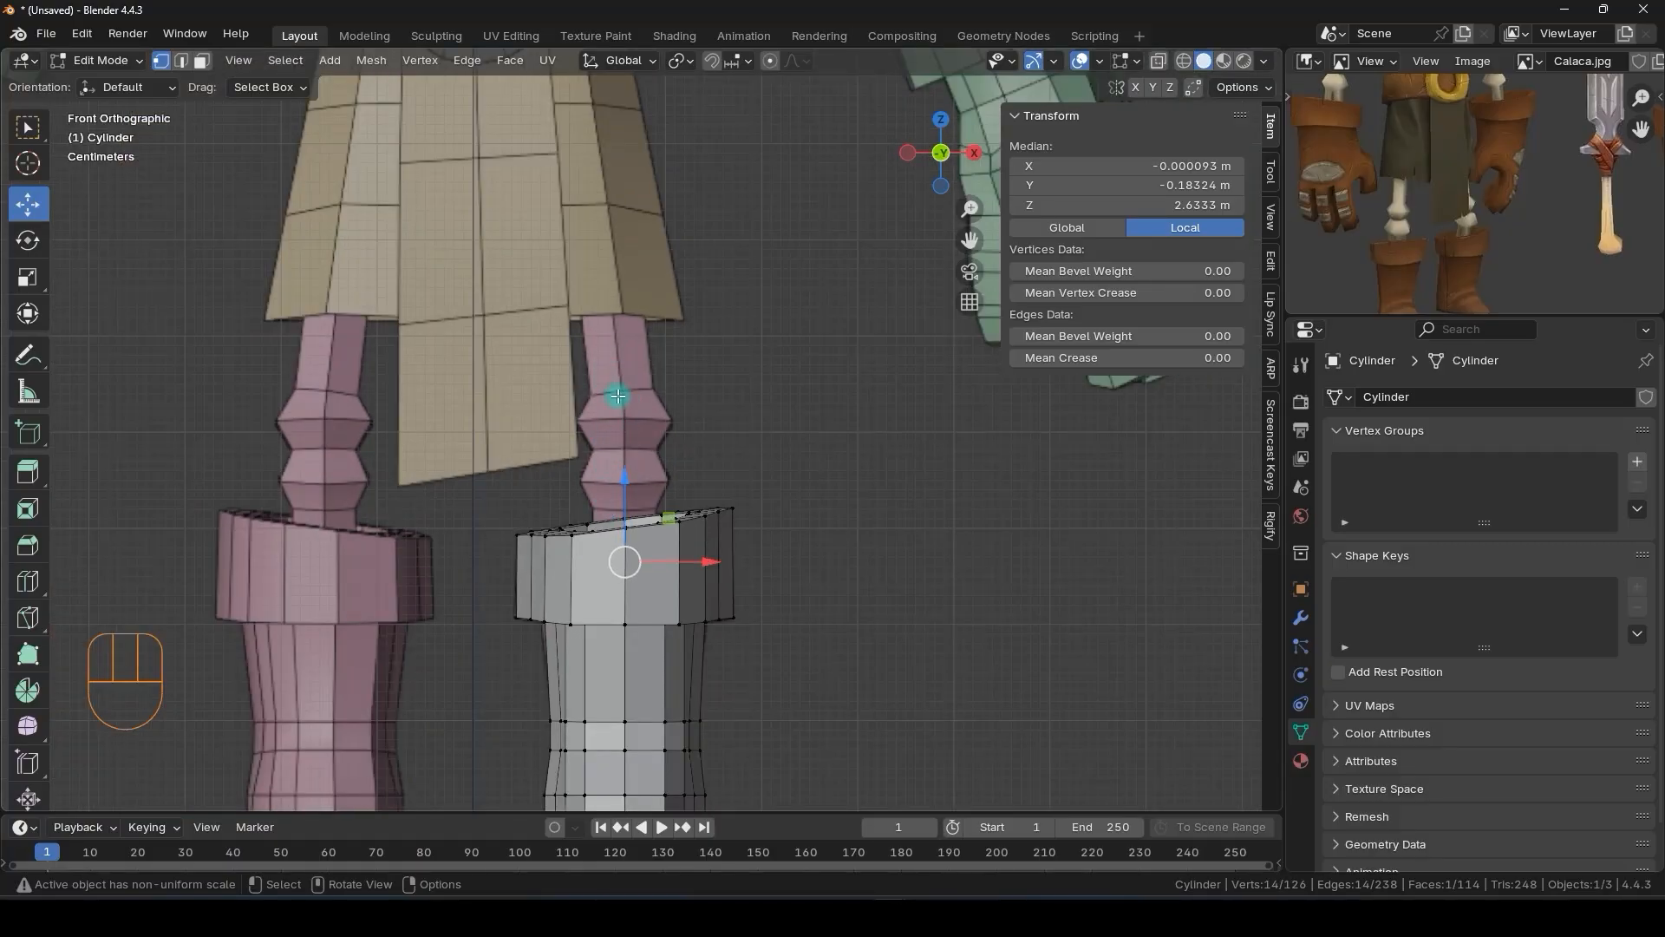
middle_click_drag(692, 473, 646, 509, "alt")
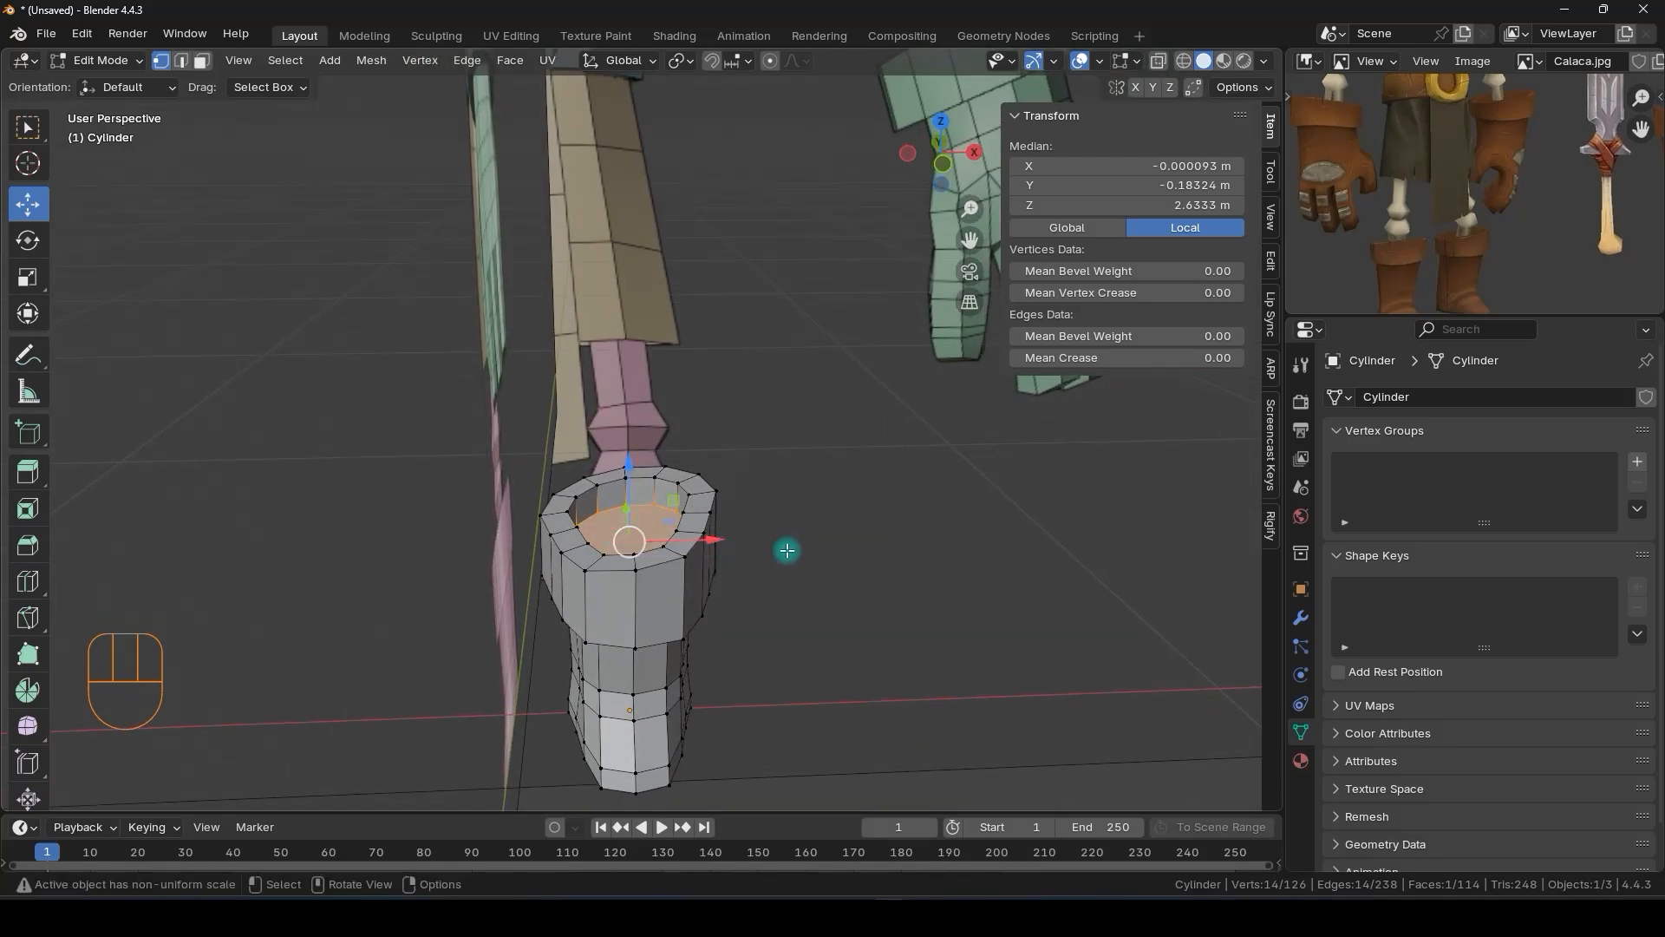
key("shift+s")
left_click(870, 568)
middle_click_drag(732, 532, 692, 518)
key("shift+a")
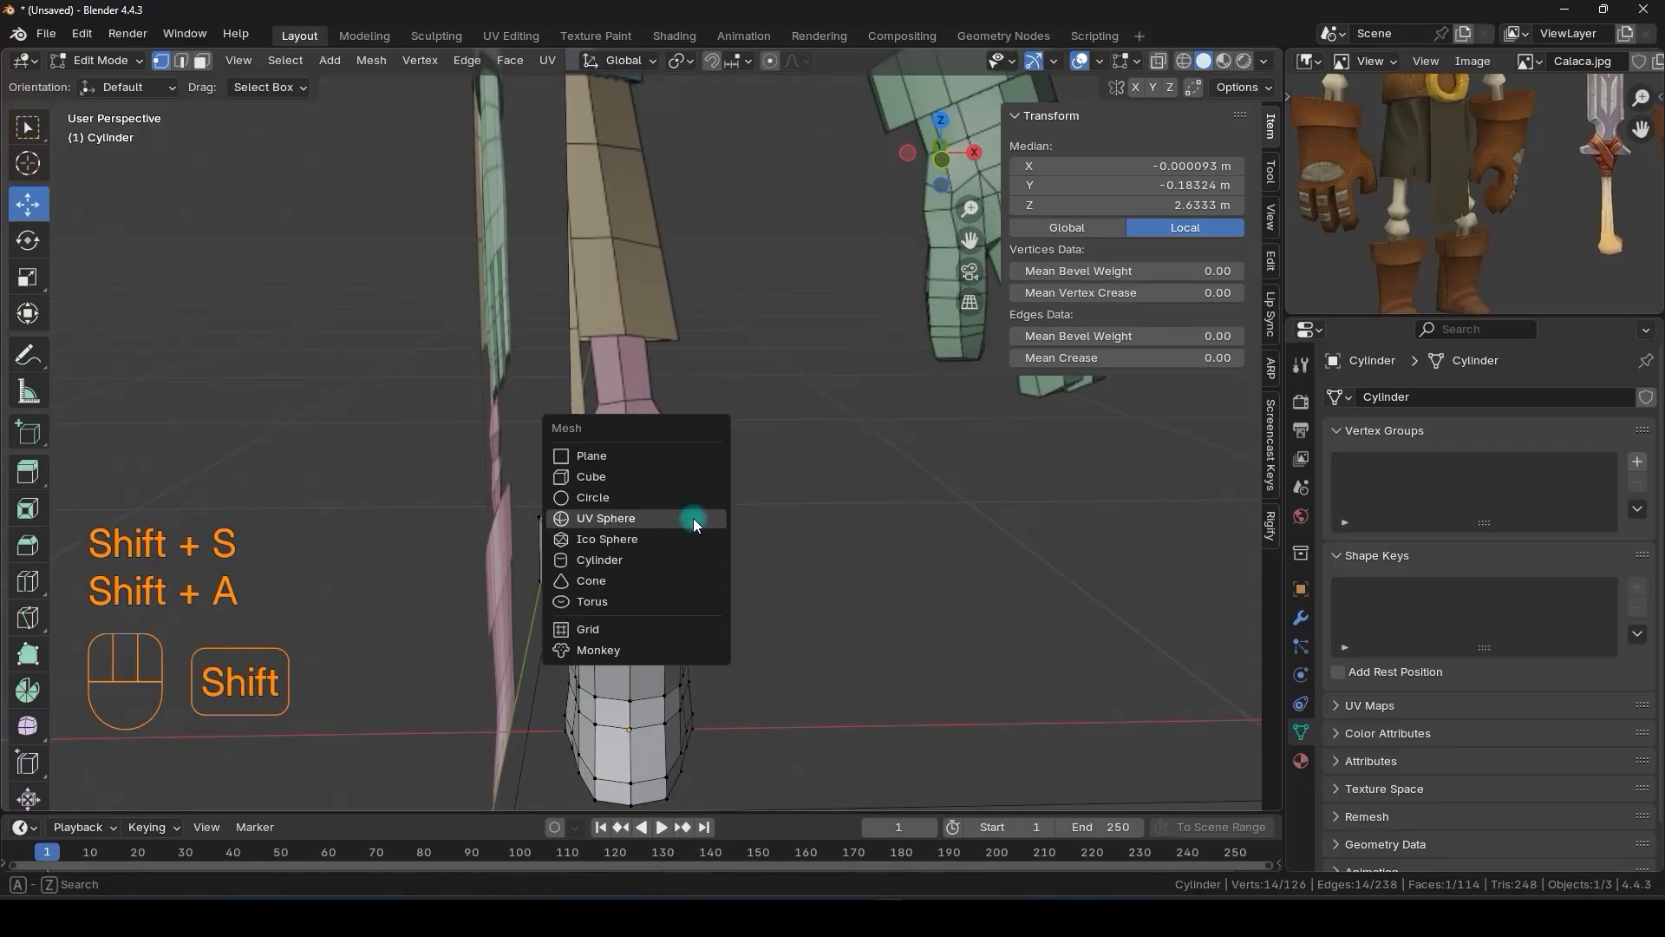
left_click(609, 562)
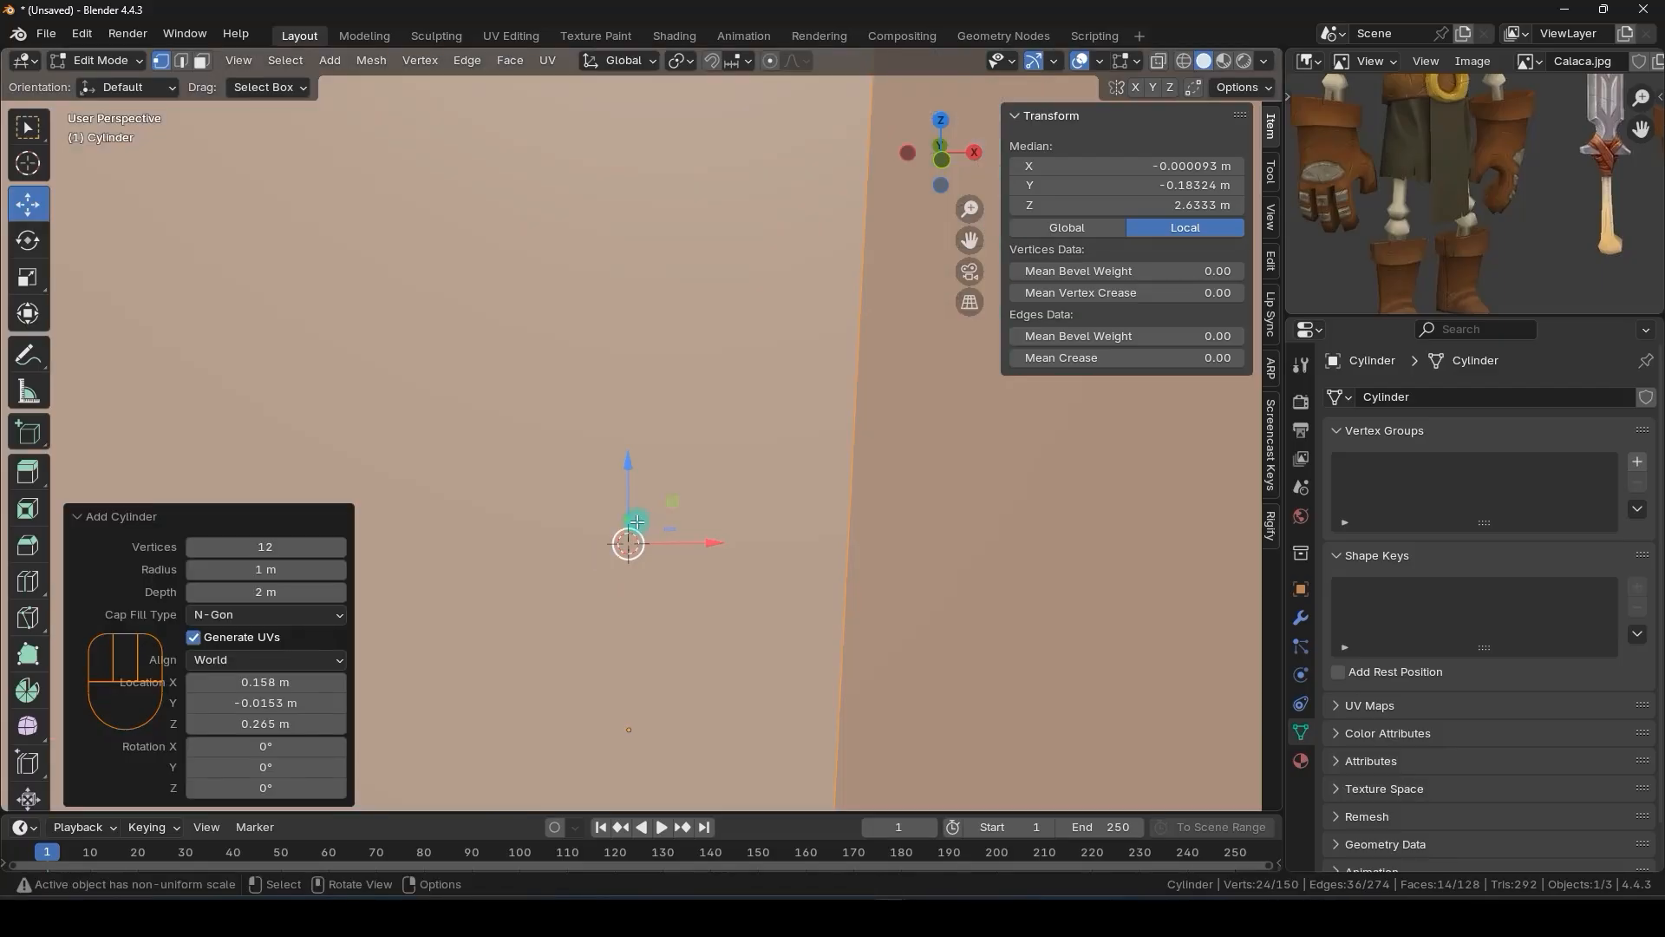
key("s")
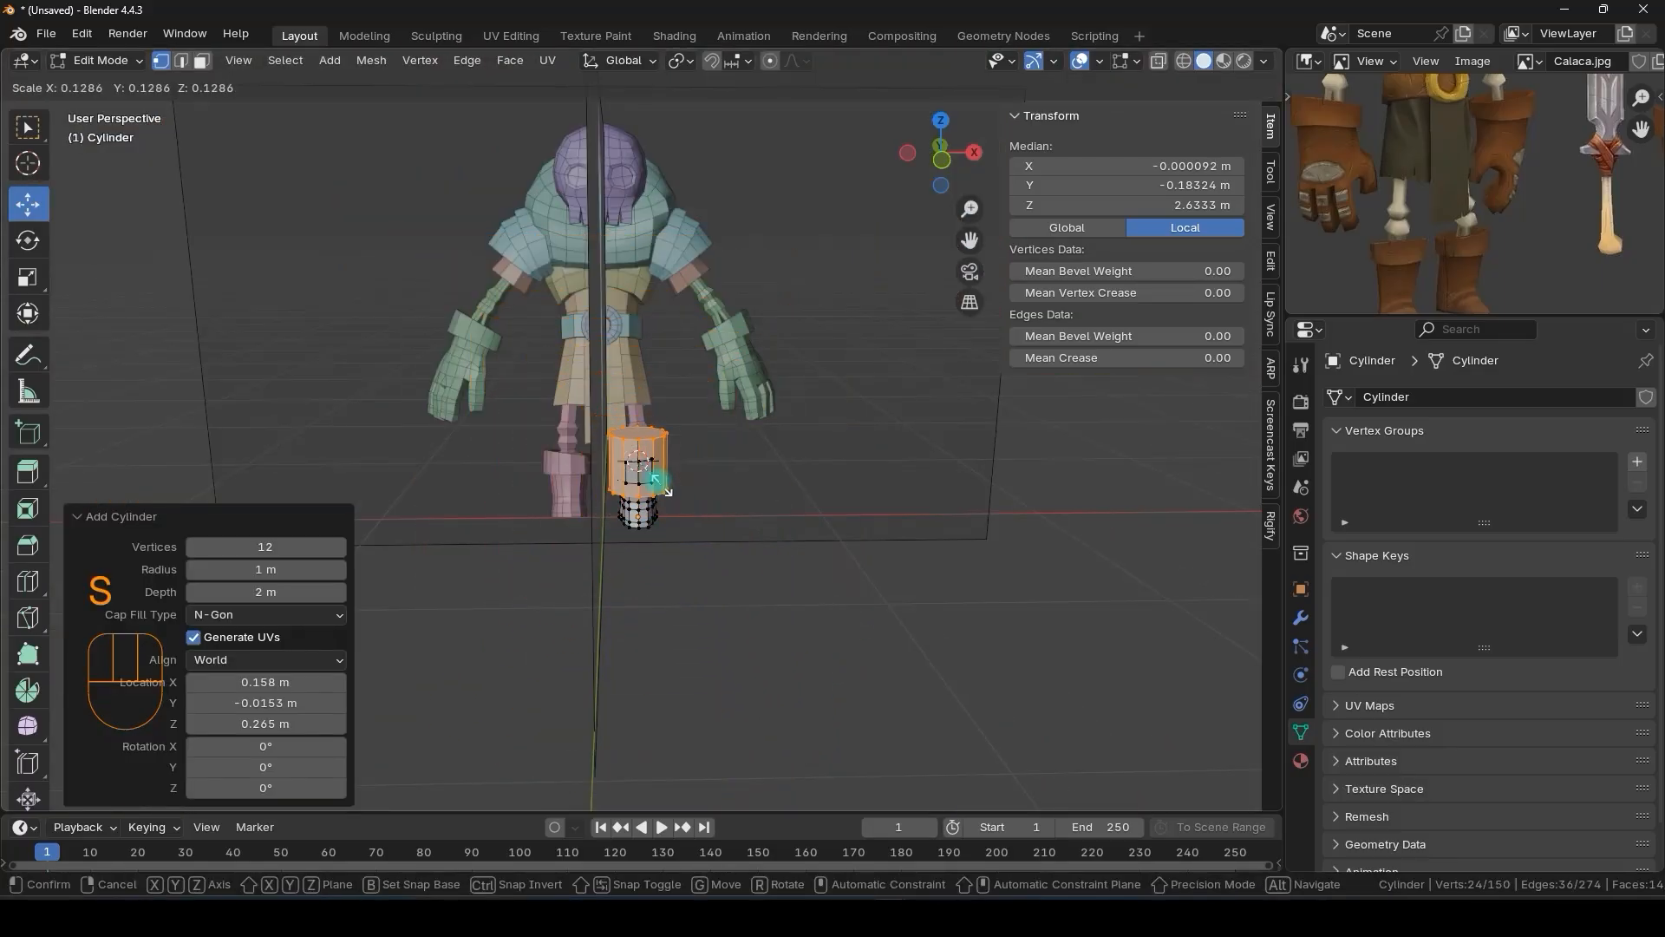
left_click(646, 468)
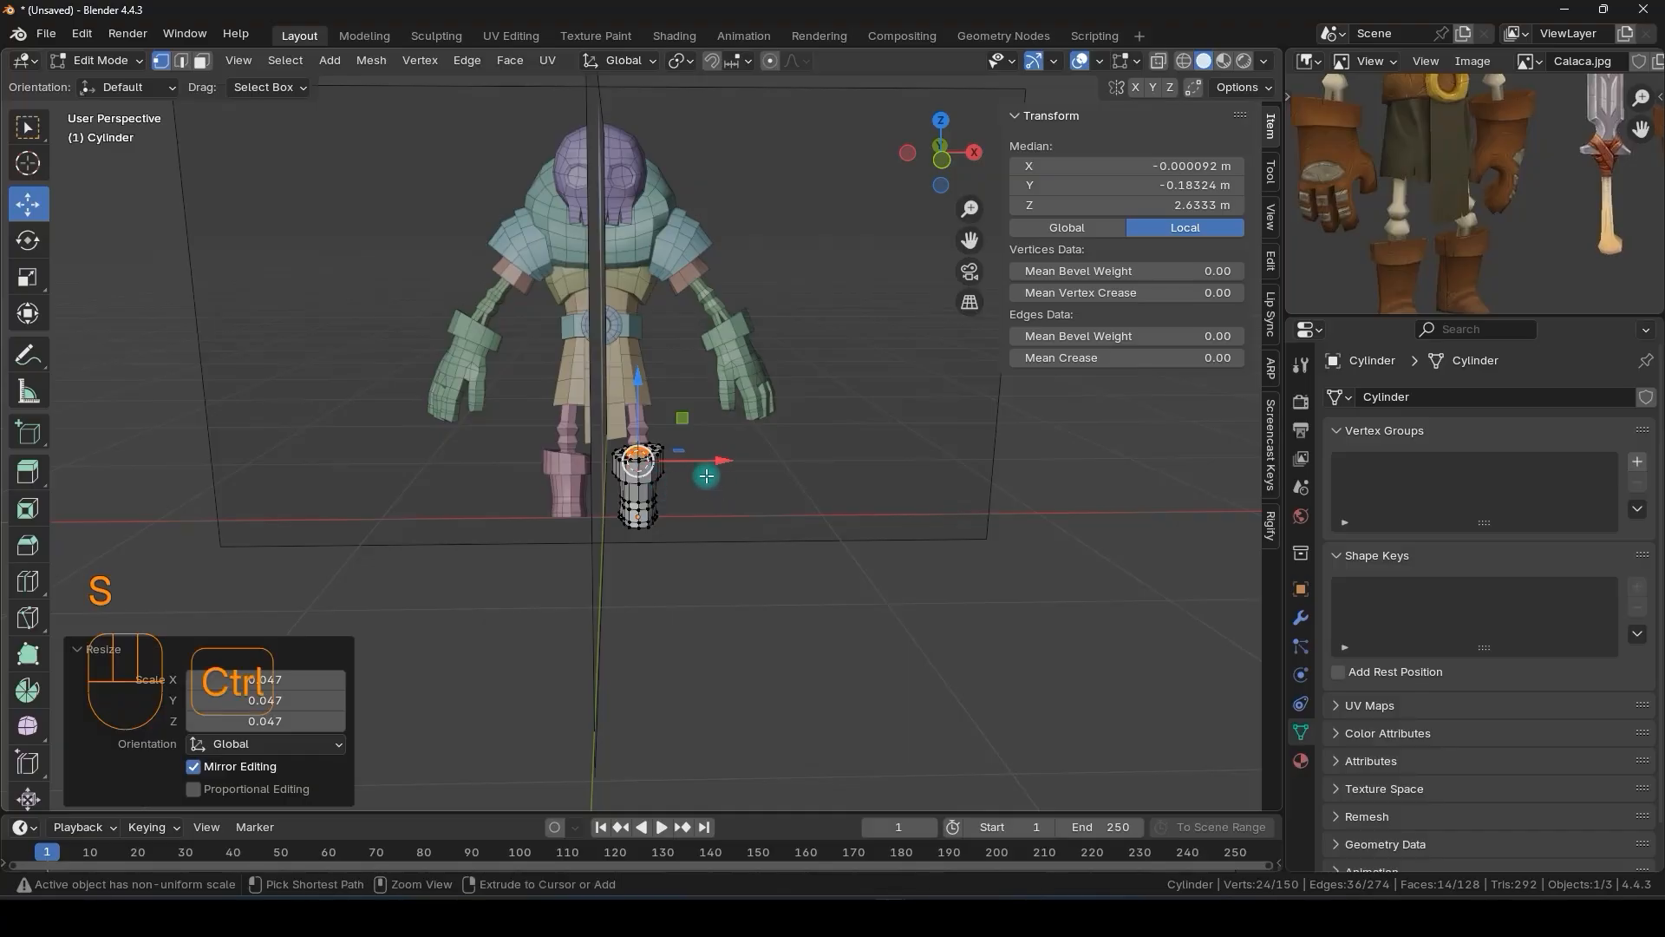
key("ctrl+z")
key("ctrl+z")
scroll(690, 467, "up", 8)
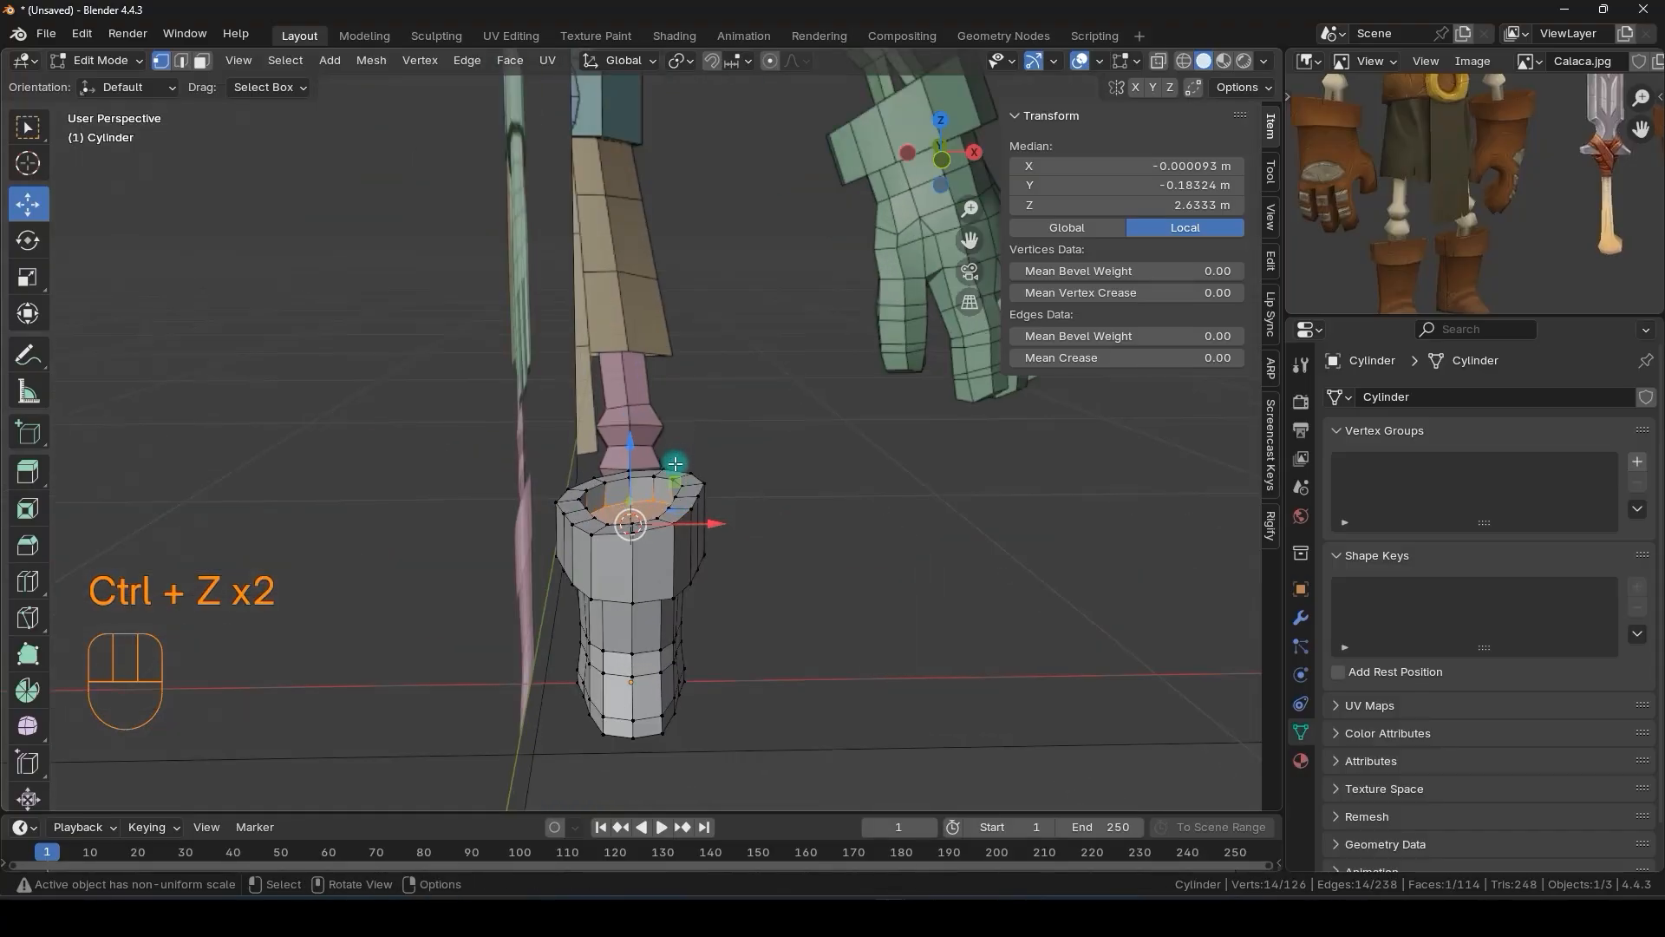
- Add a cylinder with 8 vertices at the centre of the cuff's recessed face
scroll(685, 505, "up", 2)
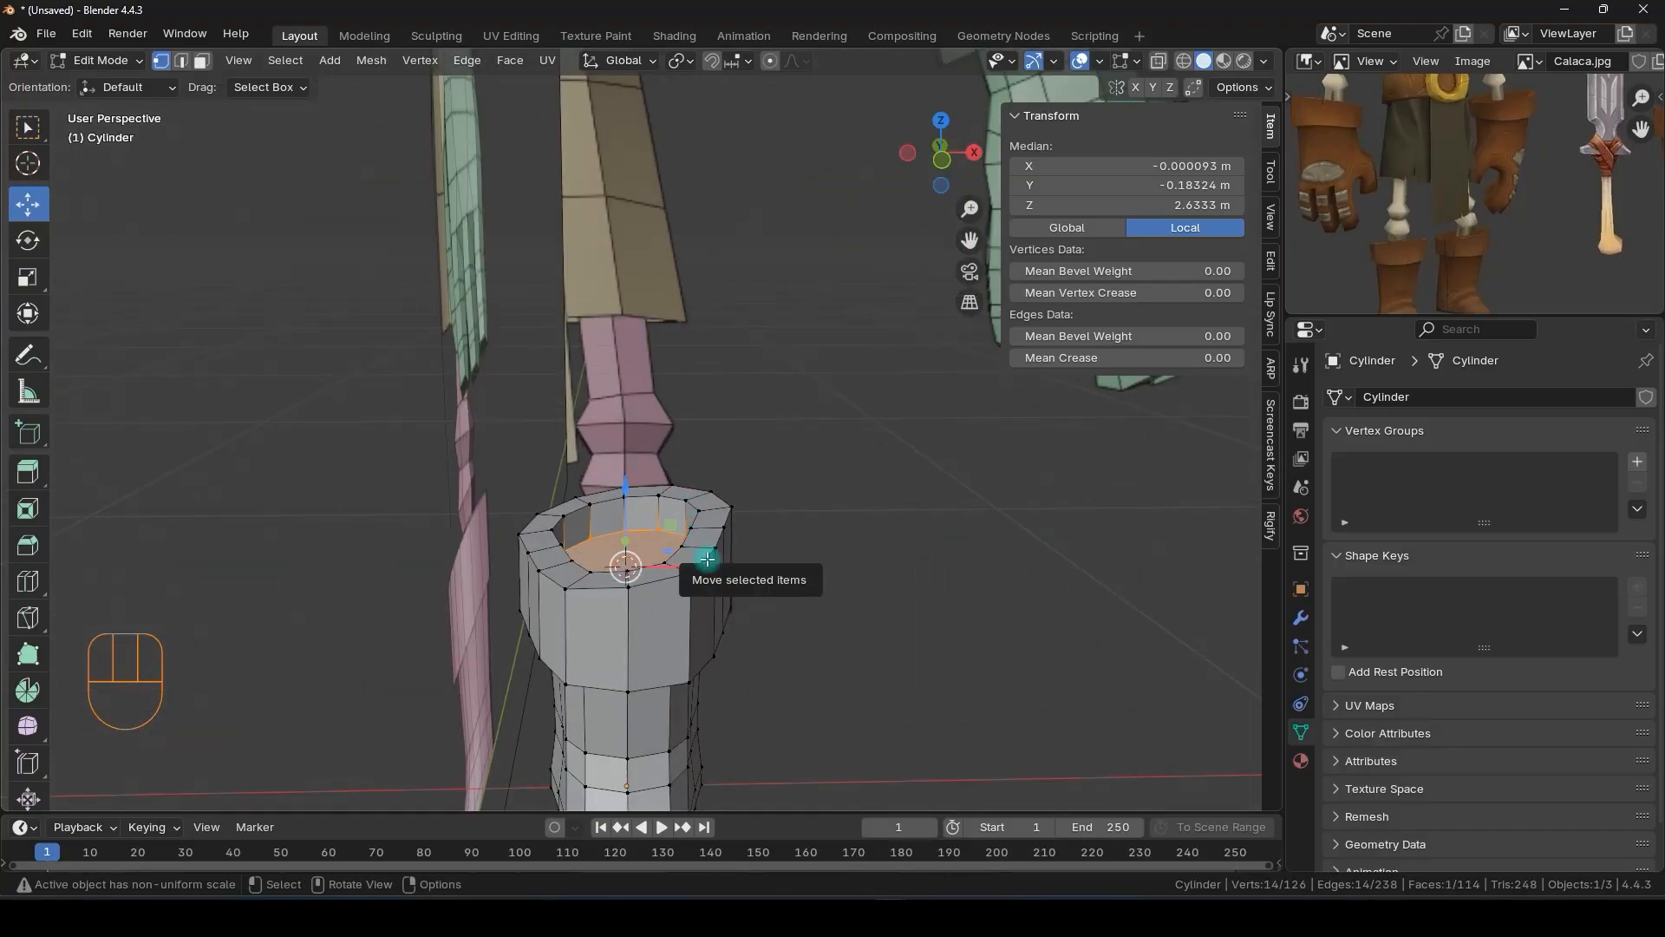
key("shift+s")
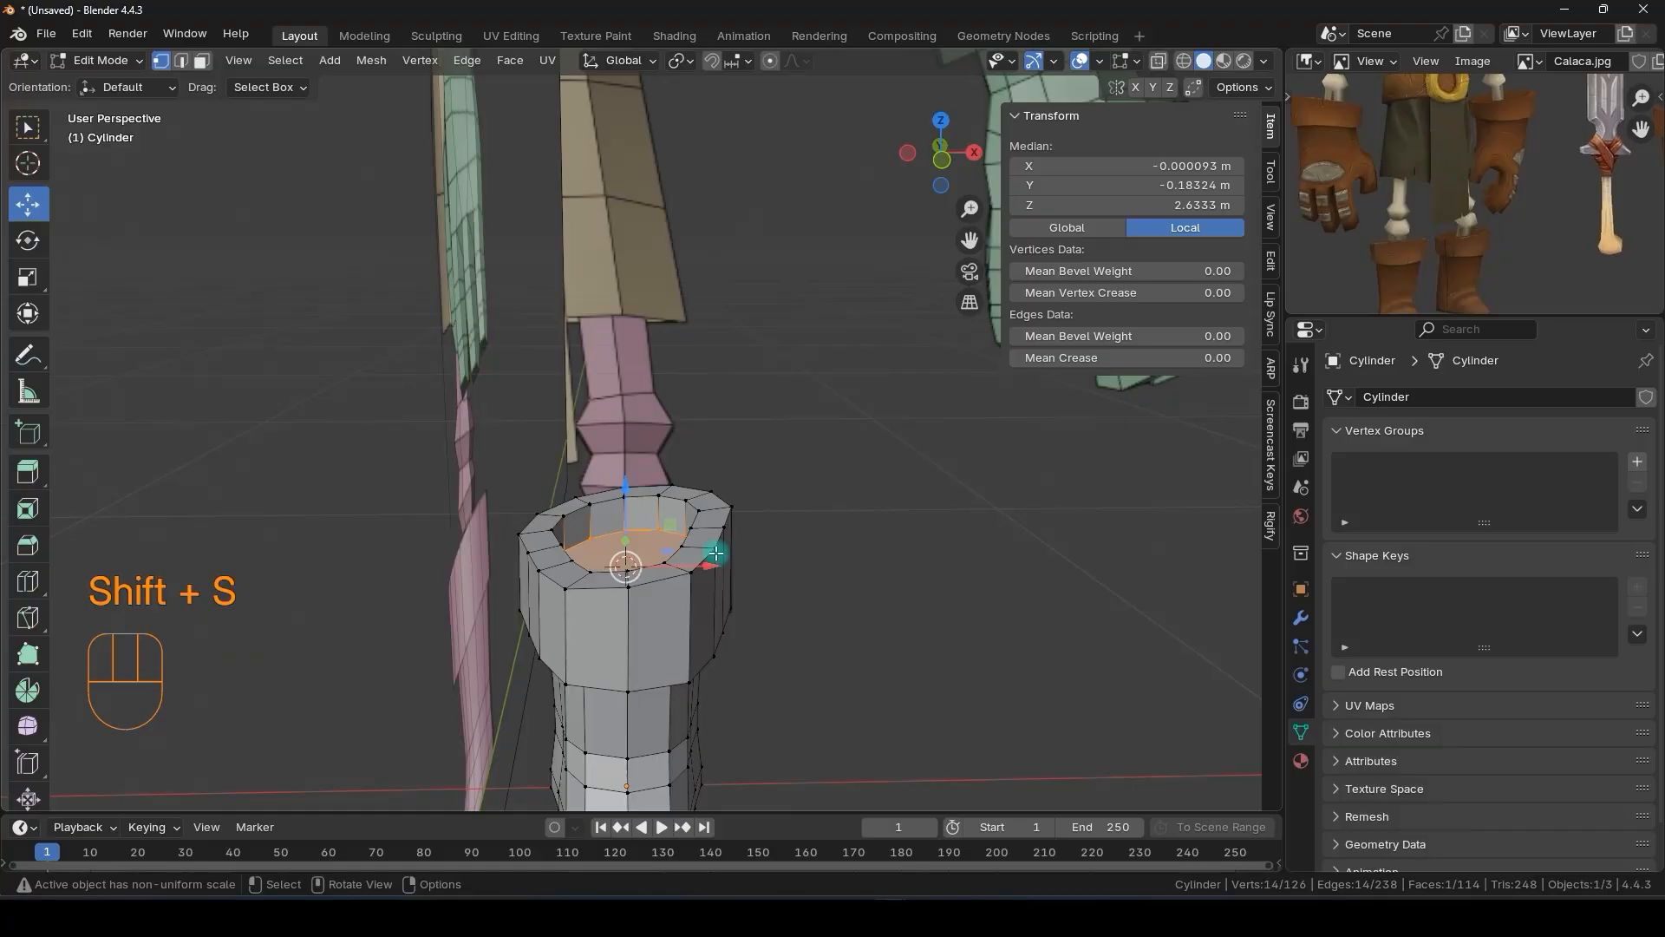
key("shift")
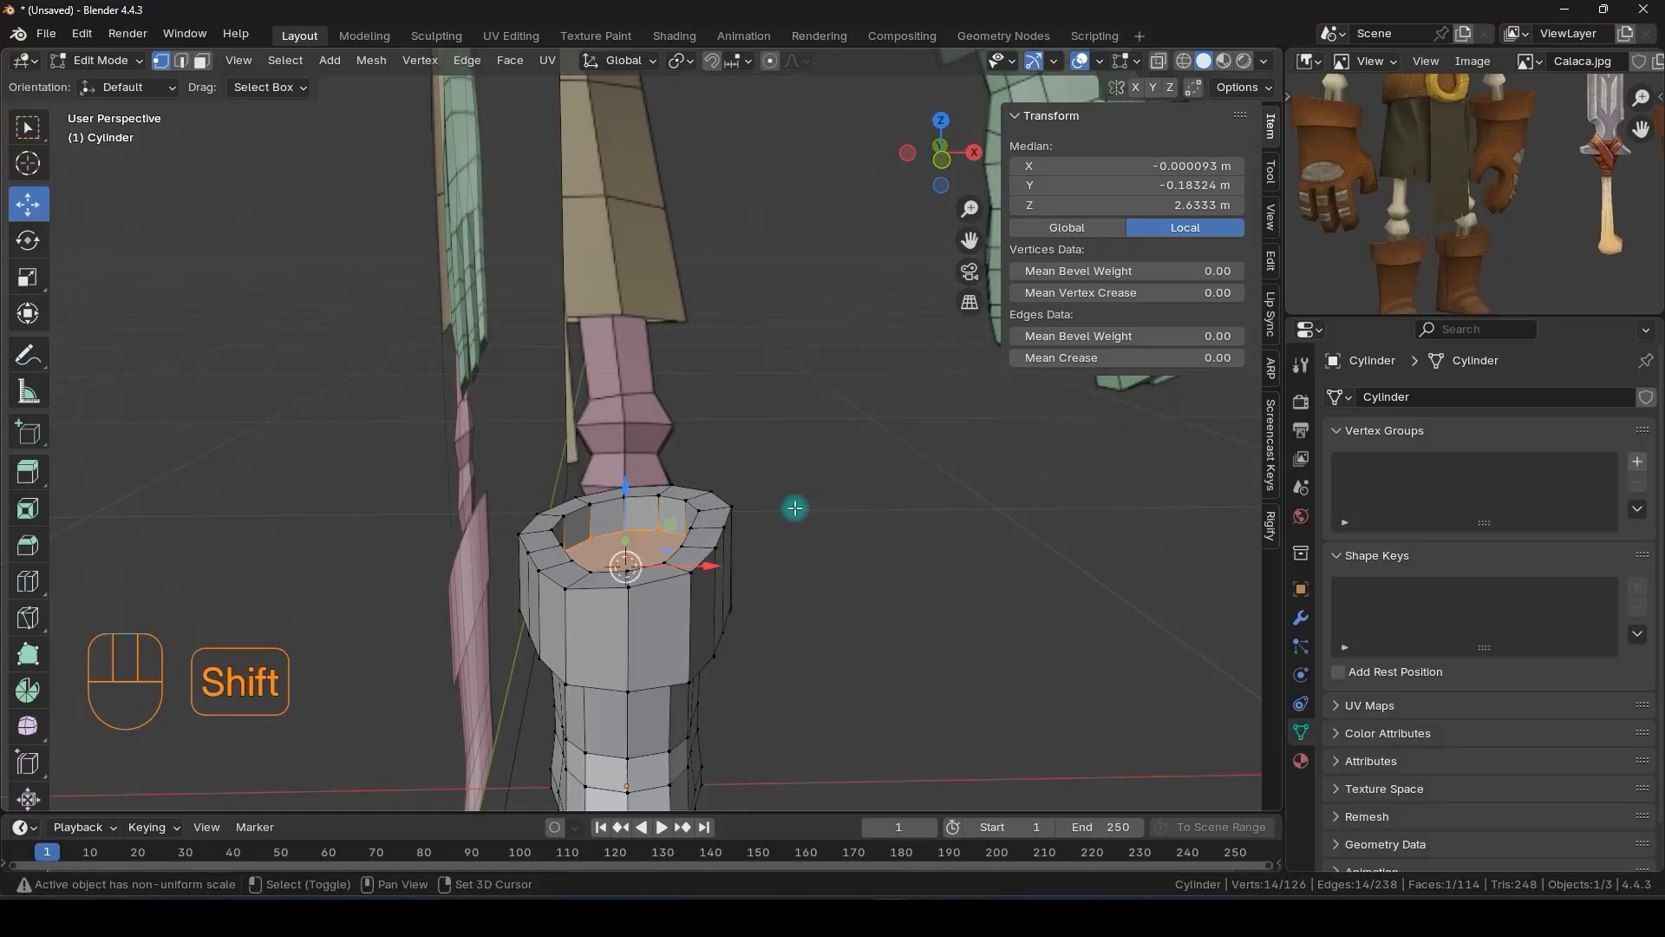
key("shift+a")
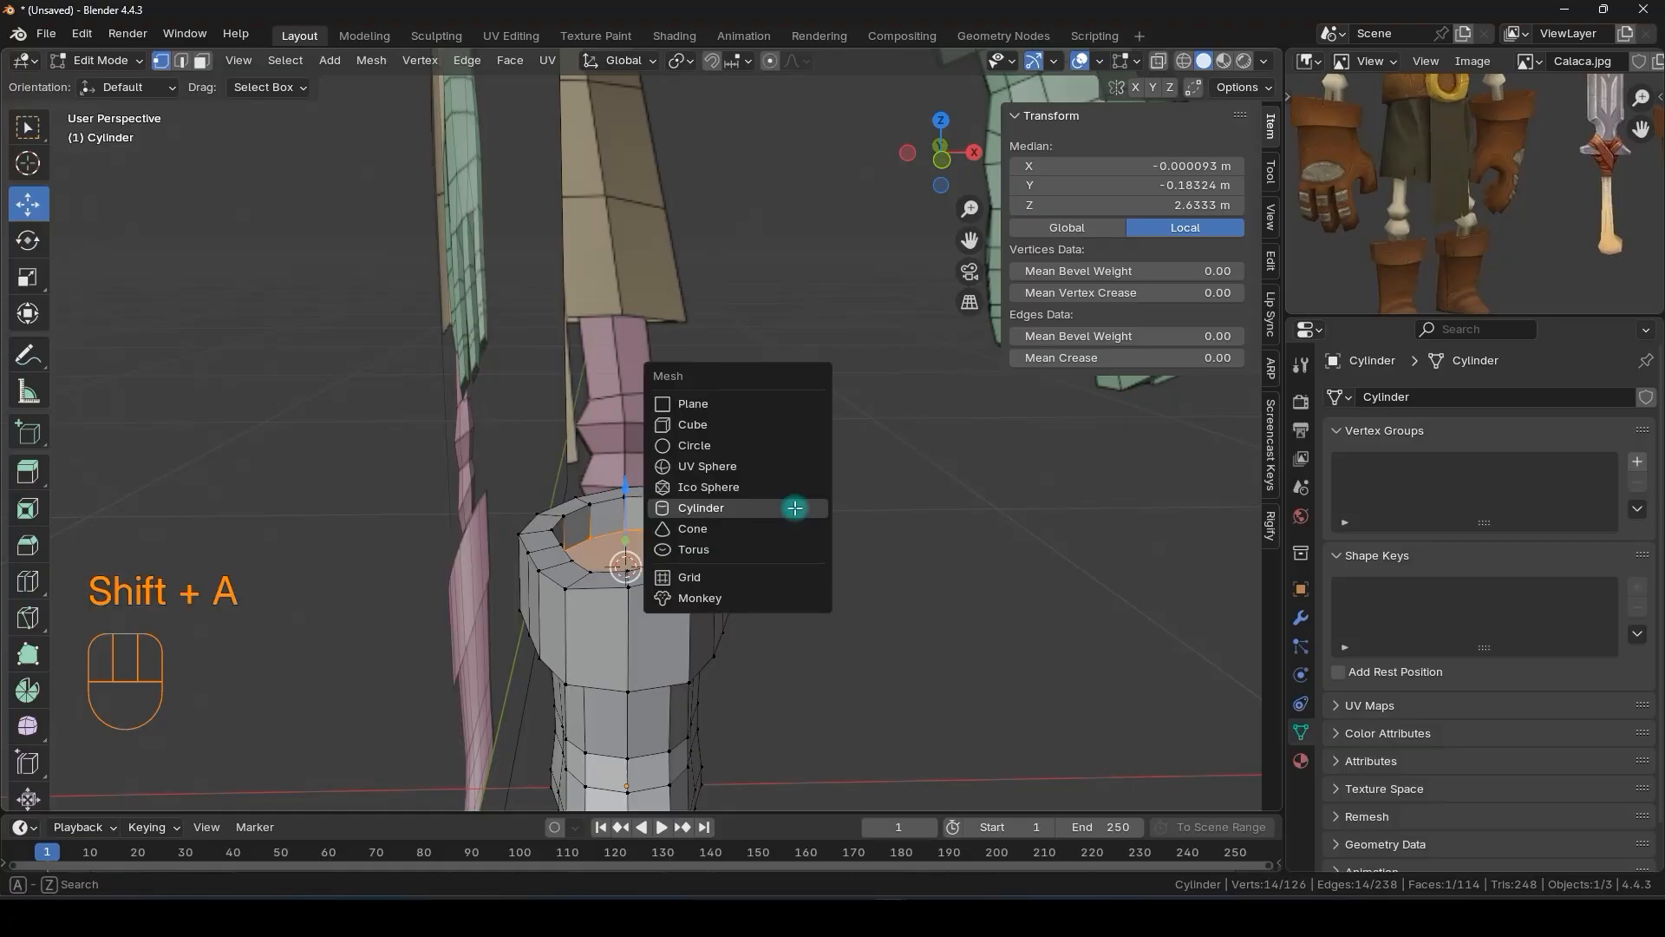
left_click(795, 508)
left_click(303, 544)
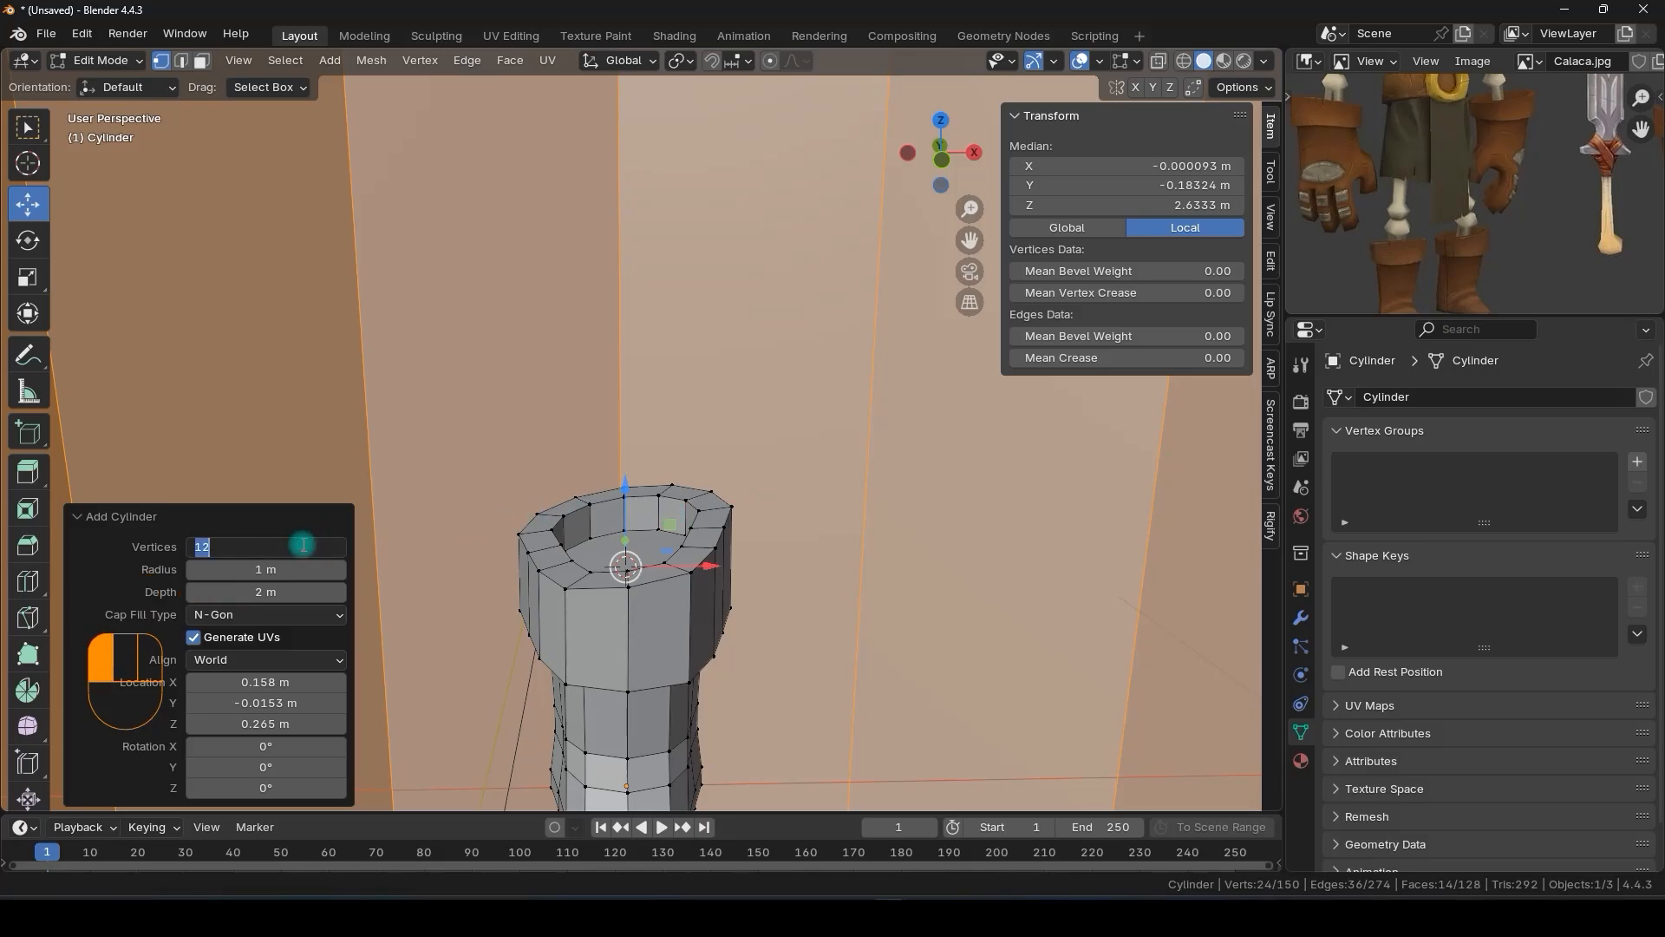
key("Return")
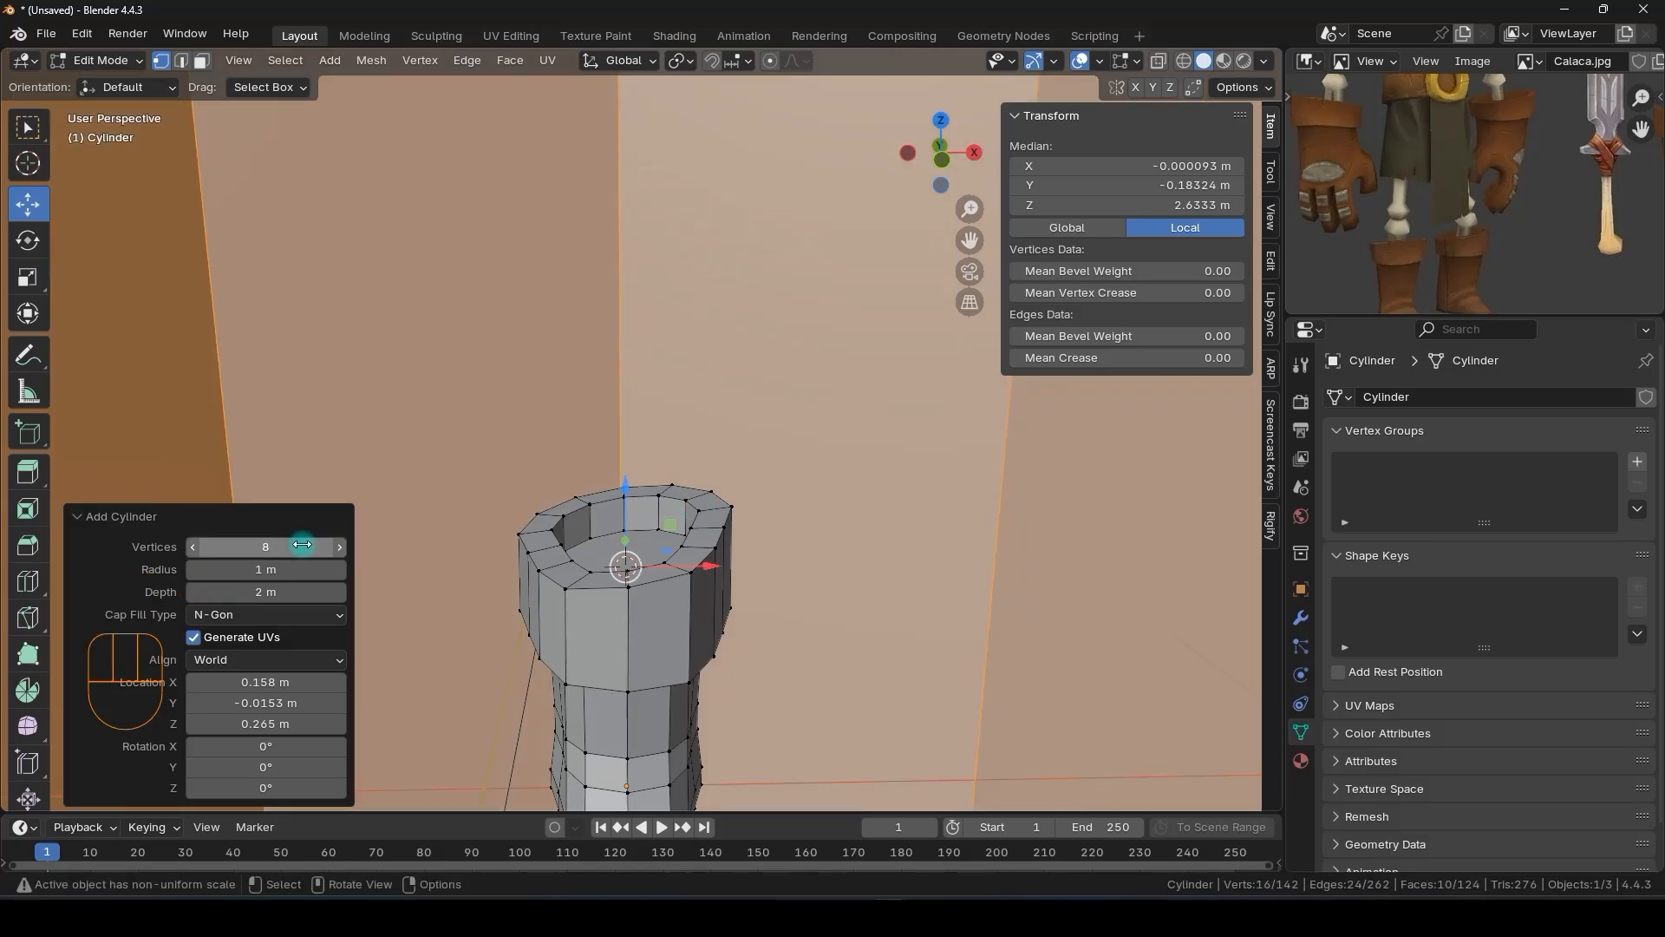
- Scale the new cylinder down uniformly to about 0.15 and again by 0.322 so it fits inside the cuff
scroll(595, 511, "down", 3)
key("s")
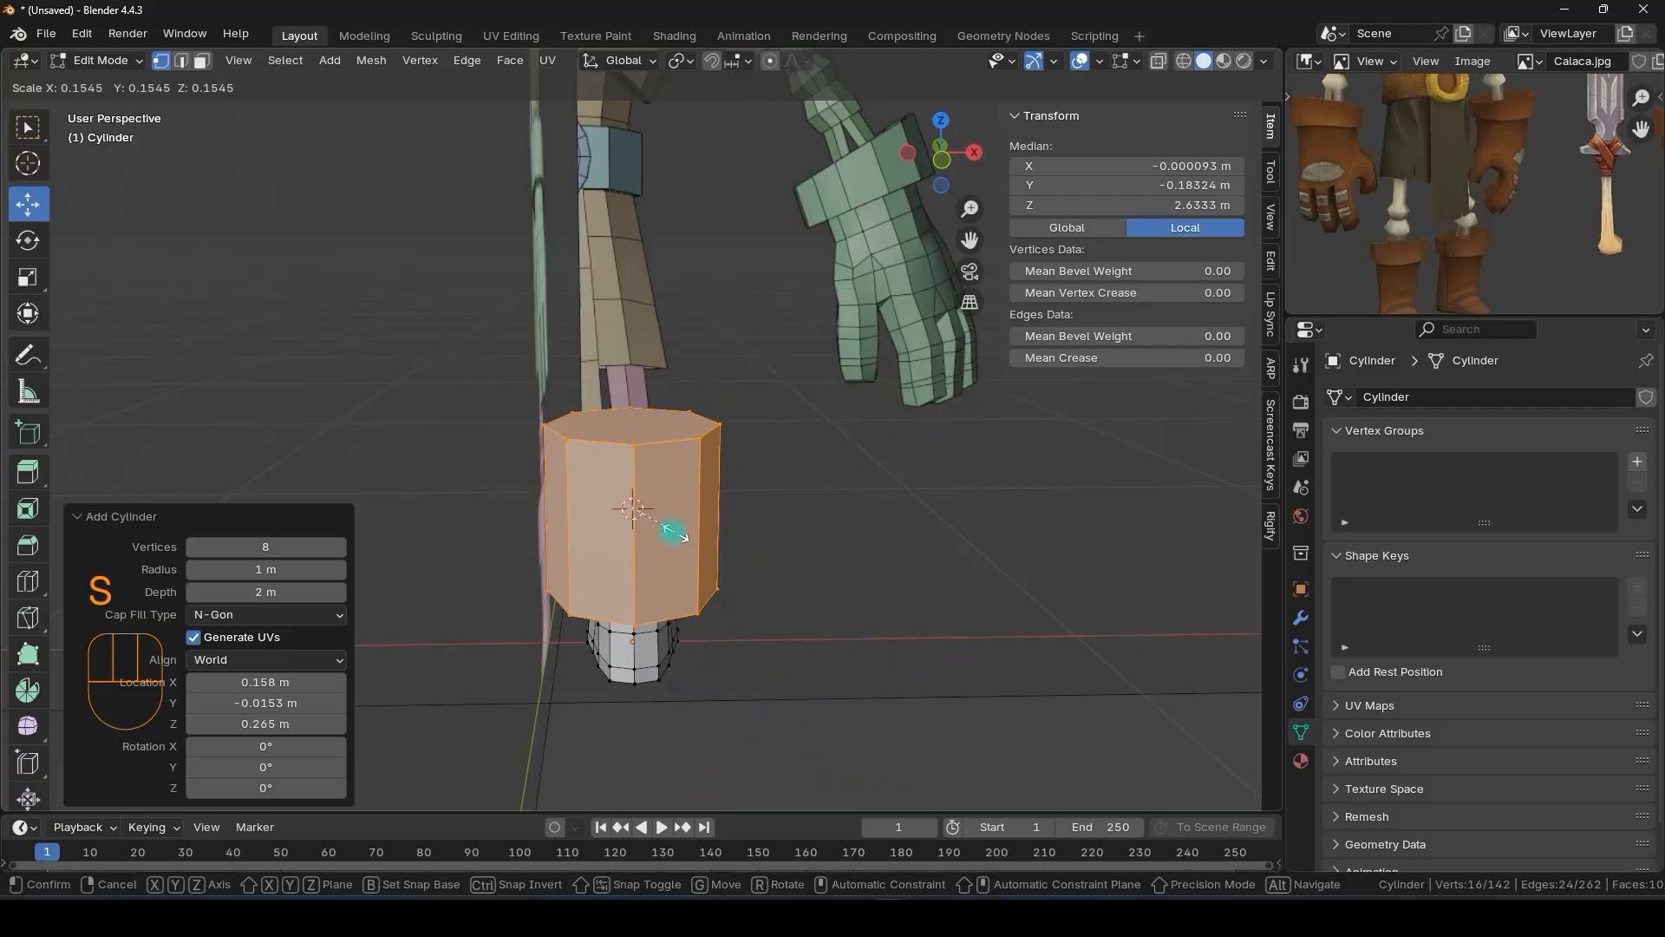
left_click(674, 531)
key("s")
left_click(683, 547)
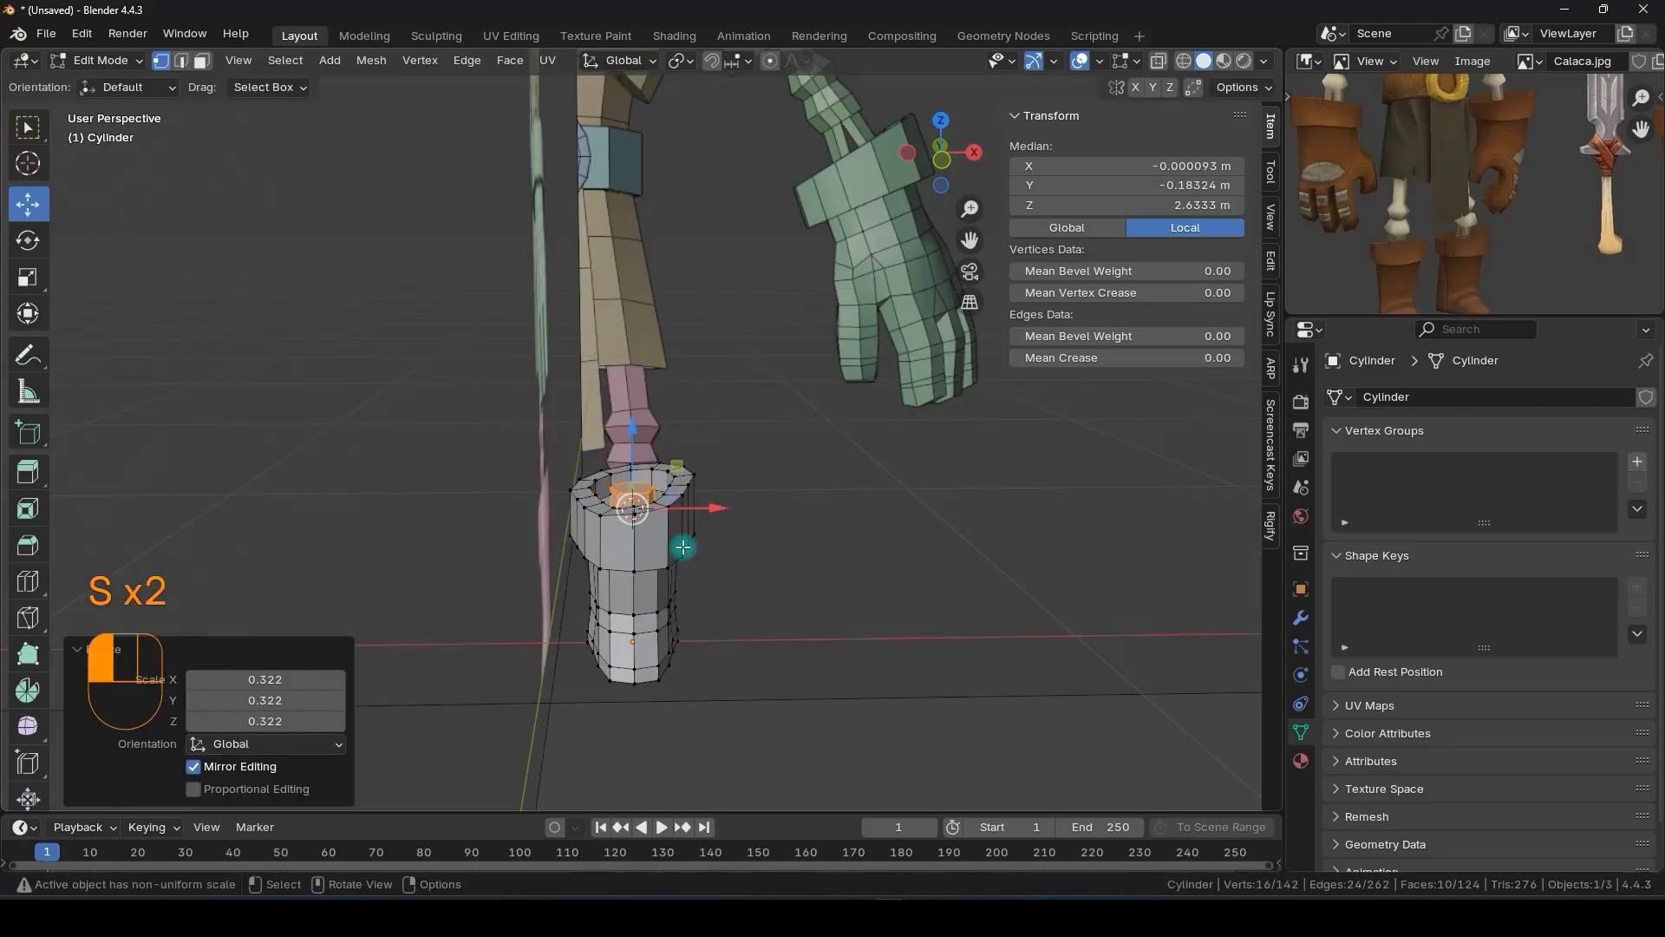
- Examine the small cylinder's width and height against the reference leg bone in front view with X-ray display
key("KP_Decimal")
middle_click_drag(674, 539, 674, 503, "alt")
key("alt+z")
scroll(677, 503, "down", 4)
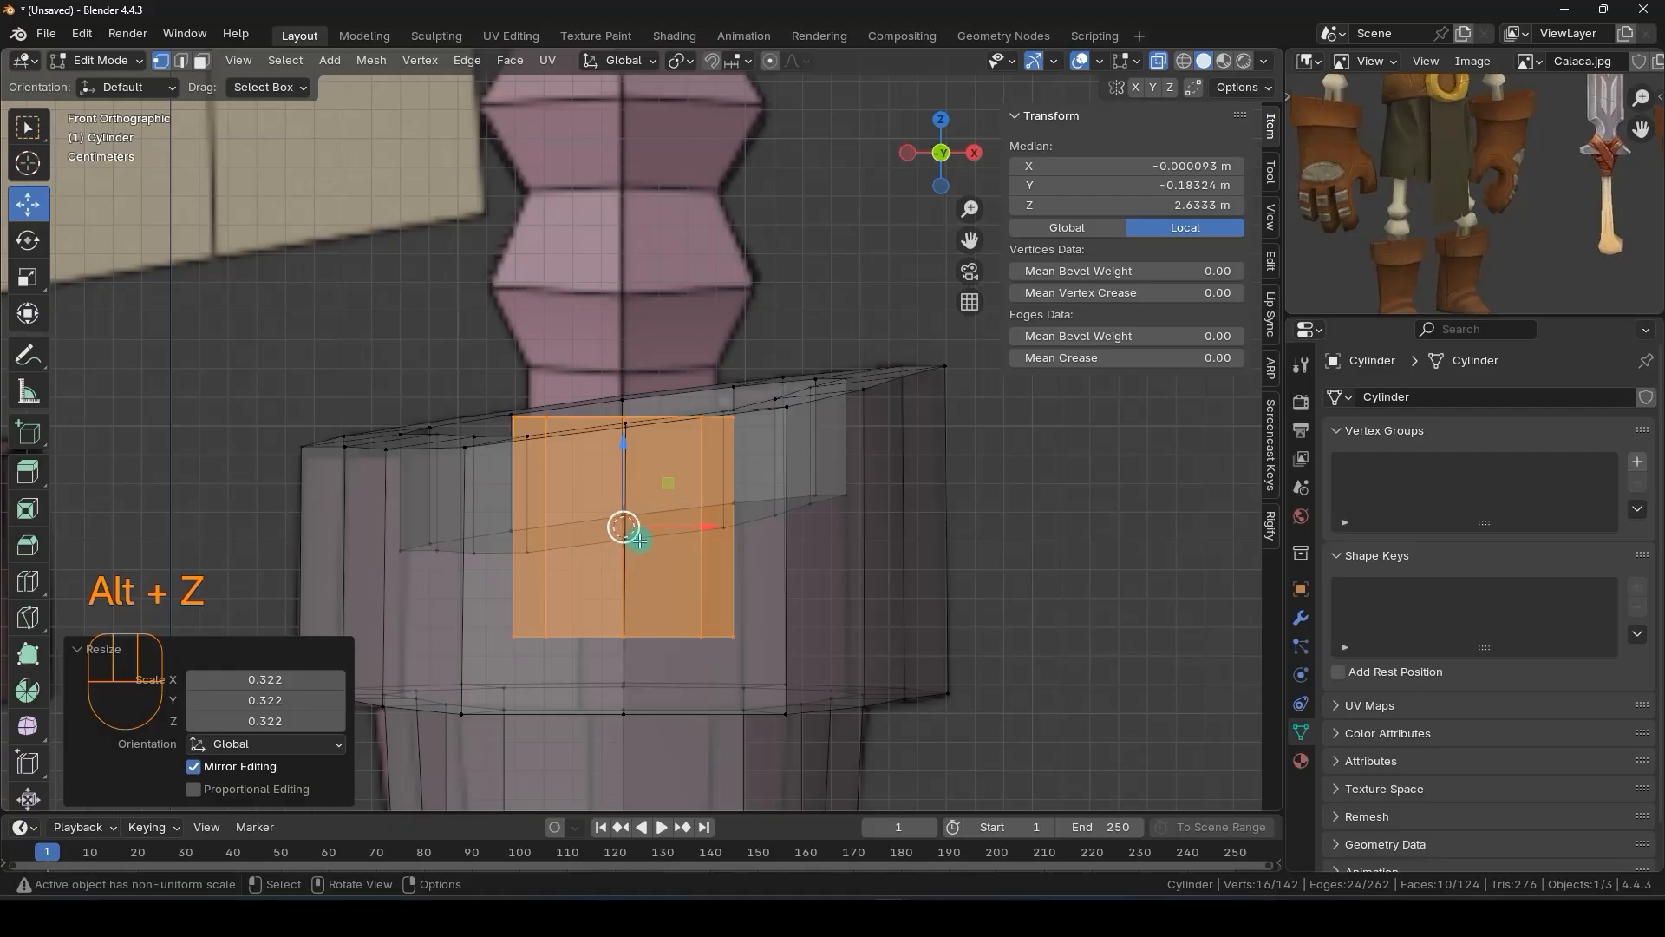
key("KP_Decimal")
scroll(634, 518, "down", 5)
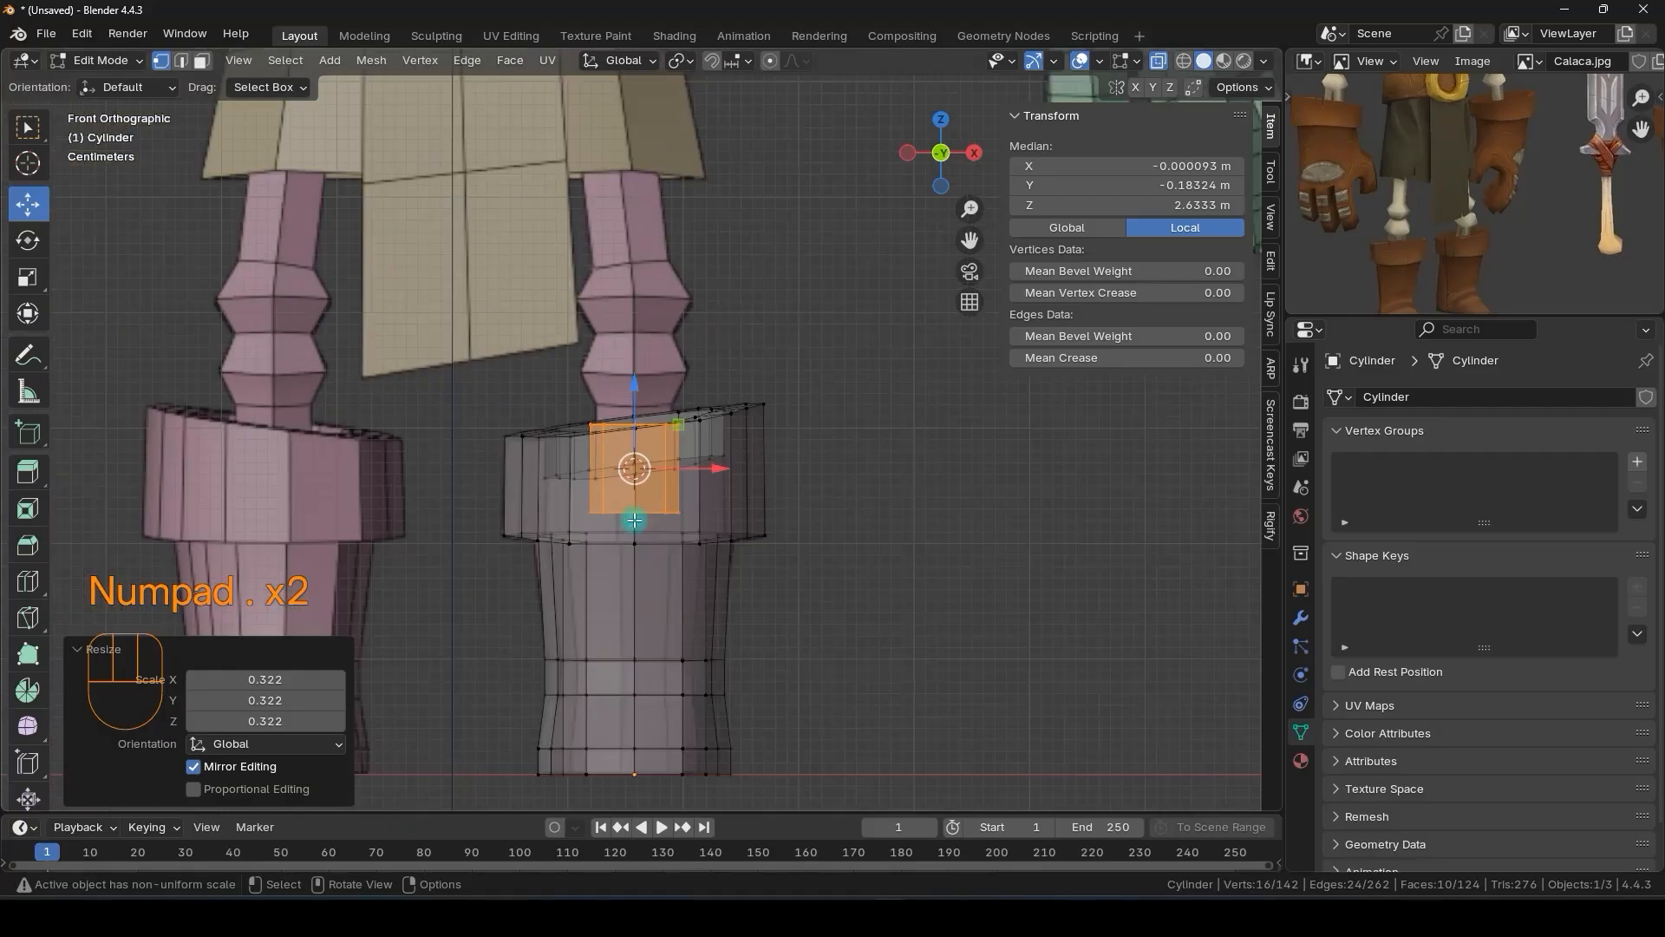
middle_click_drag(638, 507, 627, 560)
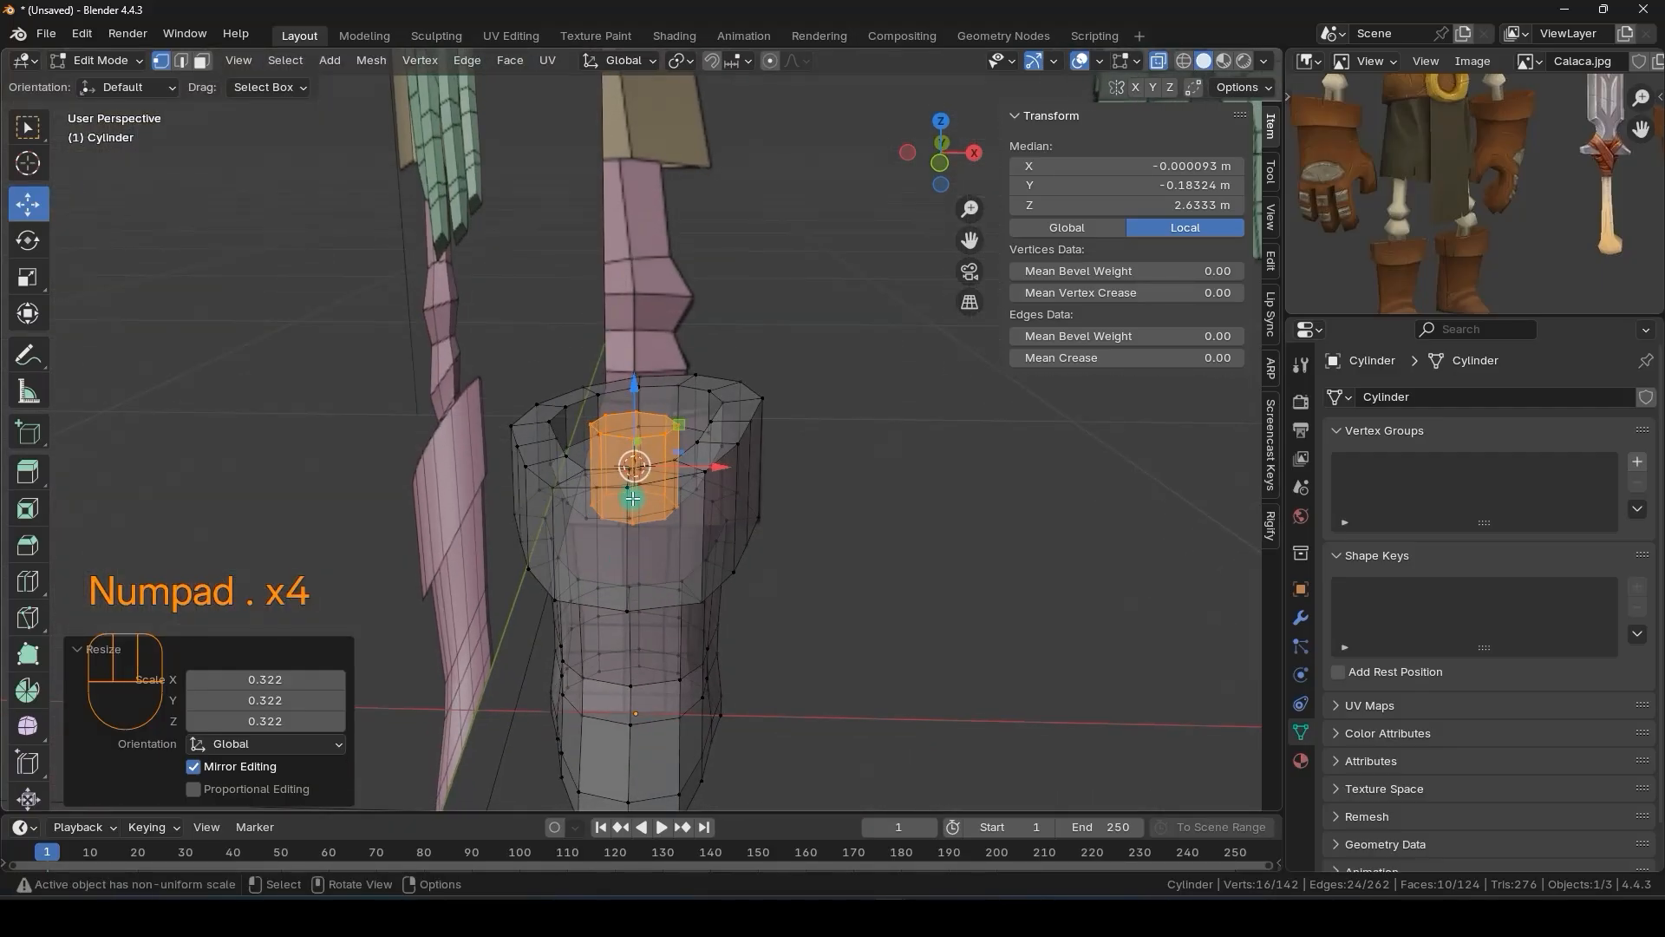
middle_click_drag(631, 487, 630, 518, "shift")
key("KP_Decimal")
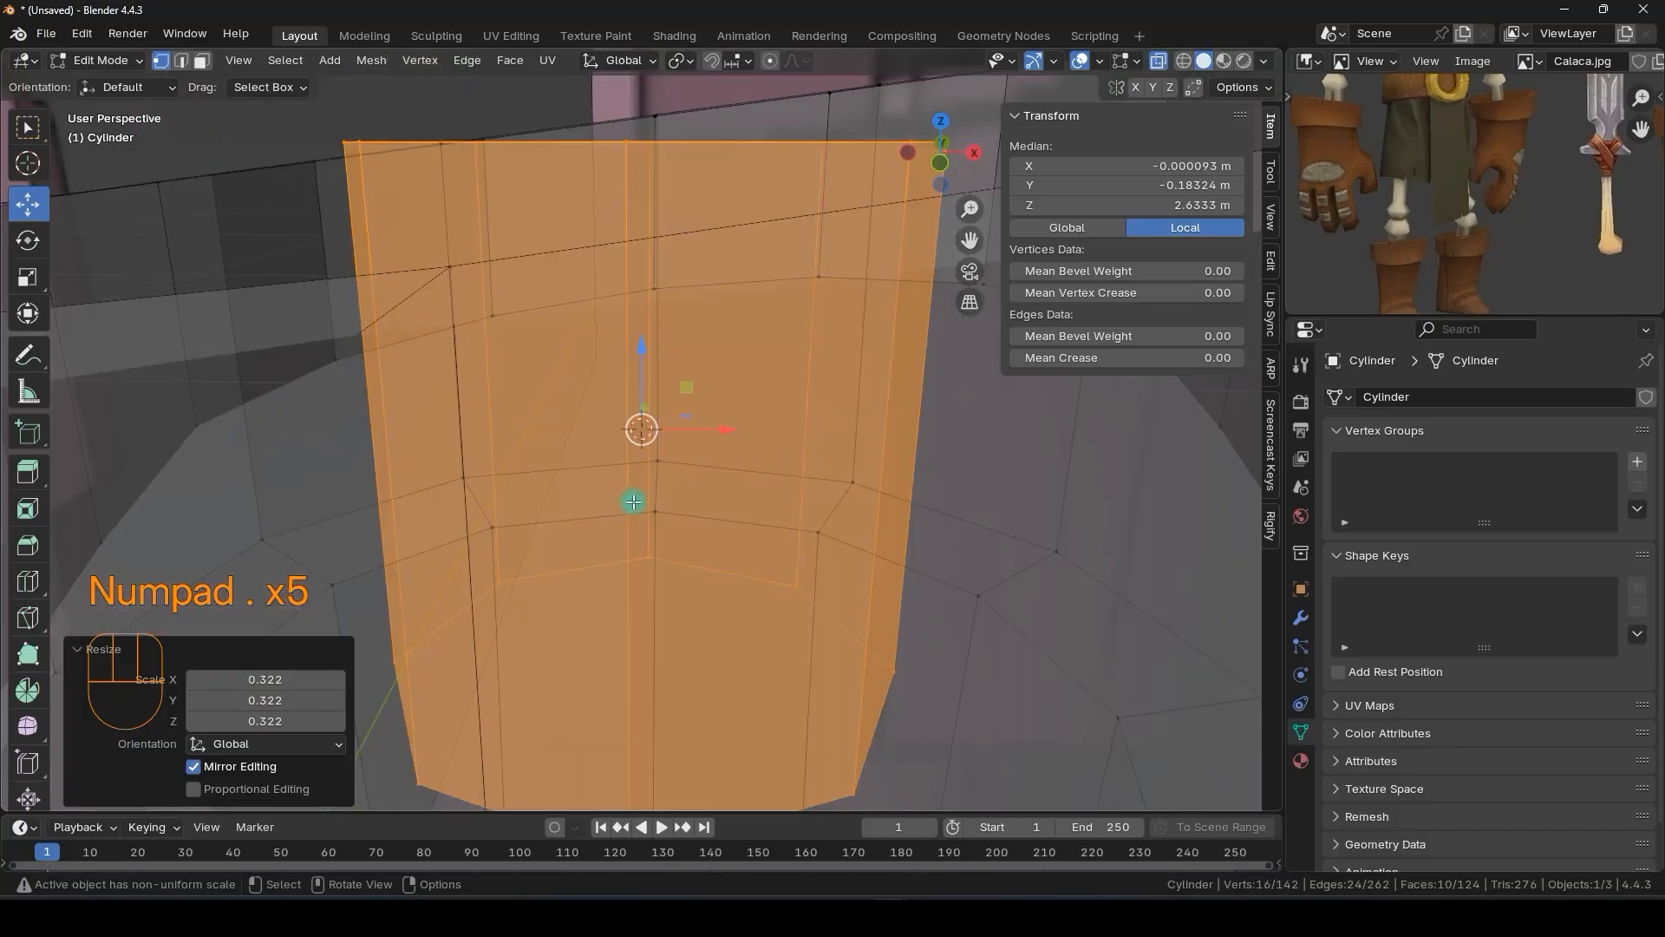
scroll(646, 476, "down", 4)
key("alt+z")
scroll(650, 476, "down", 3)
middle_click_drag(651, 476, 631, 525, "shift")
middle_click_drag(630, 526, 649, 465, "alt")
key("alt+z")
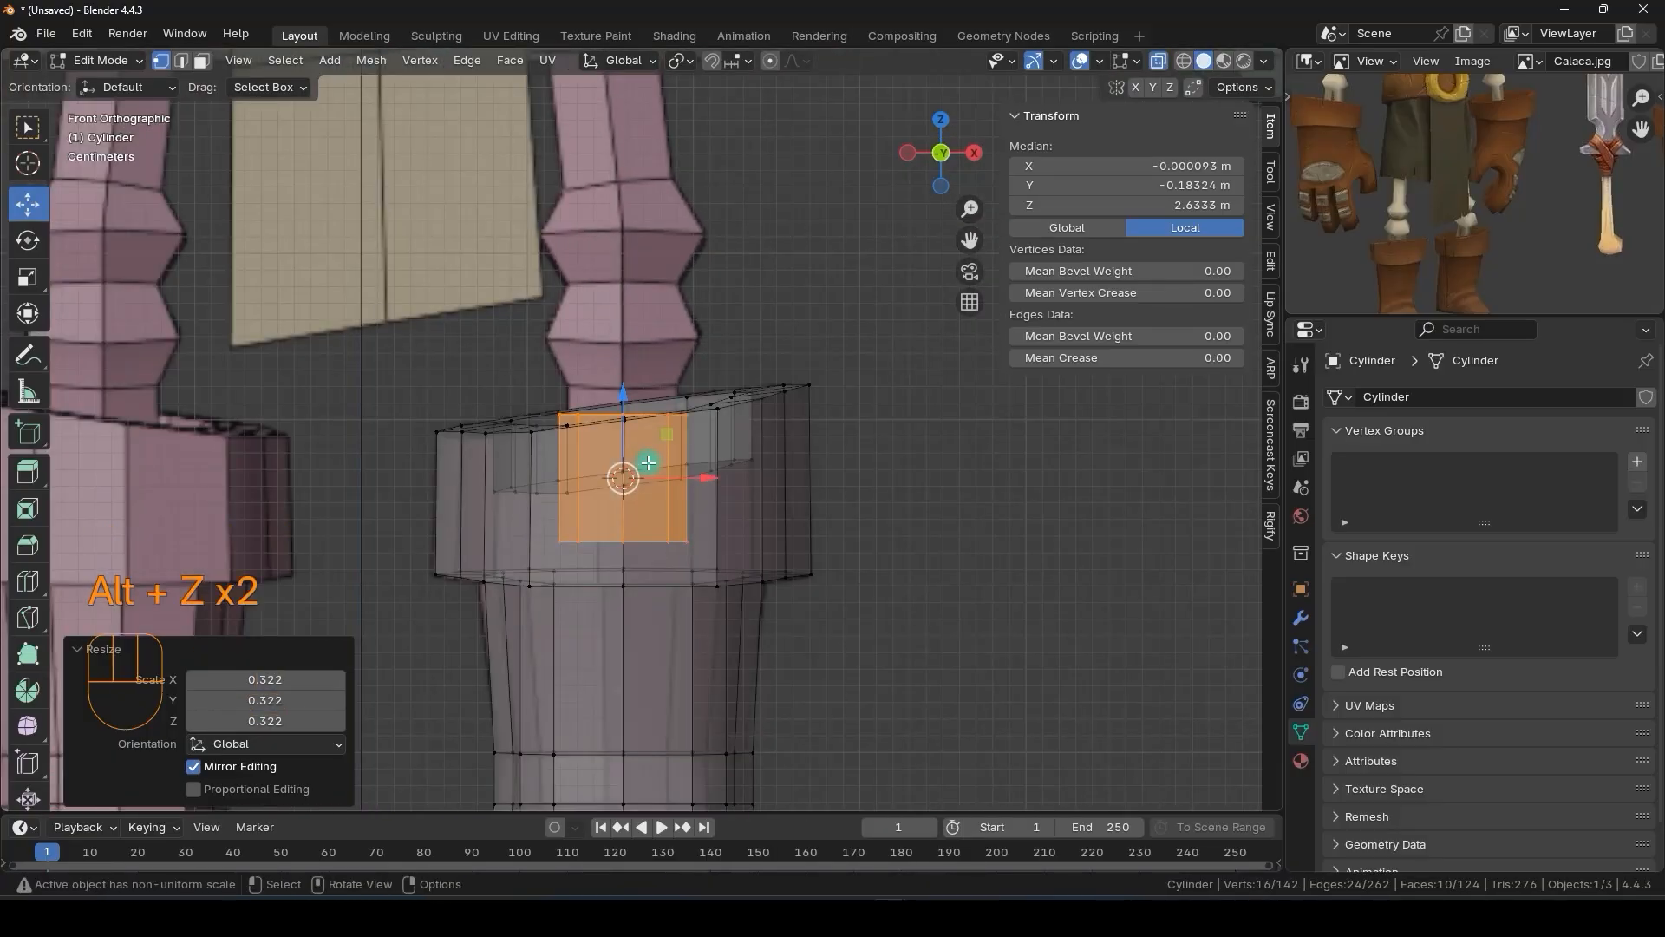
key("alt+z")
key("alt+z")
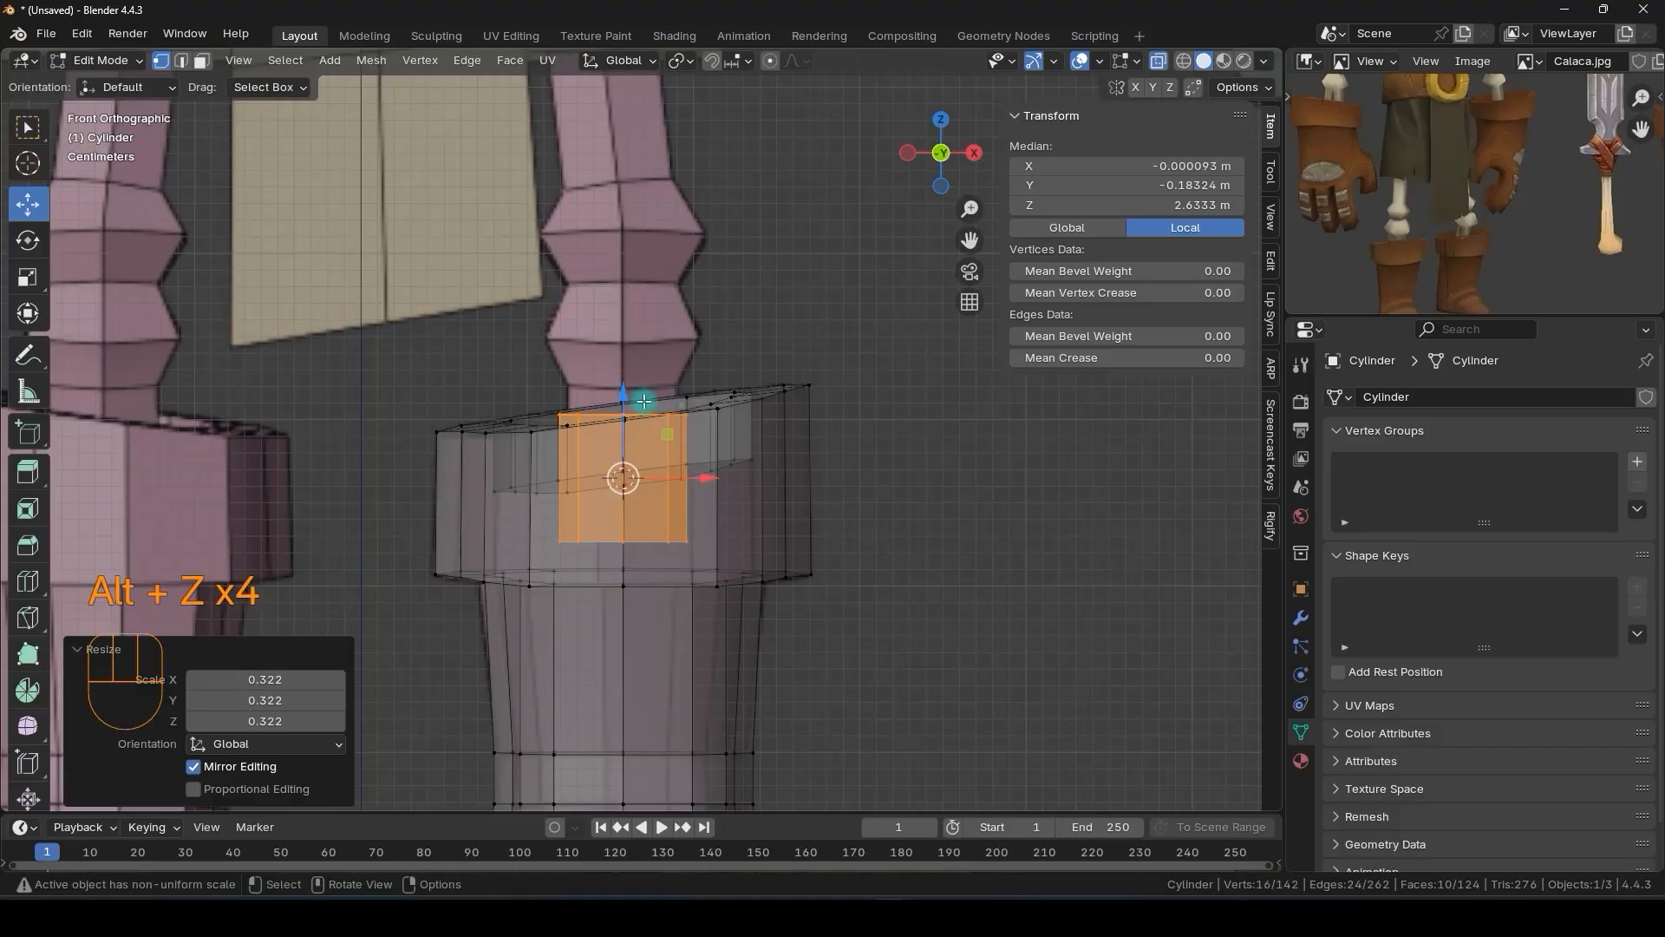
- Stretch the cylinder along global Z and adjust its height so its top meets the lower end of the reference leg bone
left_click_drag(628, 401, 628, 363)
key("s")
key("z")
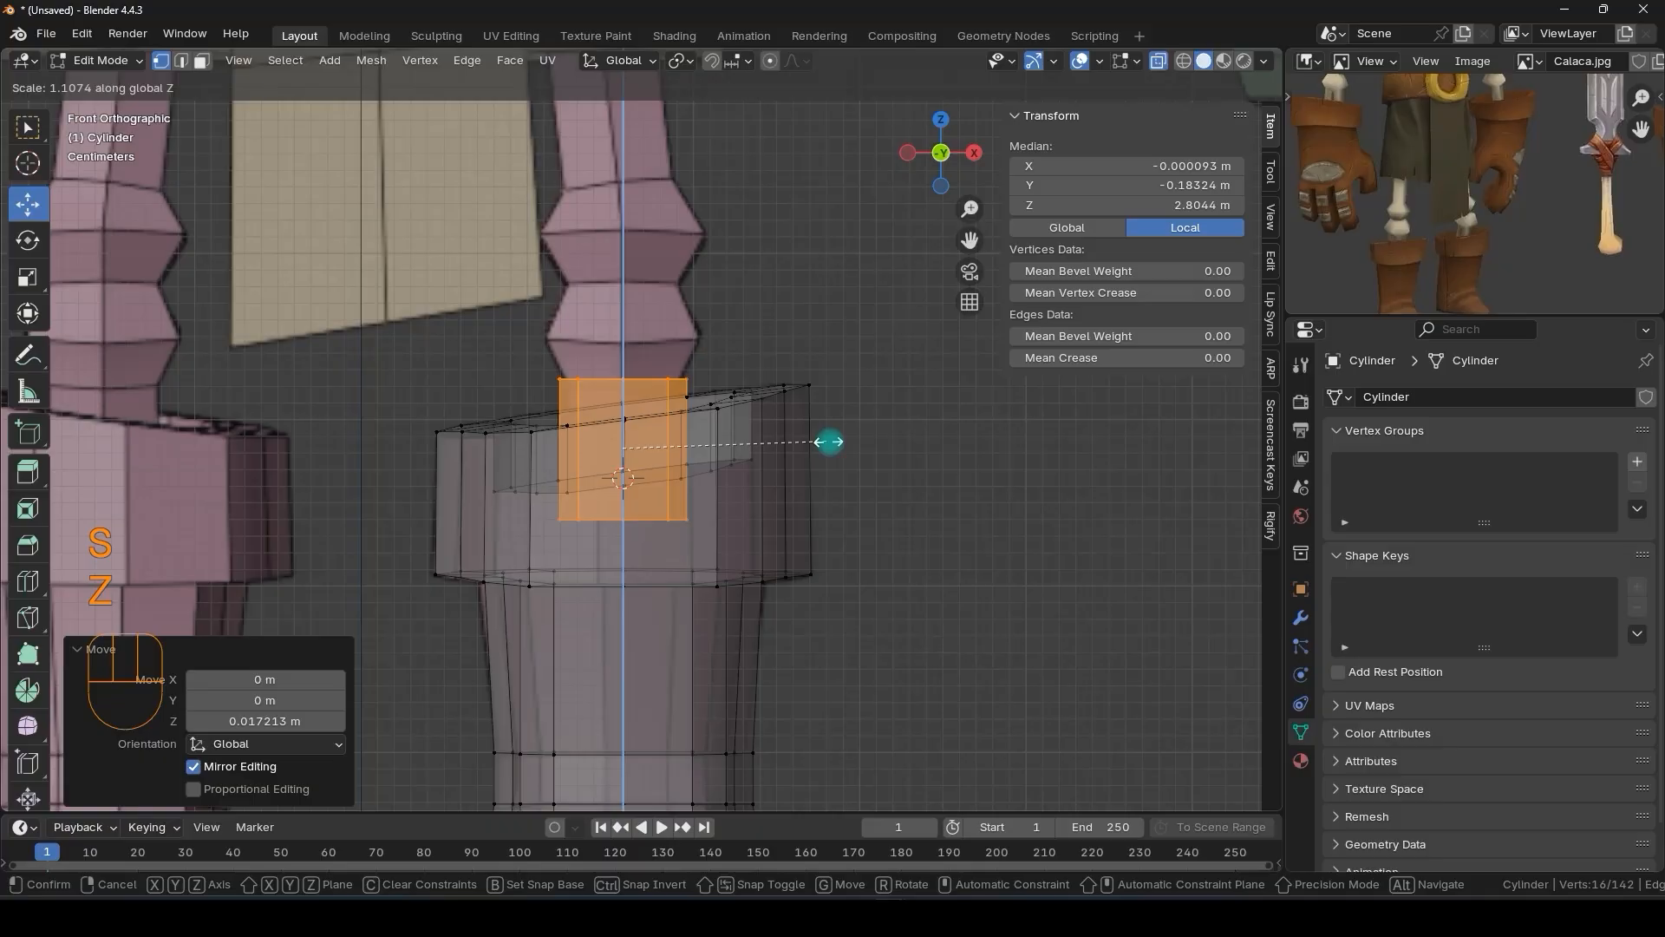
left_click(878, 442)
left_click_drag(629, 373, 624, 397)
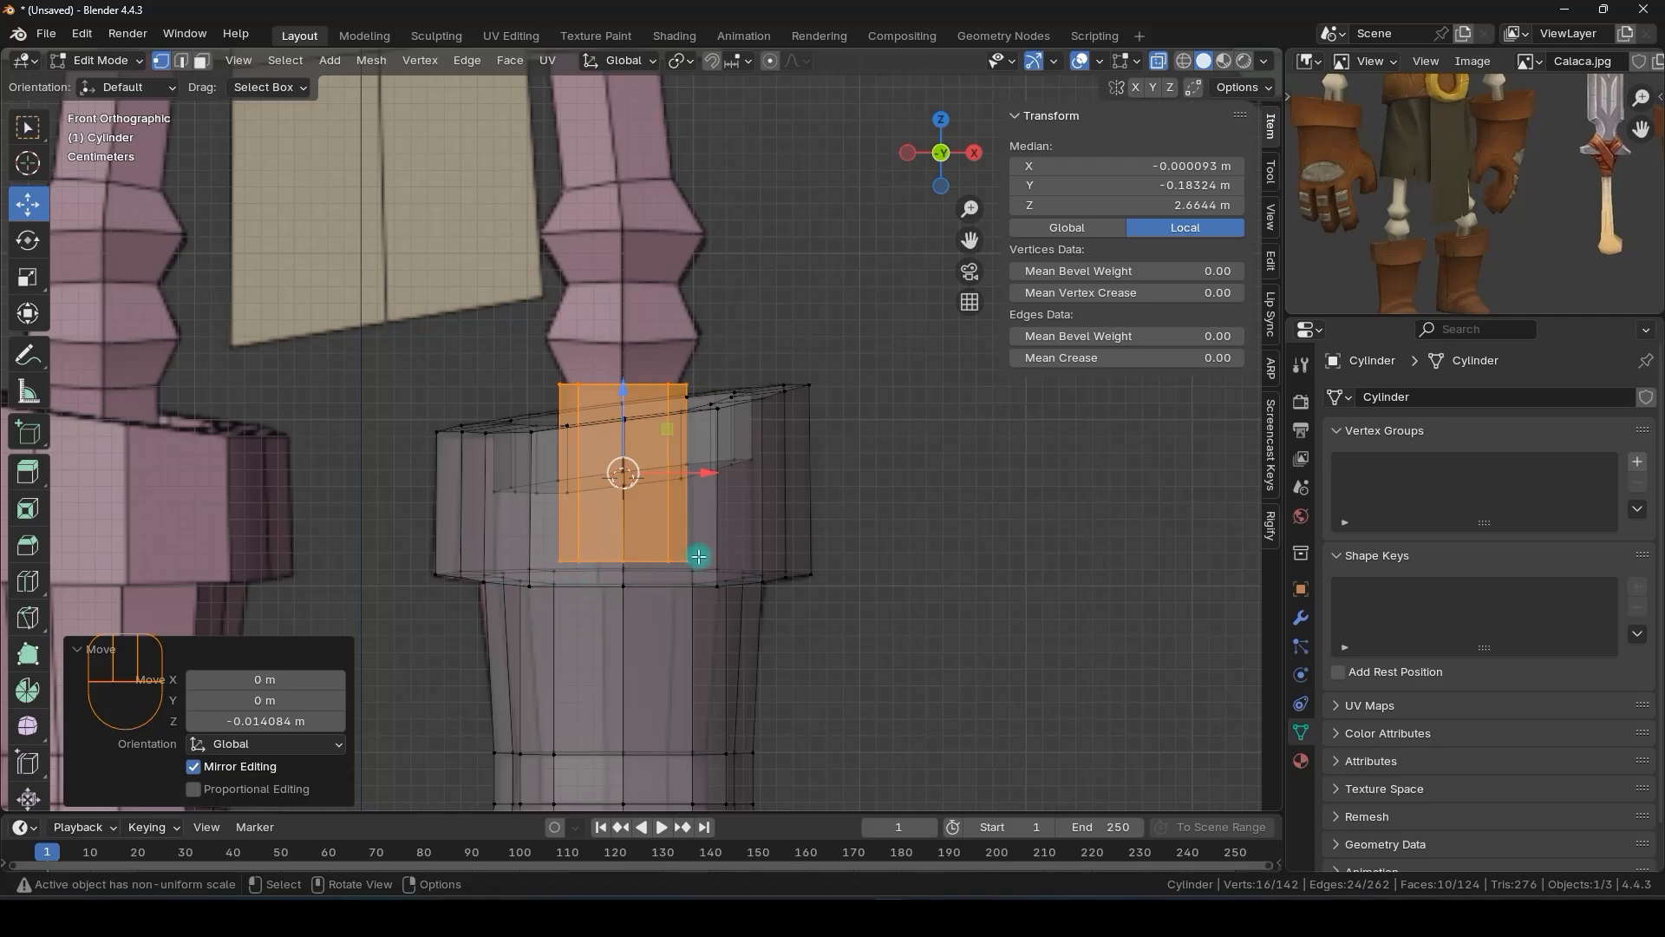
- Keep only the cylinder's top vertices selected and extrude the top face about 0.025 m upwards along global Z
left_click_drag(757, 533, 520, 628, "ctrl")
middle_click_drag(632, 460, 622, 545, "shift")
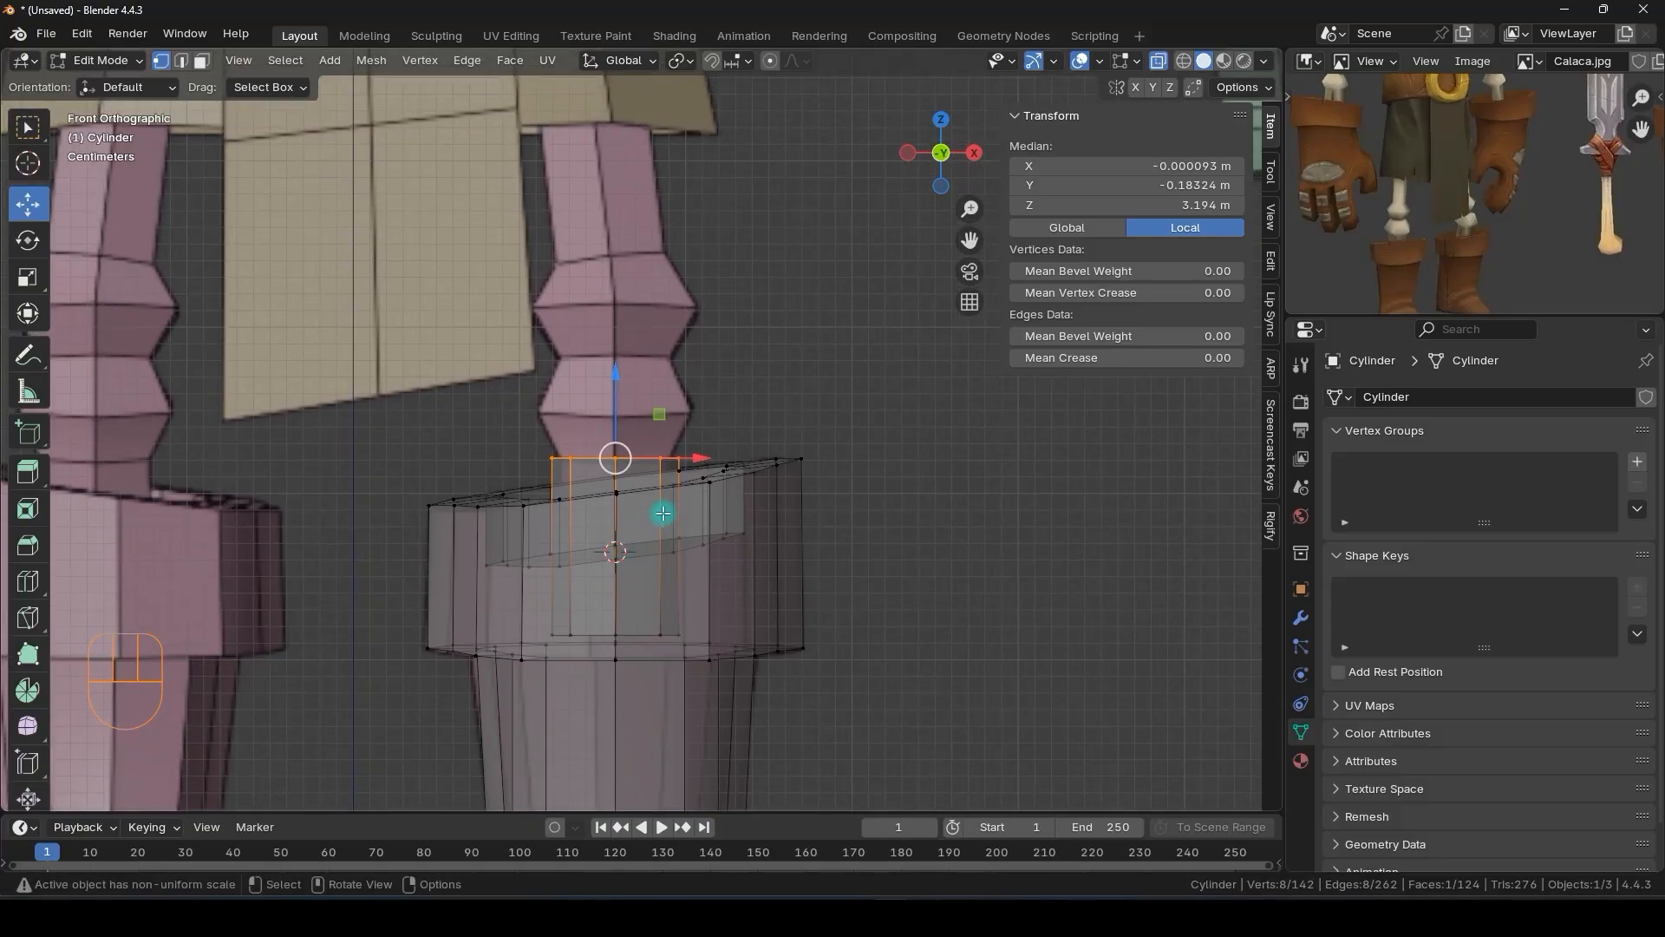
key("alt+z")
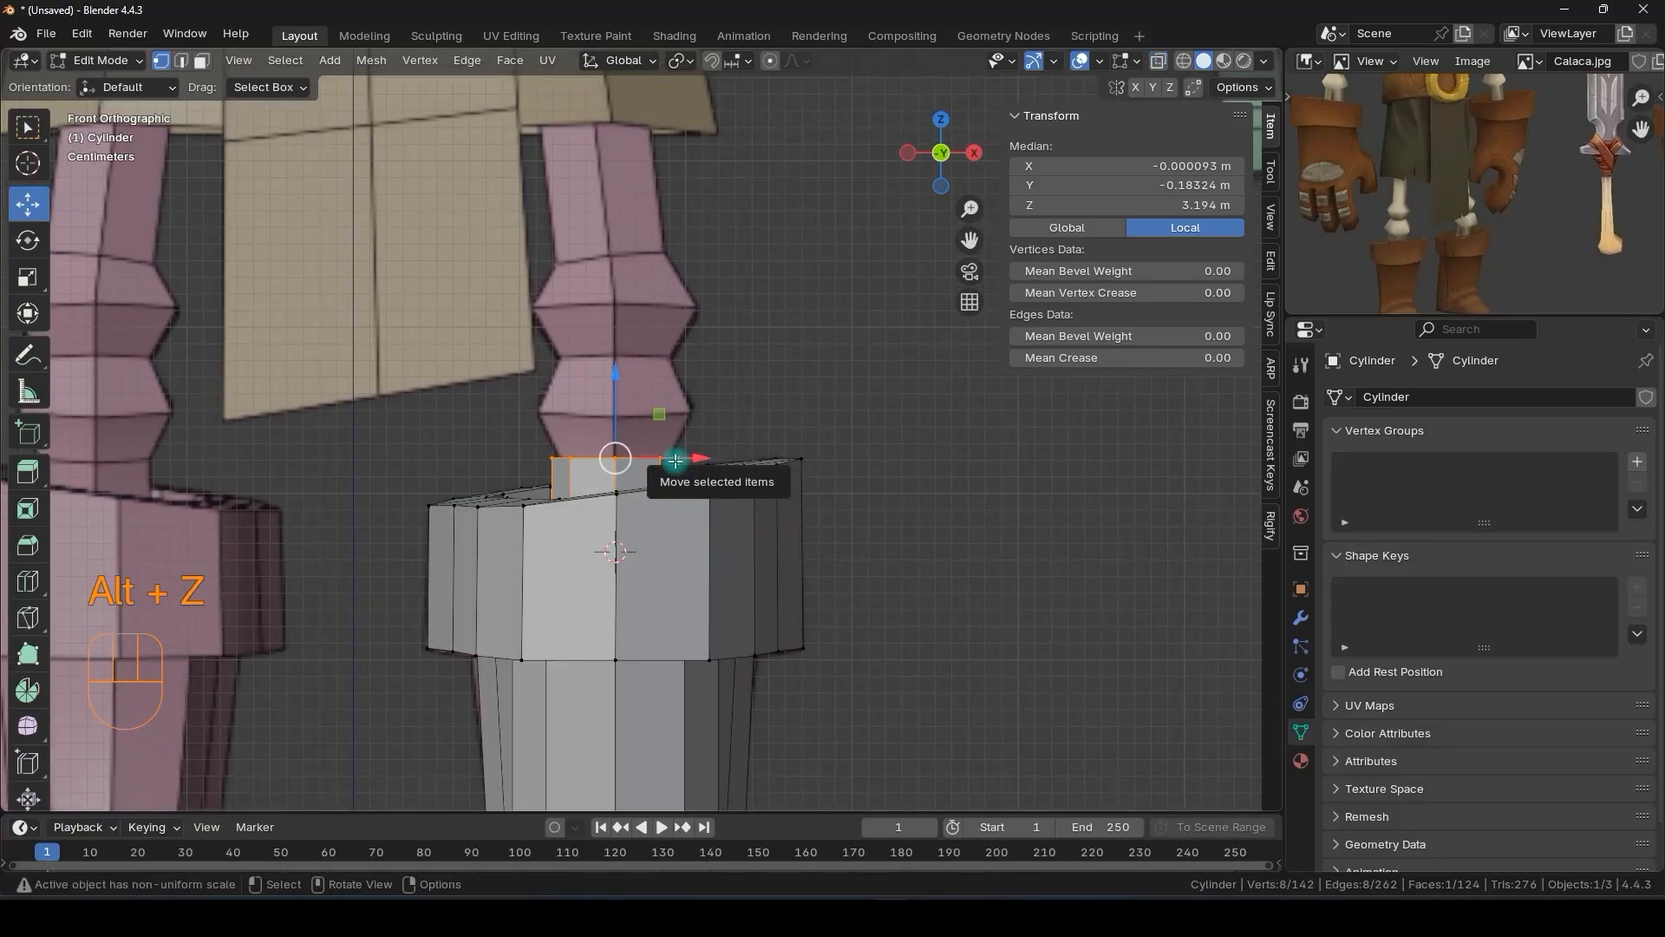
key("e")
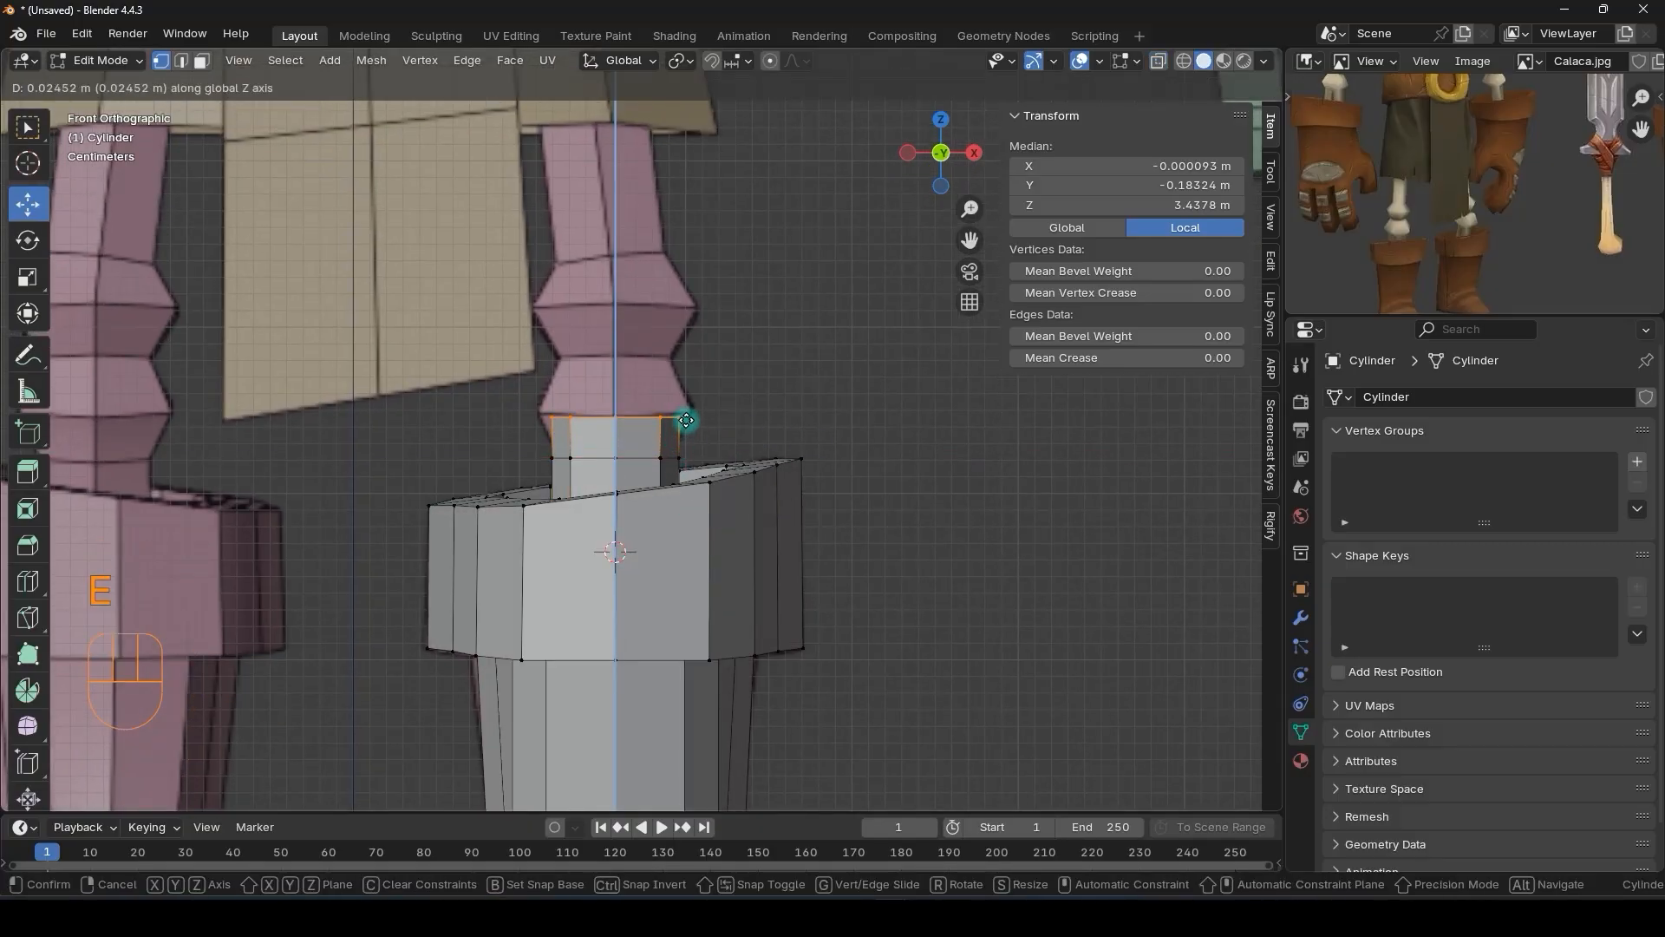
left_click(688, 416)
- Extrude the leg bone's top face upwards along global Z three more times, by about 0.037, 0.031 and 0.030 m
key("e")
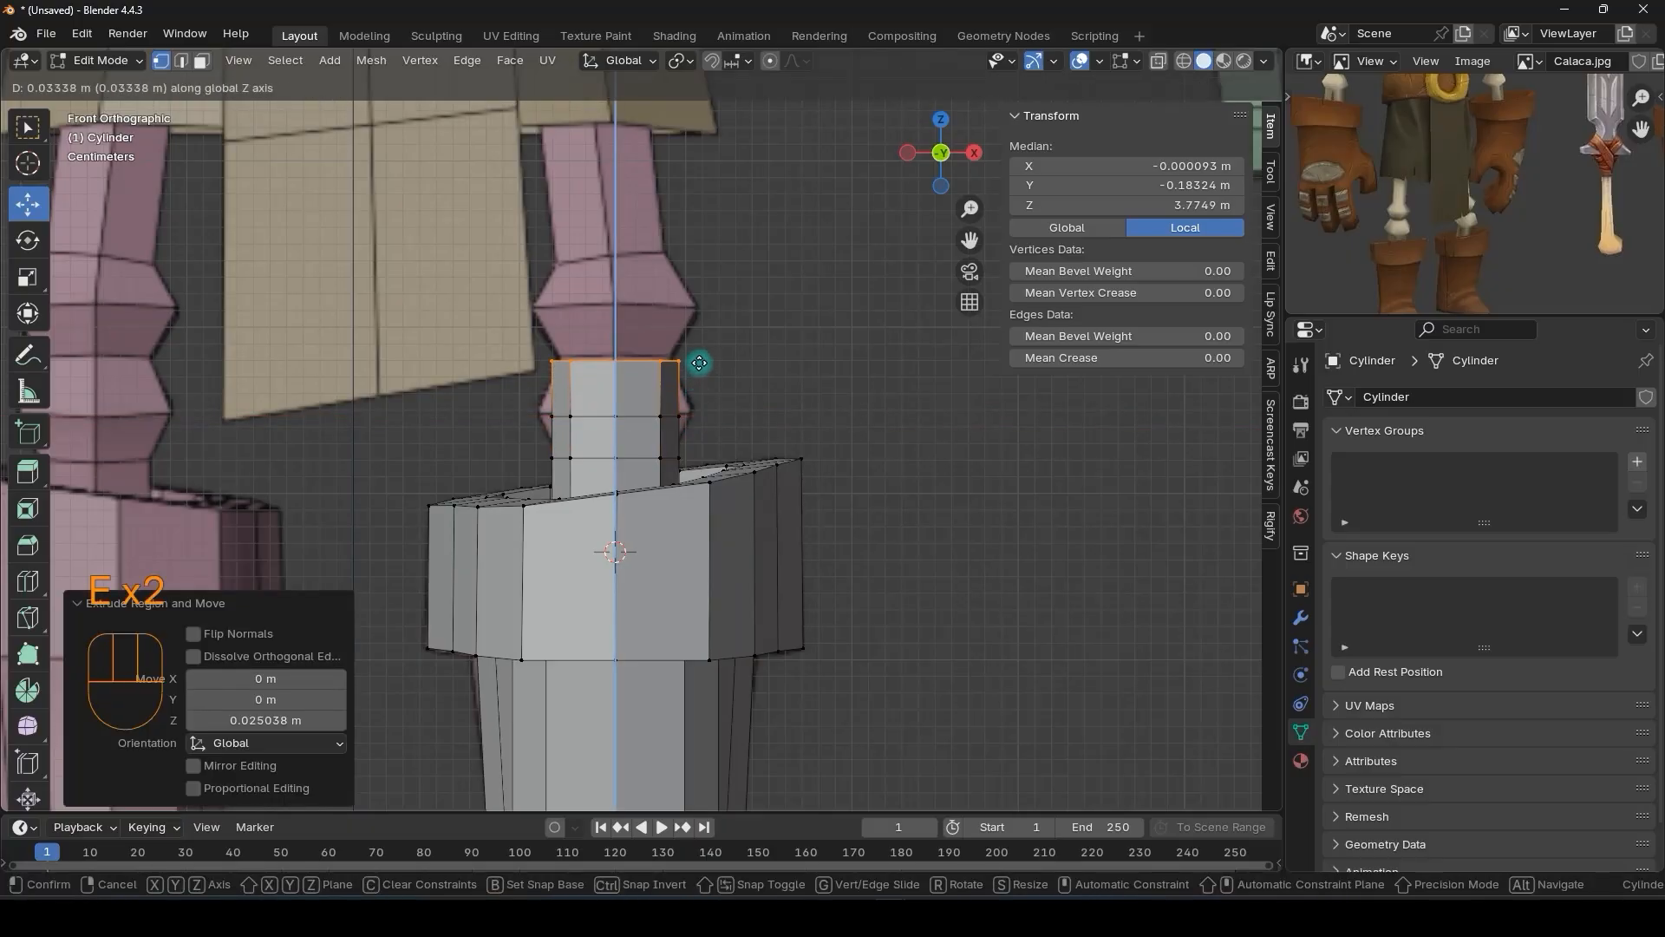
left_click(701, 361)
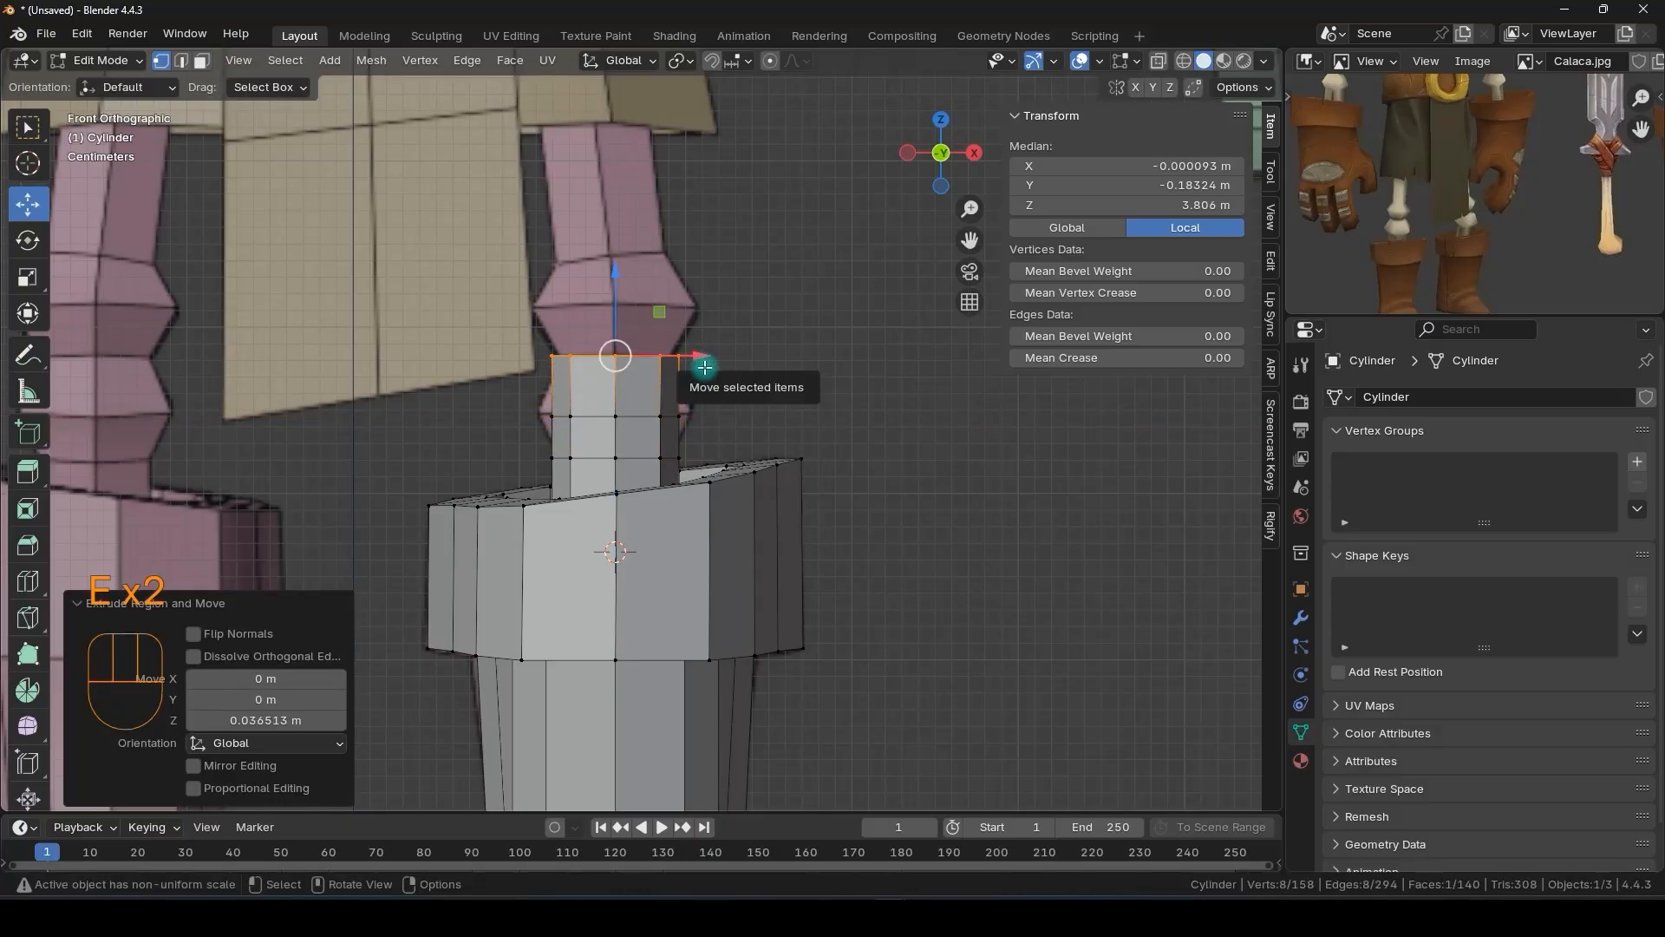
key("e")
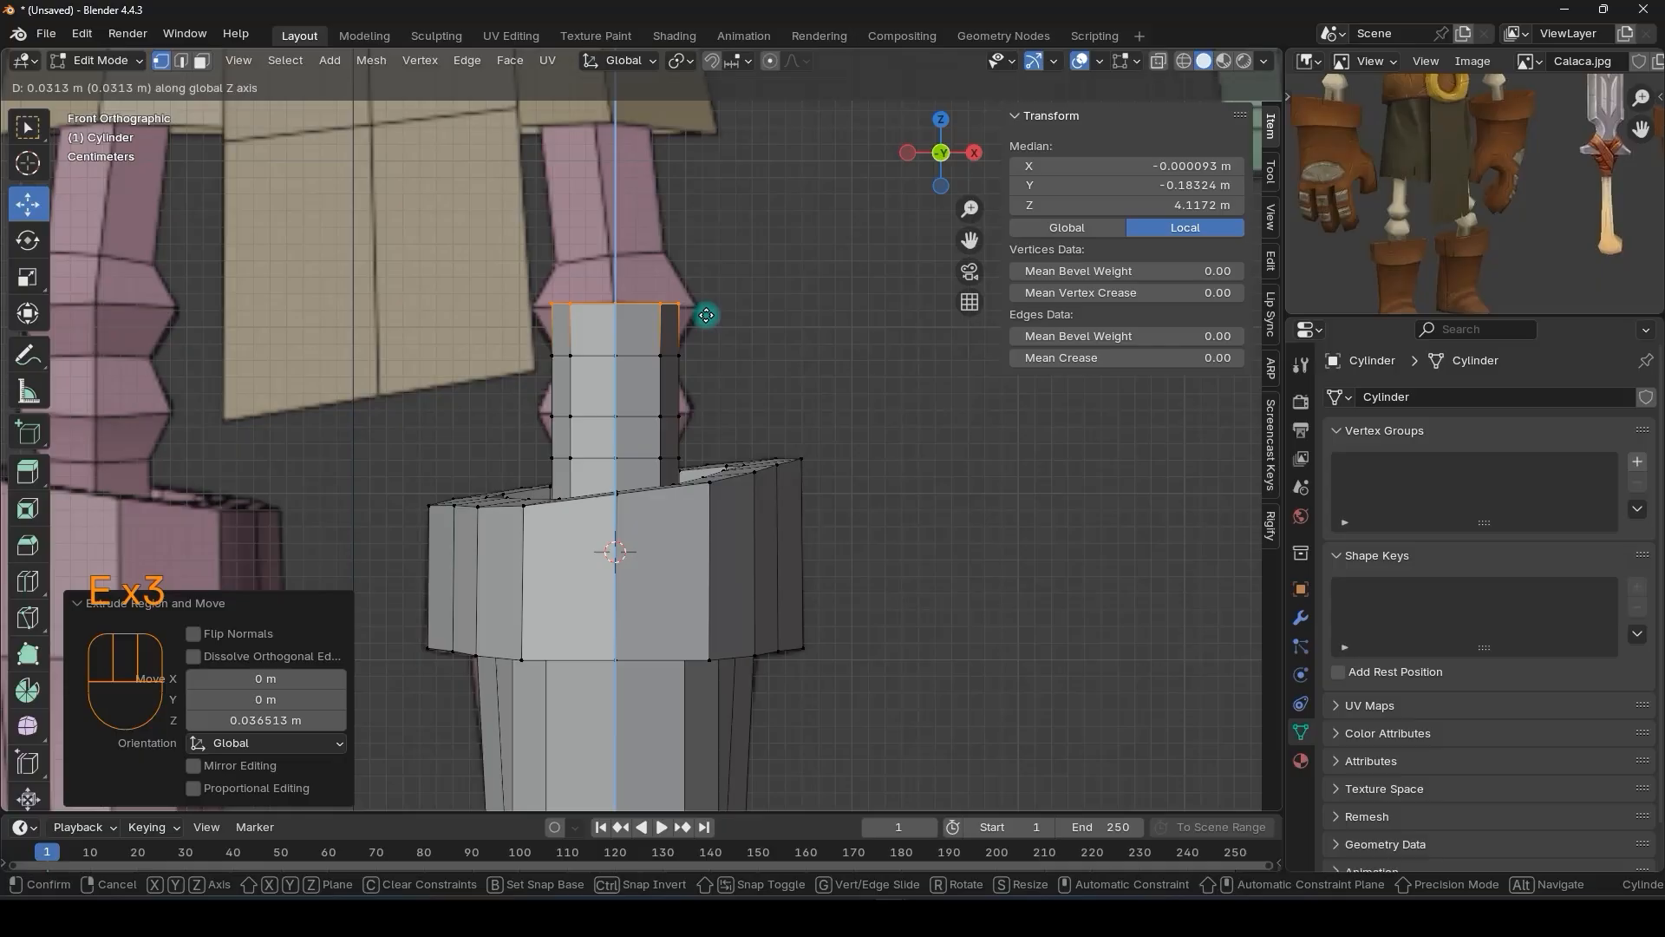
left_click(706, 315)
middle_click_drag(706, 315, 691, 372, "shift")
key("e")
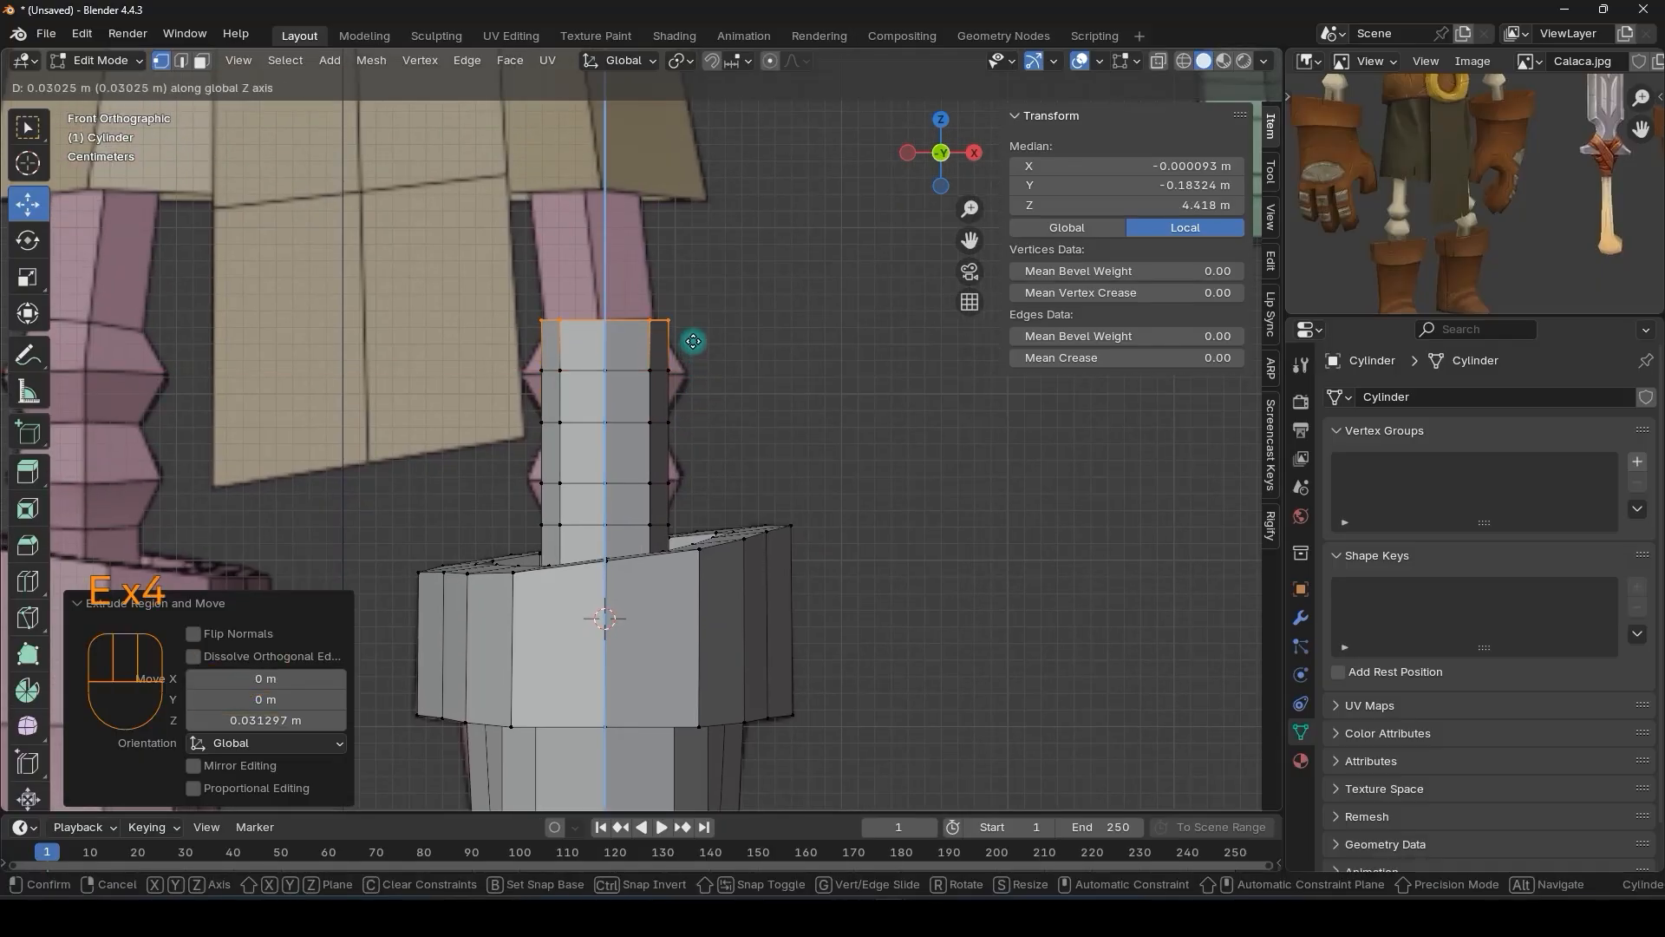
left_click(693, 341)
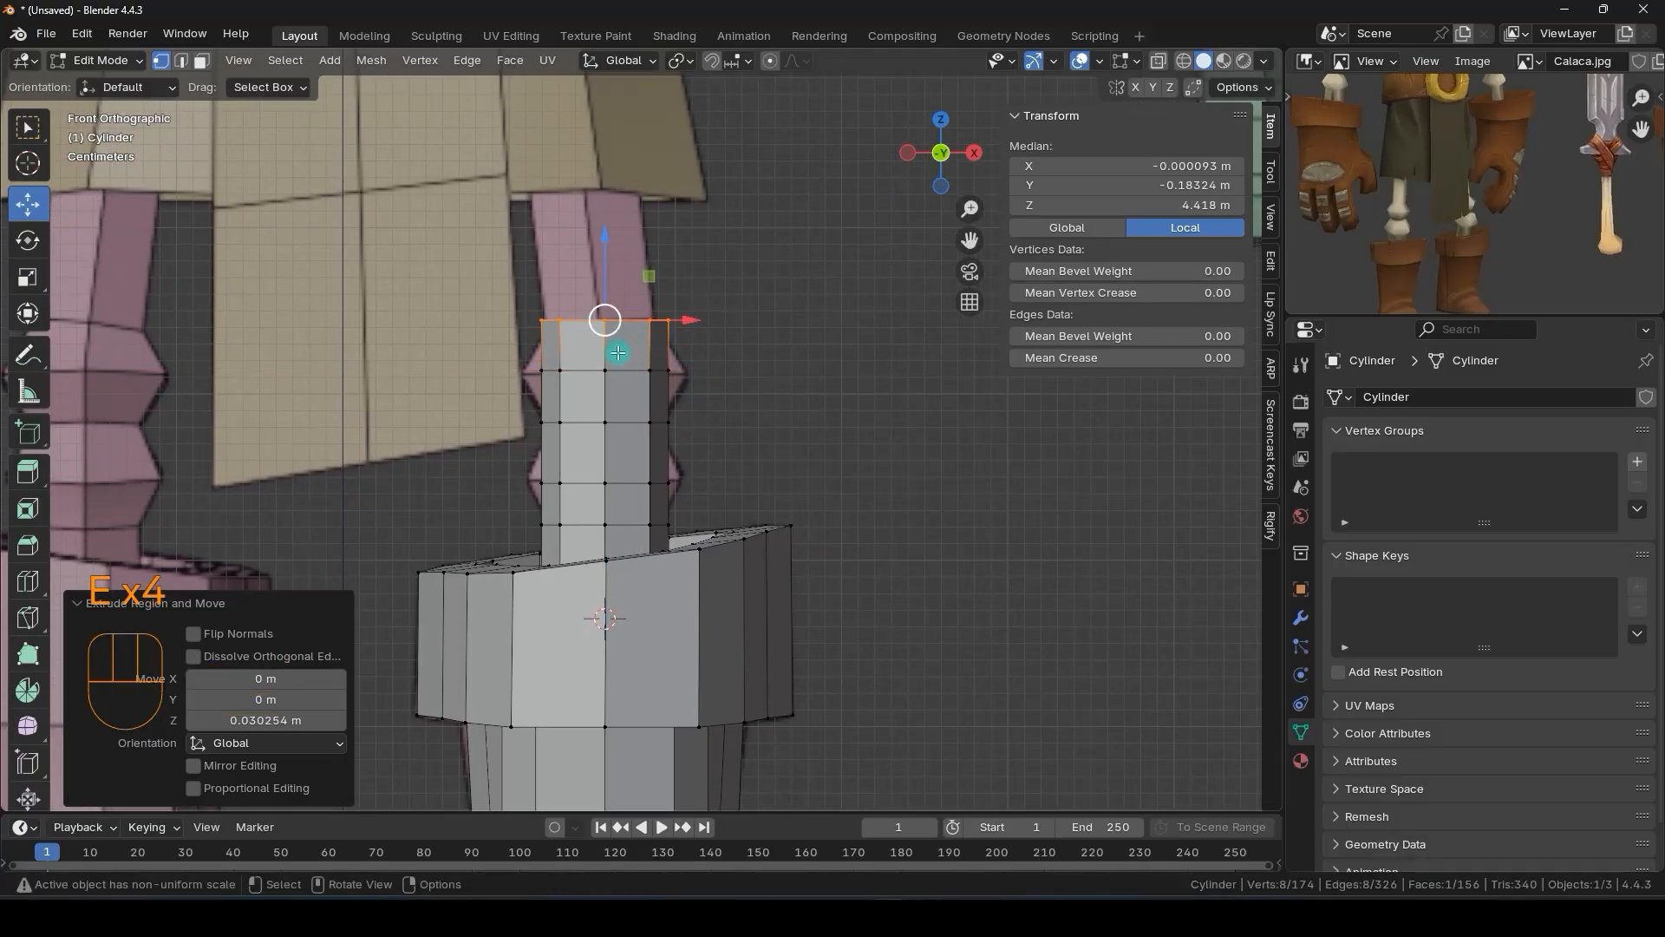
- Widen the leg bone's lower bulge loop with a uniform scale of 1.264 to match the reference
left_click(625, 484, "alt")
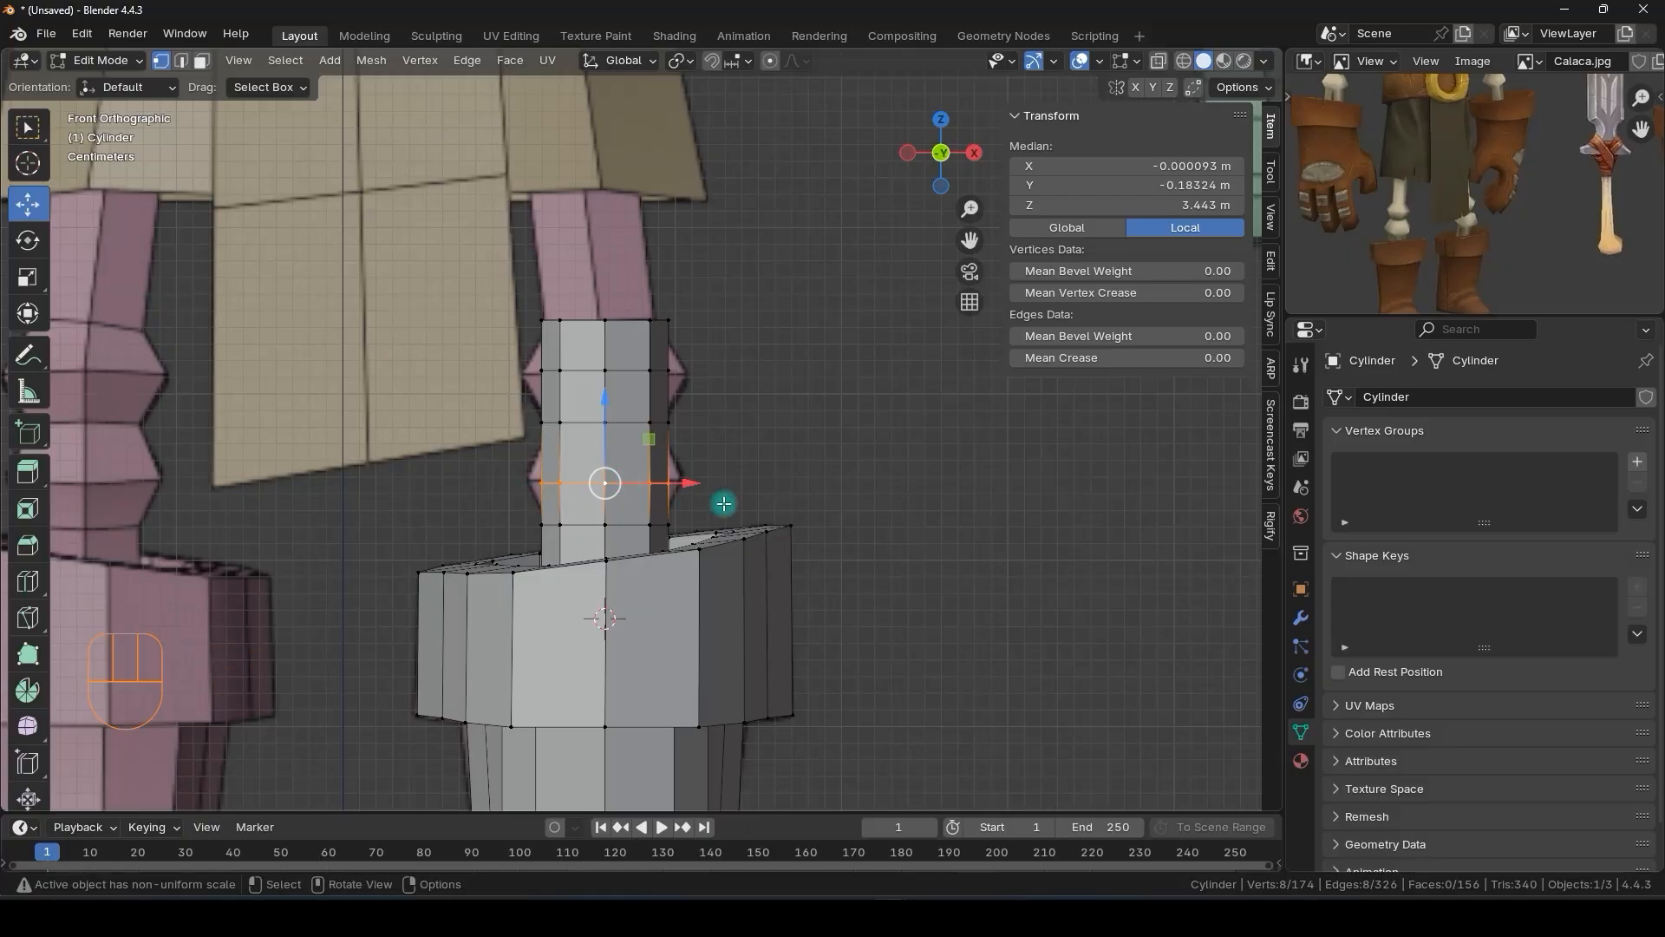
key("s")
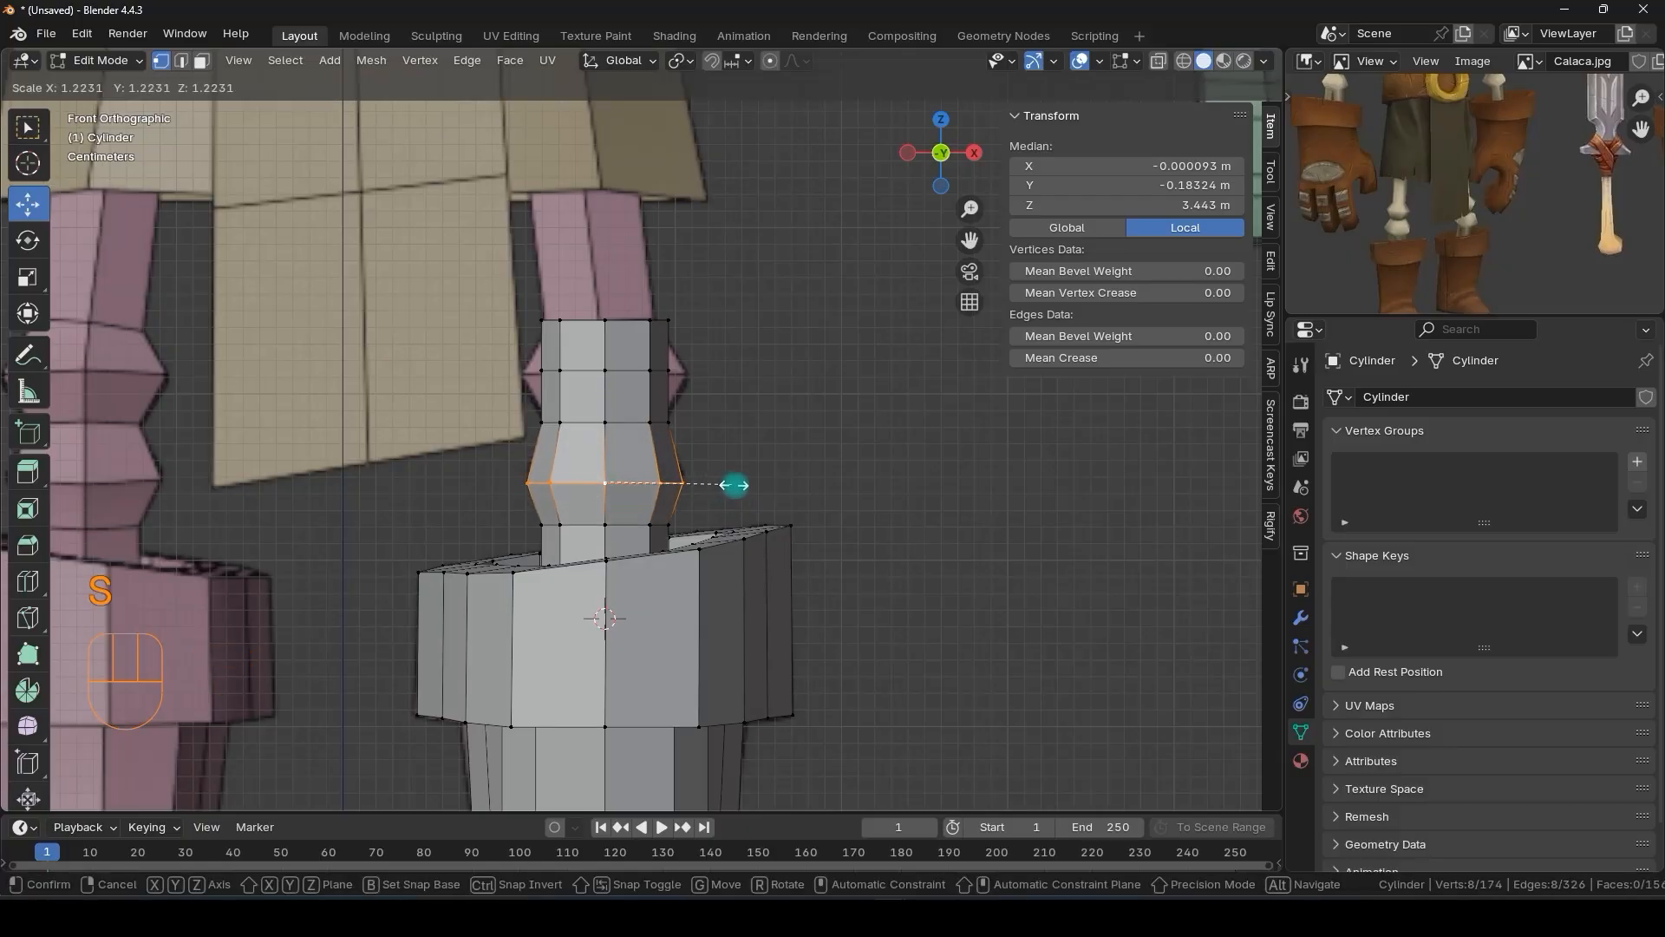
left_click(737, 484)
- Using X-ray display, narrow the waist loop to about 0.93 and widen the upper bulge loop by about 1.39
key("alt+z")
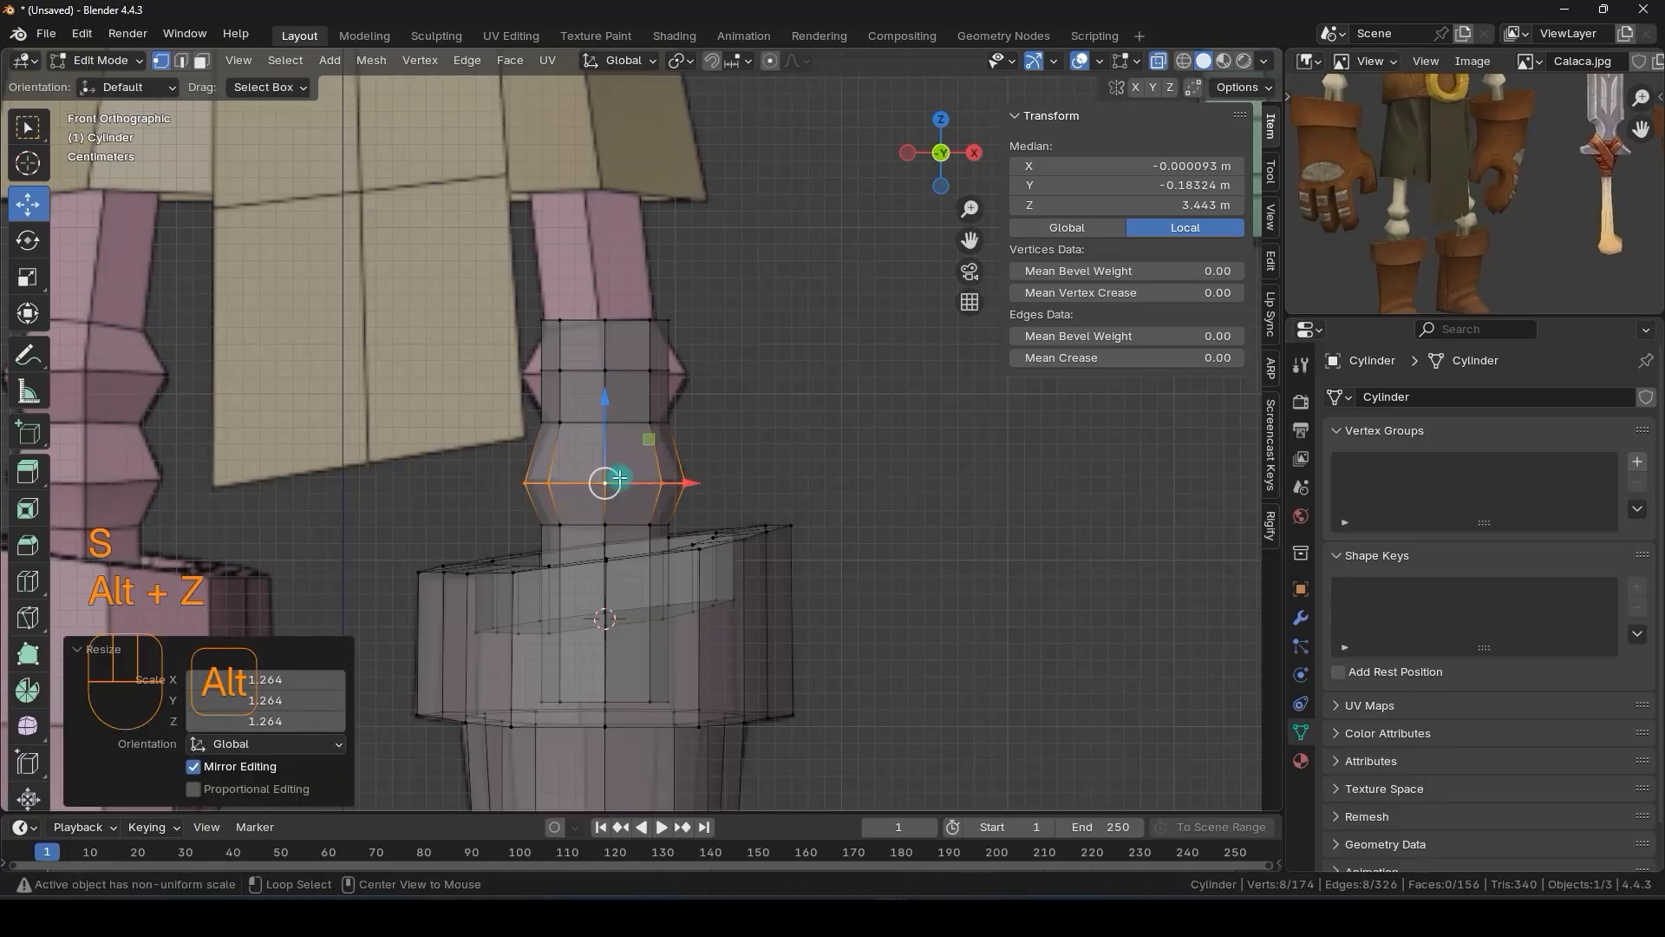
scroll(667, 460, "up", 2)
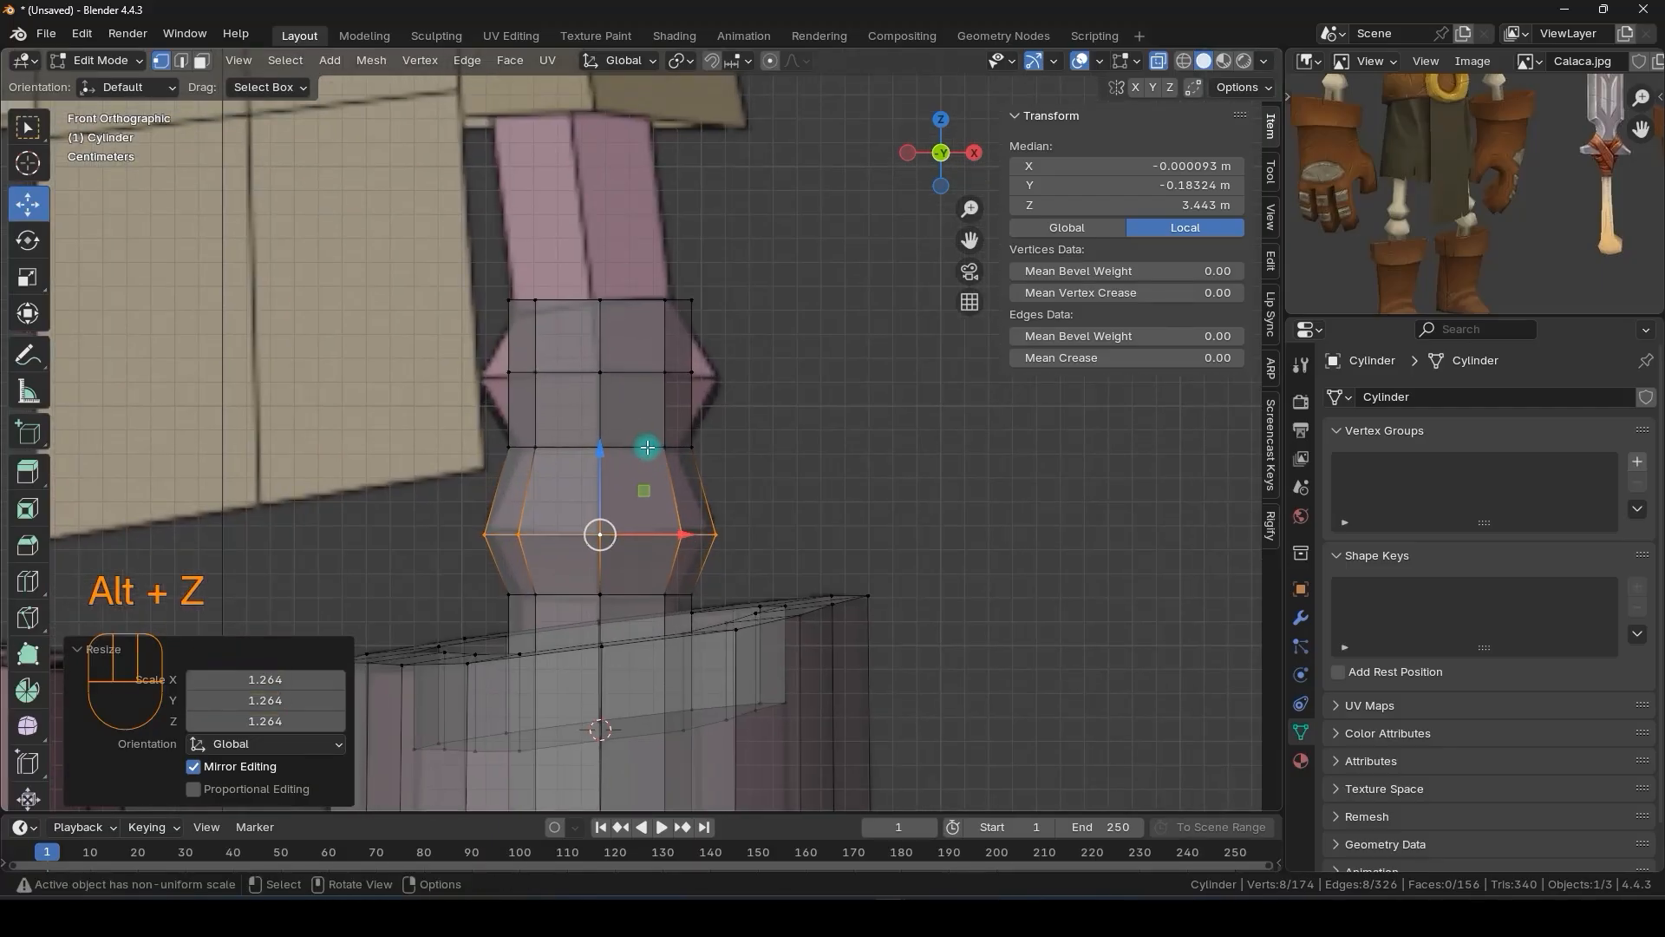
left_click(651, 449, "alt")
key("s")
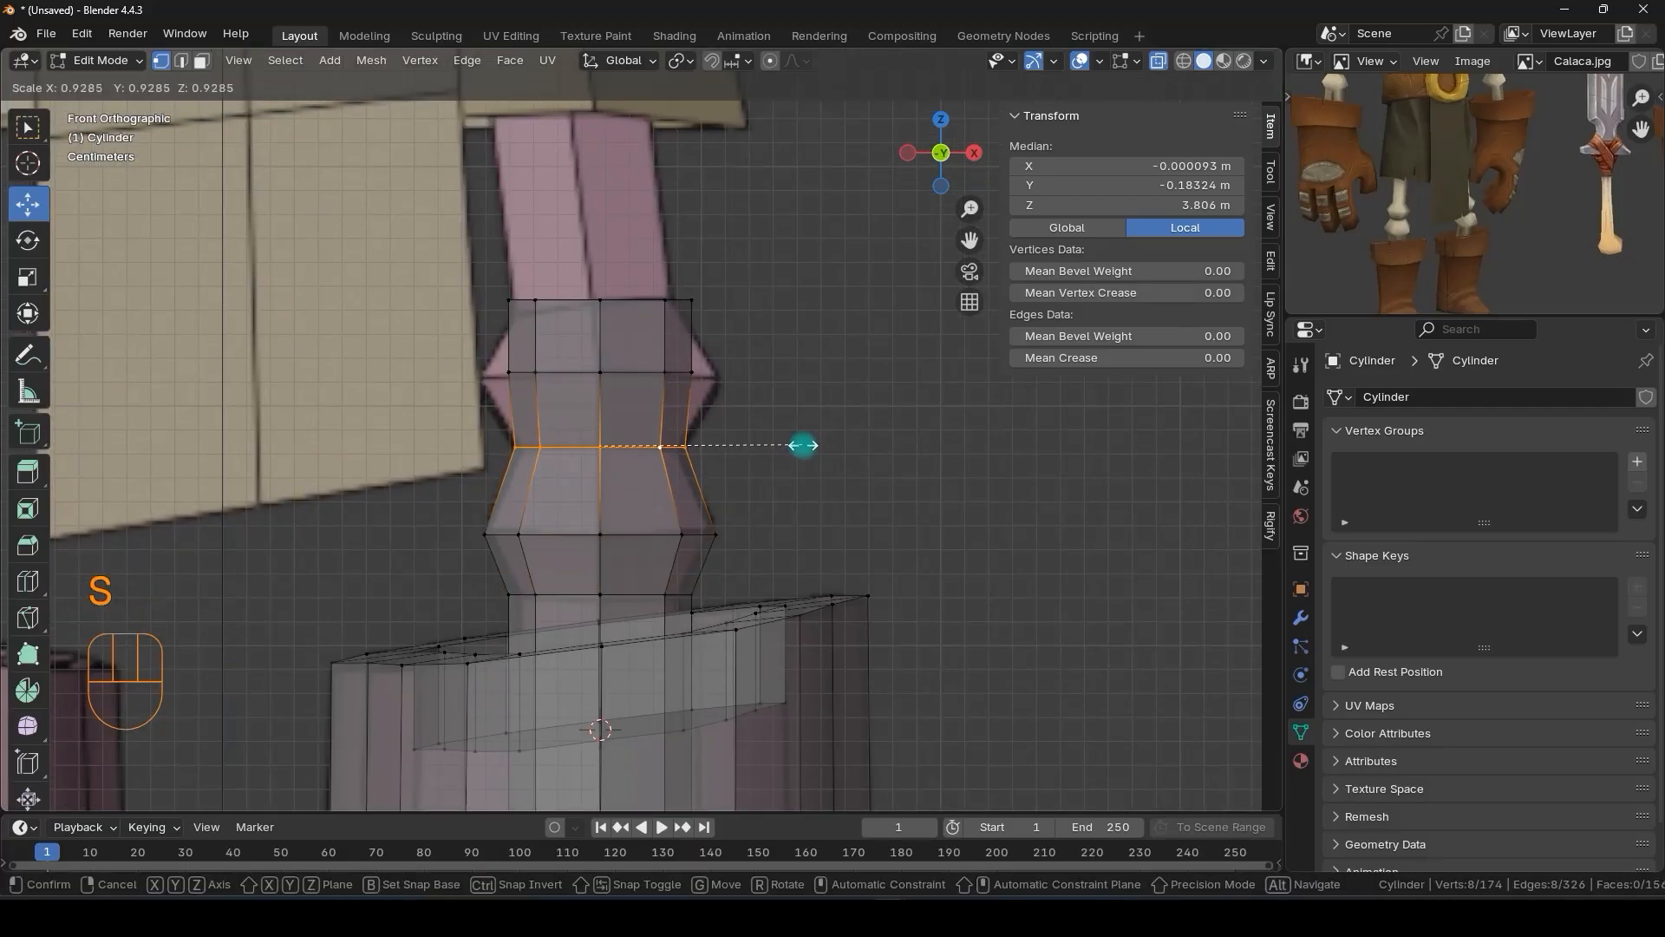
left_click(802, 445)
left_click(614, 373, "alt")
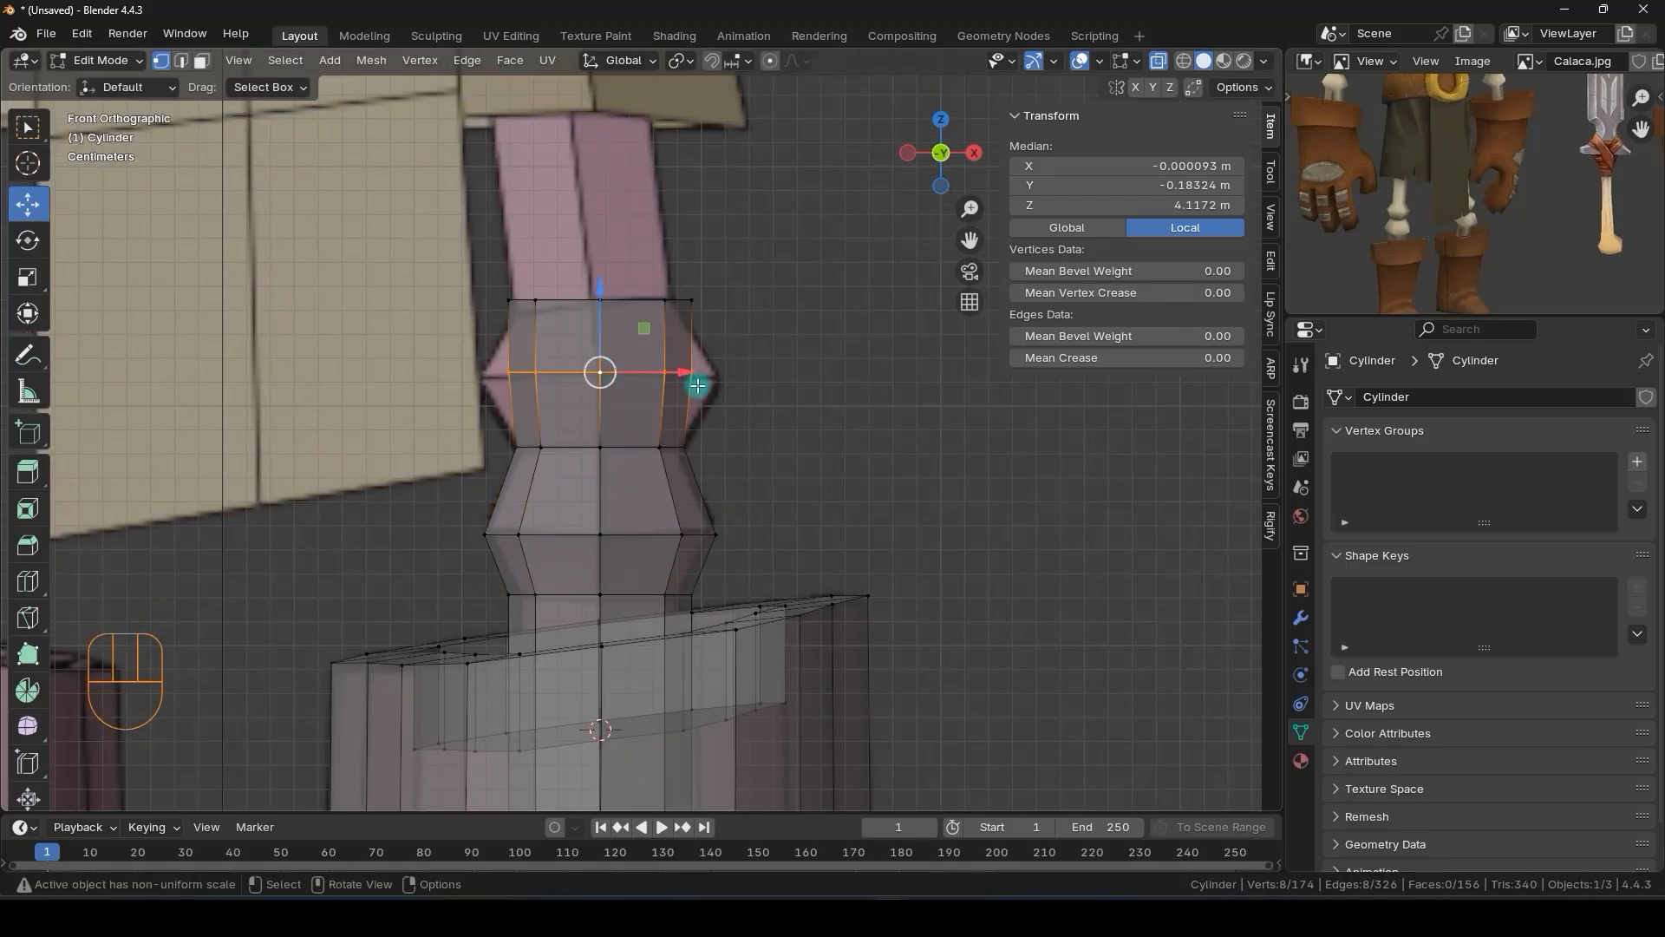
key("s")
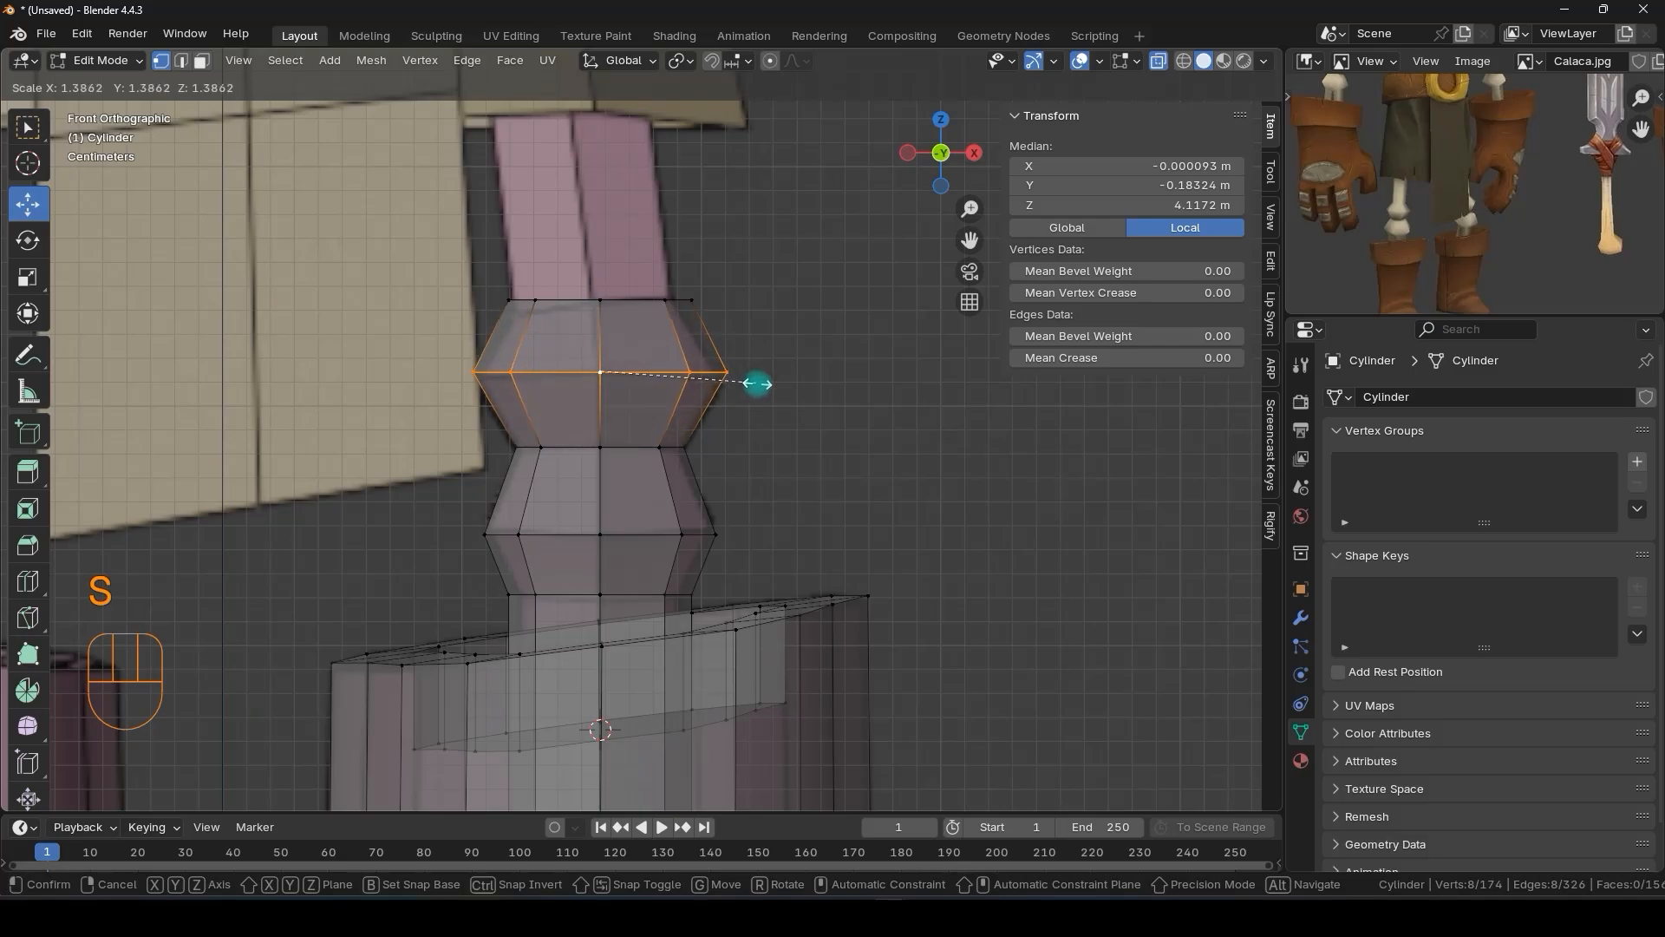
left_click(757, 383)
- Extrude the leg bone's top vertices about 0.146 m upwards along global Z to form the shaft beneath the skirt
left_click_drag(714, 252, 494, 325)
scroll(598, 314, "down", 2)
middle_click_drag(616, 320, 624, 383, "shift")
key("alt+z")
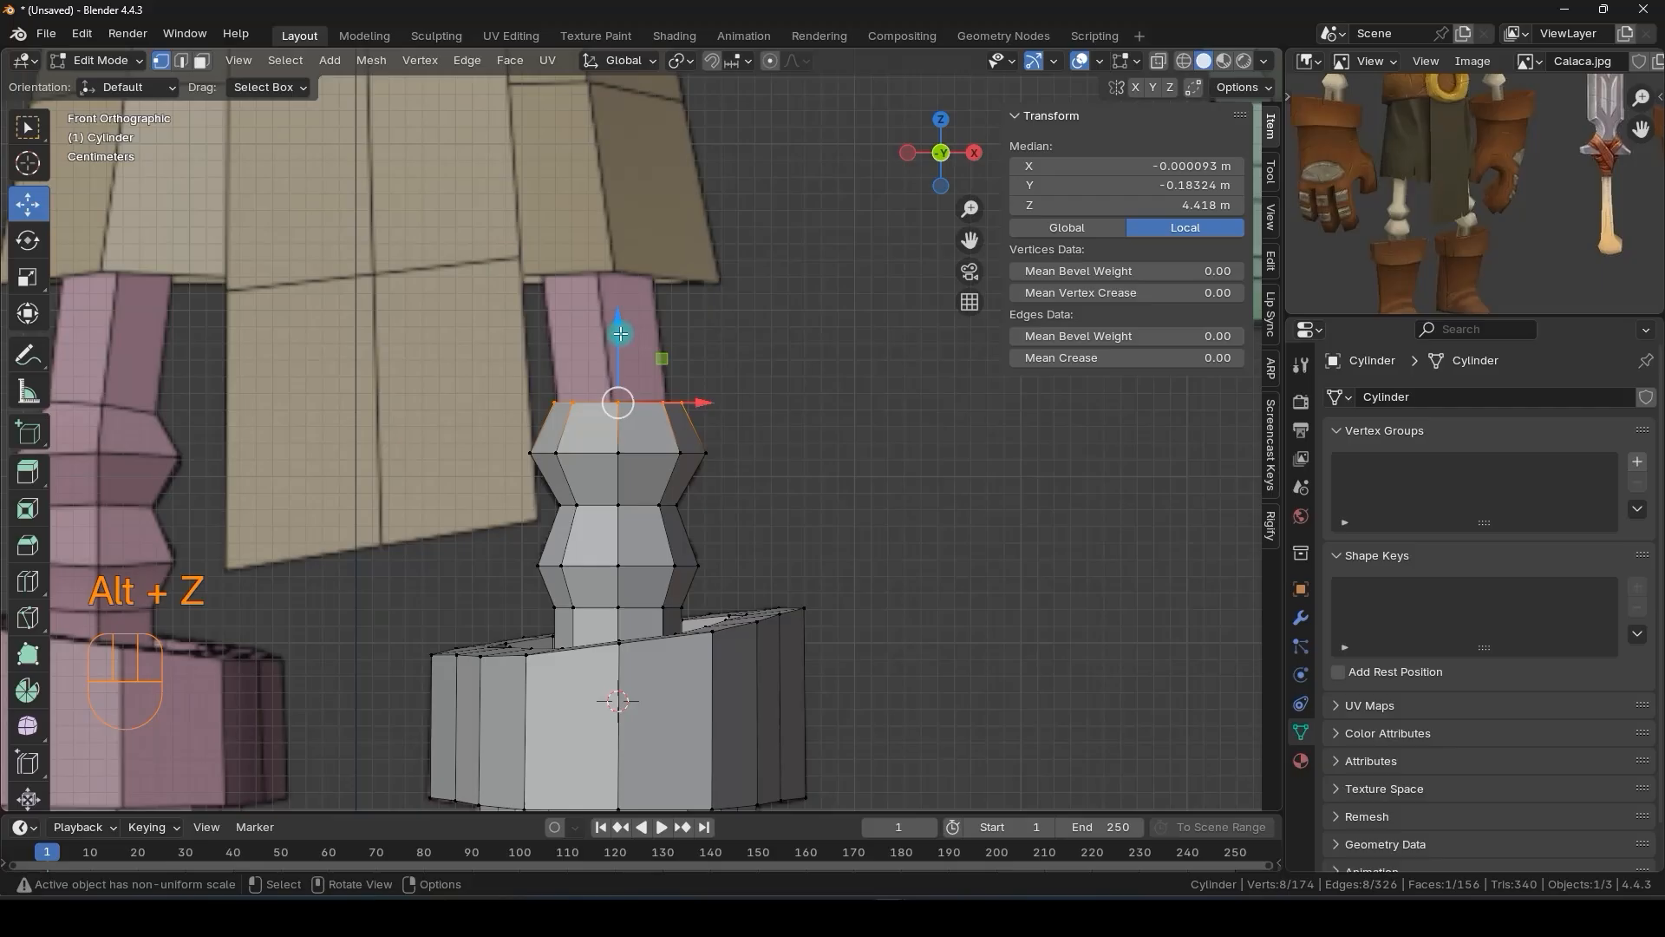
key("alt+z")
key("e")
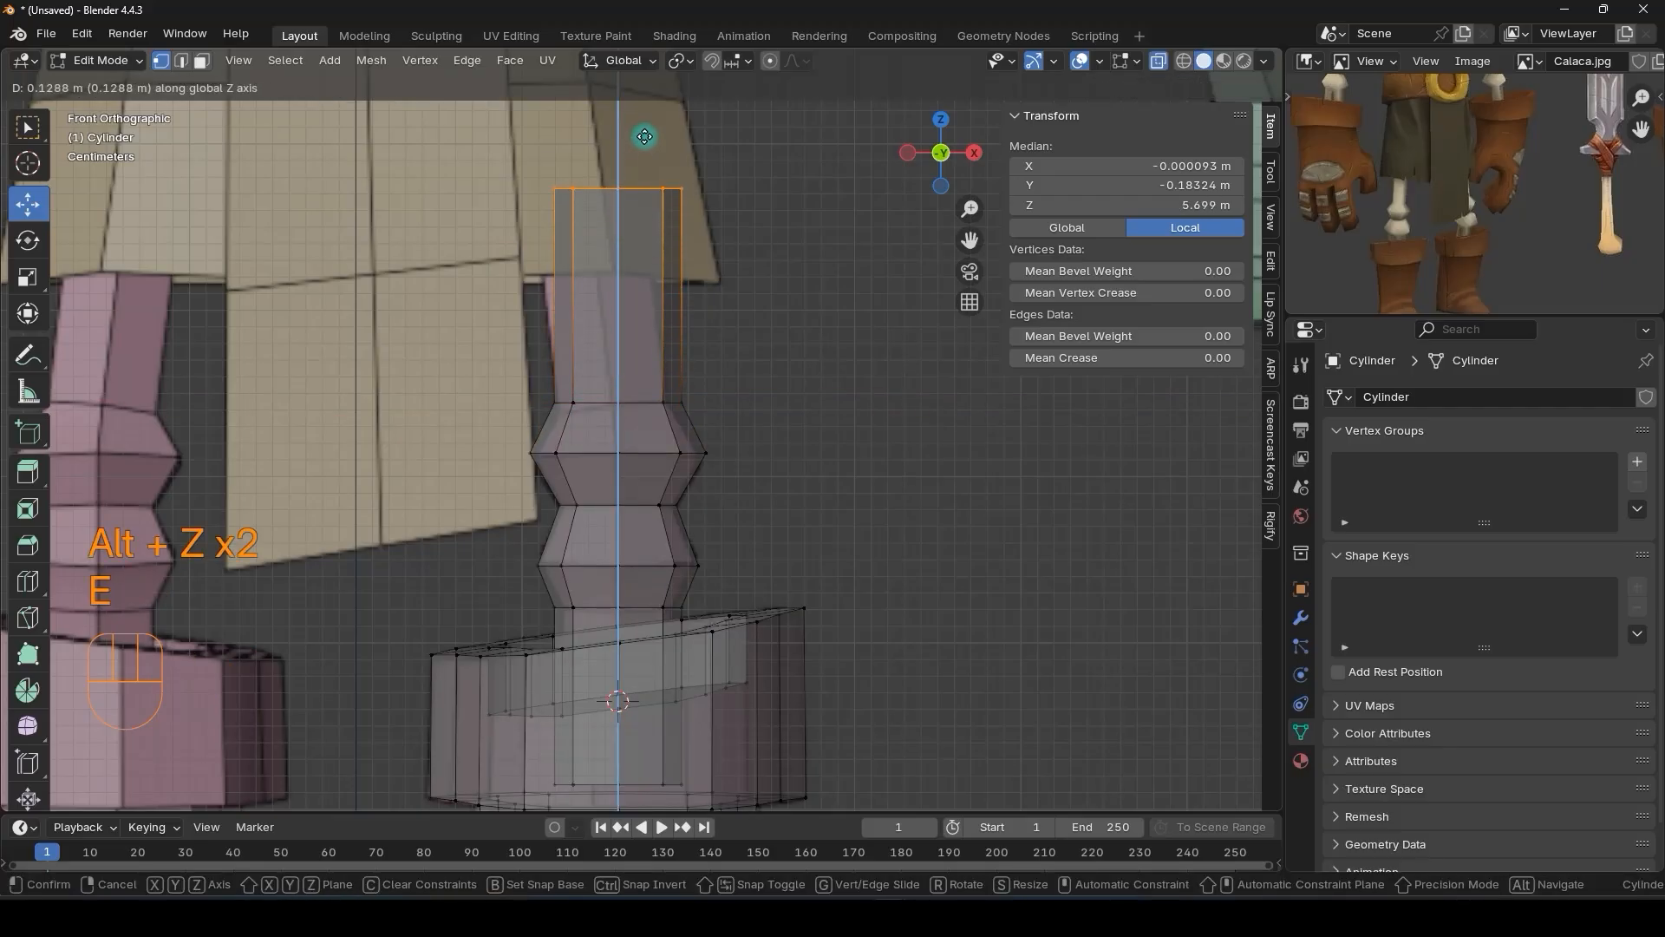
left_click(646, 113)
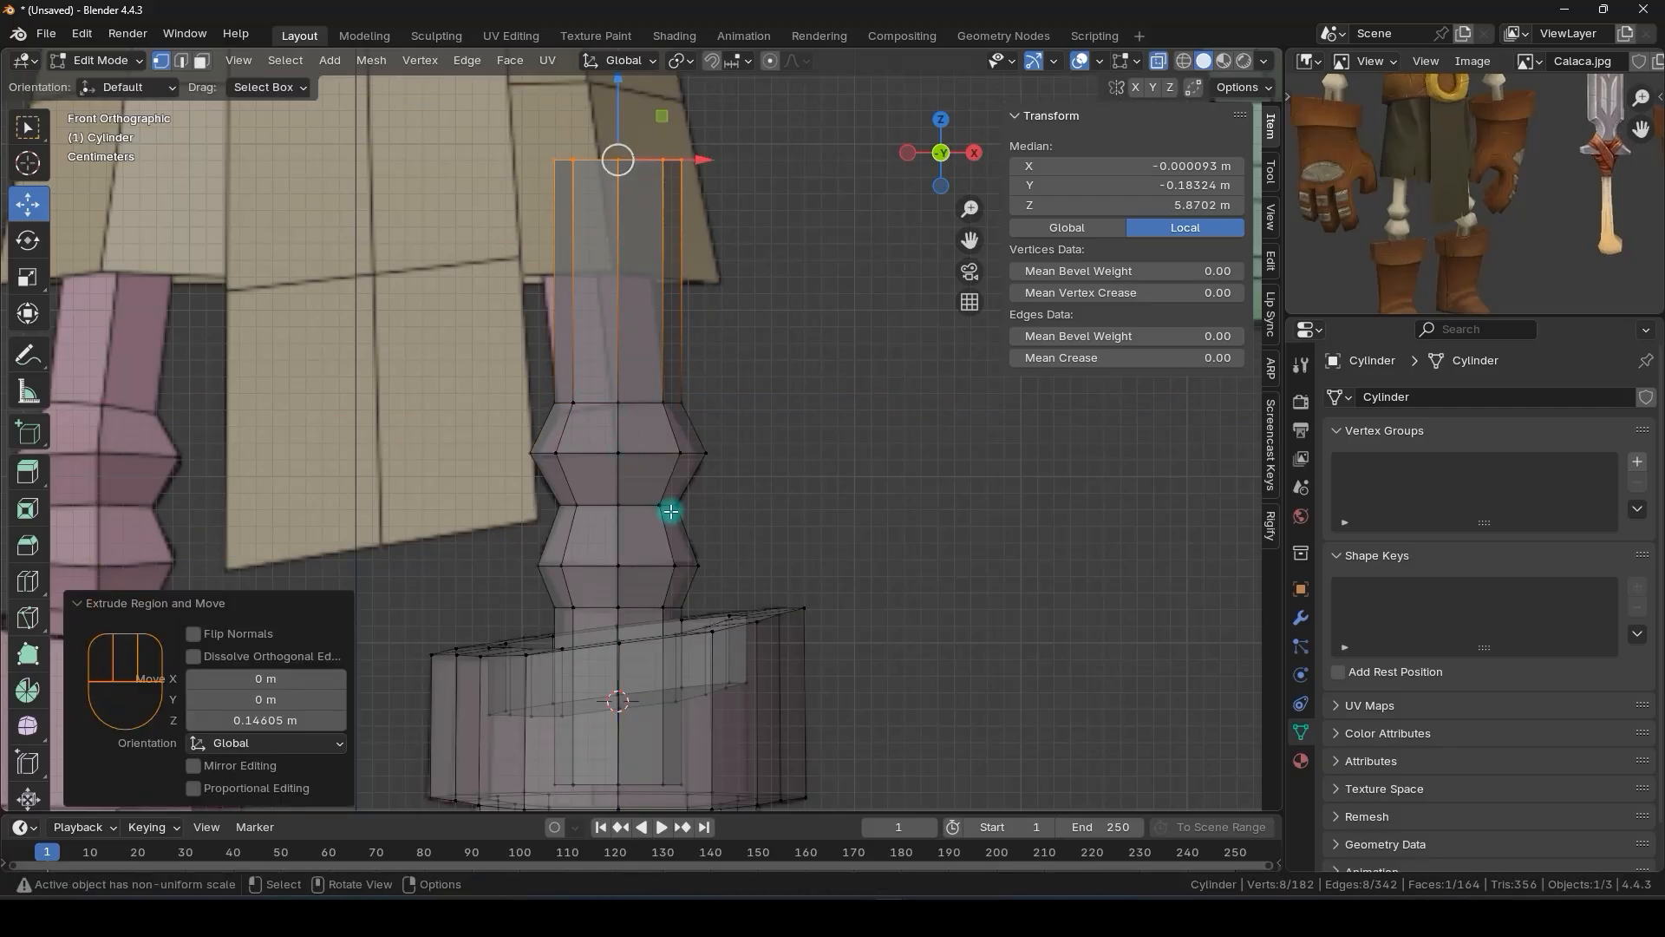
- In right view, select the leg bone's bulged section and move it about -0.0125 m along Y onto the reference
middle_click_drag(670, 511, 483, 487)
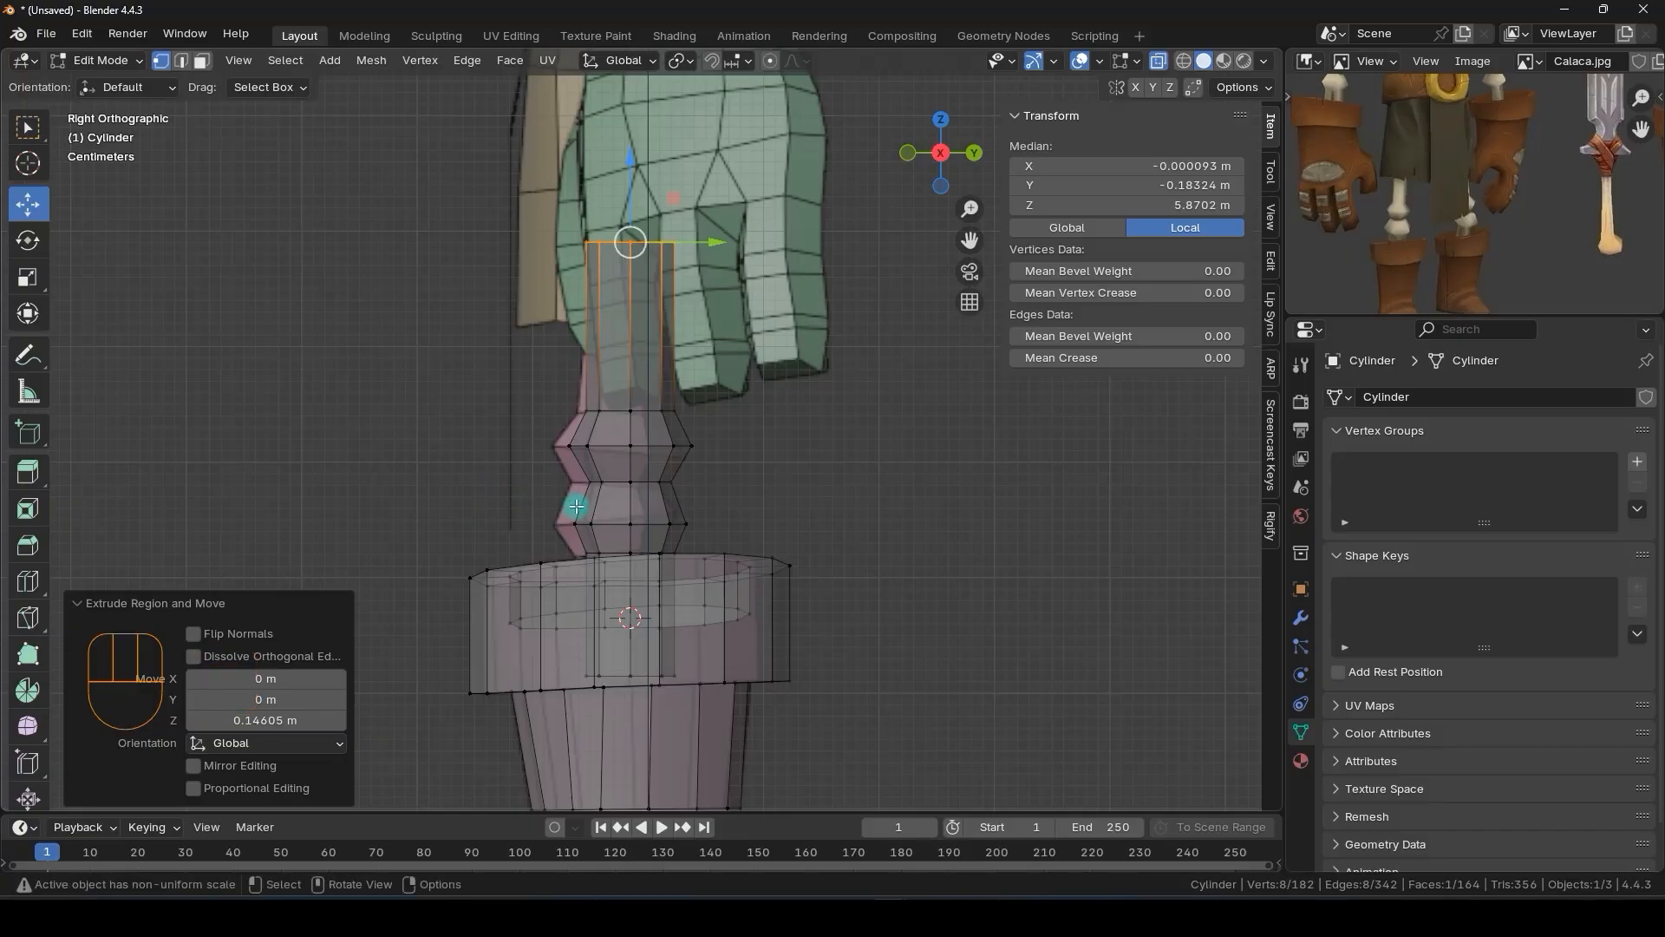
scroll(577, 505, "up", 2)
scroll(662, 595, "down", 1)
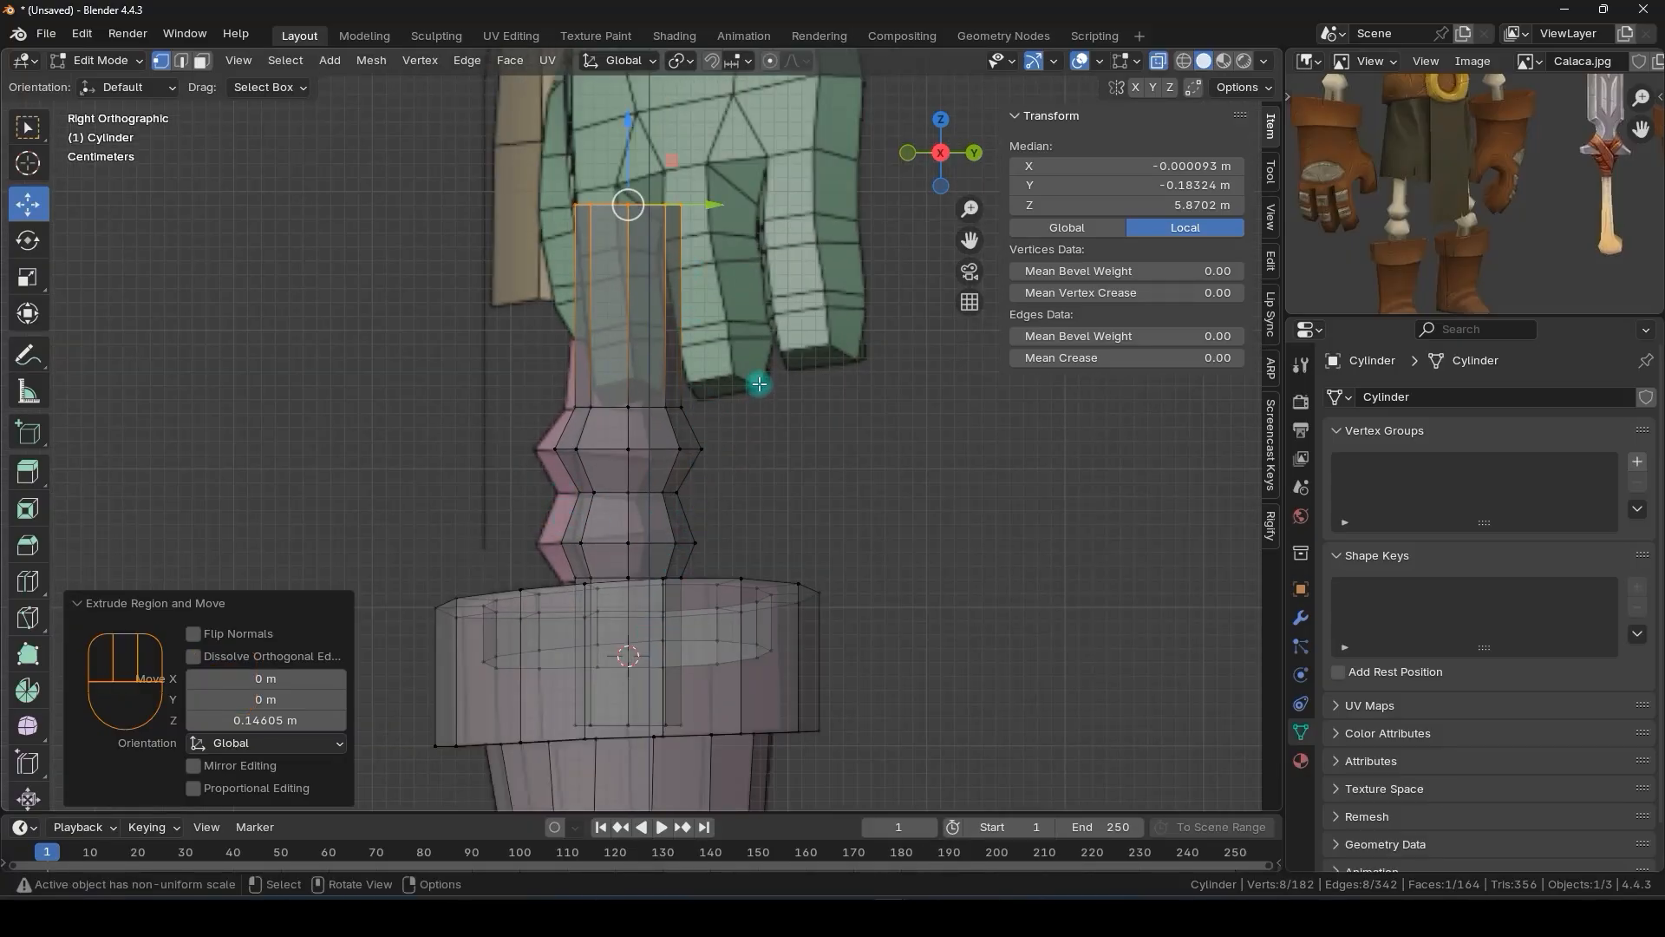
left_click_drag(770, 361, 490, 524)
middle_click_drag(536, 506, 612, 468, "shift")
left_click(618, 452, "alt+shift")
left_click(618, 487, "alt+shift")
left_click_drag(679, 399, 673, 404)
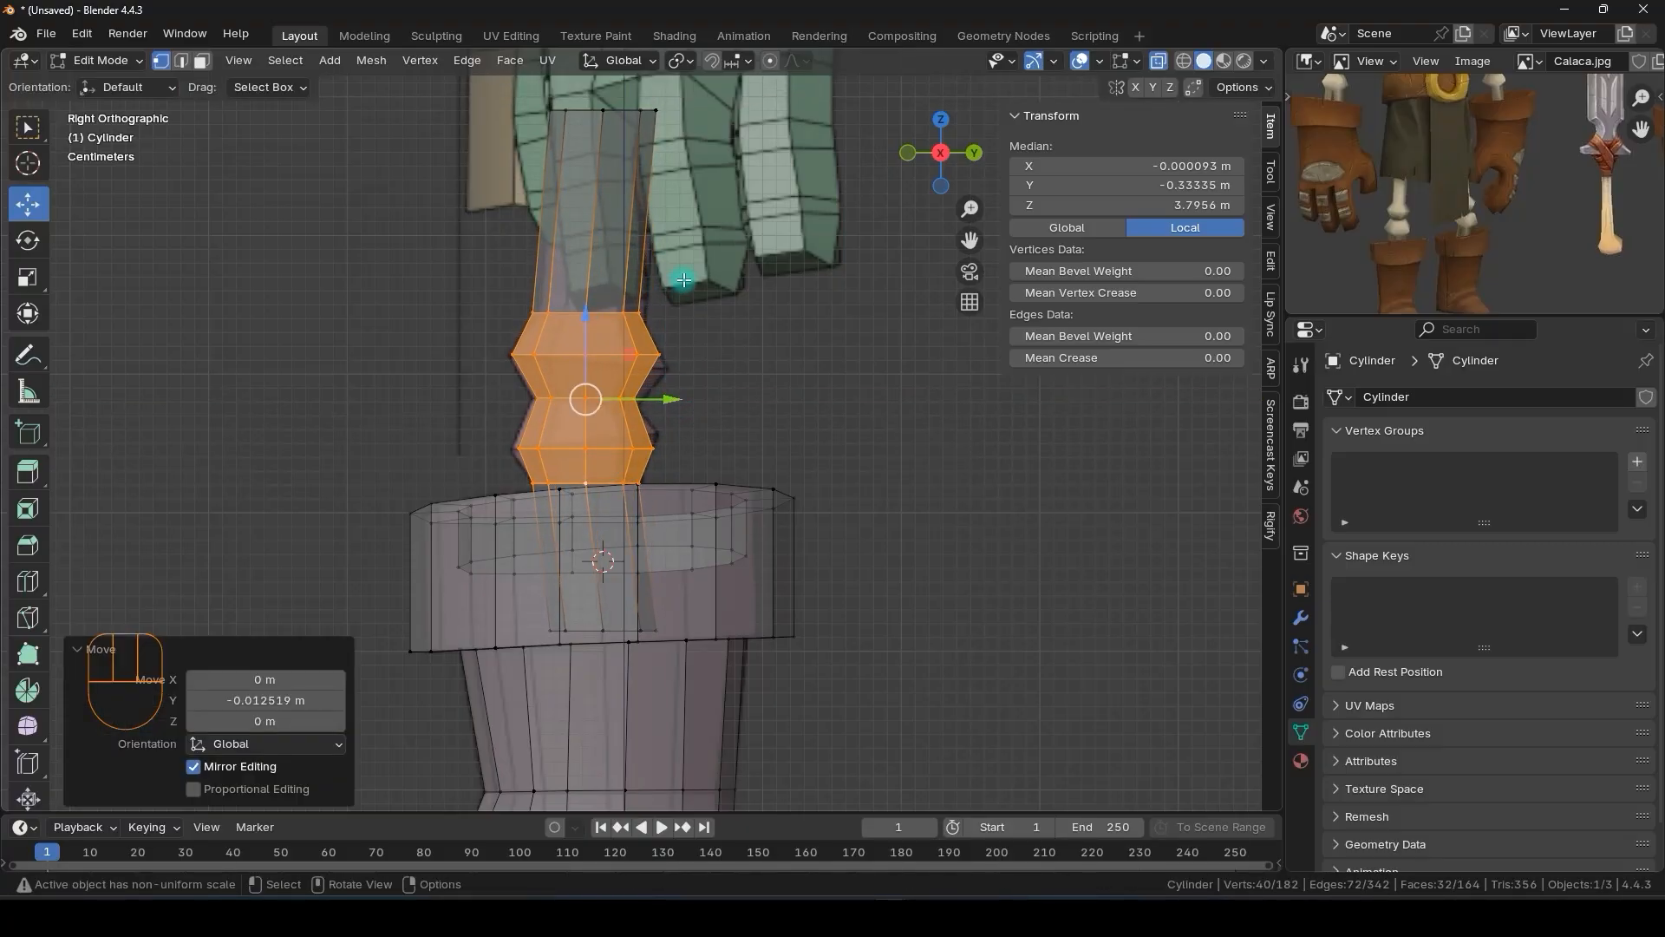
- Rotate the upper bulge's widest loop and the loop above it by about 3.6° in right view
left_click_drag(686, 285, 488, 375)
key("r")
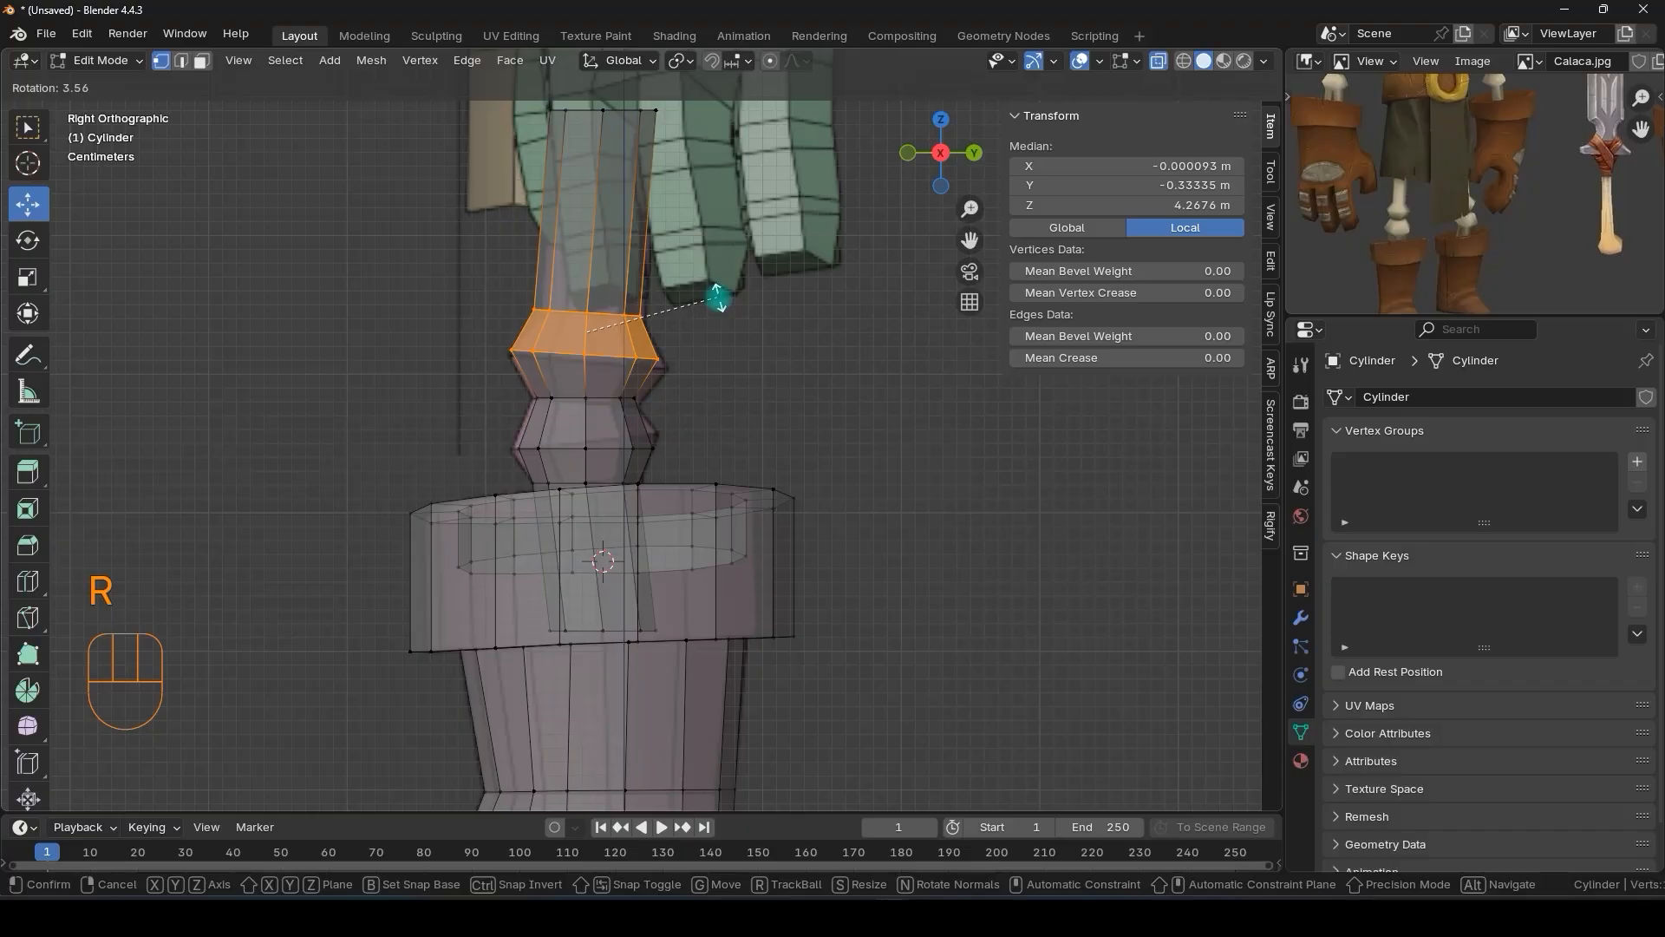
left_click(716, 297)
left_click_drag(672, 340, 685, 425)
key("ctrl+z")
- Rotate the lower bulge loop by about -7° in right view and scale it uniformly by 1.058
left_click(622, 446, "alt")
key("r")
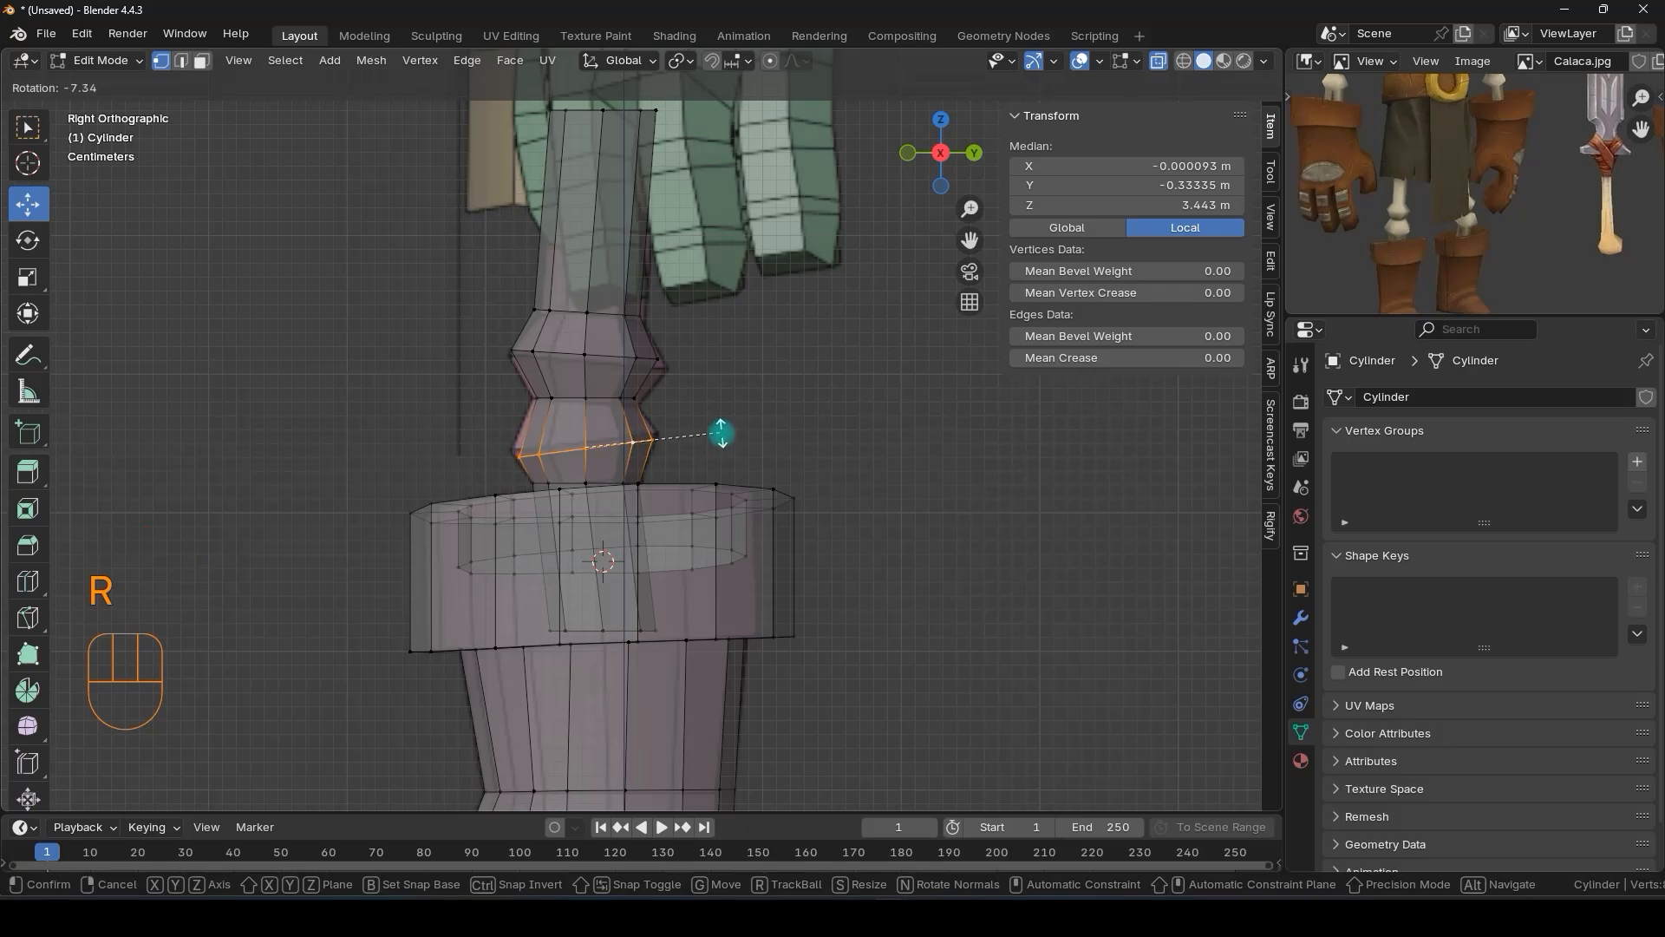
left_click(721, 431)
key("s")
left_click(765, 443)
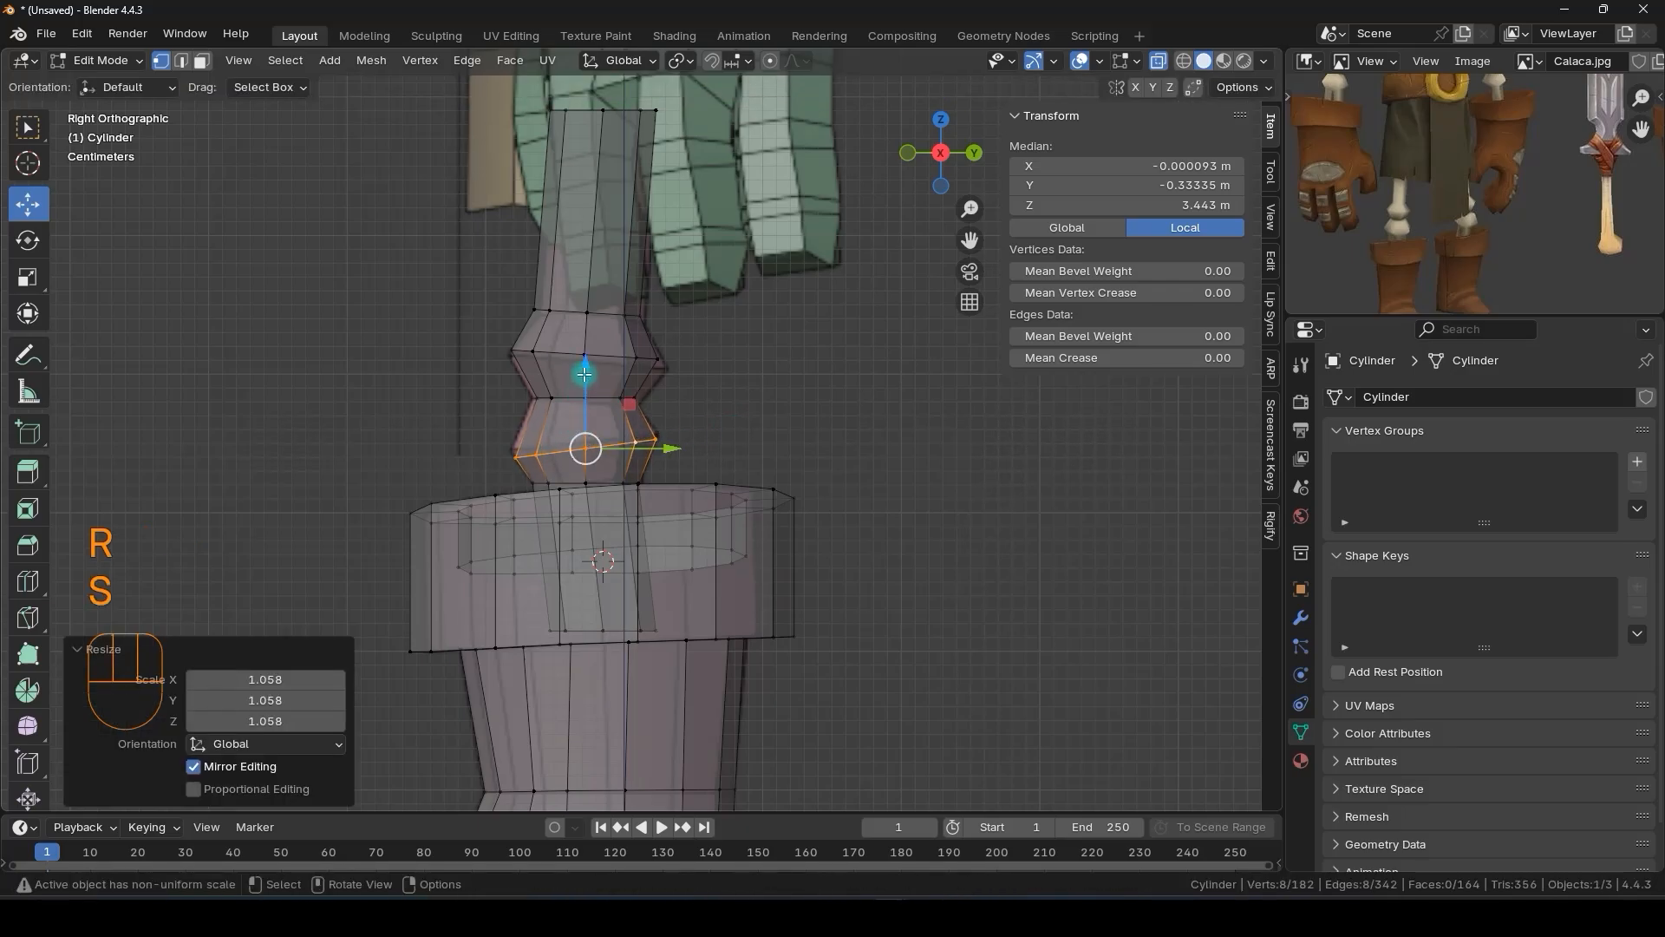
- Raise the lower bulge loop slightly along Z and rotate it by 1.23°
key("s")
left_click(650, 361)
key("r")
left_click(734, 367)
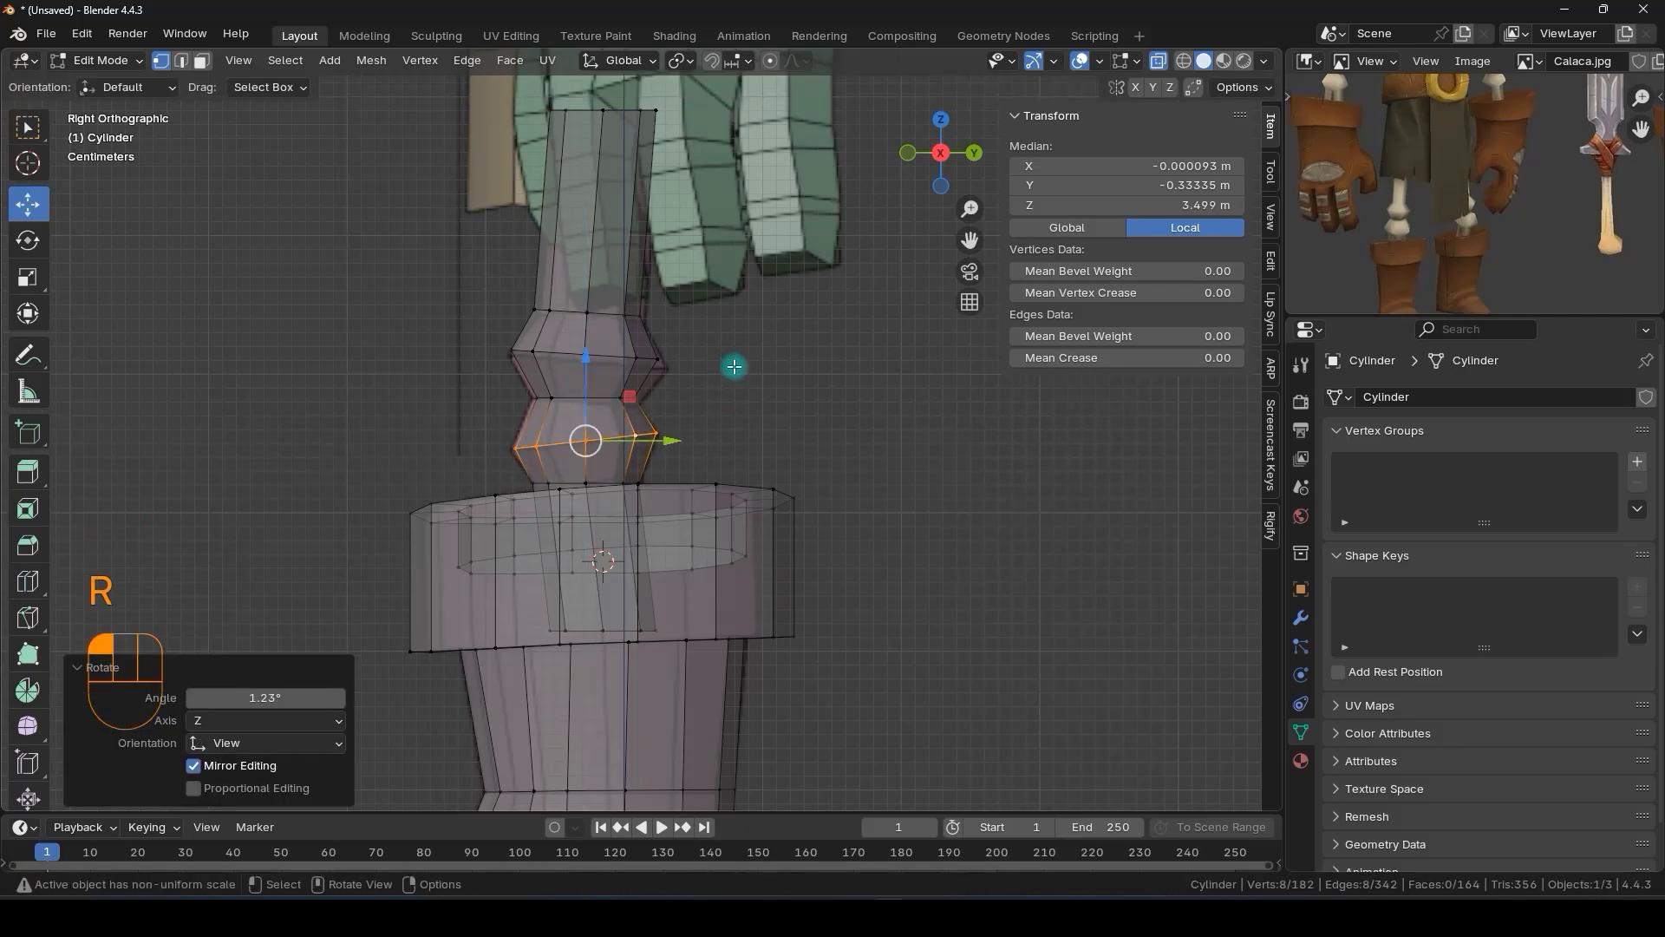
- Scale the waist loop between the two bulges uniformly by 1.05
left_click(598, 397, "alt")
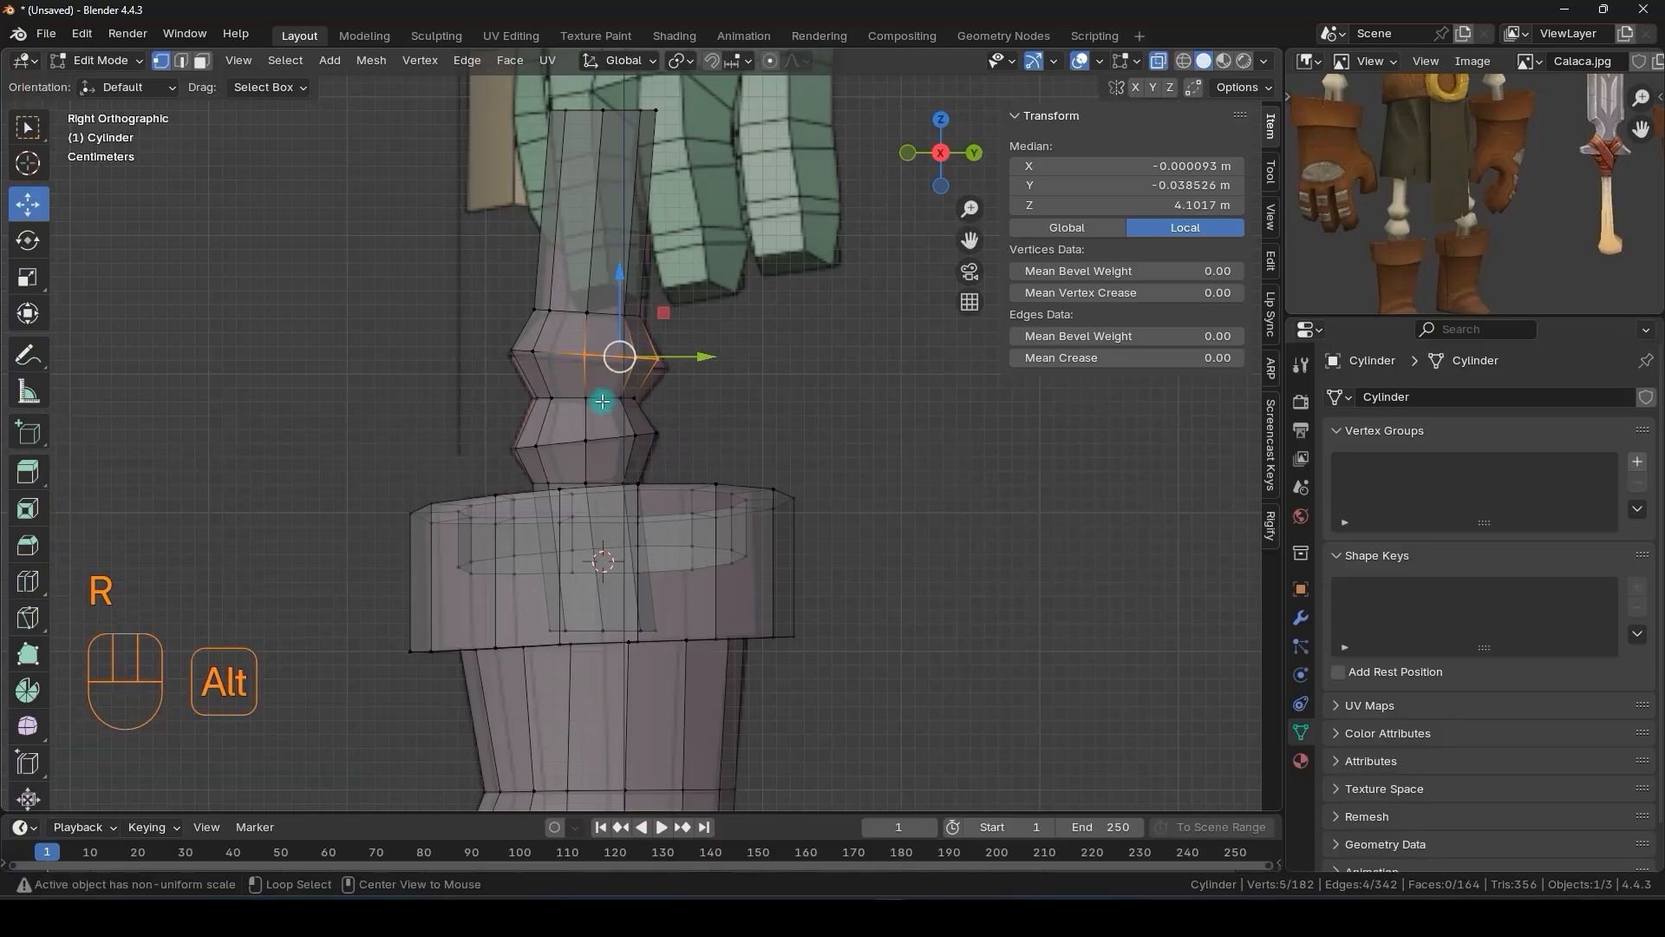
left_click(605, 397, "alt")
key("s")
left_click(711, 397)
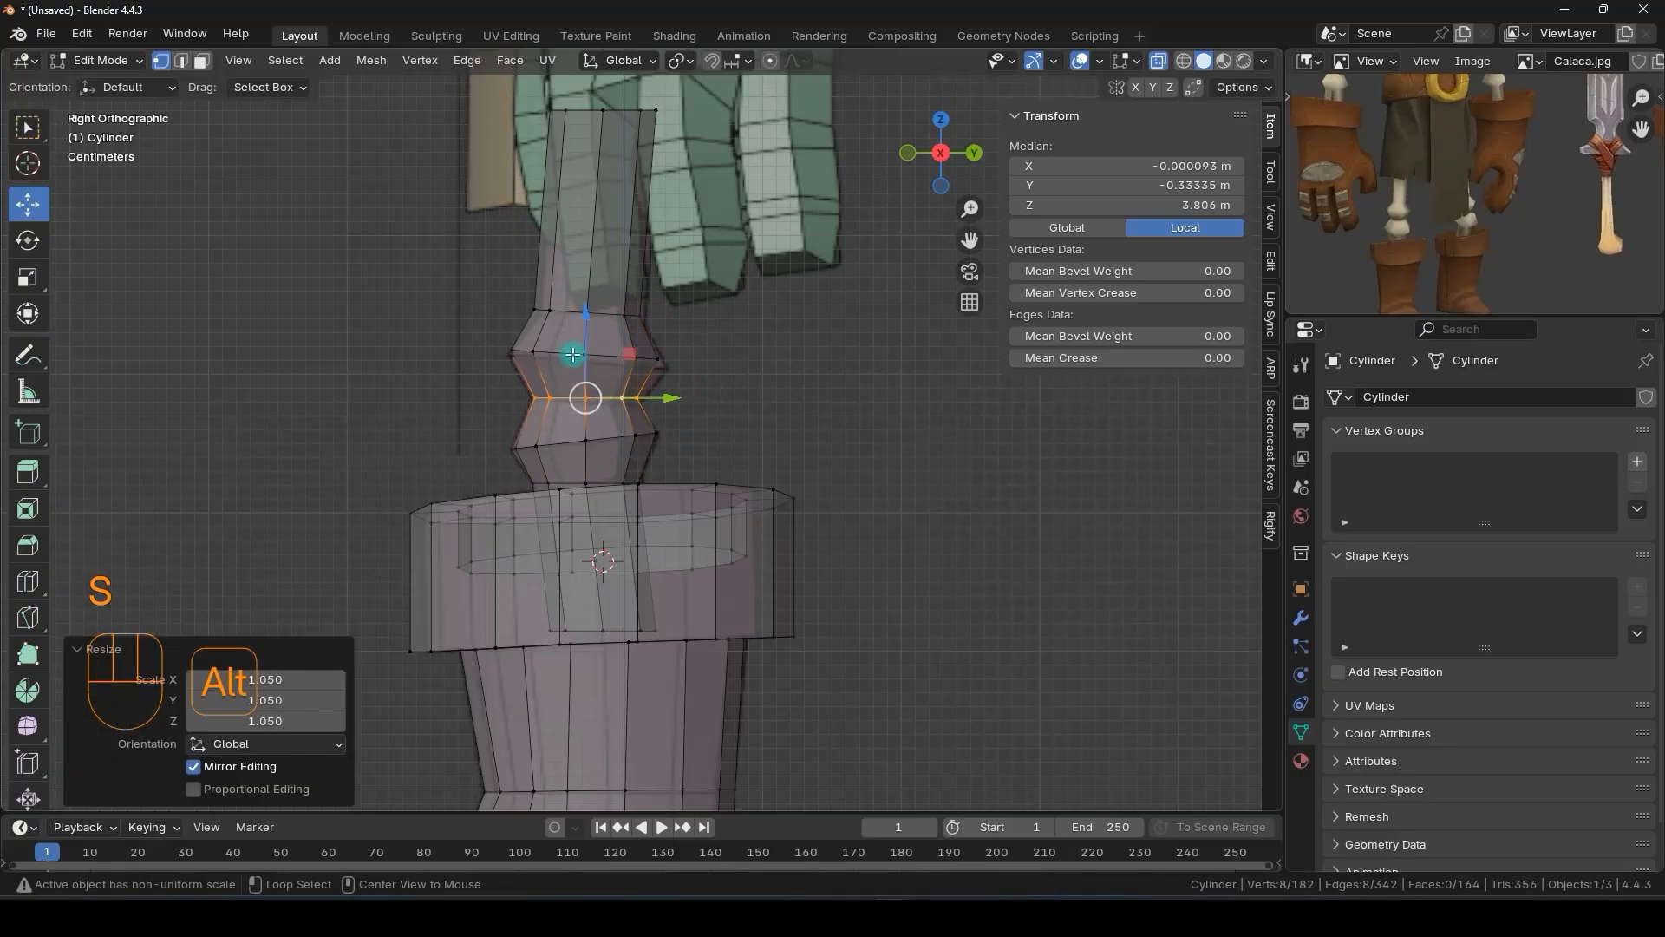
- Scale the upper bulge loop uniformly by 1.072 and fine-tune its position along Z and Y
left_click(586, 355, "alt")
key("s")
left_click(672, 367)
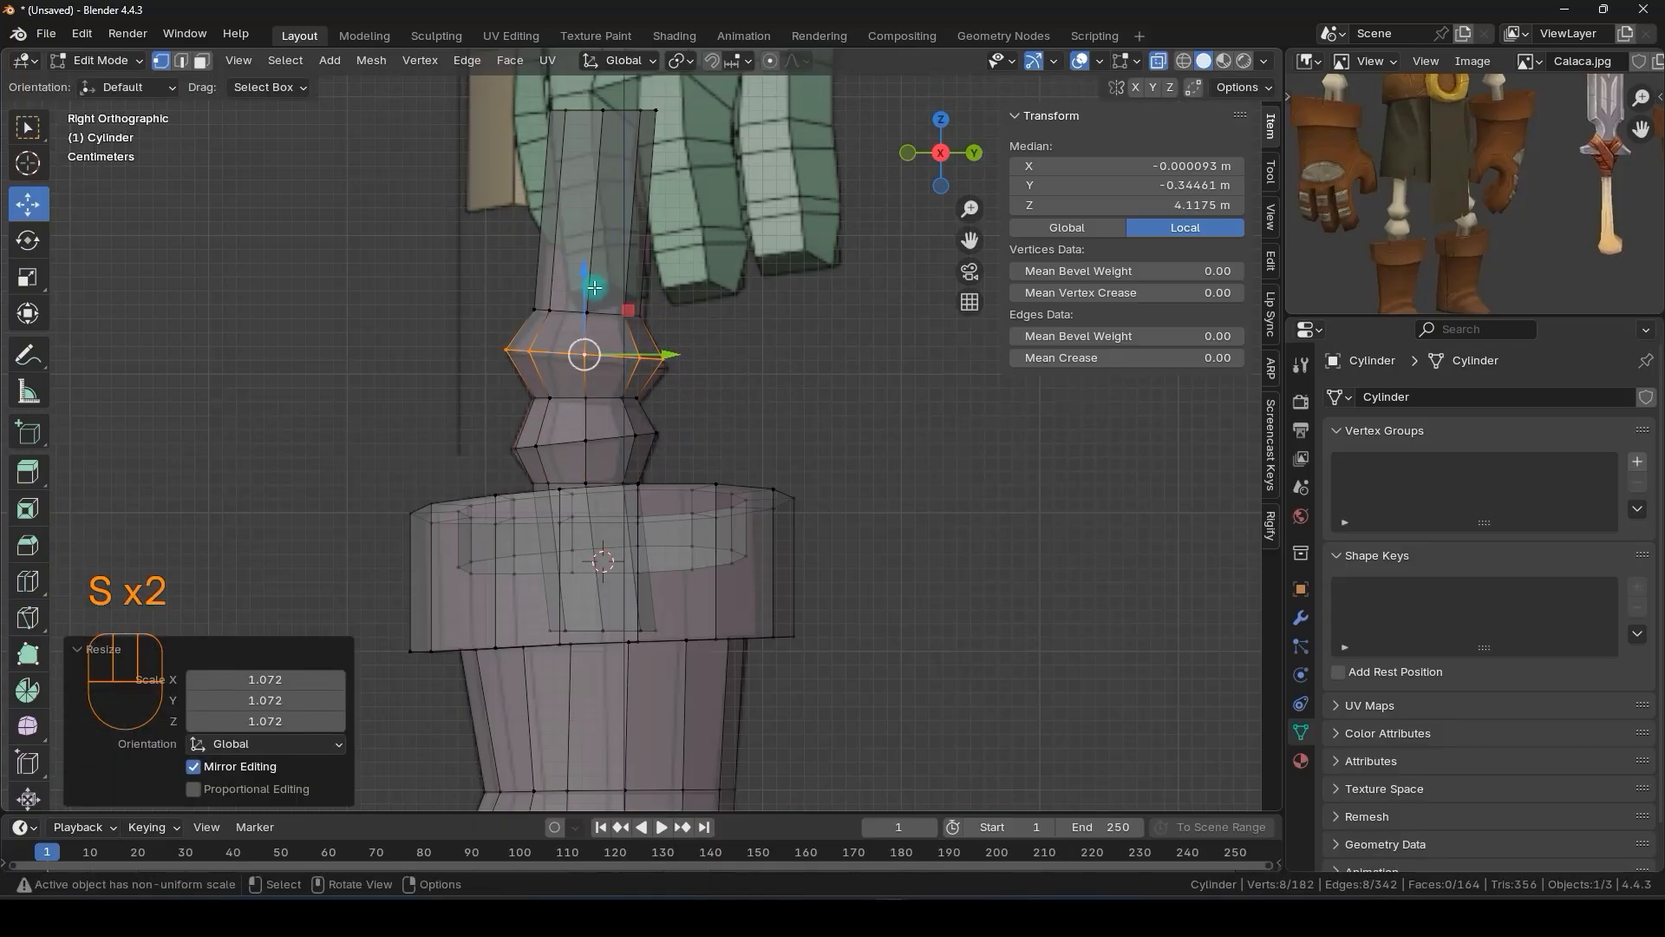
left_click_drag(586, 274, 583, 280)
left_click_drag(665, 353, 672, 364)
- Select the top ring of the leg bone's shaft in front view
middle_click_drag(672, 364, 809, 362)
left_click(639, 204, "alt")
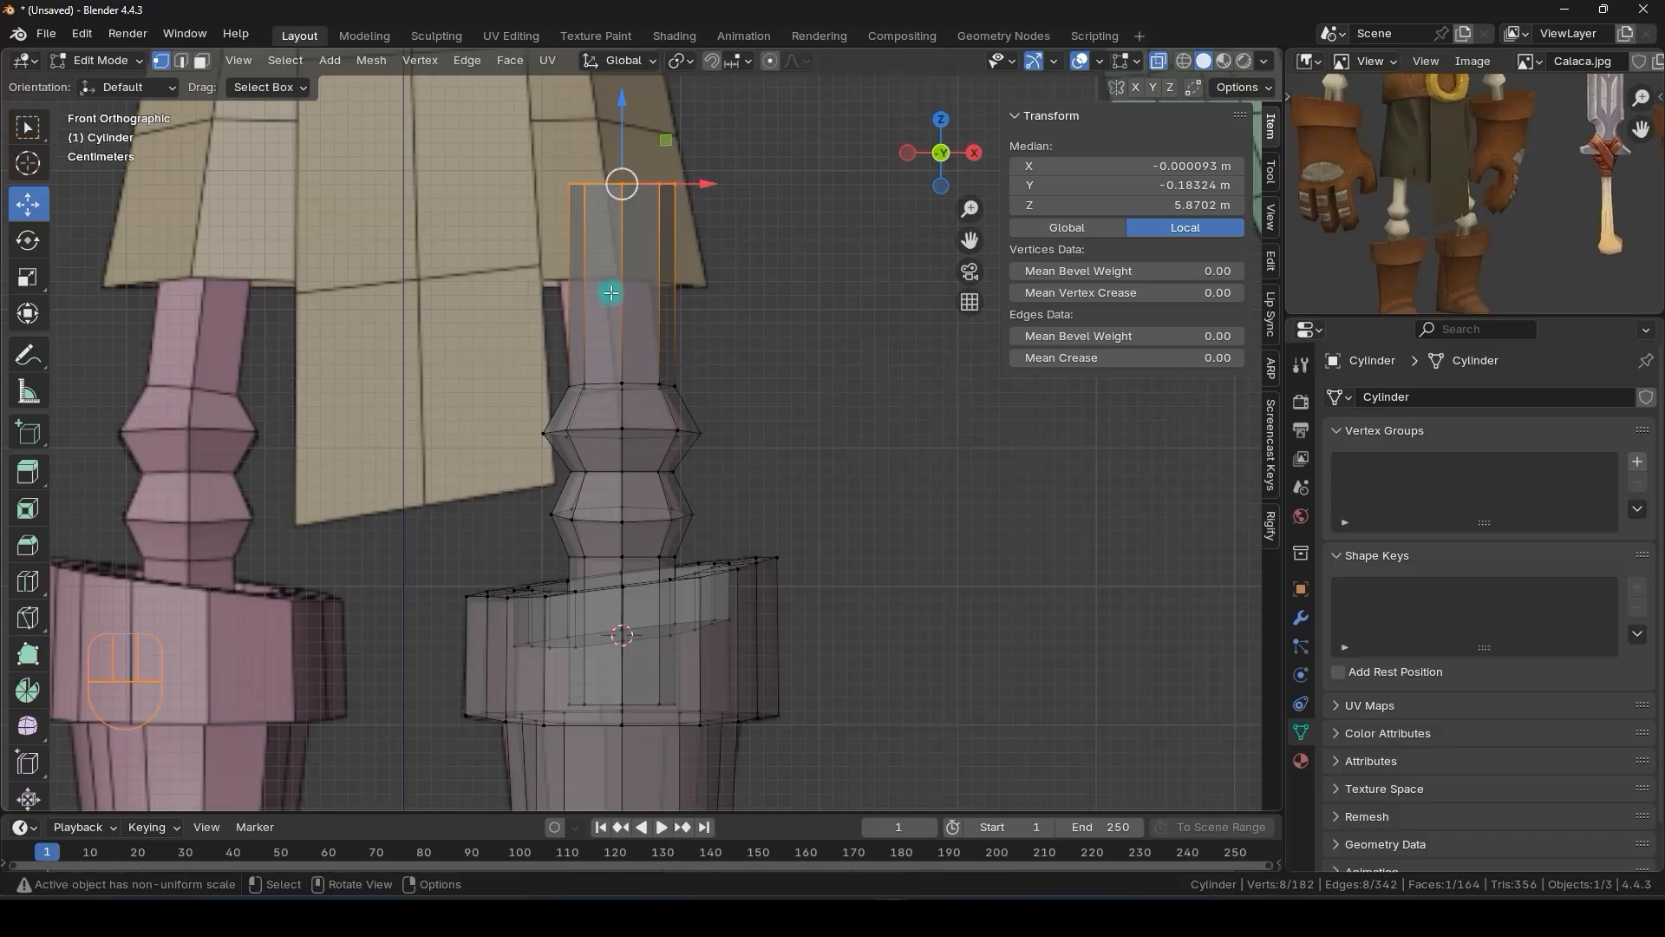
- Sketch a curved annotation stroke beside the leg bone in right view to indicate its bend, and erase it
mouse_move(712, 385)
middle_mouse_down()
mouse_move(498, 416)
mouse_move(706, 405)
mouse_move(639, 460)
mouse_move(705, 373)
middle_mouse_up()
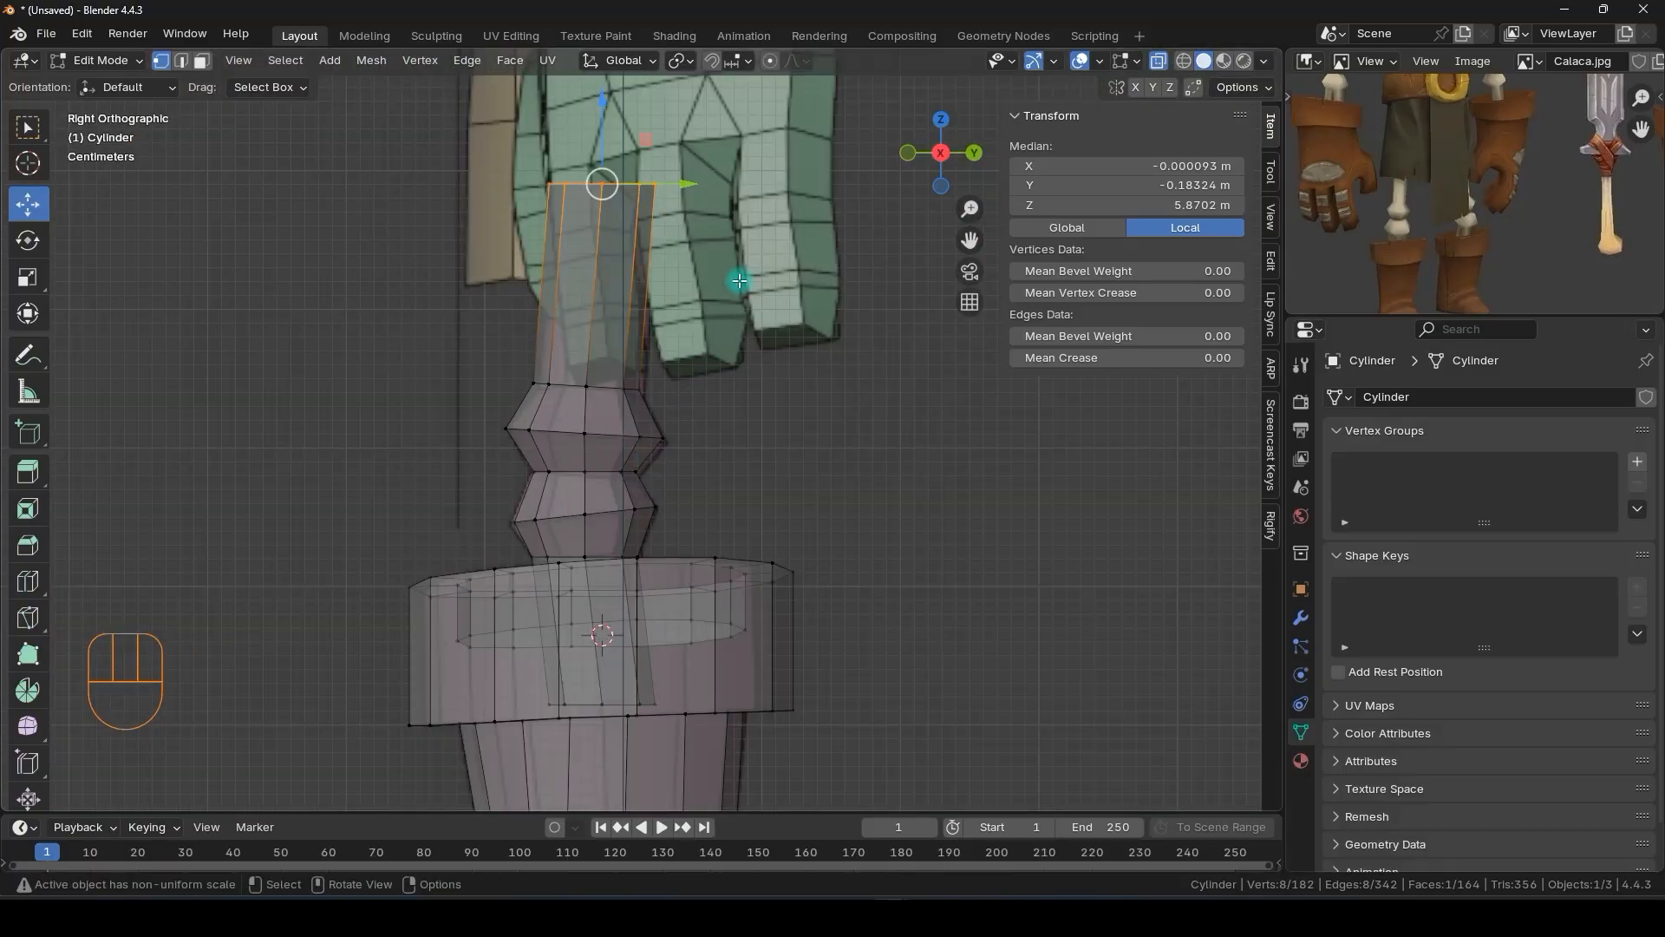
left_click_drag(728, 269, 691, 574)
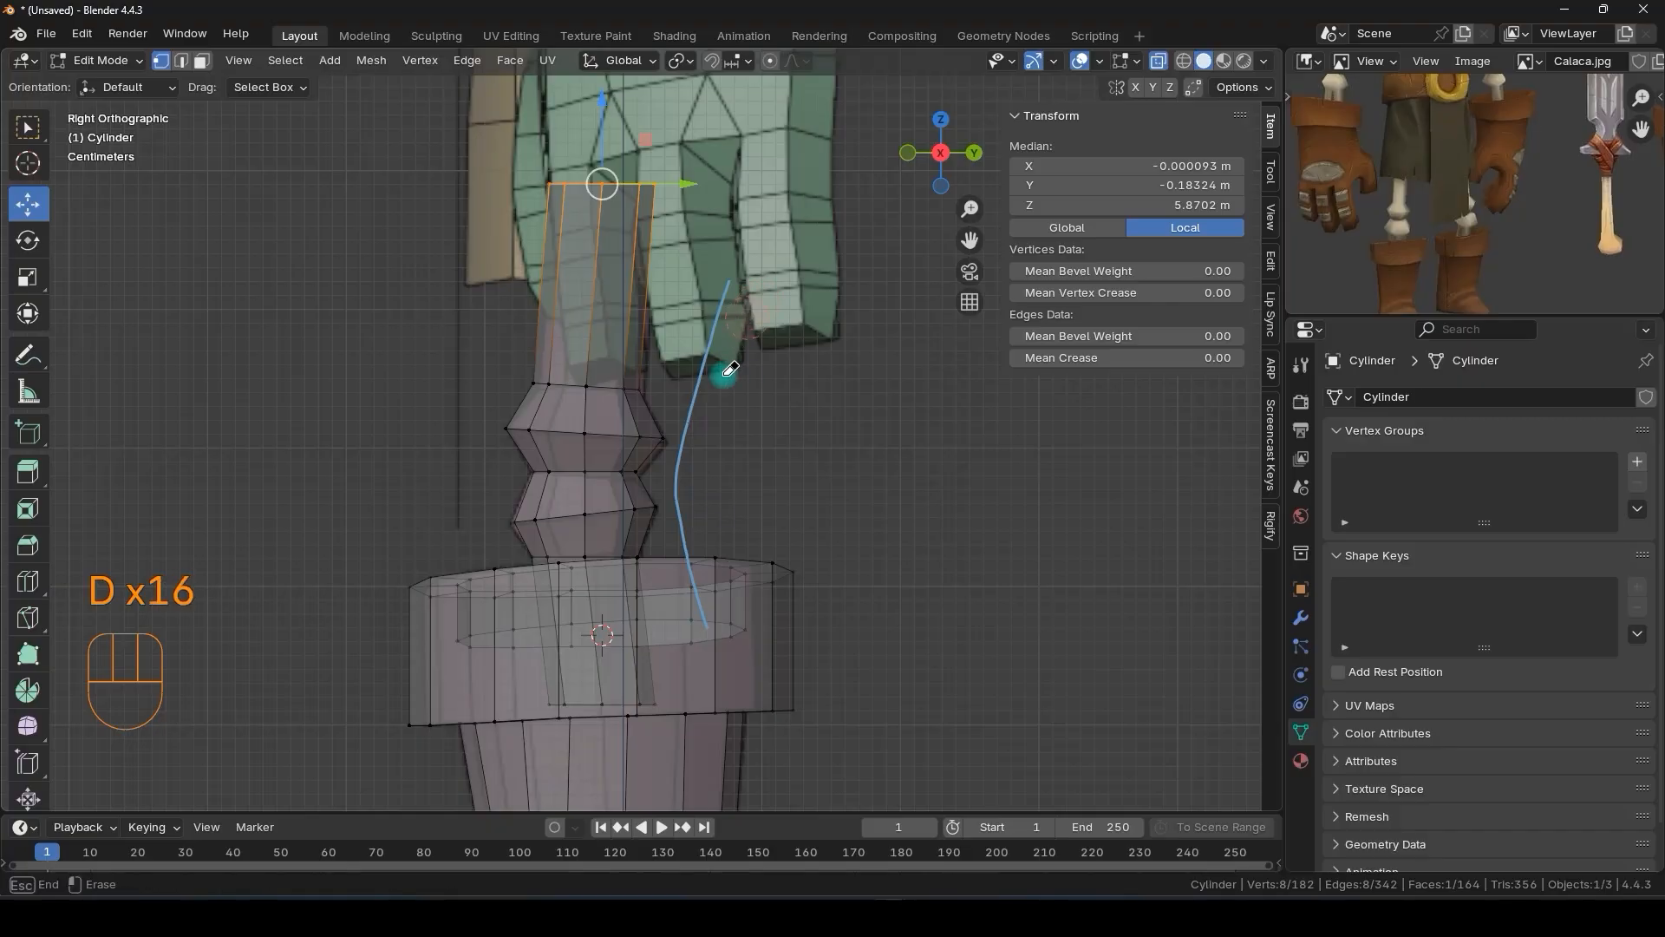
mouse_move(716, 642)
right_mouse_down()
mouse_move(725, 316)
mouse_move(616, 402)
right_mouse_up()
- In front view, move the shaft's top ring about -0.0156 m along X and rotate it by -10.5°
mouse_move(617, 401)
middle_mouse_down("alt")
mouse_move(818, 394)
mouse_move(815, 339)
middle_mouse_up("alt")
middle_click_drag(739, 279, 762, 346, "shift")
left_click_drag(738, 251, 714, 255)
key("r")
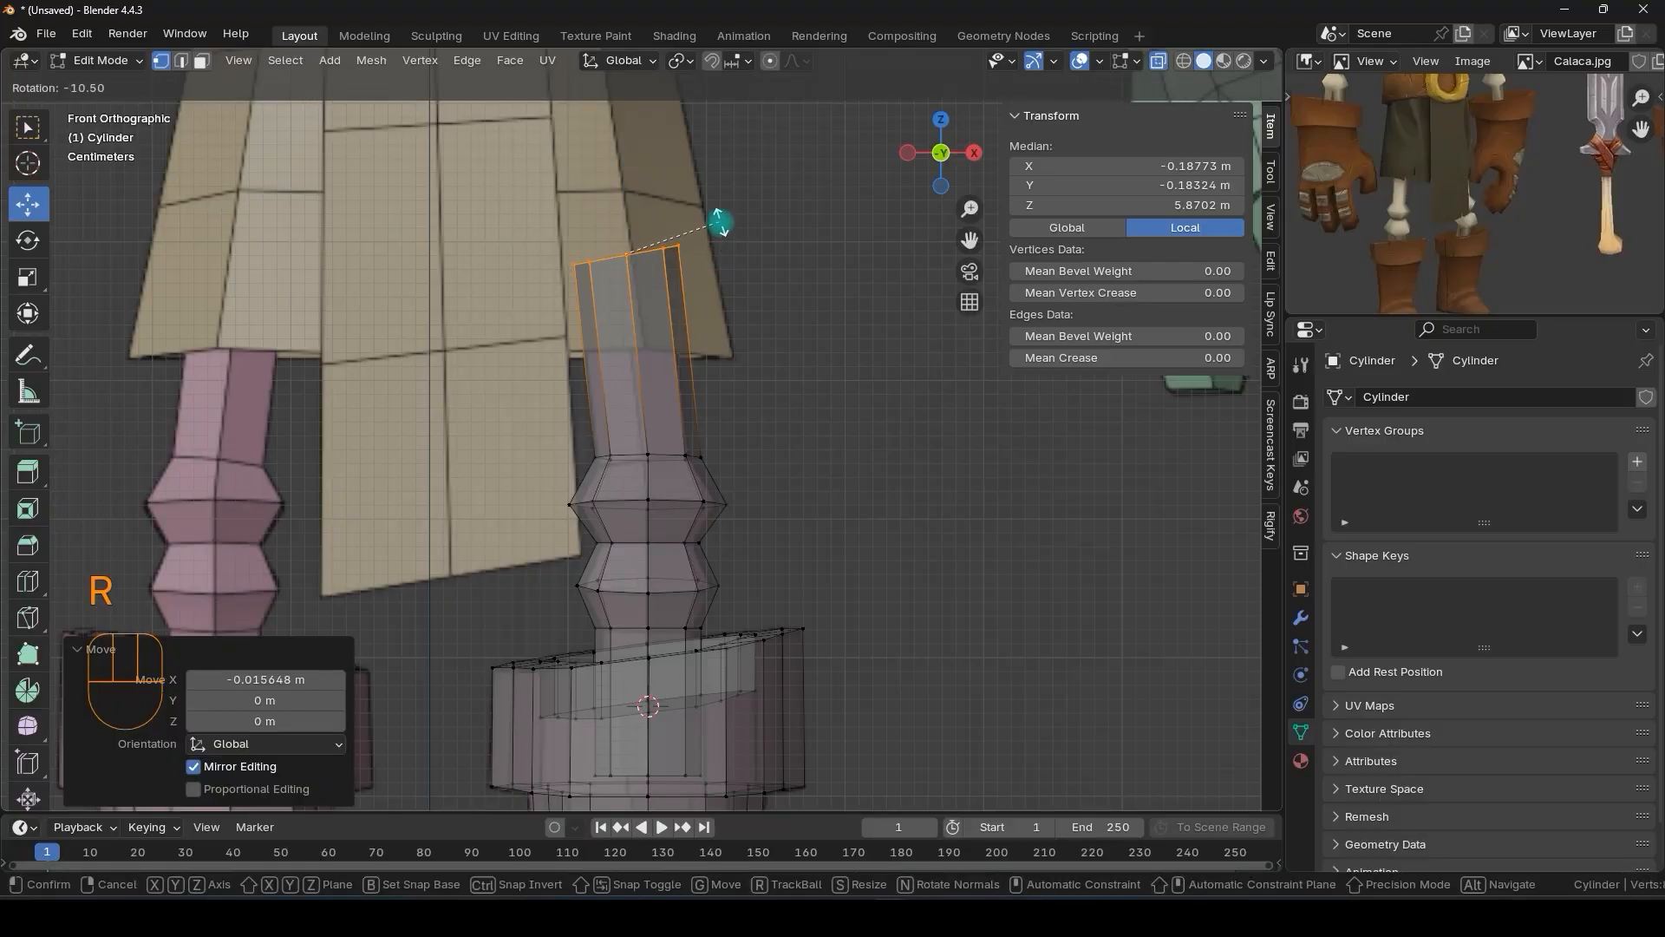
left_click(719, 222)
- Using the Normal transform orientation, move the shaft's top ring further up along its normal and scale it to 0.892
scroll(651, 289, "down", 2)
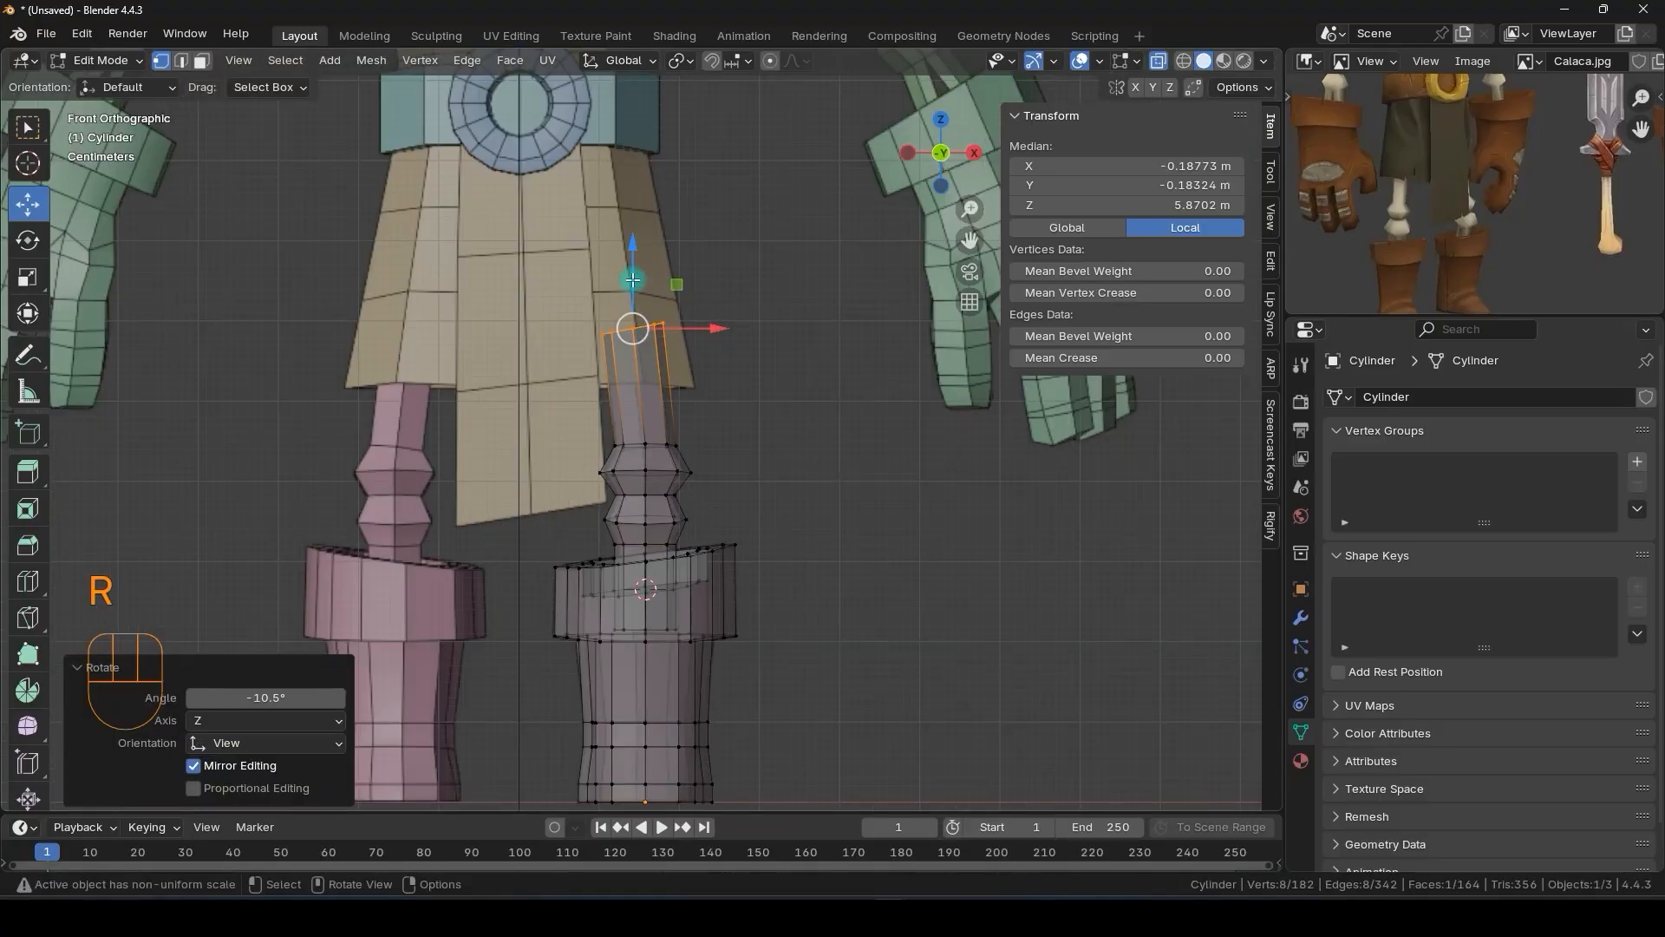
scroll(641, 303, "up", 2)
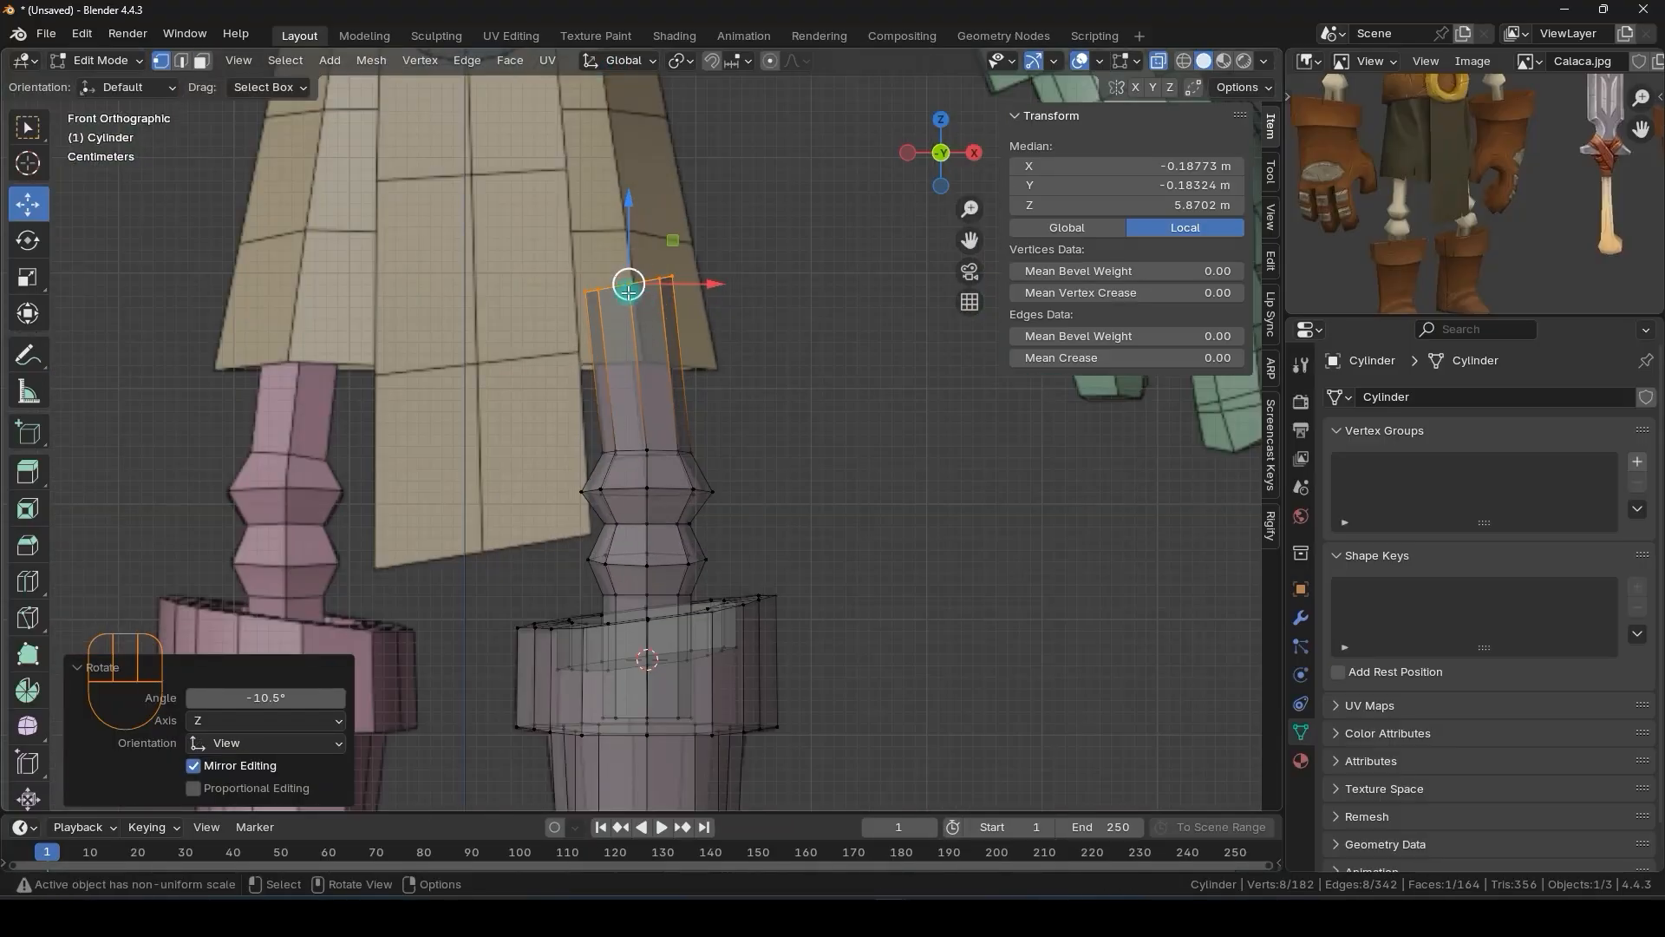
left_click(610, 59)
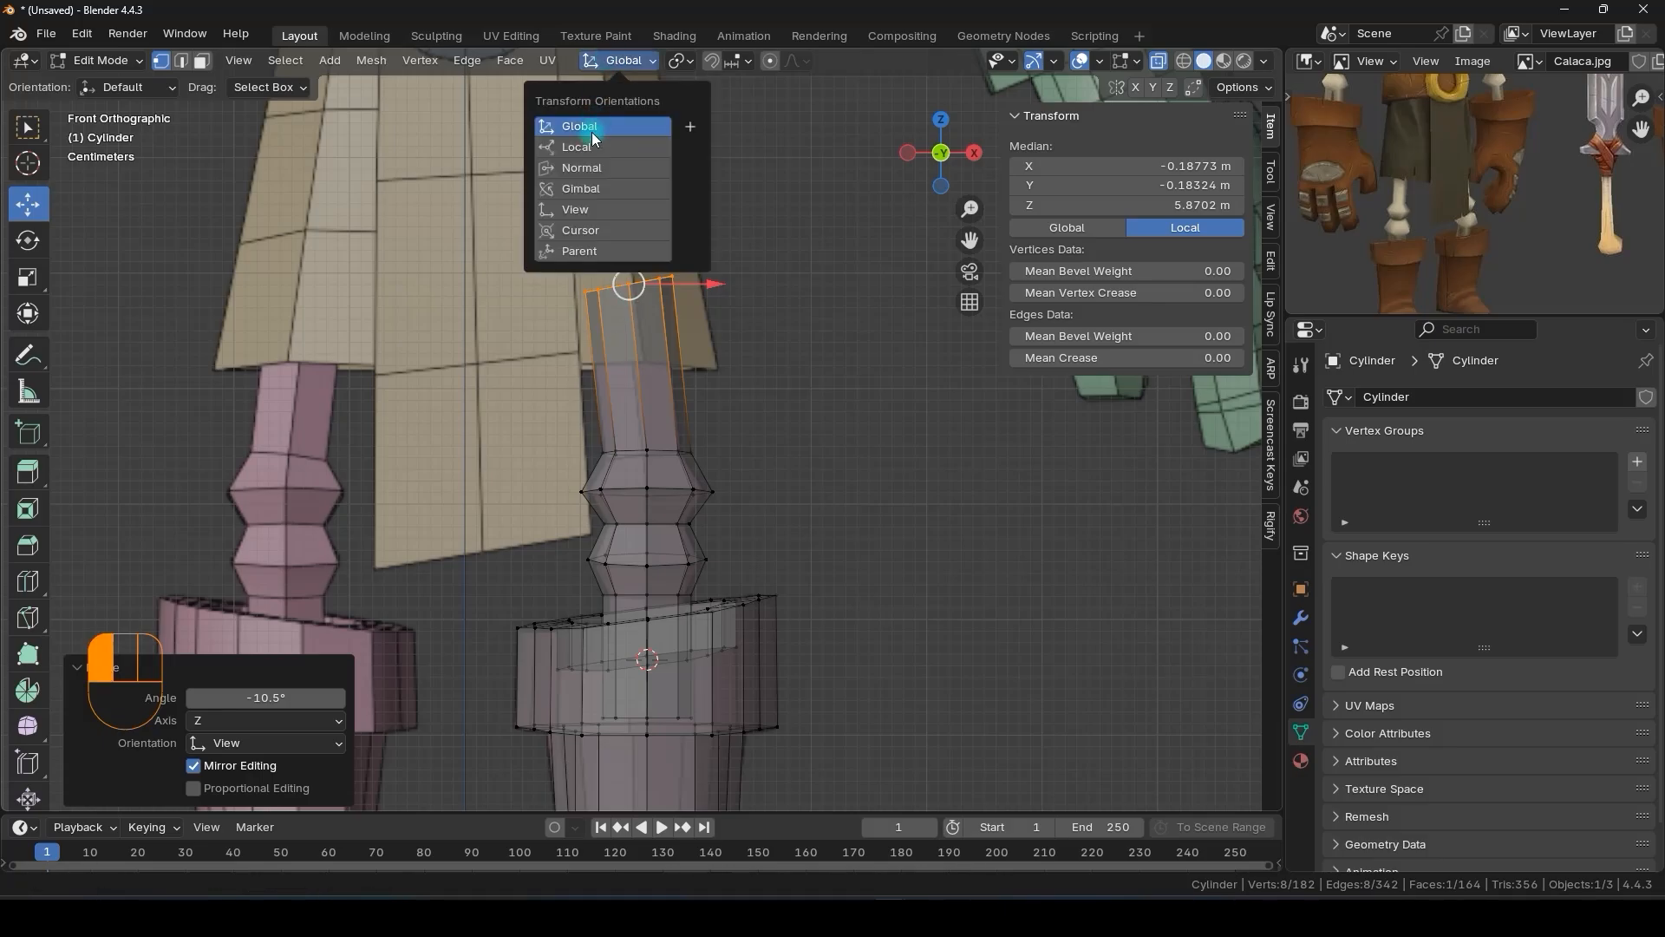
left_click(581, 170)
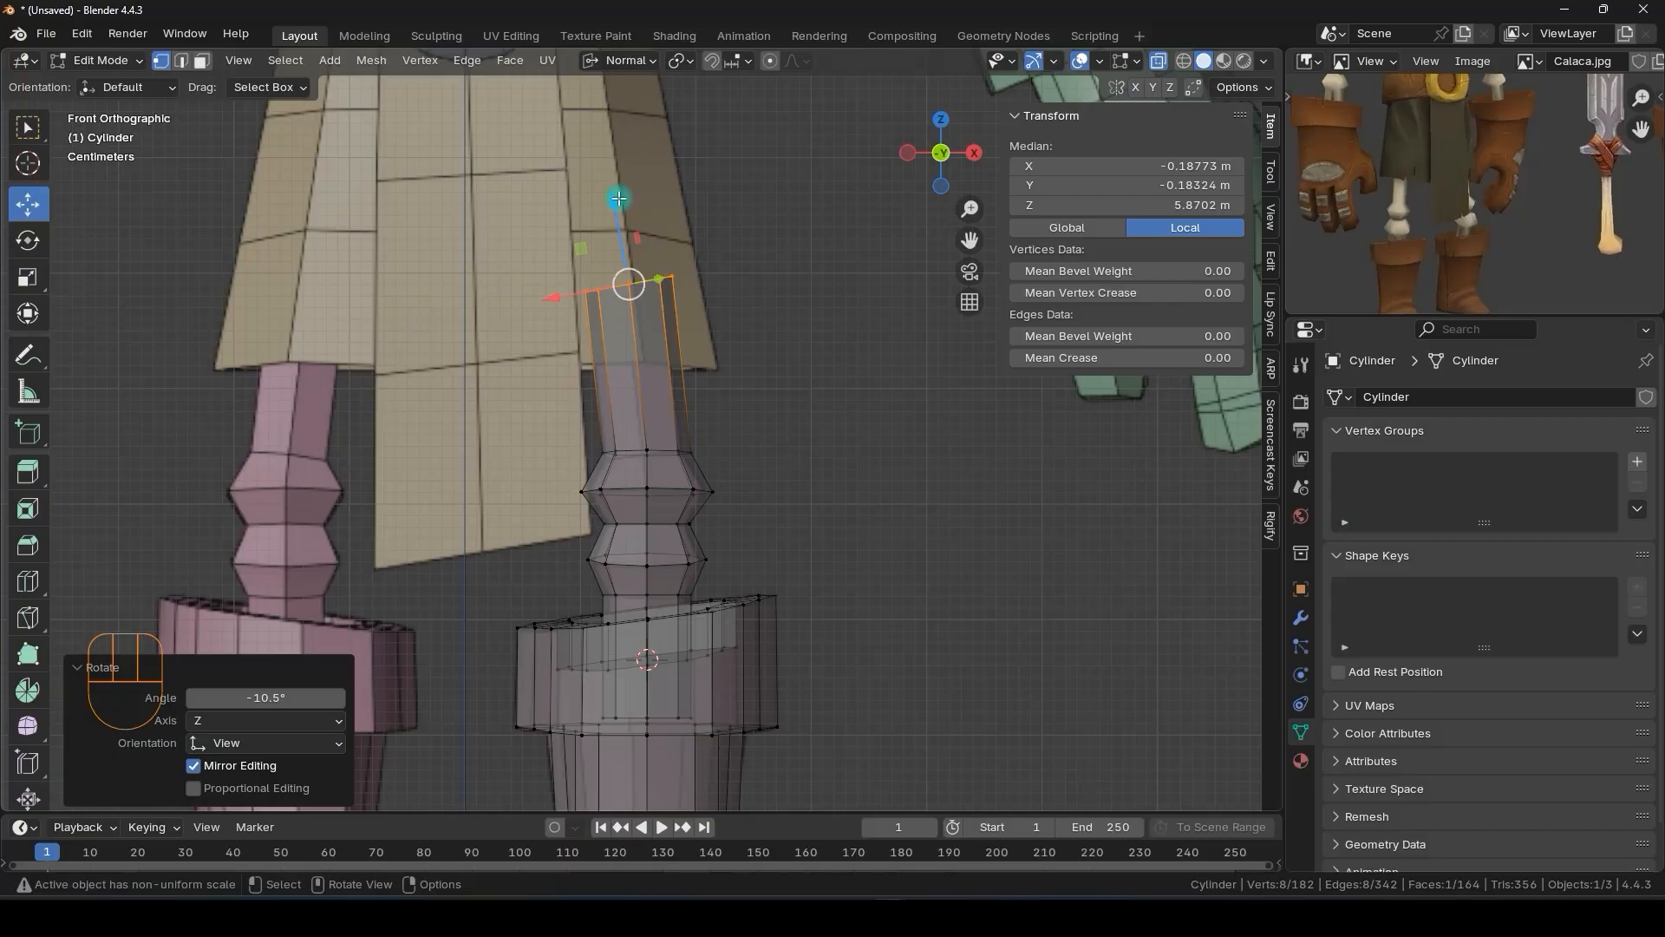
left_click_drag(618, 199, 598, 132)
key("s")
left_click(783, 305)
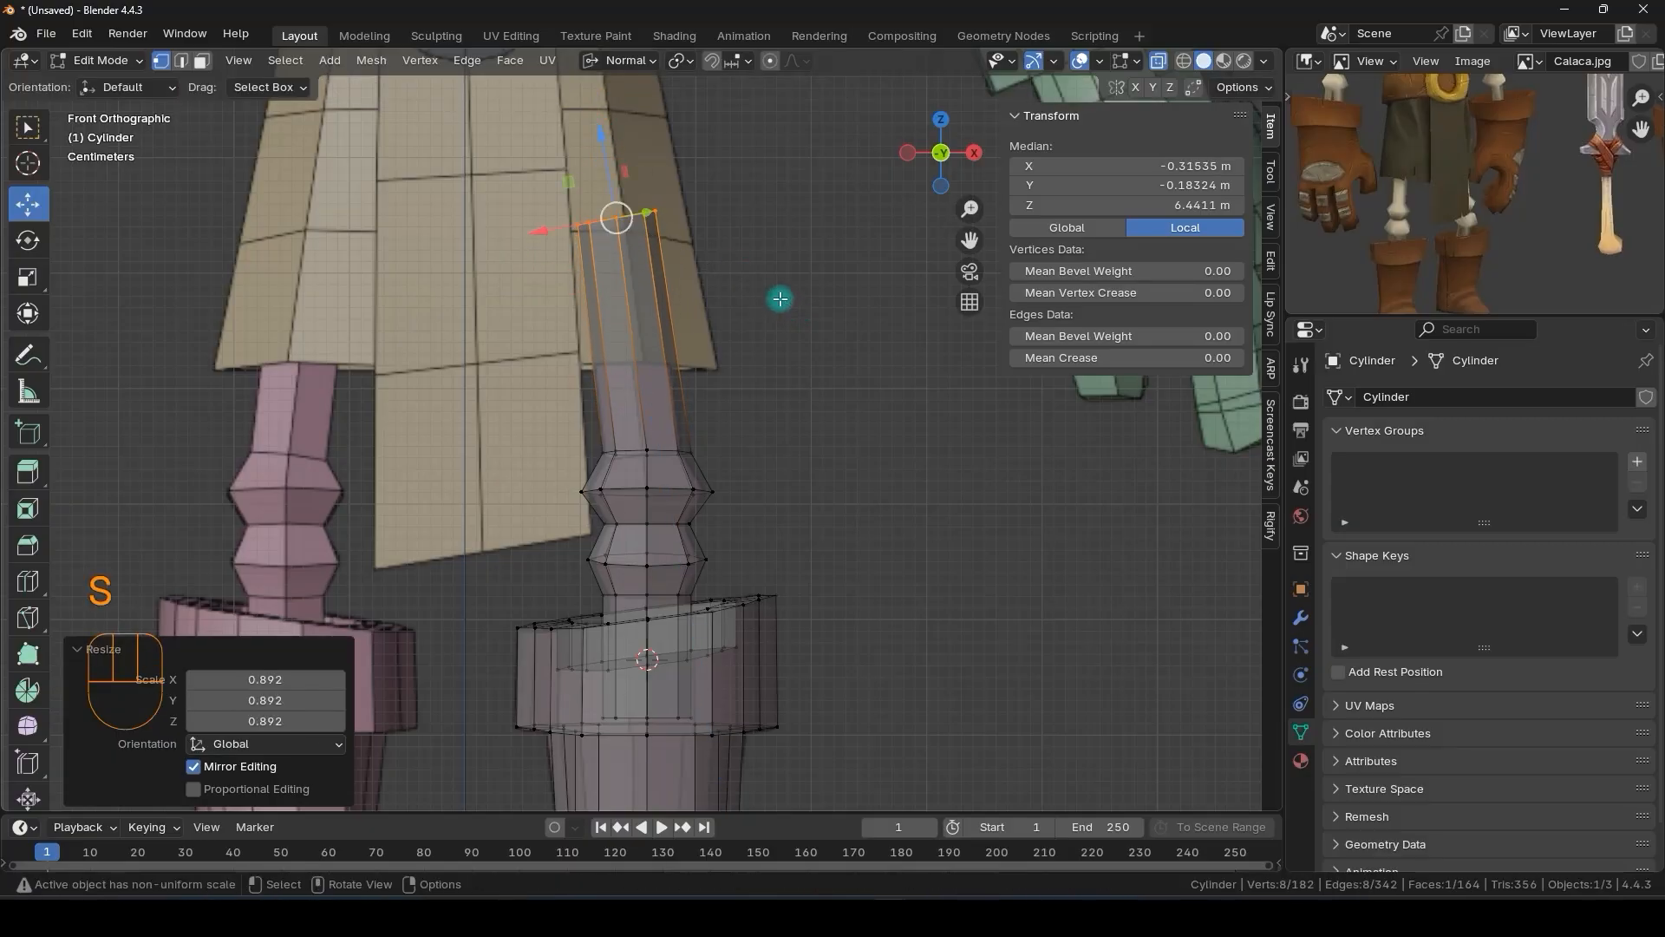
- Select the ring at the base of the leg bone's shaft, just above the upper bulge, and scale it to about 0.96
scroll(729, 429, "up", 3)
left_click_drag(811, 433, 547, 482)
key("s")
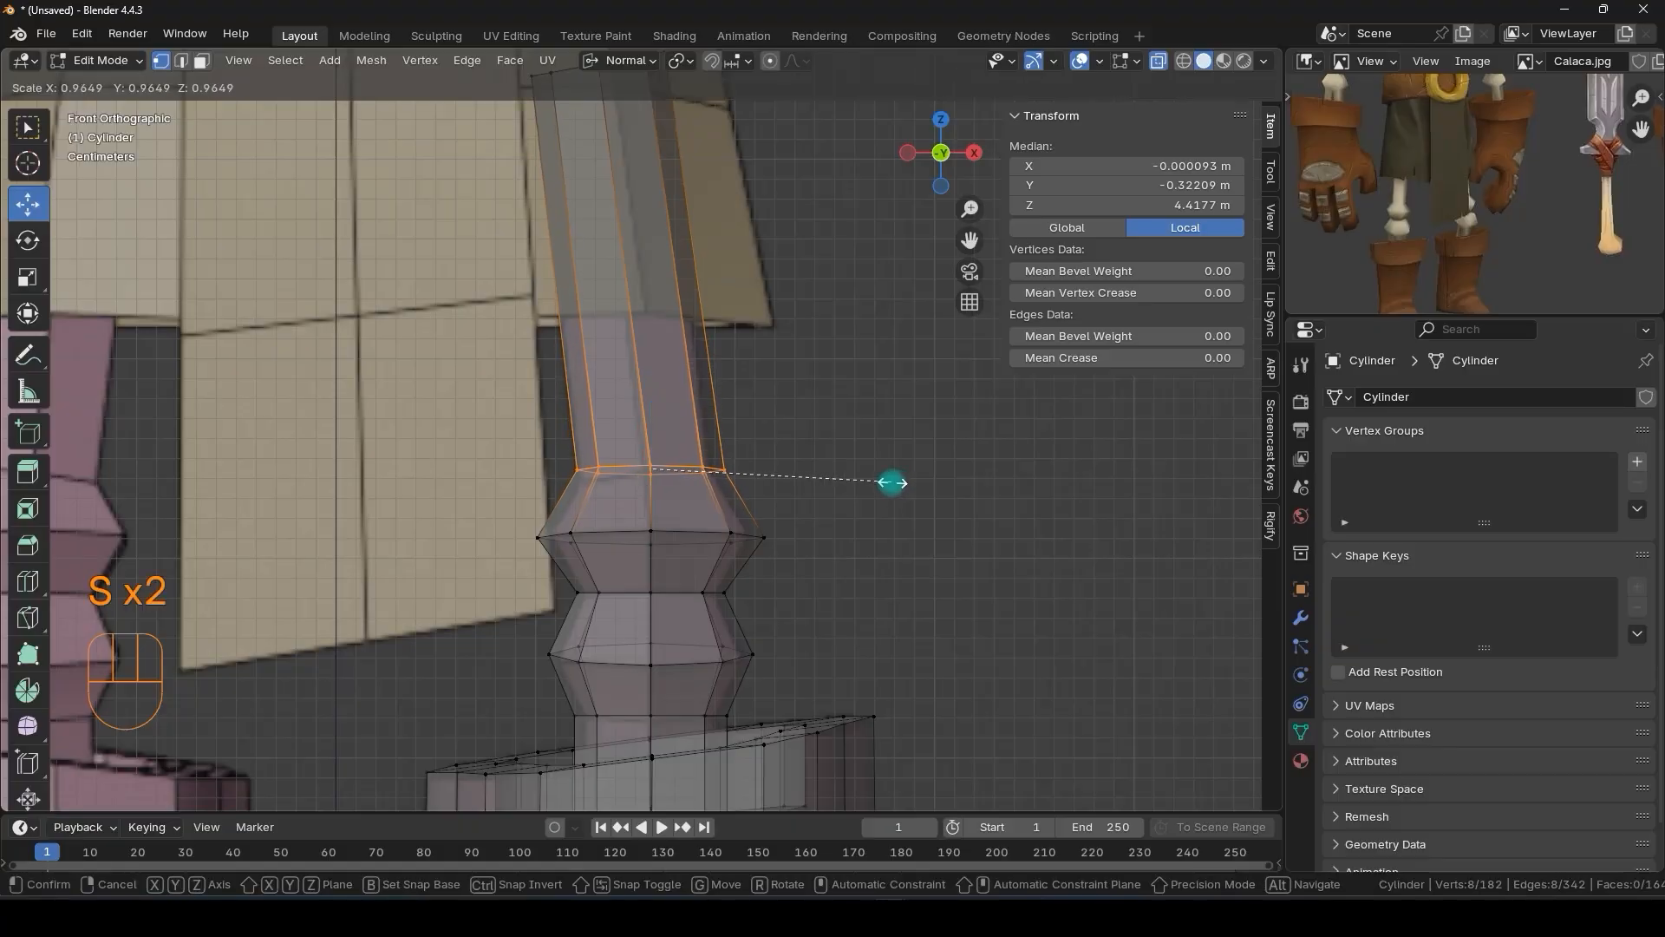
left_click(885, 483)
- Reselect the leg bone shaft's top ring, rescale it and nudge it slightly inward
scroll(784, 394, "down", 3)
middle_click_drag(784, 393, 783, 469, "shift")
left_click_drag(726, 246, 558, 338)
key("s")
left_click(771, 336)
left_click_drag(635, 288, 631, 287)
- Move the shaft's top ring 0.0572 m further along its normal Z and scale it to 0.953
middle_click_drag(647, 376, 649, 324, "shift")
middle_click_drag(609, 242, 581, 279, "shift")
left_click_drag(626, 283, 602, 244)
key("s")
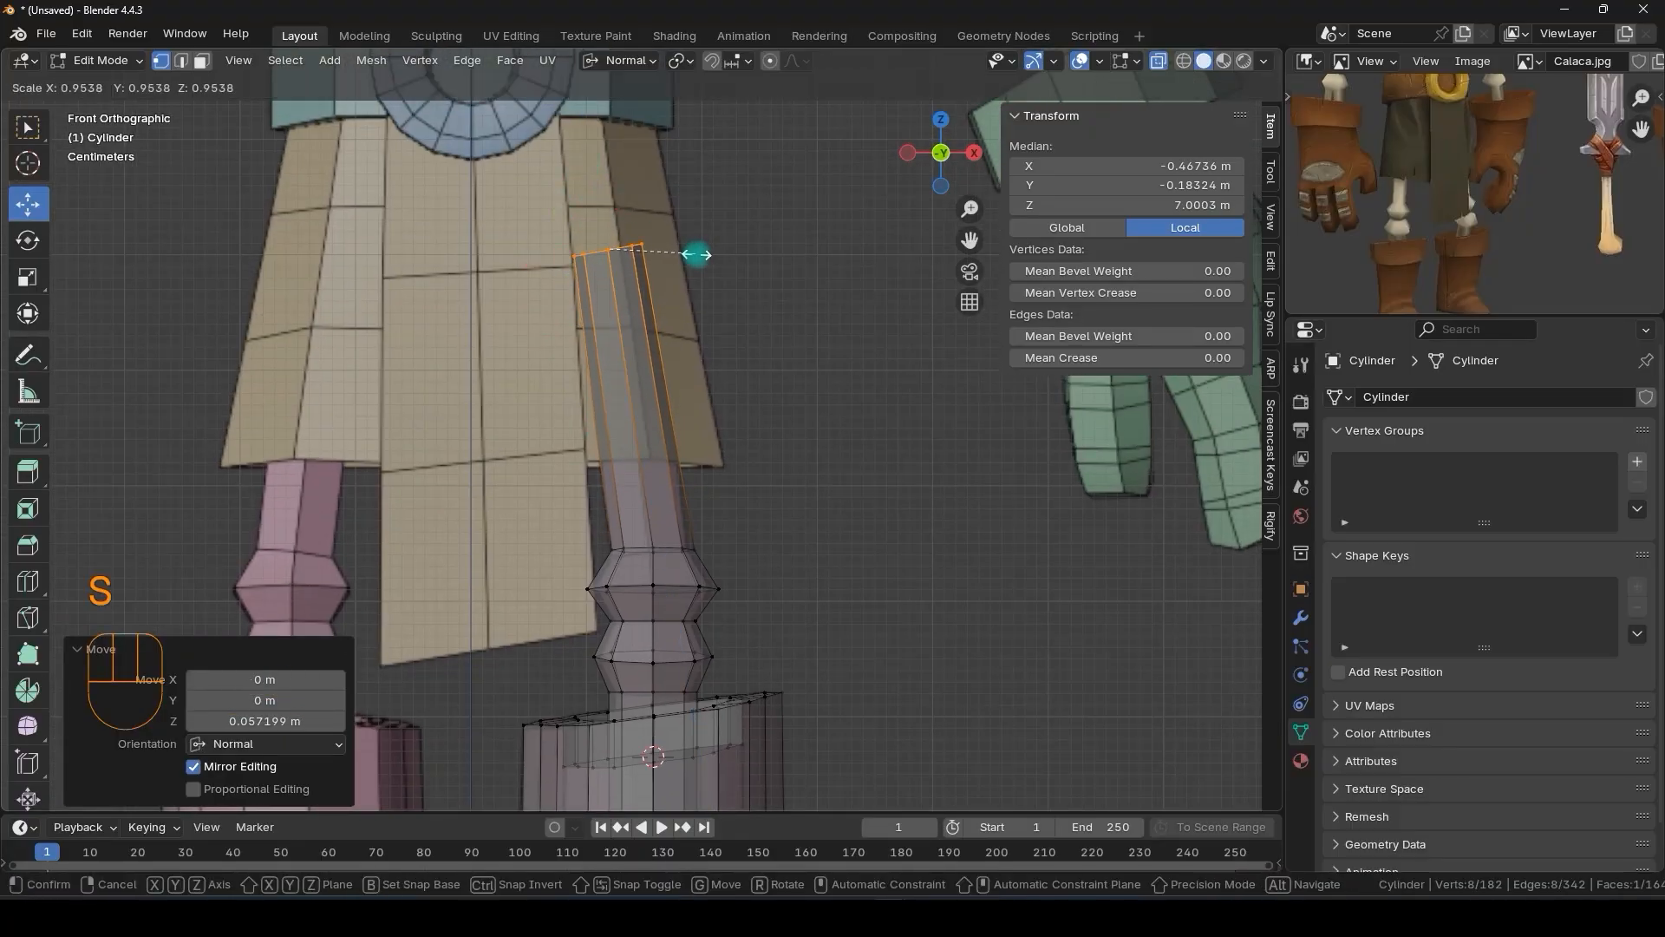
left_click(732, 419)
middle_click_drag(732, 420, 728, 372, "shift")
scroll(726, 380, "down", 2)
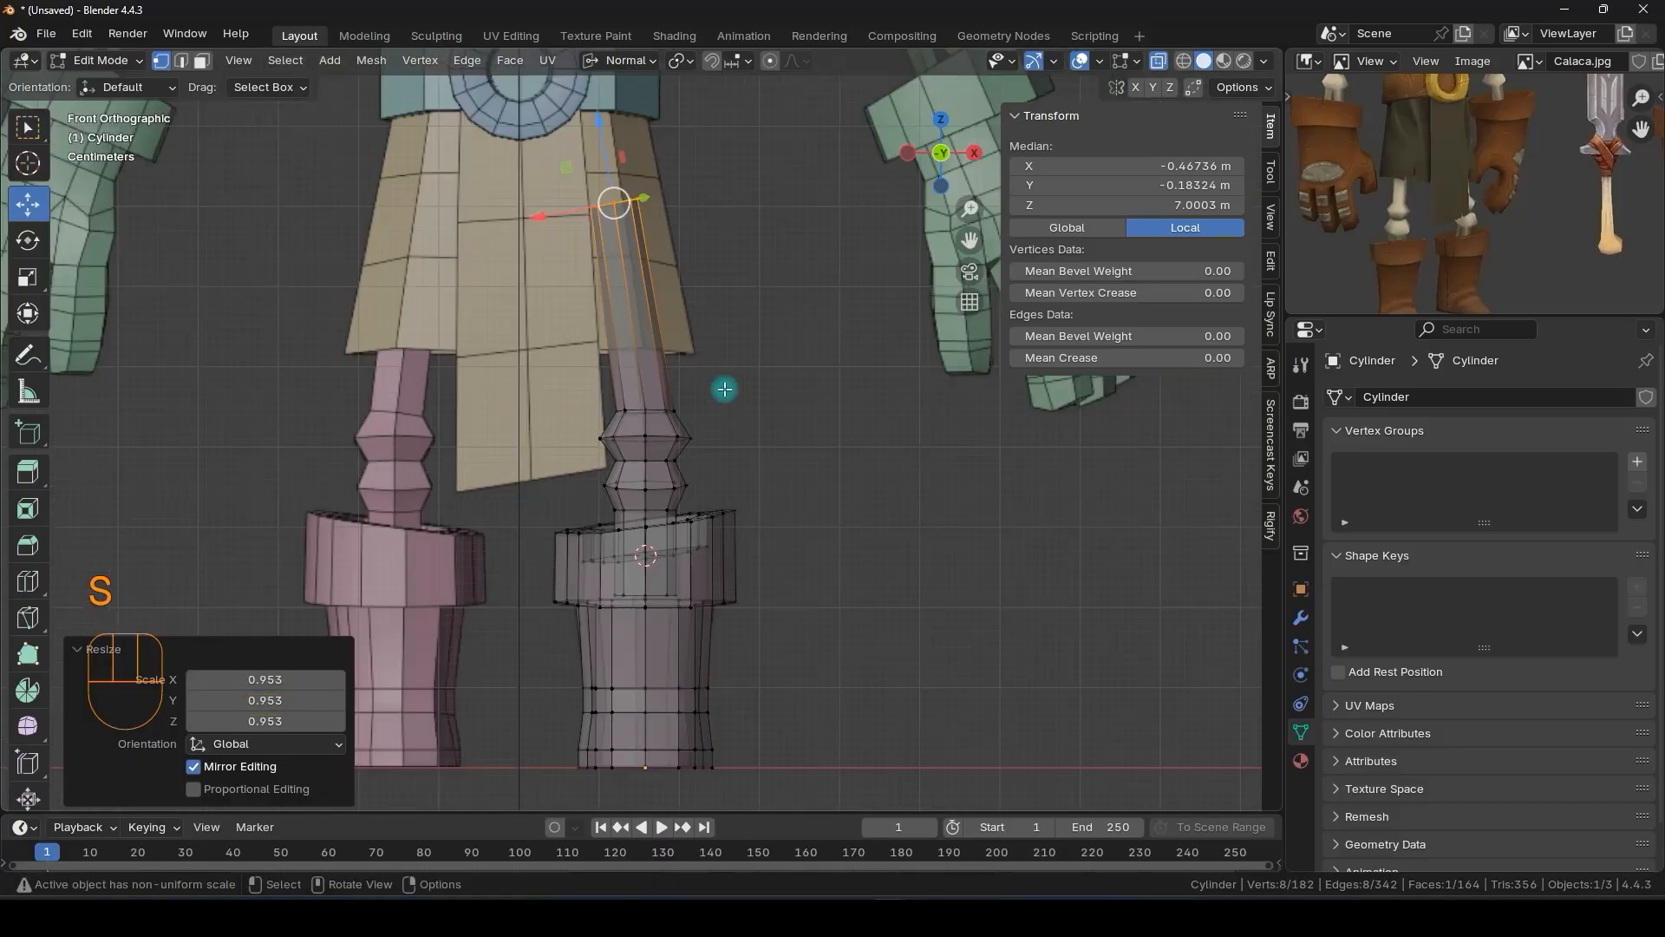
- Examine the new leg bone against the reference legs, tunic and belt in front view
scroll(746, 392, "down", 2, "shift")
scroll(750, 408, "up", 4, "shift")
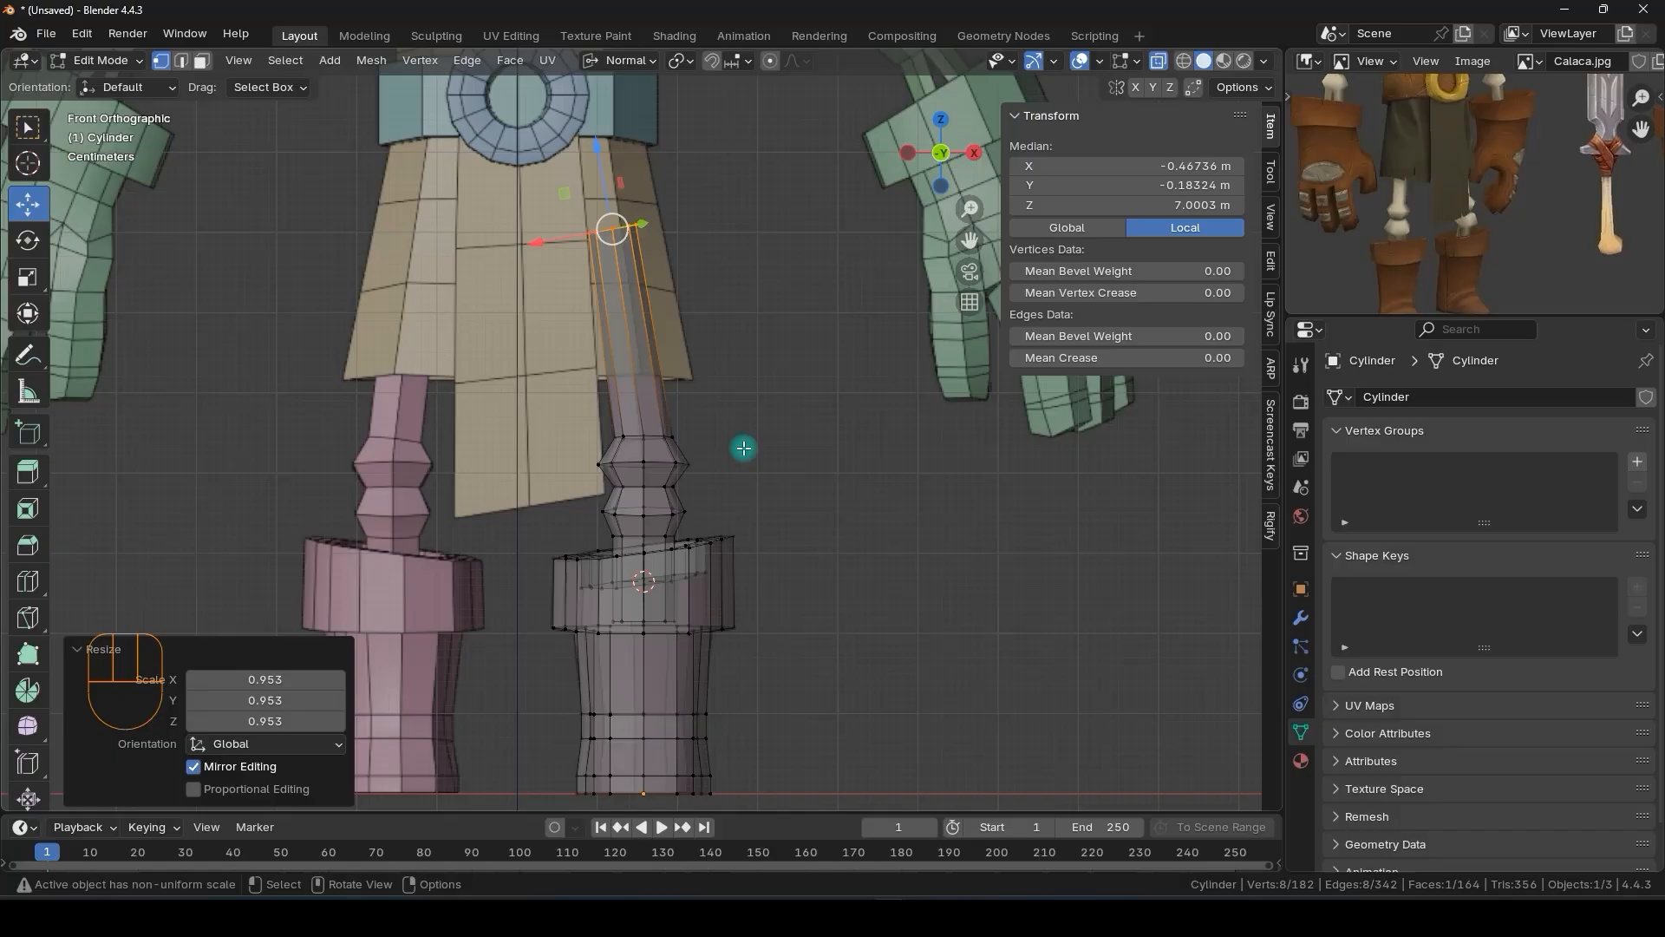
mouse_move(745, 448)
middle_mouse_down("shift")
mouse_move(710, 409)
mouse_move(731, 427)
mouse_move(730, 466)
middle_mouse_up("shift")
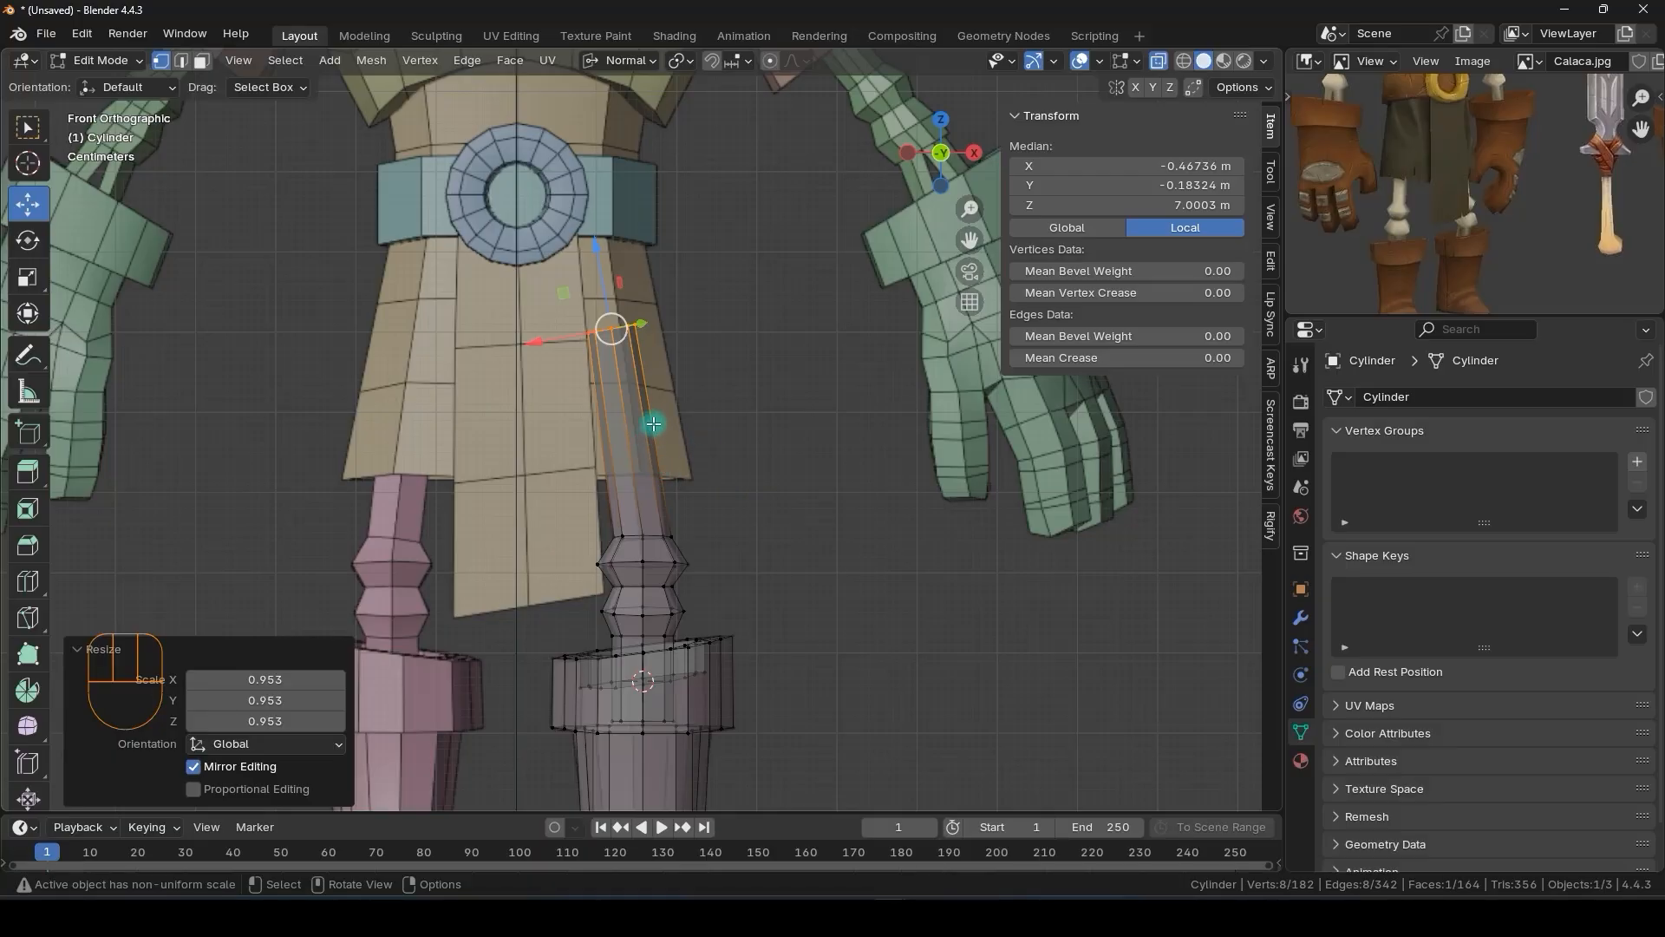
mouse_move(687, 356)
middle_mouse_down("shift")
mouse_move(706, 387)
mouse_move(667, 373)
middle_mouse_up("shift")
scroll(627, 328, "up", 1)
middle_click_drag(649, 305, 650, 364, "shift")
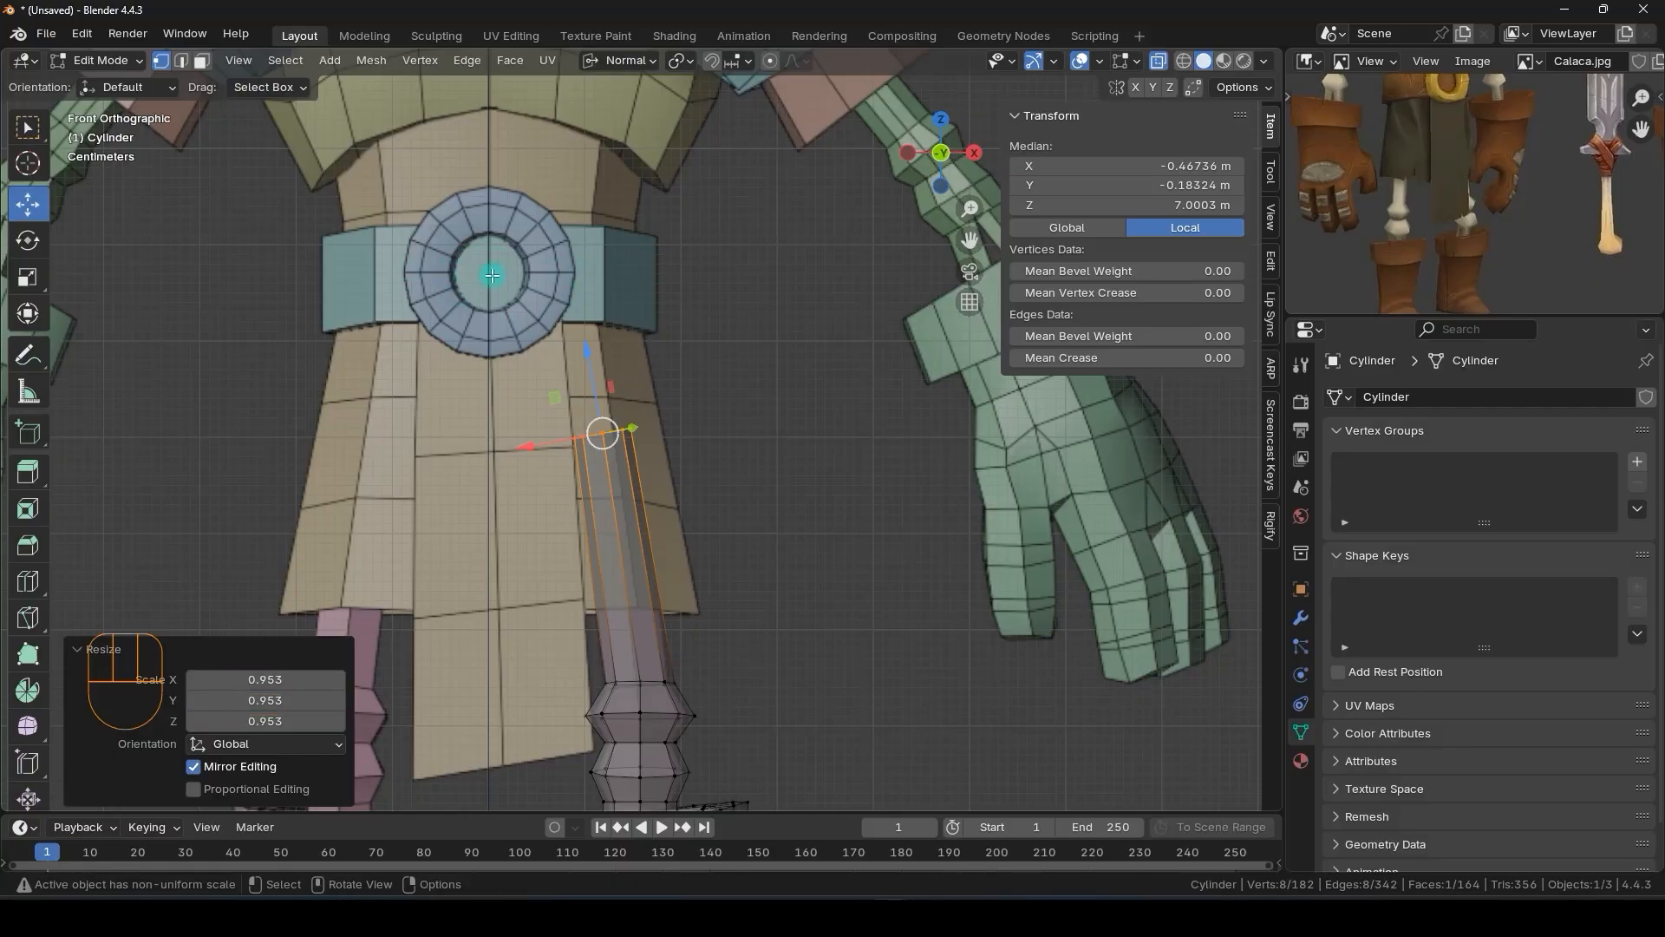
scroll(544, 414, "down", 3)
middle_click_drag(666, 568, 626, 380, "shift")
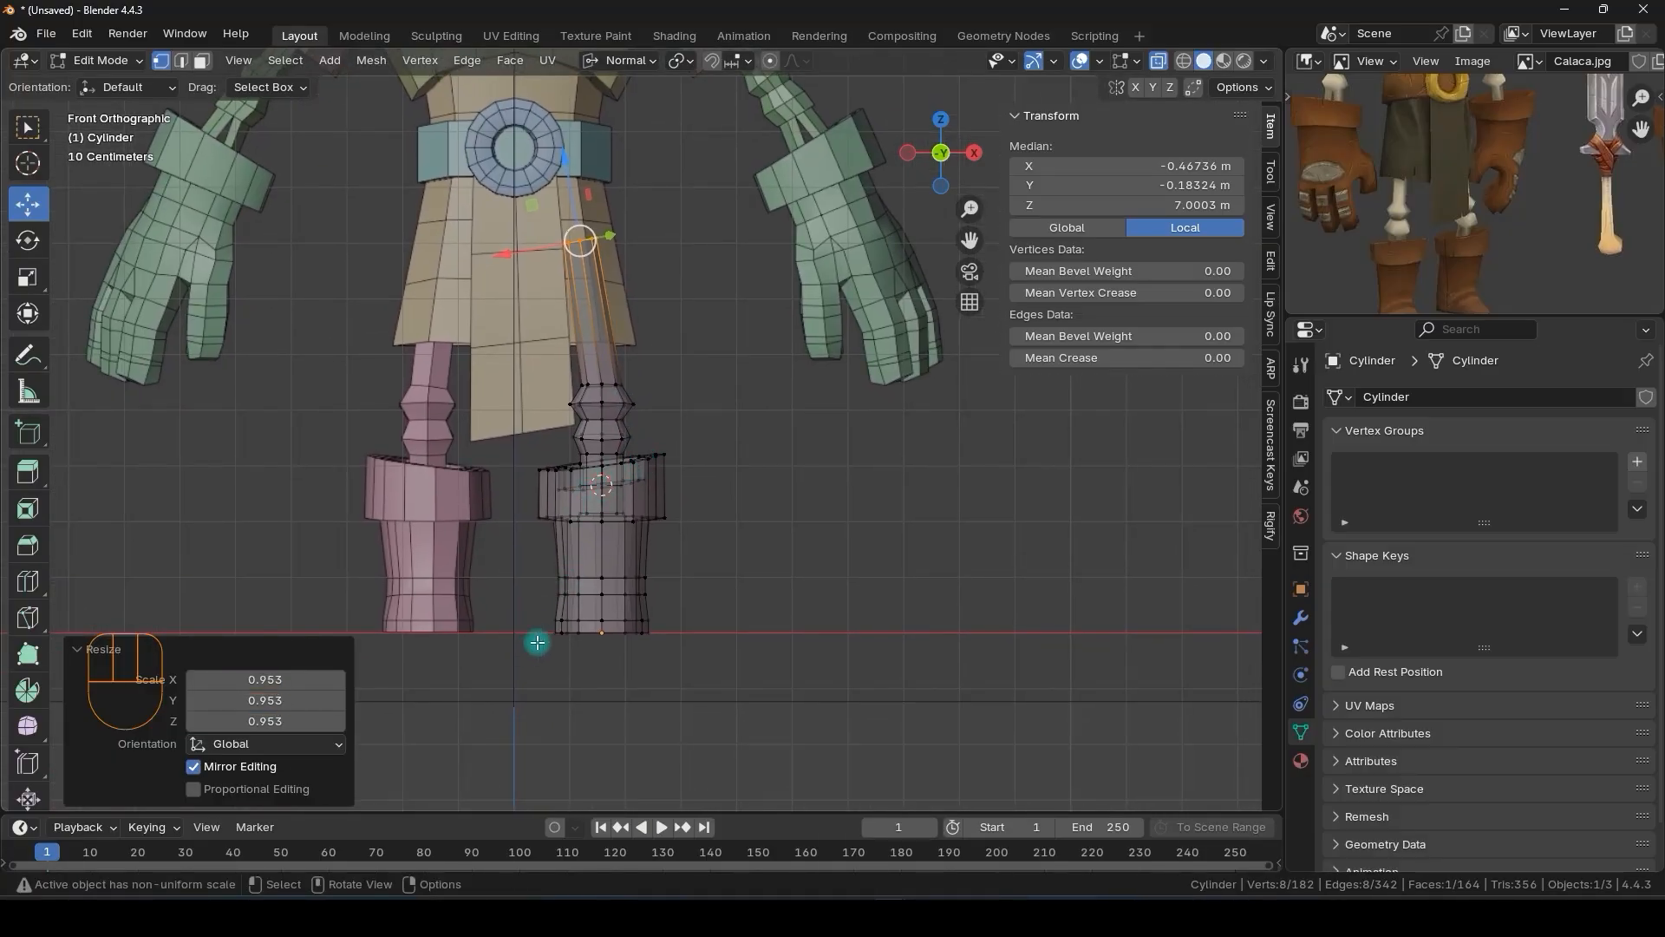
- Snap the 3D cursor to the world origin, and place it at the centre of the round belt buckle
key("shift+s")
left_click(754, 520)
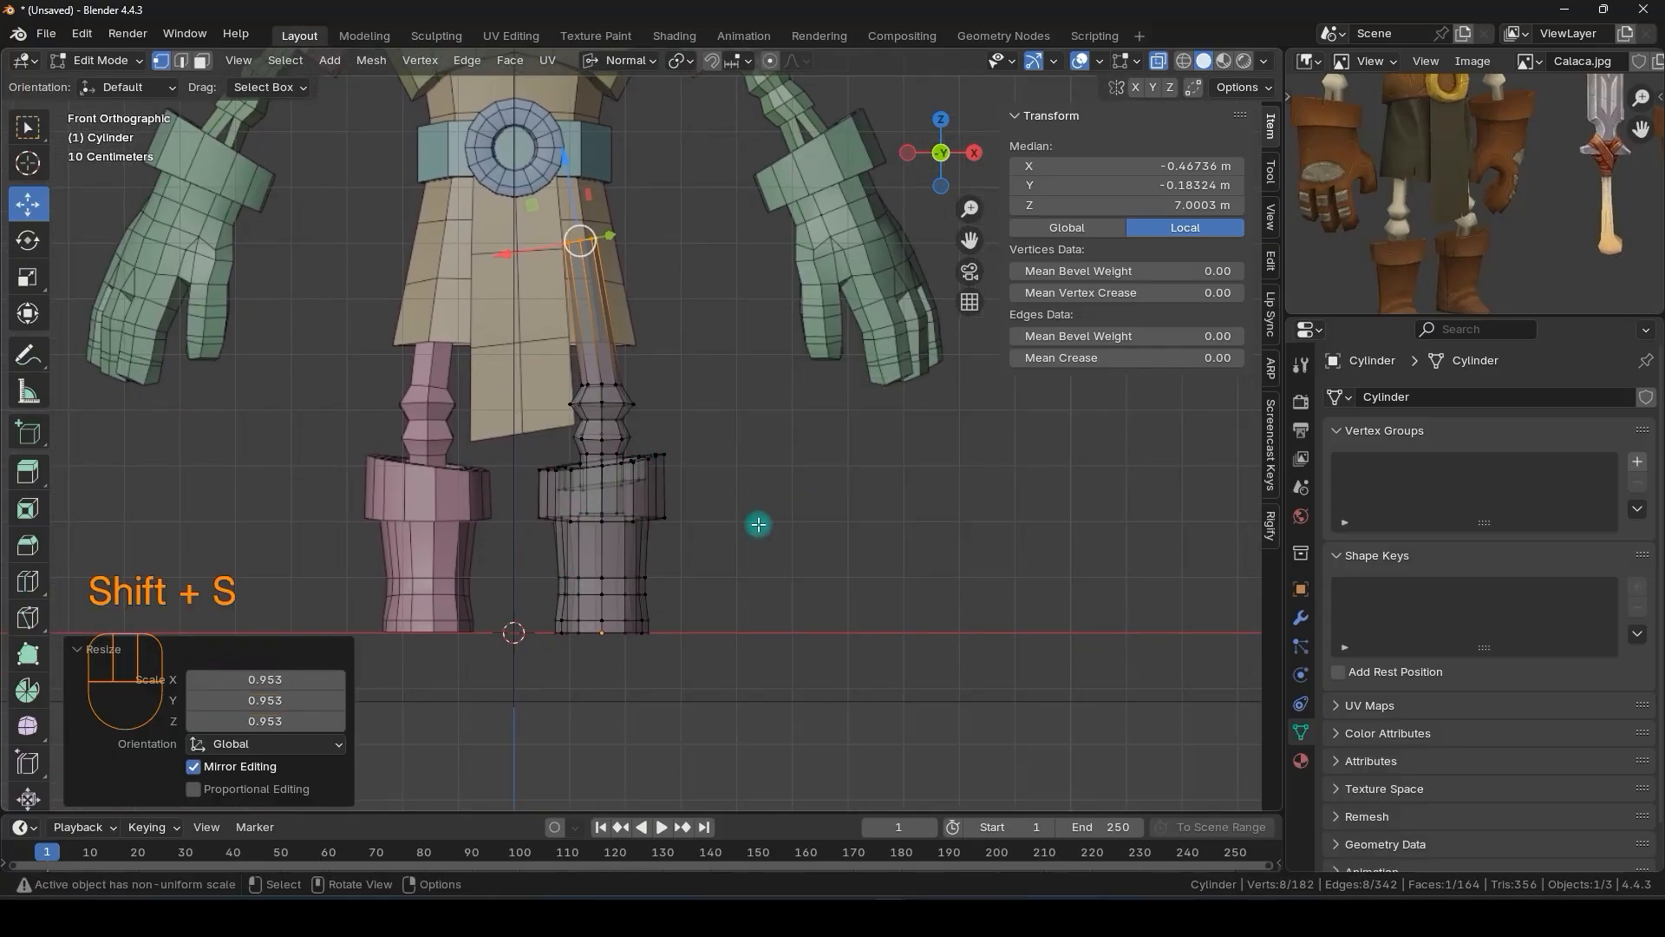
middle_click_drag(500, 152, 510, 283, "shift")
right_click(532, 279, "shift")
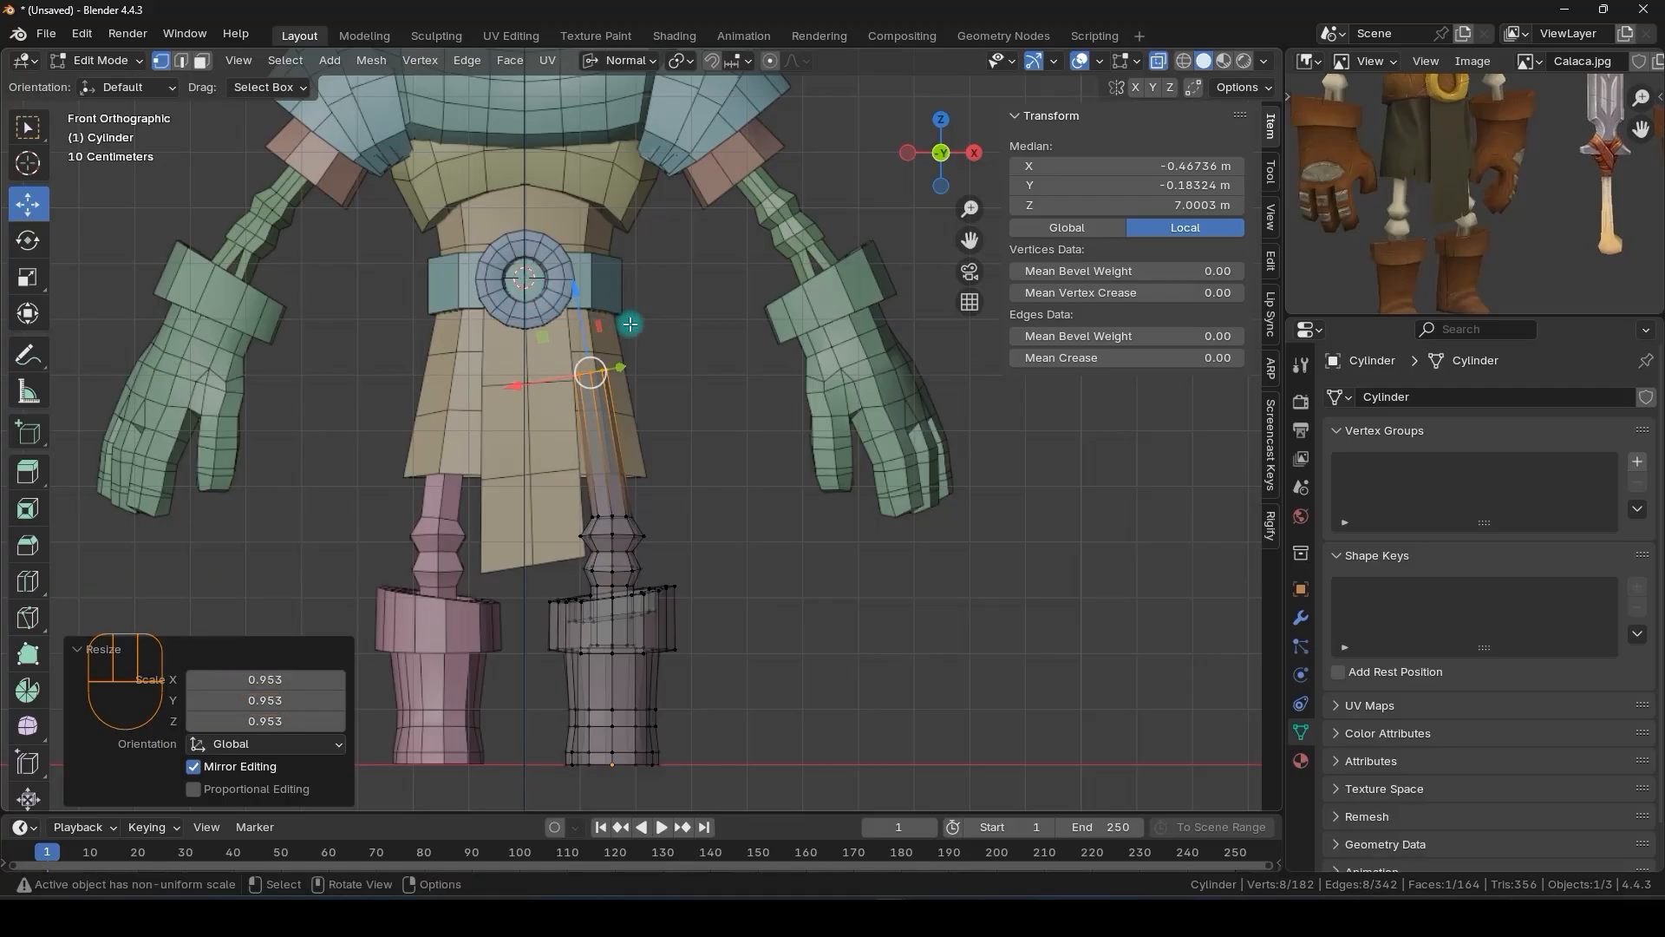
- Return to Object Mode with X-ray off and add an 8-vertex mesh cylinder at the belt buckle's centre
key("ctrl+Tab")
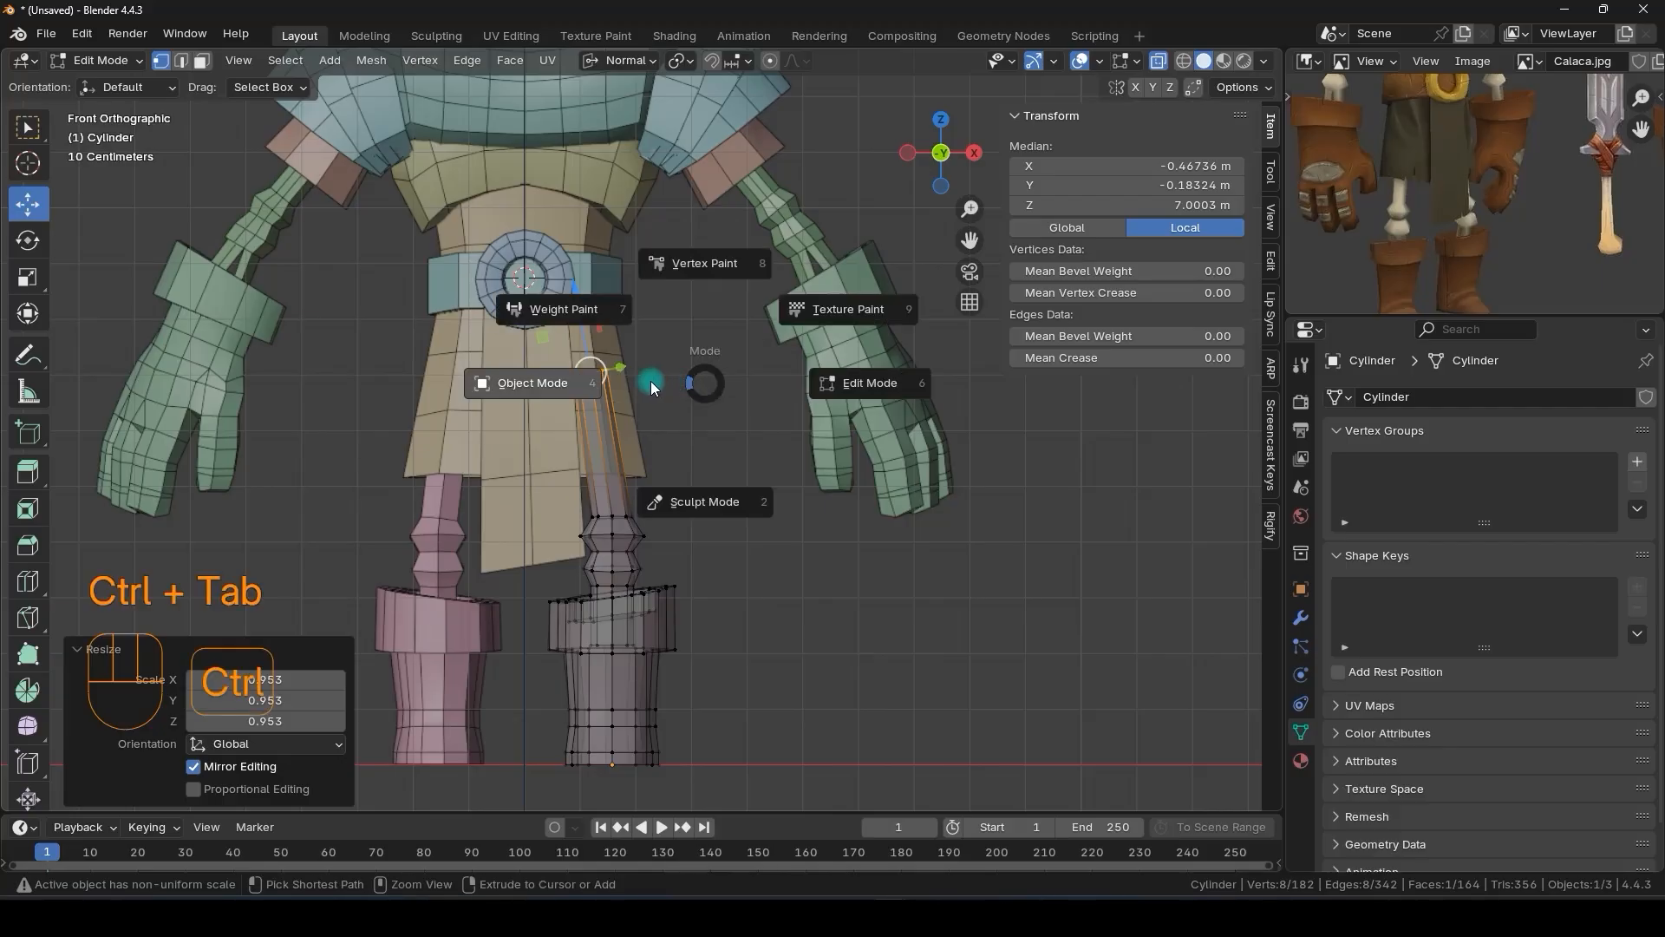
left_click(652, 388)
key("alt+z")
middle_click_drag(641, 607, 664, 531)
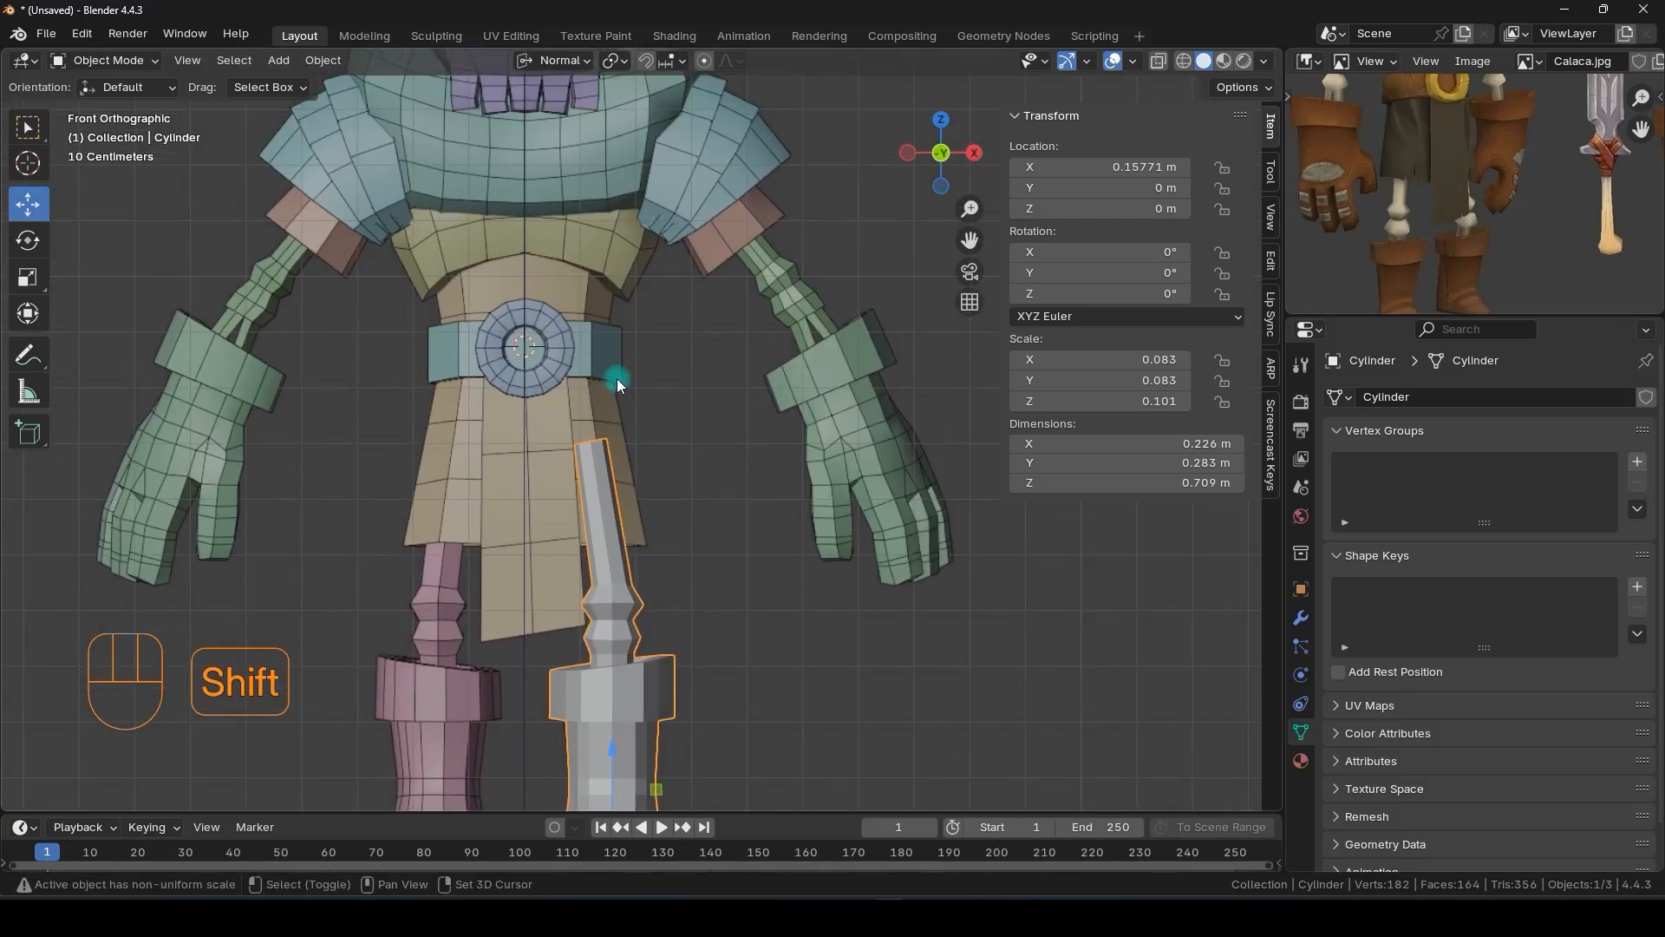
key("shift+a")
mouse_move(616, 378)
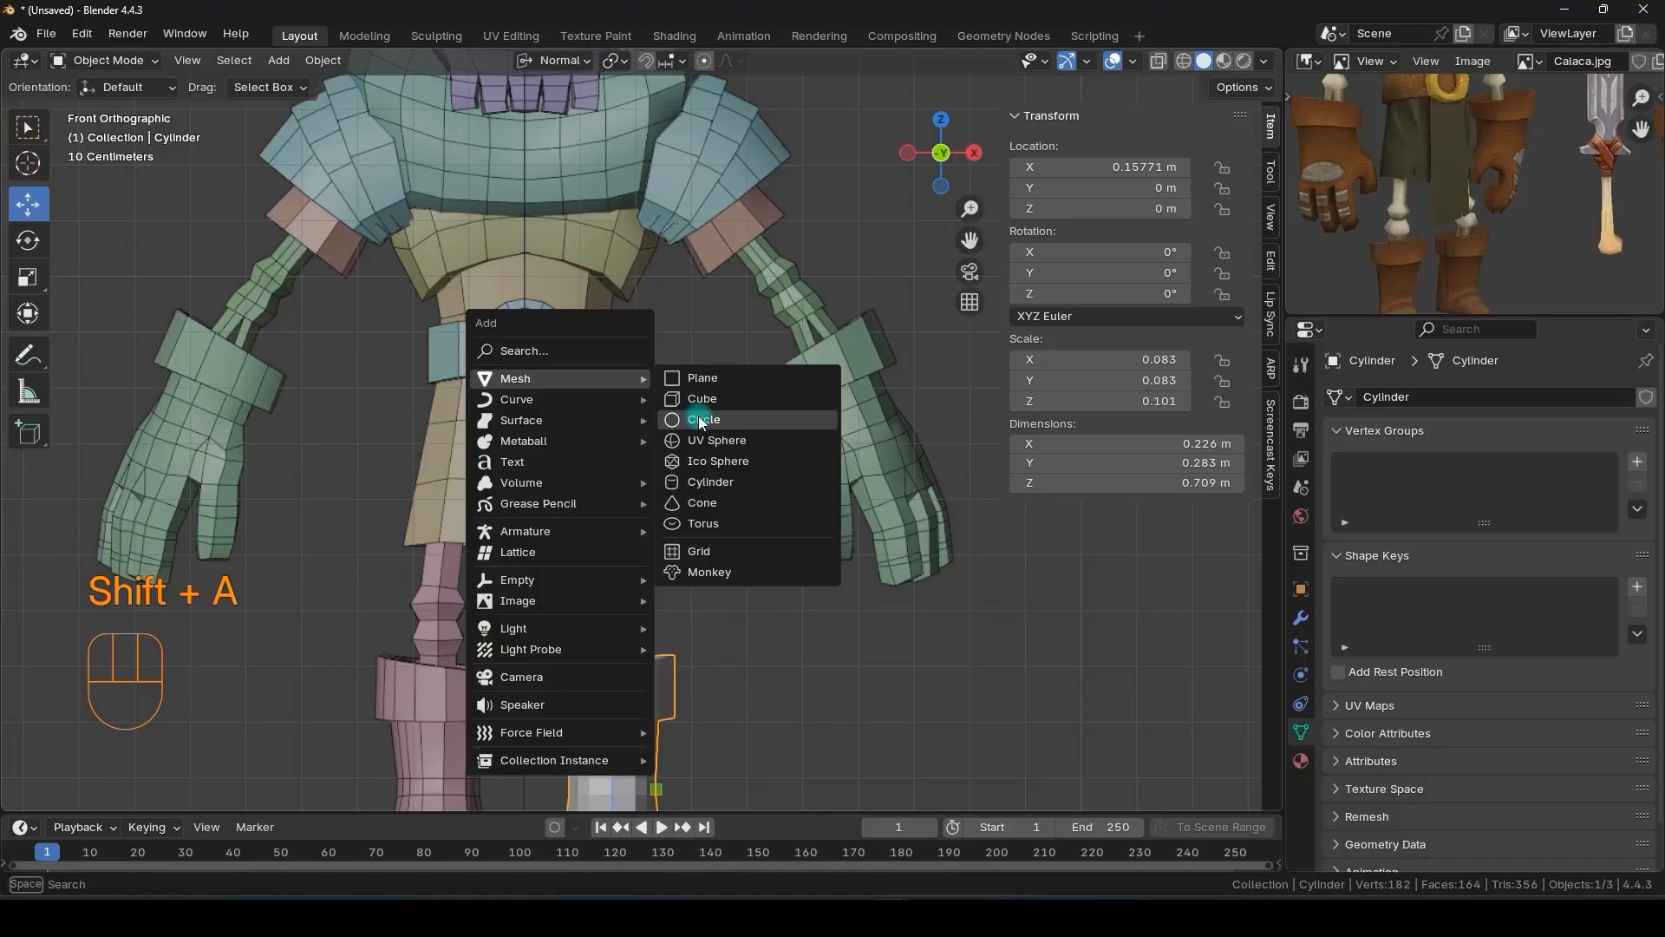
left_click(701, 482)
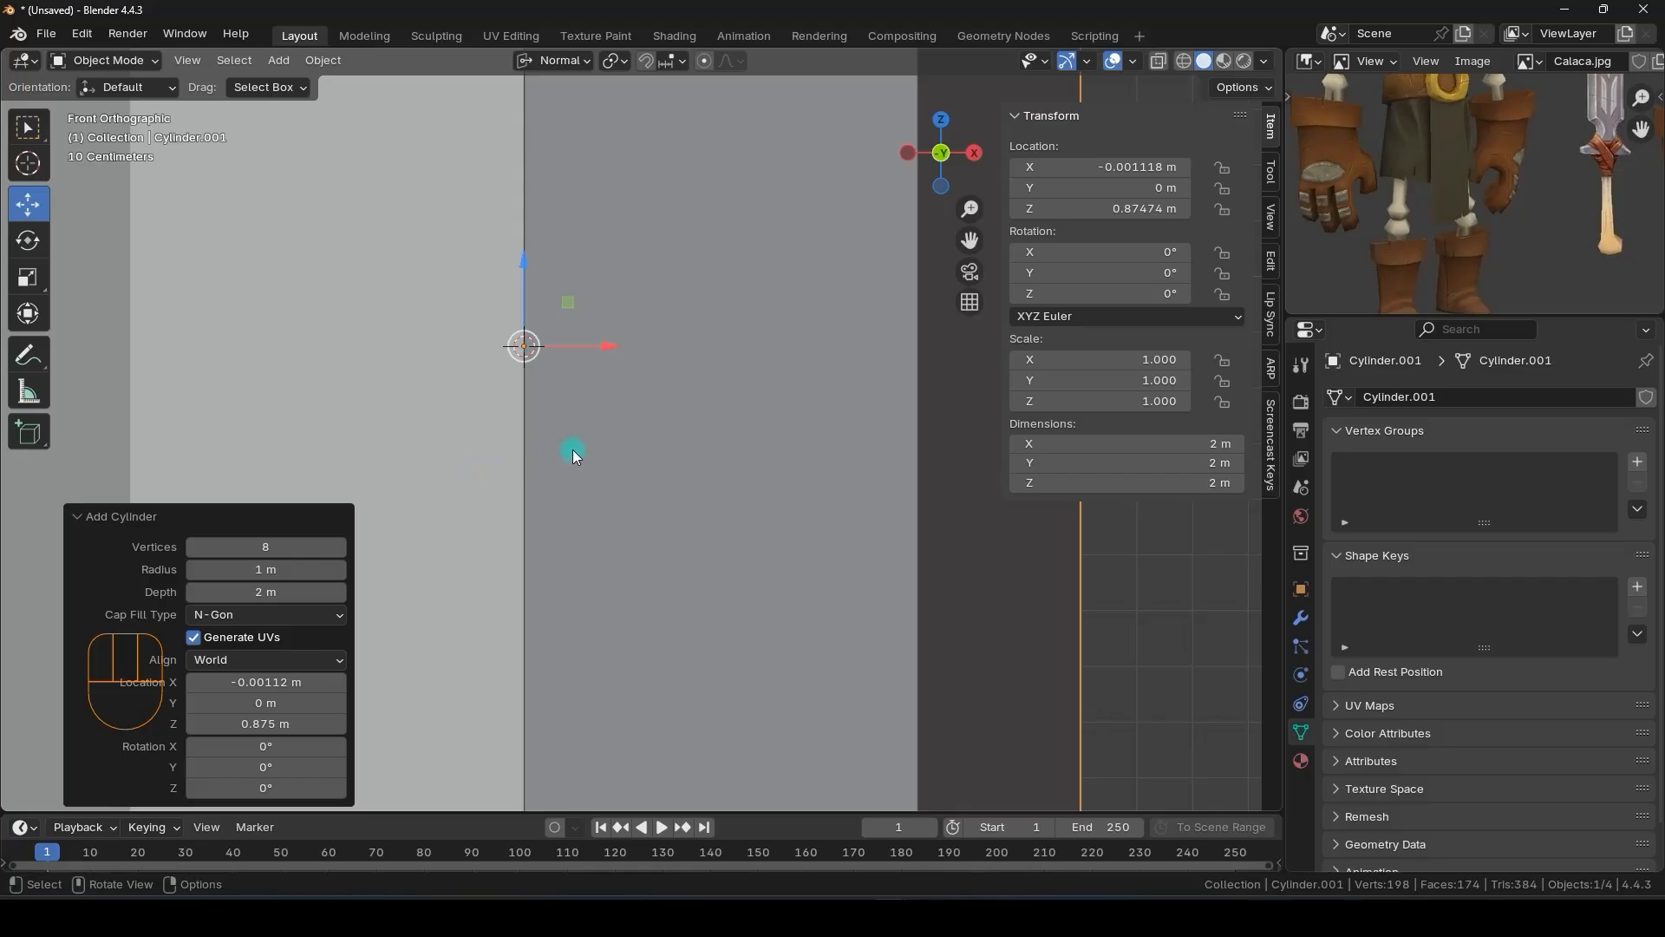
- Scale the new cylinder uniformly to 0.135 and flatten it to 0.410 along Z to approximate the belt's height
scroll(575, 451, "down", 3)
key("s")
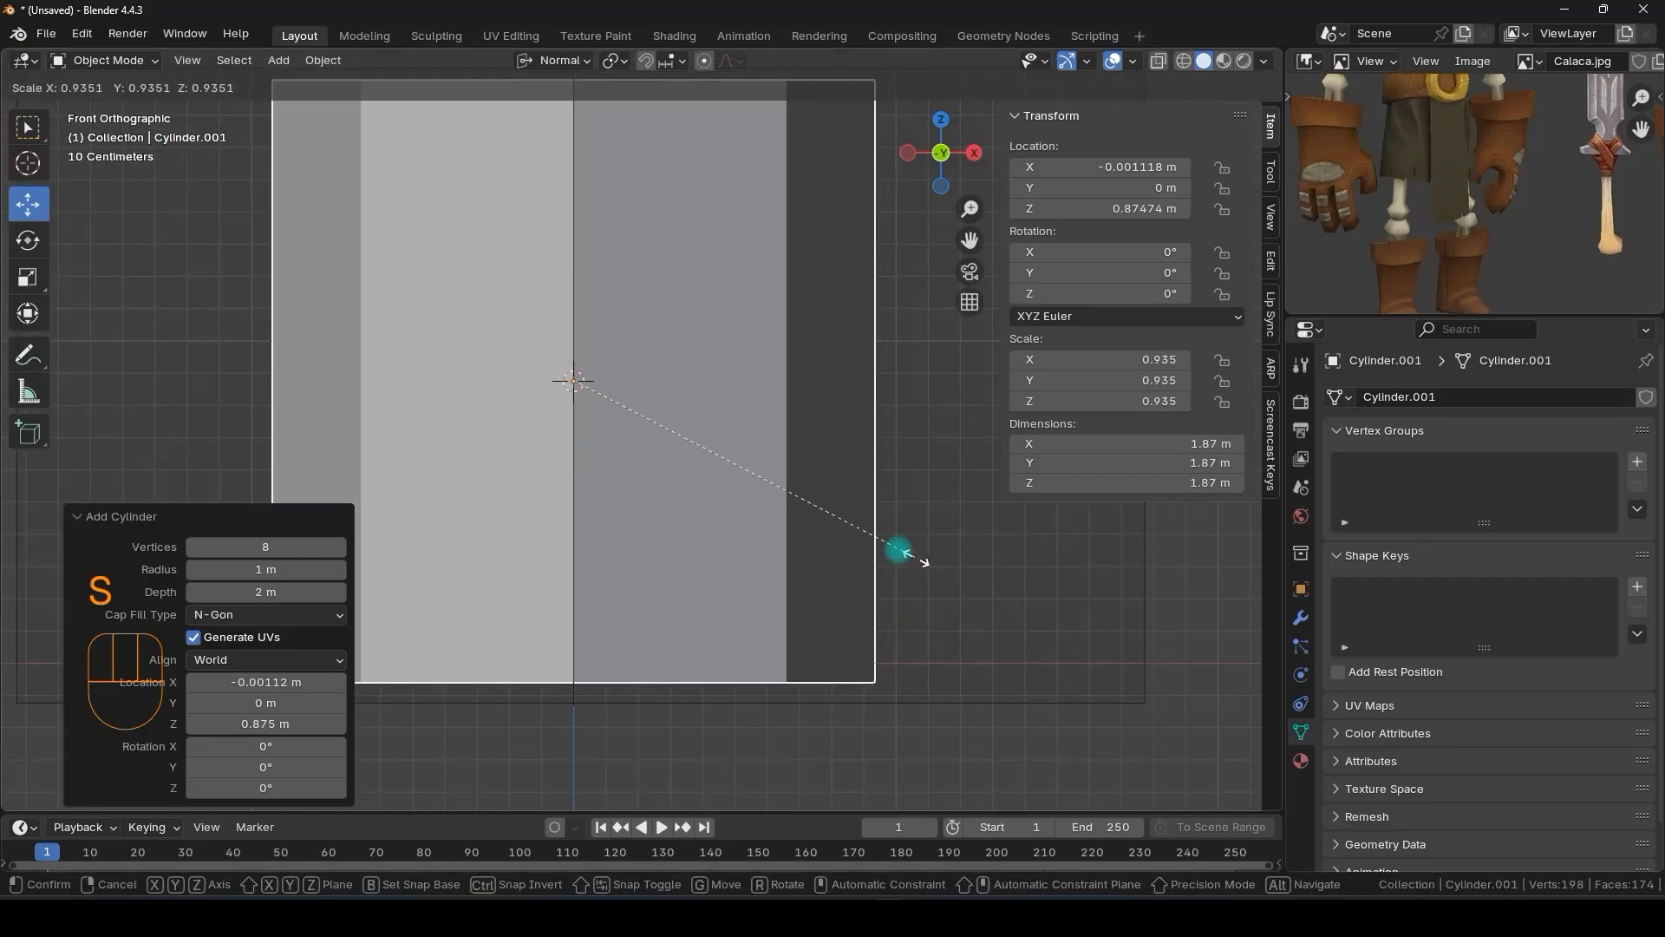
left_click(626, 401)
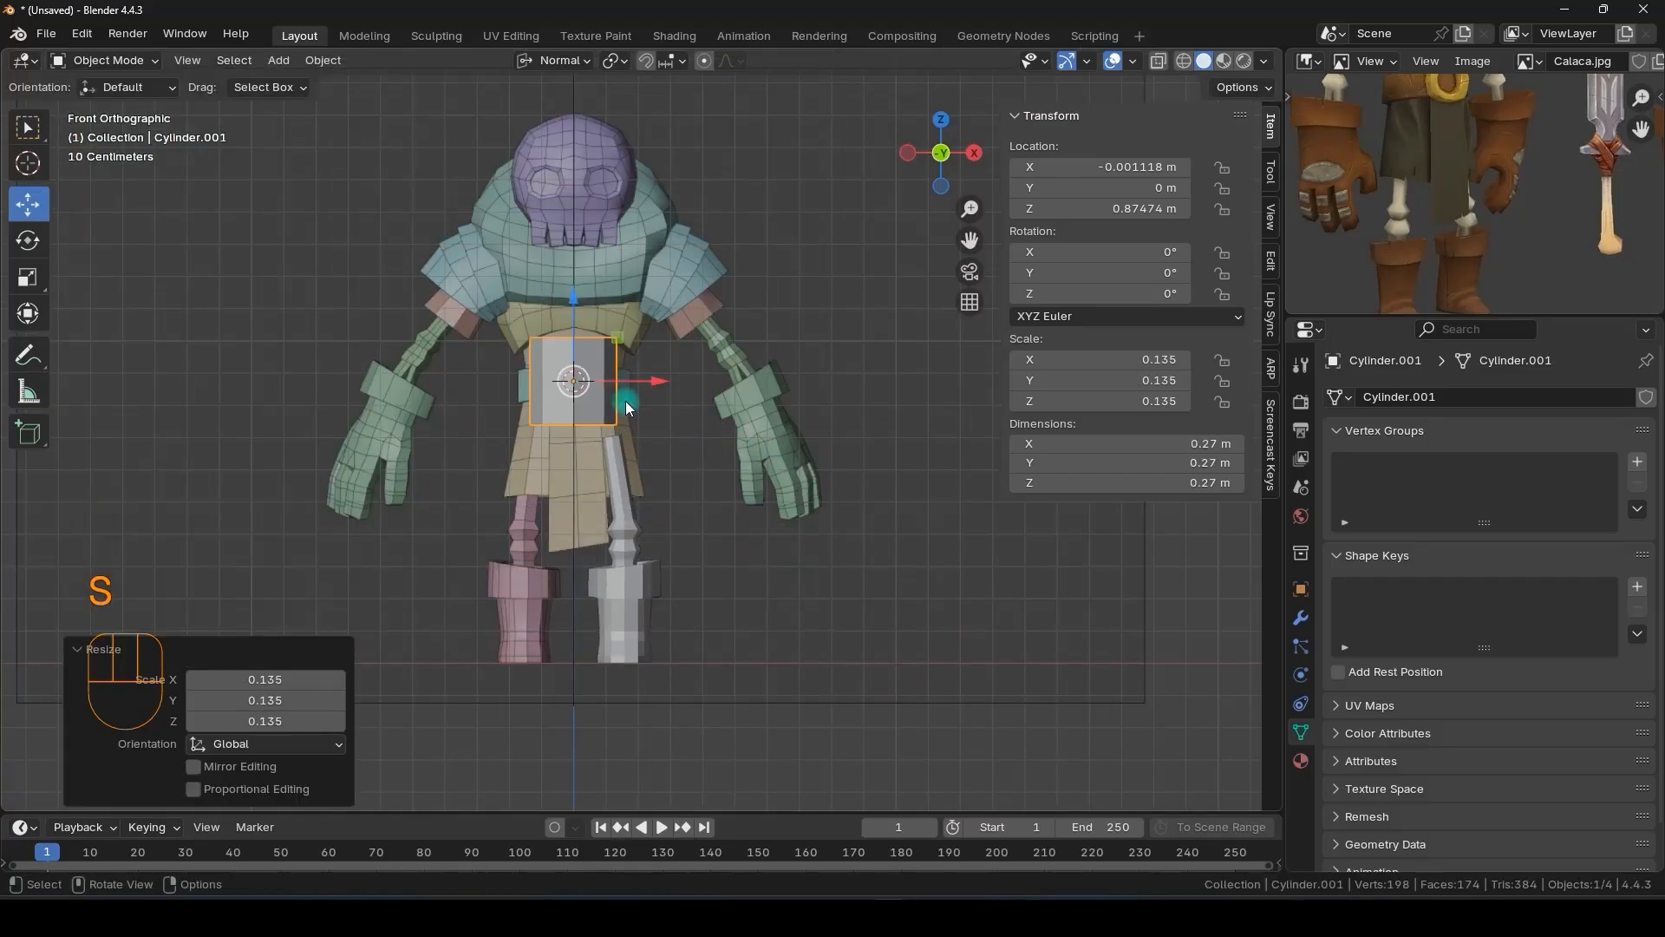
key("KP_Decimal")
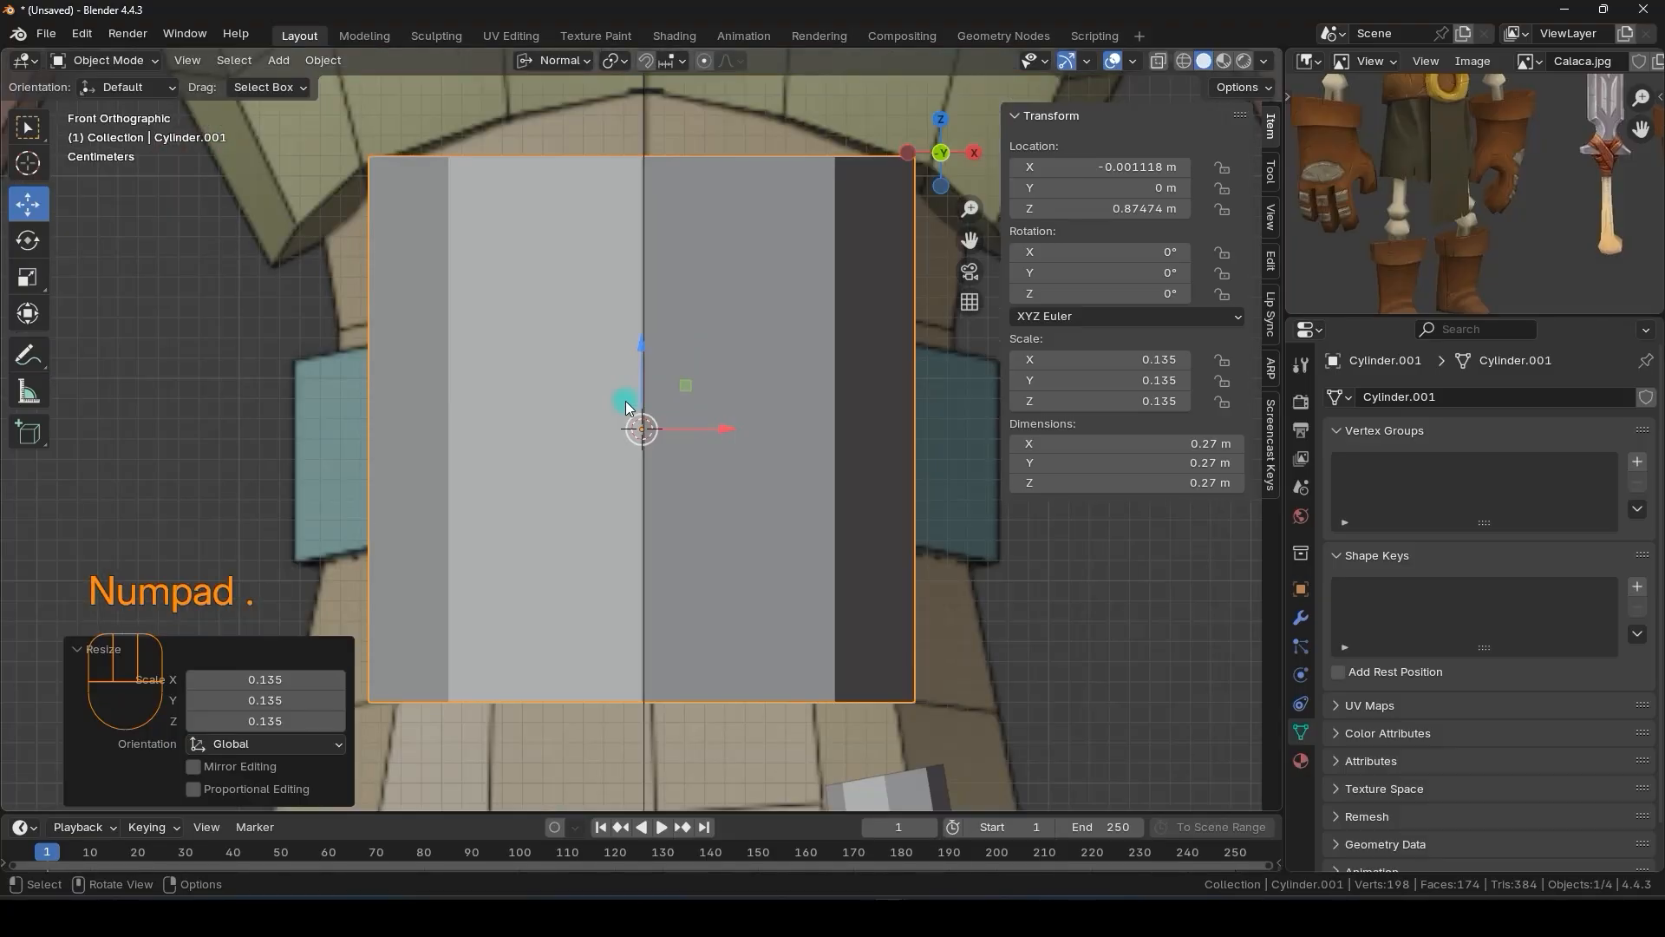
middle_click_drag(638, 423, 607, 444, "shift")
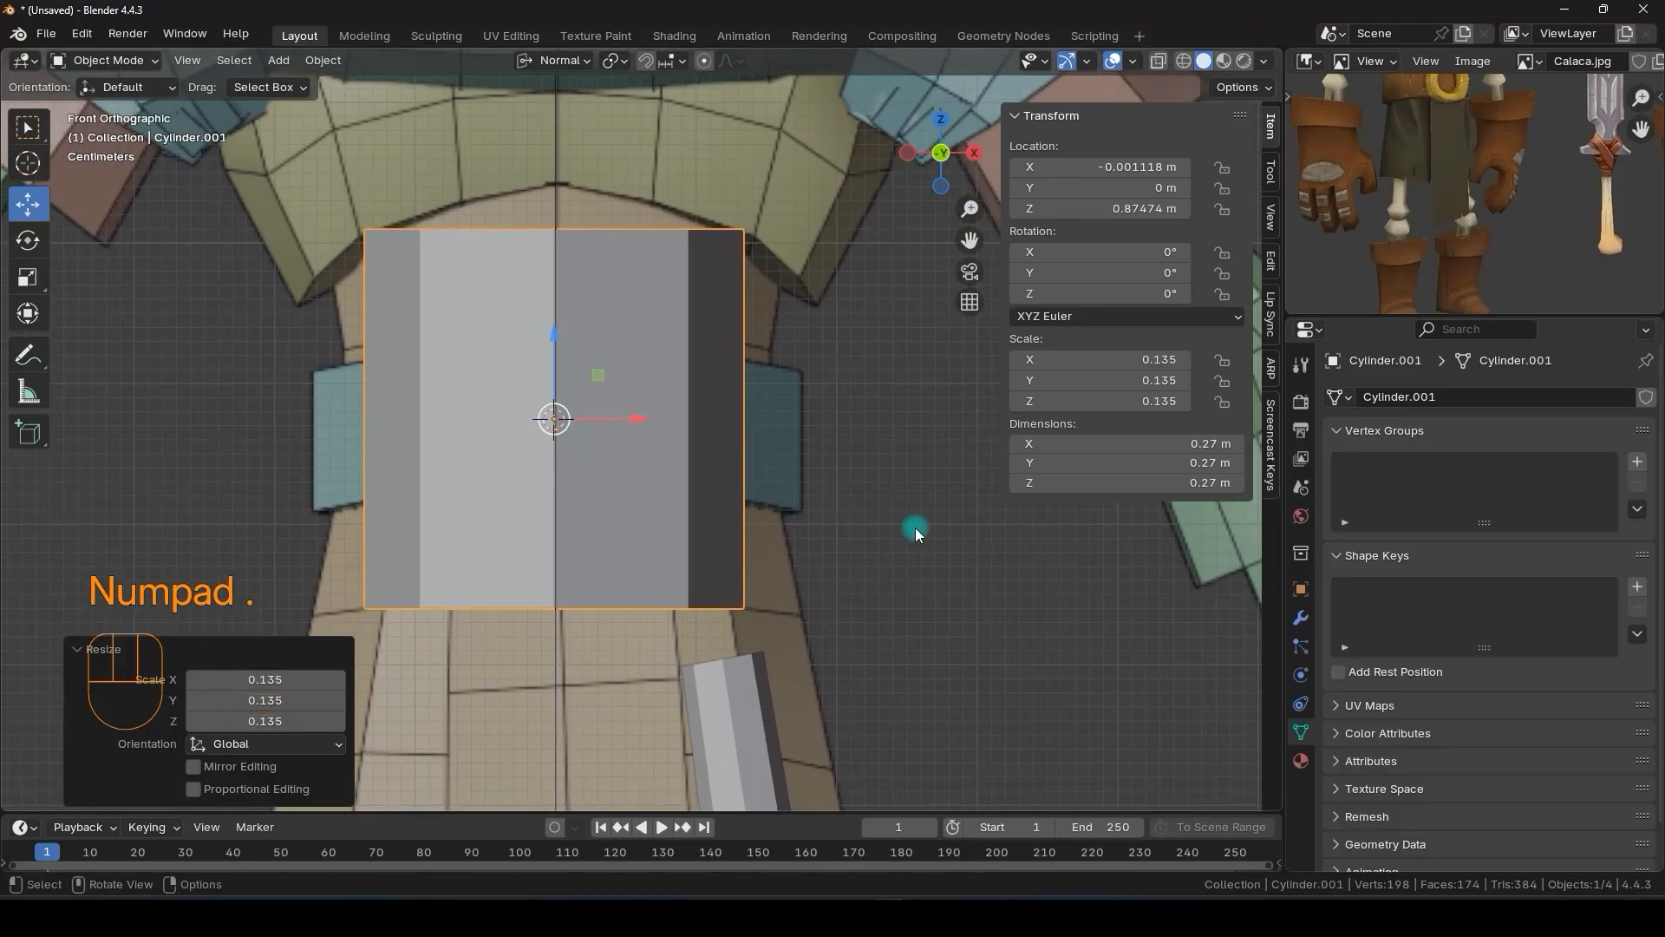
key("s")
key("z")
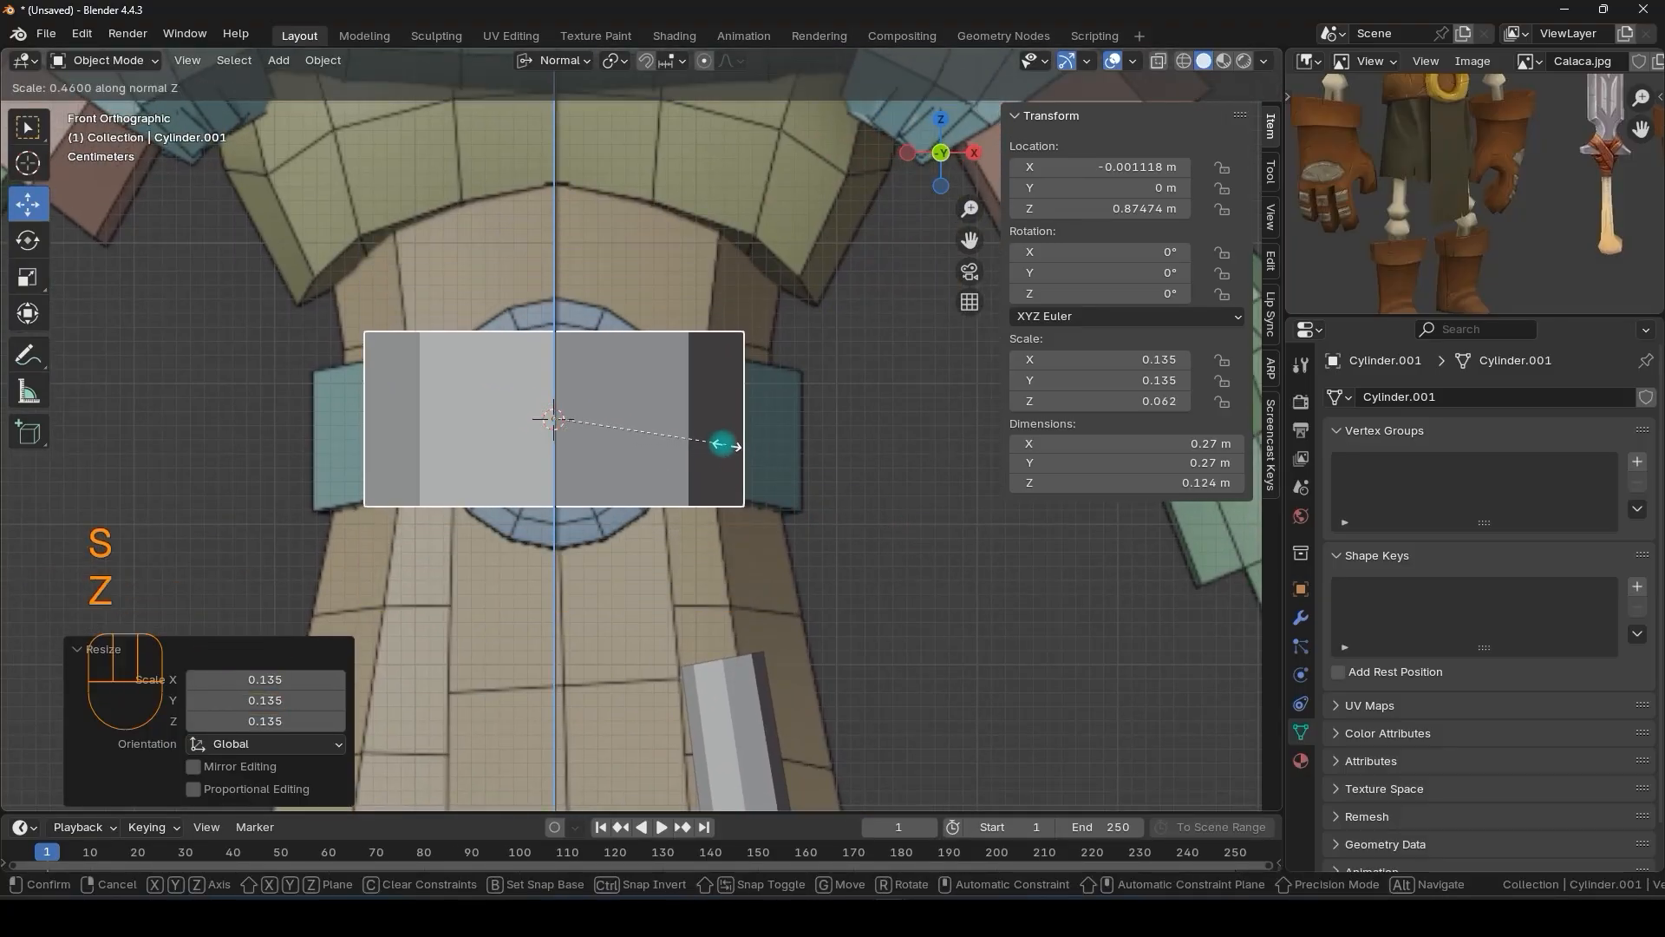
left_click(708, 438)
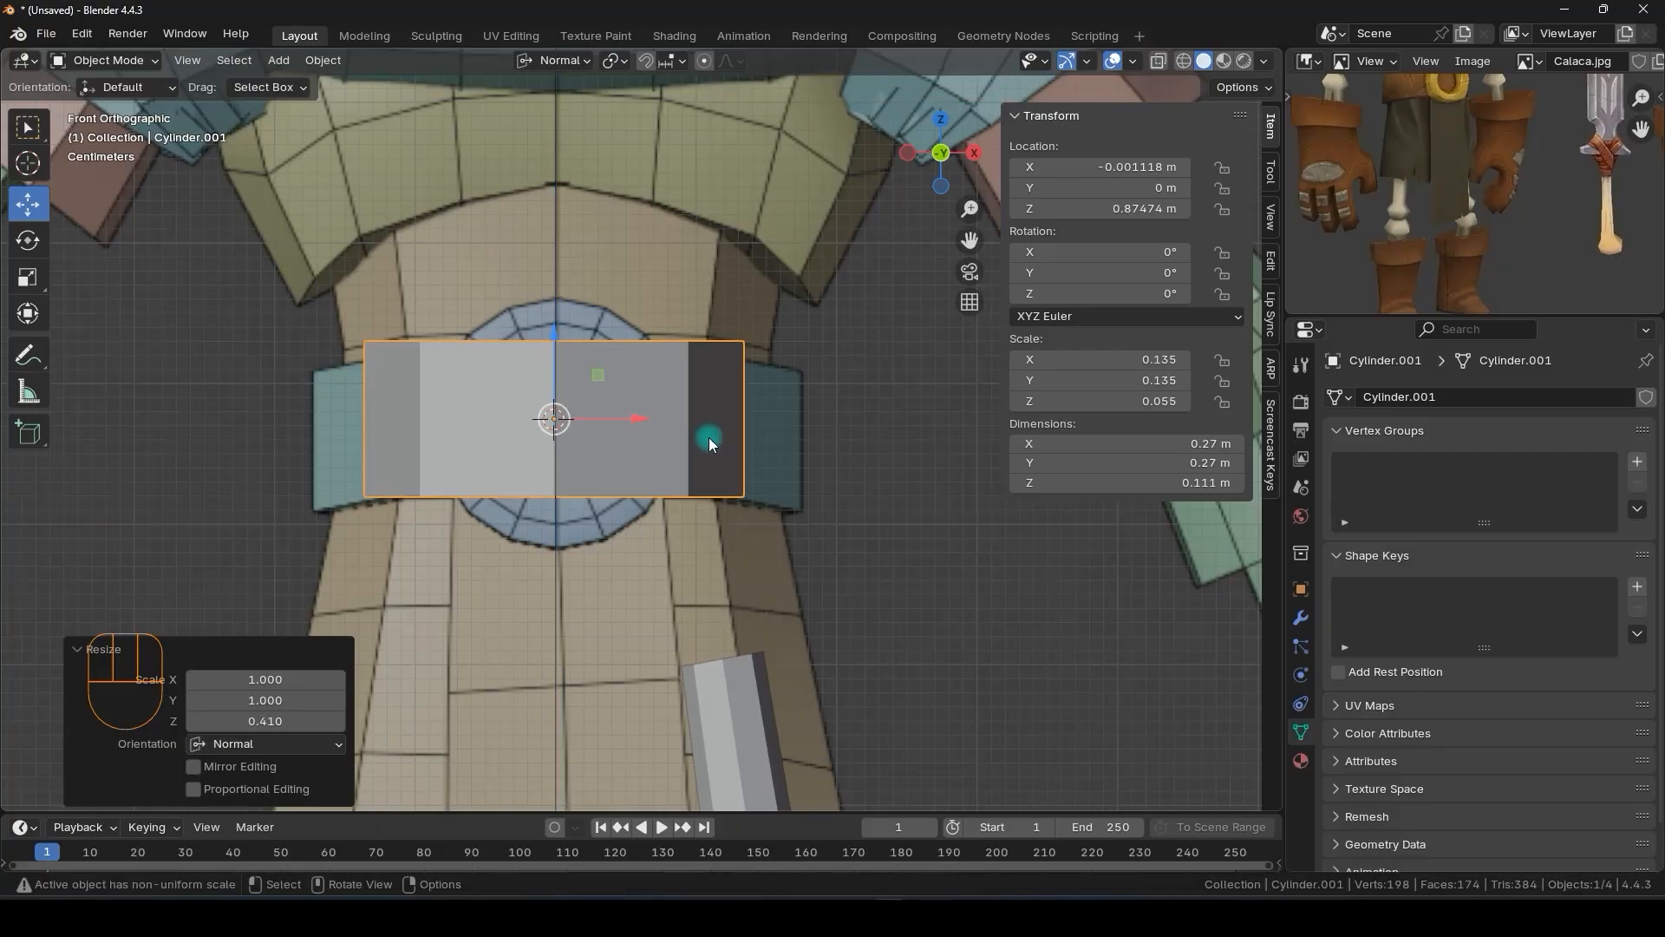
- Enable X-ray and, in front view, widen the belt cylinder by a factor of 1.240 along X to match the reference belt
scroll(709, 442, "down", 2)
middle_click_drag(709, 473, 520, 423, "shift")
key("alt+z")
key("alt+z")
key("alt+z")
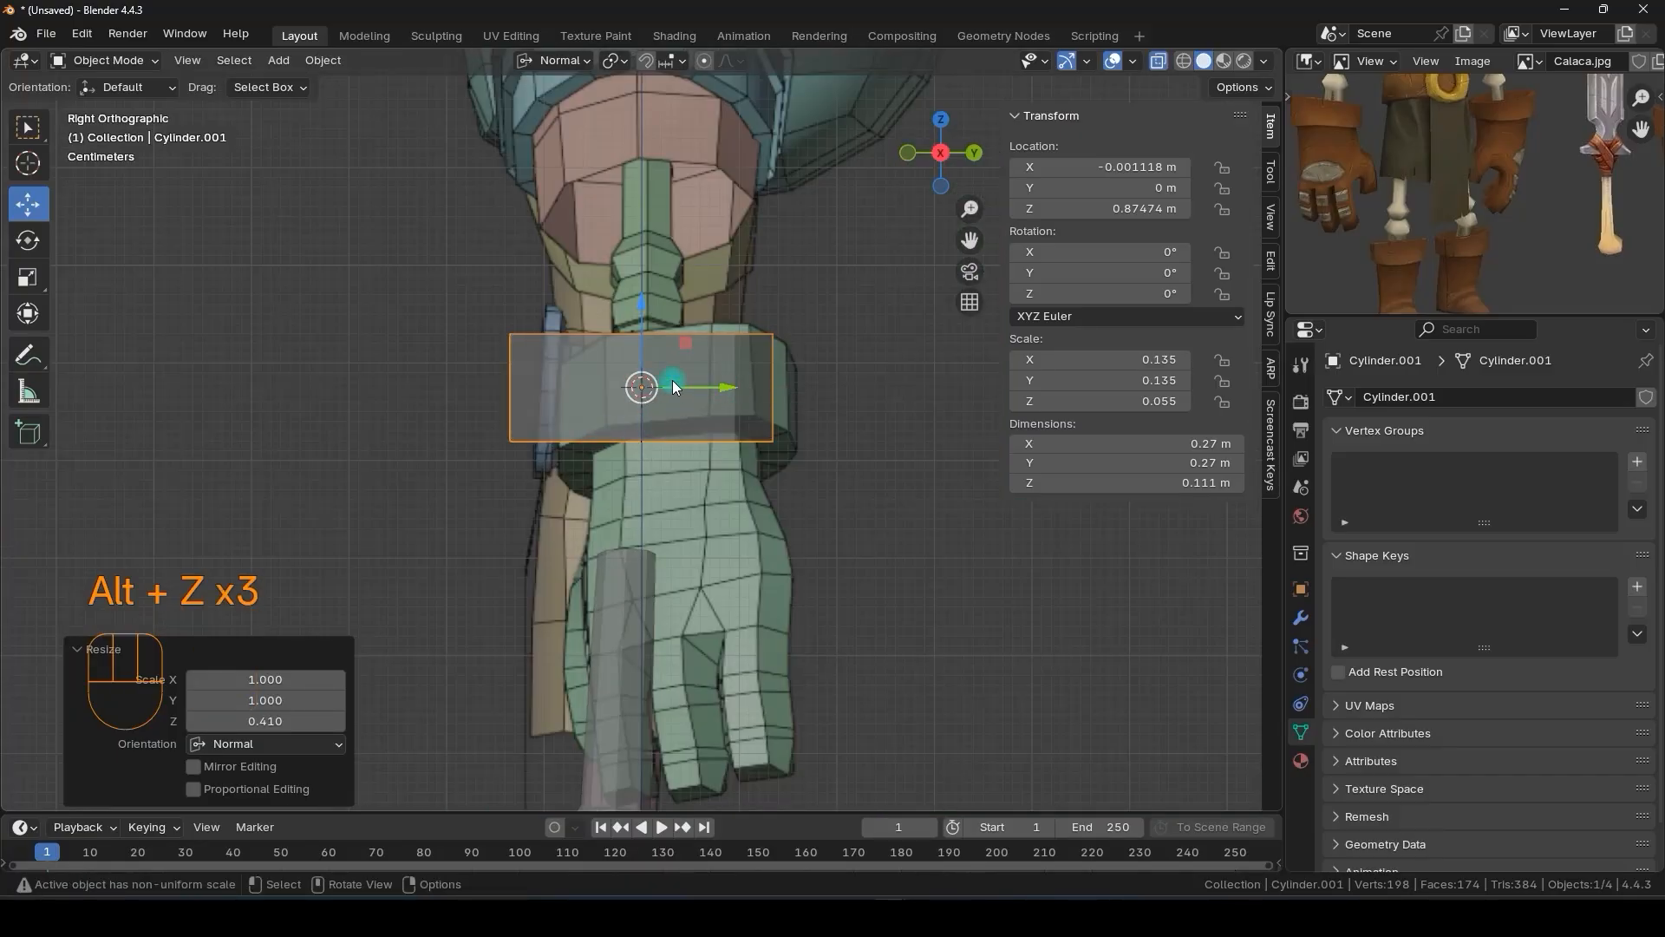
middle_click_drag(673, 382, 820, 423, "alt")
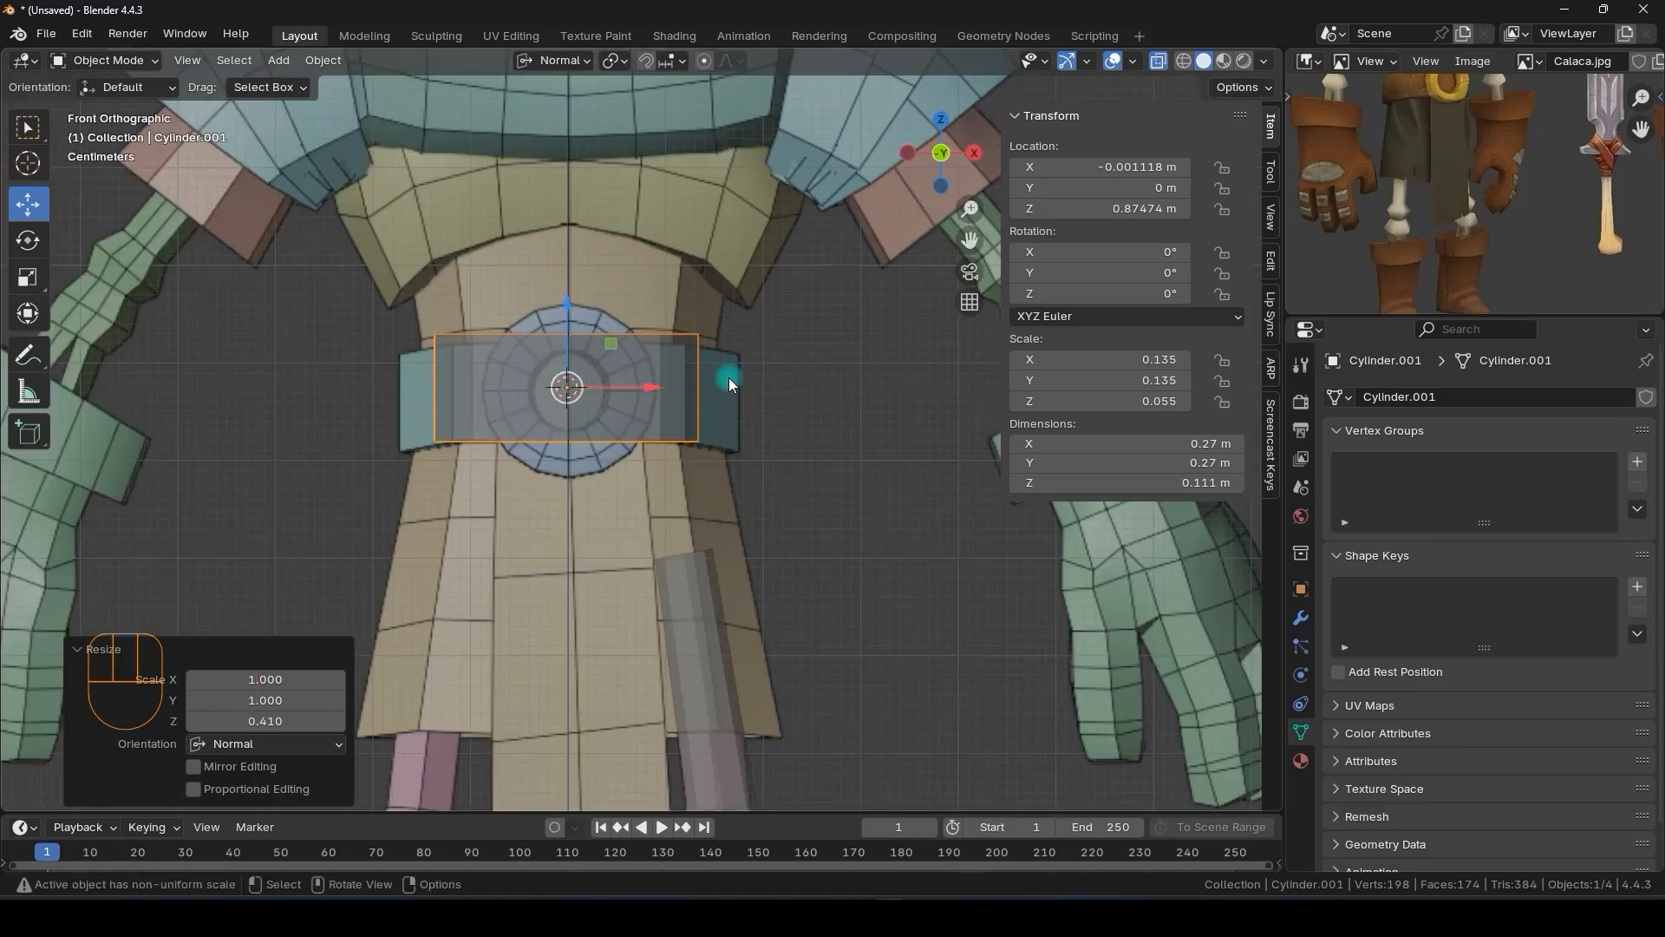
key("s")
key("x")
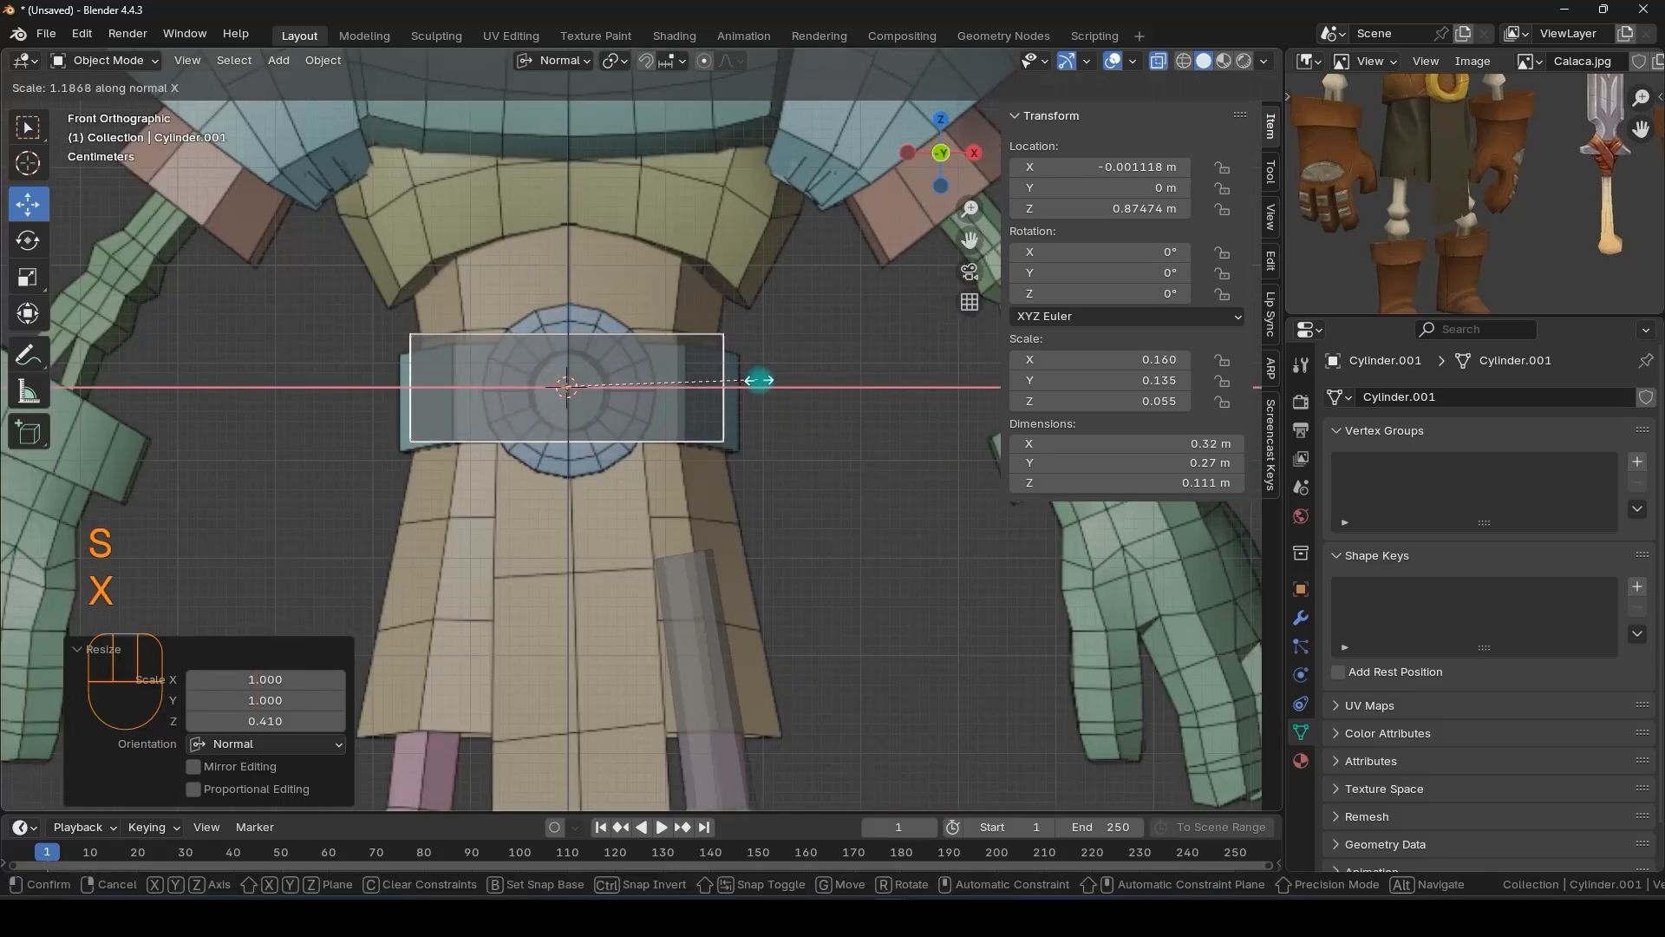
left_click(767, 382)
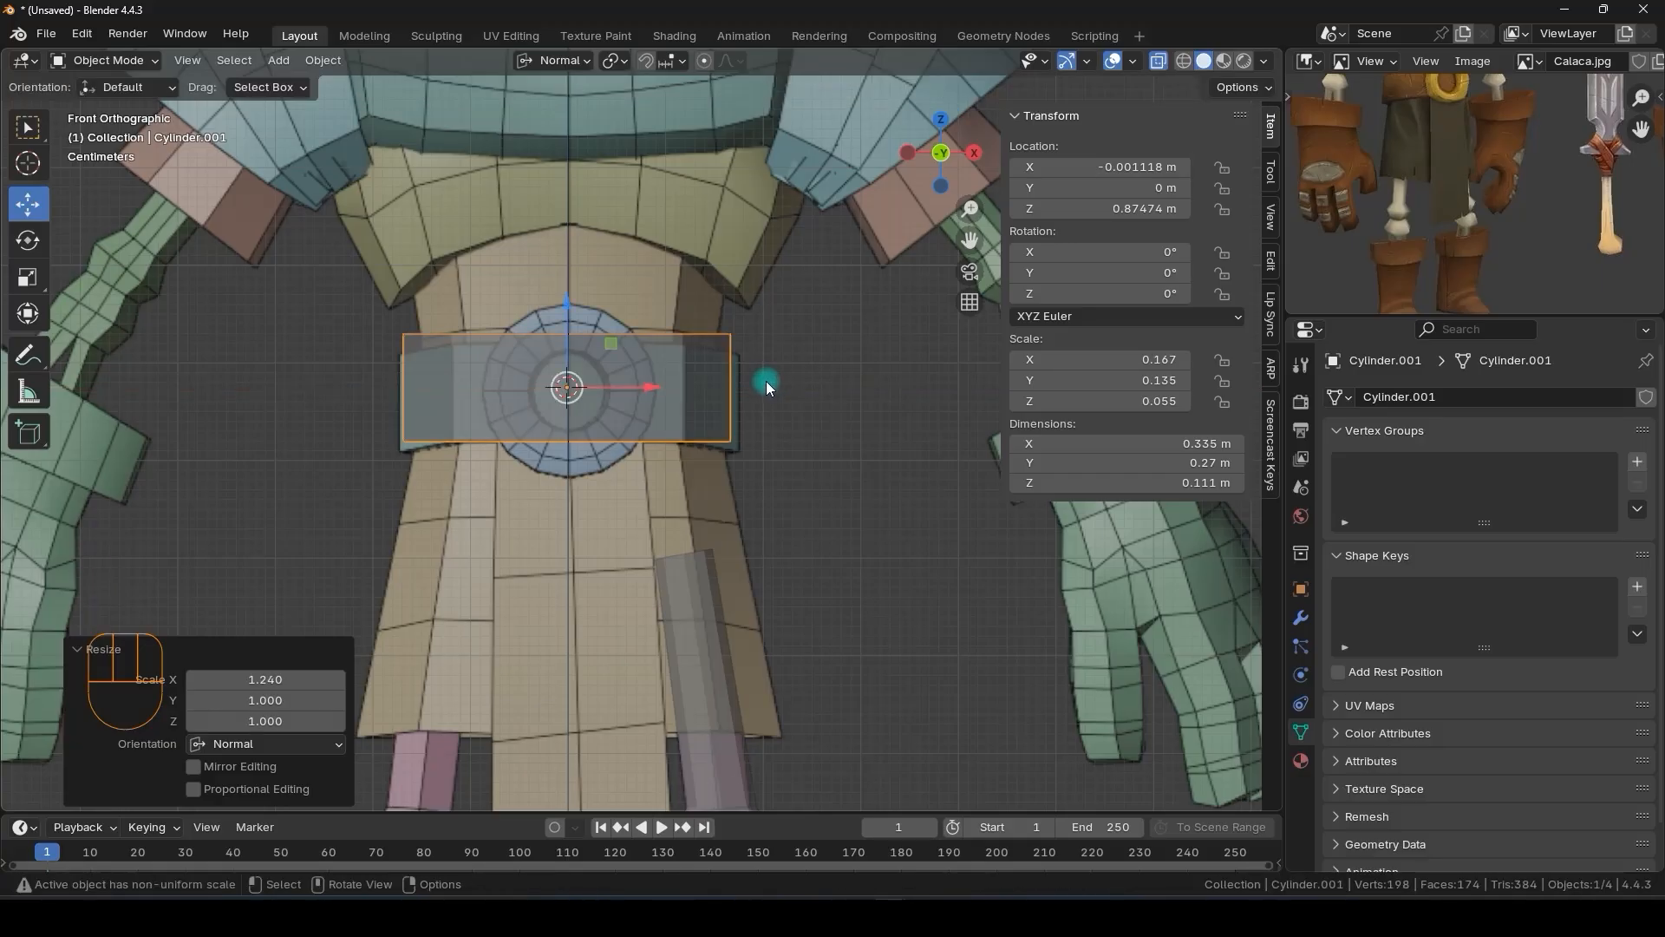
- In right view, rotate the belt cylinder by 4.23° and move it -0.0141 m along its normal Z
middle_click_drag(766, 381, 565, 407)
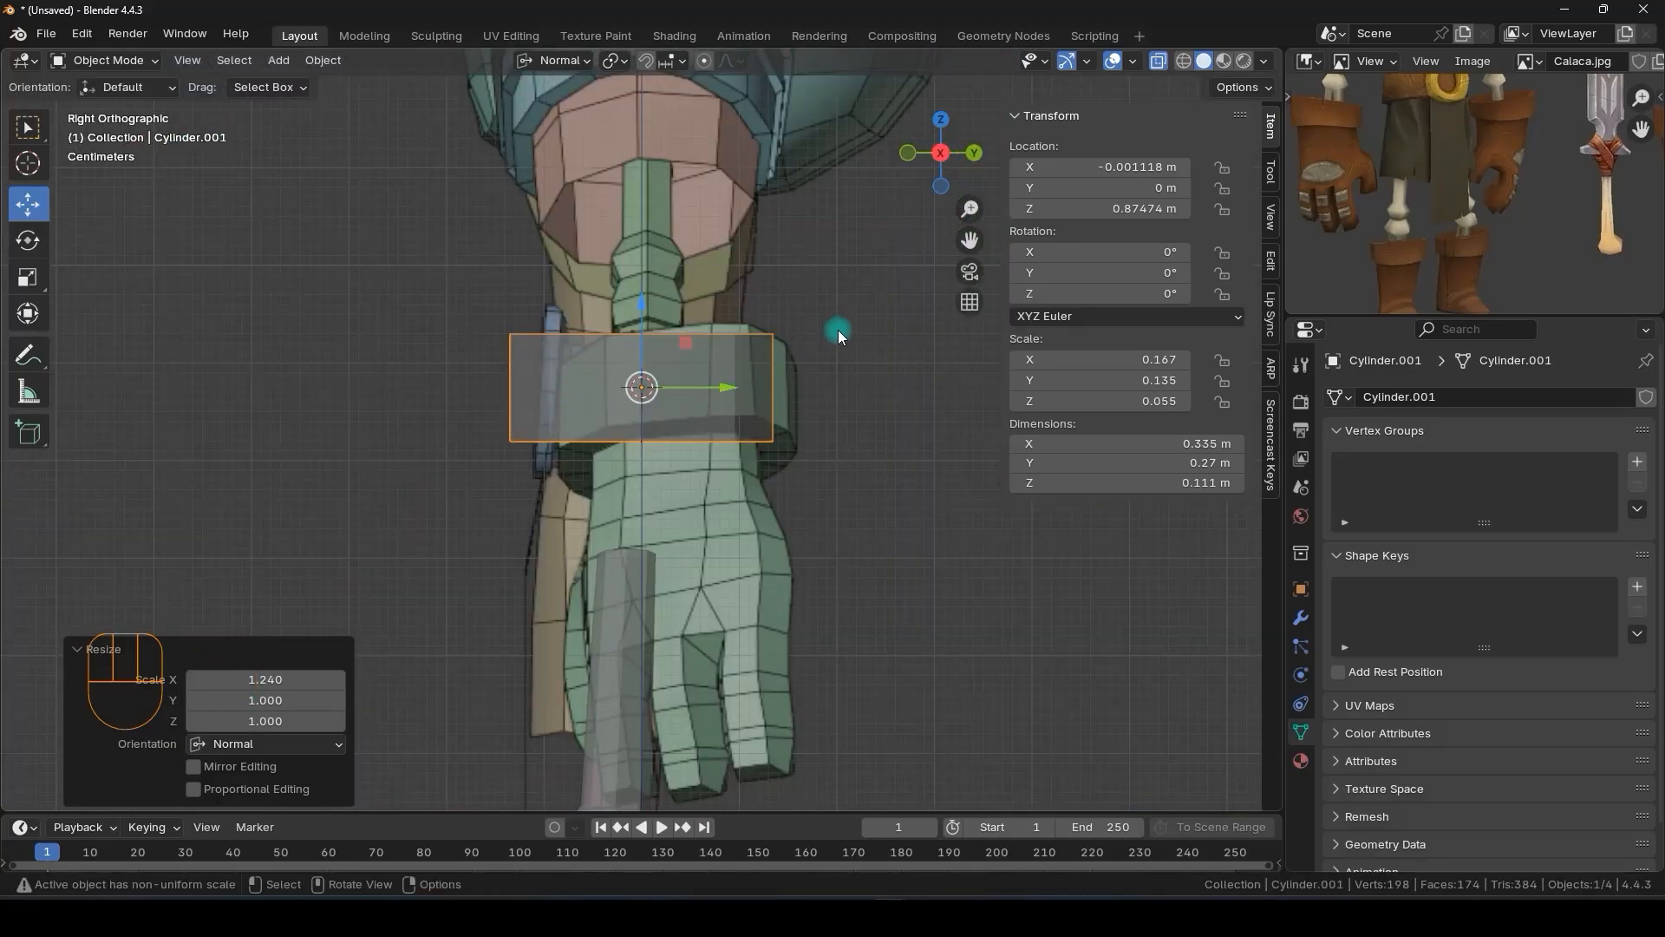
key("r")
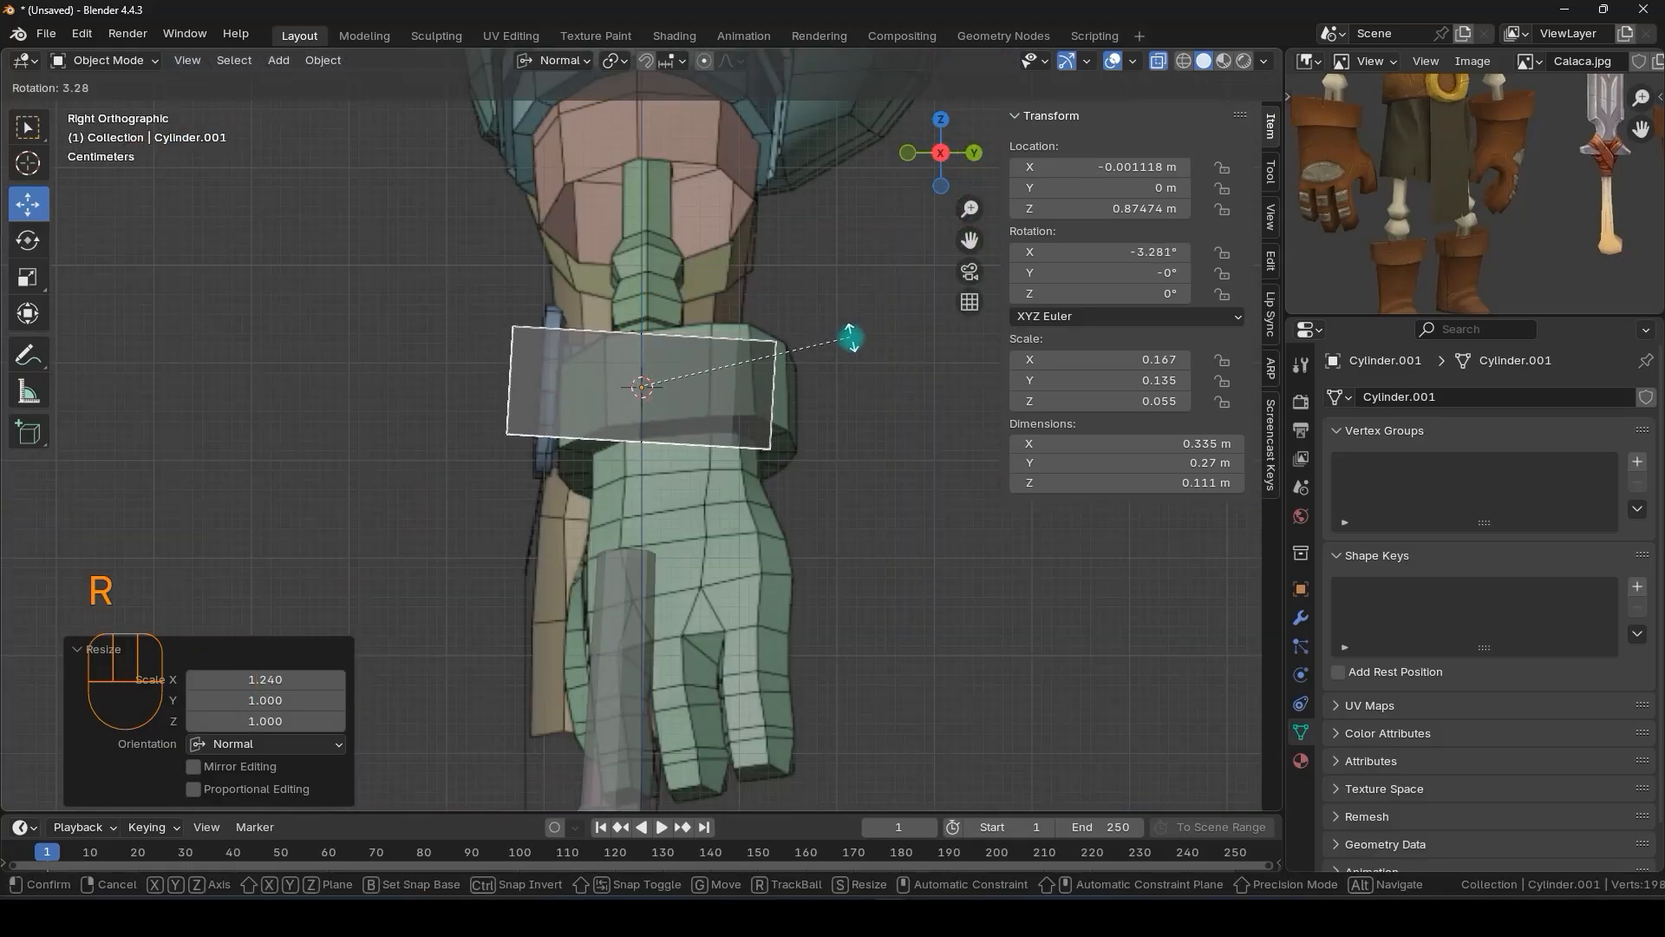
left_click(851, 342)
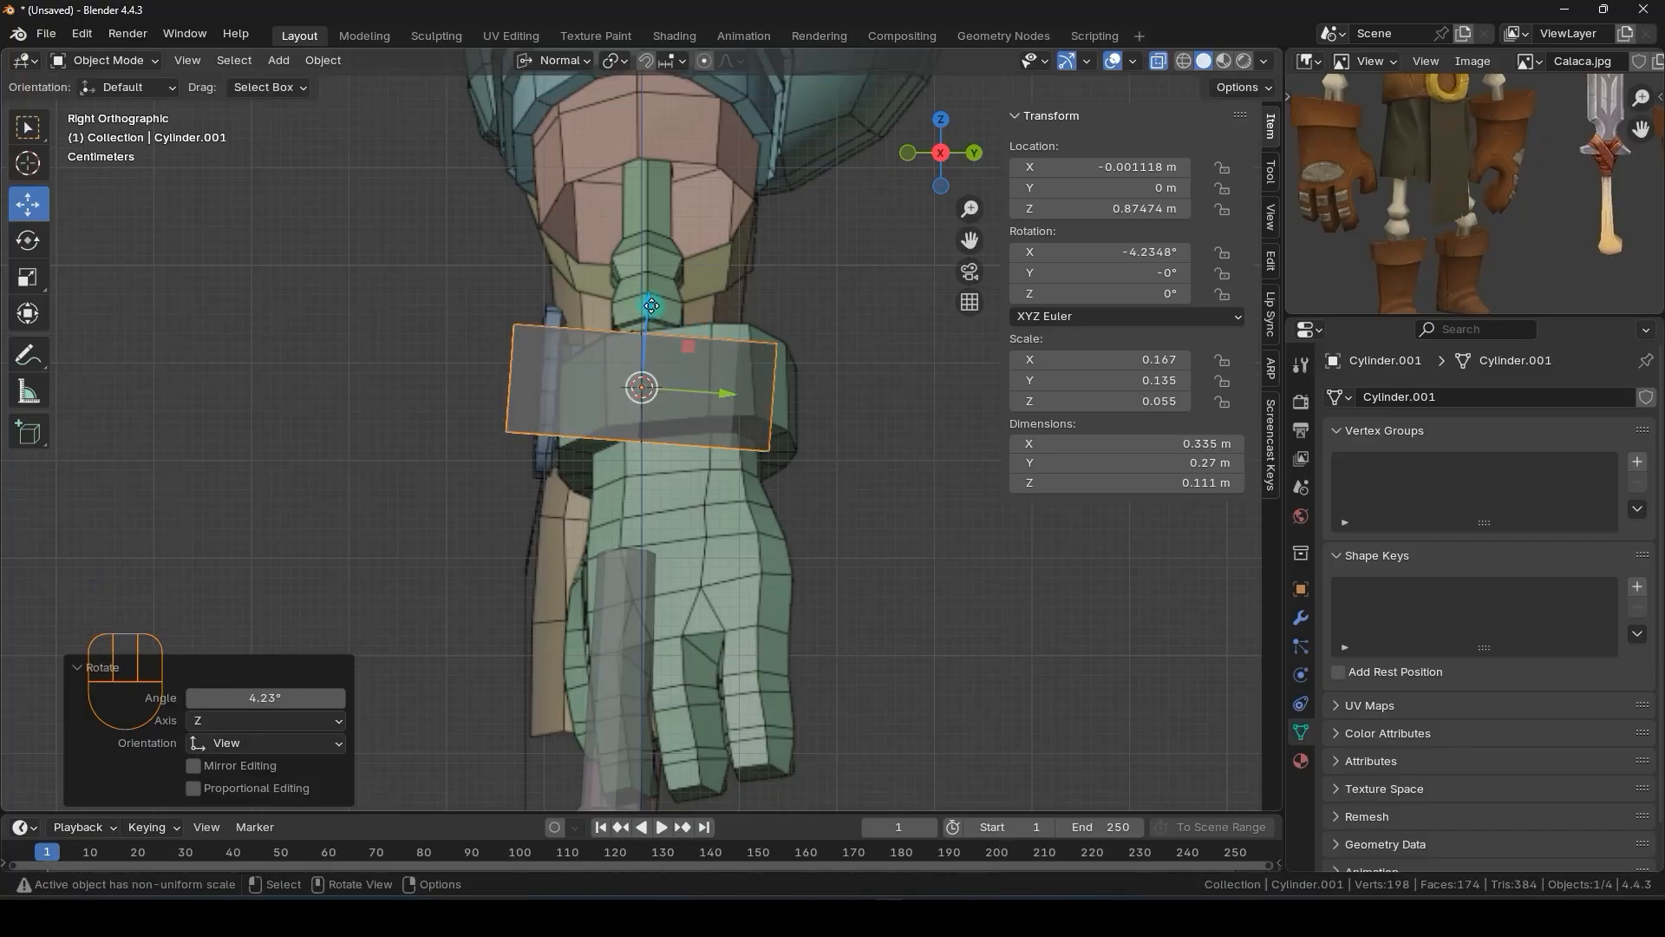
left_click_drag(651, 305, 652, 319)
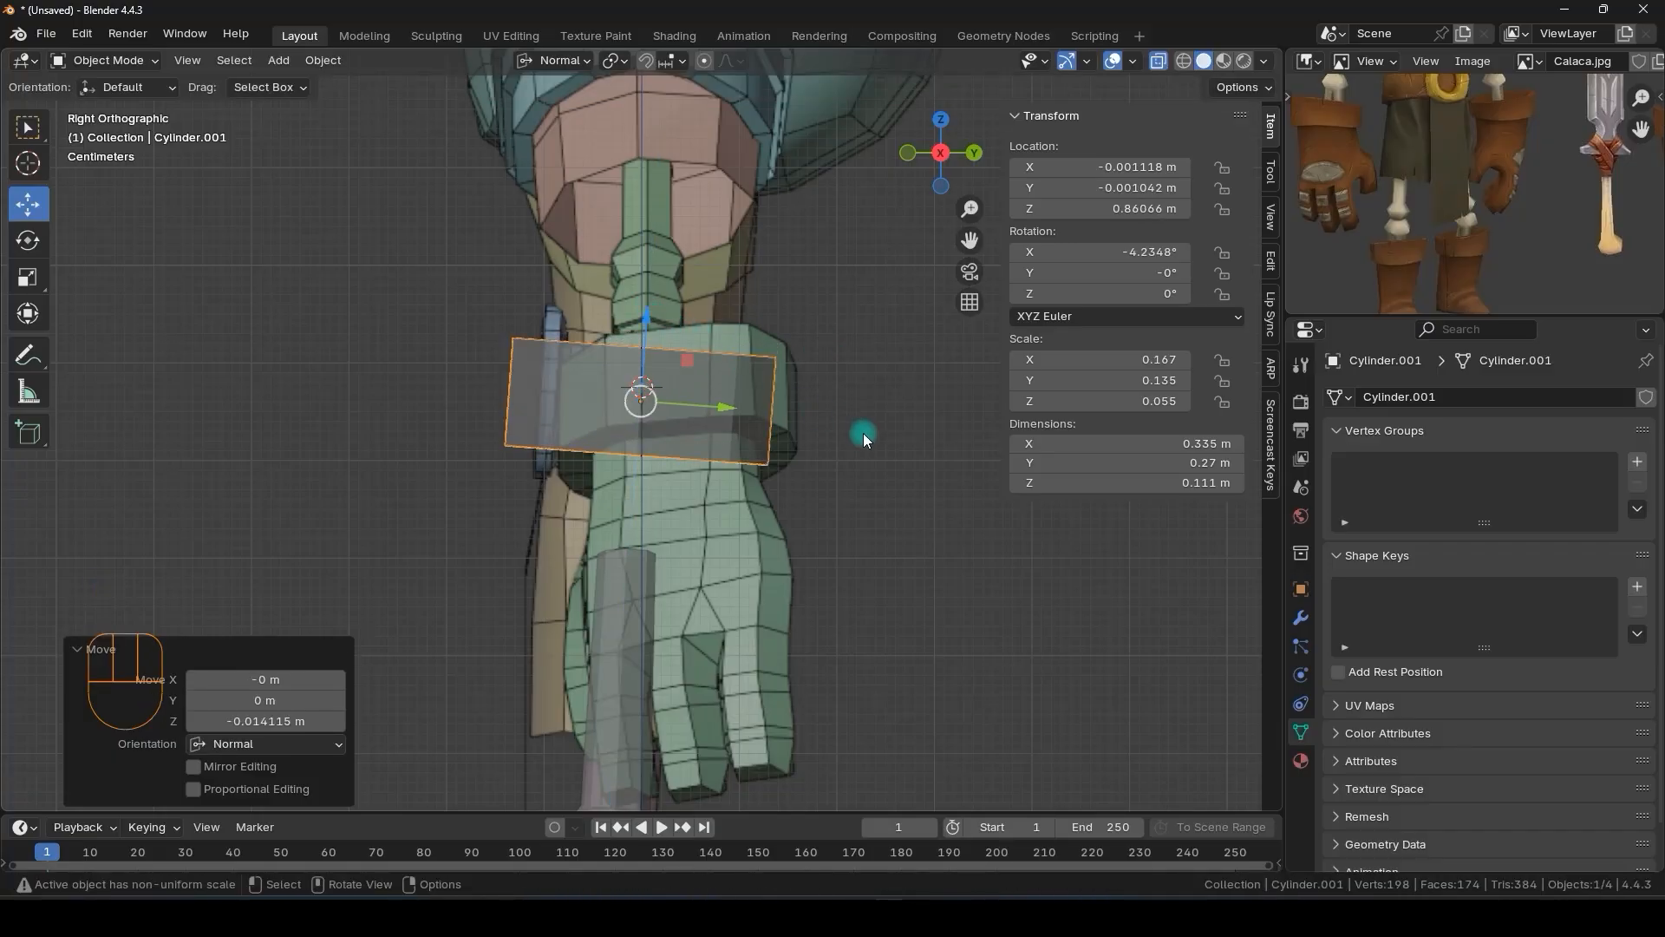
- Scale the tilted belt cylinder to 0.942 along its normal Z
key("s")
key("z")
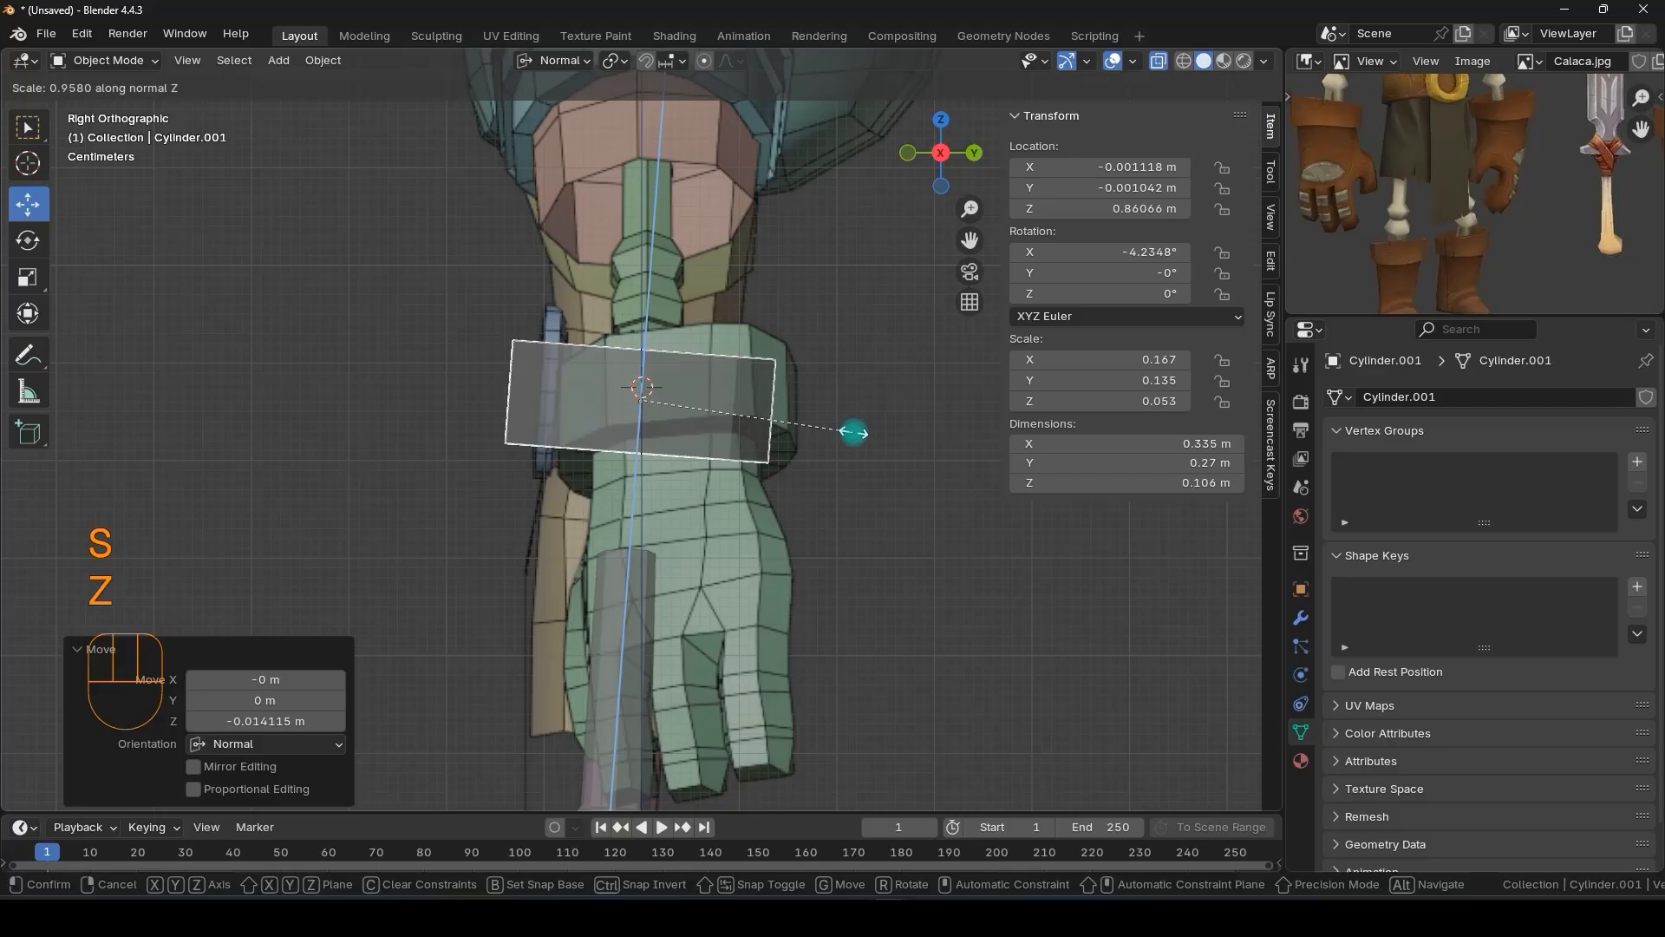
key("z")
key("z")
key("z")
left_click(850, 433)
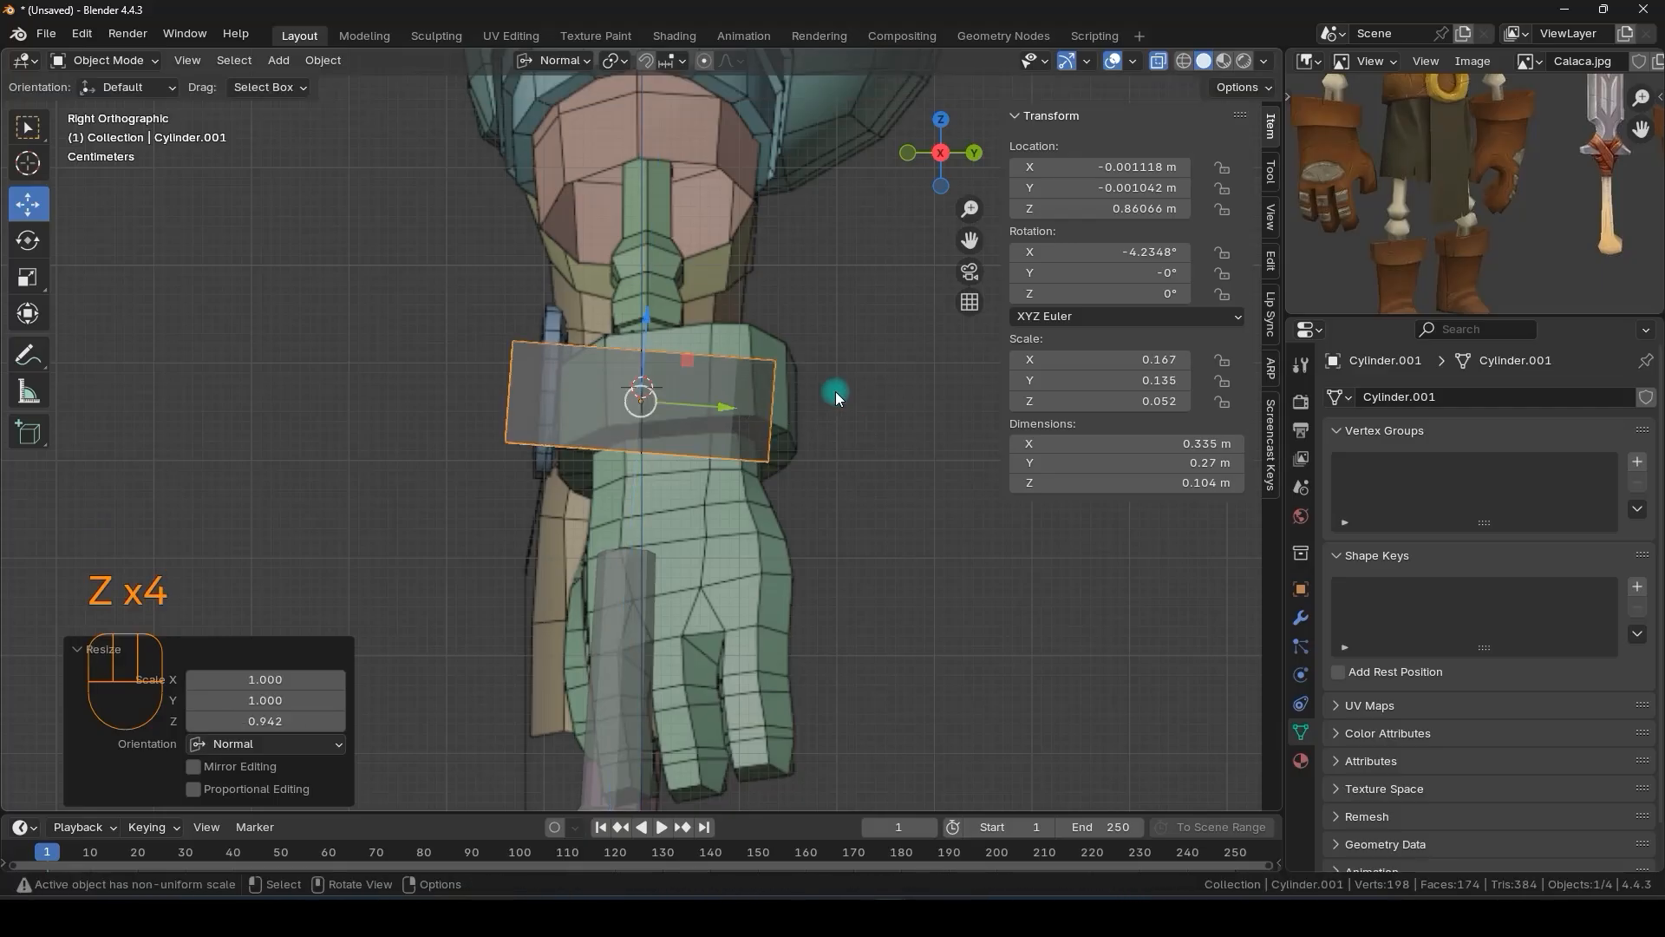
- Set the transform orientation to Global
left_click(550, 62)
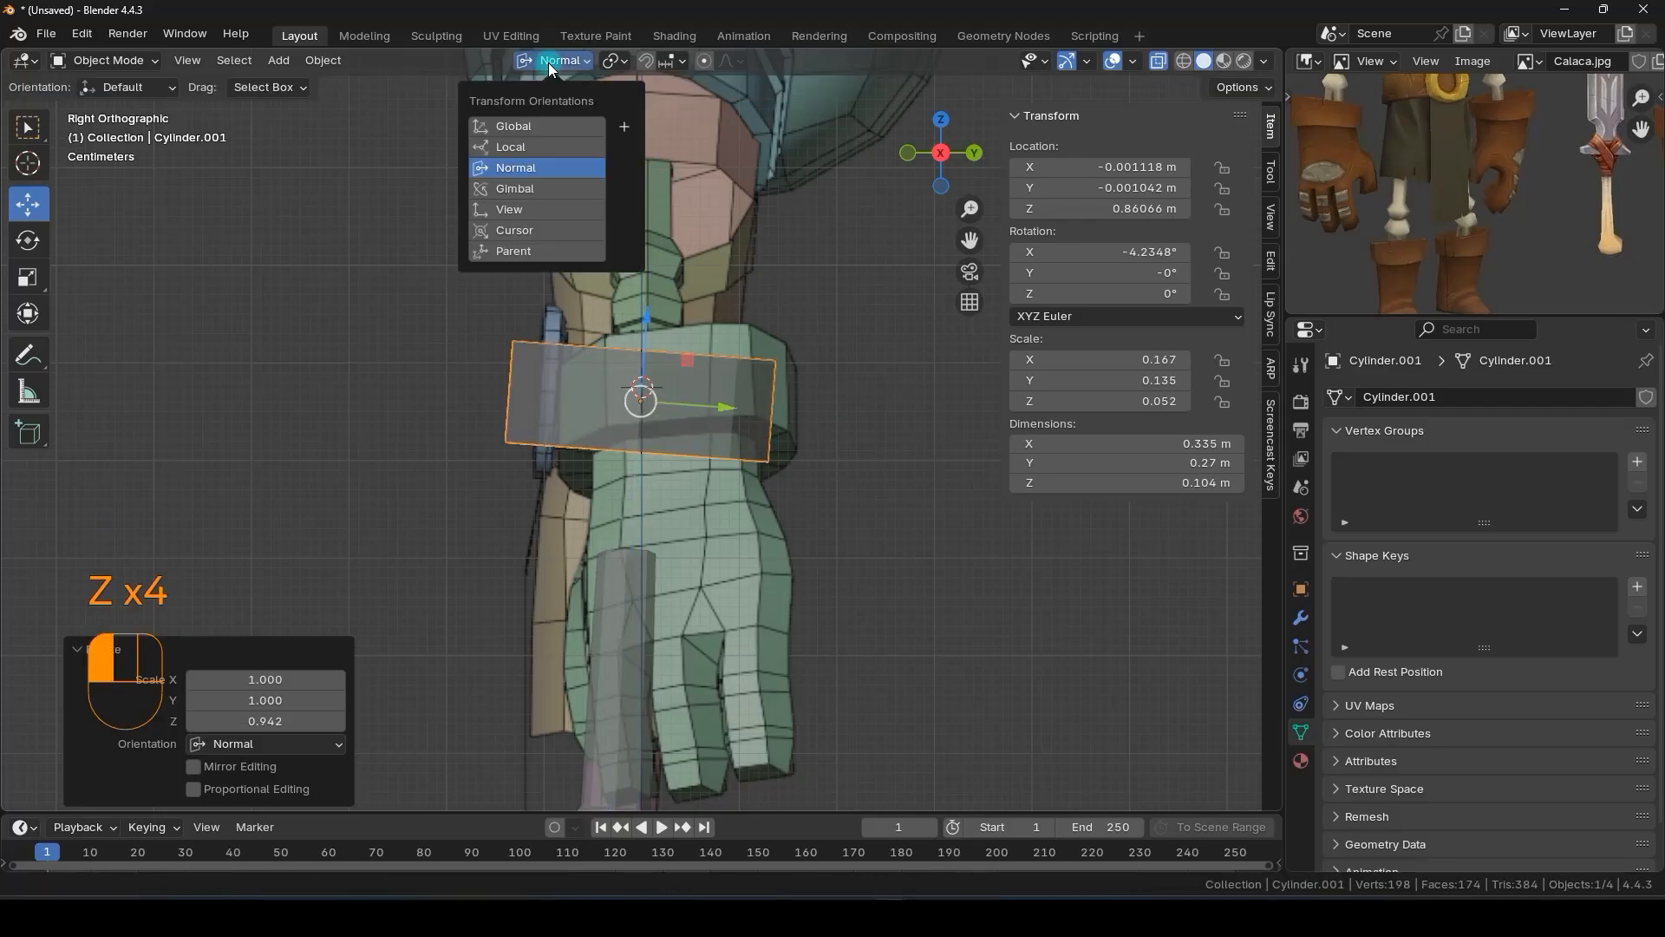
left_click(512, 148)
left_click(532, 129)
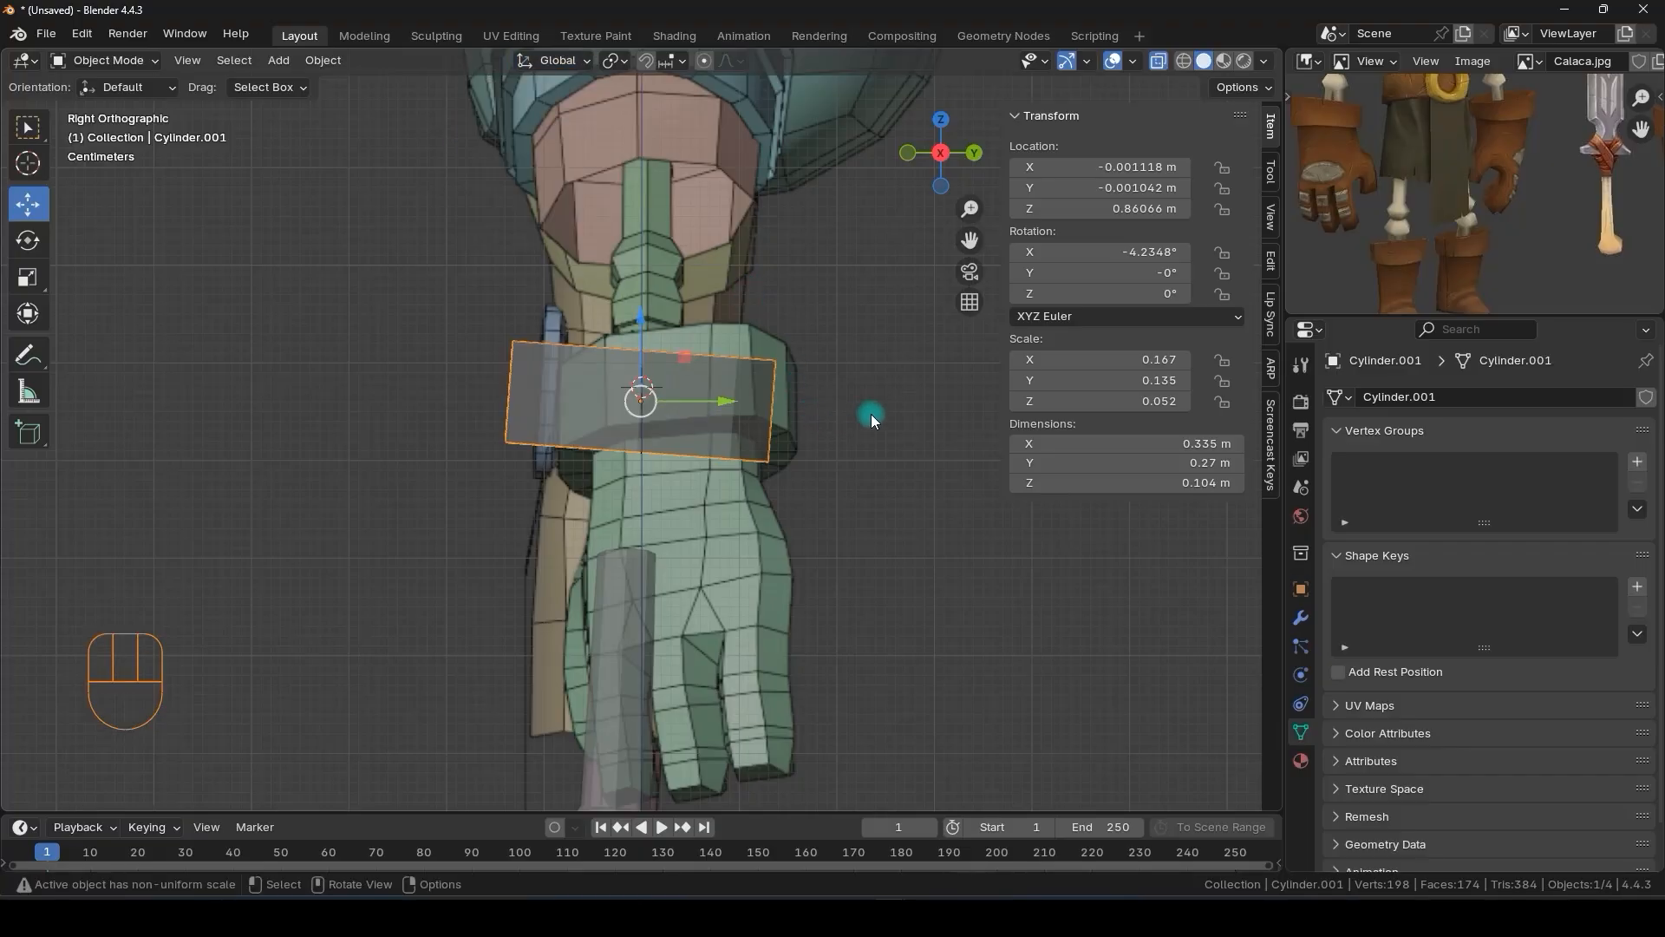
key("s")
key("z")
key("z")
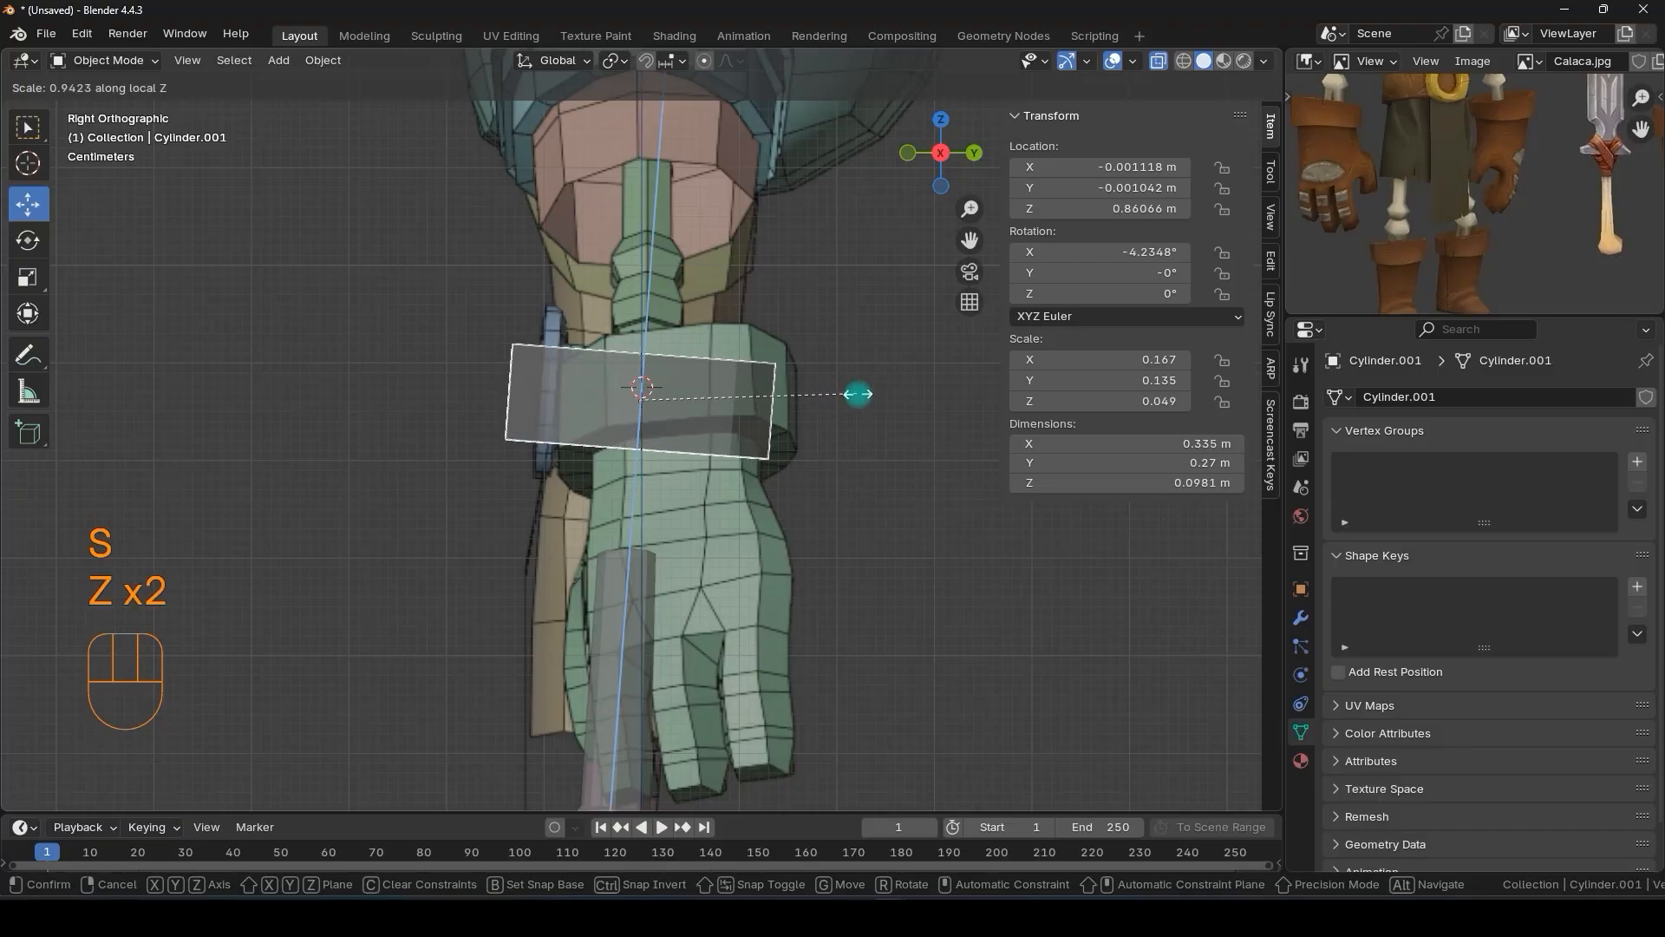
key("z")
key("z")
key("Escape")
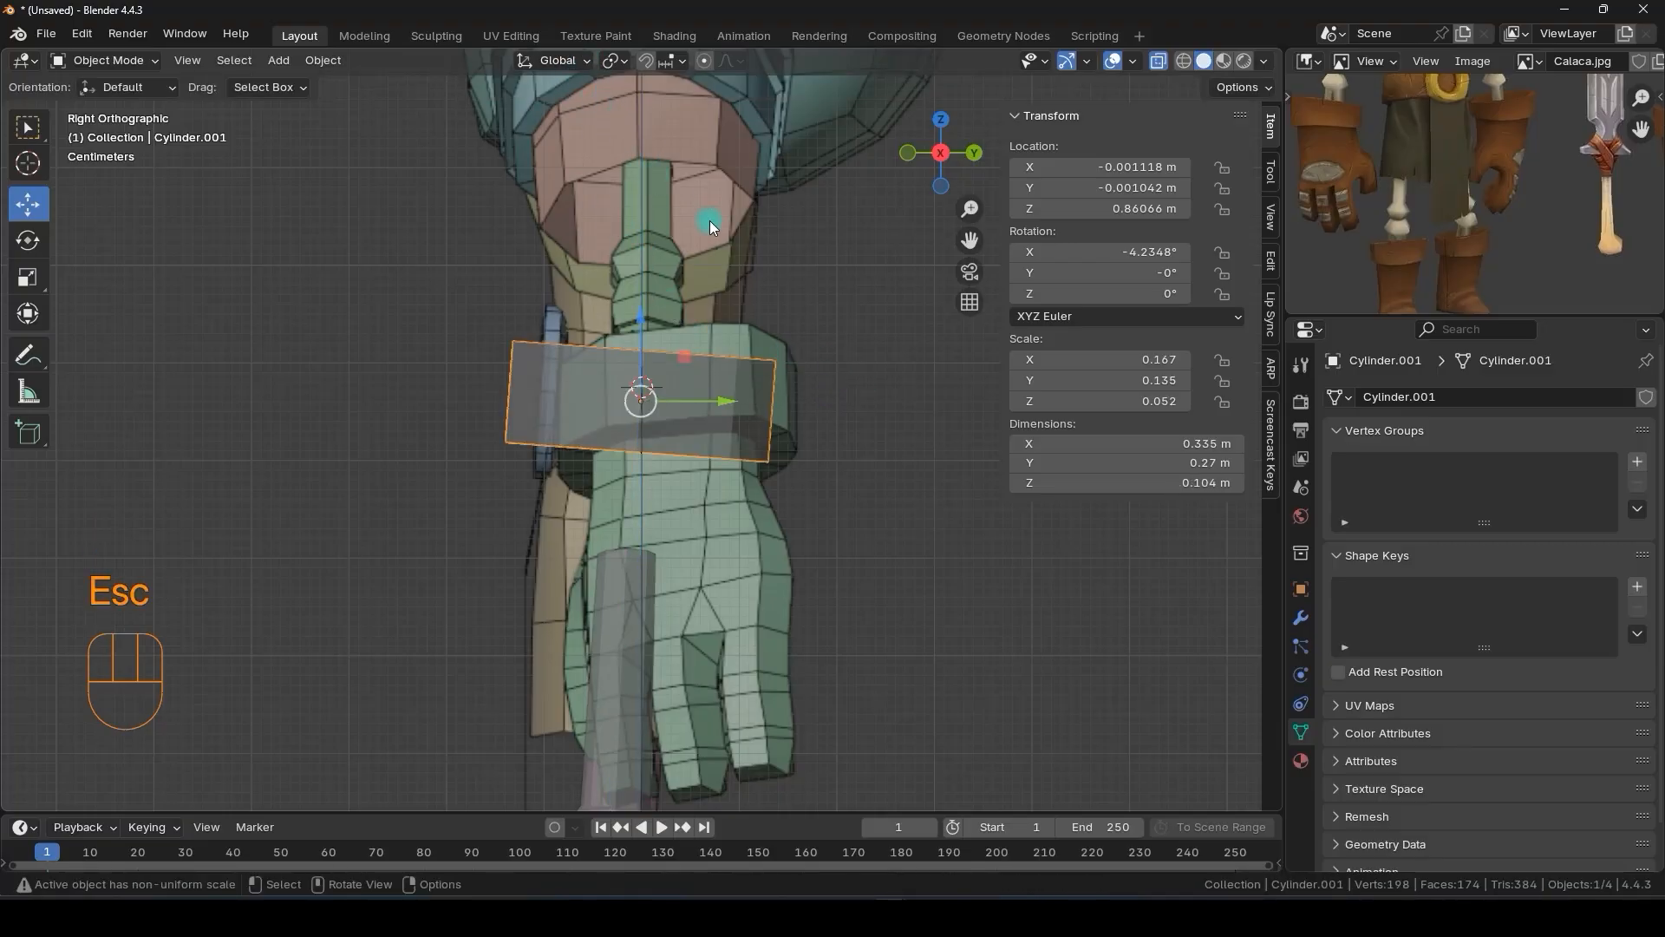
- Scale the belt cylinder to 0.732 along its local Z and move it up about 0.0133 m along global Z
key("s")
key("z")
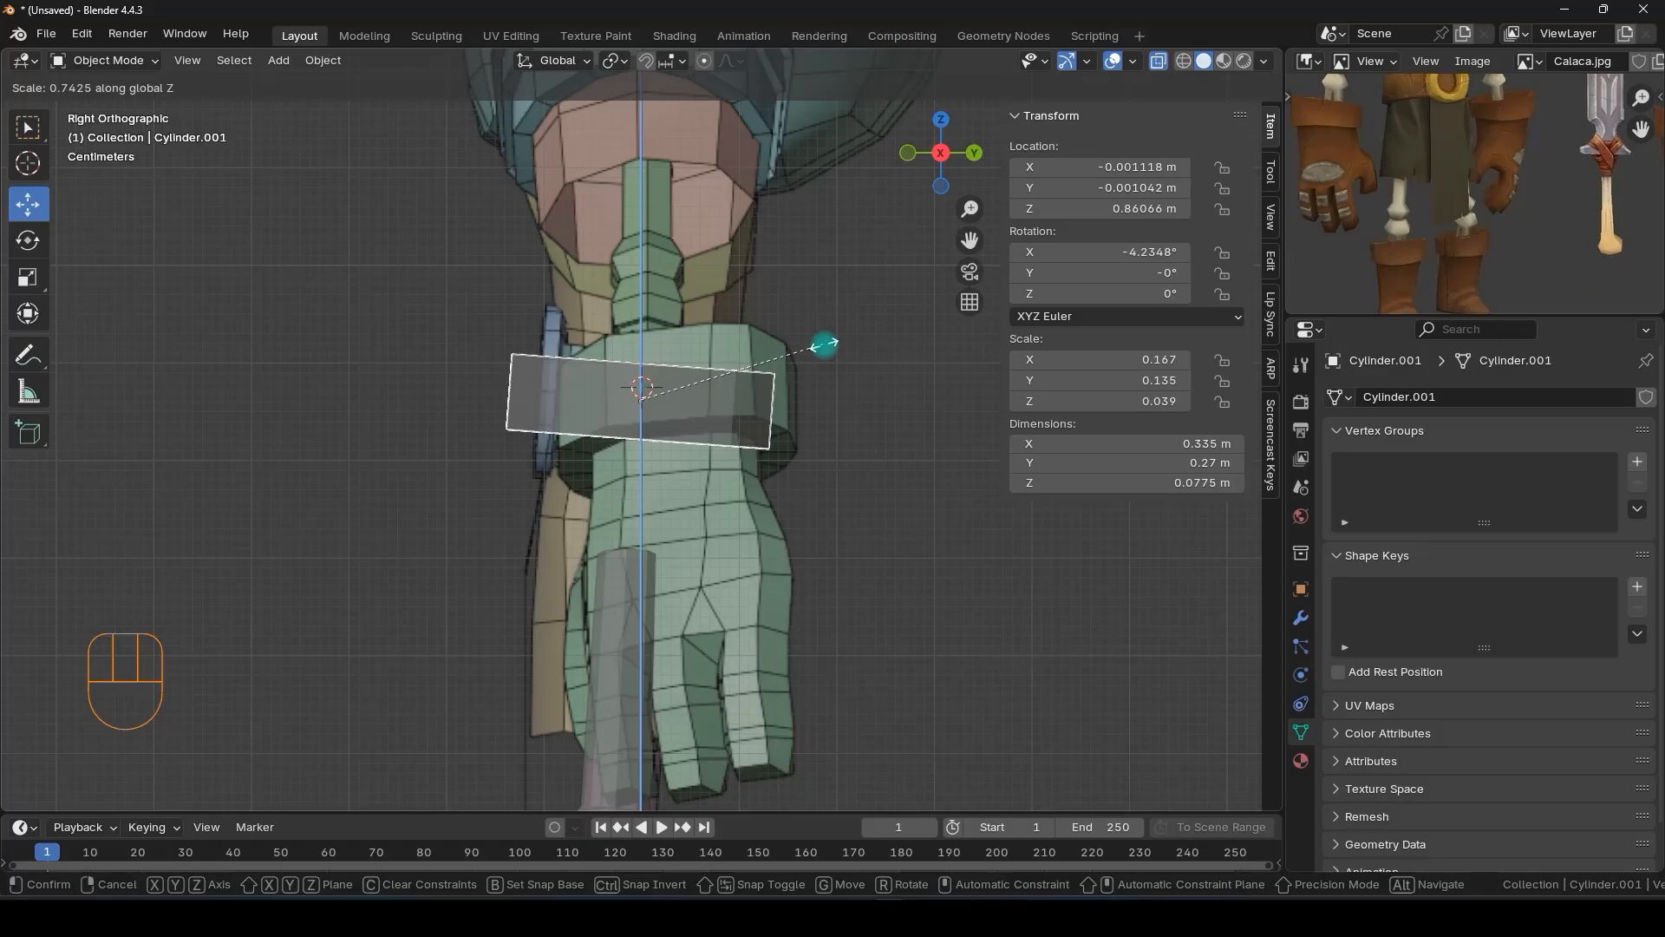
key("z")
key("z")
key("z")
key("z")
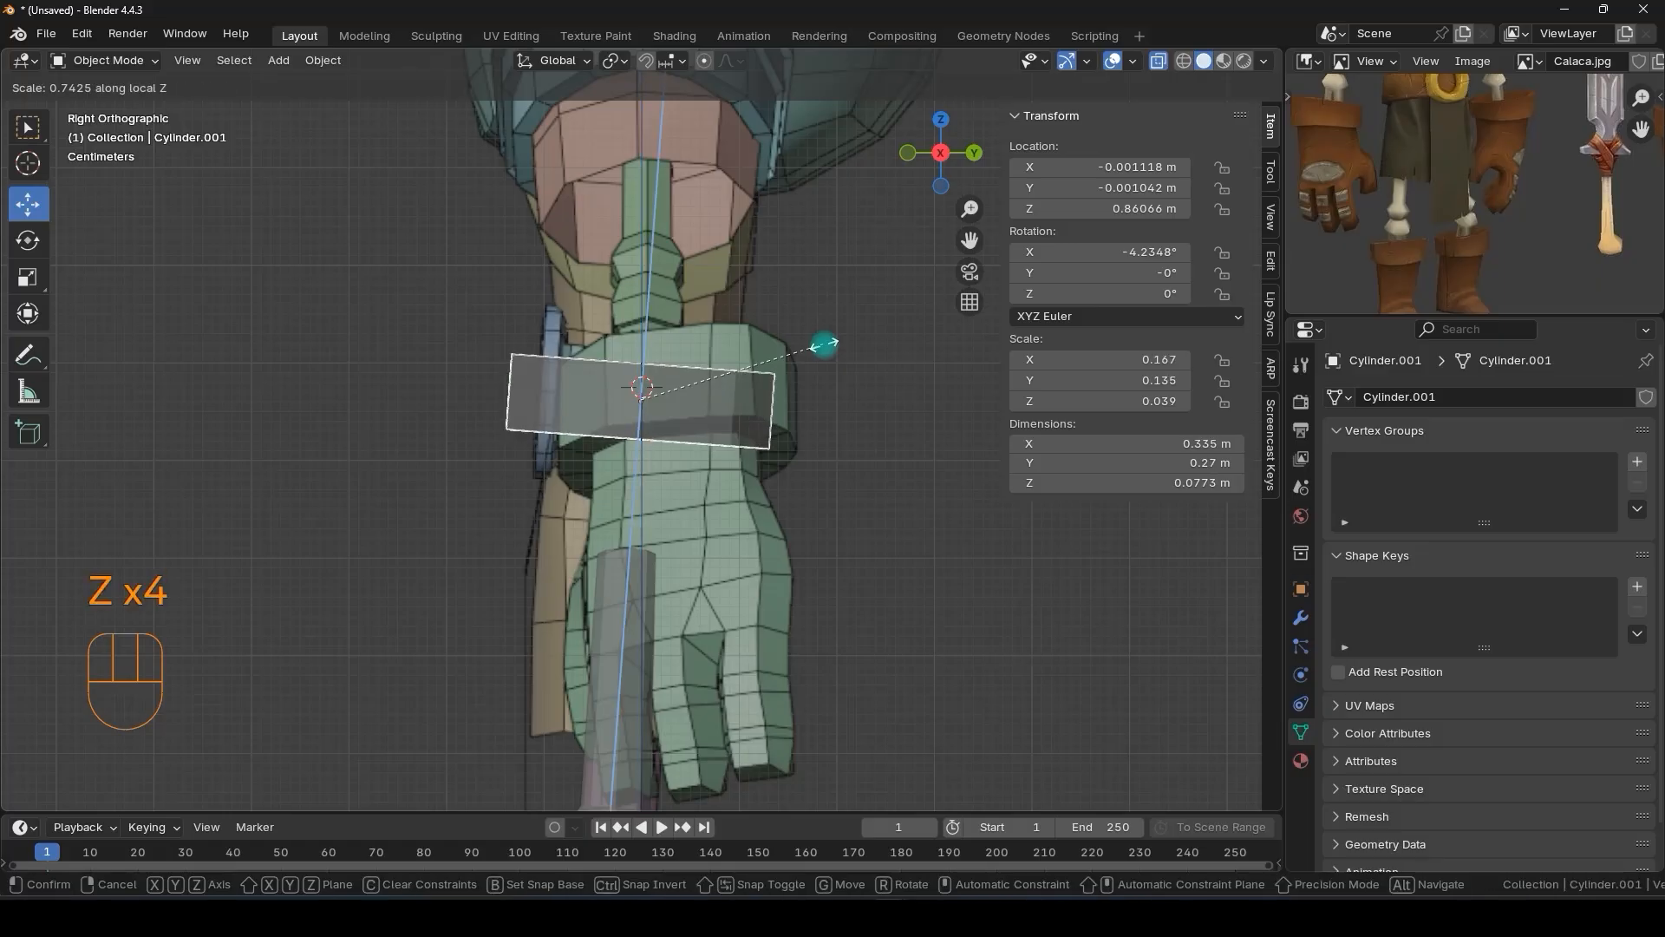
key("z")
key("z")
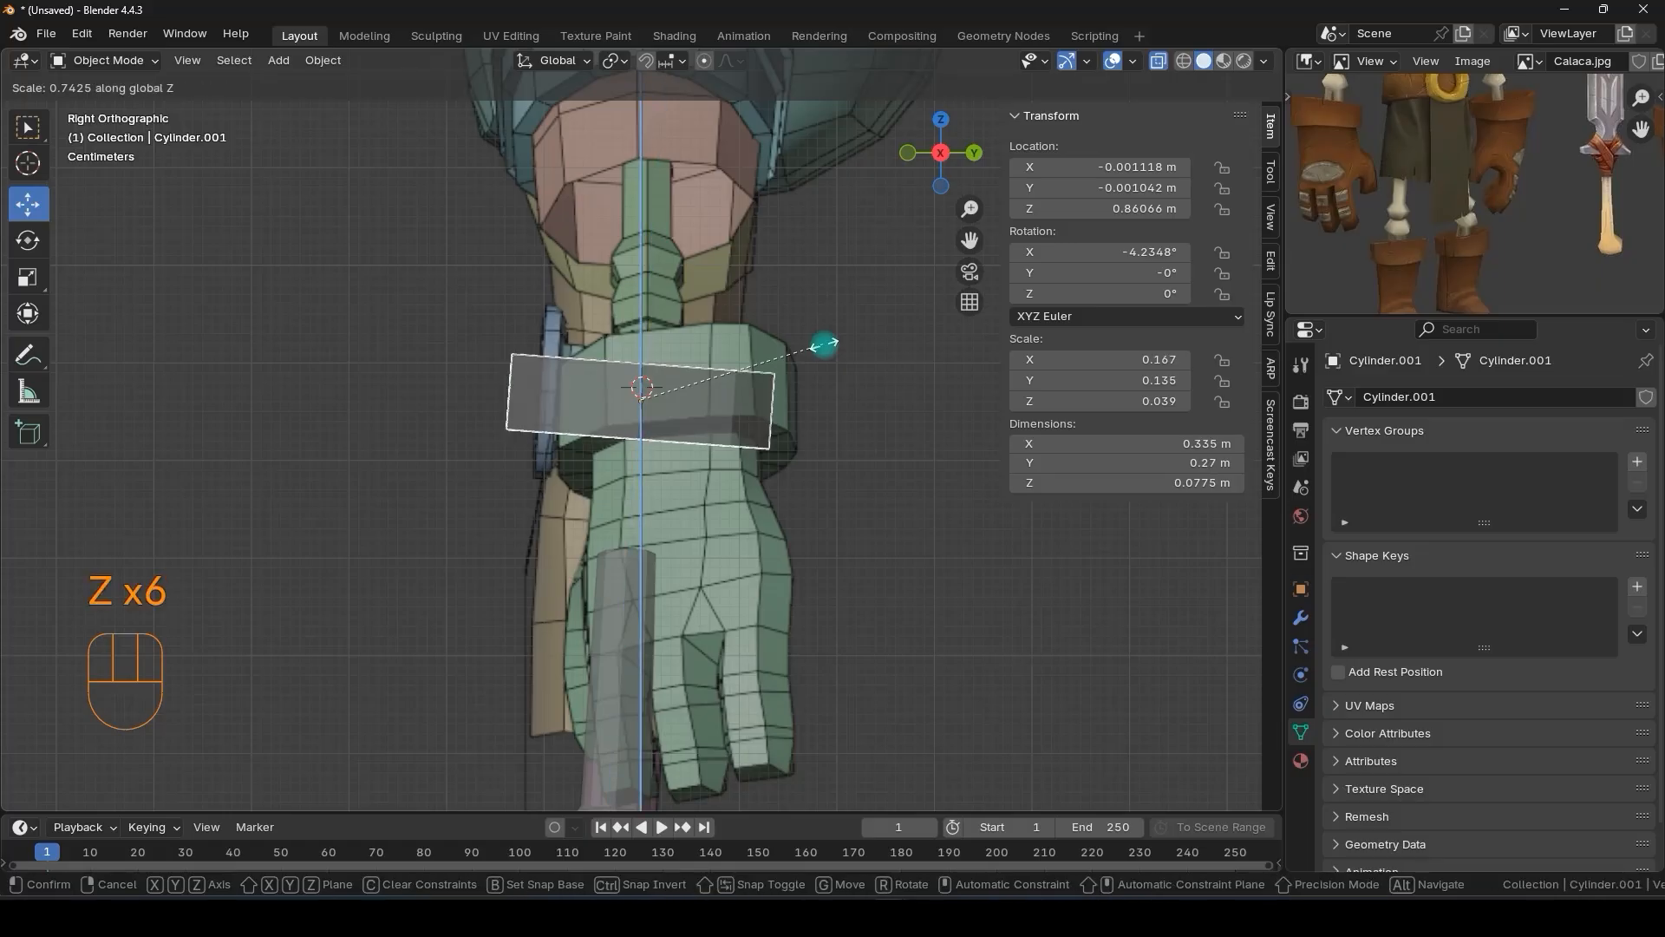
key("z")
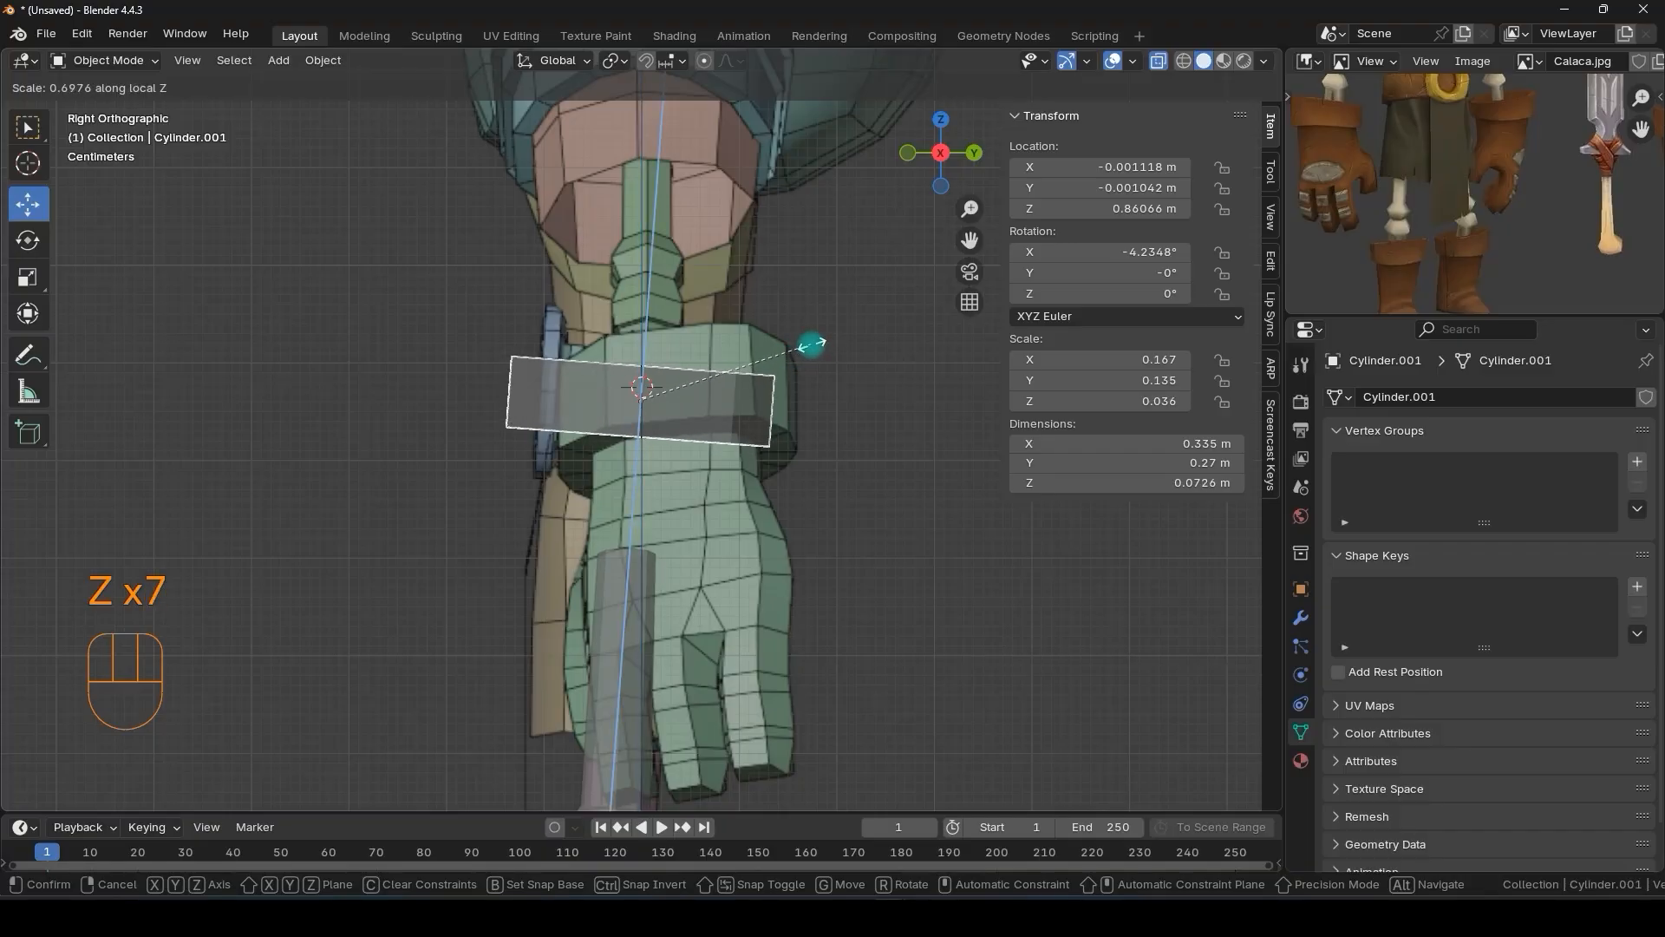
left_click(820, 341)
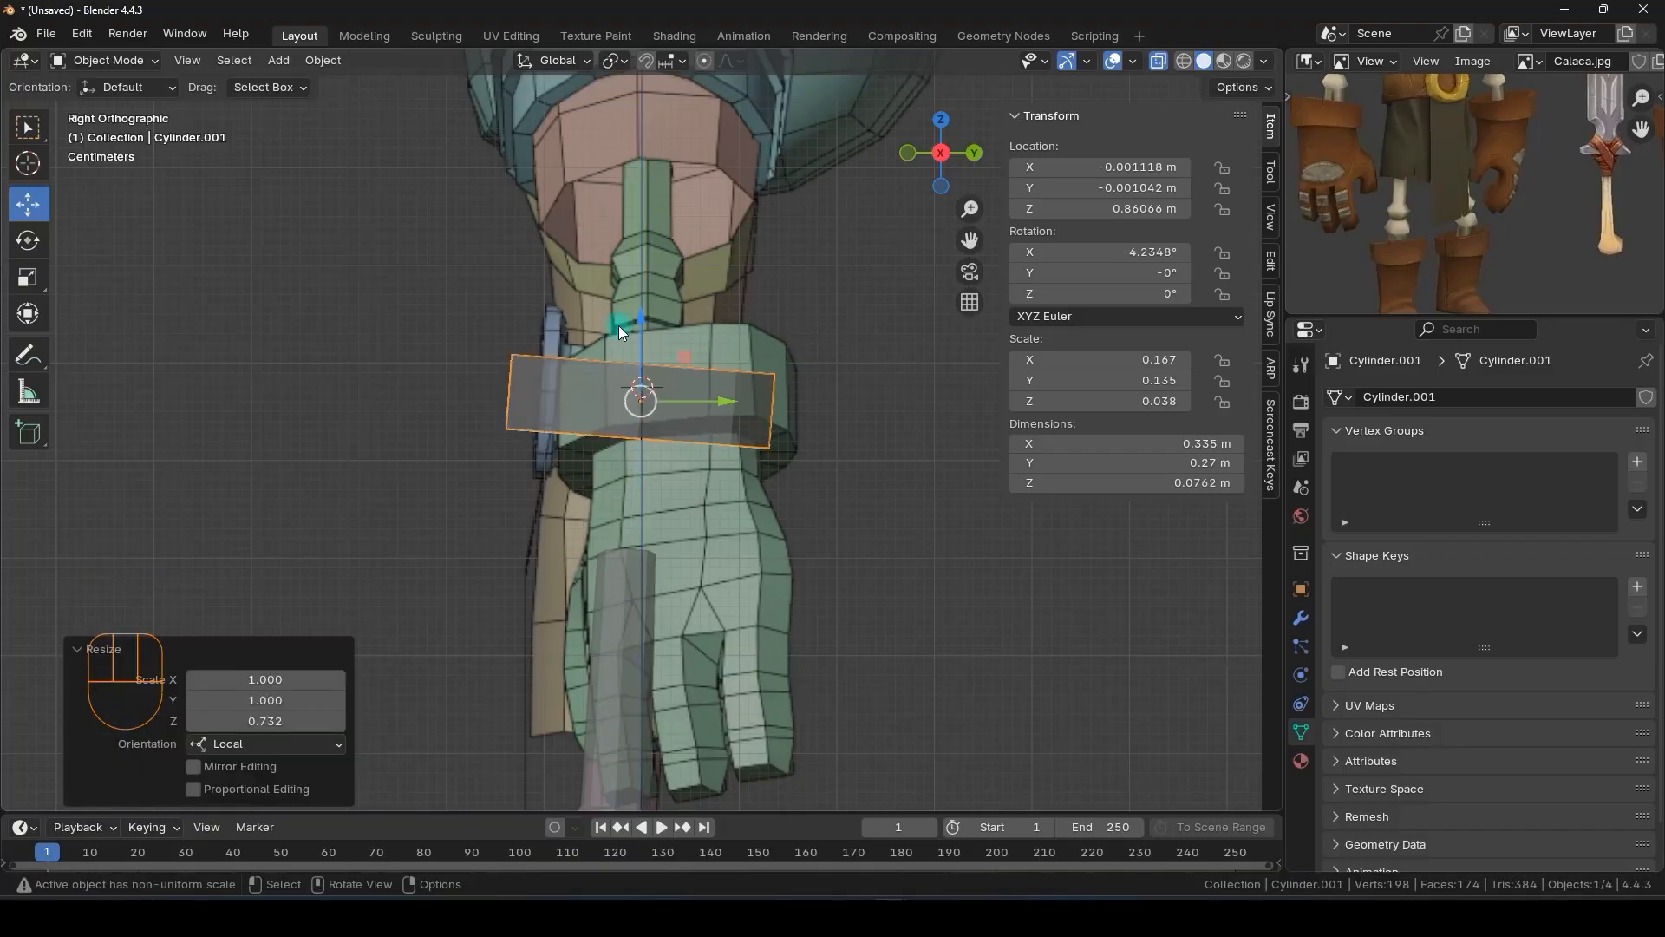
left_click_drag(637, 317, 637, 307)
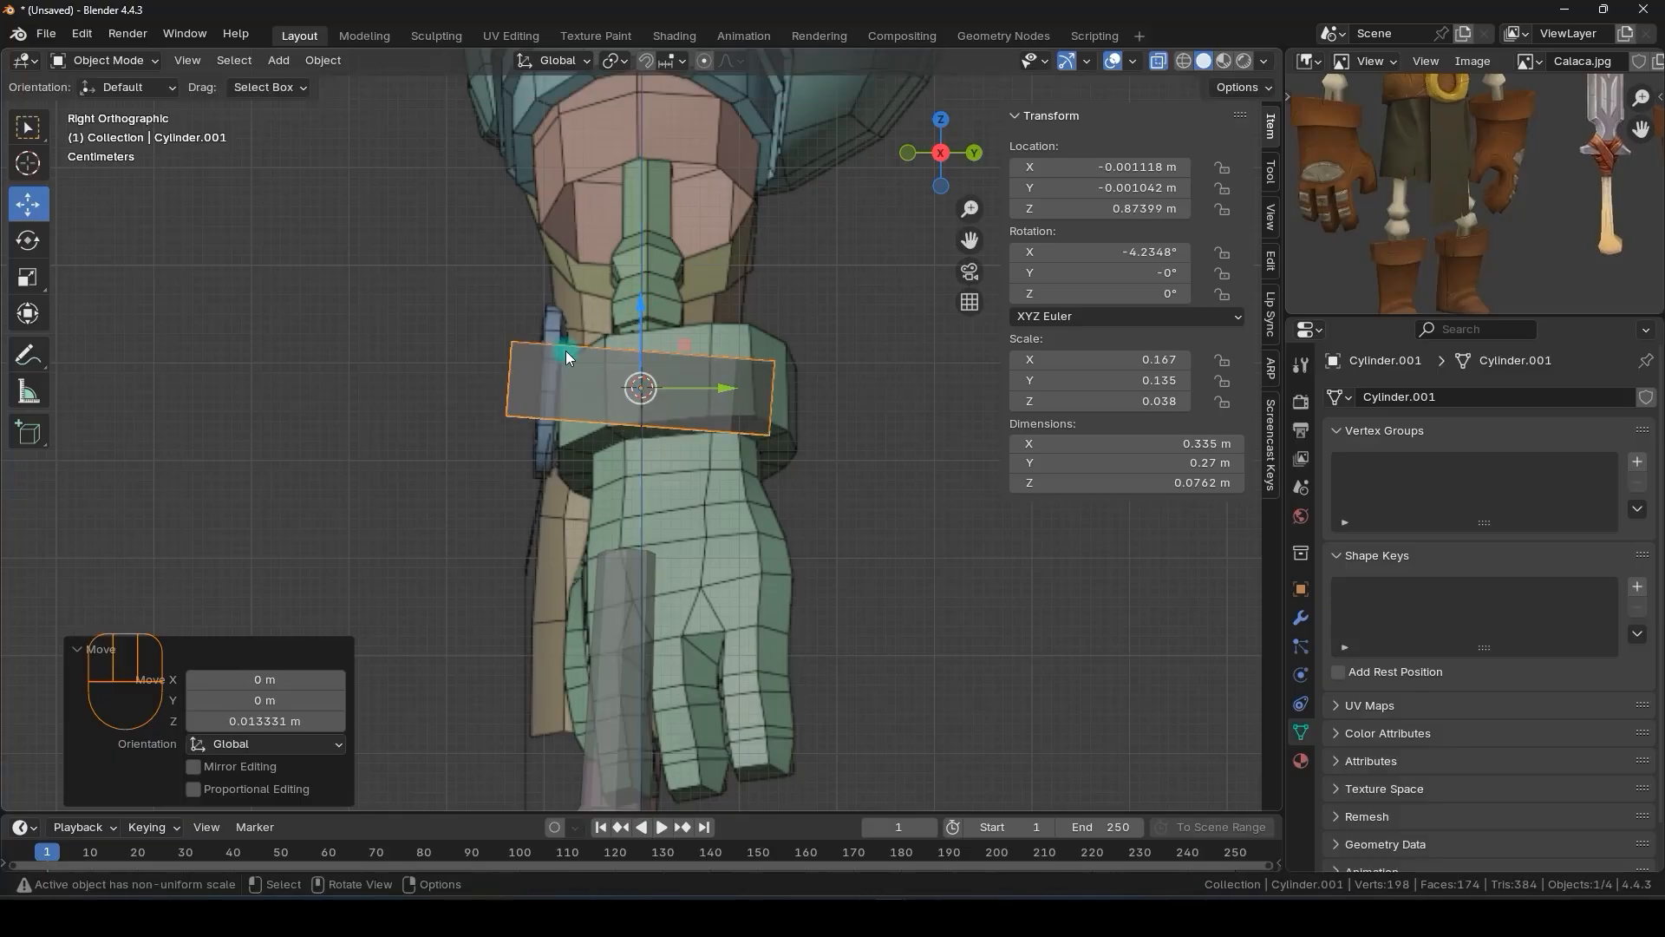
middle_click_drag(566, 351, 766, 371)
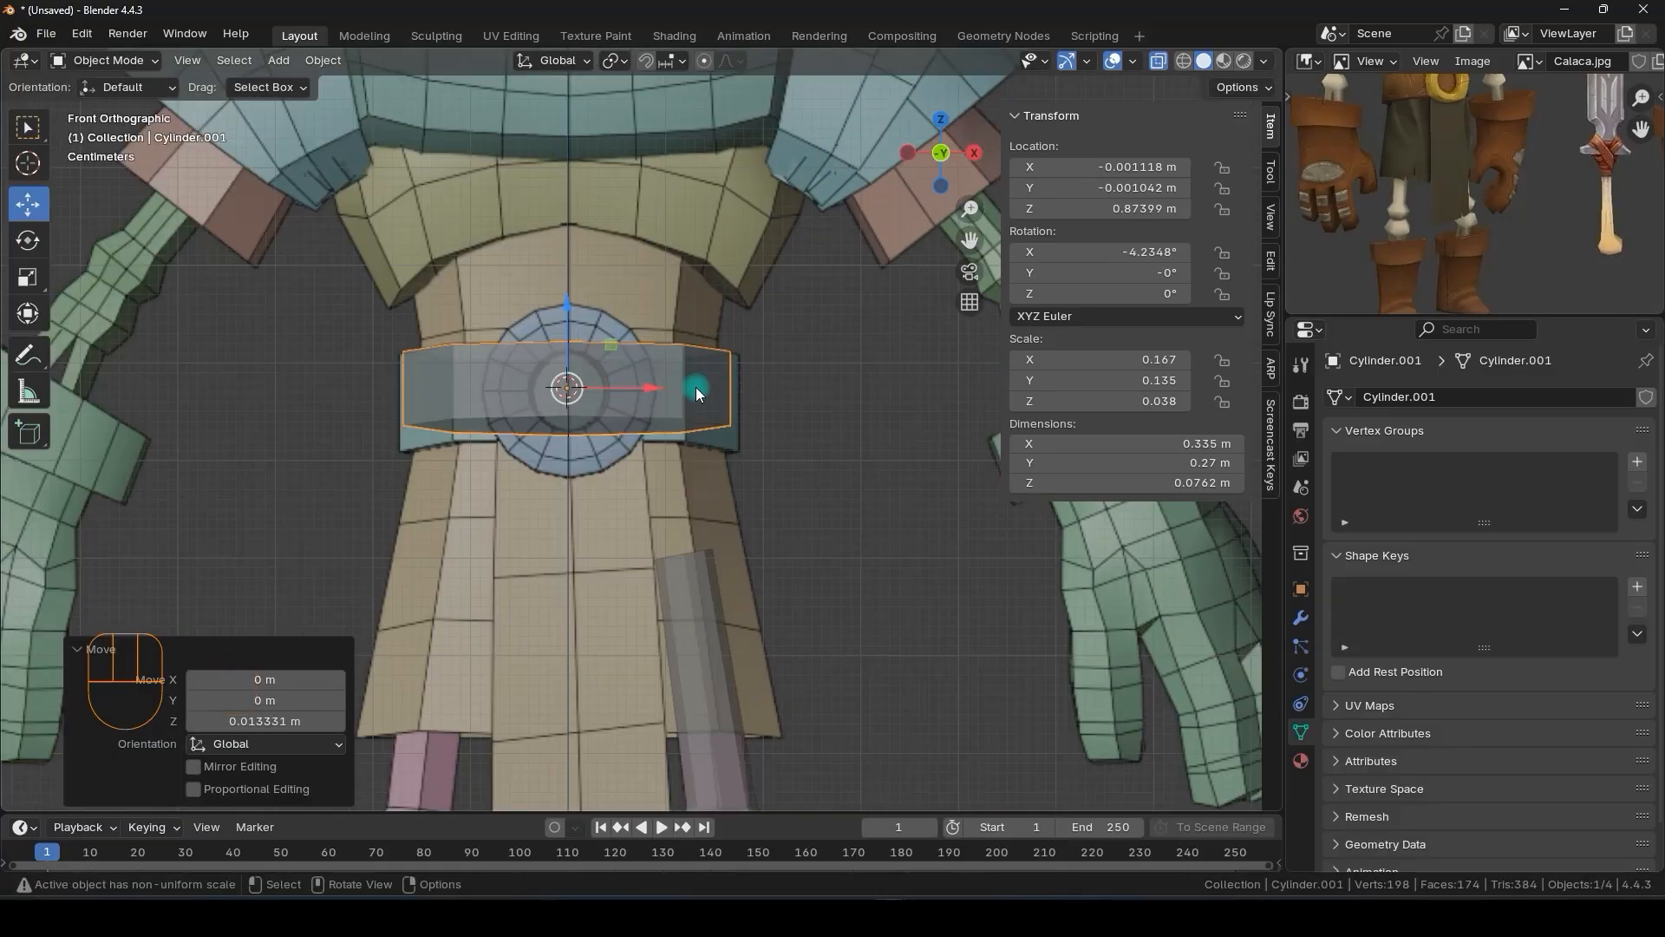
key("s")
key("z")
key("z")
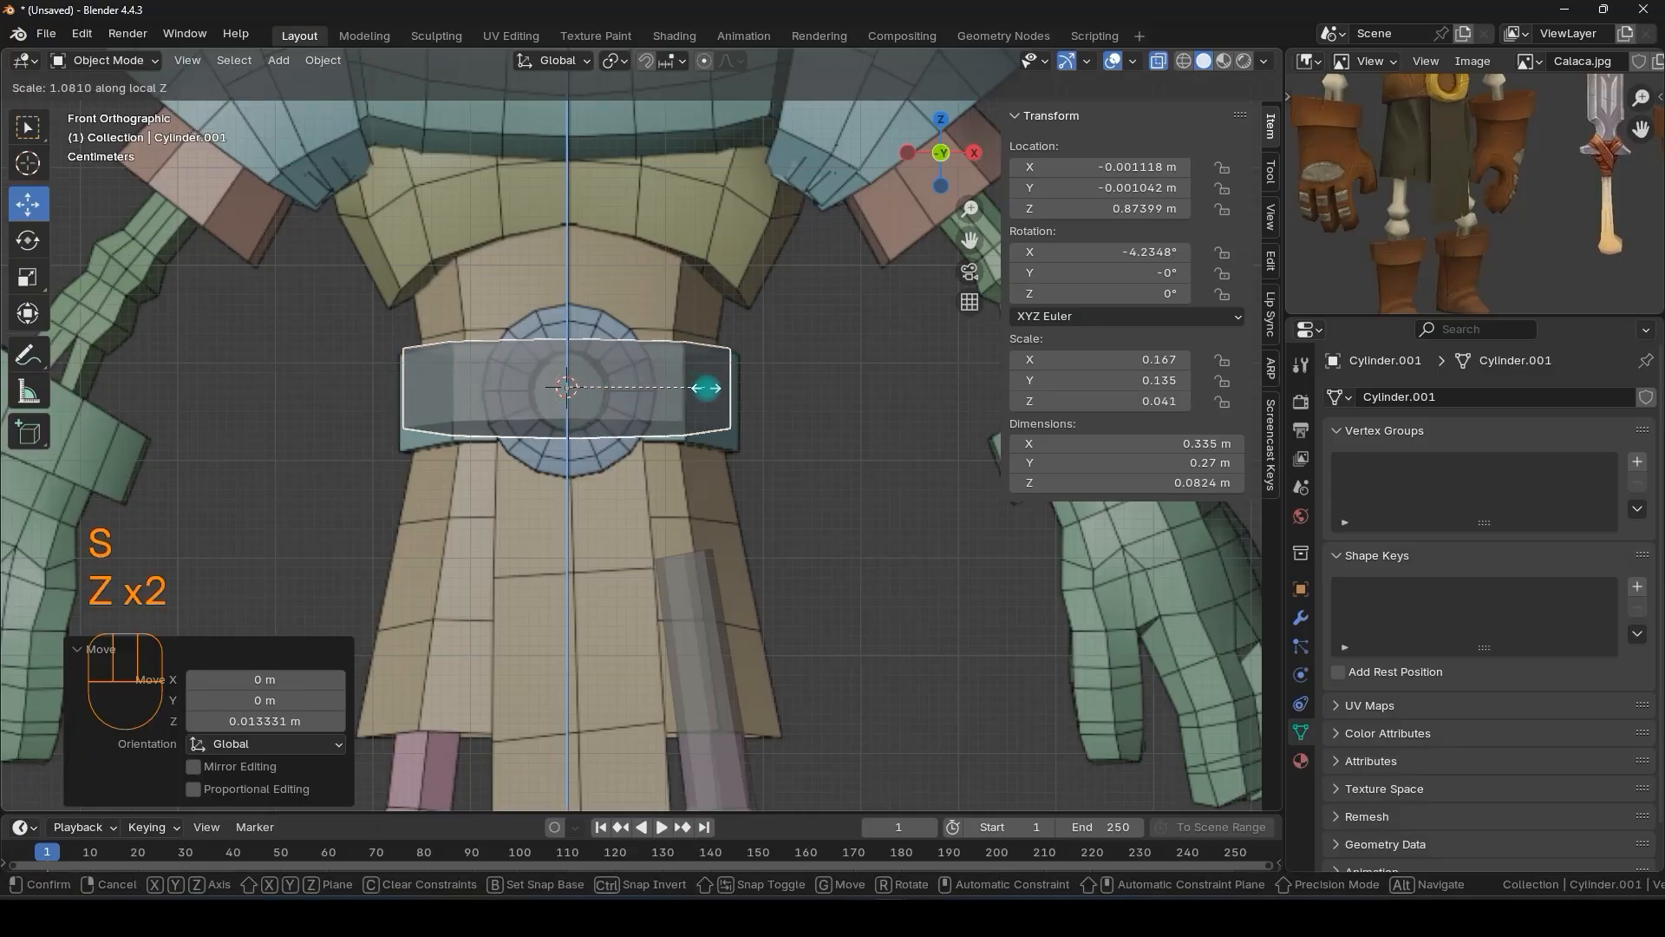
key("Escape")
- Scale the belt cylinder by 1.130 along its local Z and move it down about 0.0062 m along global Z
middle_click_drag(708, 389, 732, 432)
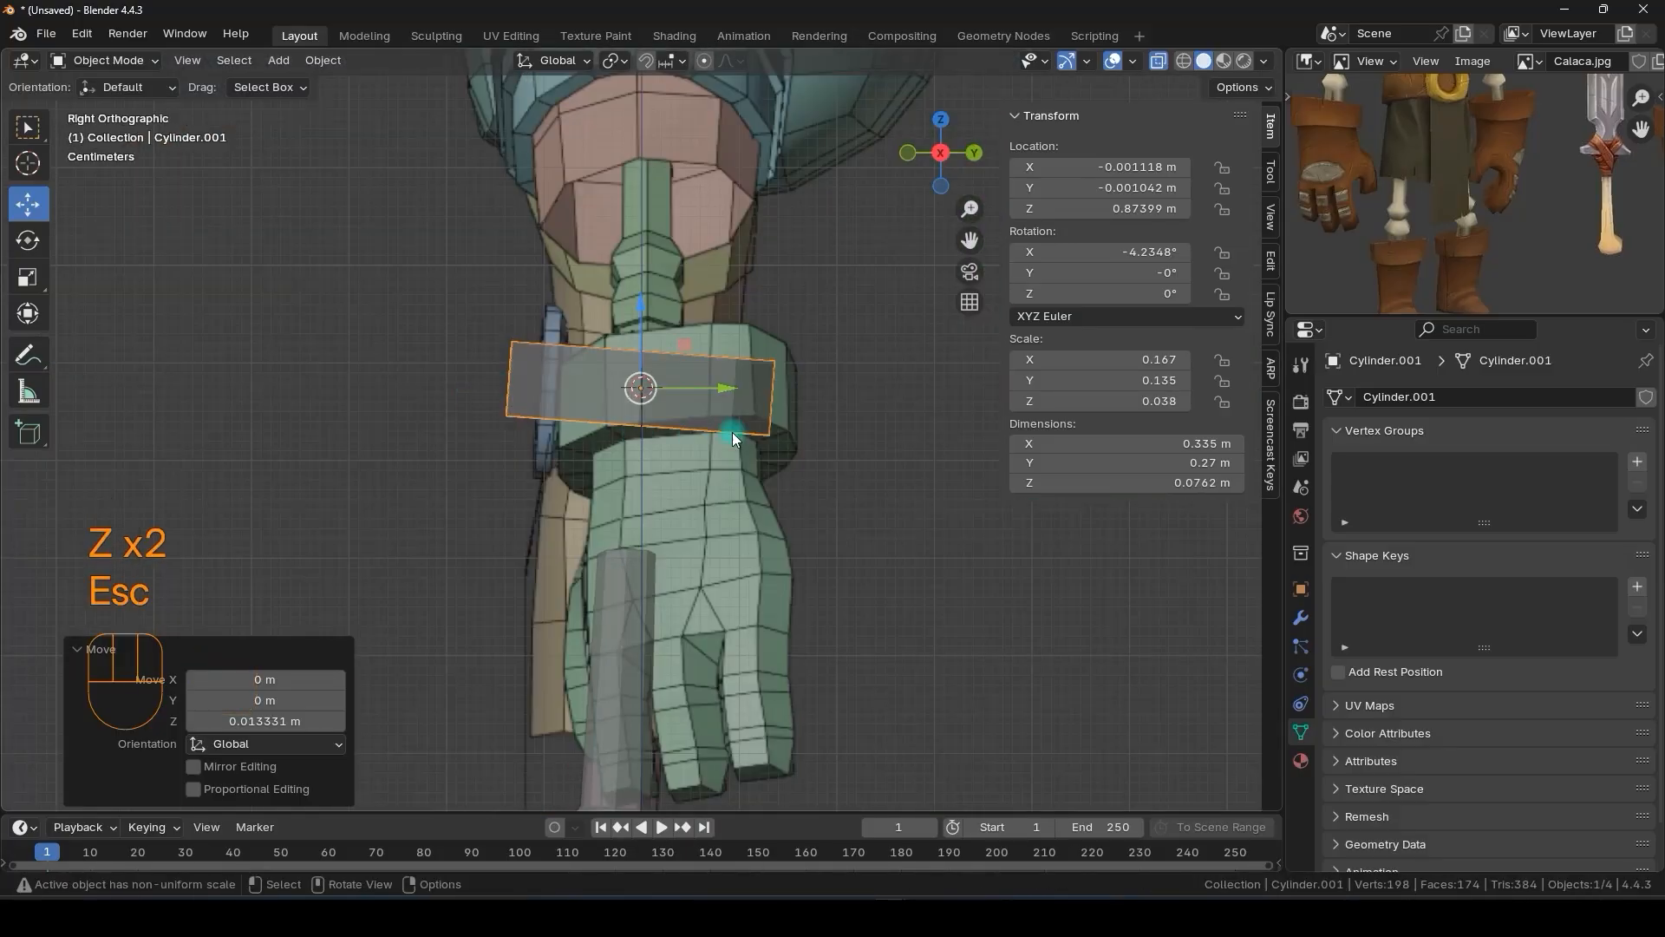
key("s")
key("z")
key("z")
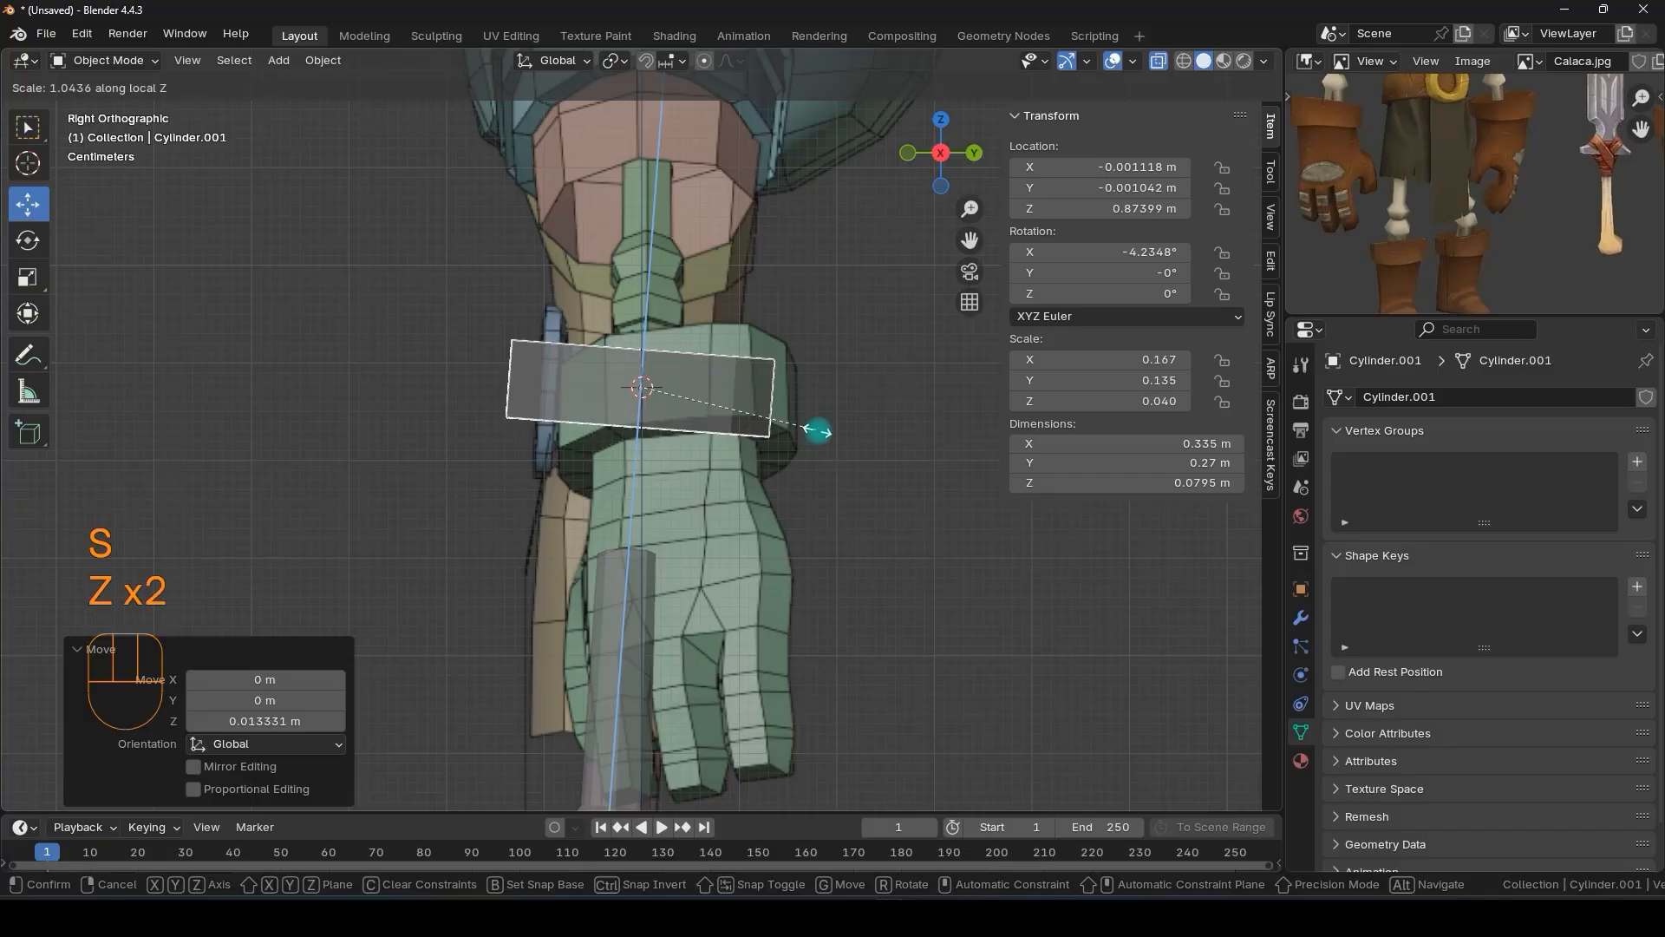
left_click(828, 434)
middle_click_drag(766, 434, 682, 377)
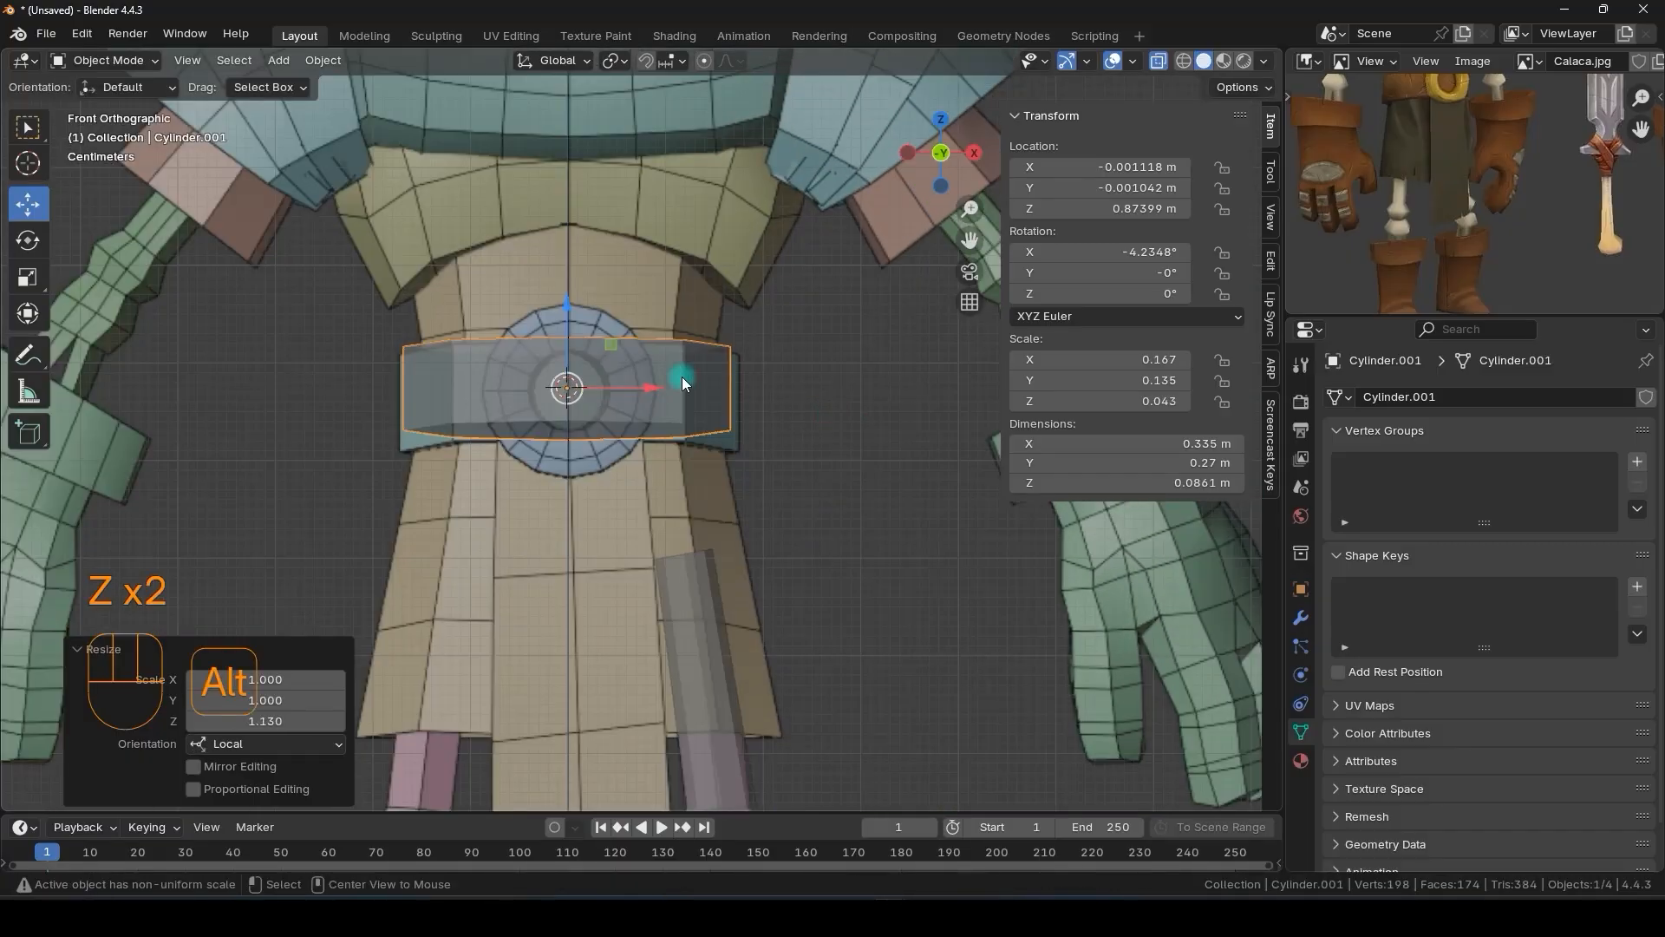
left_click_drag(561, 314, 580, 328)
key("alt+z")
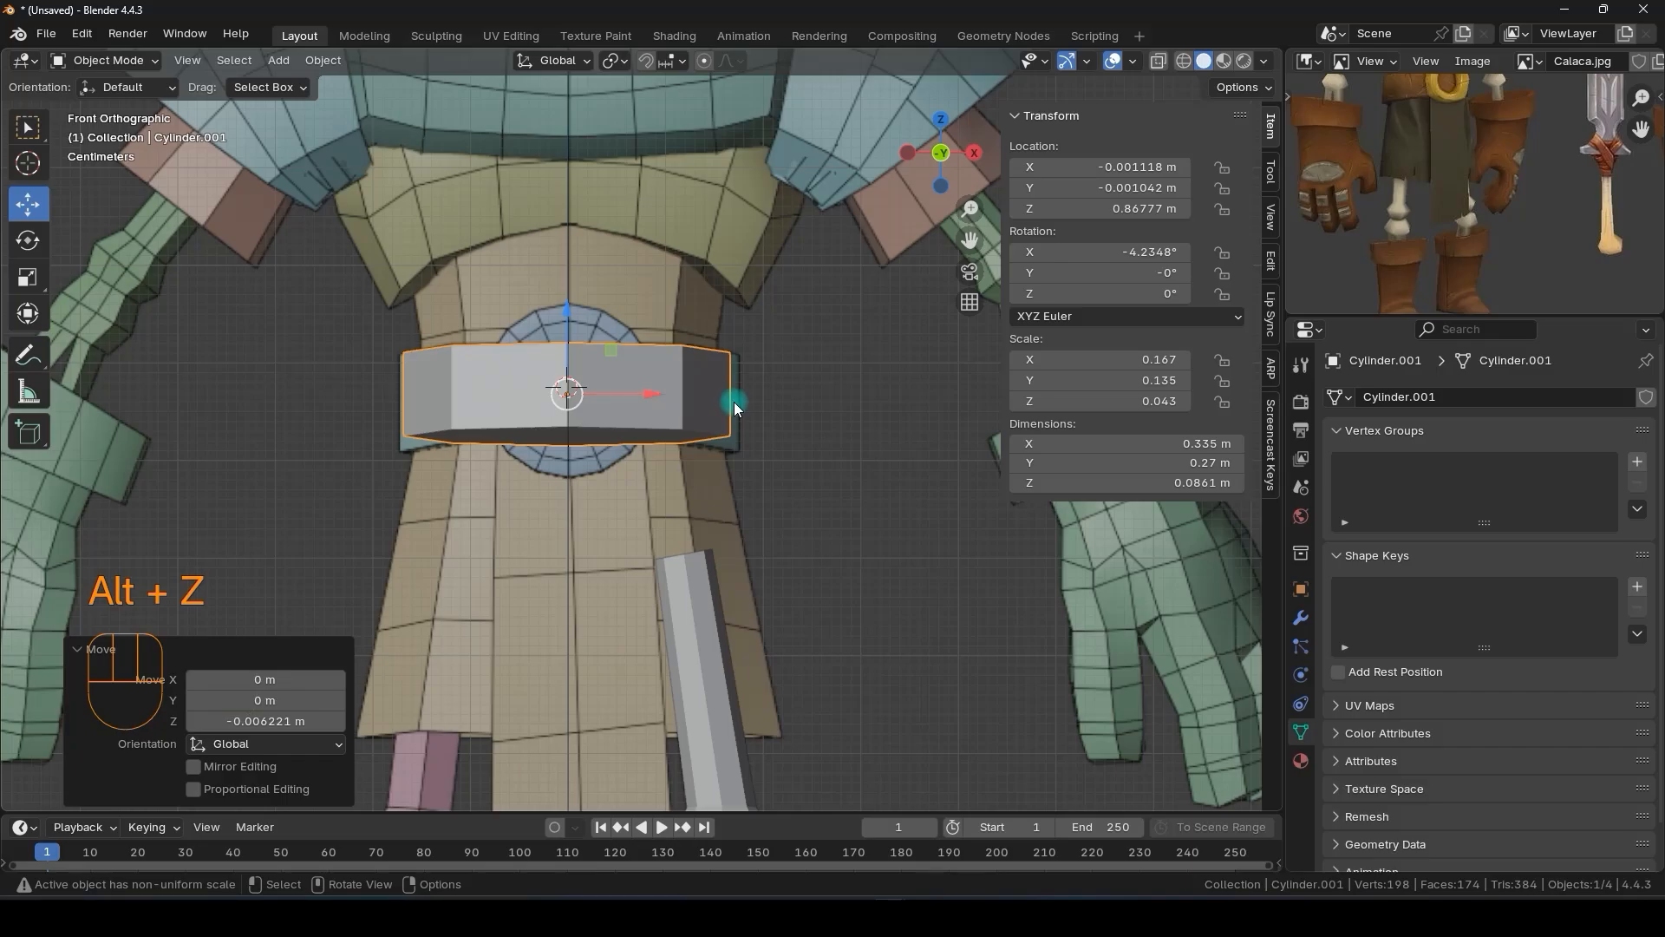
key("Tab")
key("Tab")
middle_click_drag(684, 399, 559, 393)
key("alt+z")
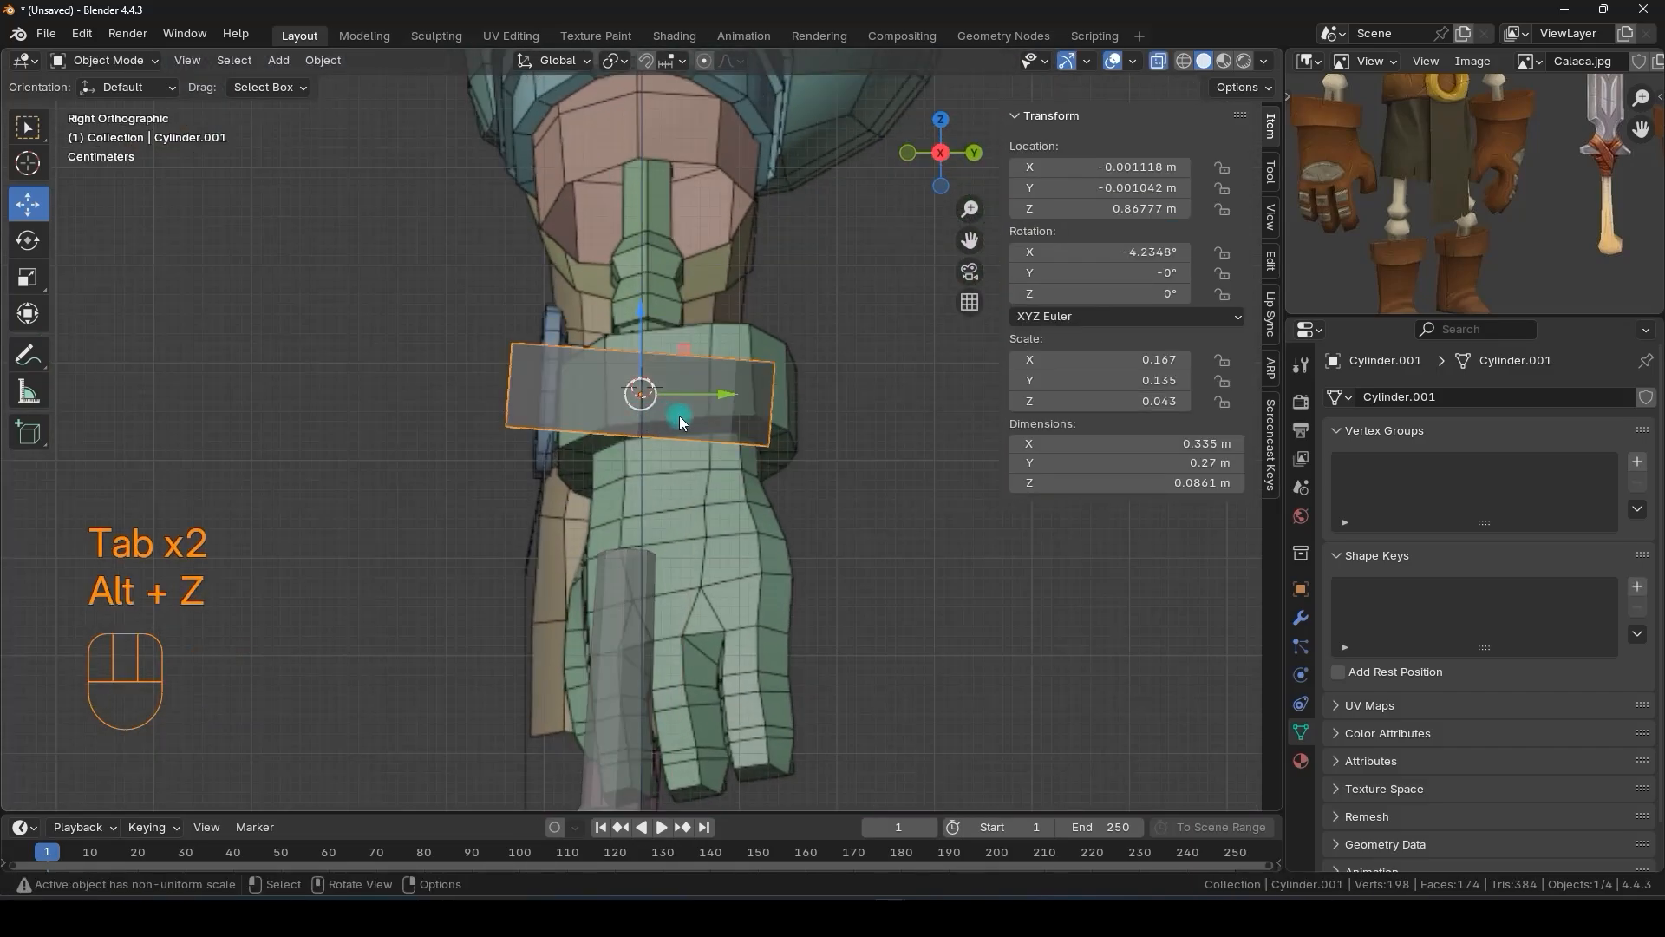
middle_click_drag(704, 414, 647, 414, "shift")
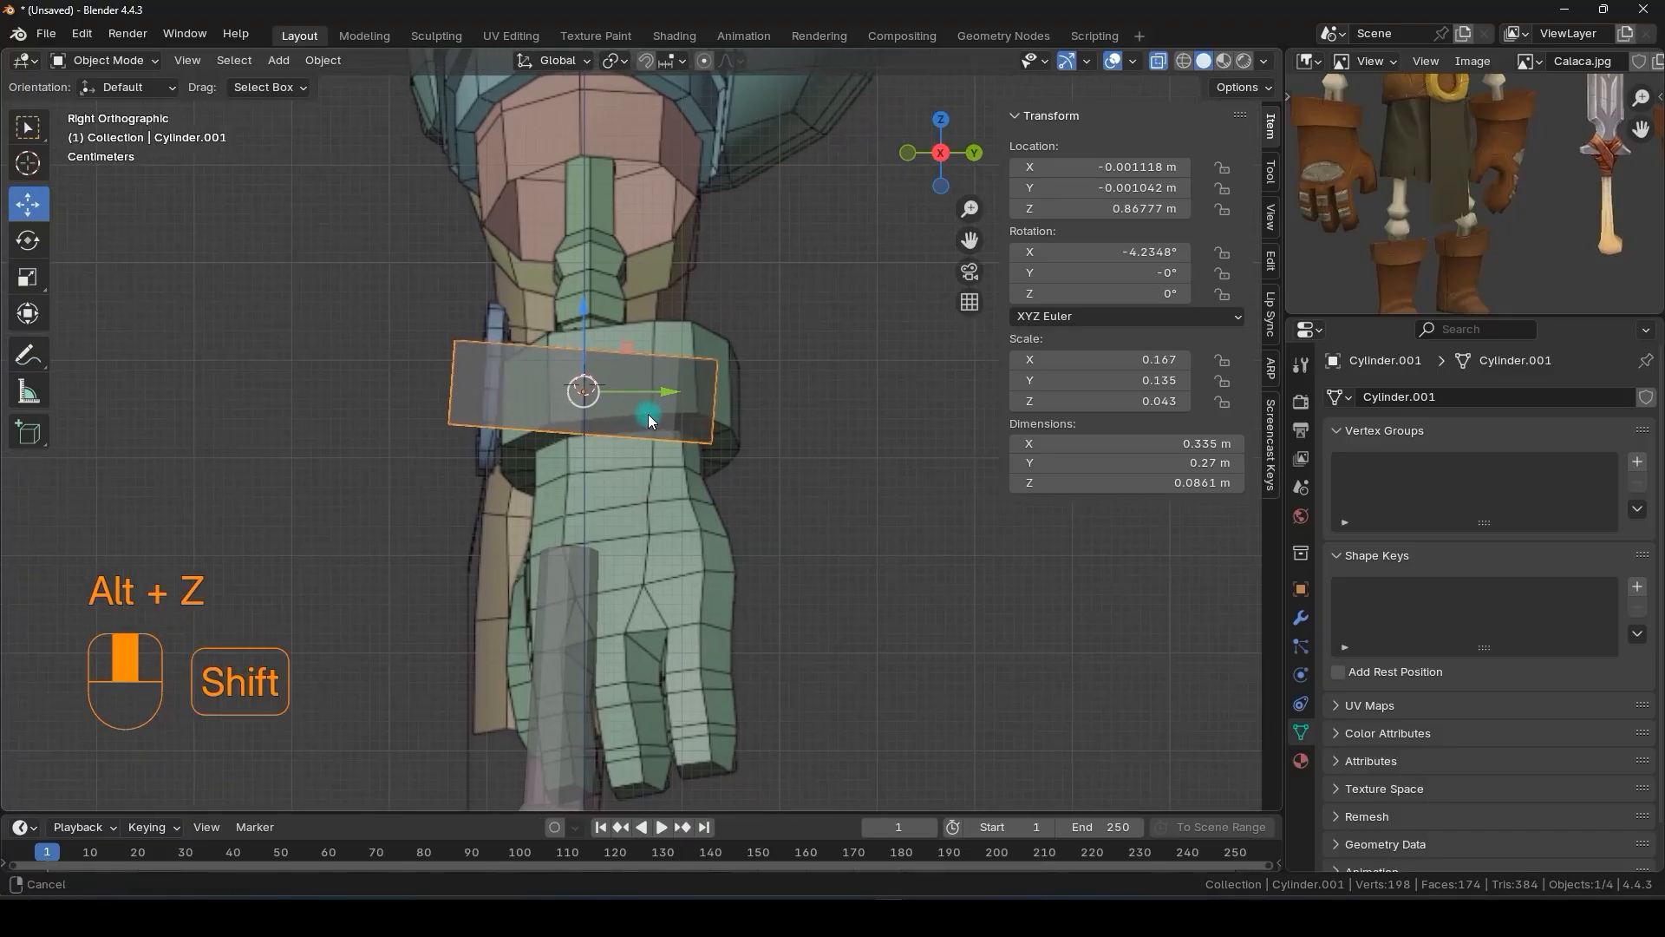
left_click(554, 61)
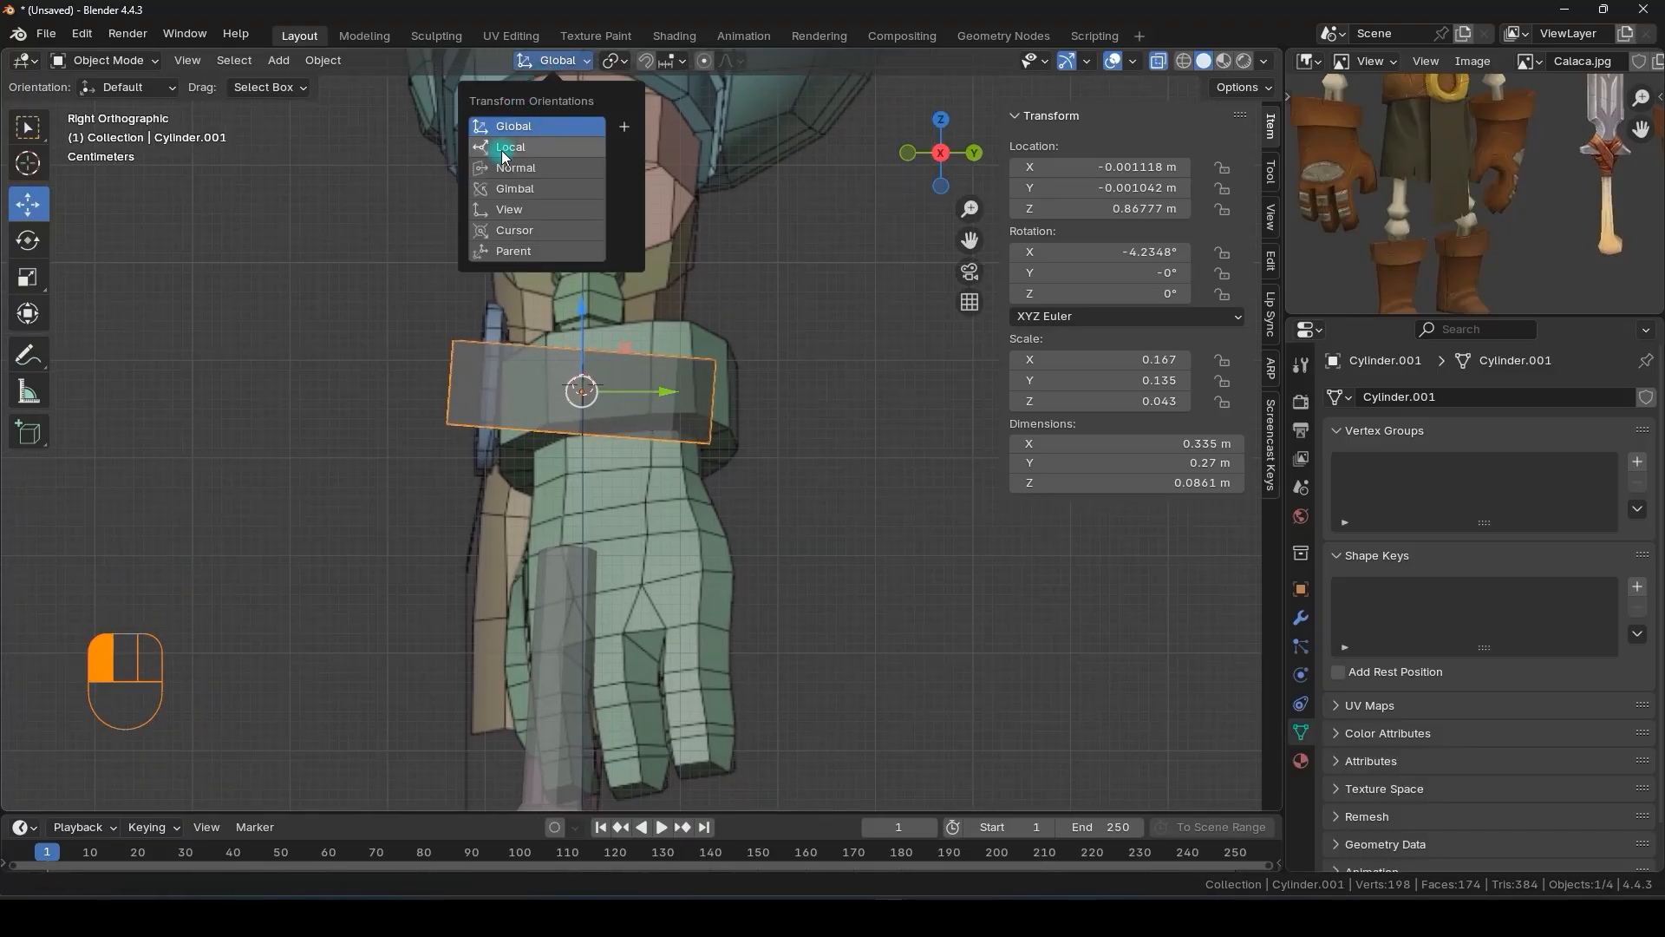
left_click(505, 147)
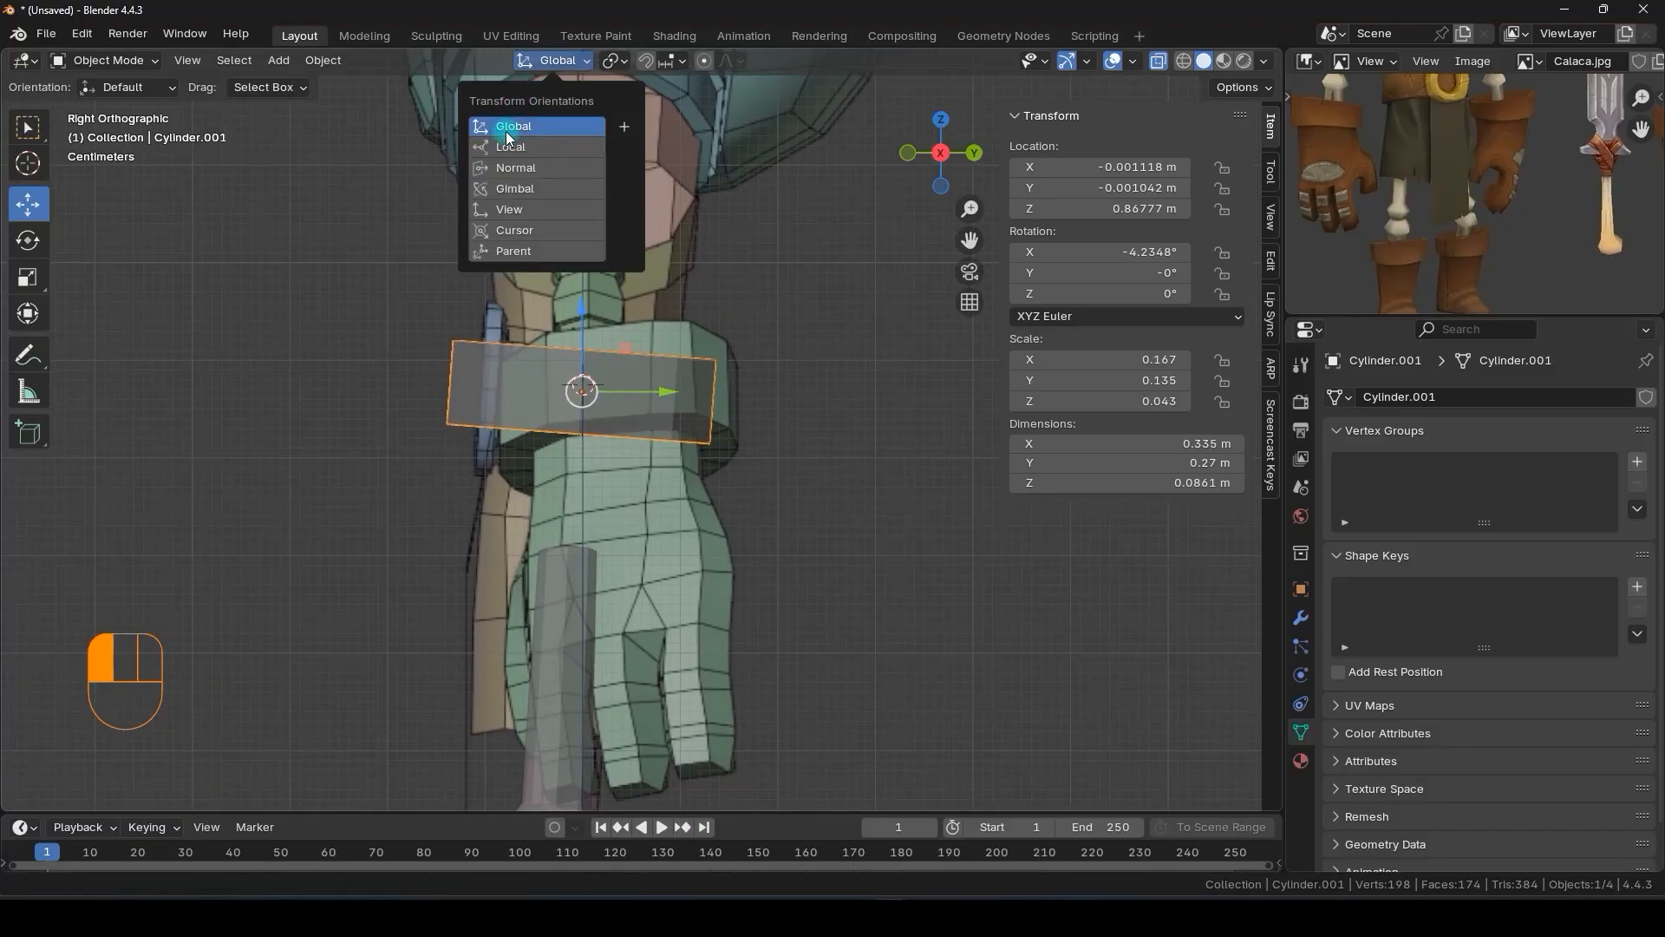
left_click(512, 127)
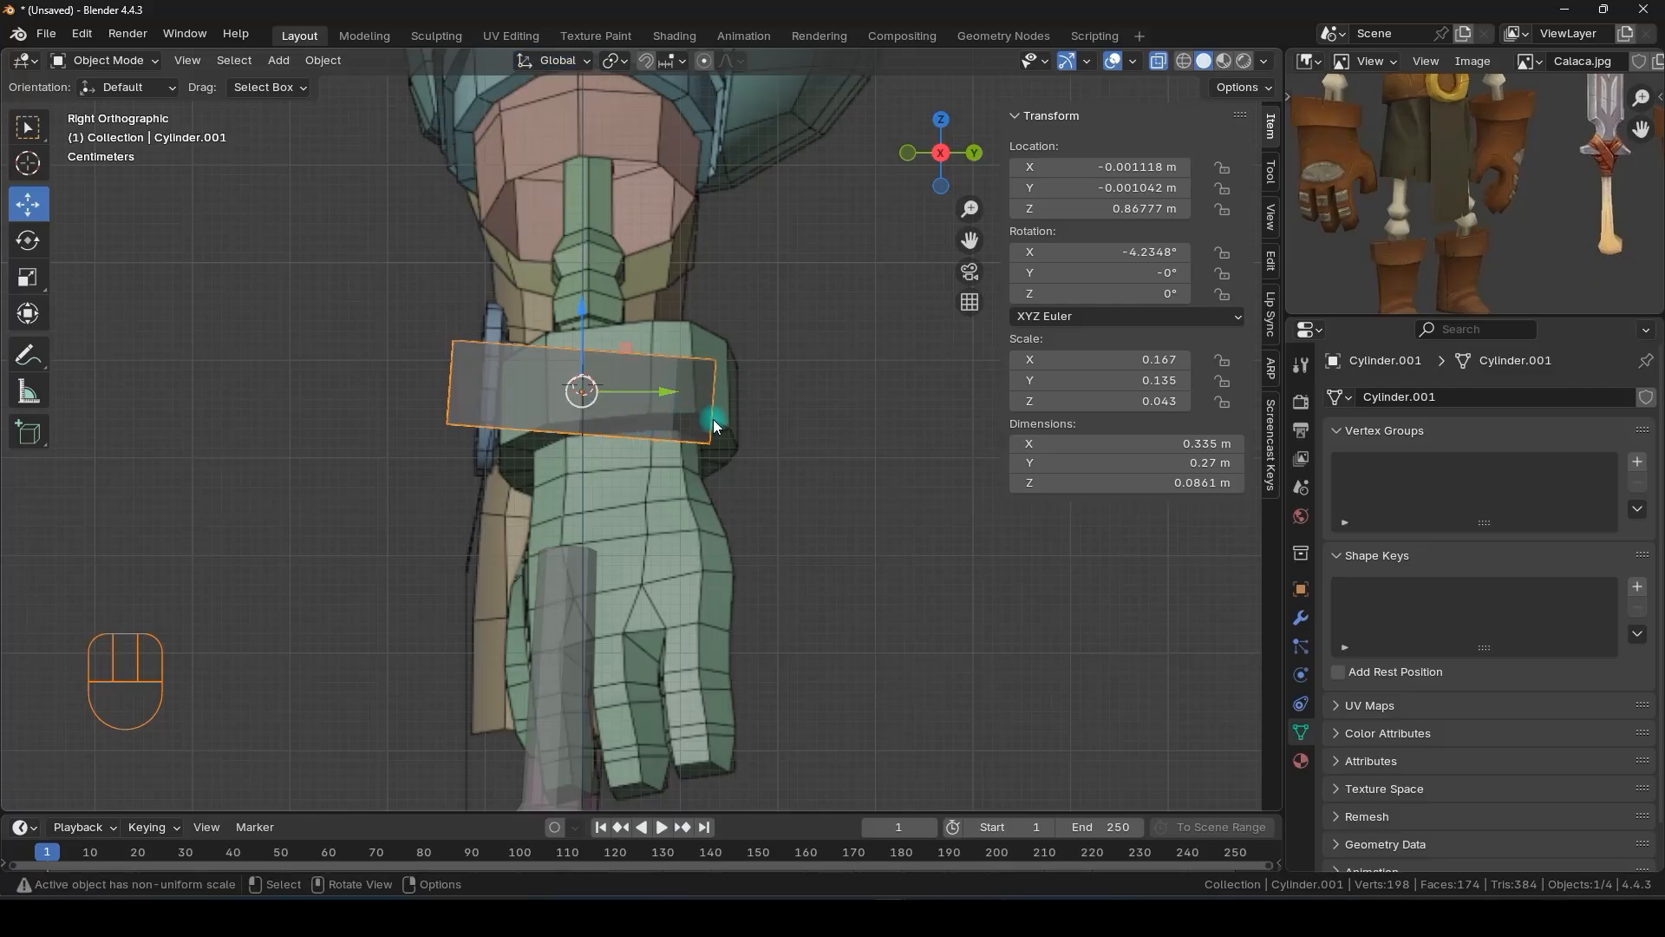
- In right view, scale the belt cylinder to 0.646 along its local Y
key("s")
key("y")
key("y")
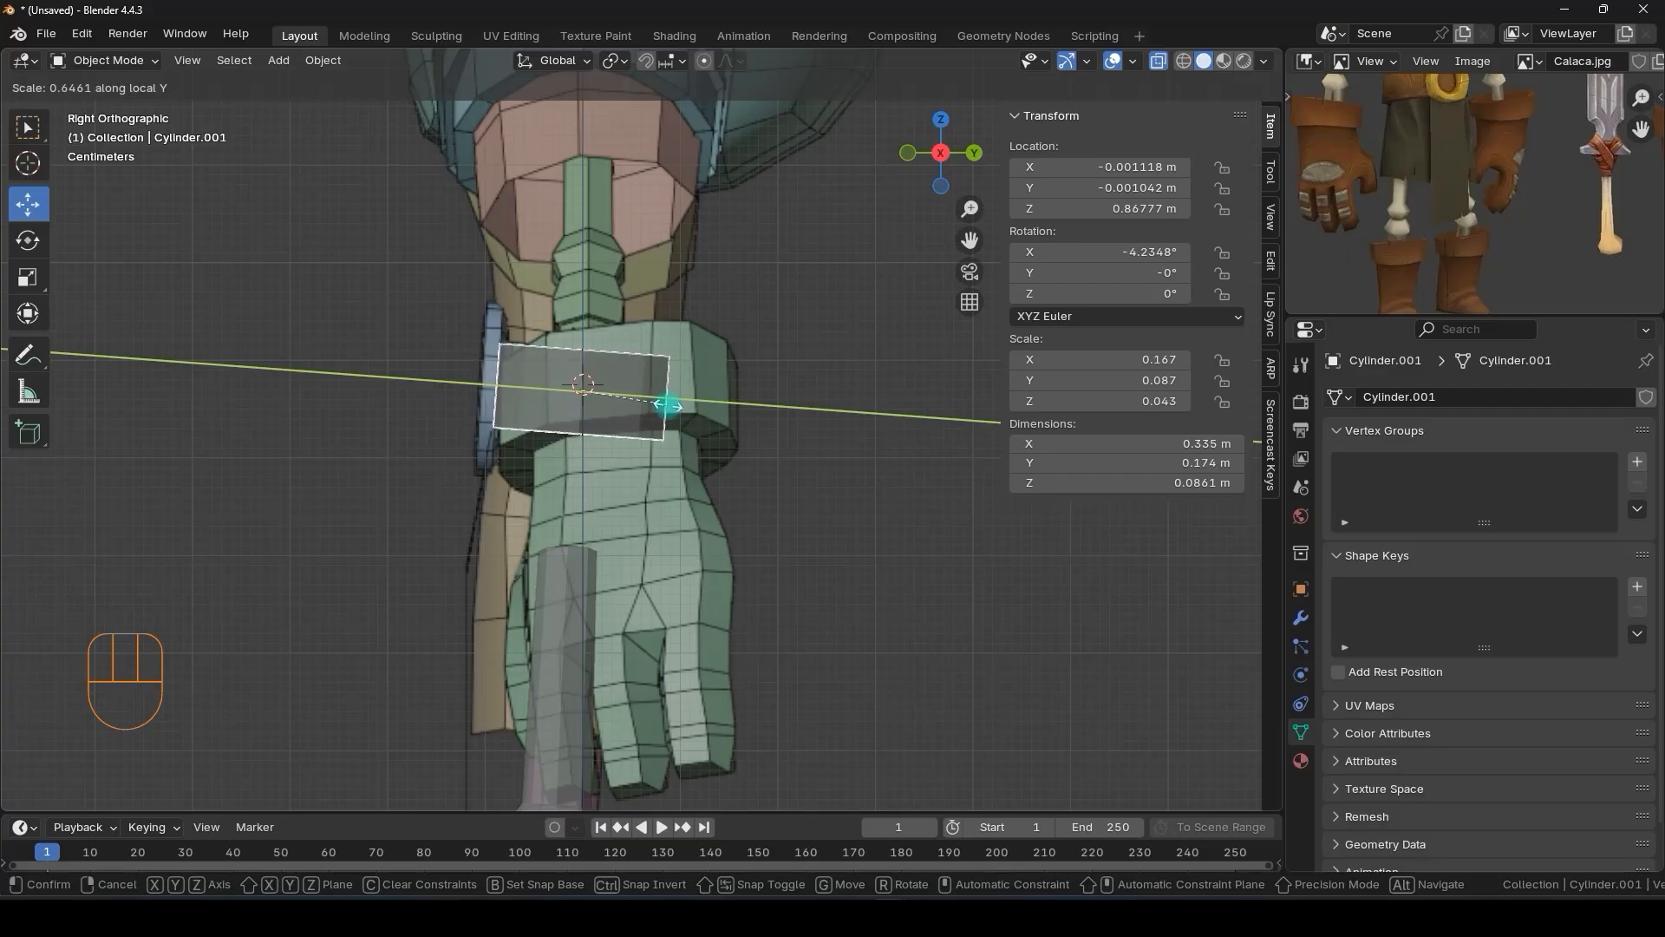
left_click(668, 406)
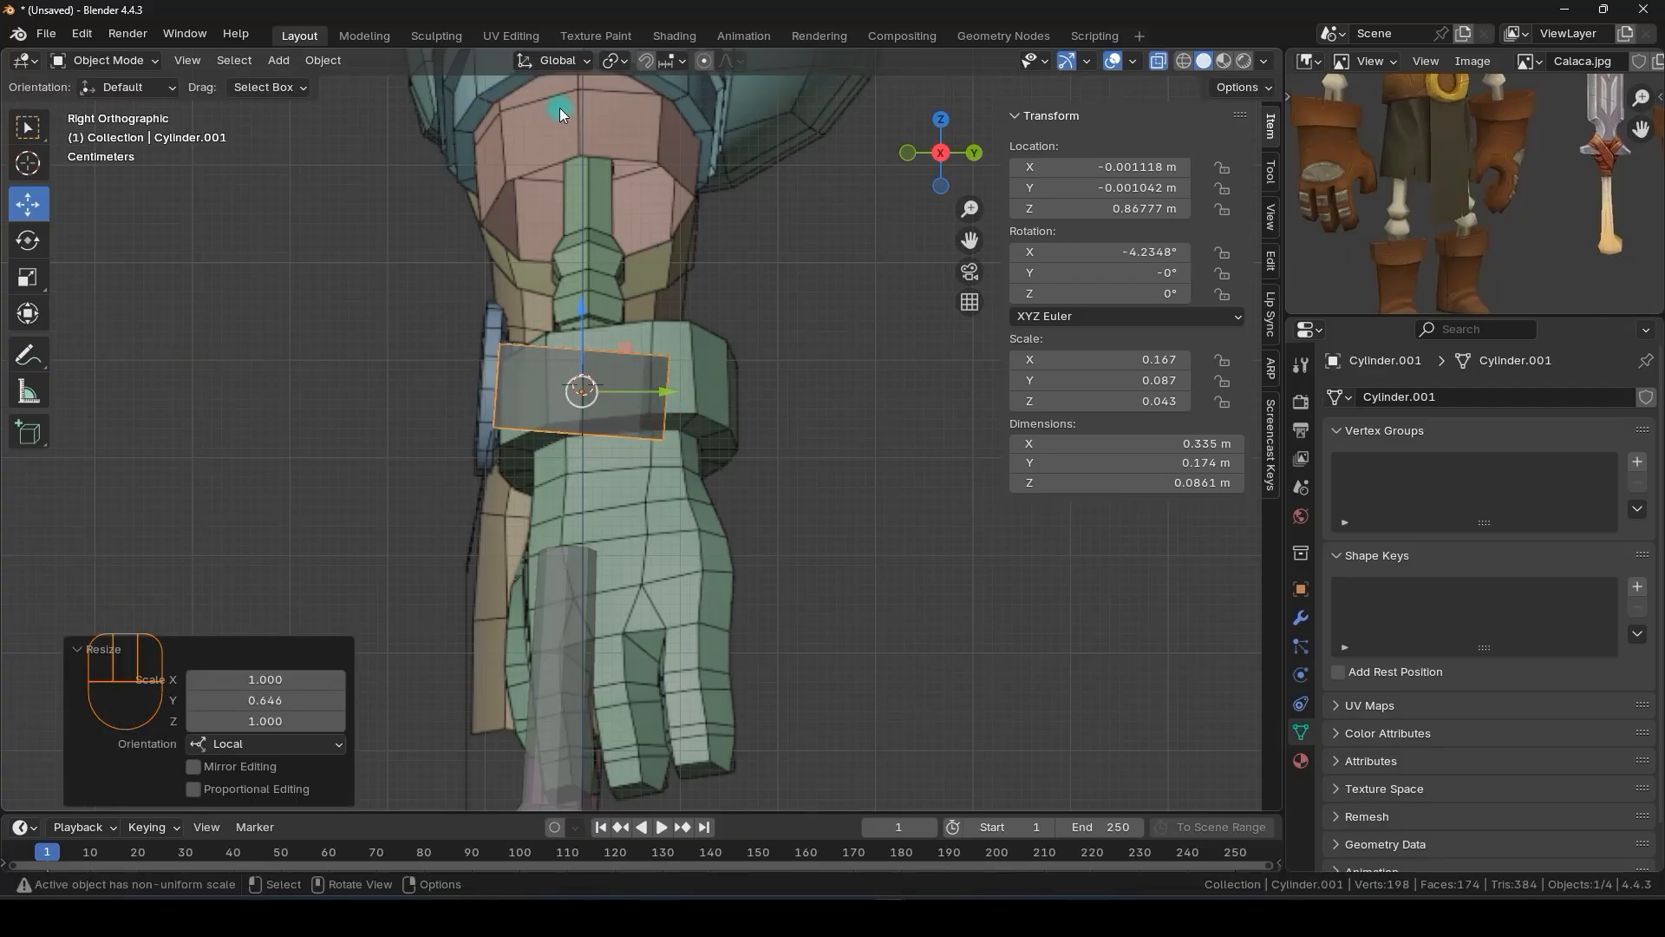
left_click(551, 60)
left_click(505, 153)
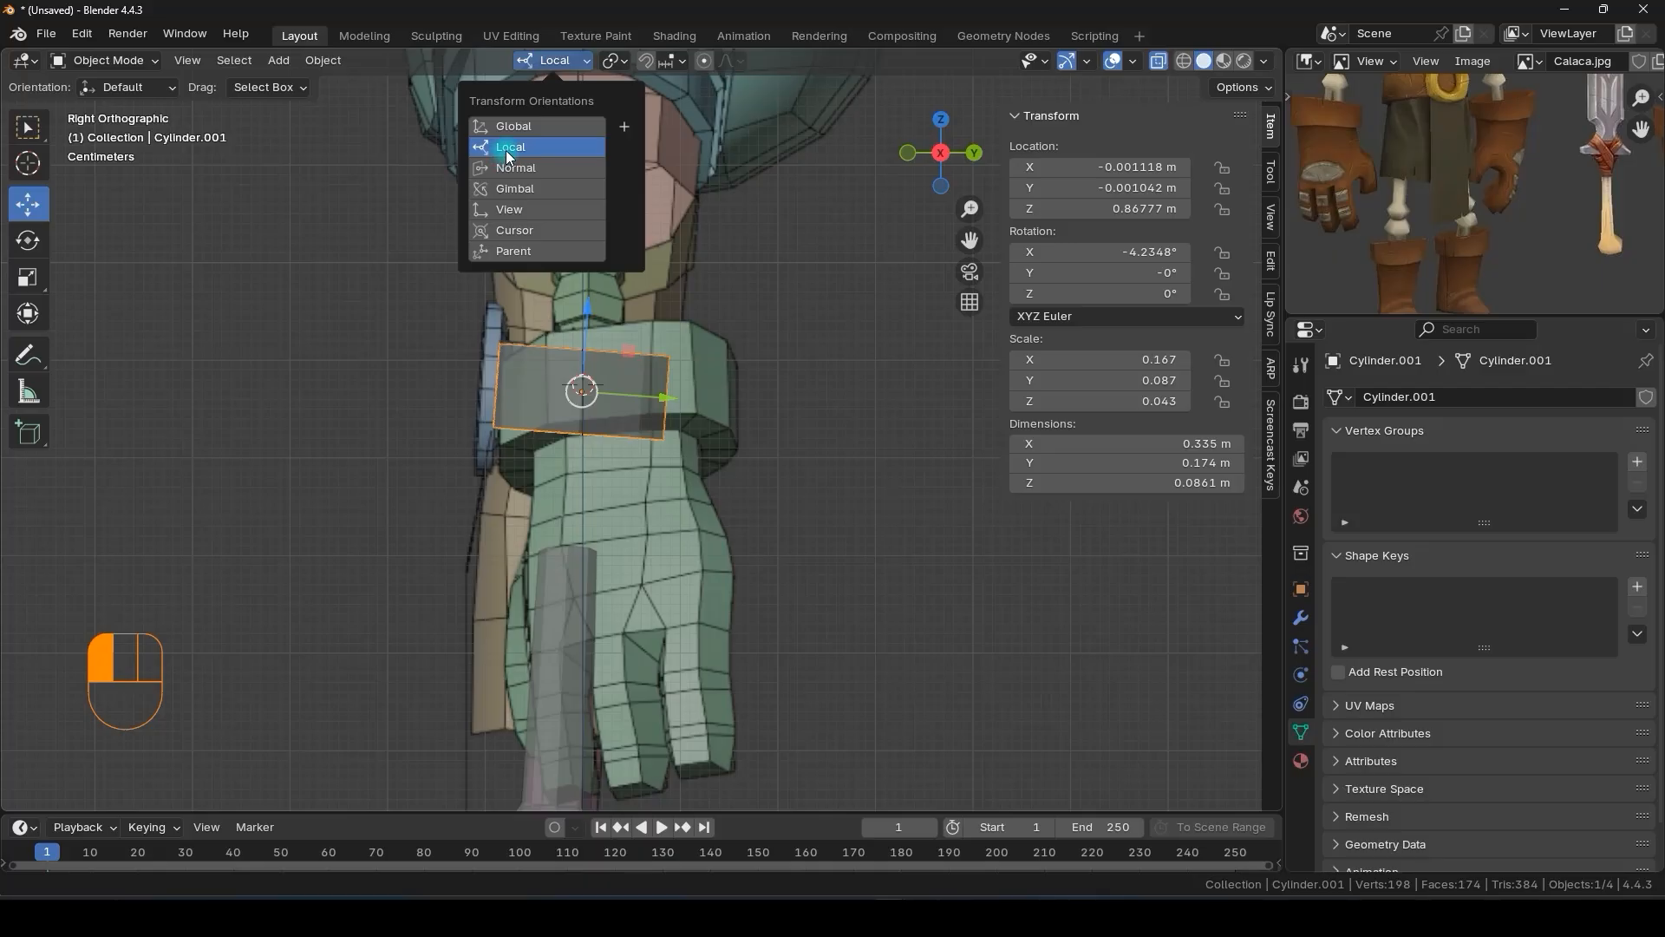
left_click(520, 127)
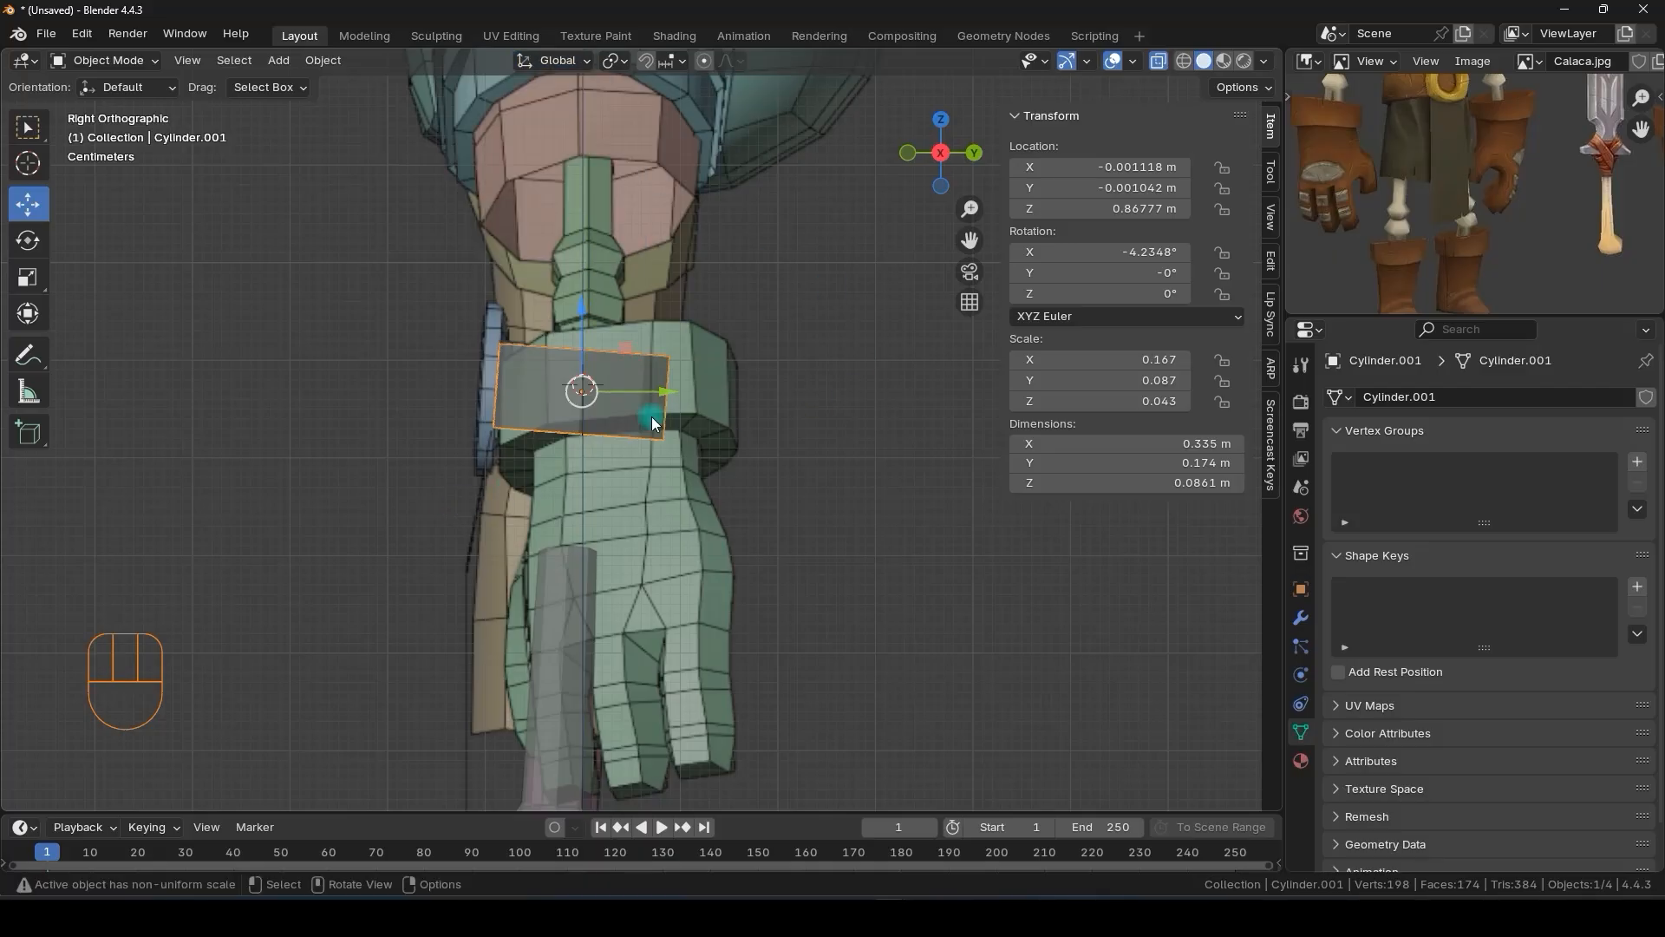
- In front view, scale the belt cylinder uniformly by 1.030 and set its X location to 0 m
middle_click_drag(494, 394, 721, 409, "alt")
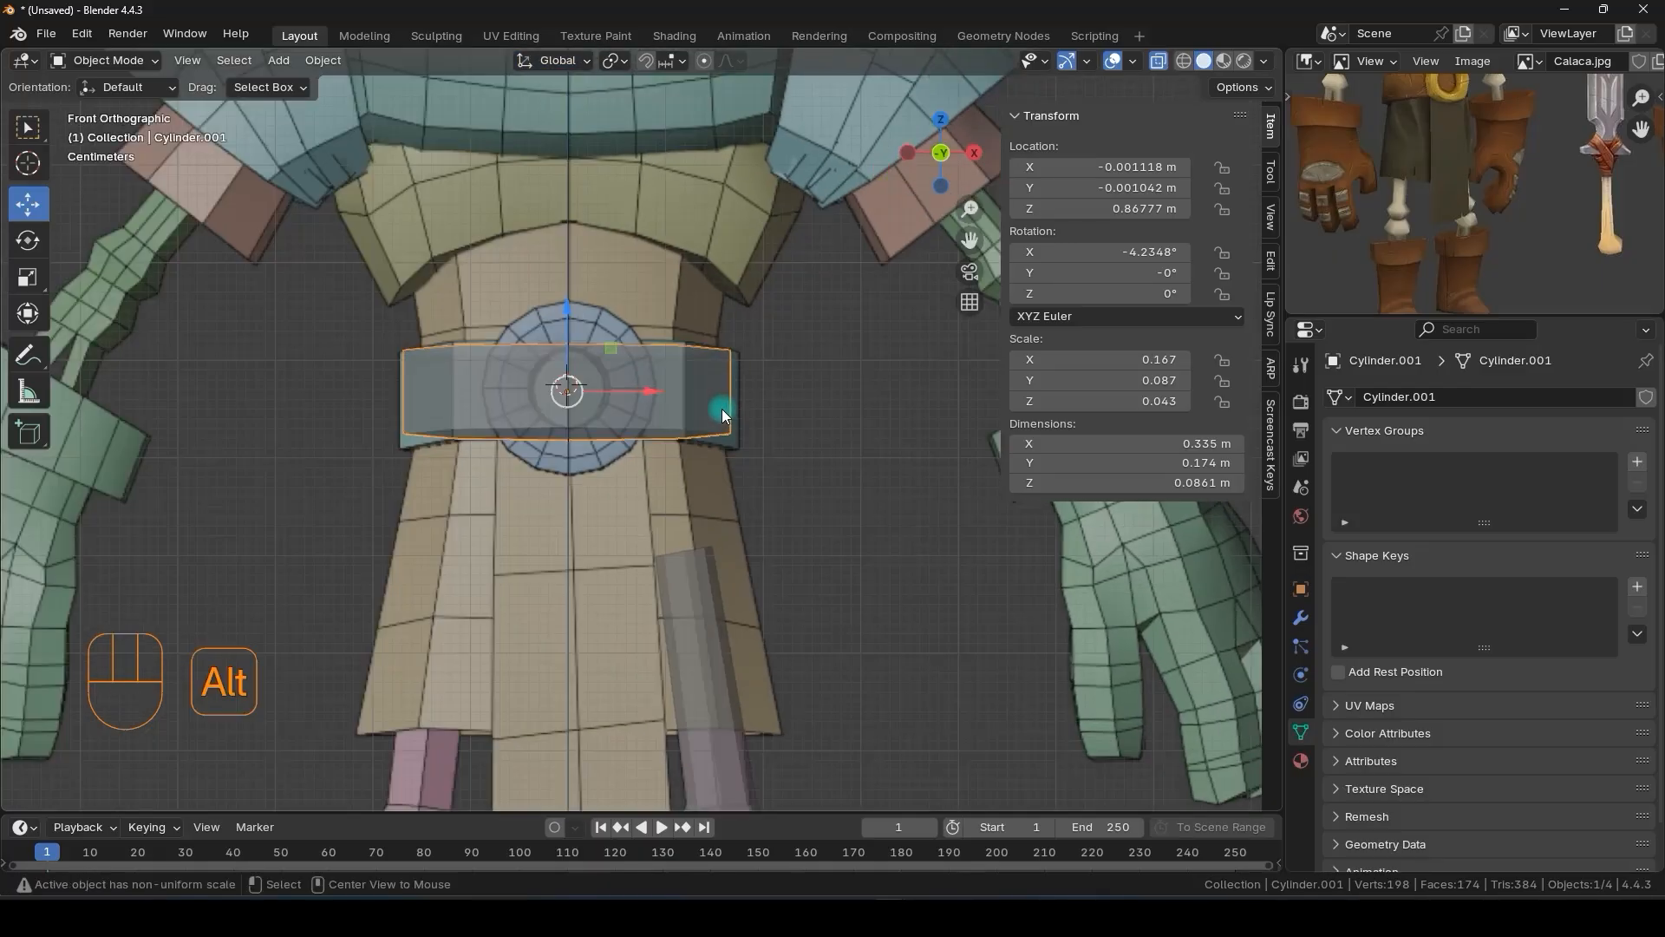
key("s")
left_click(745, 394)
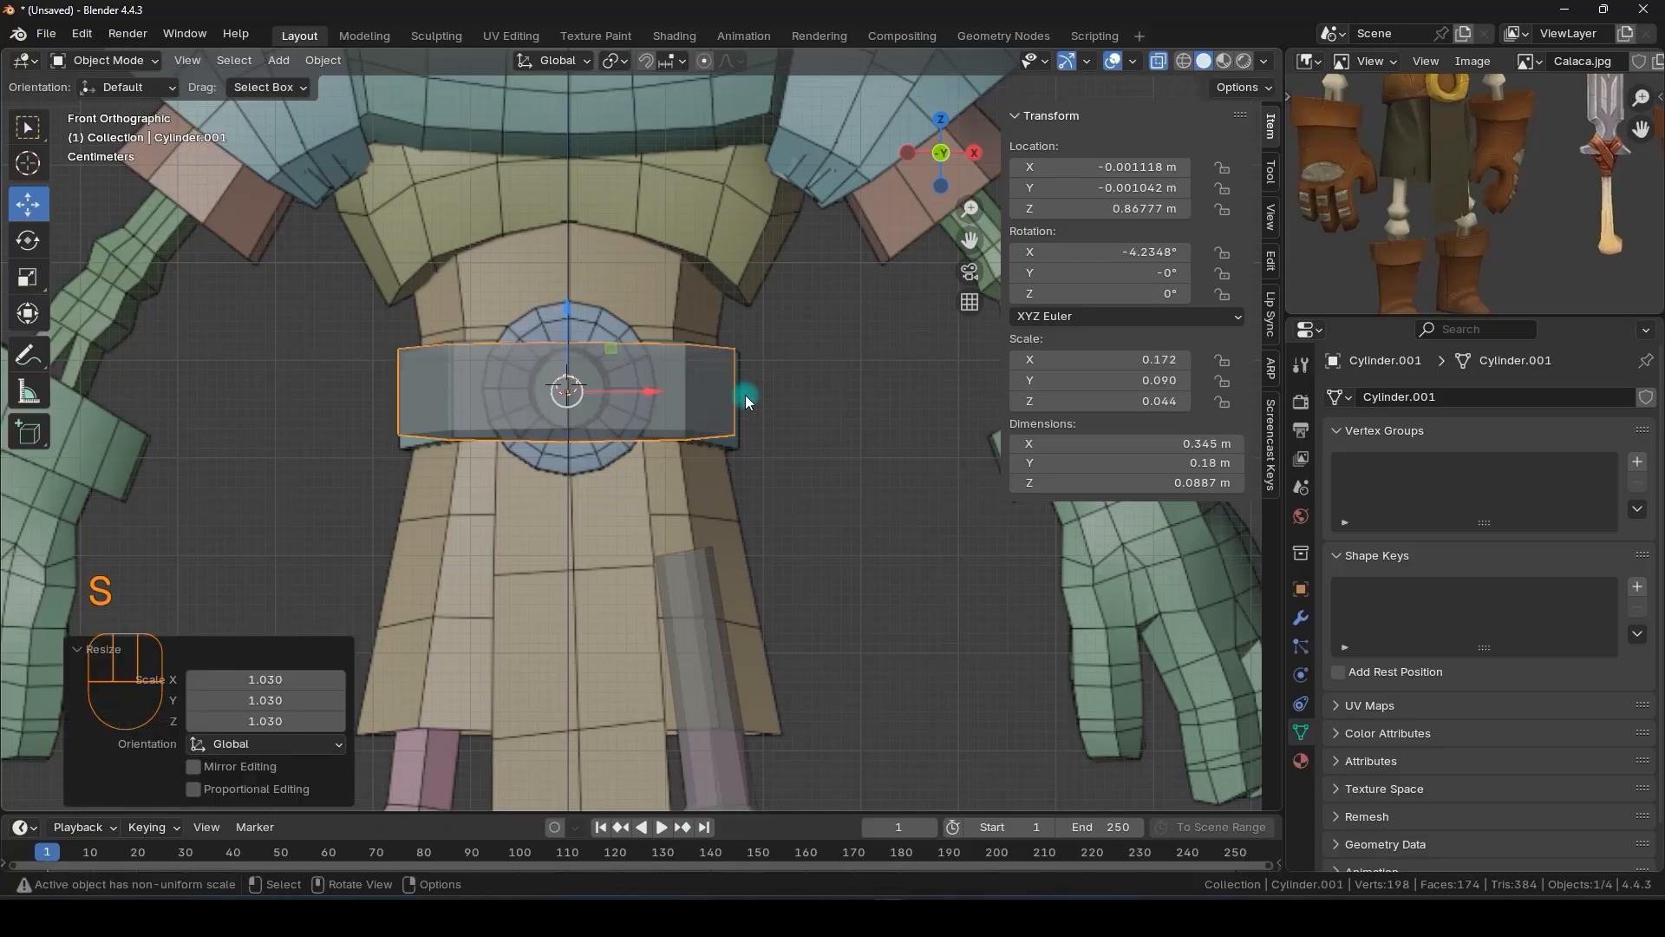
left_click_drag(669, 392, 671, 392)
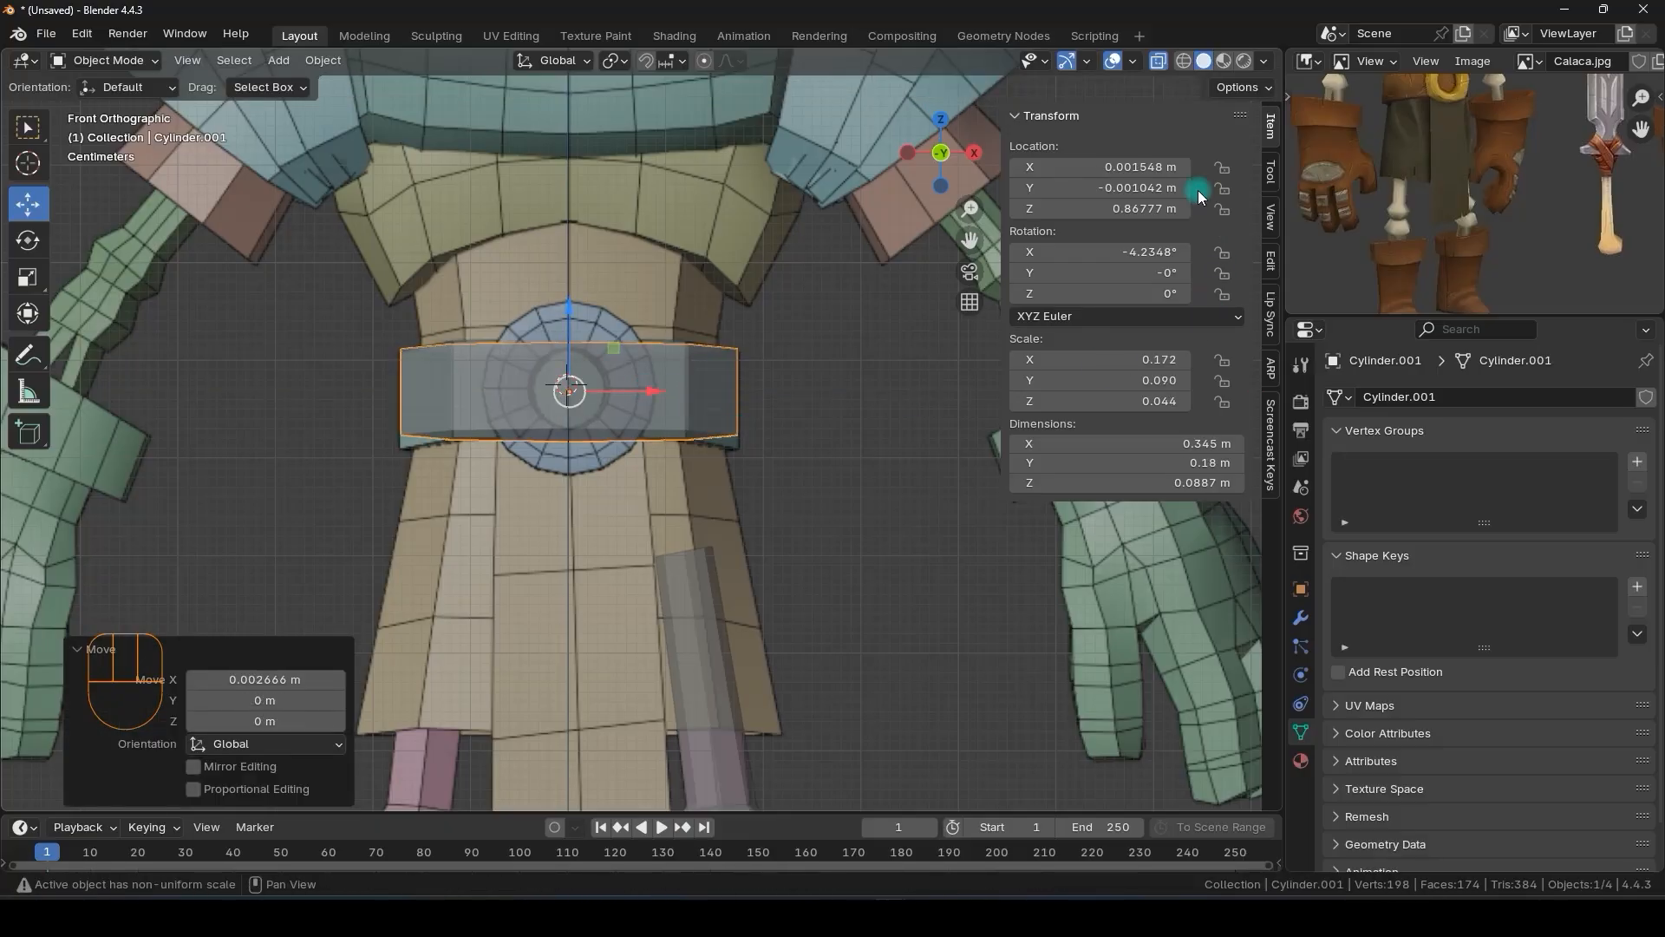
left_click(1099, 167)
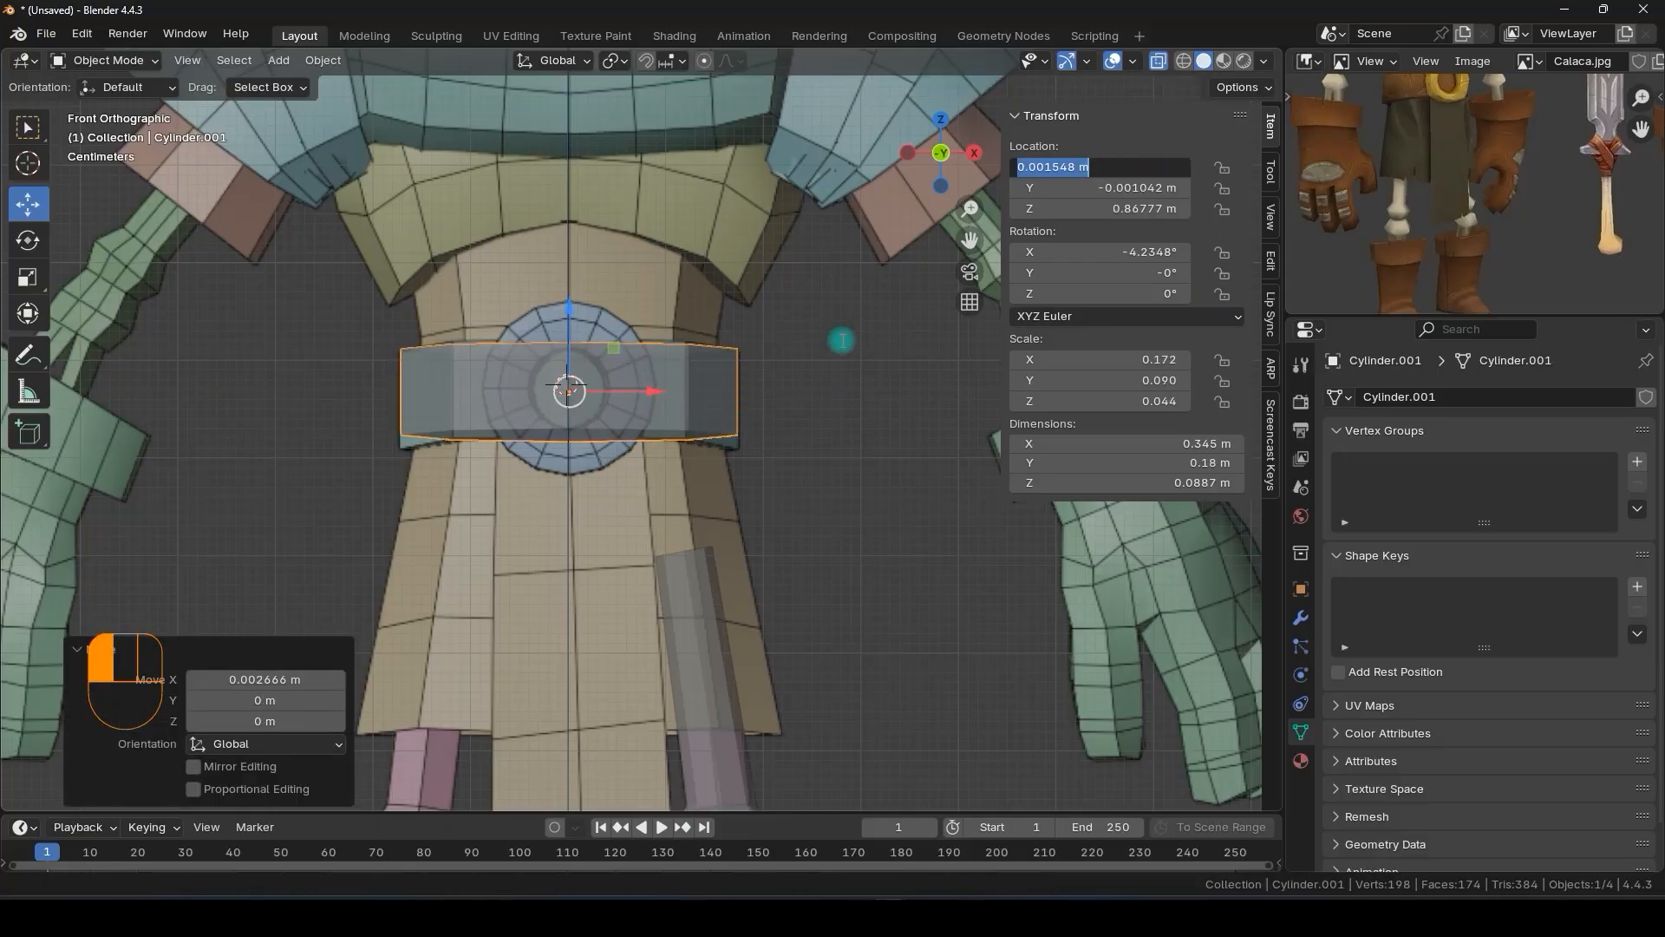
type("0")
key("Return")
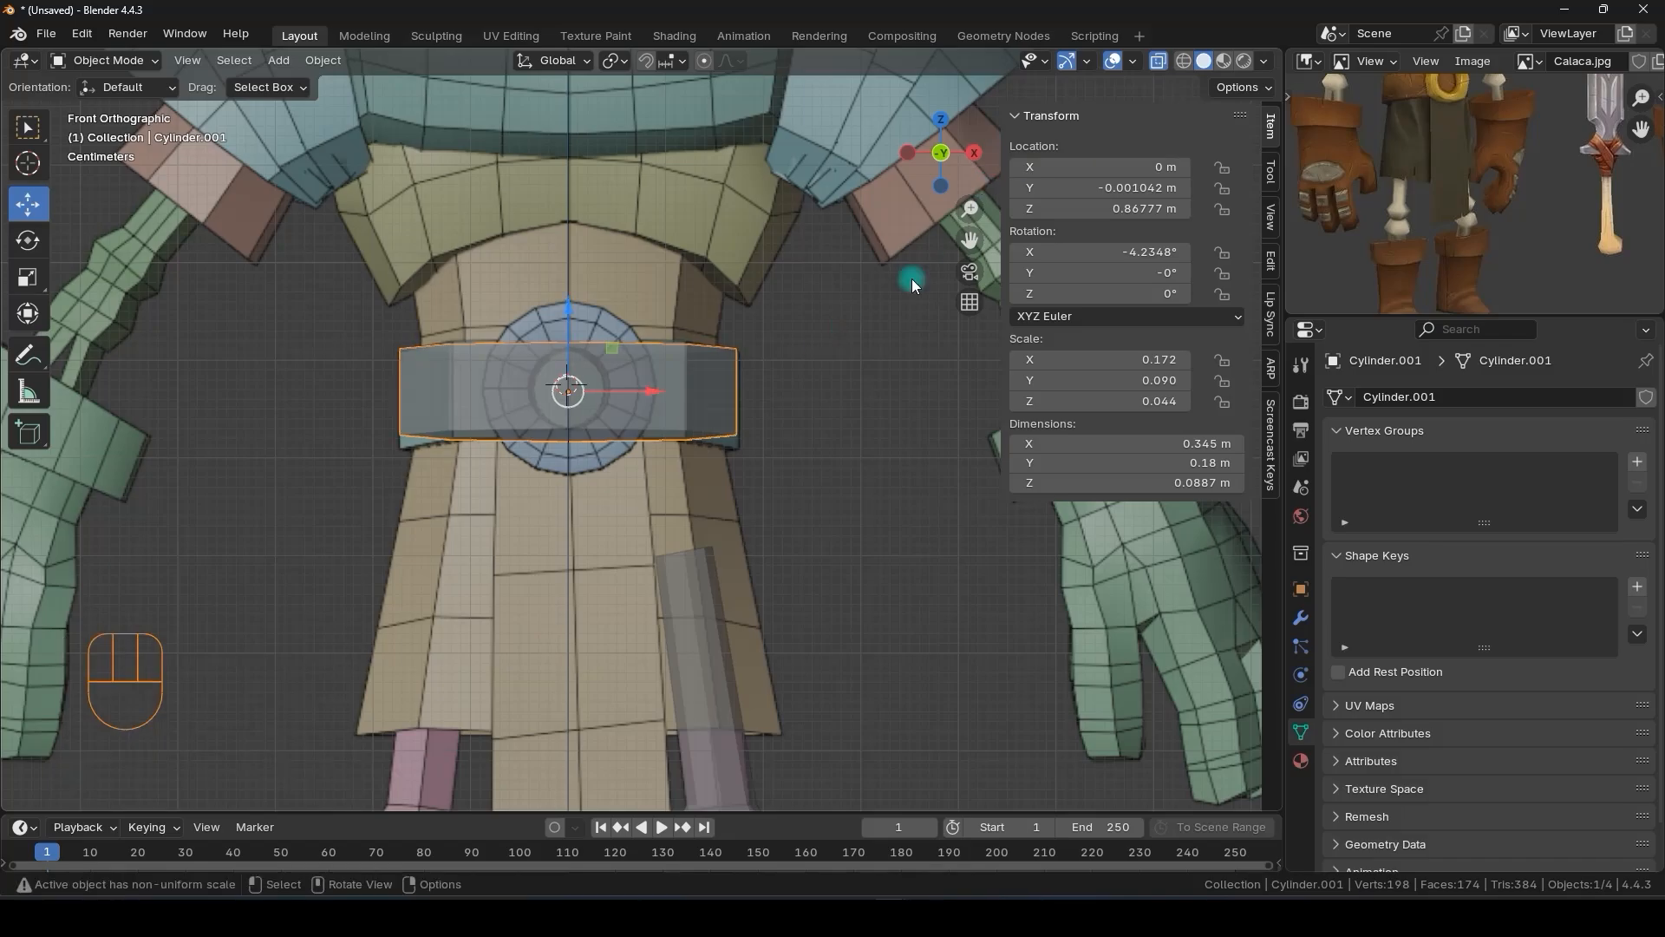
- Scale the belt cylinder uniformly by 1.014 and move it down about 0.0018 m along global Z
key("s")
left_click(752, 413)
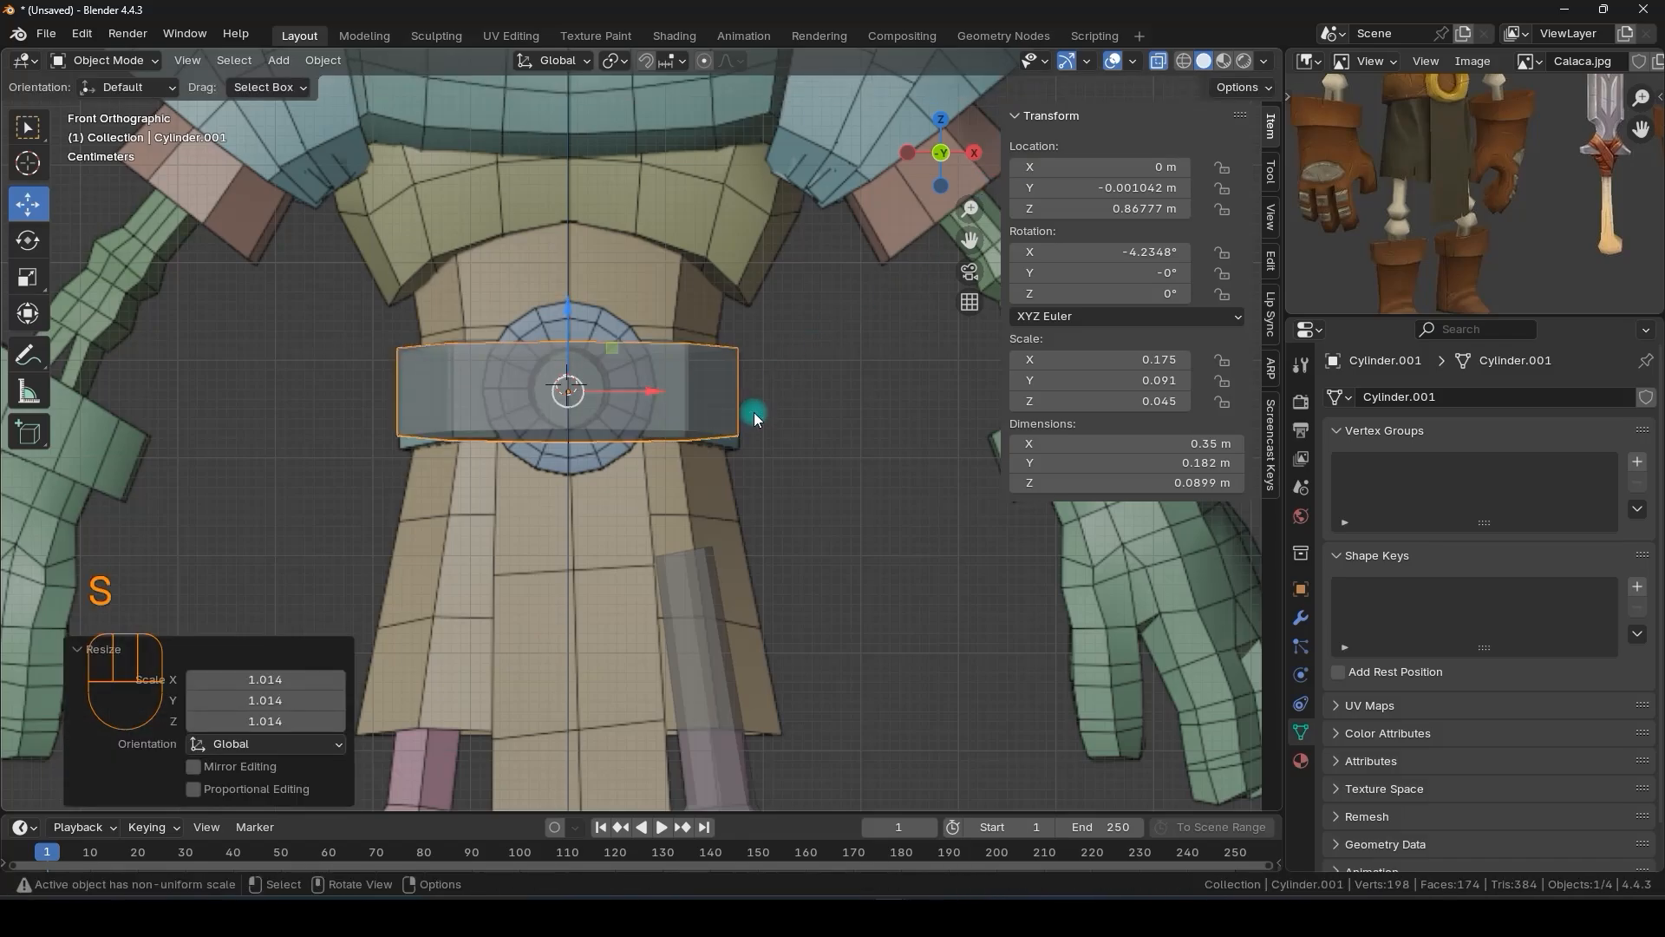
left_click_drag(568, 307, 569, 313)
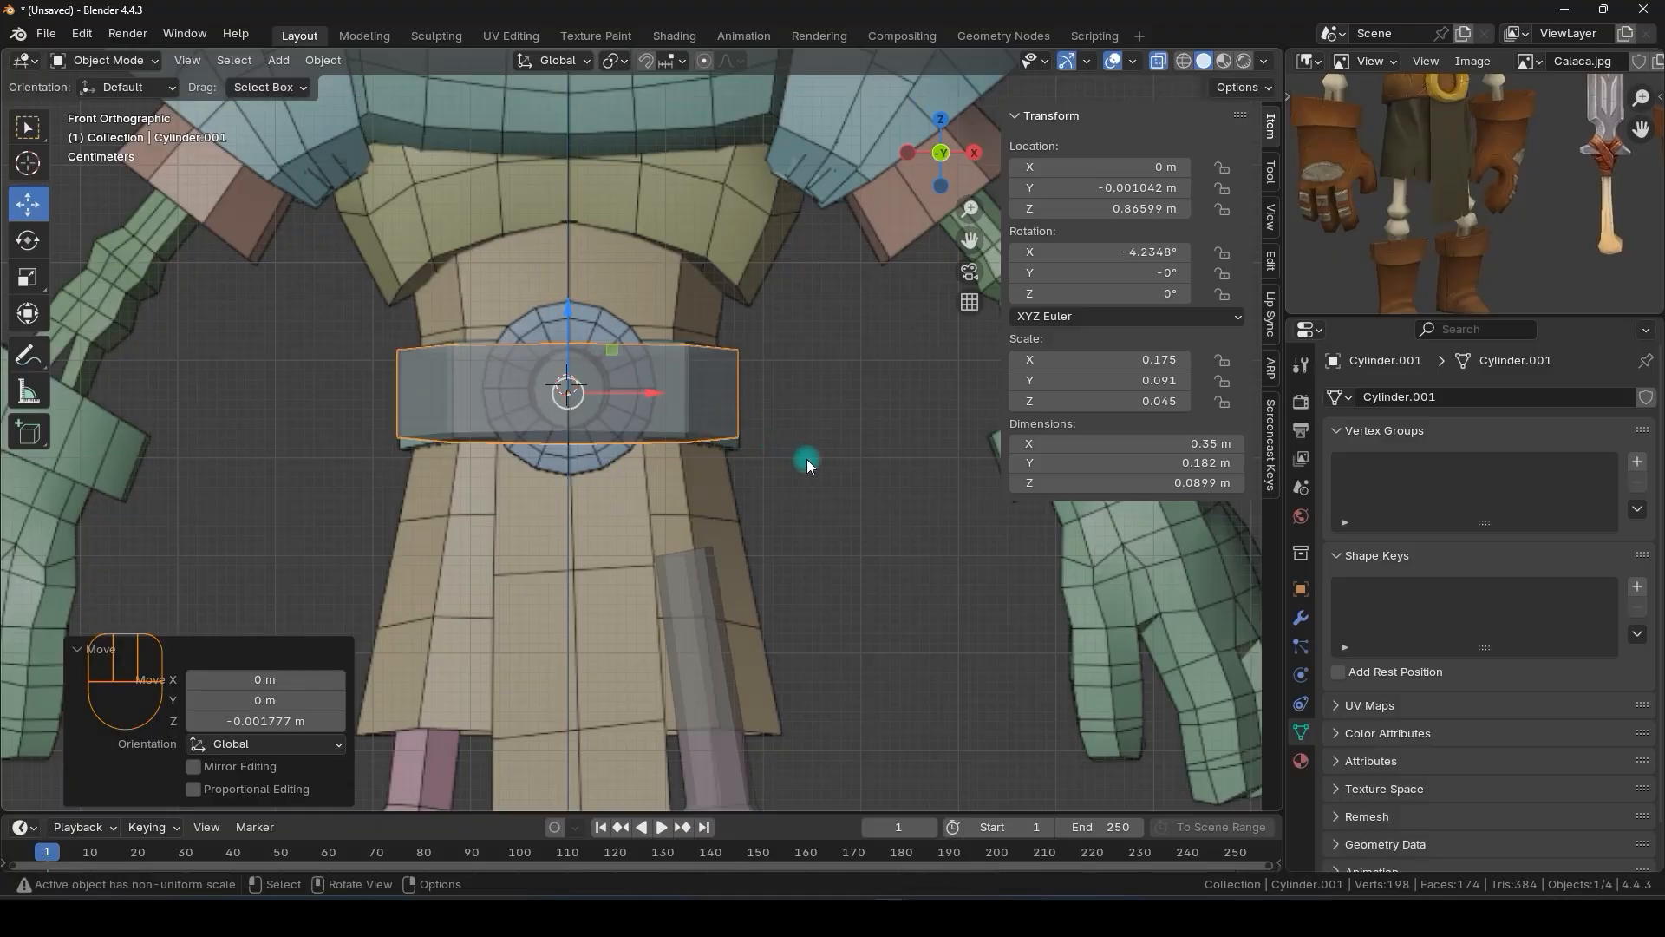
- Add a Mirror modifier on the X axis to the leg cylinder, with the belt Cylinder.001 as the mirror object
scroll(604, 436, "down", 1)
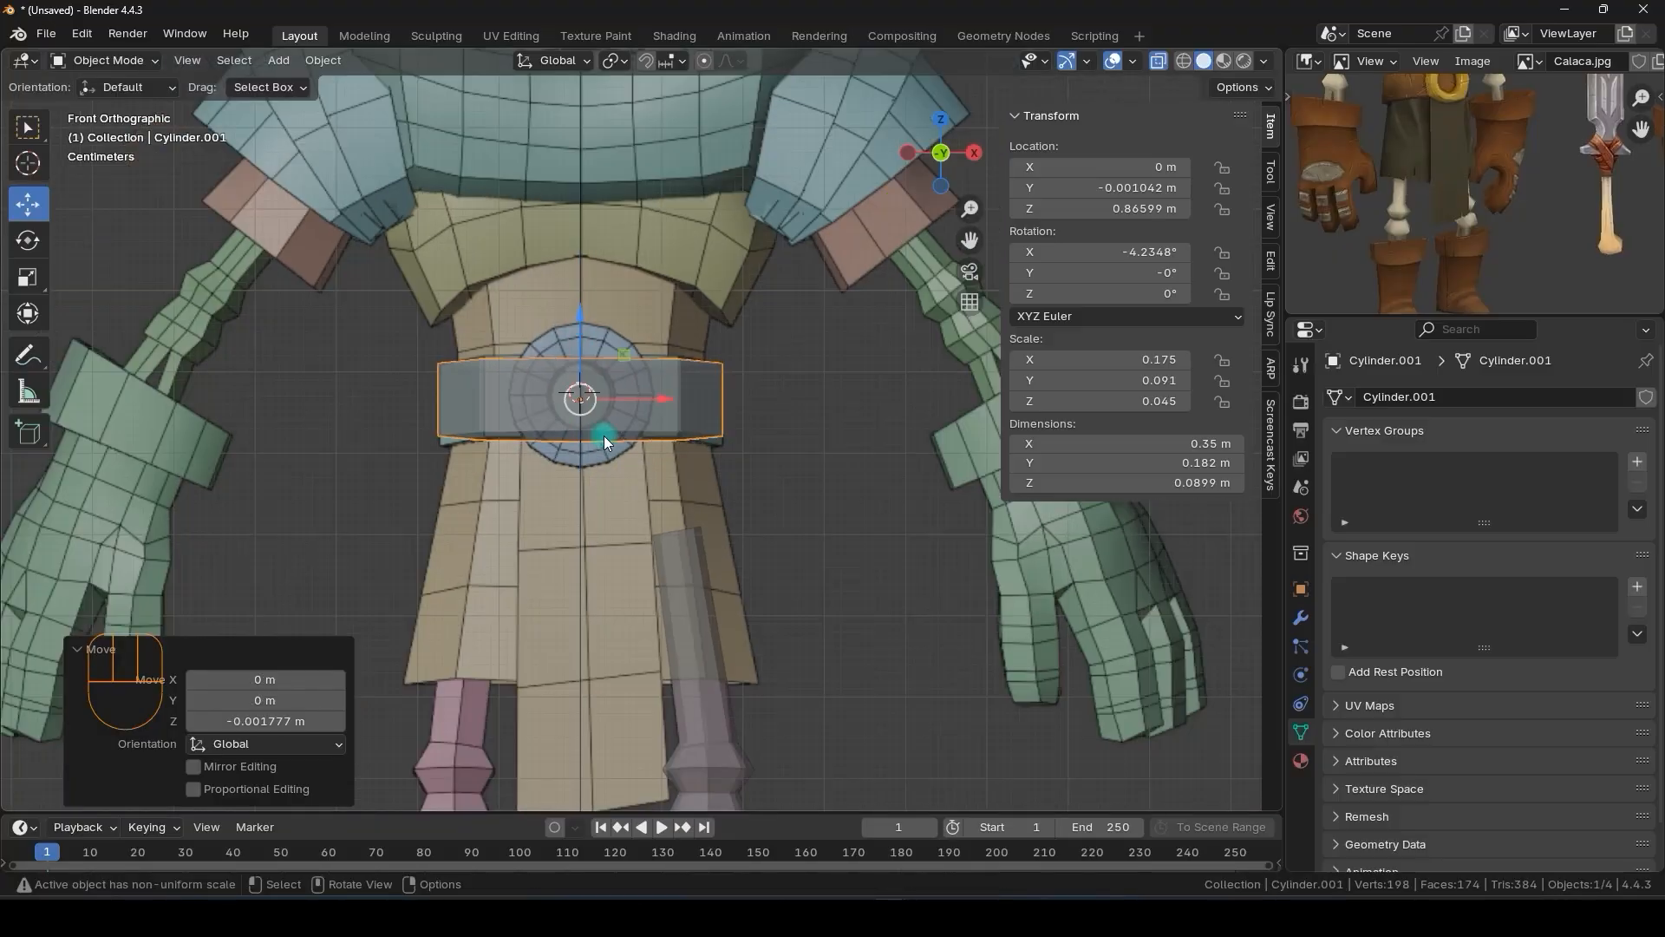
middle_click_drag(715, 407, 697, 351, "shift")
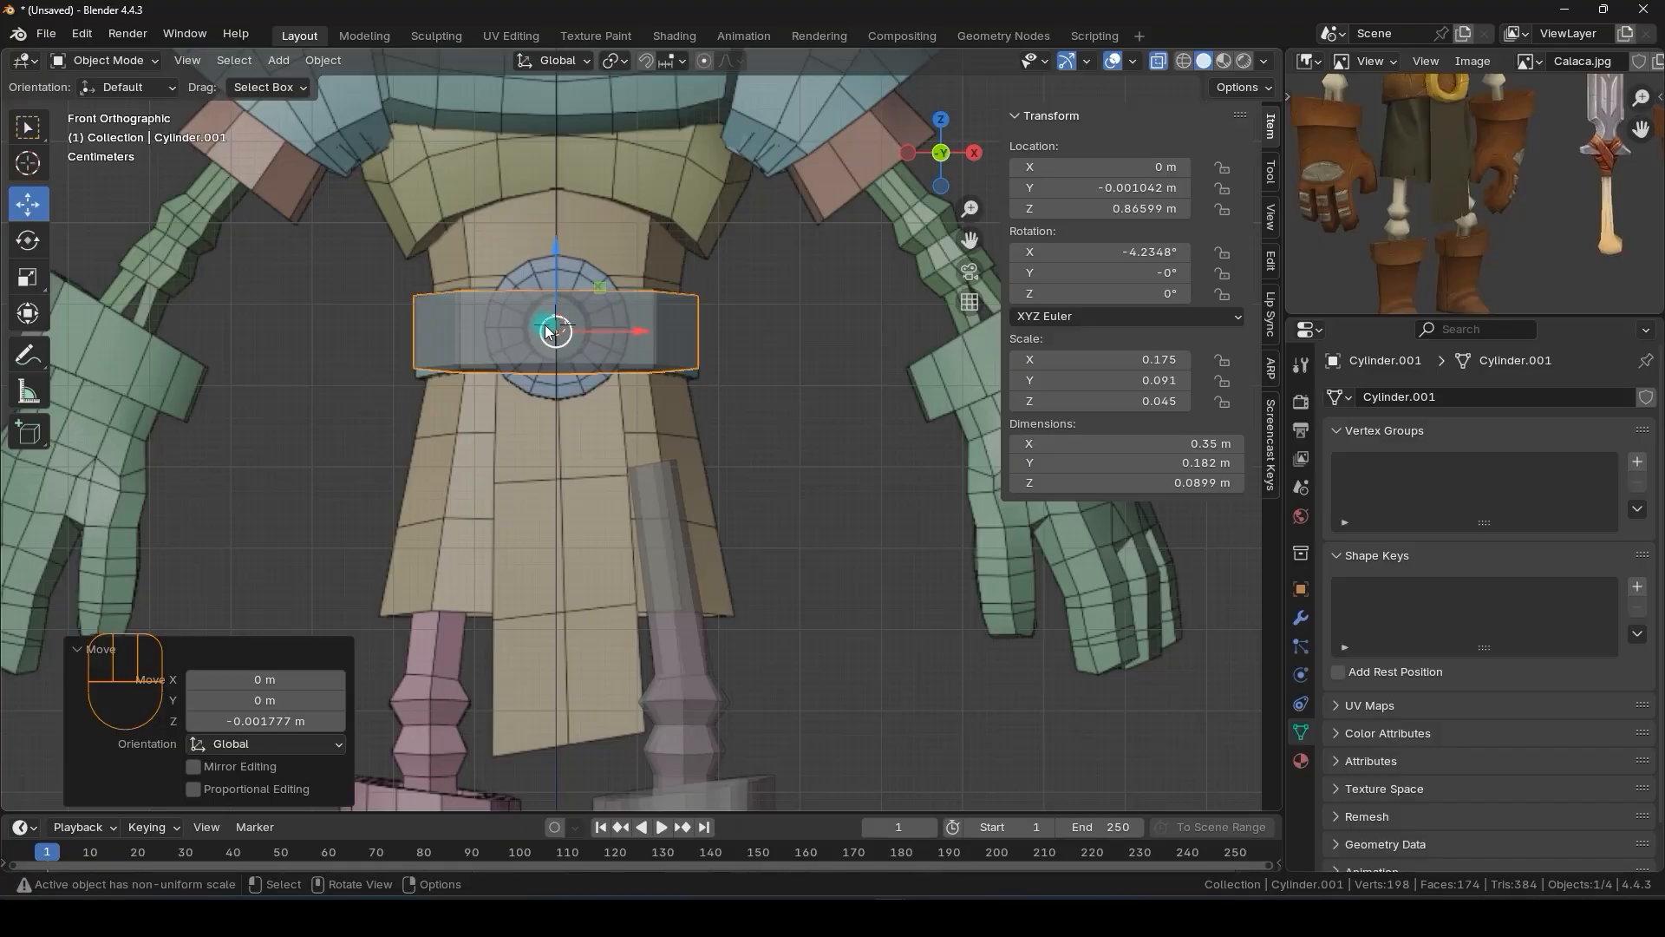
left_click(664, 498)
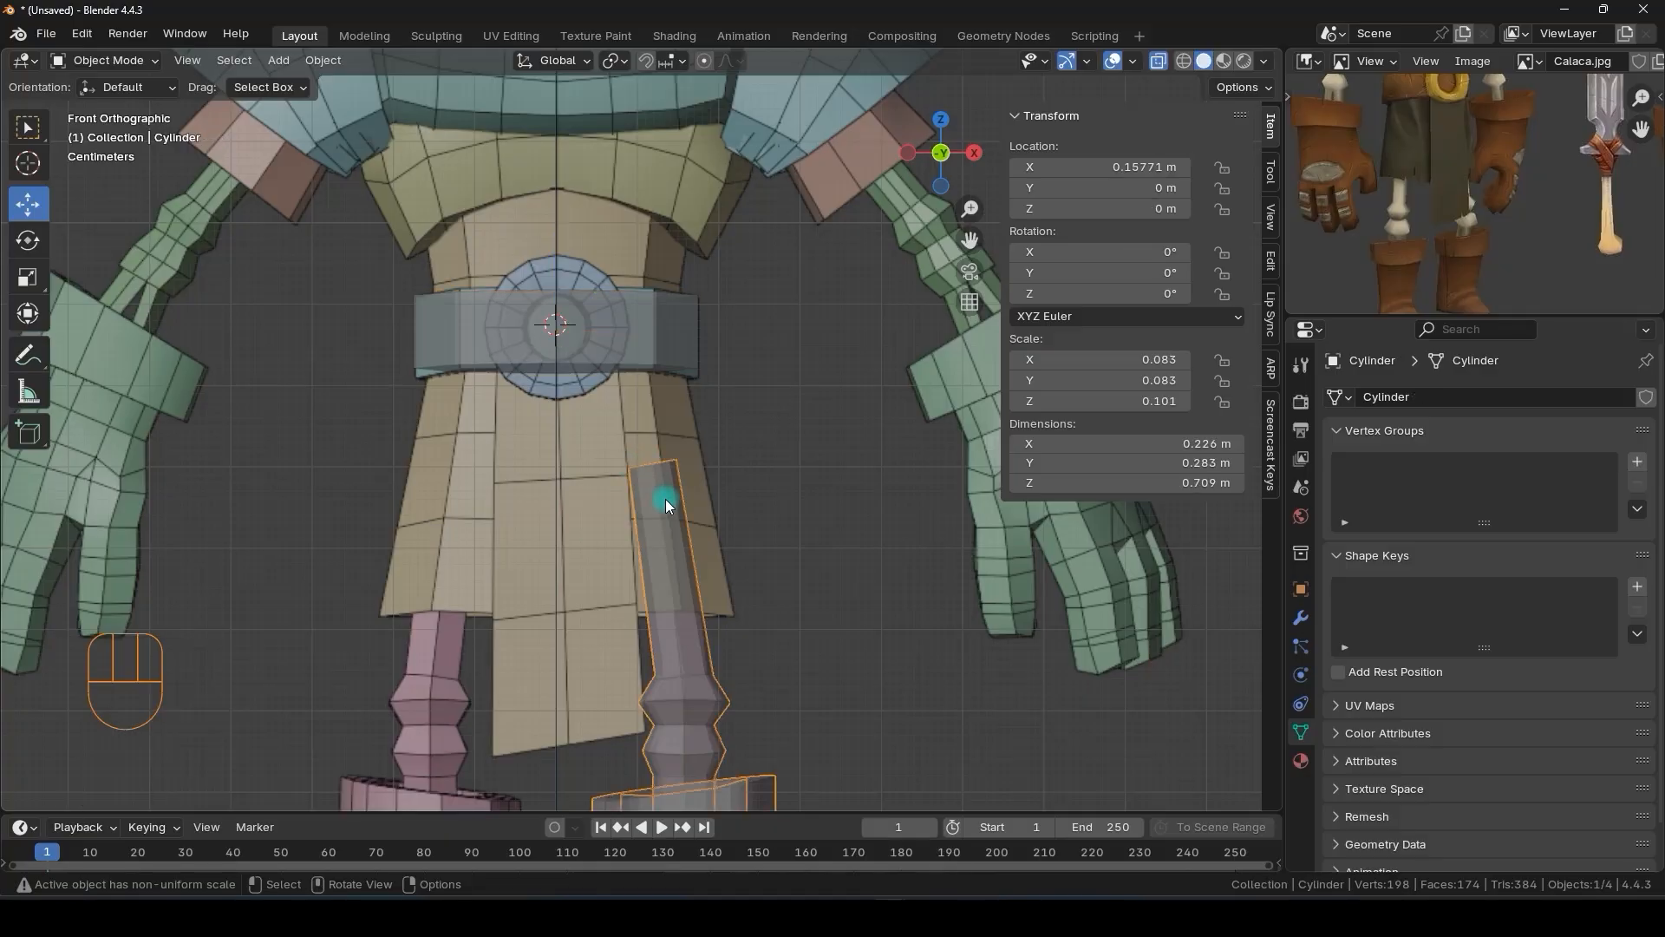
left_click(1300, 617)
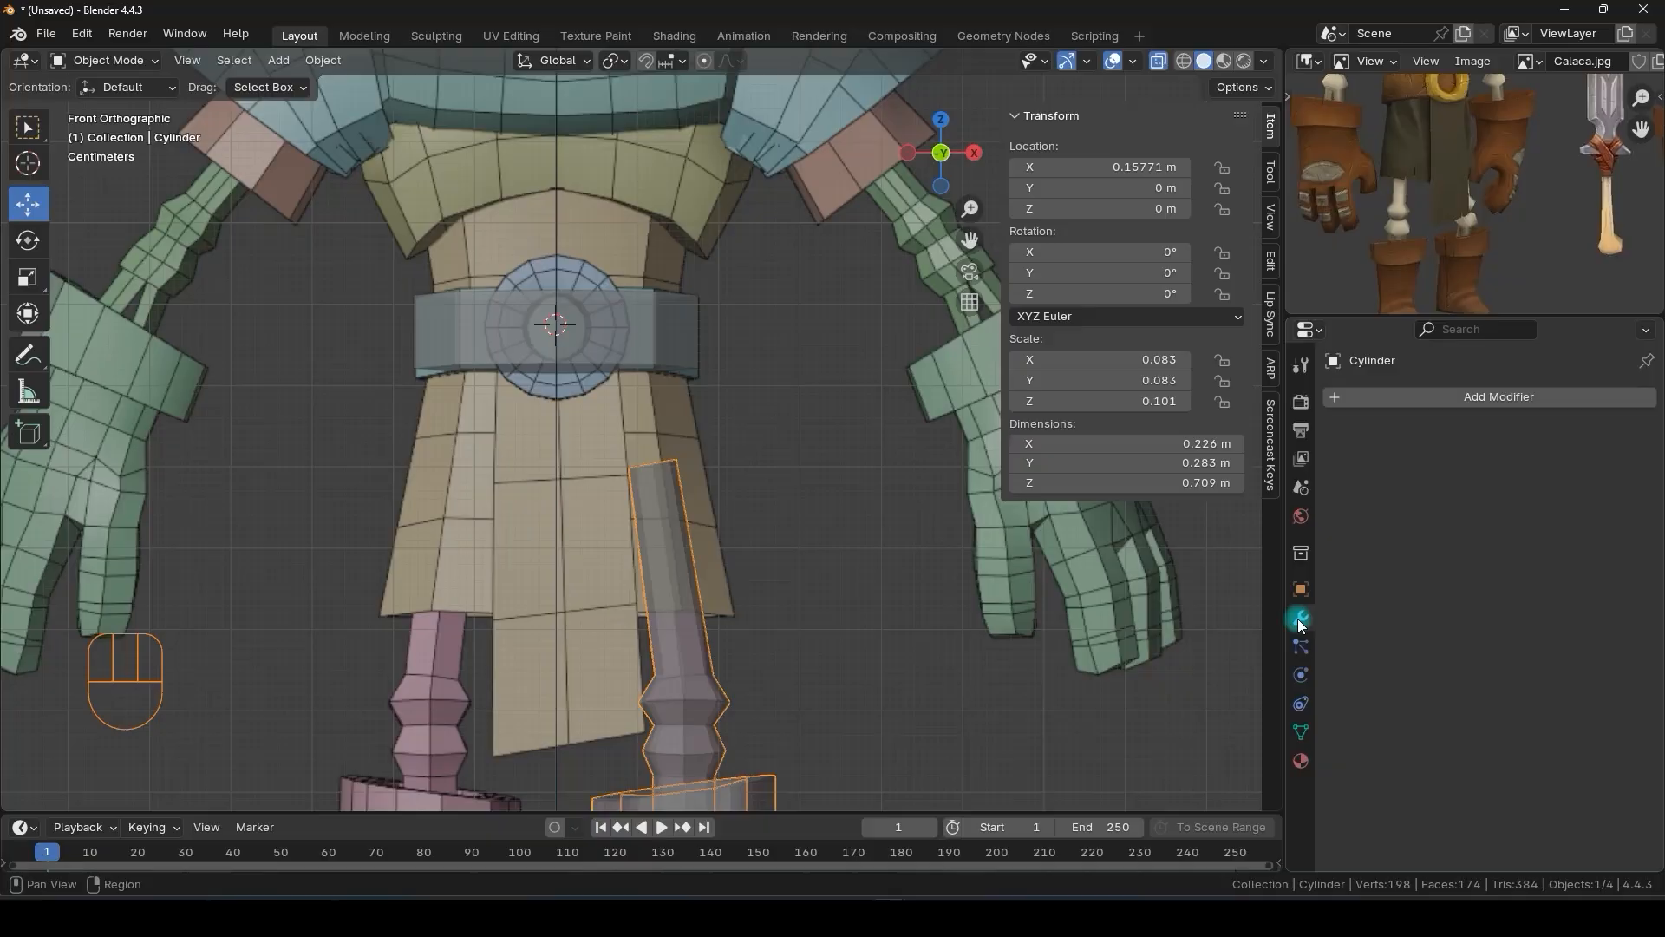
left_click(1406, 401)
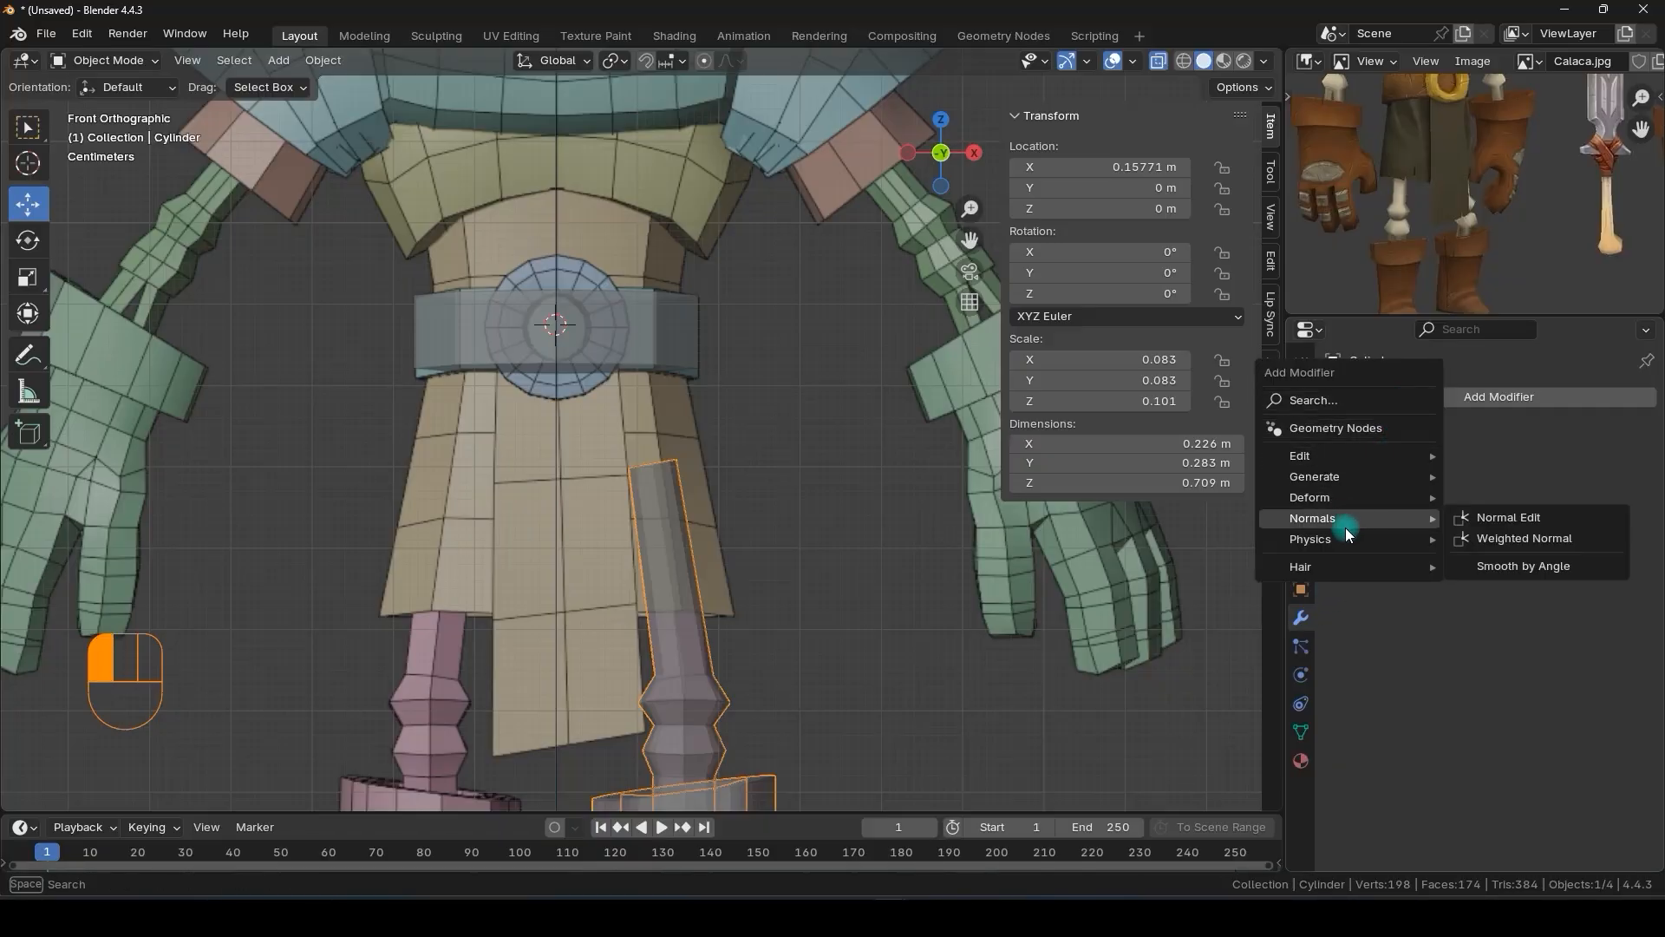
mouse_move(1359, 487)
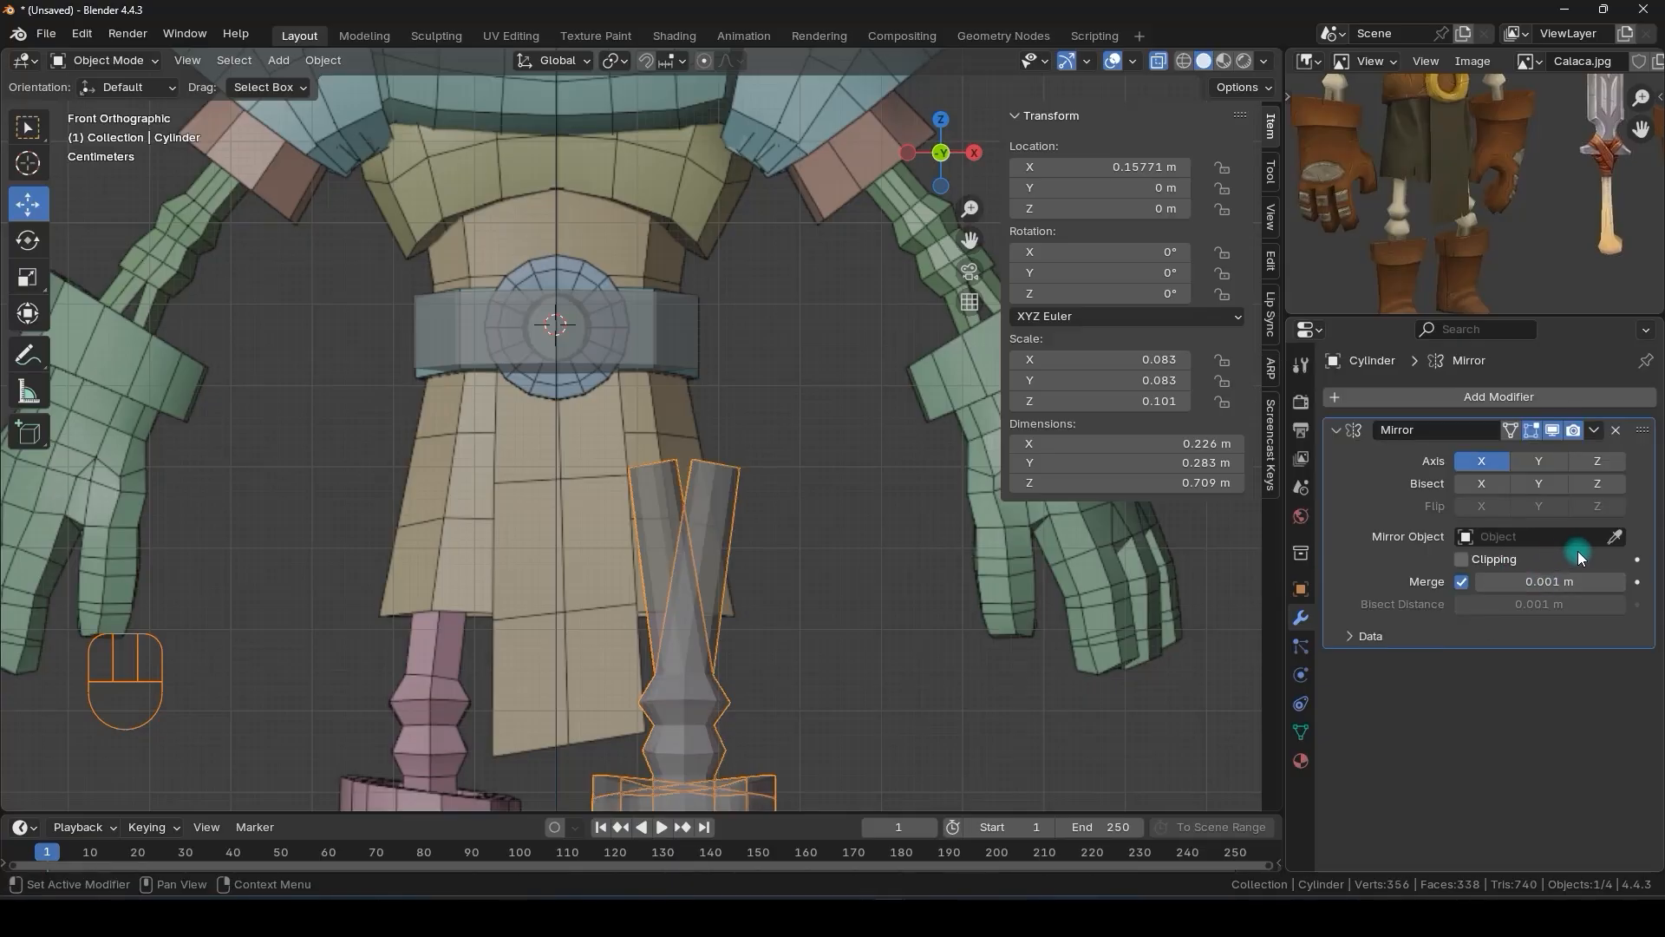
left_click(1613, 537)
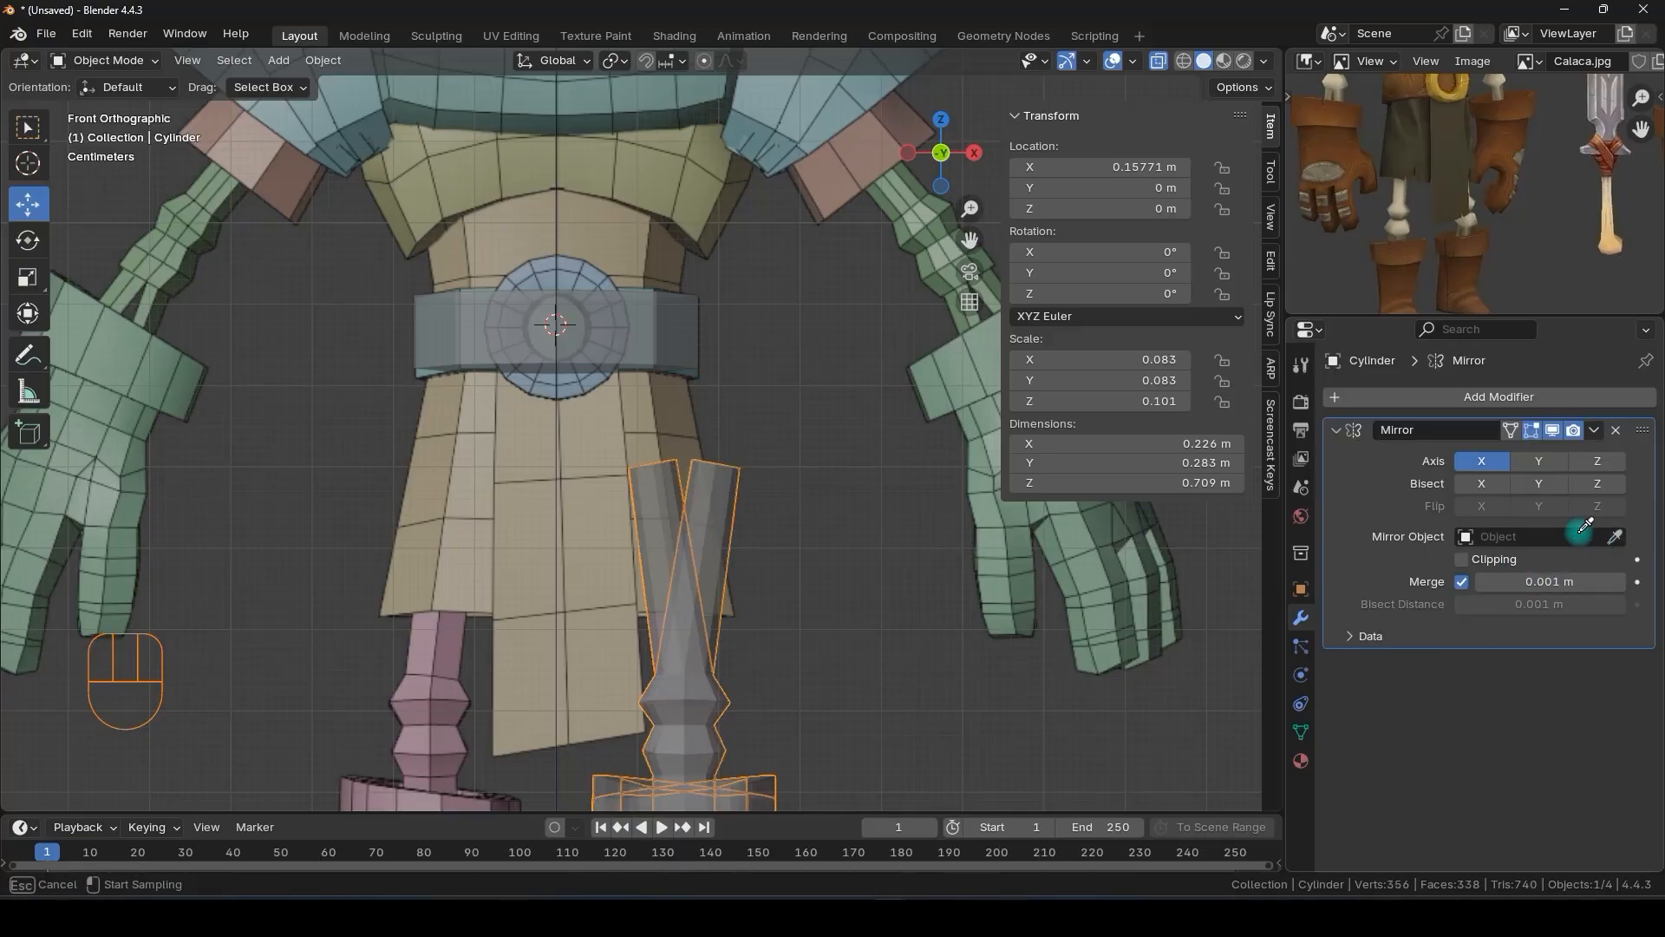
left_click(699, 308)
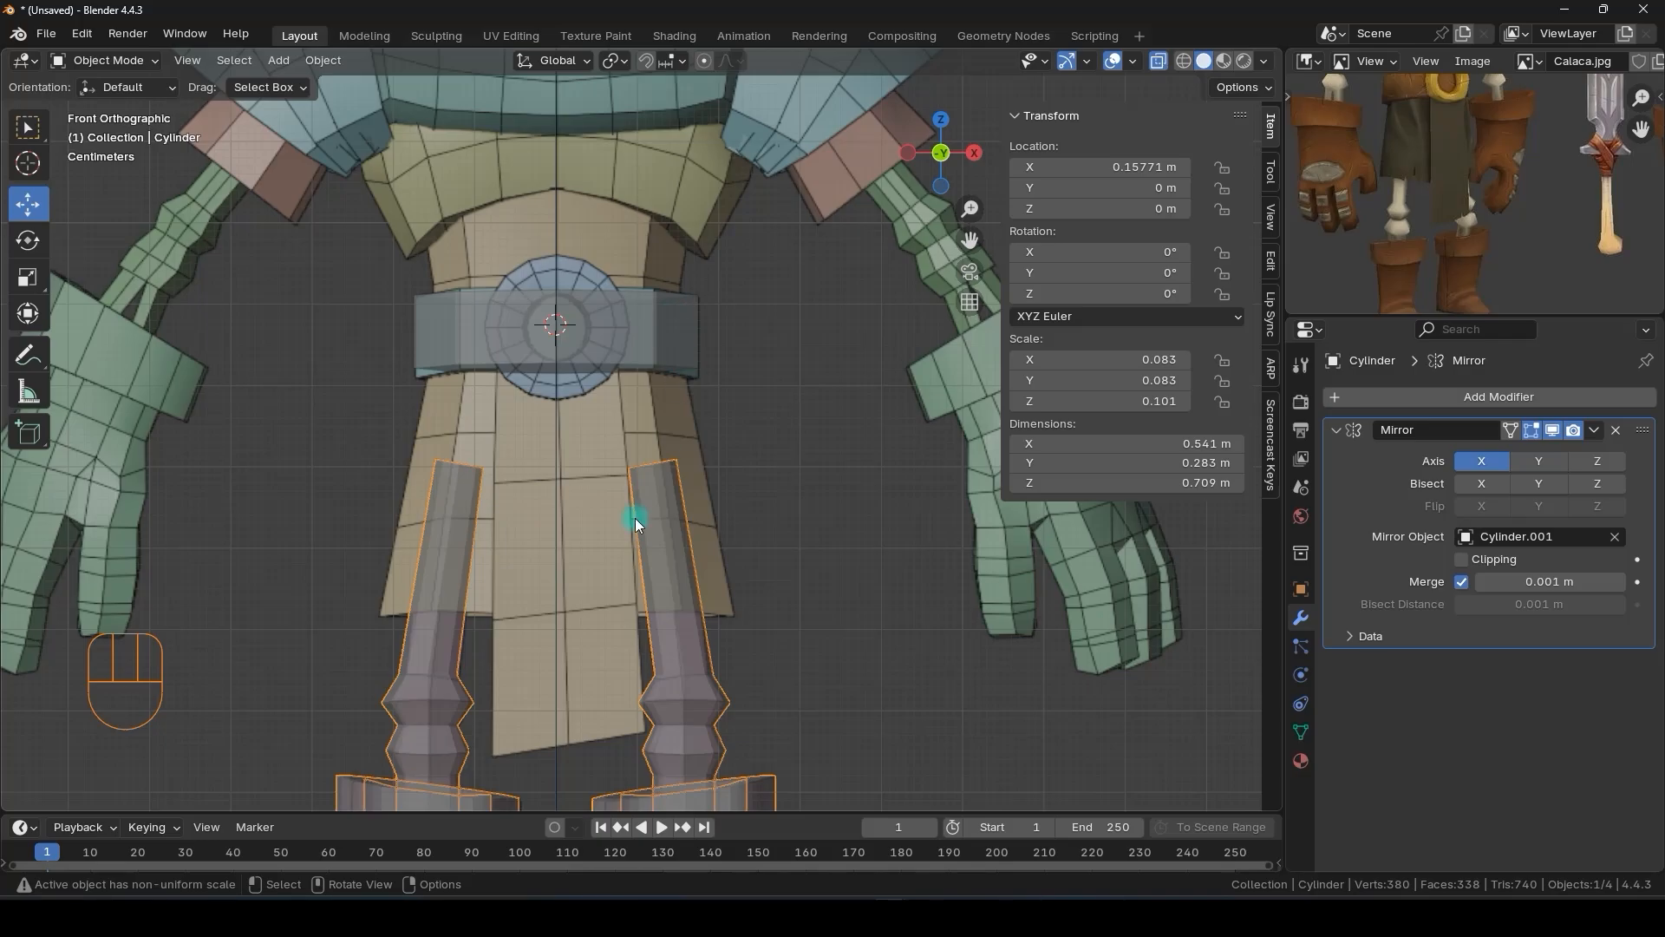
- Add an eight-vertex cylinder at the 3D cursor for the belt buckle and scale it uniformly to 0.089
middle_click_drag(635, 517, 646, 661, "shift")
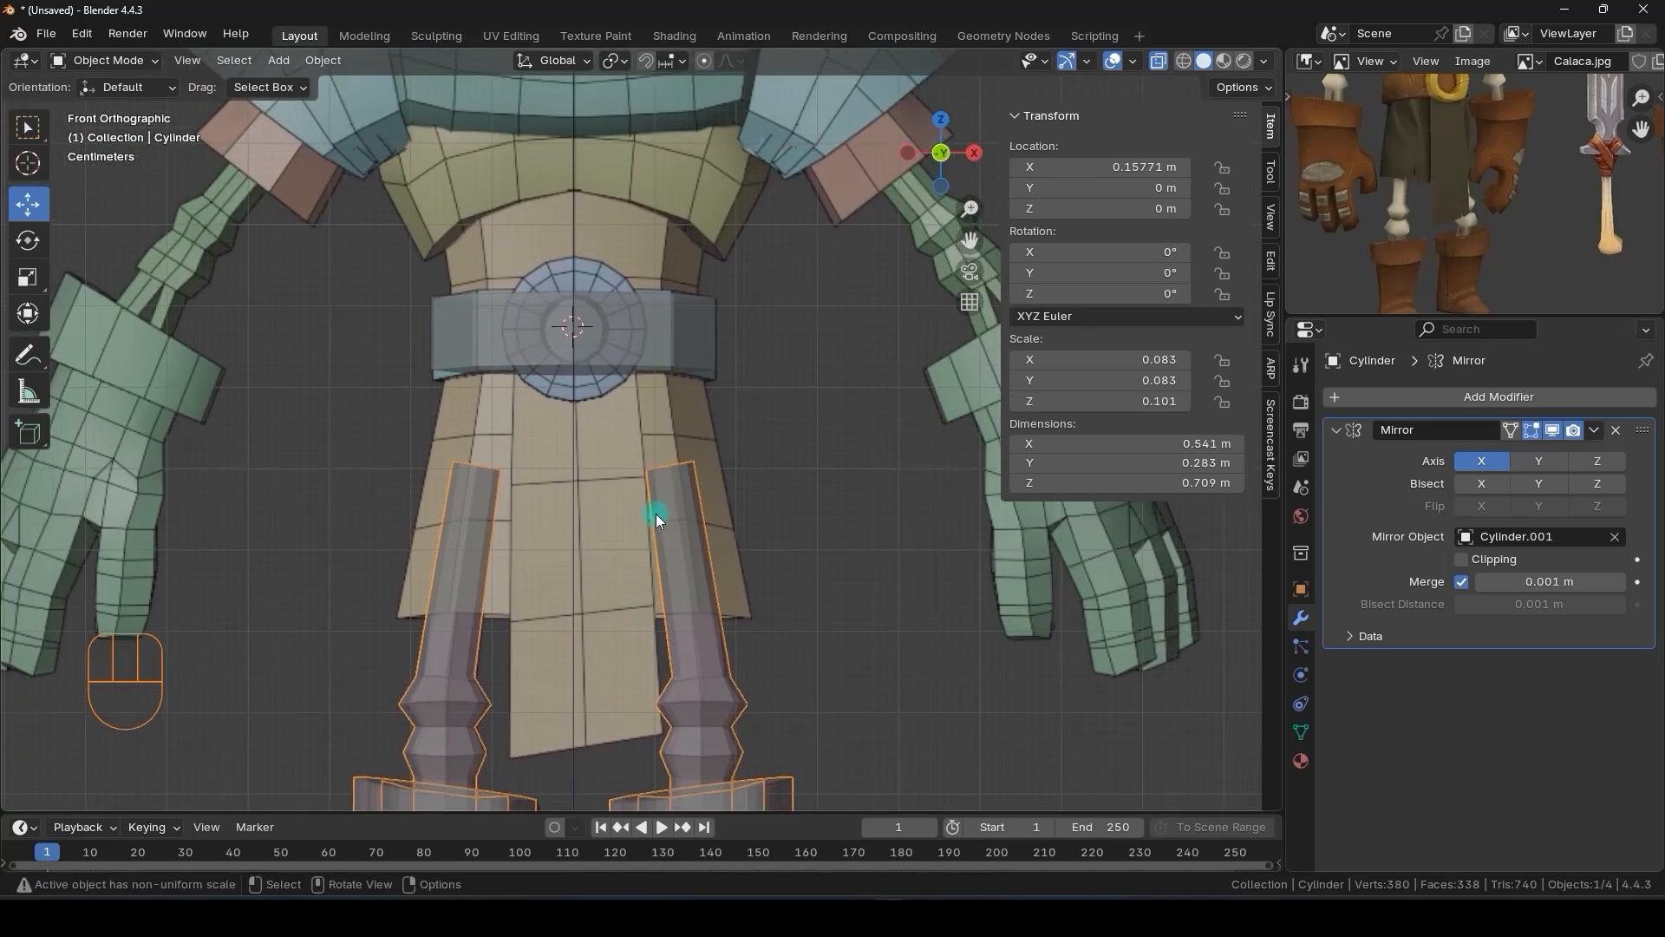
scroll(689, 399, "up", 2)
middle_click_drag(652, 448, 579, 404, "shift")
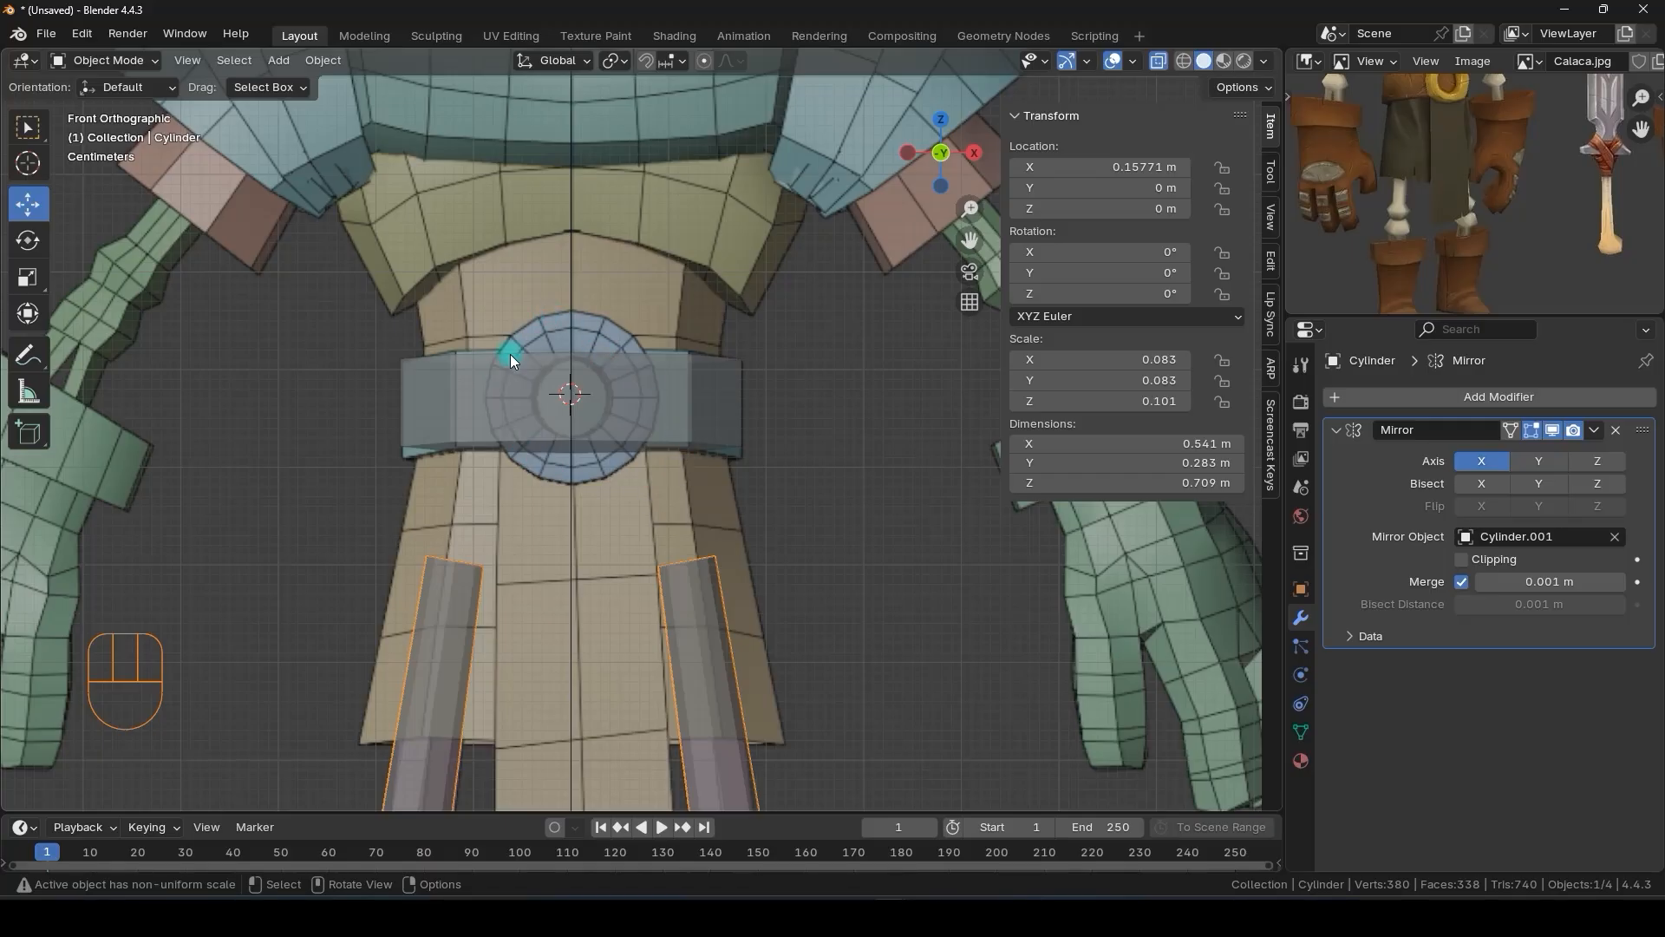
scroll(603, 375, "up", 1)
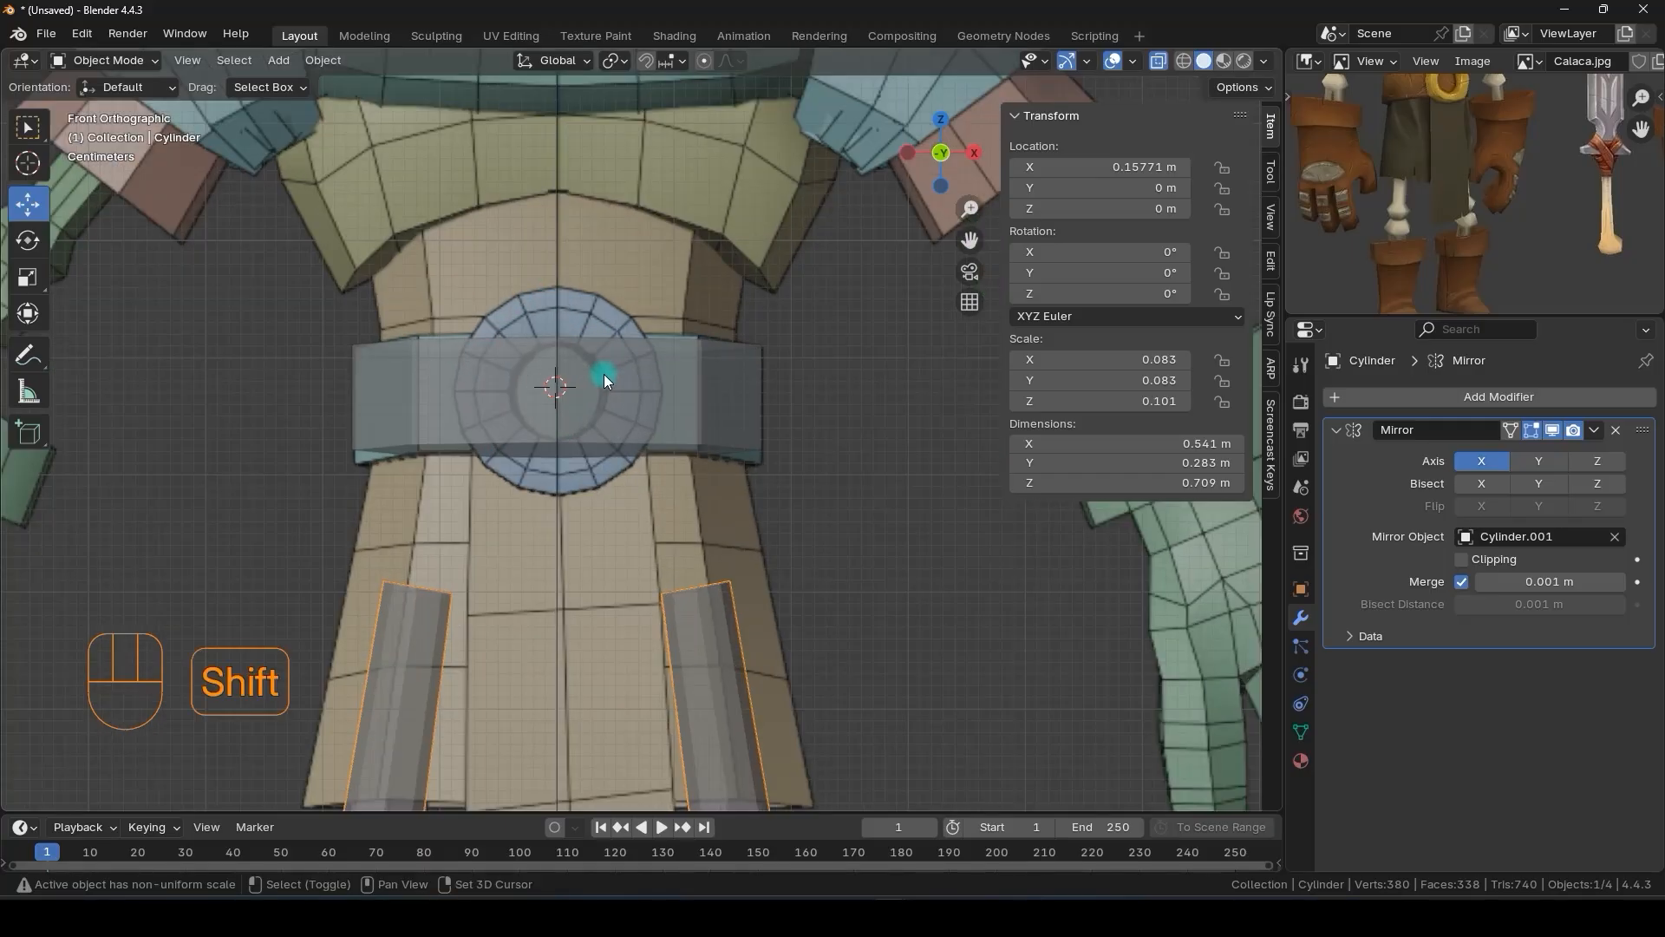
key("shift+a")
mouse_move(604, 373)
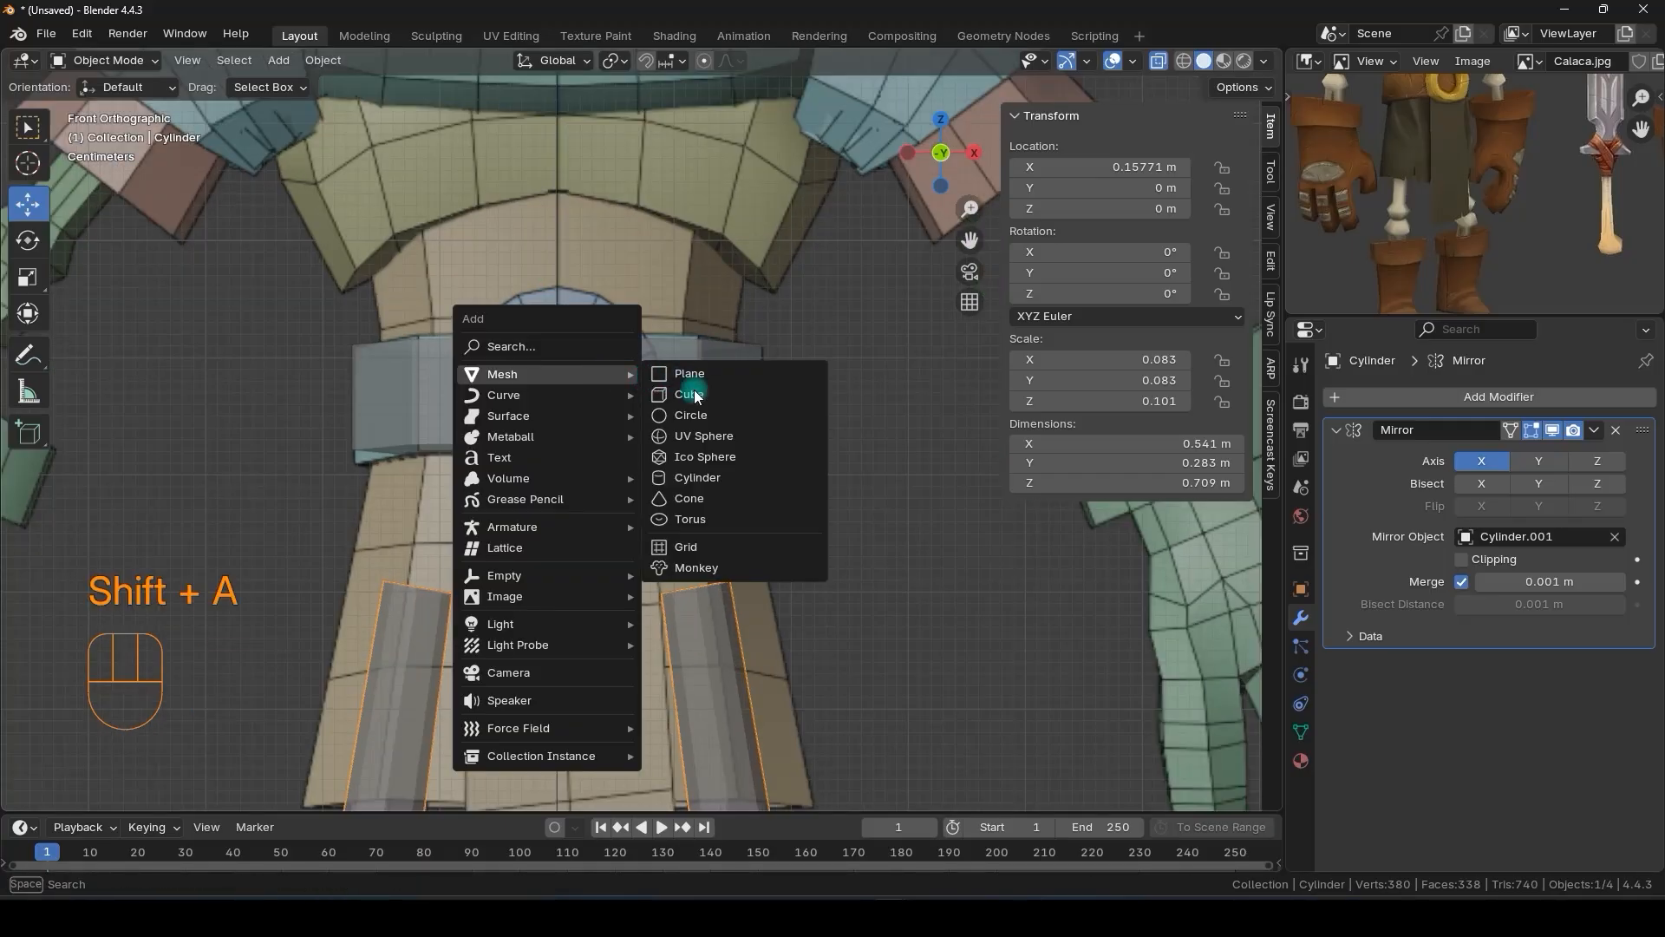
left_click(694, 477)
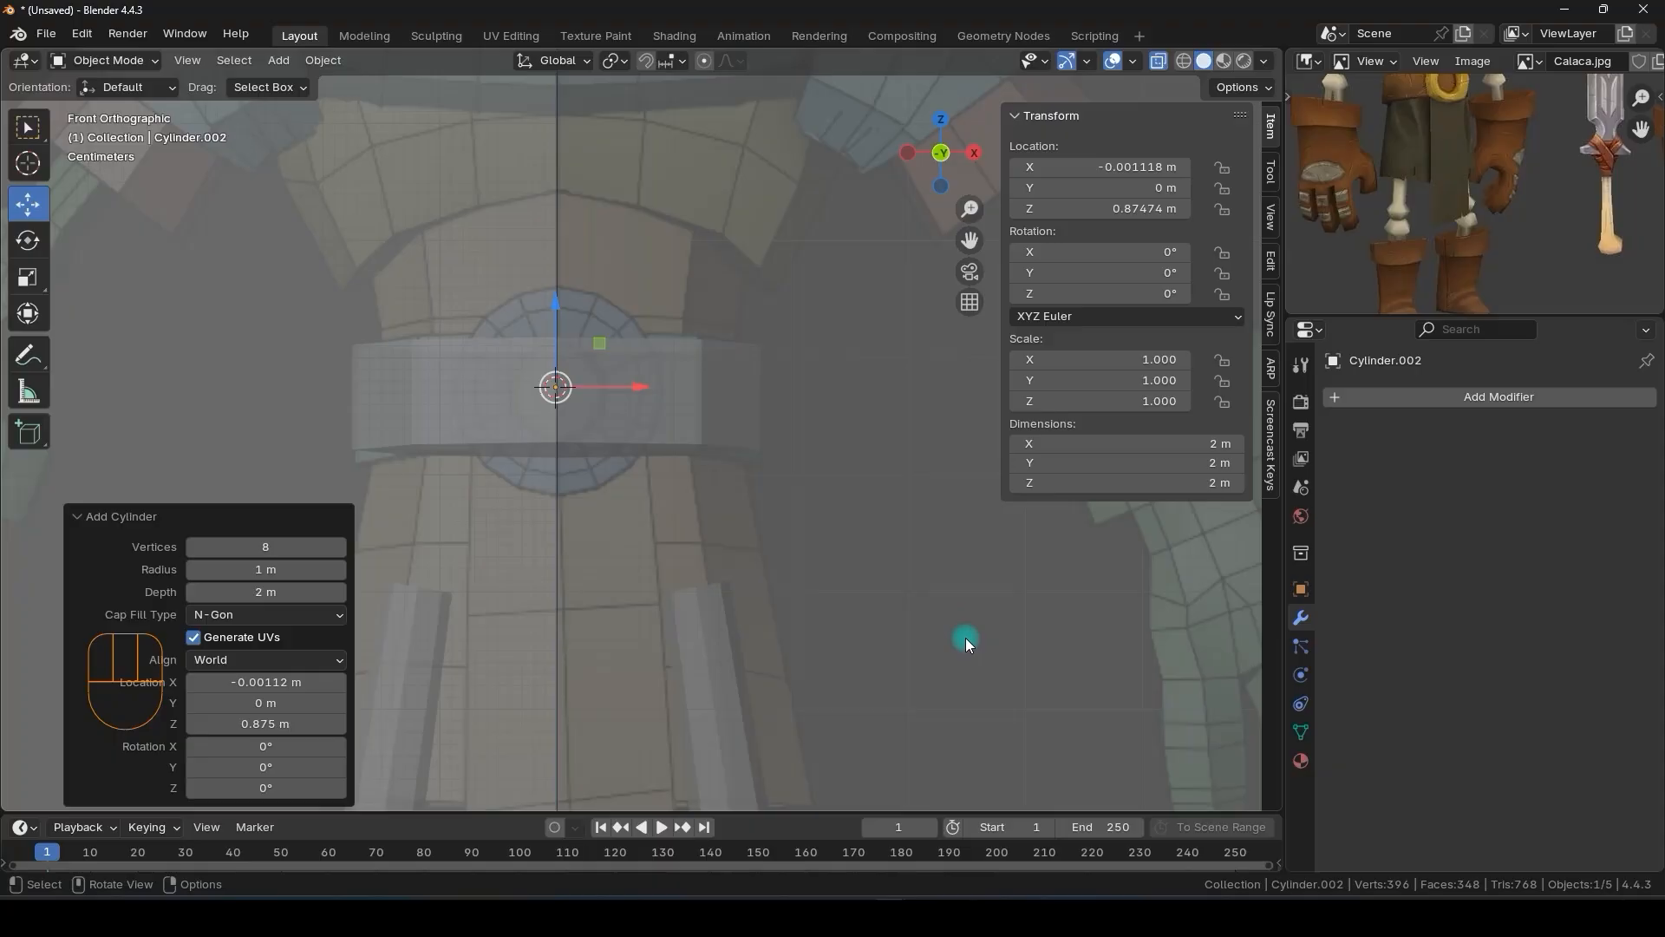
key("s")
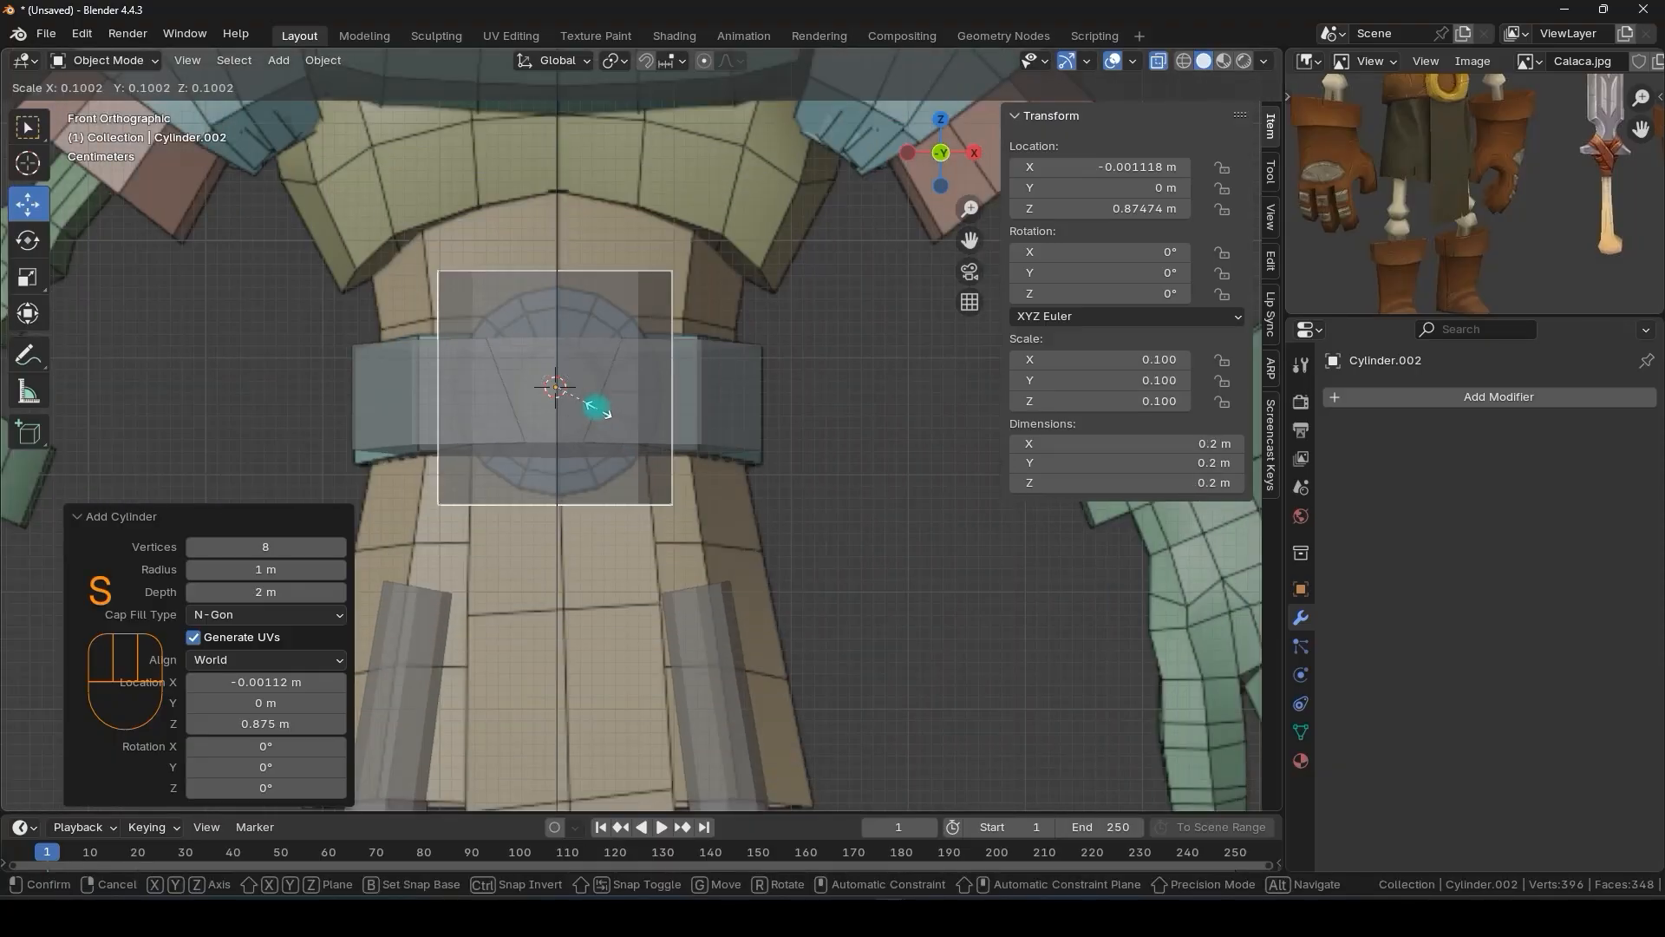
left_click(597, 411)
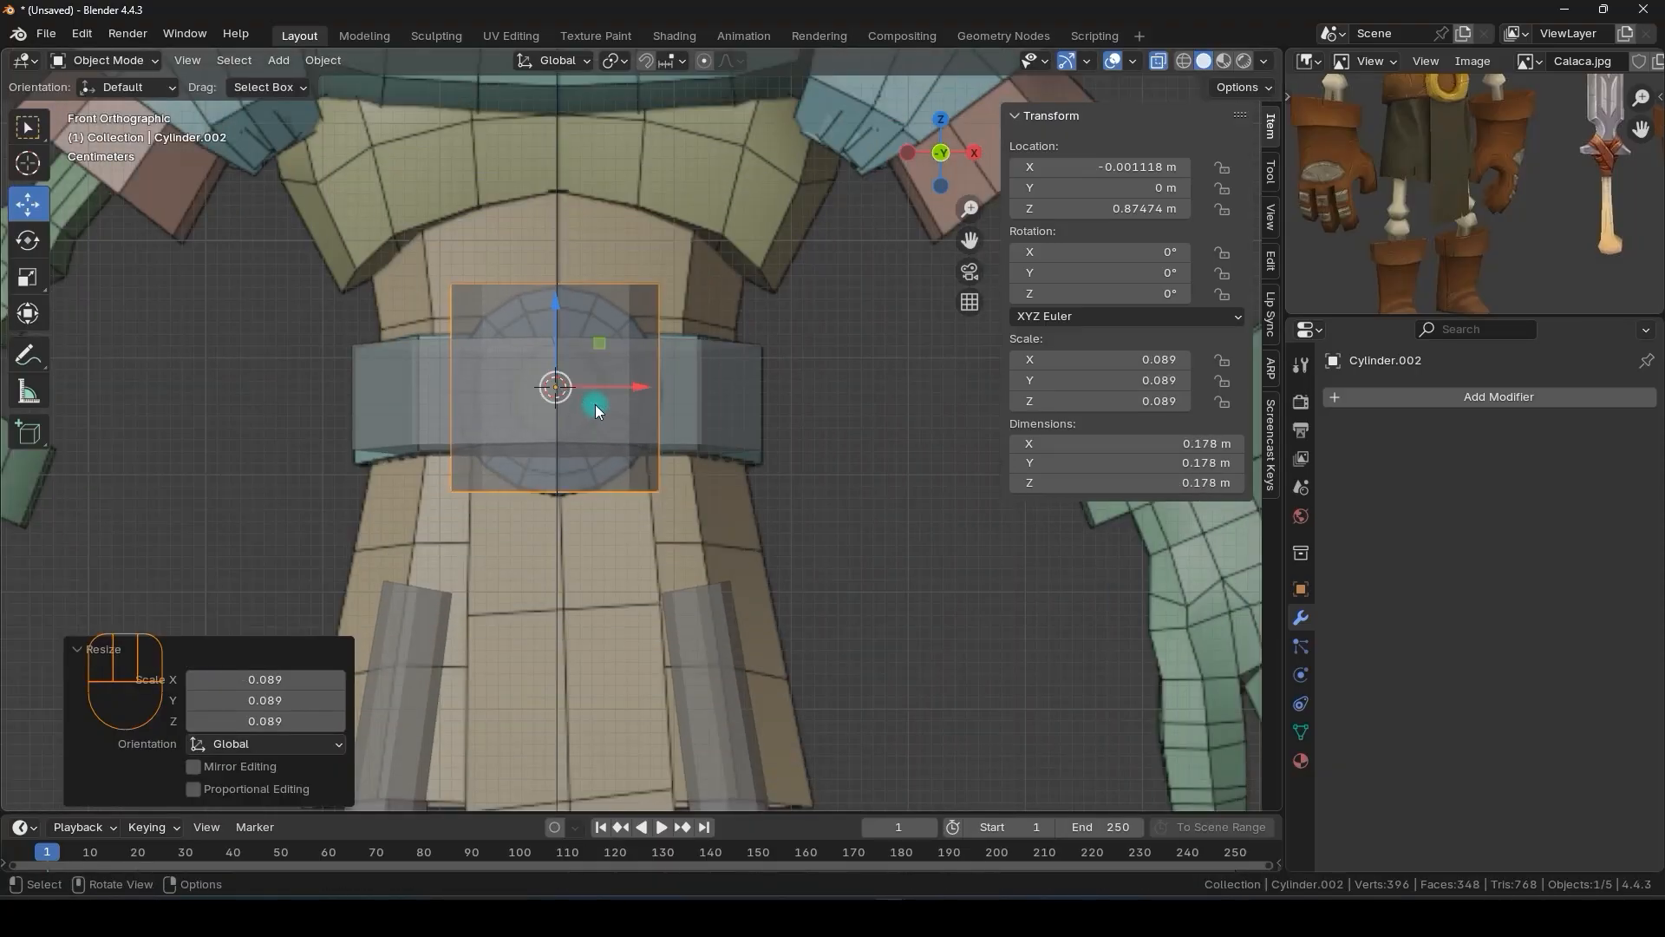
- Rotate the buckle cylinder 90° about global X and scale it uniformly by 1.049 to cover the reference disc
key("t")
key("t")
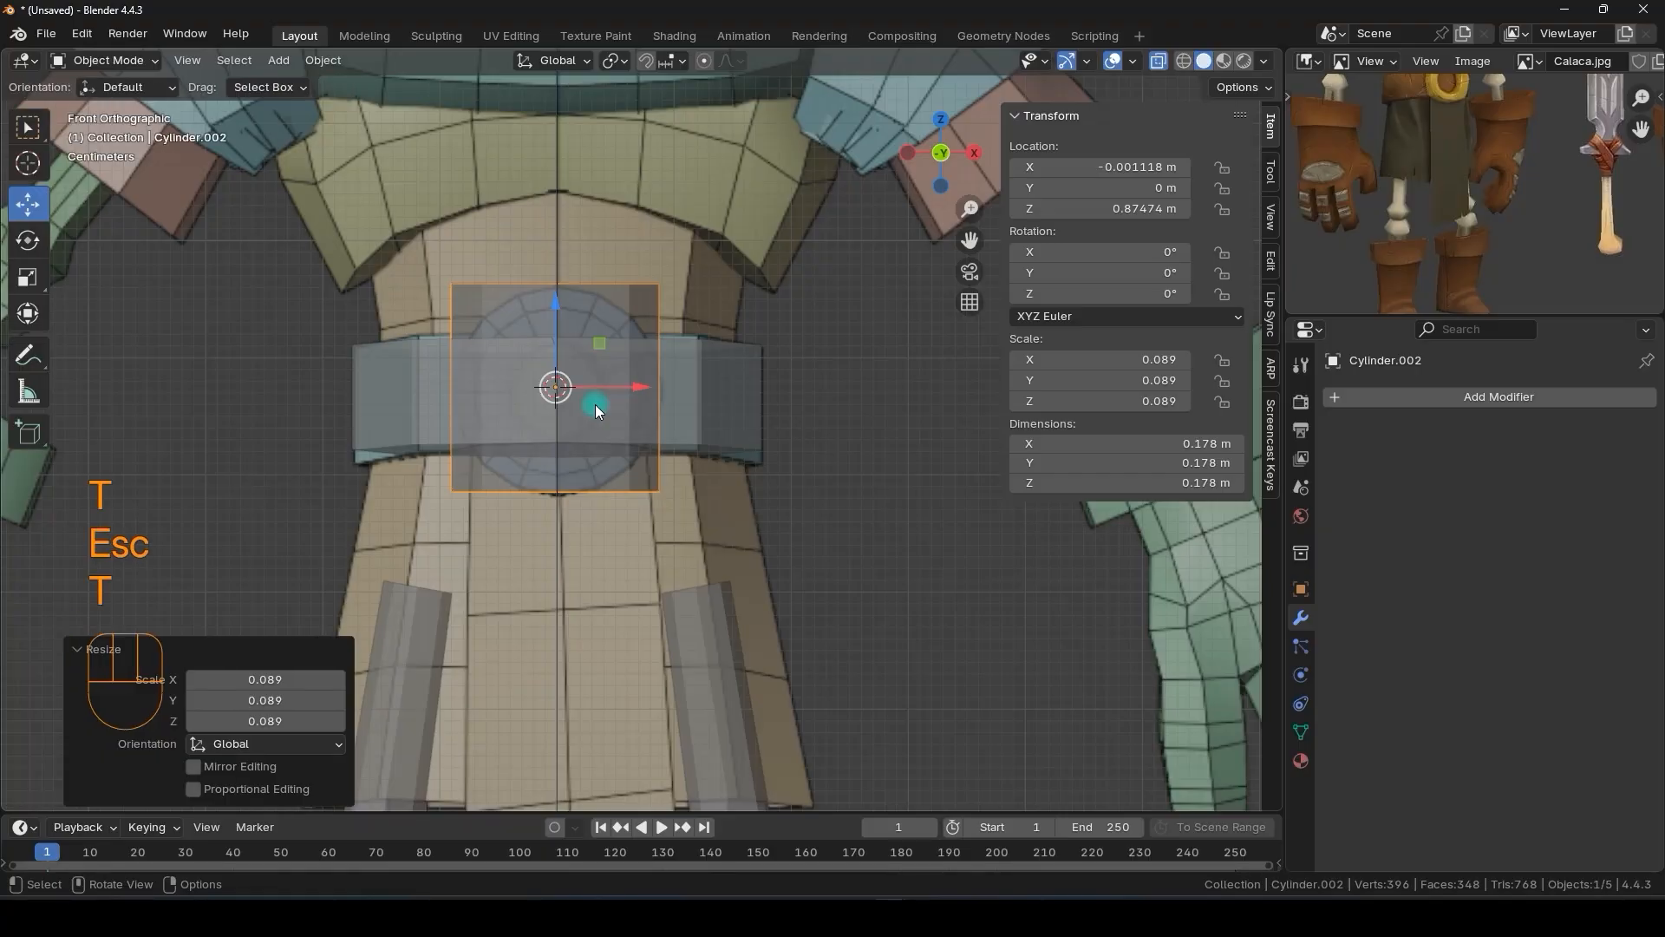
key("r")
key("x")
key("KP_9")
key("KP_0")
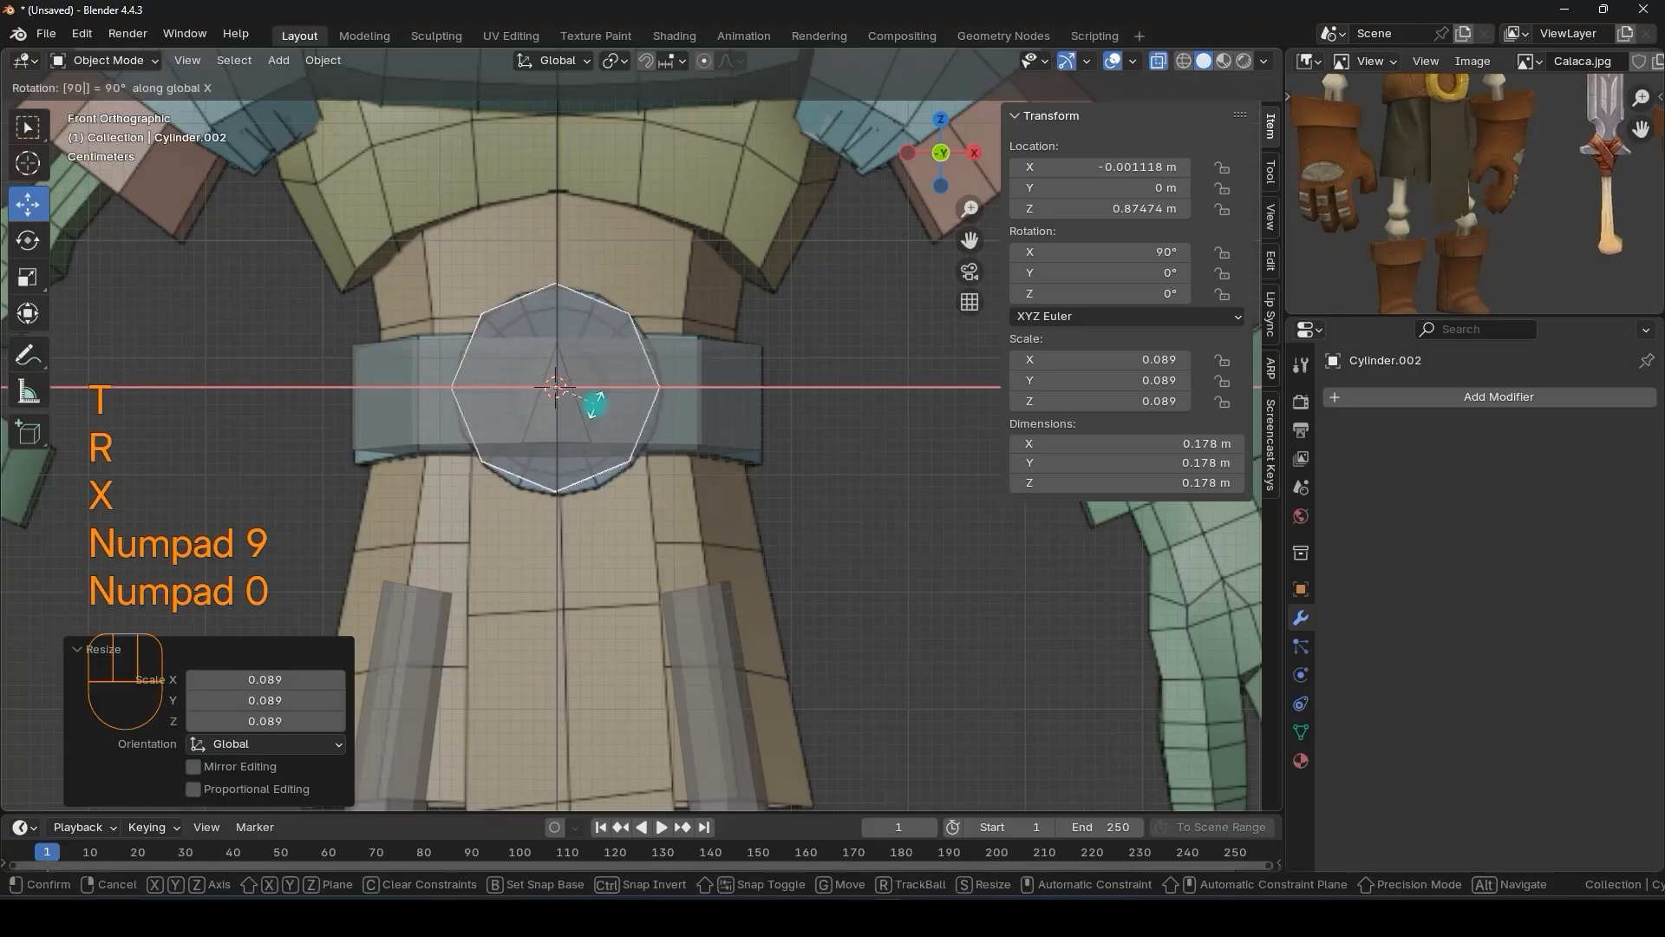
key("KP_Enter")
scroll(608, 404, "up", 2)
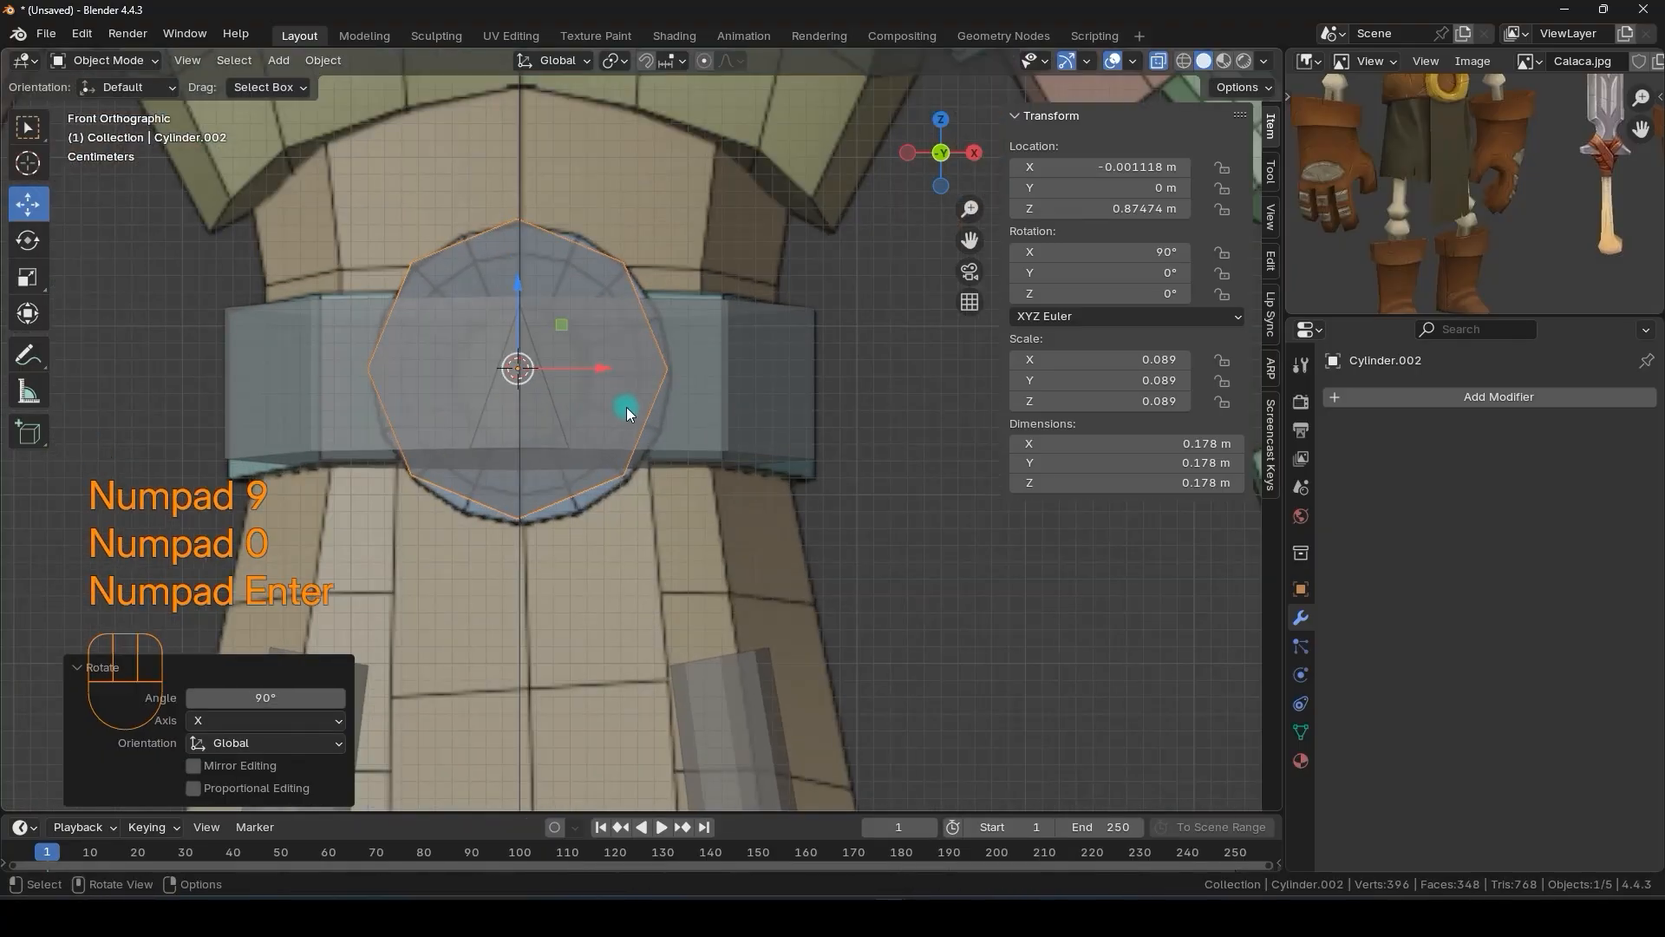
key("s")
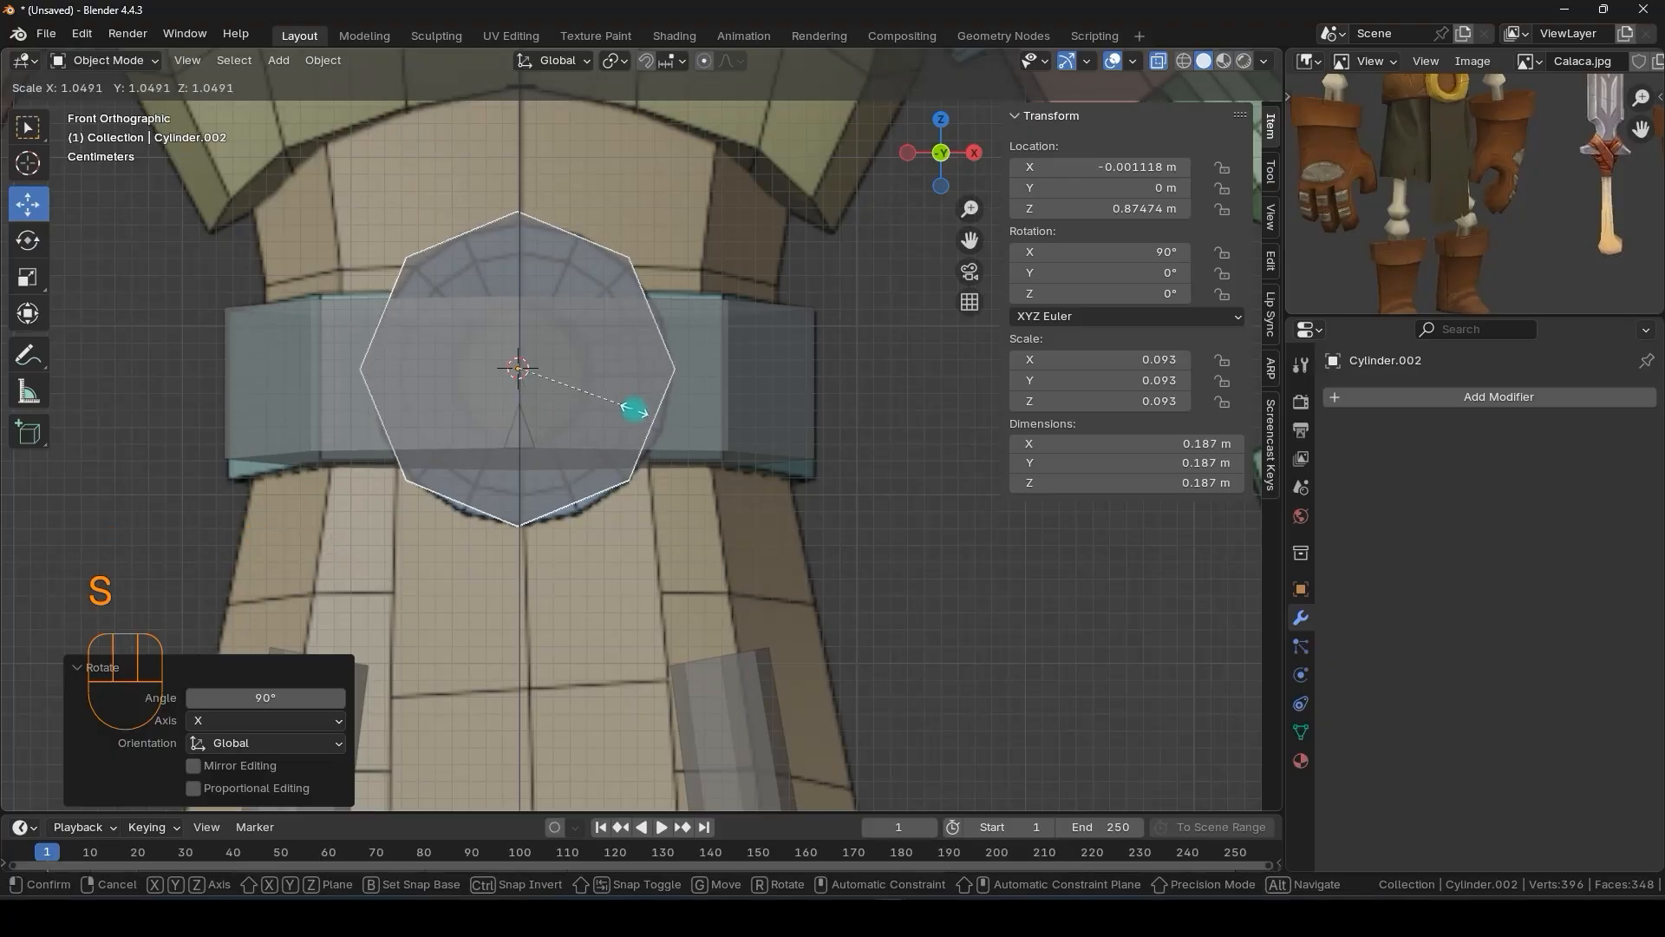
left_click(634, 409)
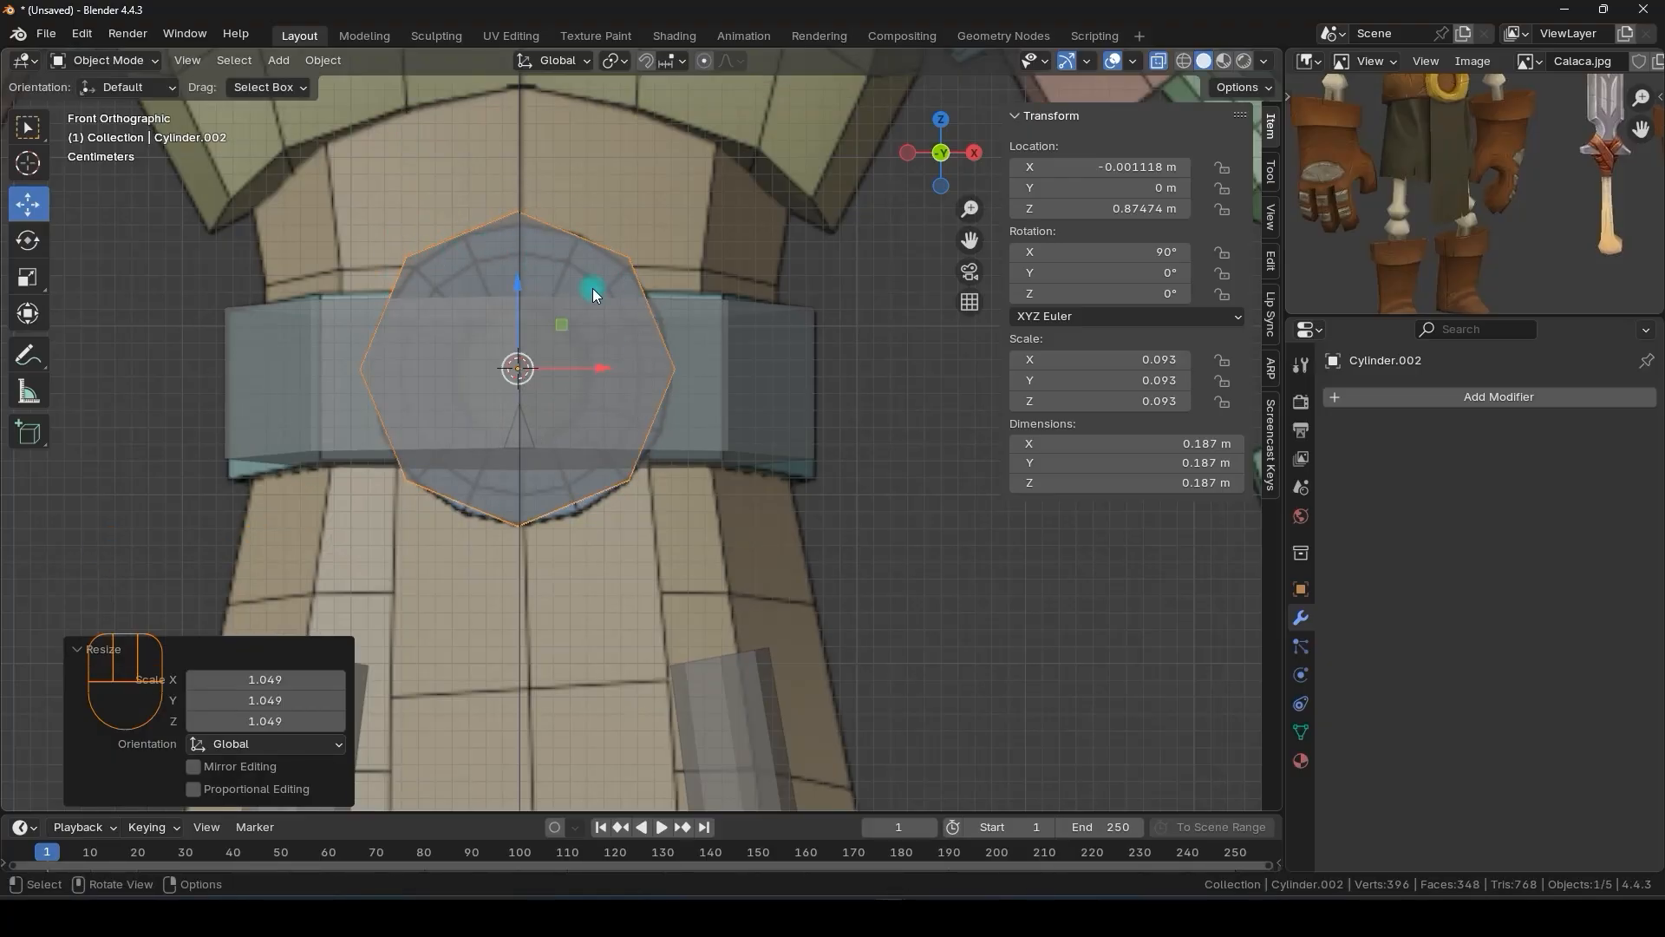
key("alt+z")
- In right view, move the buckle cylinder about -0.018 m along global Y and tilt it by 3°
middle_click_drag(714, 344, 538, 347)
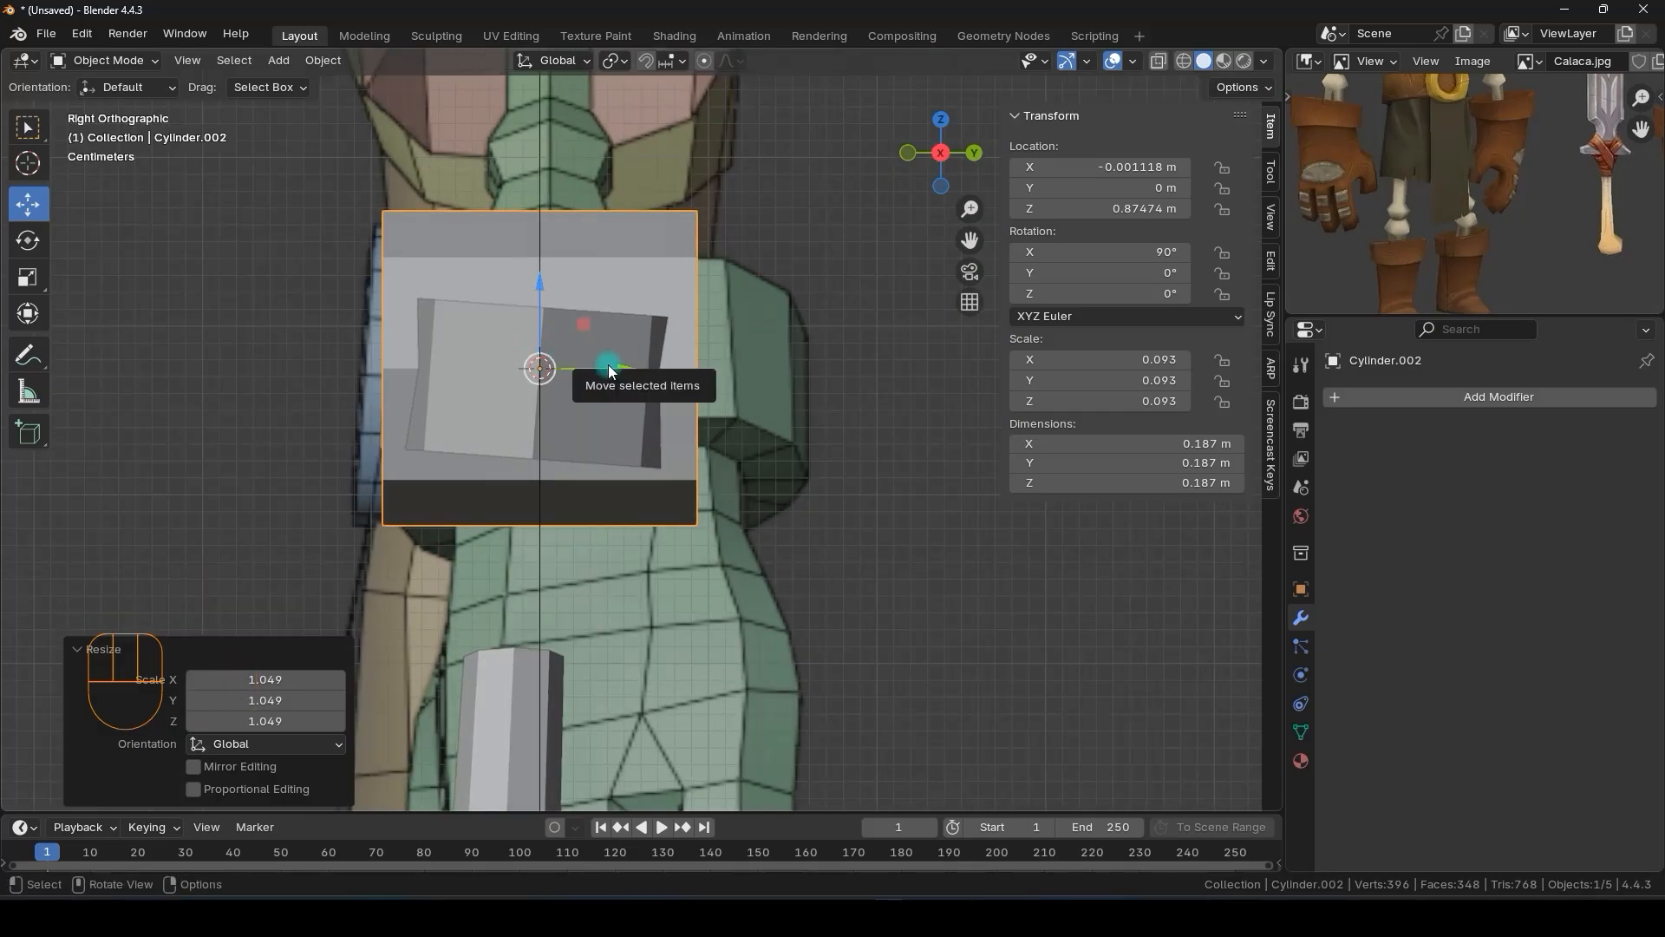
left_click_drag(627, 368, 594, 373)
key("r")
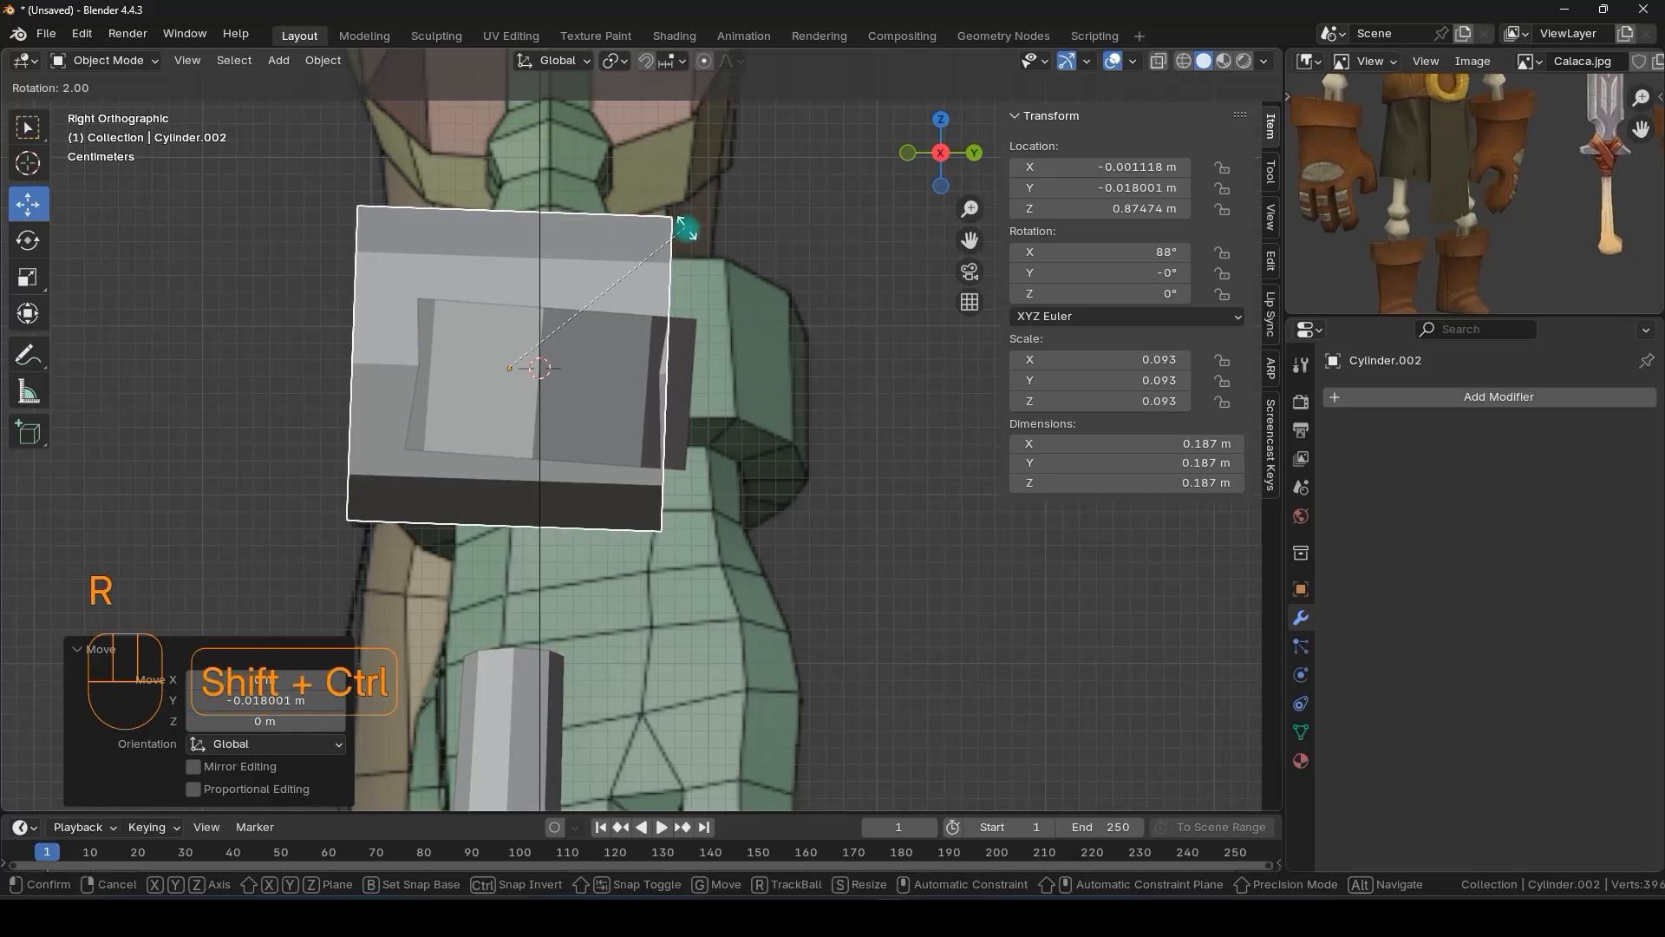
left_click(698, 257)
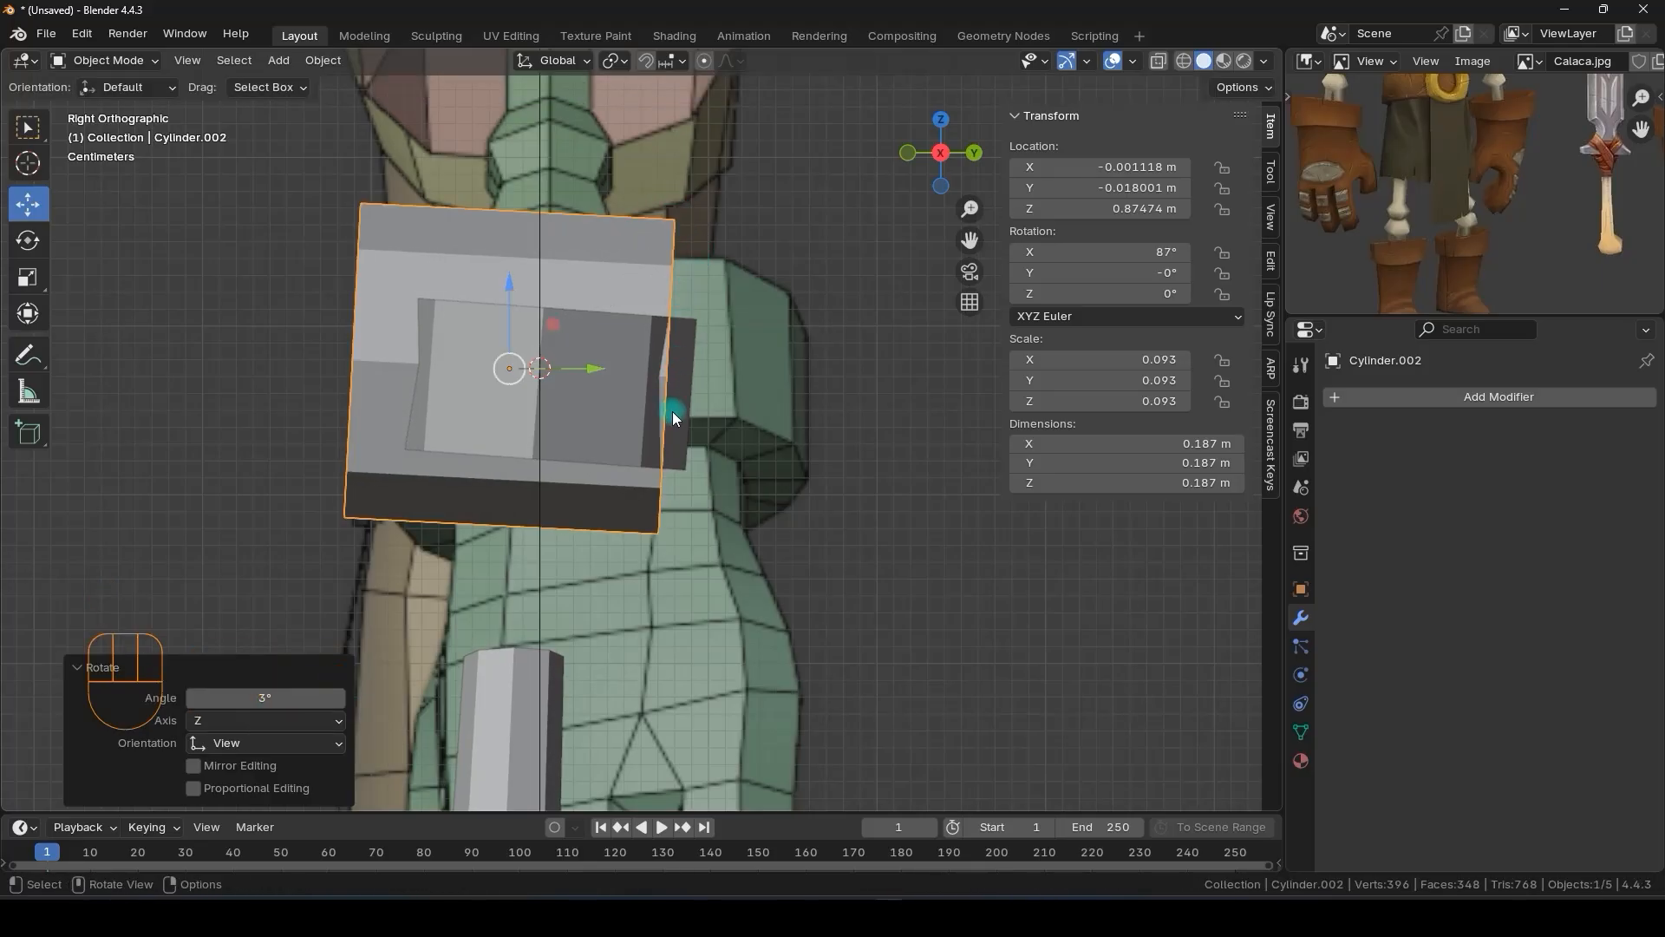
key("s")
key("y")
key("y")
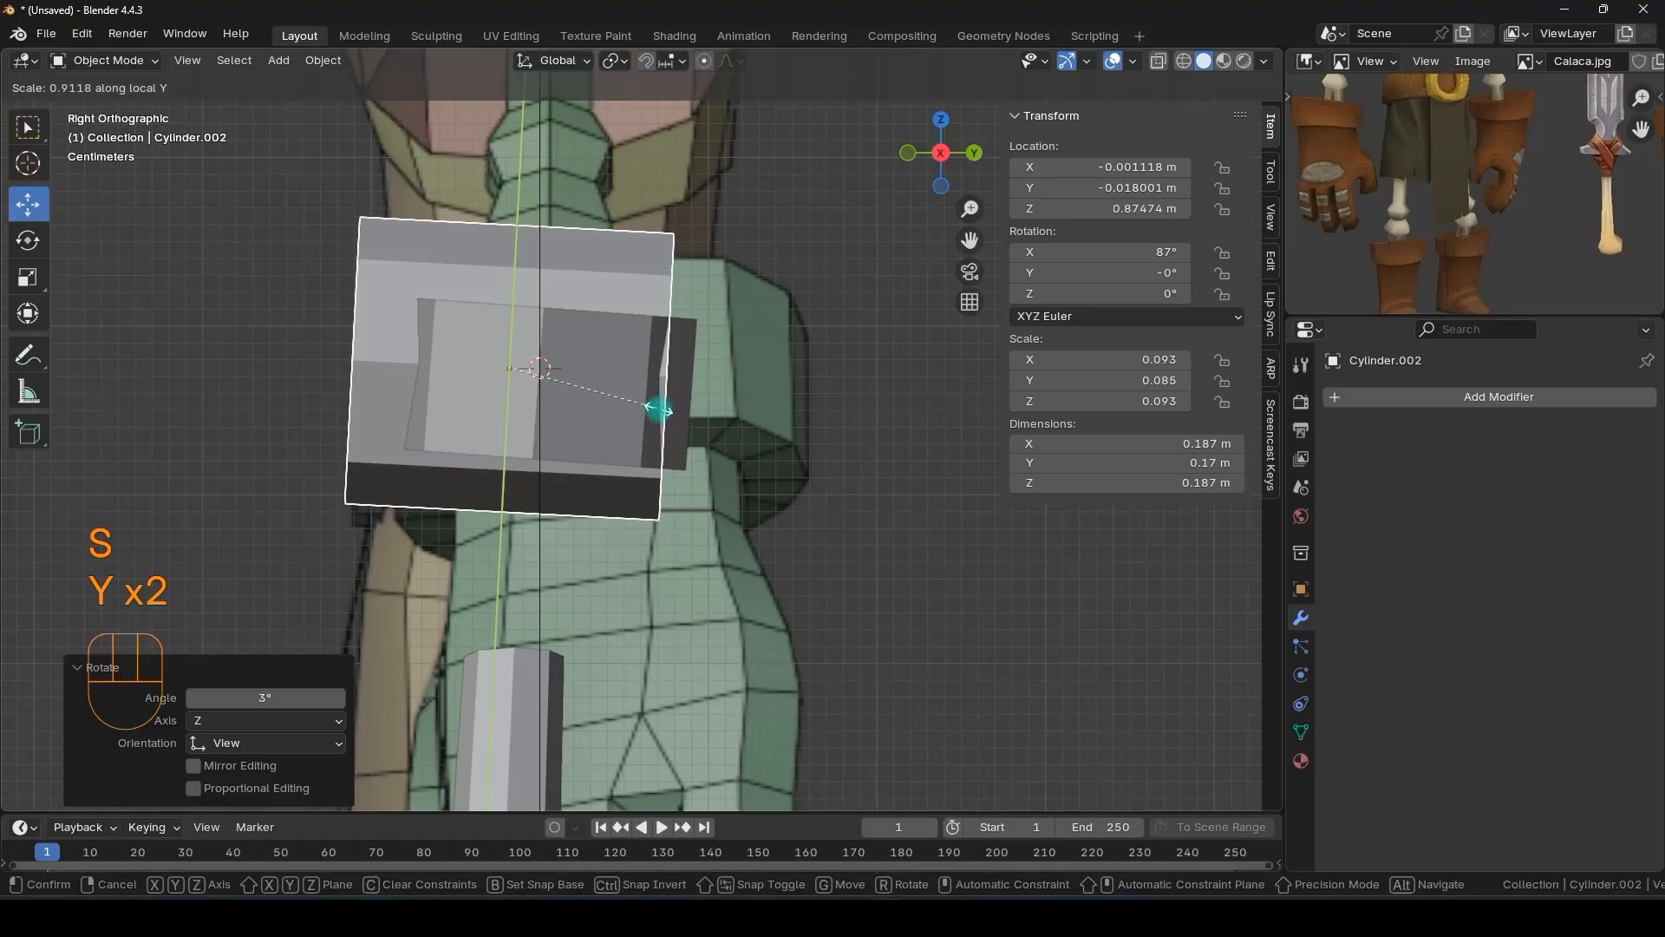
key("y")
key("Escape")
key("Escape")
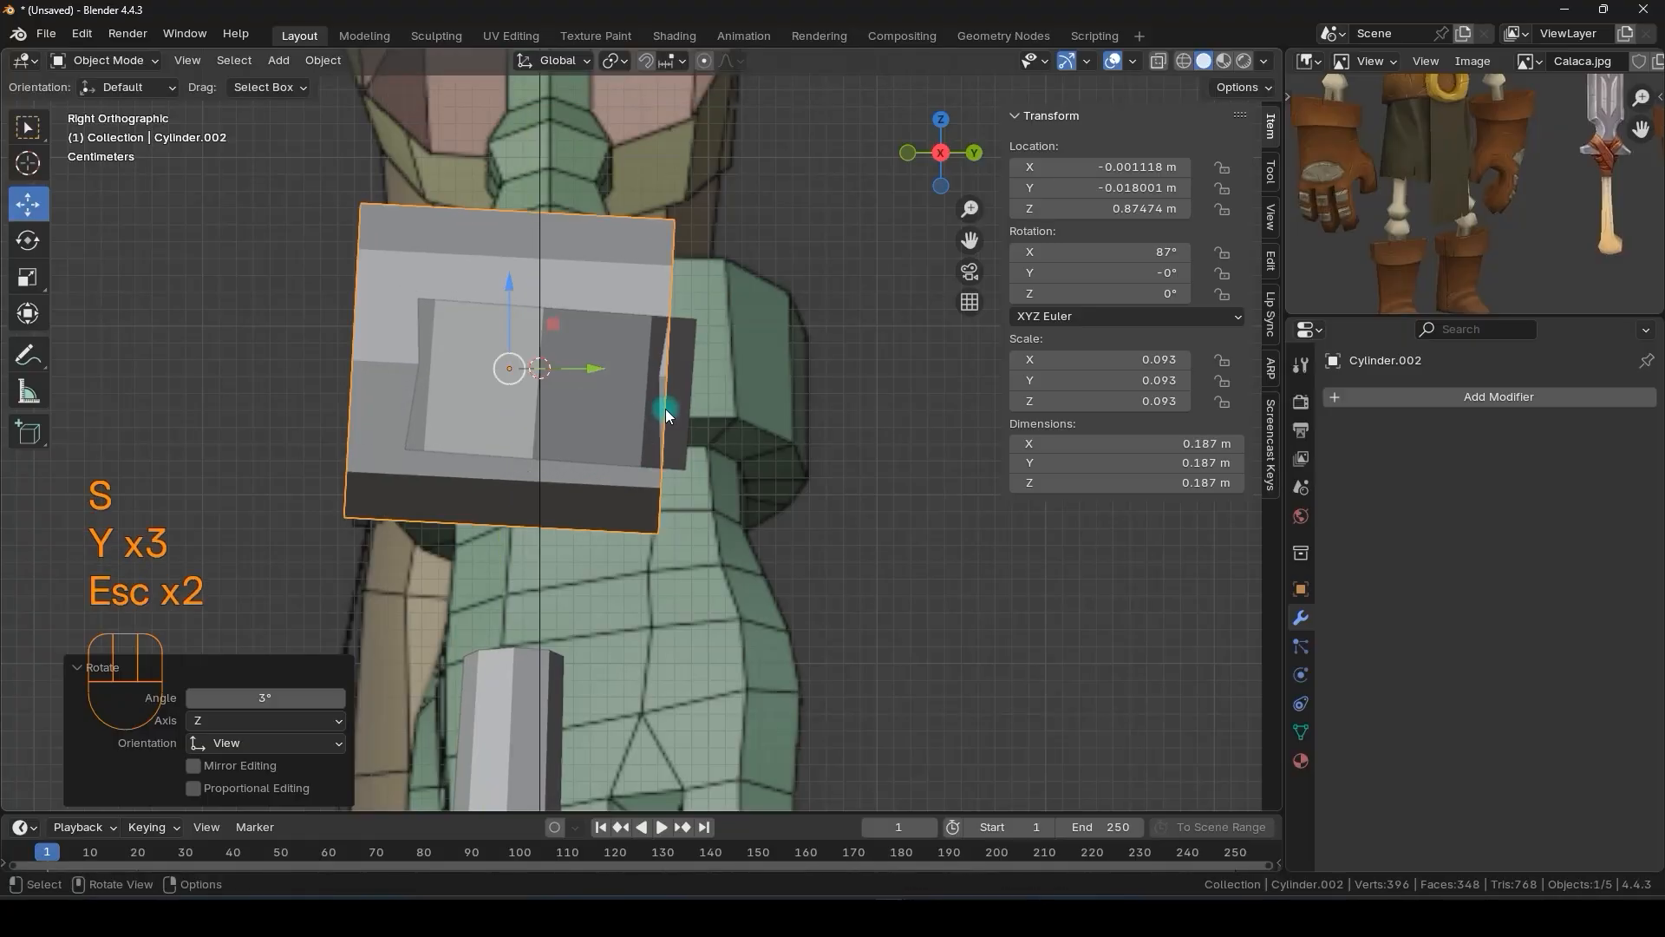
- Set the transform orientation to Local and flatten the buckle cylinder along its local Z
left_click(543, 65)
left_click(511, 146)
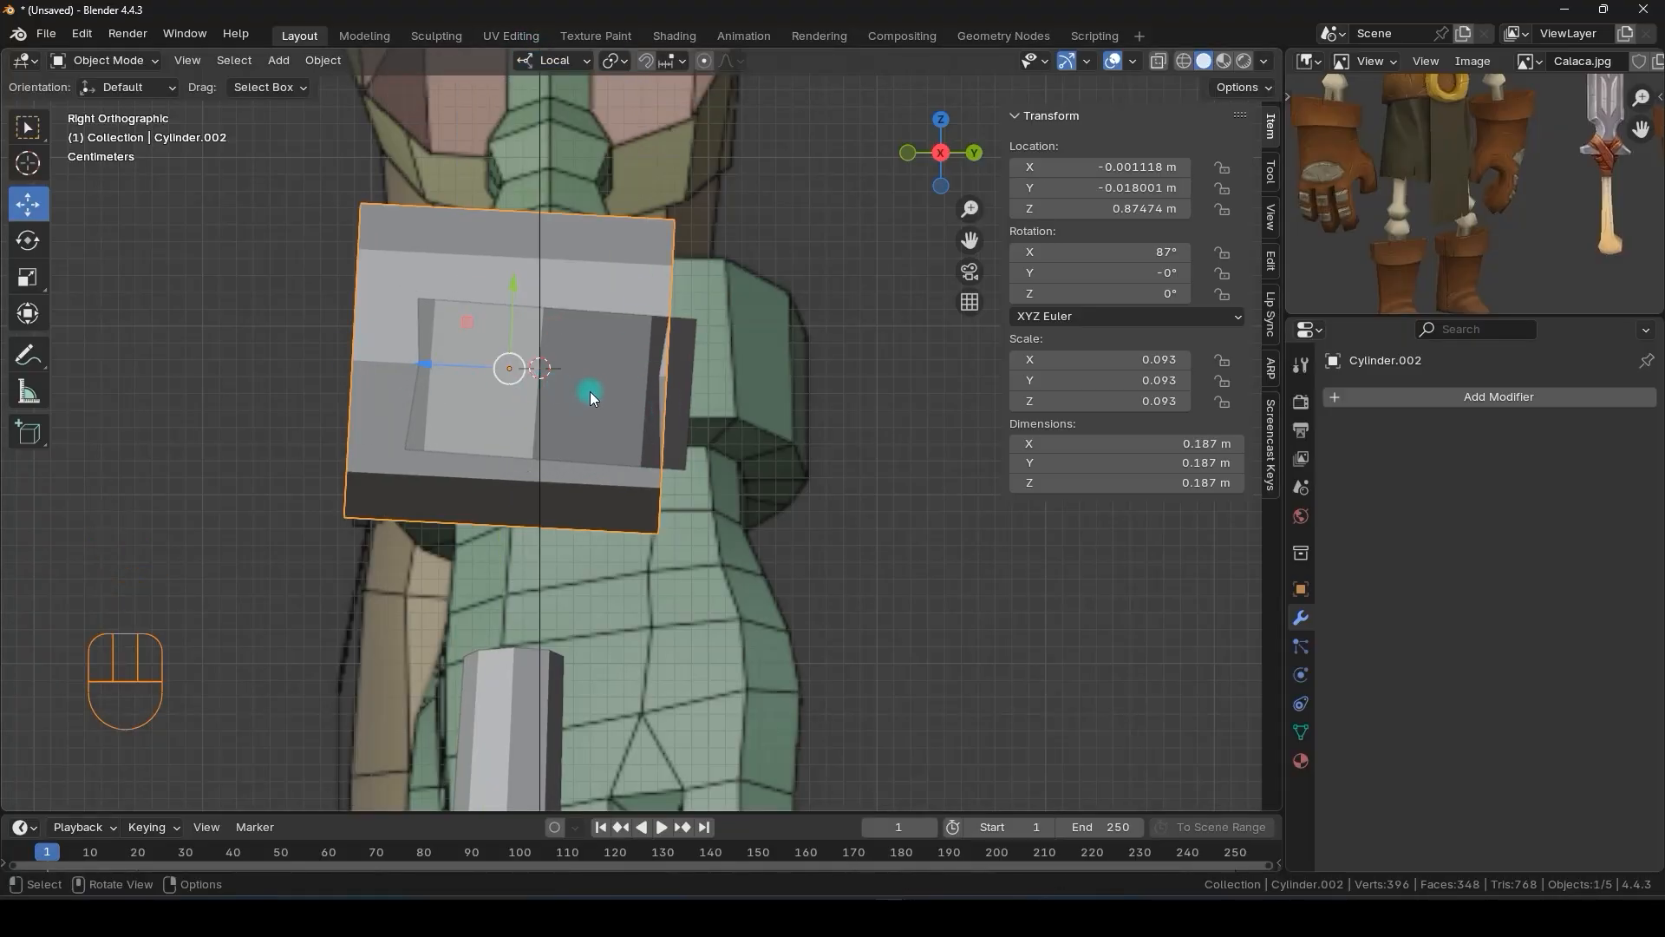
key("s")
key("z")
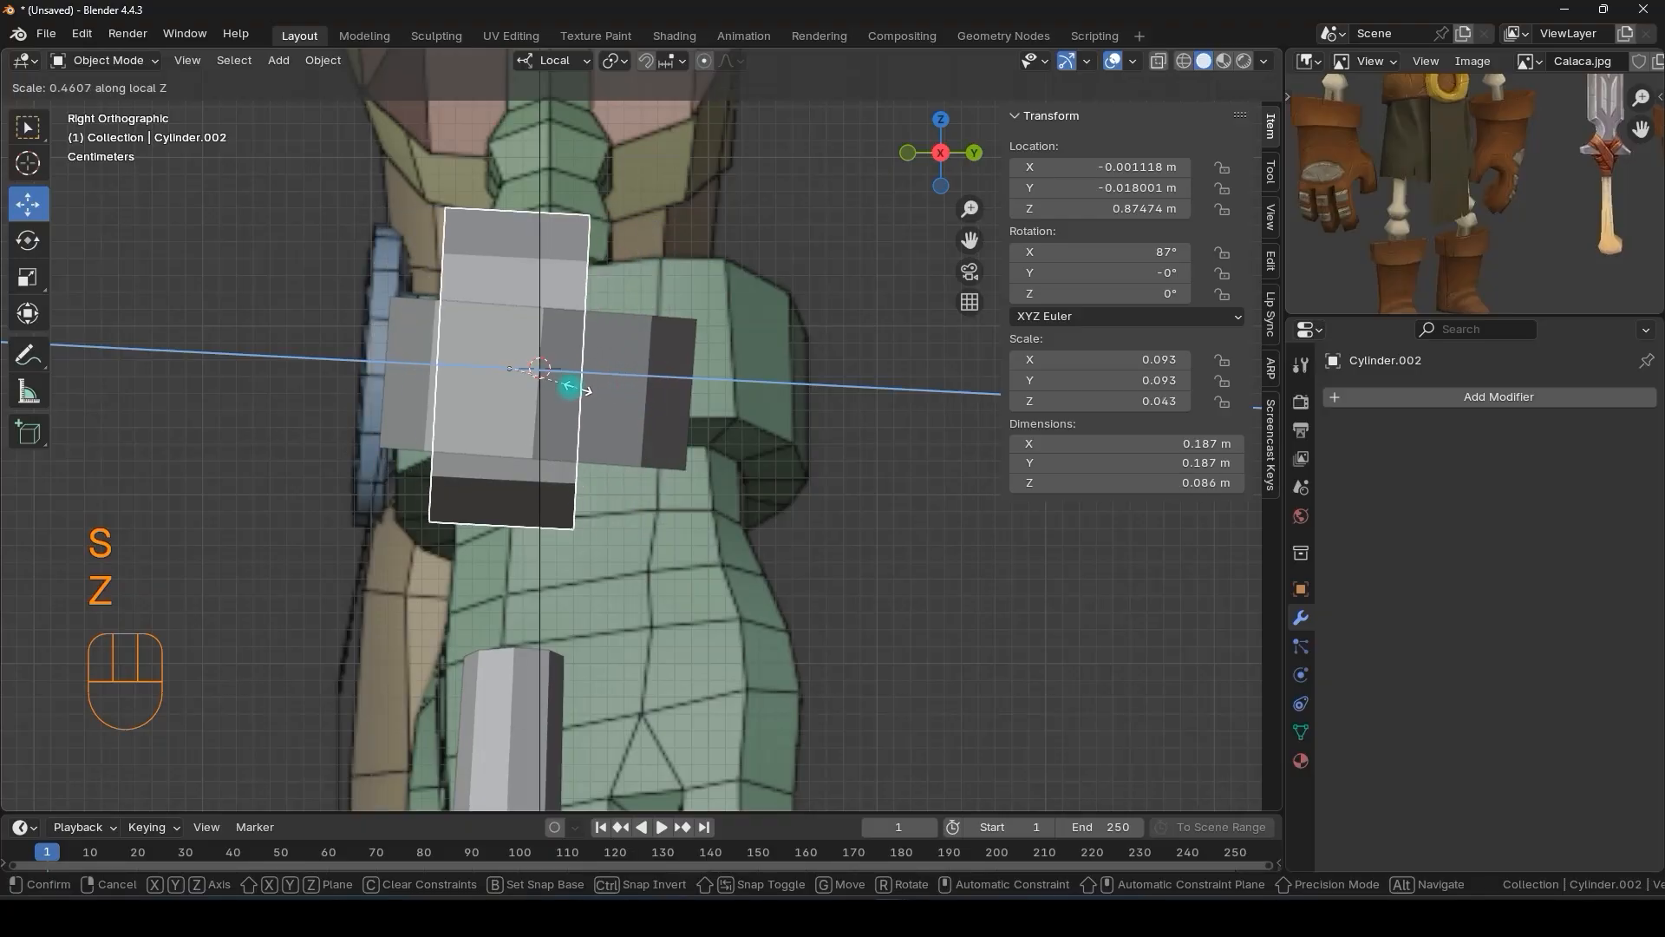
left_click(553, 378)
- Move the buckle cylinder about 0.084 m along its local Z to the belt's front and scale it by 0.608 along local Z
left_click_drag(446, 358, 284, 349)
key("s")
key("z")
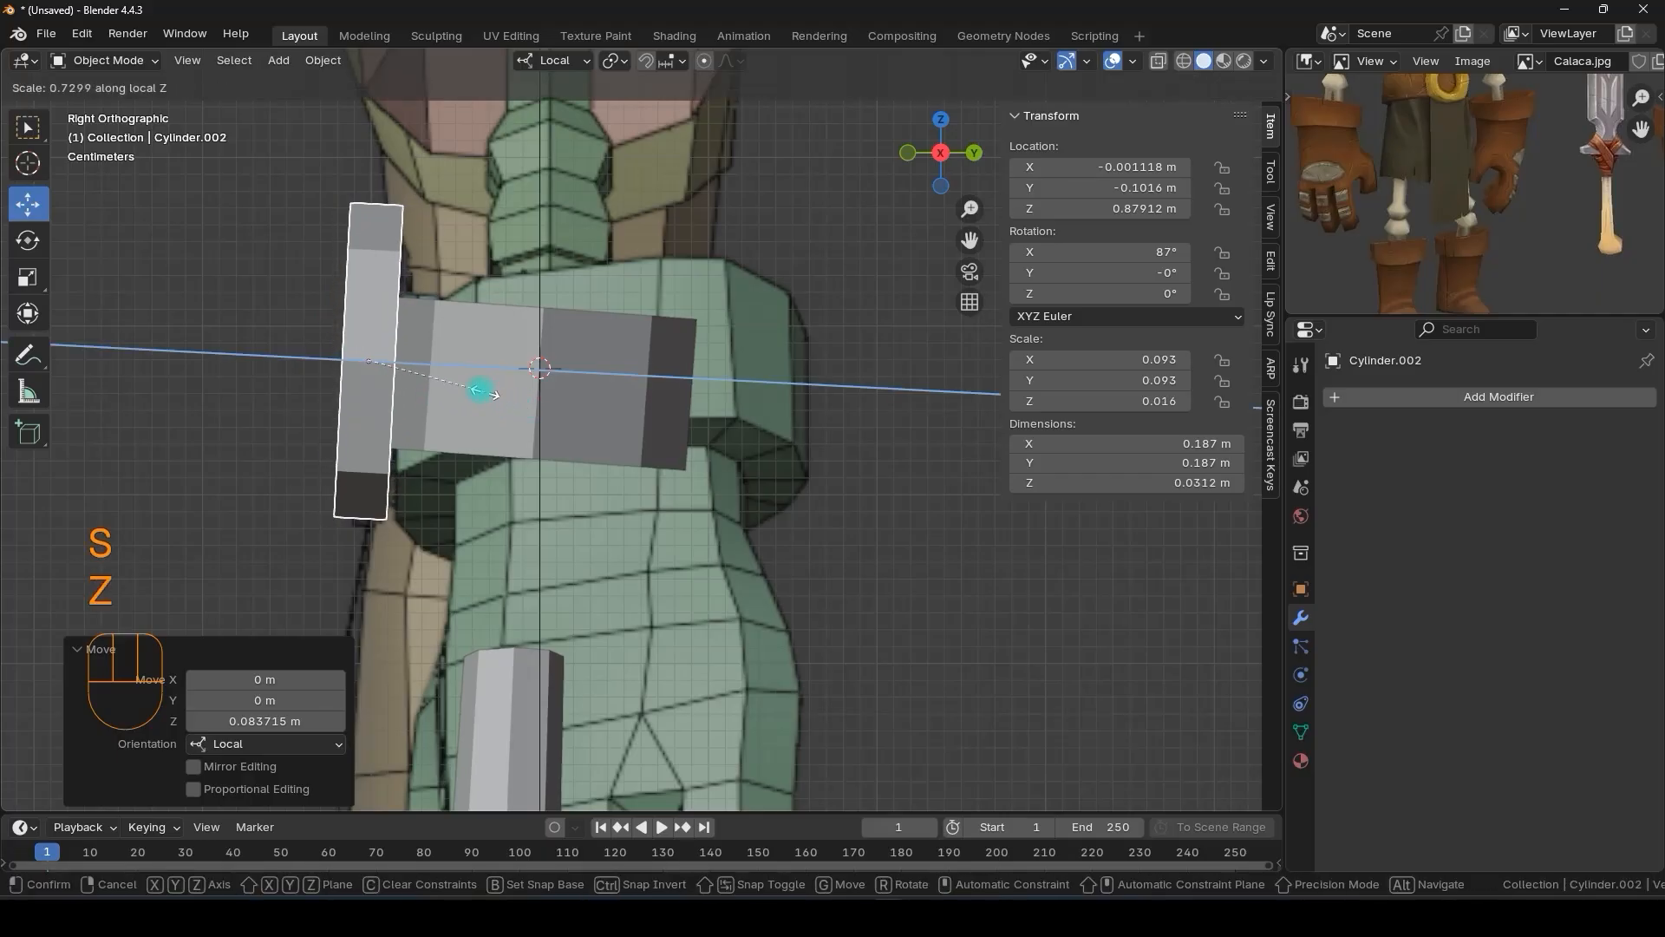
left_click(408, 371)
- In front view, with X-ray on, move the buckle cylinder about -0.0072 m along its local Y
middle_click_drag(364, 361, 593, 373, "alt")
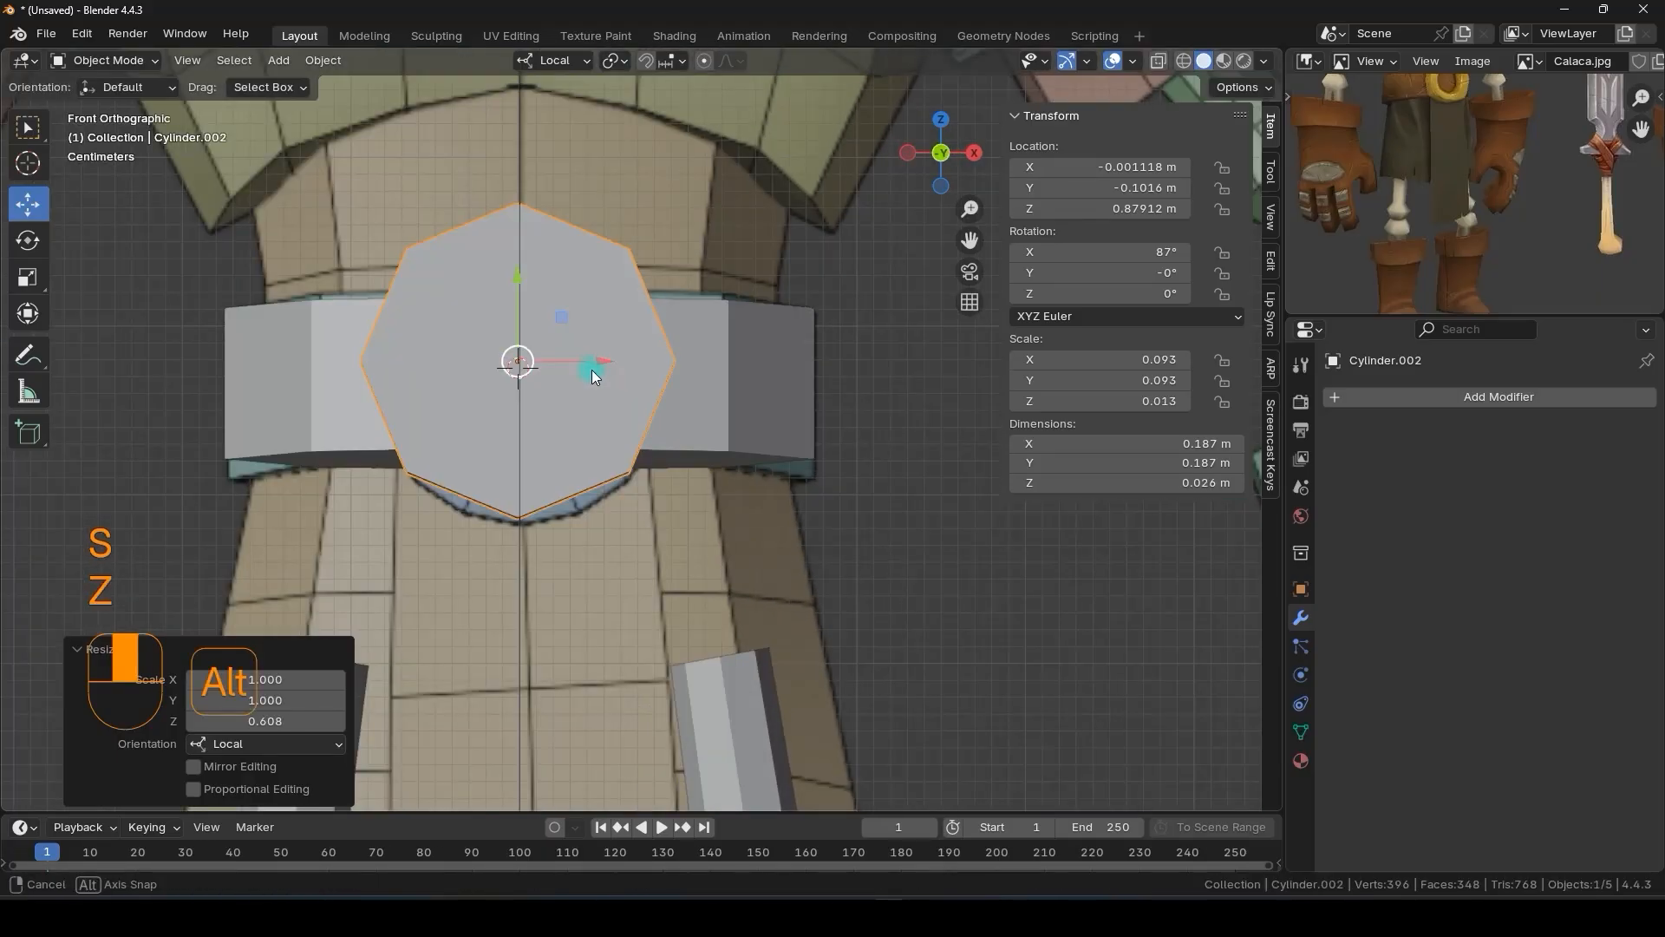
key("alt+z")
left_click_drag(522, 281, 518, 293)
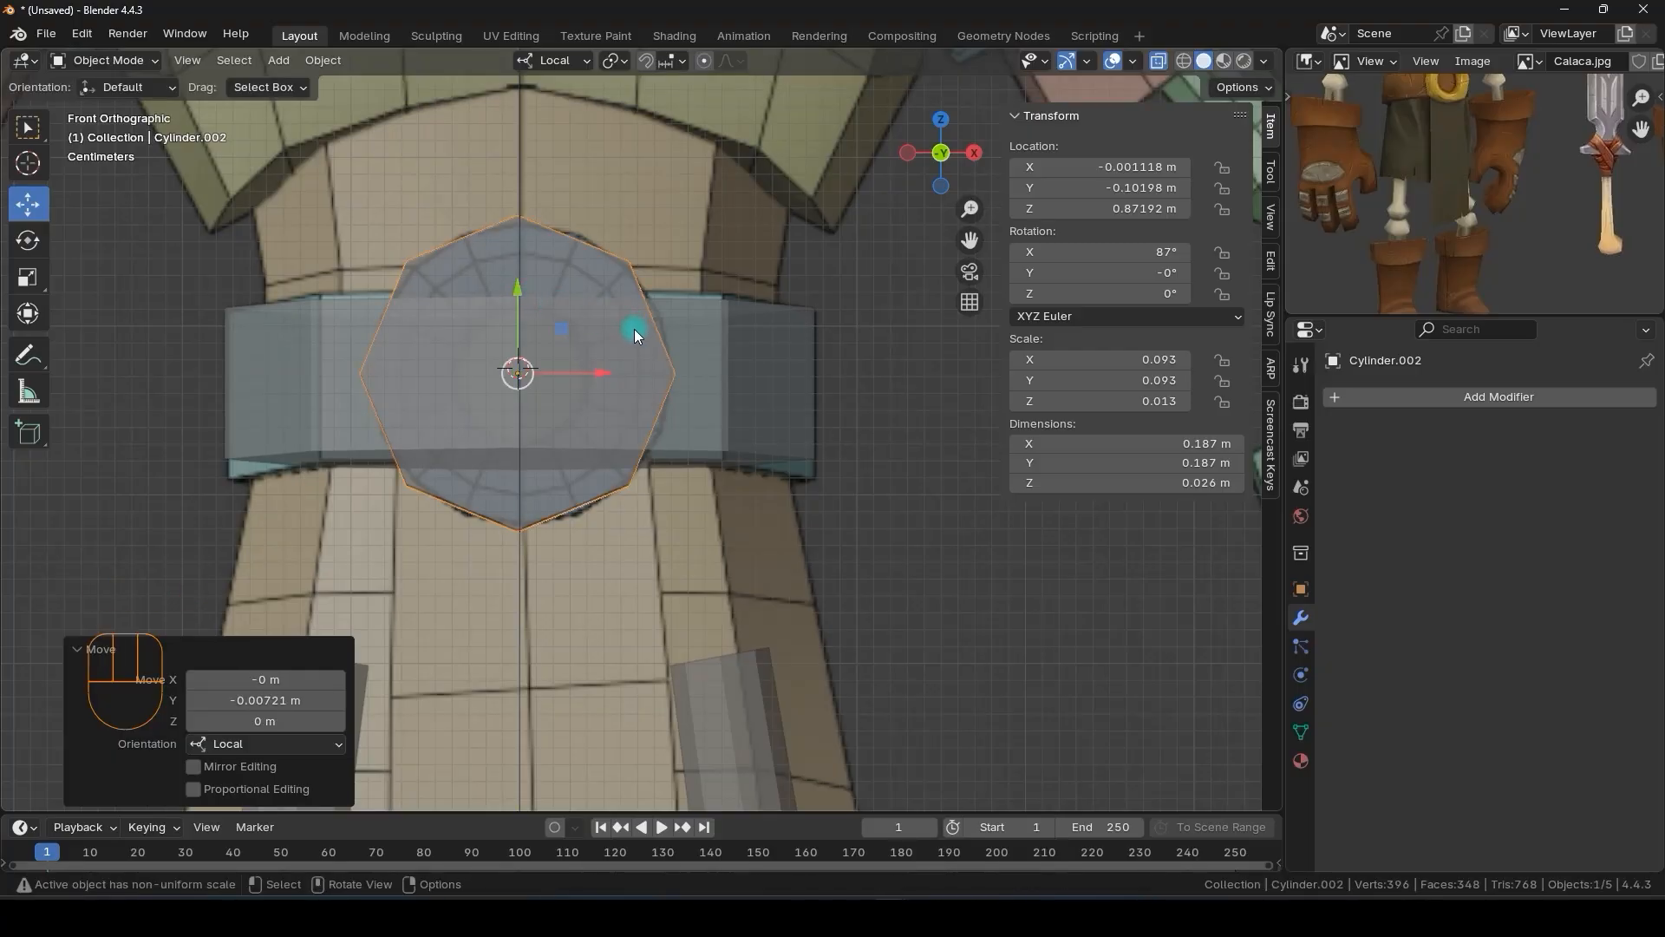
- Check the buckle cylinder's mesh in Edit Mode with and without X-ray, and delete the object
key("Tab")
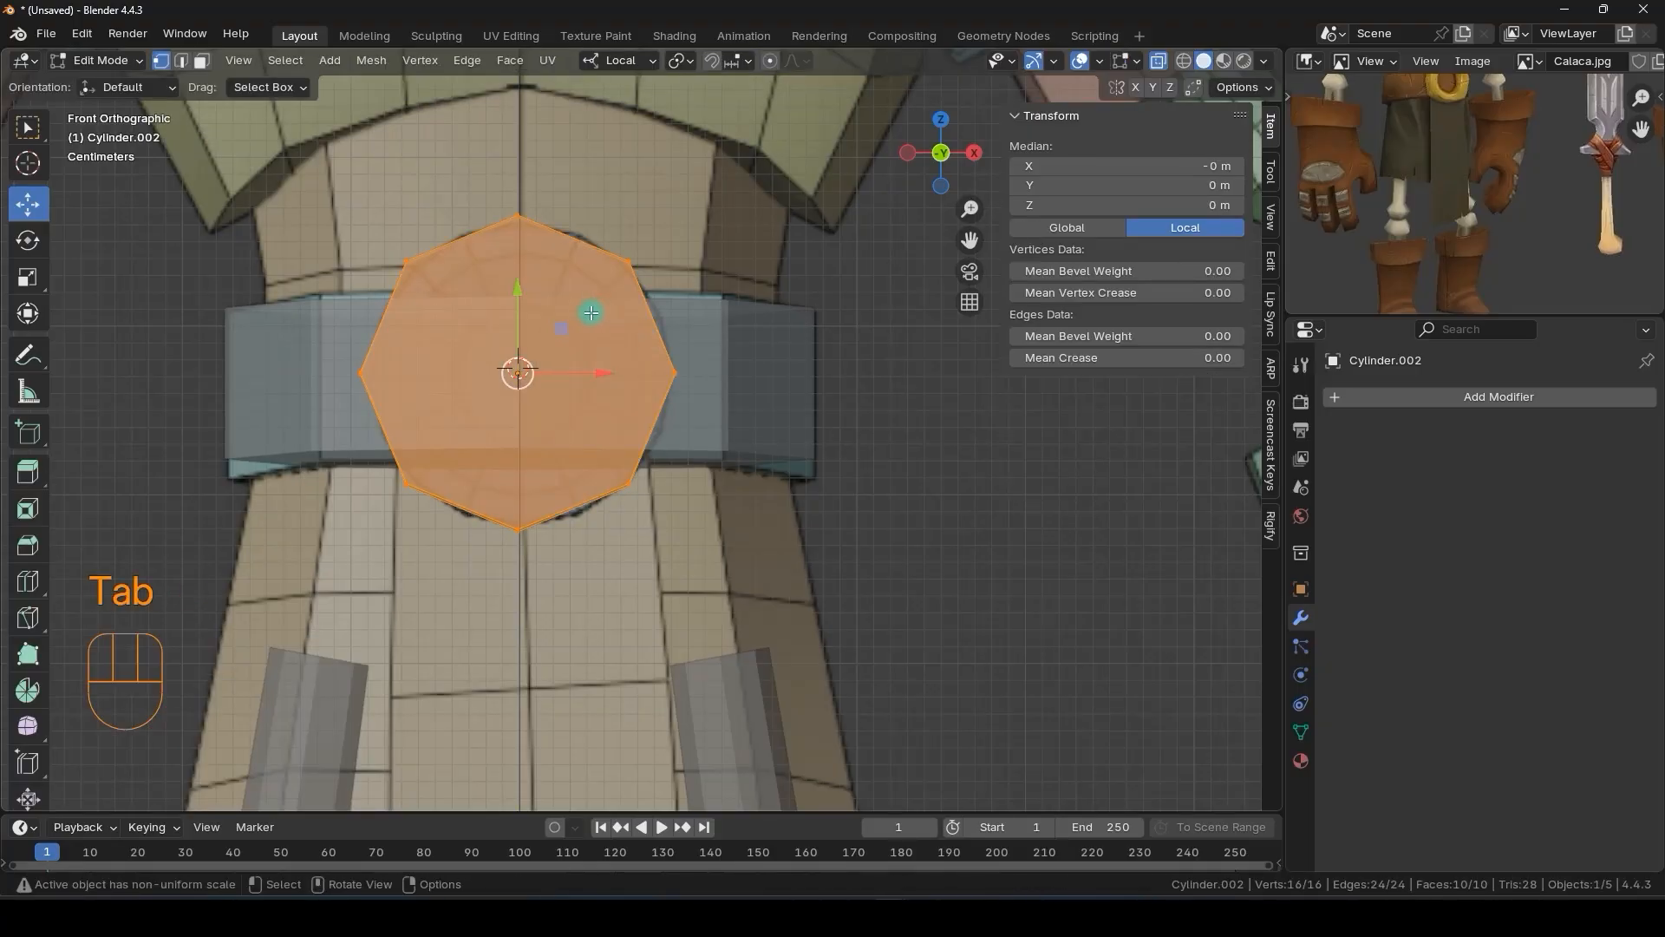
middle_click_drag(588, 313, 572, 349)
key("alt+z")
key("alt+z")
key("alt+z")
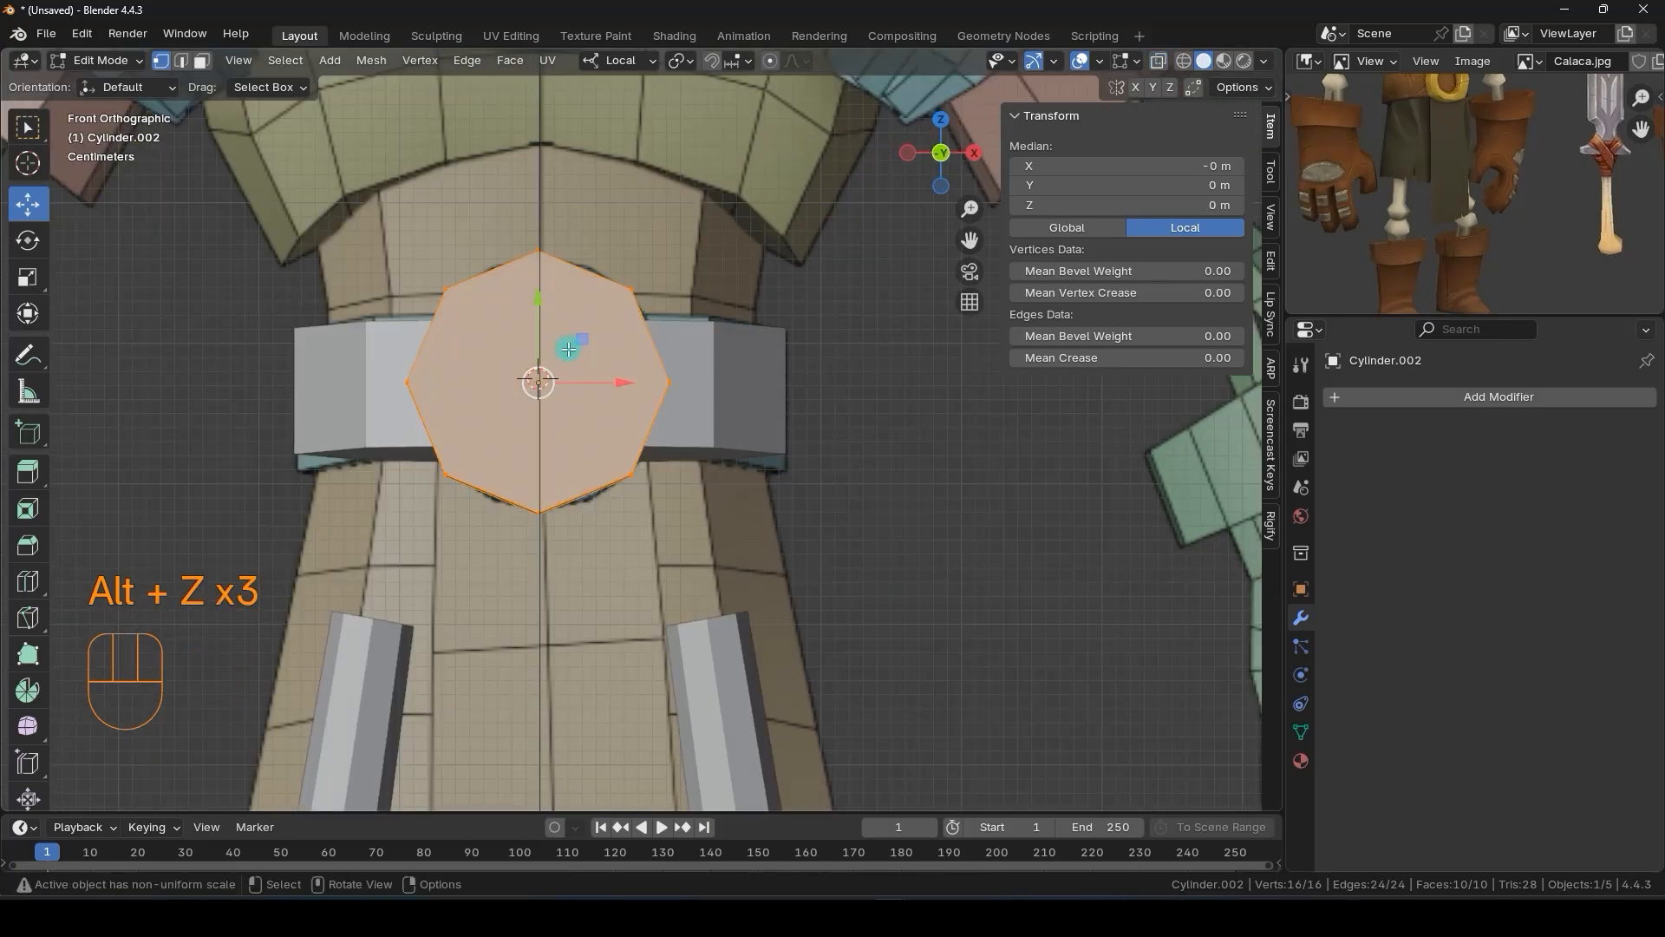
key("alt+z")
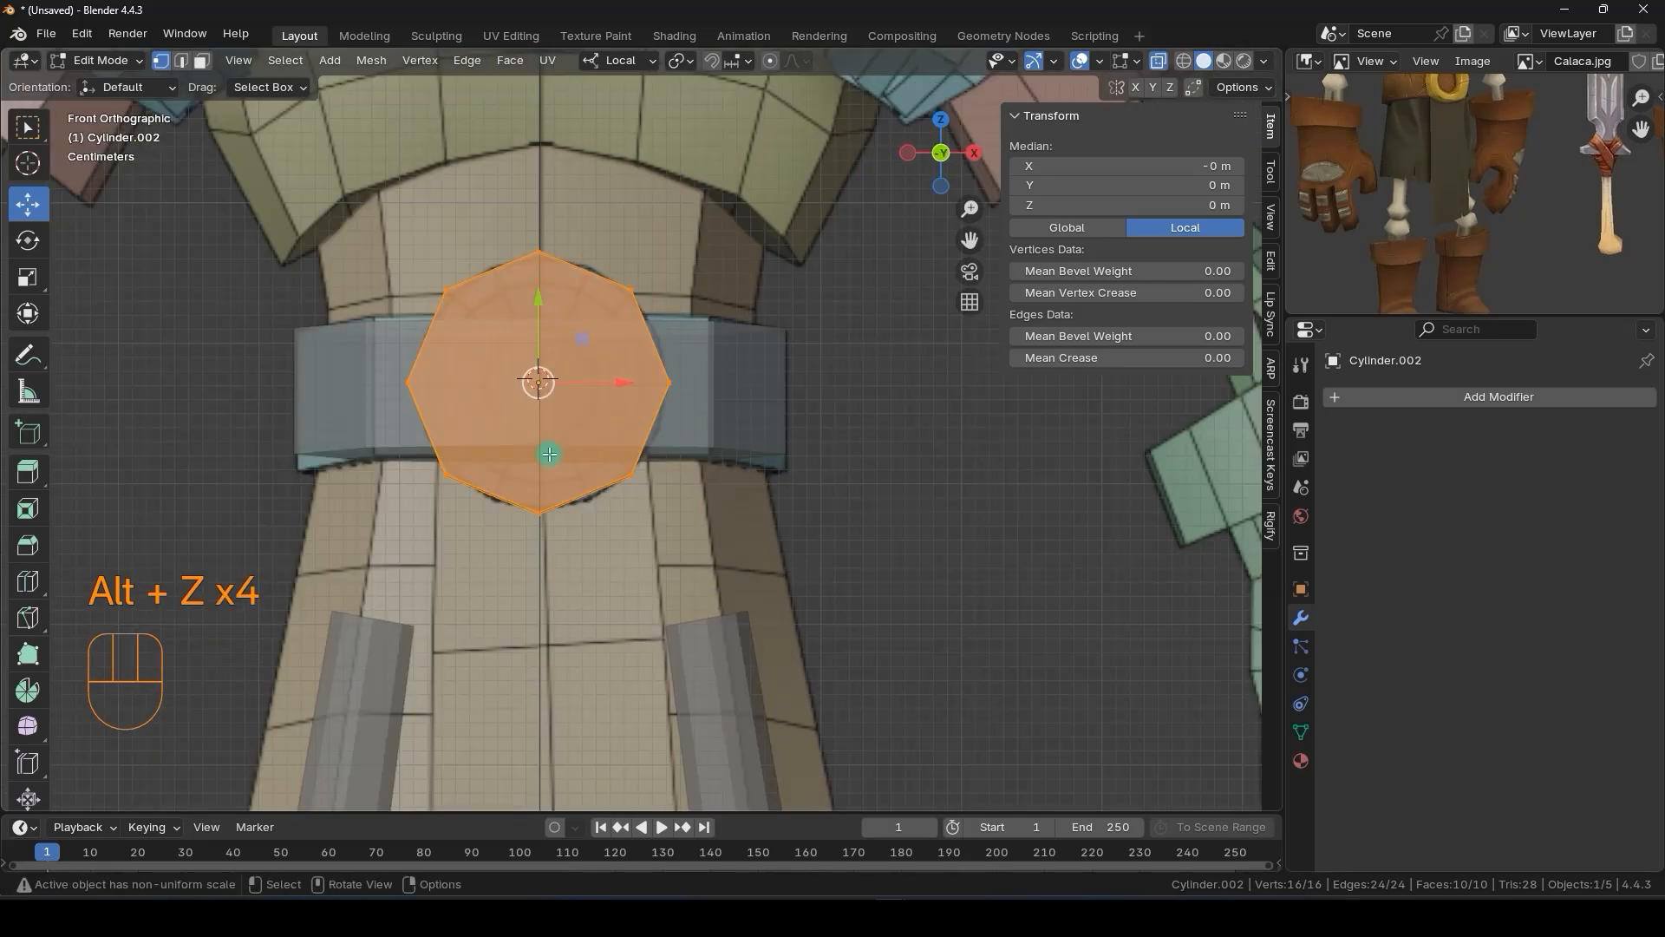
key("Tab")
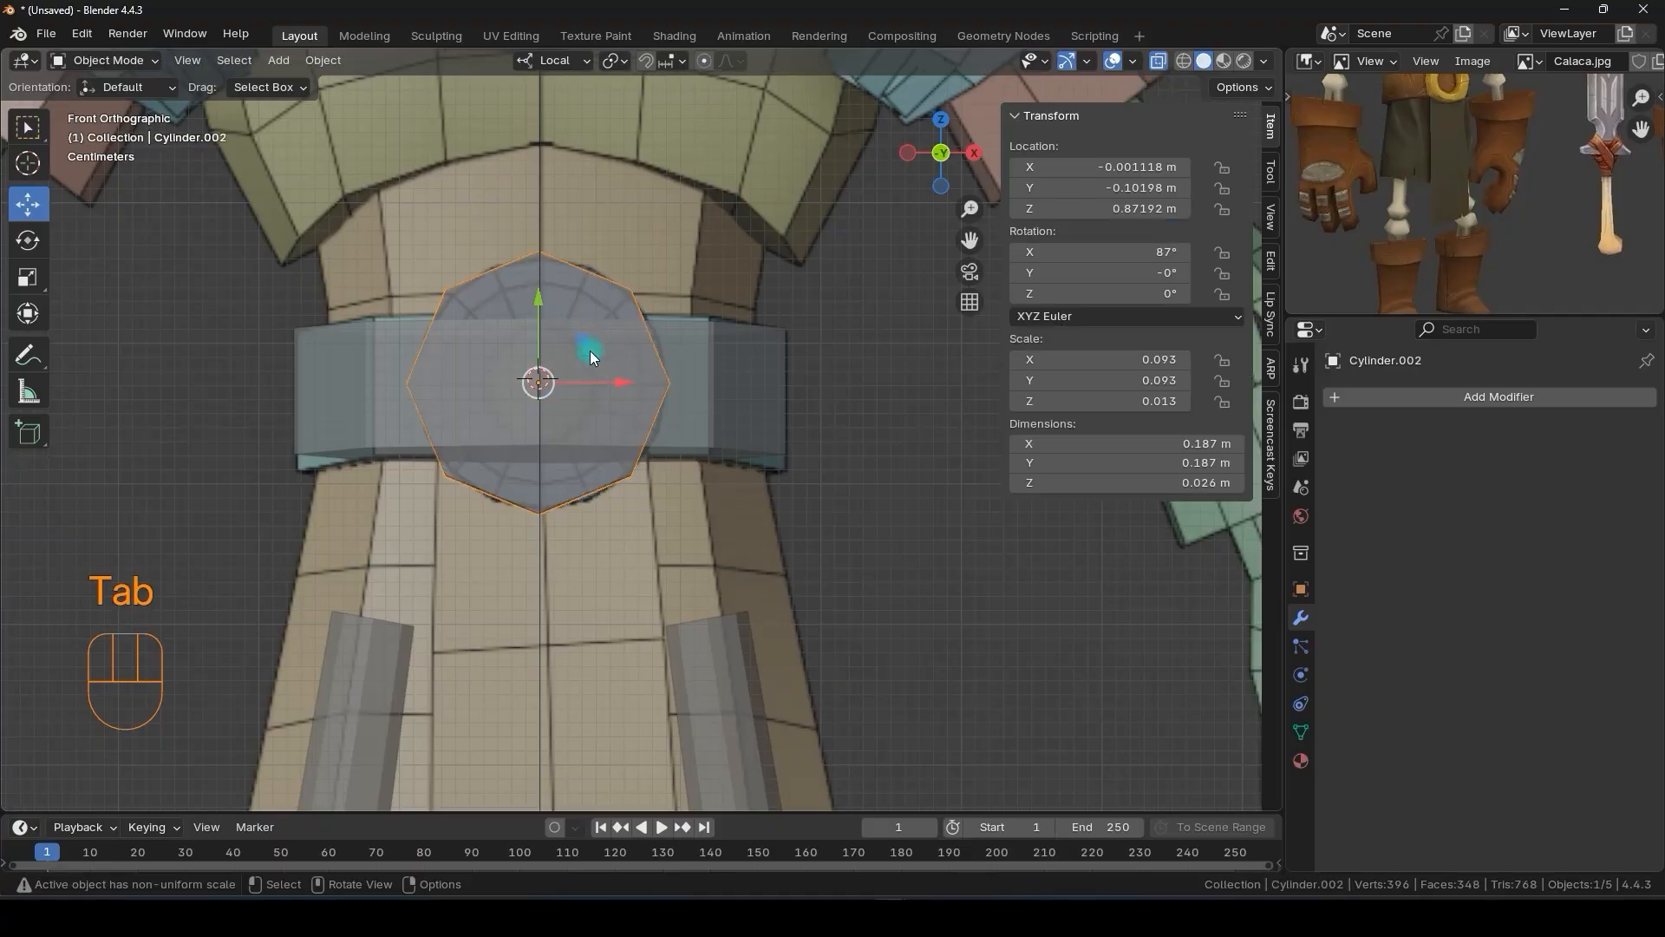
key("Delete")
key("shift+a")
mouse_move(590, 350)
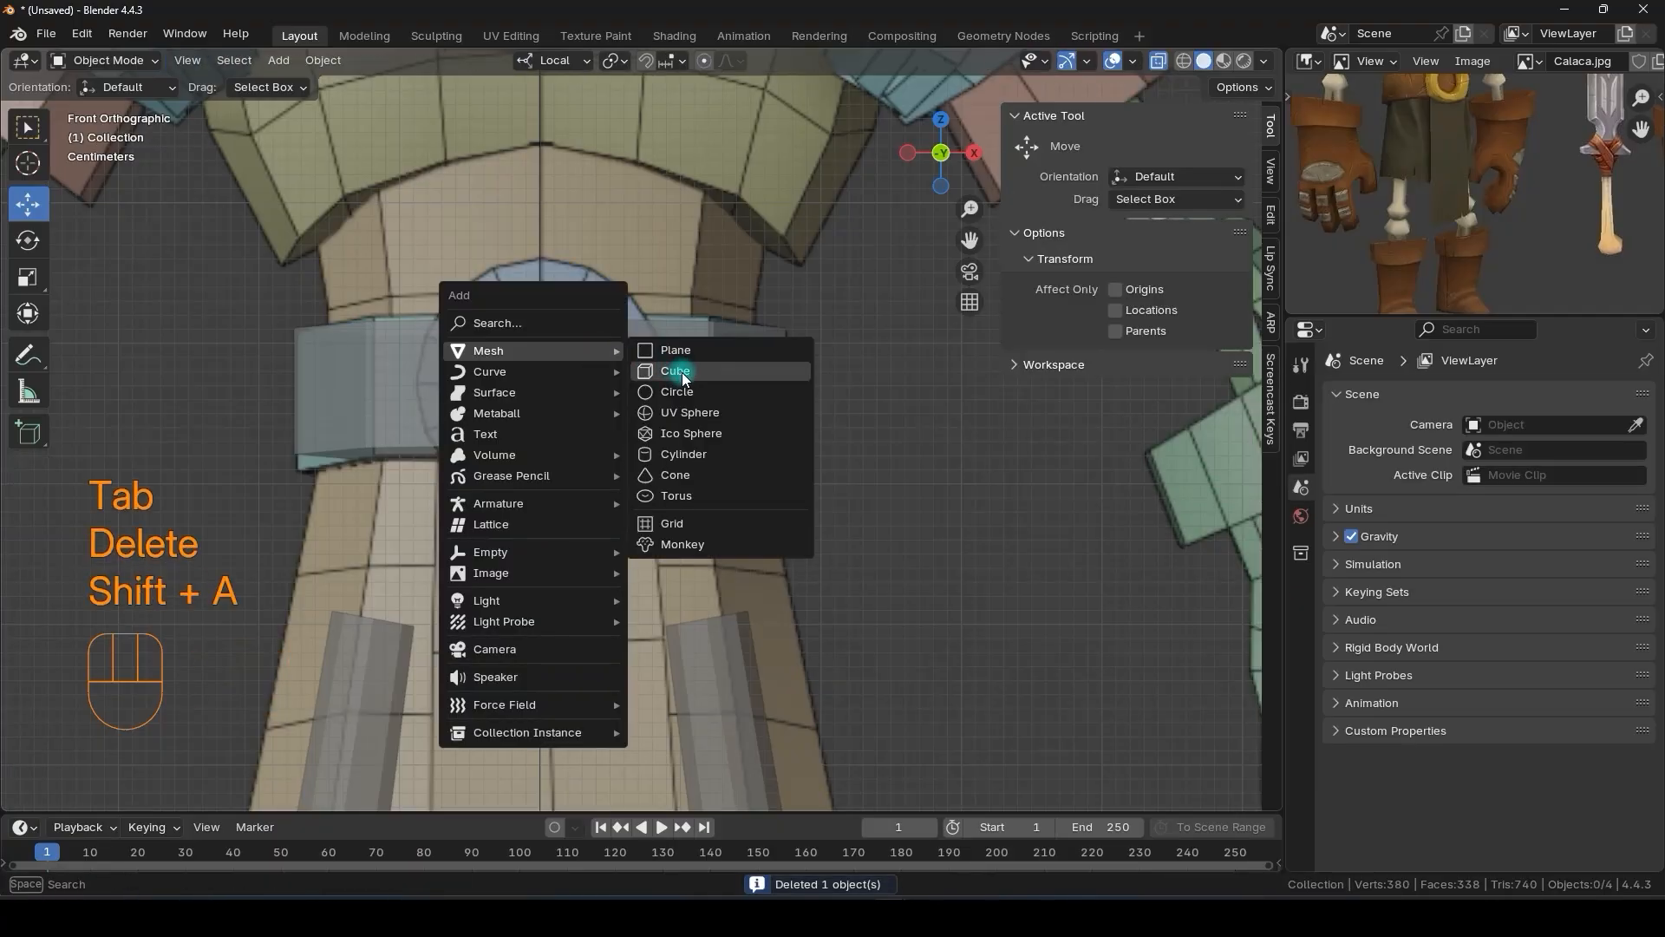
left_click(664, 442)
key("ctrl+z")
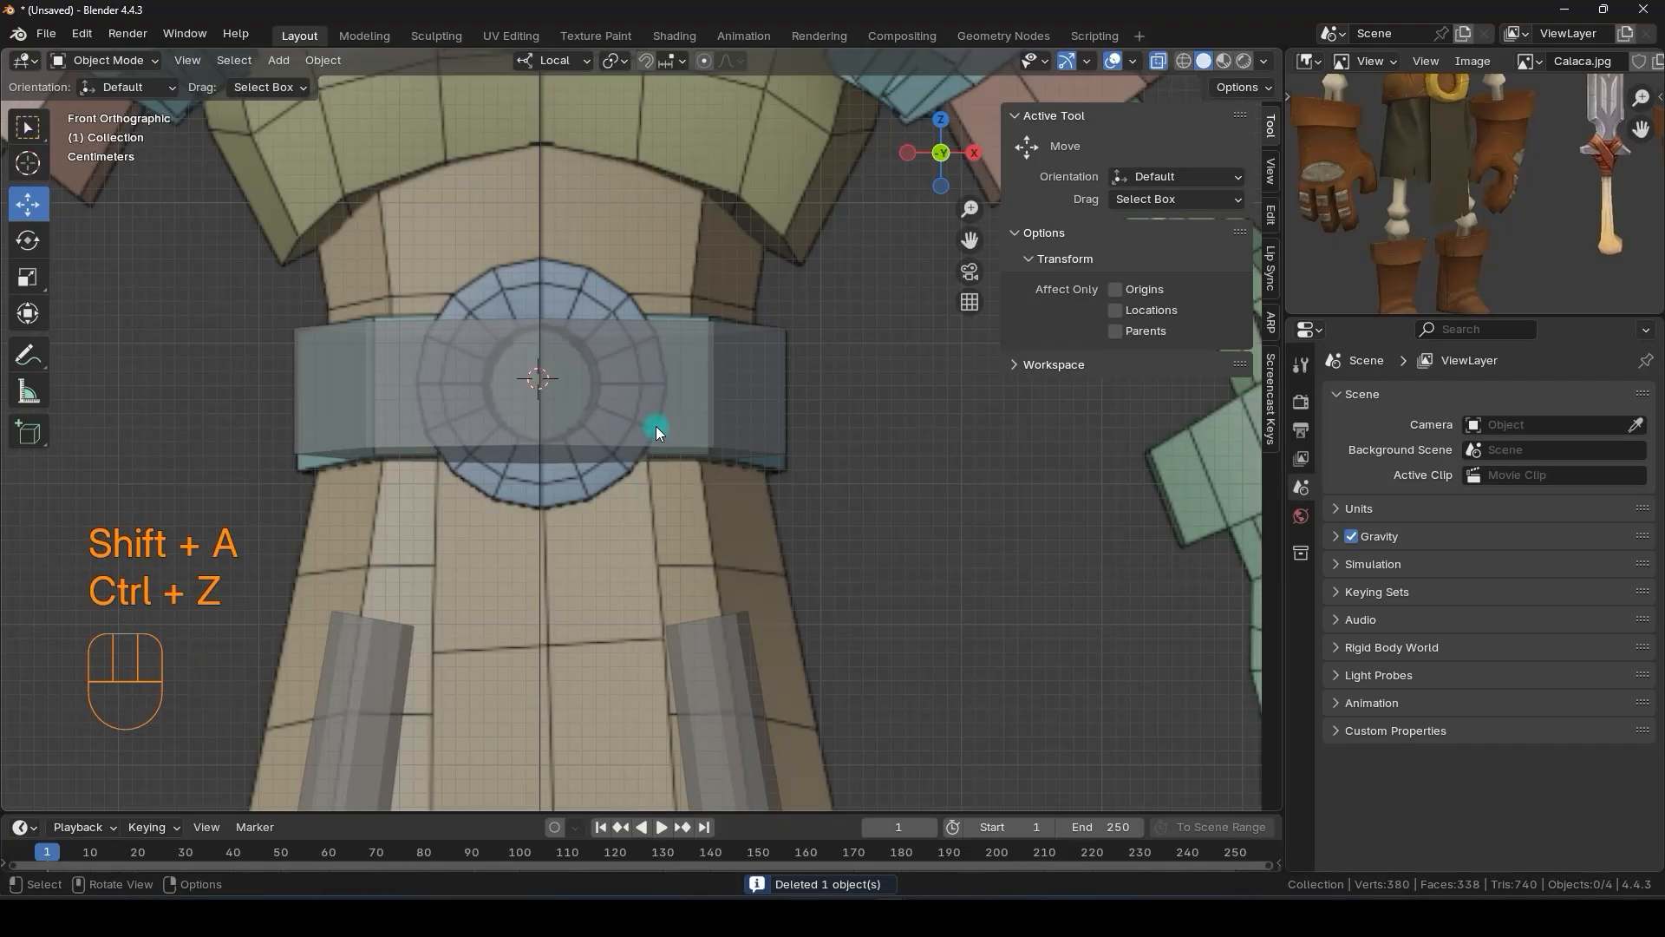
key("shift+a")
mouse_move(653, 425)
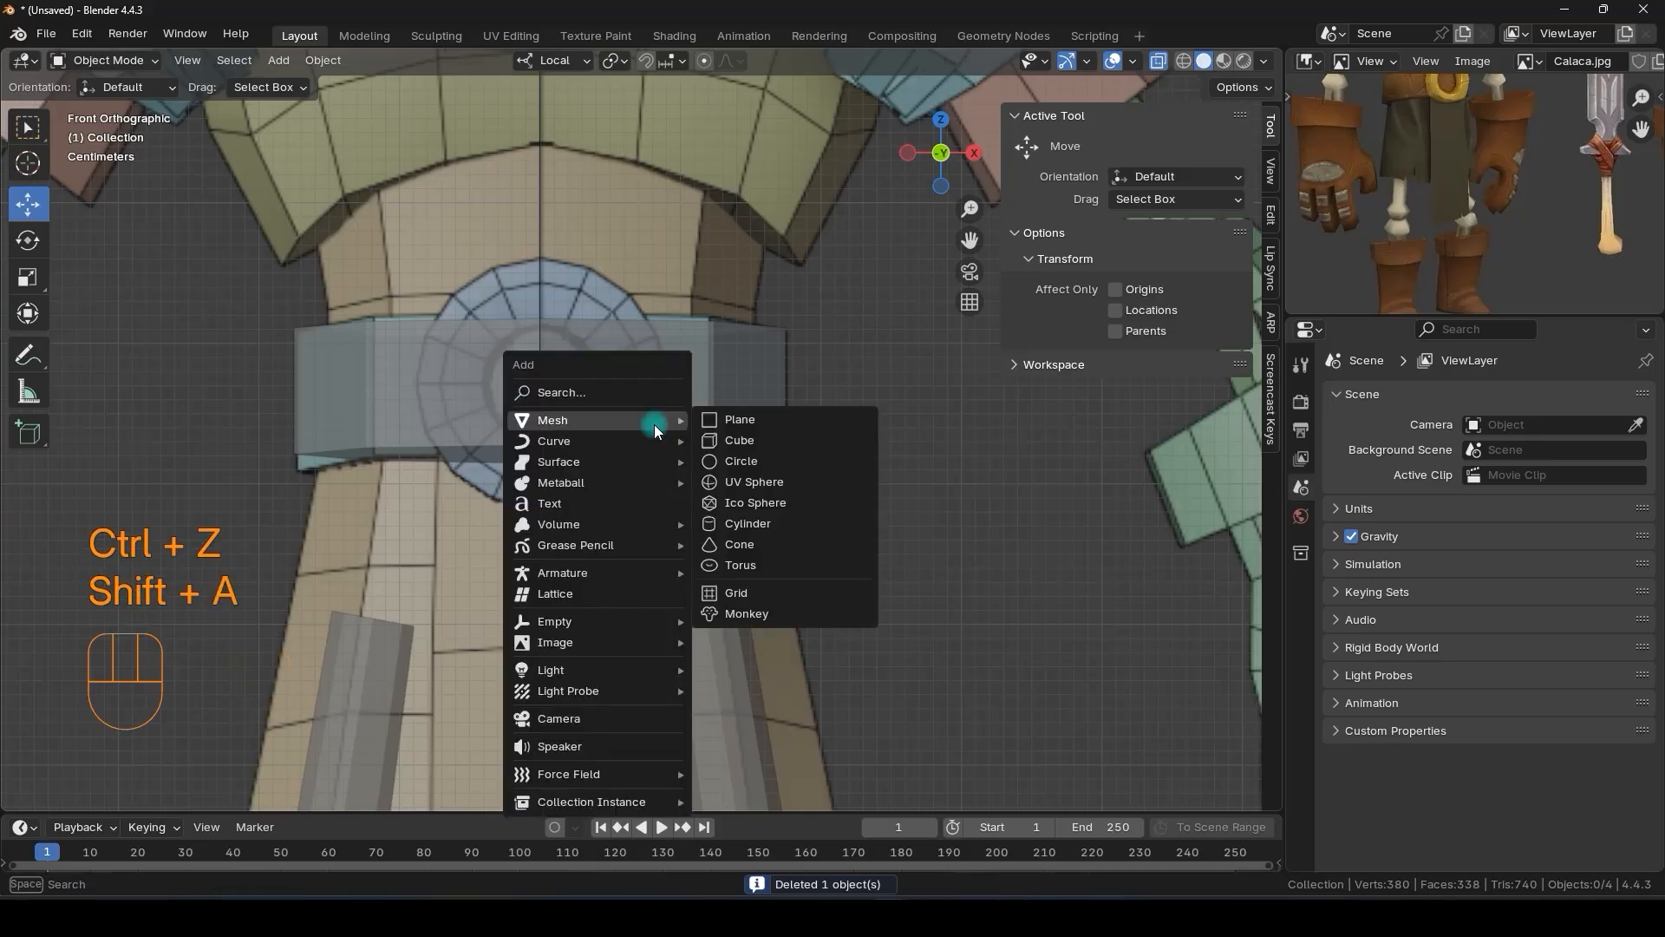
left_click(733, 518)
scroll(637, 411, "down", 5)
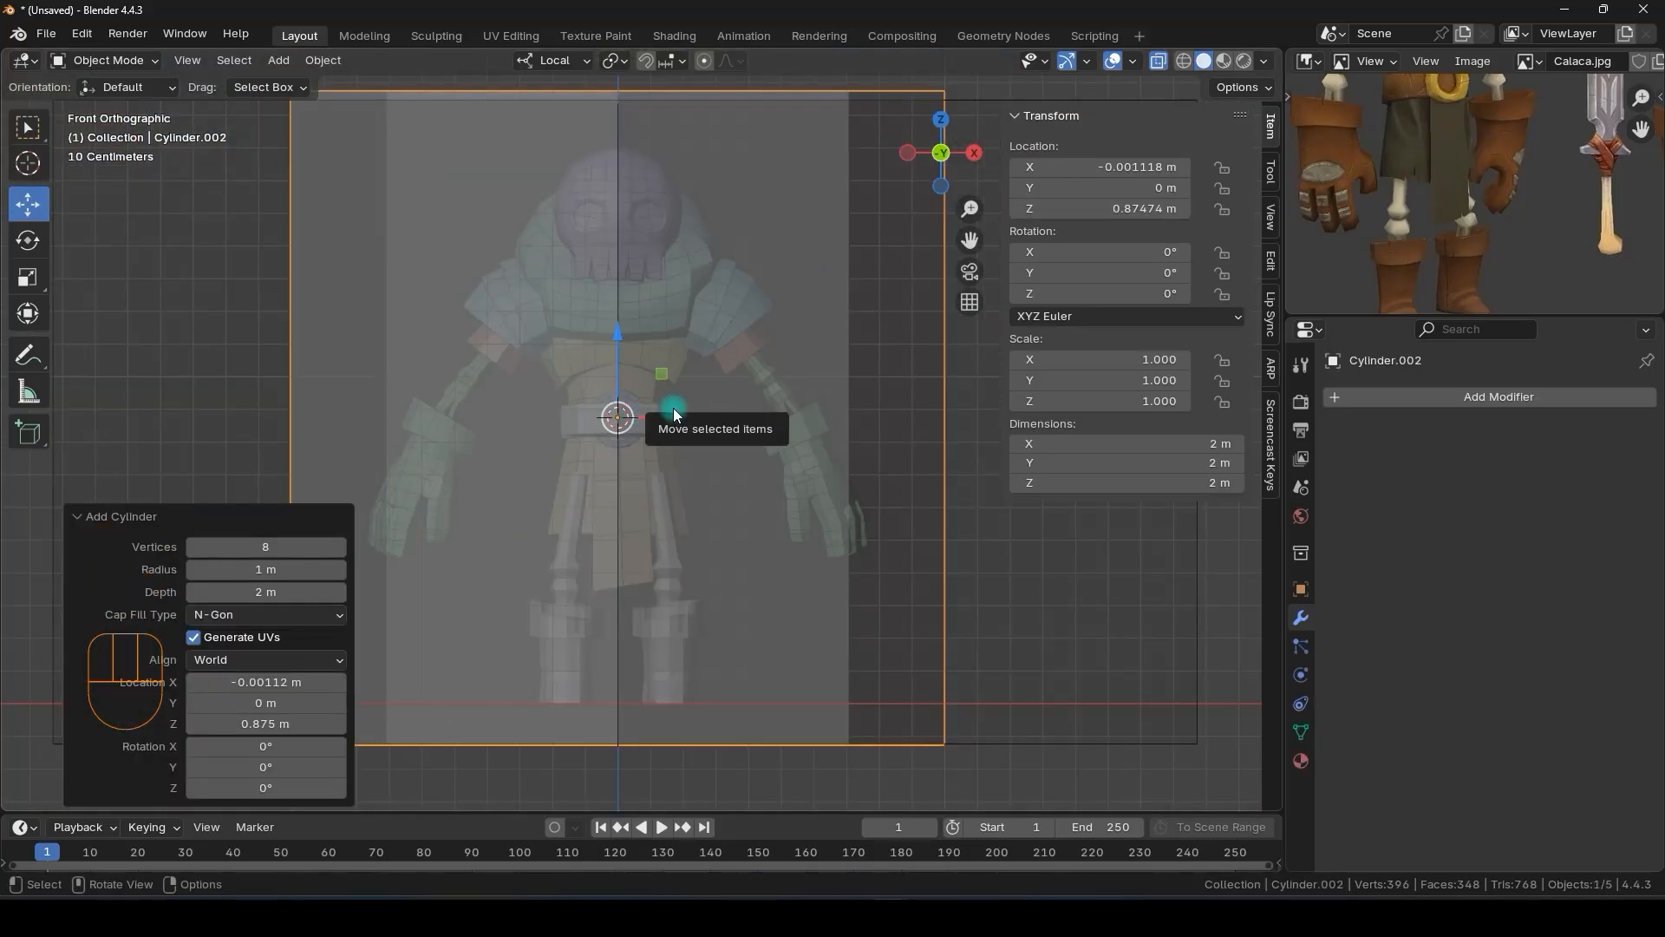
key("Delete")
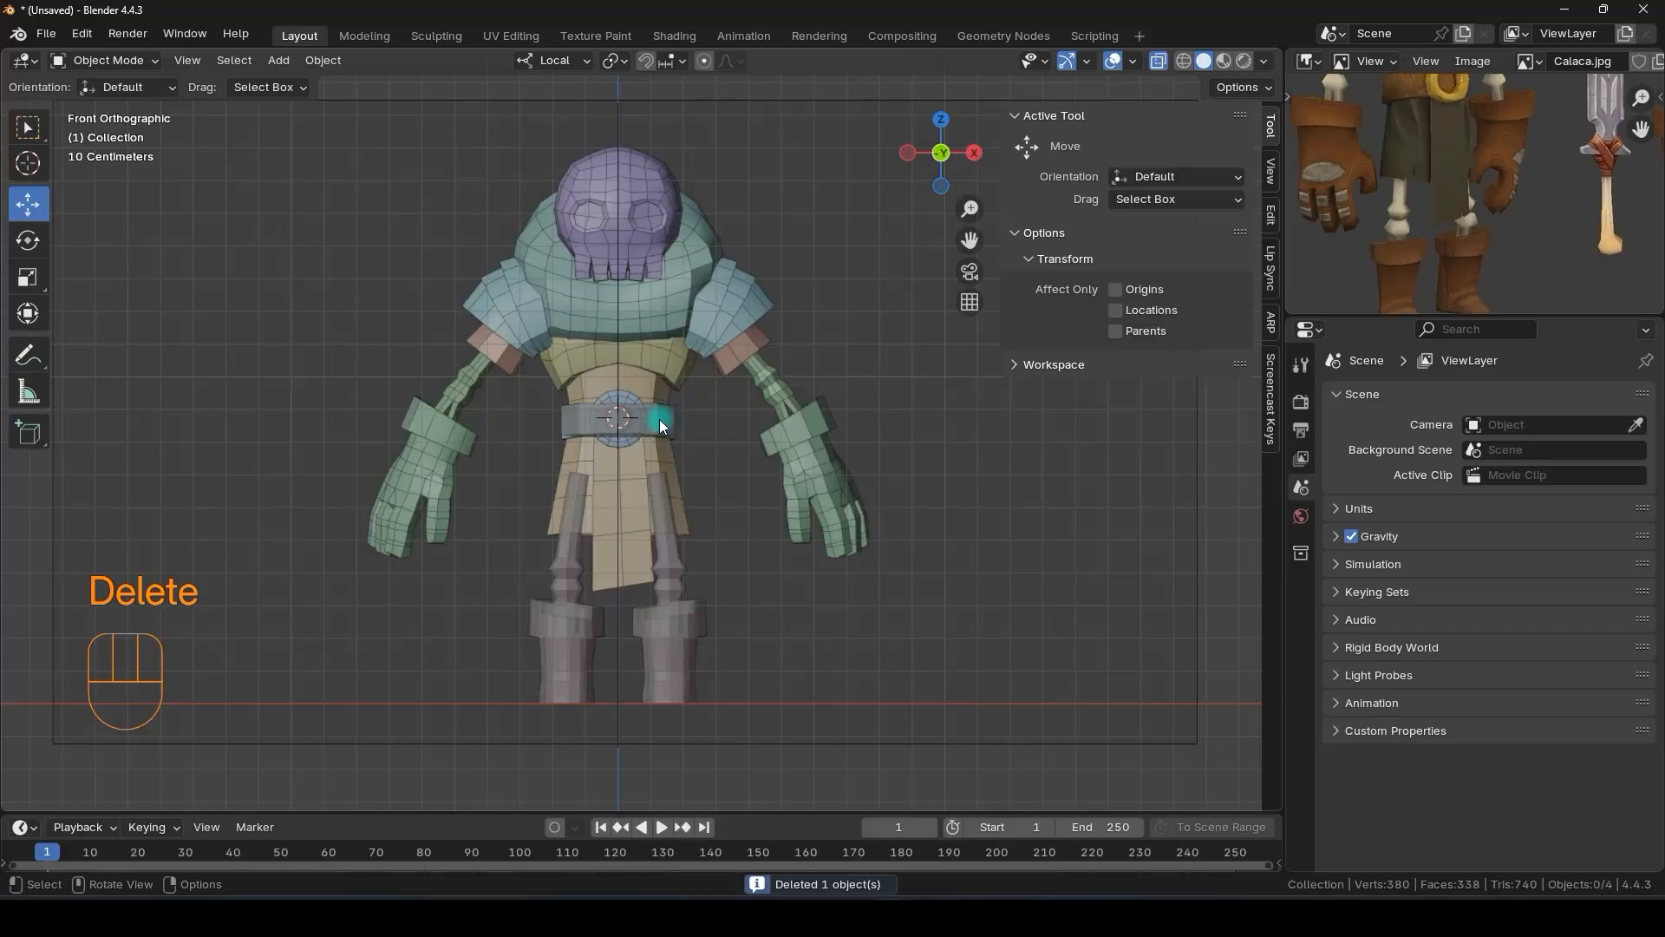
- Add a cylinder with 12 vertices at the 3D cursor in the belt's centre
scroll(649, 420, "up", 5)
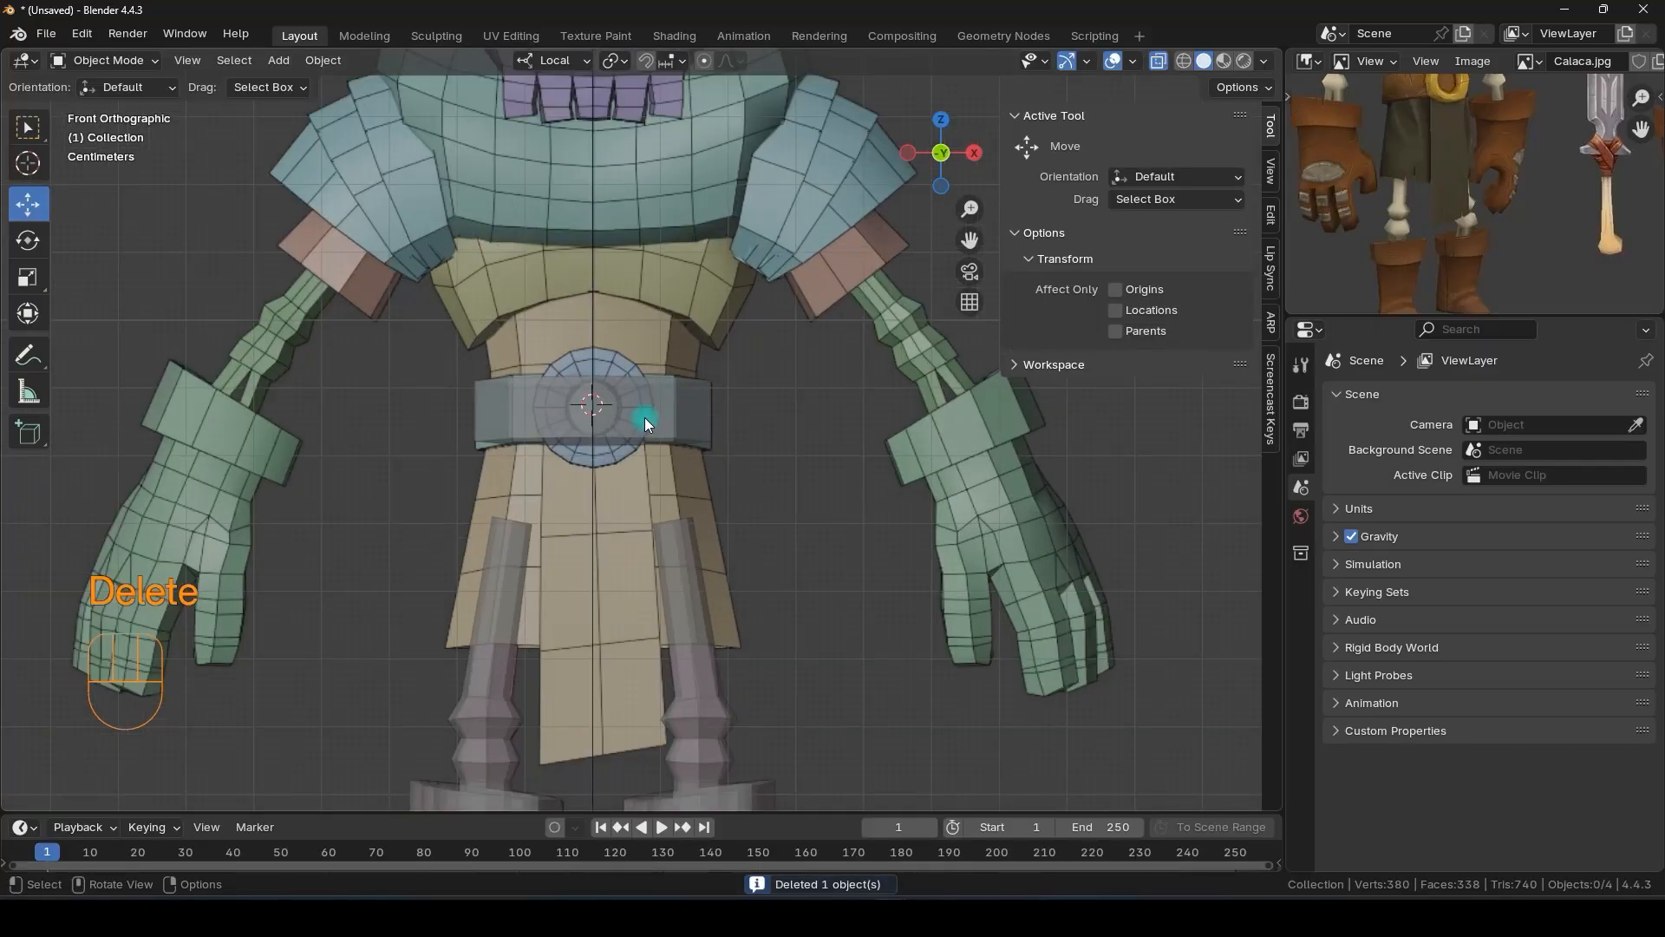
scroll(644, 418, "up", 3)
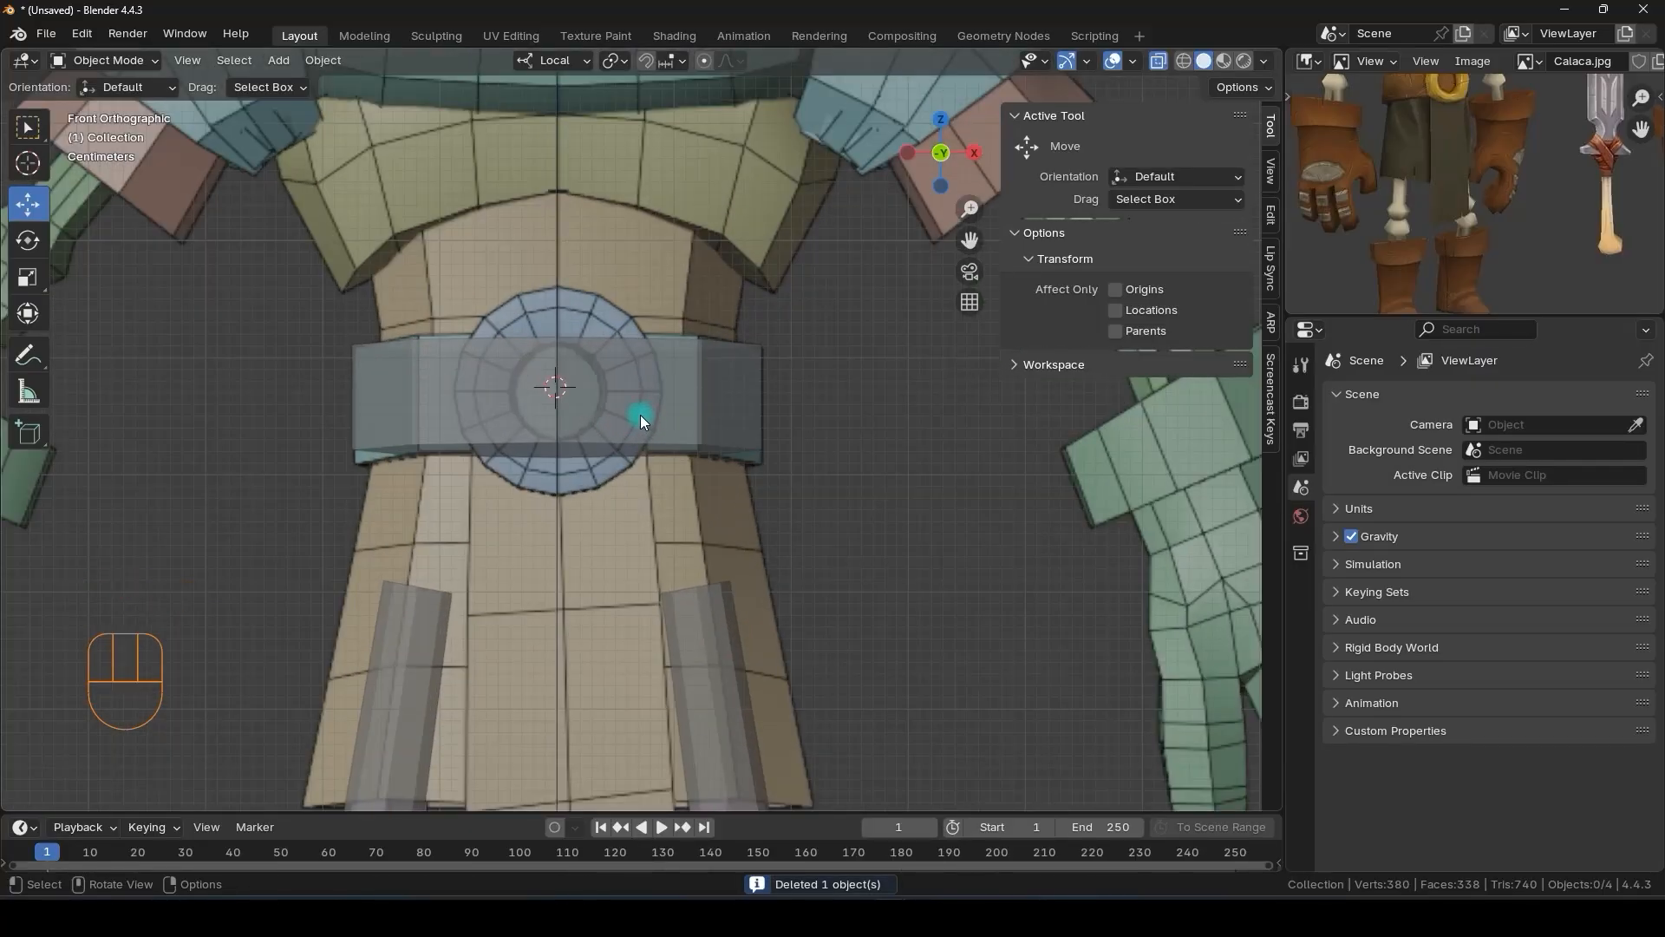
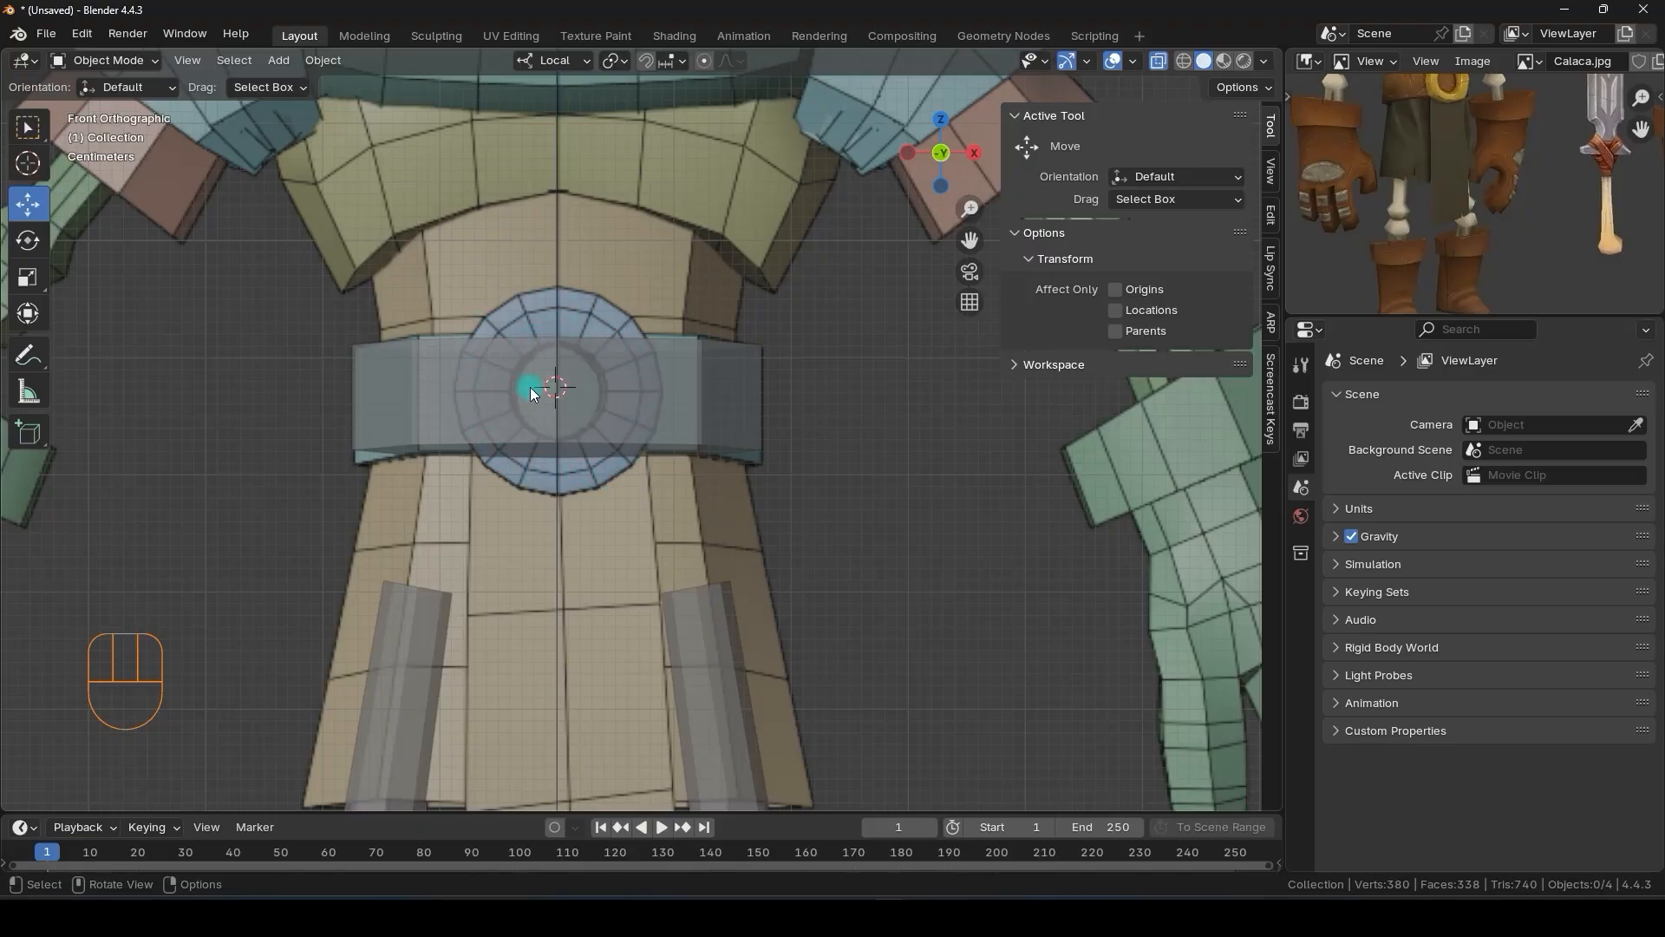
key("shift+a")
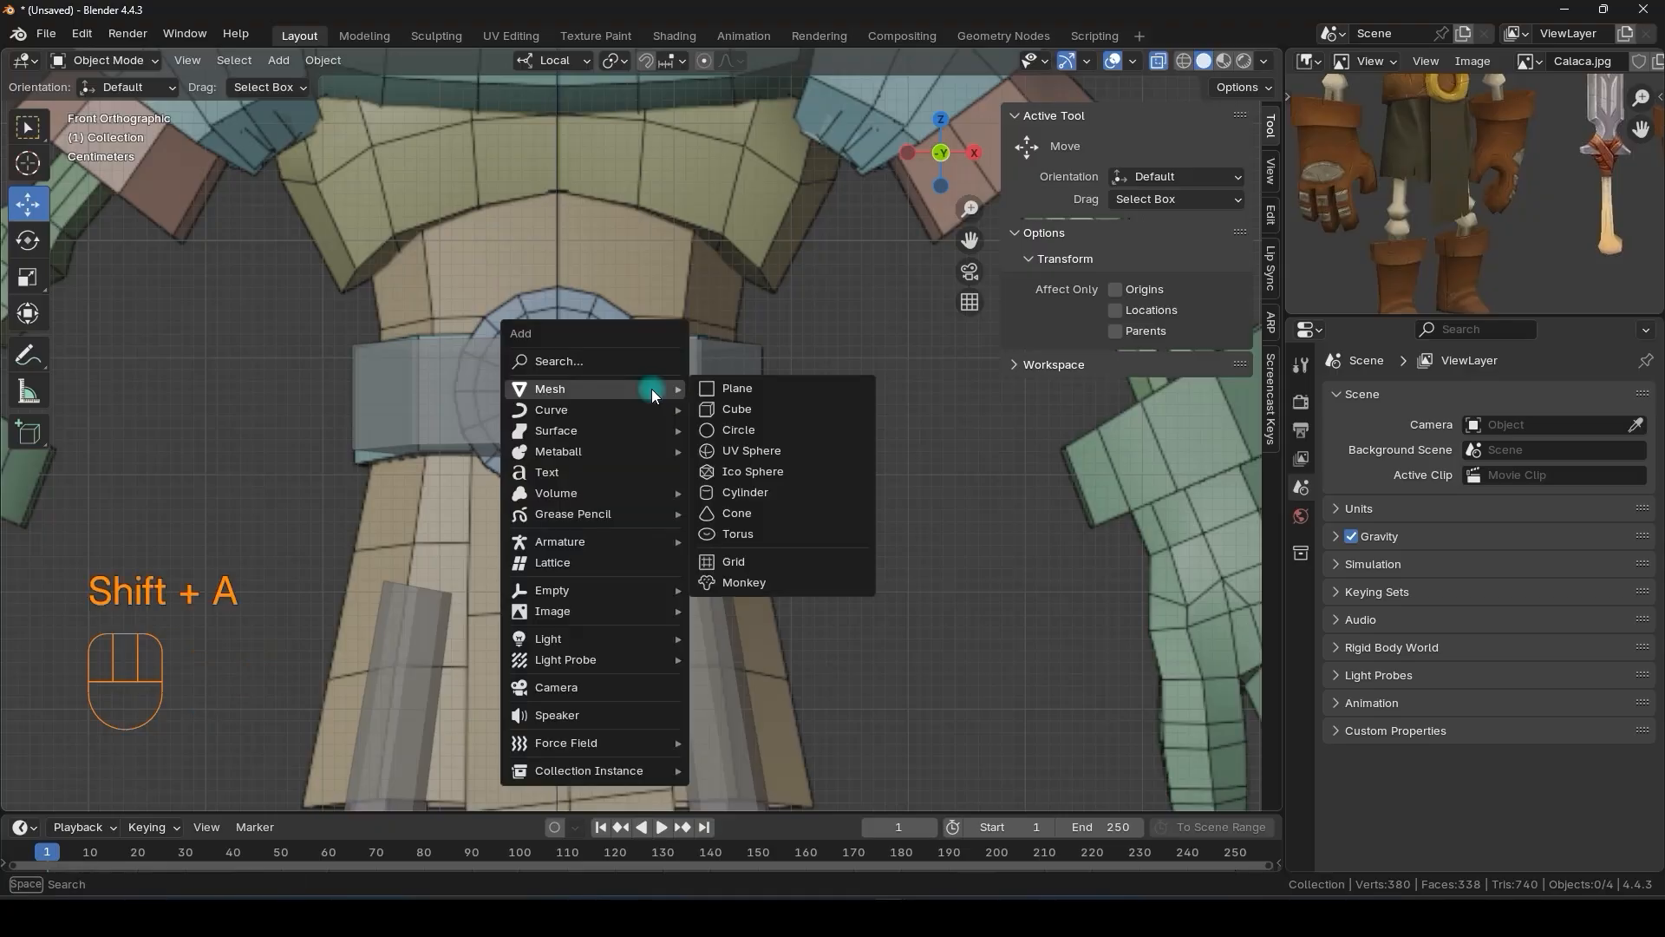
left_click(728, 493)
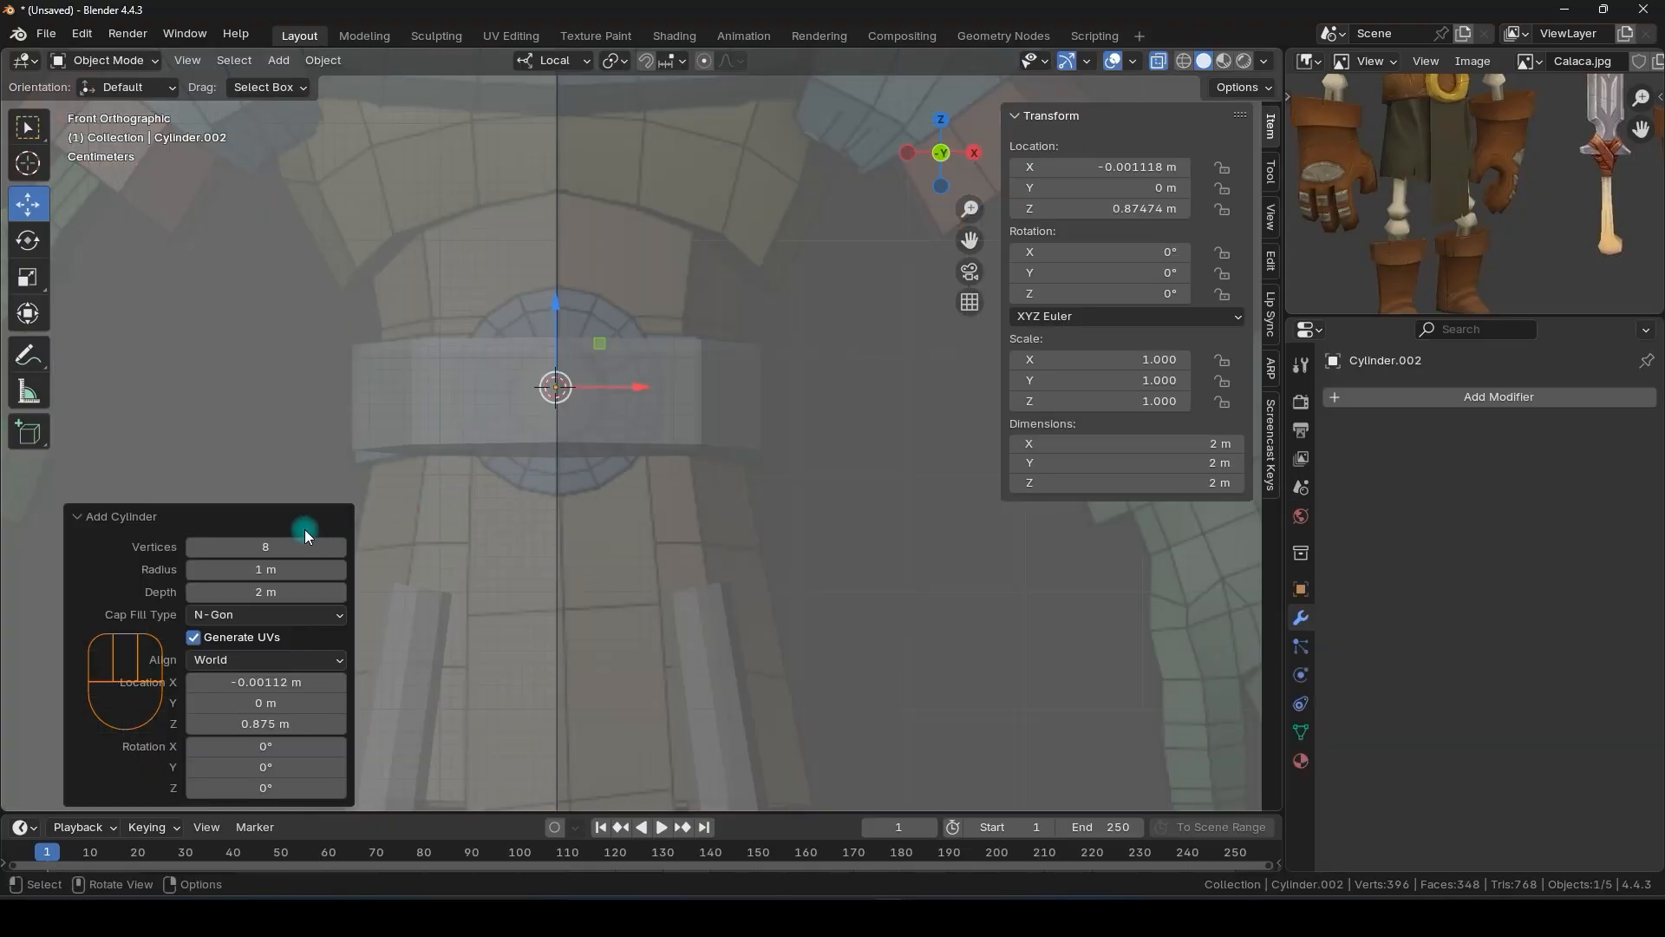
left_click(265, 546)
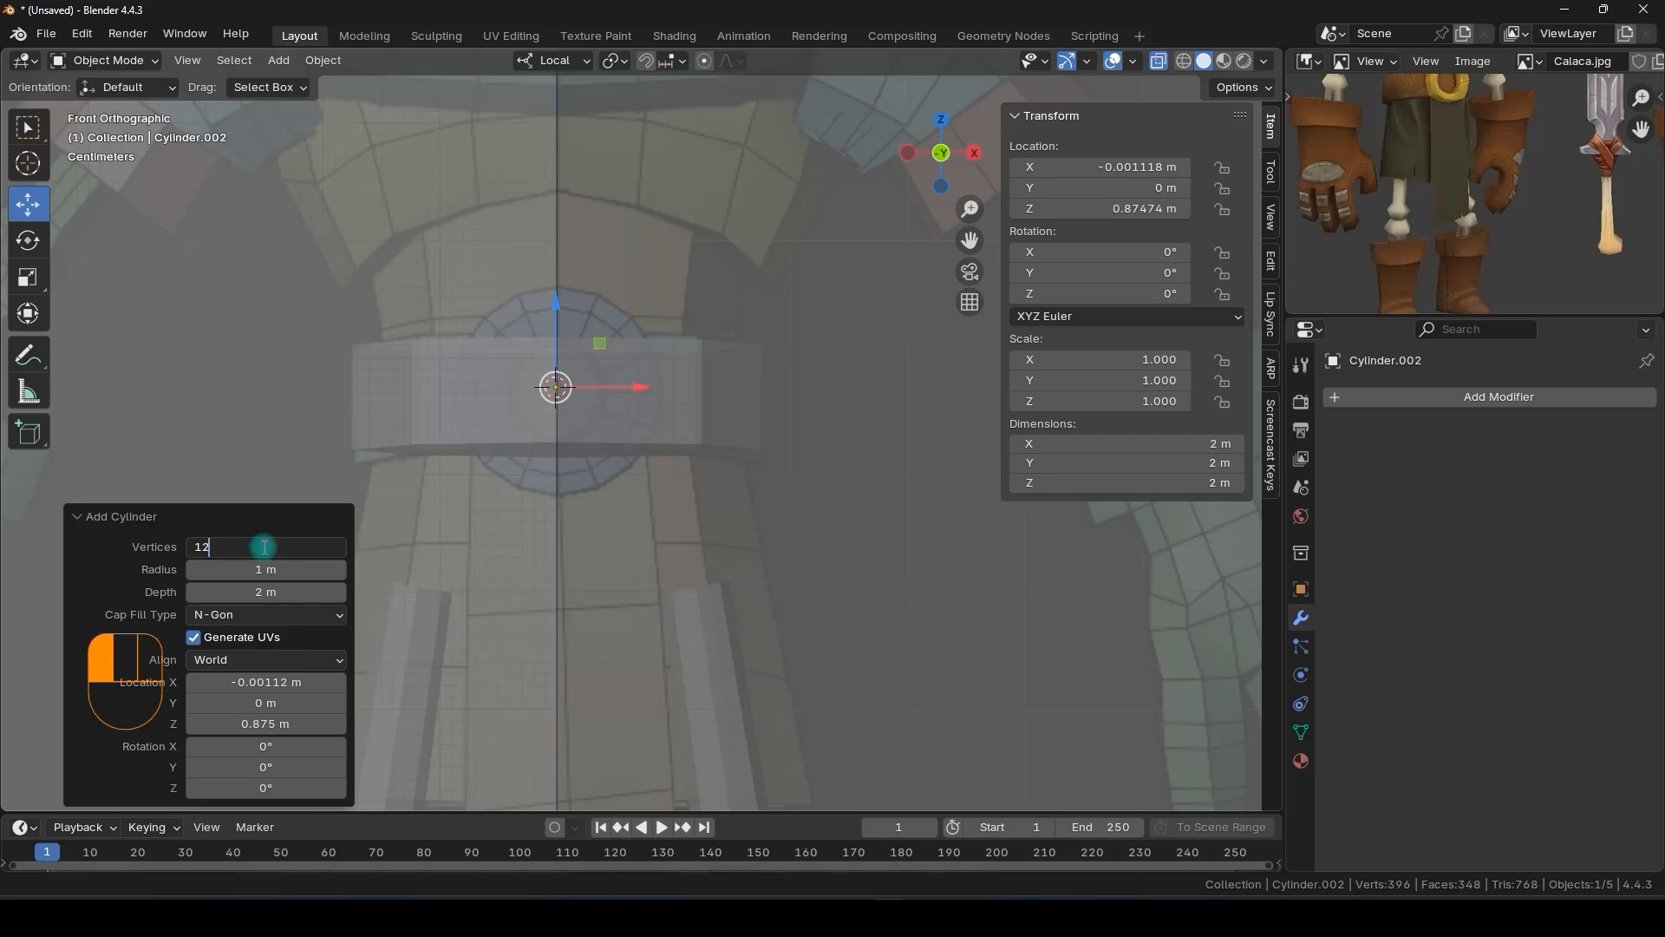
key("Return")
scroll(692, 389, "down", 2)
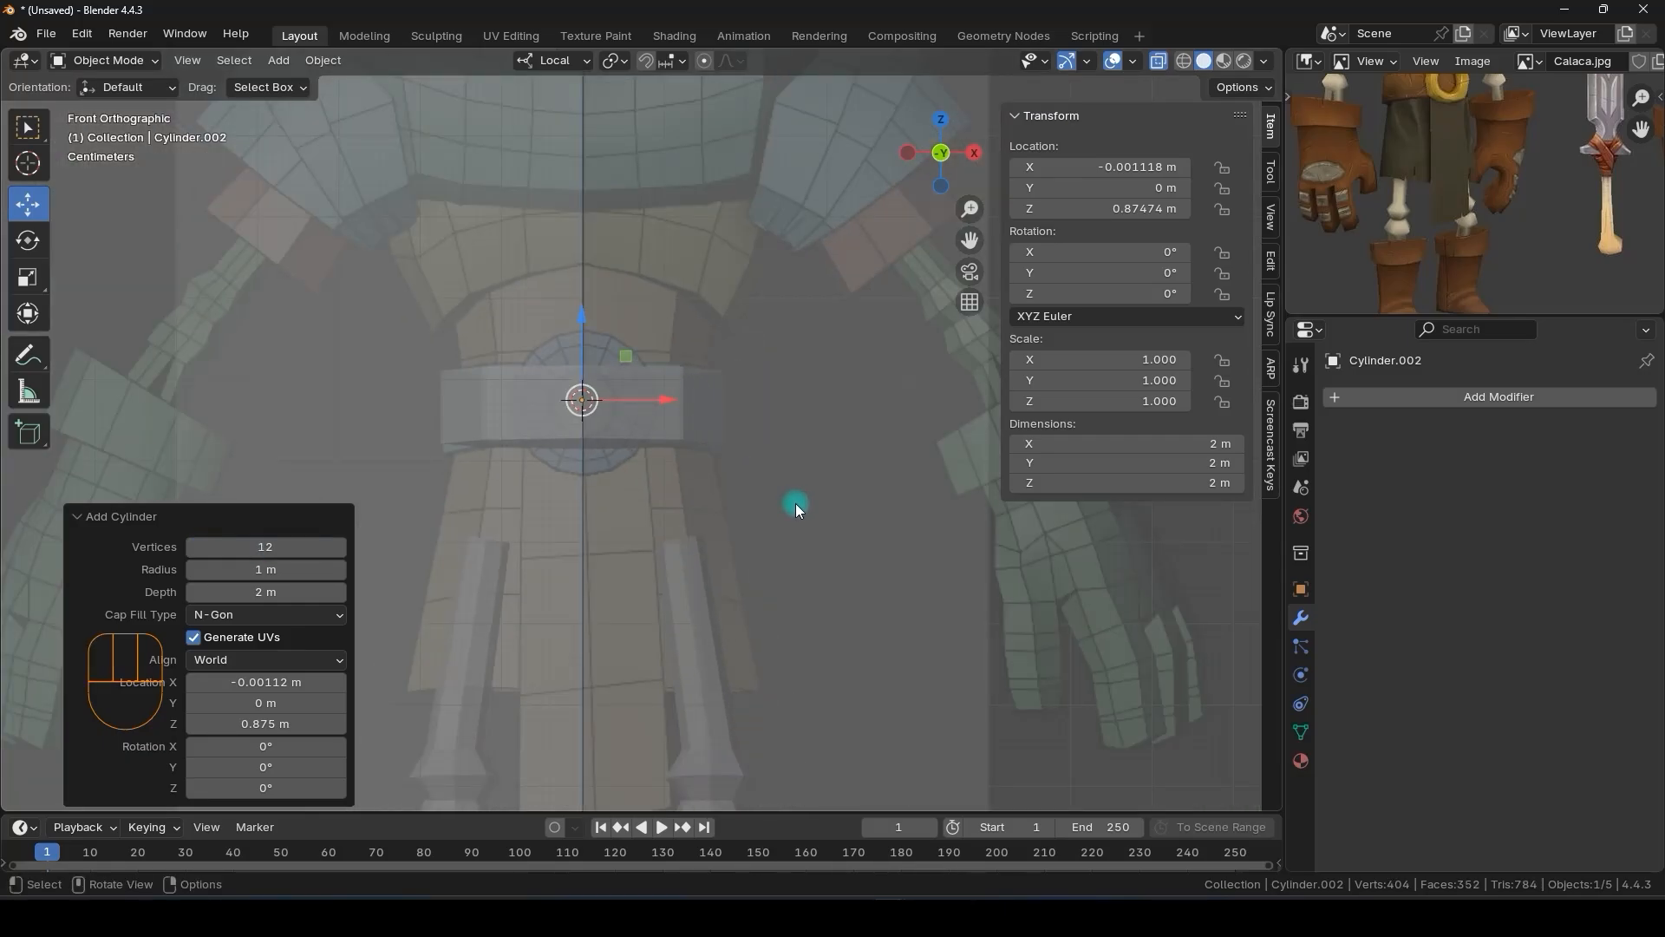
- Rotate the new buckle cylinder 90° about its local X axis
key("r")
key("x")
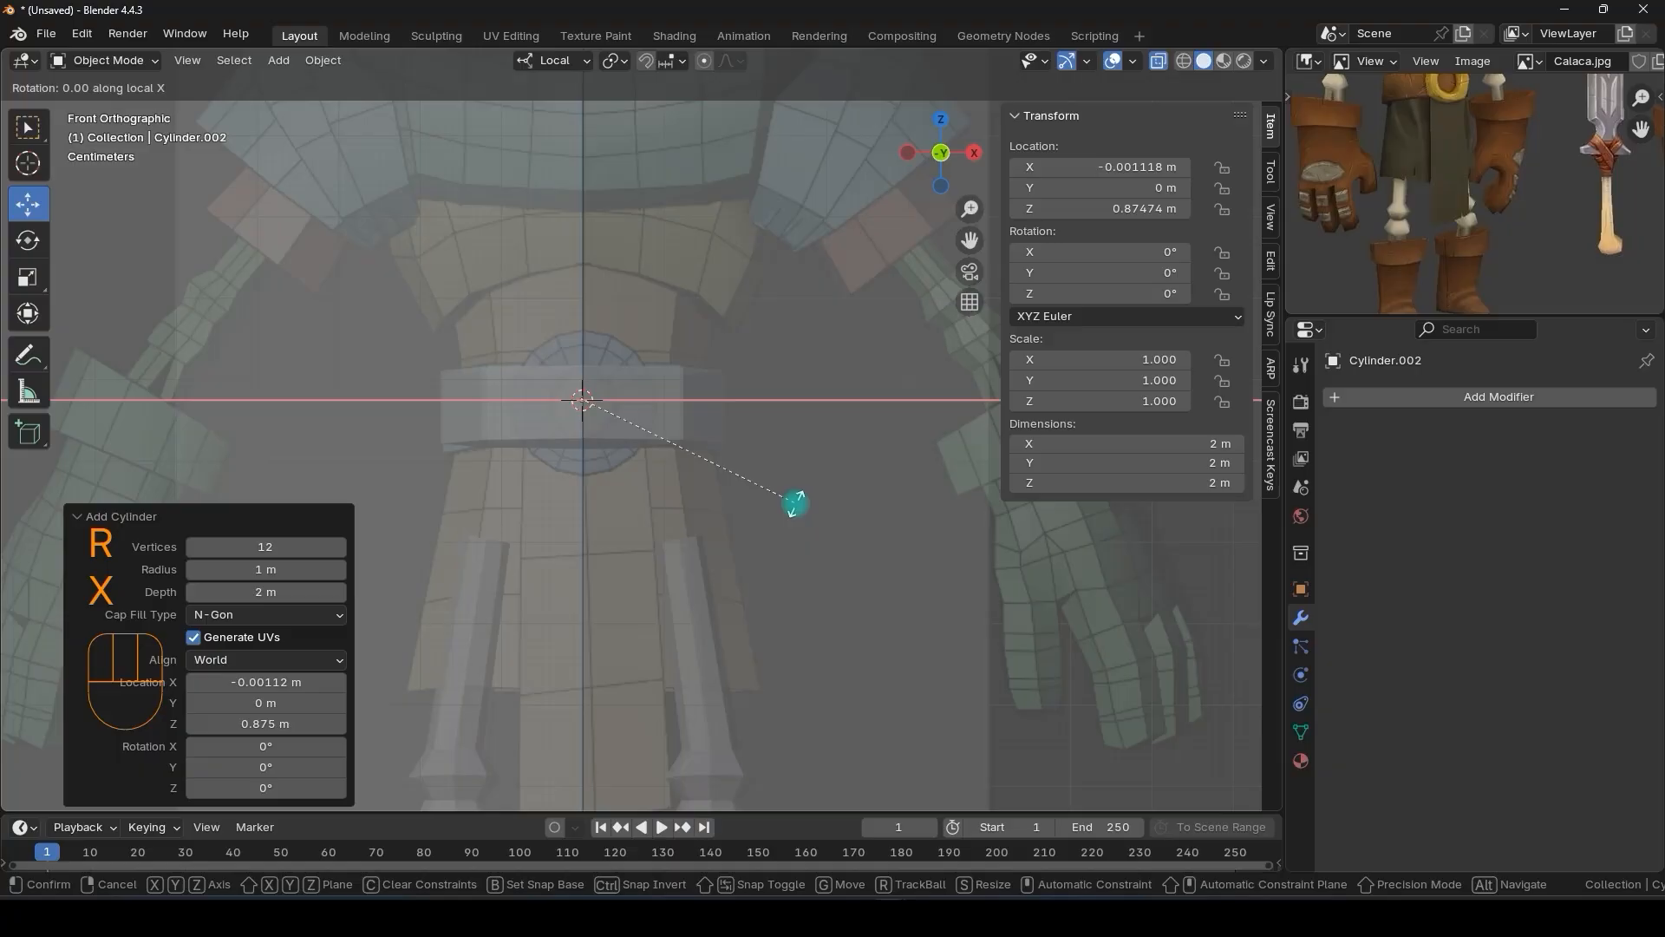
key("KP_9")
key("KP_0")
key("KP_Enter")
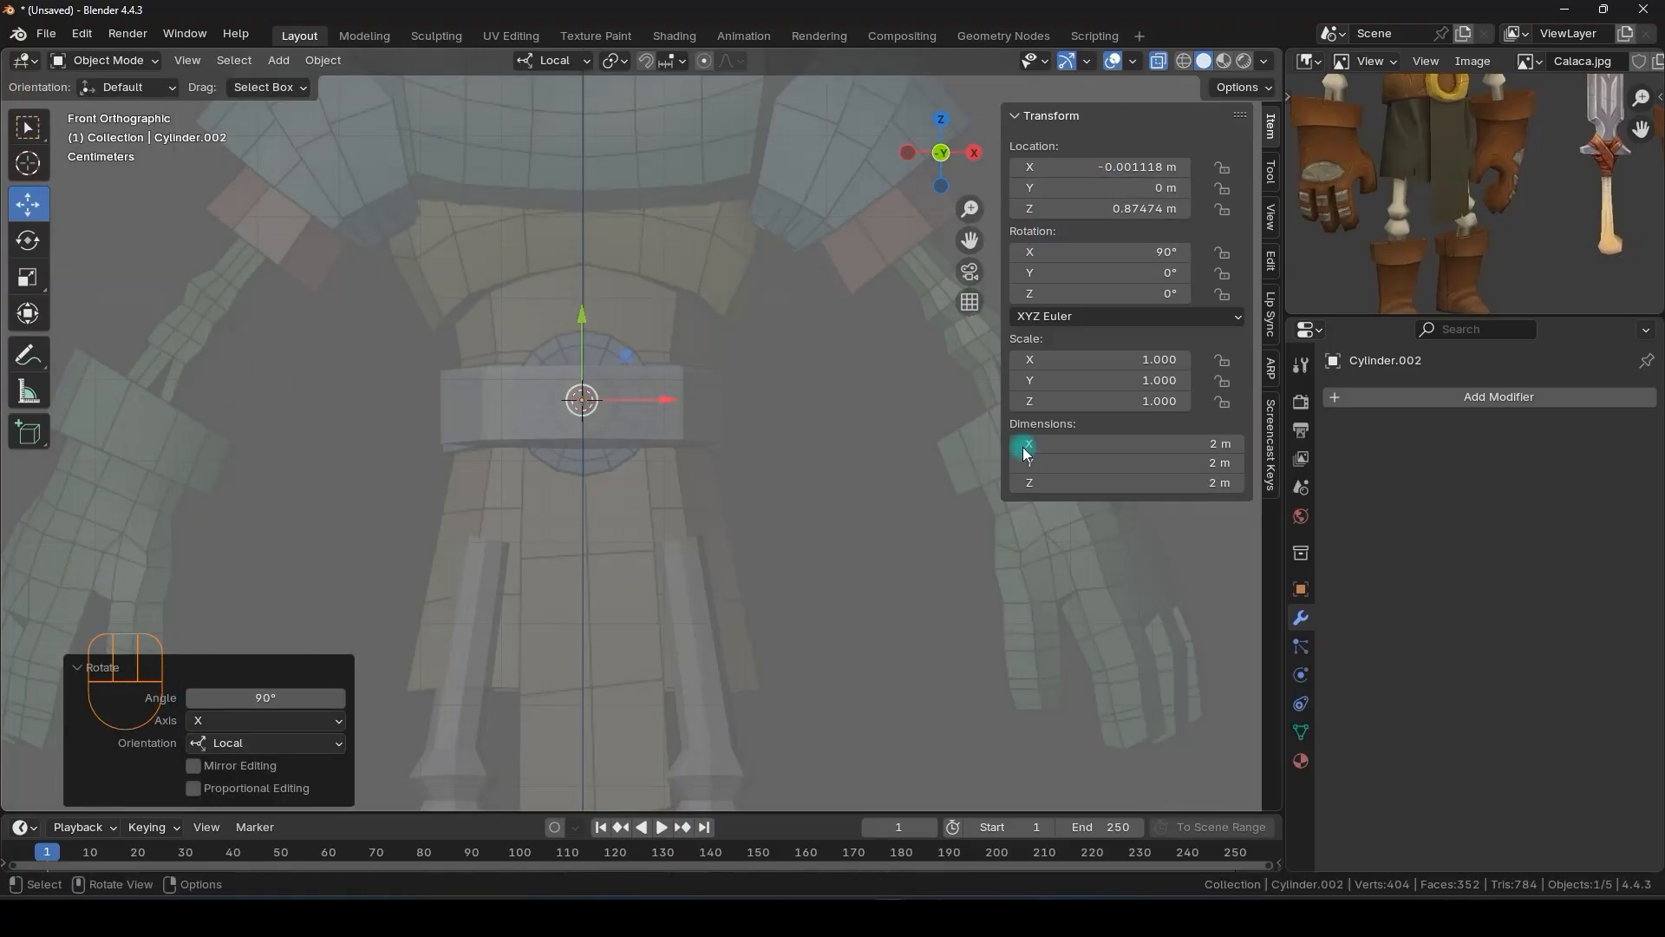
left_click(1103, 252)
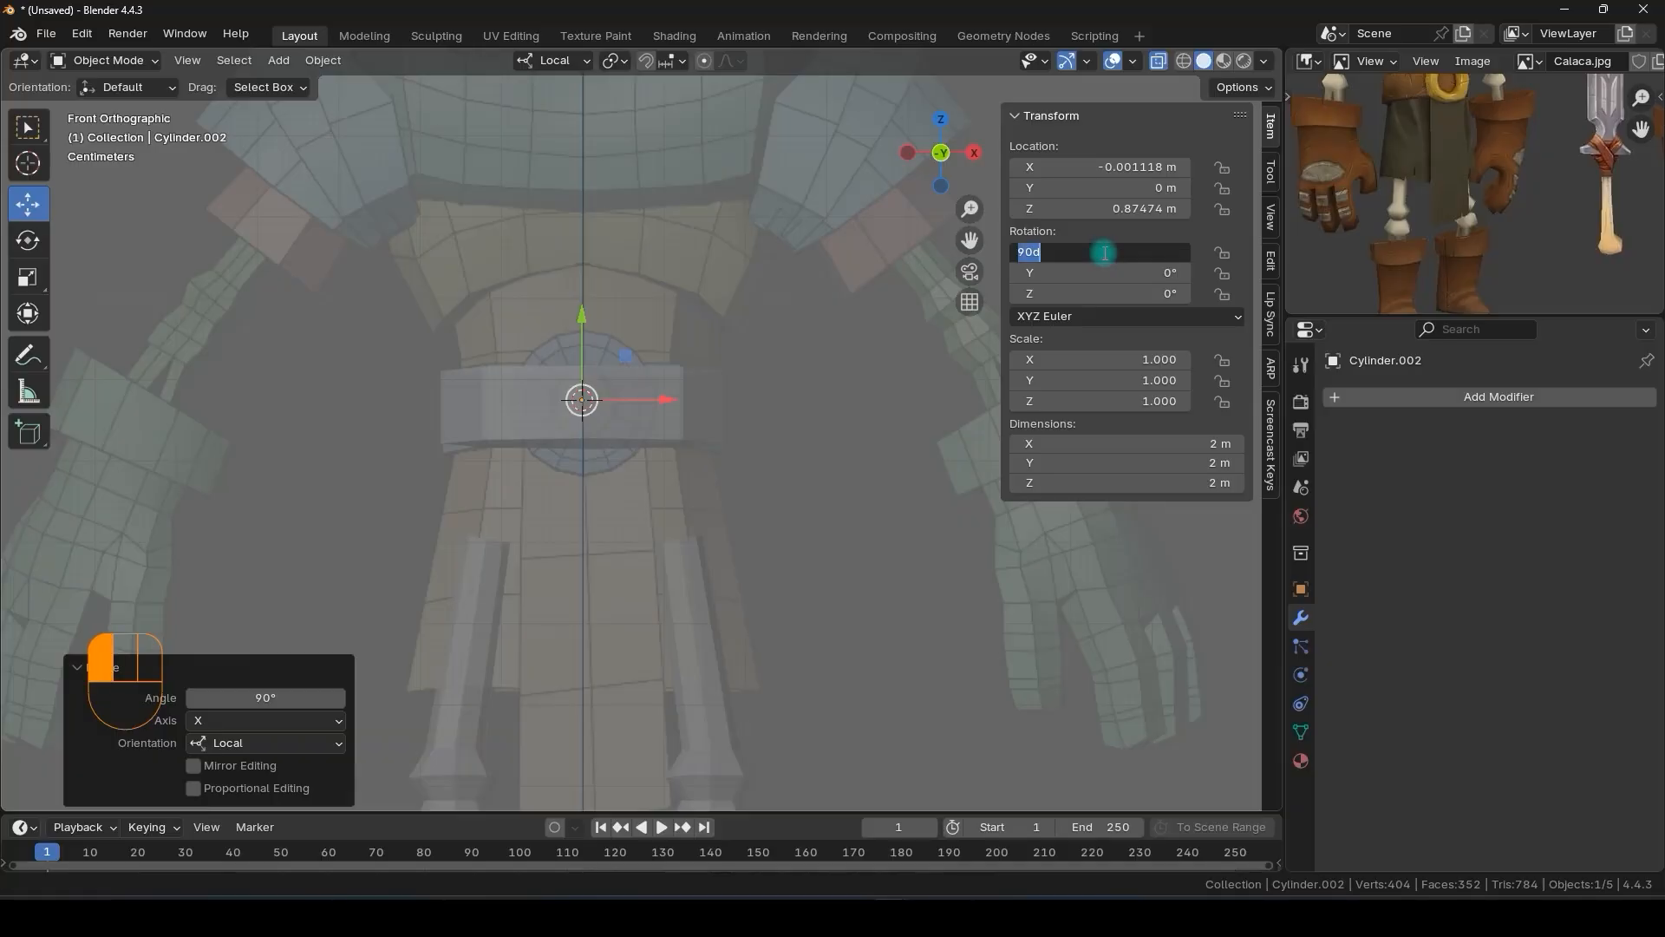
key("Return")
- Scale the buckle cylinder down uniformly to about 0.174 m, matching the reference buckle's outline
key("s")
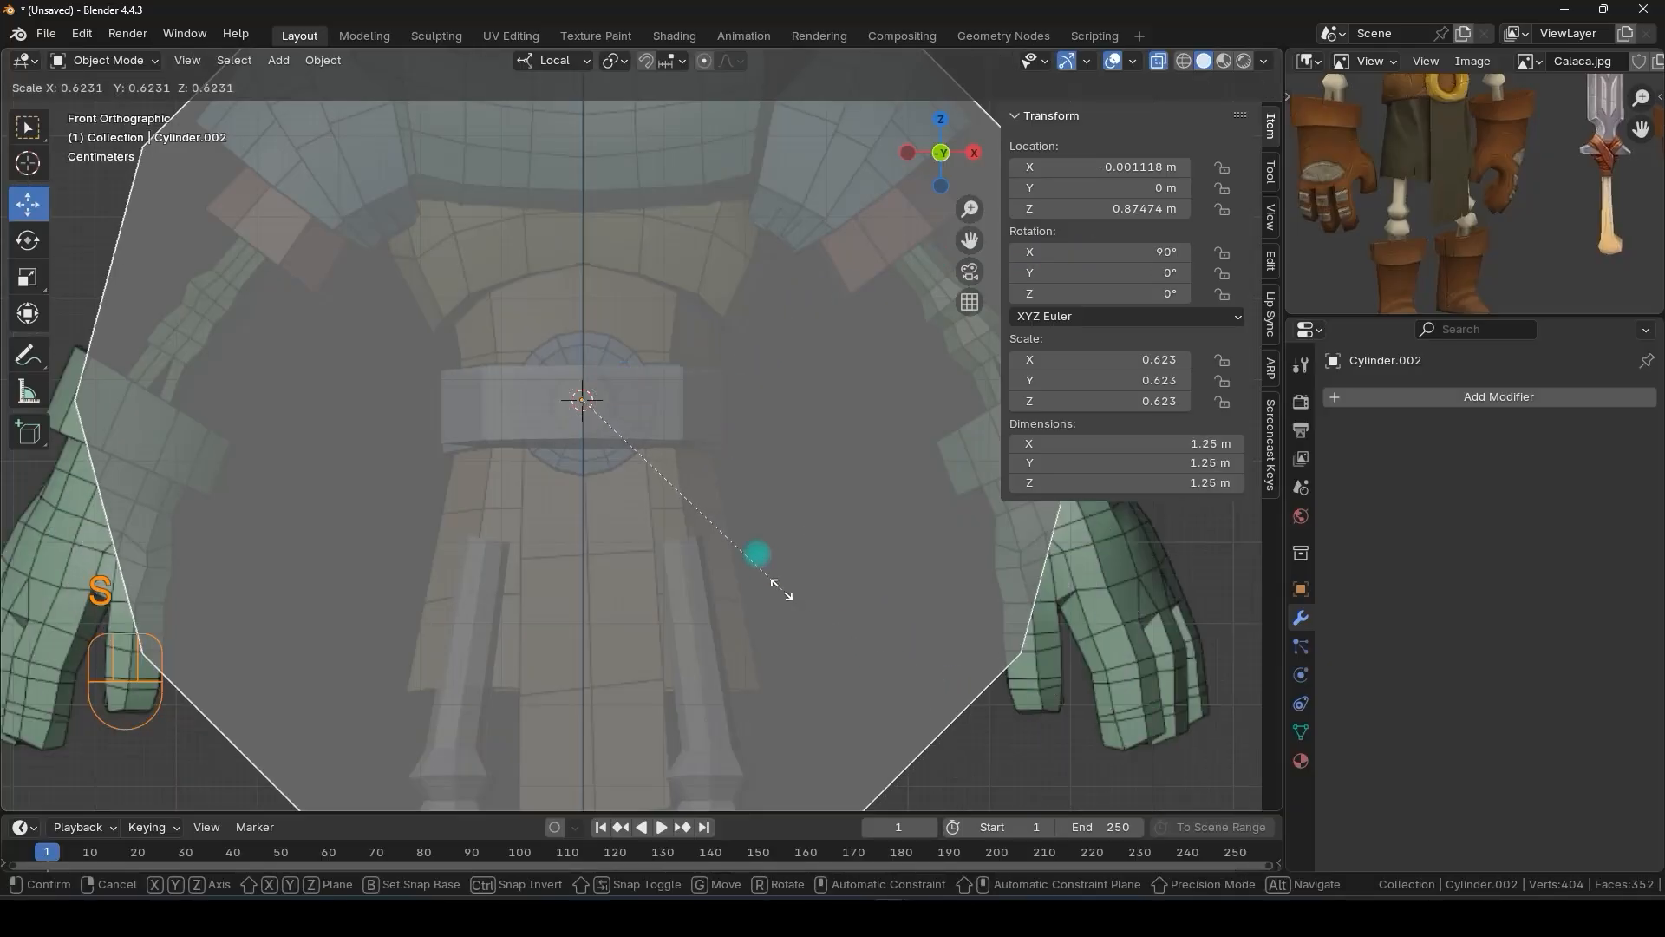
left_click(650, 449)
scroll(646, 444, "up", 3)
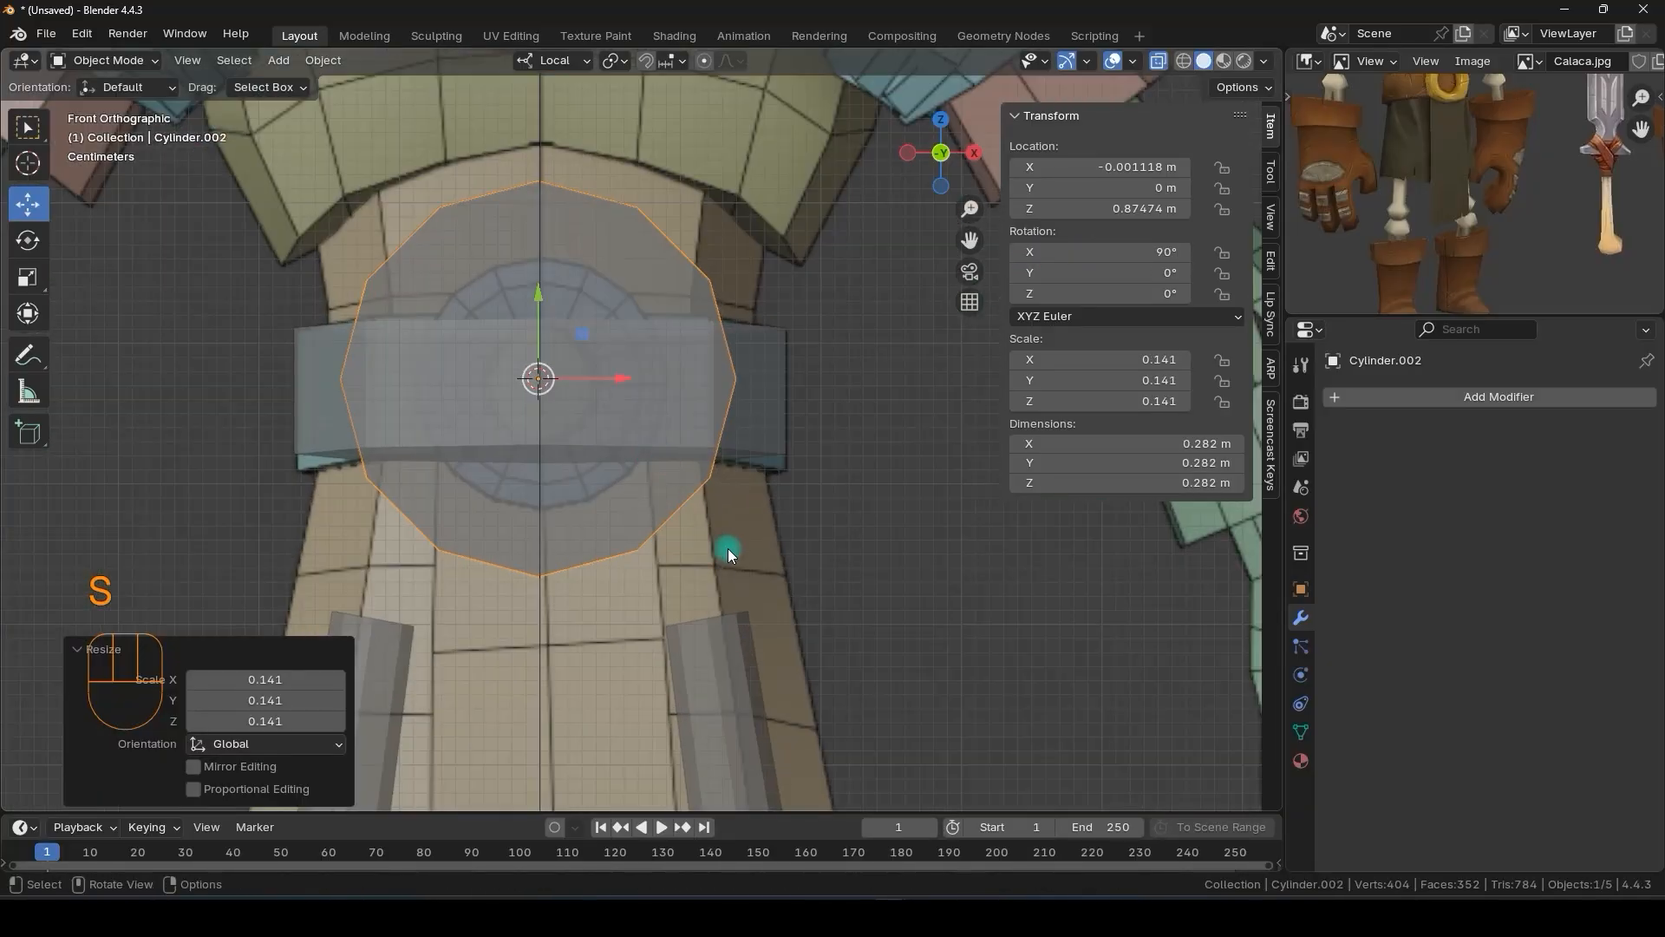
key("s")
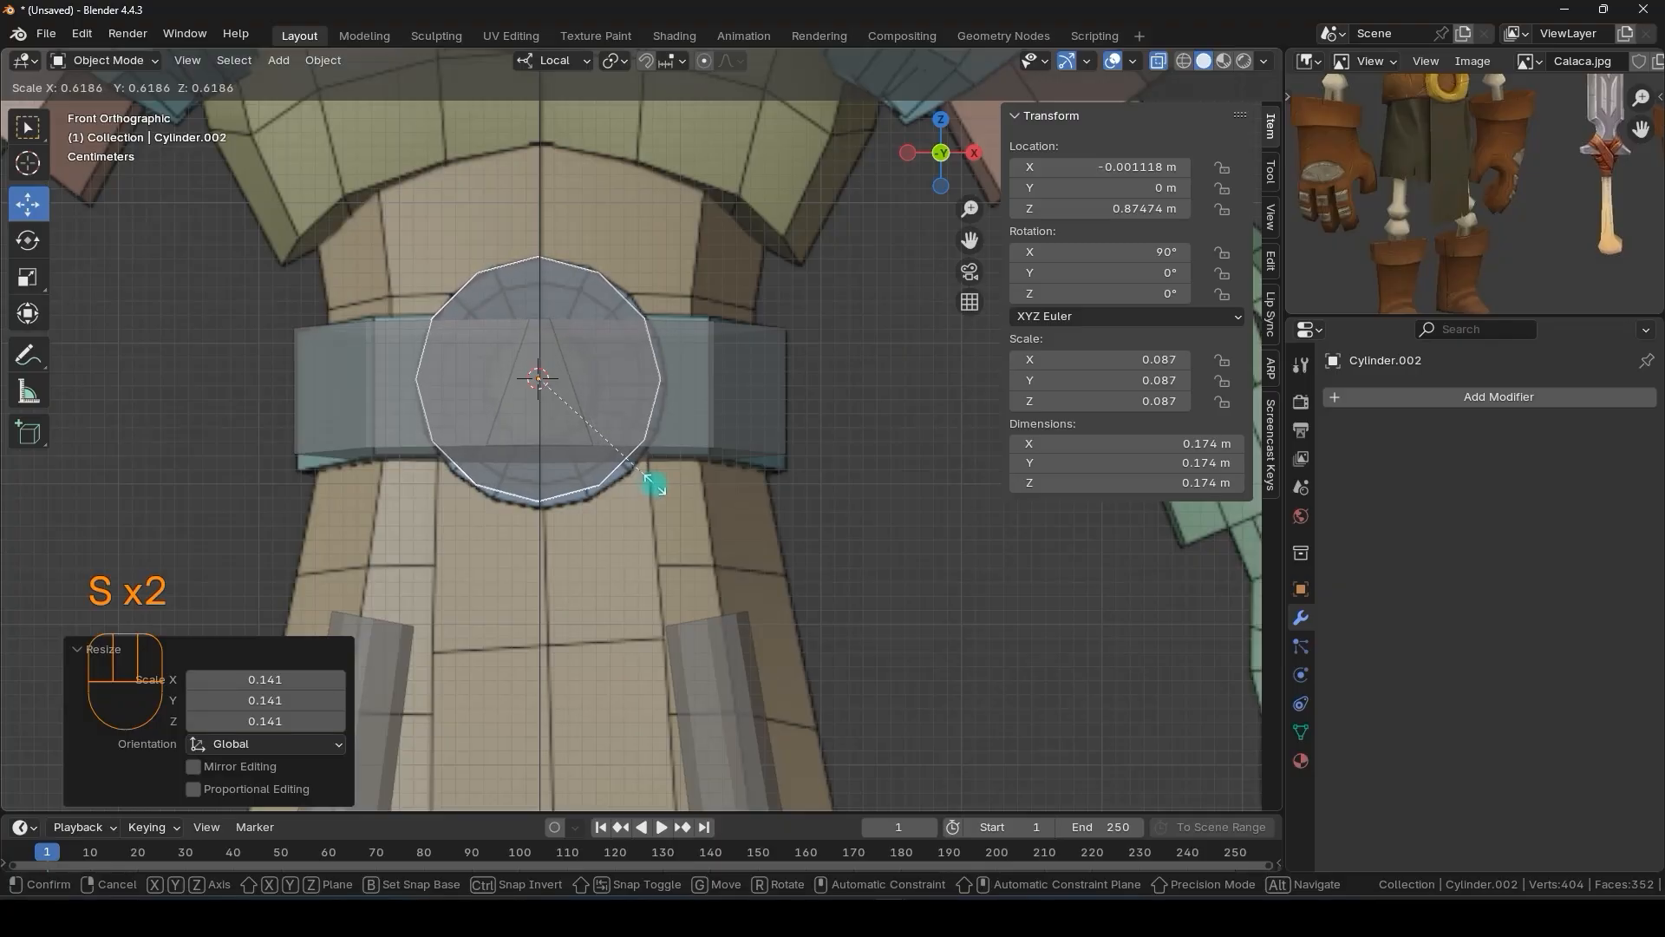
left_click(654, 484)
middle_click_drag(566, 428, 586, 471, "shift")
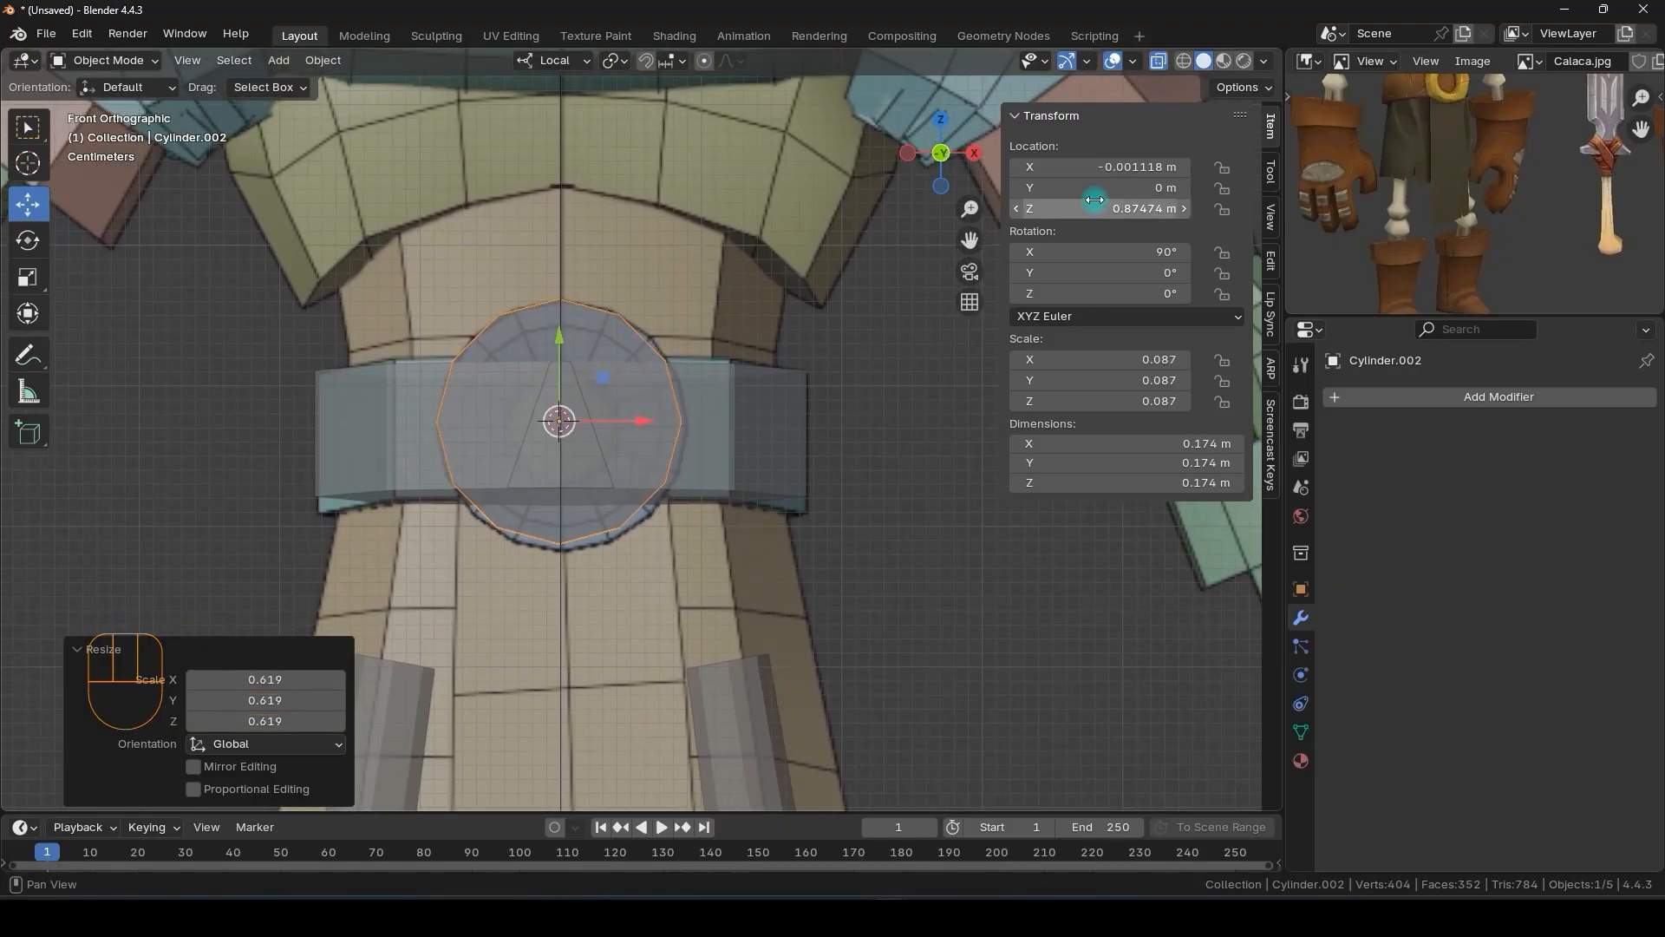
- Centre the buckle cylinder on the character by setting its X location to 0 m
left_click(1096, 167)
left_click(1096, 167)
type("0")
key("Return")
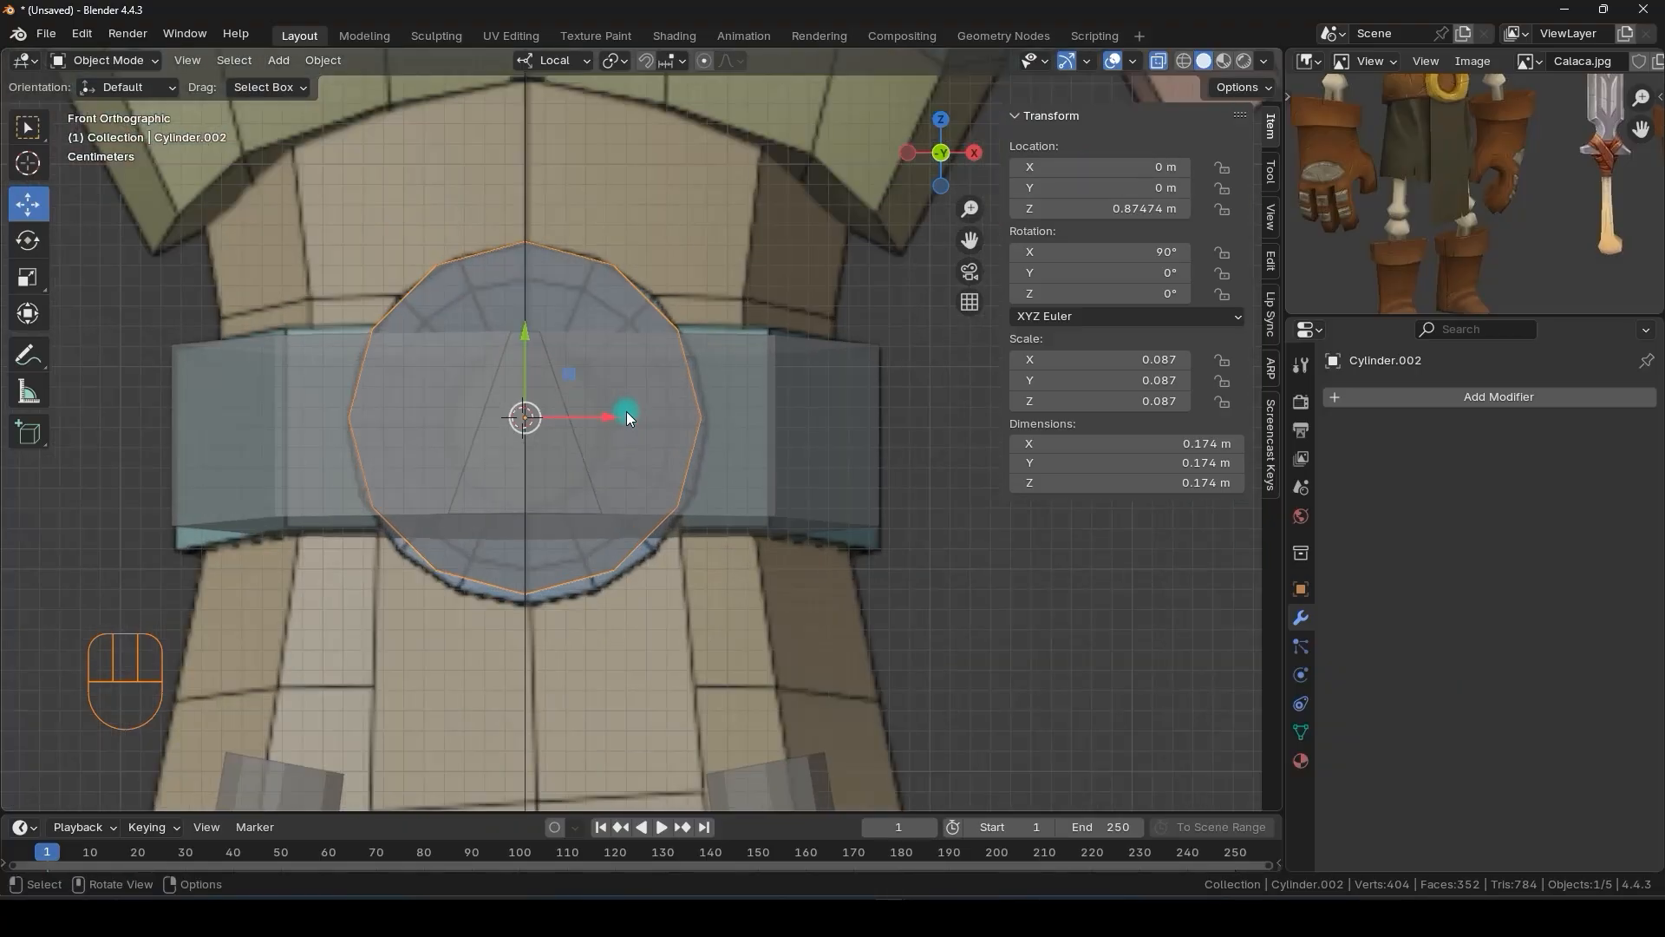
- In right view, move the buckle cylinder about 0.0986 m along local Z to the belt's front and scale it by about 0.204 along local Z
middle_click_drag(626, 411, 450, 408)
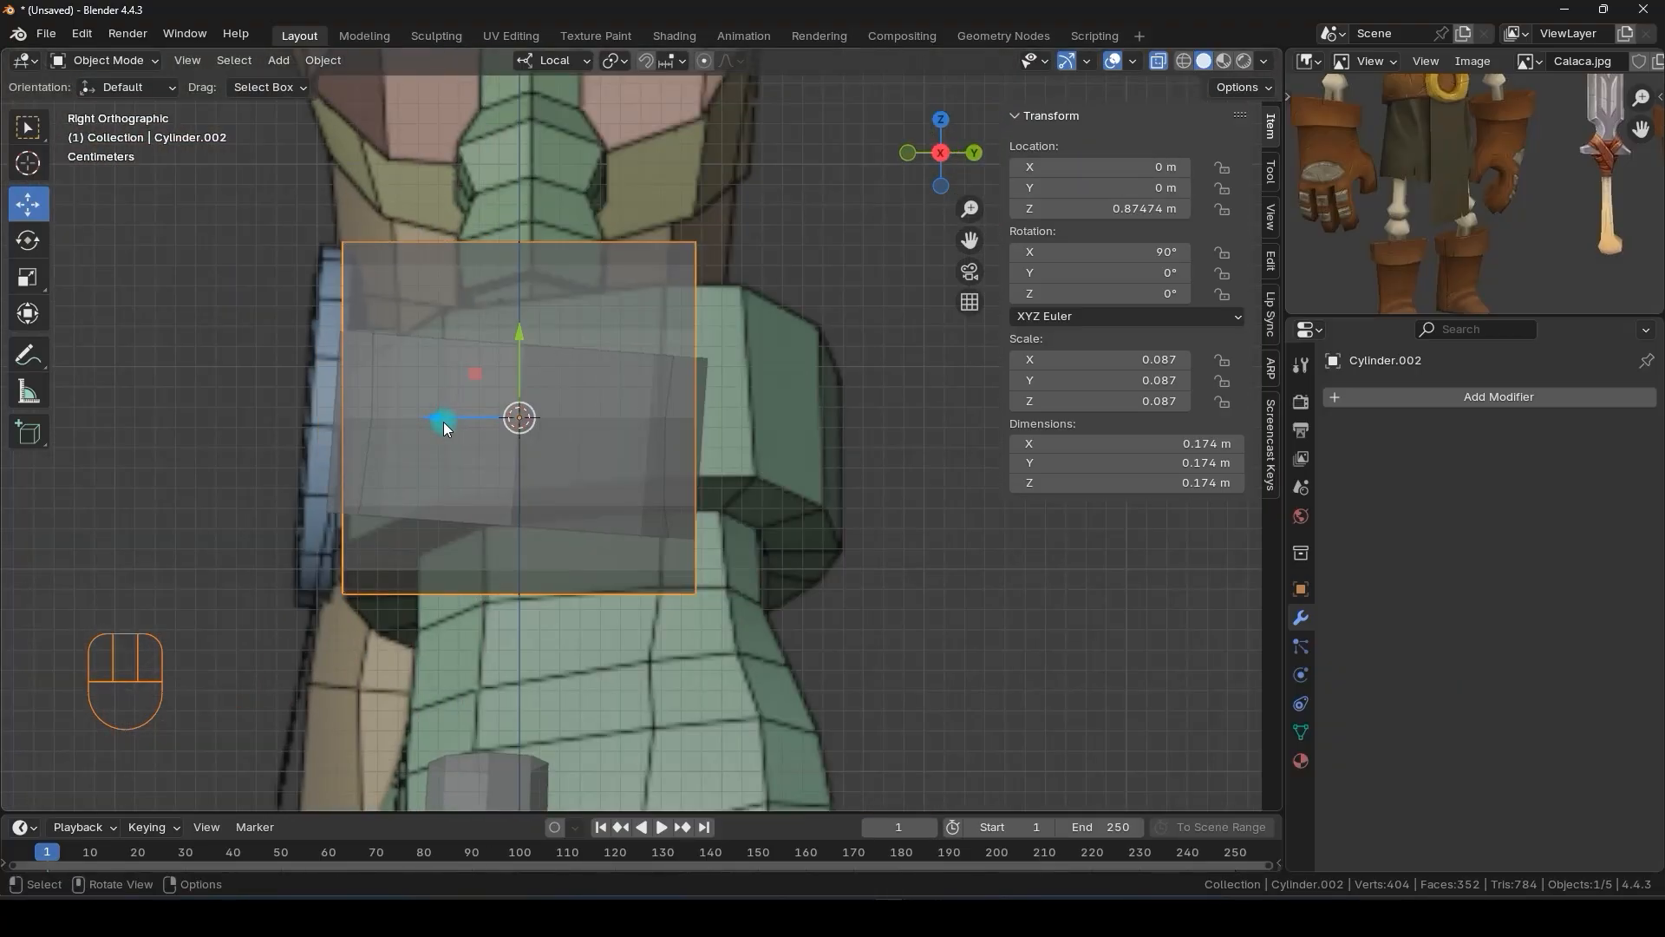
left_click_drag(446, 411, 225, 407)
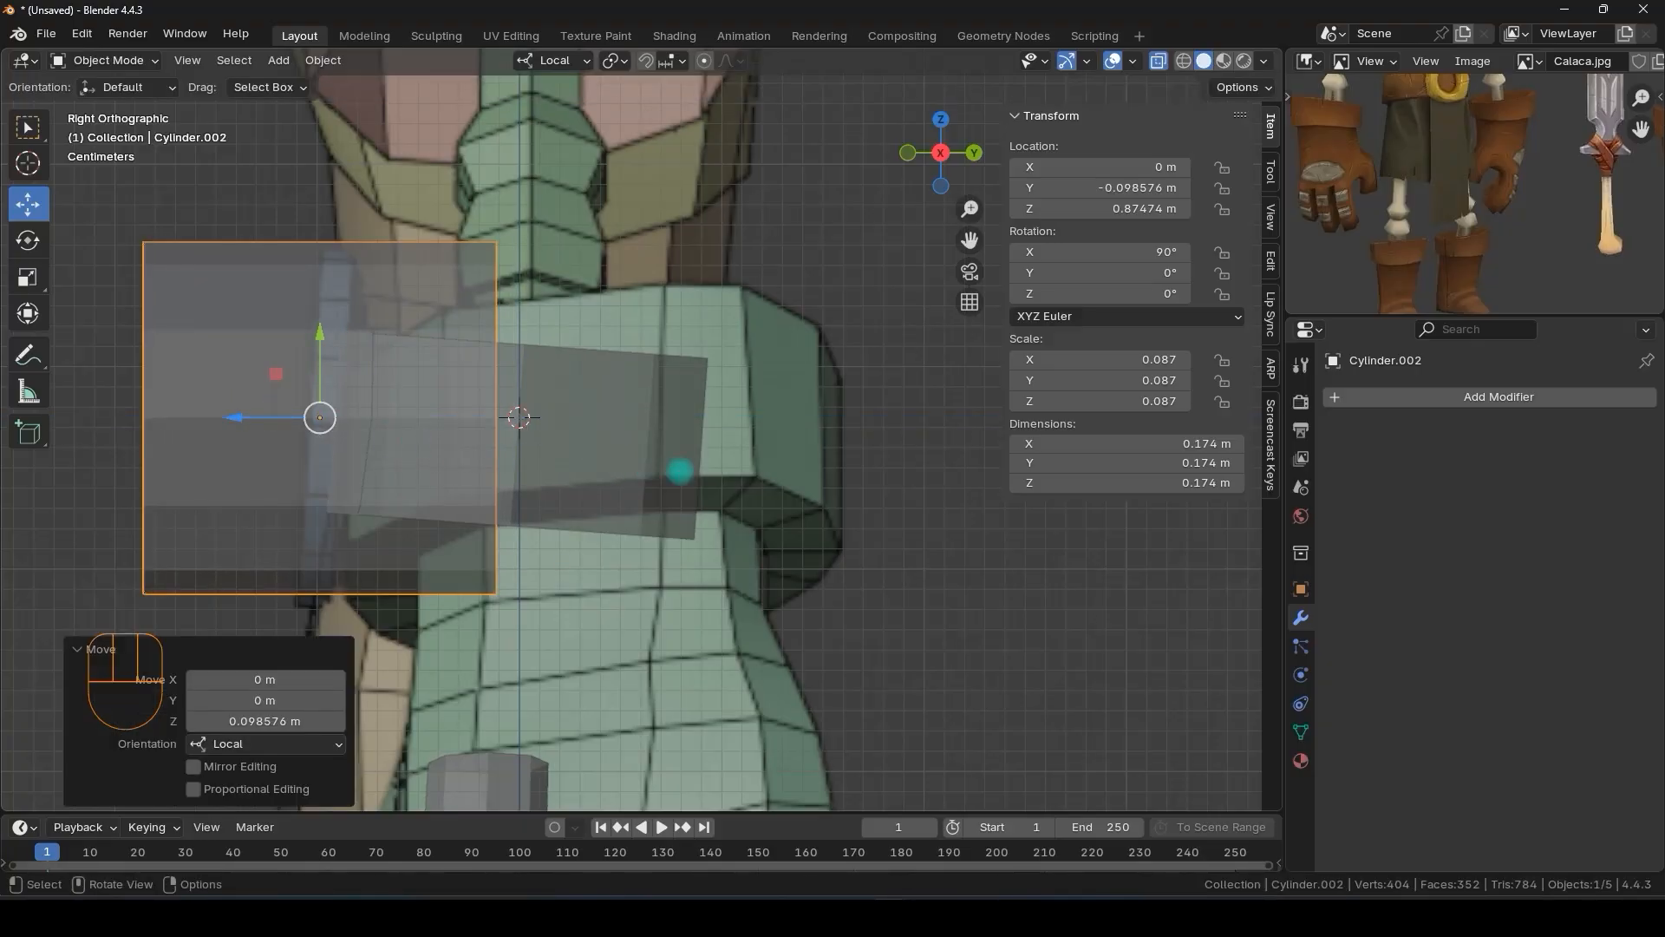
key("s")
key("z")
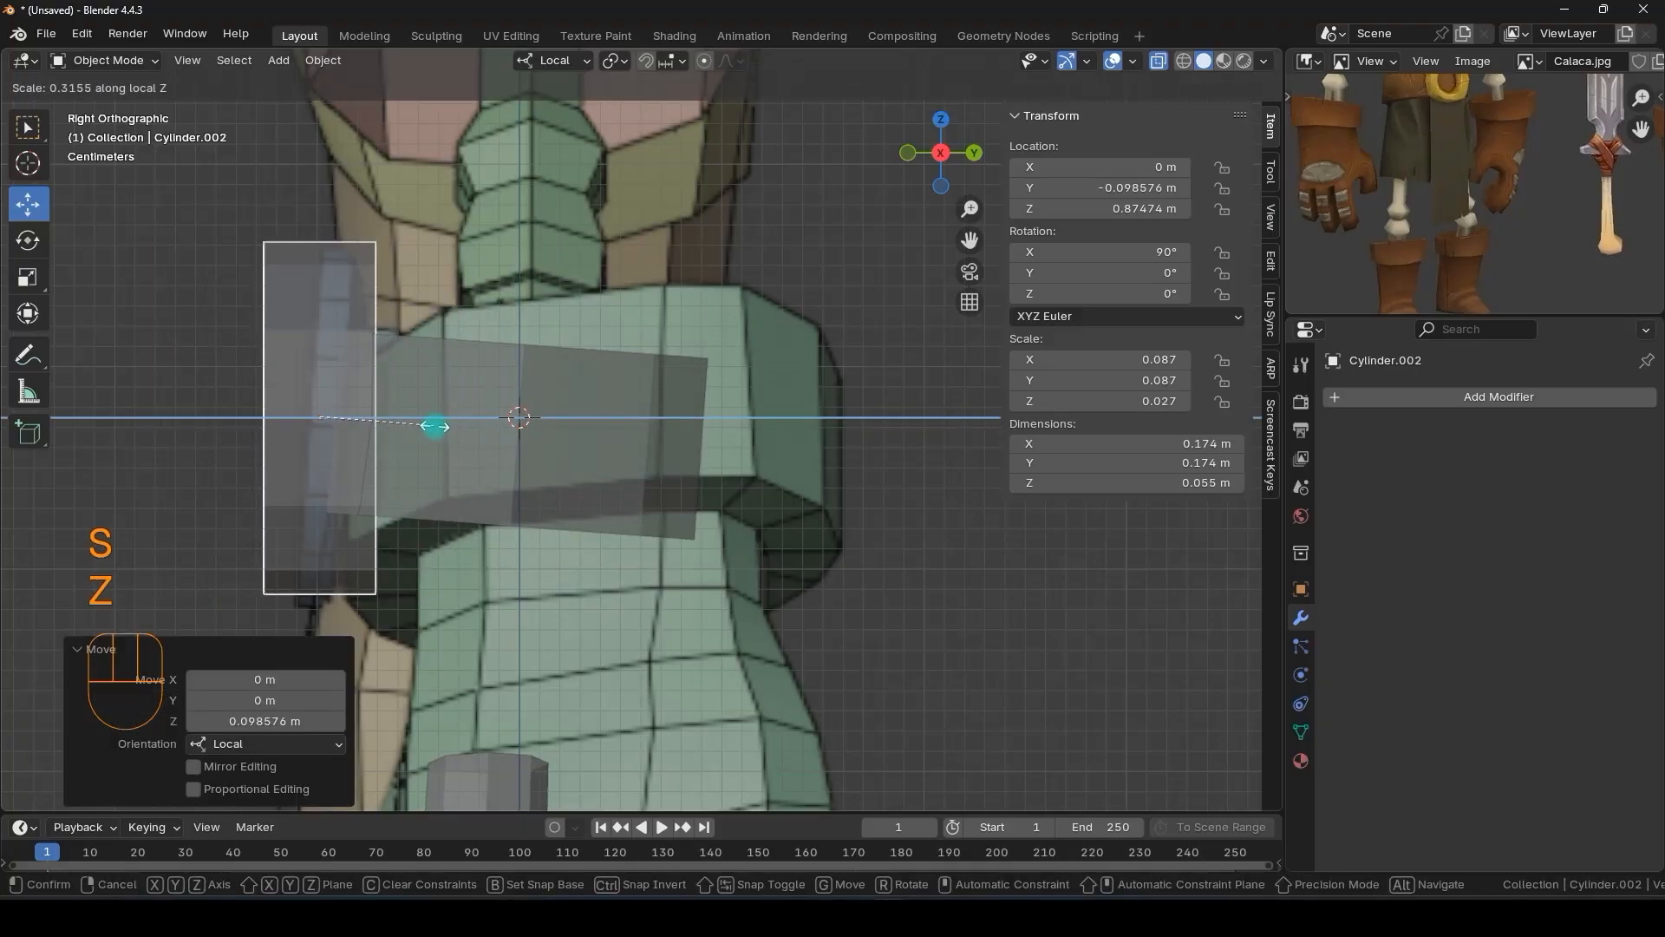
left_click(389, 424)
- Tilt the buckle cylinder to an X rotation of 85° and move it about -0.0057 m along its local Z
key("r")
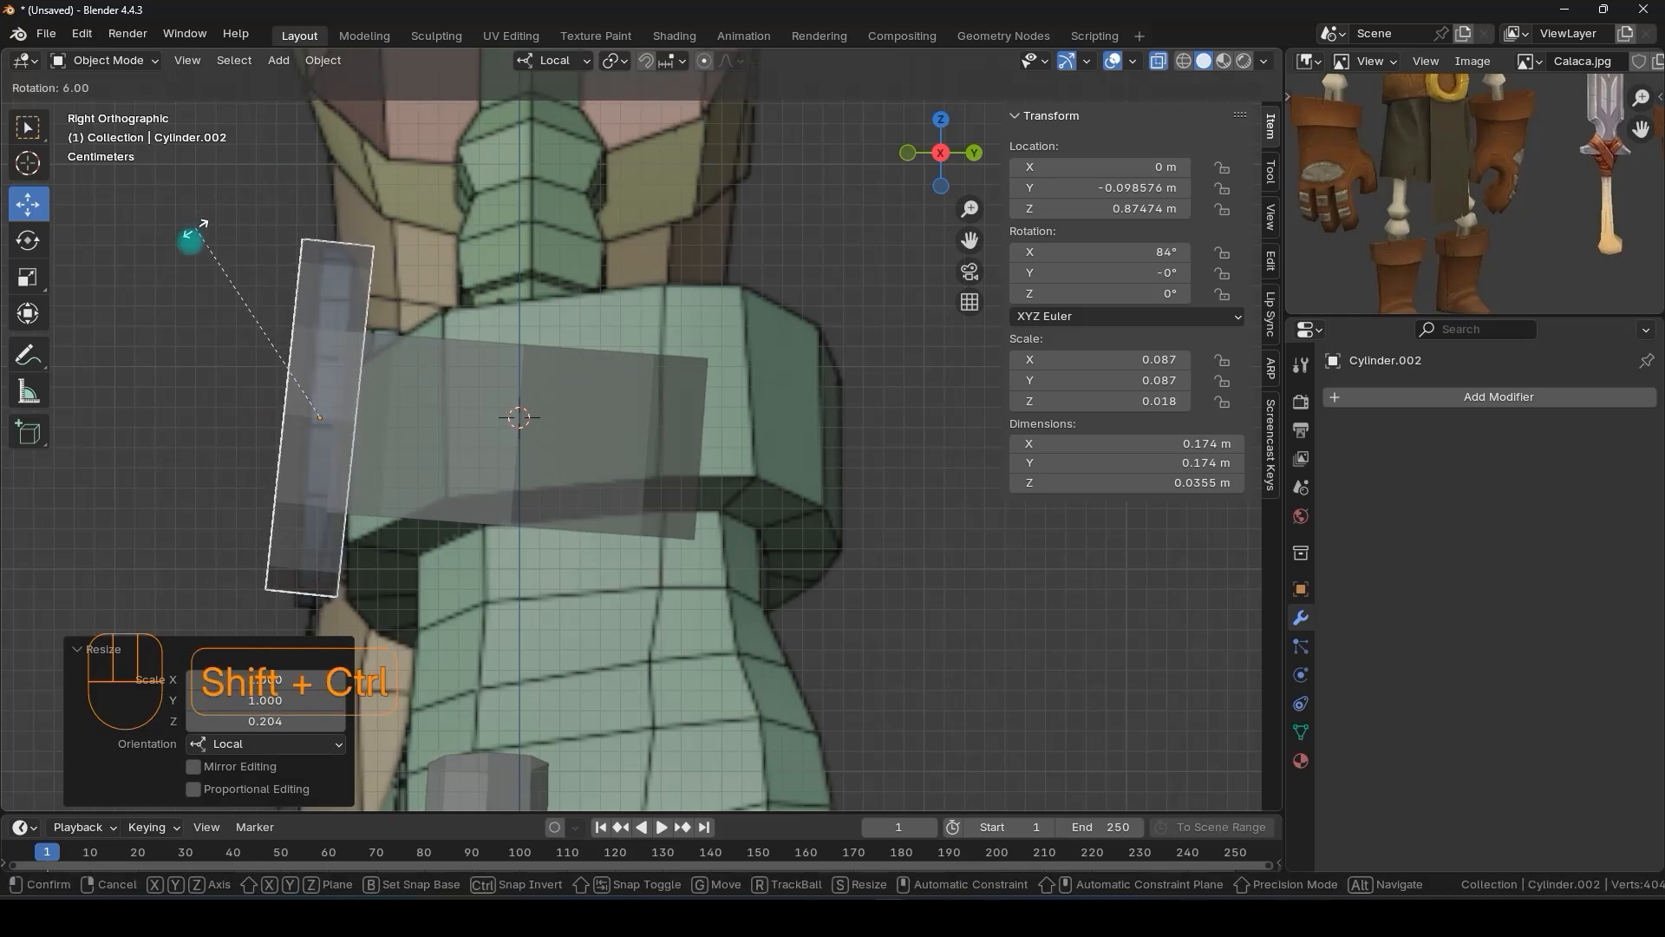
left_click(180, 264)
left_click_drag(222, 406, 247, 410)
- Scale the buckle cylinder by about 0.842 along local Z and move it about -0.0052 m along its local Y, with X-ray off
key("s")
key("z")
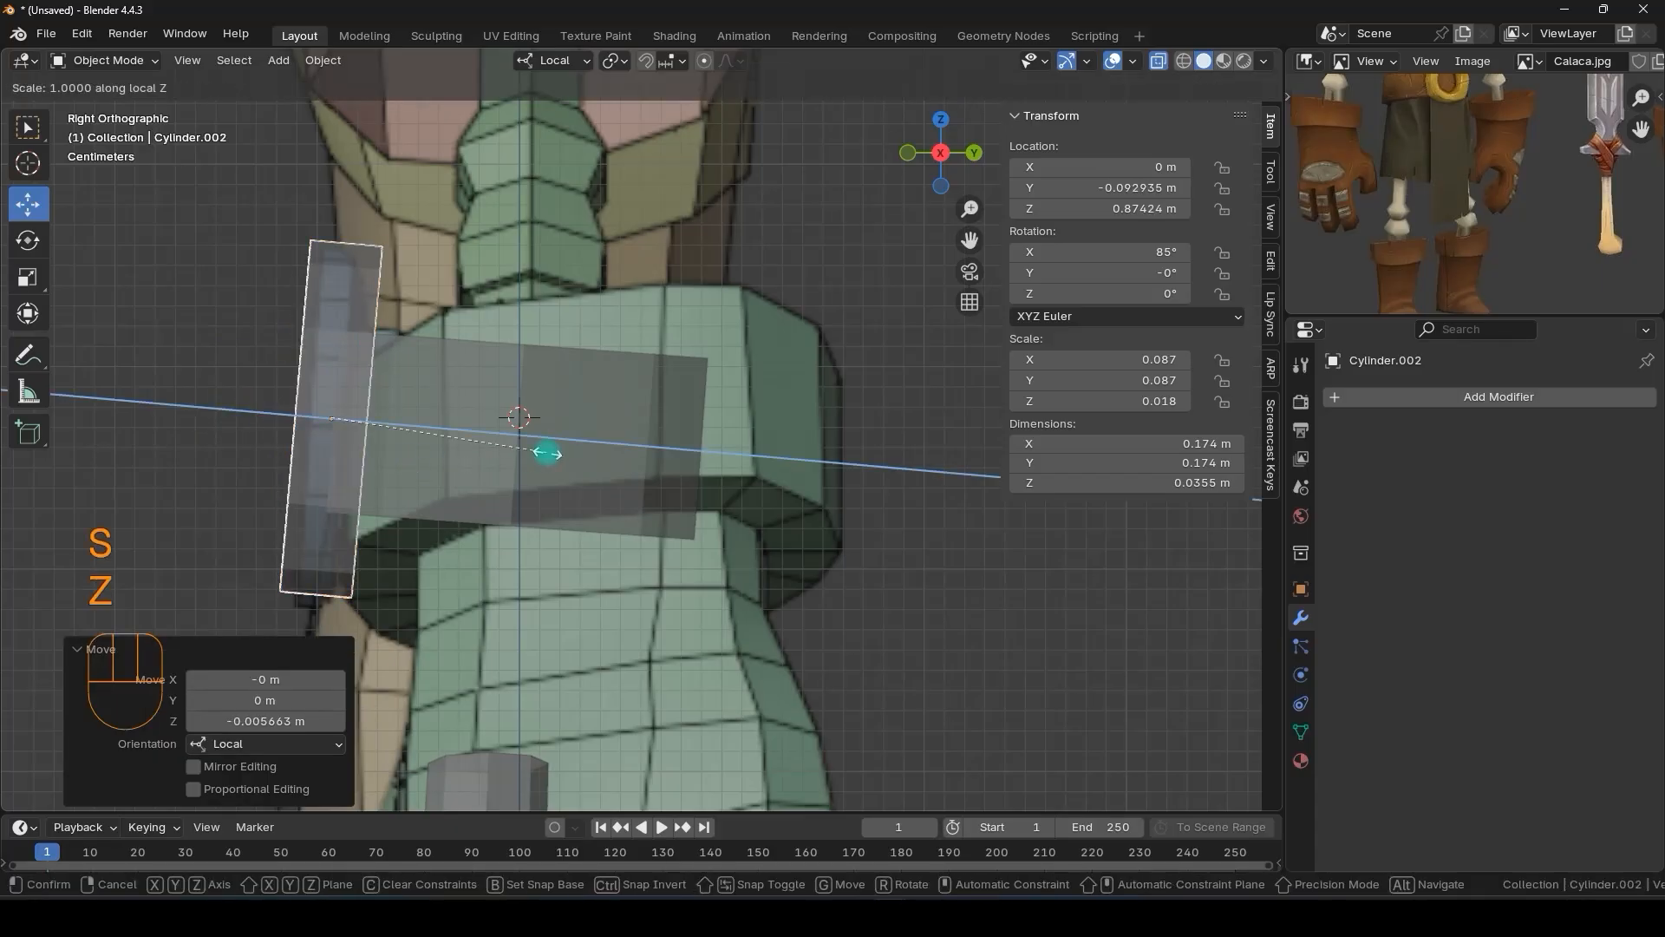
left_click(517, 446)
key("alt+z")
middle_click_drag(391, 404, 425, 341)
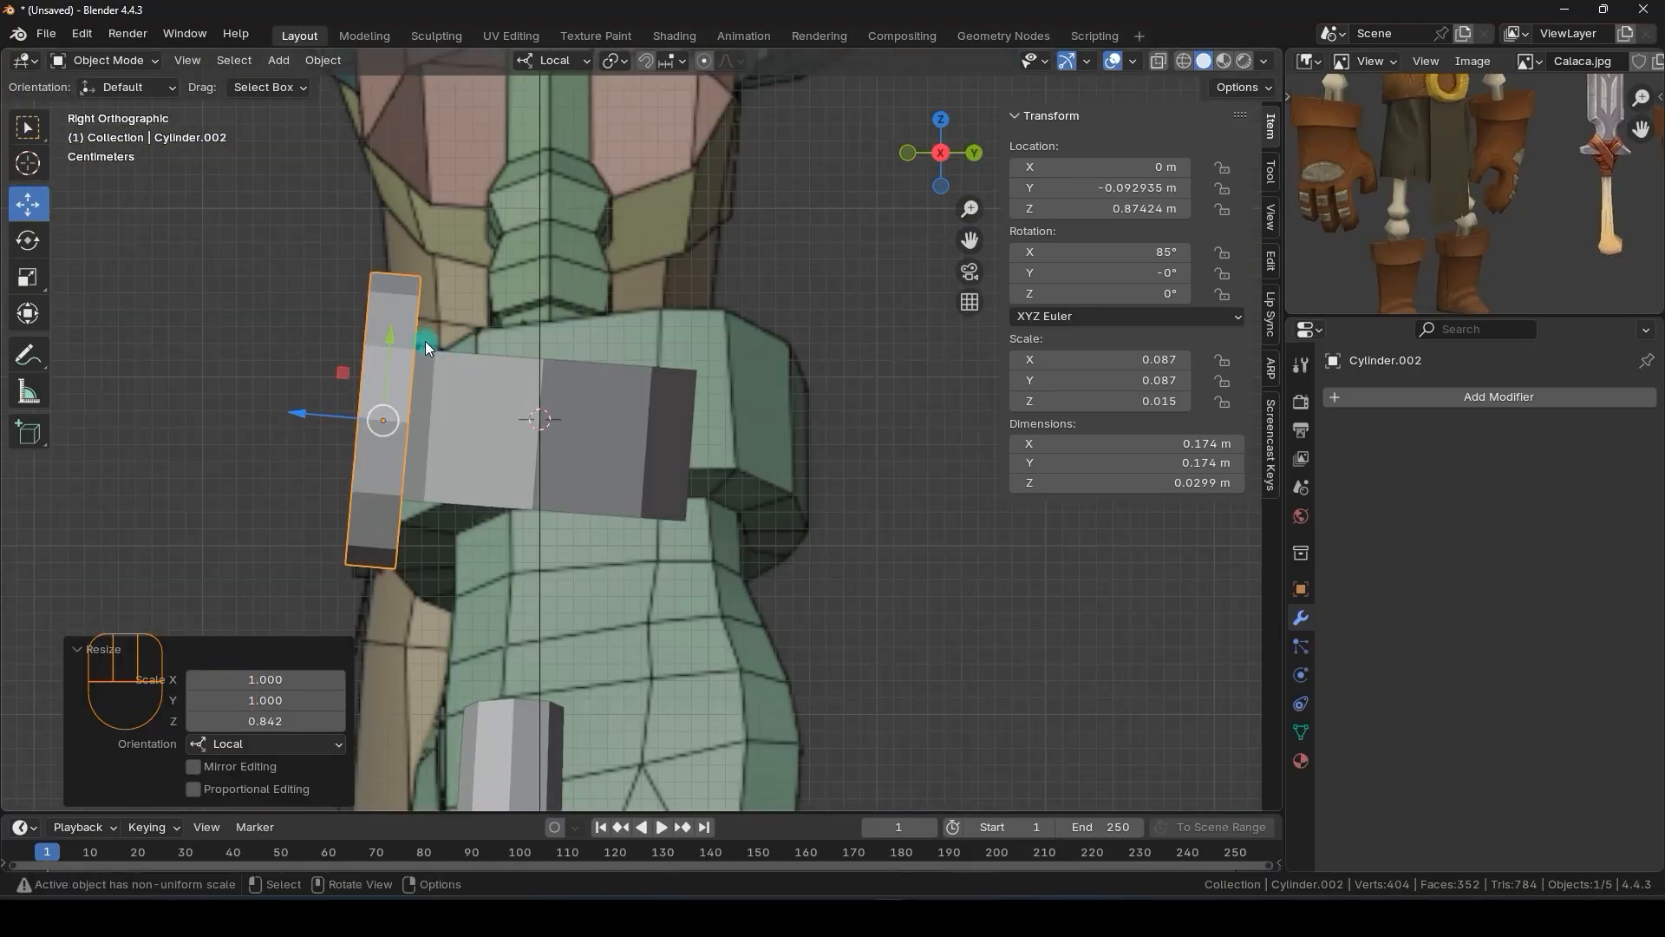
left_click_drag(390, 333, 388, 341)
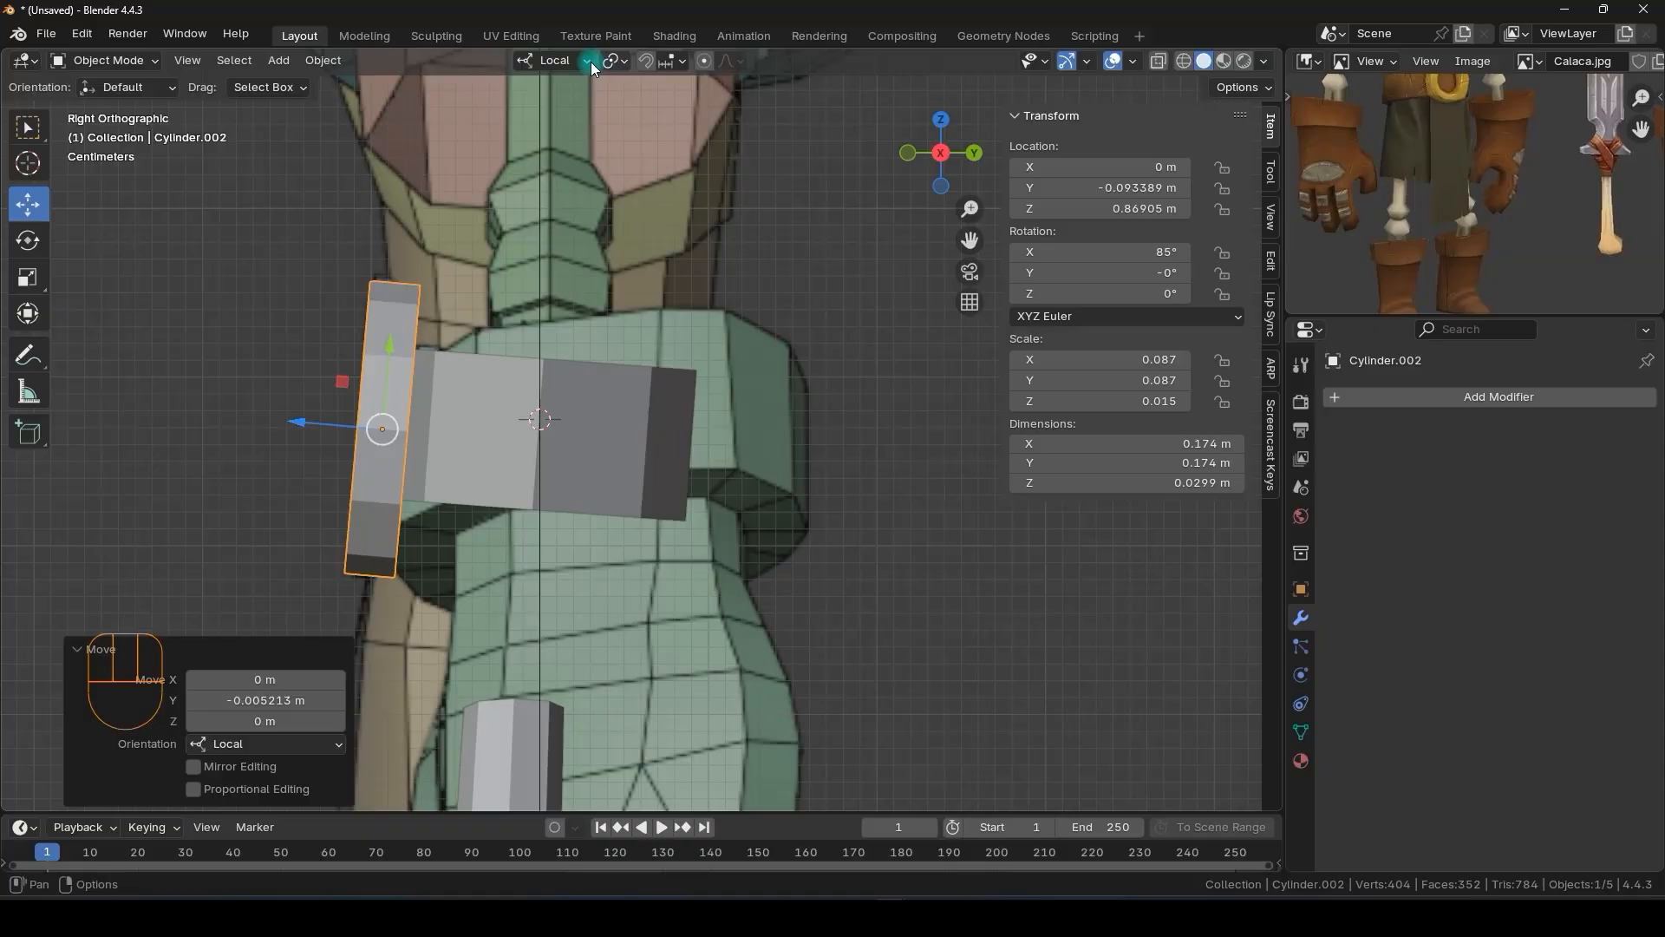
- In Edit Mode with X-ray on, add one centred loop cut around the buckle cylinder's rim
key("alt+z")
middle_click_drag(415, 411, 481, 324, "shift")
scroll(495, 396, "up", 2)
key("Tab")
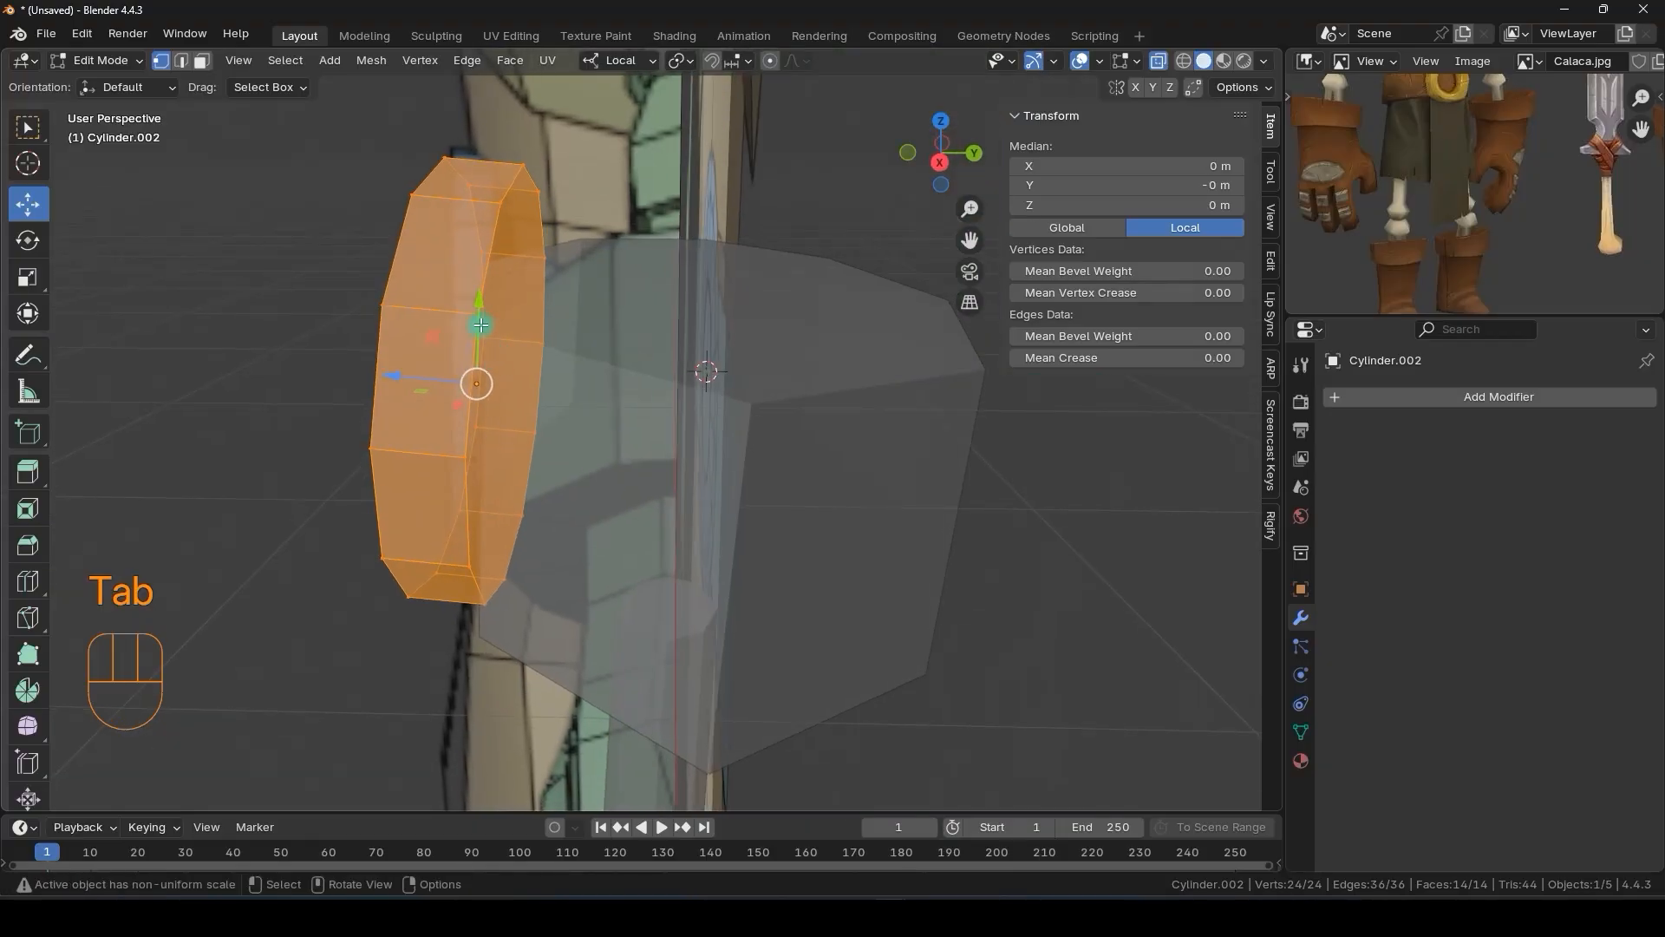
key("ctrl+r")
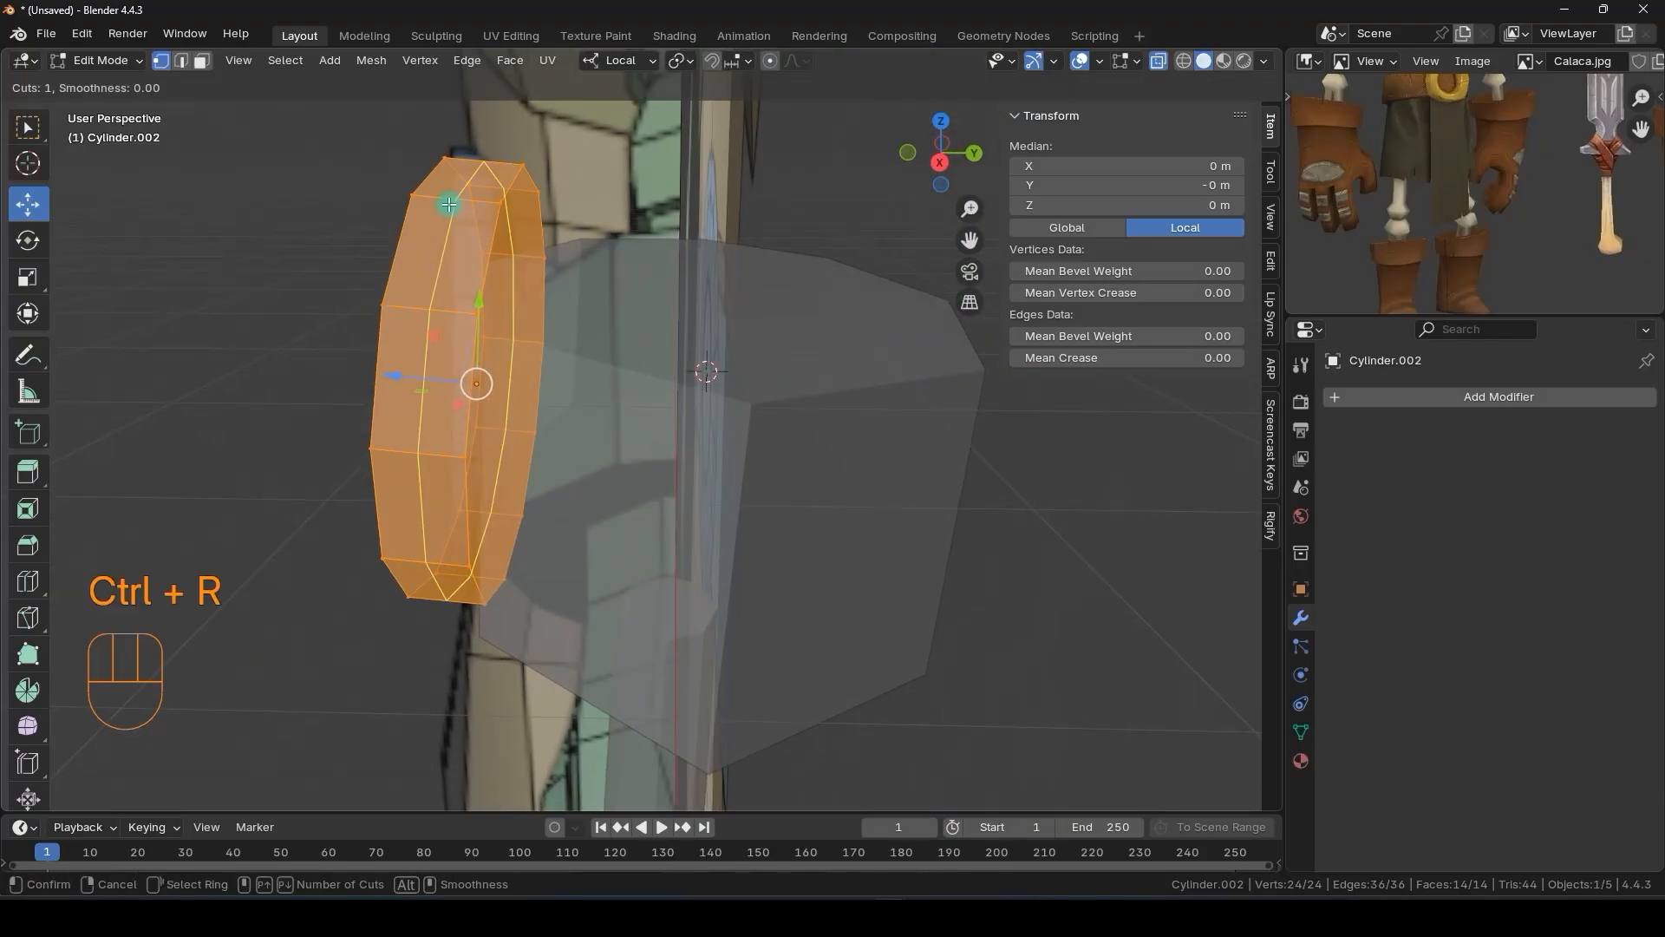
left_click(448, 205)
key("Escape")
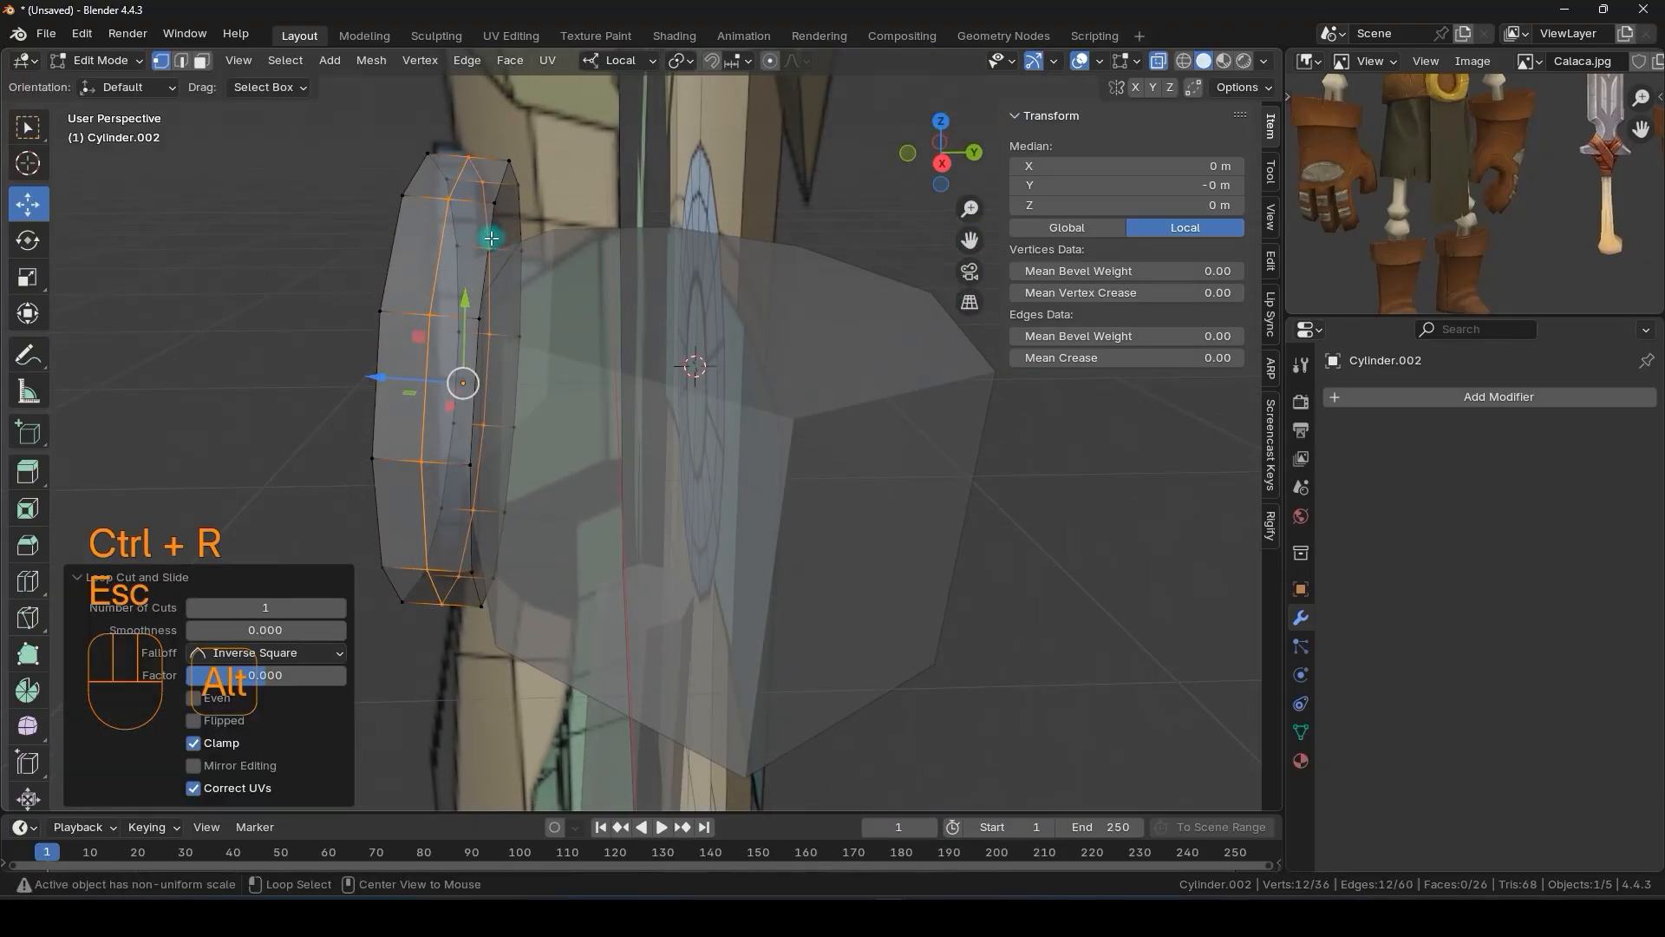
- In face select mode, scale the buckle's back face by about 0.499 so the rear half tapers toward the belt
left_click(491, 236, "alt")
mouse_move(492, 237)
middle_mouse_down()
mouse_move(538, 284)
mouse_move(531, 255)
middle_mouse_up()
key("alt+z")
key("alt+z")
left_click(203, 61)
key("alt+z")
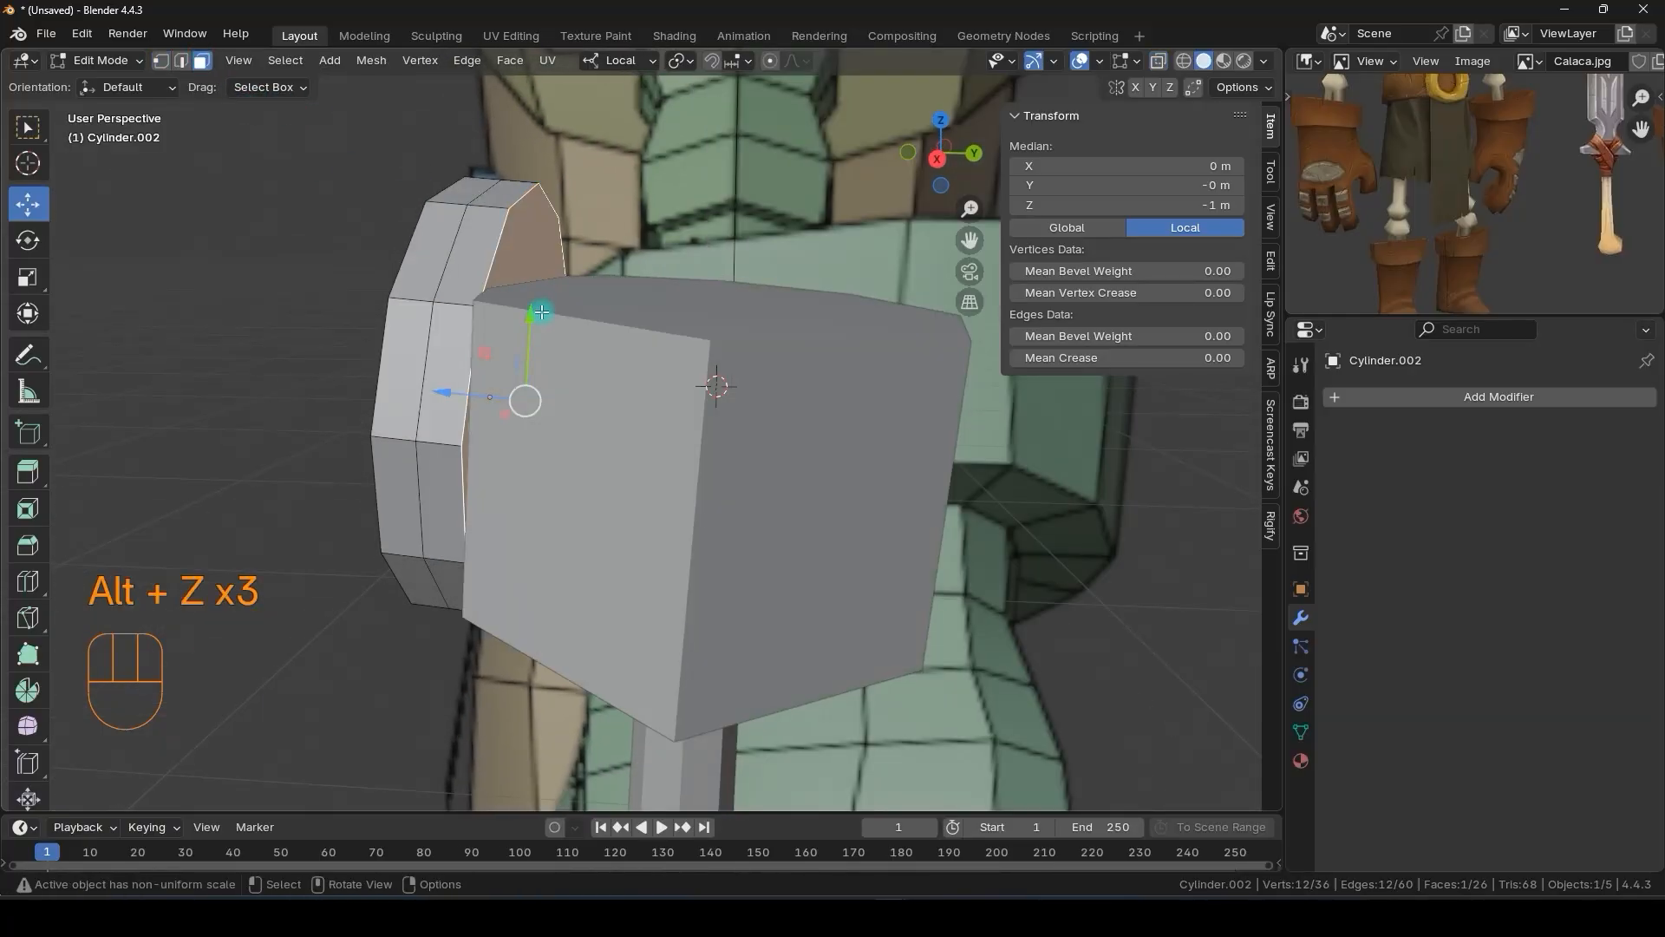
middle_click_drag(542, 313, 584, 331)
key("s")
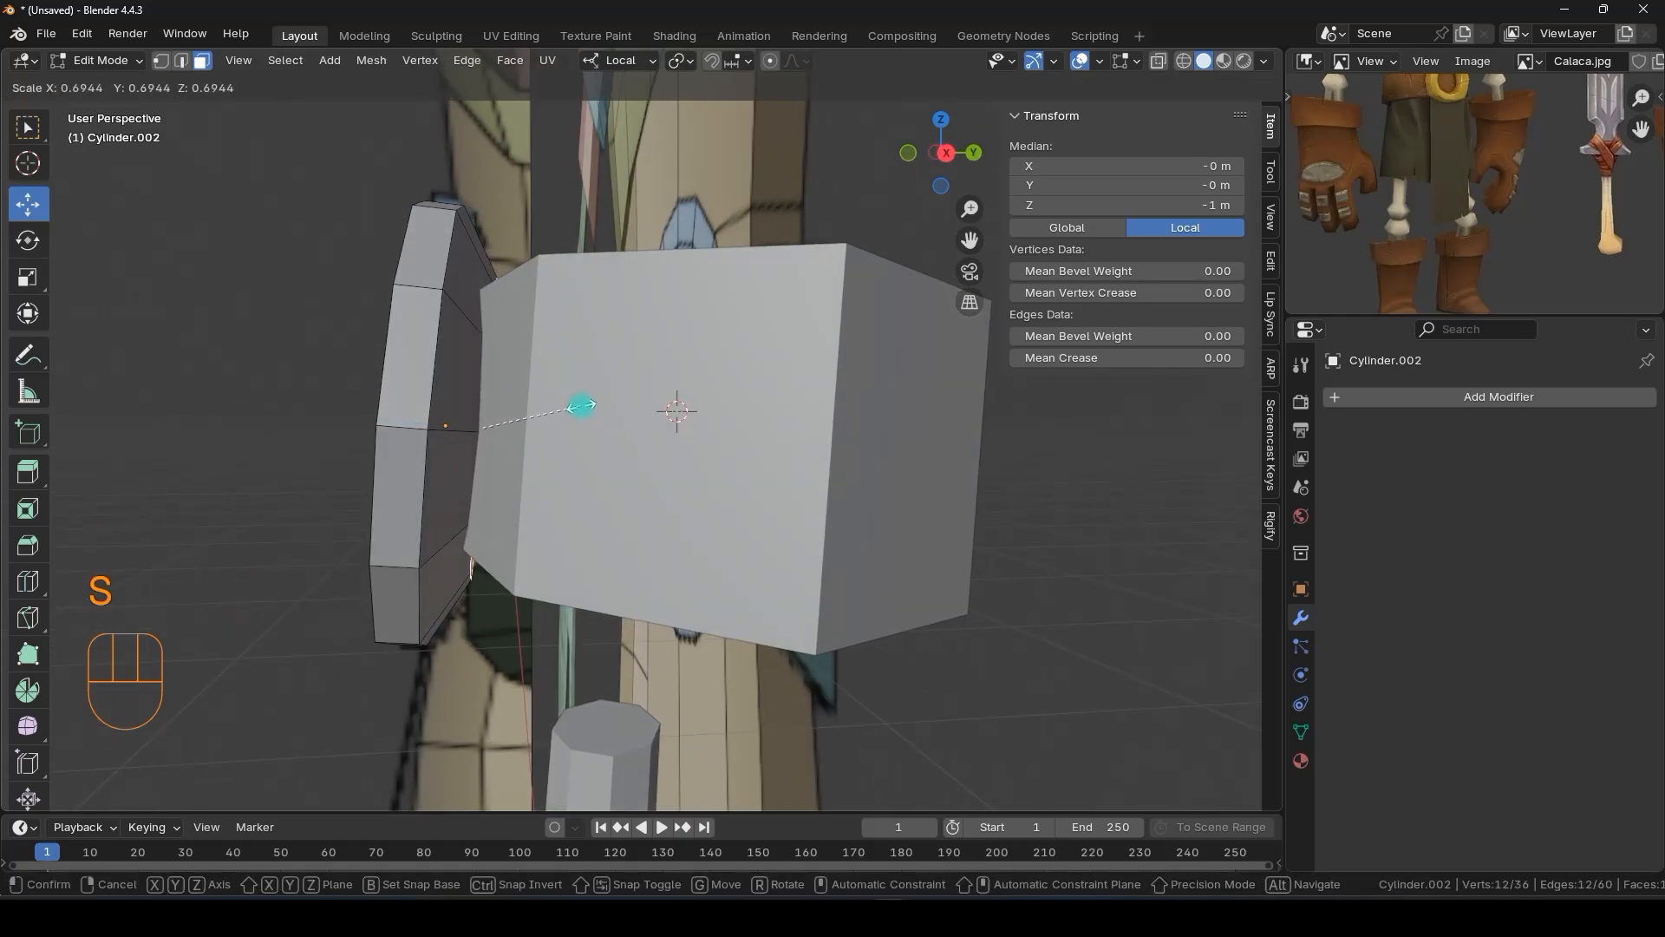
left_click(546, 396)
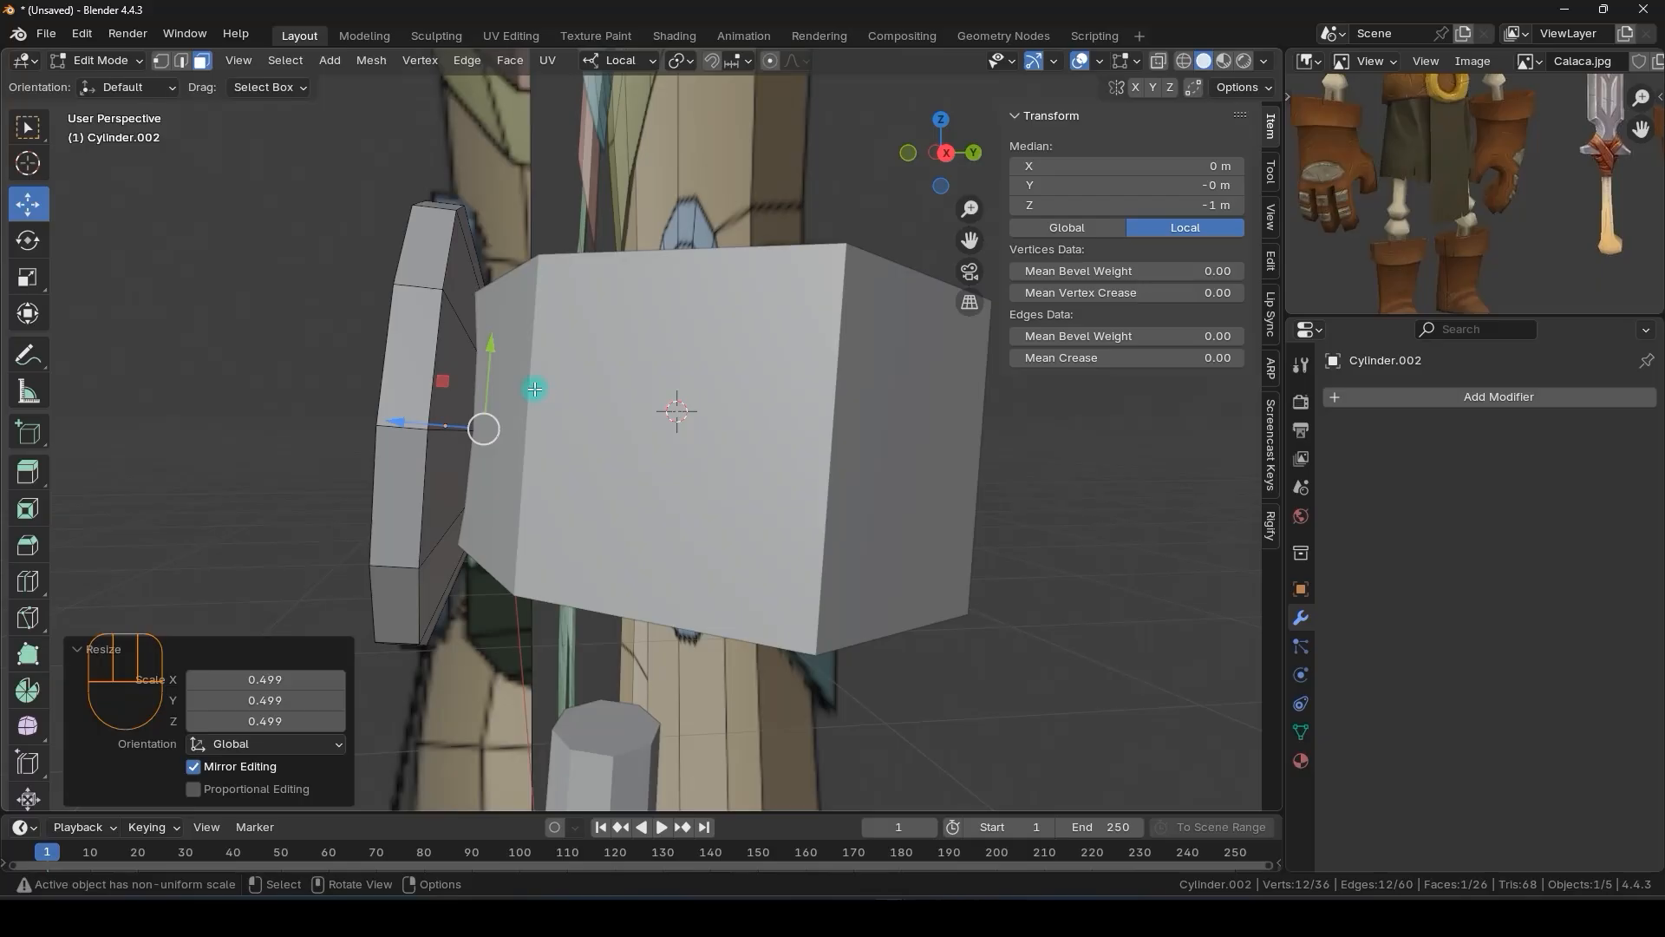
- Inset the buckle's front face by about 0.407 m, viewing the mesh with X-ray off
middle_click_drag(543, 387, 651, 408, "alt")
key("alt+z")
key("alt+z")
key("alt+z")
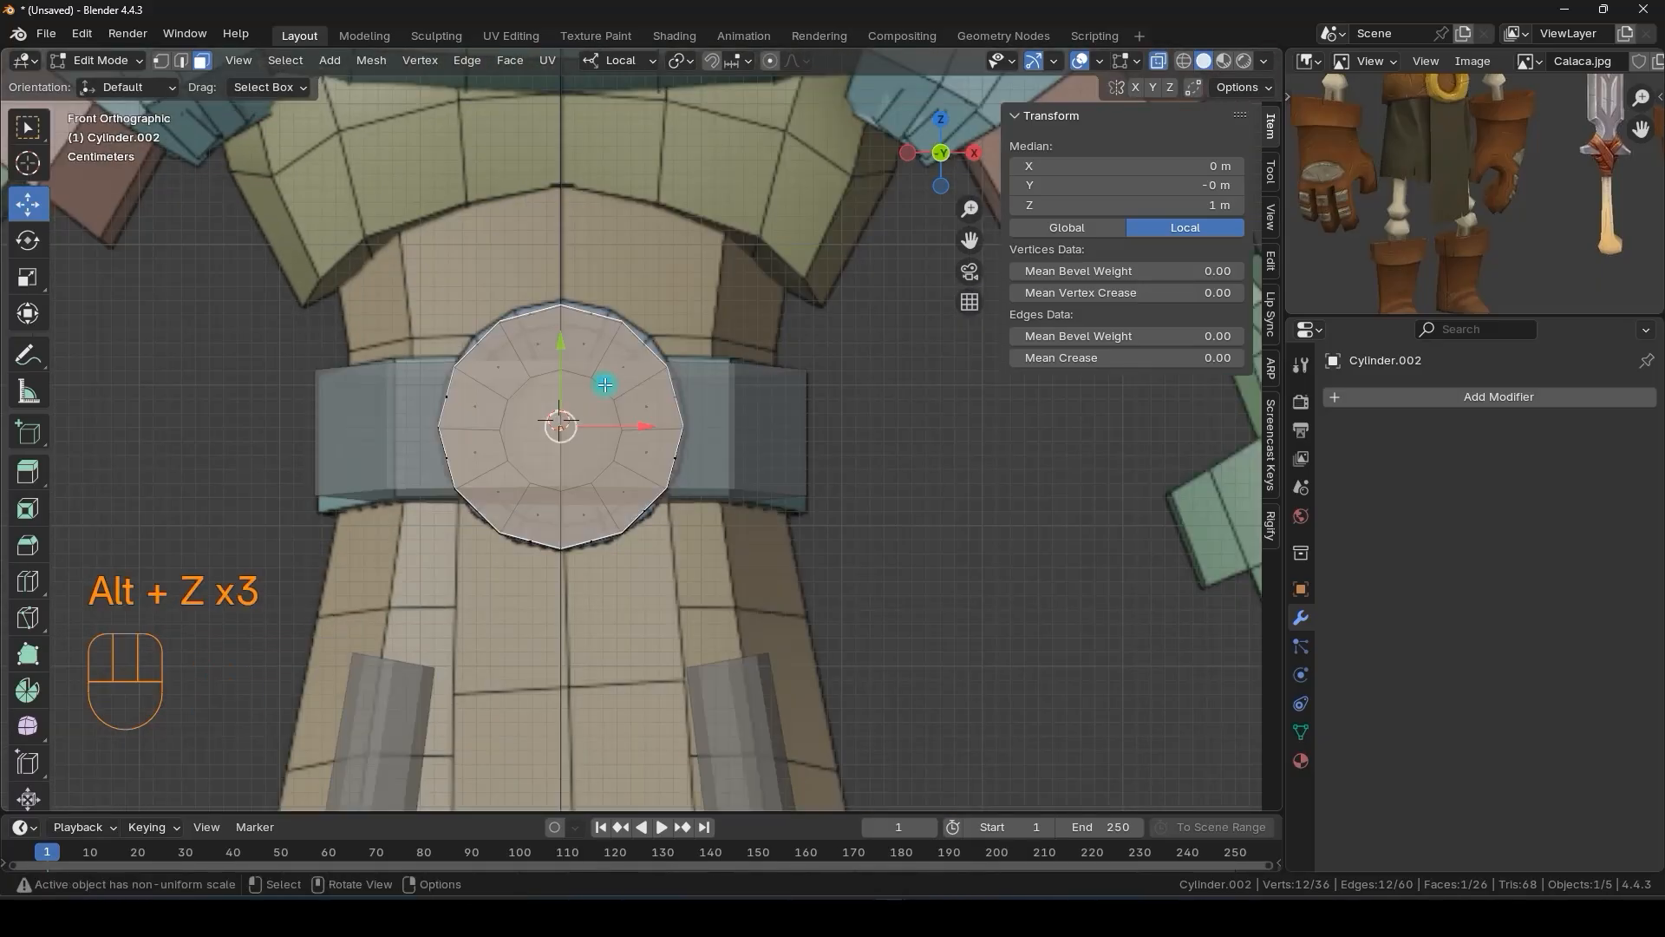
scroll(515, 389, "up", 3)
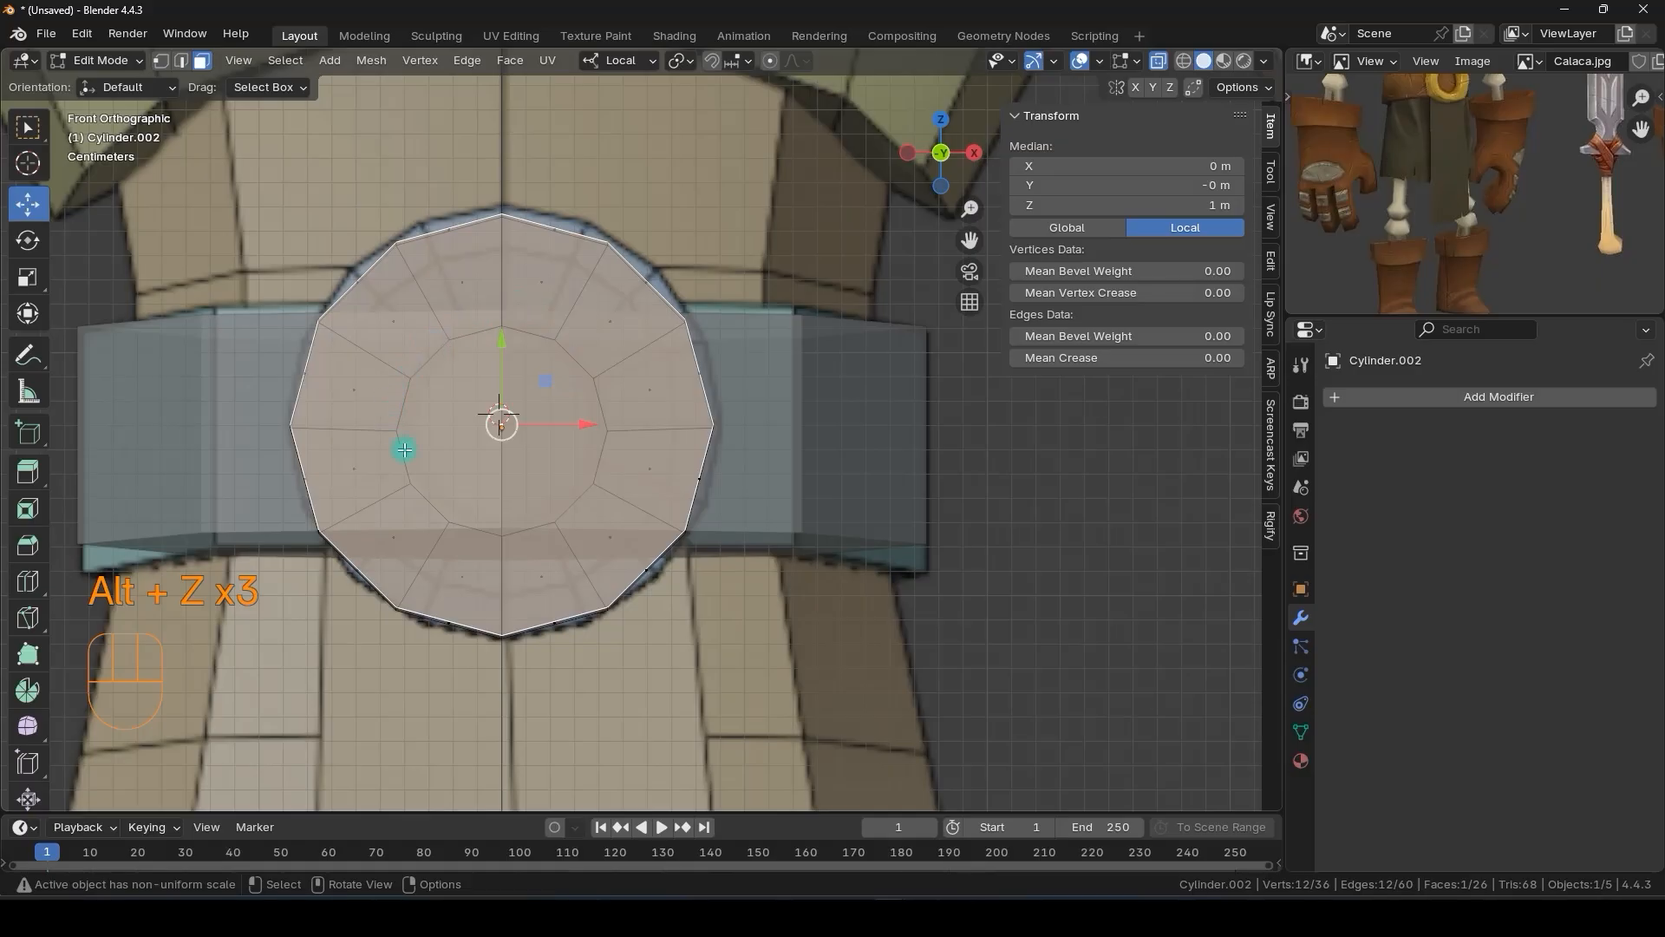
key("alt+z")
middle_click_drag(543, 331, 503, 401)
key("i")
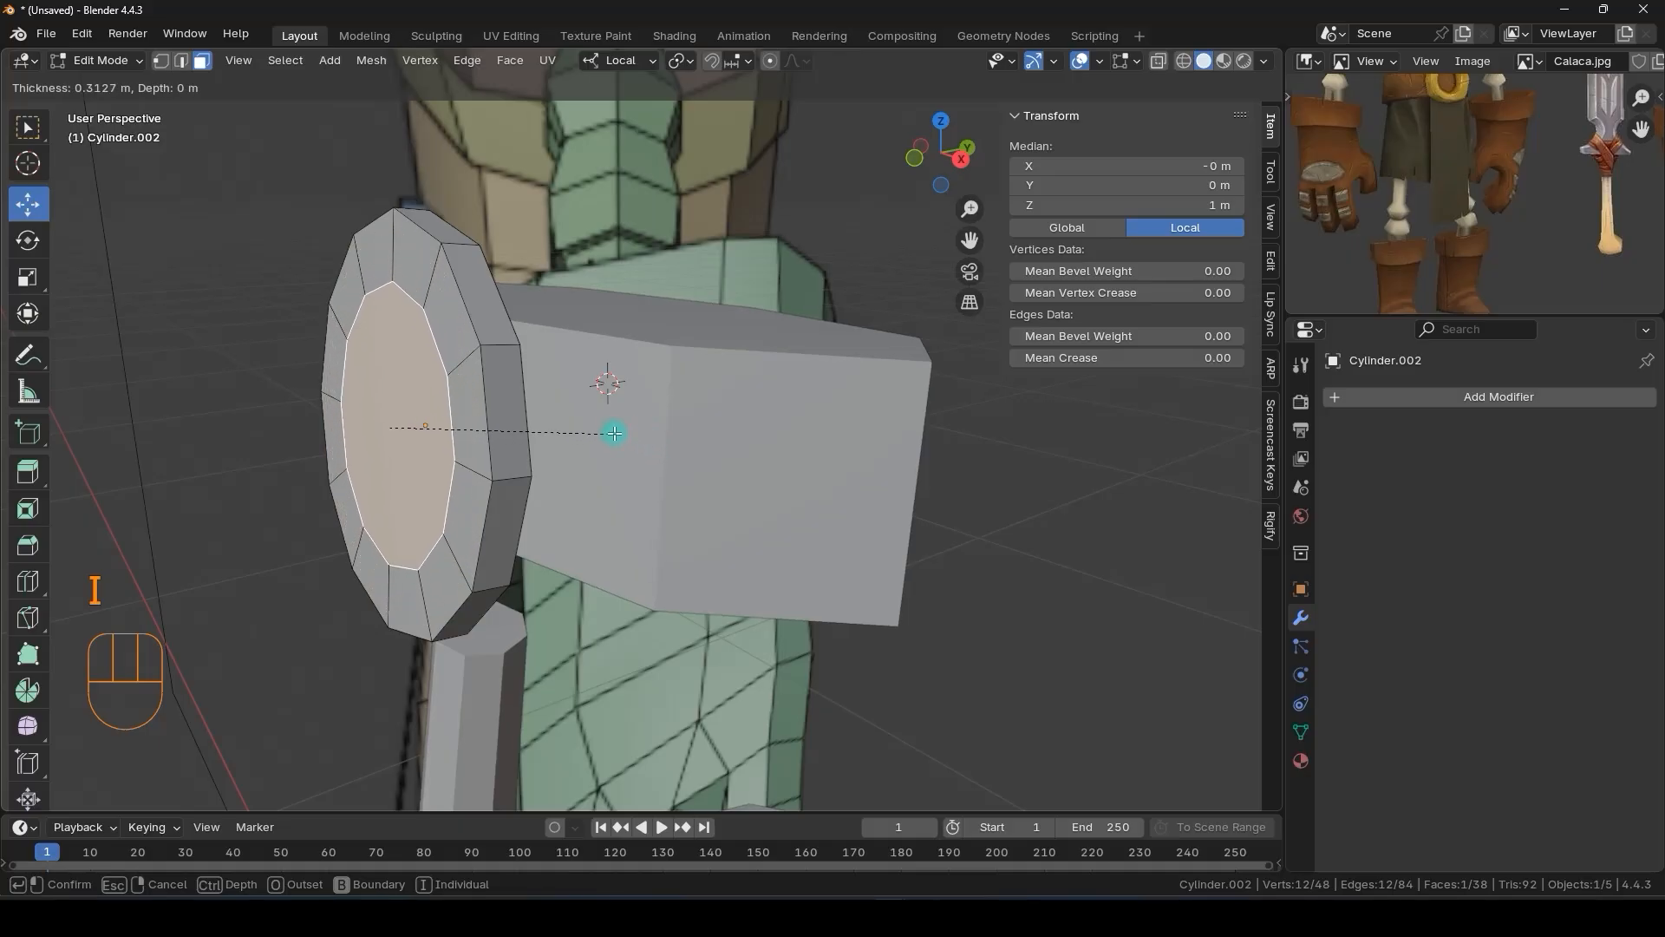
left_click(596, 431)
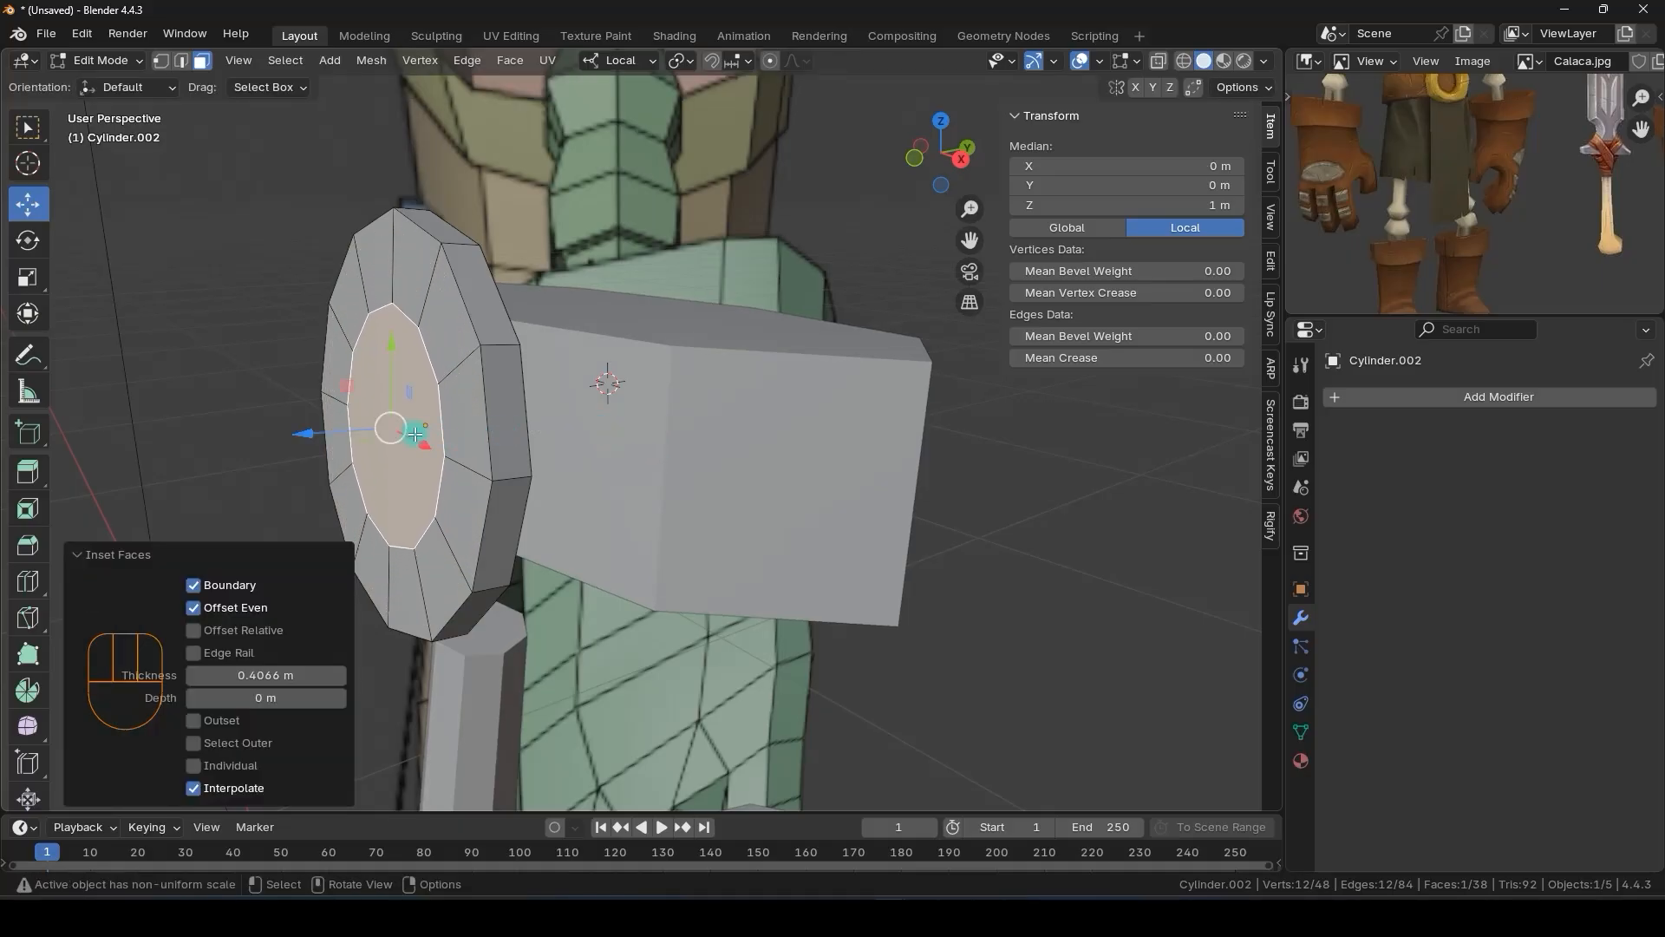
- Extrude the buckle's inset front face about -0.012 m along local Z to form a recess, and return to Object Mode
middle_click_drag(416, 433, 406, 439)
key("e")
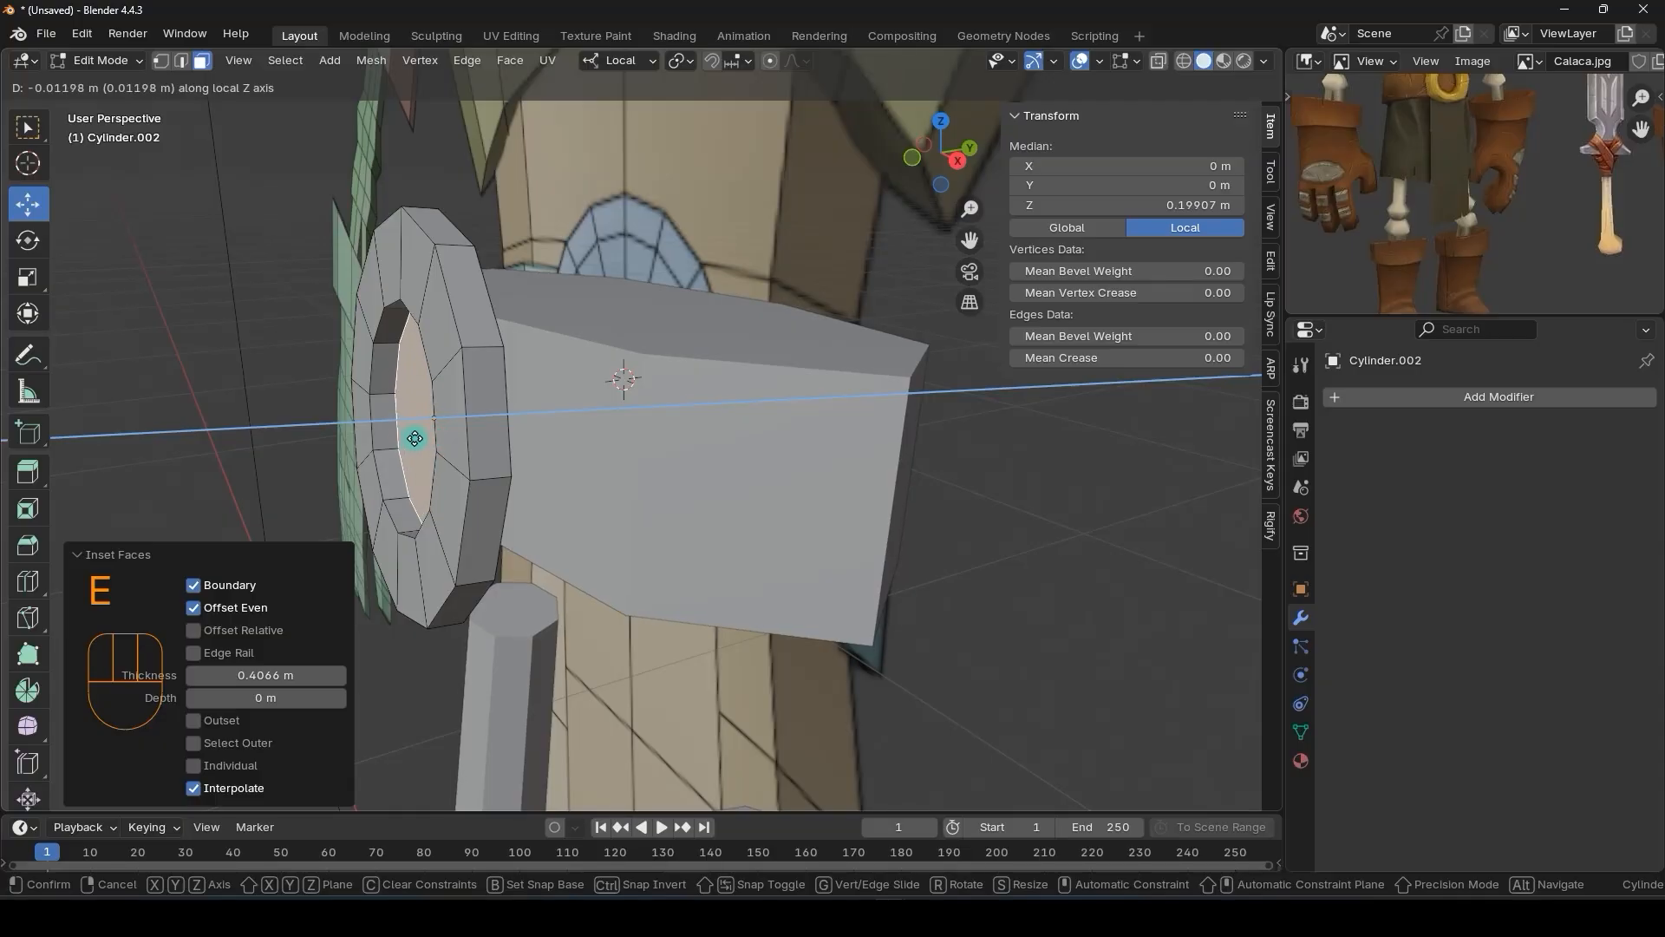
left_click(415, 438)
key("Tab")
- With X-ray on, move the buckle about 0.0022 m along its local Y and scale it uniformly by about 1.037
middle_click_drag(468, 432, 579, 407)
key("alt+z")
key("alt+z")
key("alt+z")
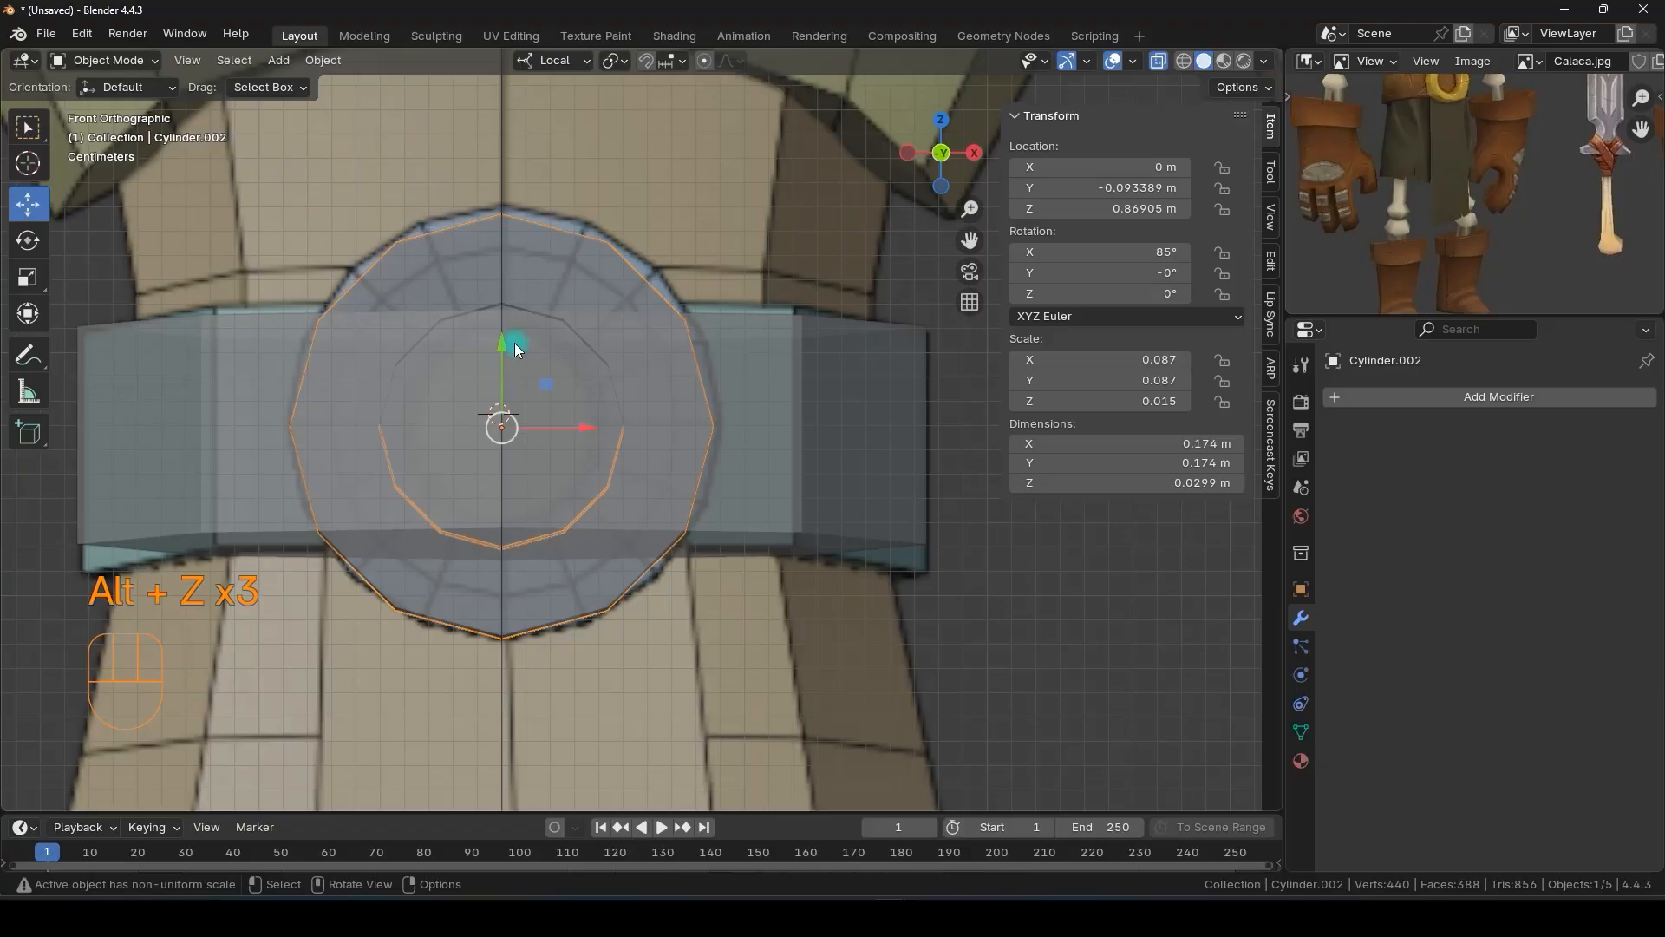
left_click_drag(503, 339, 505, 326)
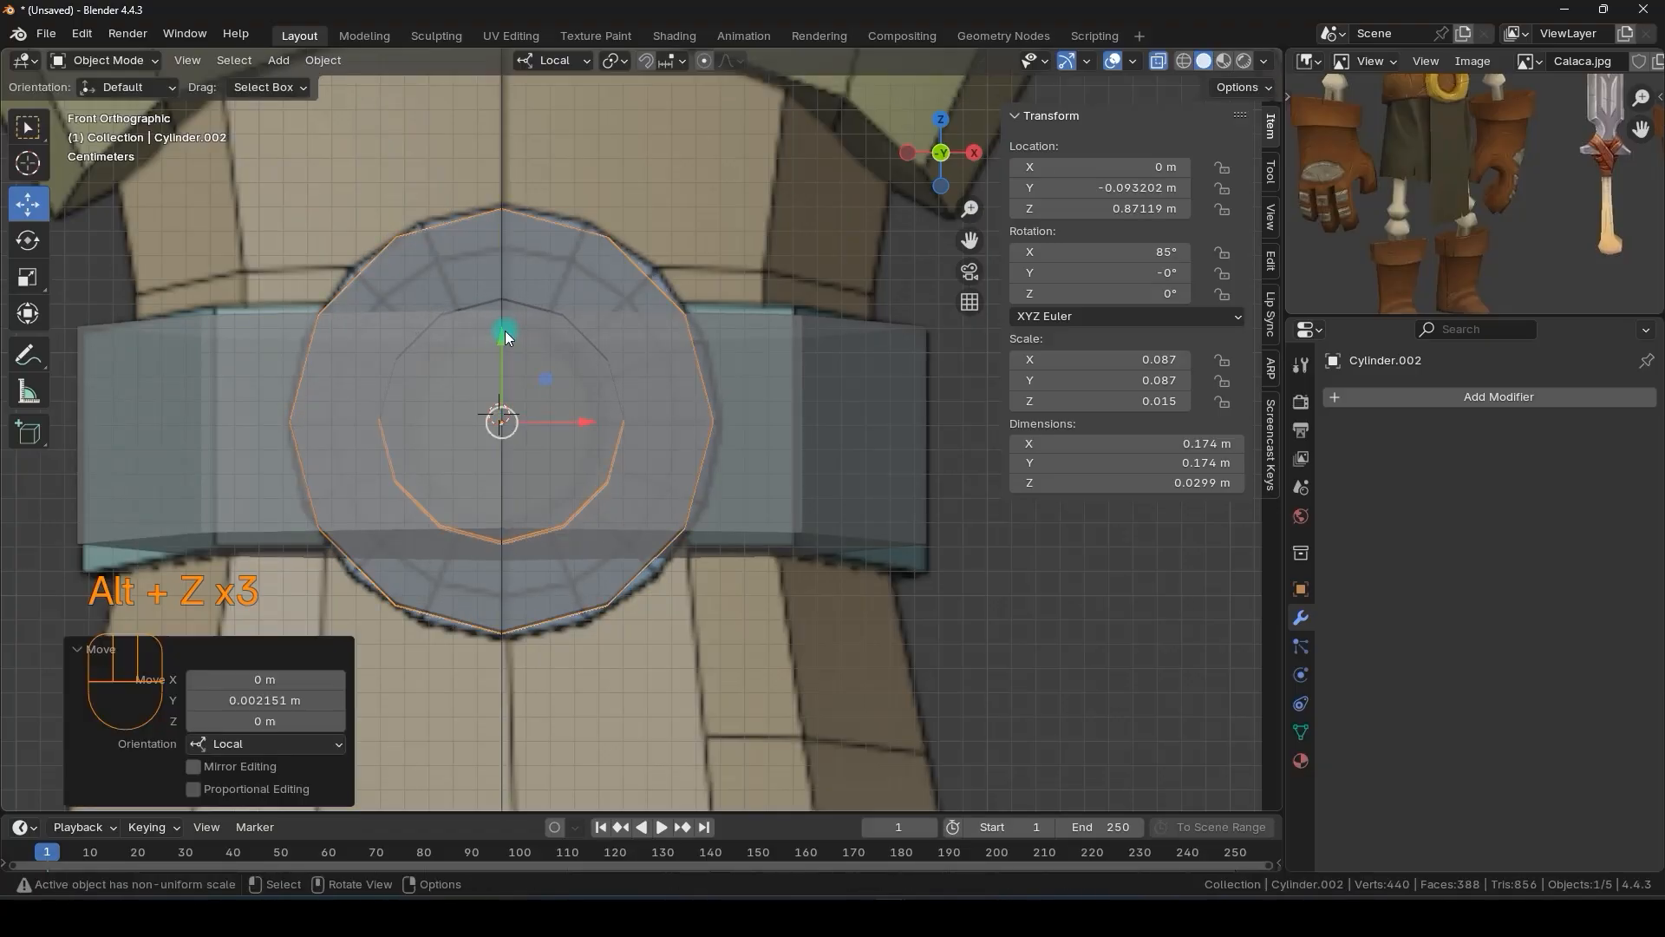
key("s")
left_click(674, 383)
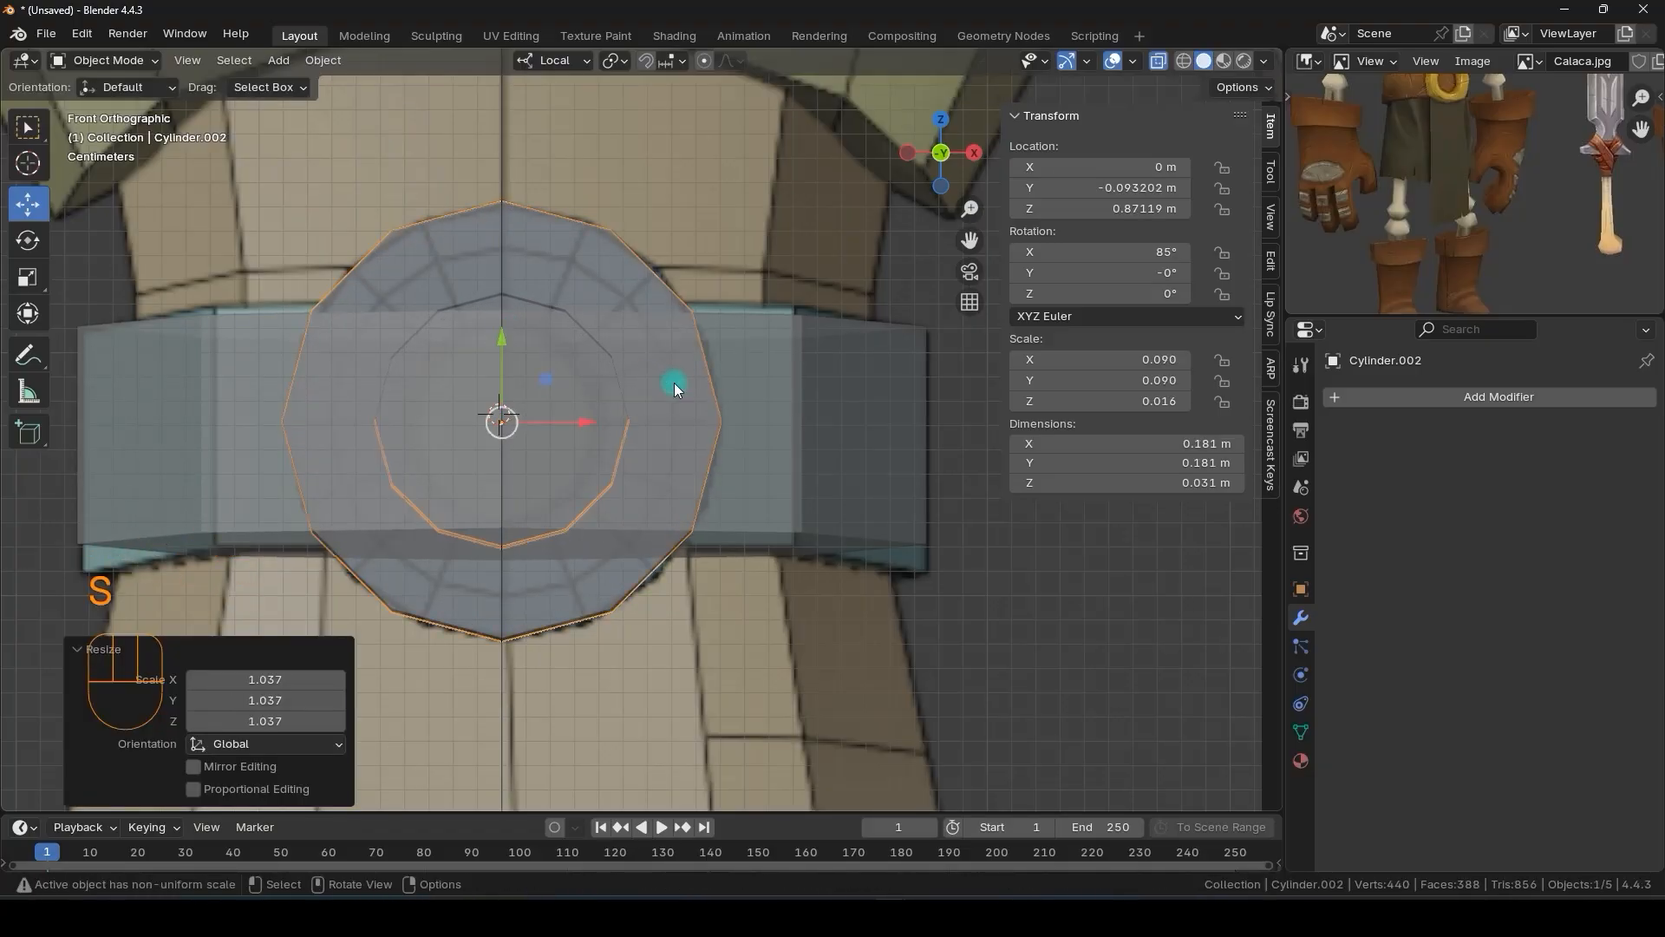
- Check the buckle and belt against the reference mesh with X-ray off
scroll(547, 386, "down", 3)
key("alt+z")
middle_click_drag(633, 409, 649, 461)
scroll(592, 404, "down", 1, "alt")
scroll(655, 456, "down", 2)
middle_click_drag(647, 540, 630, 394, "shift")
scroll(633, 357, "up", 4)
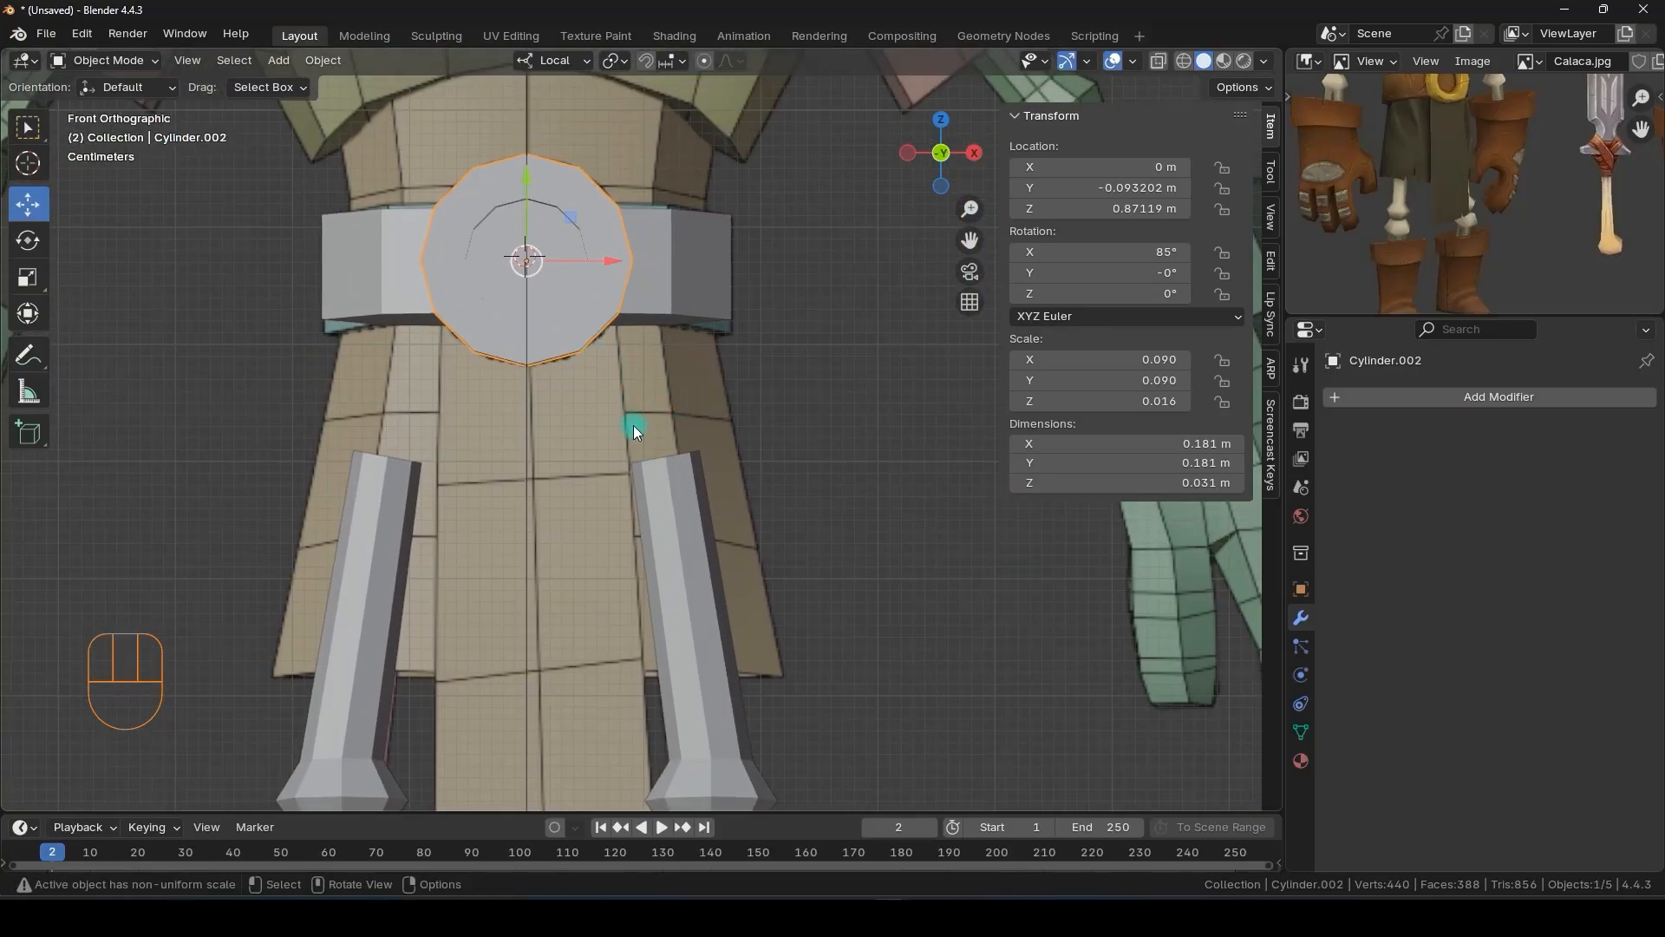
scroll(633, 425, "down", 3)
middle_click_drag(621, 434, 608, 404, "shift")
scroll(608, 404, "up", 1)
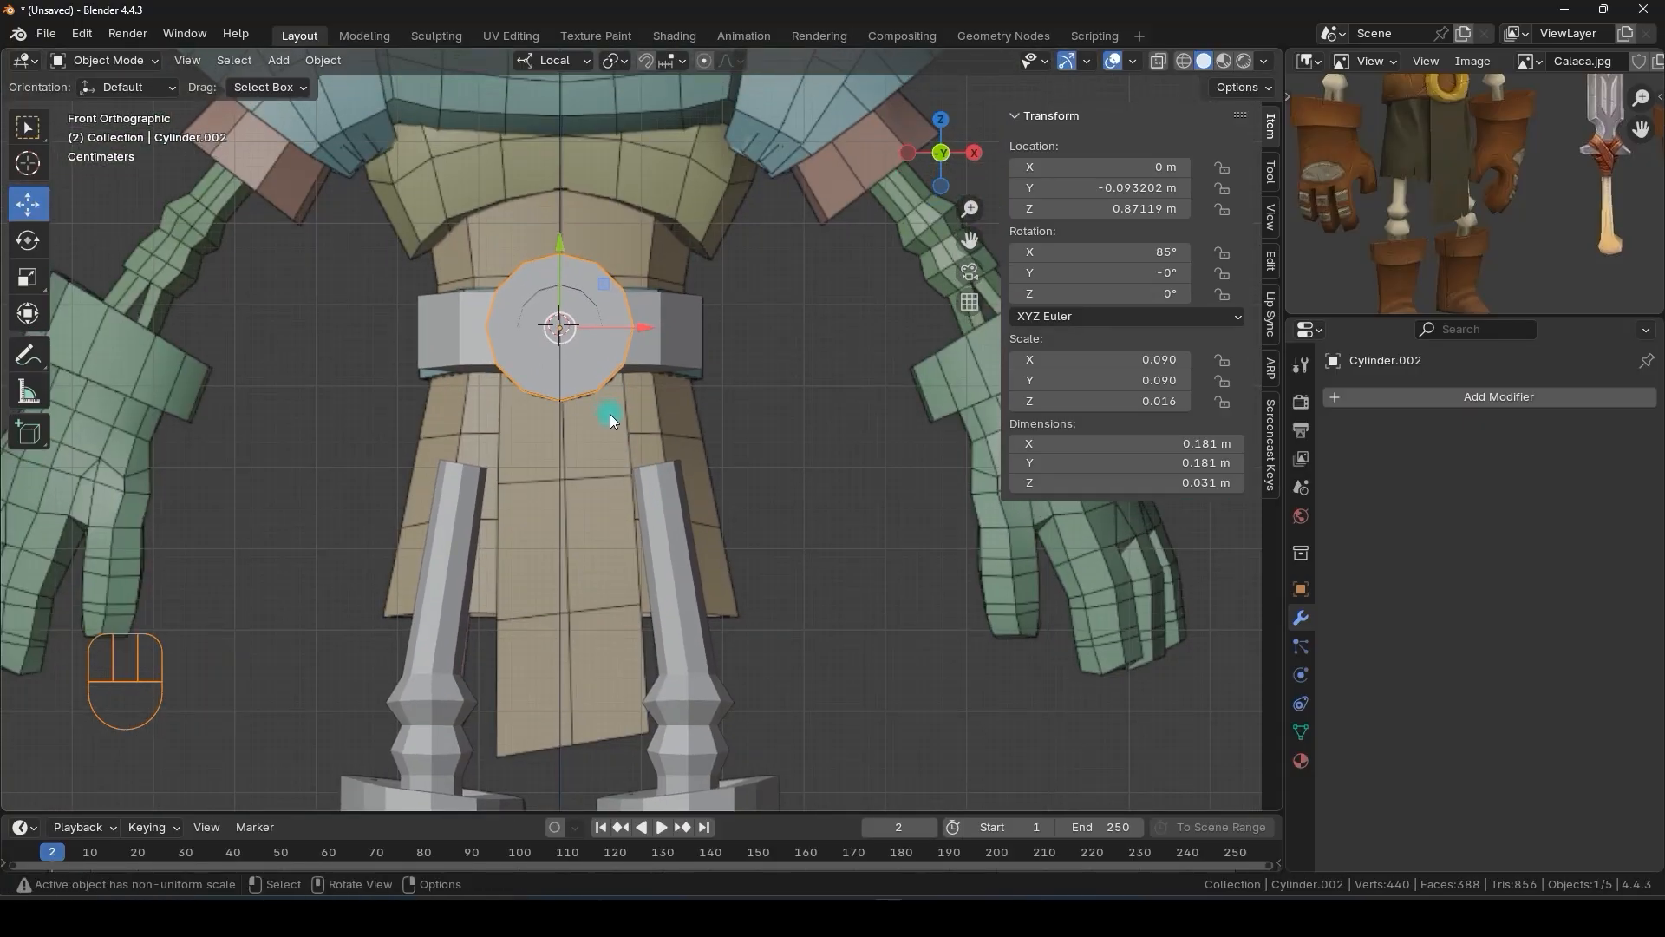
- In Edit Mode on the belt, select its top and bottom faces and inset both by about 0.084 m
left_click(668, 342)
middle_click_drag(595, 385, 769, 379)
key("Tab")
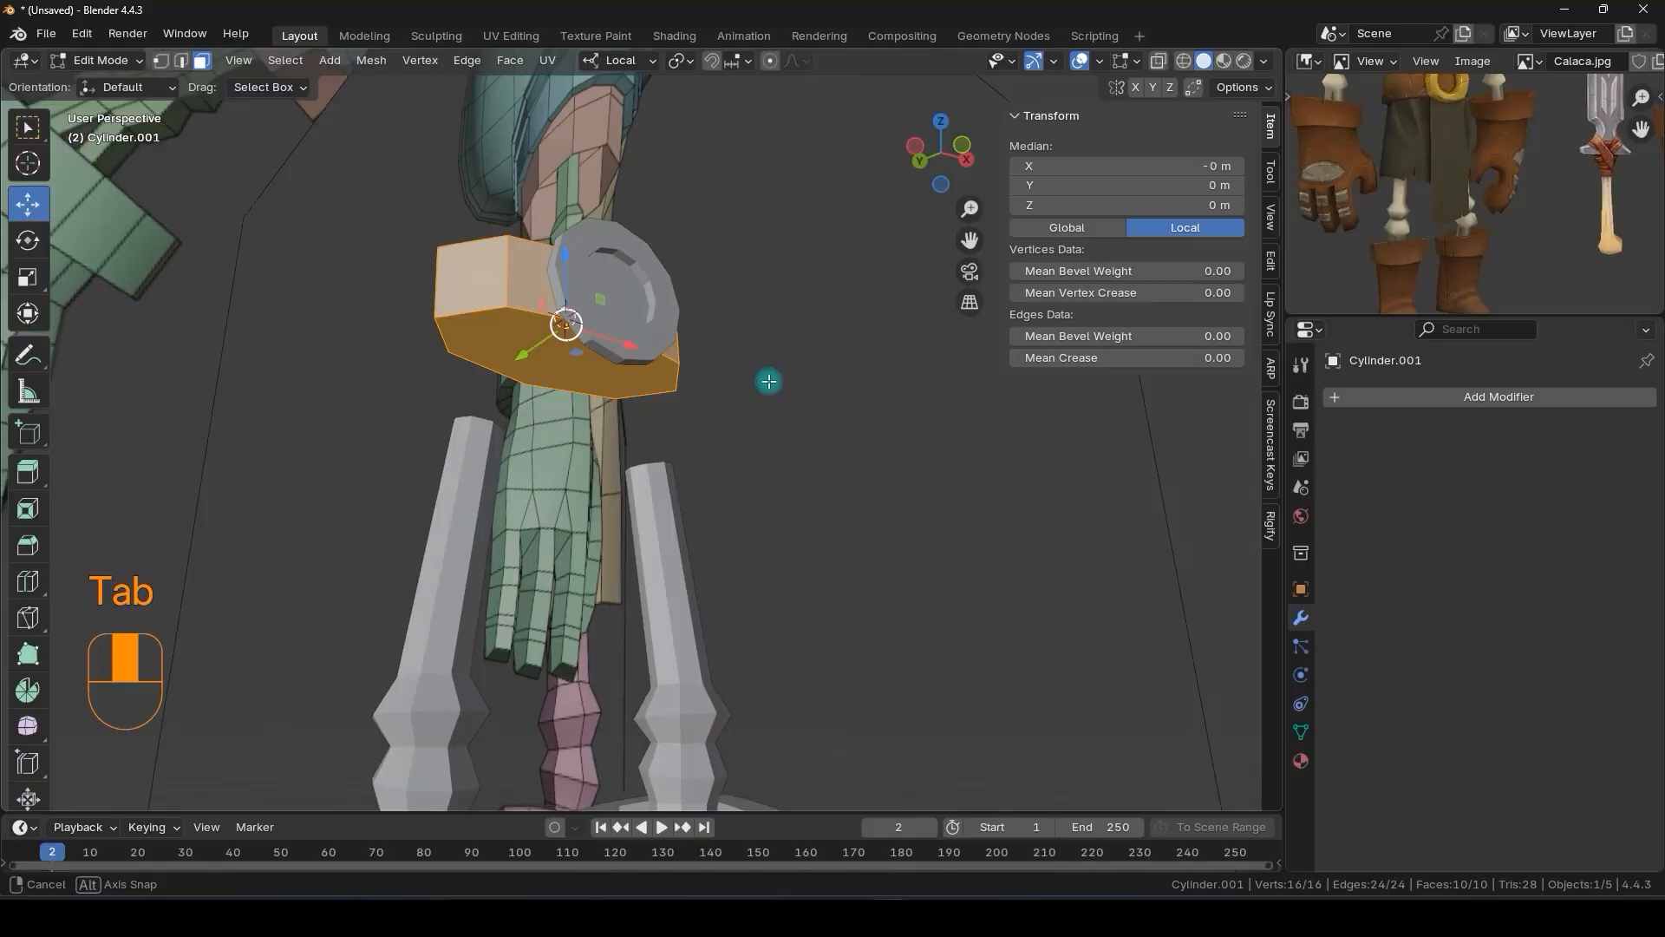
left_click(512, 342)
middle_click_drag(513, 342, 568, 502)
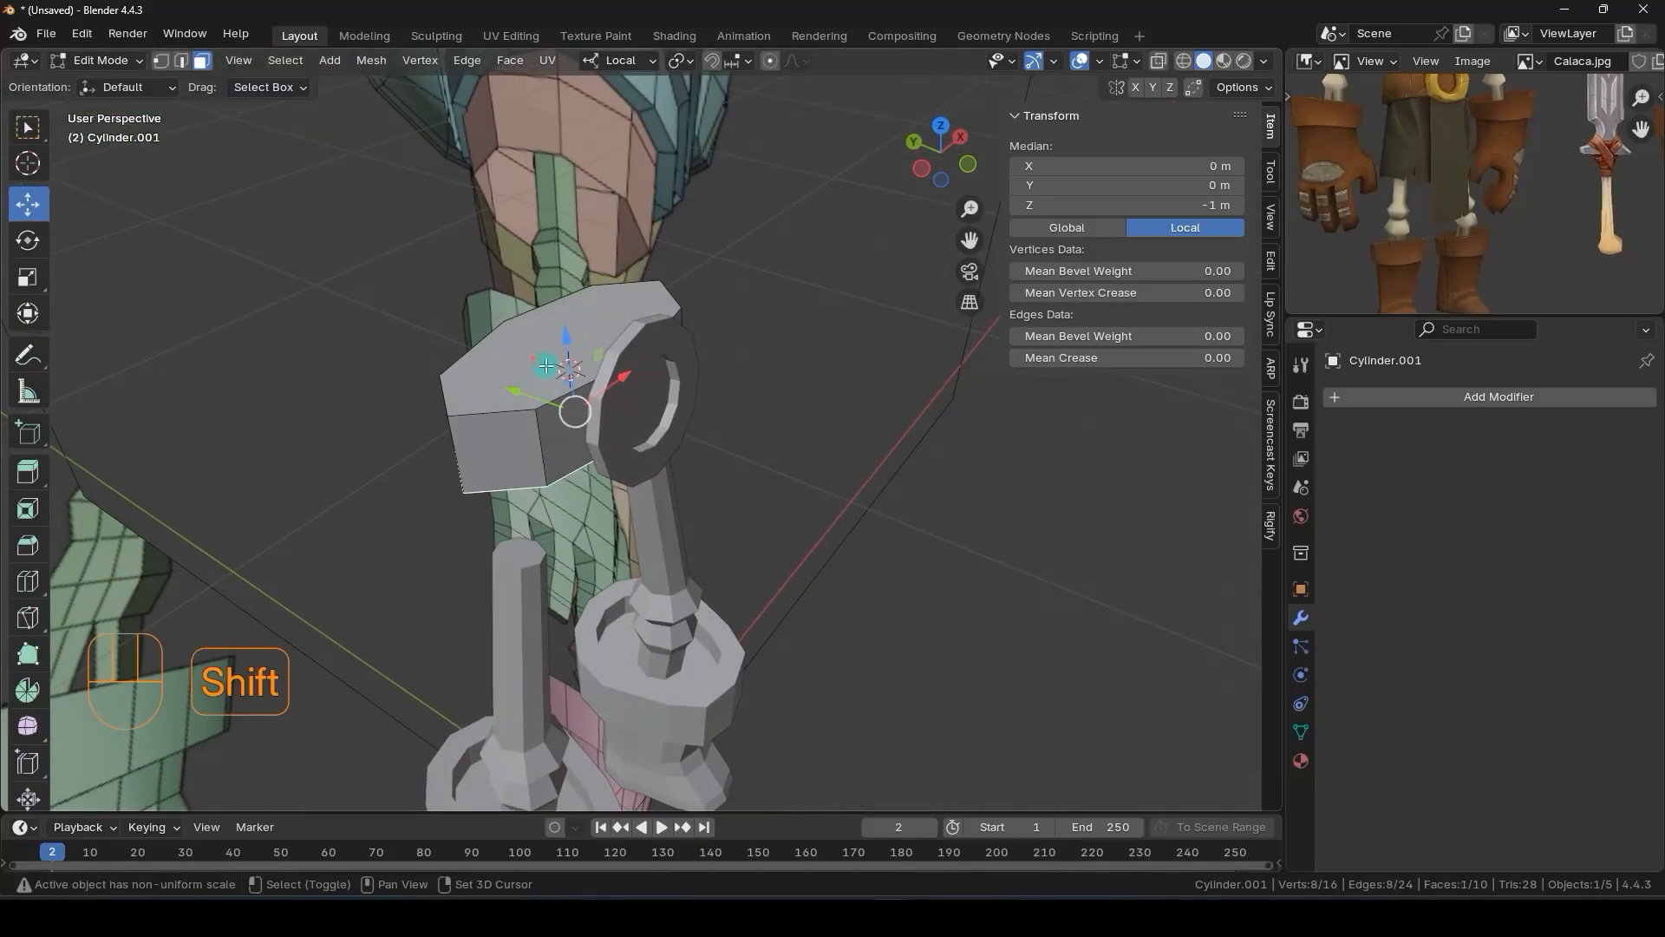
left_click(555, 361, "shift")
middle_click_drag(640, 440, 639, 507)
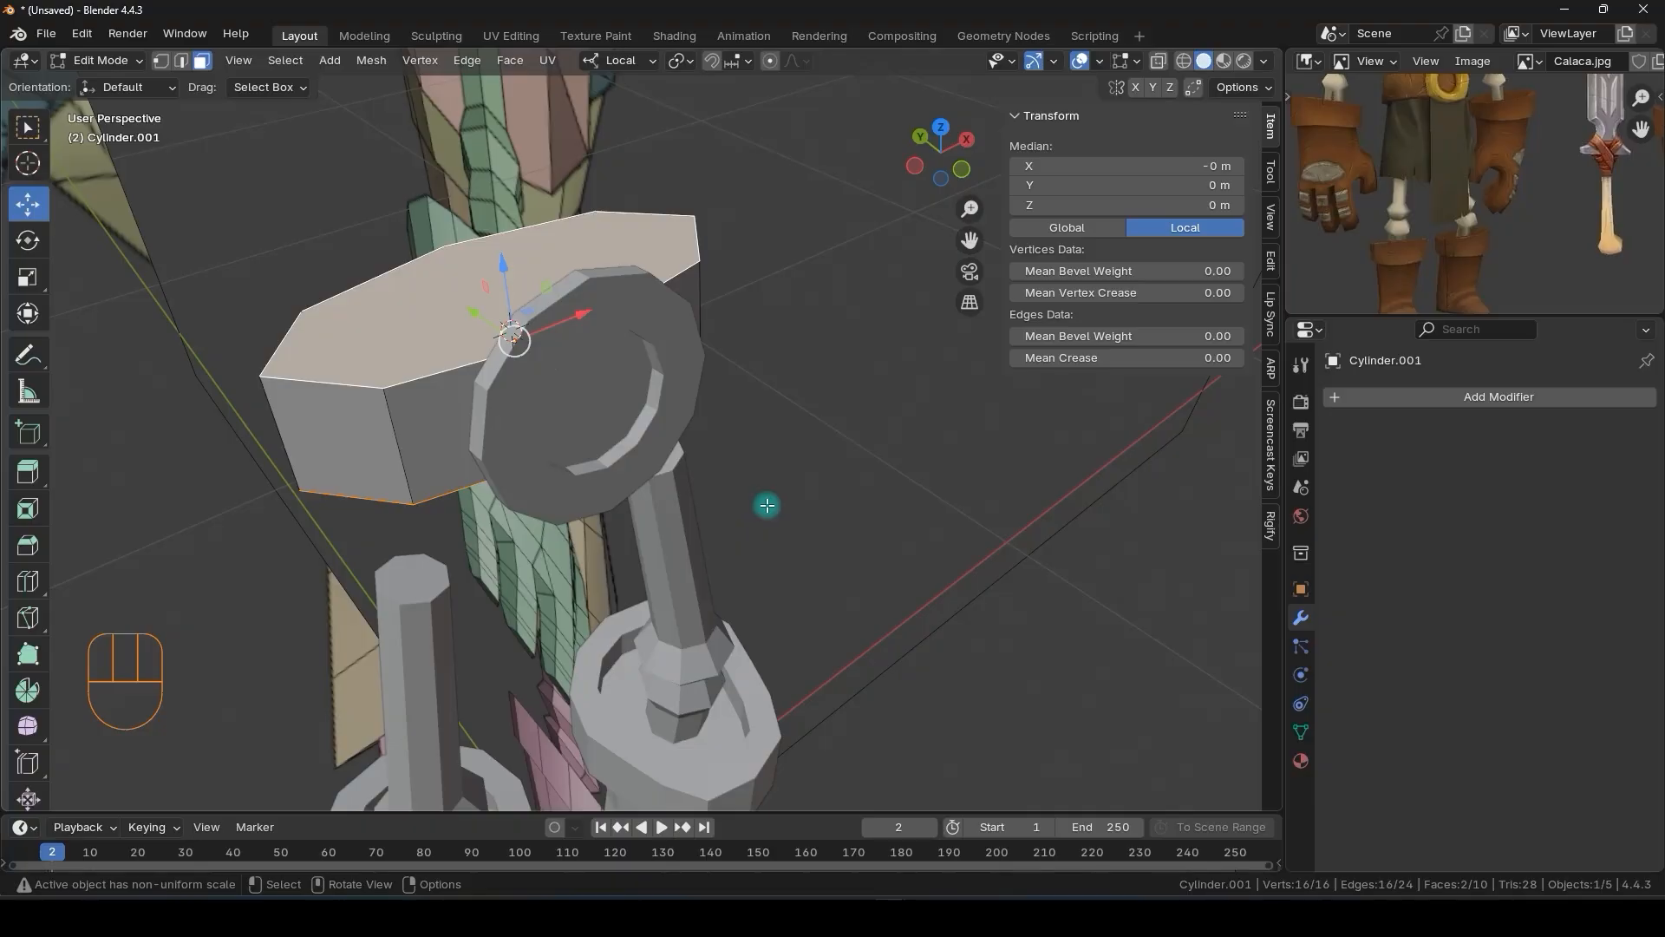
key("i")
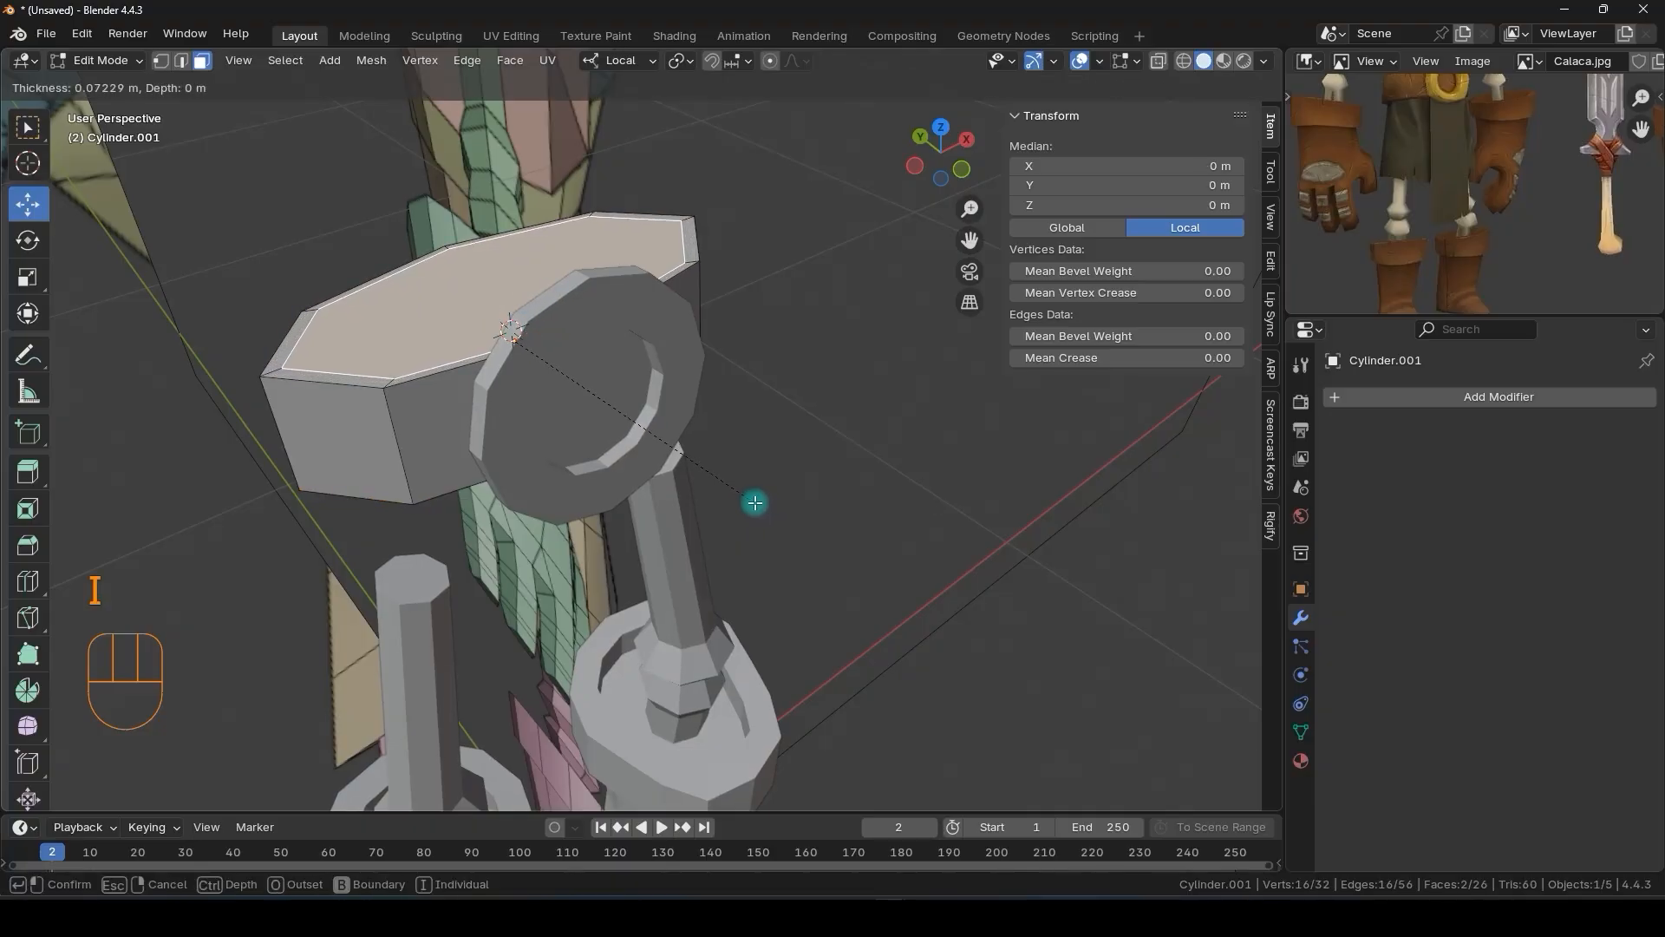
left_click(753, 502)
- Search the add-on preferences for "loop" to check whether LoopTools is enabled
middle_click_drag(520, 430, 513, 356)
right_click(512, 357)
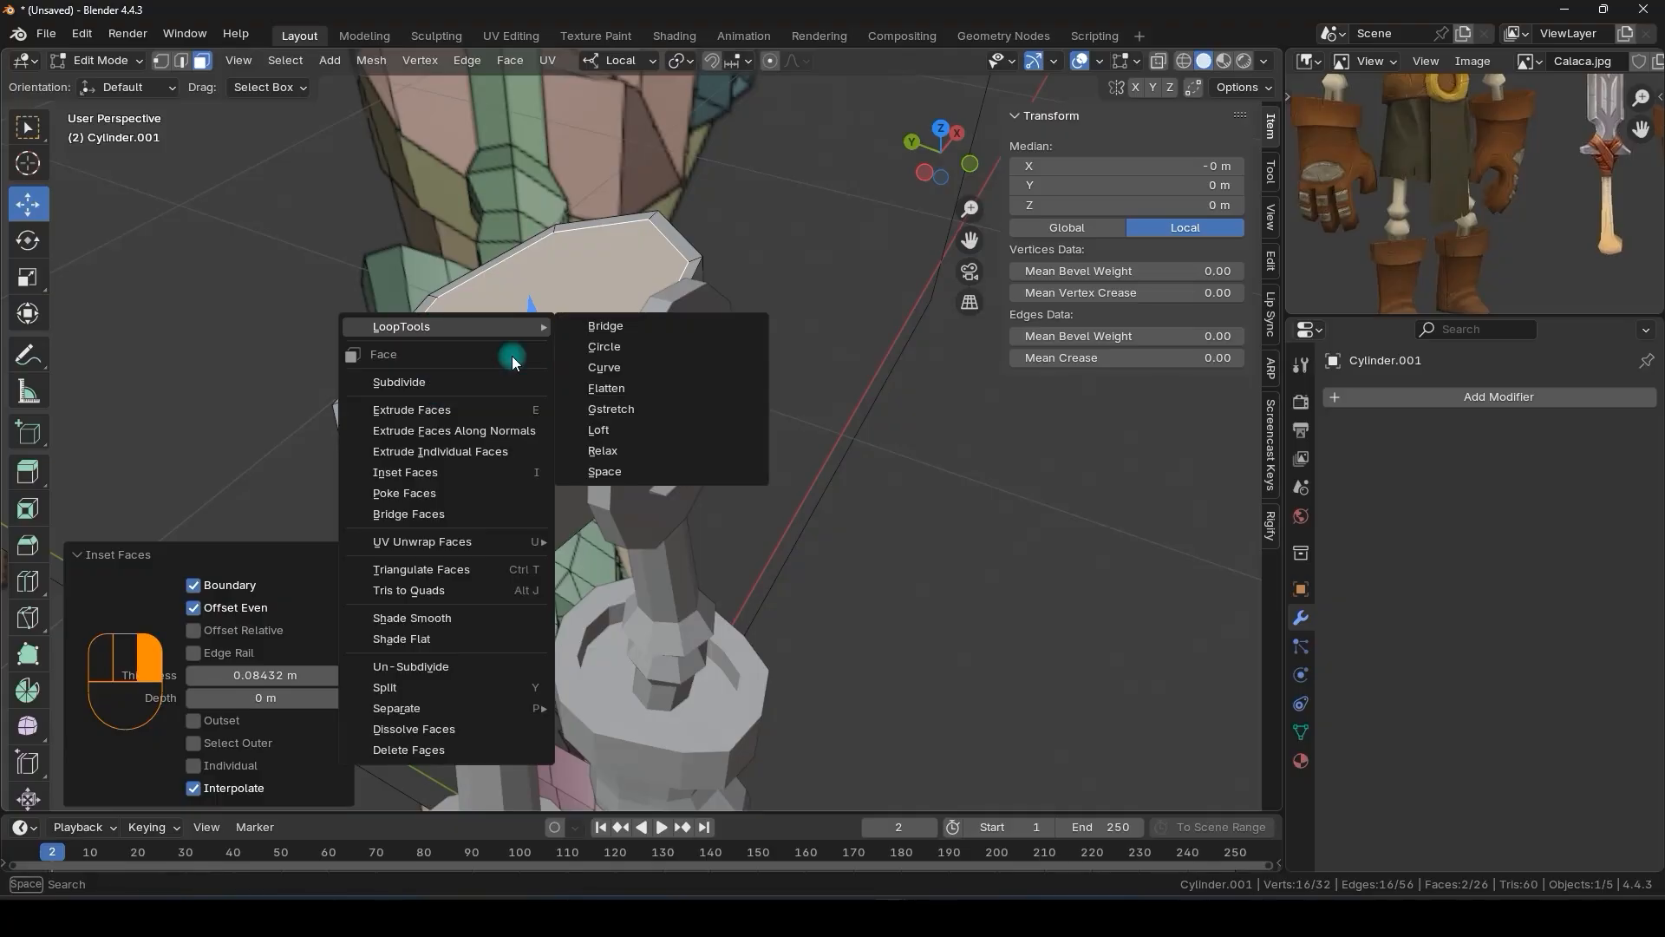
mouse_move(508, 330)
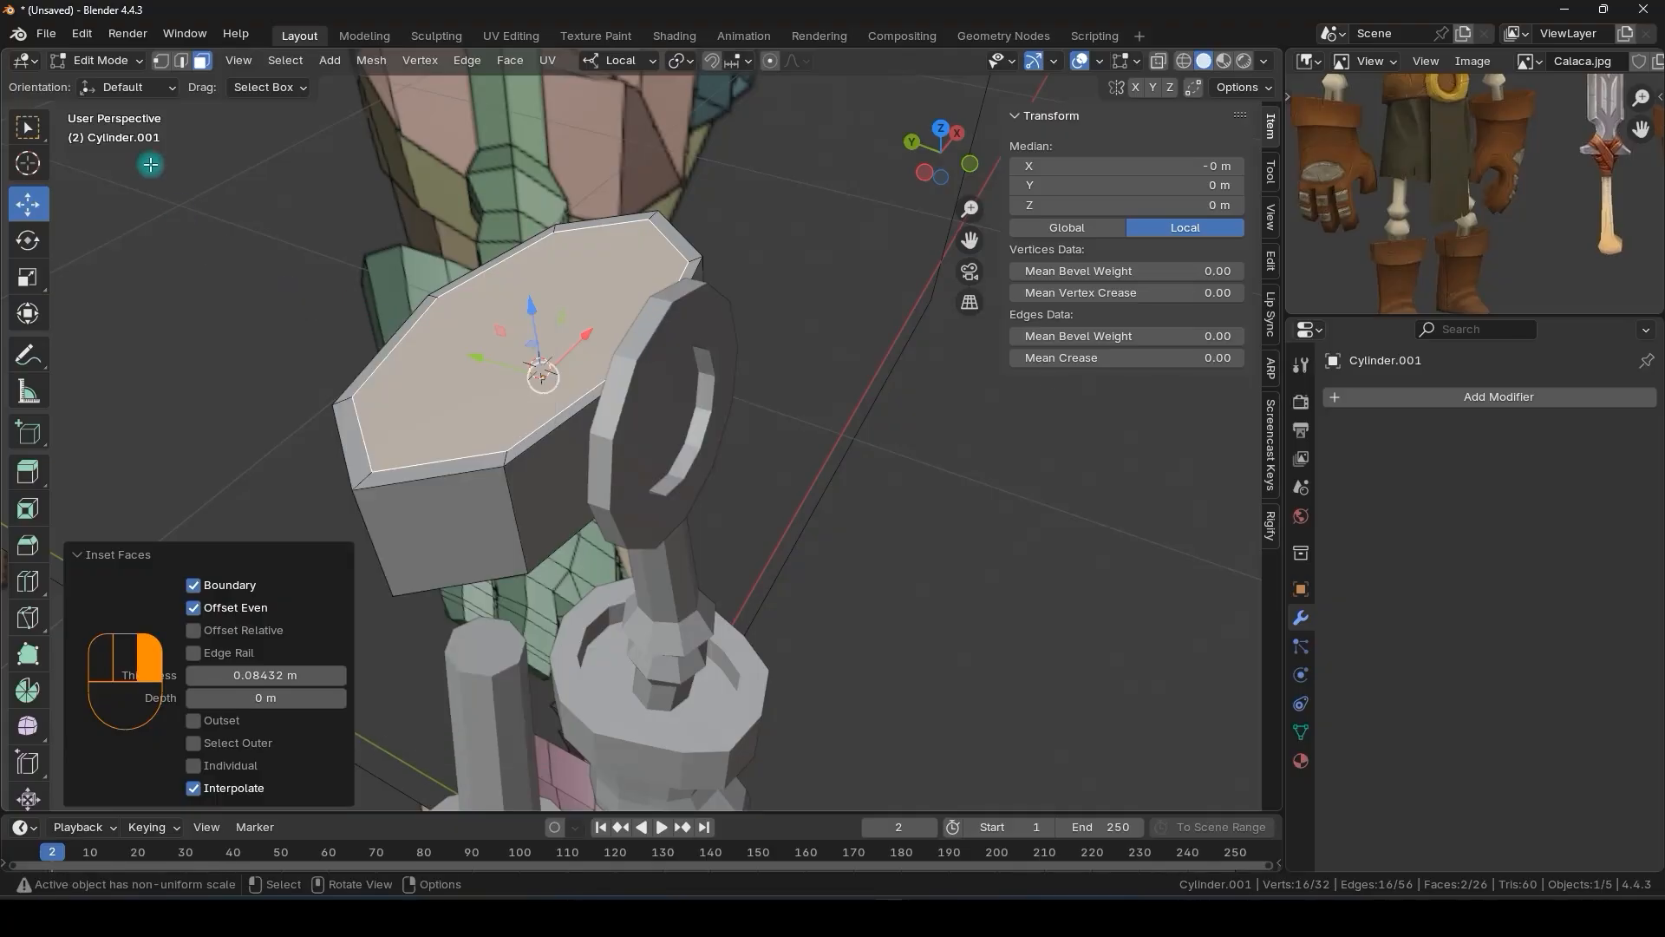
left_click(83, 34)
left_click(111, 300)
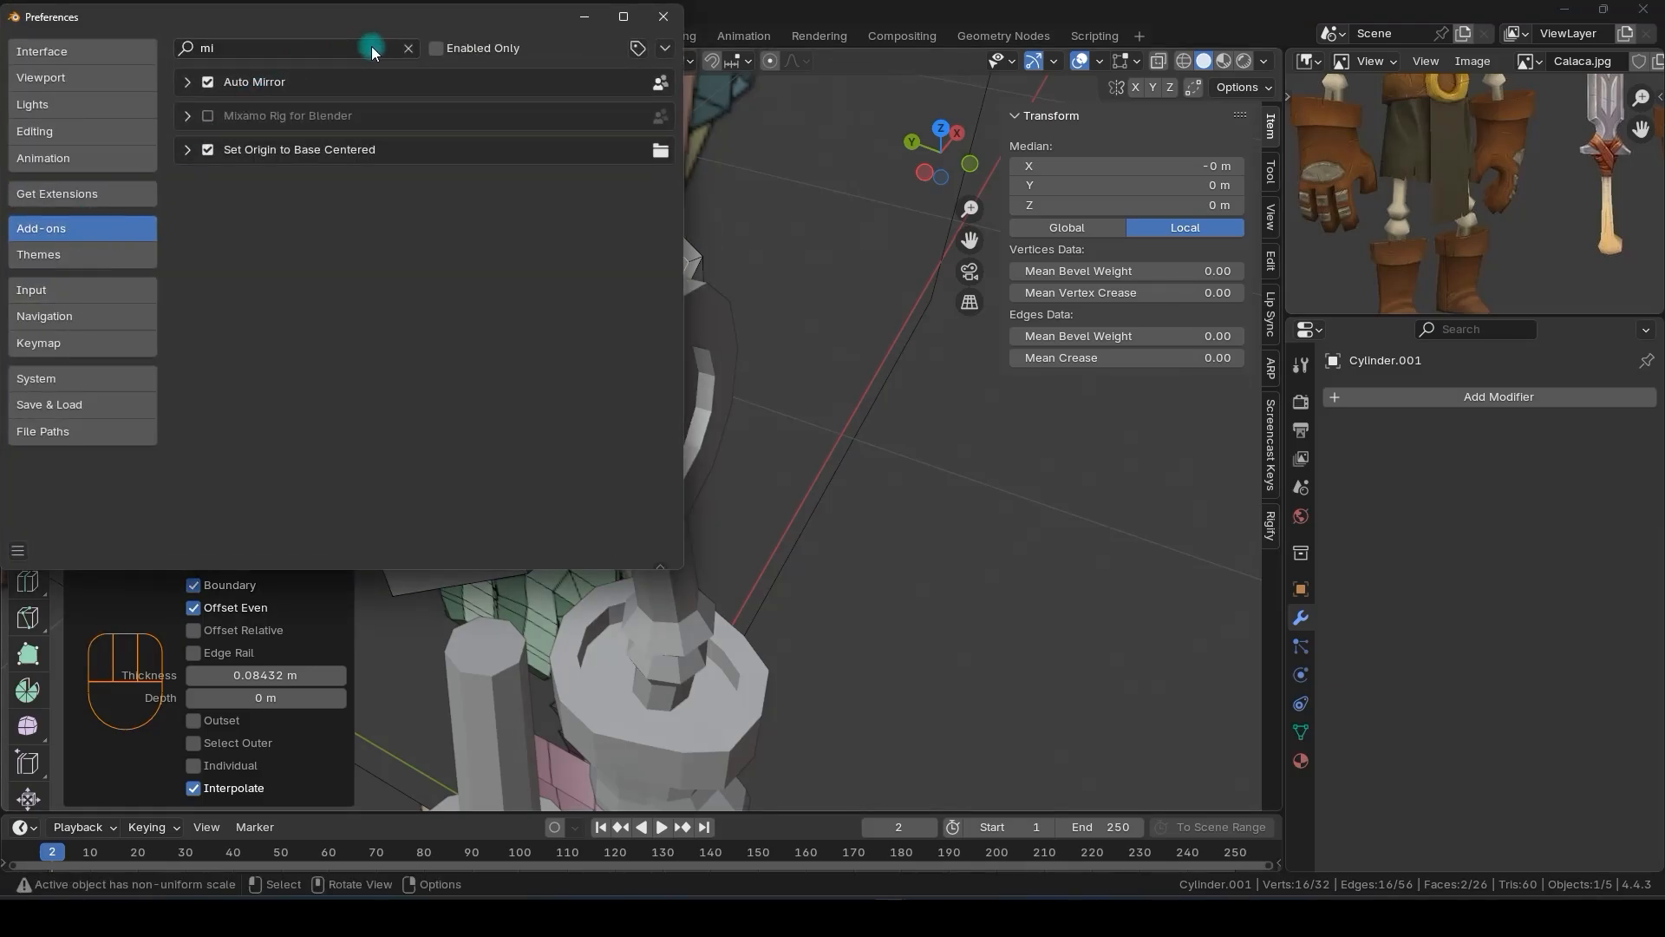
left_click(406, 46)
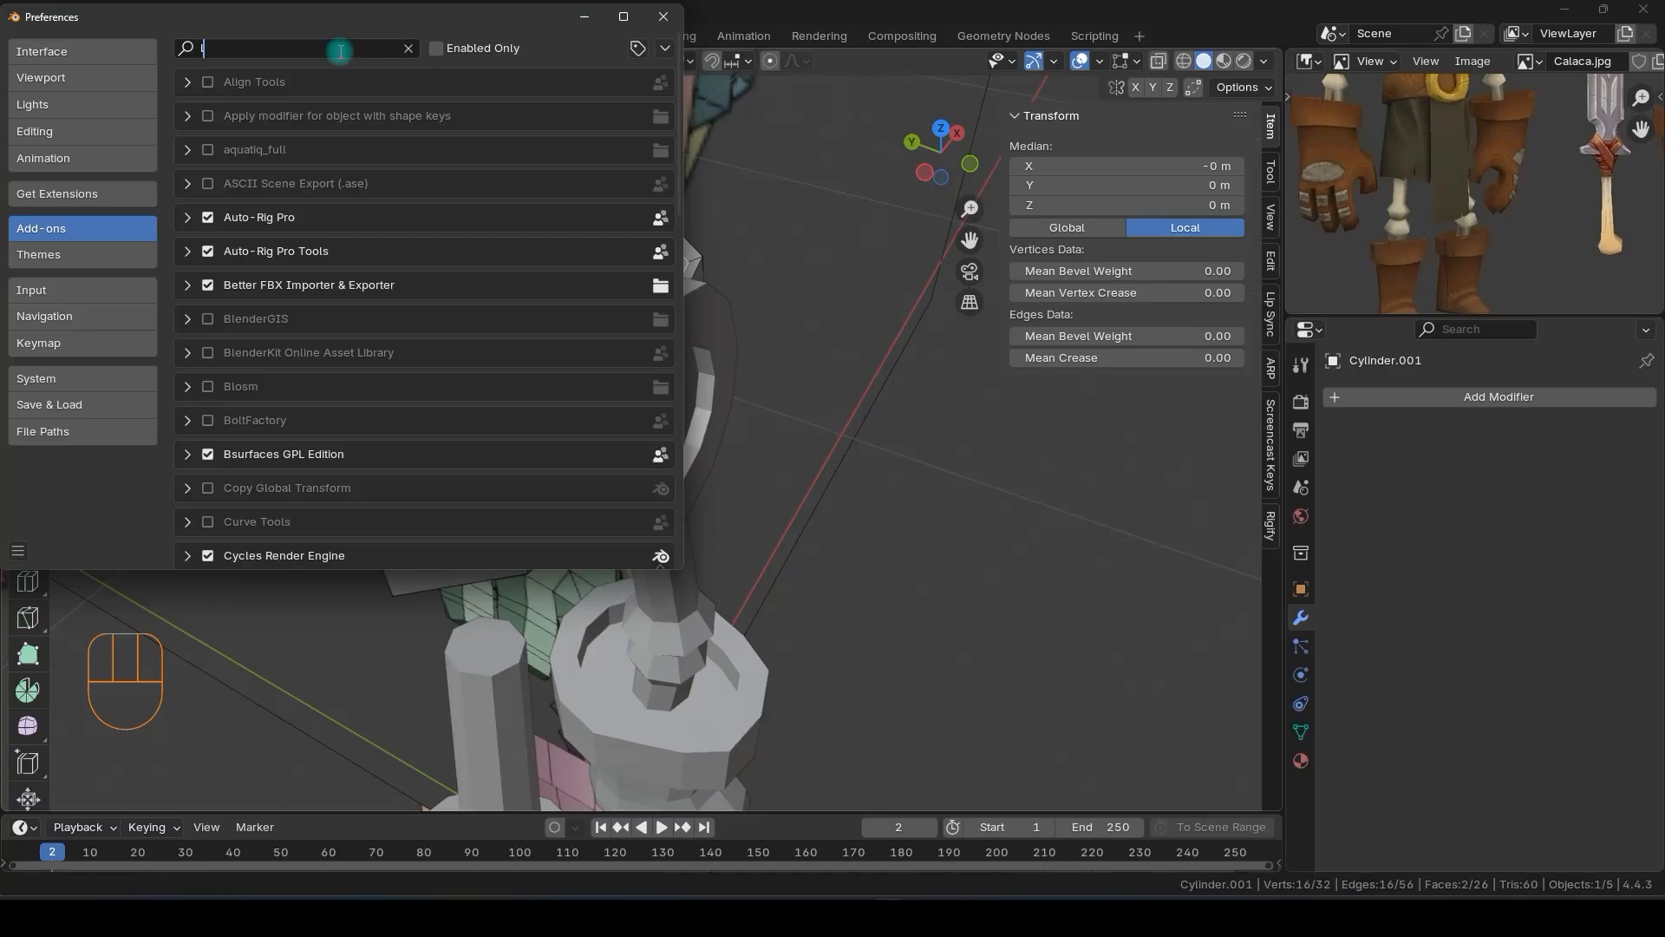
type("loop")
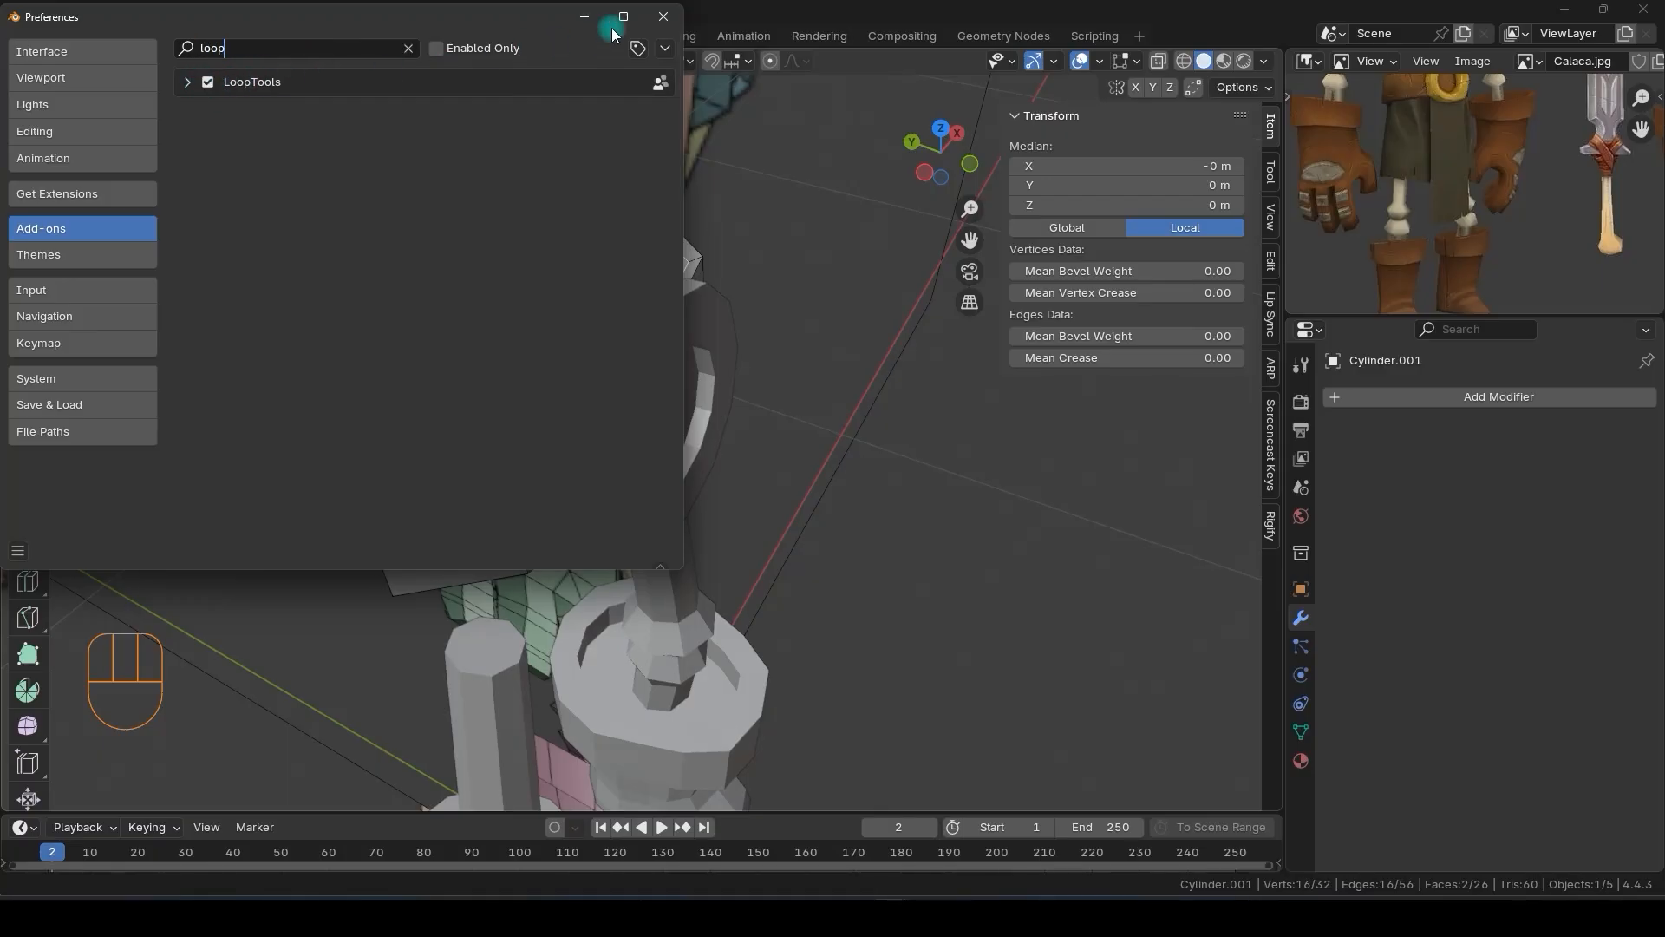
left_click(677, 17)
- Bridge the belt's inset top and bottom faces with LoopTools to hollow out the belt
right_click(507, 306)
mouse_move(514, 283)
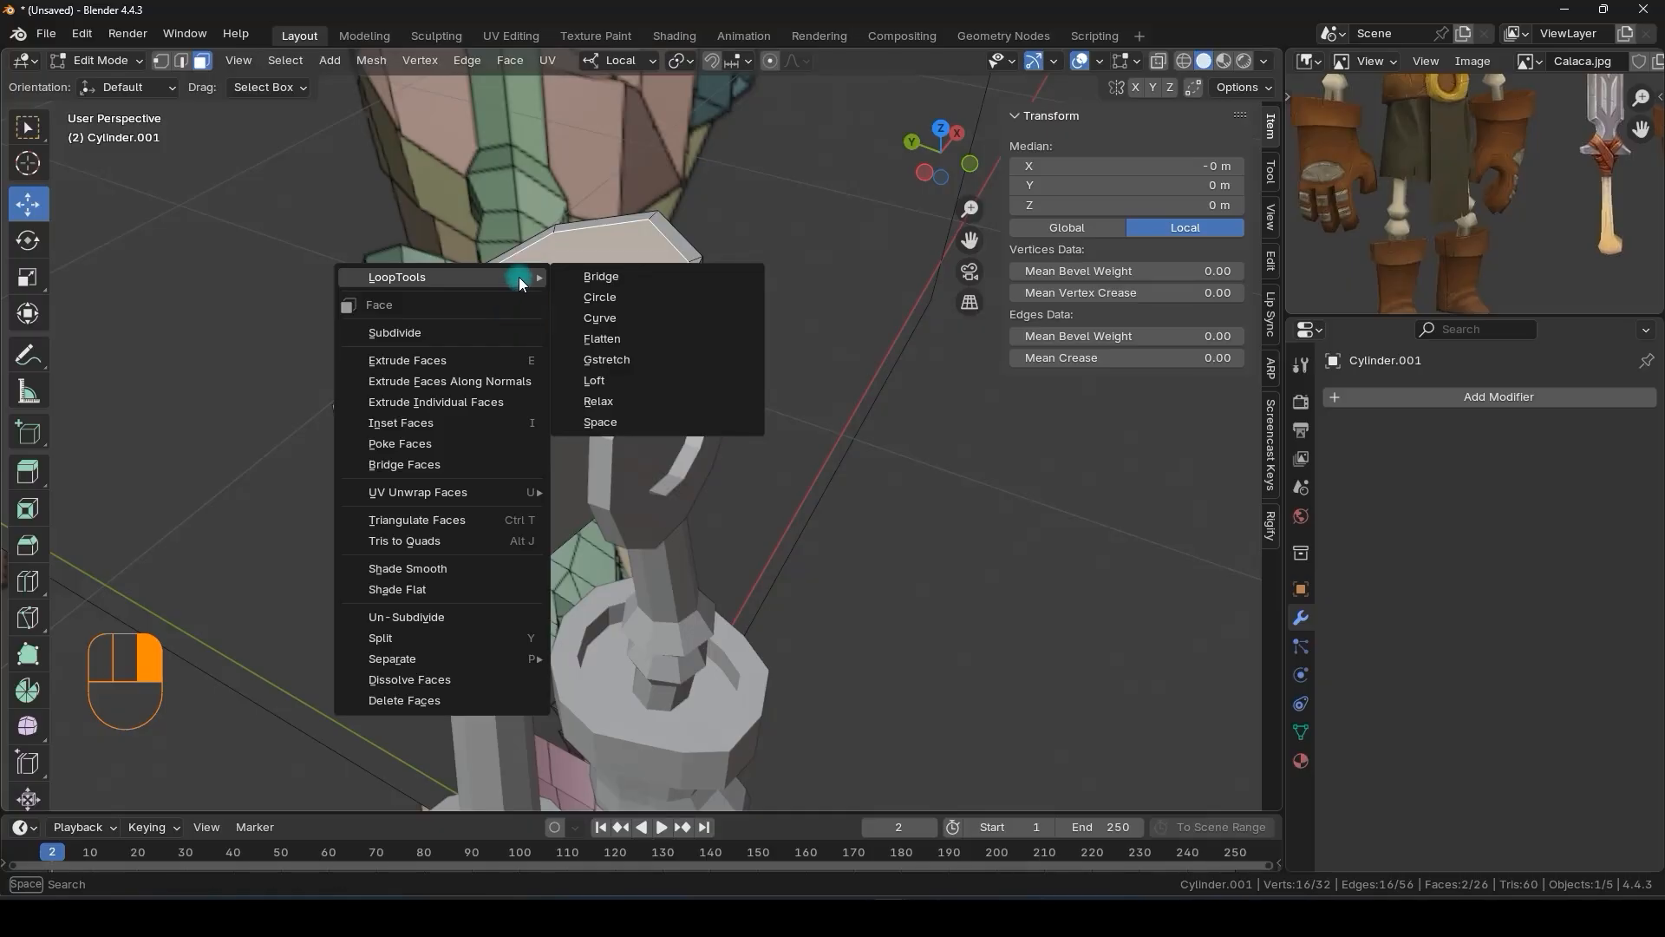
left_click(580, 274)
- In front view with X-ray on, duplicate the belt's inner wall faces and place the copy about 0.102 m lower
middle_click_drag(531, 345, 527, 276)
key("alt+z")
key("alt+z")
key("alt+z")
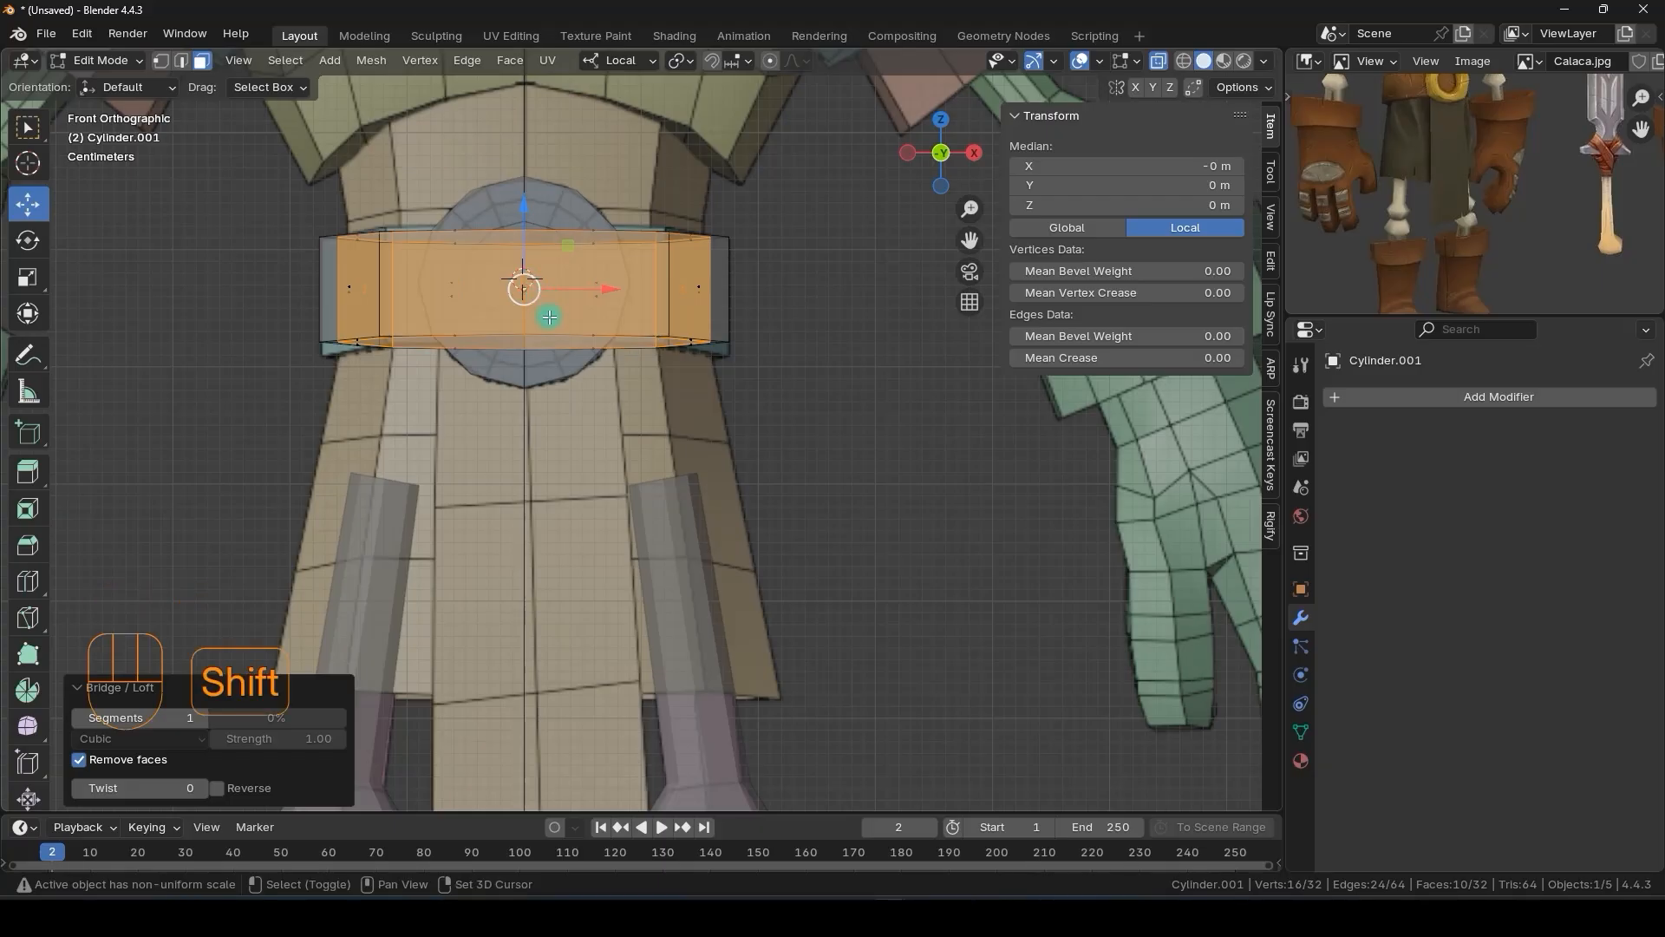
key("shift+d")
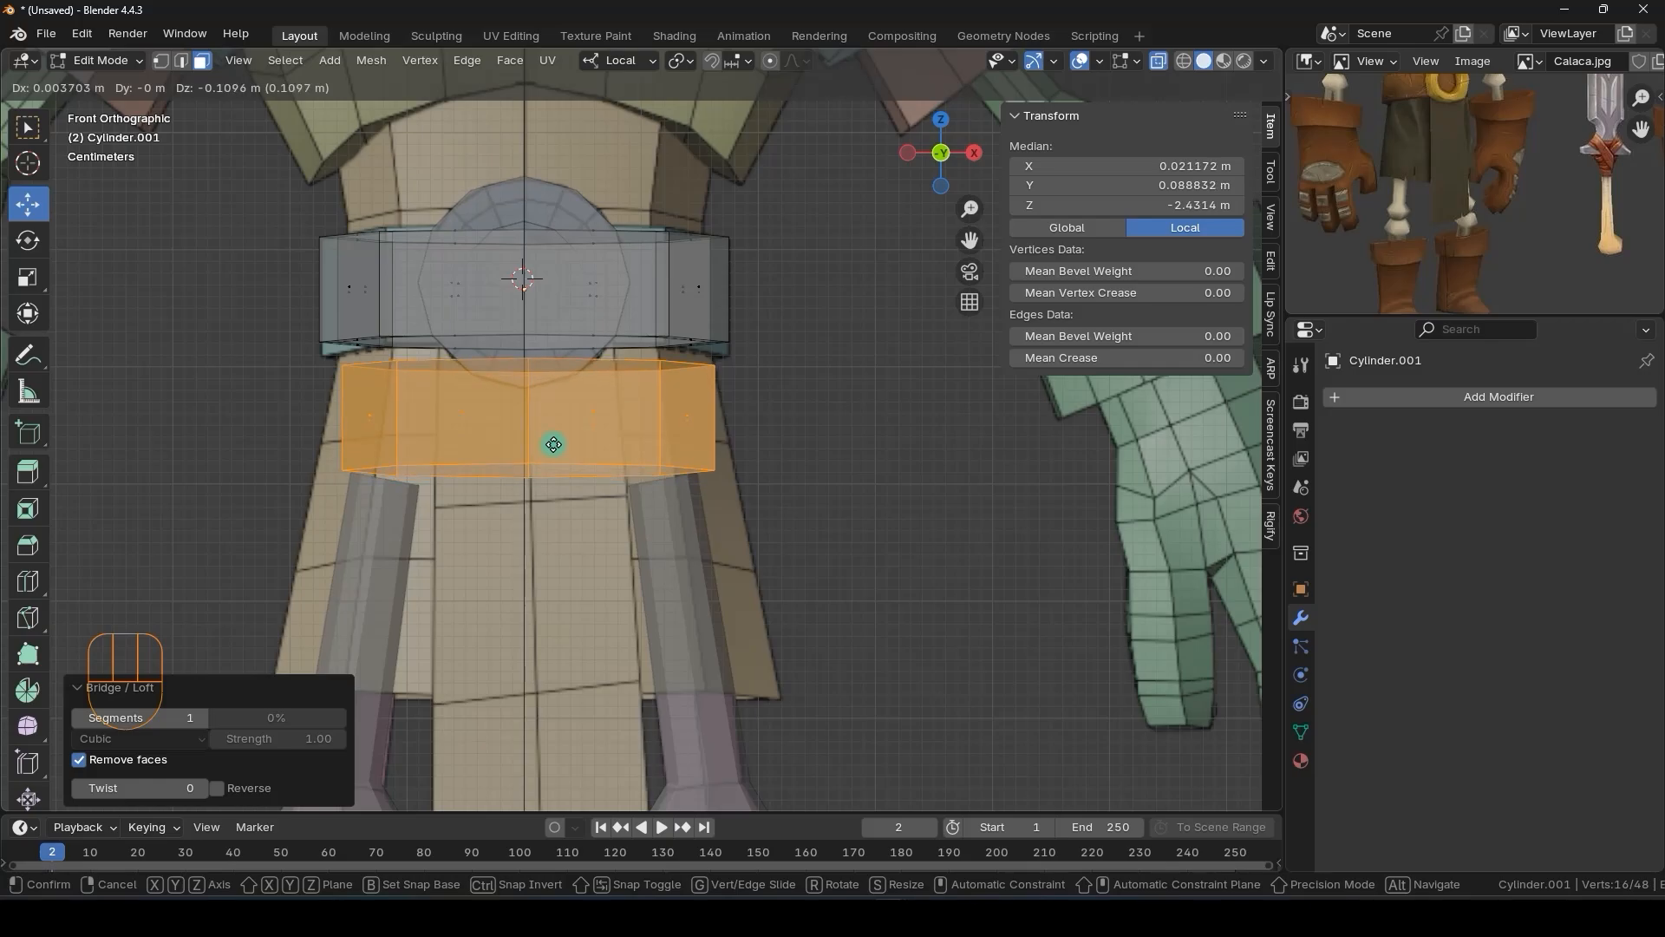
left_click(552, 436)
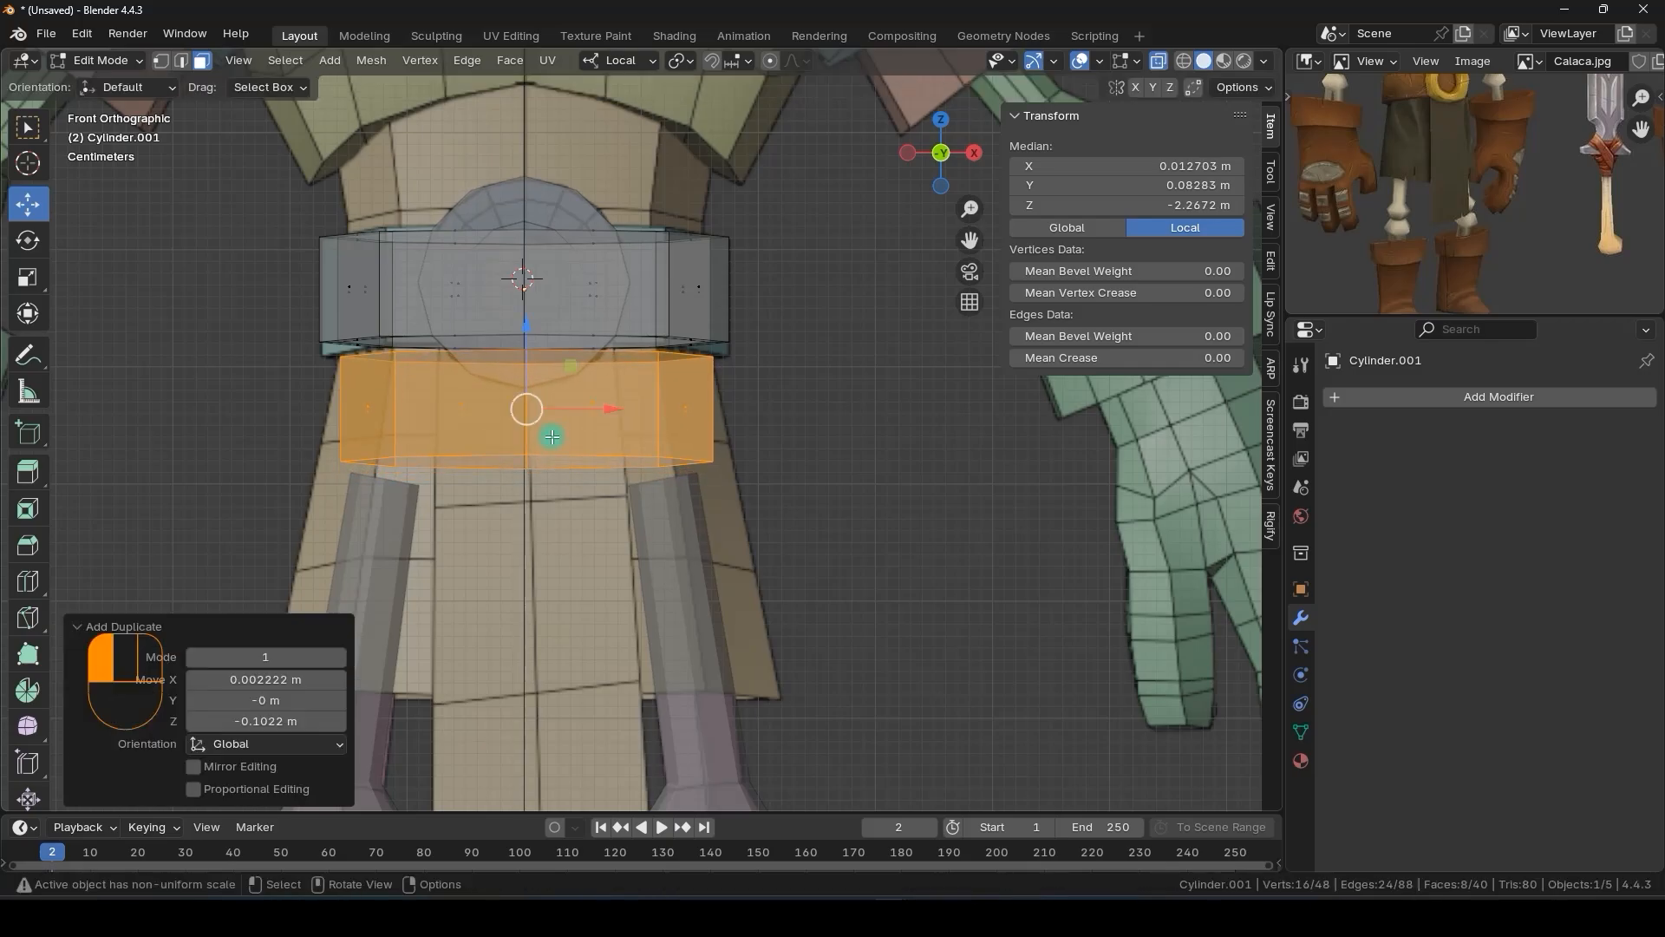
- In vertex select mode, move the duplicated band's bottom edge loop about -0.190 m along local Z to form the skirt
scroll(583, 531, "down", 2)
middle_click_drag(584, 532, 569, 442, "shift")
key("alt+z")
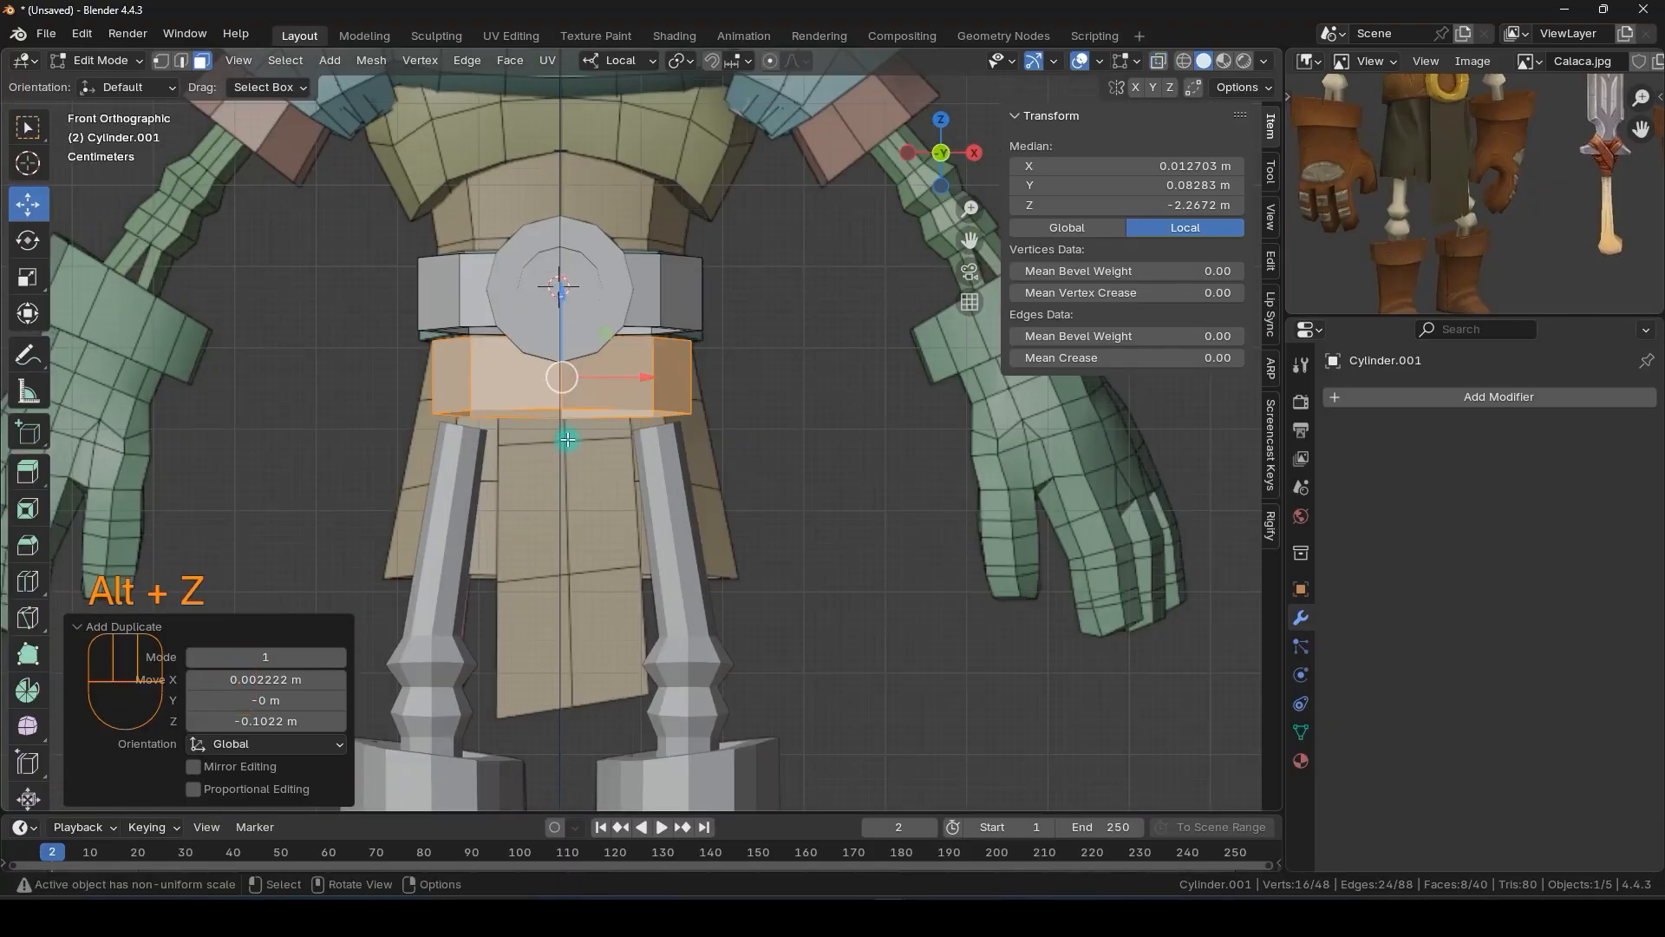
scroll(586, 435, "up", 2)
key("1")
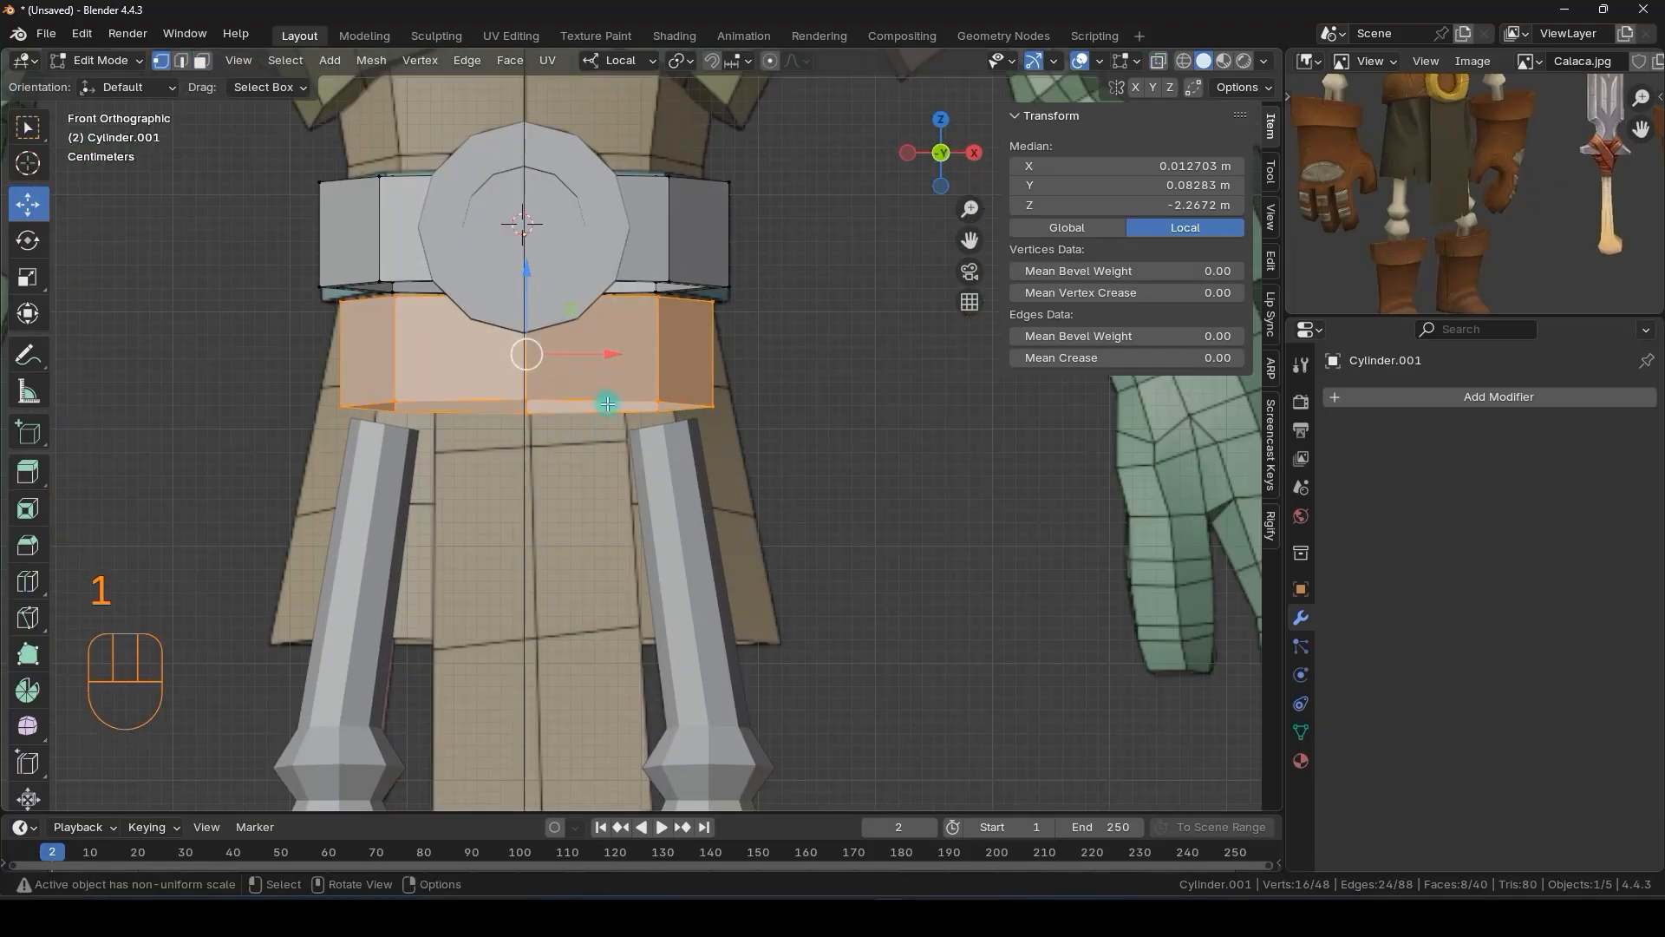
left_click(611, 408, "alt")
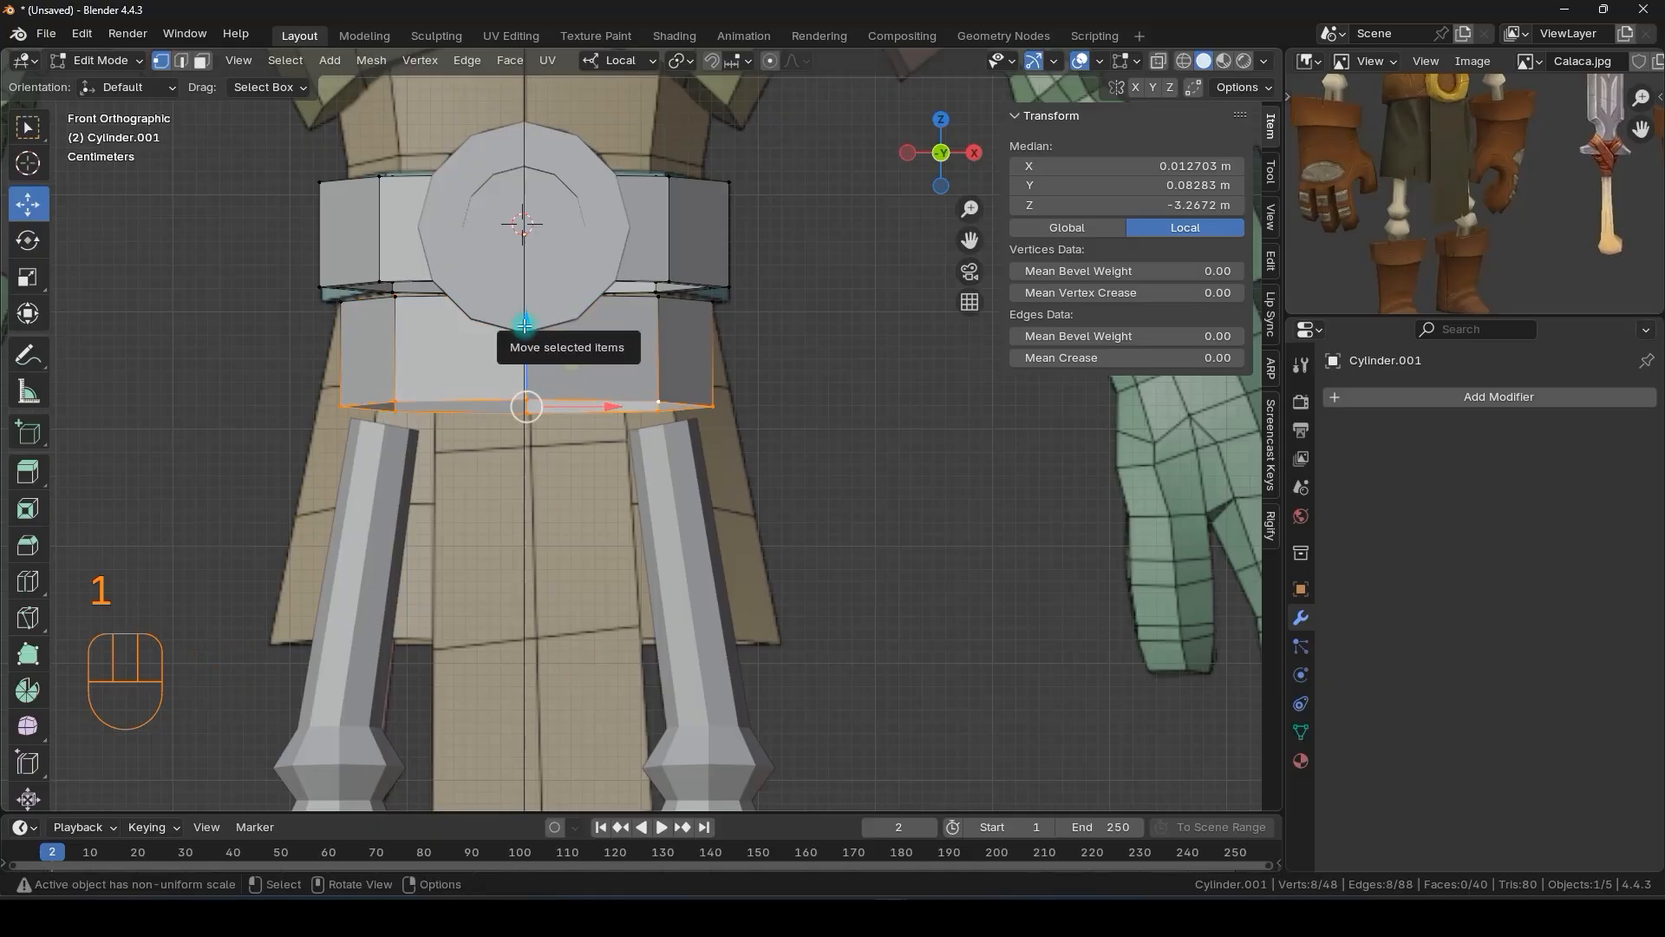
middle_click_drag(524, 336, 560, 434)
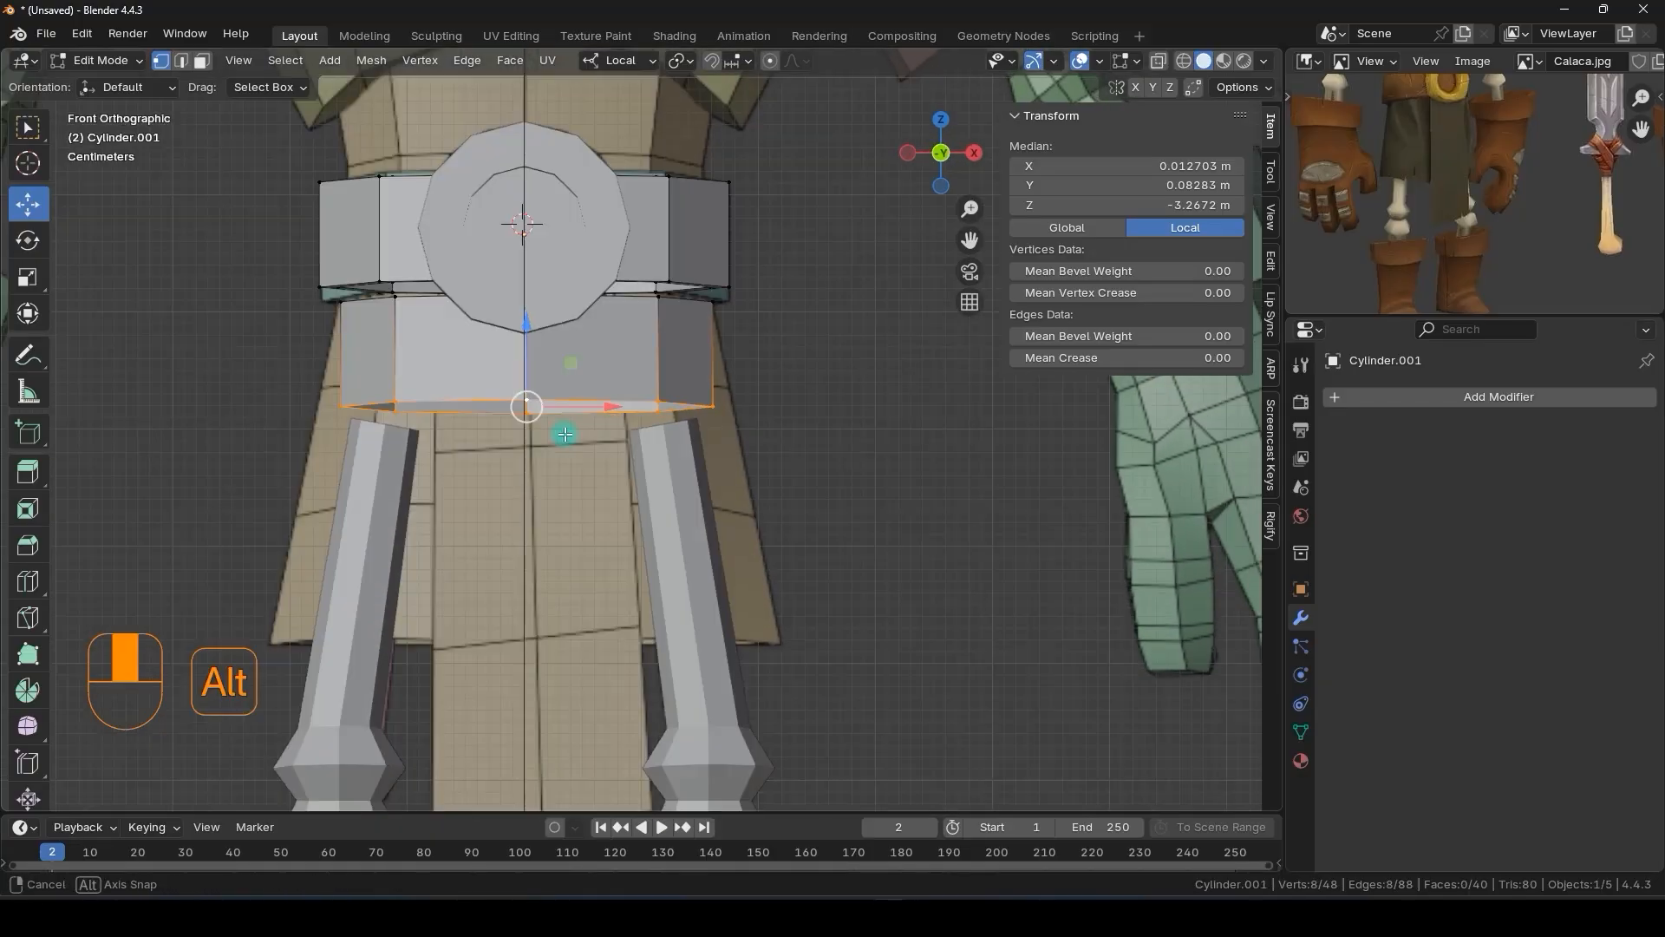
left_click_drag(524, 347, 503, 555)
- Scale the skirt's bottom edge loop by about 1.373 and move it about -0.0067 m along local Z, with X-ray on
key("s")
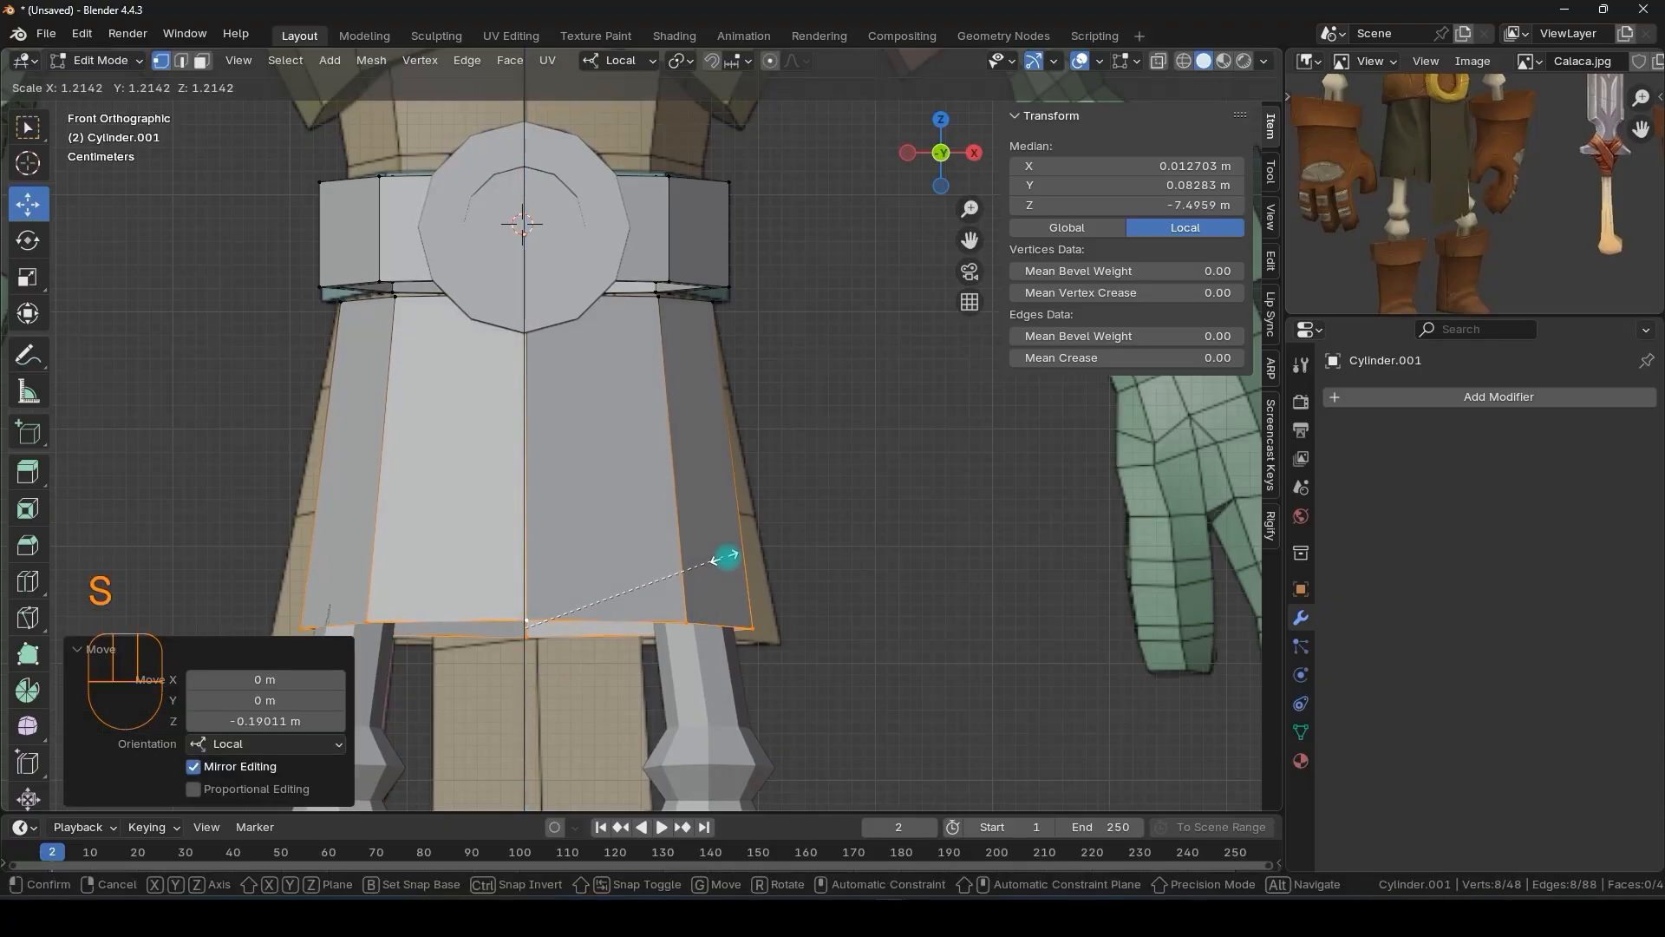
left_click(748, 557)
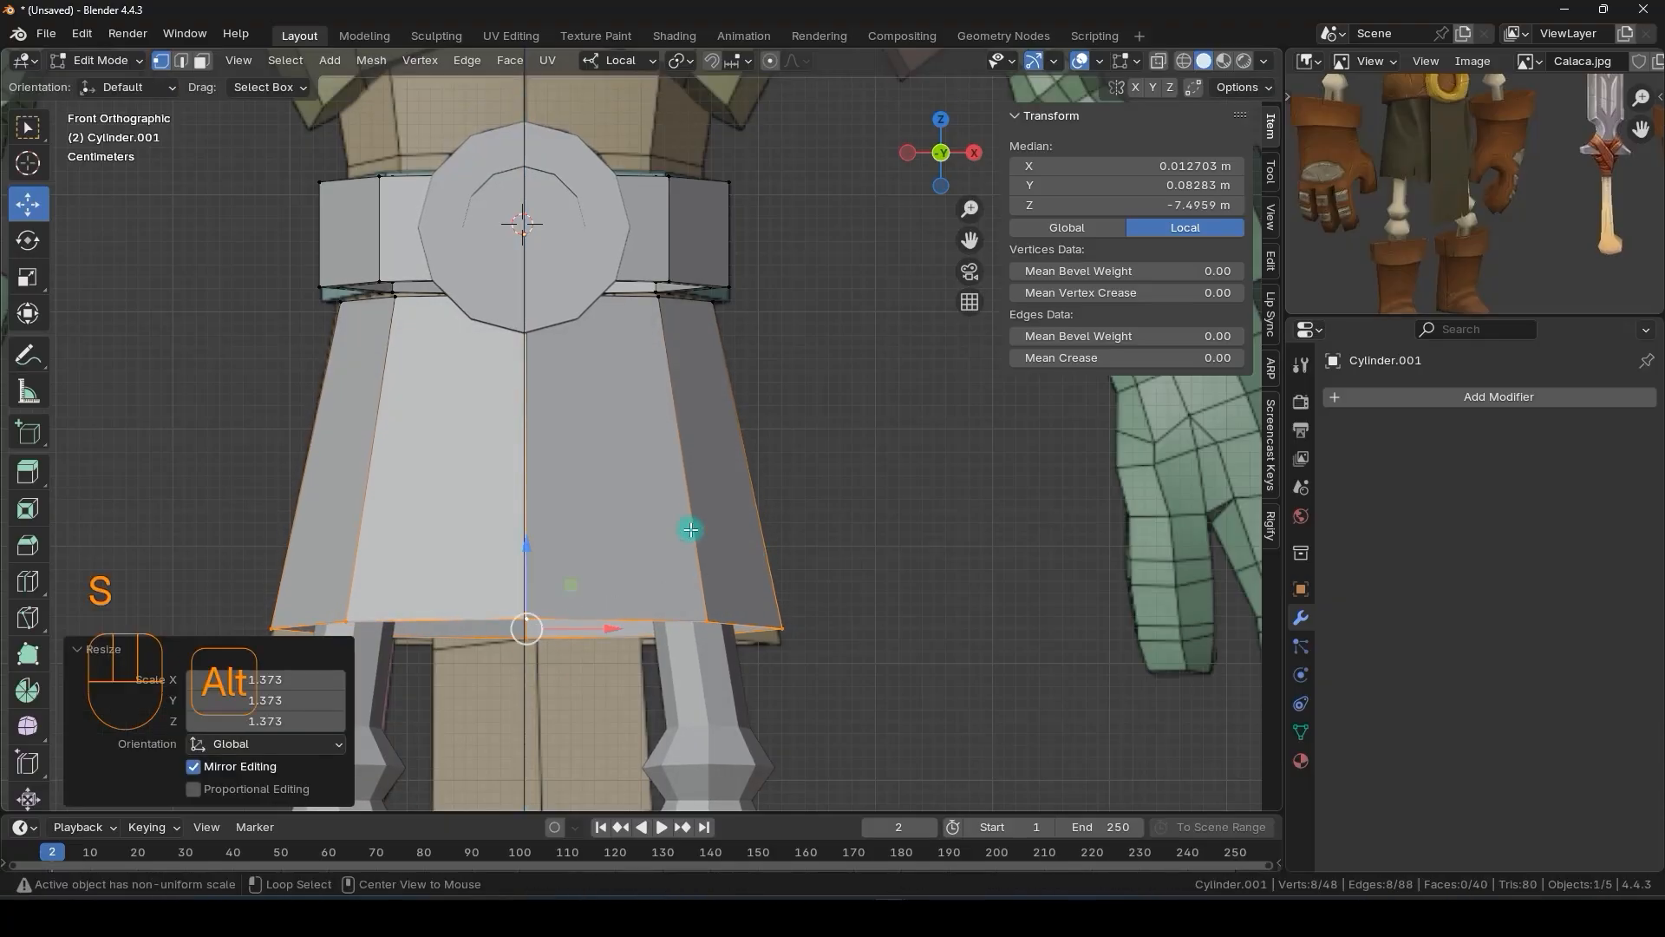
key("alt+z")
left_click_drag(532, 548, 531, 557)
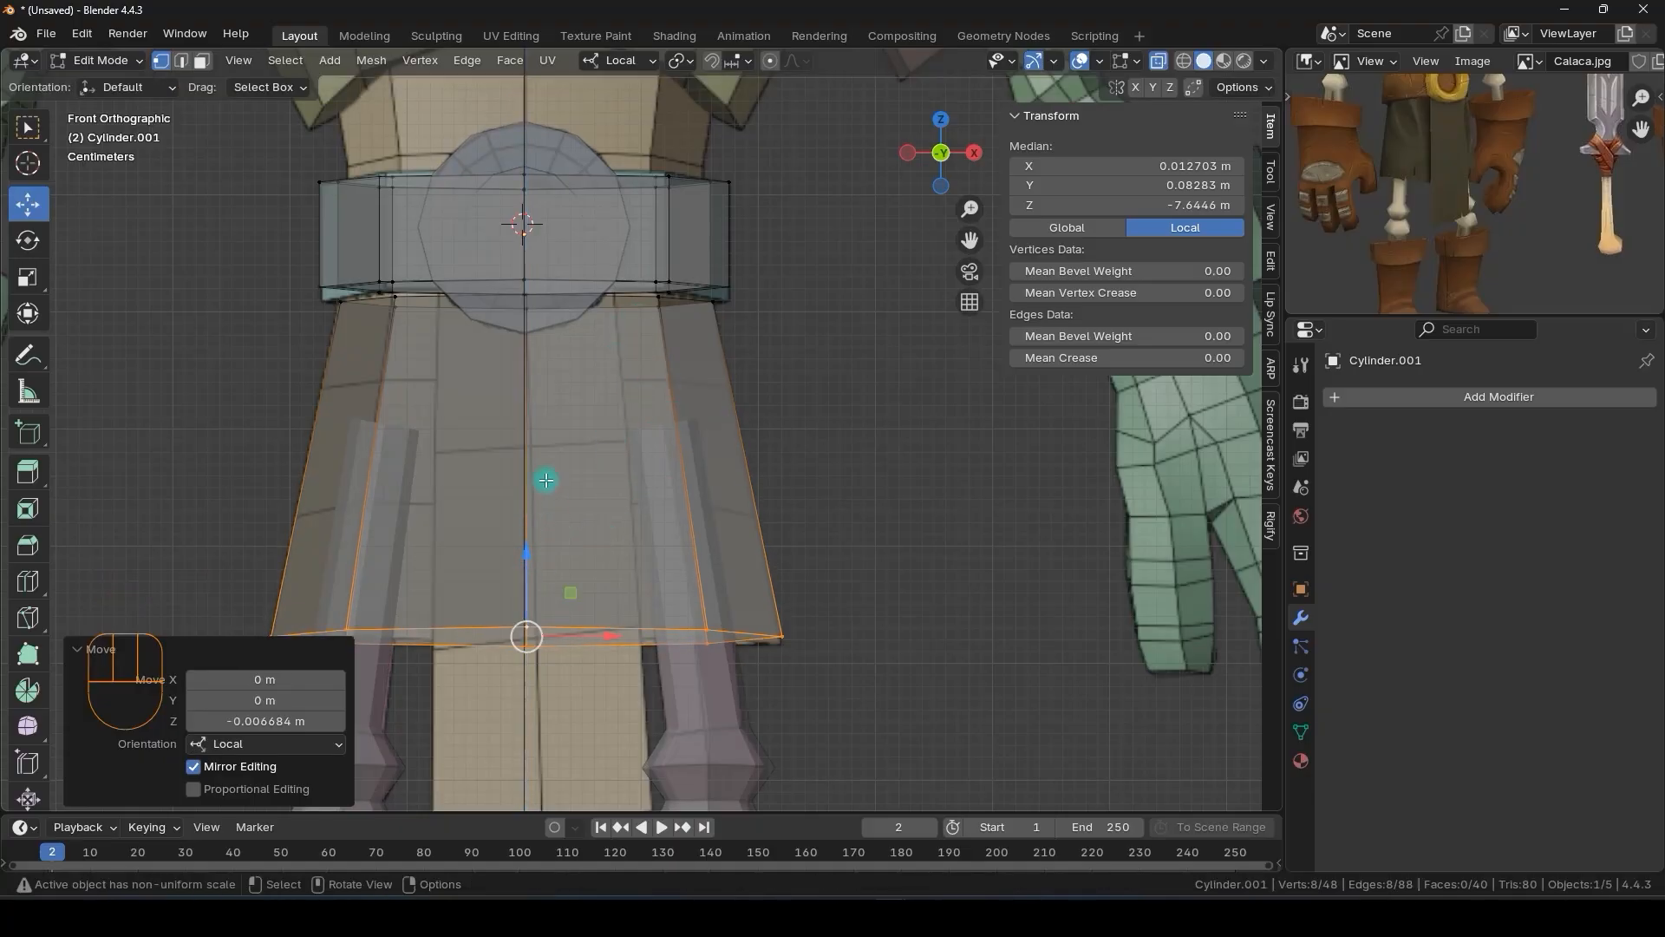
key("alt+z")
key("alt+z")
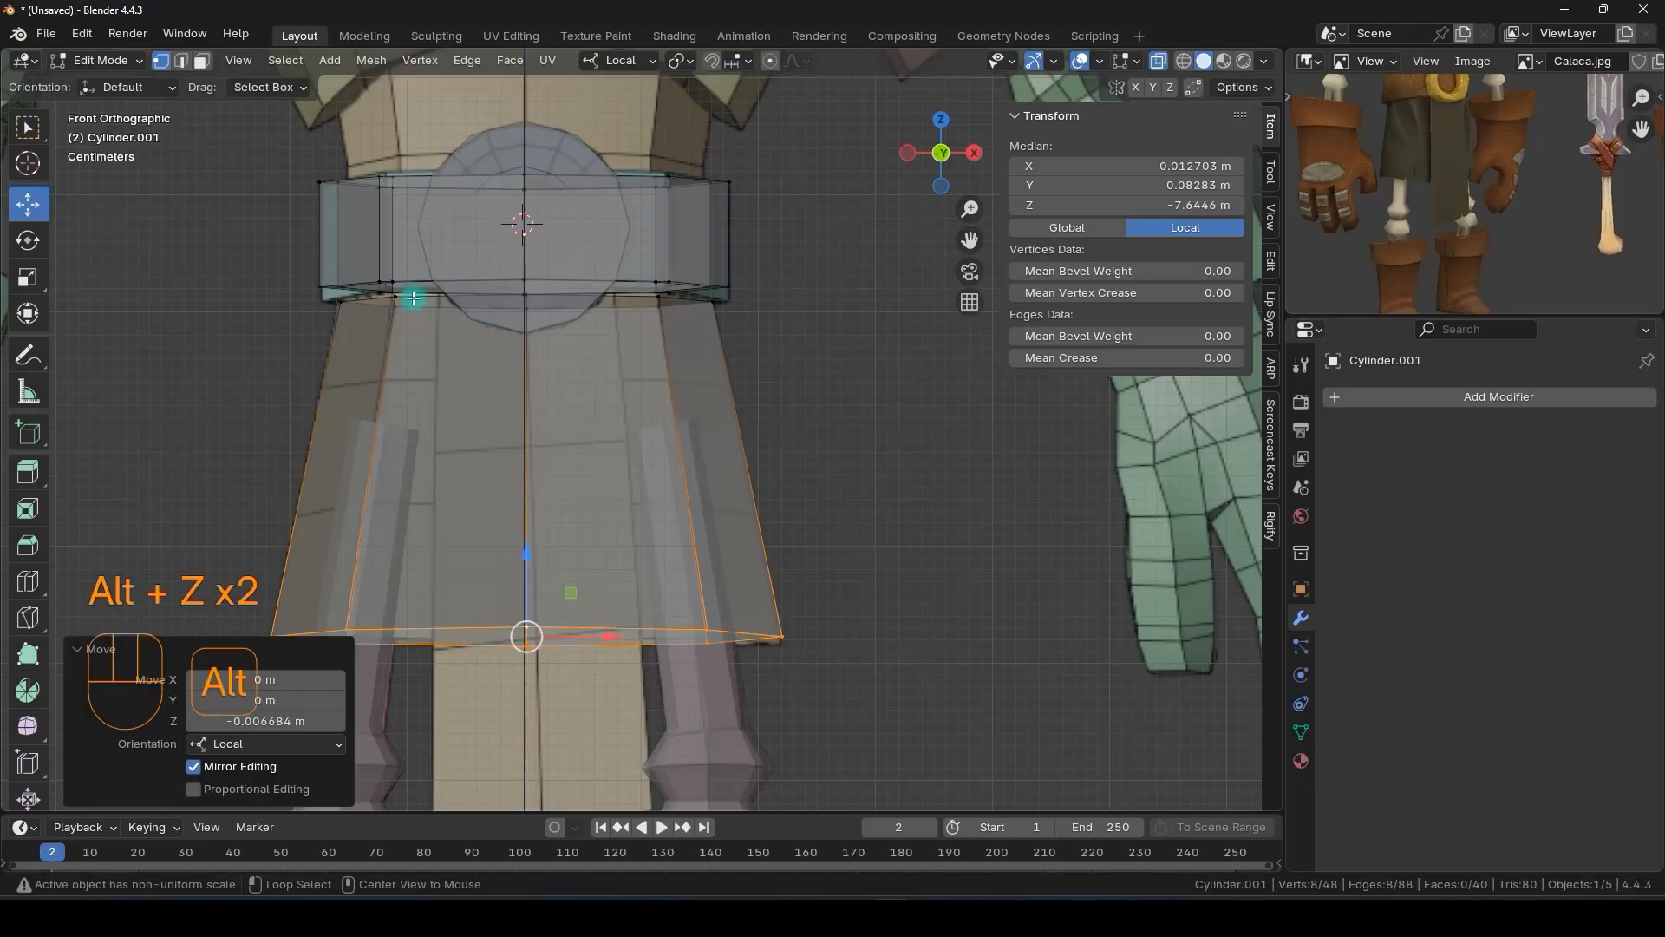
- Move the skirt's top edge loop about 0.024 m along local Z into the belt and scale it by about 0.971
left_click(417, 298, "alt")
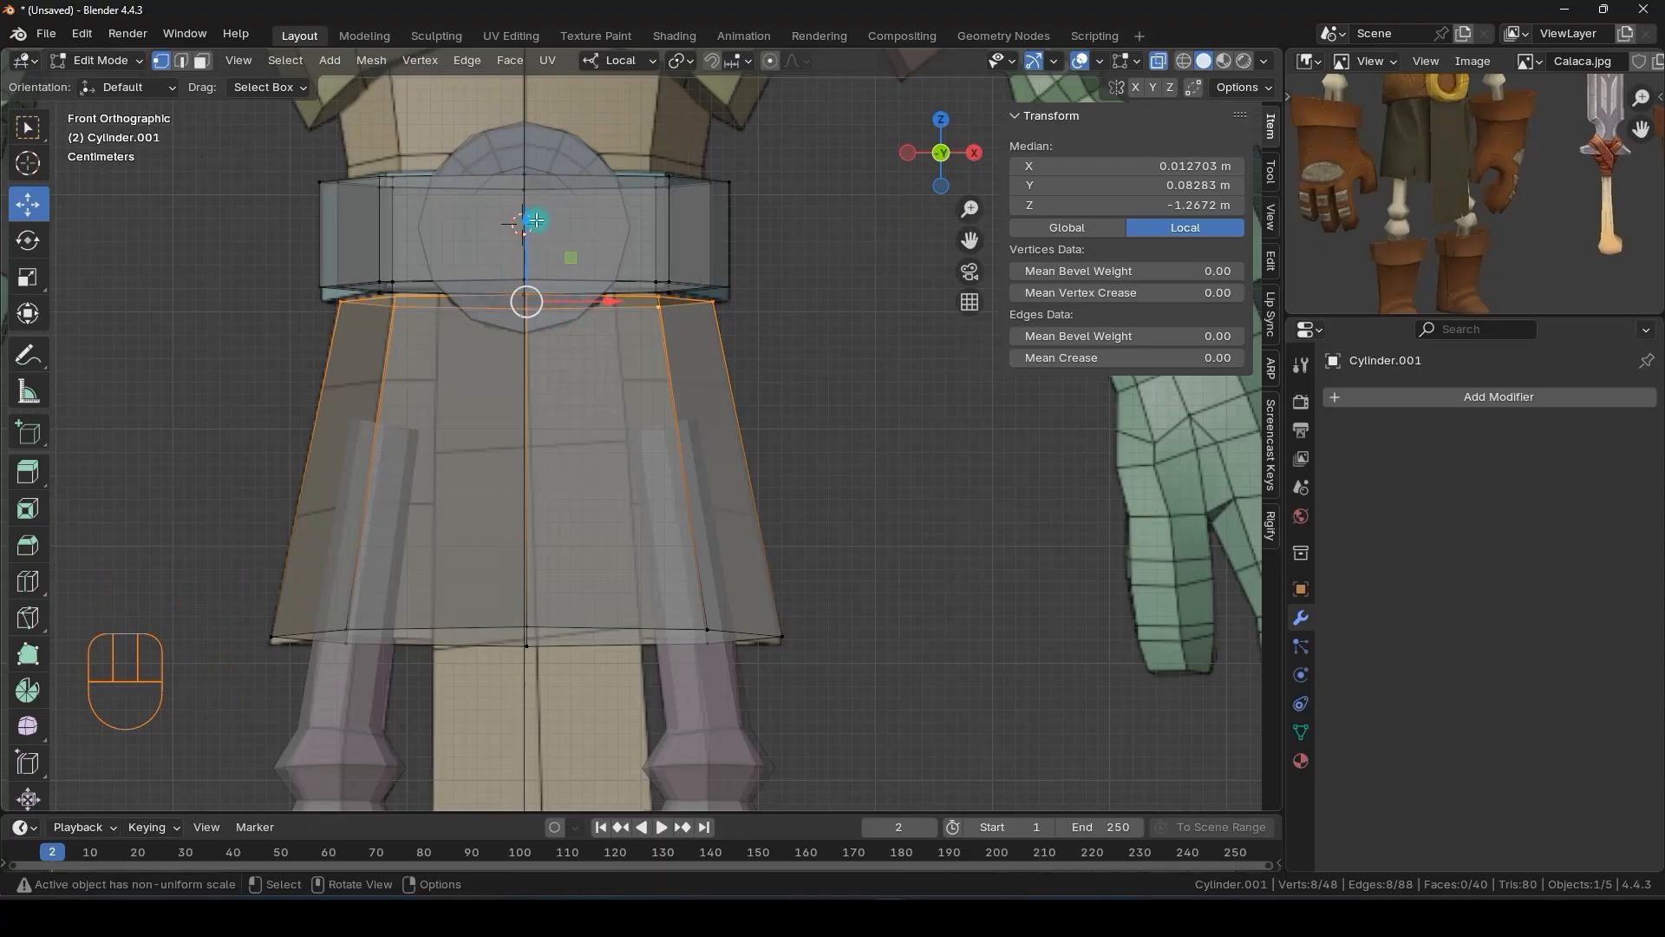
left_click_drag(536, 221, 529, 192)
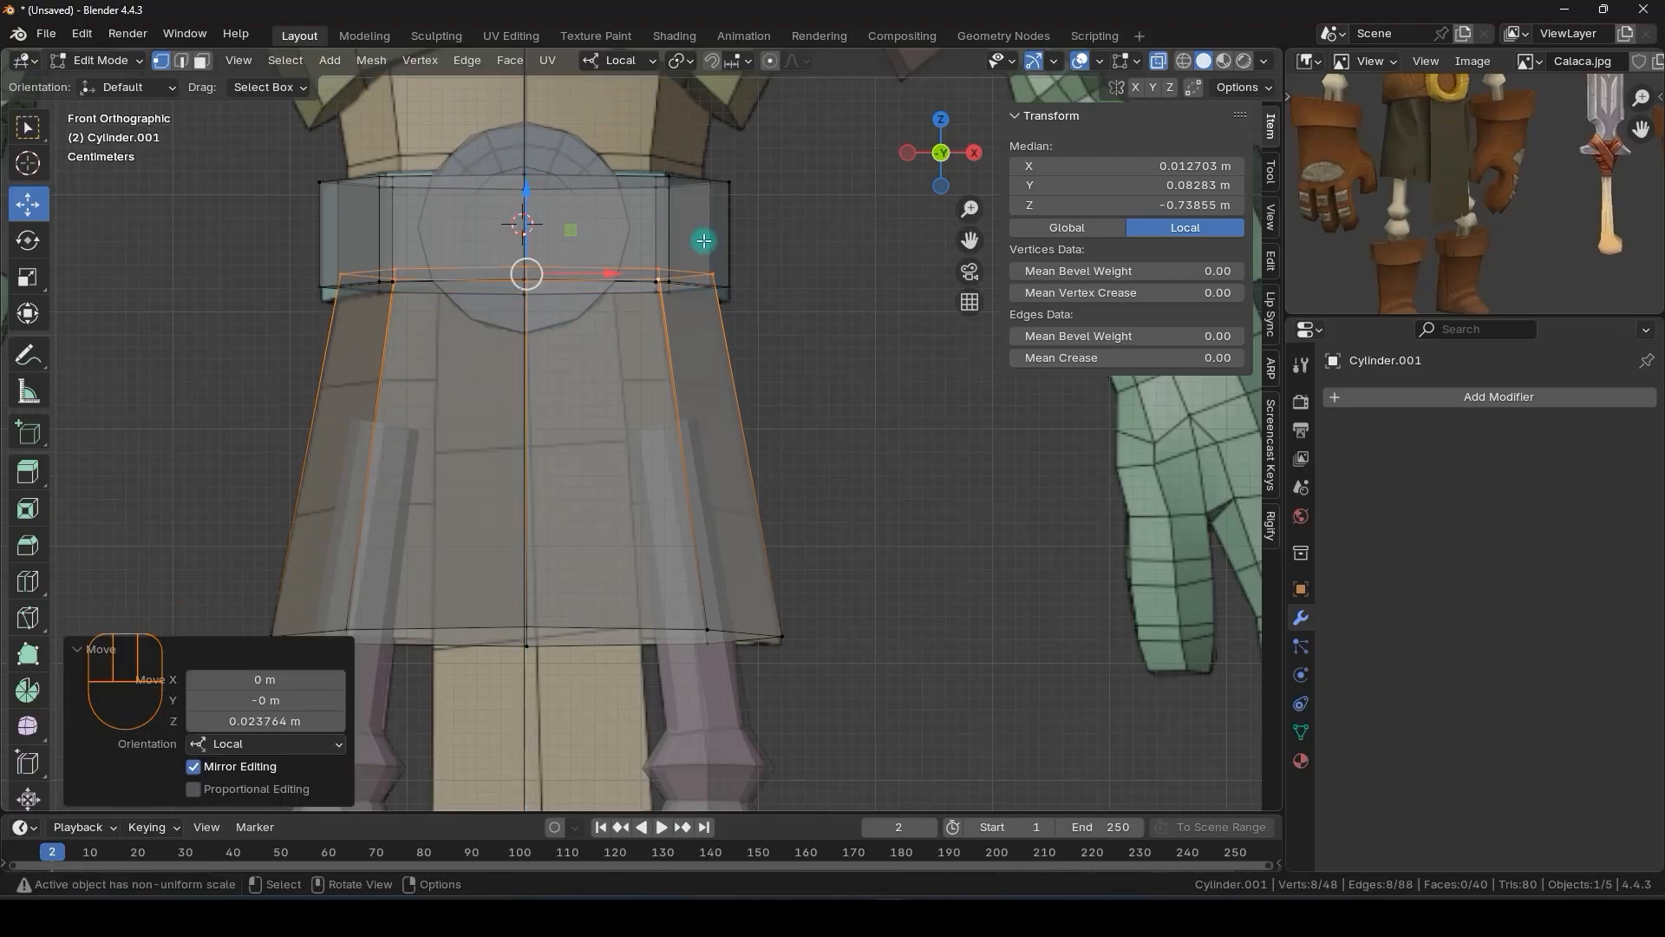
key("s")
left_click(692, 242)
key("alt+z")
key("alt+z")
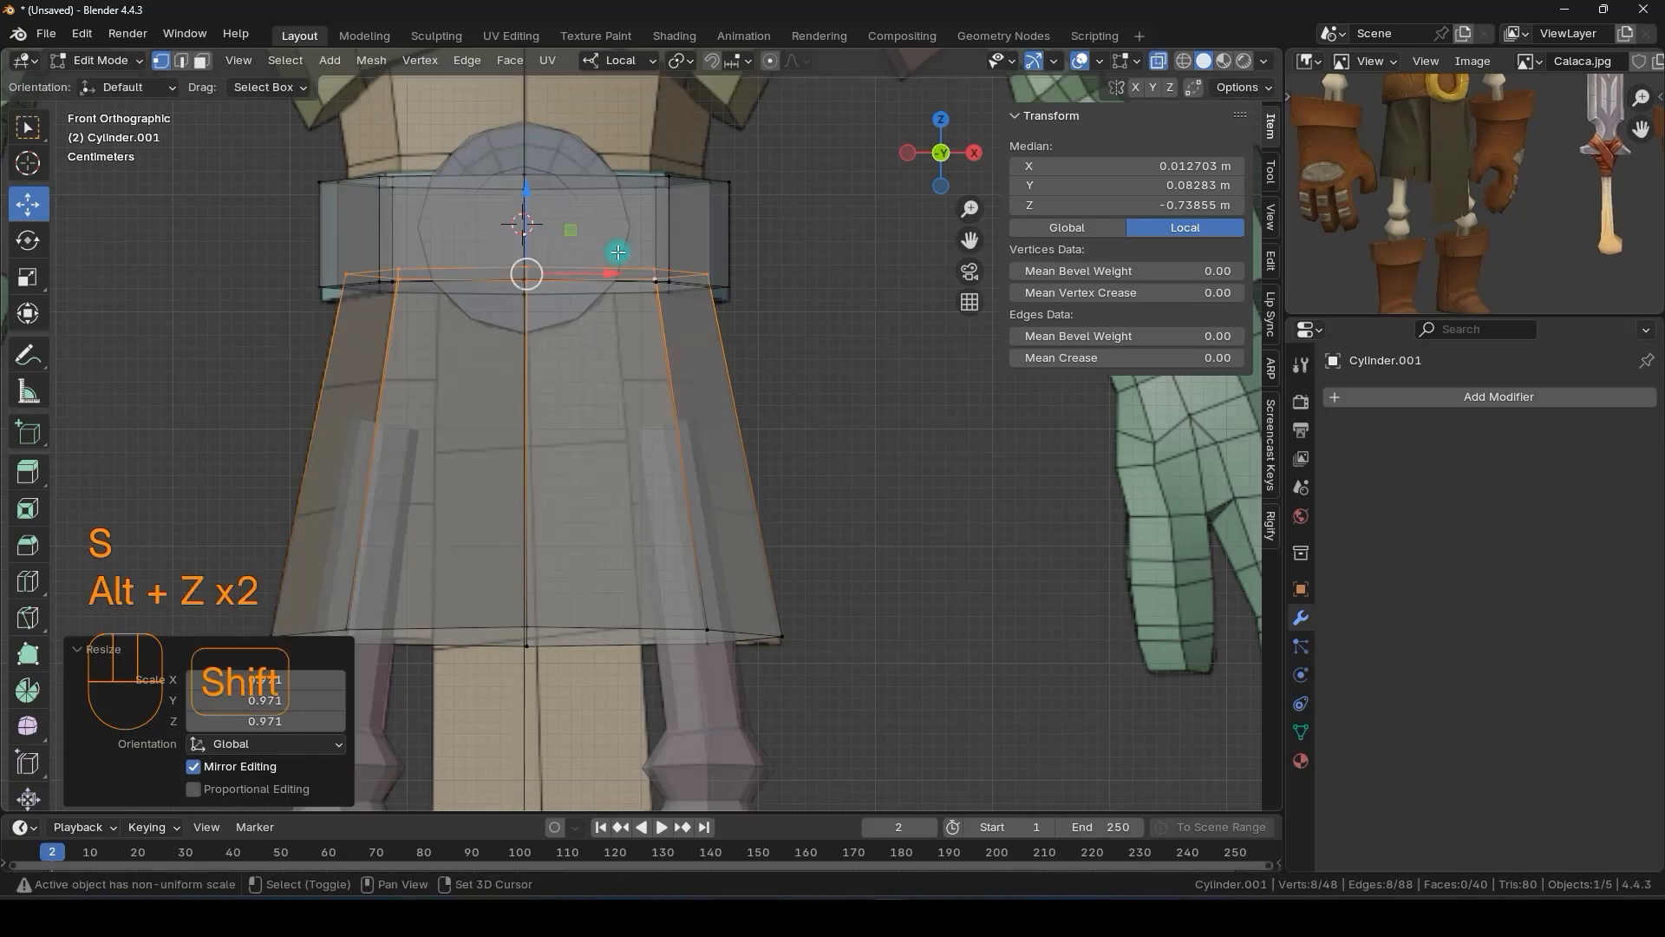
- Extrude the skirt's top edge loop upward along local Z twice, first about 0.071 m and again about 0.026 m
middle_click_drag(559, 243, 599, 342, "shift")
key("e")
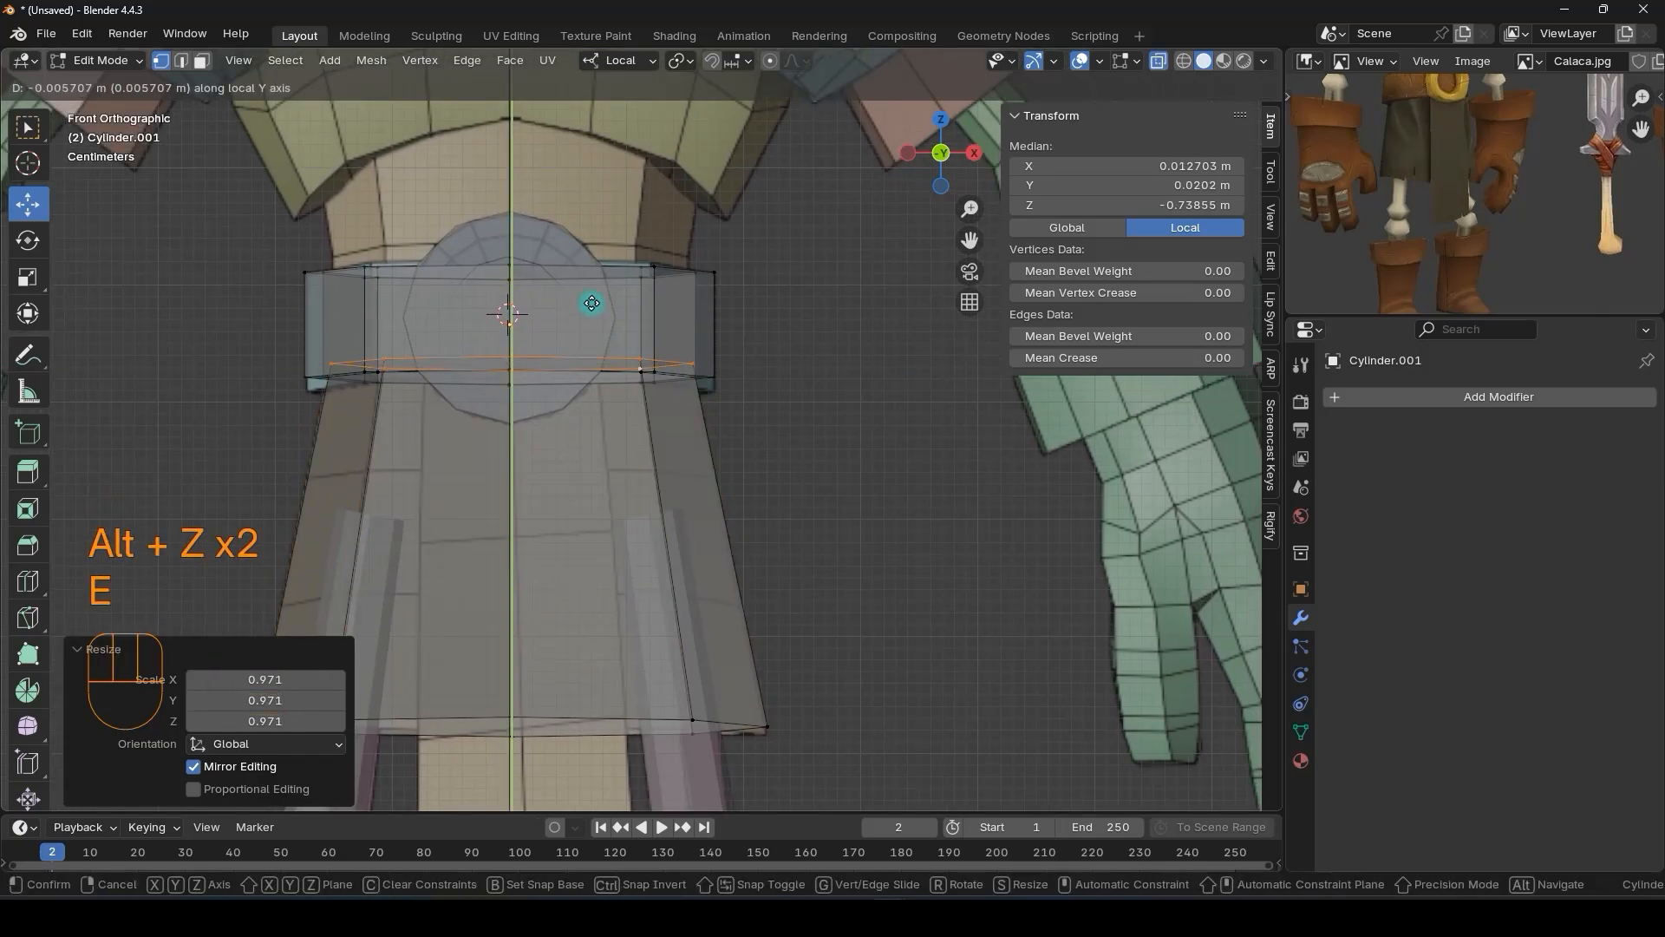
key("z")
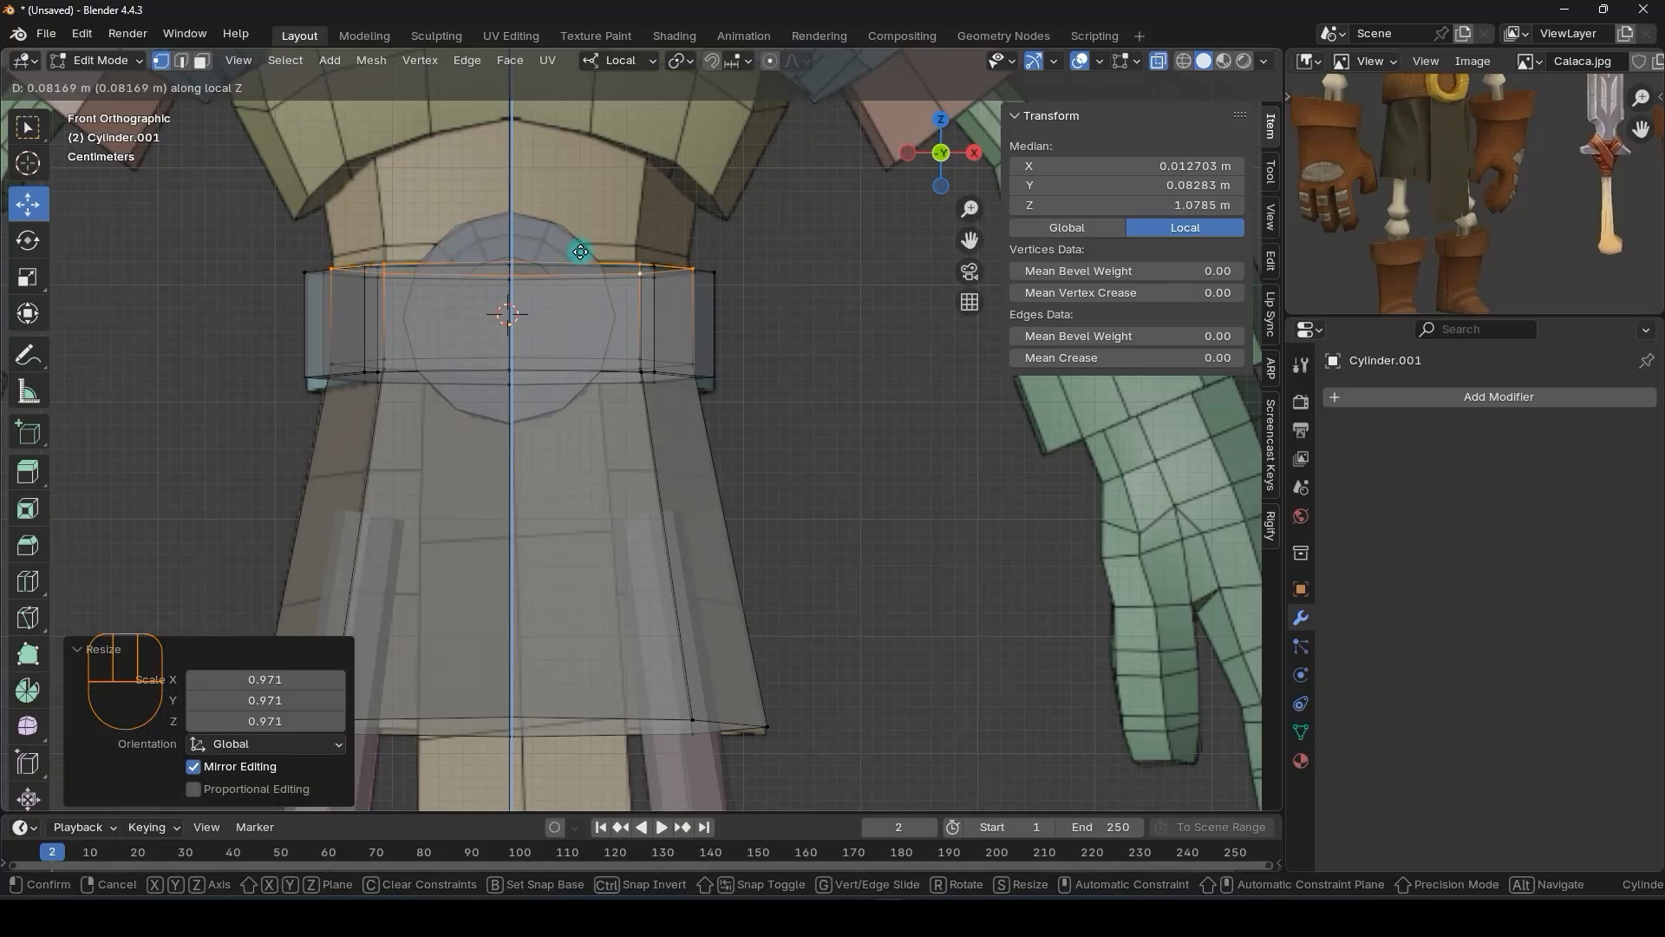
left_click(577, 264)
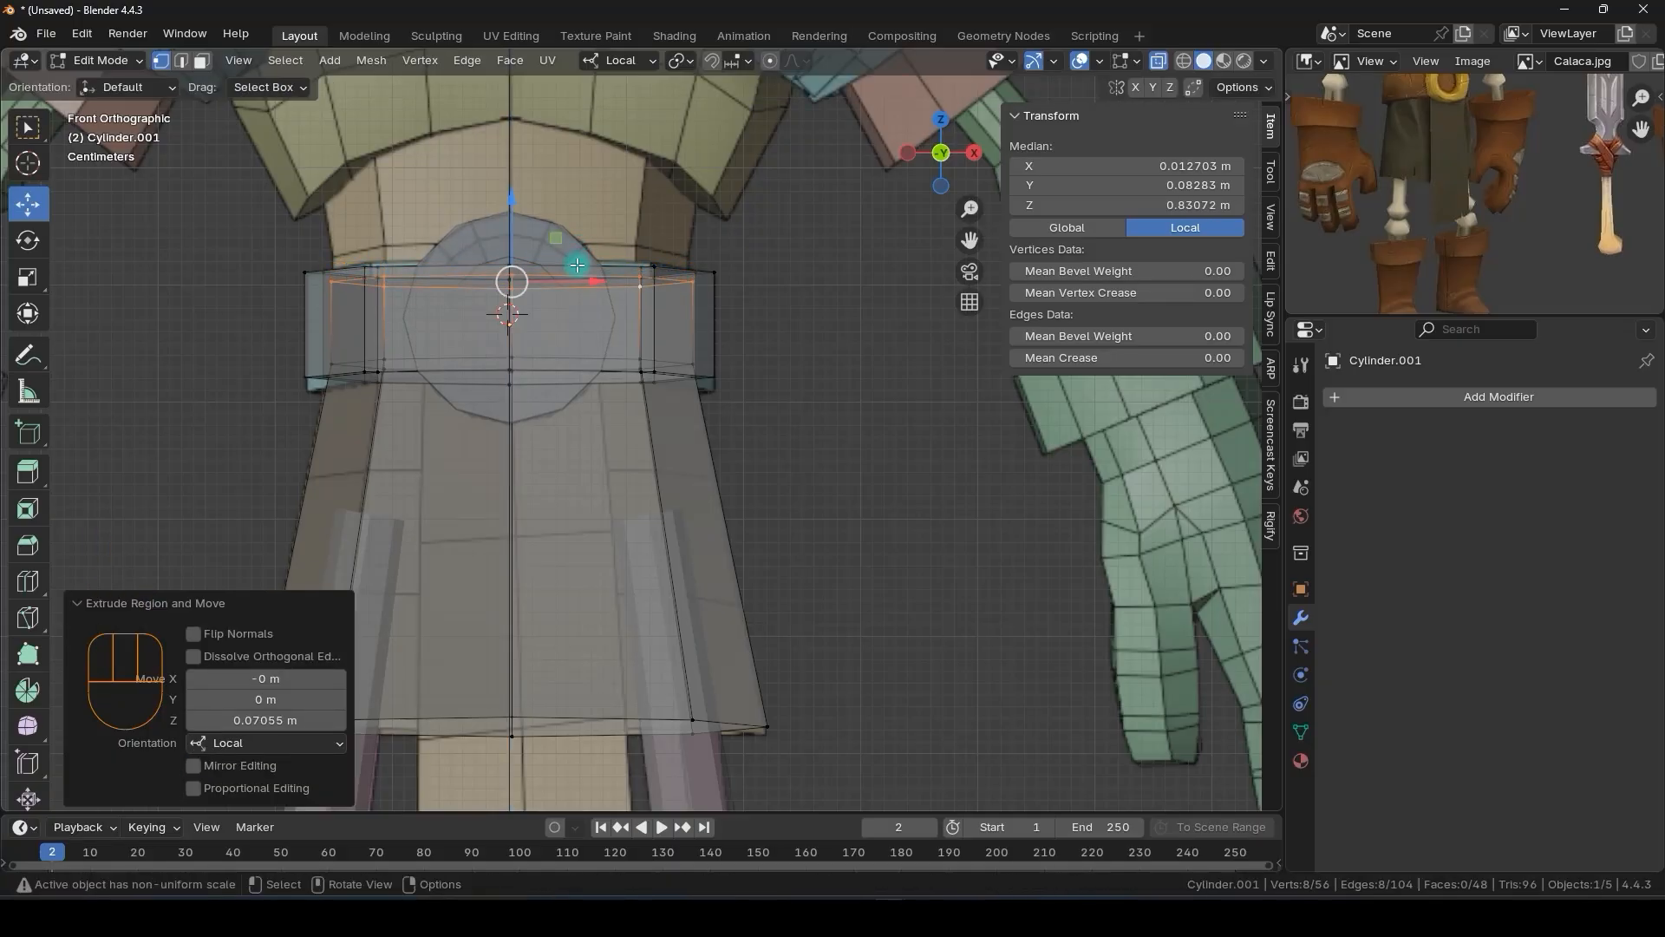
key("e")
key("z")
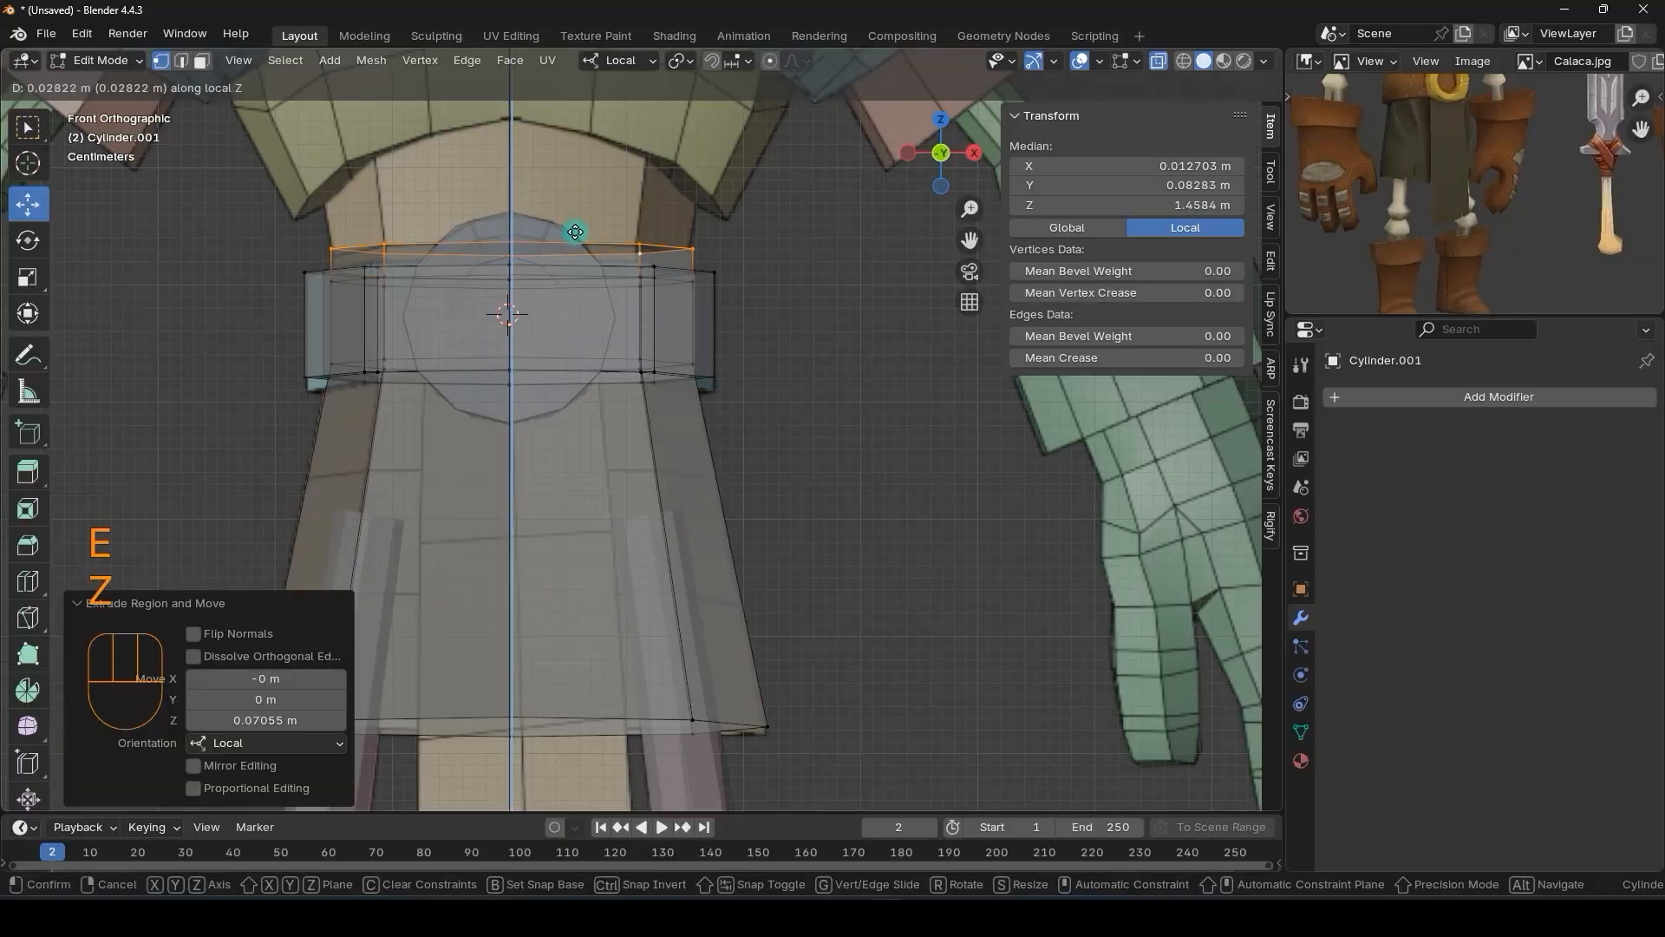
left_click(575, 234)
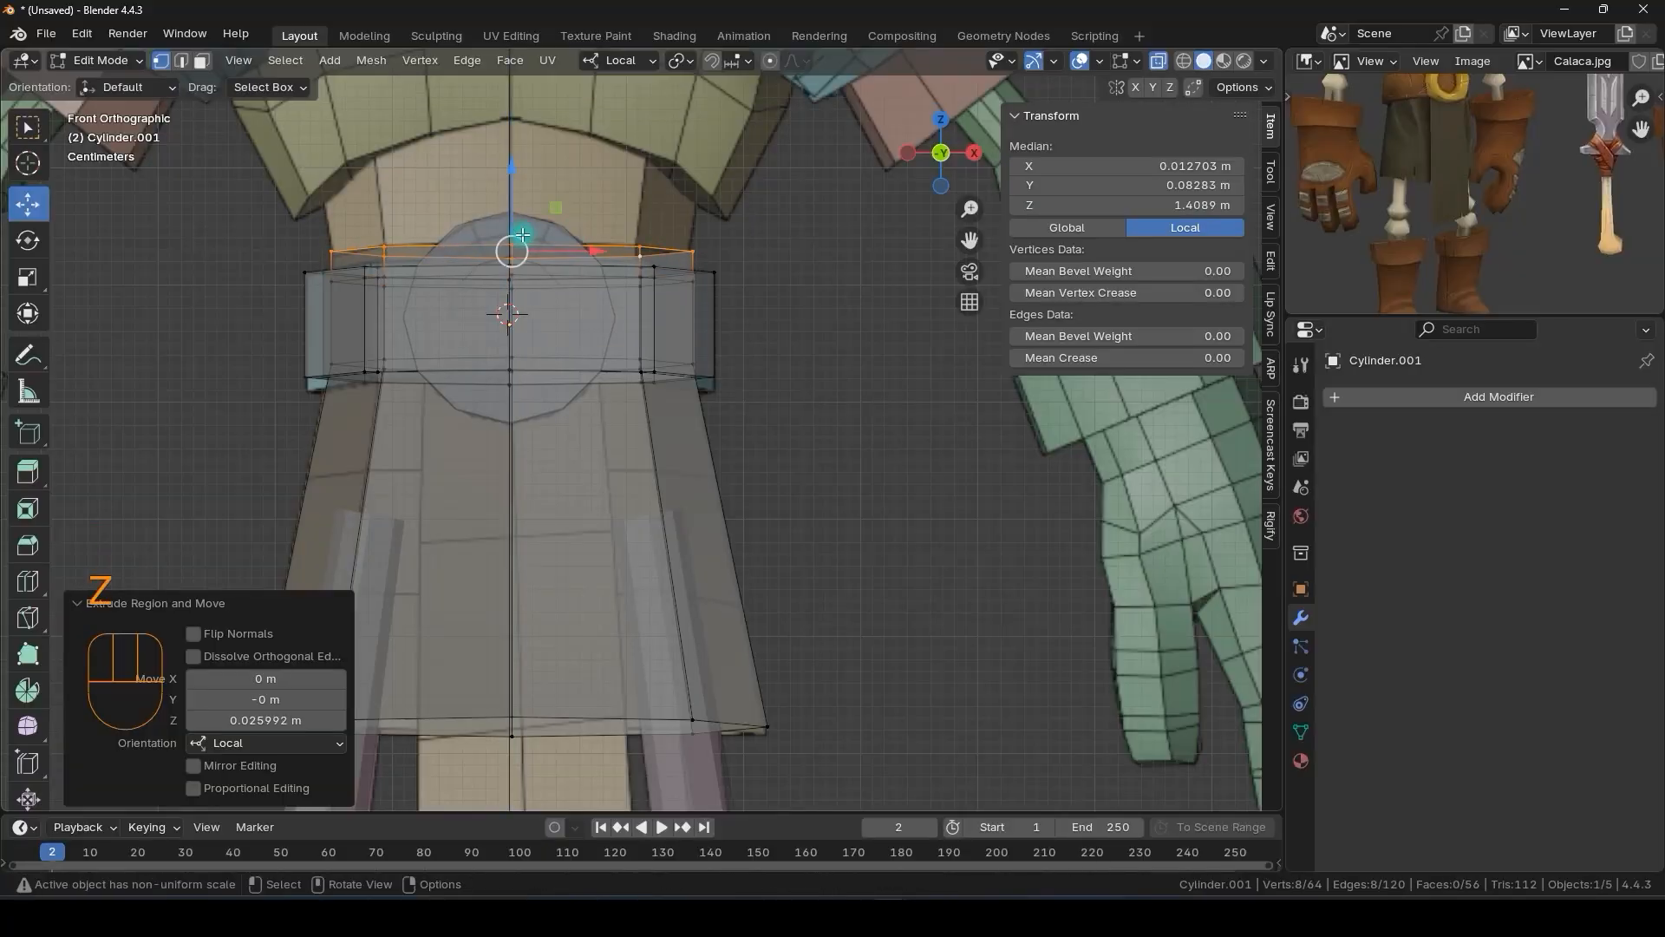
- Extrude the loop above the belt another 0.137 m or so along local Z and scale it by about 1.216 along local X
middle_click_drag(474, 244, 486, 335, "shift")
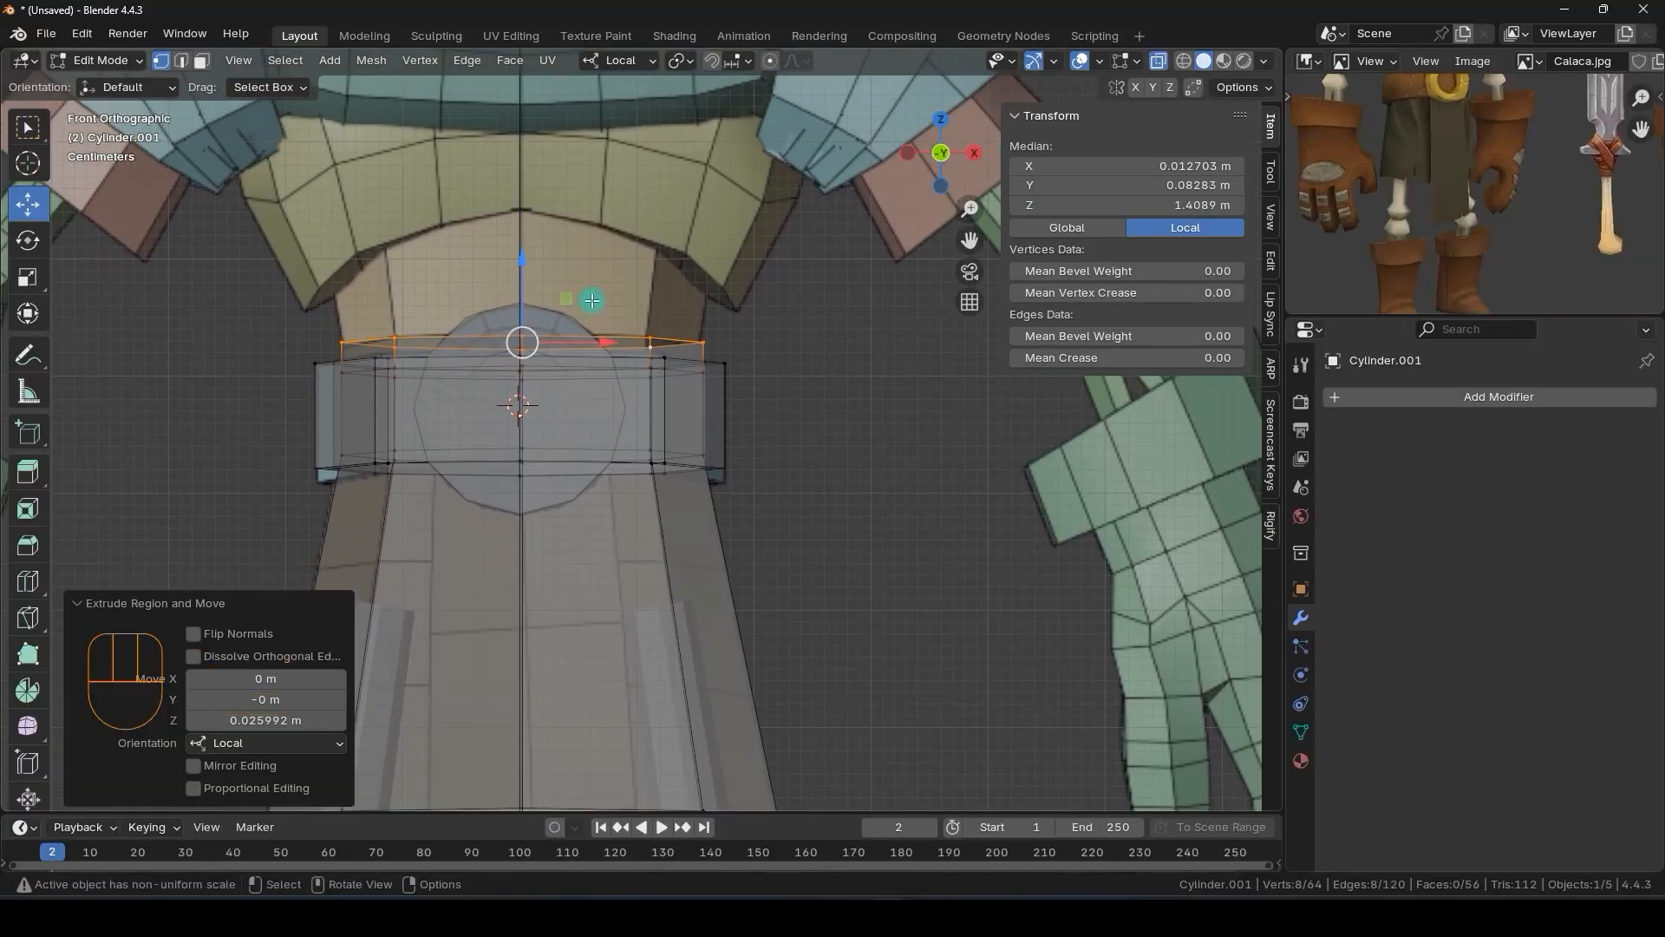
key("e")
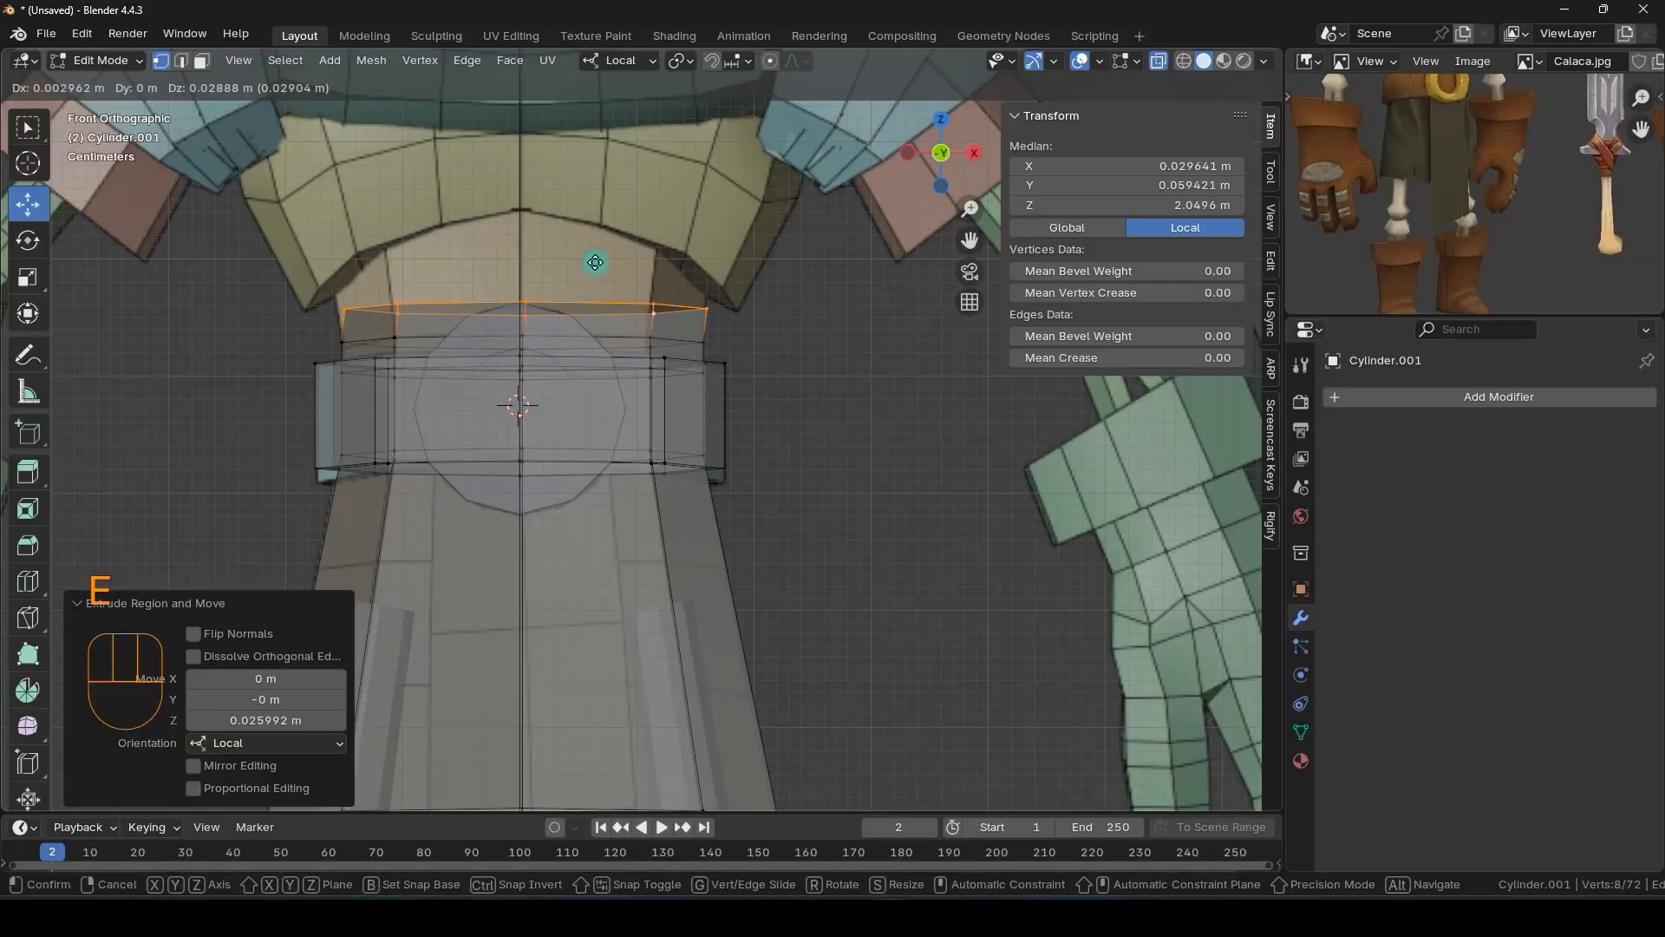
key("z")
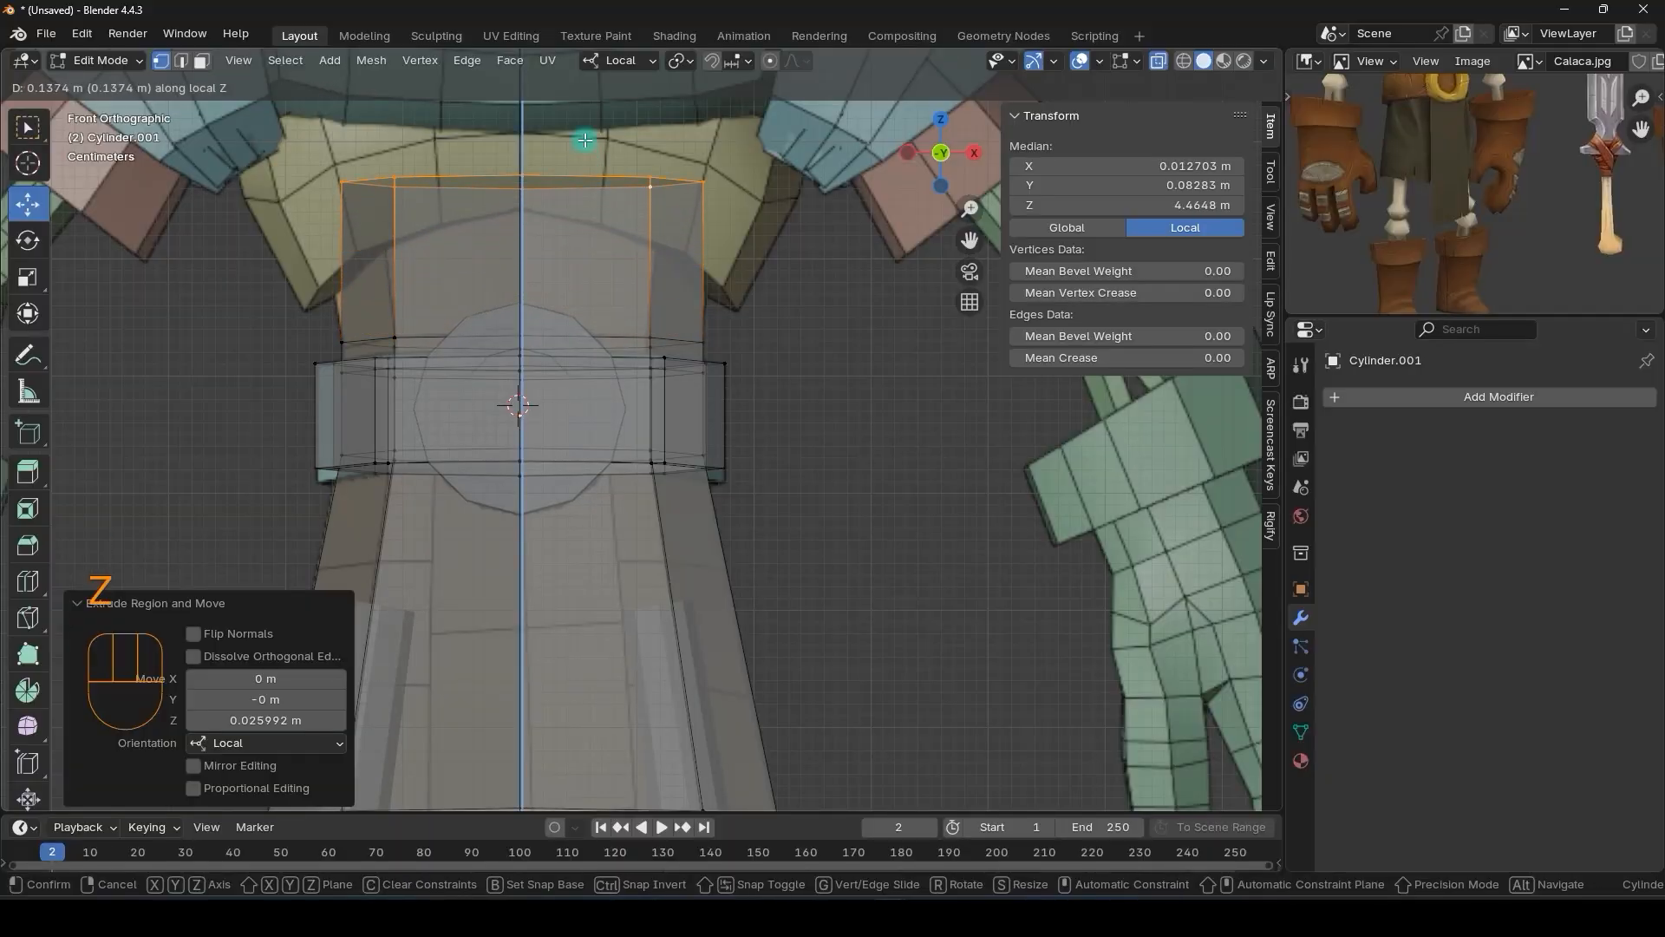
left_click(588, 148)
key("s")
key("x")
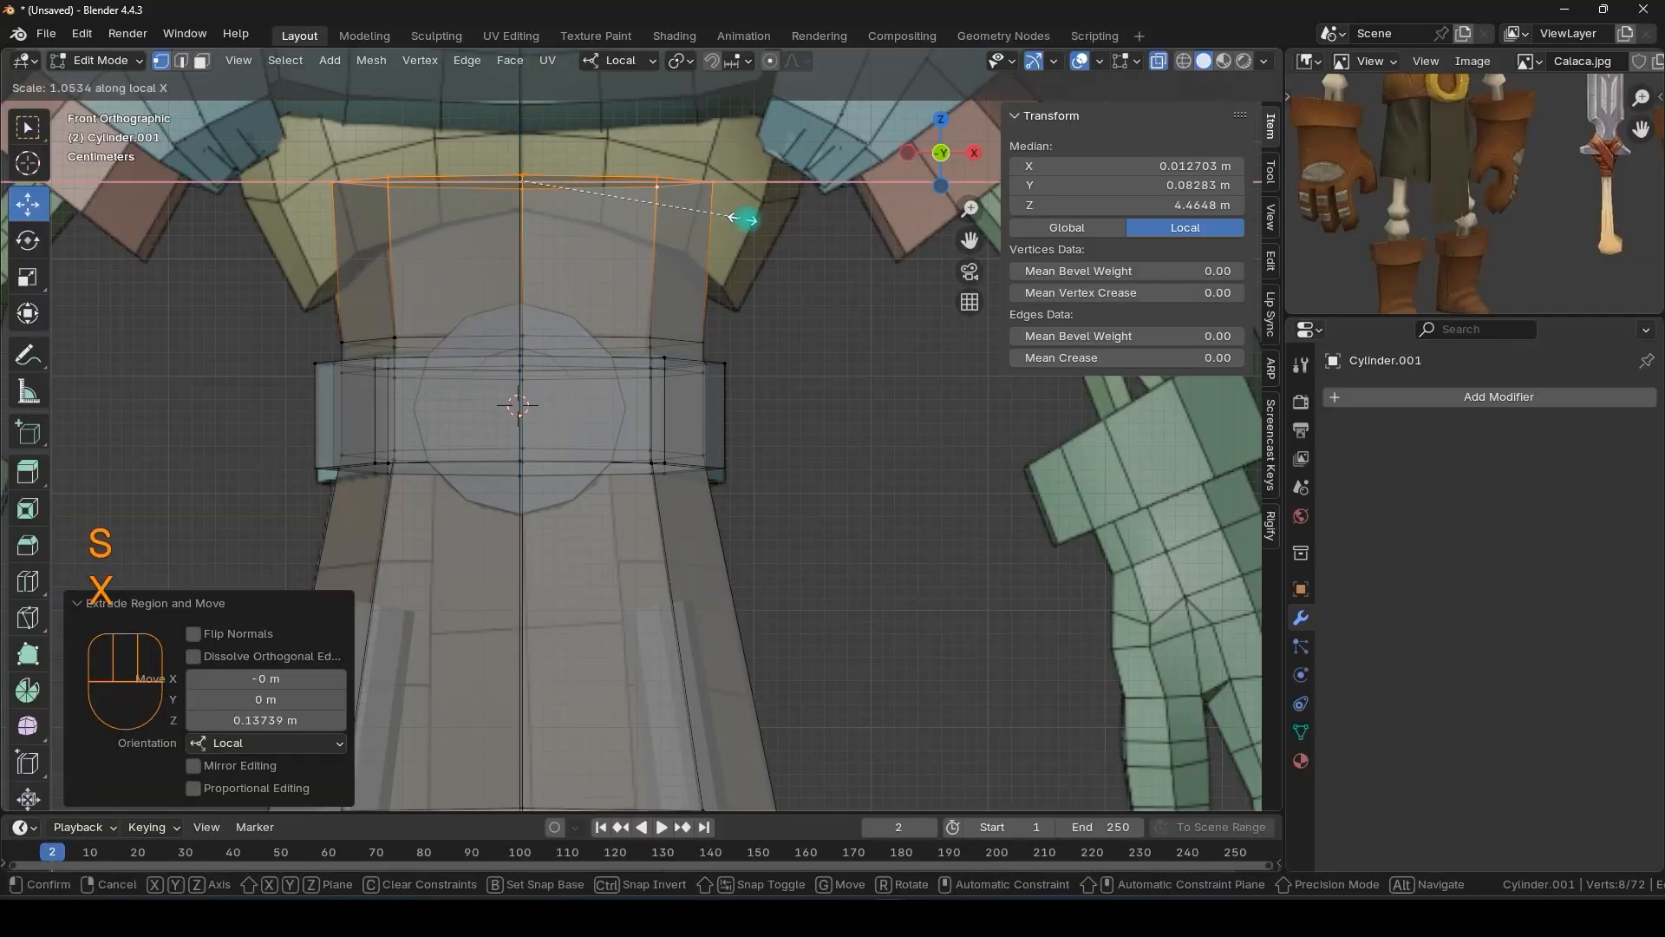
left_click(773, 217)
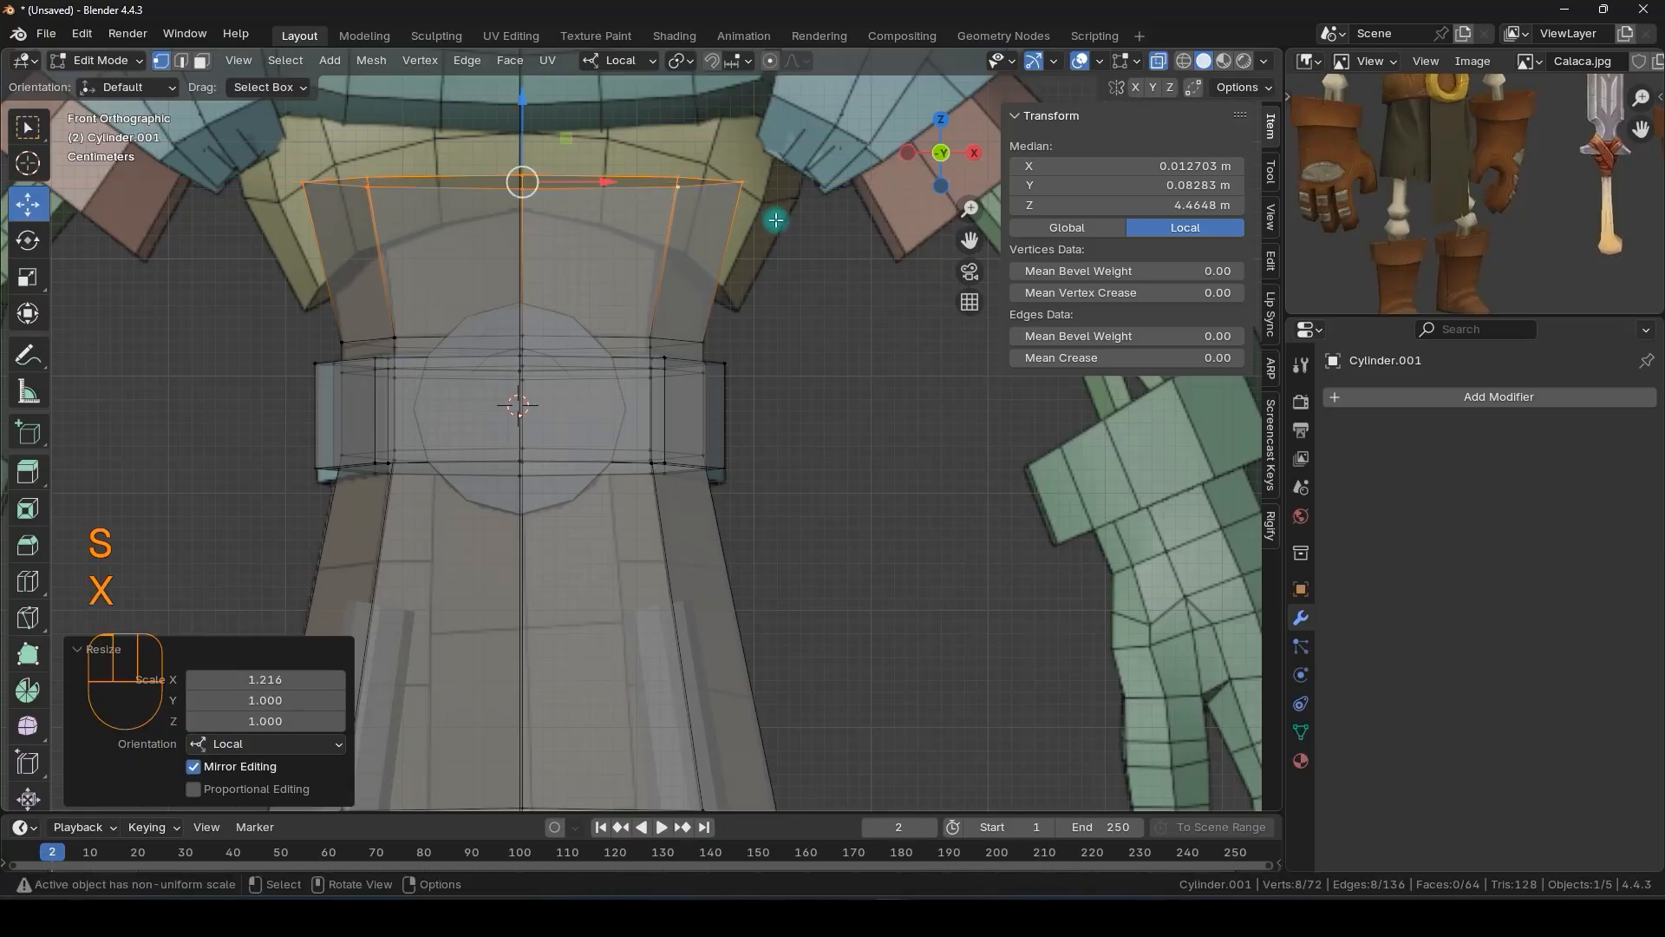
- Examine the extended waist and skirt from the side and front, comparing them with the reference mesh with X-ray on and off
key("alt+z")
middle_click_drag(743, 230, 513, 259)
scroll(629, 421, "down", 2)
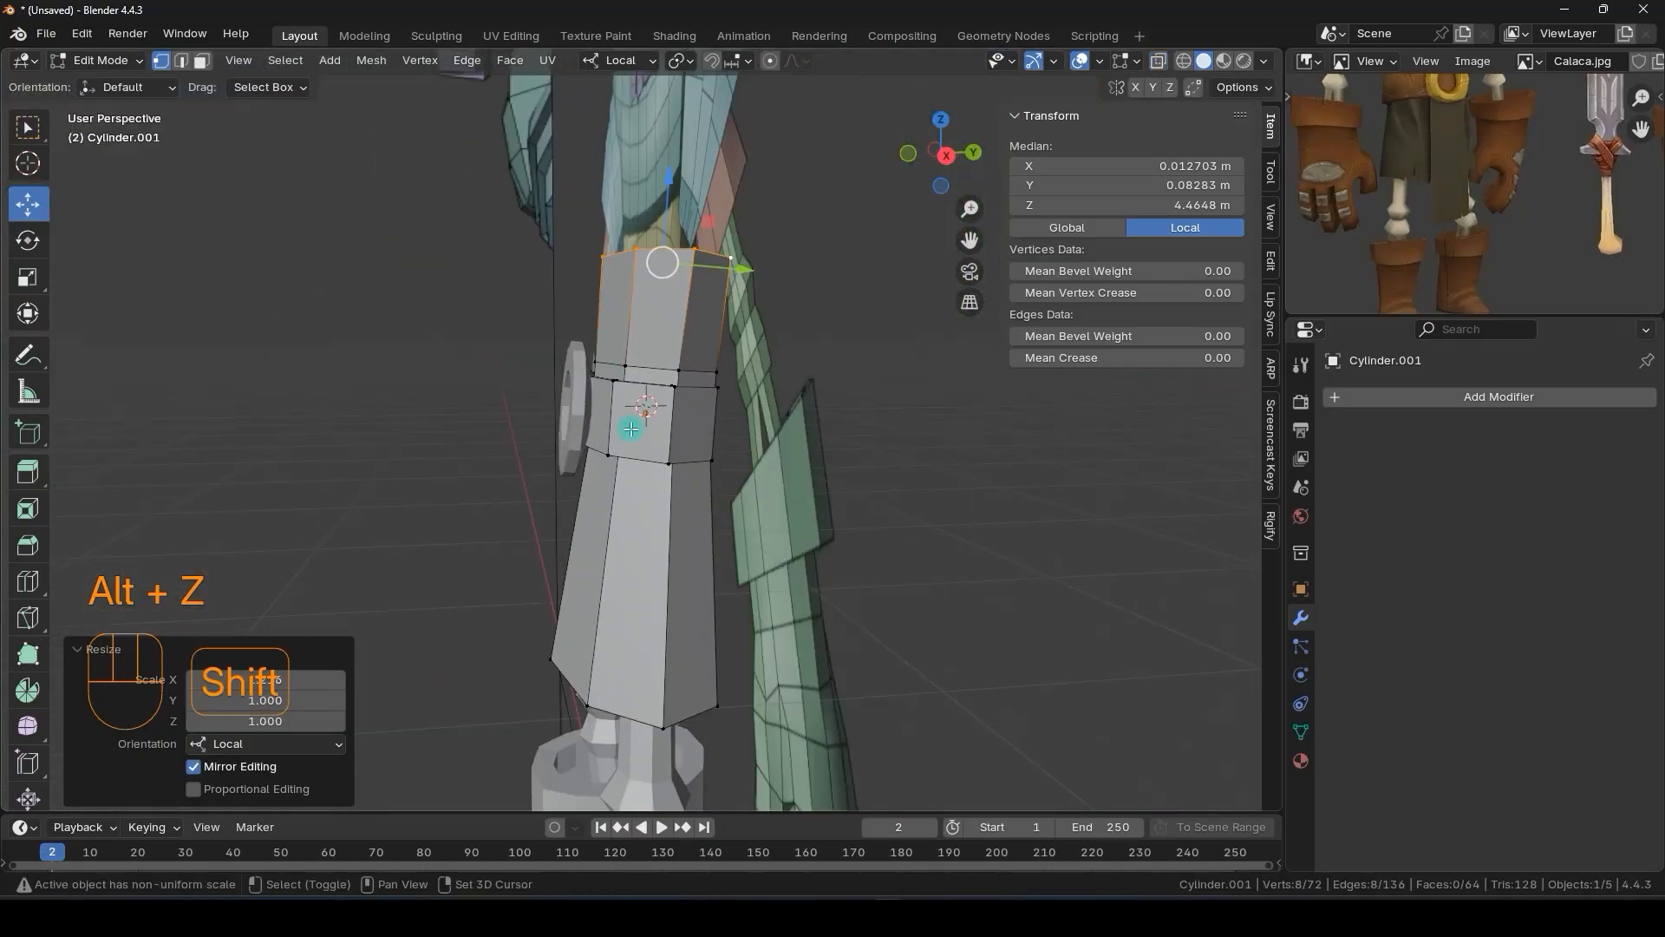
middle_click_drag(631, 451, 588, 328, "shift")
middle_click_drag(547, 453, 593, 465)
middle_click_drag(558, 519, 507, 535)
middle_click_drag(591, 337, 584, 471, "shift")
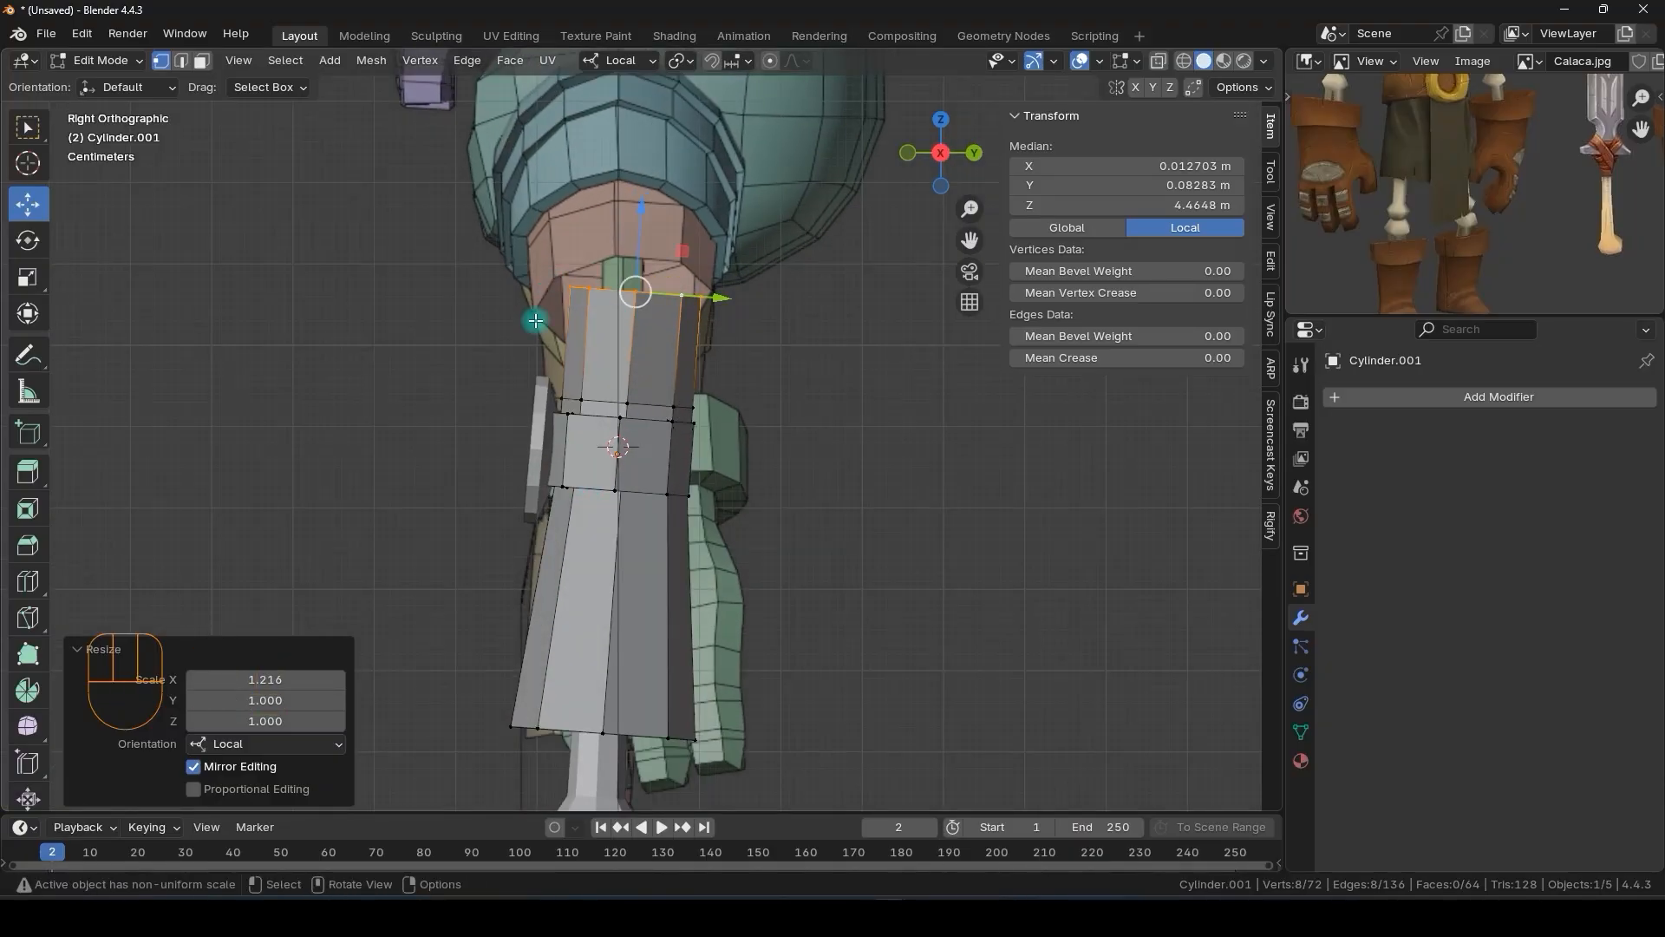
middle_click_drag(535, 320, 746, 326, "alt")
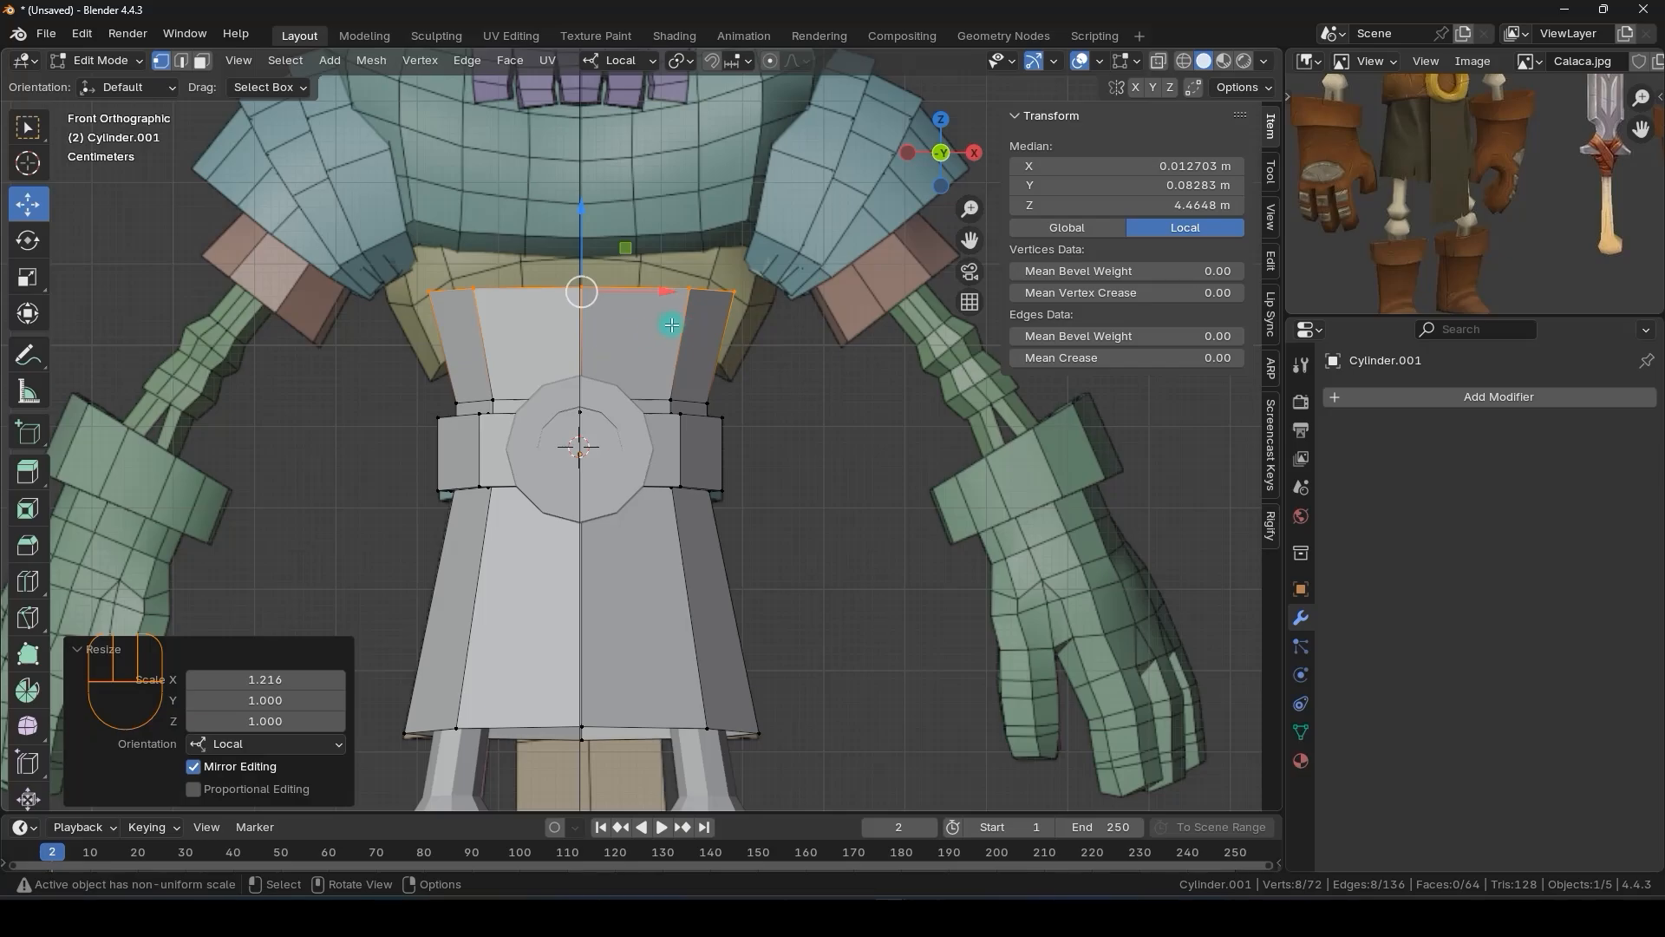
middle_click_drag(649, 325, 591, 316, "shift")
scroll(626, 382, "down", 3)
middle_click_drag(617, 442, 581, 353, "shift")
middle_click_drag(589, 378, 632, 348)
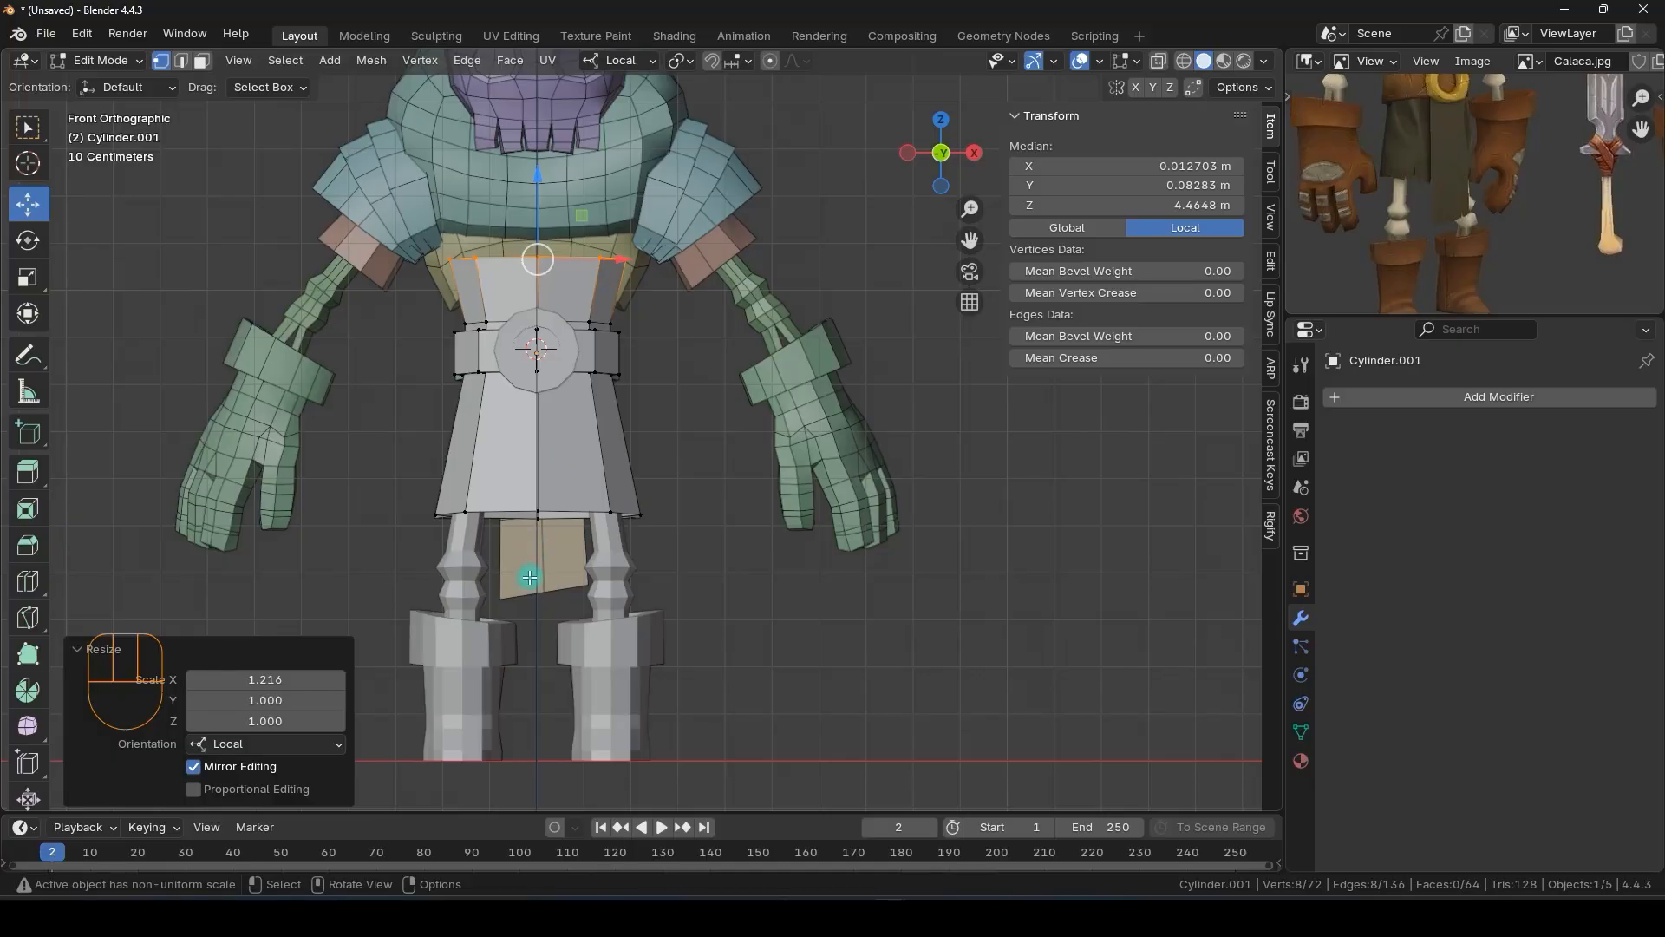
key("alt+z")
scroll(538, 564, "up", 2)
middle_click_drag(550, 546, 578, 552, "shift")
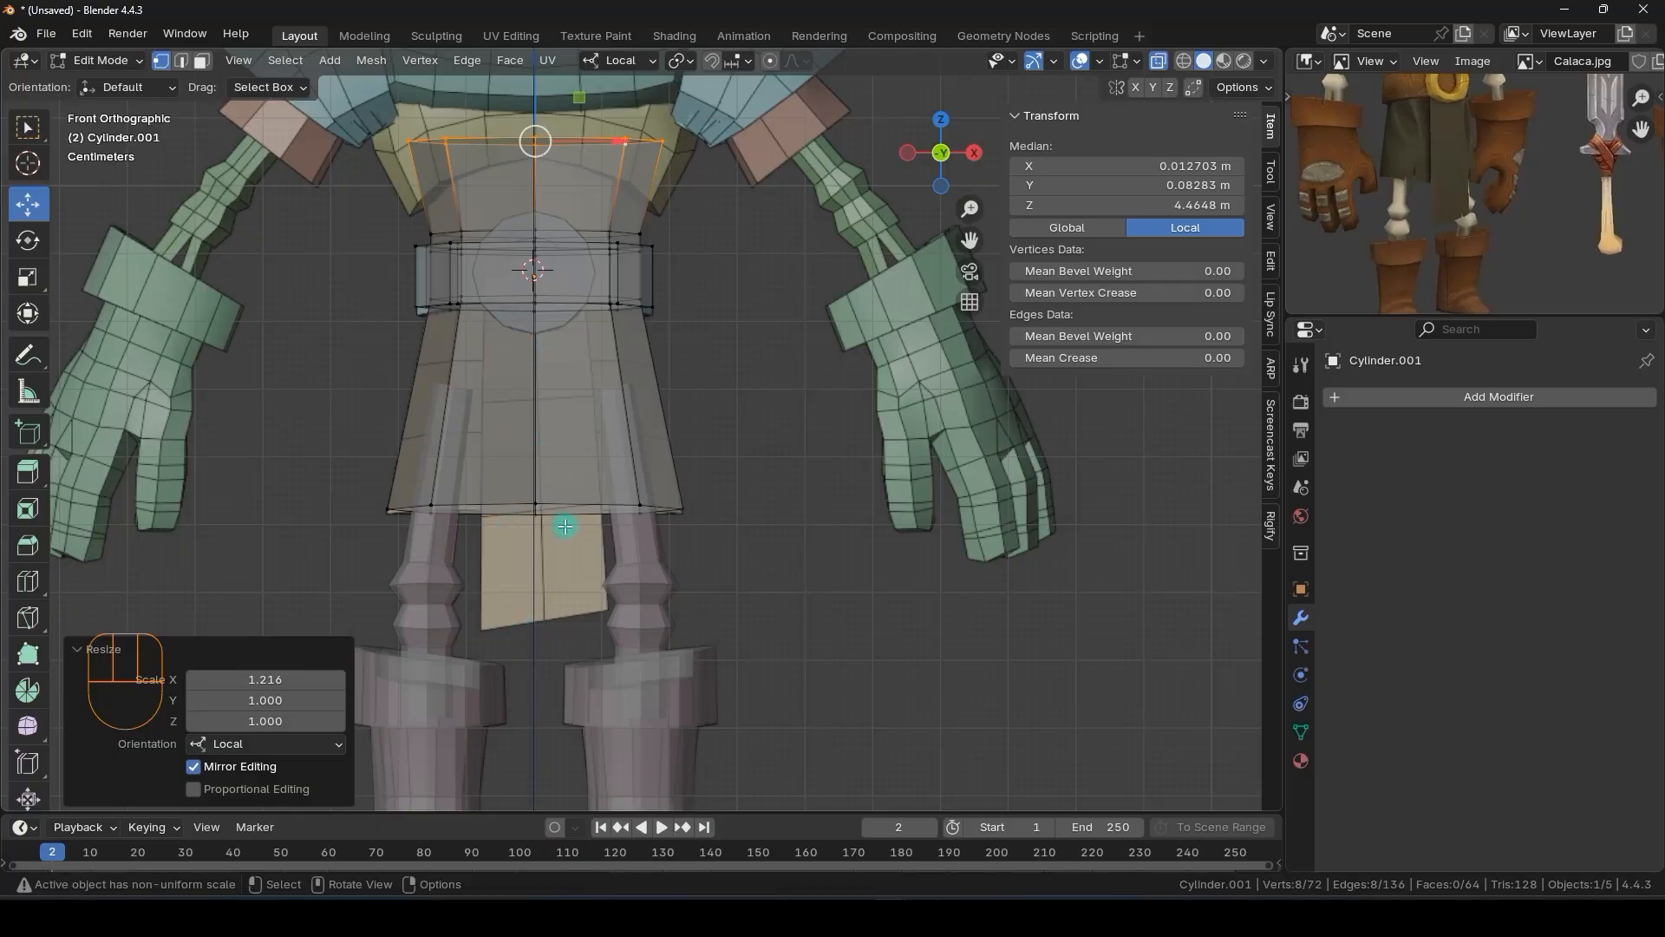
scroll(523, 344, "up", 1)
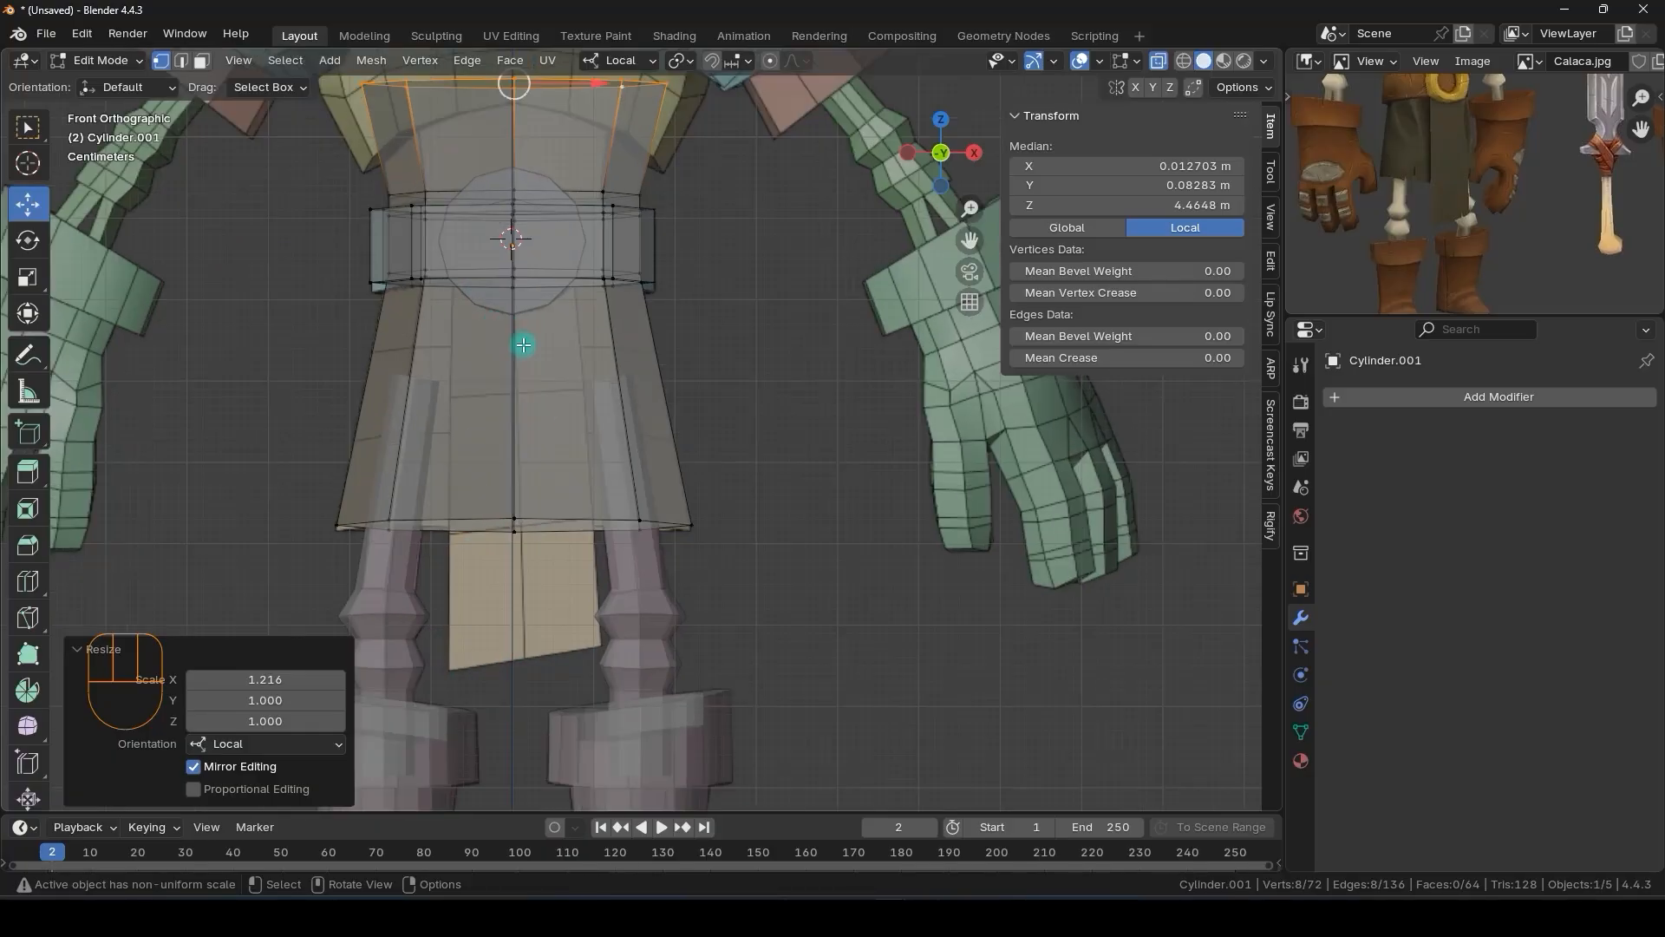
key("alt+z")
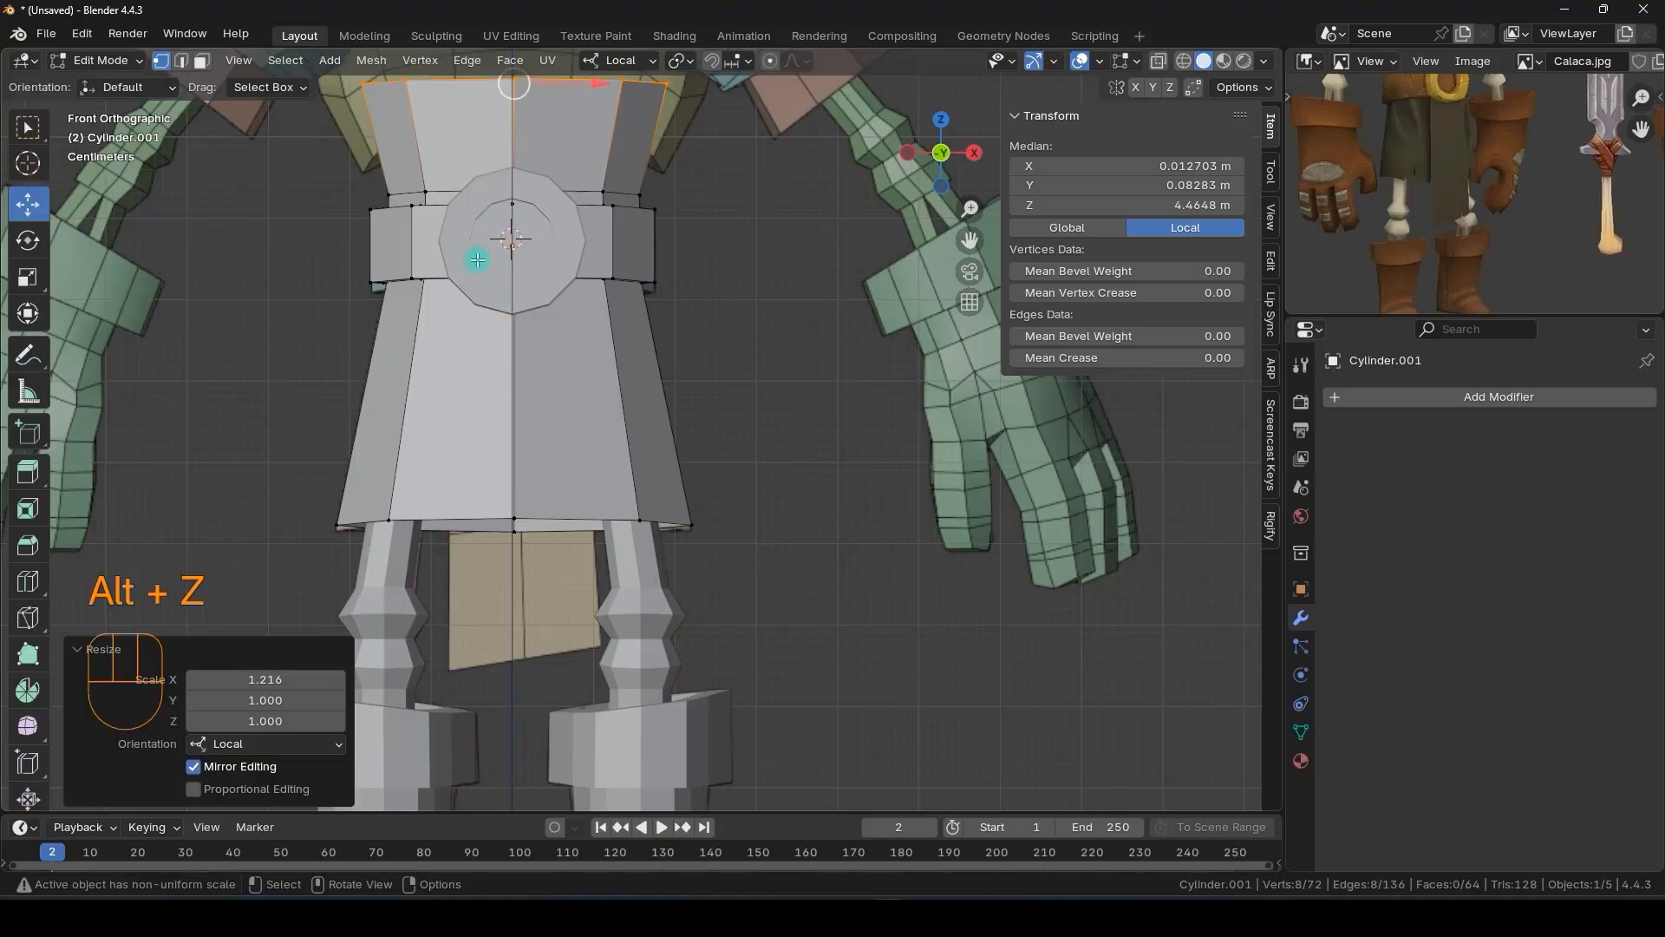
middle_click_drag(540, 267, 576, 368, "shift")
scroll(584, 362, "down", 1)
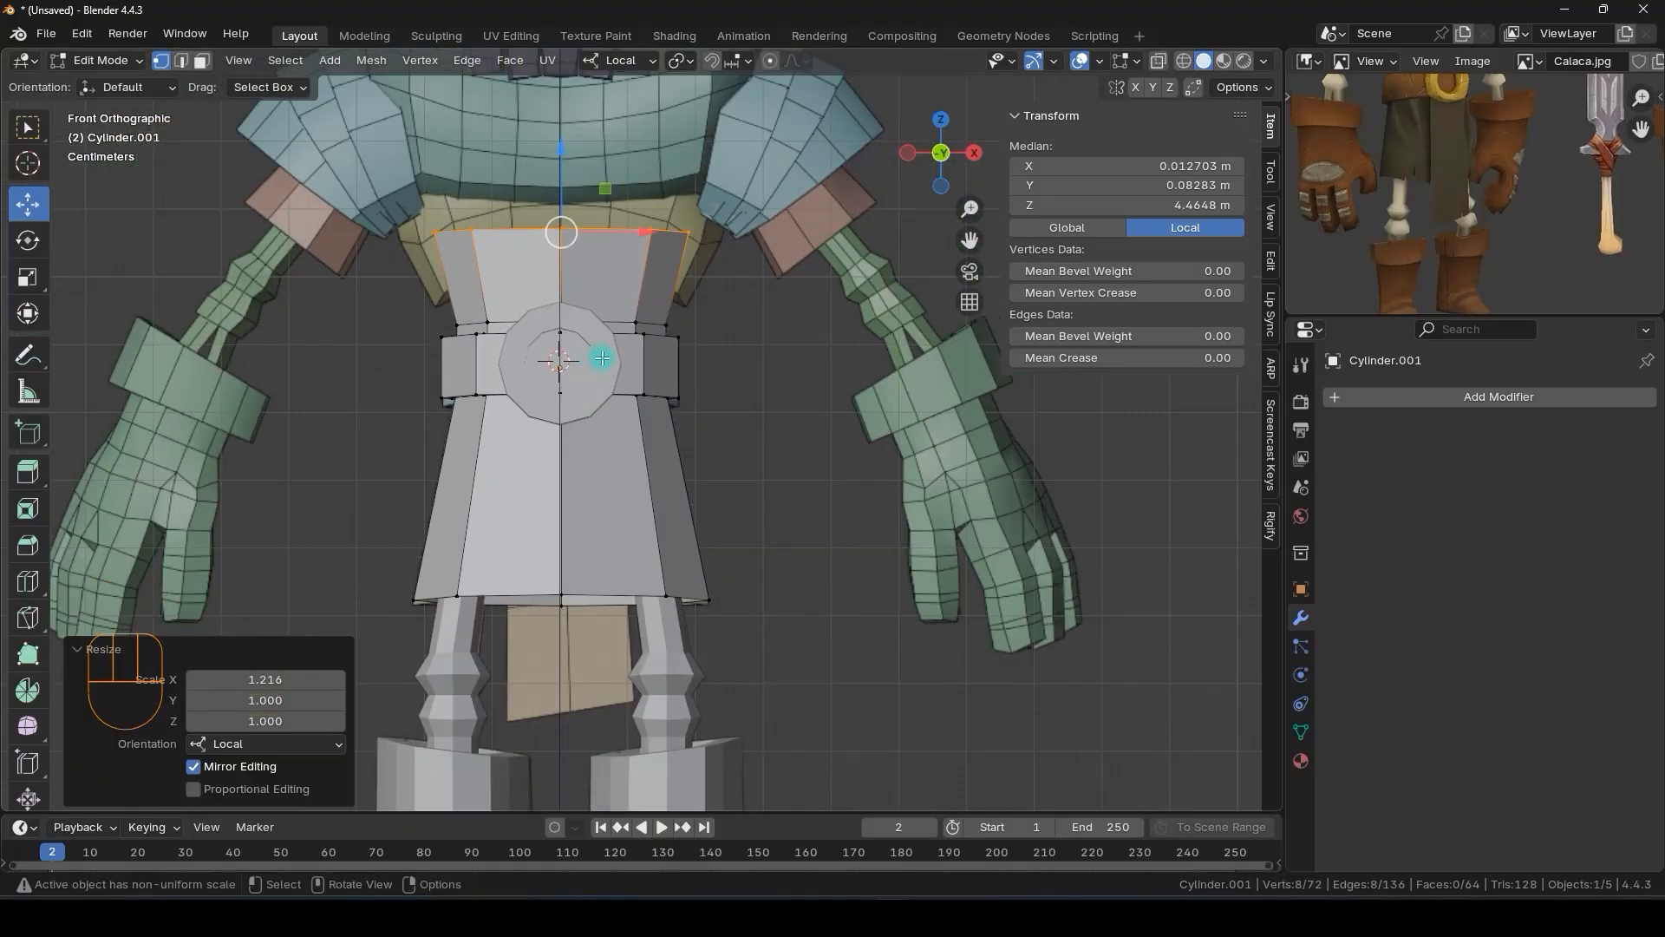
- Add a plane to the mesh at the belt's centre and rotate it 90° about local X
key("shift+a")
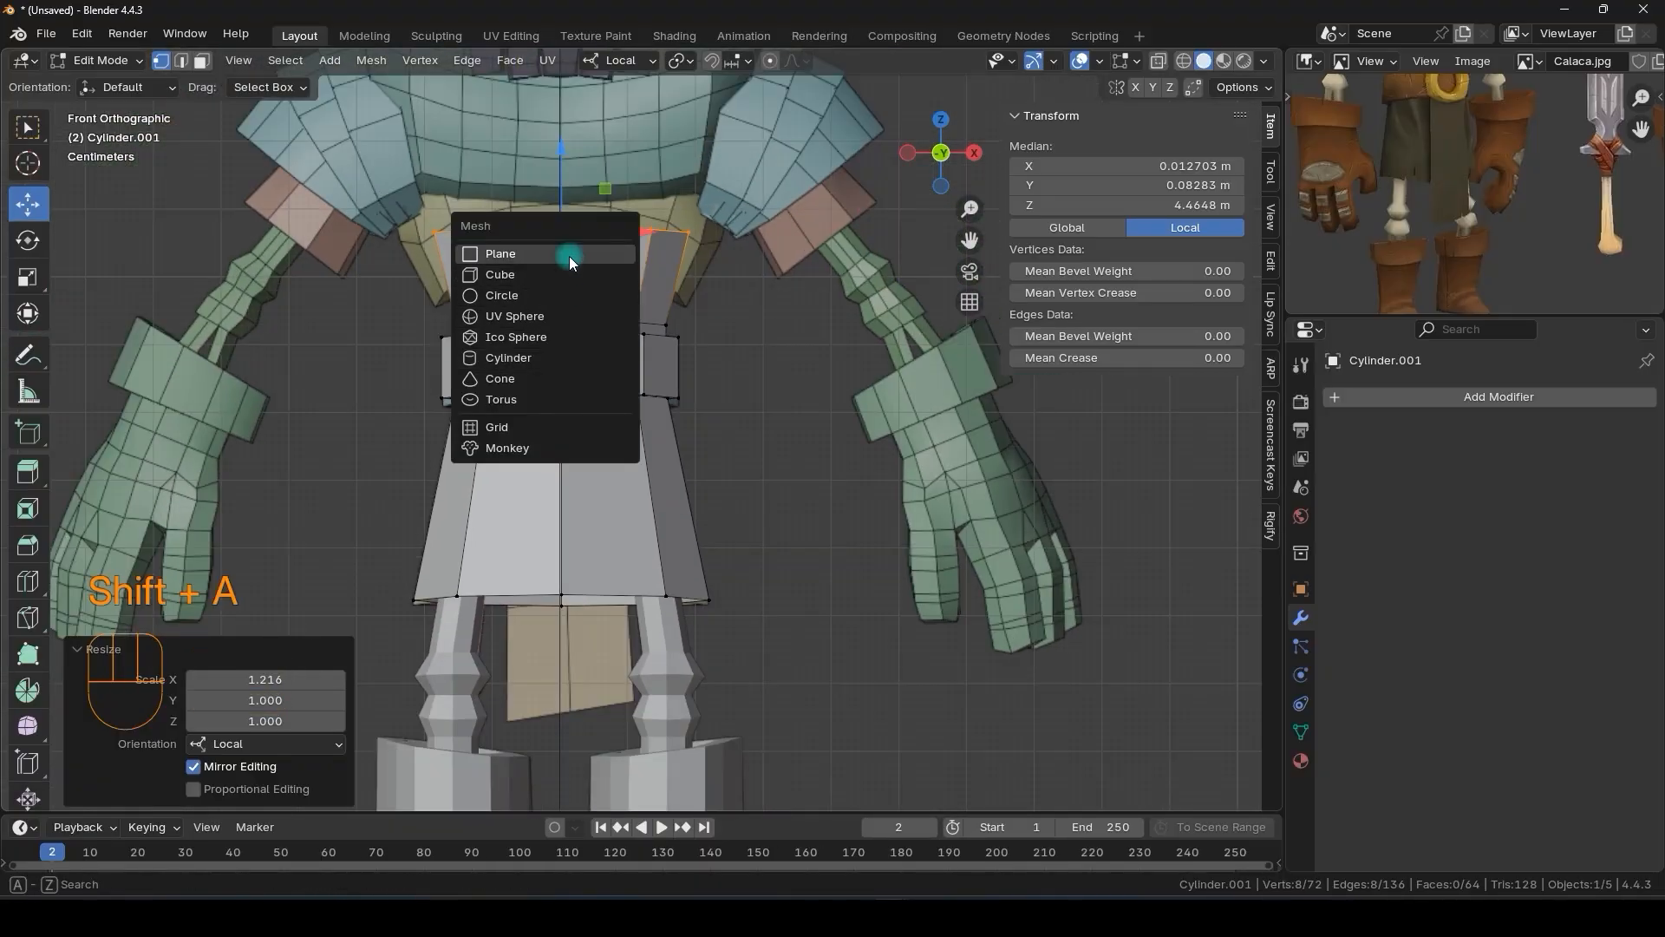
left_click(500, 253)
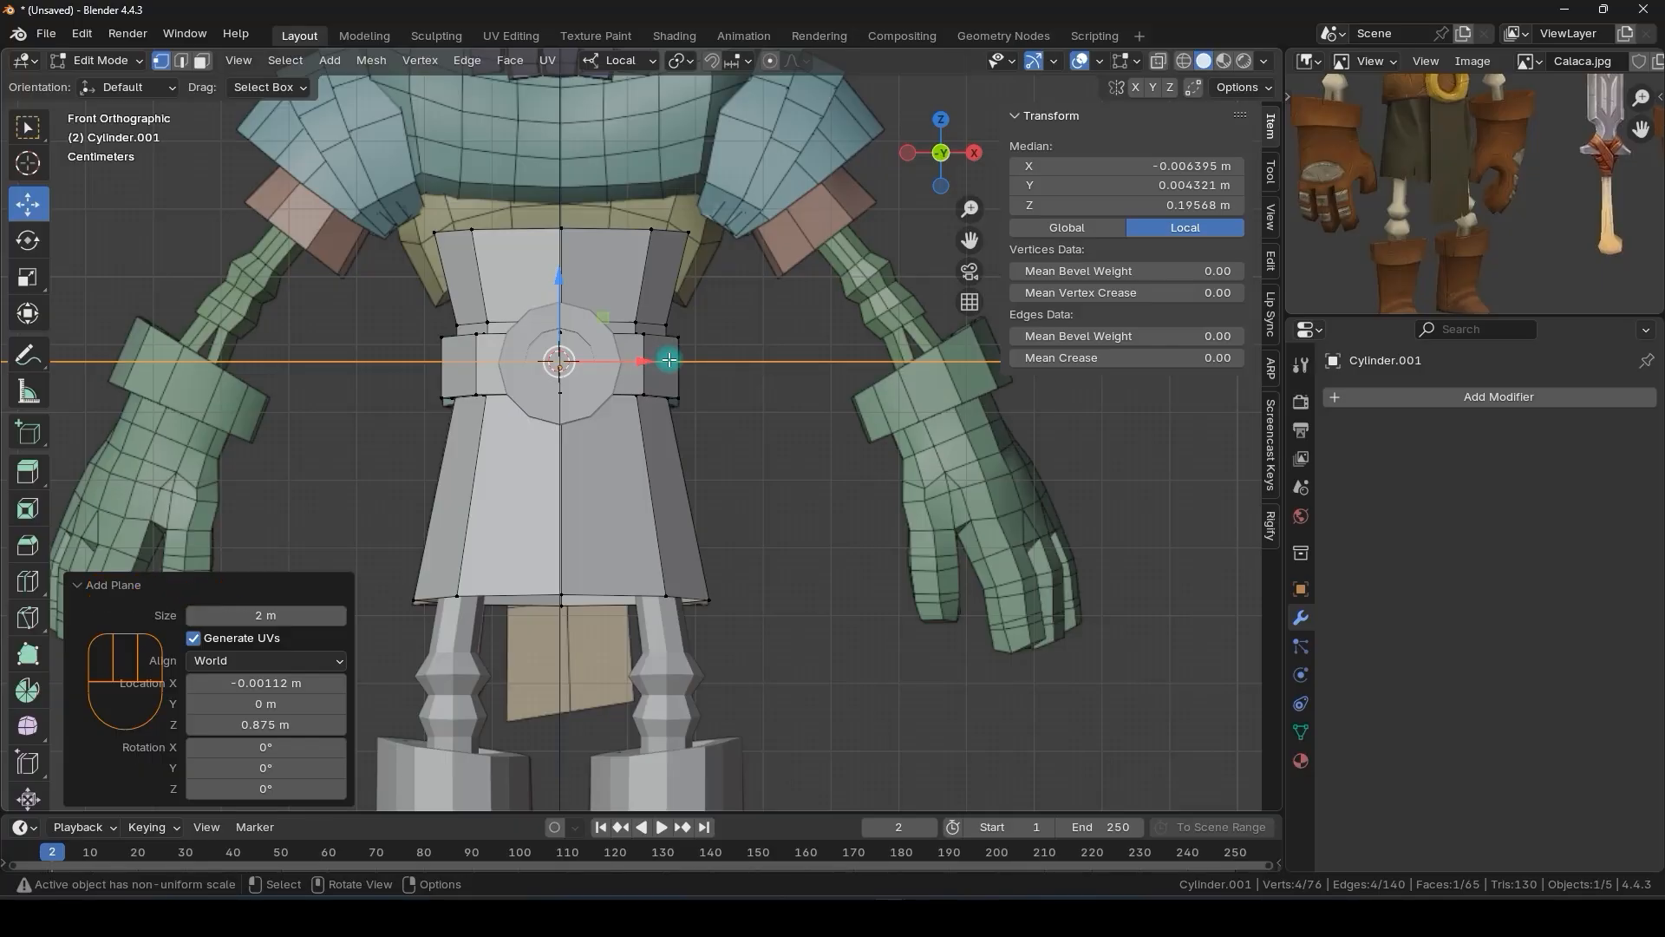
key("r")
key("x")
key("KP_9")
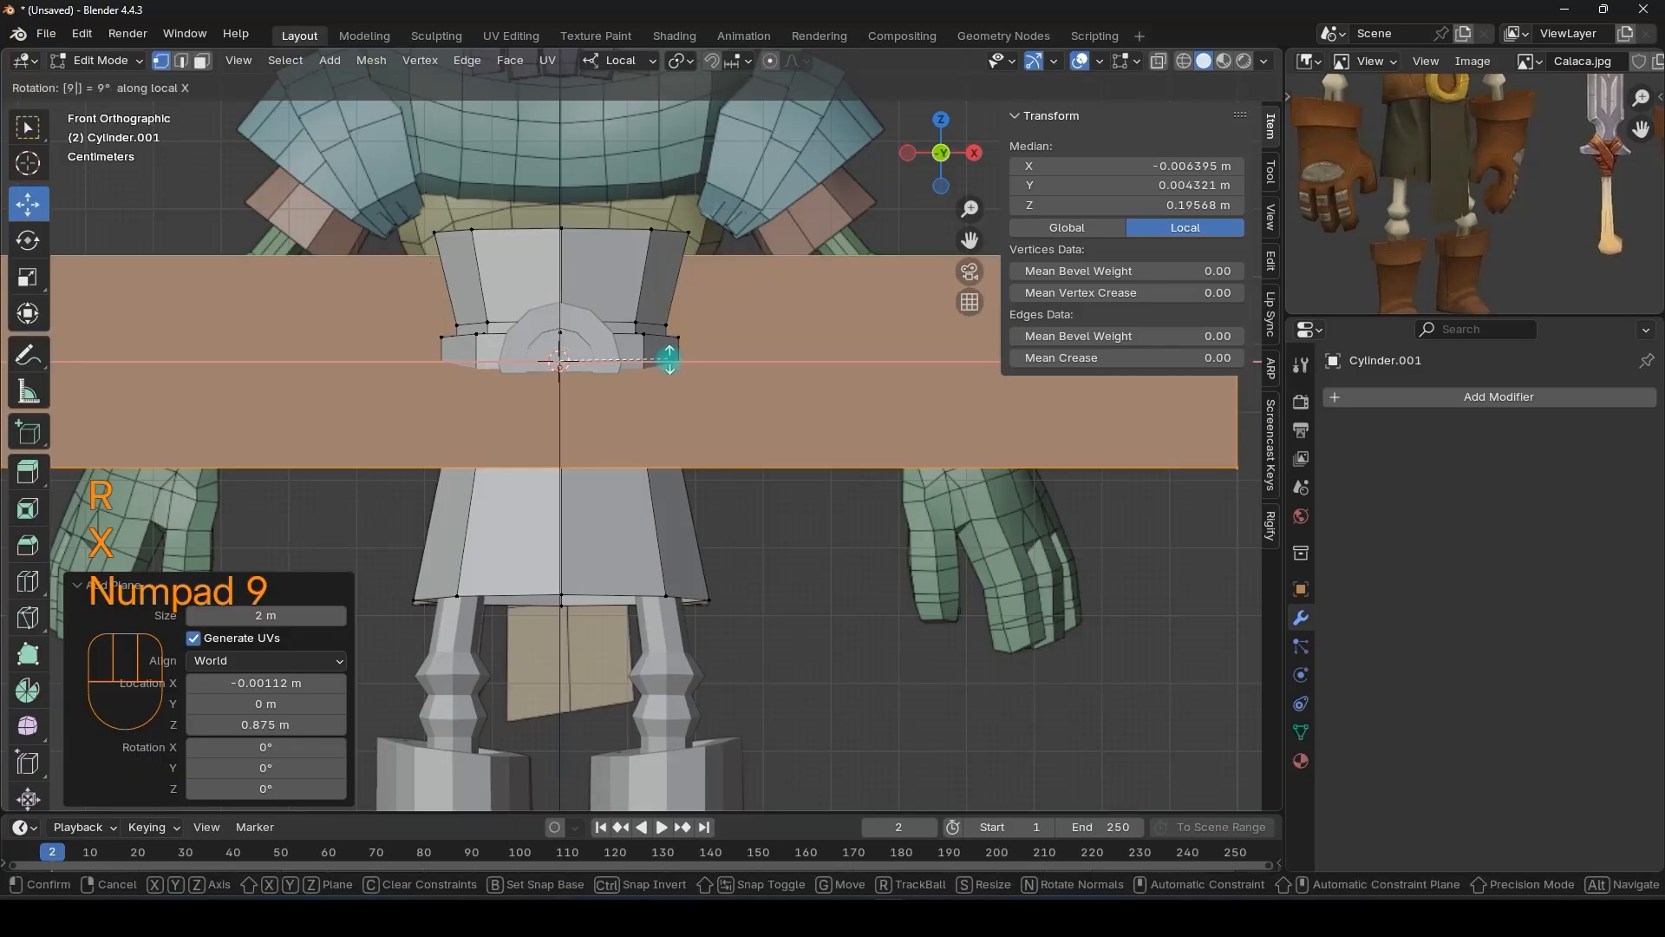
key("KP_0")
key("KP_Enter")
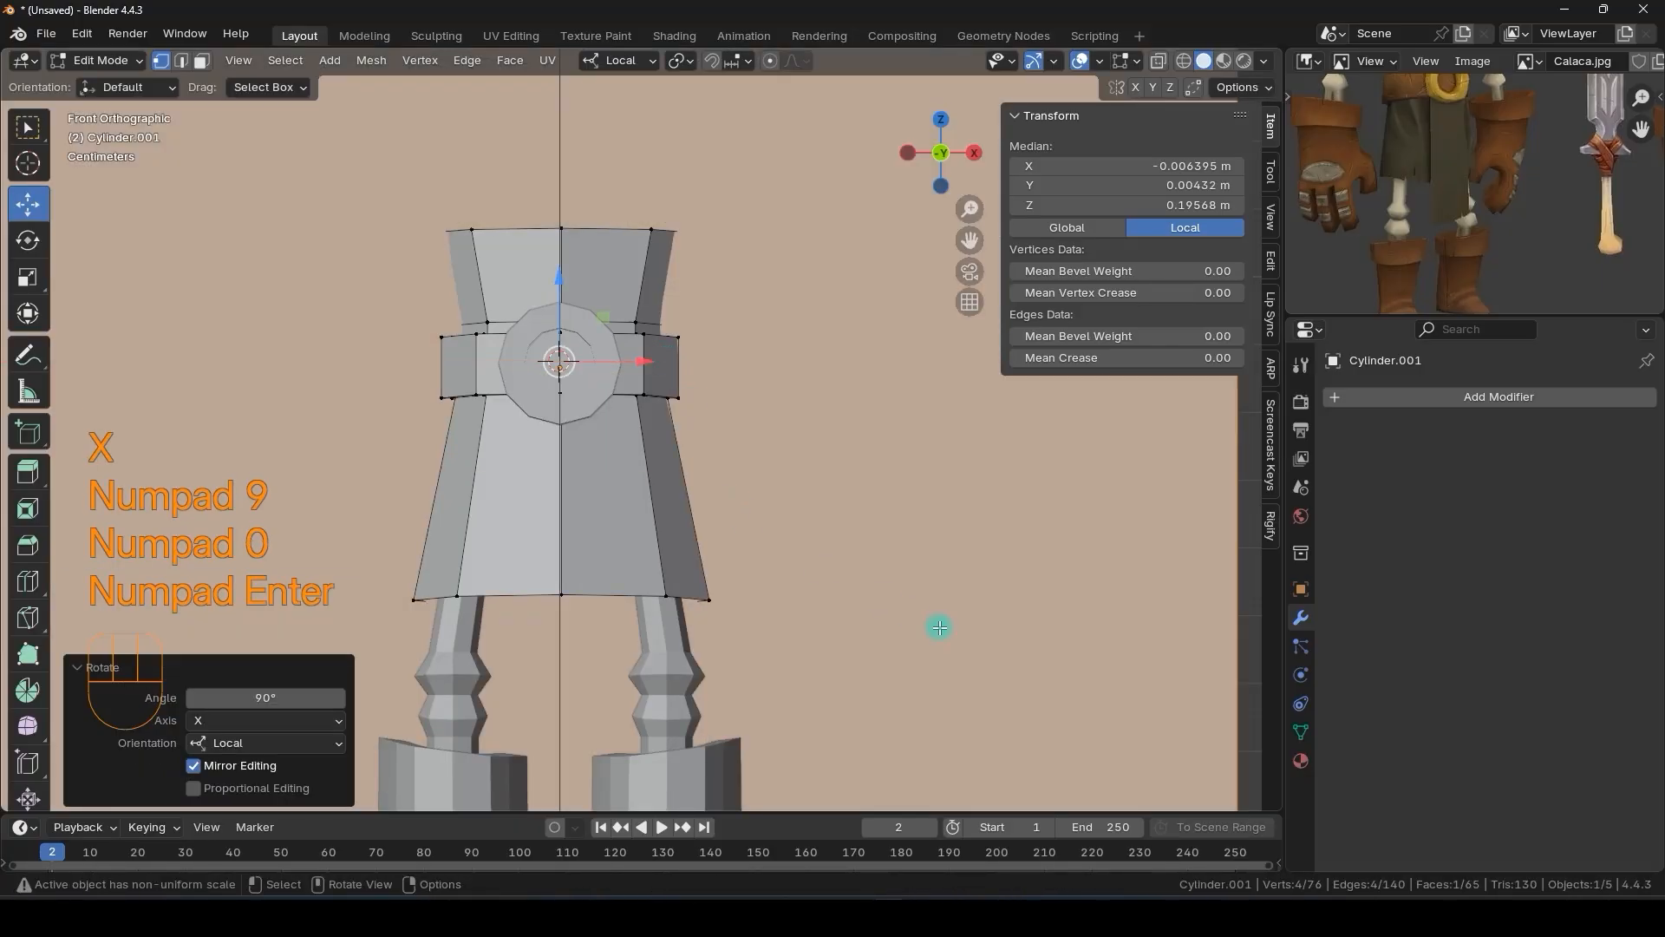
- Scale the plane by about 0.146 and move it about -0.119 m along global Y, with X-ray on and Global orientation
key("s")
left_click(631, 418)
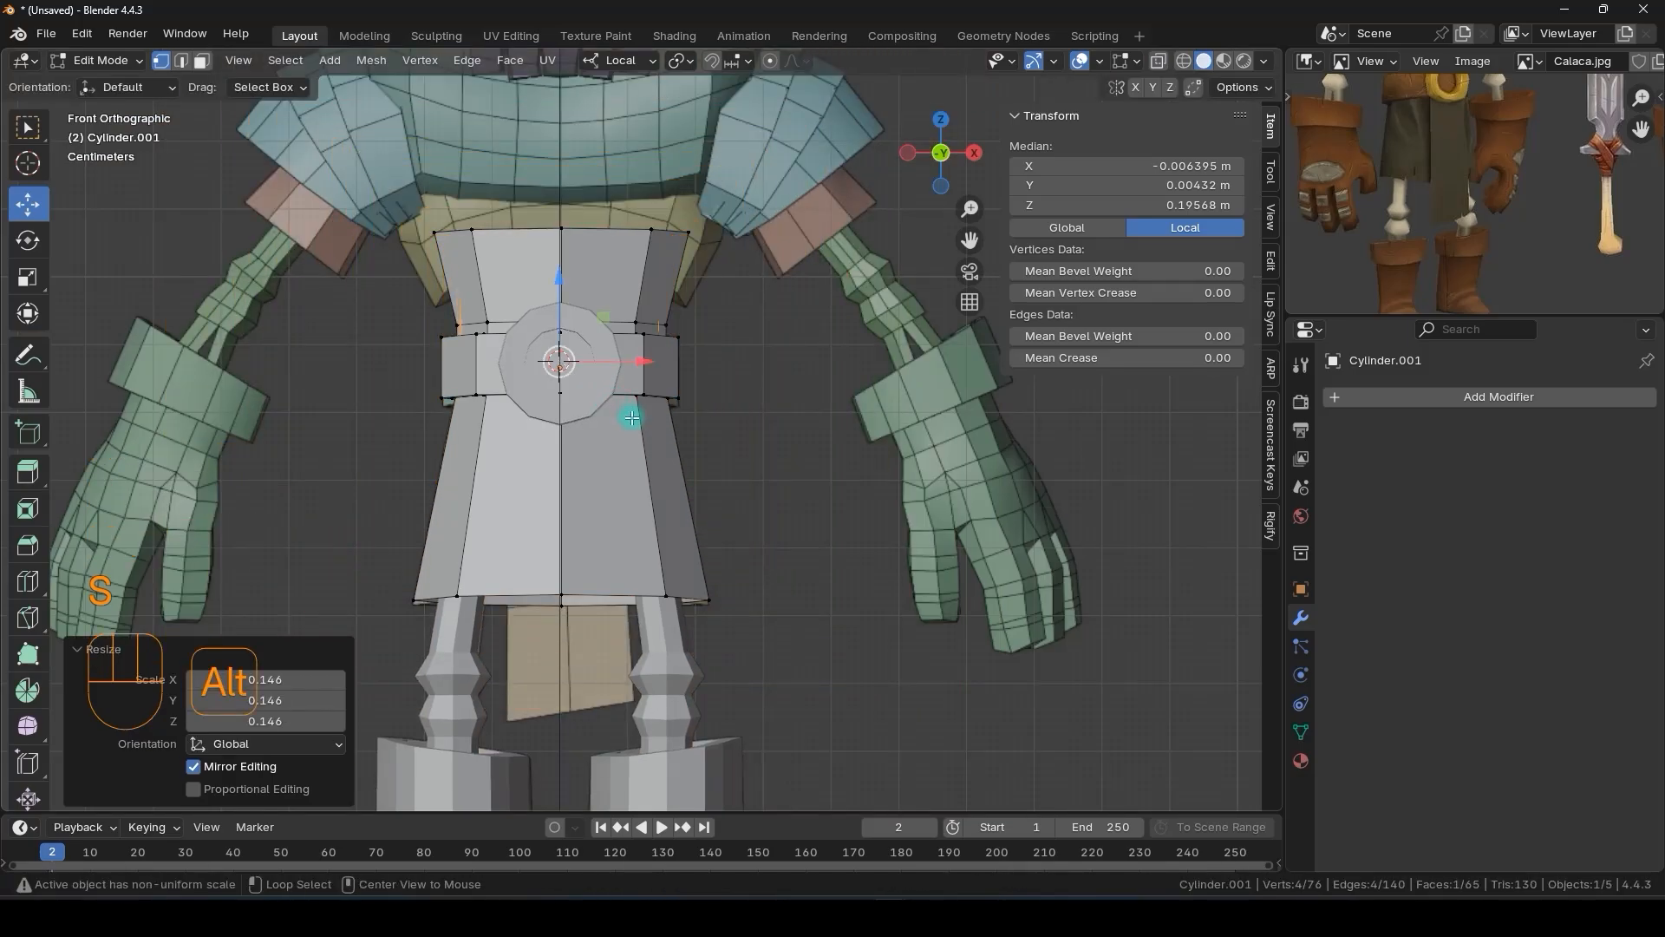
key("alt+z")
middle_click_drag(658, 487, 408, 480)
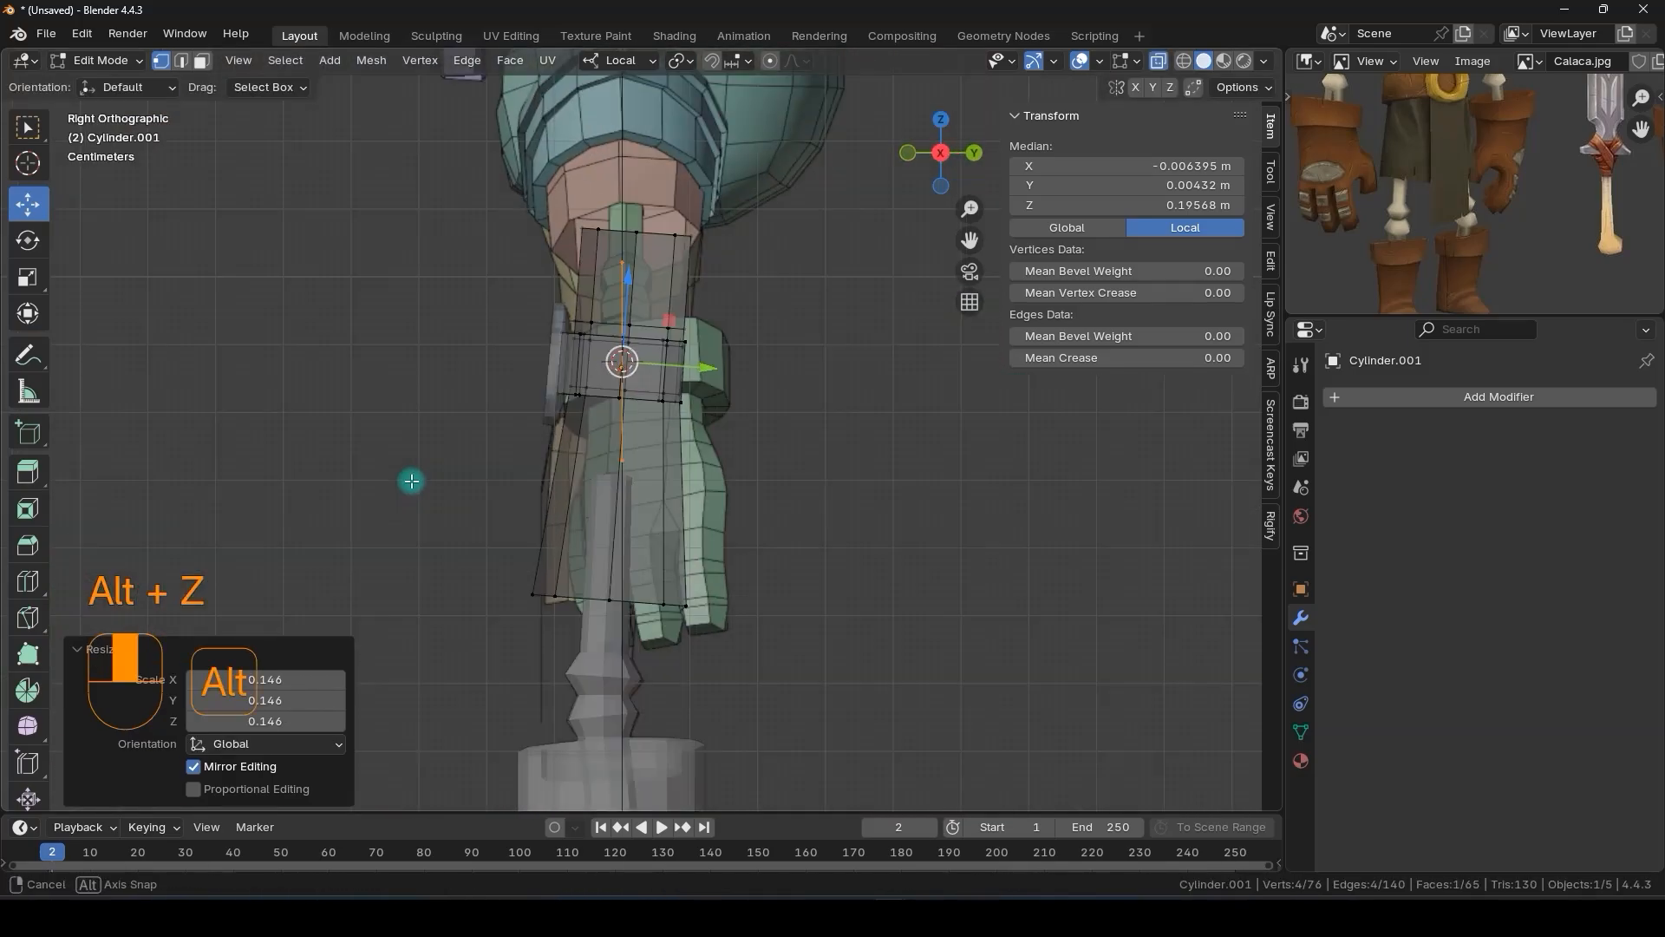
left_click(601, 62)
left_click(607, 126)
left_click_drag(703, 359, 618, 378)
- In front view, scale the plane by about 0.523 and move it about -0.084 m along global Z
middle_click_drag(618, 378, 747, 427)
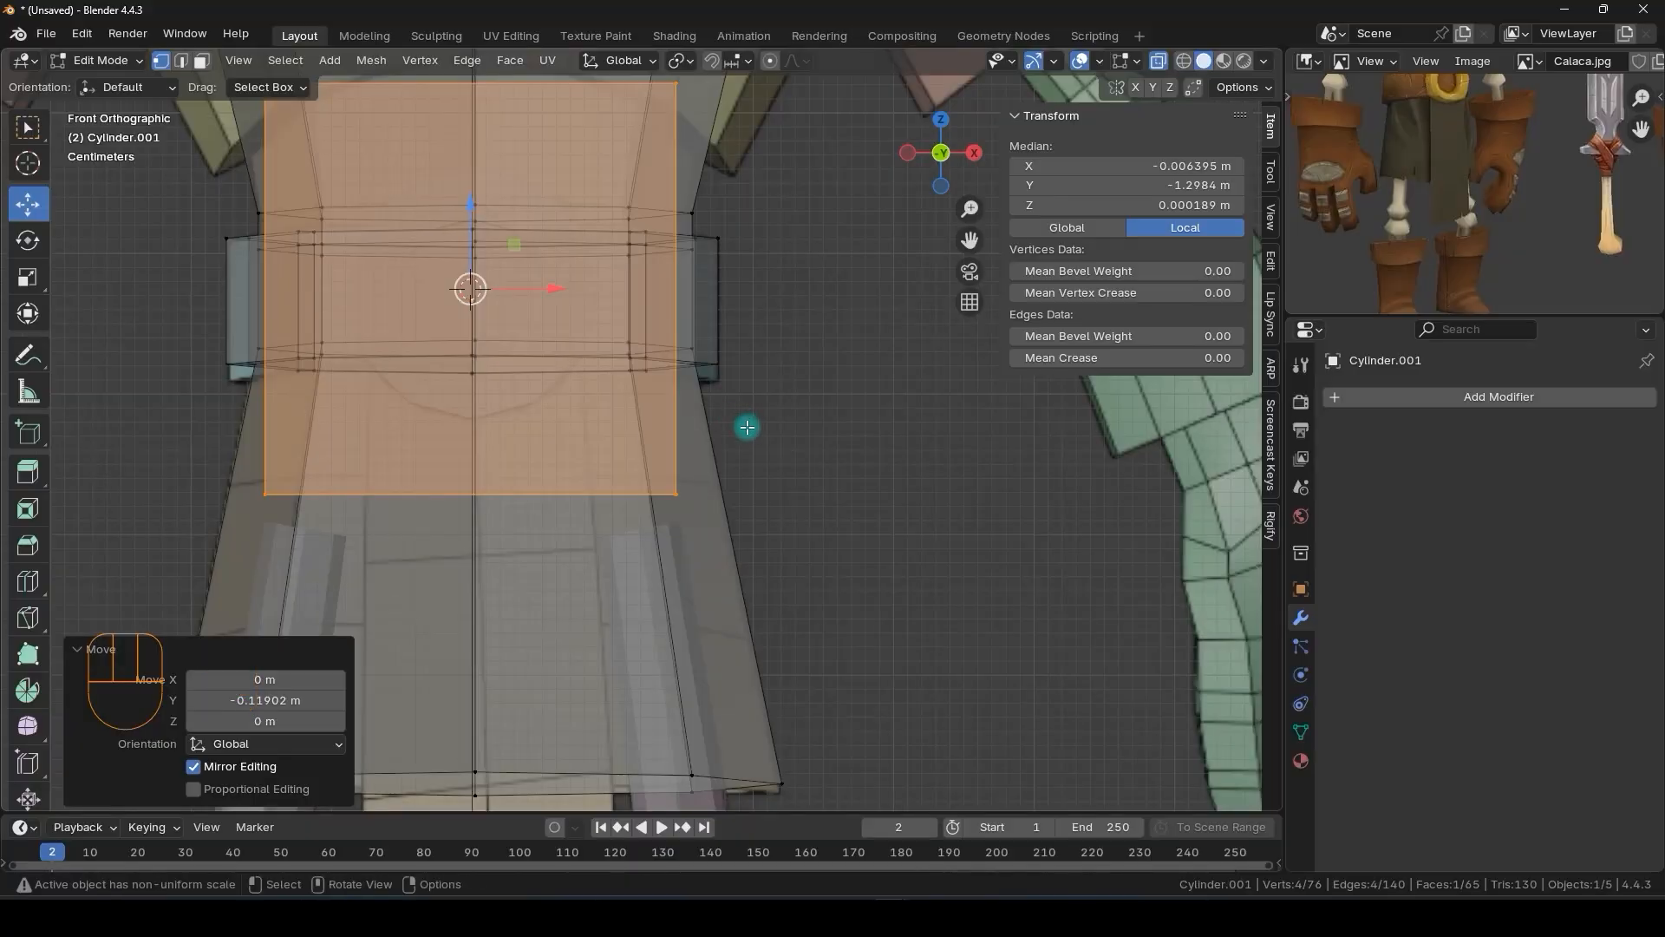
key("s")
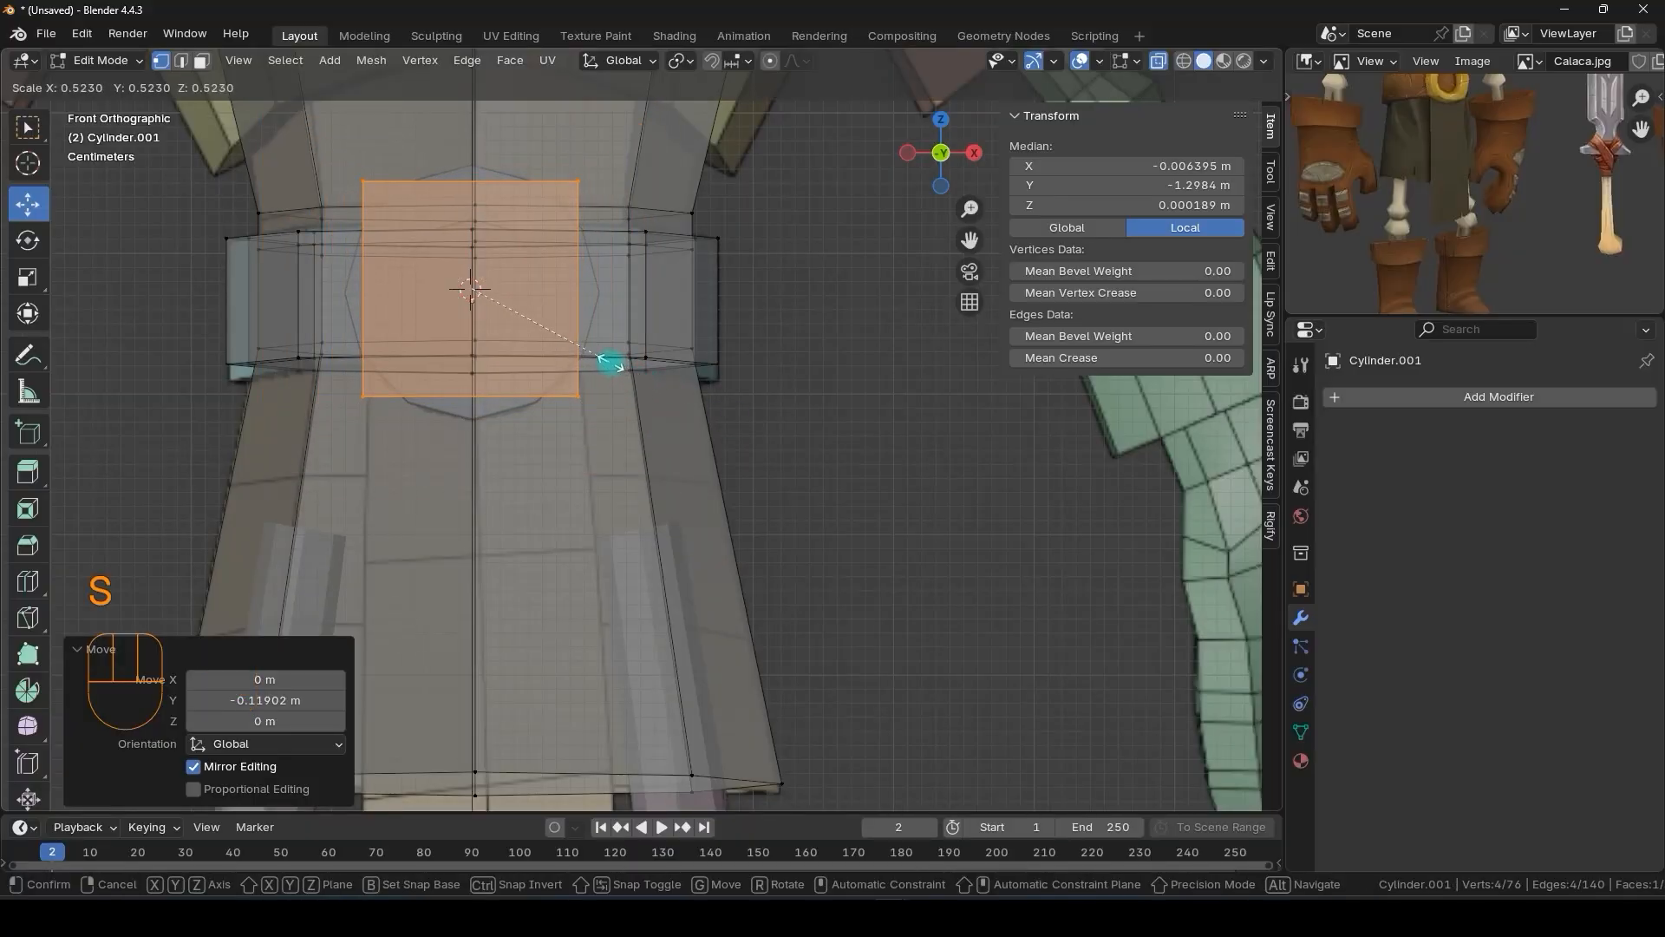
left_click(611, 364)
left_click_drag(461, 204, 489, 338)
- Move the plane's bottom edge about -0.364 m along global Z to the lower end of the reference loincloth
middle_click_drag(519, 394, 549, 286, "shift")
left_click_drag(642, 379, 519, 433)
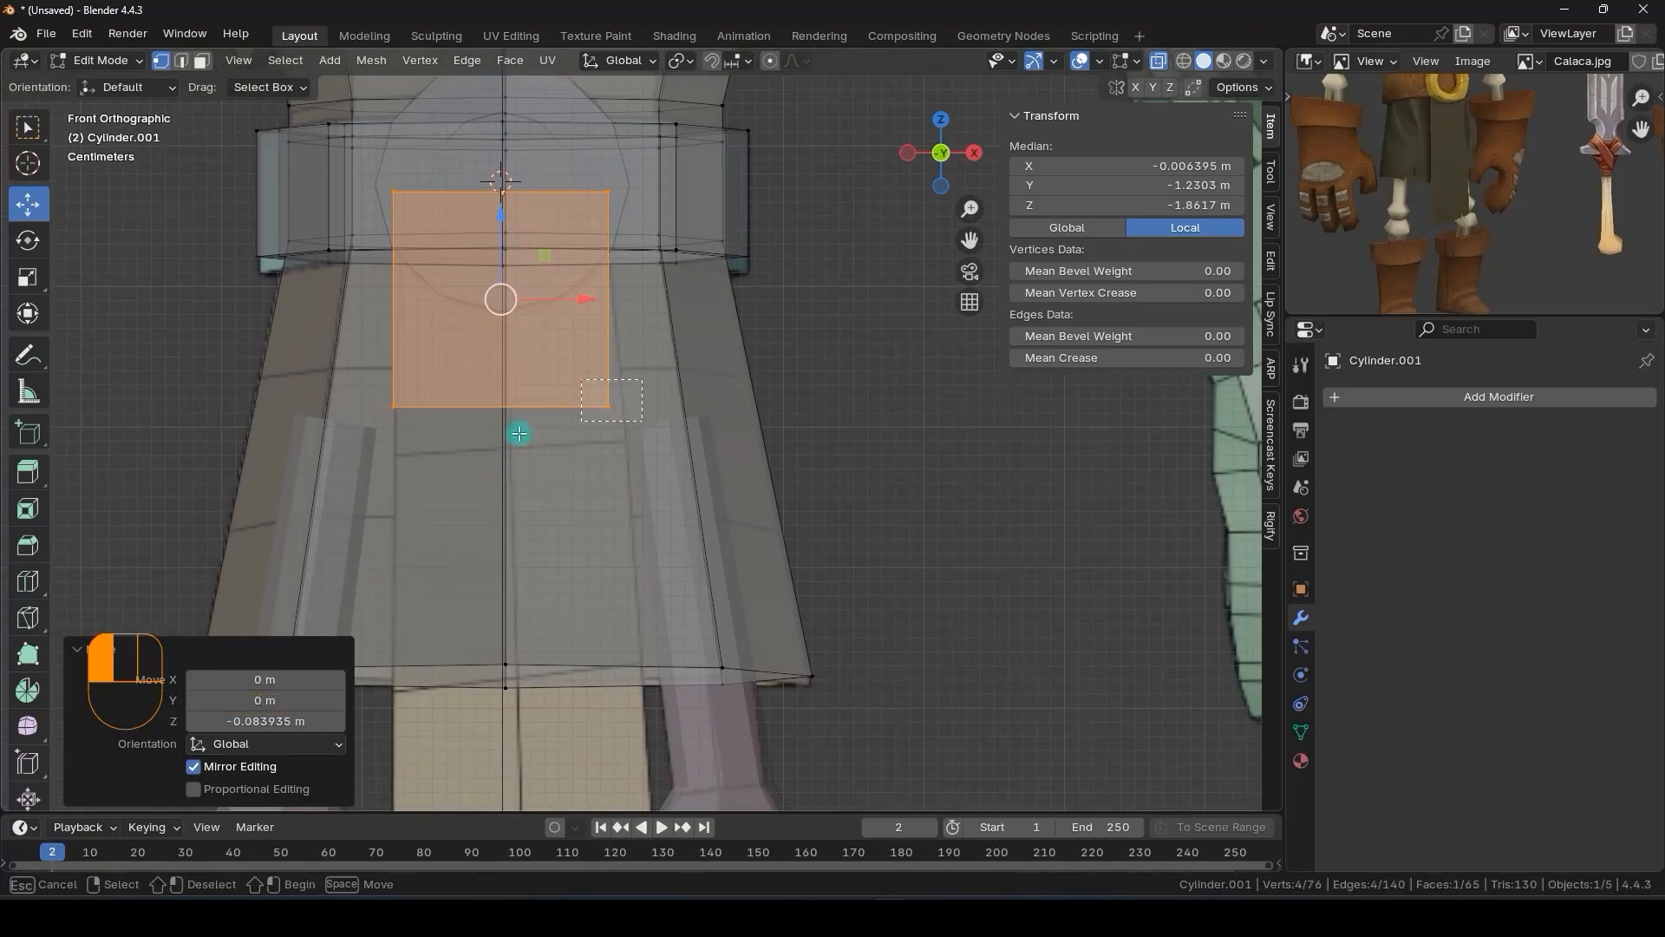
left_click_drag(349, 440, 349, 441)
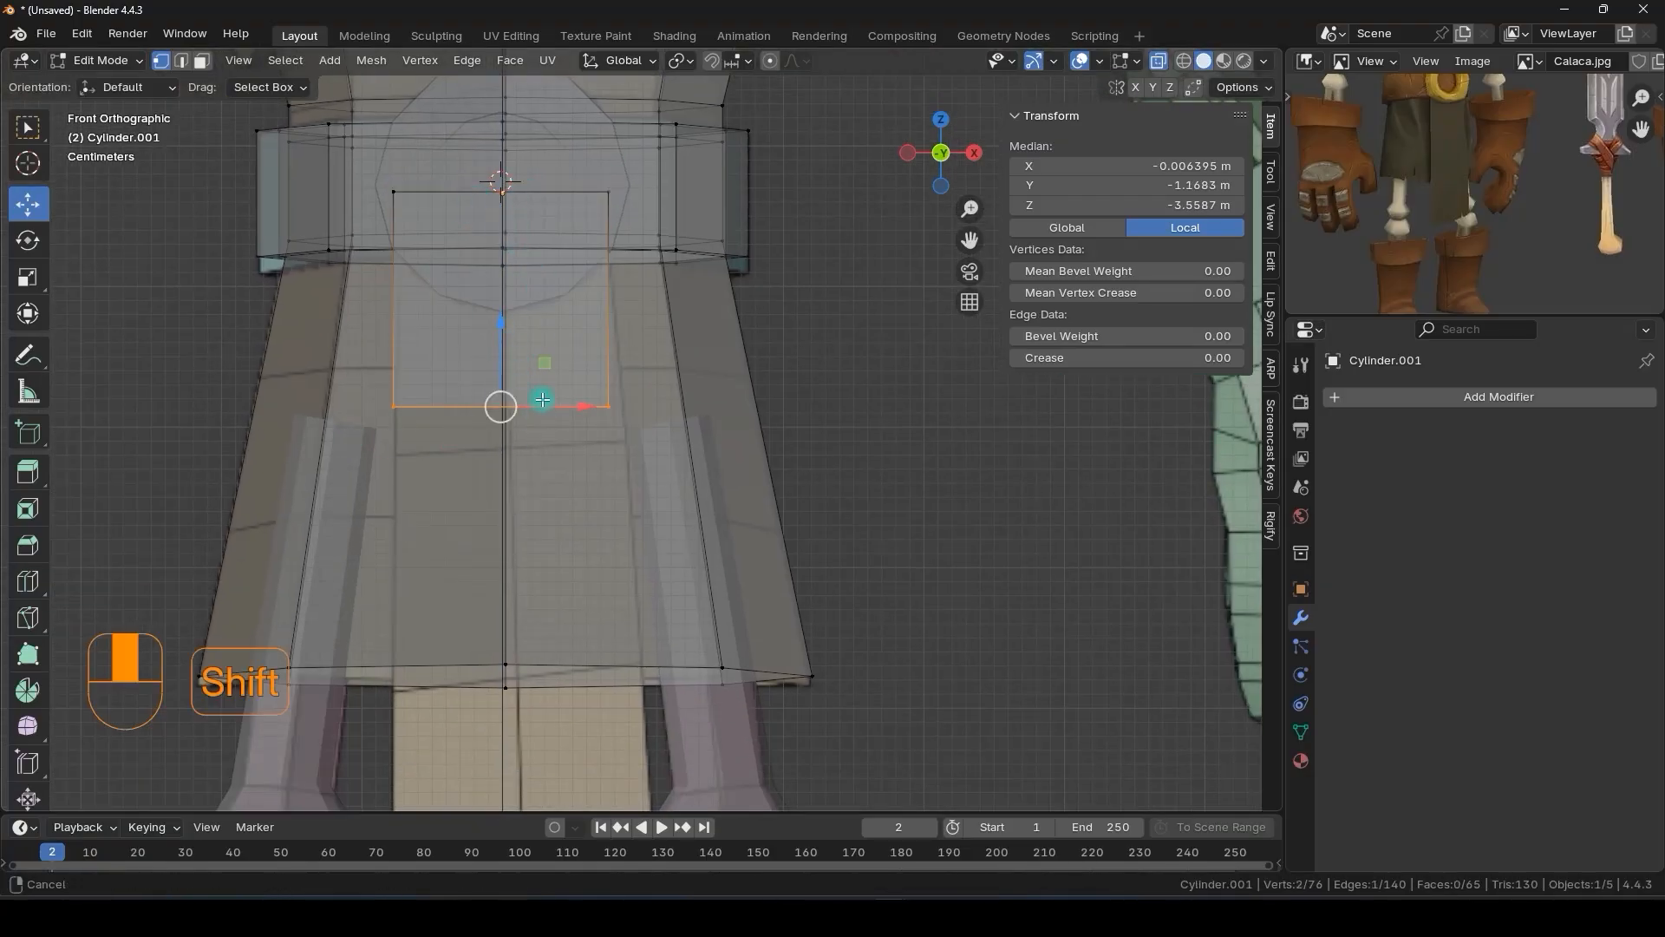
middle_click_drag(511, 333, 526, 273, "shift")
scroll(543, 372, "down", 2)
middle_click_drag(543, 371, 531, 299, "shift")
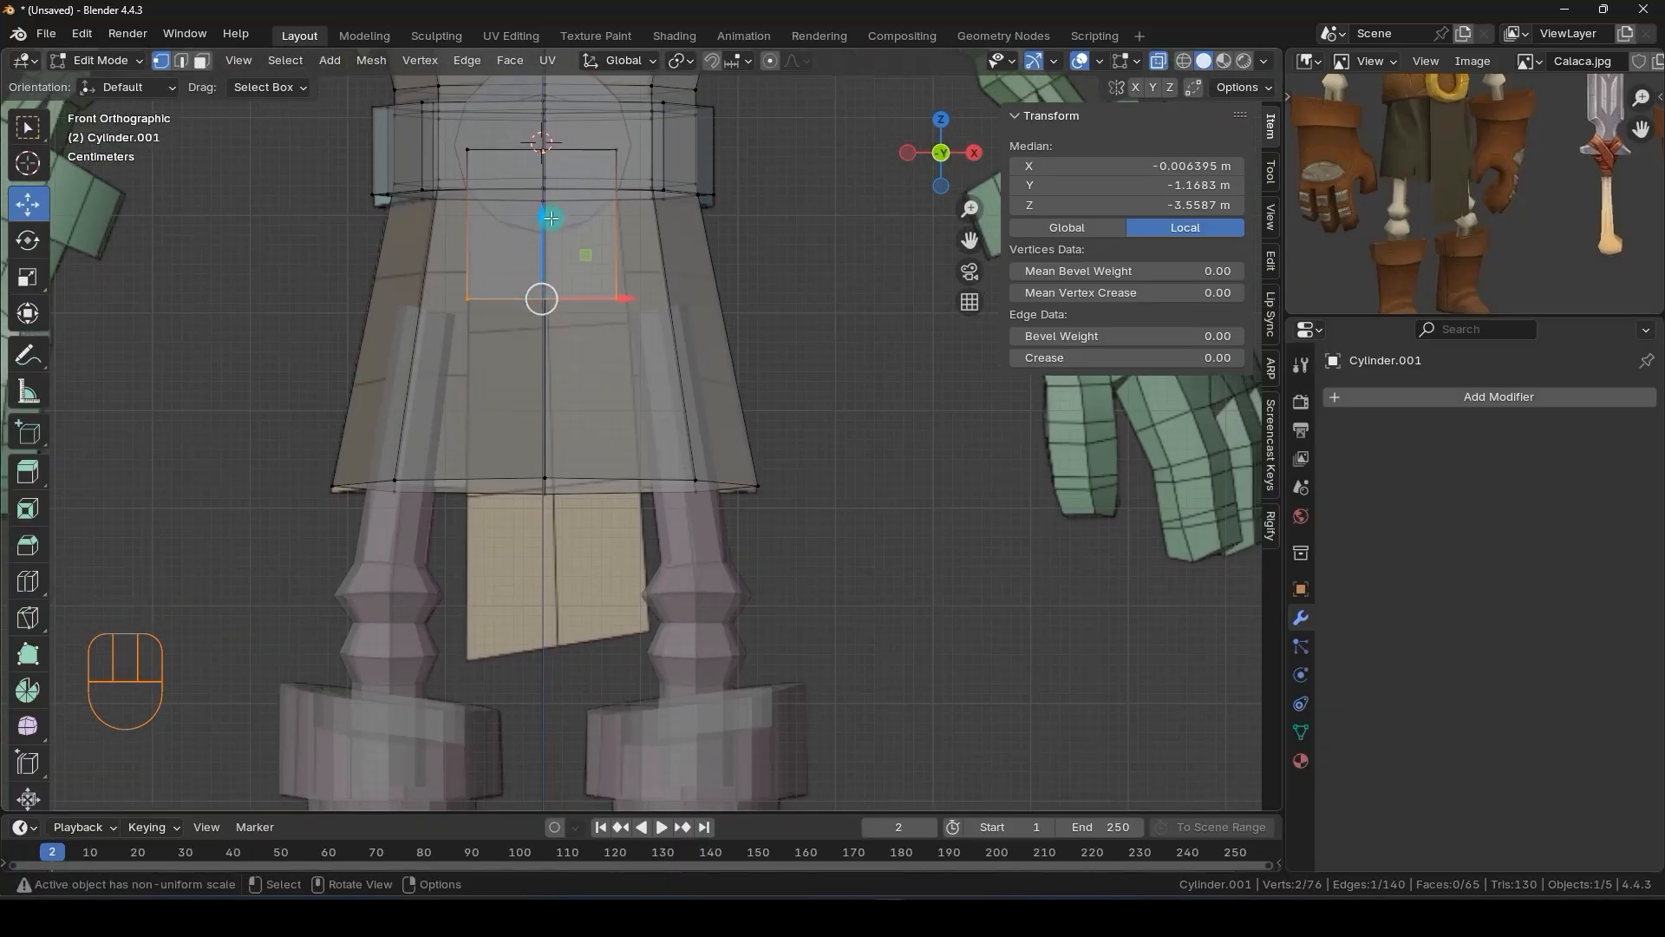
left_click_drag(545, 217, 559, 579)
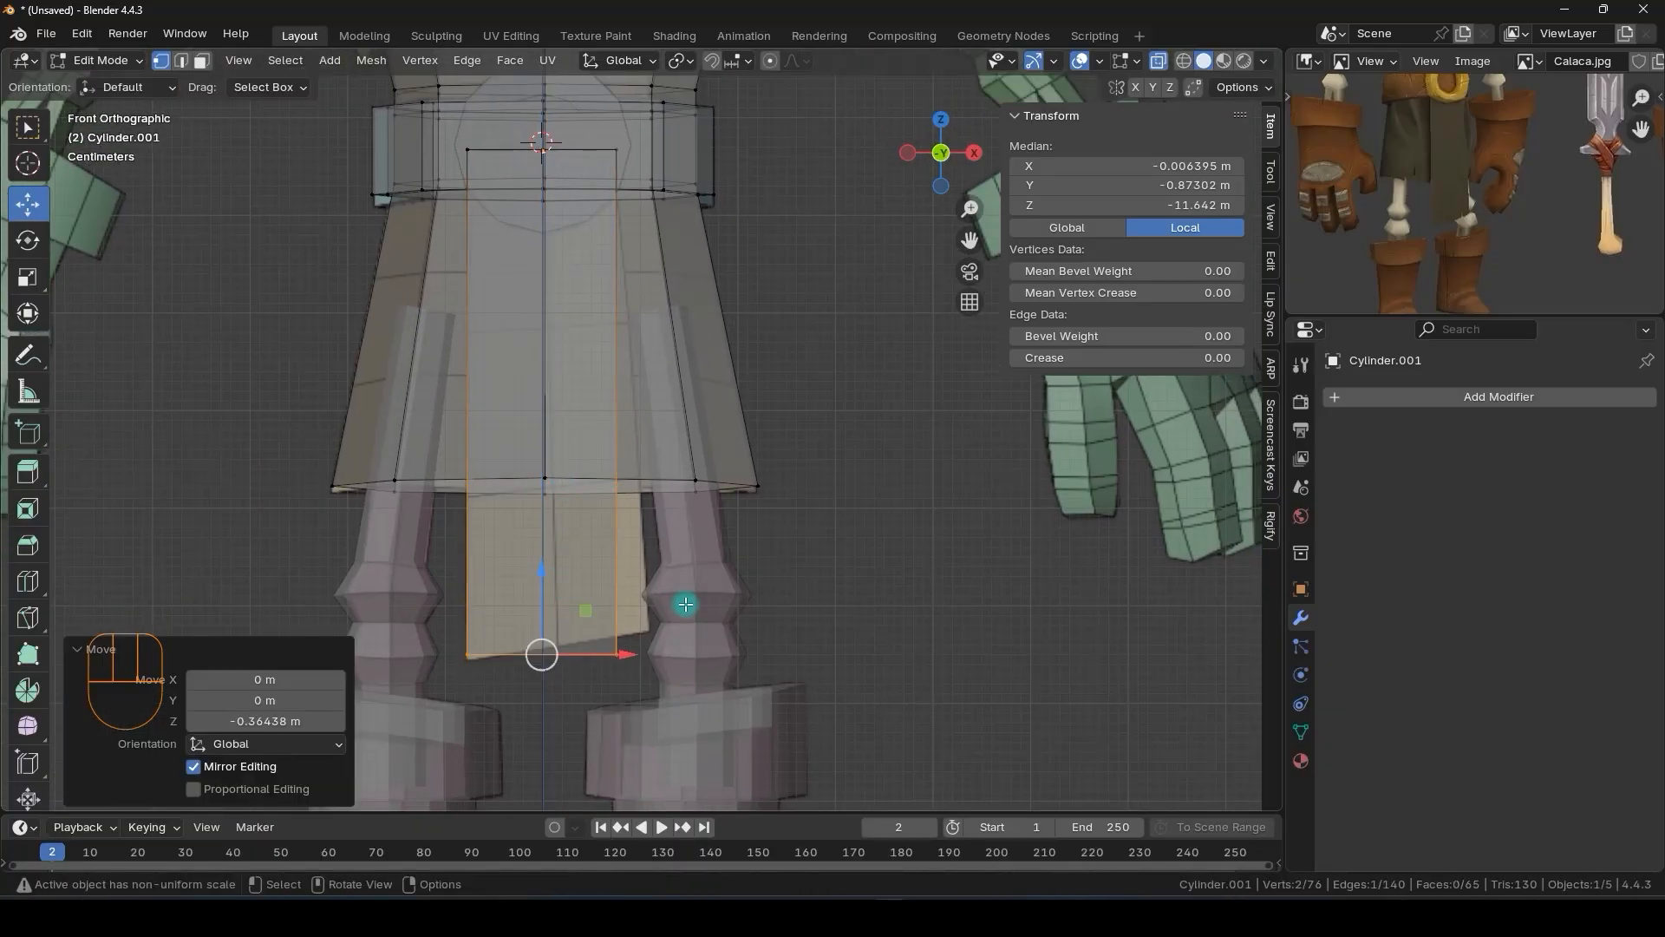
- Rotate the cloth strip's bottom edge about -7.96° in front view and scale it by about 1.237
key("r")
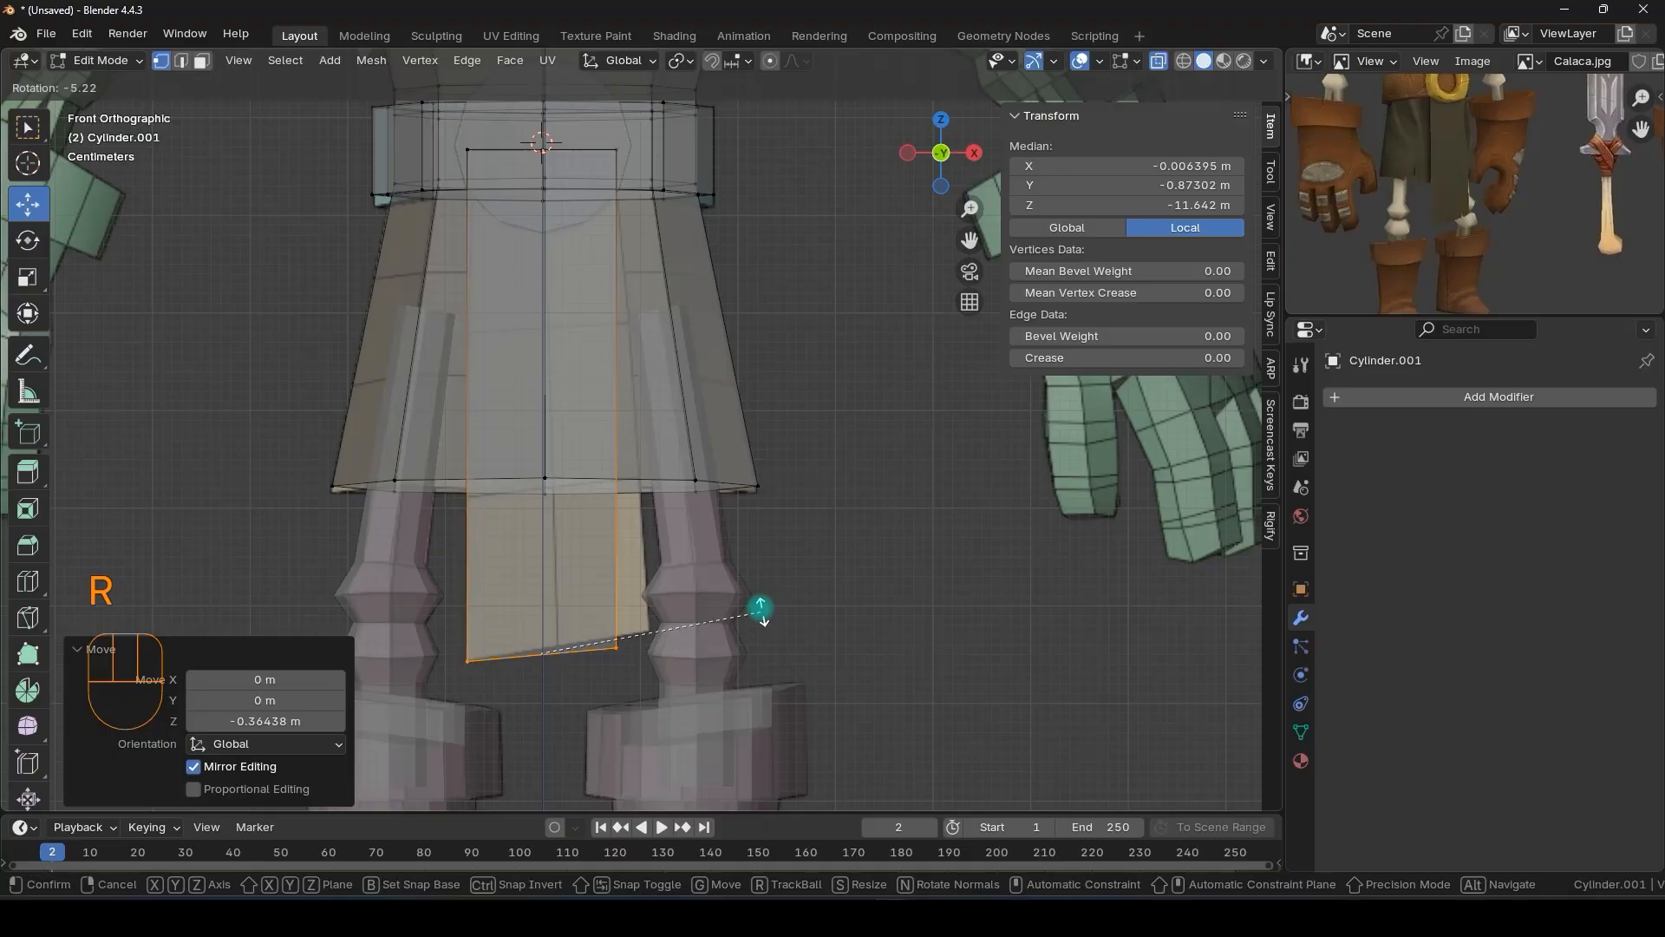
left_click(729, 613)
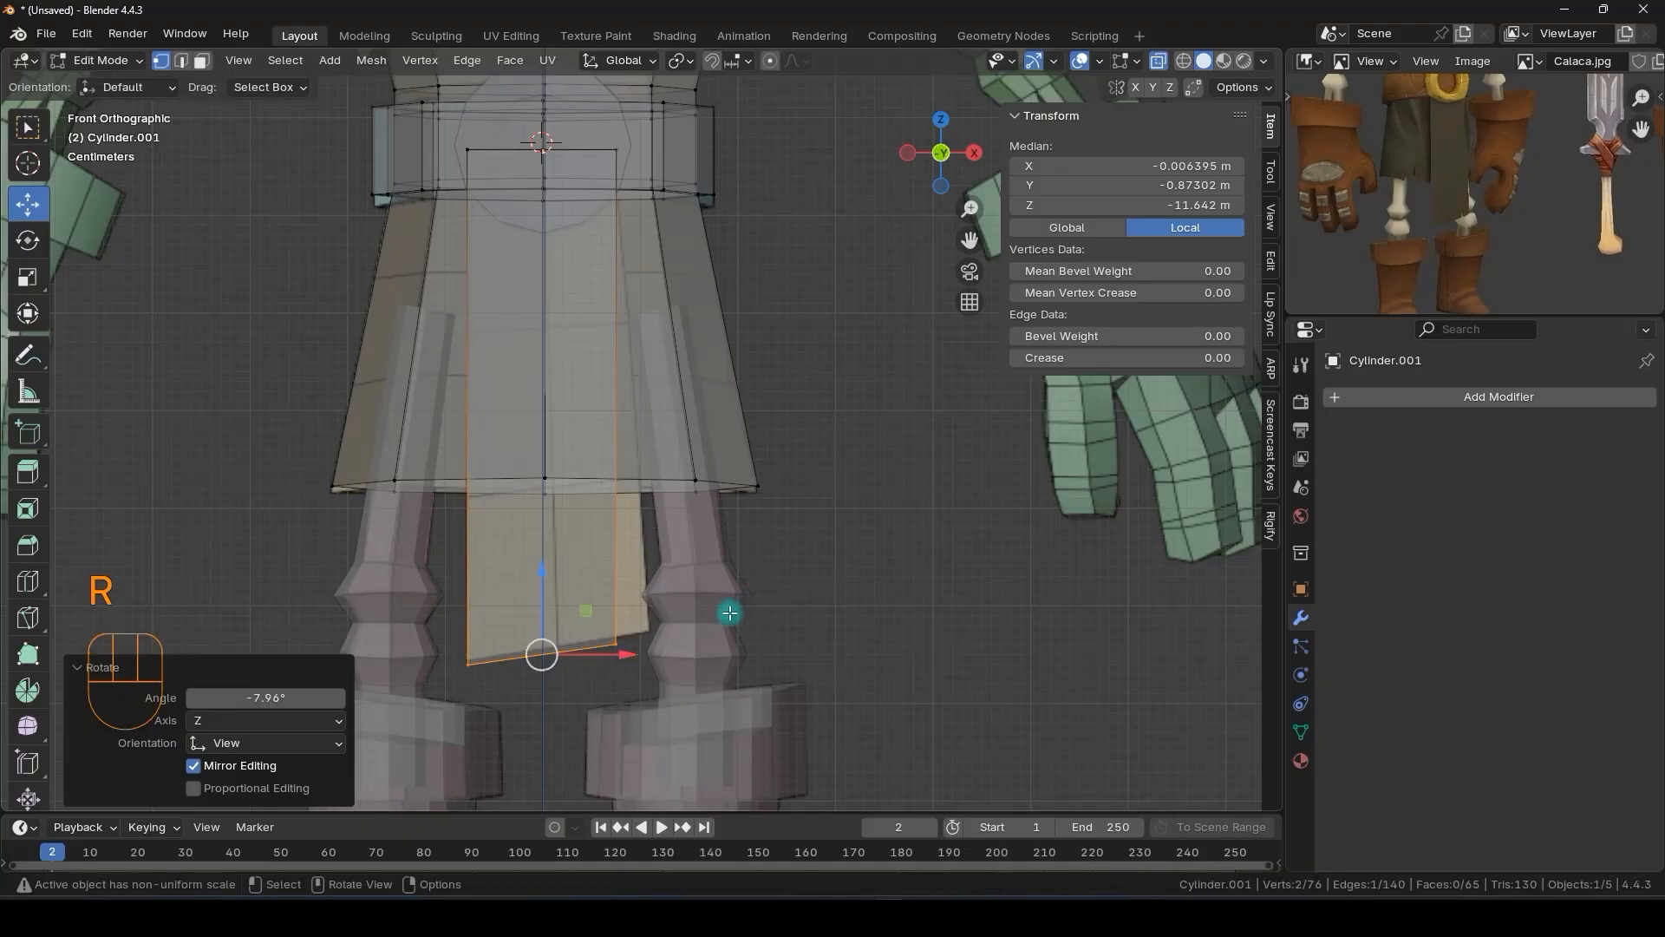
key("s")
left_click(776, 600)
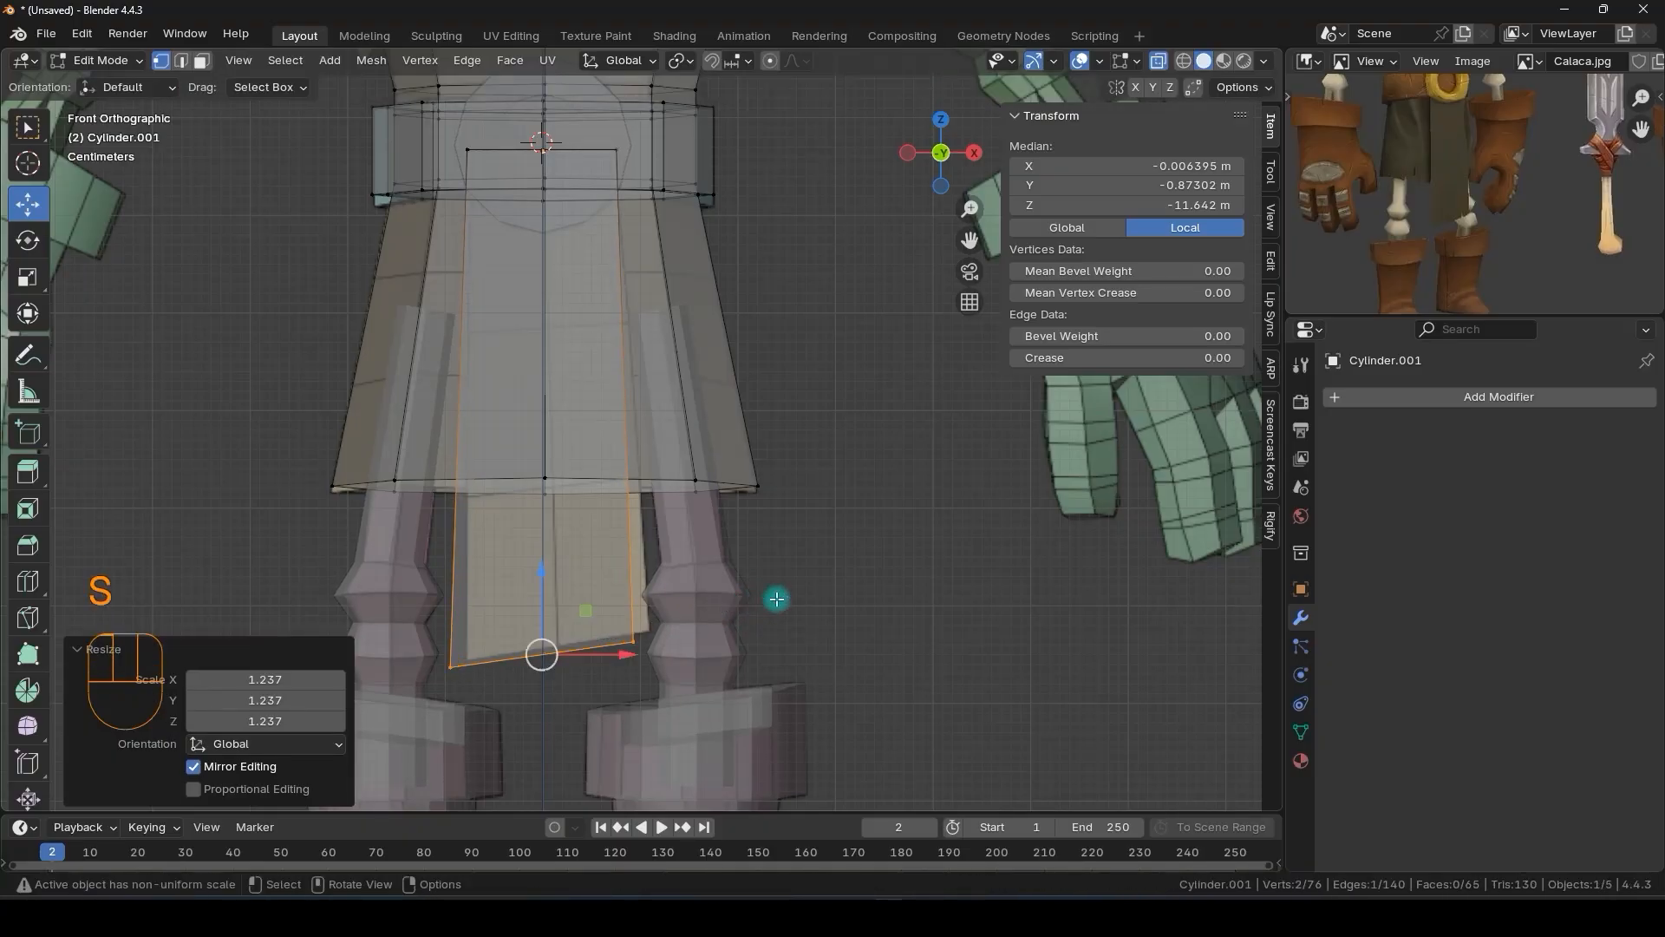
- Move the cloth strip's bottom edge about 0.016 m along X and 0.010 m along Z to match the reference corners
left_click_drag(561, 652, 545, 649)
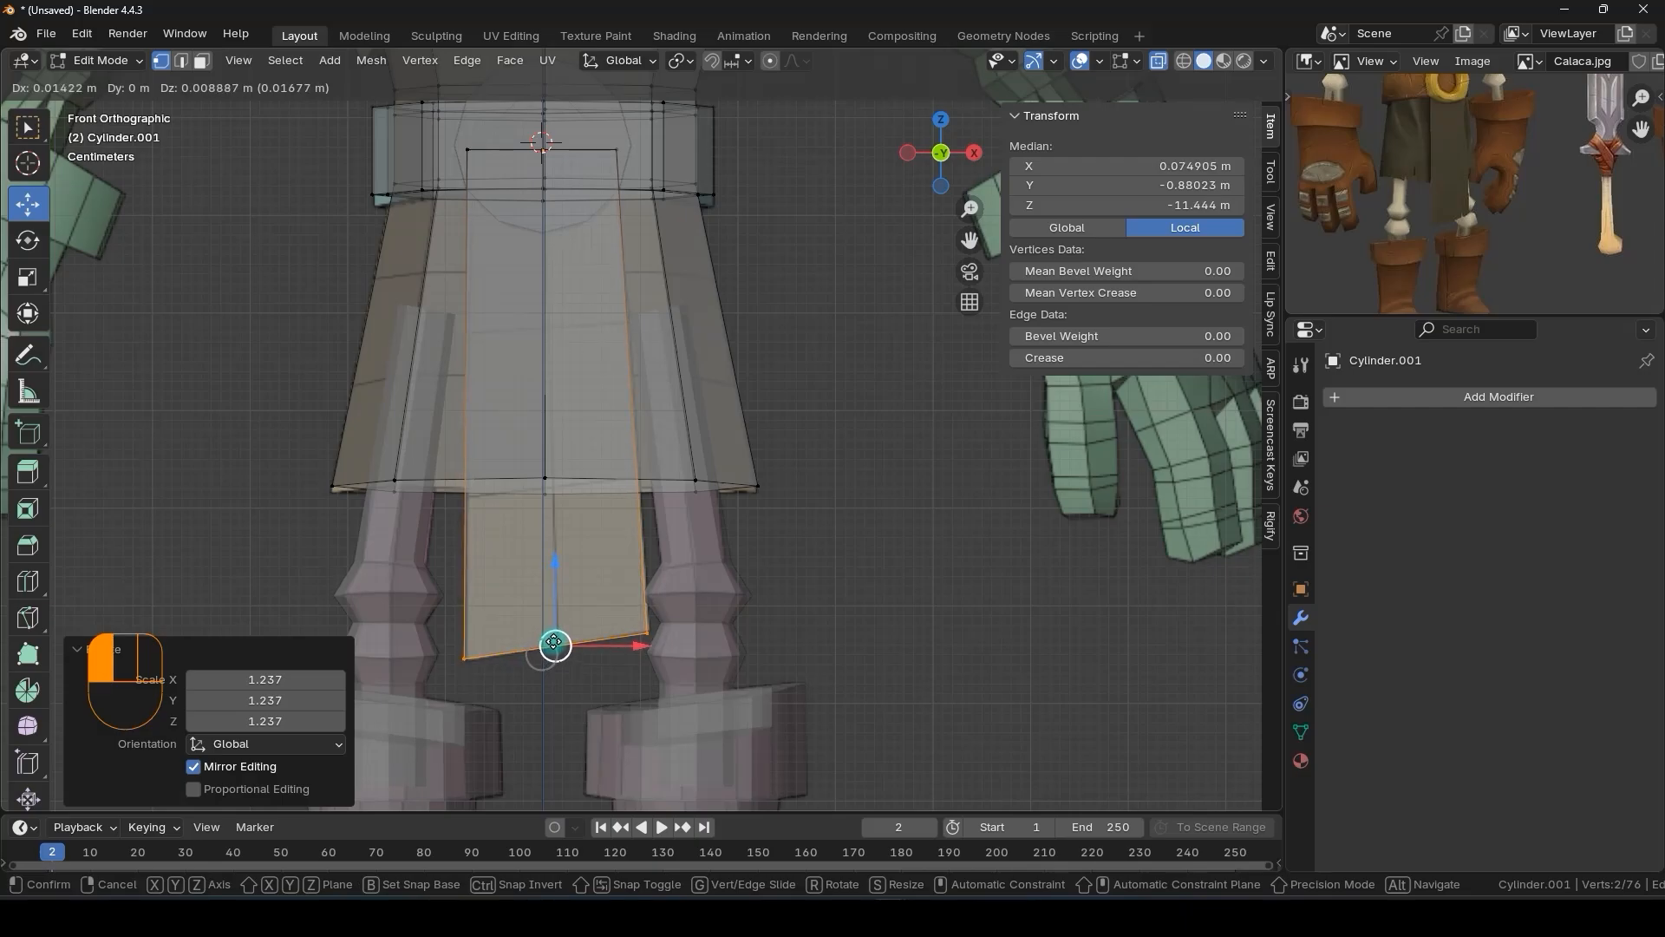
left_click(553, 643)
scroll(621, 547, "up", 2, "shift")
scroll(621, 547, "up", 1, "shift")
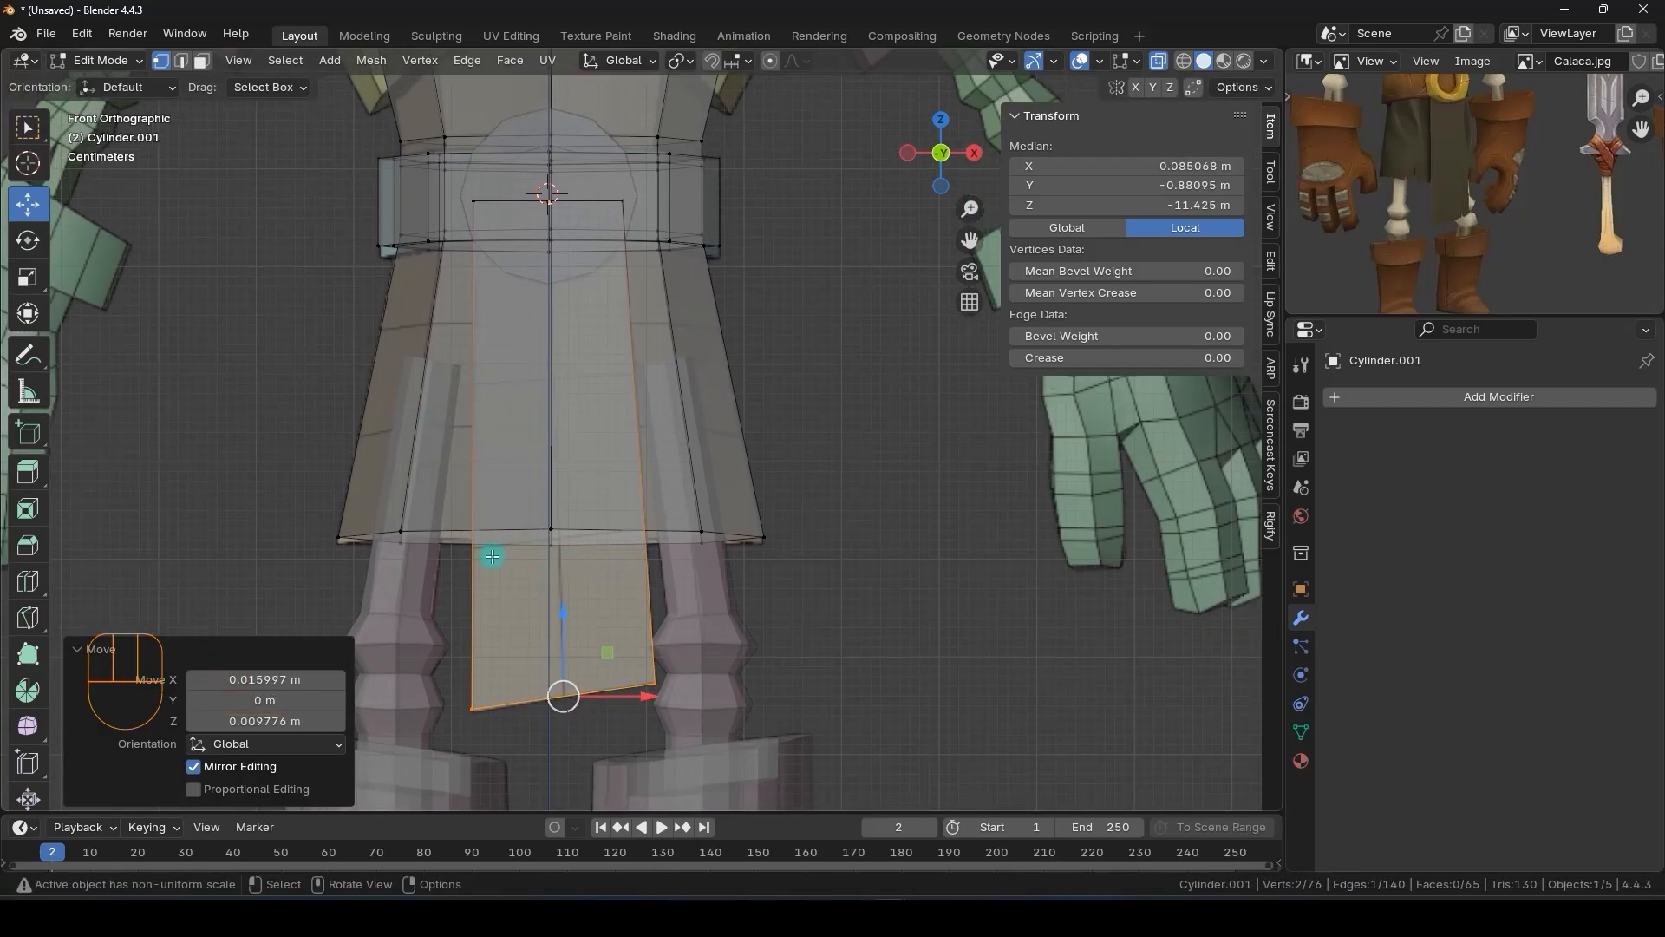
- Add two evenly spaced horizontal loop cuts across the front cloth strip, keeping the slide factor at 0
key("ctrl+r")
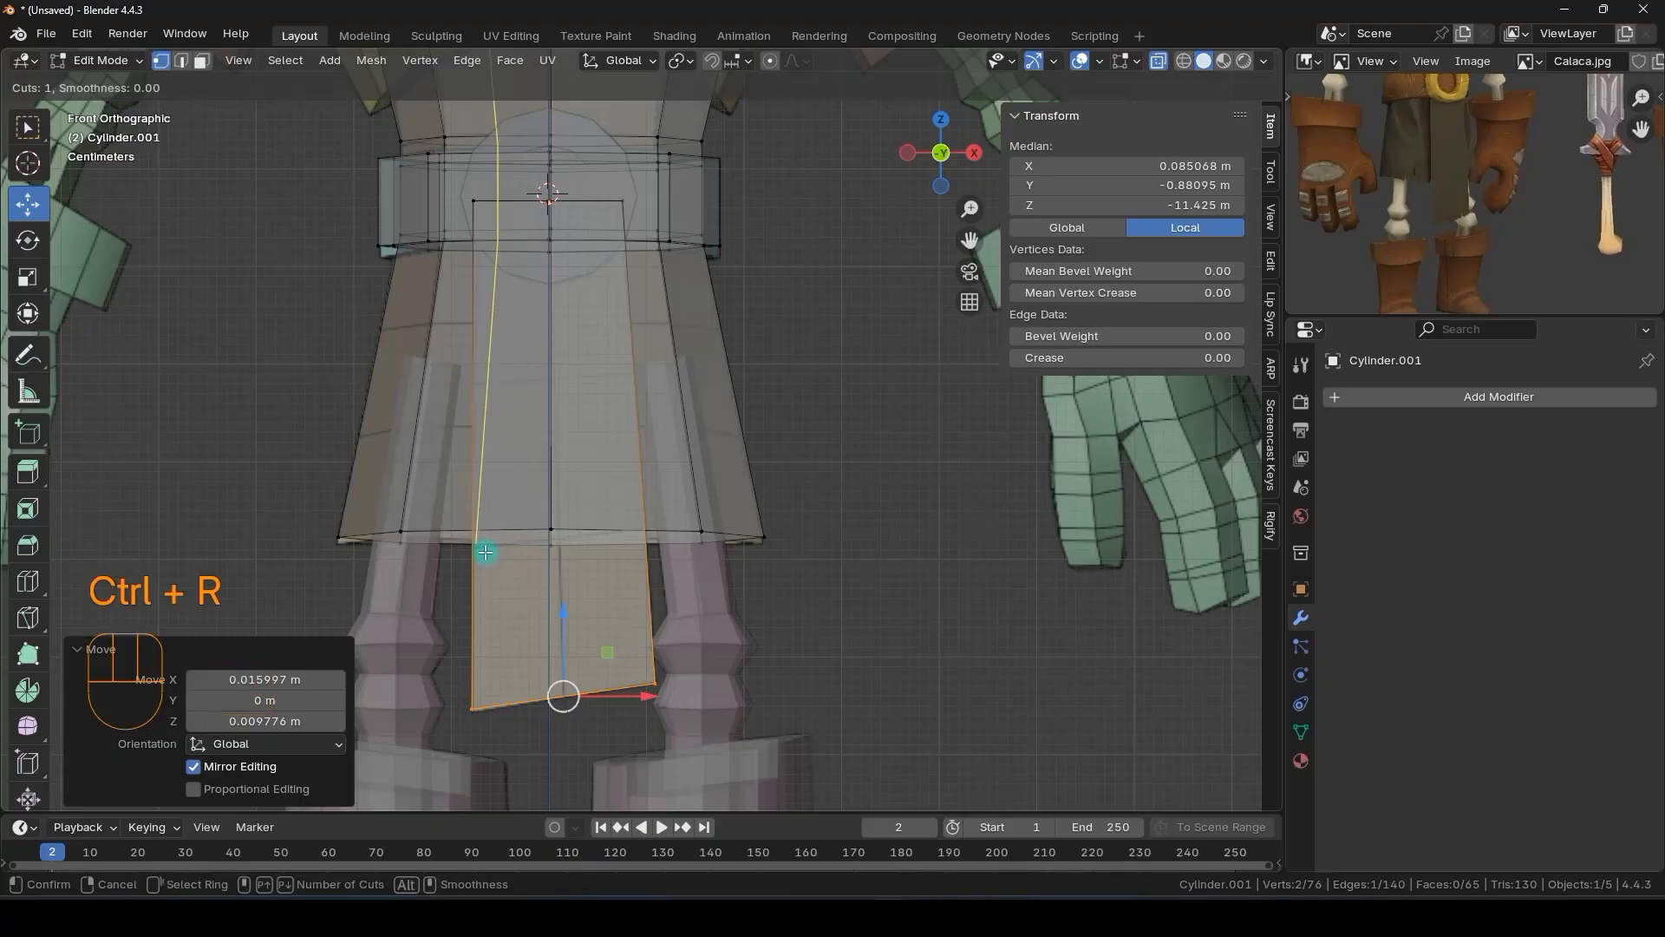
left_click(472, 605)
key("Escape")
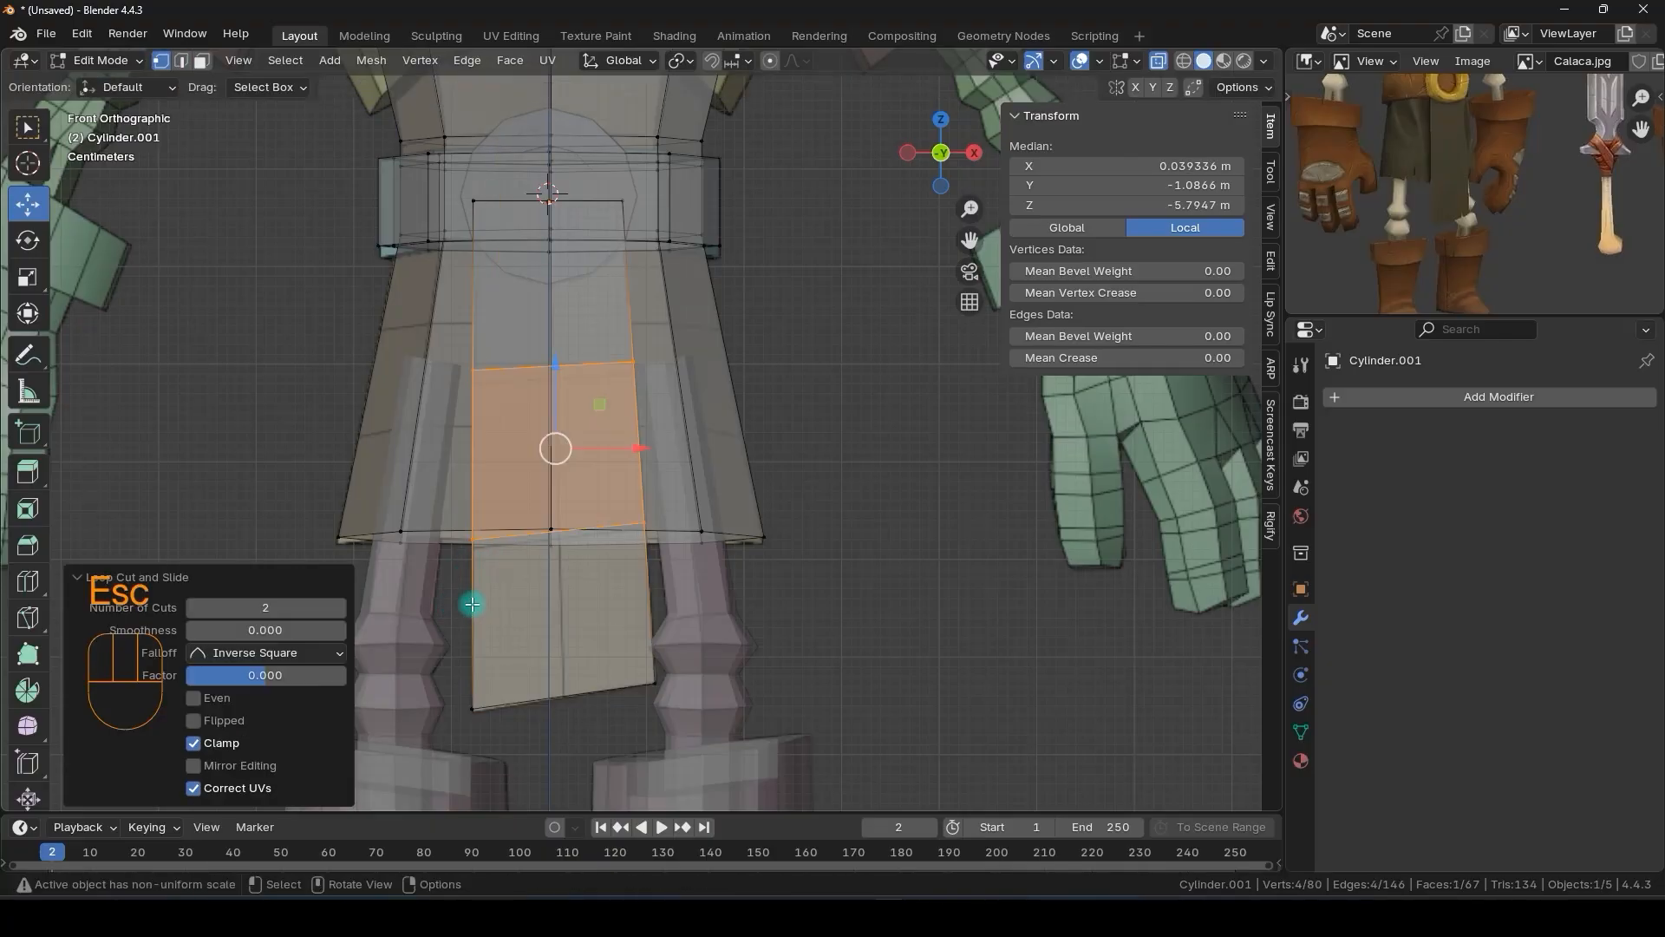
- Rotate the cloth strip's two lower faces about -4.93° in left view and move them about -0.008 m along global Y
key("alt+z")
middle_click_drag(558, 446, 626, 612)
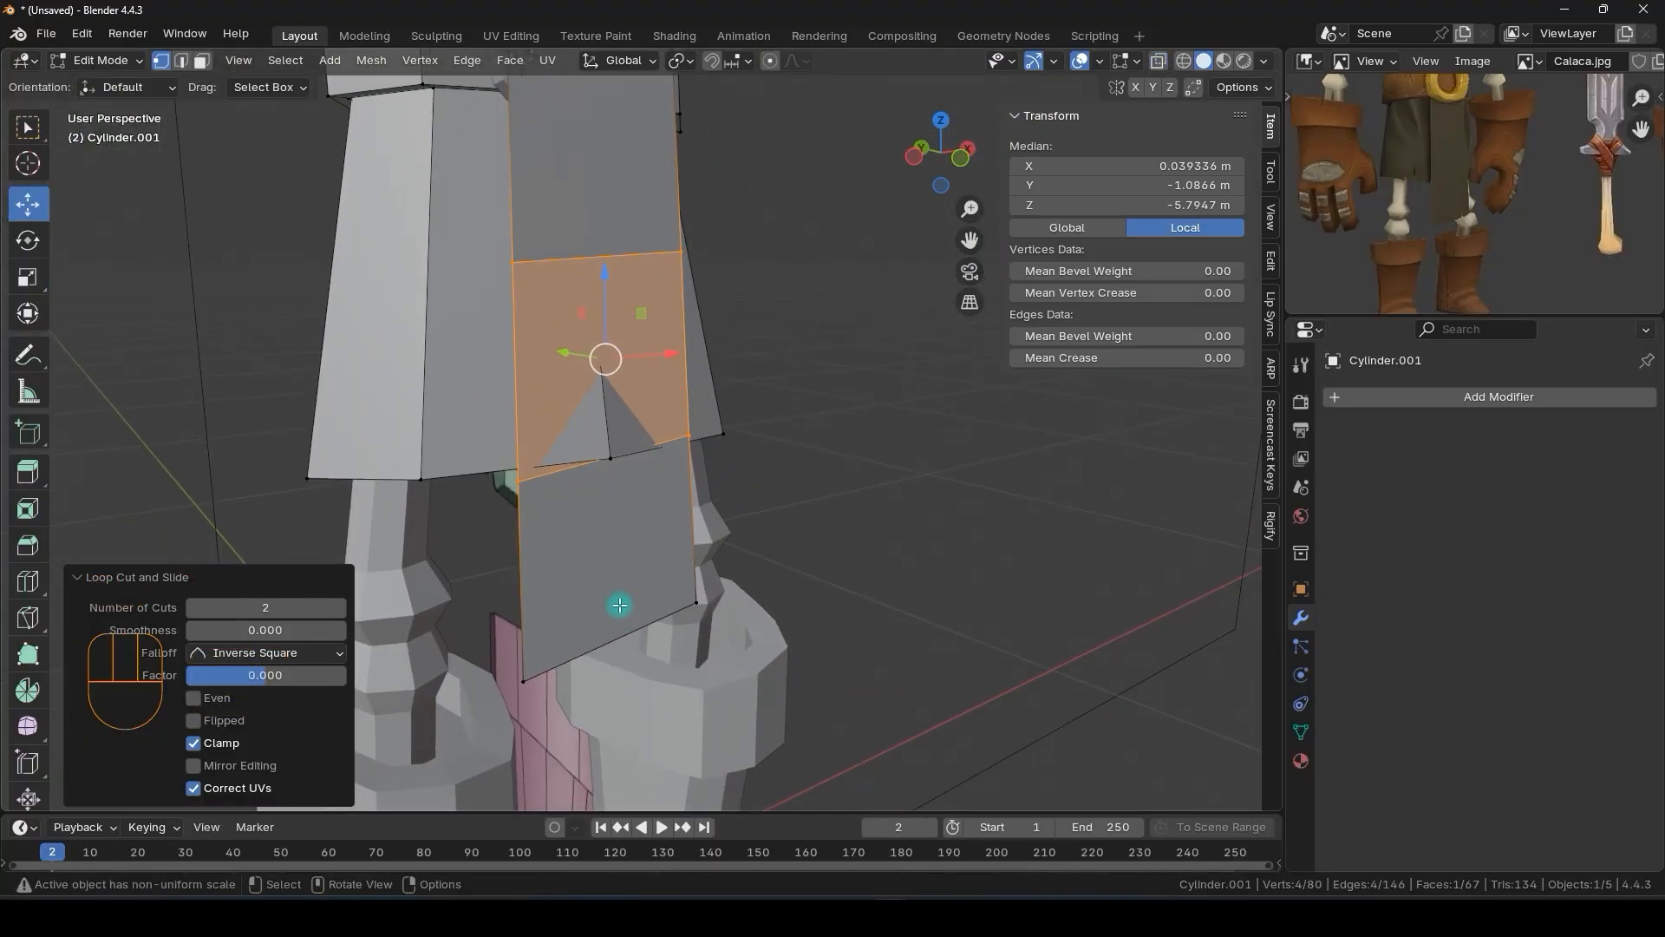
key("3")
left_click(619, 598)
left_click(588, 327, "shift")
middle_click_drag(588, 327, 616, 475)
left_click_drag(607, 475, 613, 476)
middle_click_drag(613, 476, 751, 403)
key("r")
left_click(886, 408)
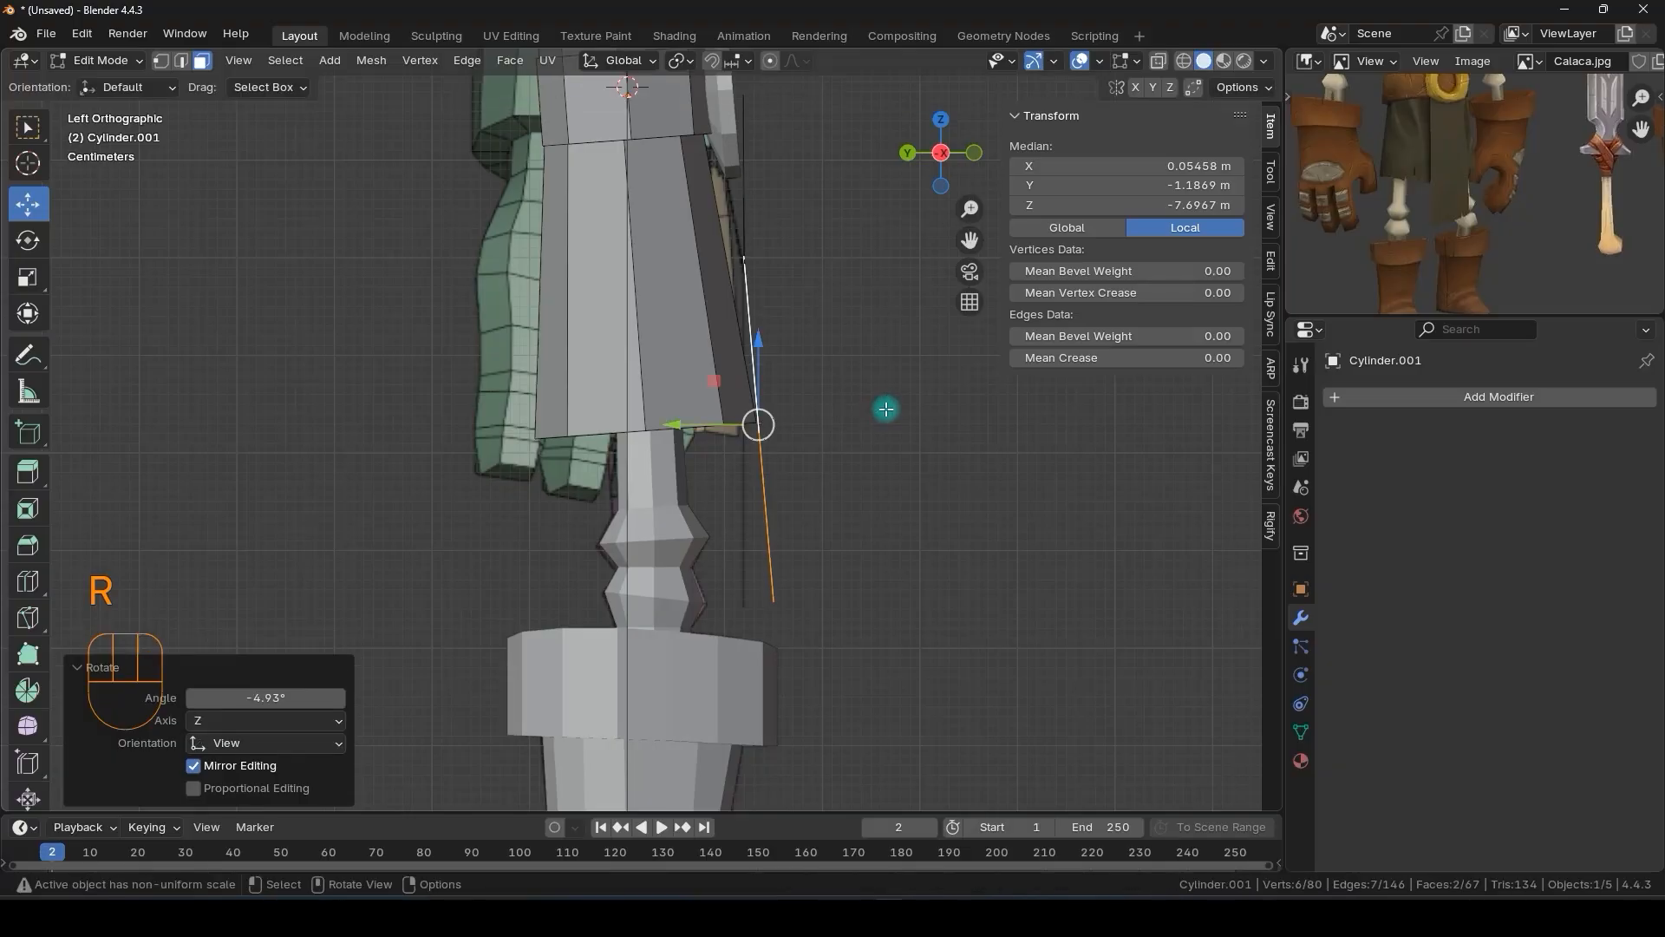
left_click_drag(682, 424, 688, 425)
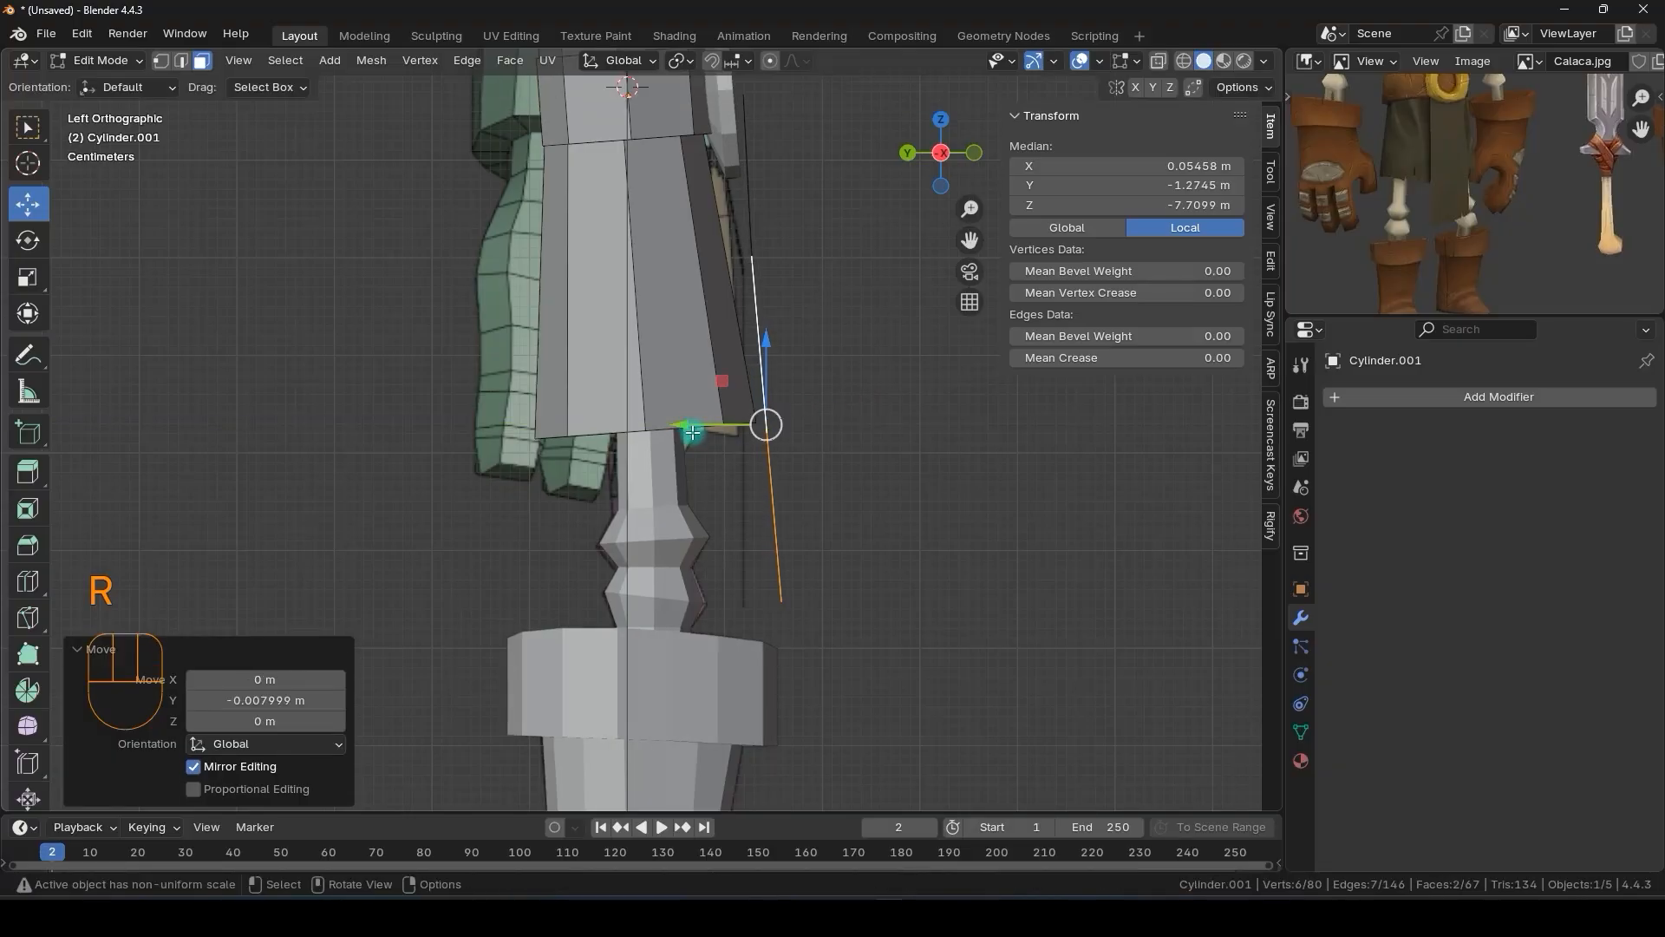
- Add two horizontal loop cuts around the flared skirt with a slide factor of about -0.086
middle_click_drag(688, 426, 637, 535, "shift")
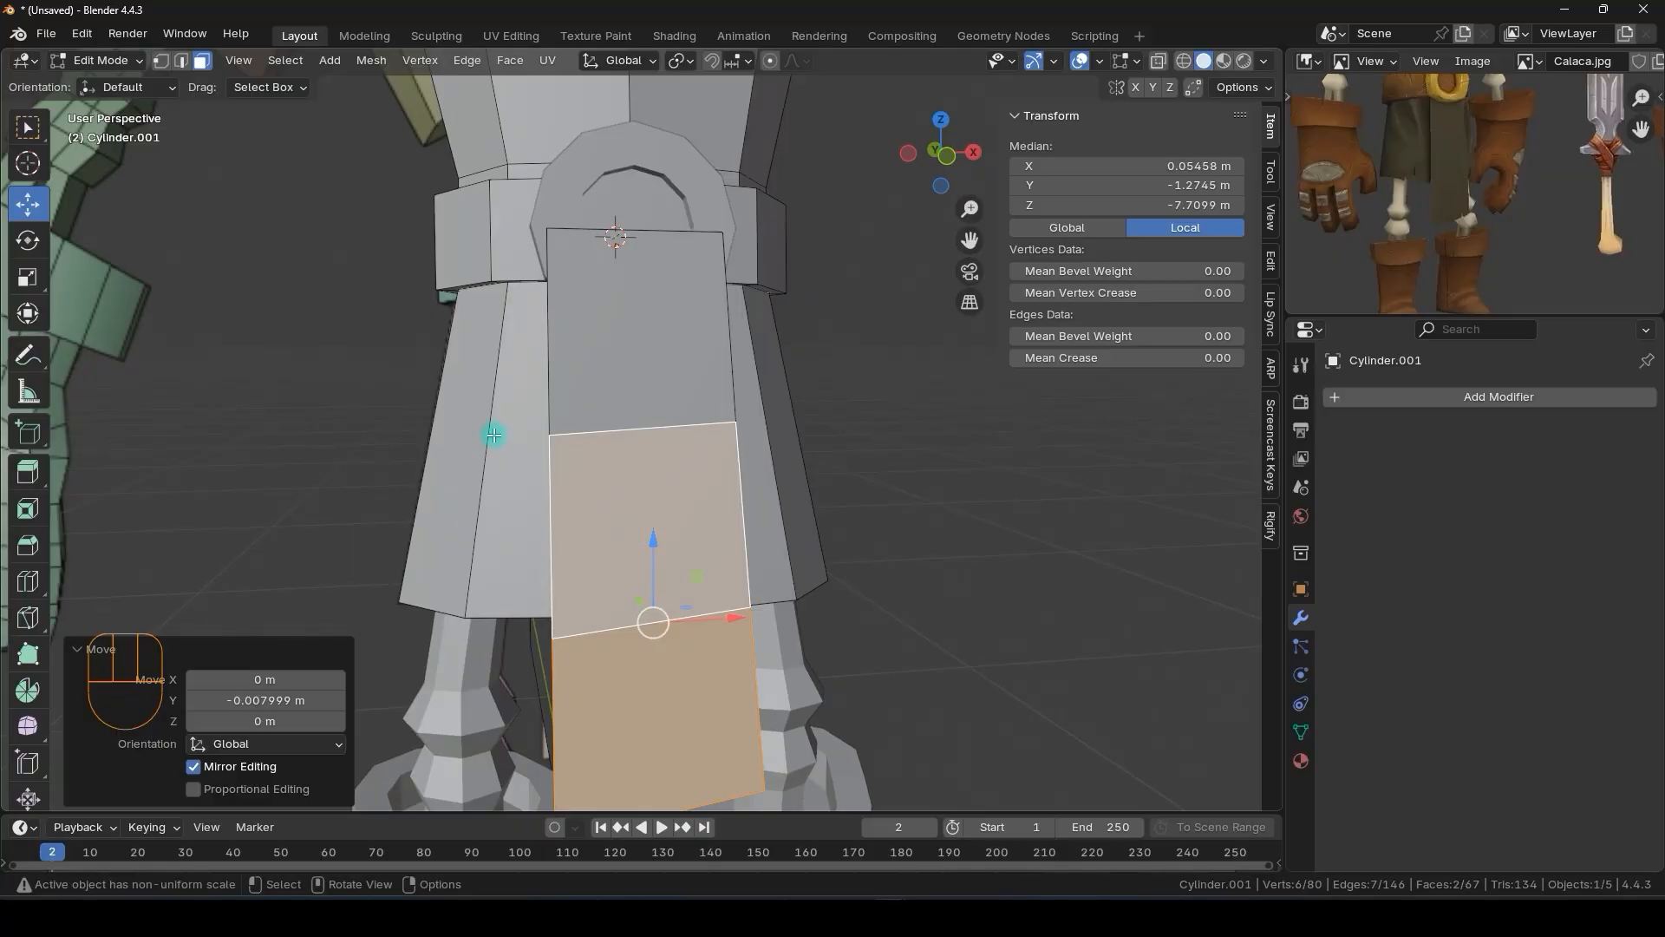
key("ctrl+r")
key("Escape")
middle_click_drag(494, 435, 476, 442, "alt")
key("alt+z")
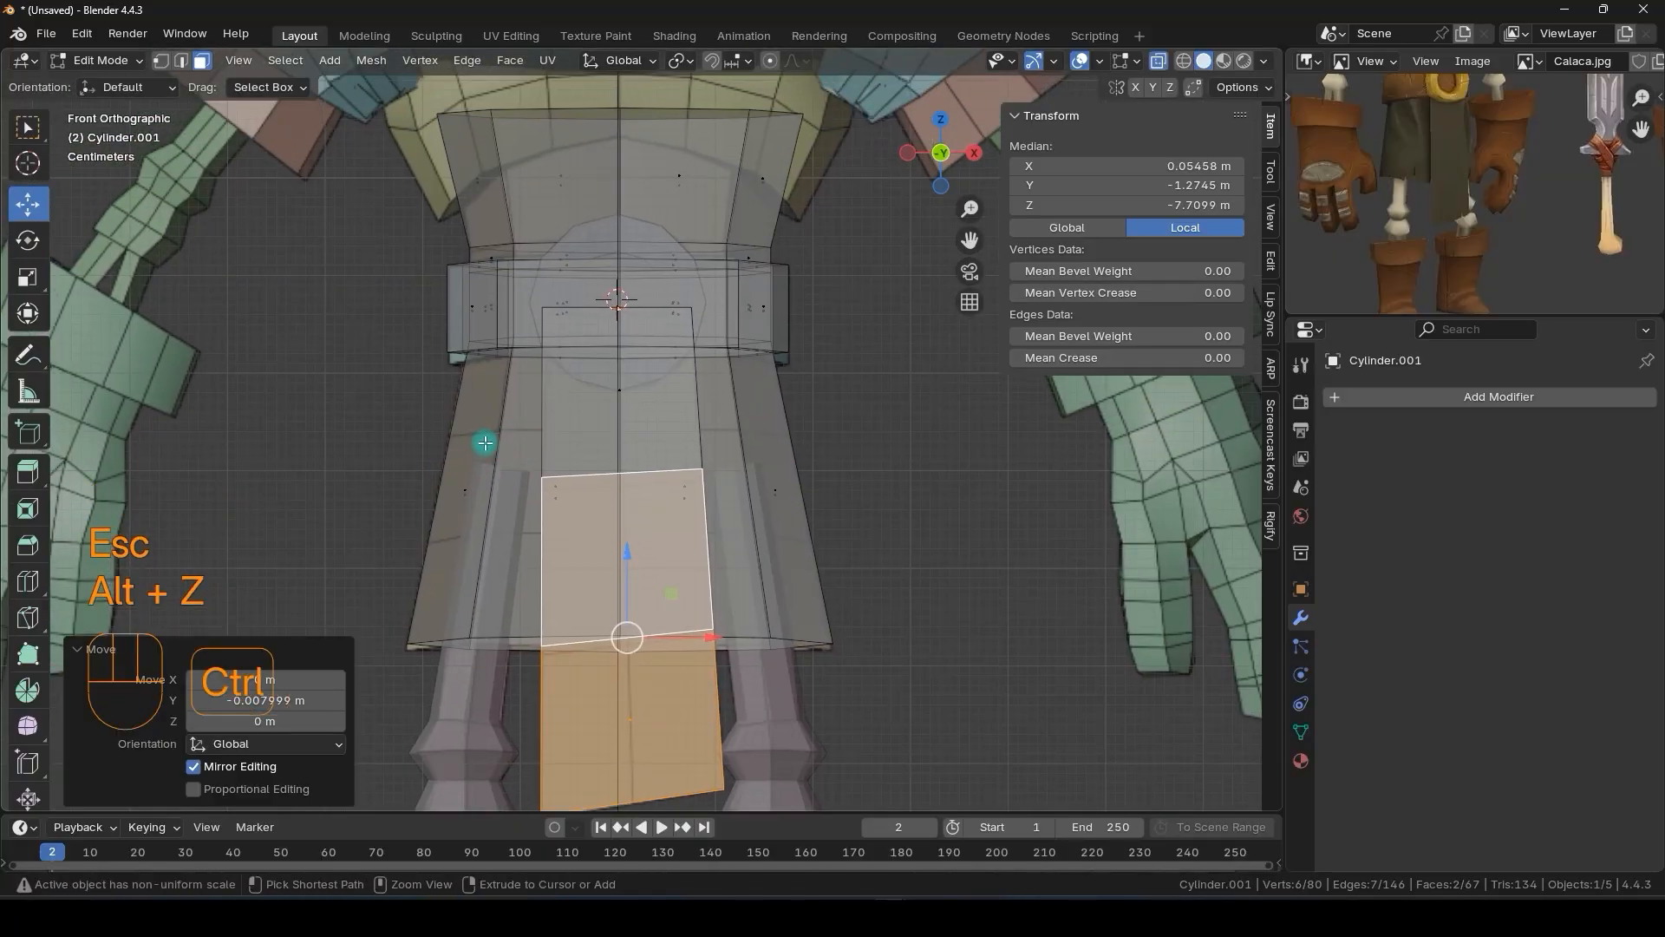
key("ctrl+r")
scroll(479, 480, "up", 1)
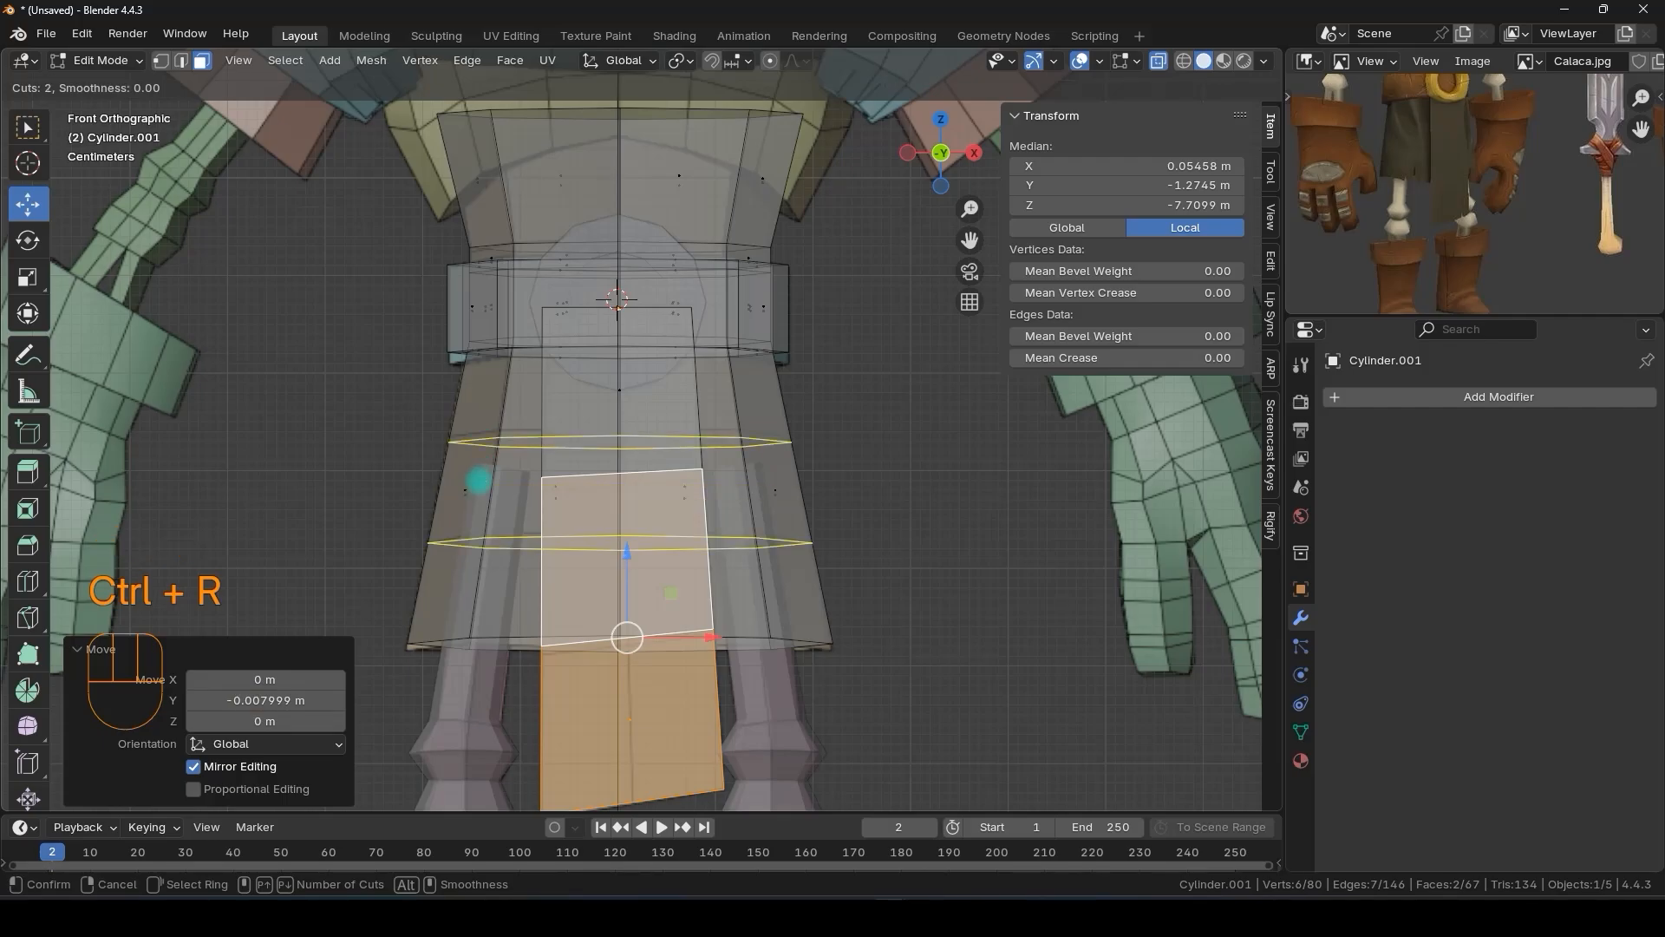
left_click(479, 480)
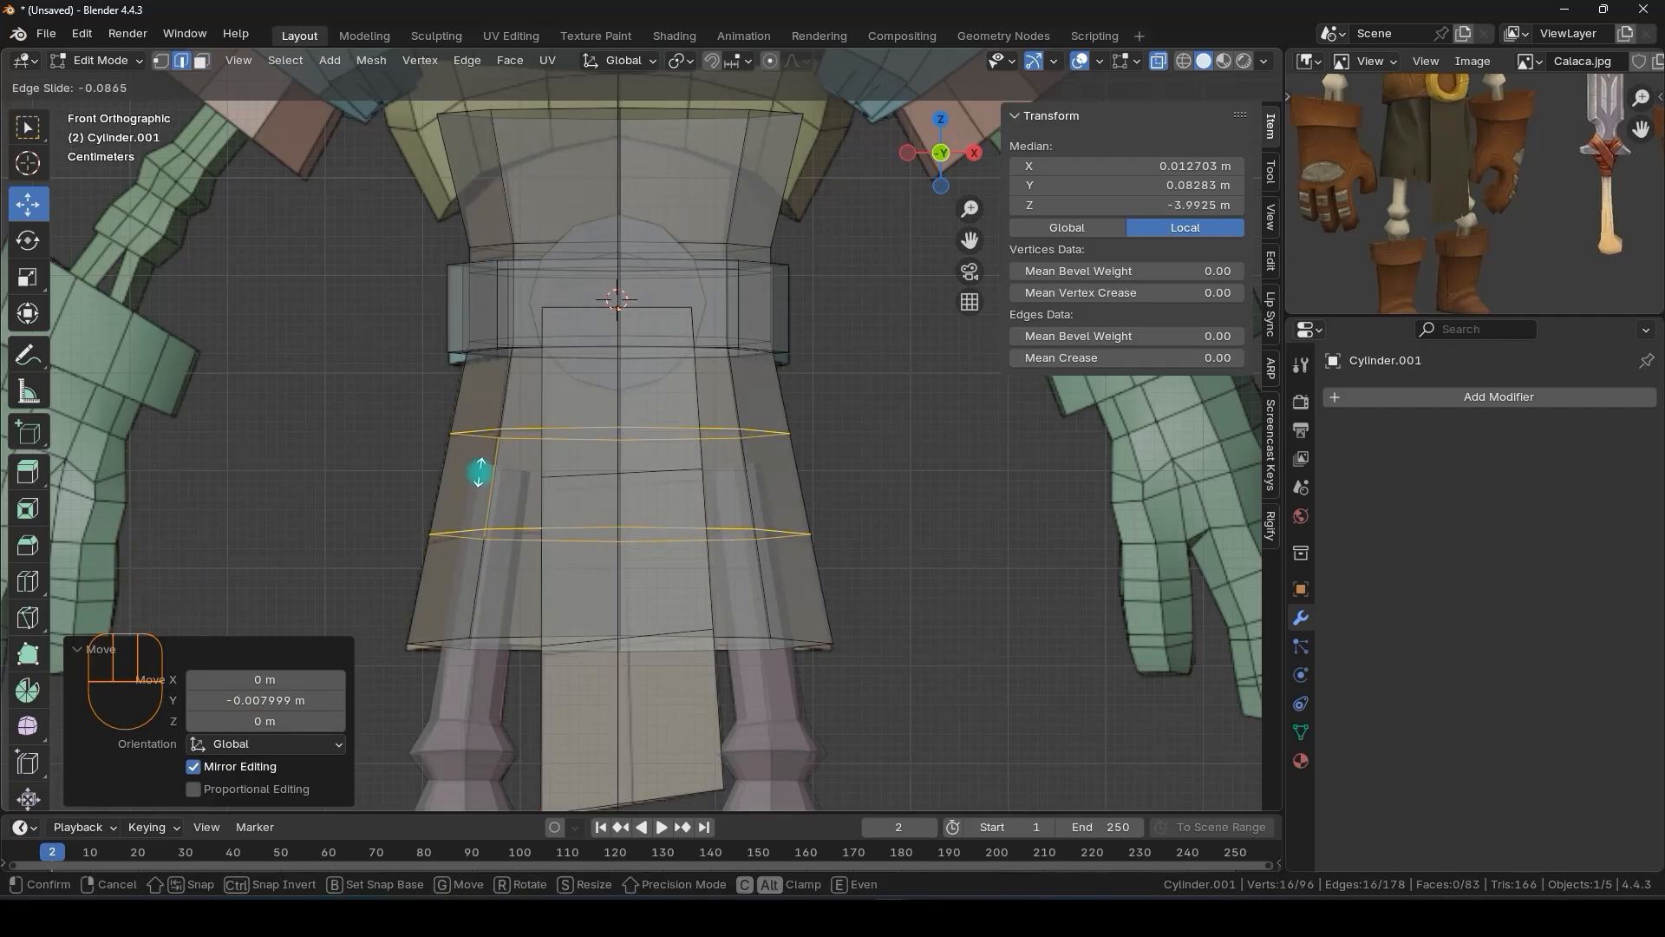
left_click(480, 473)
- Add one horizontal loop cut around the waist section above the belt with a slide factor of about -0.399
key("alt+z")
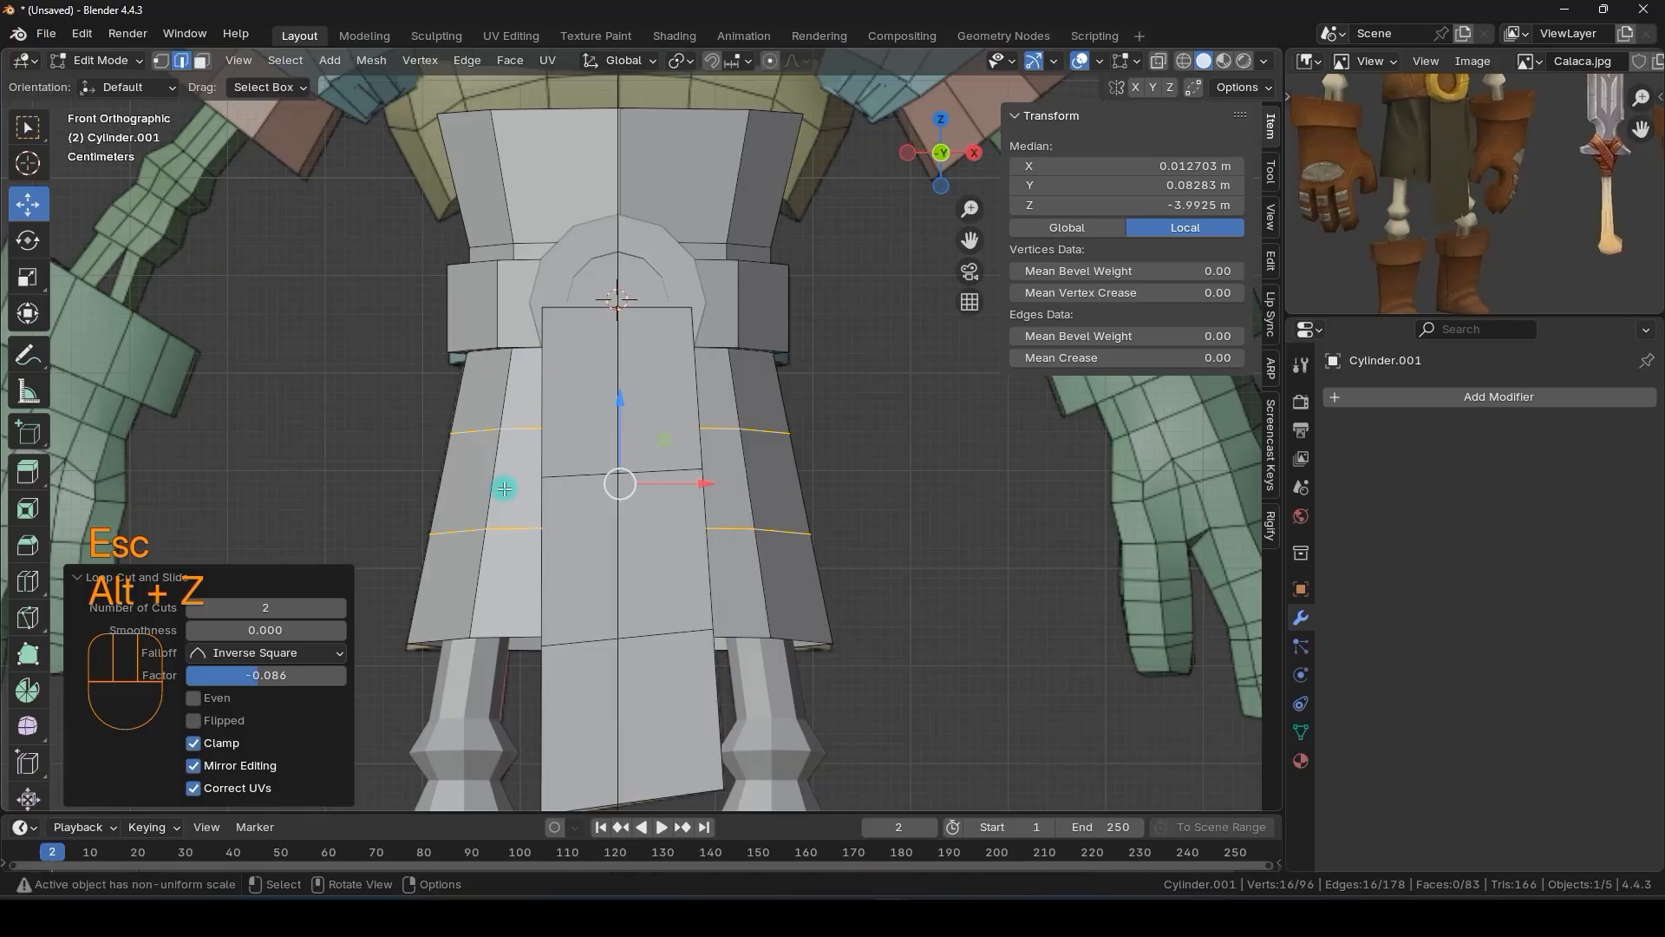
scroll(575, 353, "up", 3, "shift")
key("alt+z")
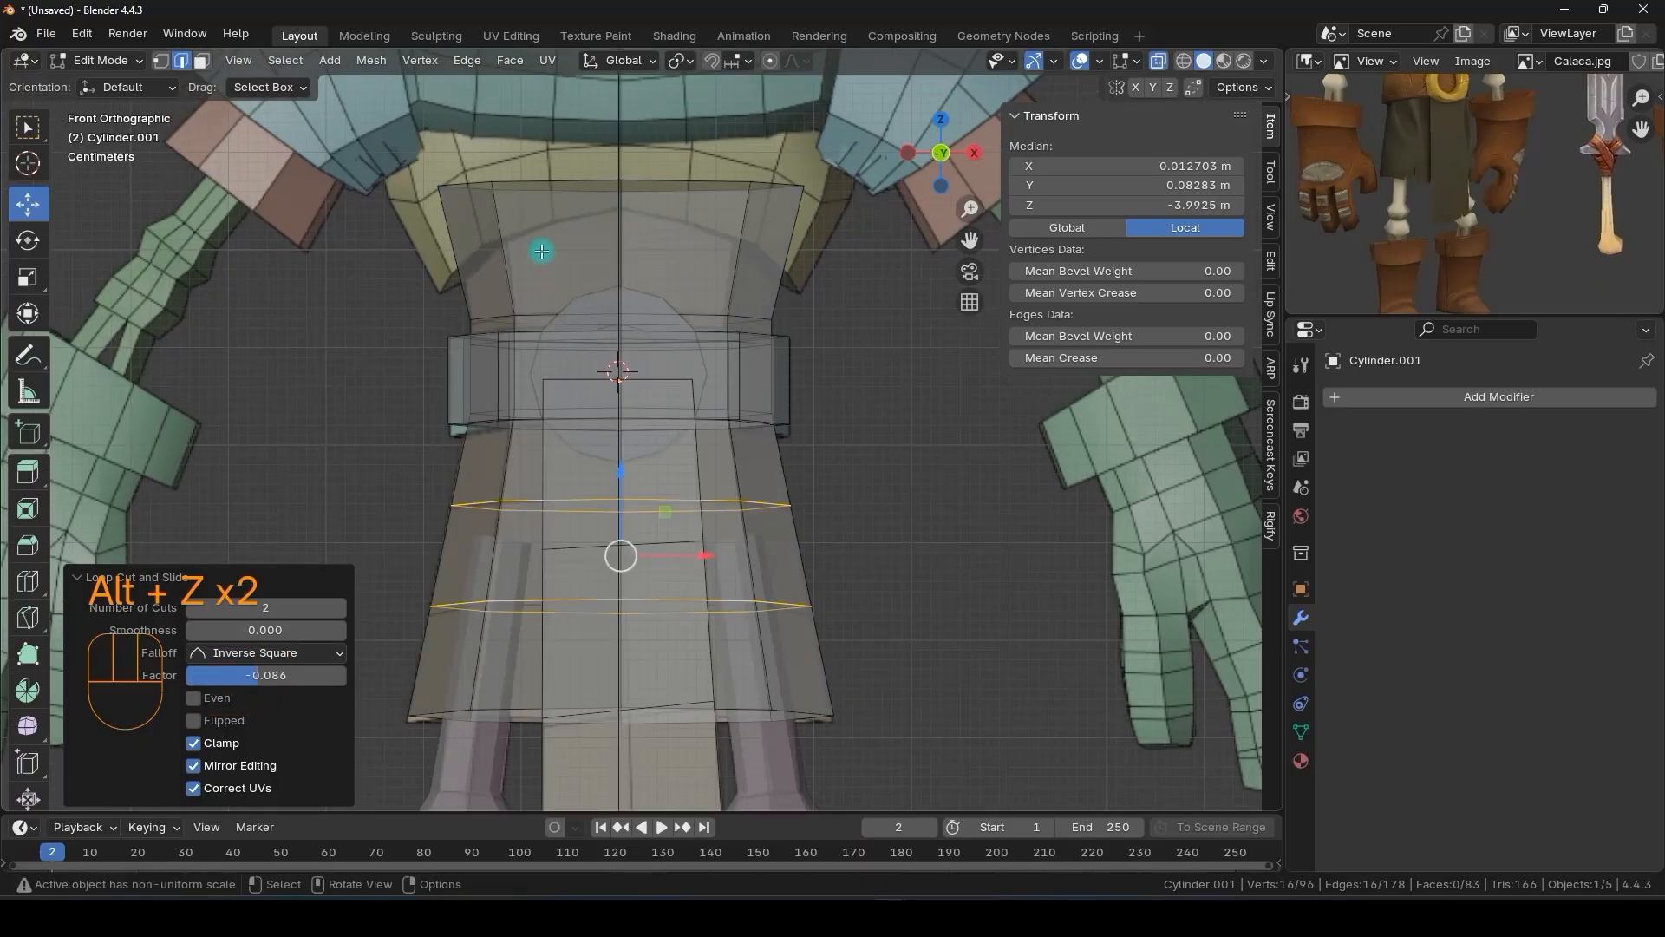
middle_click_drag(541, 252, 527, 279, "shift")
key("ctrl+r")
left_click(483, 260)
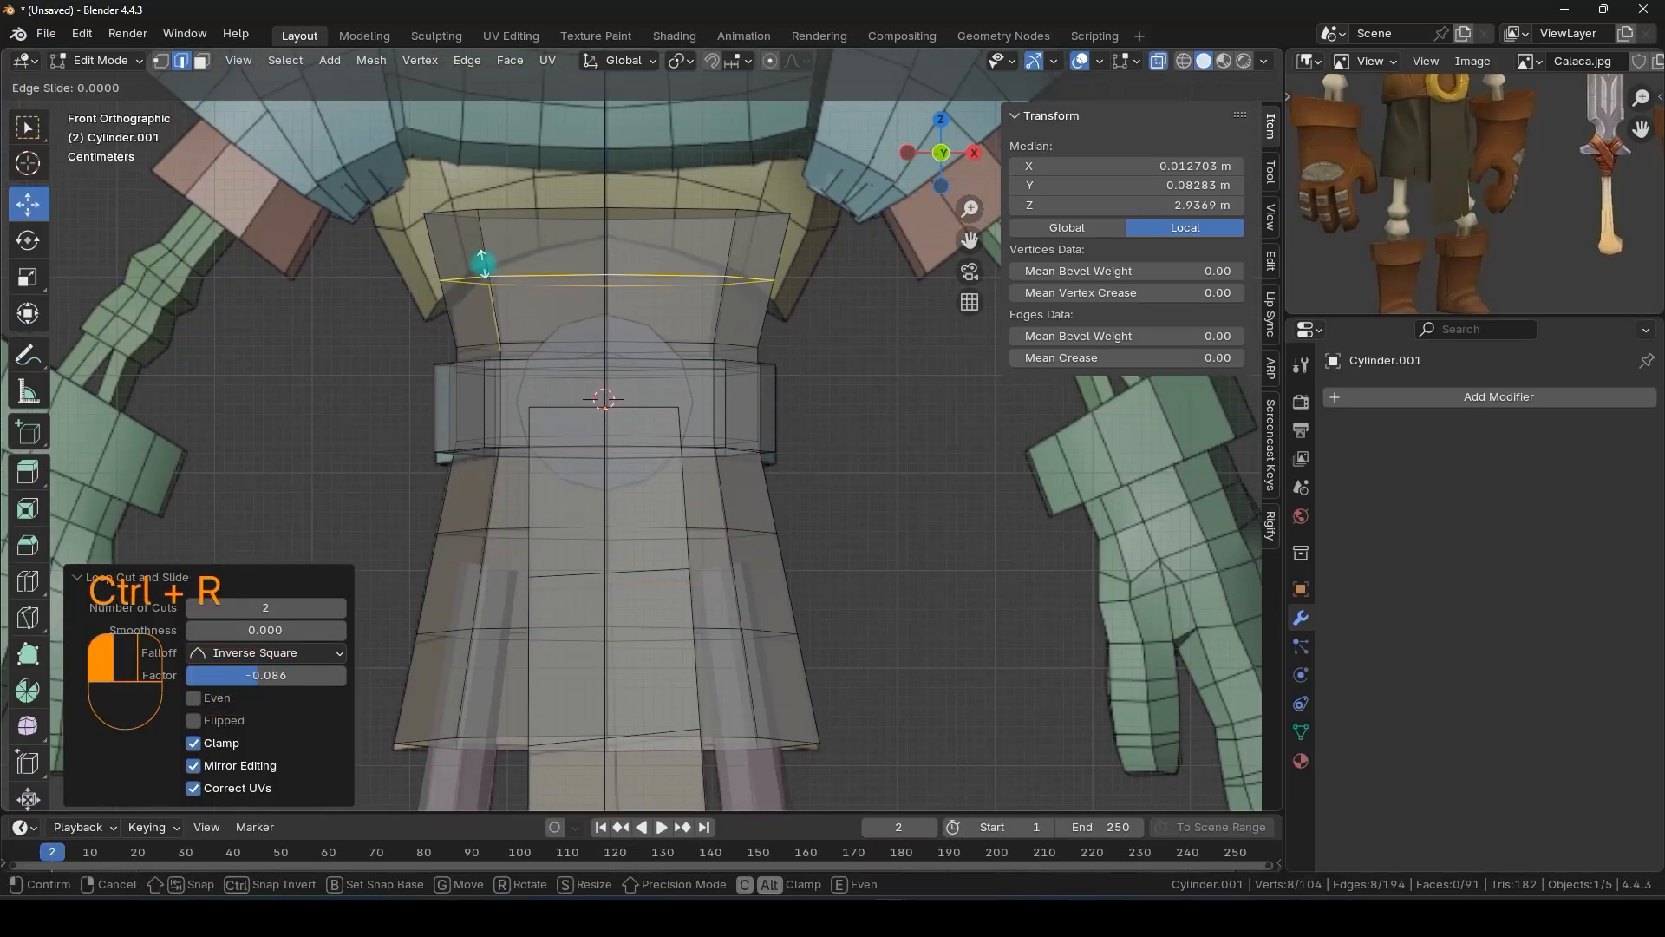
left_click(486, 234)
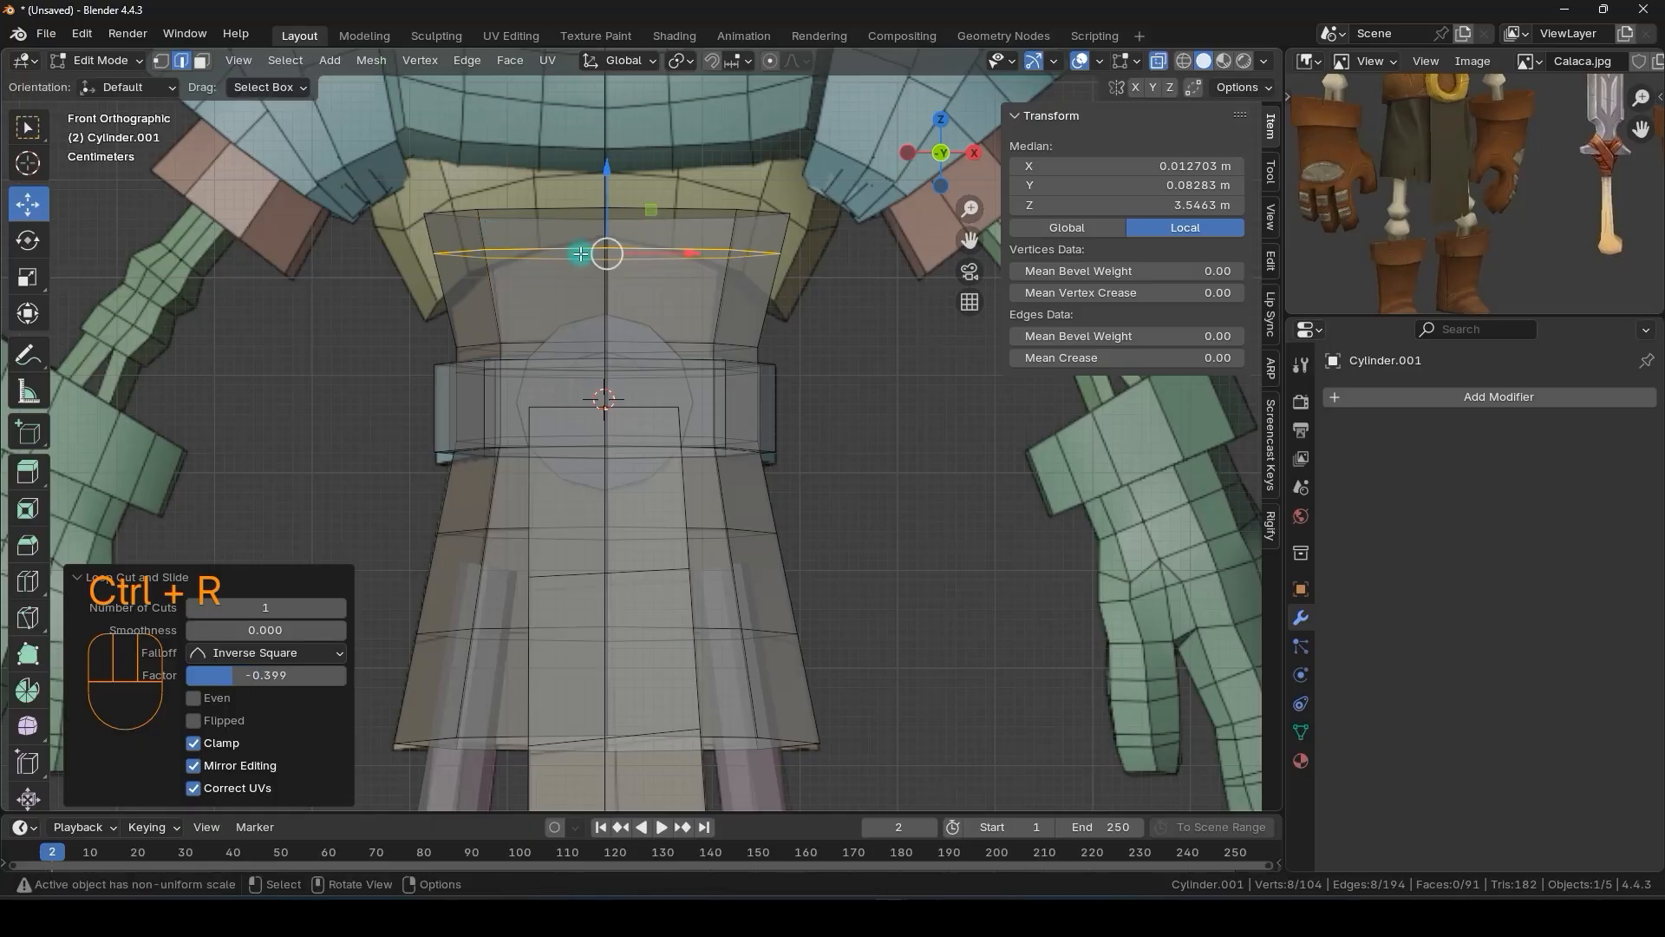
- Return to Object Mode and inspect the waist, belt, skirt and loincloth from an angle and from the front
key("Tab")
key("Tab")
key("alt+z")
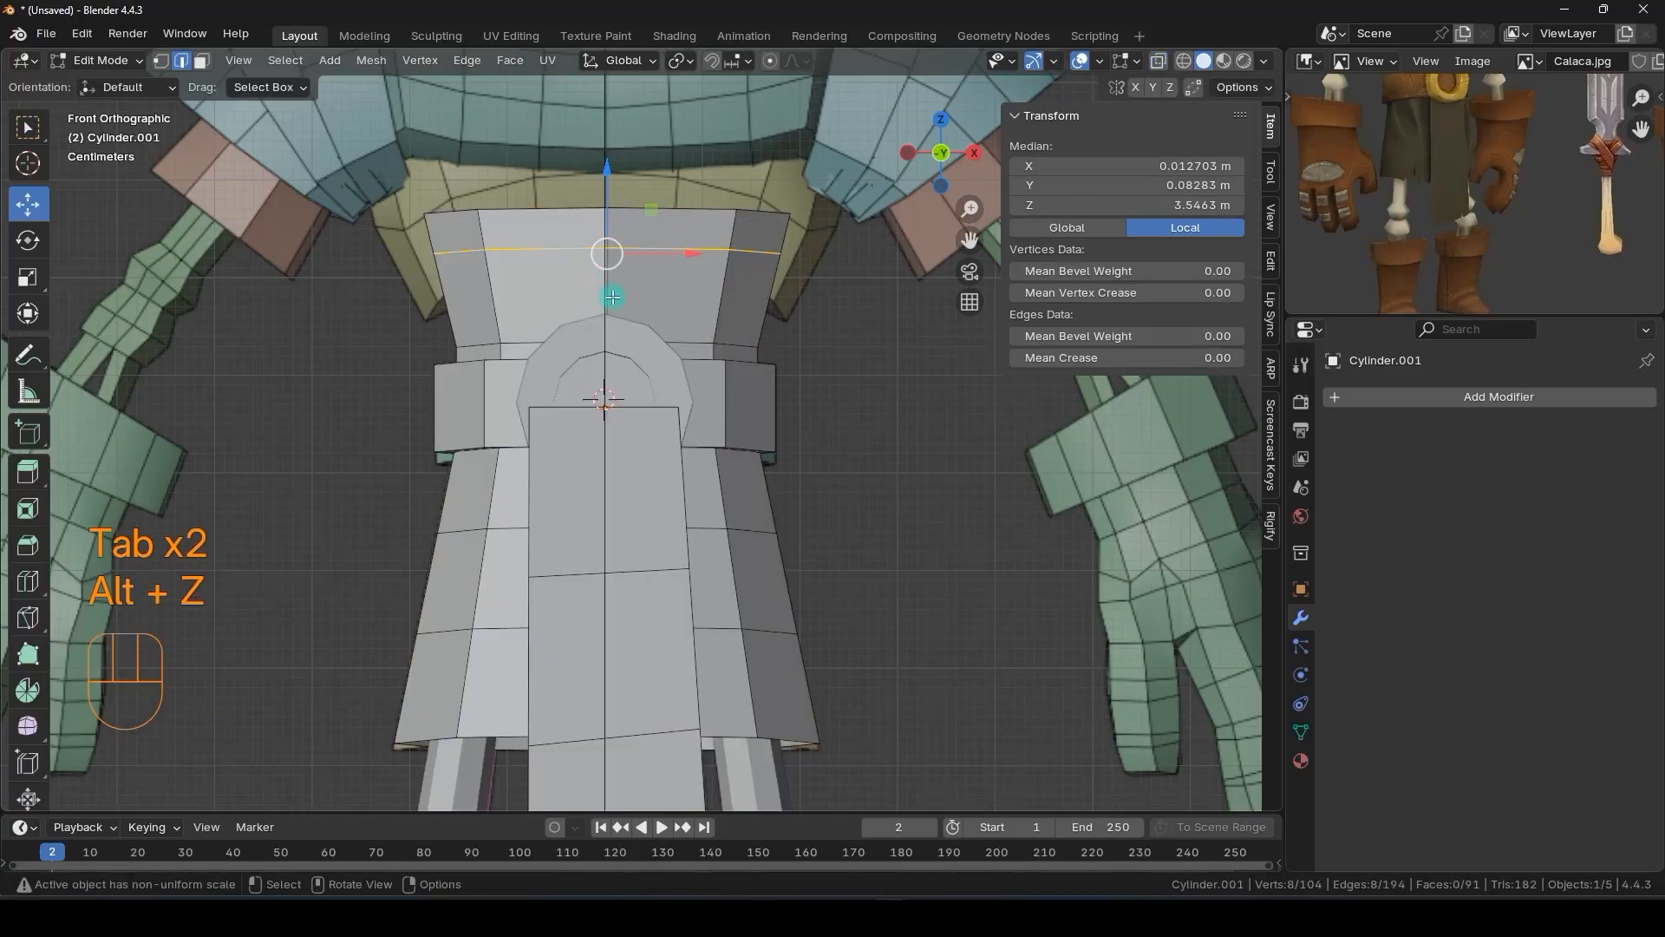
key("alt+z")
scroll(625, 302, "down", 4)
key("alt+z")
key("Tab")
middle_click_drag(538, 338, 762, 487)
key("Tab")
left_click(833, 520)
key("ctrl+Tab")
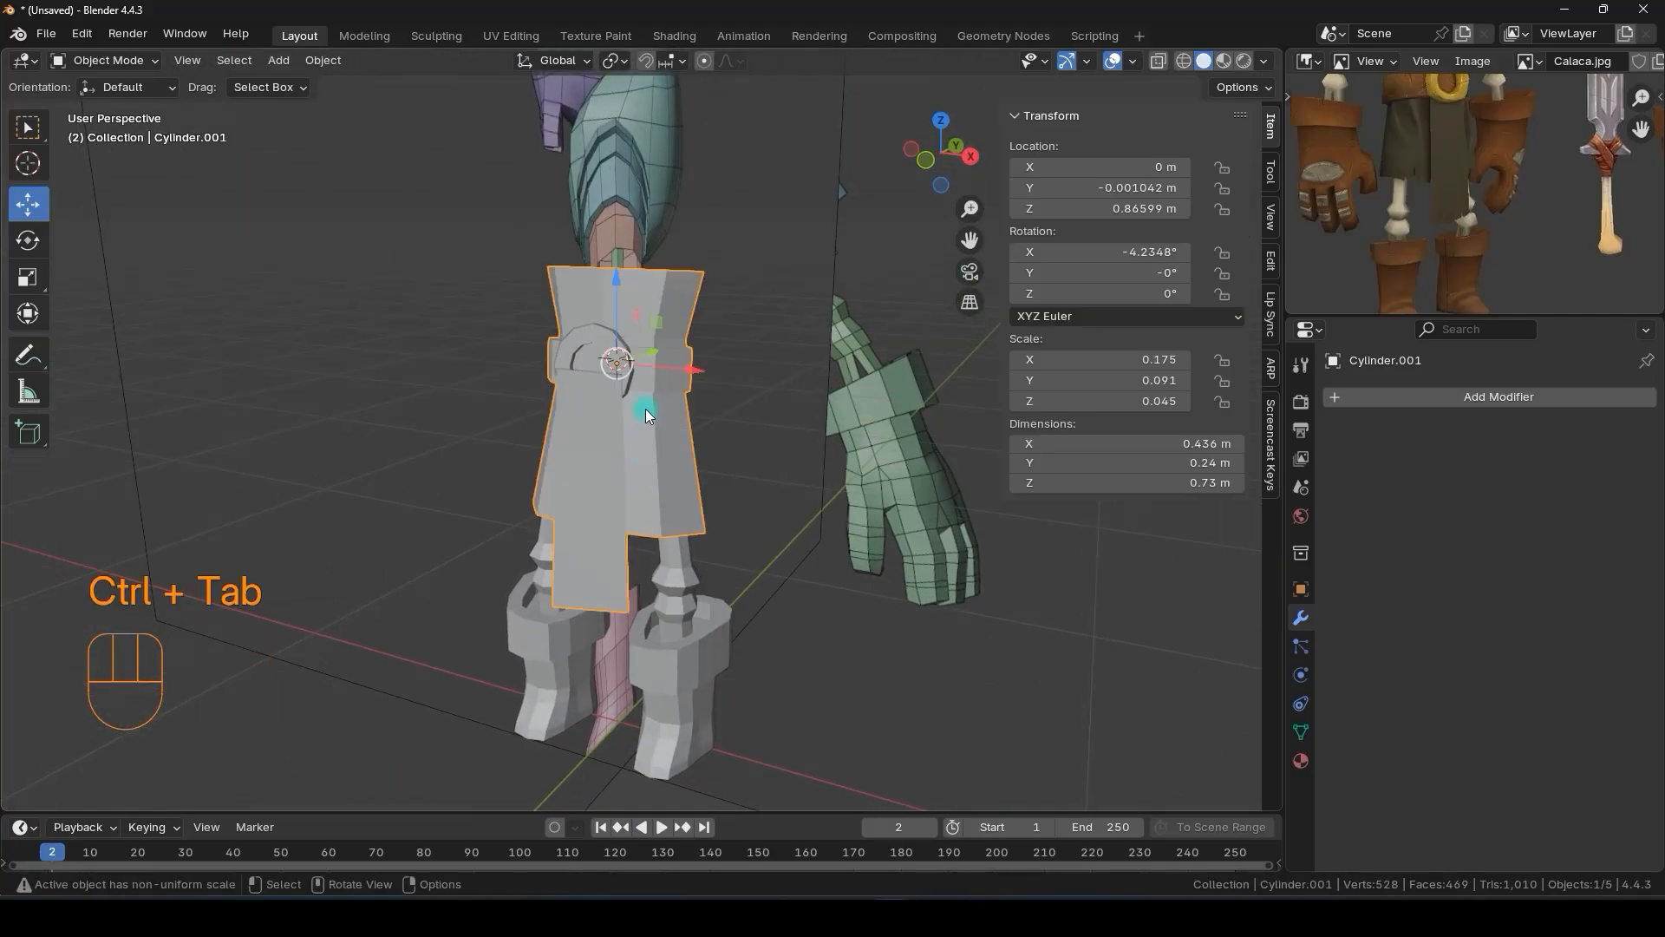
middle_click_drag(604, 445, 642, 448)
scroll(642, 448, "up", 3)
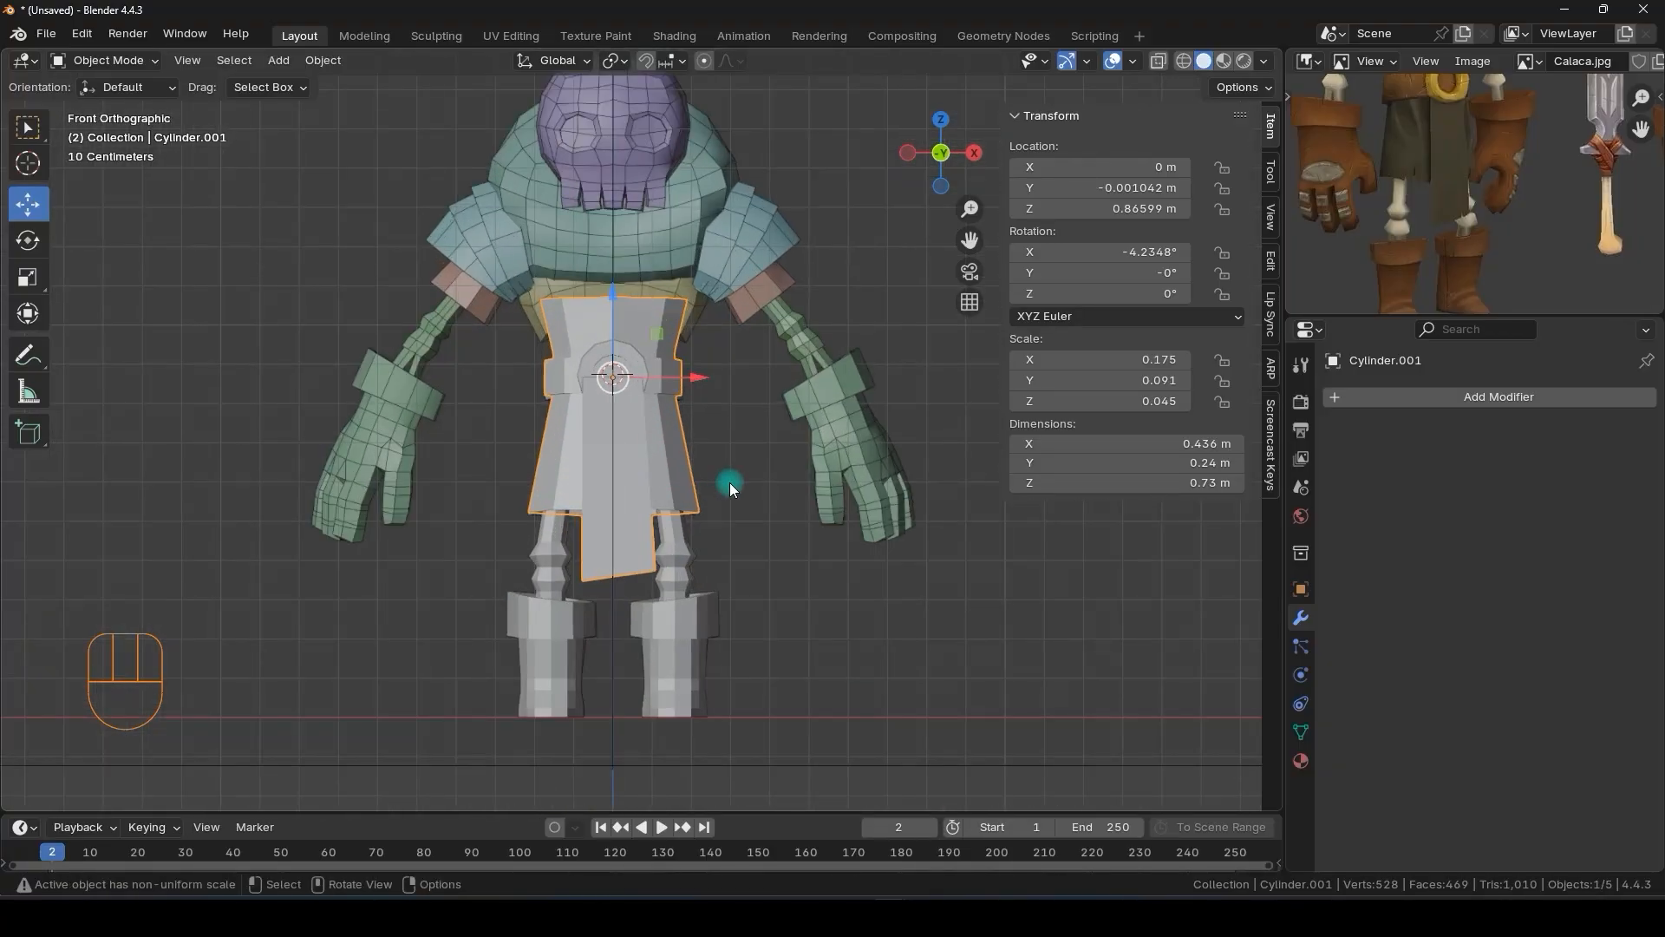
- Start saving the file and browse to the Calaquita folder inside Creados\Low Poly
key("ctrl+s")
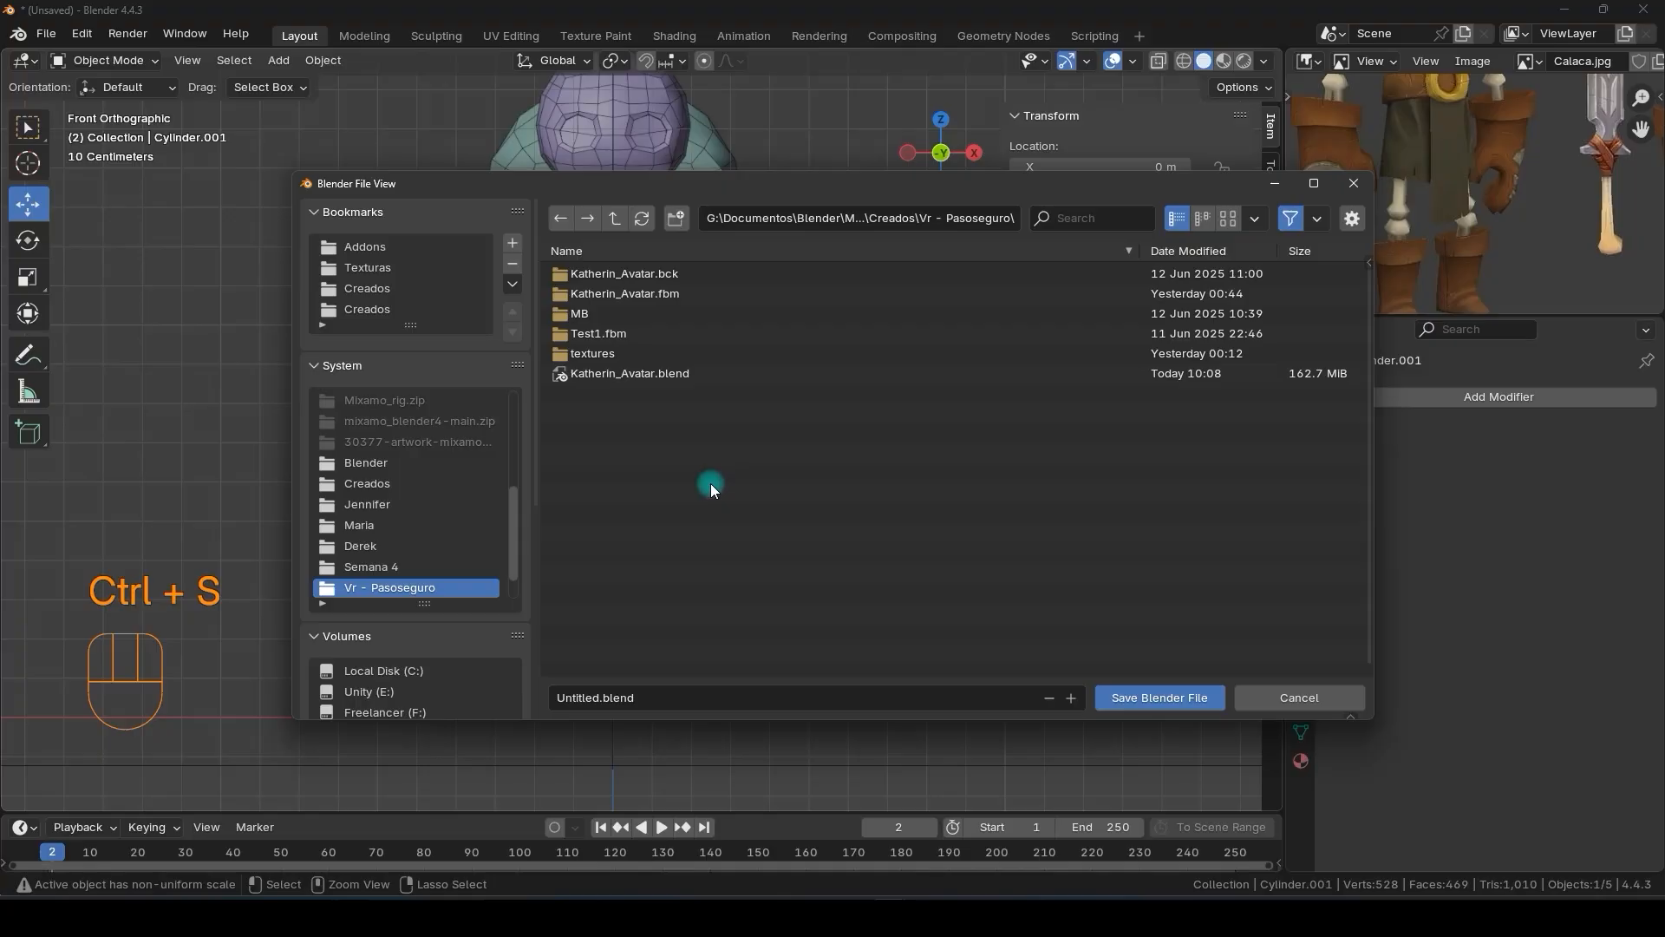
left_click(407, 288)
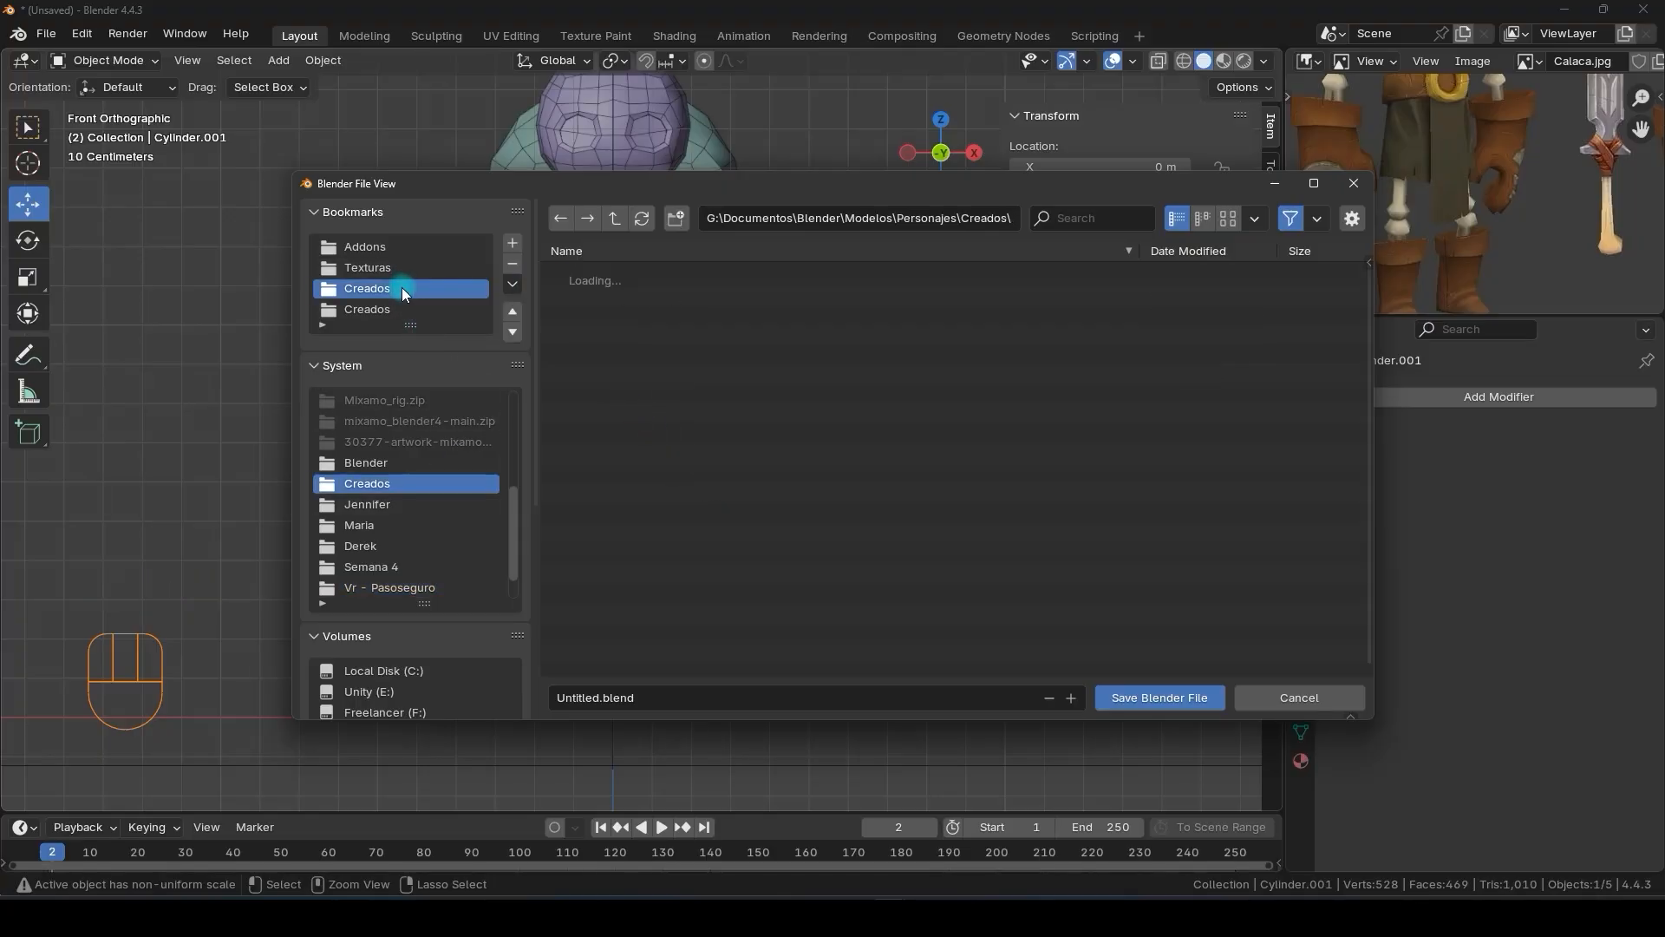
left_click(593, 476)
double_click(593, 476)
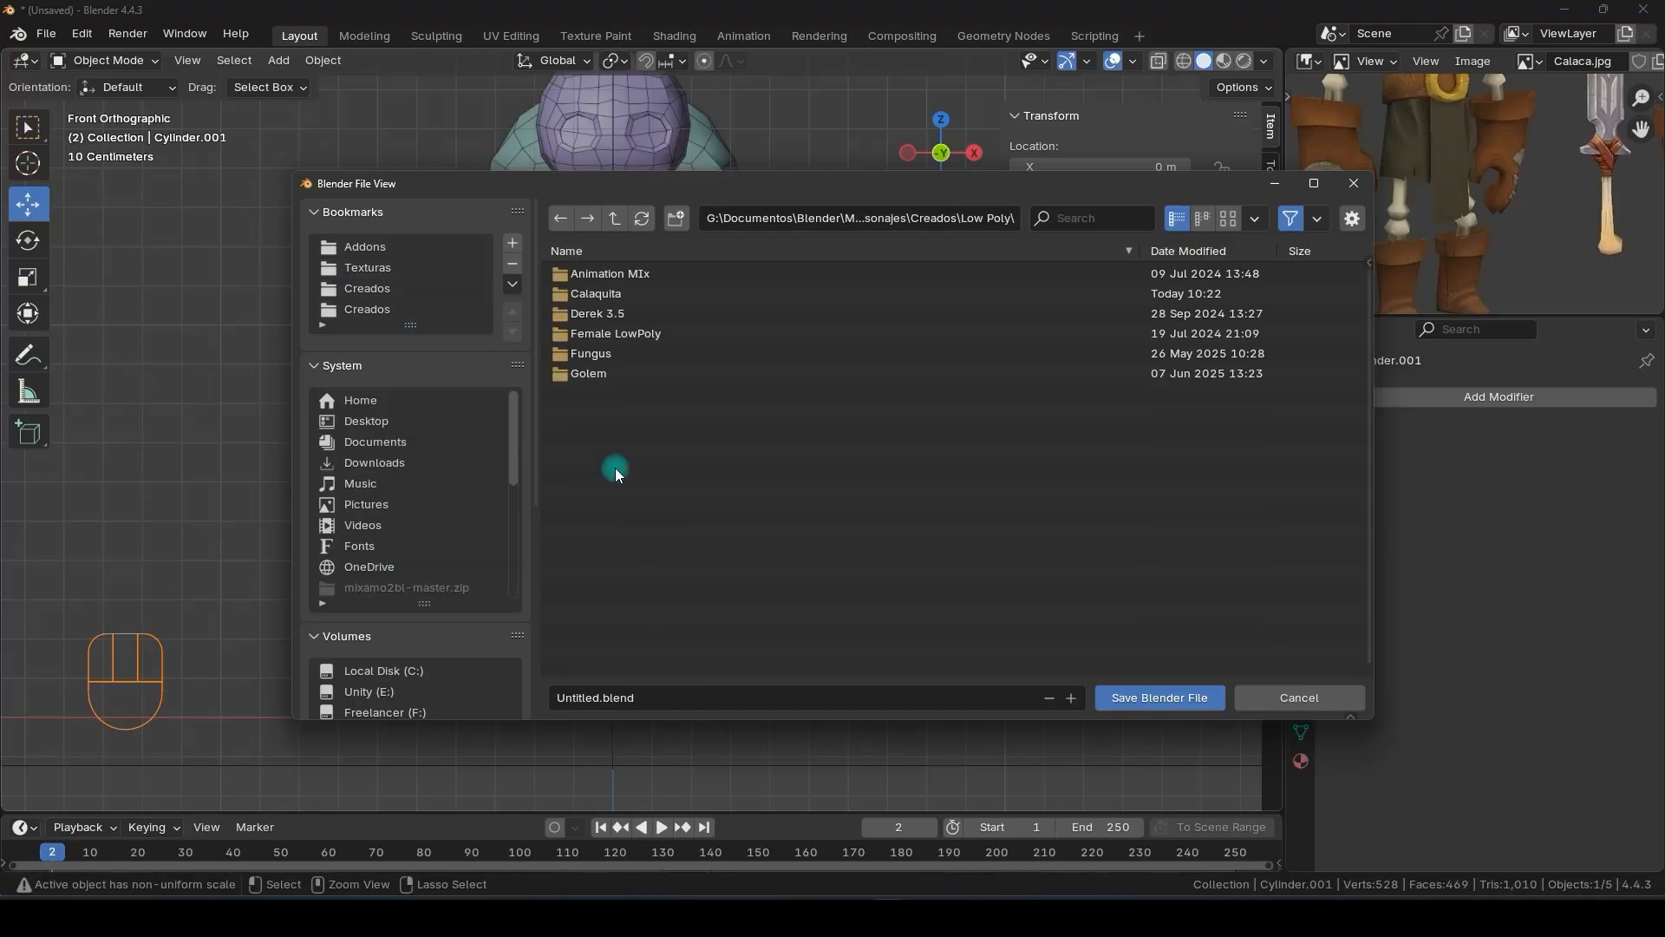
double_click(591, 293)
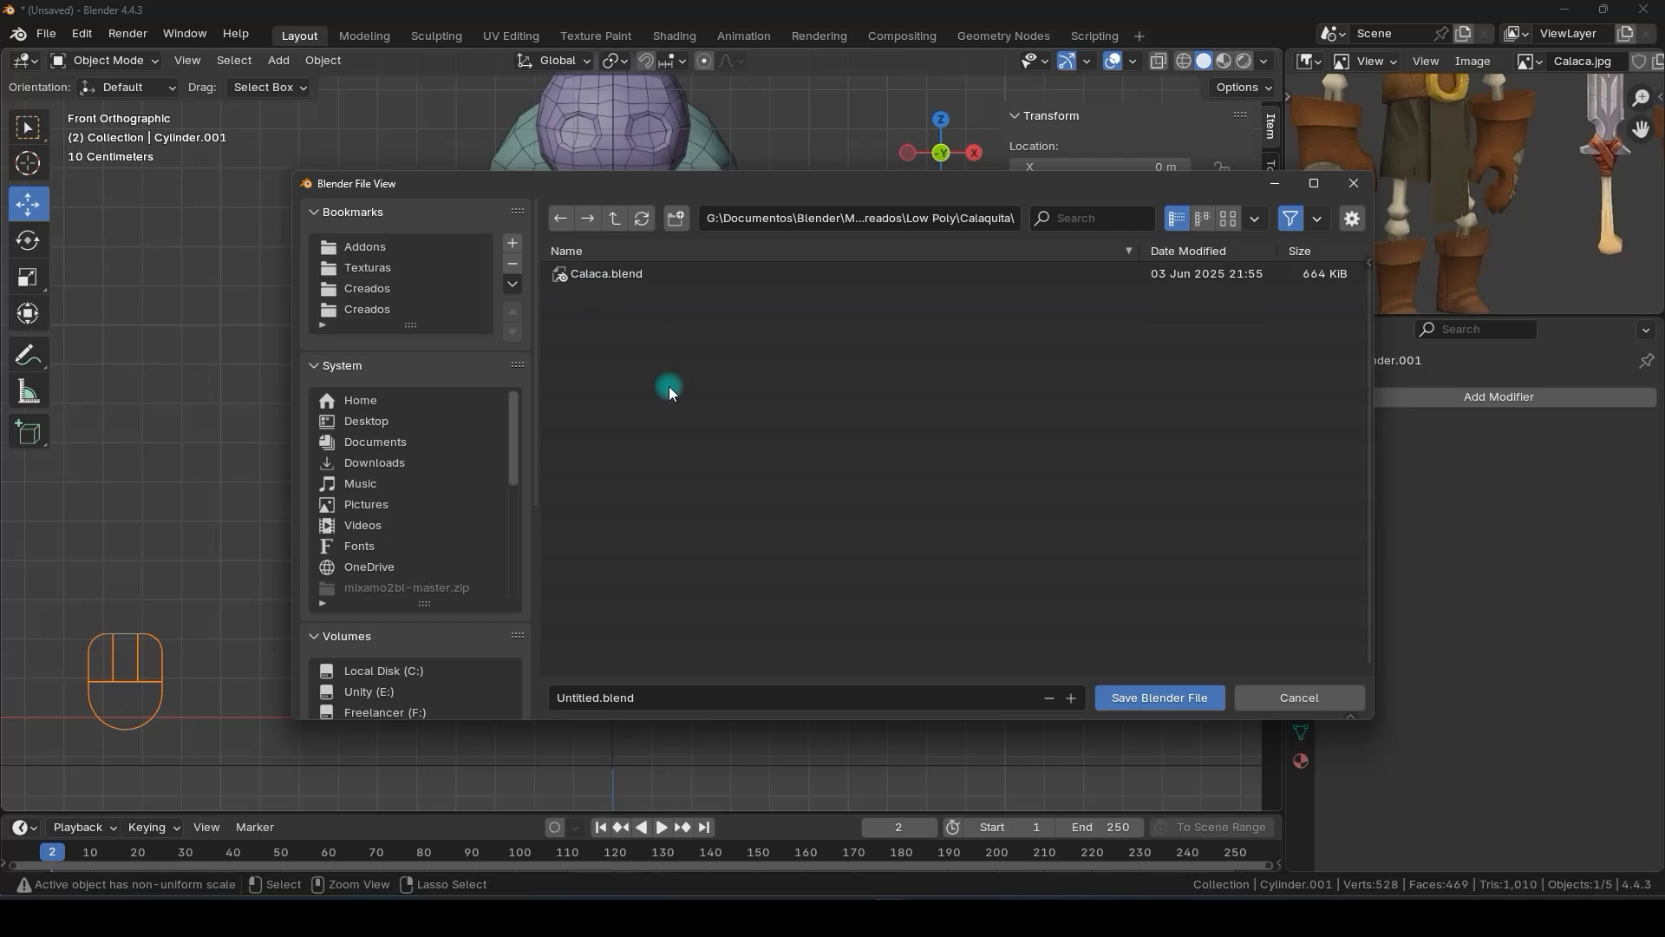
- Save the project as Calaca_2.blend, basing the name on the existing Calaca.blend
left_click(616, 274)
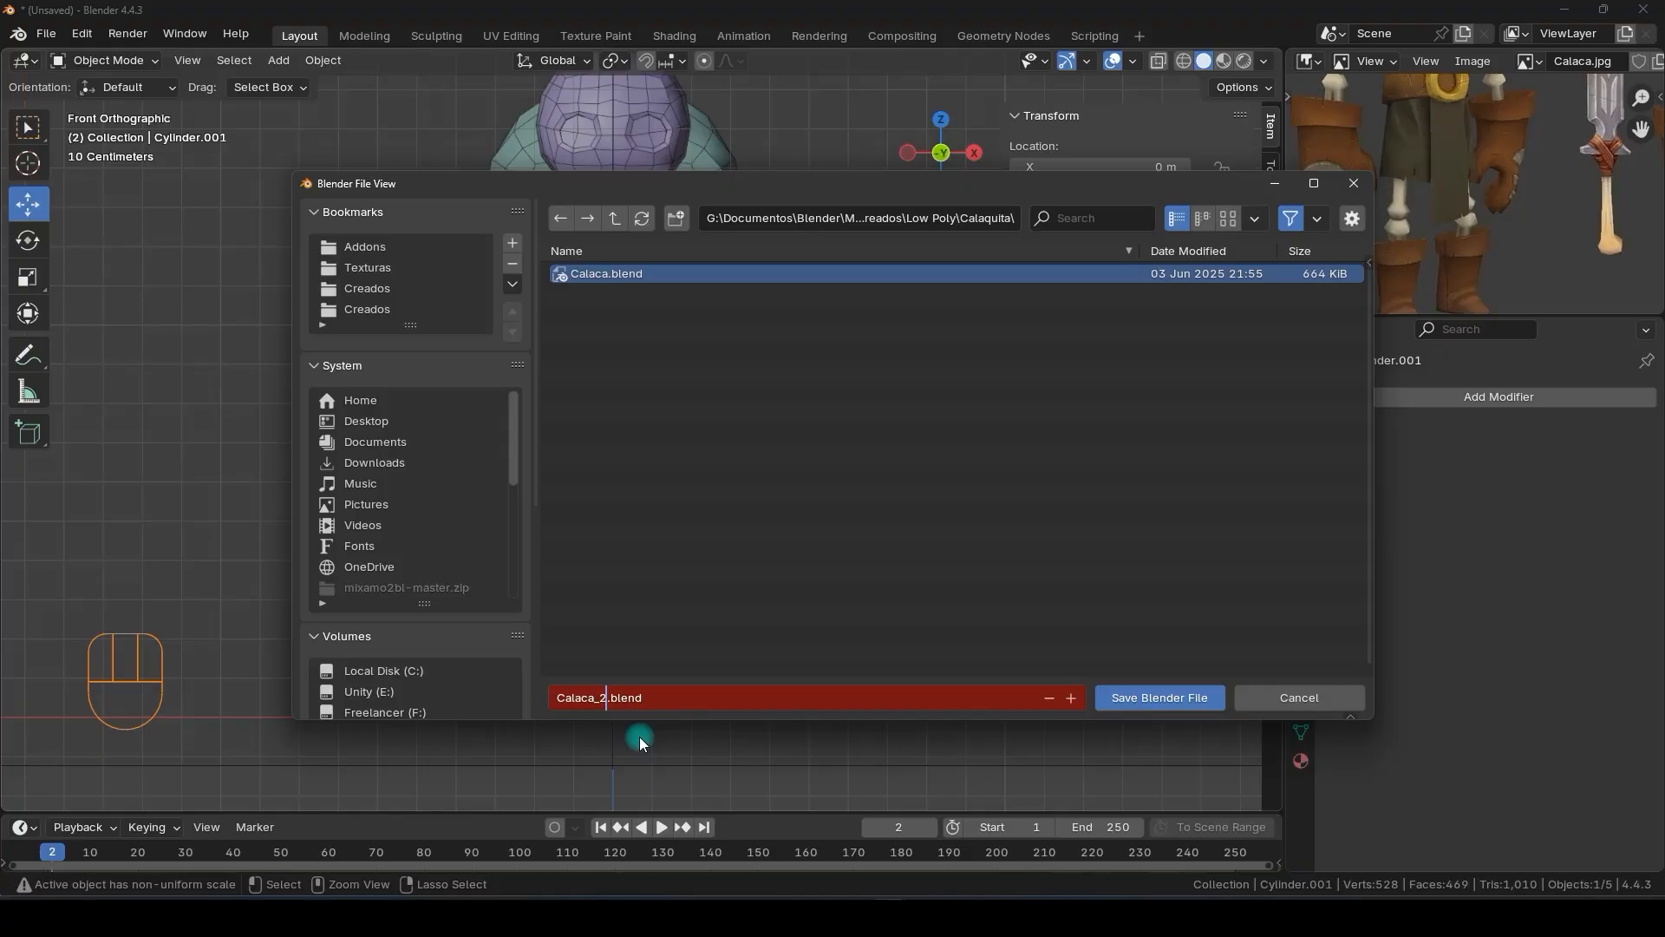
key("Return")
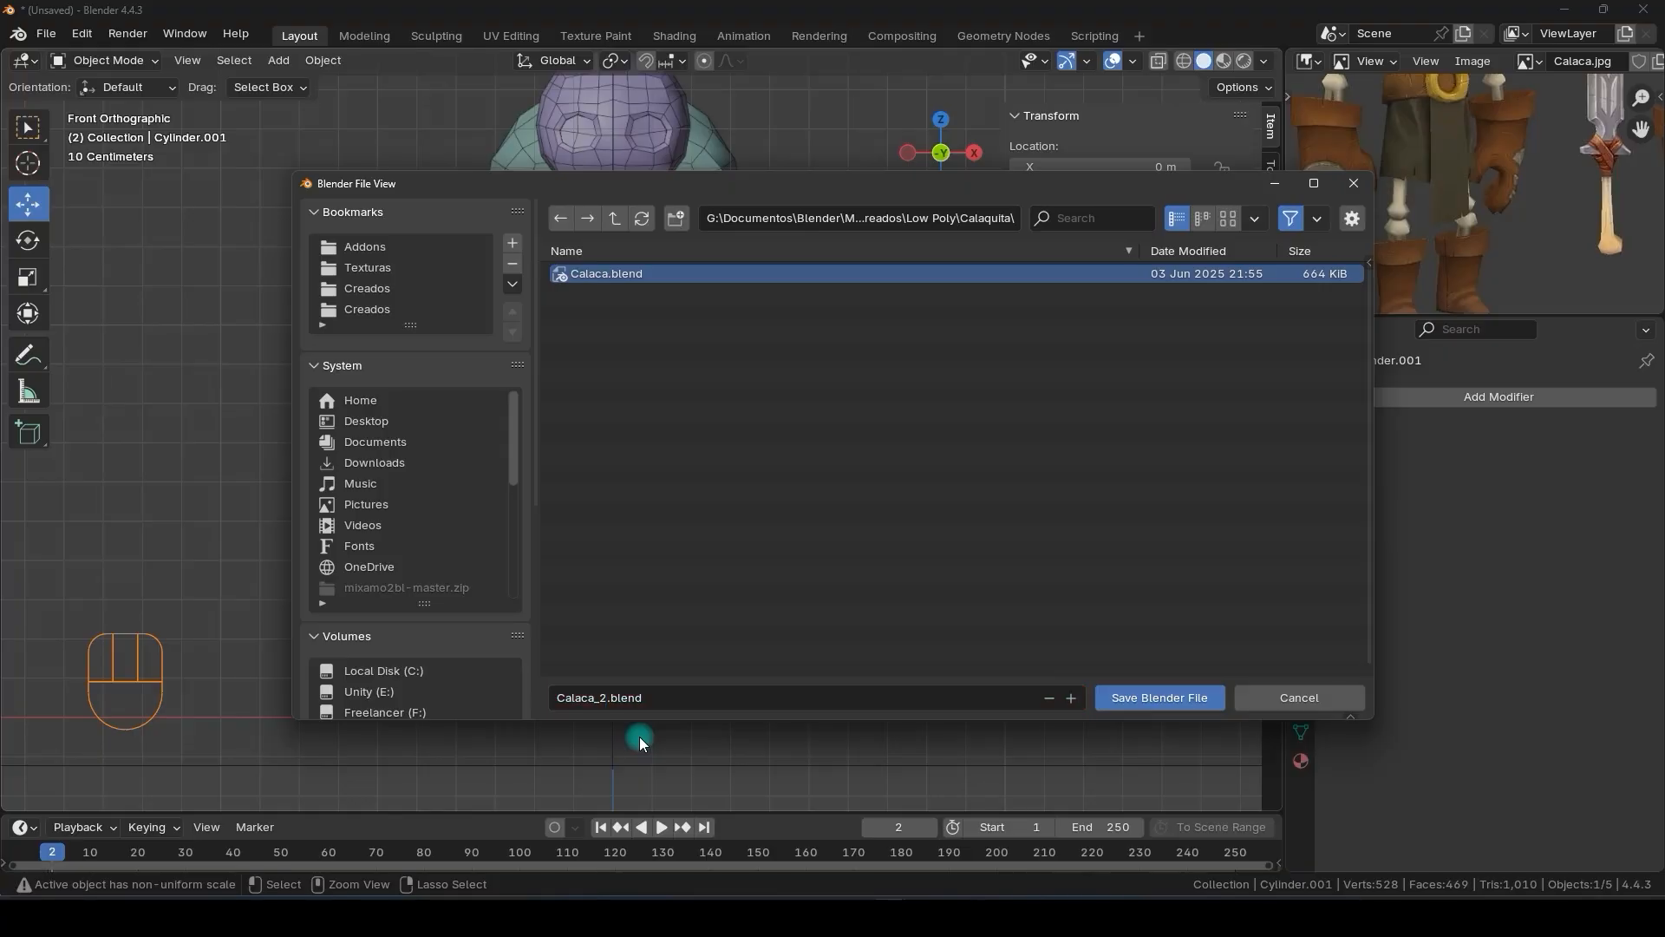
left_click(1139, 702)
key("shift")
scroll(736, 428, "up", 3, "shift")
key("ctrl+s")
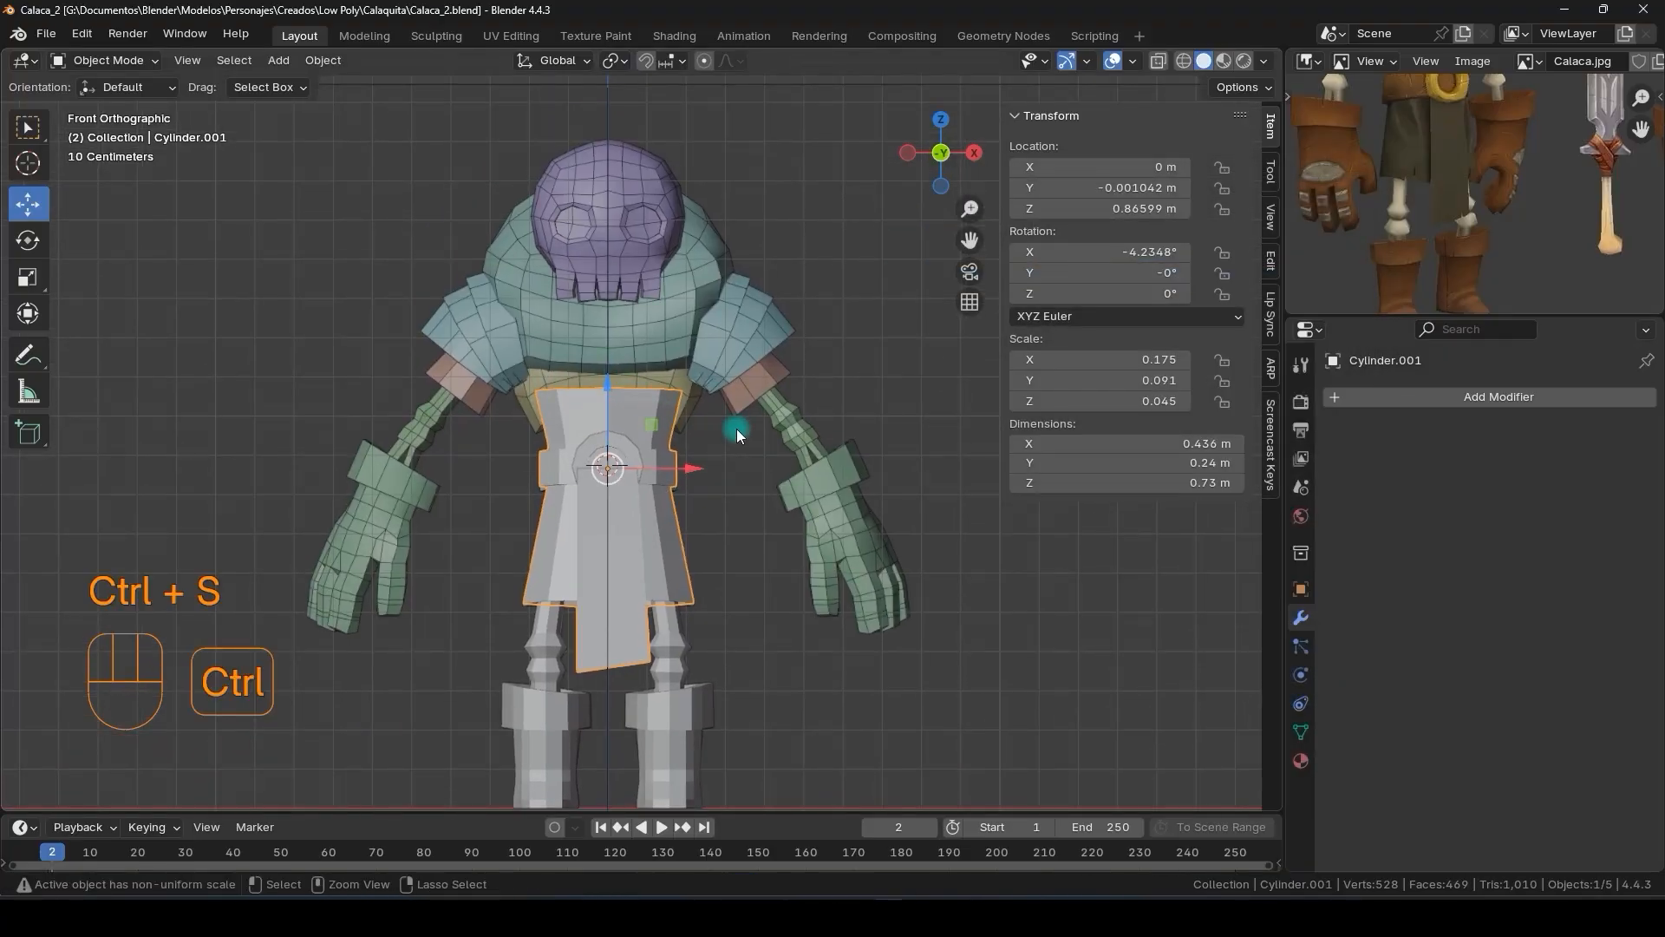
middle_click_drag(732, 507, 716, 469, "shift")
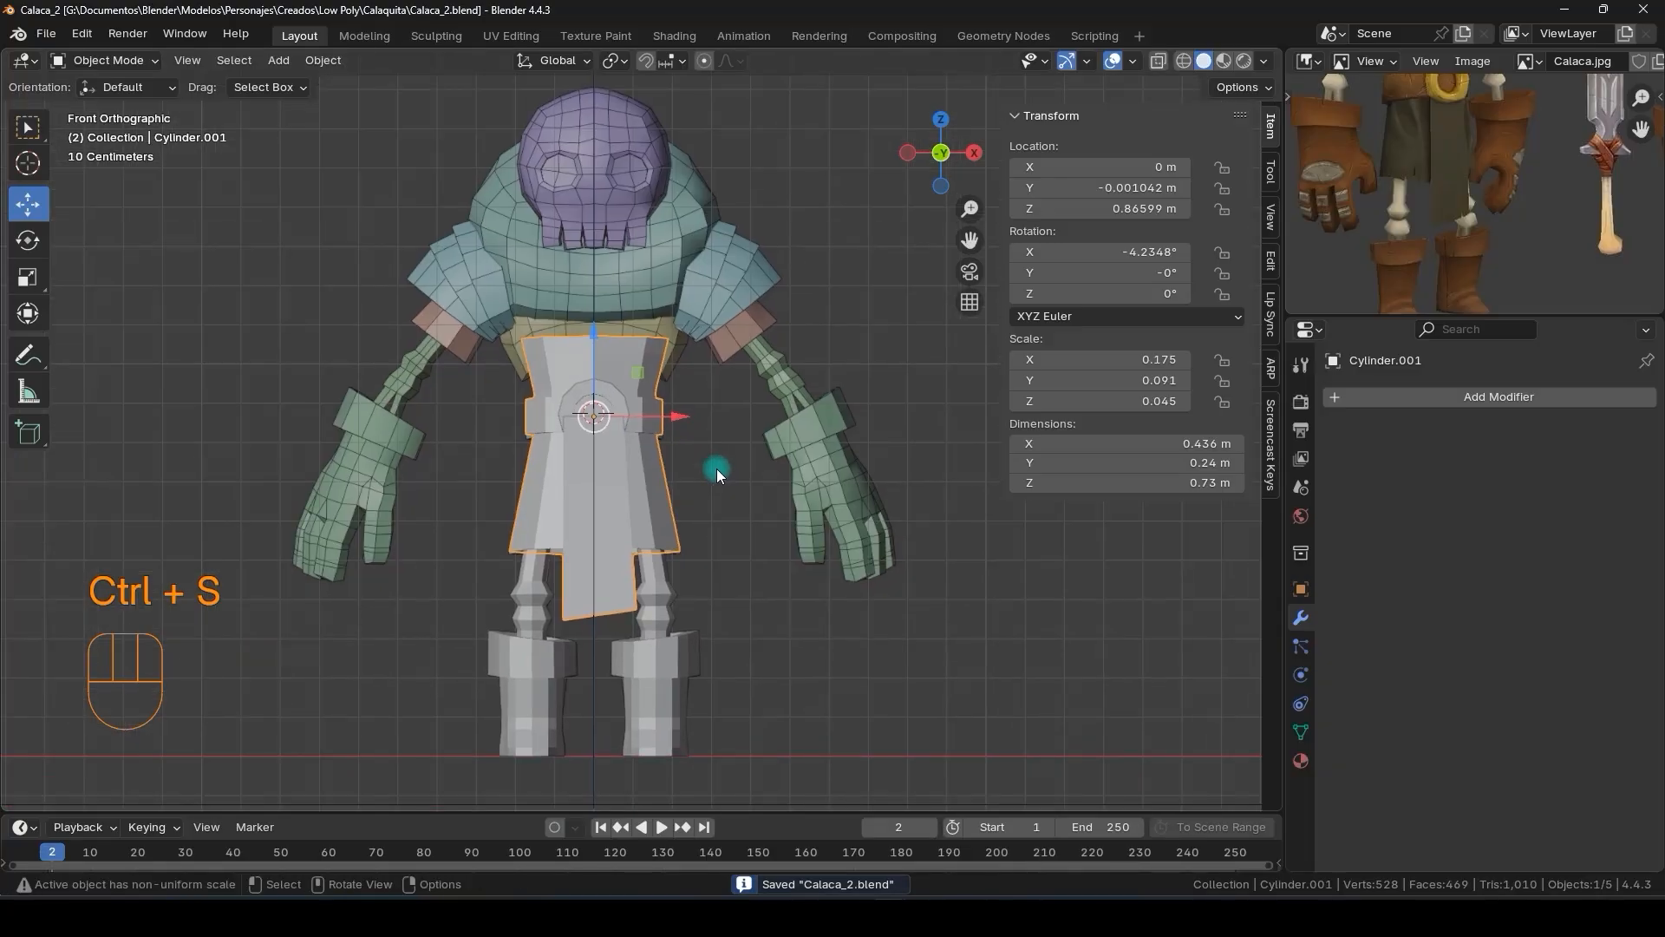